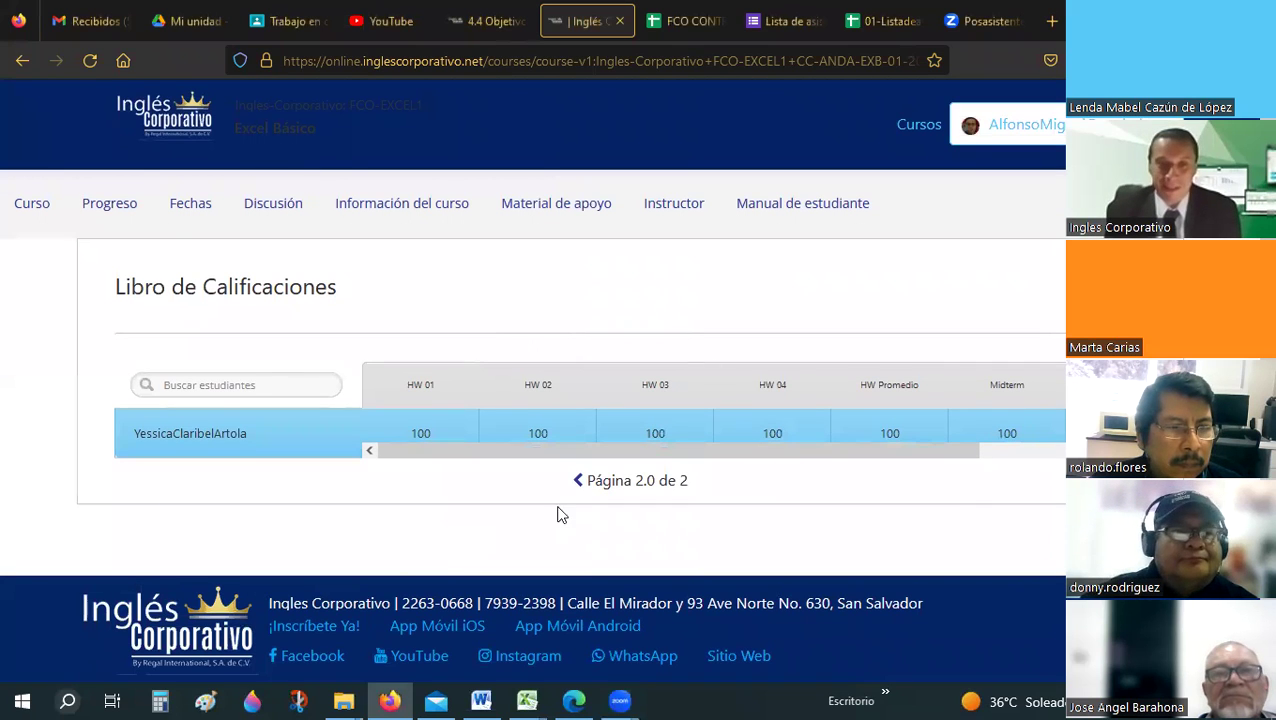
- Go back a page in the Libro de Calificaciones and scroll through the students' homework and midterm grades
{"action": "left_click", "coordinate": [580, 481]}
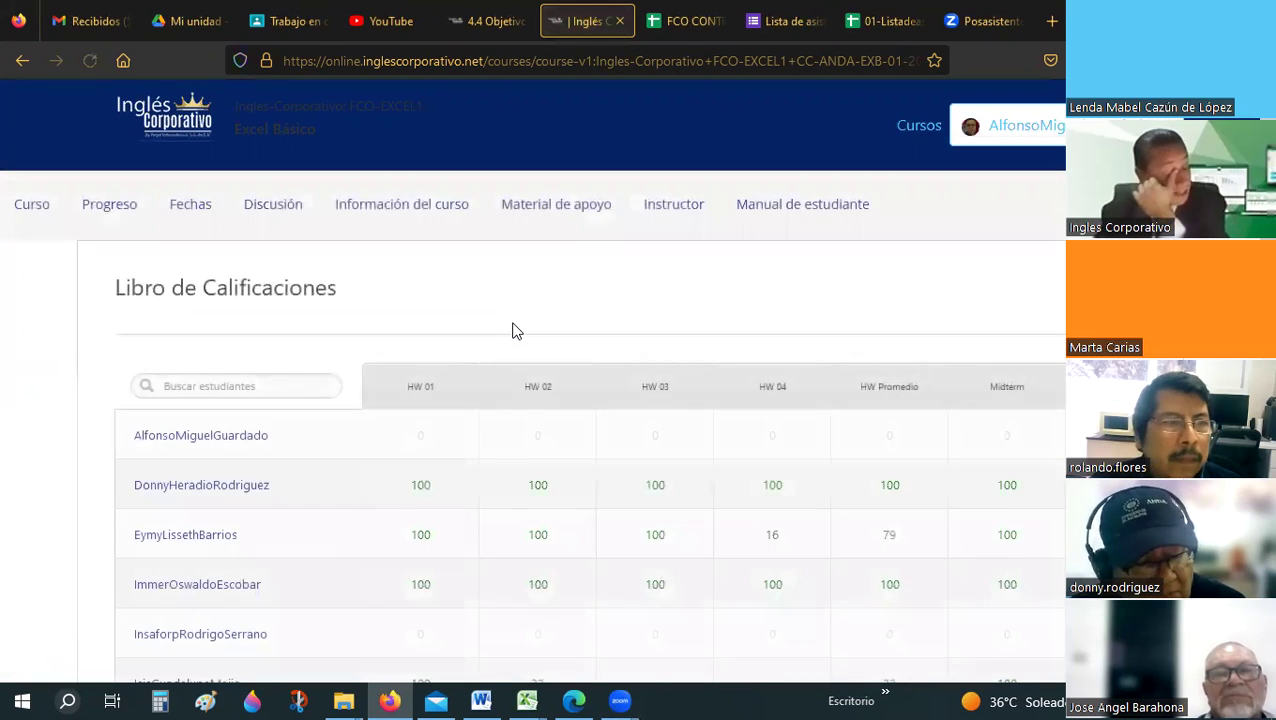
{"action": "scroll", "coordinate": [512, 331], "scroll_direction": "down", "scroll_amount": 2}
{"action": "scroll", "coordinate": [512, 331], "scroll_direction": "down", "scroll_amount": 2}
{"action": "scroll", "coordinate": [512, 331], "scroll_direction": "down", "scroll_amount": 2}
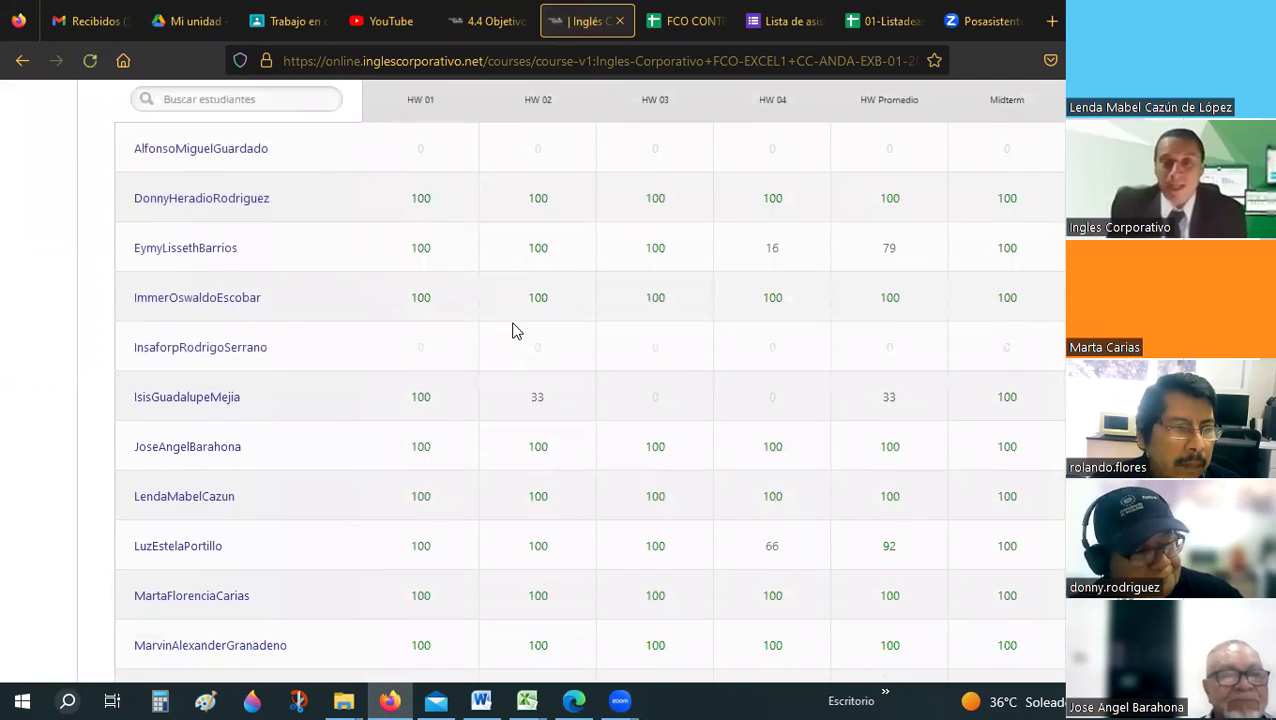
{"action": "scroll", "coordinate": [512, 331], "scroll_direction": "down", "scroll_amount": 2}
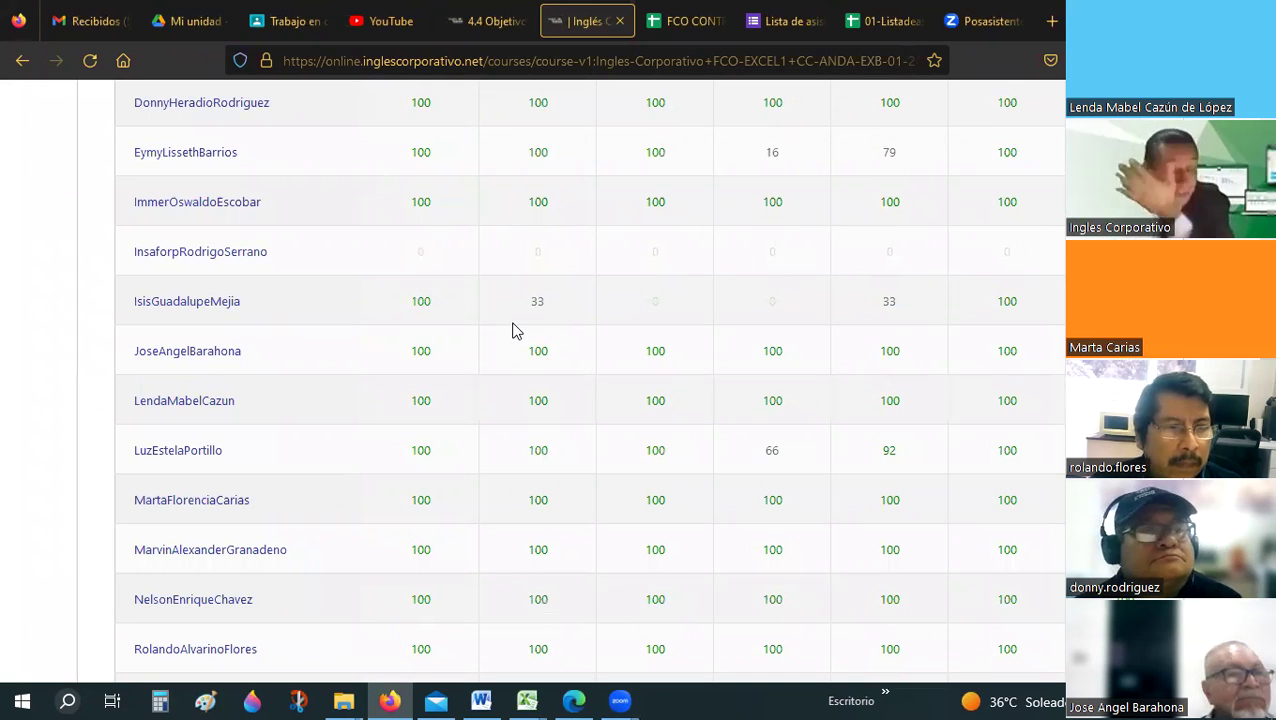
{"action": "scroll", "coordinate": [515, 331], "scroll_direction": "down", "scroll_amount": 2}
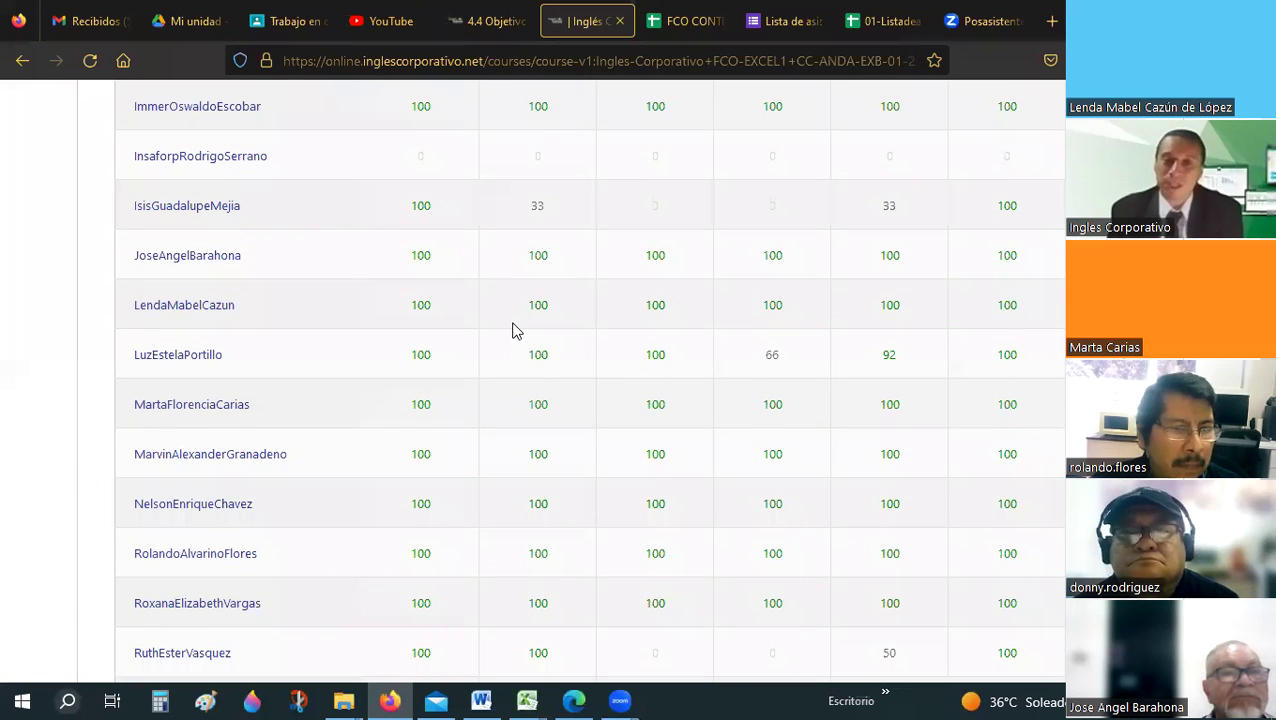
{"action": "scroll", "coordinate": [515, 331], "scroll_direction": "down", "scroll_amount": 3}
{"action": "scroll", "coordinate": [515, 331], "scroll_direction": "down", "scroll_amount": 1}
{"action": "scroll", "coordinate": [515, 331], "scroll_direction": "down", "scroll_amount": 2}
{"action": "scroll", "coordinate": [515, 331], "scroll_direction": "down", "scroll_amount": 2}
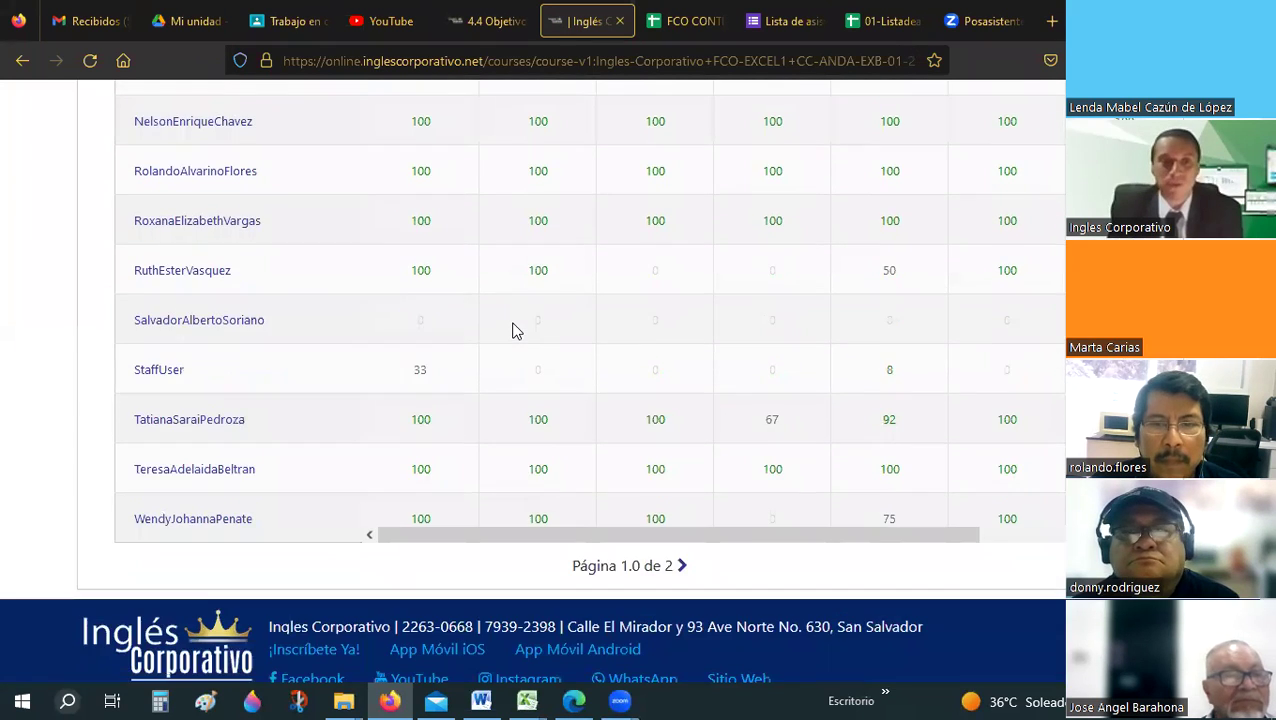
{"action": "scroll", "coordinate": [515, 331], "scroll_direction": "up", "scroll_amount": 2}
{"action": "scroll", "coordinate": [515, 331], "scroll_direction": "up", "scroll_amount": 3}
{"action": "scroll", "coordinate": [515, 331], "scroll_direction": "up", "scroll_amount": 3}
{"action": "scroll", "coordinate": [515, 331], "scroll_direction": "up", "scroll_amount": 2}
{"action": "scroll", "coordinate": [515, 331], "scroll_direction": "up", "scroll_amount": 2}
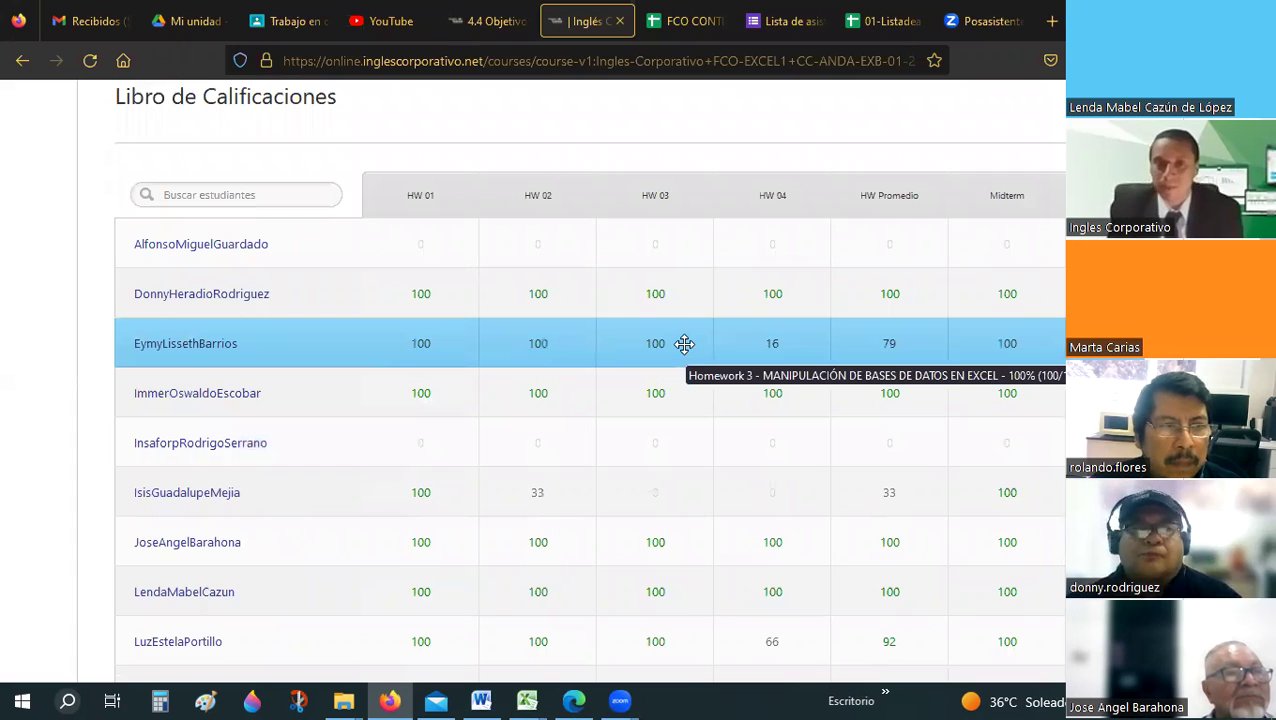
{"action": "scroll", "coordinate": [684, 344], "scroll_direction": "down", "scroll_amount": 1}
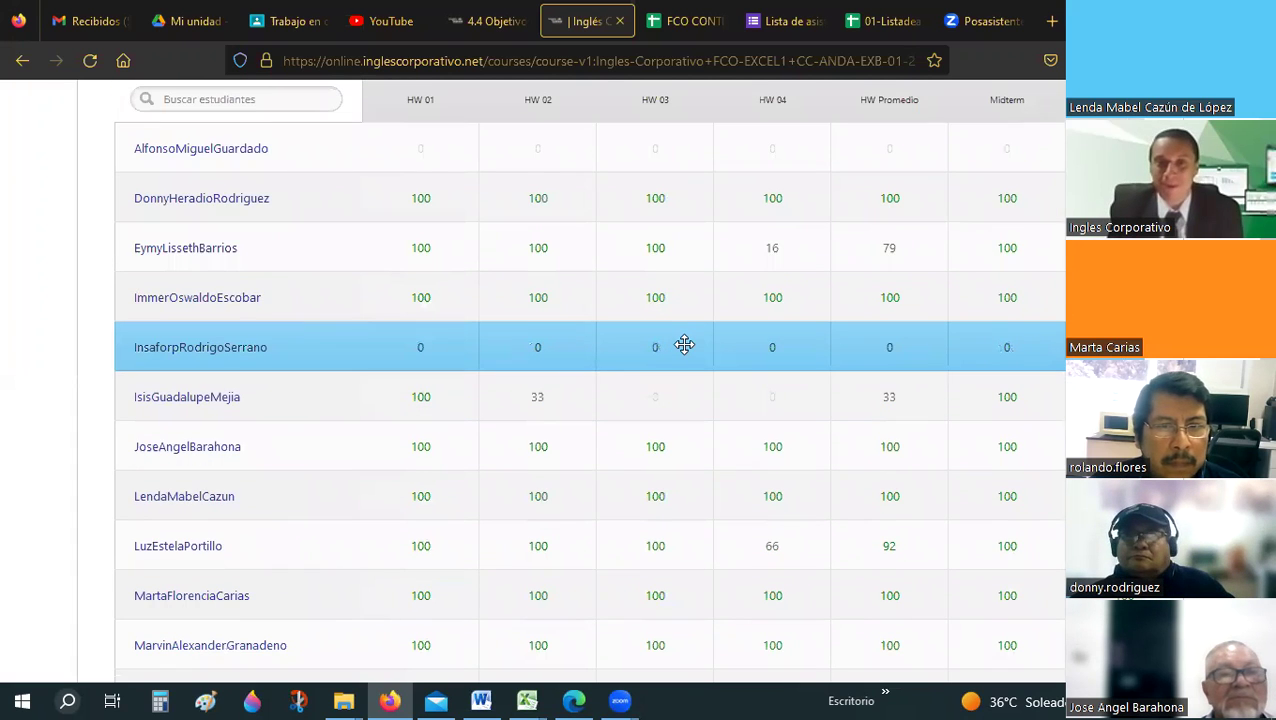
{"action": "scroll", "coordinate": [684, 344], "scroll_direction": "down", "scroll_amount": 1}
{"action": "scroll", "coordinate": [684, 344], "scroll_direction": "down", "scroll_amount": 2}
{"action": "scroll", "coordinate": [684, 344], "scroll_direction": "down", "scroll_amount": 1}
{"action": "scroll", "coordinate": [684, 344], "scroll_direction": "down", "scroll_amount": 1}
{"action": "scroll", "coordinate": [684, 344], "scroll_direction": "down", "scroll_amount": 1}
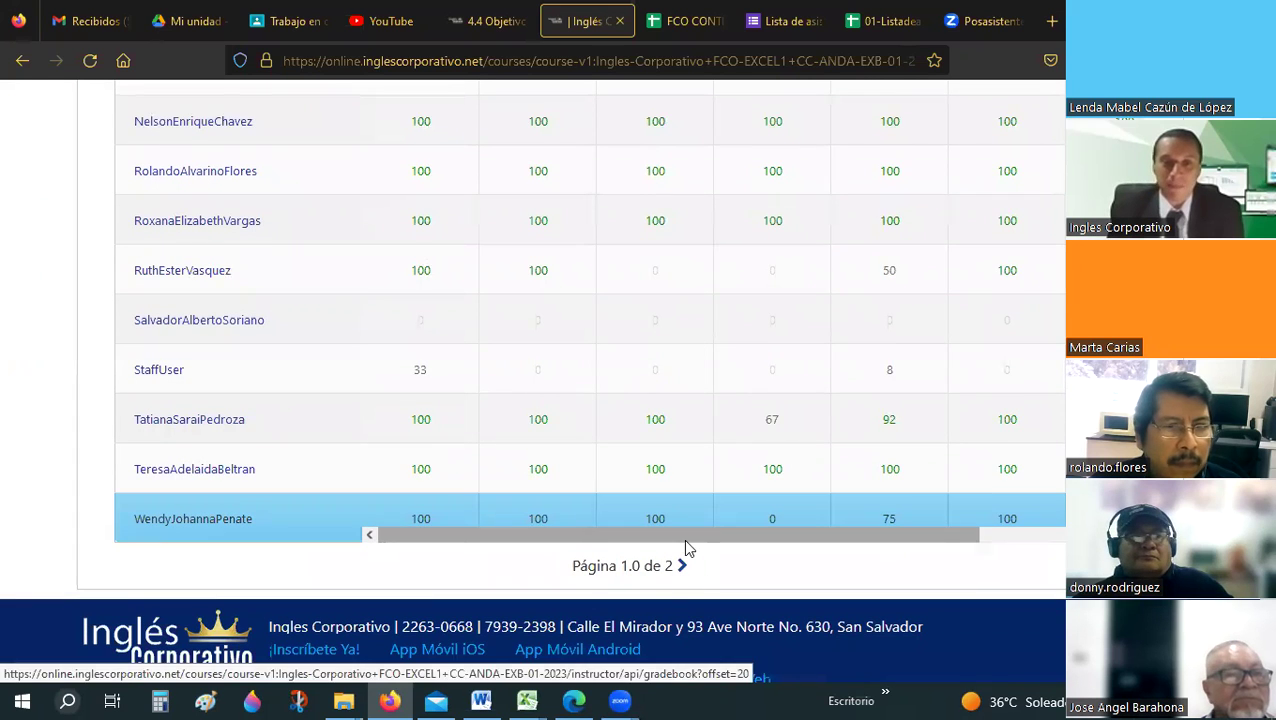
{"action": "scroll", "coordinate": [474, 425], "scroll_direction": "down", "scroll_amount": 1}
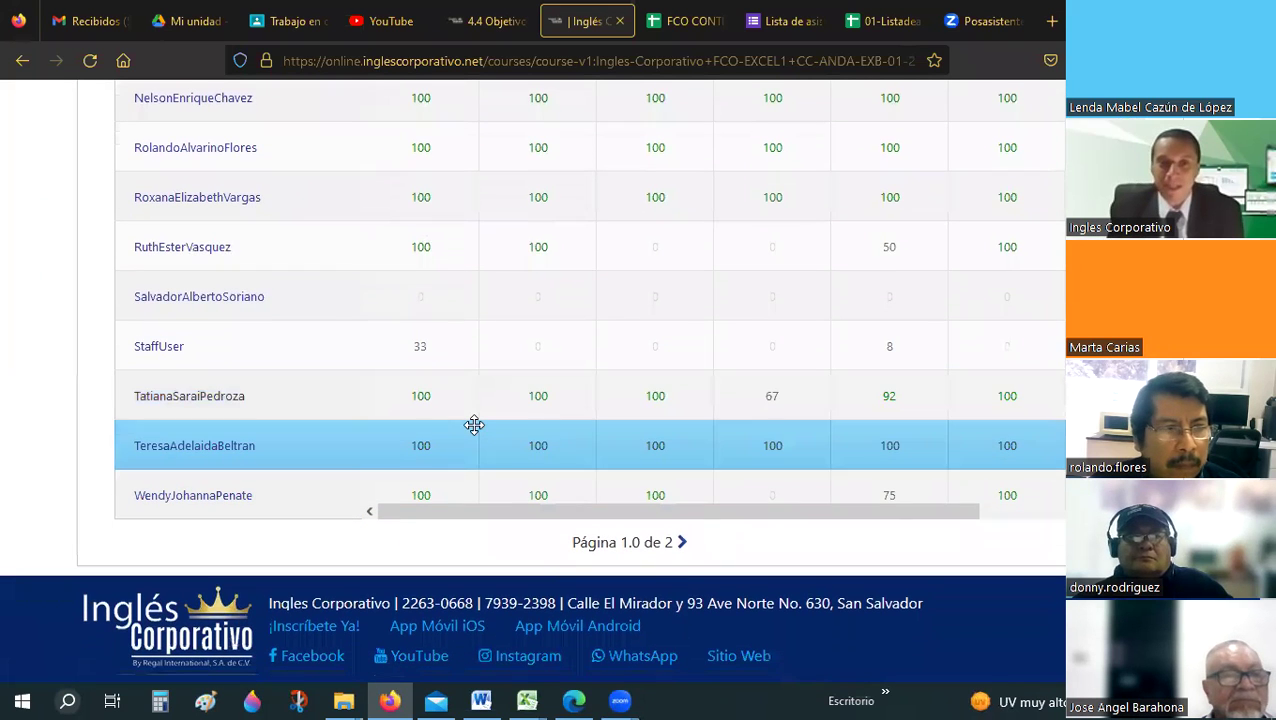
{"action": "scroll", "coordinate": [474, 425], "scroll_direction": "up", "scroll_amount": 2}
{"action": "scroll", "coordinate": [474, 425], "scroll_direction": "up", "scroll_amount": 1}
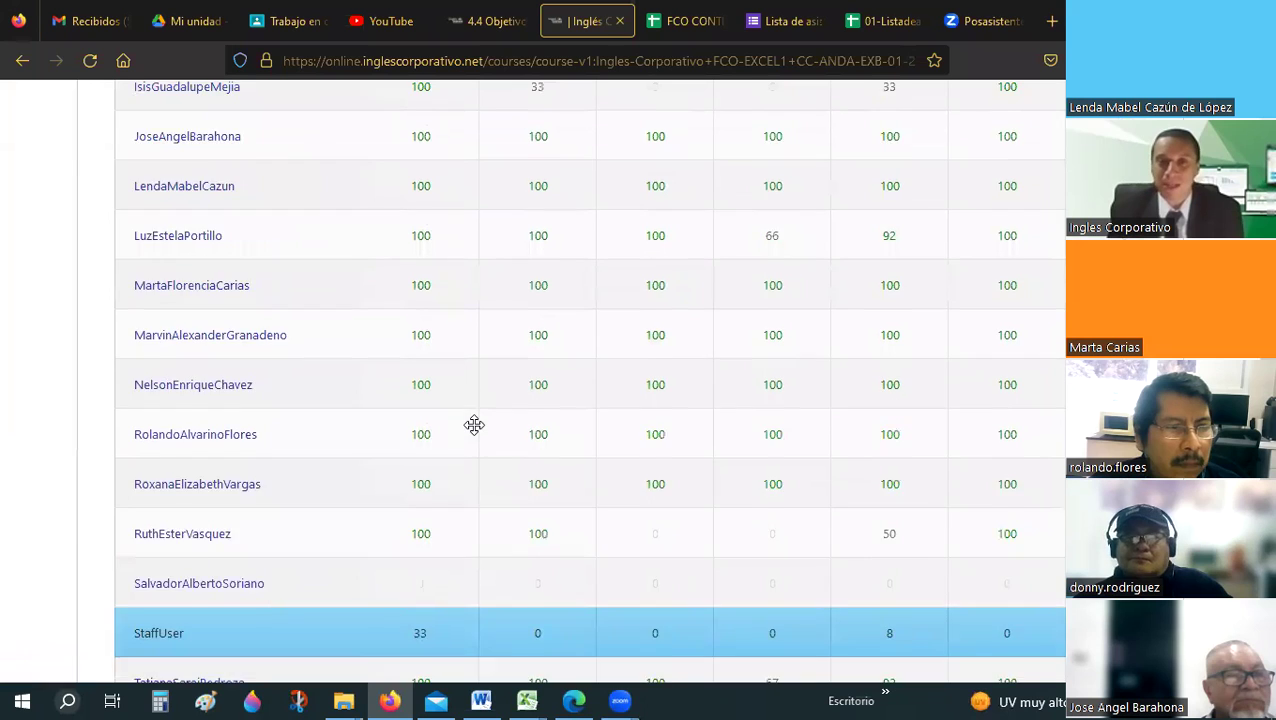
{"action": "scroll", "coordinate": [474, 425], "scroll_direction": "up", "scroll_amount": 1}
{"action": "scroll", "coordinate": [474, 425], "scroll_direction": "up", "scroll_amount": 1}
{"action": "scroll", "coordinate": [474, 425], "scroll_direction": "up", "scroll_amount": 1}
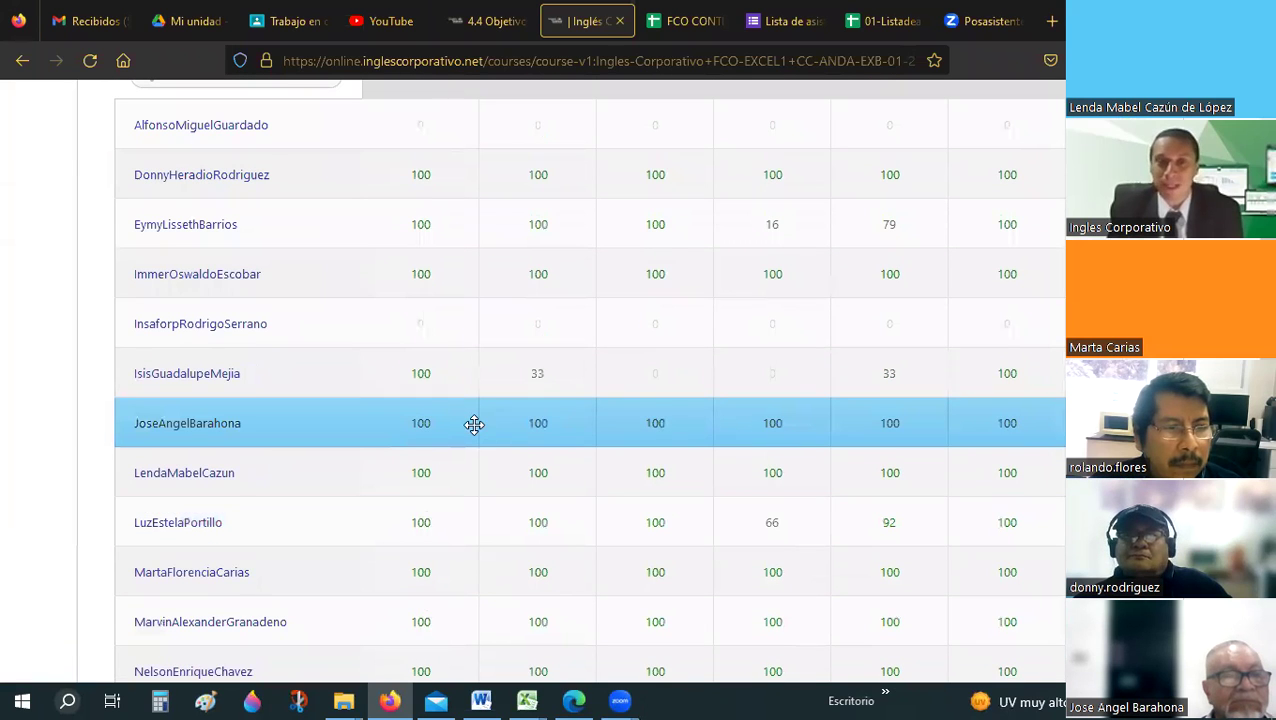
{"action": "scroll", "coordinate": [474, 425], "scroll_direction": "up", "scroll_amount": 1}
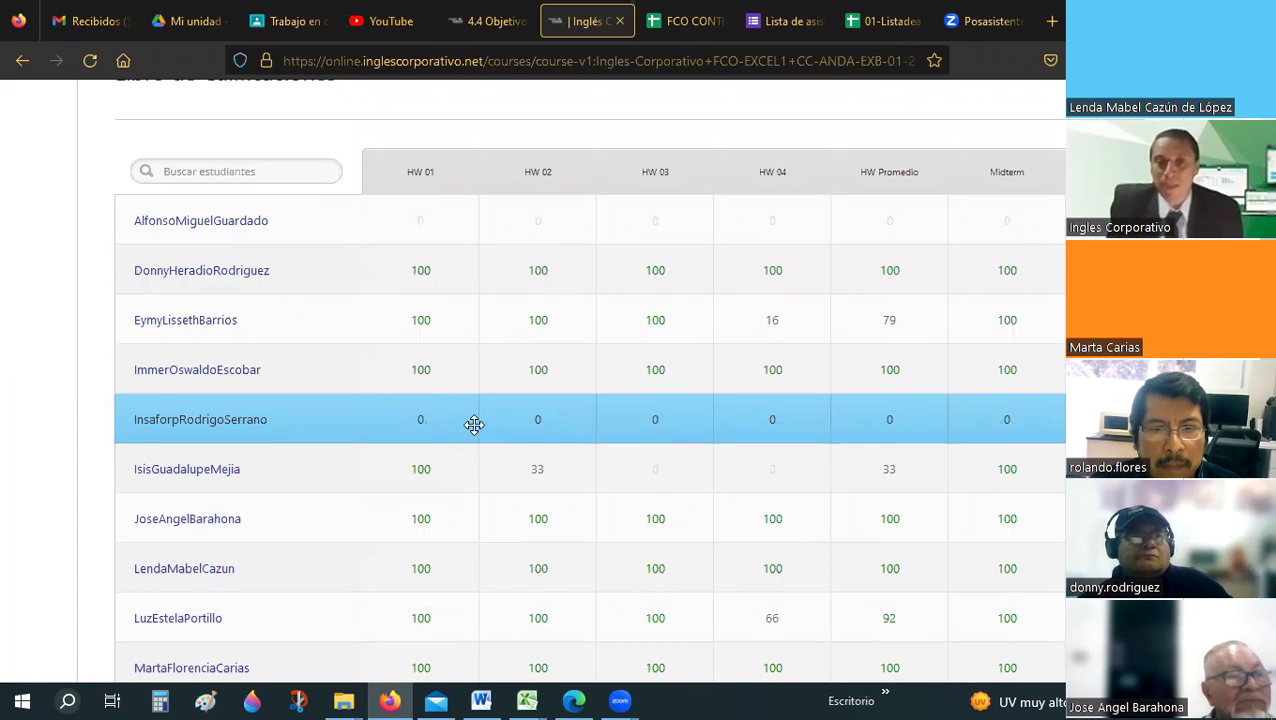
{"action": "scroll", "coordinate": [474, 425], "scroll_direction": "down", "scroll_amount": 1}
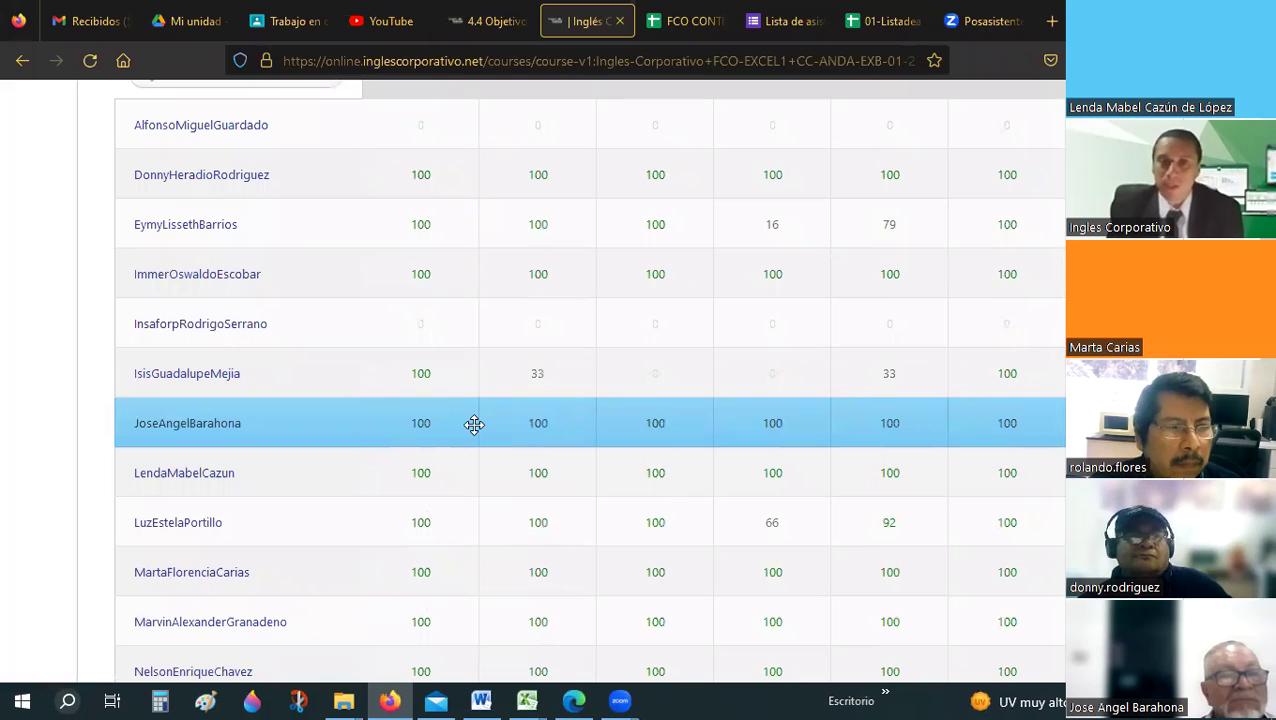
{"action": "scroll", "coordinate": [474, 425], "scroll_direction": "down", "scroll_amount": 1}
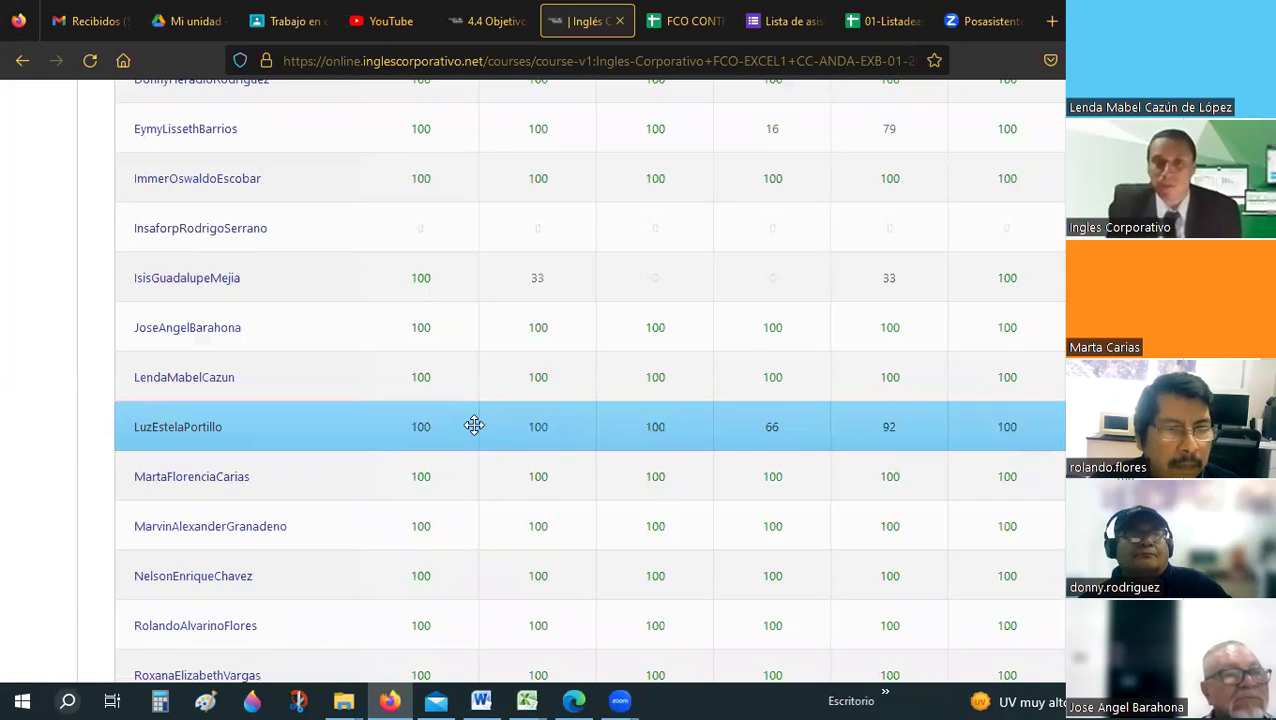
{"action": "scroll", "coordinate": [474, 425], "scroll_direction": "down", "scroll_amount": 1}
{"action": "scroll", "coordinate": [474, 425], "scroll_direction": "down", "scroll_amount": 1}
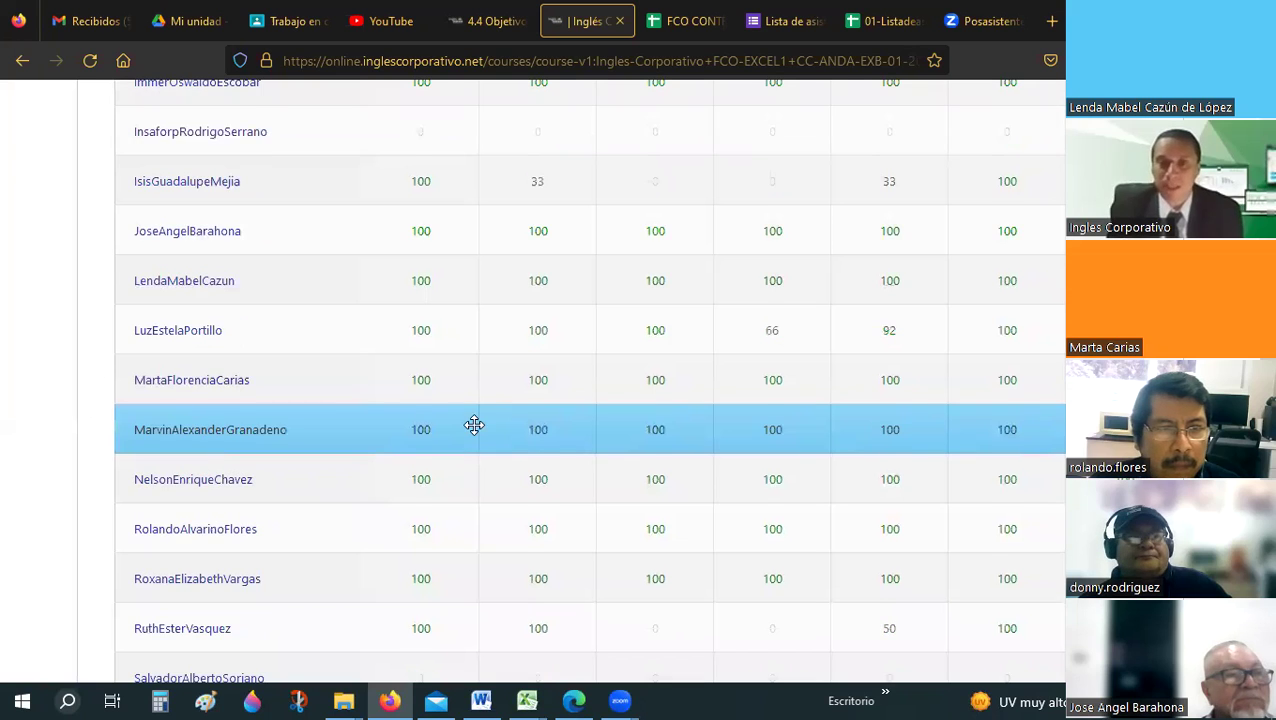
{"action": "scroll", "coordinate": [474, 425], "scroll_direction": "down", "scroll_amount": 2}
{"action": "scroll", "coordinate": [474, 425], "scroll_direction": "down", "scroll_amount": 1}
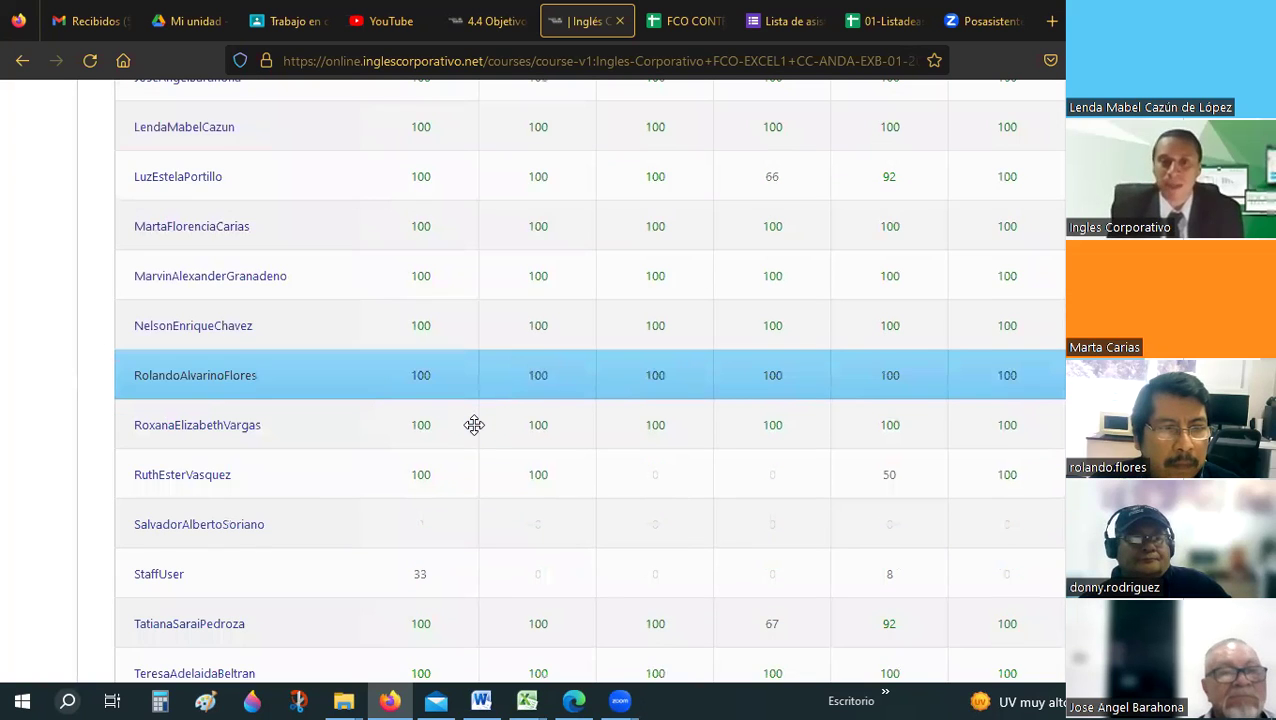
{"action": "scroll", "coordinate": [474, 425], "scroll_direction": "down", "scroll_amount": 3}
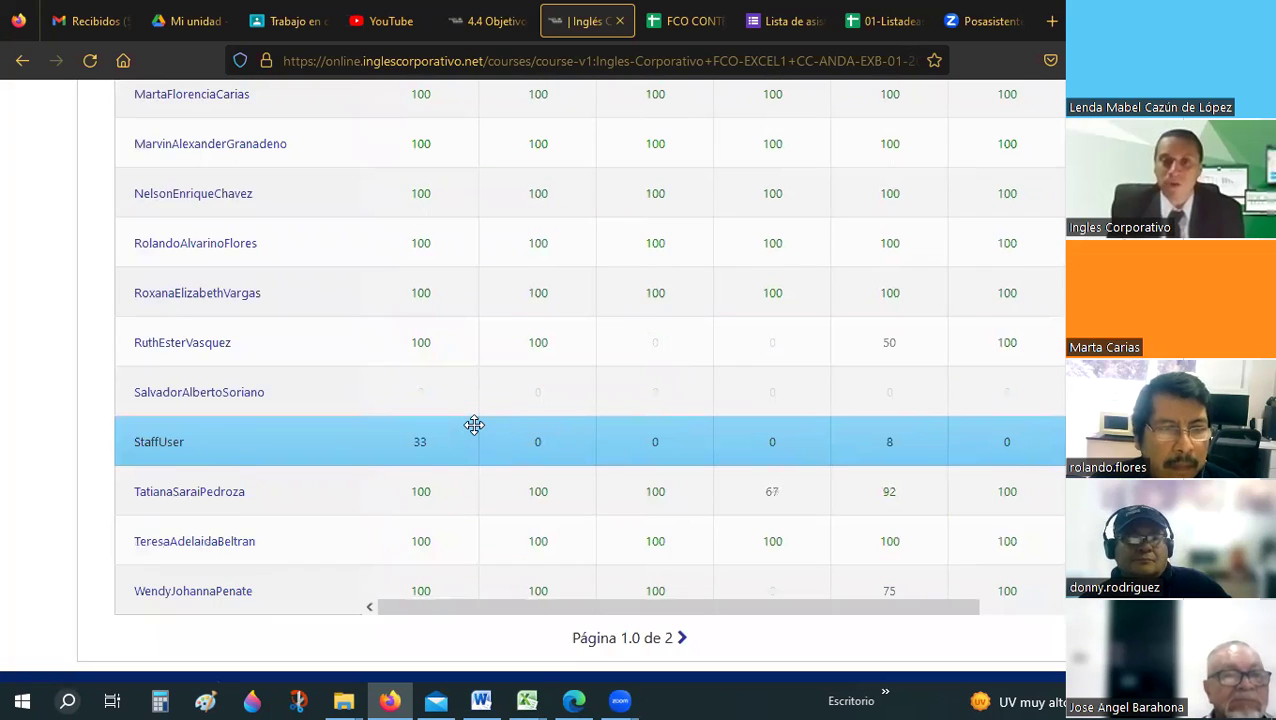
{"action": "scroll", "coordinate": [474, 425], "scroll_direction": "down", "scroll_amount": 2}
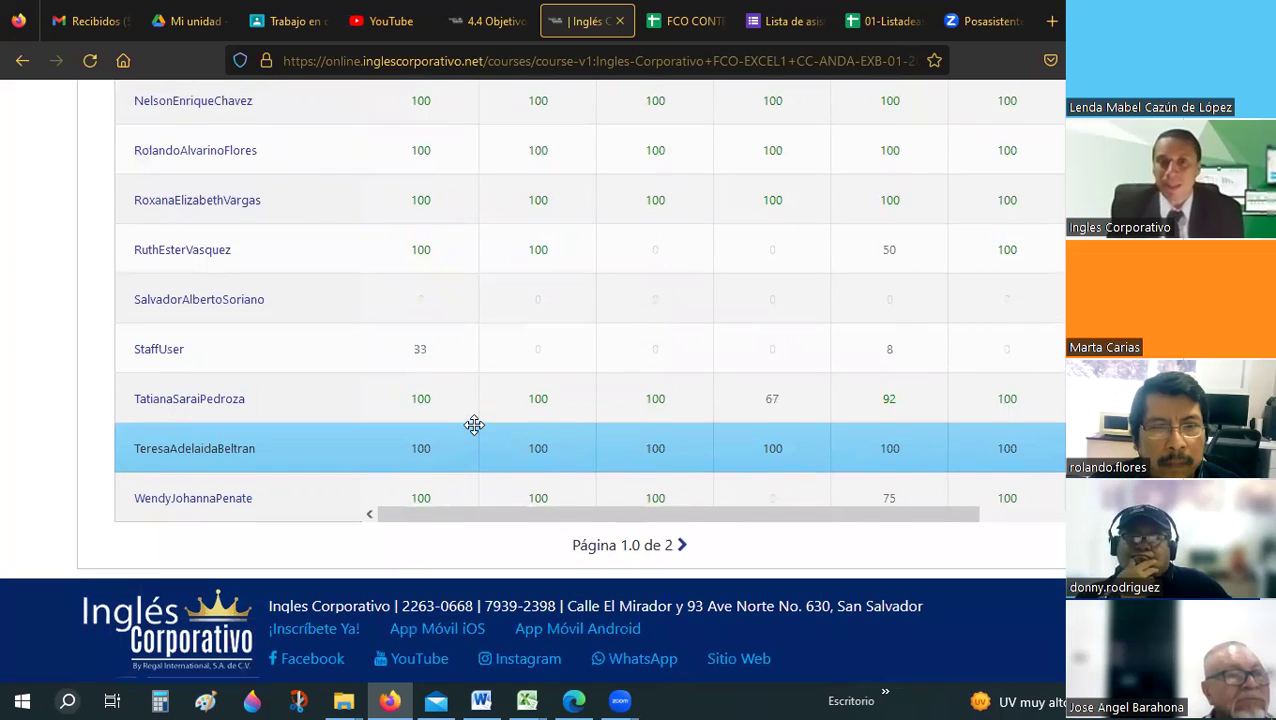
{"action": "scroll", "coordinate": [474, 425], "scroll_direction": "up", "scroll_amount": 8}
{"action": "scroll", "coordinate": [474, 425], "scroll_direction": "down", "scroll_amount": 2}
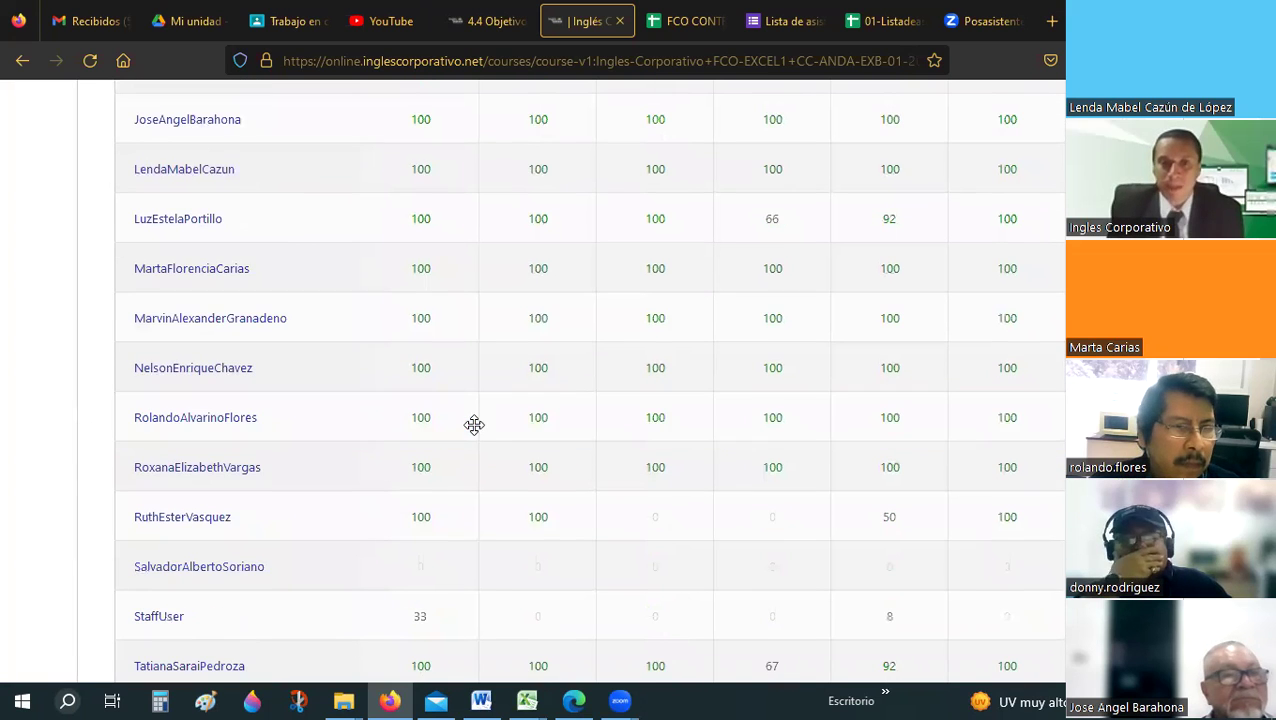
{"action": "scroll", "coordinate": [504, 447], "scroll_direction": "down", "scroll_amount": 5}
{"action": "left_click", "coordinate": [681, 542]}
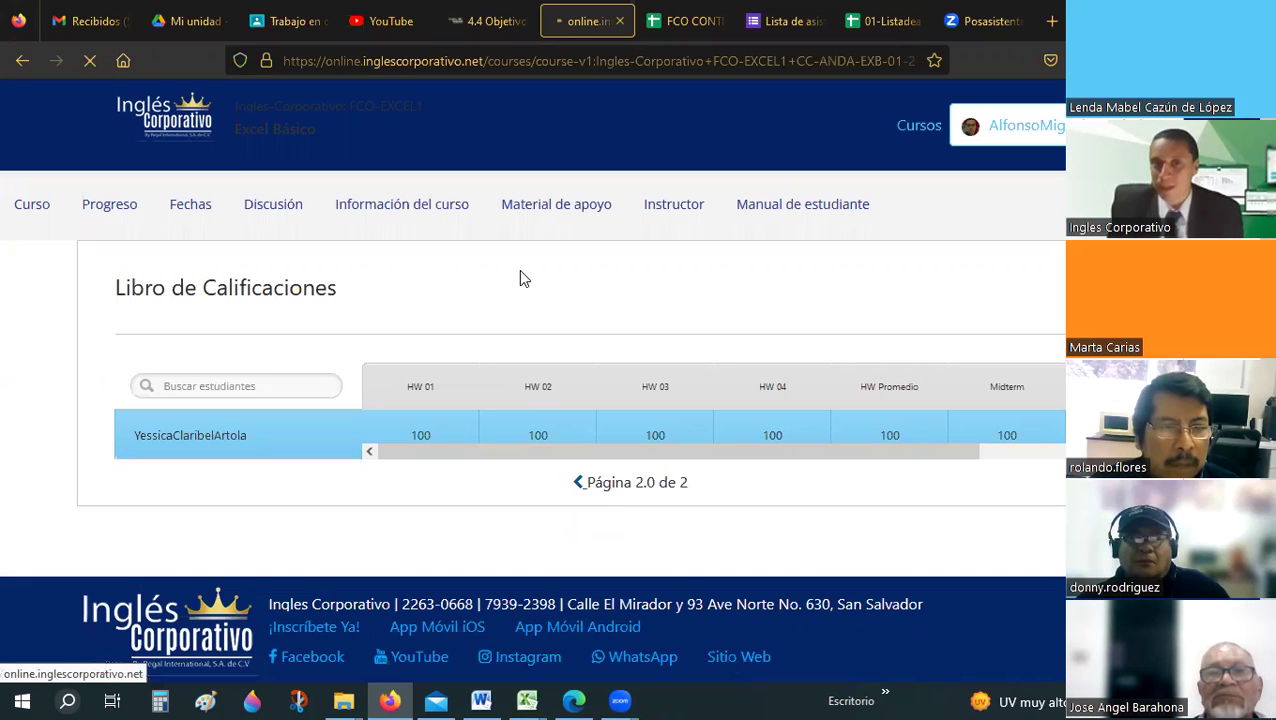
{"action": "scroll", "coordinate": [519, 278], "scroll_direction": "down", "scroll_amount": 3}
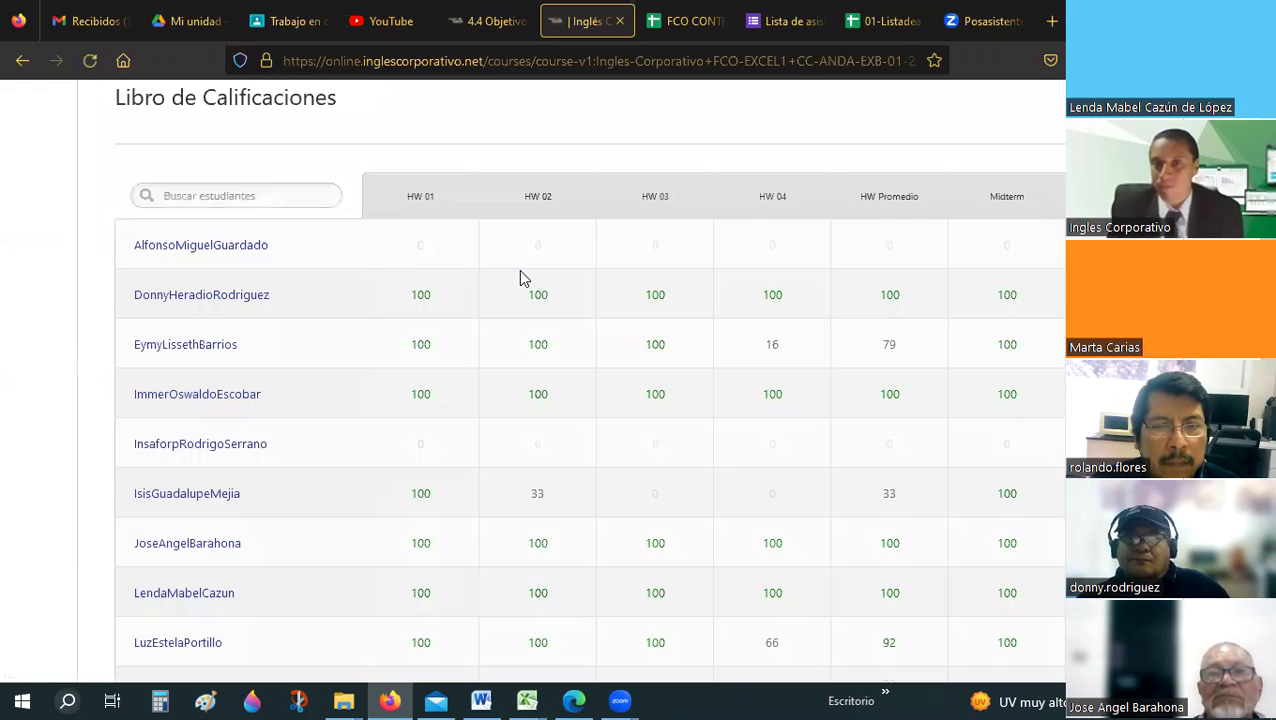
{"action": "scroll", "coordinate": [519, 278], "scroll_direction": "up", "scroll_amount": 3}
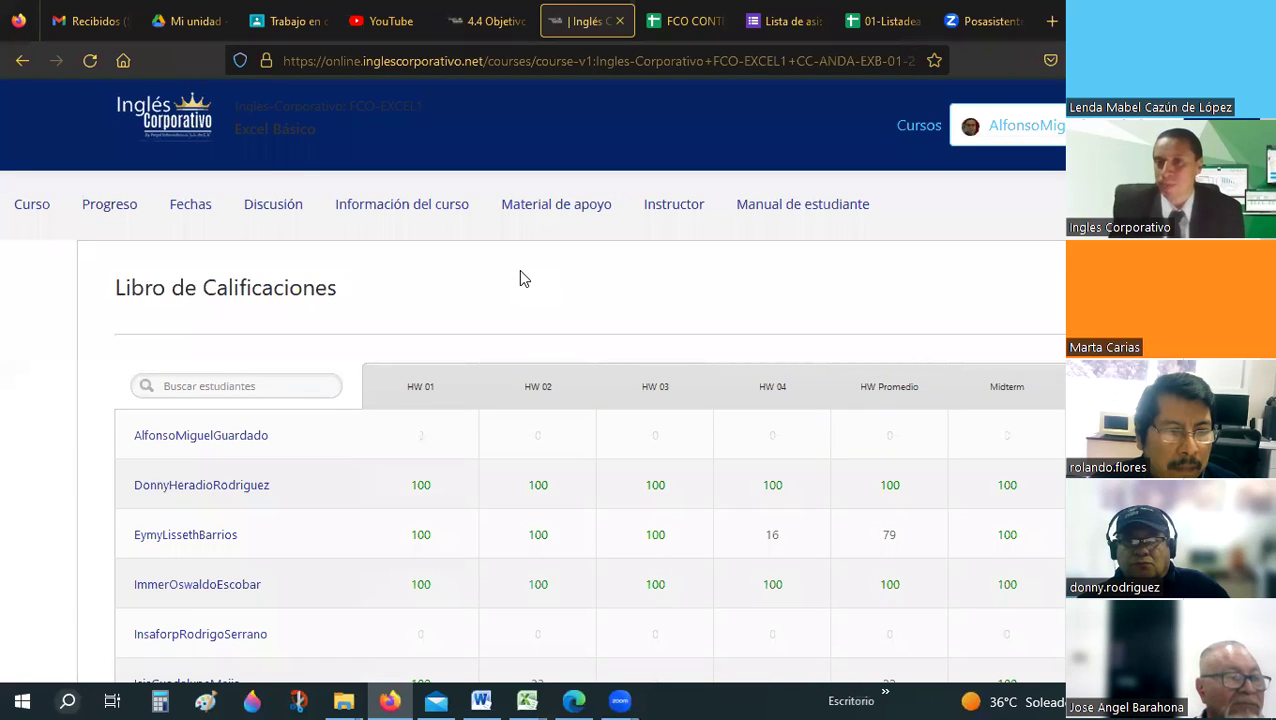
- Scroll up and down the gradebook table to review each student's HW Promedio and Midterm scores
{"action": "scroll", "coordinate": [588, 360], "scroll_direction": "down", "scroll_amount": 2}
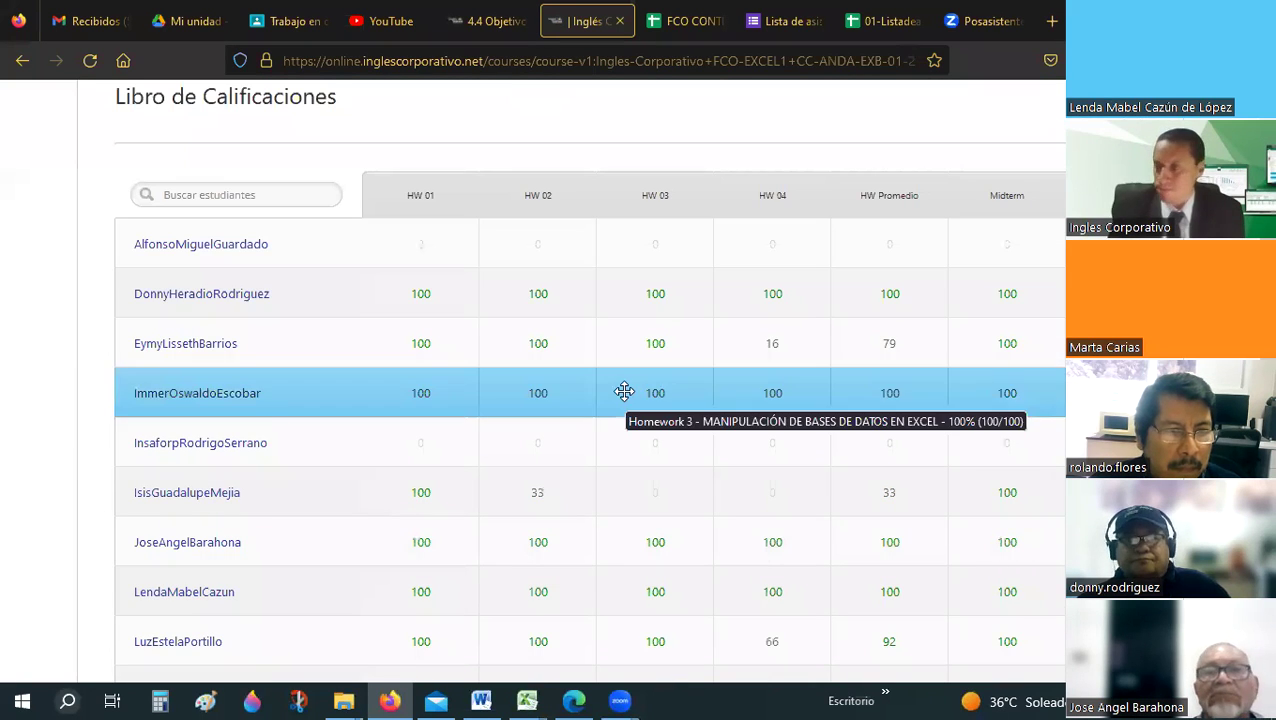
{"action": "scroll", "coordinate": [624, 391], "scroll_direction": "down", "scroll_amount": 1}
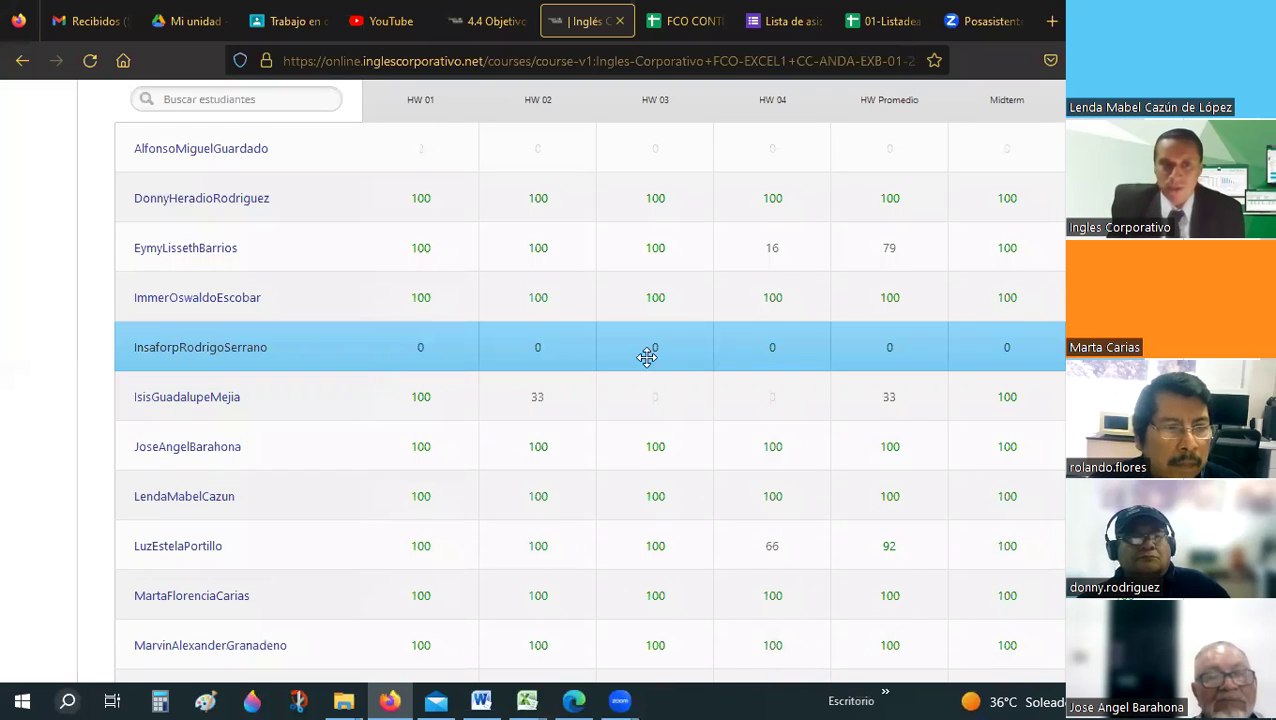
{"action": "scroll", "coordinate": [647, 357], "scroll_direction": "down", "scroll_amount": 1}
{"action": "scroll", "coordinate": [647, 357], "scroll_direction": "down", "scroll_amount": 1}
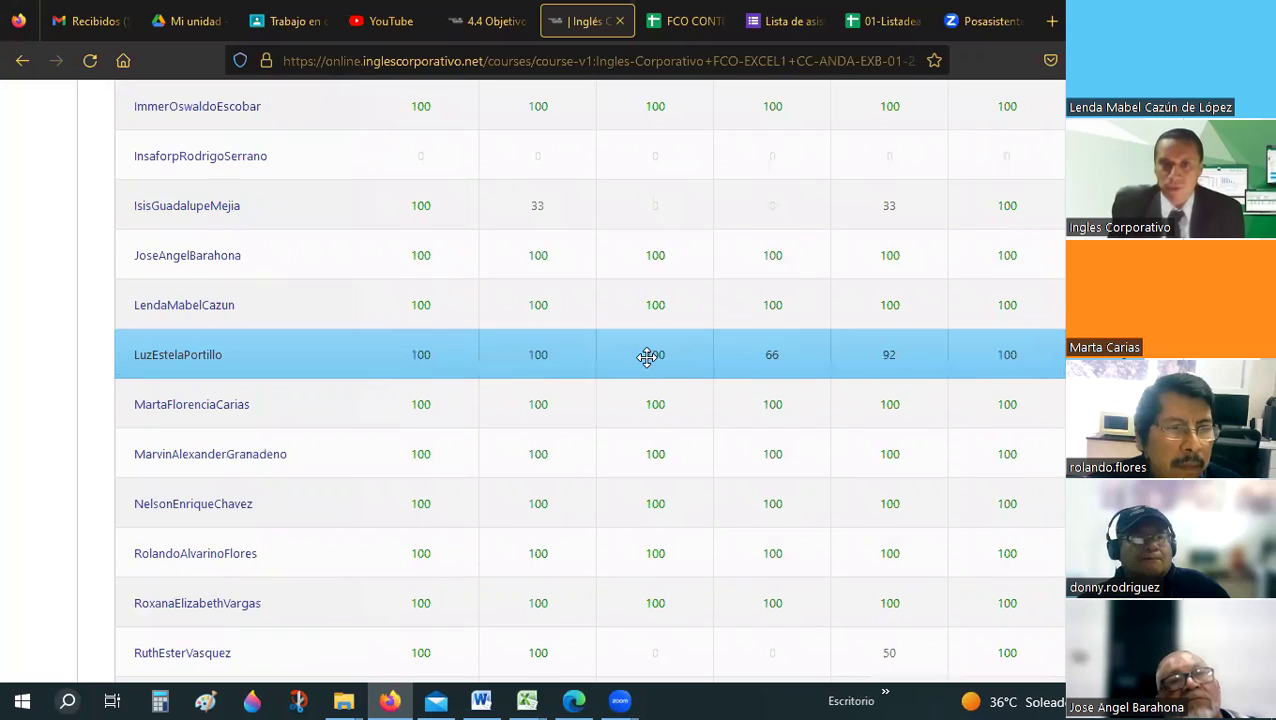
{"action": "scroll", "coordinate": [648, 357], "scroll_direction": "down", "scroll_amount": 2}
{"action": "scroll", "coordinate": [620, 378], "scroll_direction": "down", "scroll_amount": 1}
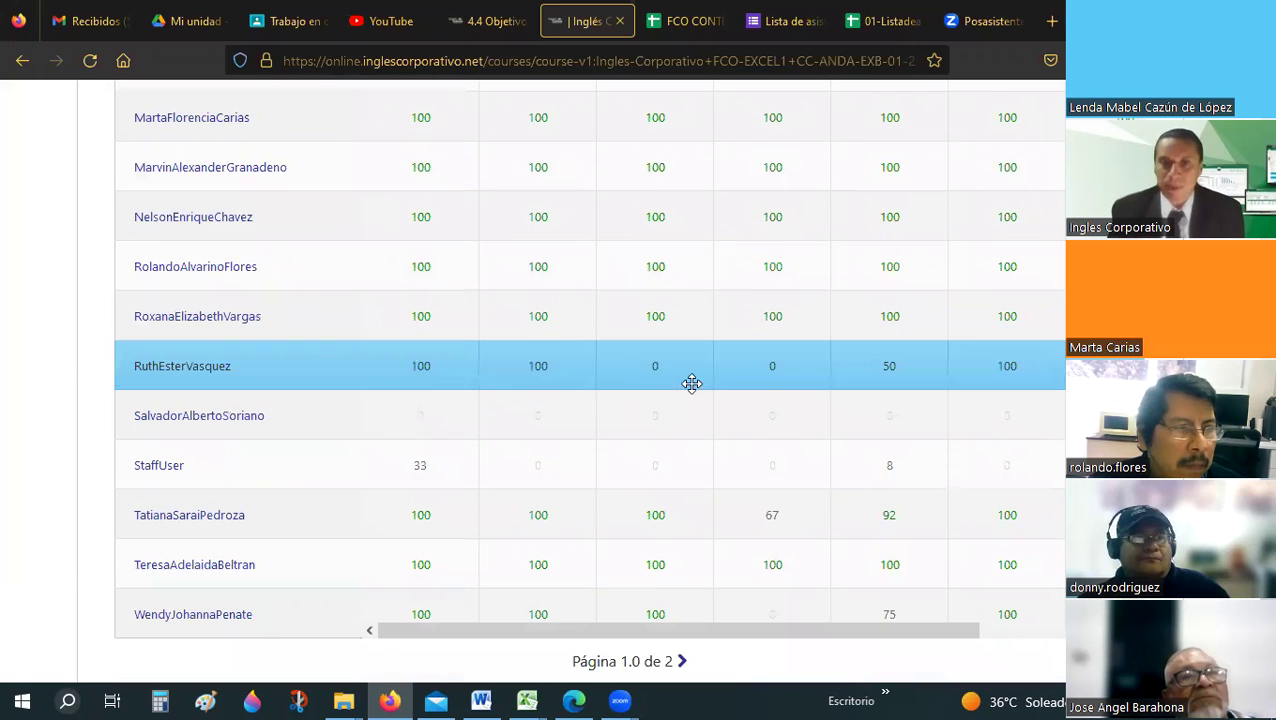
{"action": "scroll", "coordinate": [600, 492], "scroll_direction": "down", "scroll_amount": 1}
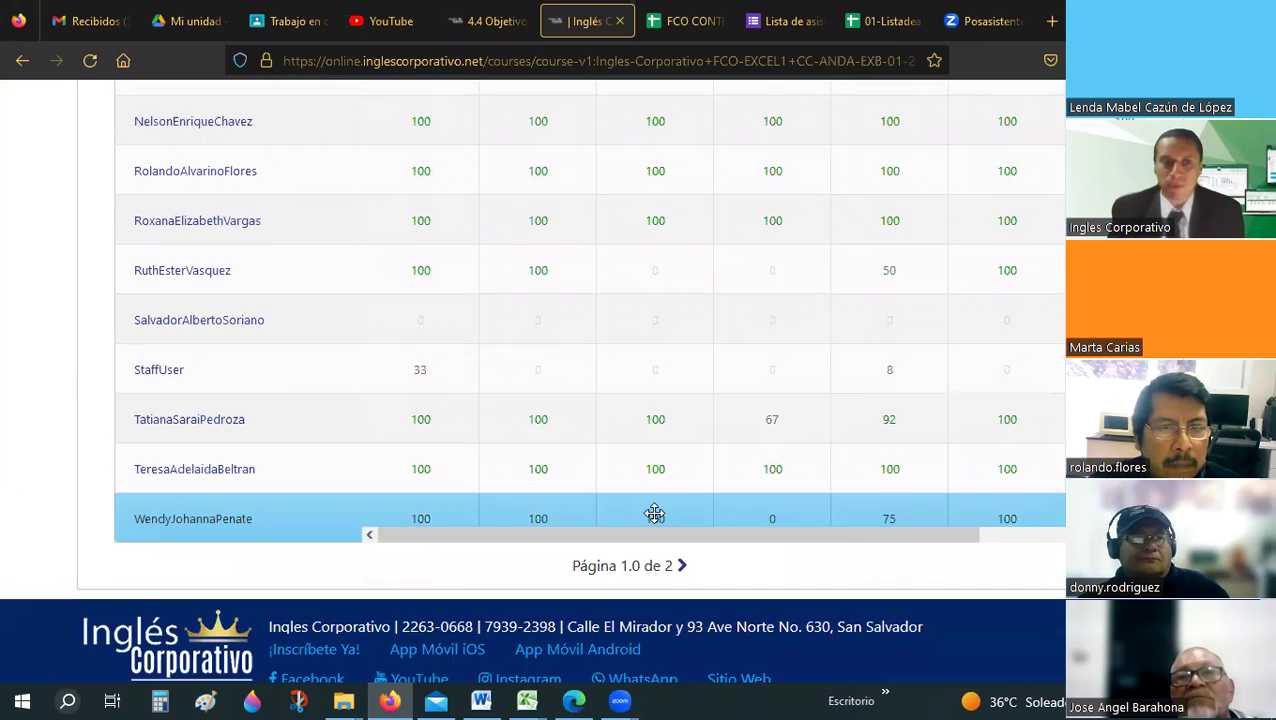
{"action": "scroll", "coordinate": [948, 471], "scroll_direction": "up", "scroll_amount": 1}
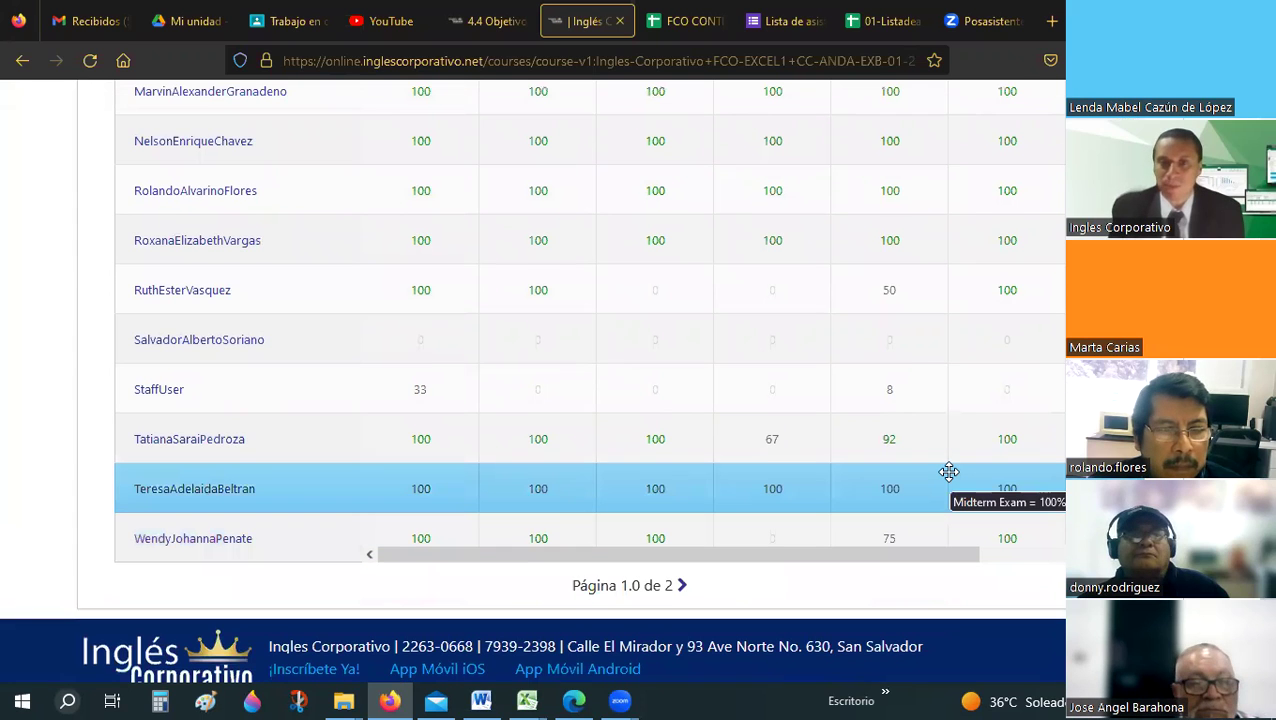
{"action": "scroll", "coordinate": [948, 471], "scroll_direction": "up", "scroll_amount": 5}
{"action": "scroll", "coordinate": [948, 471], "scroll_direction": "up", "scroll_amount": 2}
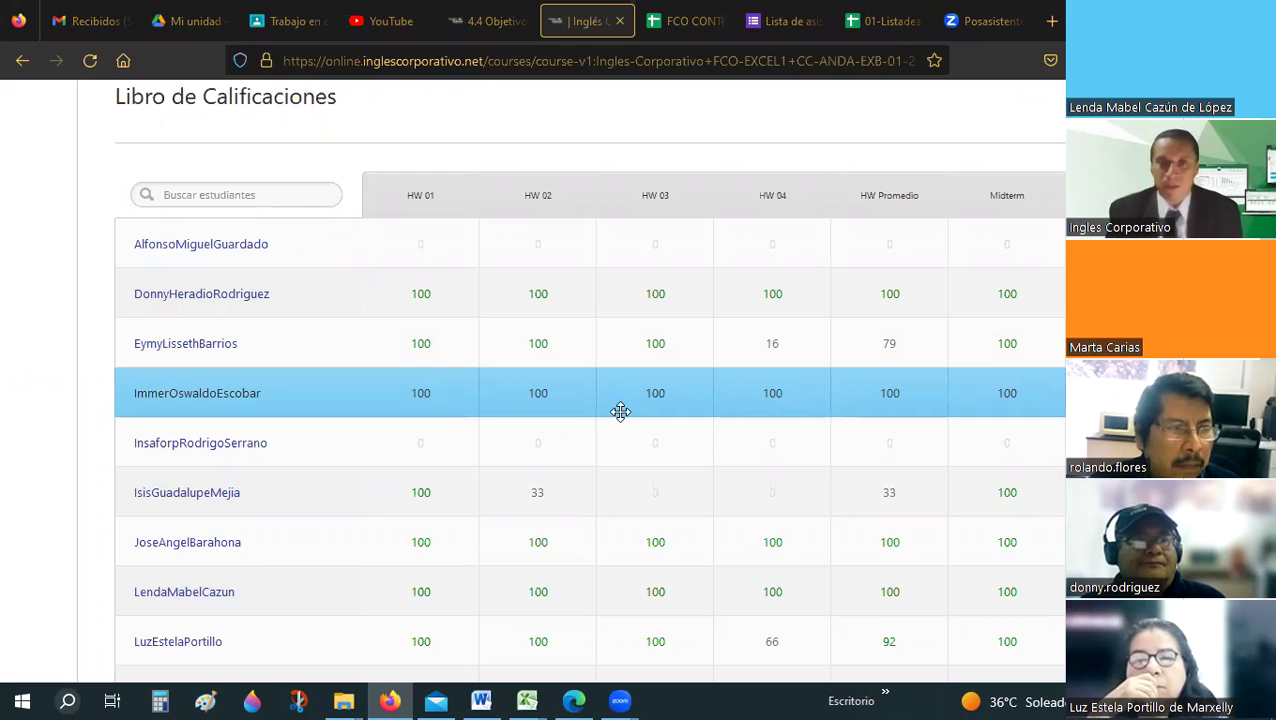
{"action": "scroll", "coordinate": [620, 412], "scroll_direction": "down", "scroll_amount": 2}
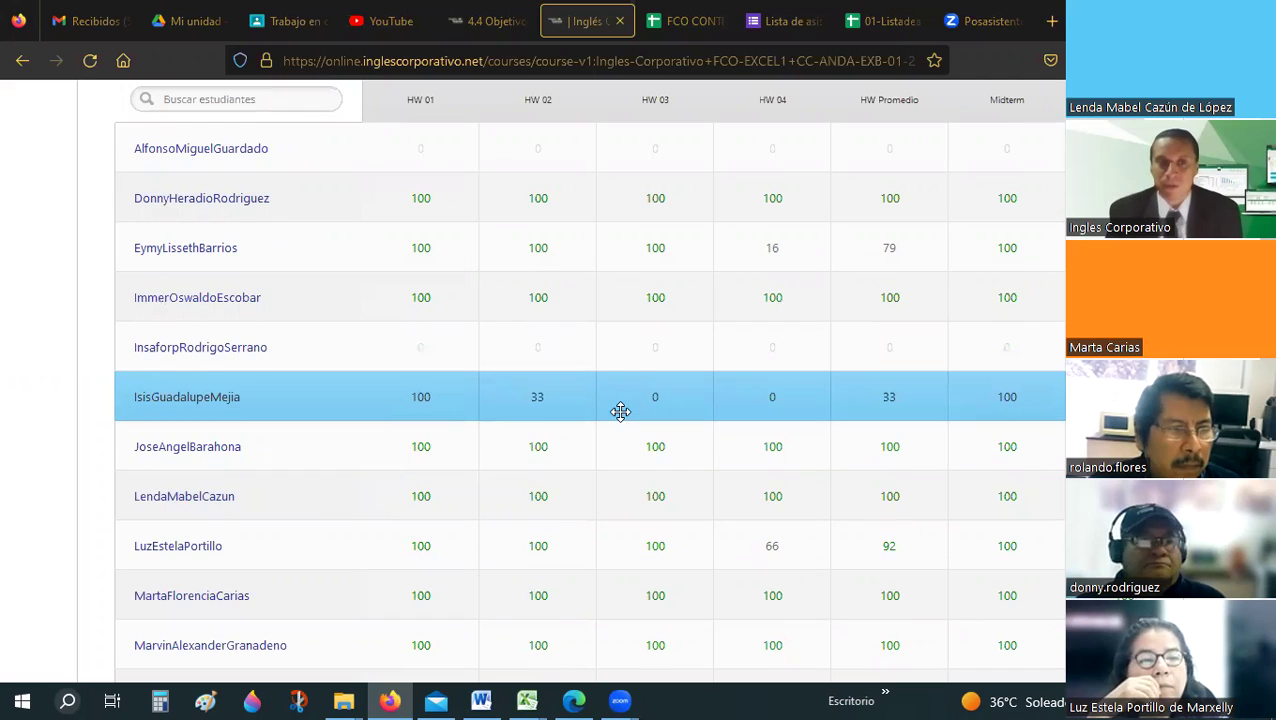
{"action": "scroll", "coordinate": [620, 412], "scroll_direction": "down", "scroll_amount": 5}
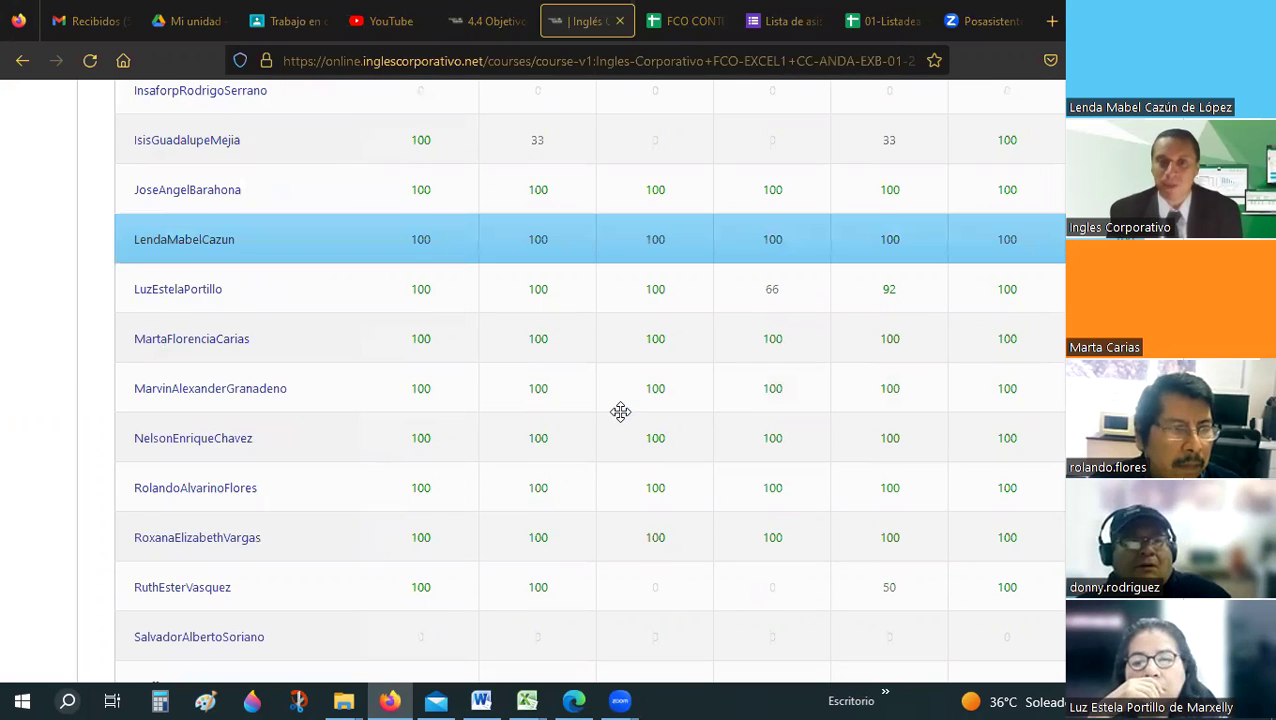
{"action": "scroll", "coordinate": [620, 412], "scroll_direction": "down", "scroll_amount": 5}
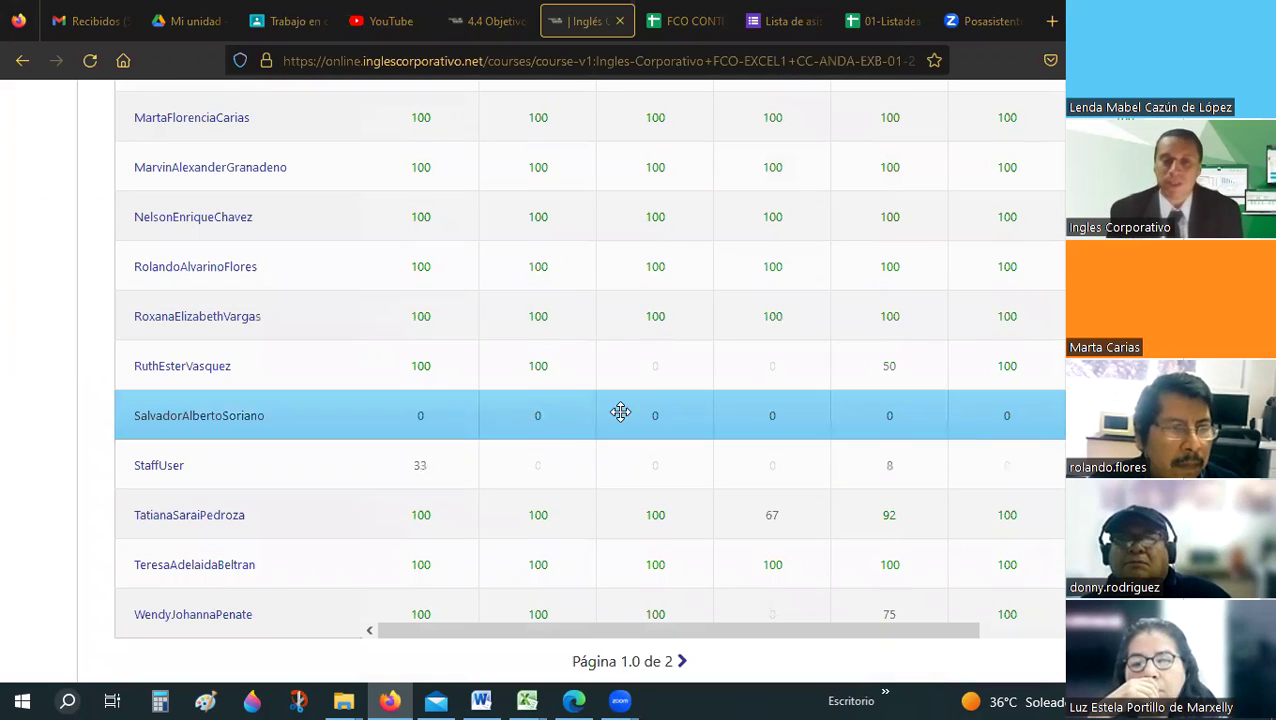
{"action": "scroll", "coordinate": [620, 412], "scroll_direction": "down", "scroll_amount": 2}
{"action": "scroll", "coordinate": [620, 412], "scroll_direction": "up", "scroll_amount": 6}
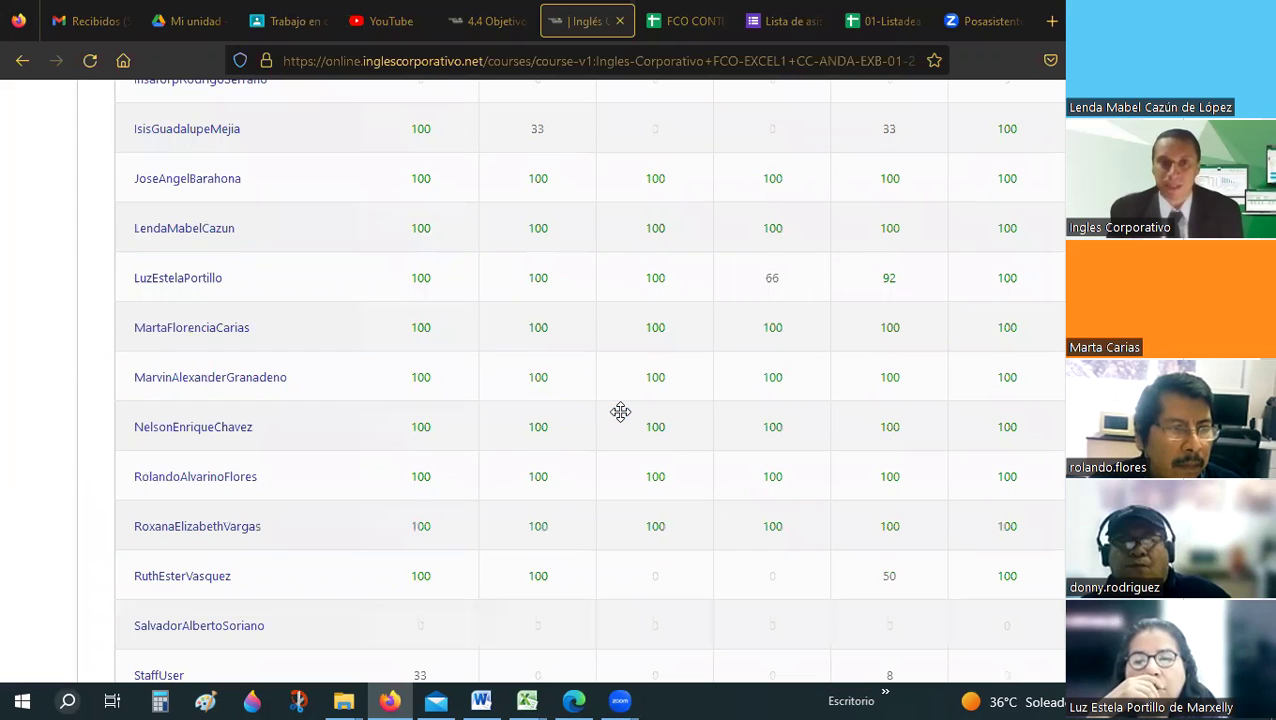
{"action": "scroll", "coordinate": [620, 412], "scroll_direction": "up", "scroll_amount": 10}
{"action": "scroll", "coordinate": [670, 346], "scroll_direction": "up", "scroll_amount": 3}
{"action": "scroll", "coordinate": [703, 316], "scroll_direction": "down", "scroll_amount": 2}
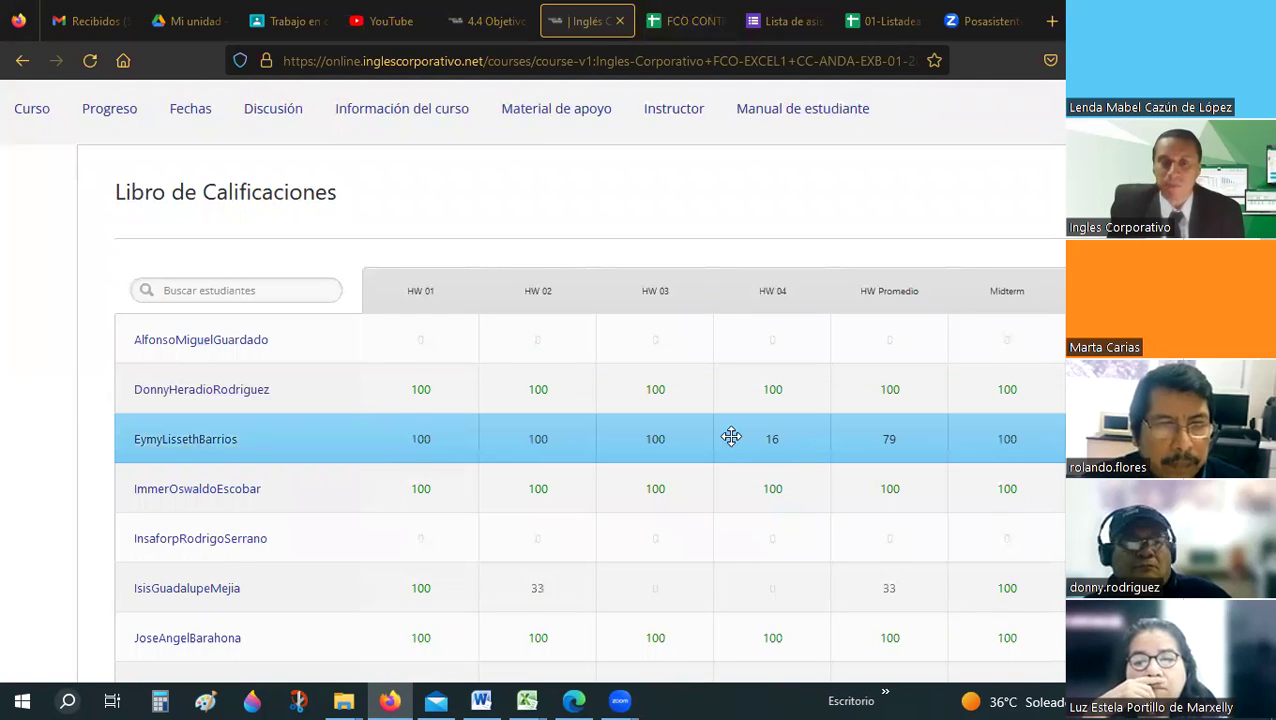
{"action": "scroll", "coordinate": [731, 436], "scroll_direction": "down", "scroll_amount": 8}
{"action": "scroll", "coordinate": [731, 436], "scroll_direction": "down", "scroll_amount": 8}
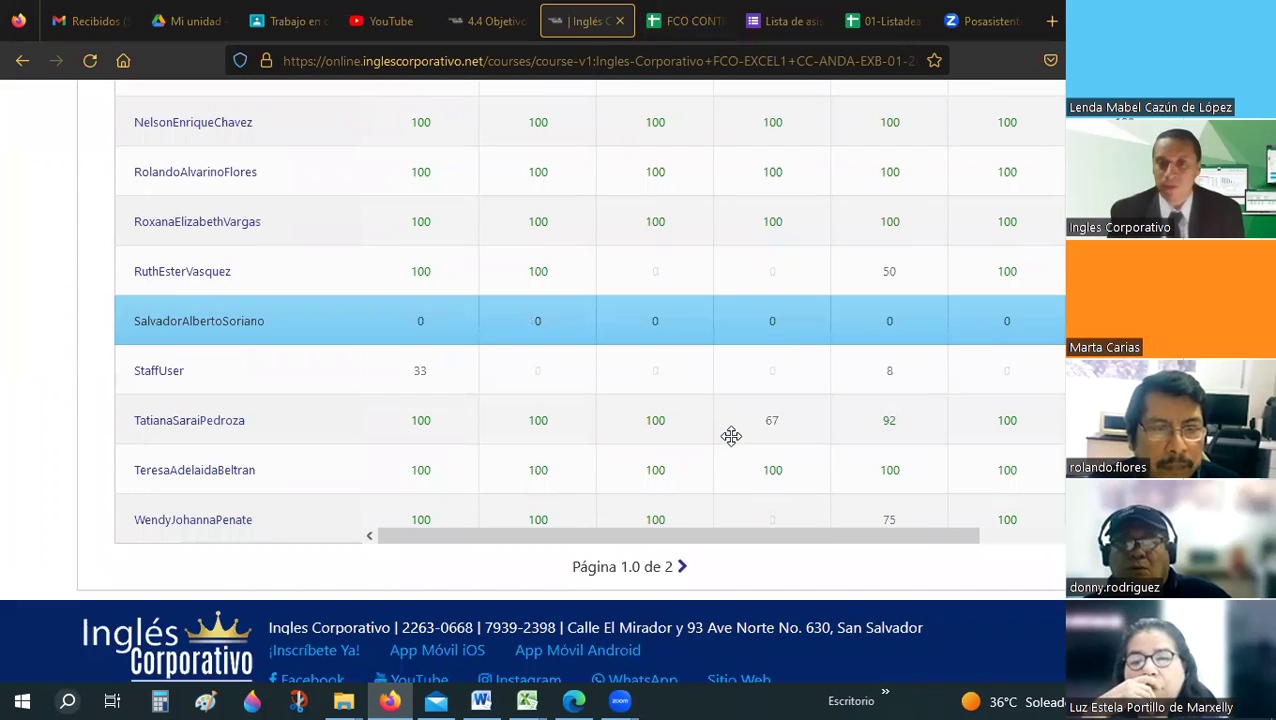
{"action": "scroll", "coordinate": [755, 408], "scroll_direction": "up", "scroll_amount": 1}
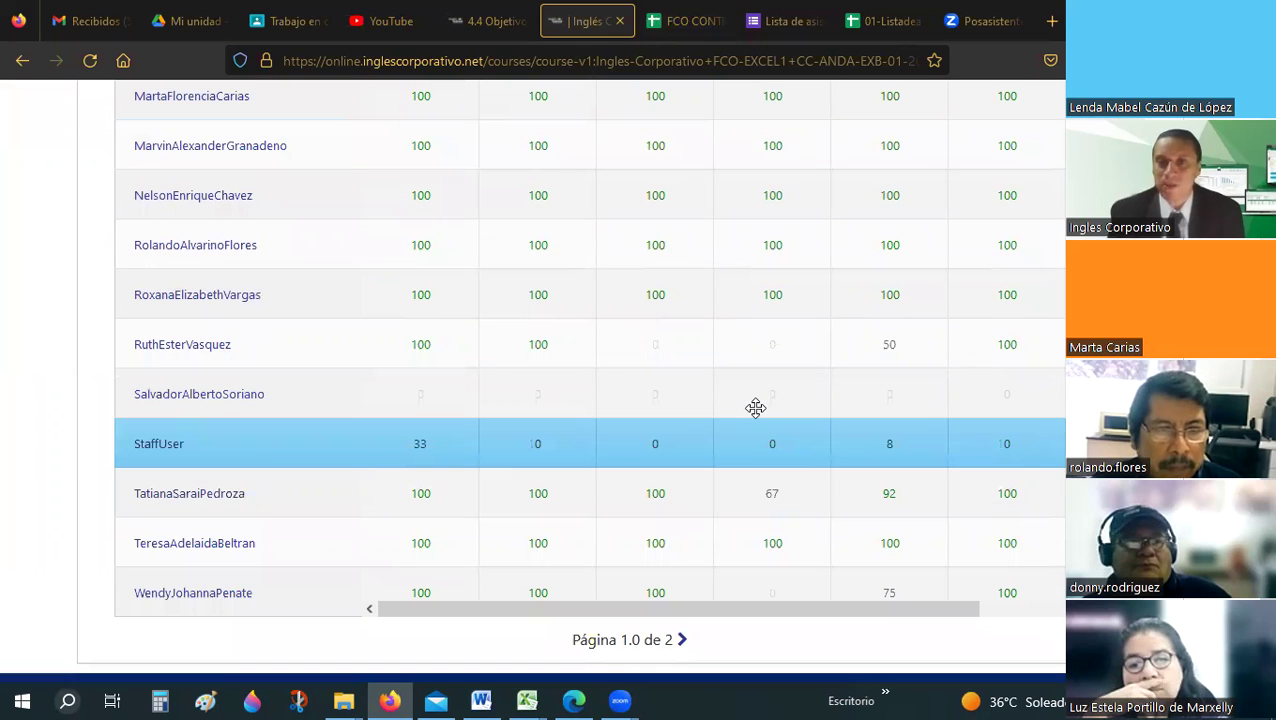
{"action": "scroll", "coordinate": [755, 408], "scroll_direction": "up", "scroll_amount": 3}
{"action": "scroll", "coordinate": [755, 408], "scroll_direction": "up", "scroll_amount": 5}
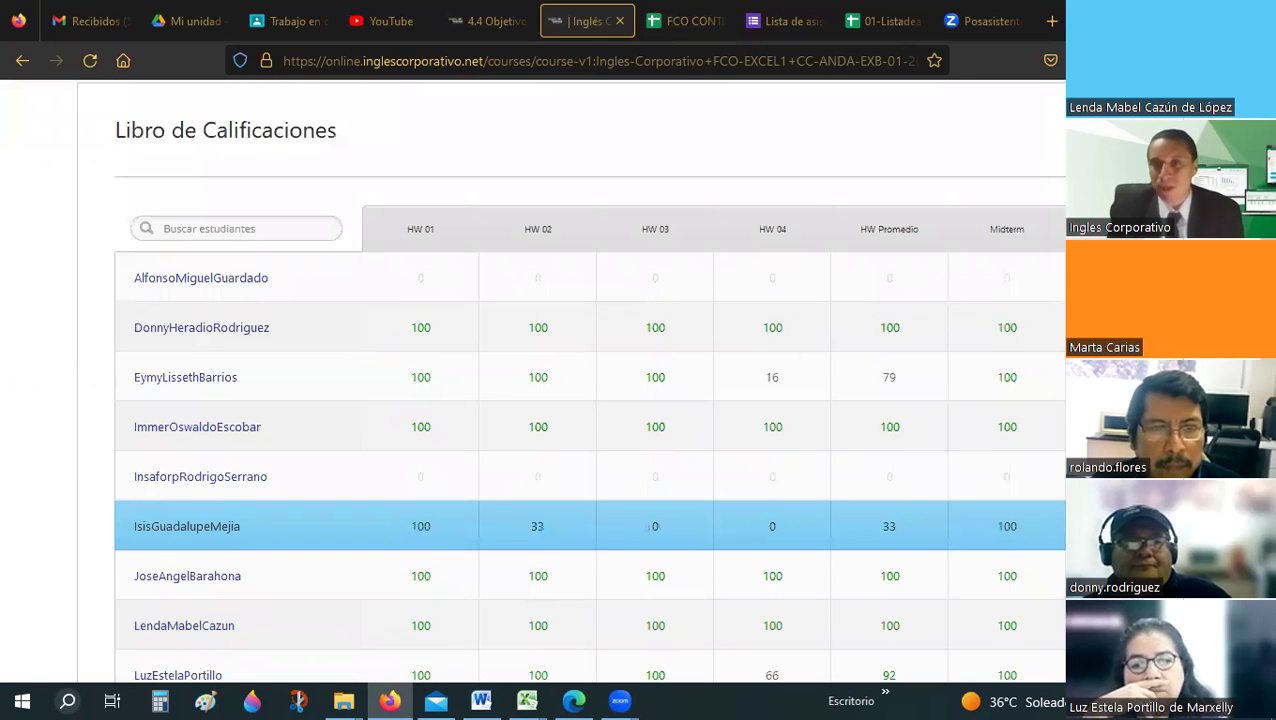
{"action": "scroll", "coordinate": [600, 340], "scroll_direction": "up", "scroll_amount": 1}
{"action": "scroll", "coordinate": [600, 400], "scroll_direction": "down", "scroll_amount": 3}
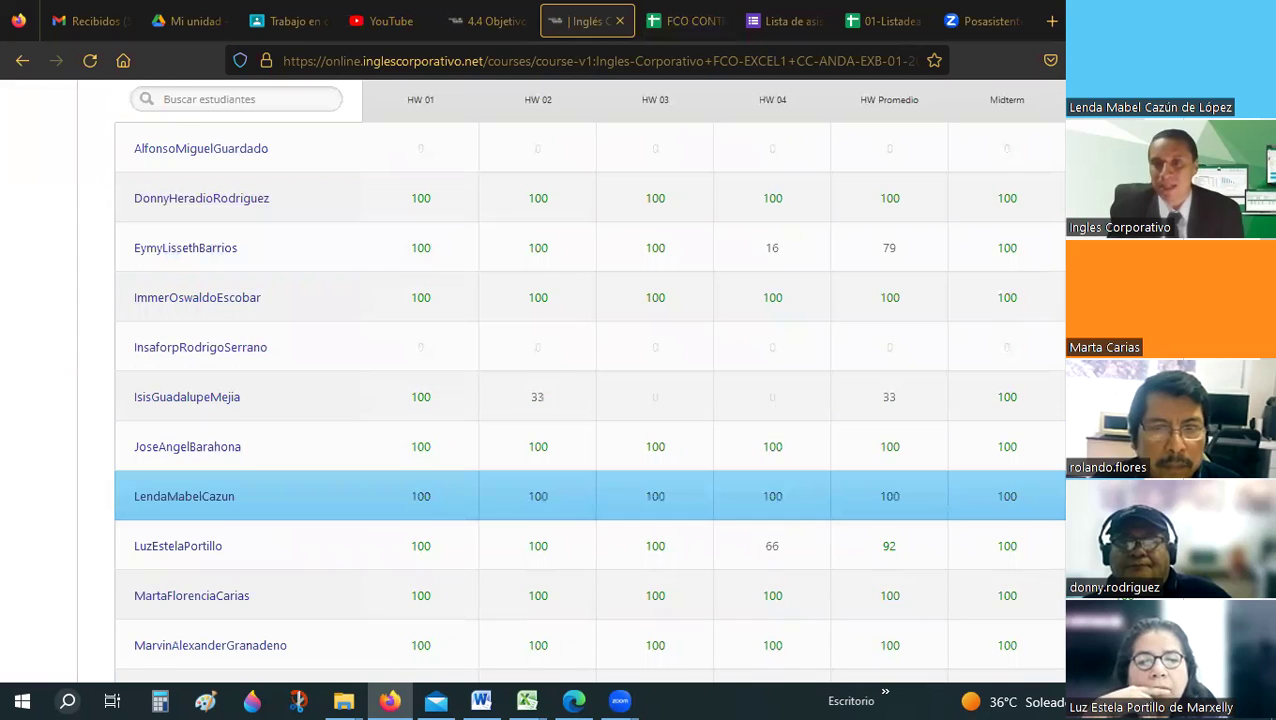
{"action": "scroll", "coordinate": [590, 380], "scroll_direction": "down", "scroll_amount": 5}
{"action": "scroll", "coordinate": [600, 400], "scroll_direction": "down", "scroll_amount": 1}
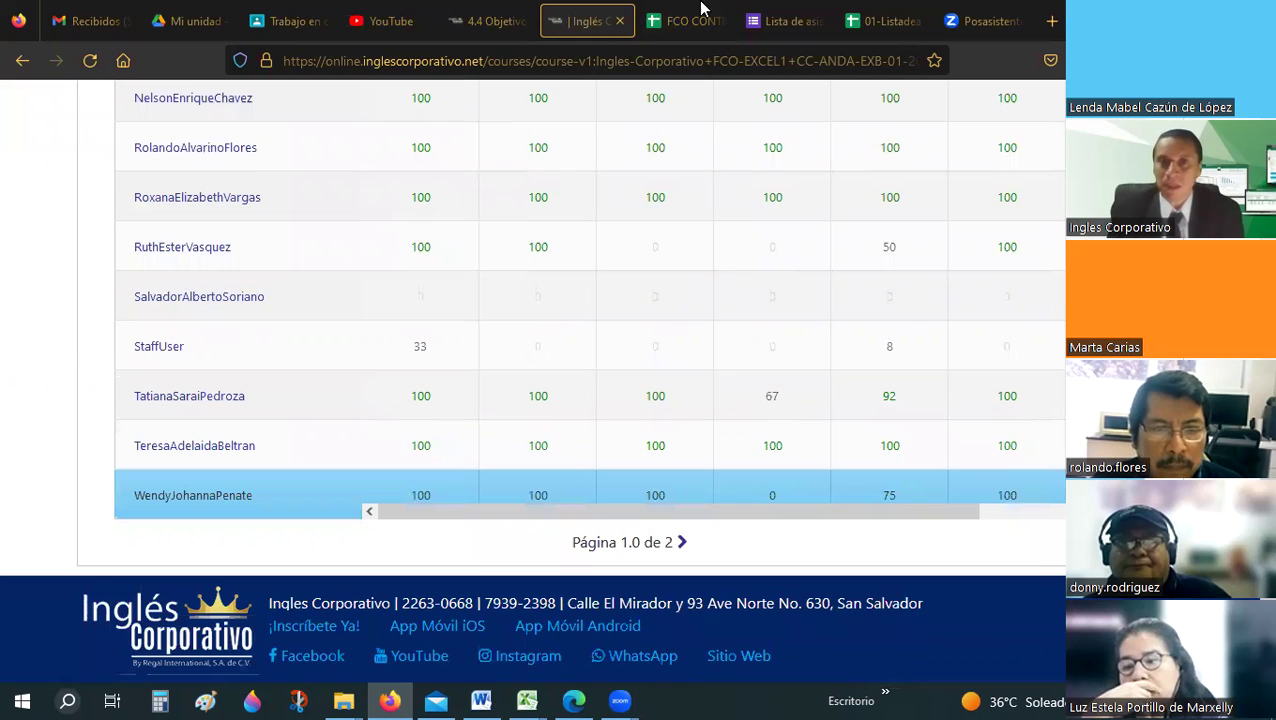
- Switch to the FCO CONTROL attendance spreadsheet and scroll across the daily attendance columns V–BL
{"action": "left_click", "coordinate": [682, 20]}
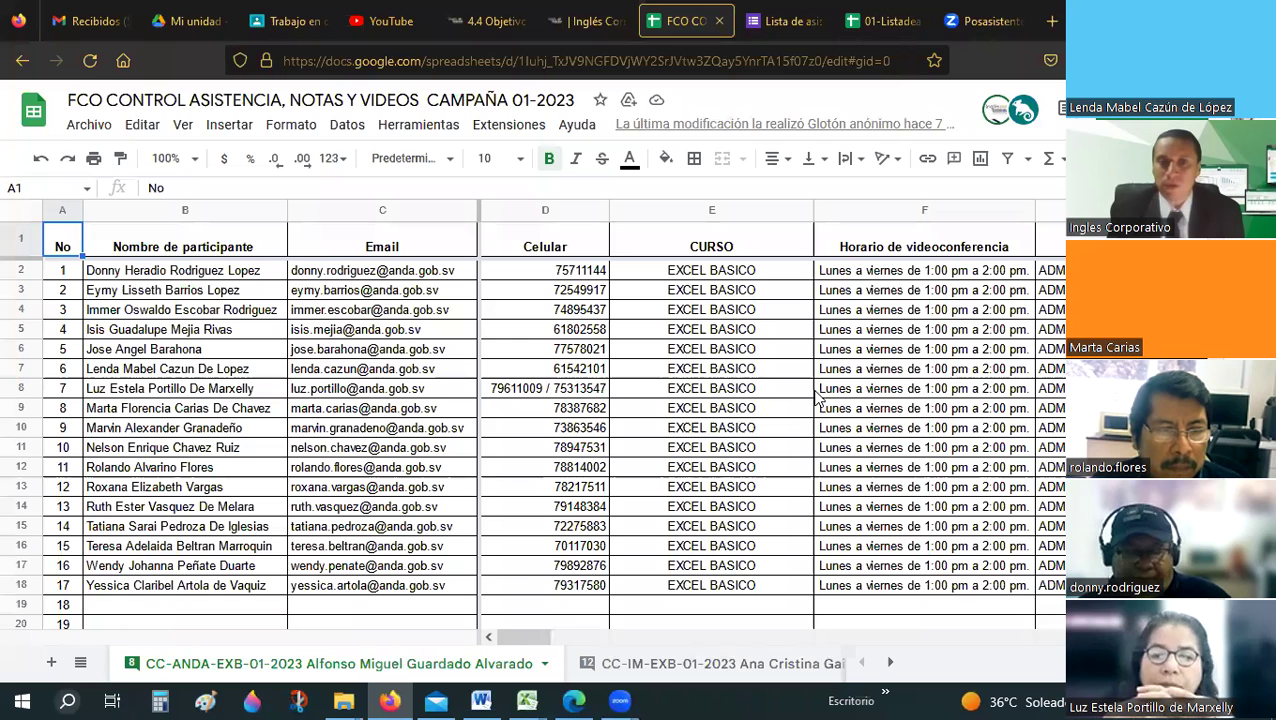
{"action": "left_click_drag", "start_coordinate": [527, 639], "coordinate": [758, 639]}
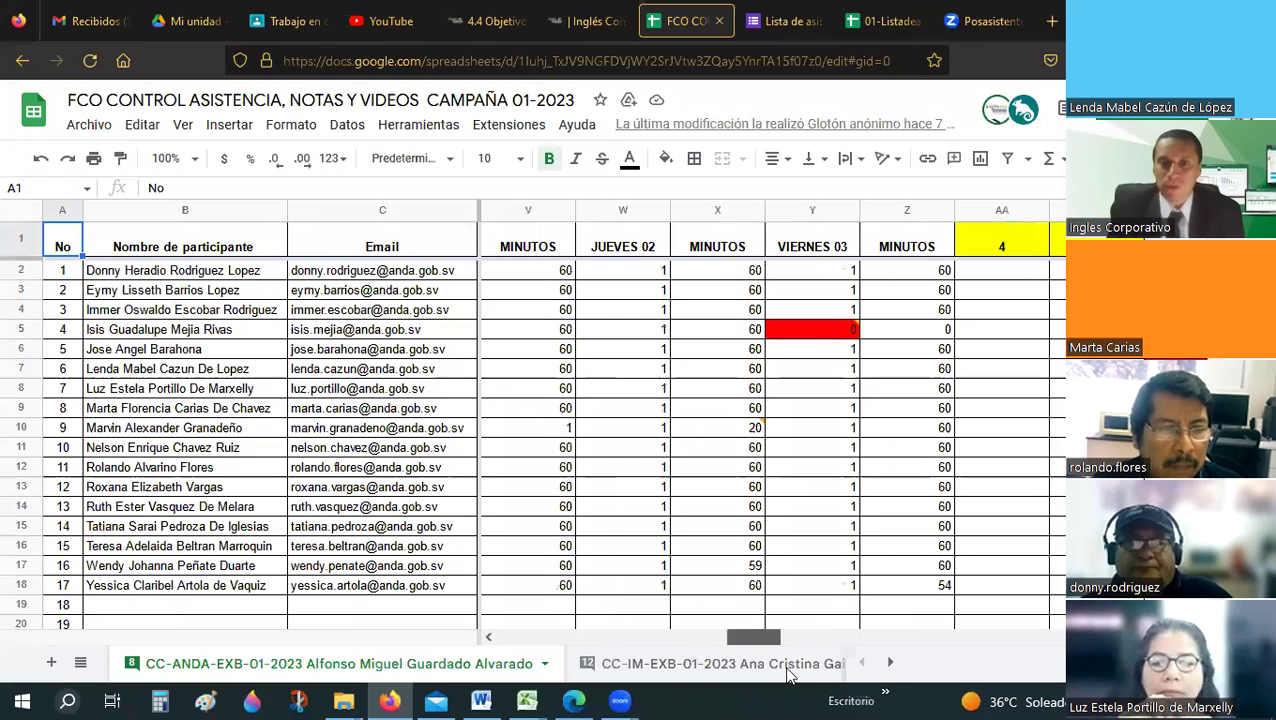
{"action": "left_click_drag", "start_coordinate": [829, 676], "coordinate": [1060, 698]}
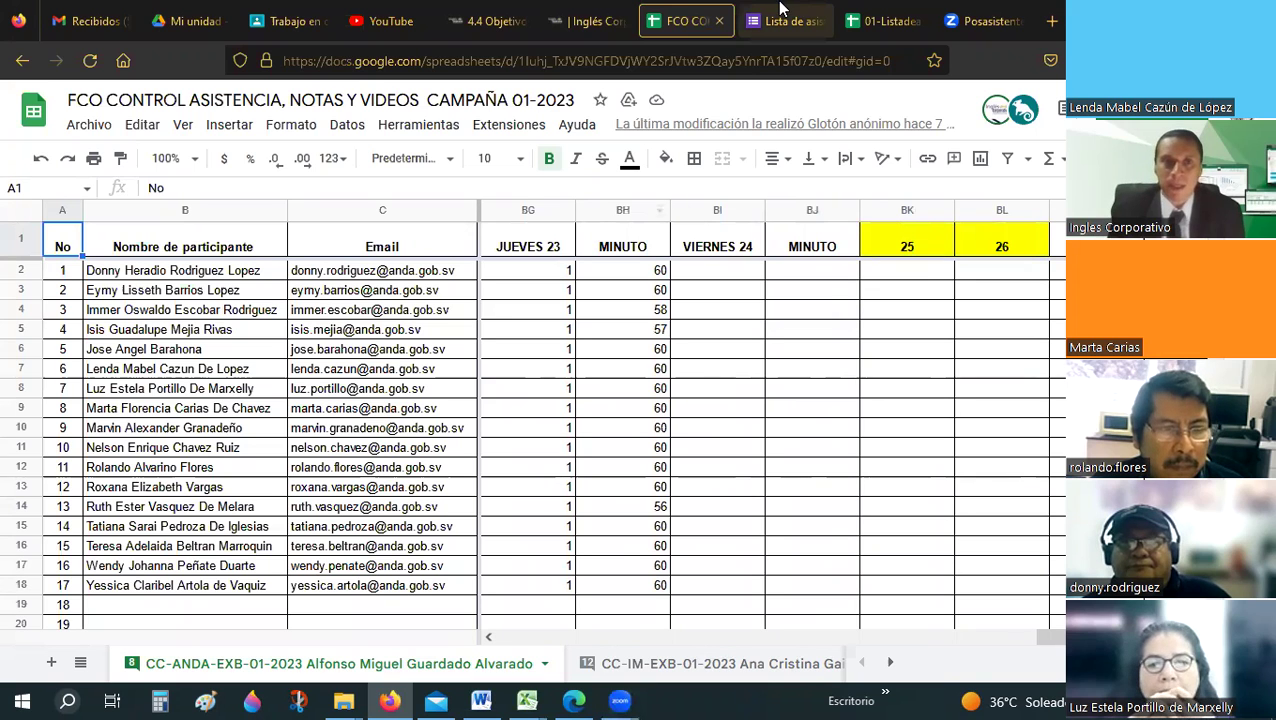
- Close the Classroom tab, step through the browser tabs, and bring the 03-CursoEXCELBásico workbook forward
{"action": "left_click", "coordinate": [316, 19]}
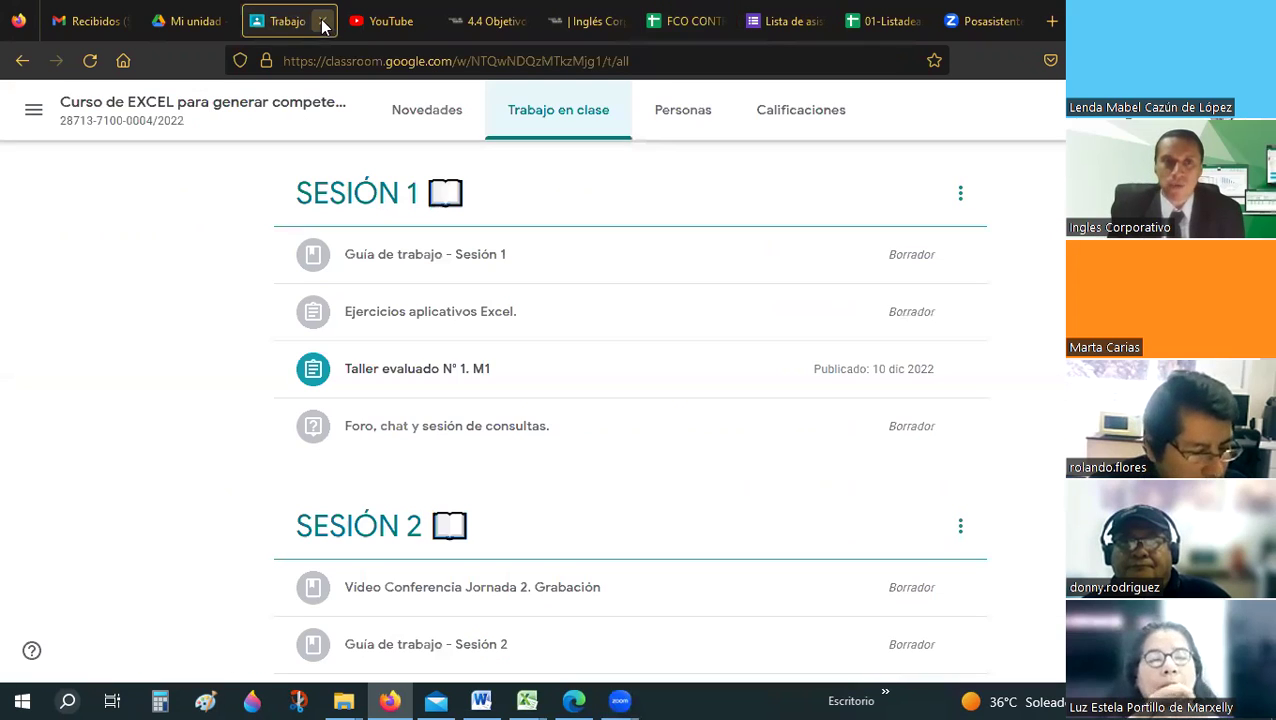
{"action": "key", "text": "ctrl+w"}
{"action": "key", "text": "ctrl+Tab"}
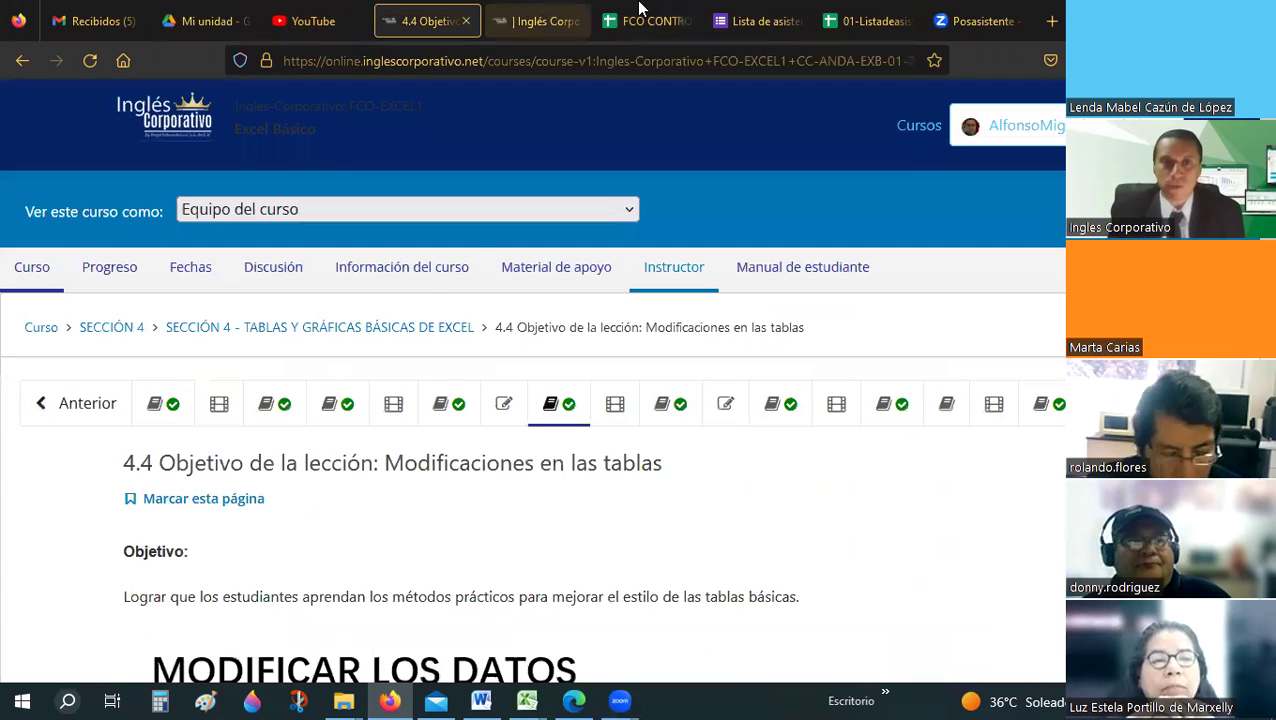
{"action": "left_click", "coordinate": [645, 18]}
{"action": "left_click", "coordinate": [749, 14]}
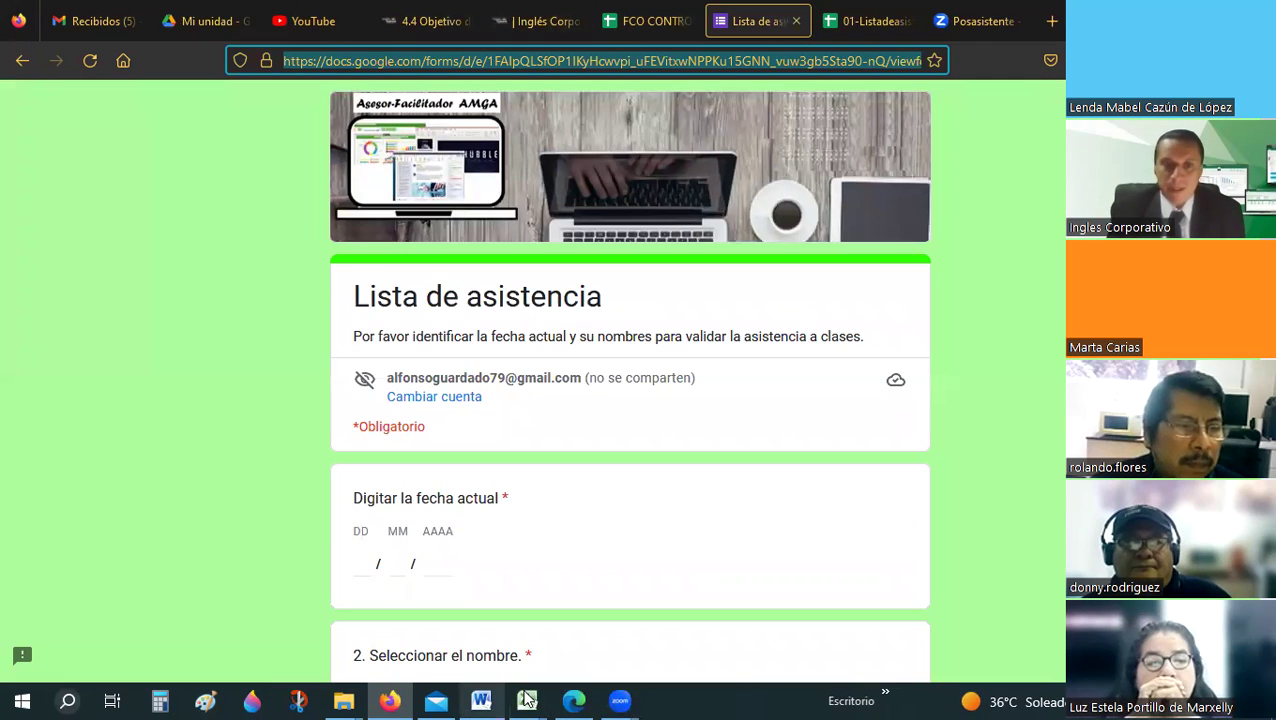
{"action": "left_click", "coordinate": [527, 700]}
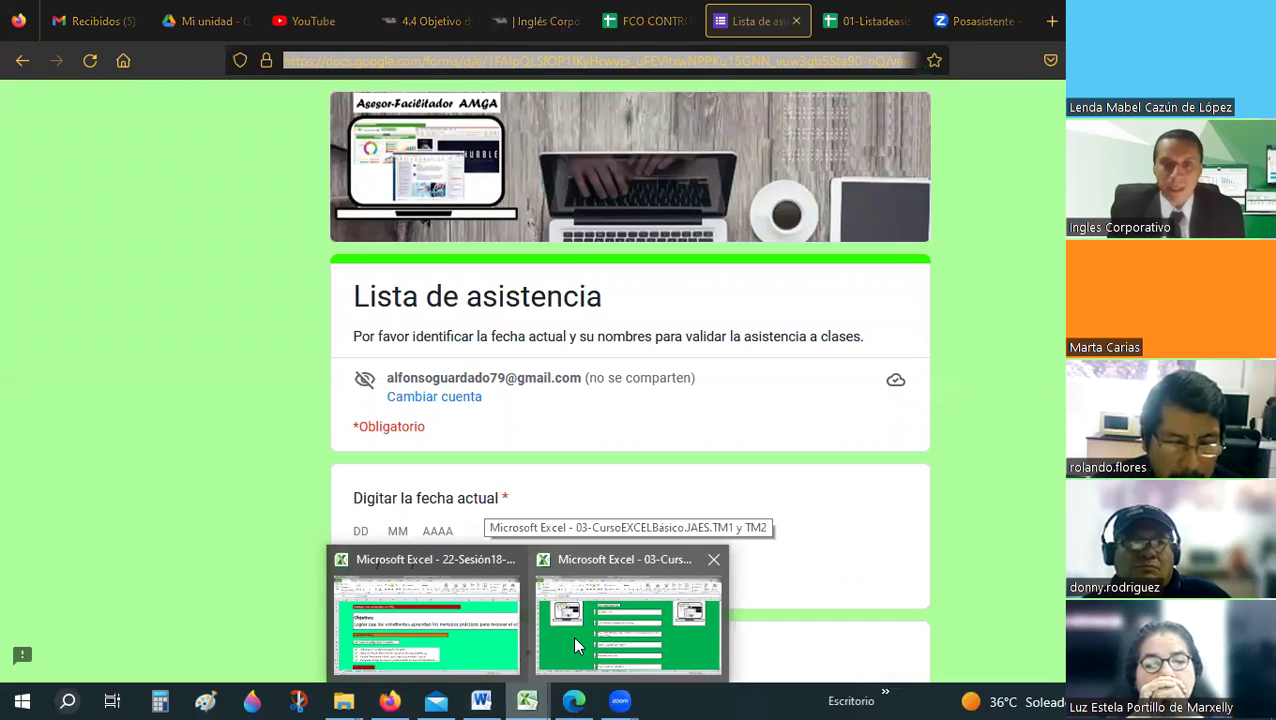
{"action": "left_click", "coordinate": [560, 565]}
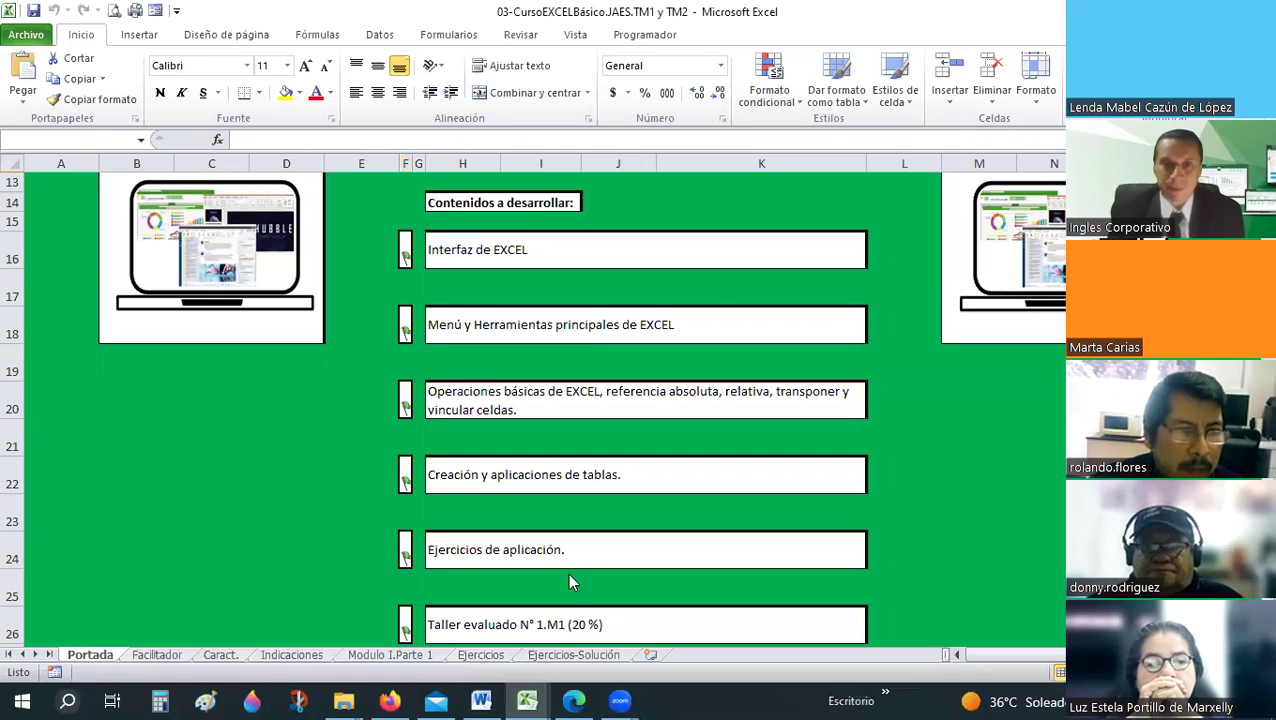
- Switch to the 22-Sesión18-Modificaciones en las tablasExcel workbook and scroll to the Formulario section
{"action": "left_click", "coordinate": [532, 700]}
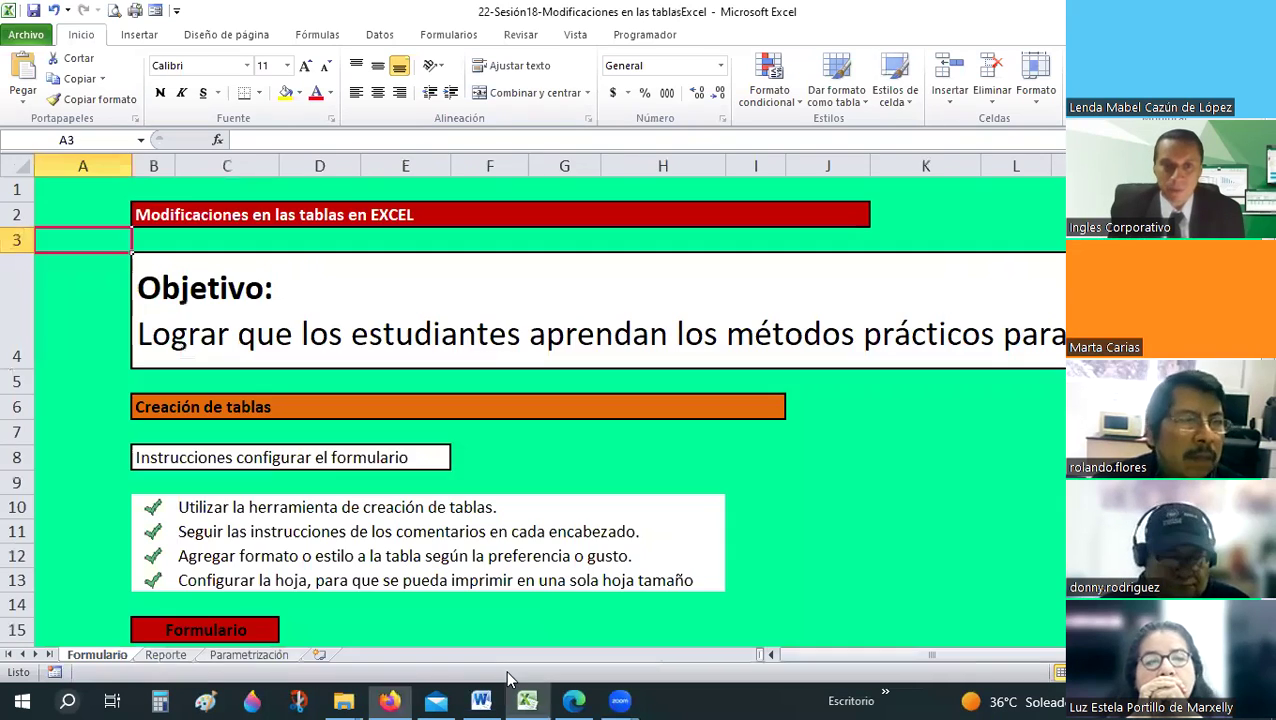
{"action": "left_click", "coordinate": [98, 265]}
{"action": "scroll", "coordinate": [98, 265], "scroll_direction": "down", "scroll_amount": 1}
{"action": "scroll", "coordinate": [98, 265], "scroll_direction": "down", "scroll_amount": 2}
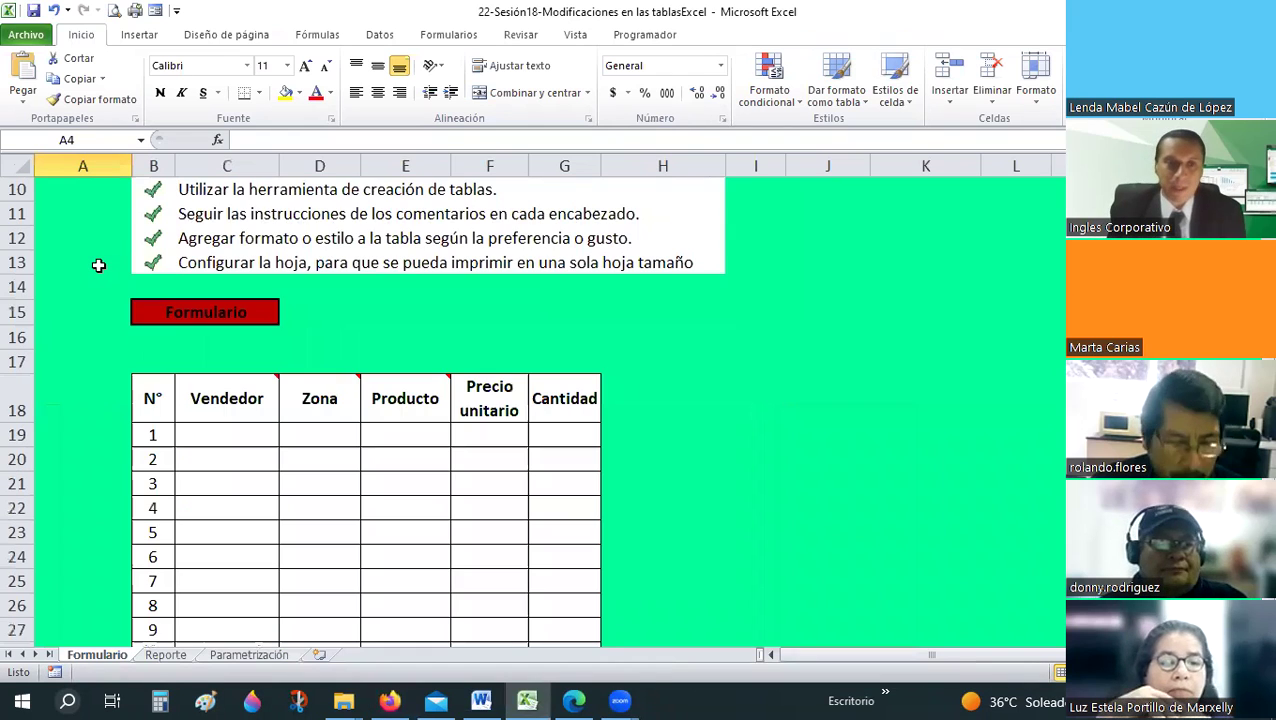
{"action": "scroll", "coordinate": [98, 265], "scroll_direction": "down", "scroll_amount": 2}
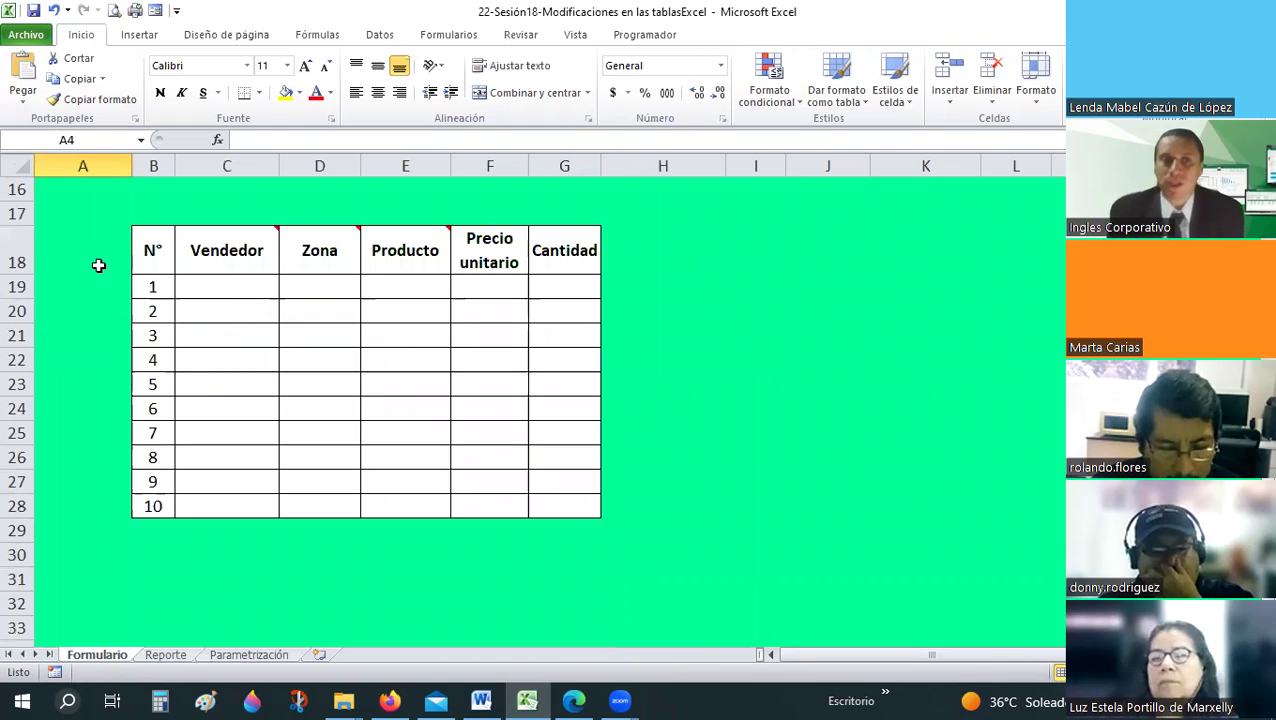
- Select the Formulario grid B18:G28 for conversion into a table
{"action": "left_click_drag", "start_coordinate": [554, 478], "coordinate": [552, 483]}
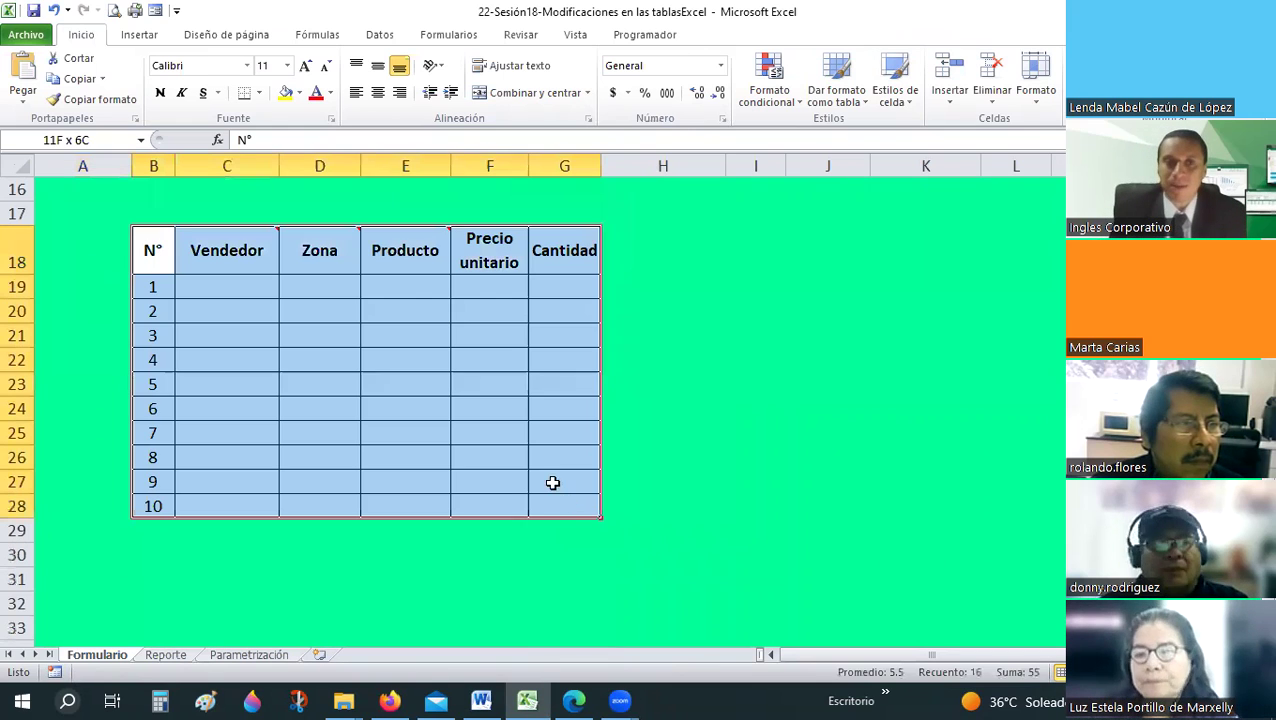
{"action": "left_click", "coordinate": [138, 38]}
{"action": "left_click", "coordinate": [97, 40]}
{"action": "left_click", "coordinate": [612, 410]}
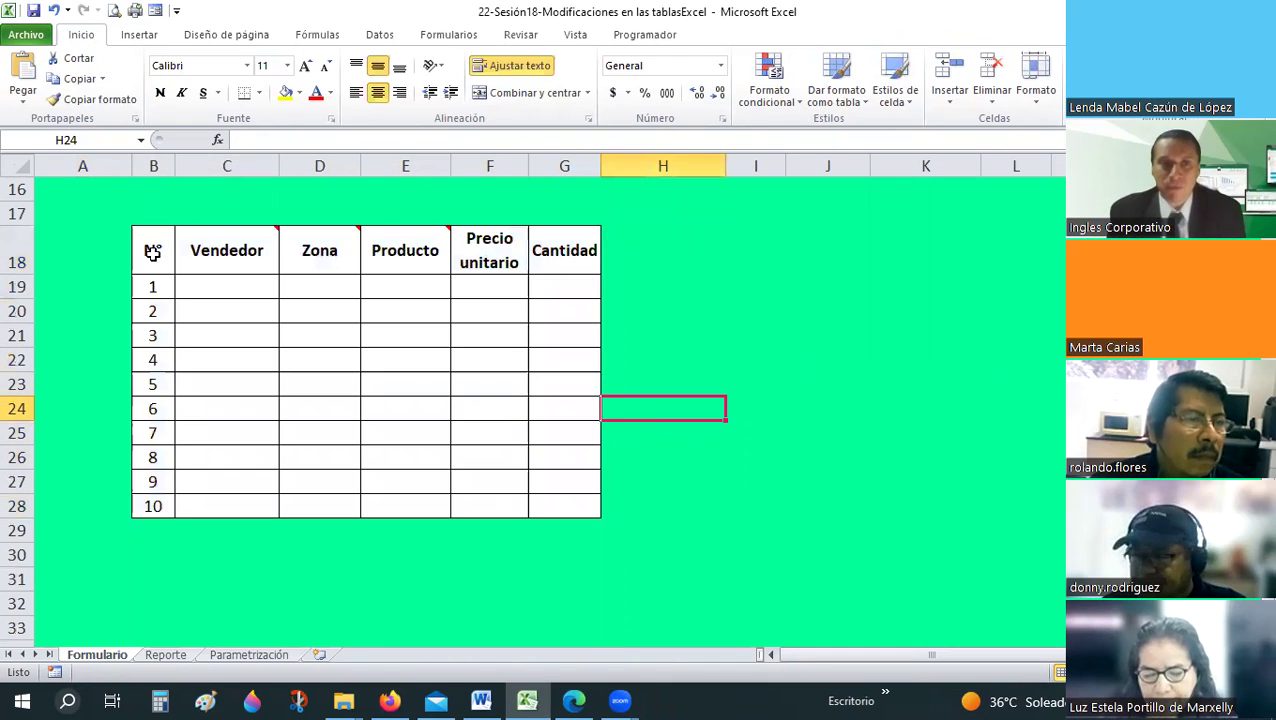
{"action": "left_click_drag", "start_coordinate": [152, 250], "coordinate": [550, 511]}
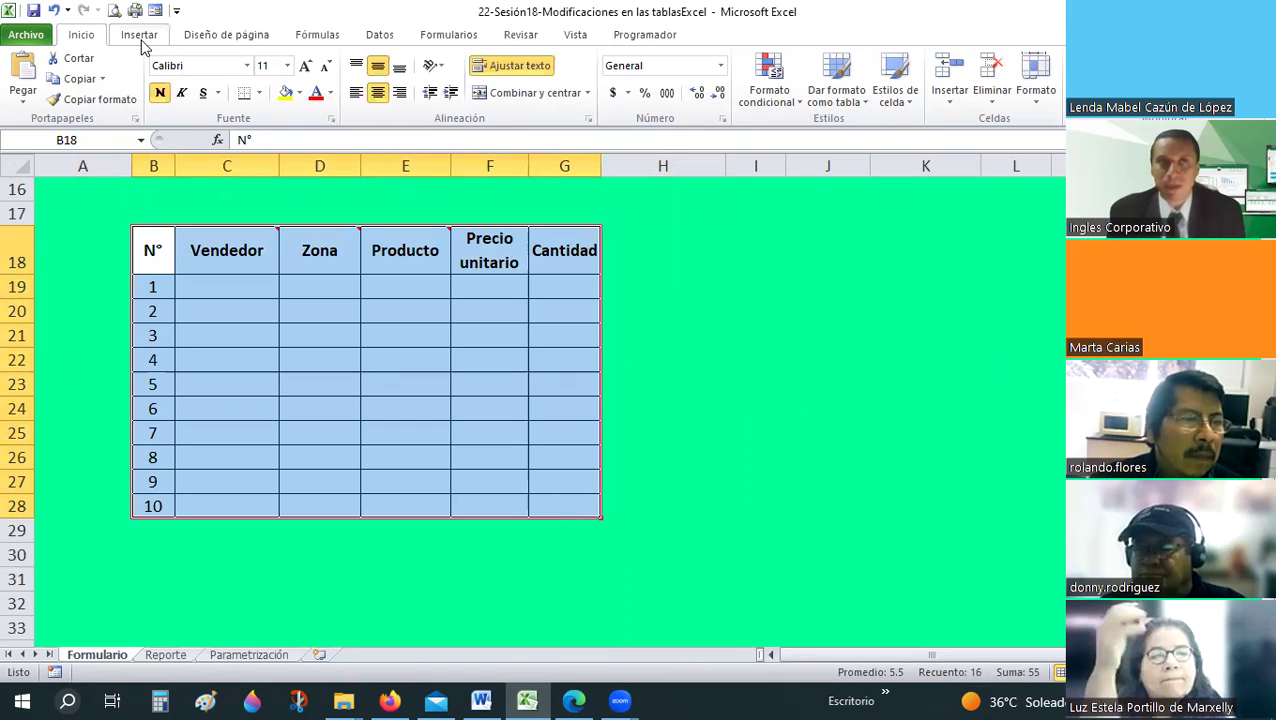
{"action": "scroll", "coordinate": [72, 98], "scroll_direction": "down", "scroll_amount": 1}
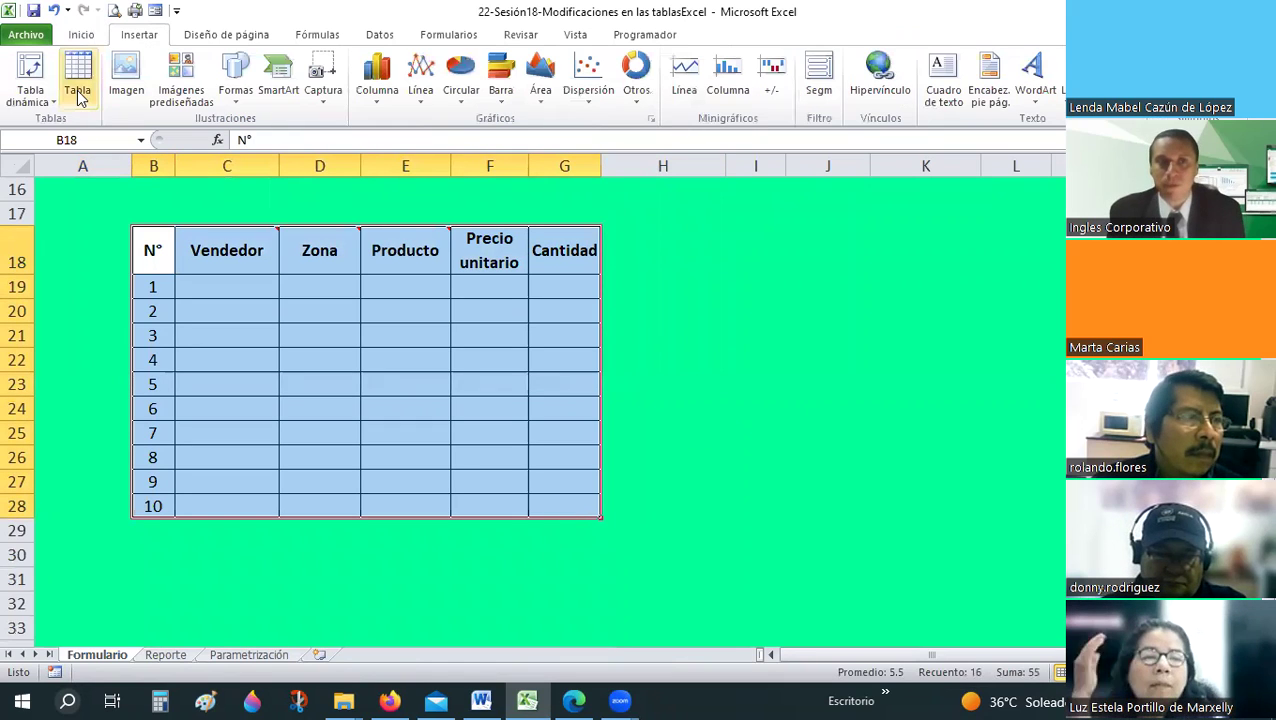
{"action": "left_click", "coordinate": [84, 100]}
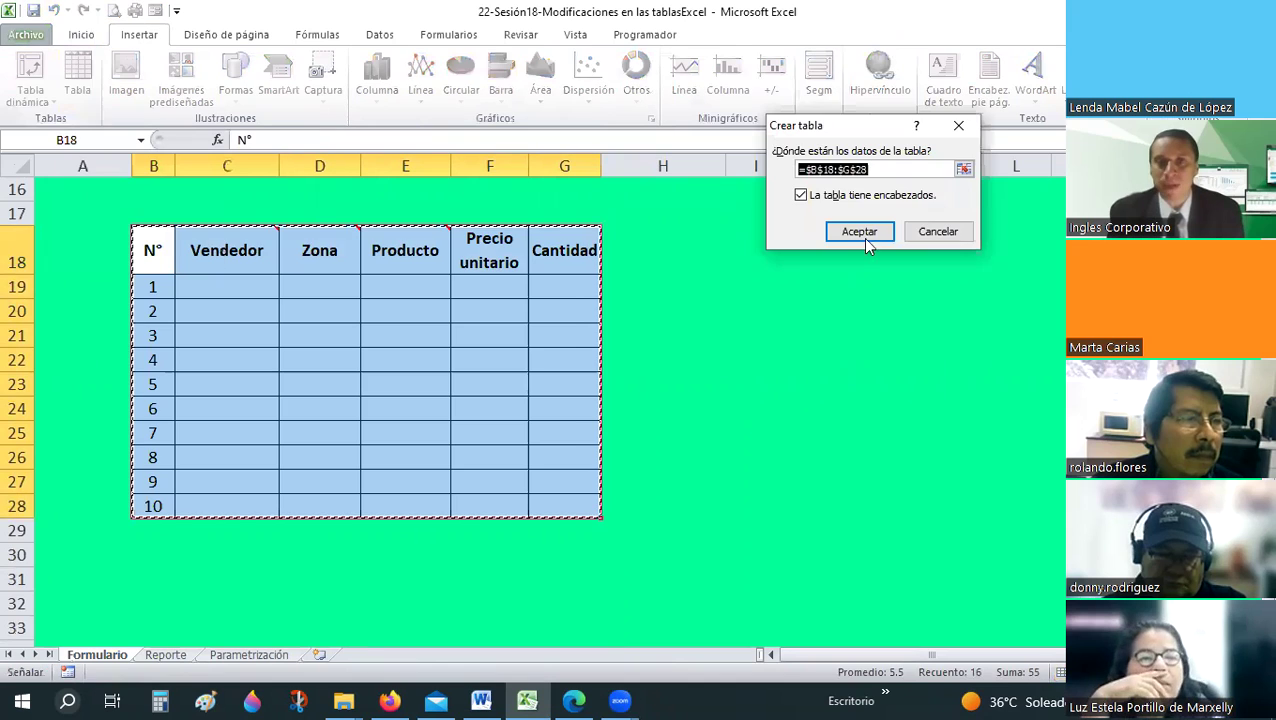
{"action": "left_click", "coordinate": [862, 237]}
{"action": "left_click", "coordinate": [831, 318]}
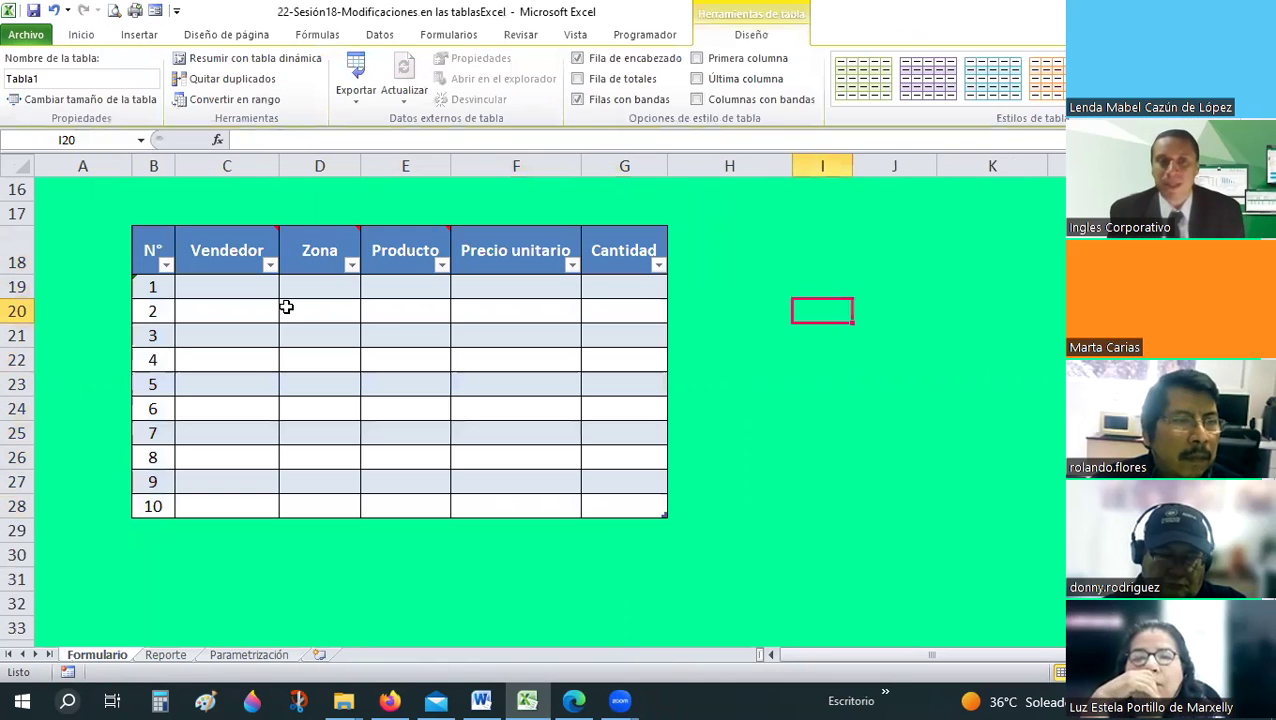
{"action": "left_click_drag", "start_coordinate": [161, 245], "coordinate": [624, 514]}
{"action": "left_click_drag", "start_coordinate": [688, 419], "coordinate": [956, 213]}
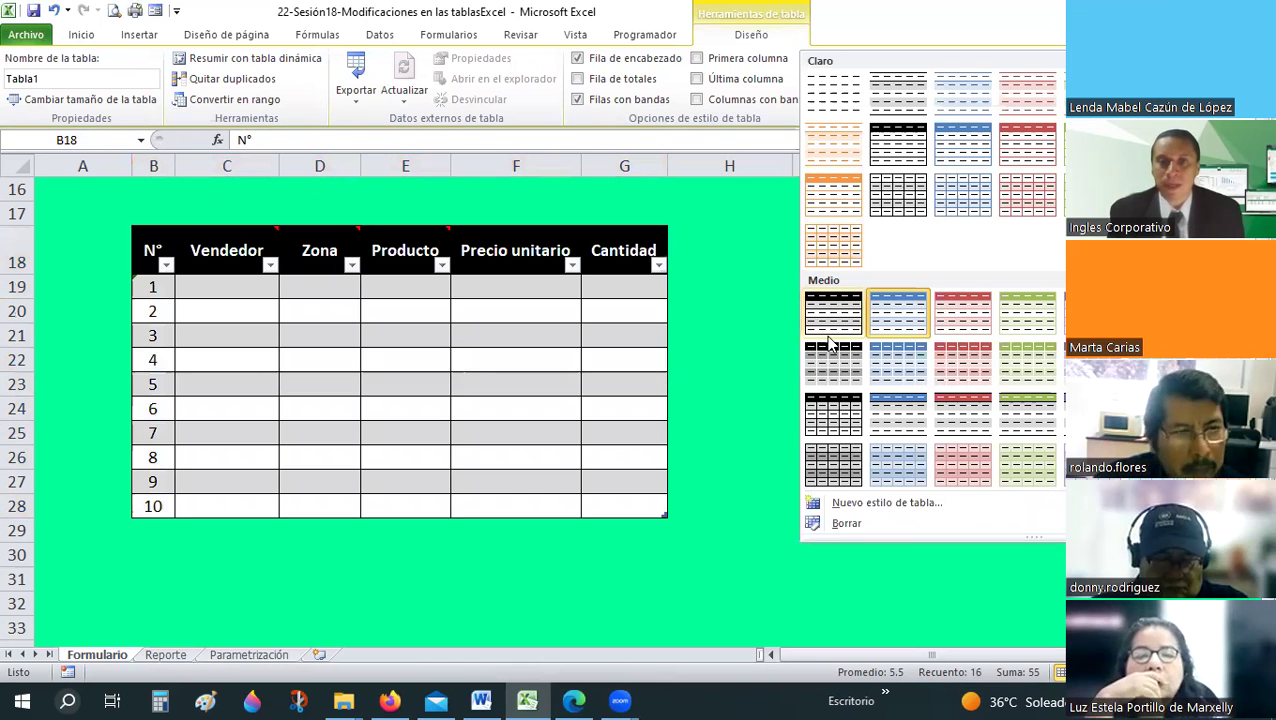
{"action": "left_click", "coordinate": [826, 322]}
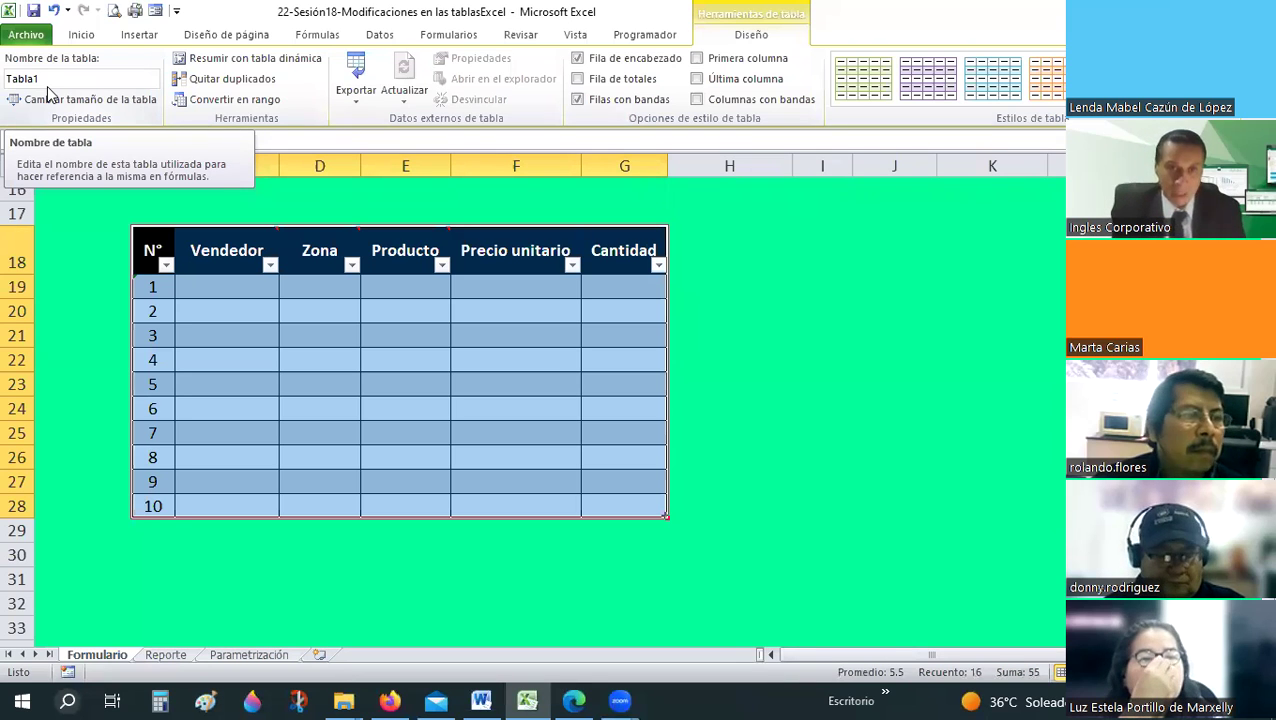
- Format the Formulario range as a table with a dark style and headers
{"action": "key", "text": "ctrl+z"}
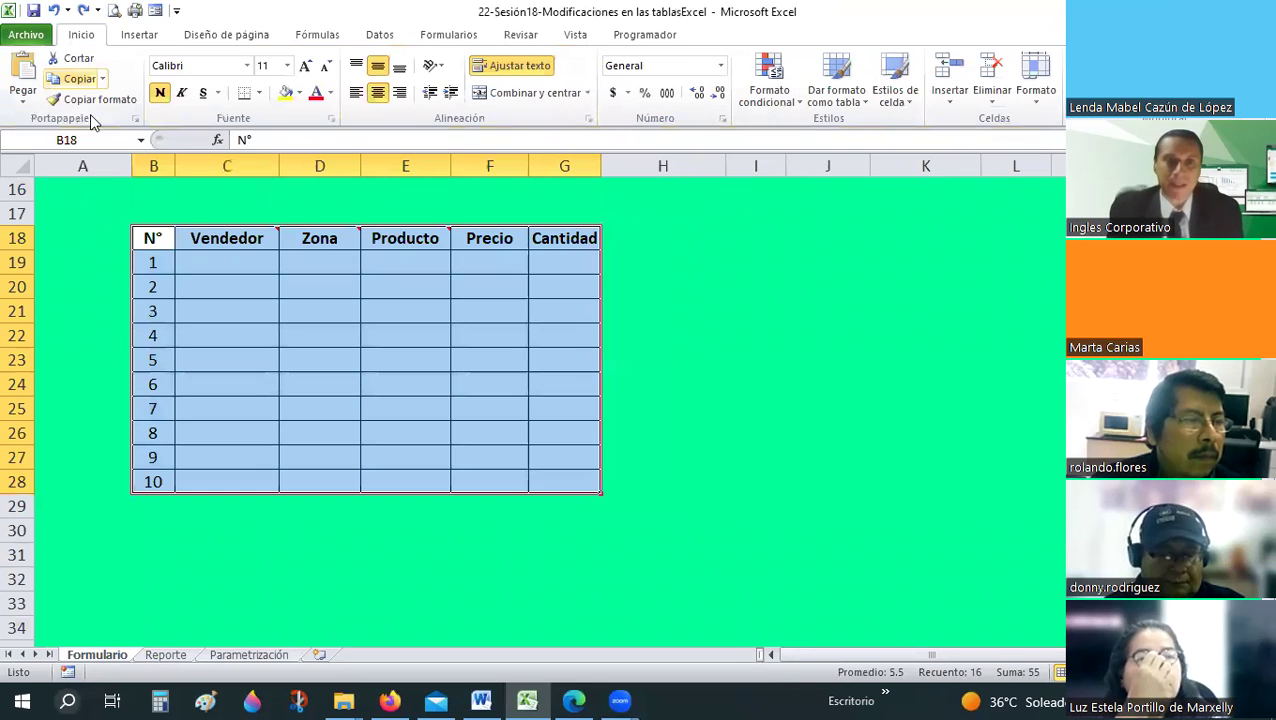
{"action": "left_click", "coordinate": [790, 388]}
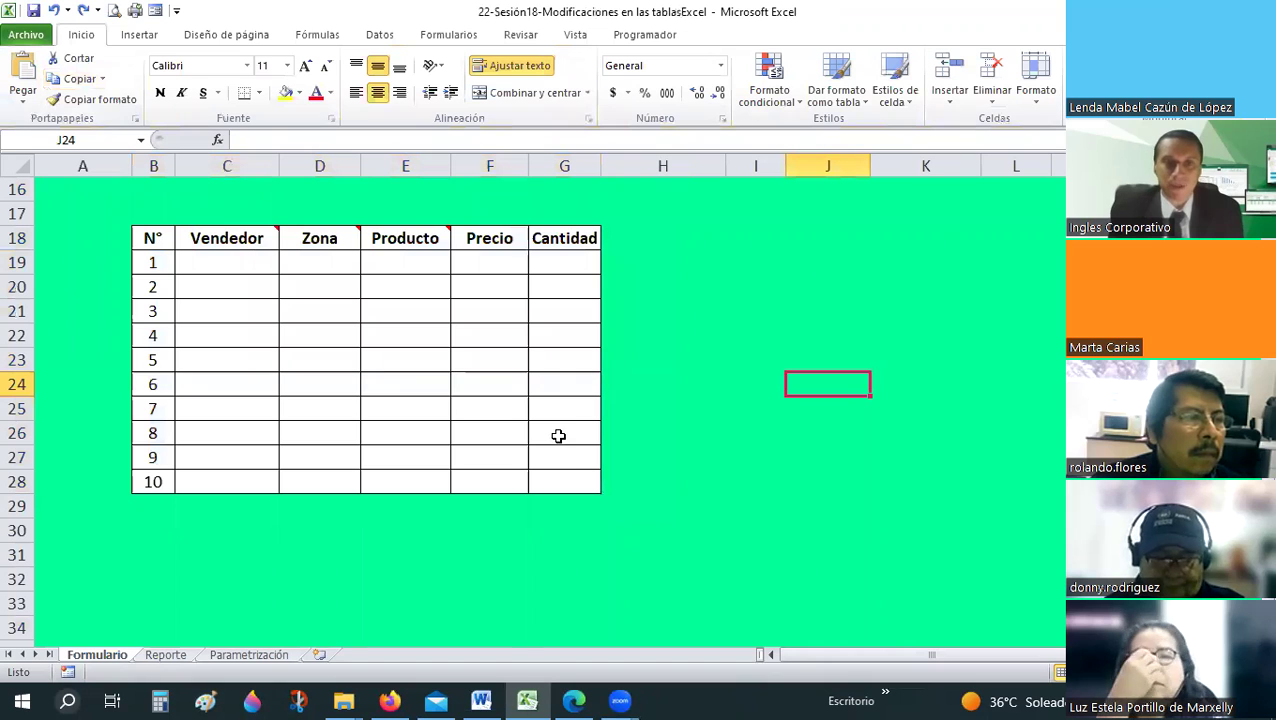
{"action": "key", "text": "ctrl+z"}
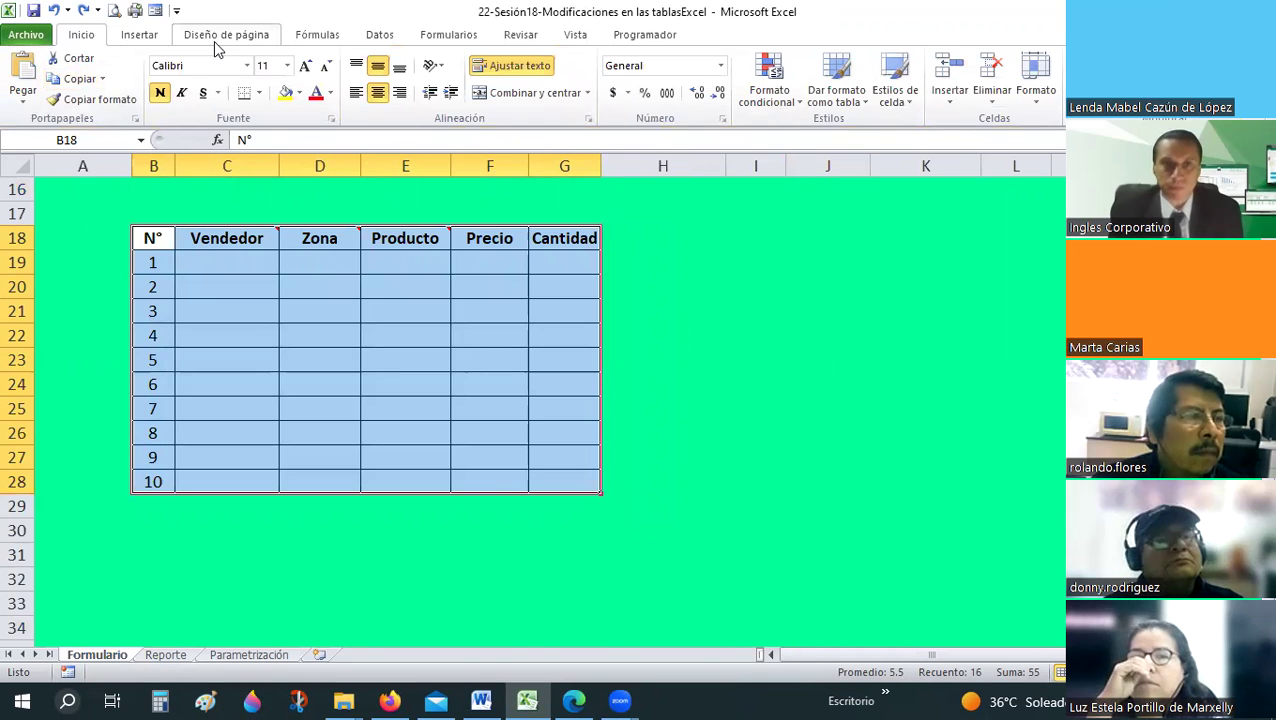
{"action": "left_click", "coordinate": [855, 110]}
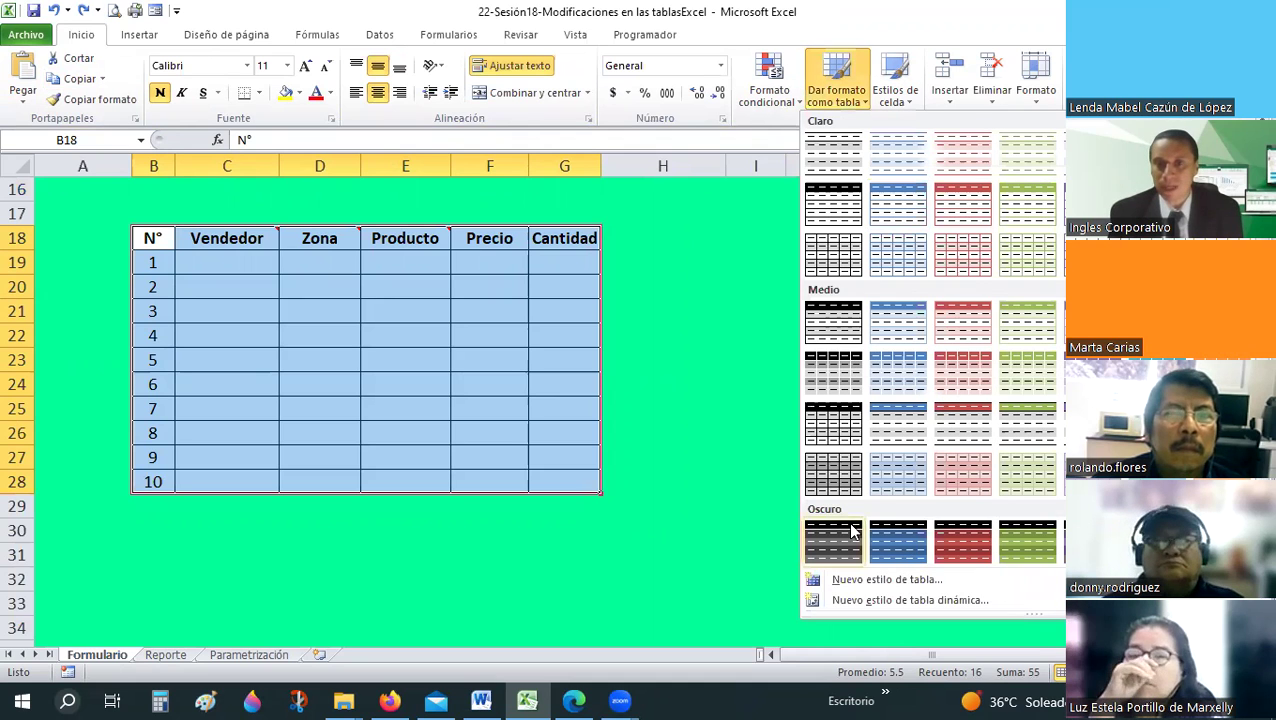
{"action": "left_click", "coordinate": [843, 531]}
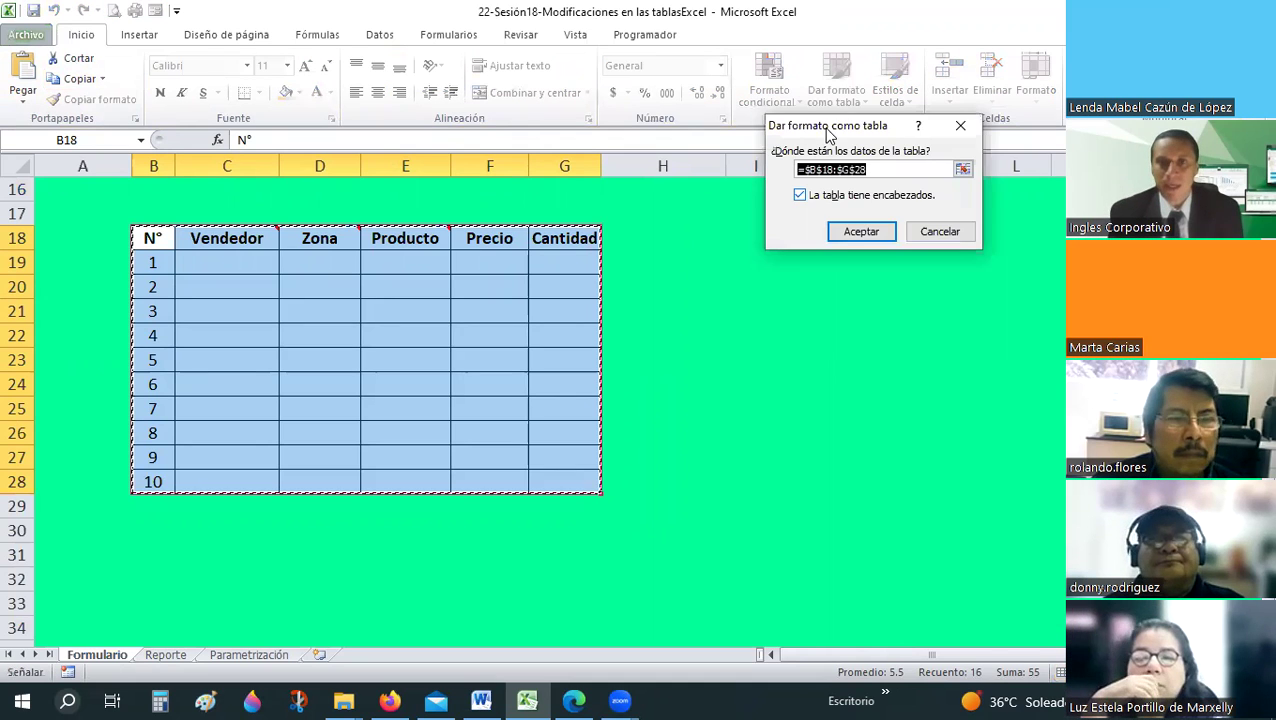
{"action": "left_click", "coordinate": [840, 230]}
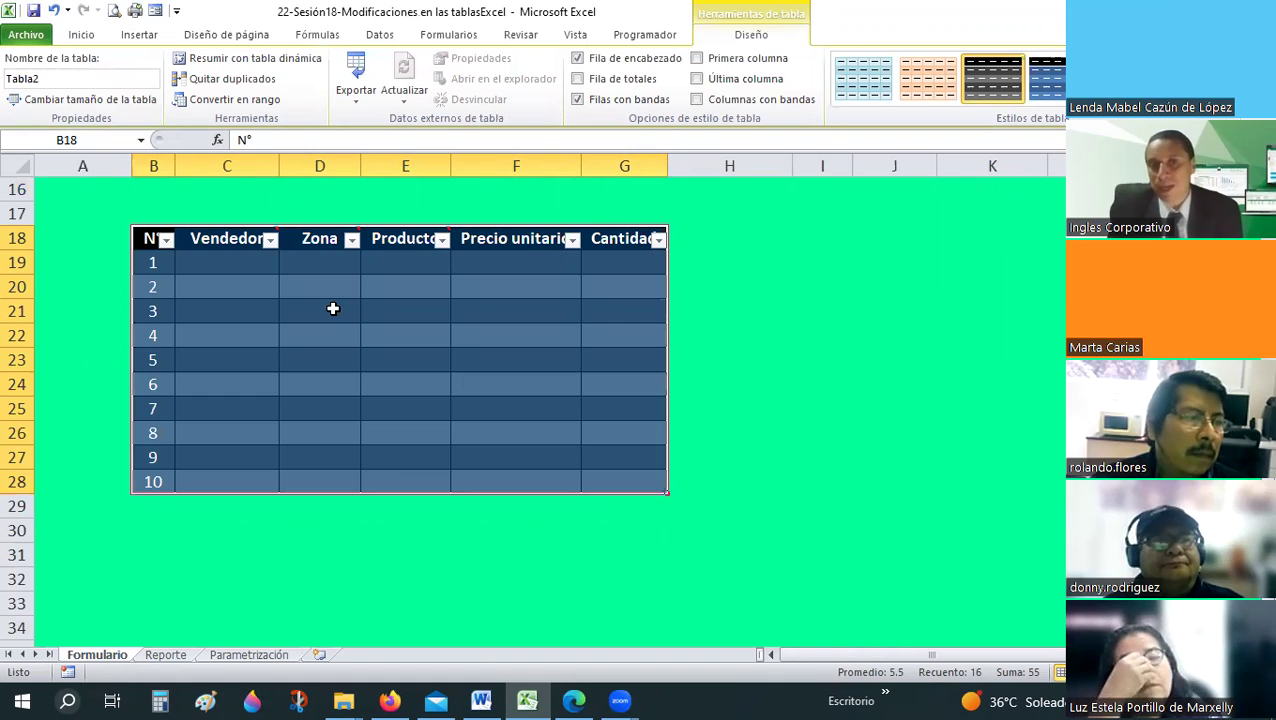
- Convert the dark-styled table back to a normal range, confirming with Sí
{"action": "right_click", "coordinate": [334, 284]}
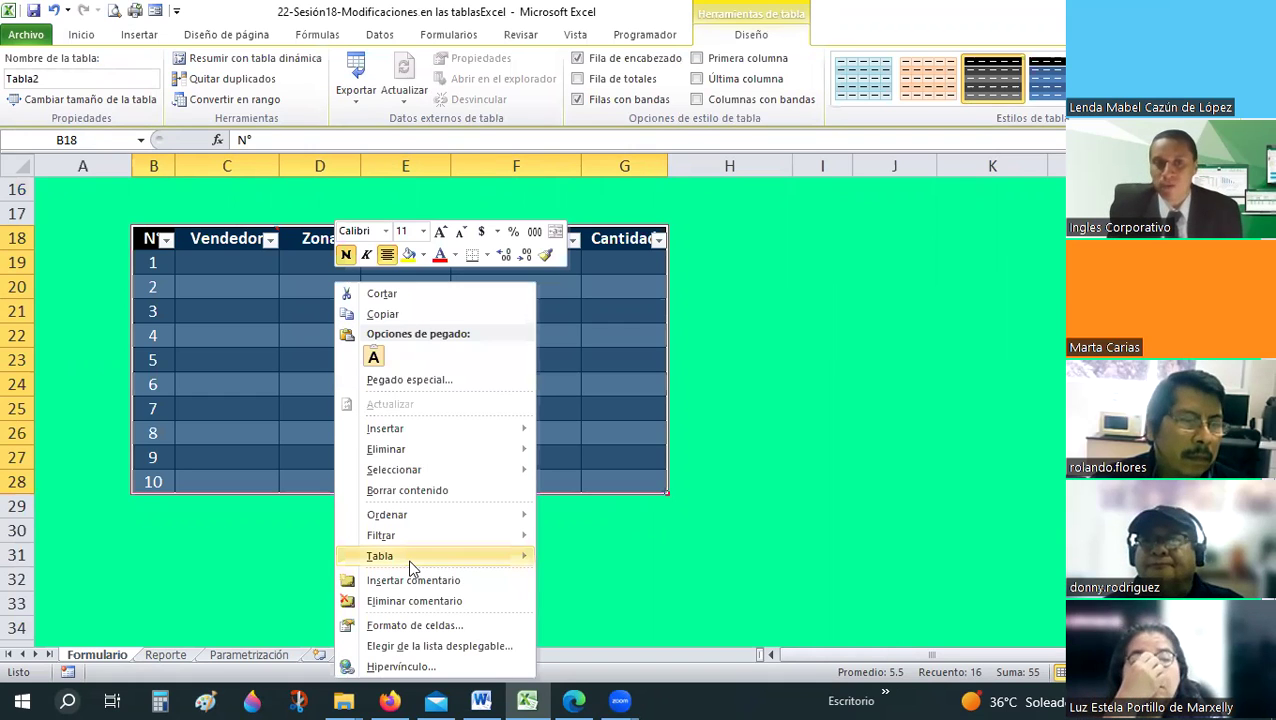
{"action": "left_click", "coordinate": [198, 240]}
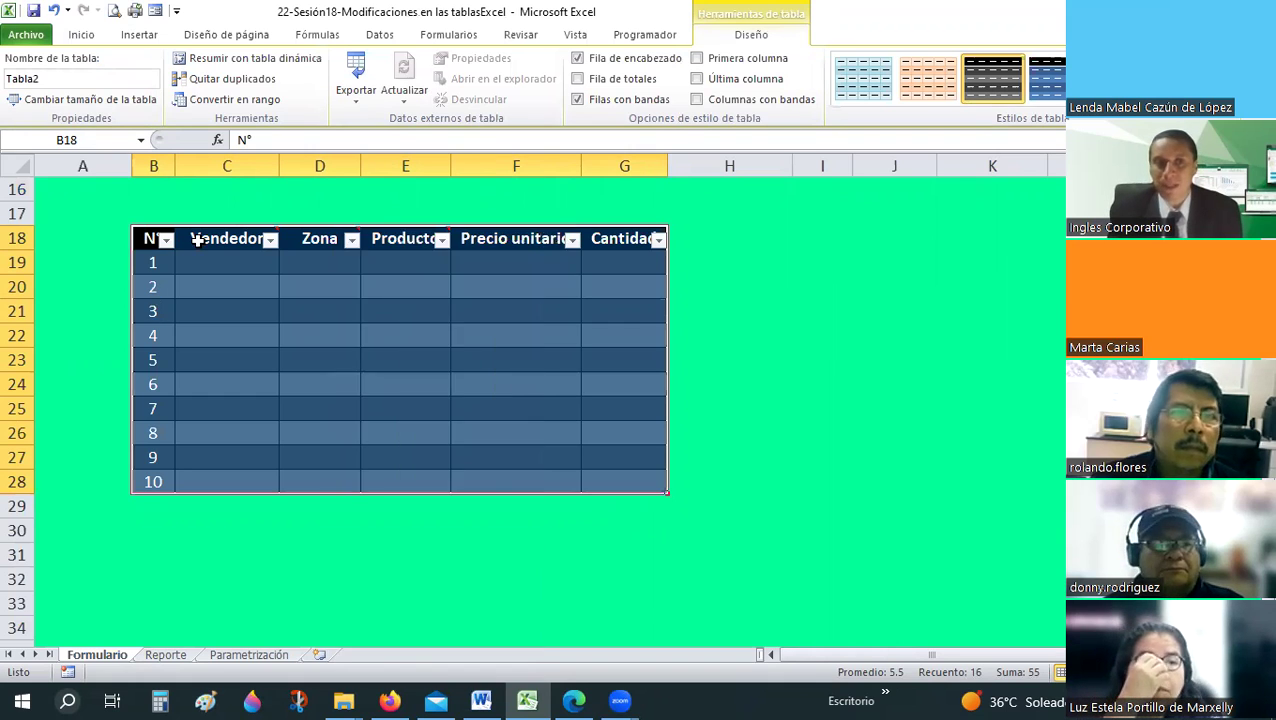
{"action": "right_click", "coordinate": [198, 248]}
{"action": "mouse_move", "coordinate": [245, 515]}
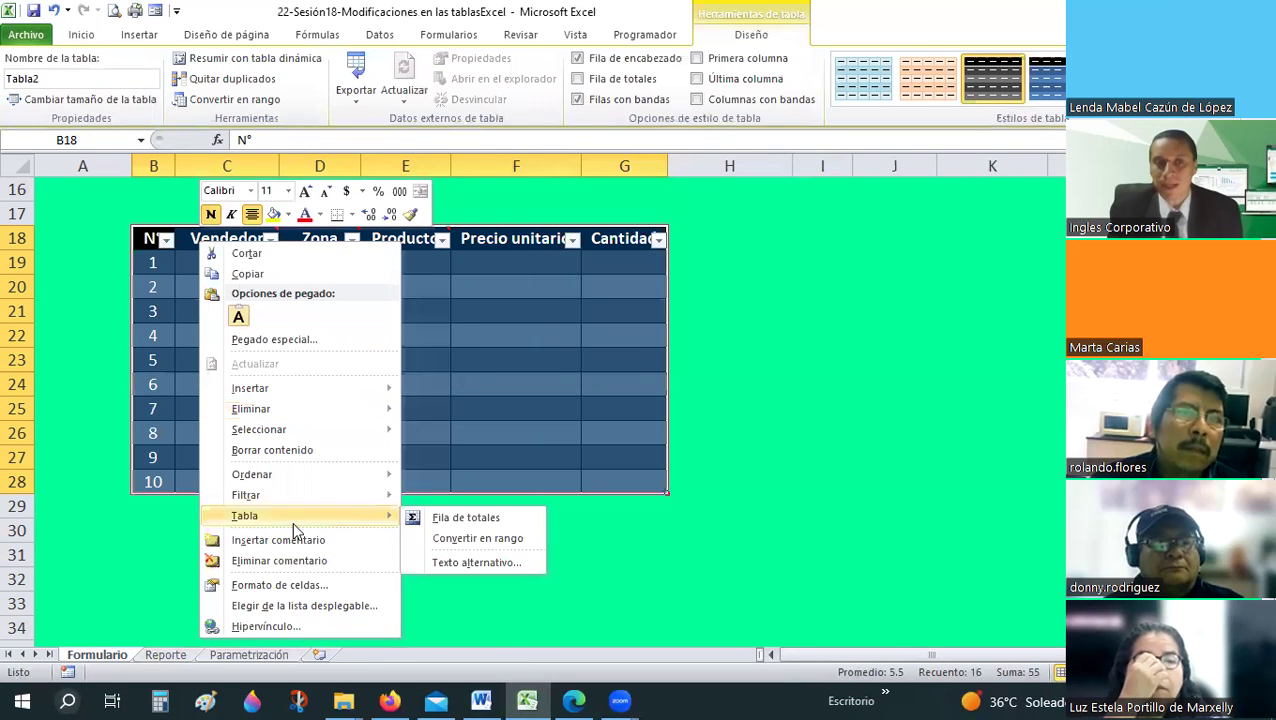
{"action": "left_click", "coordinate": [484, 534]}
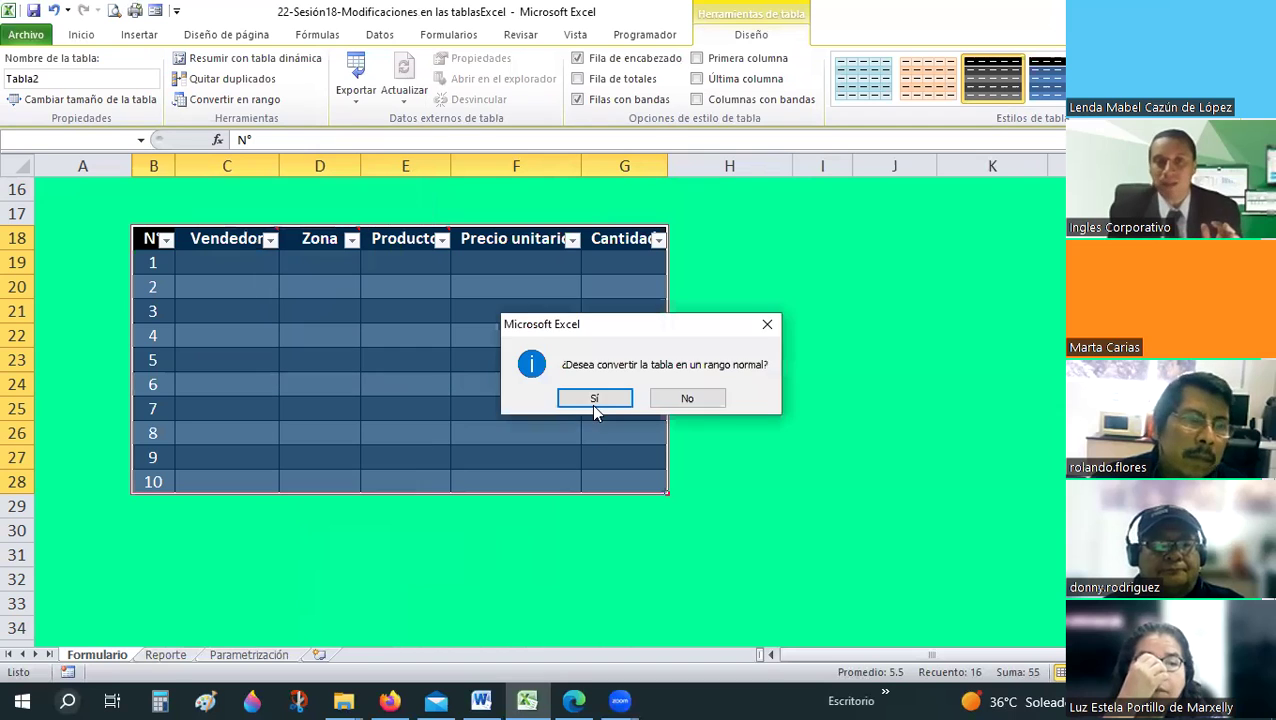
{"action": "left_click", "coordinate": [592, 396]}
- Review the converted dark banded grid, then select the whole form range B18:G28
{"action": "left_click", "coordinate": [428, 286]}
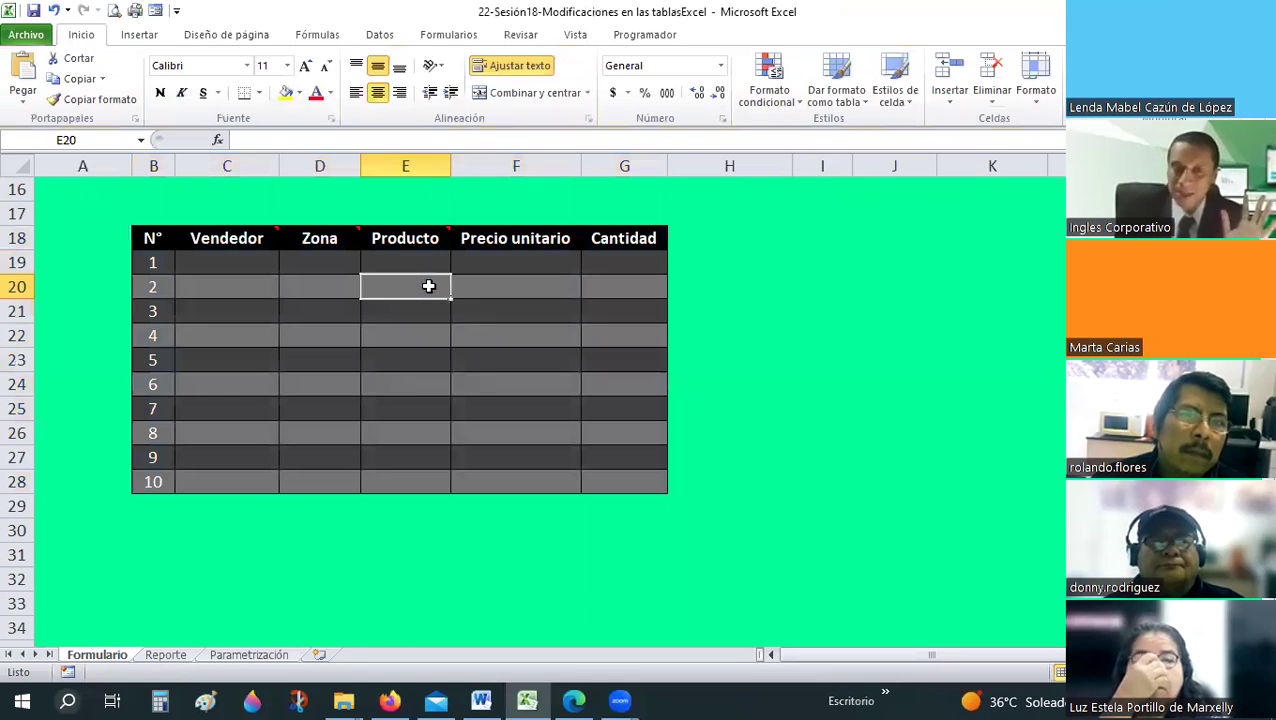
{"action": "left_click", "coordinate": [152, 238]}
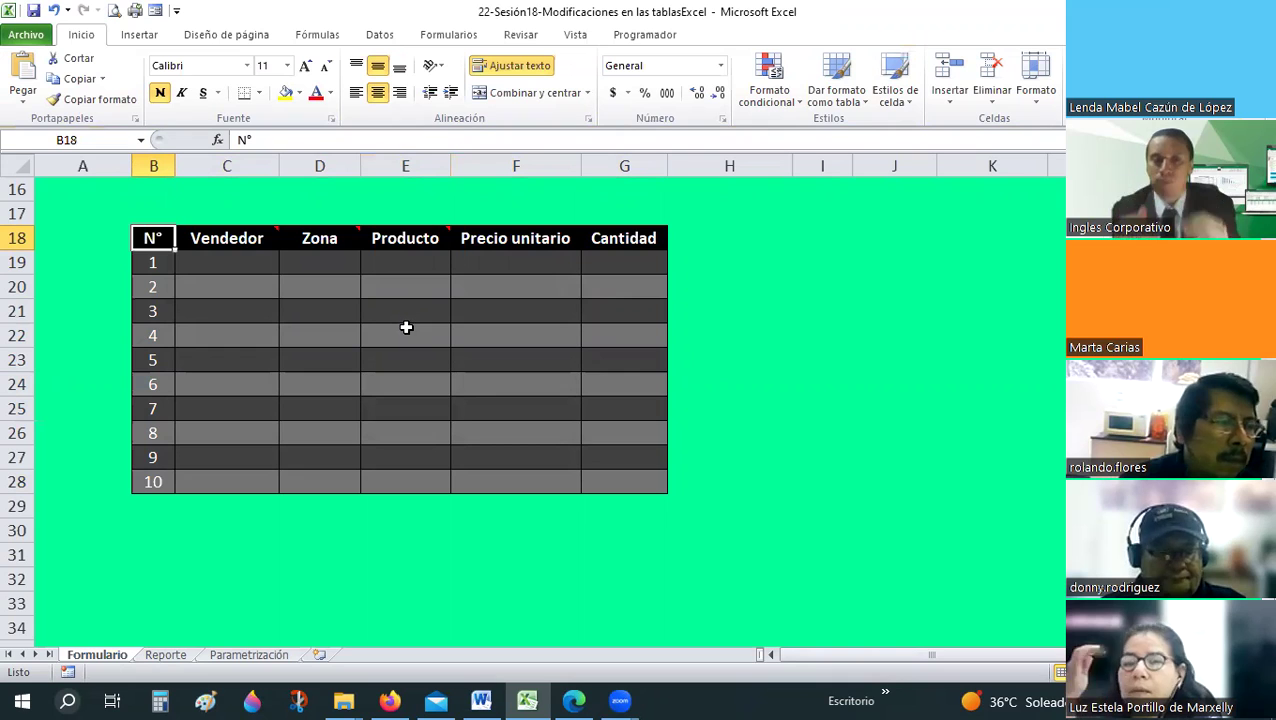
{"action": "left_click", "coordinate": [406, 330]}
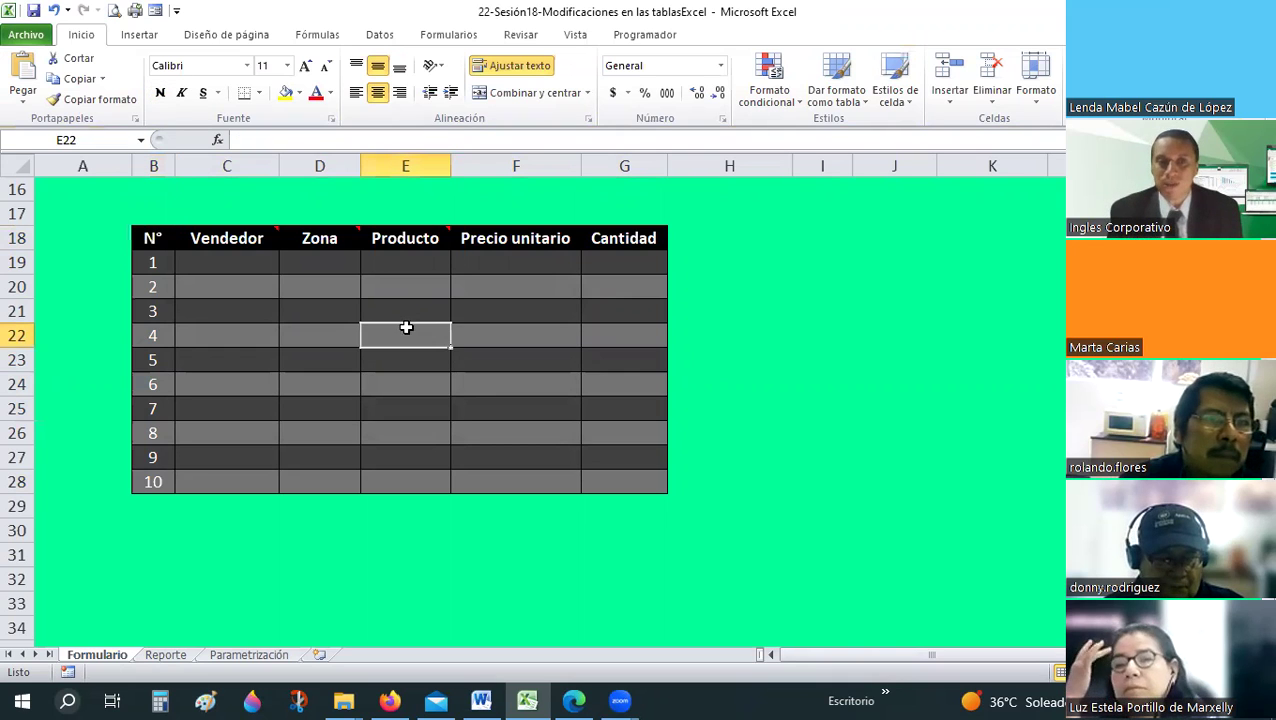
{"action": "left_click_drag", "start_coordinate": [152, 238], "coordinate": [620, 478]}
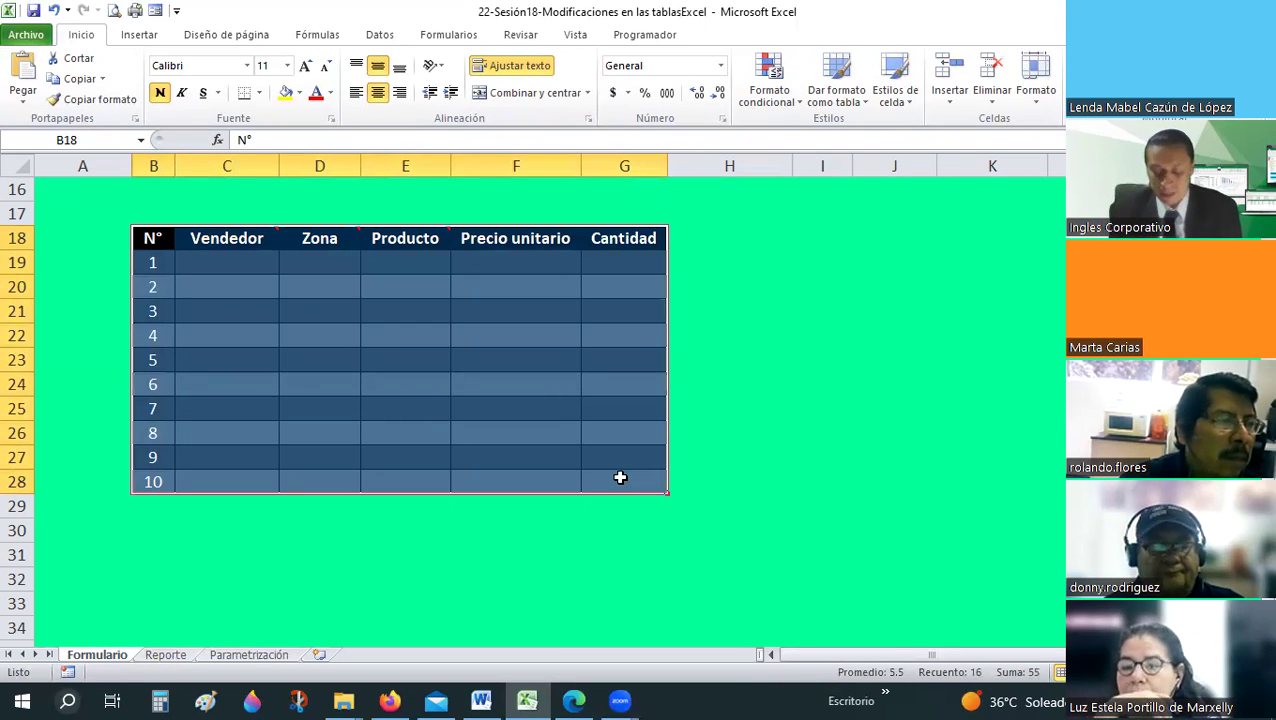
- Undo back to the light-blue form, select the header row B18:G18, and show the cell styles
{"action": "key", "text": "ctrl+z"}
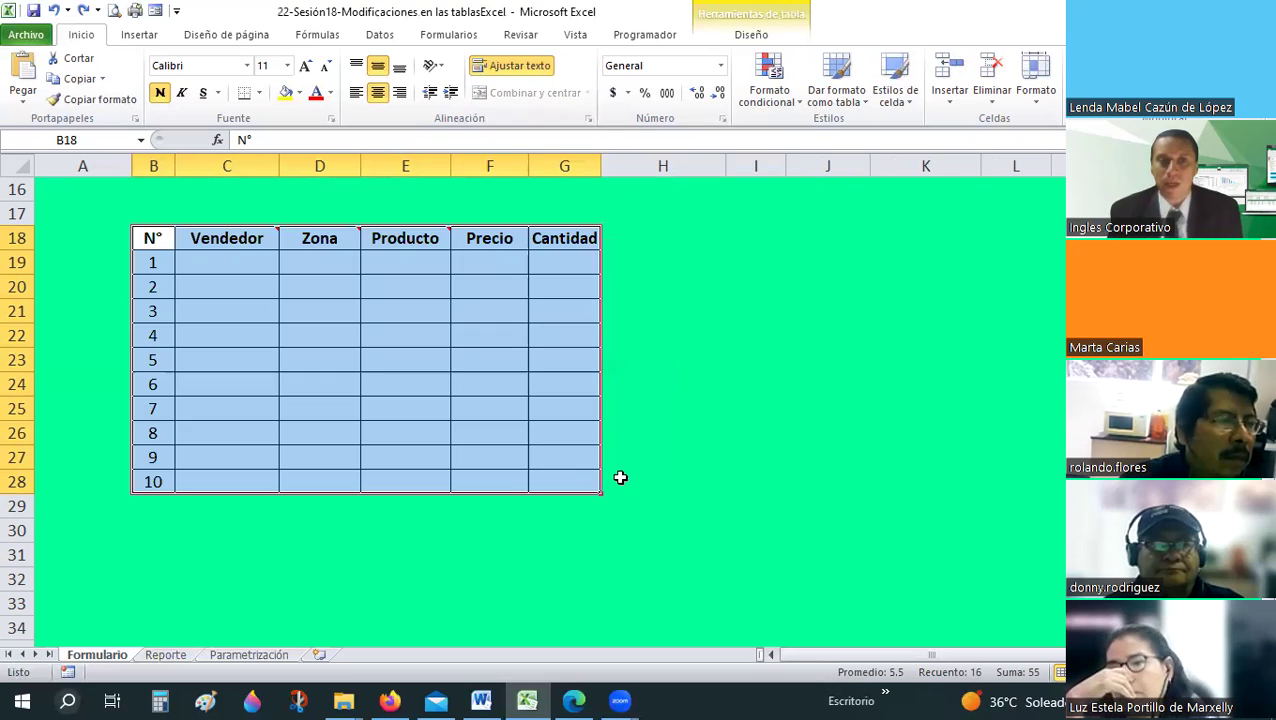
{"action": "left_click", "coordinate": [640, 482]}
{"action": "left_click", "coordinate": [652, 341]}
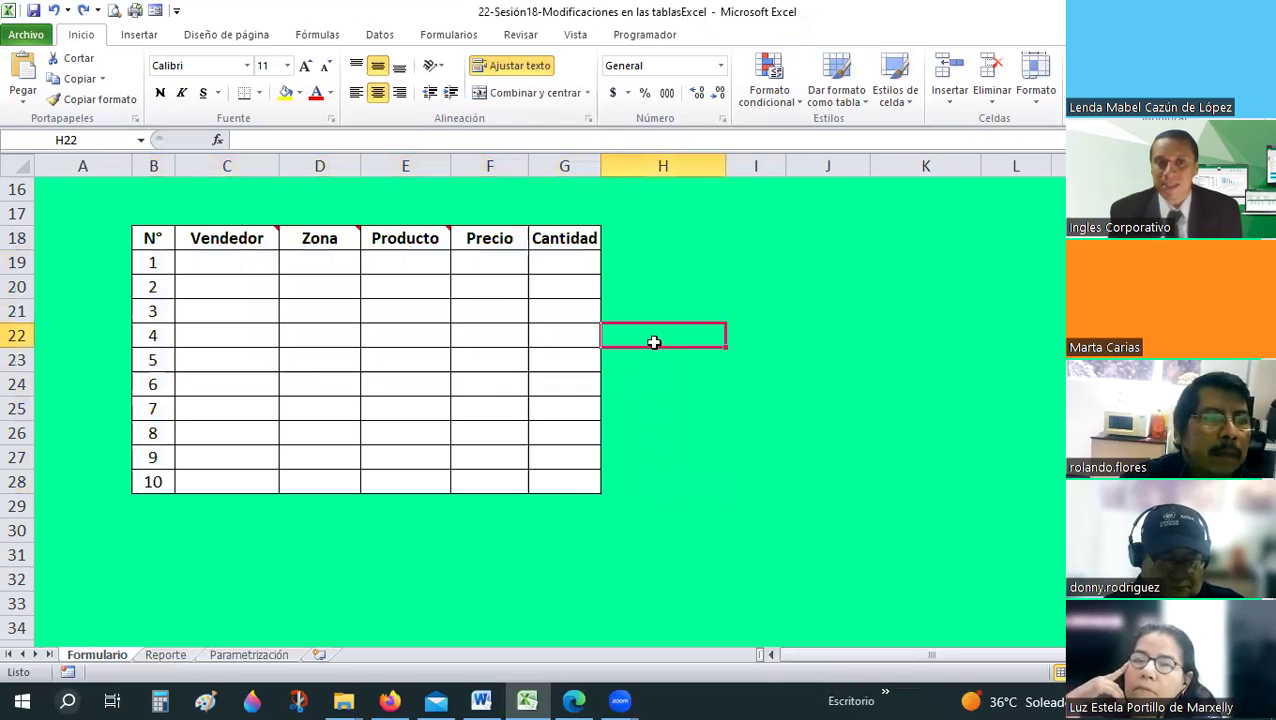
{"action": "mouse_move", "coordinate": [150, 238]}
{"action": "left_mouse_down"}
{"action": "mouse_move", "coordinate": [573, 232]}
{"action": "mouse_move", "coordinate": [565, 240]}
{"action": "left_mouse_up"}
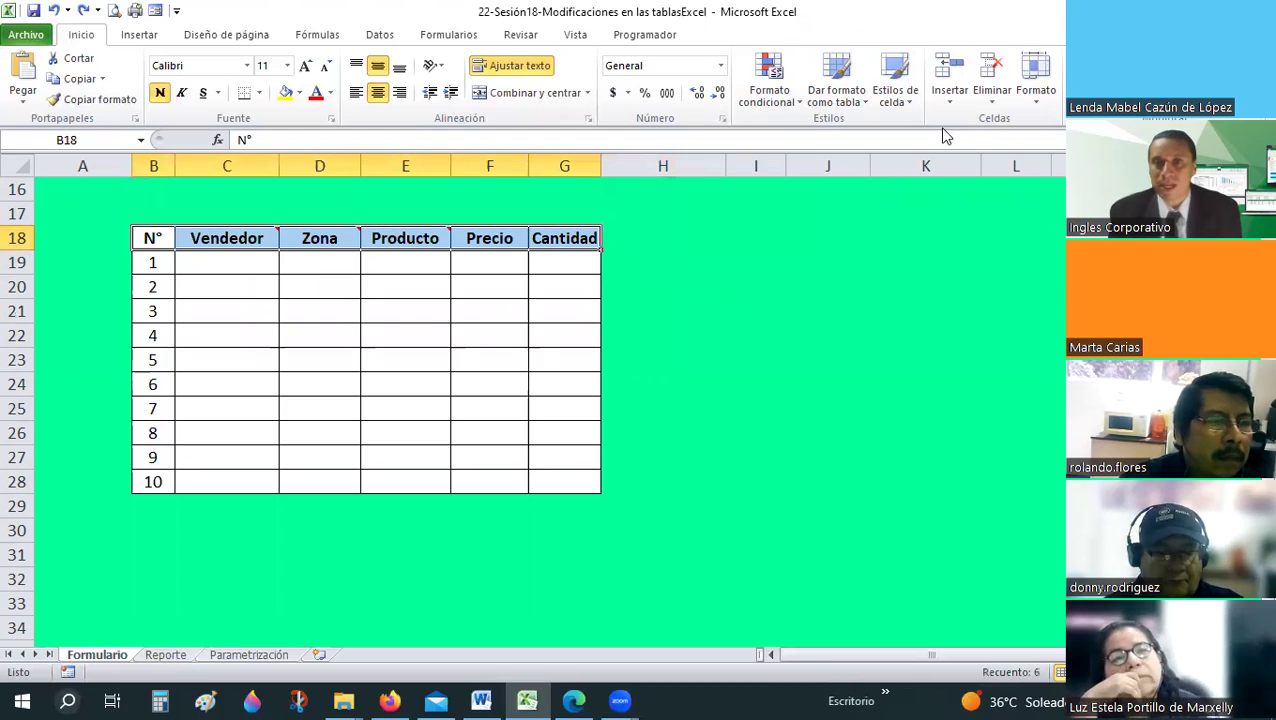
{"action": "left_click", "coordinate": [895, 88]}
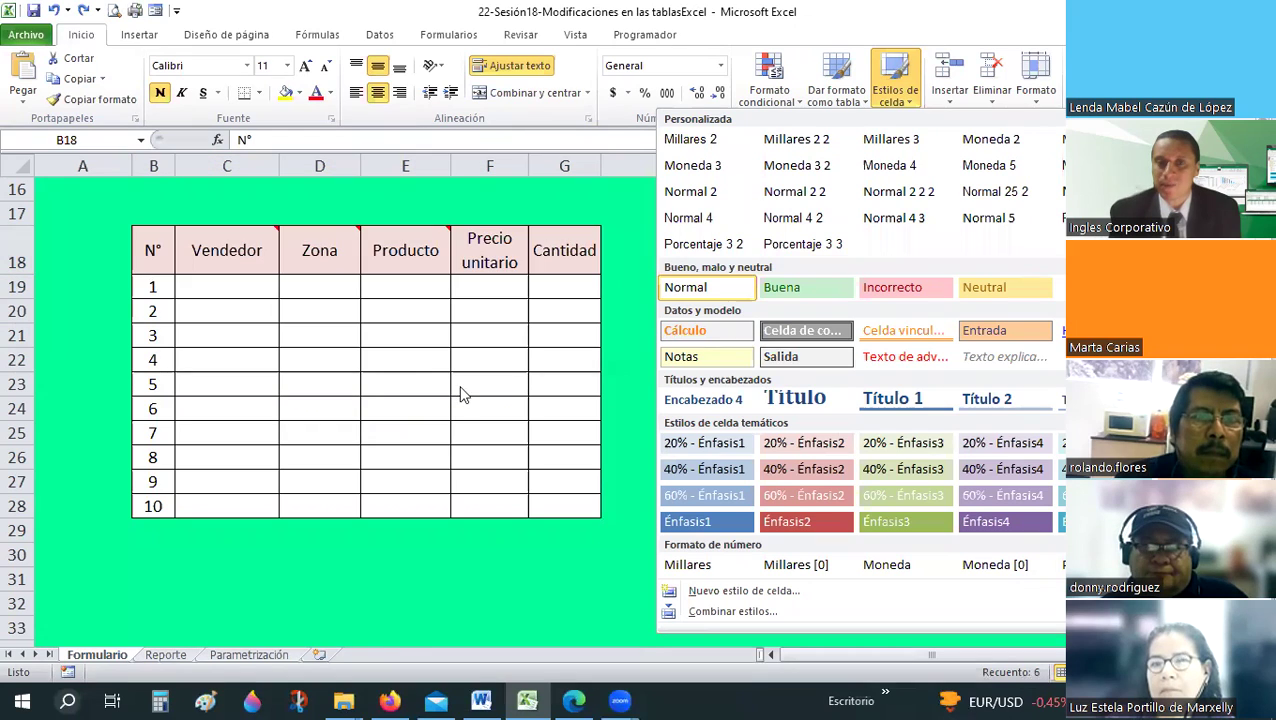
- Select the Vendedor data cells C19:C28 and browse cell styles without applying one
{"action": "left_click", "coordinate": [233, 287]}
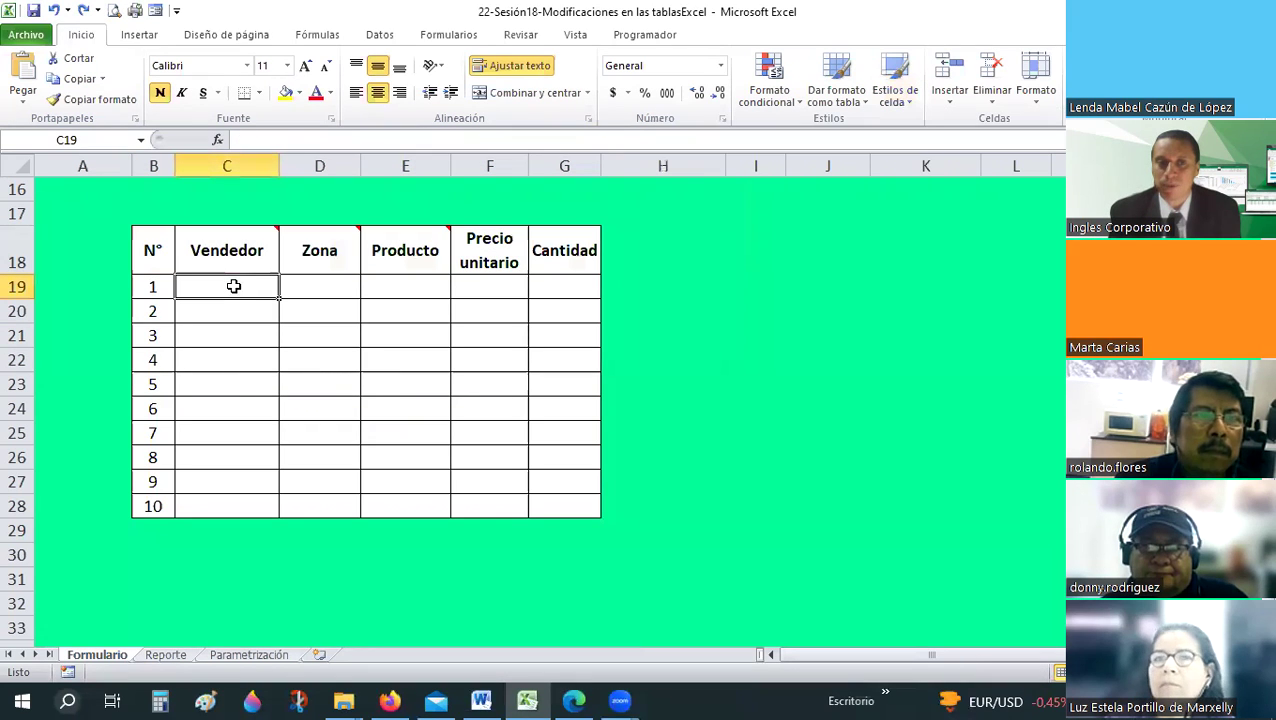
{"action": "left_click", "coordinate": [260, 502], "text": "shift"}
{"action": "left_click", "coordinate": [893, 96]}
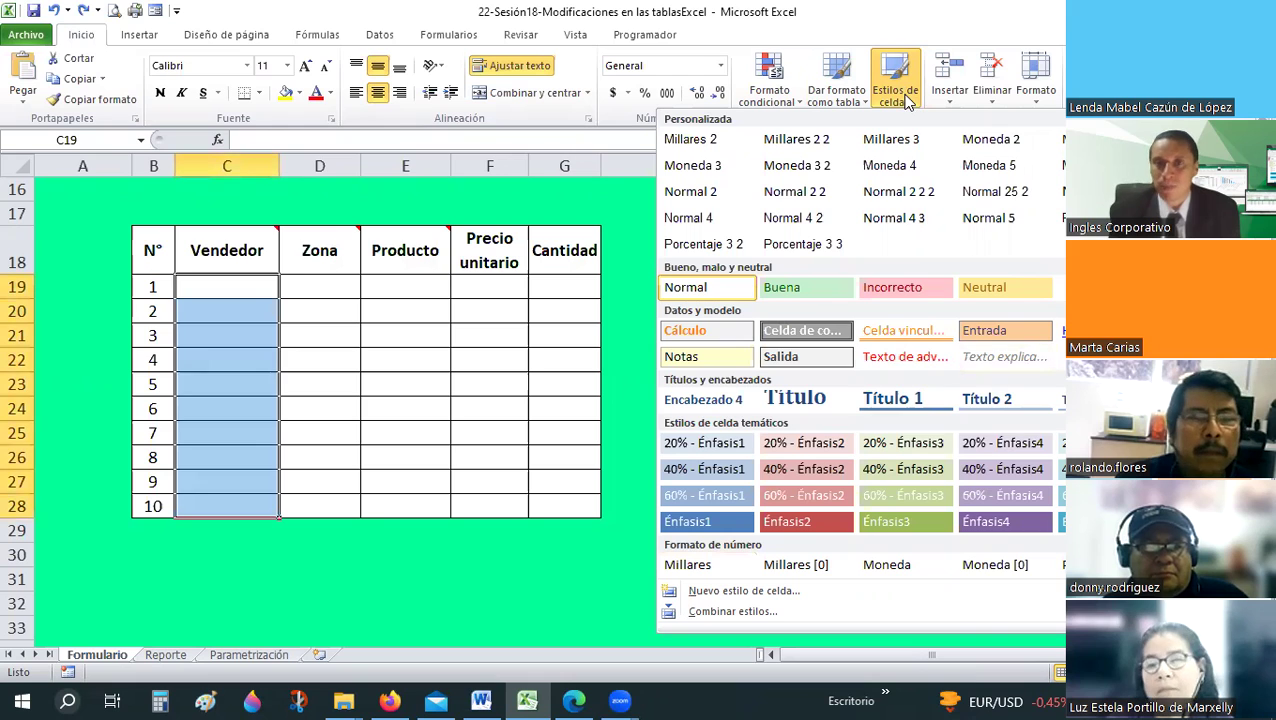
{"action": "left_click", "coordinate": [901, 111]}
{"action": "left_click", "coordinate": [838, 279]}
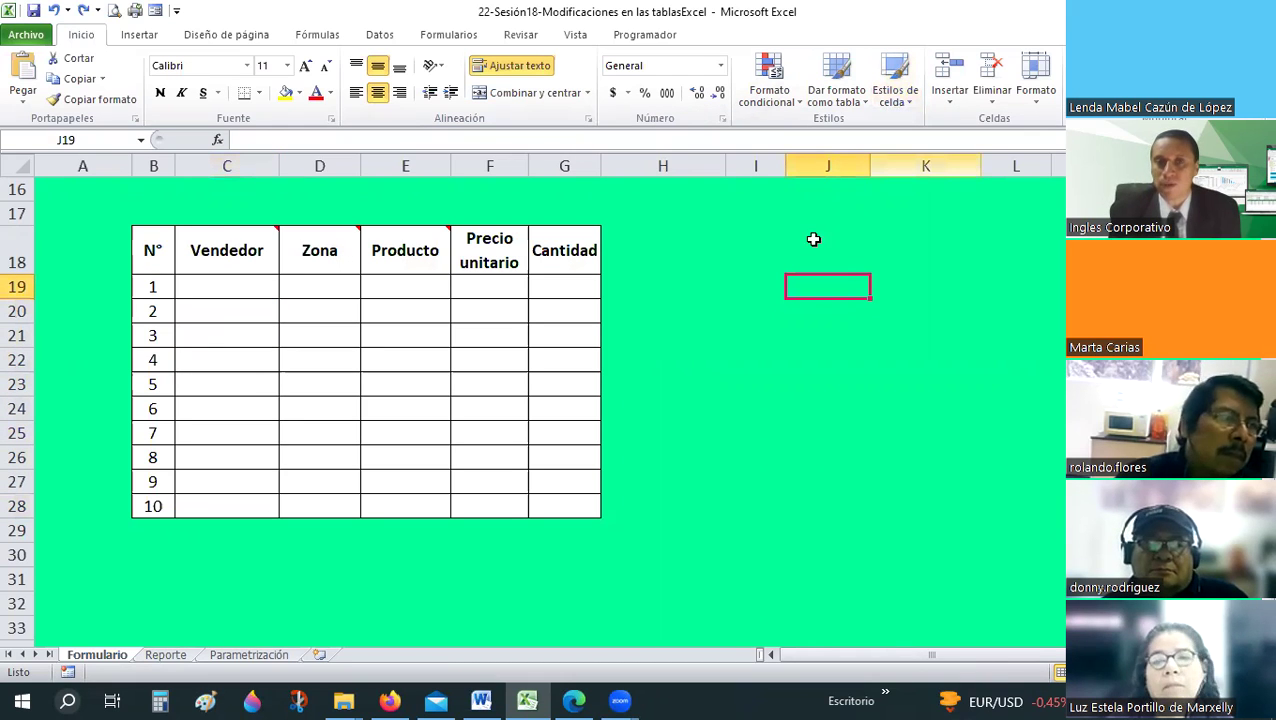
- Select the whole form range B18:G28 and open the Alto de fila setting
{"action": "mouse_move", "coordinate": [153, 250]}
{"action": "left_mouse_down"}
{"action": "mouse_move", "coordinate": [558, 521]}
{"action": "mouse_move", "coordinate": [560, 506]}
{"action": "left_mouse_up"}
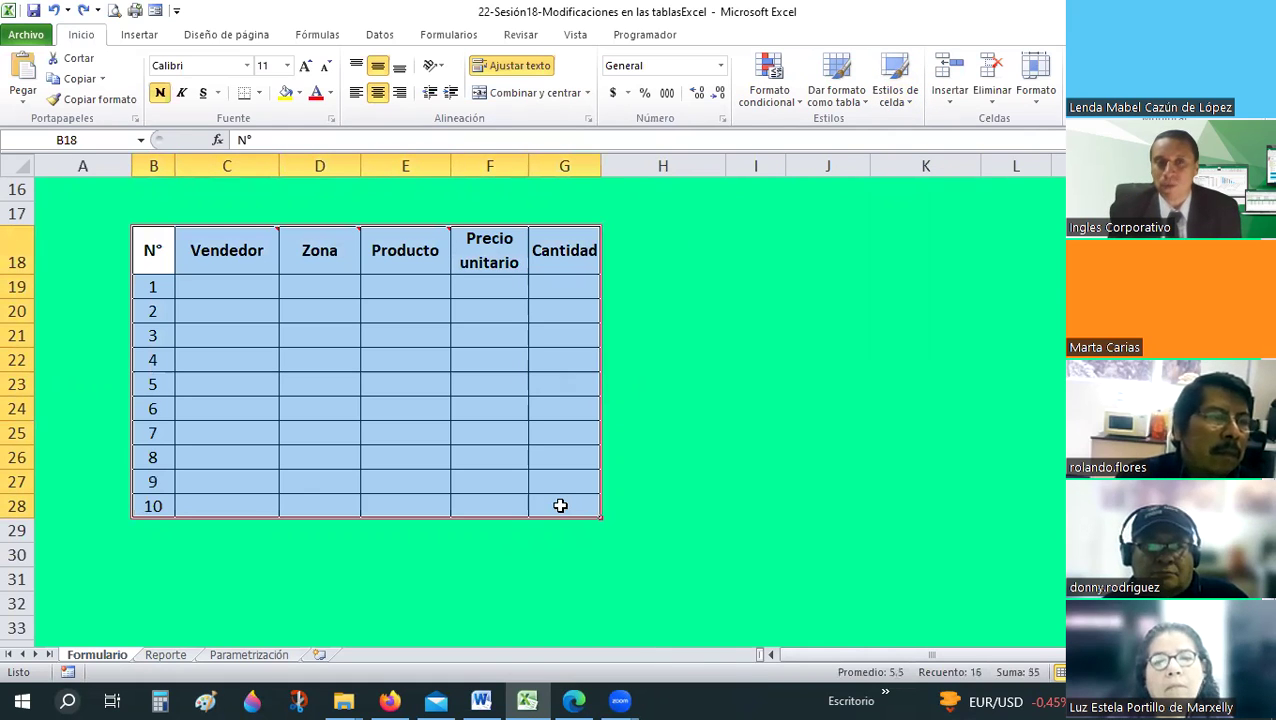
{"action": "left_click", "coordinate": [1035, 112]}
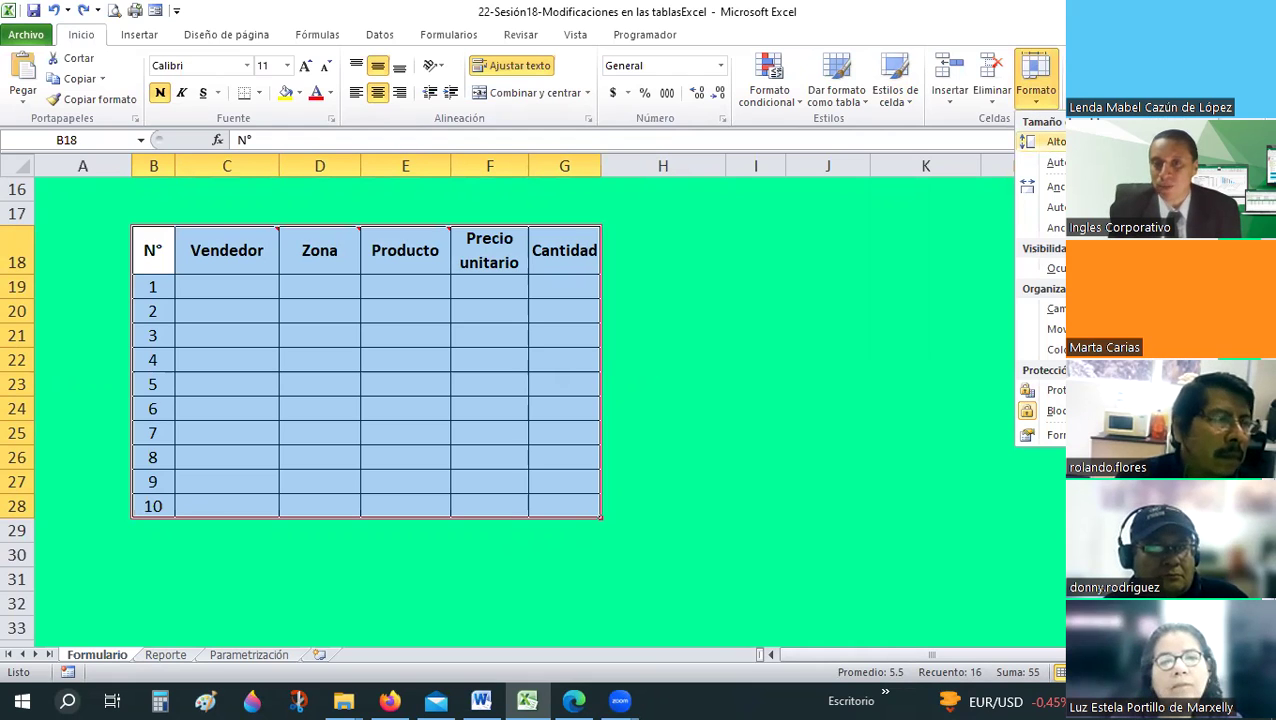
{"action": "key", "text": "Return"}
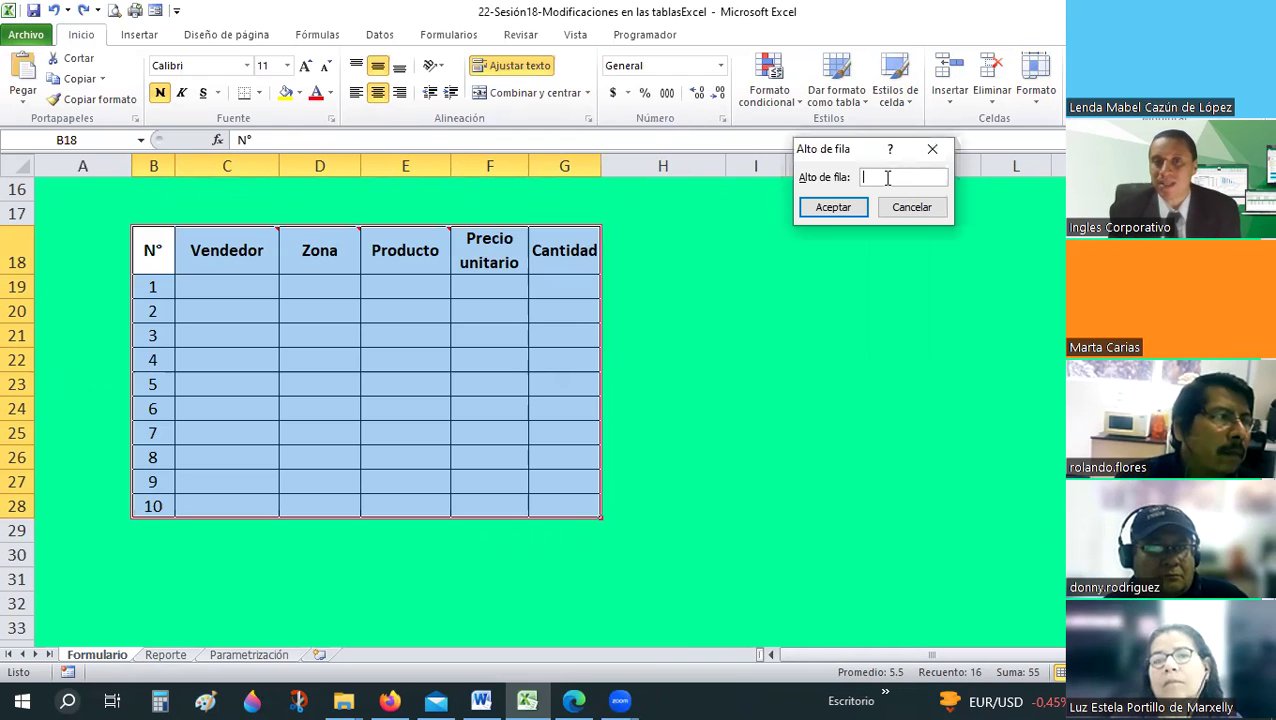
{"action": "key", "text": "Escape"}
{"action": "left_click", "coordinate": [791, 318]}
{"action": "left_click_drag", "start_coordinate": [153, 166], "coordinate": [320, 166]}
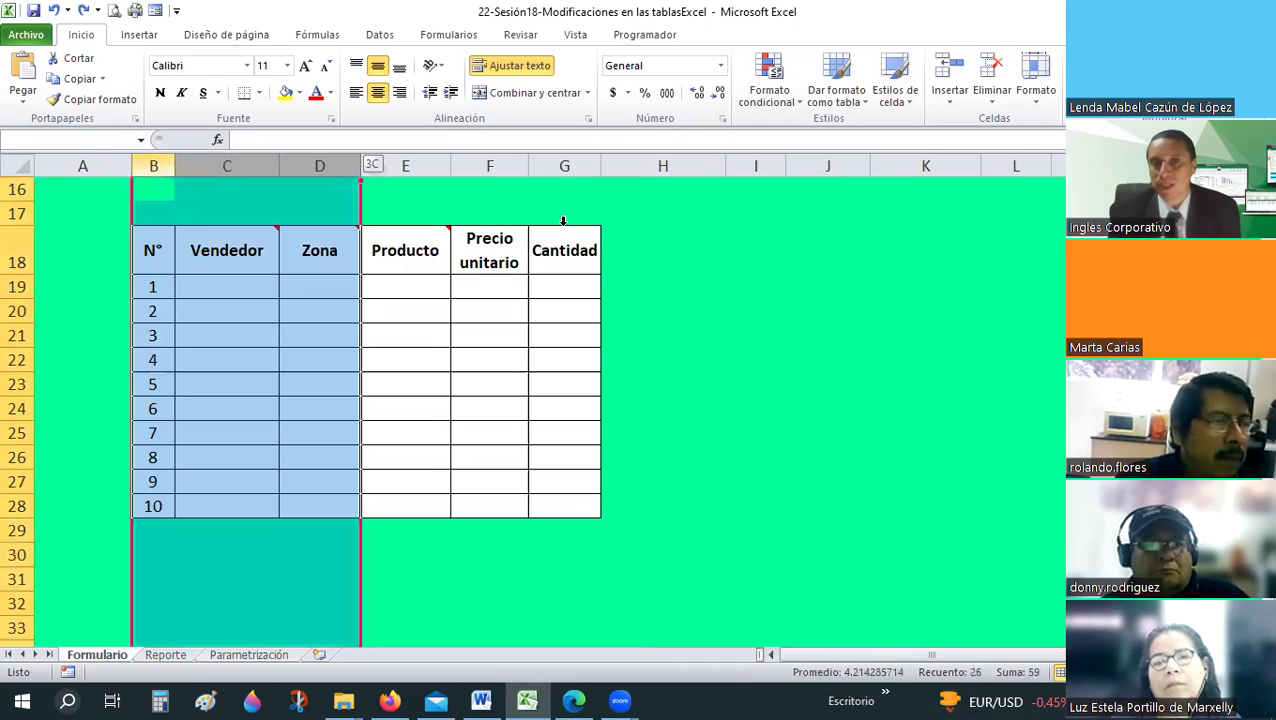
{"action": "left_click_drag", "start_coordinate": [565, 220], "coordinate": [565, 222]}
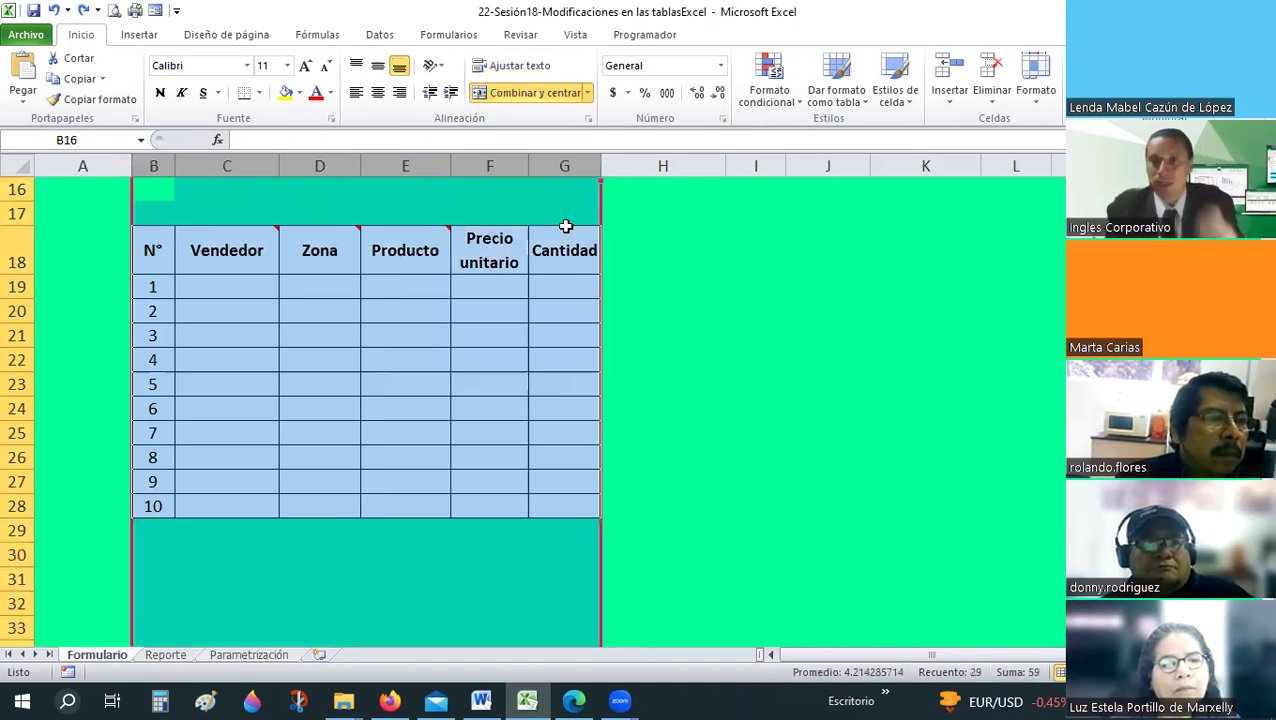
{"action": "left_click", "coordinate": [1033, 90]}
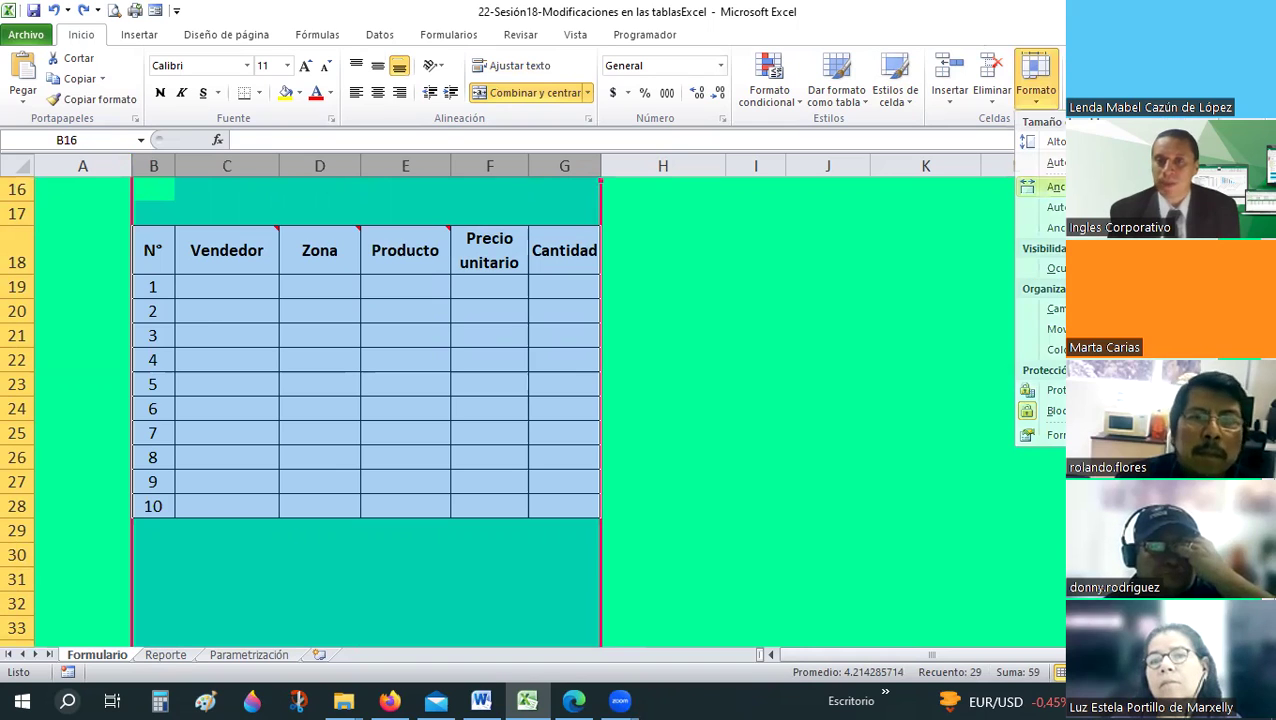
{"action": "left_click", "coordinate": [1052, 186]}
{"action": "type", "text": "25"}
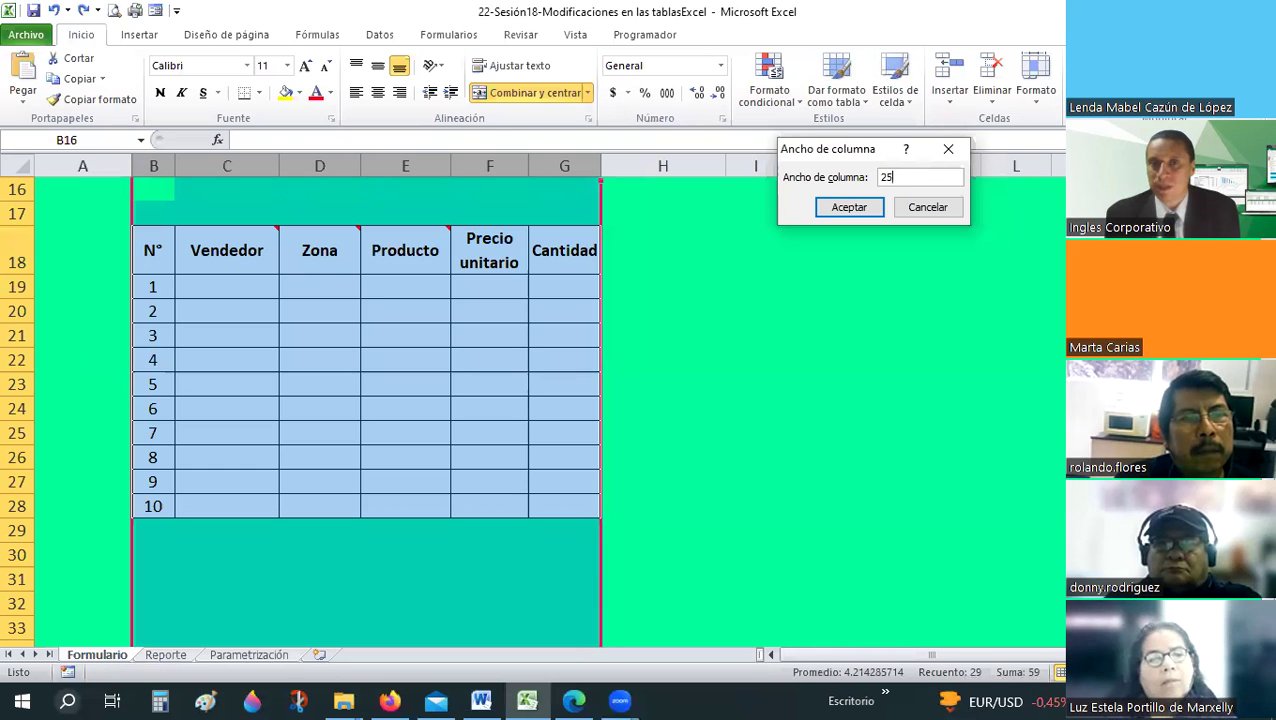
{"action": "key", "text": "Return"}
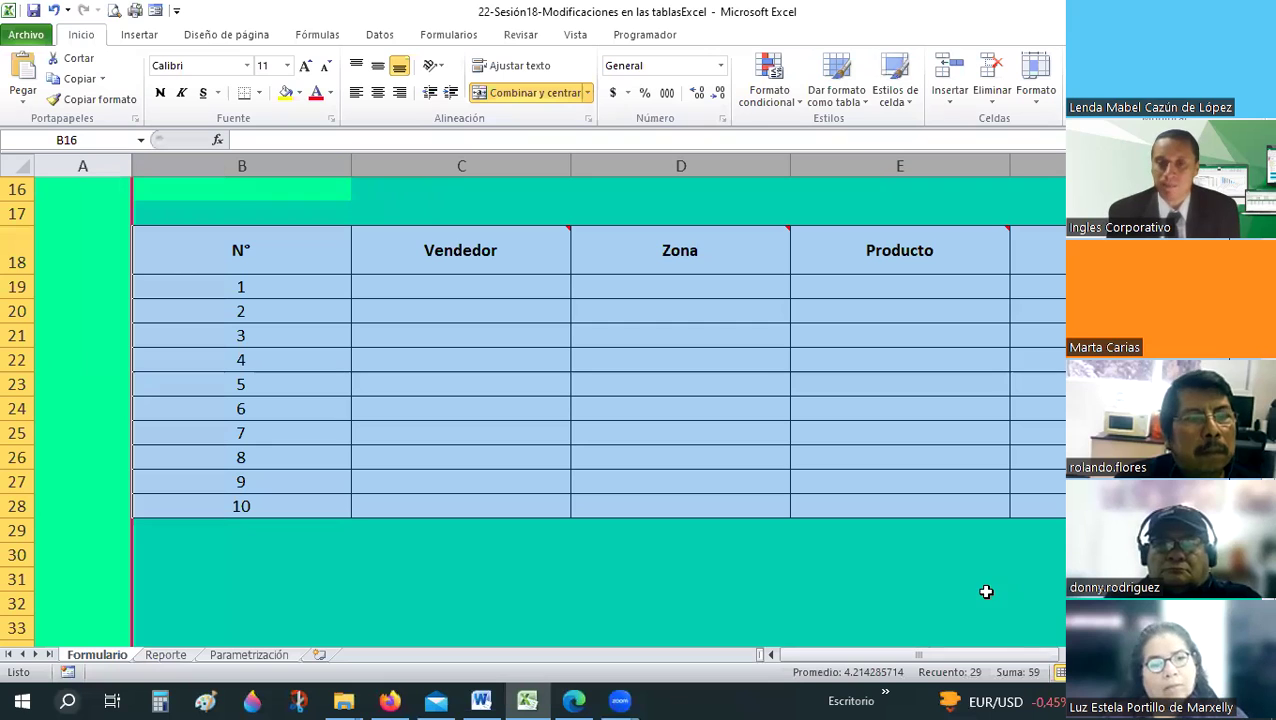
{"action": "mouse_move", "coordinate": [947, 656]}
{"action": "left_mouse_down"}
{"action": "mouse_move", "coordinate": [973, 656]}
{"action": "mouse_move", "coordinate": [940, 658]}
{"action": "left_mouse_up"}
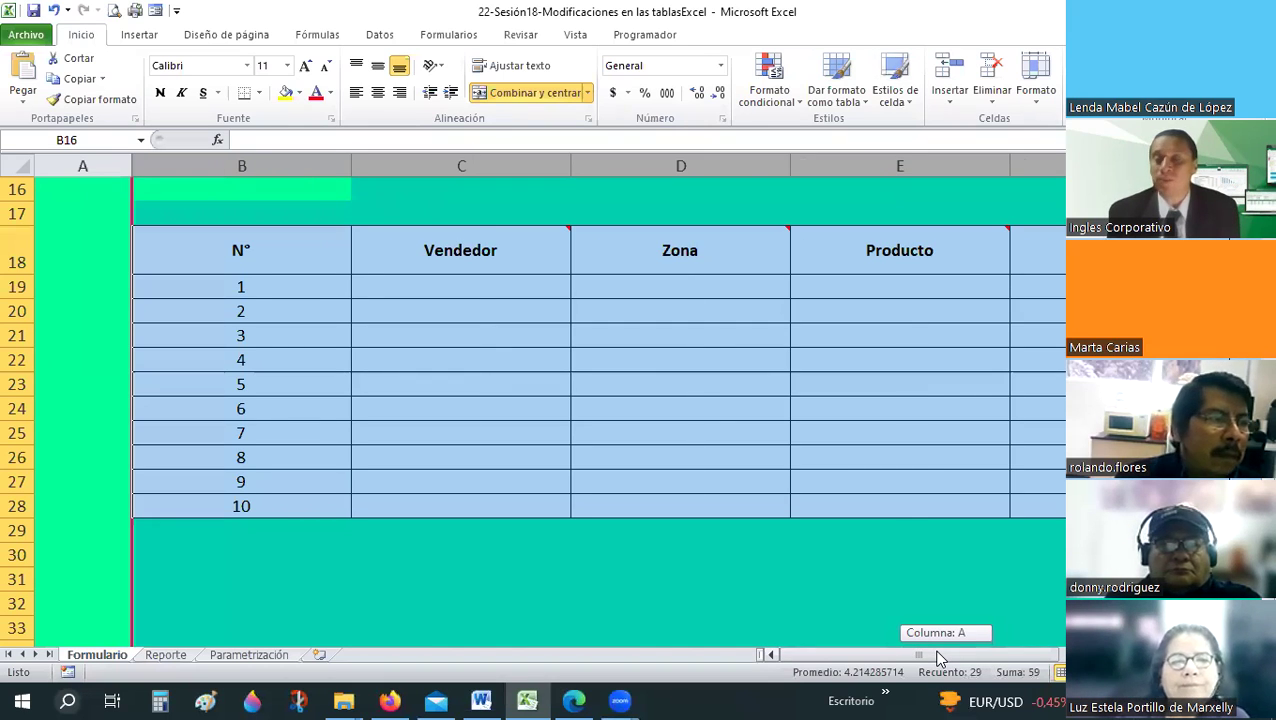
{"action": "left_click_drag", "start_coordinate": [940, 658], "coordinate": [1030, 655]}
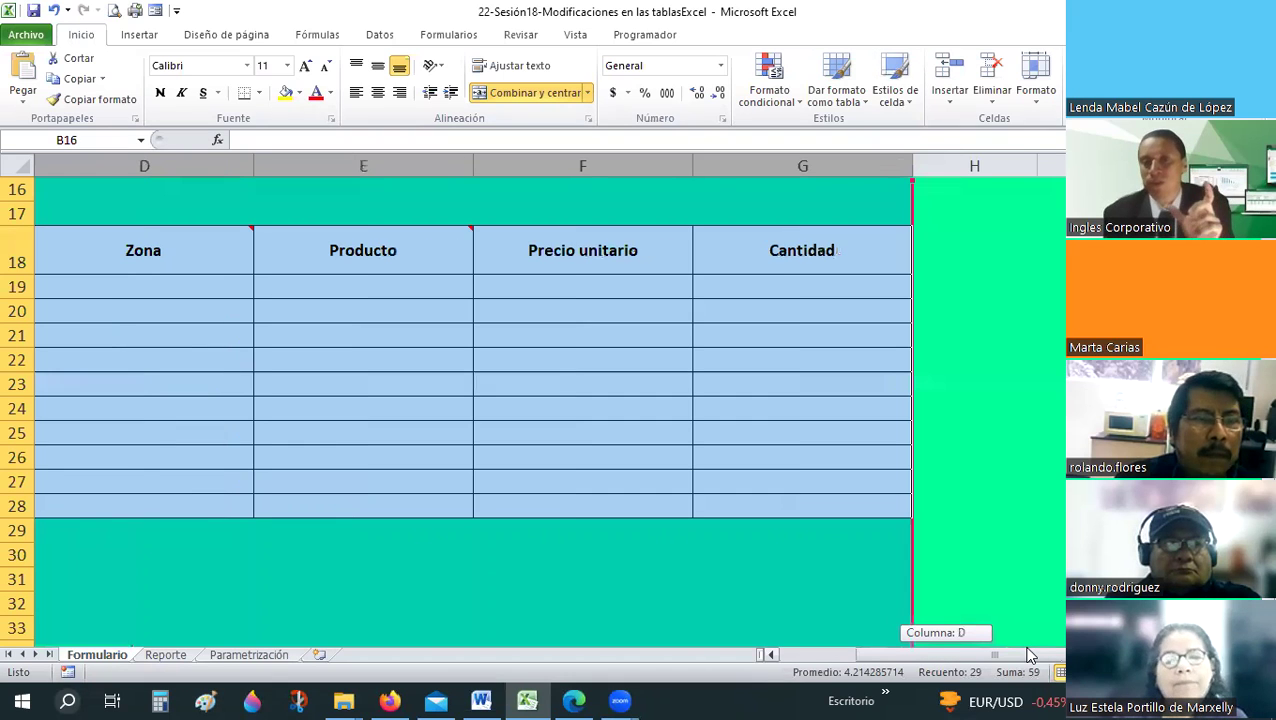
{"action": "left_click_drag", "start_coordinate": [921, 651], "coordinate": [921, 651]}
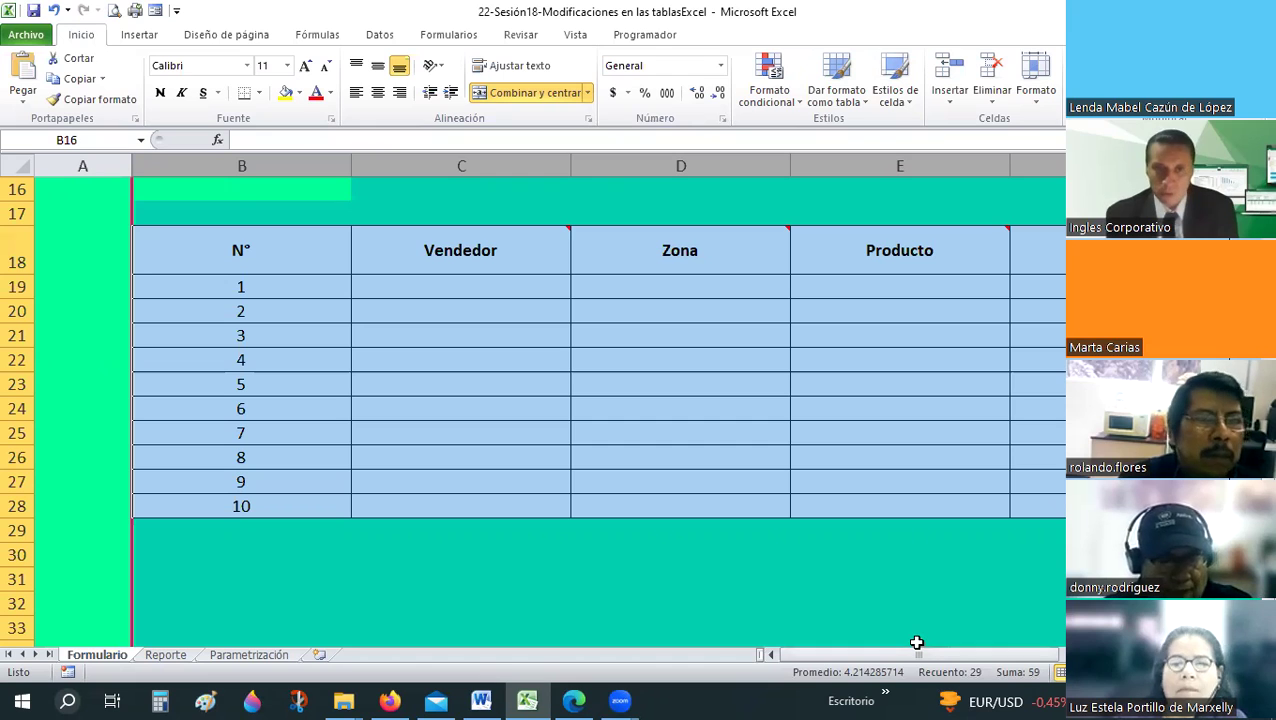
{"action": "key", "text": "ctrl+z"}
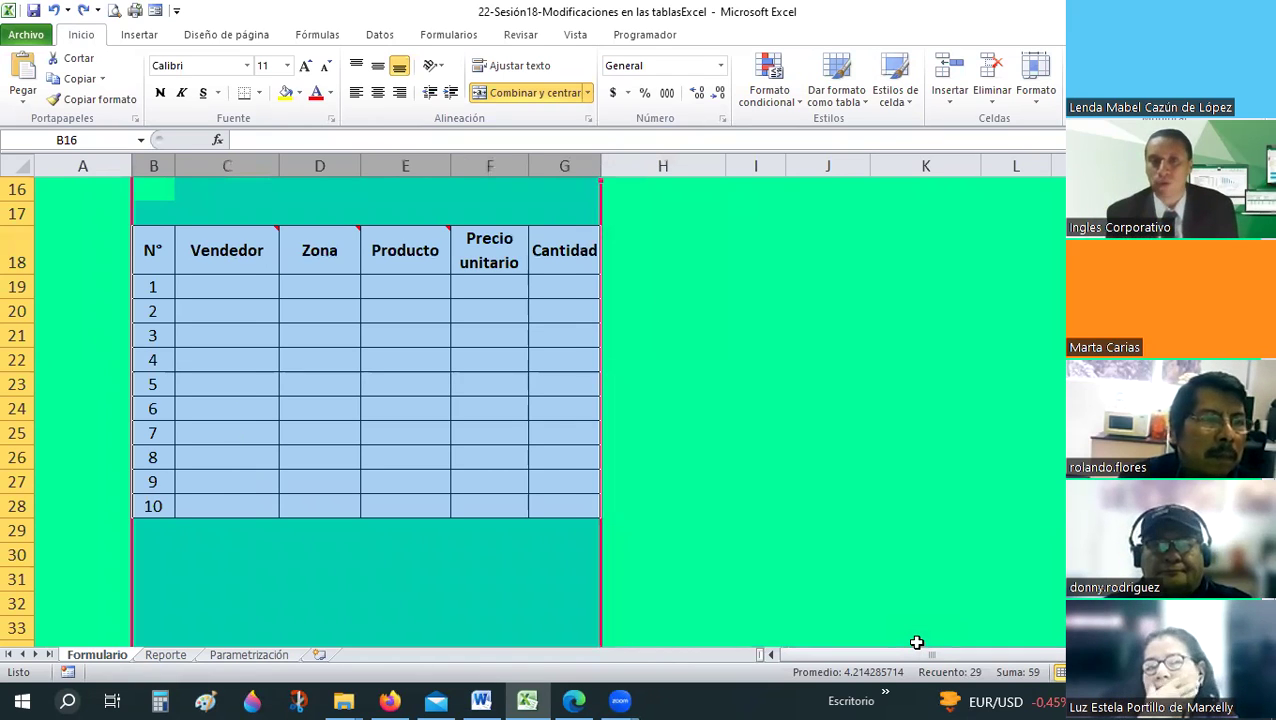
{"action": "left_click", "coordinate": [1035, 108]}
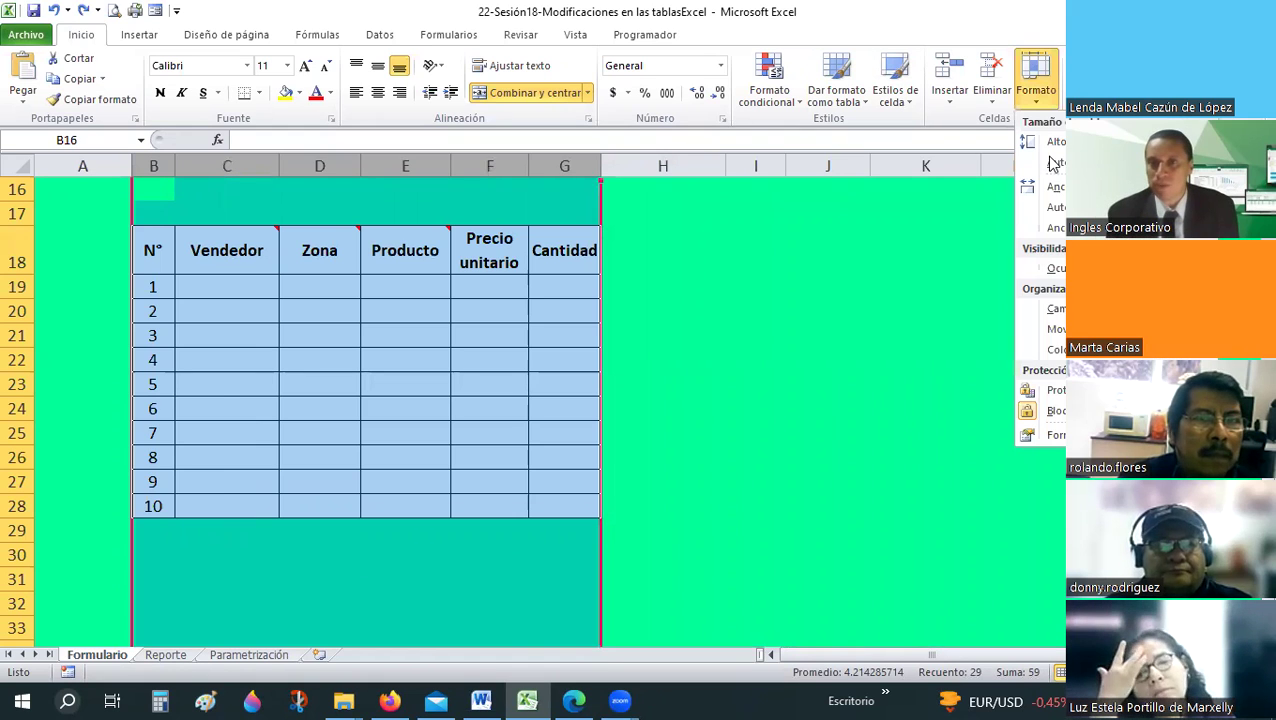
{"action": "left_click", "coordinate": [1061, 143]}
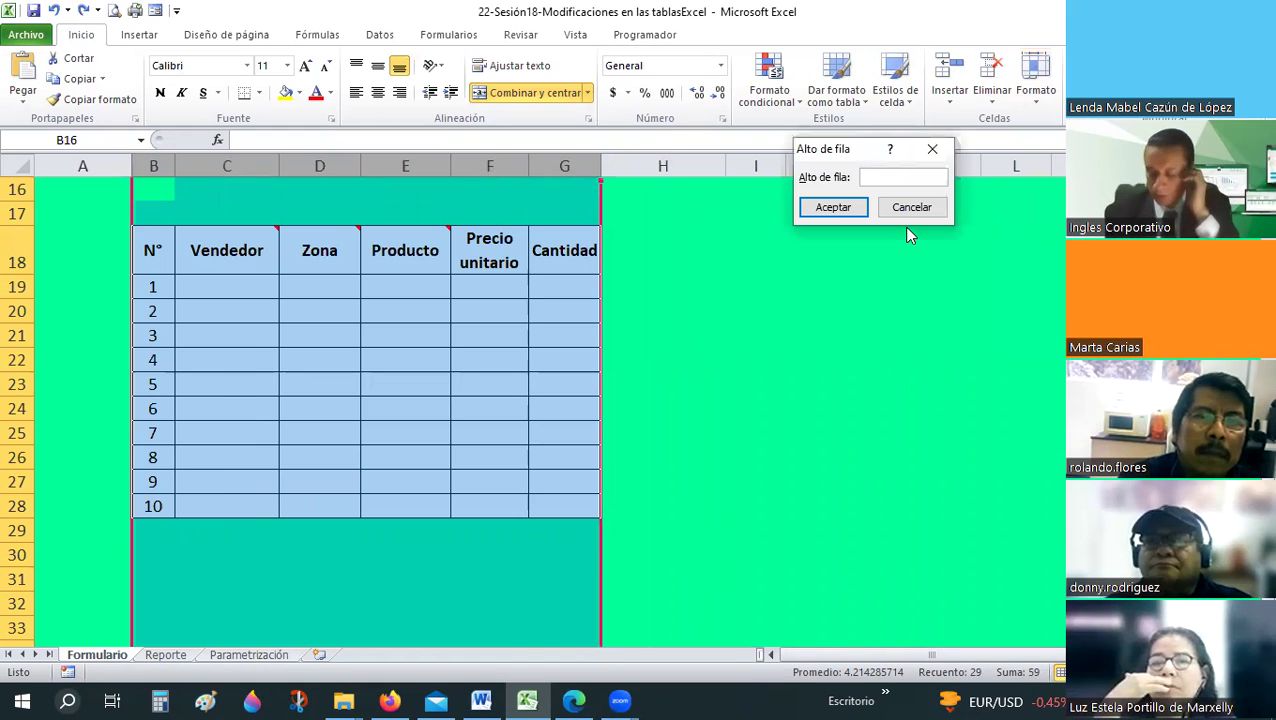
{"action": "type", "text": "25"}
{"action": "key", "text": "Return"}
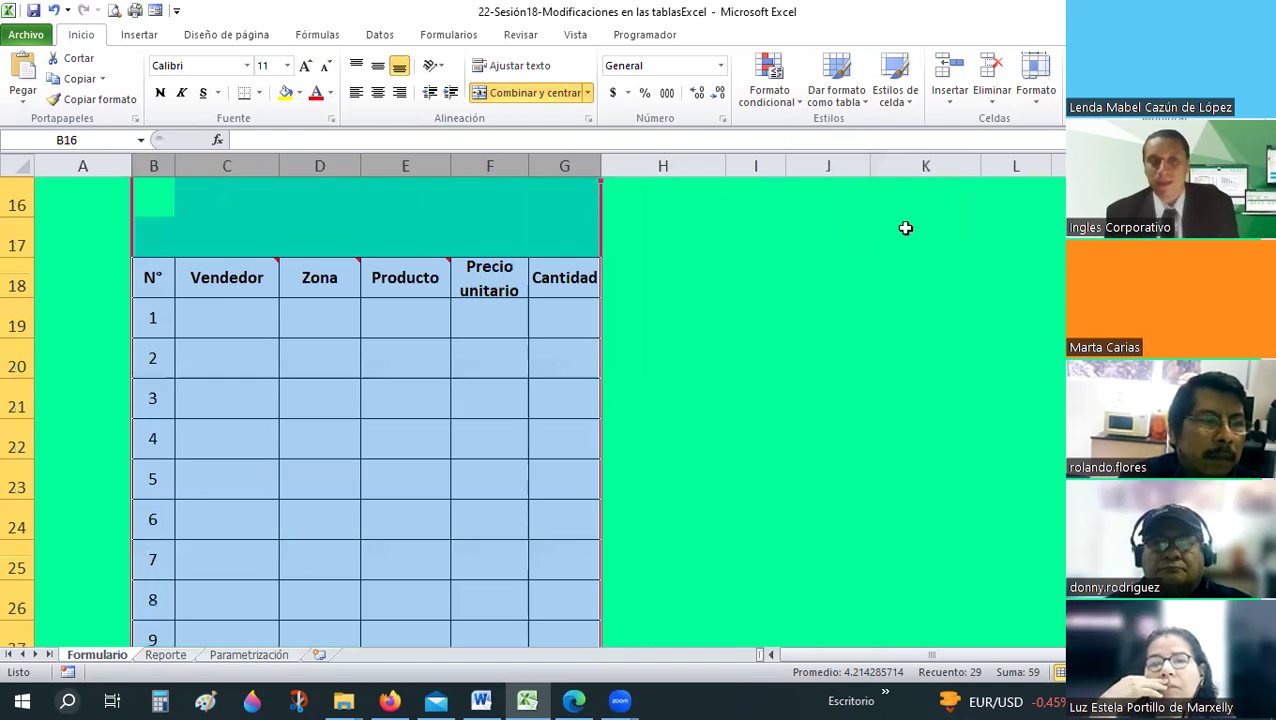
{"action": "scroll", "coordinate": [212, 360], "scroll_direction": "down", "scroll_amount": 1}
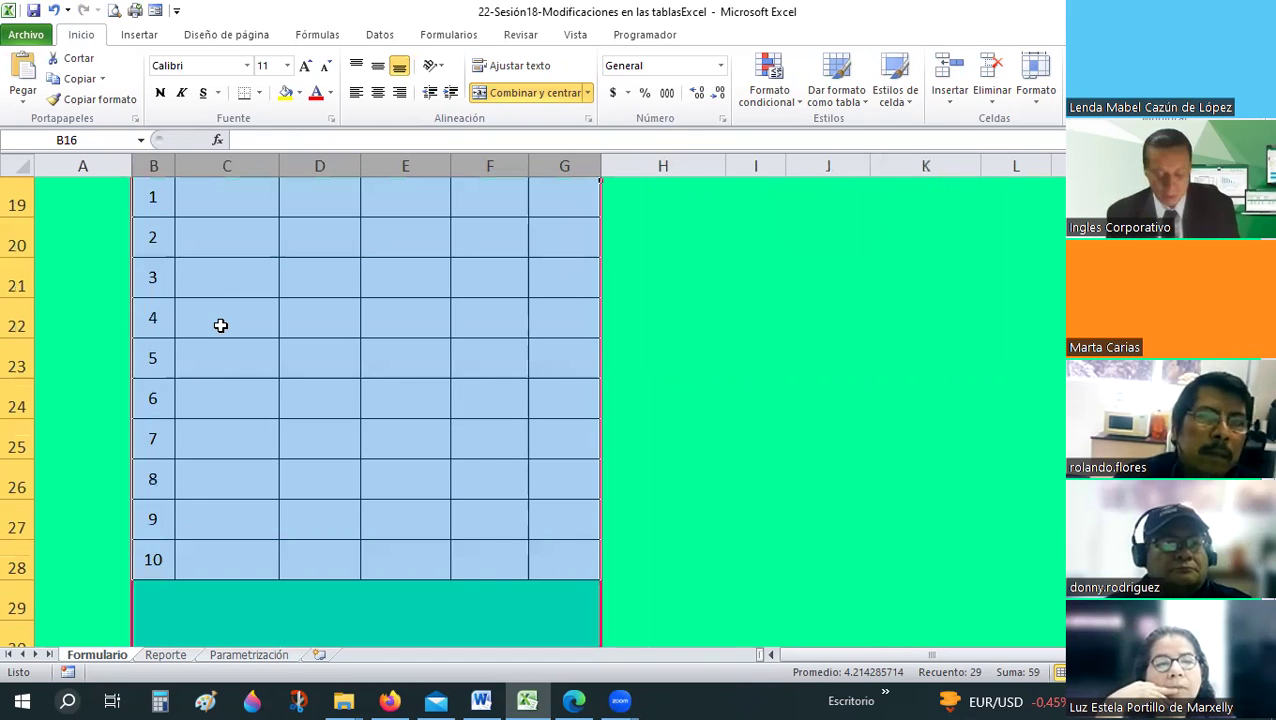
{"action": "key", "text": "ctrl+z"}
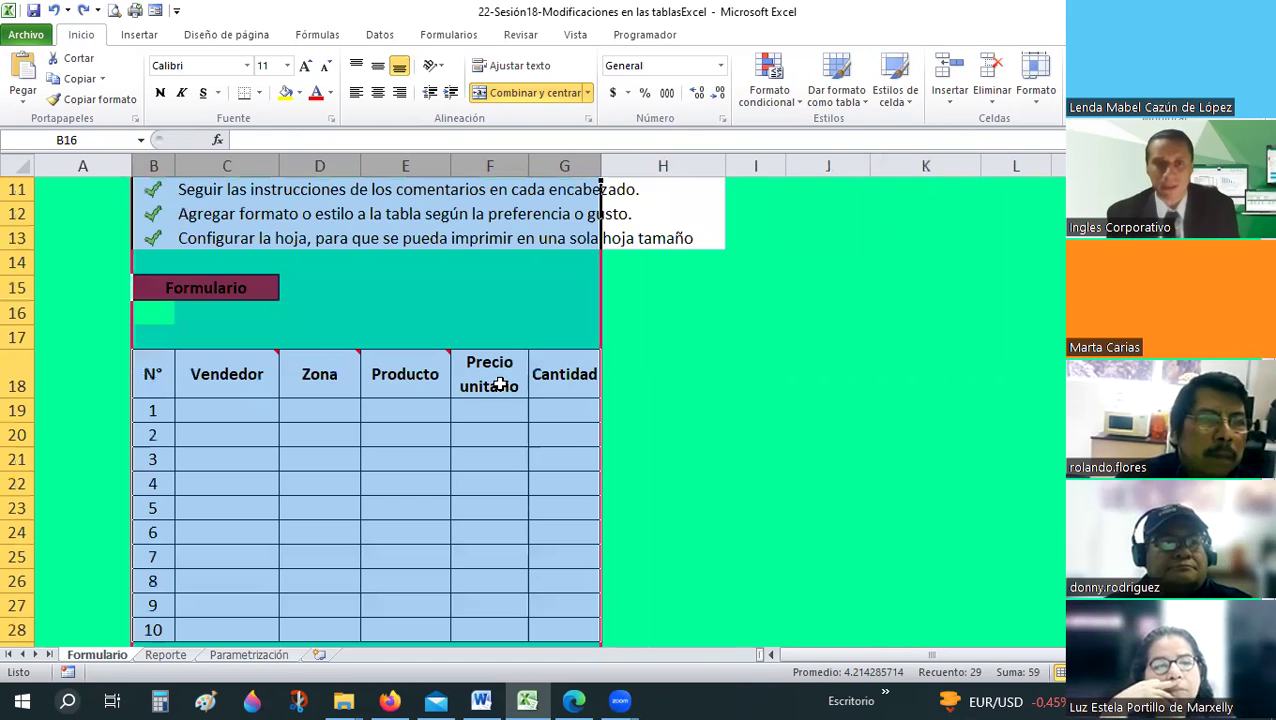
{"action": "left_click", "coordinate": [500, 383]}
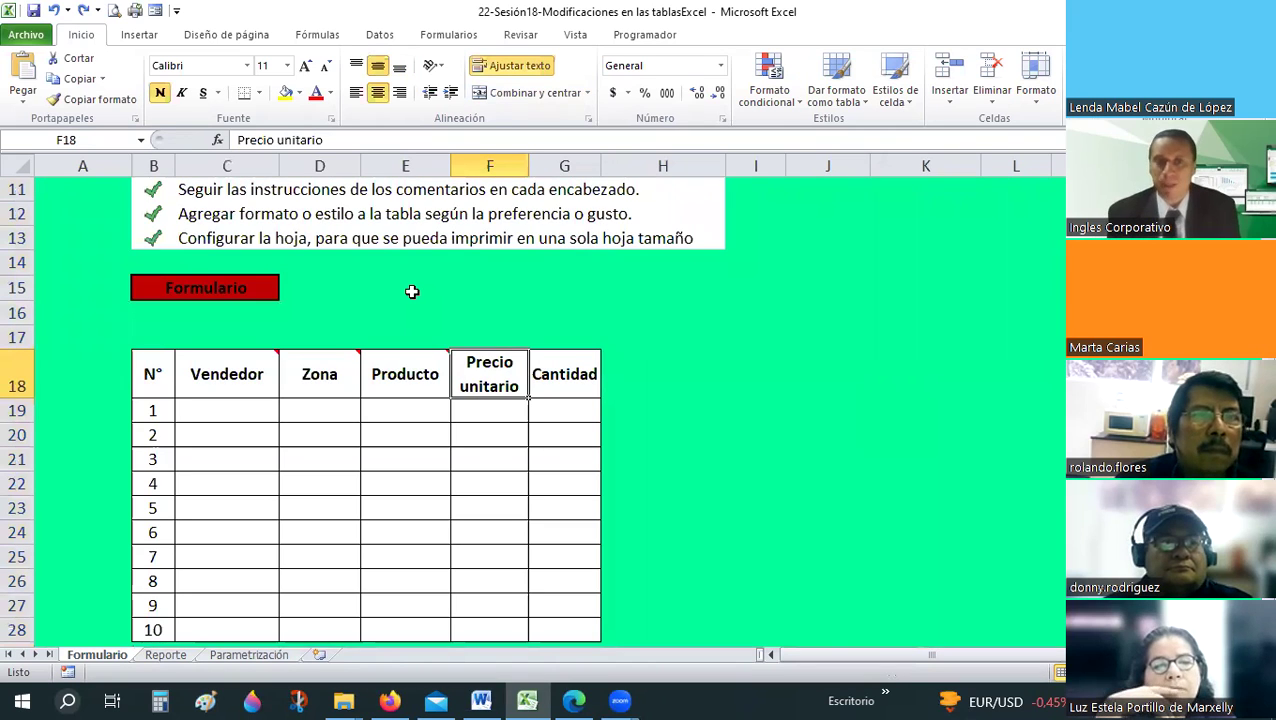
{"action": "scroll", "coordinate": [410, 291], "scroll_direction": "up", "scroll_amount": 1}
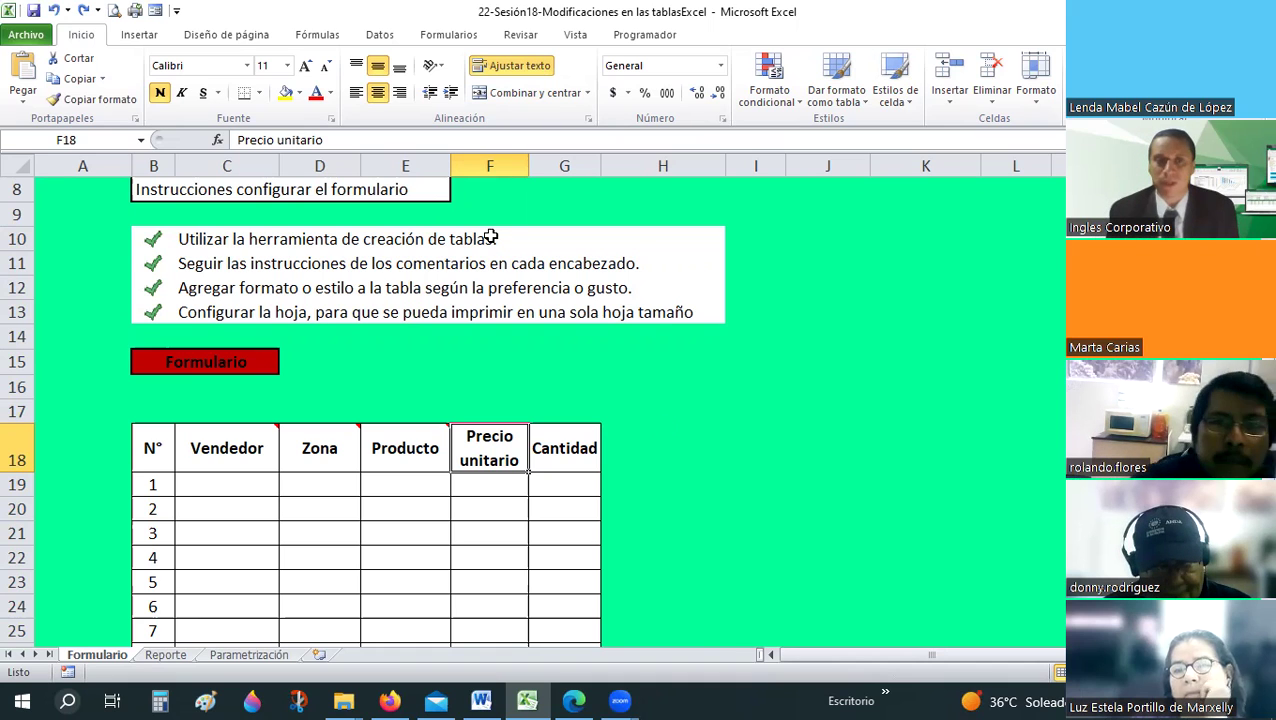
{"action": "scroll", "coordinate": [663, 421], "scroll_direction": "down", "scroll_amount": 1}
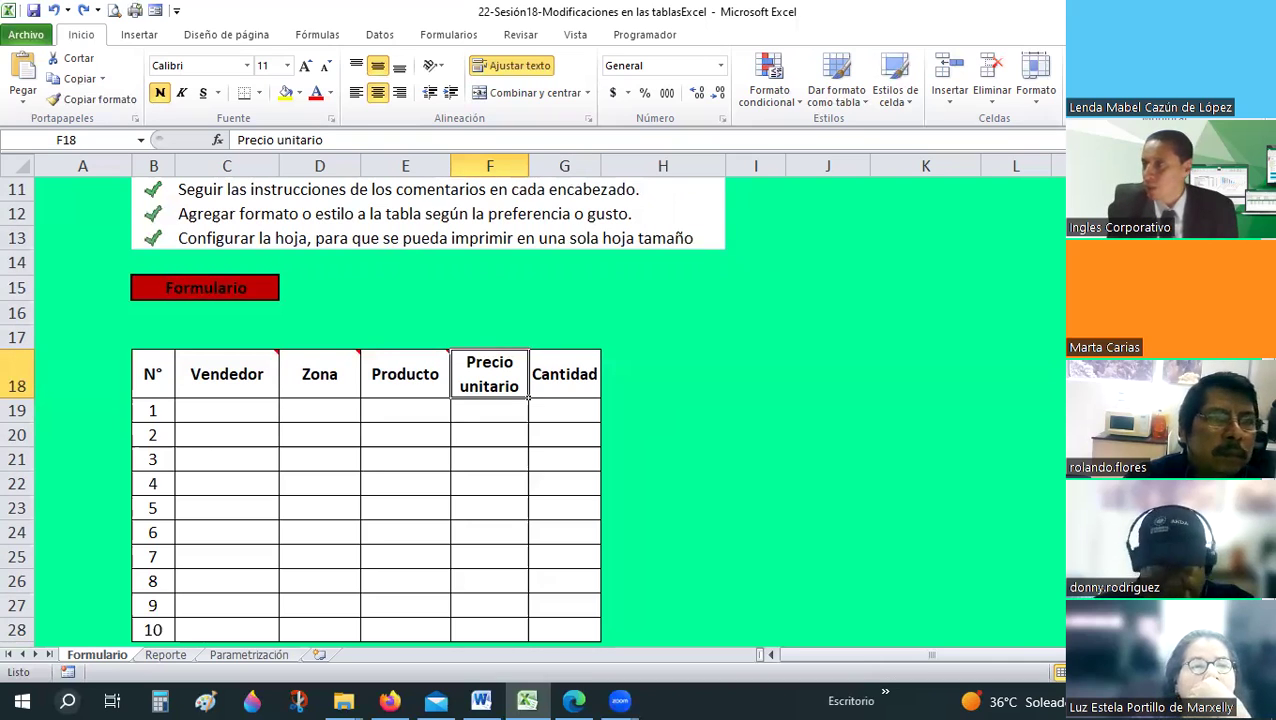
- Check the comments attached to the Vendedor and Producto header cells
{"action": "left_click", "coordinate": [850, 283]}
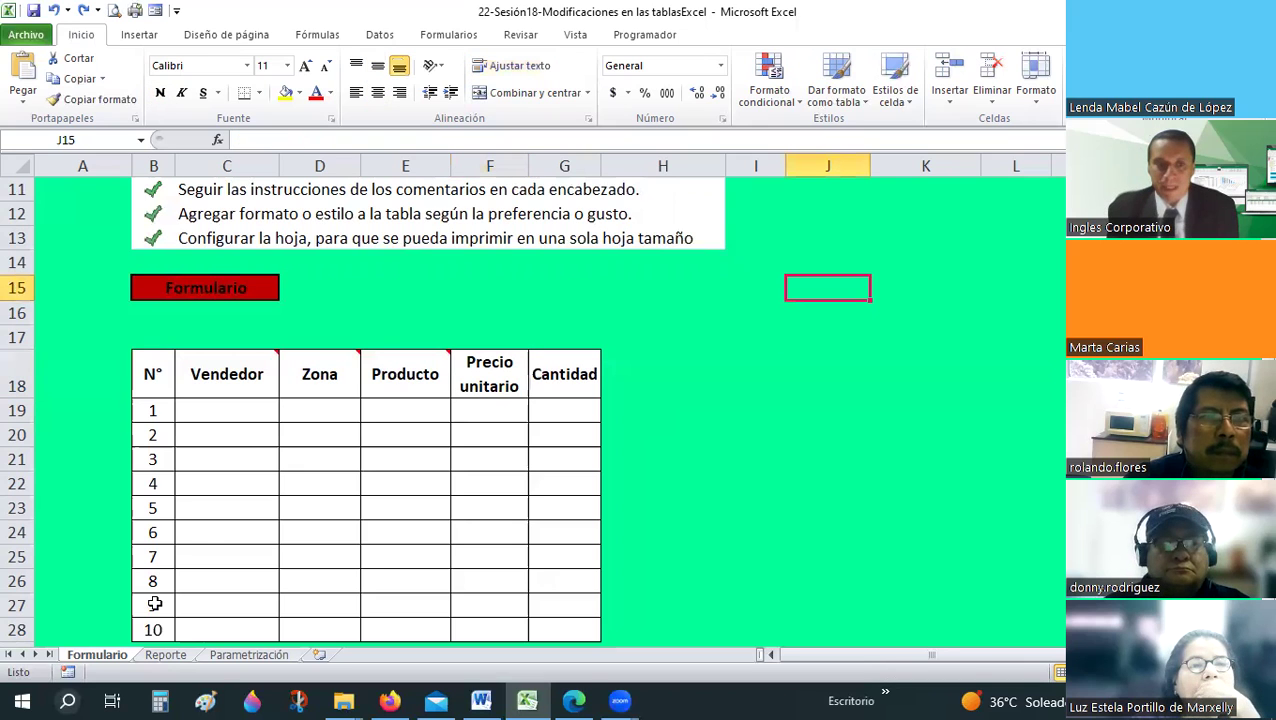
{"action": "scroll", "coordinate": [224, 512], "scroll_direction": "up", "scroll_amount": 1}
{"action": "scroll", "coordinate": [224, 512], "scroll_direction": "up", "scroll_amount": 2}
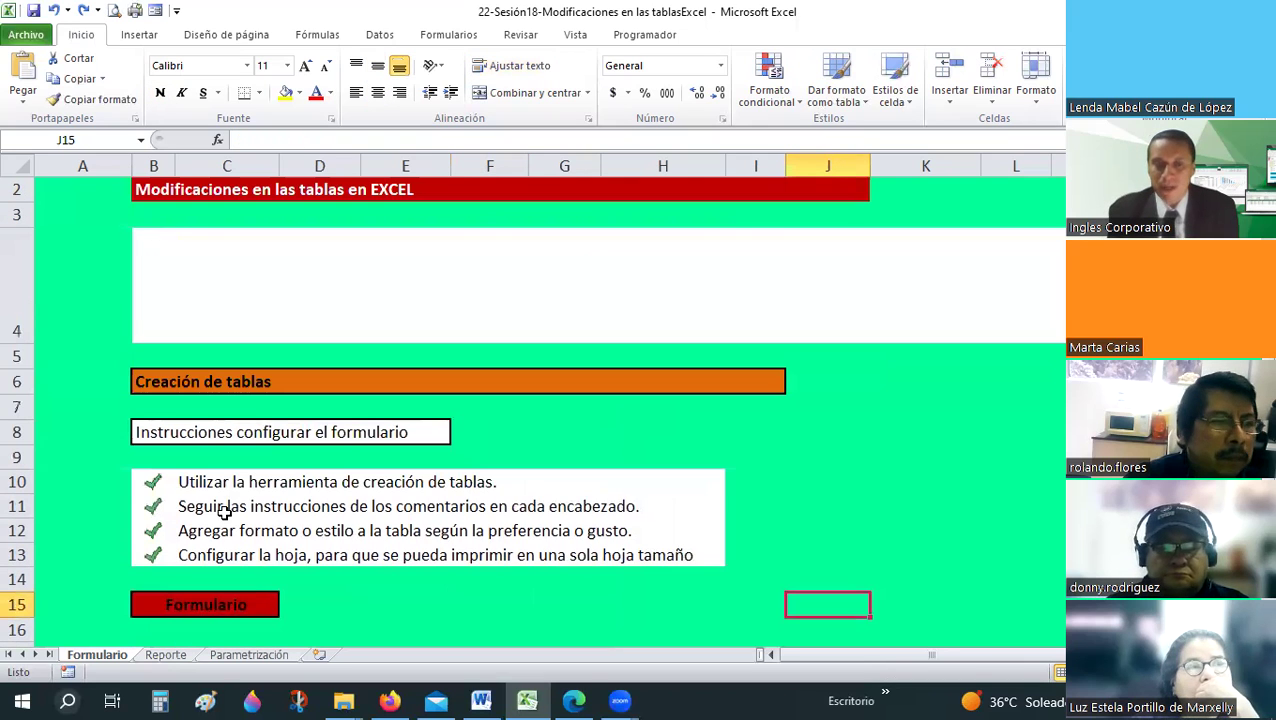
{"action": "scroll", "coordinate": [224, 512], "scroll_direction": "down", "scroll_amount": 1}
{"action": "scroll", "coordinate": [222, 504], "scroll_direction": "down", "scroll_amount": 3}
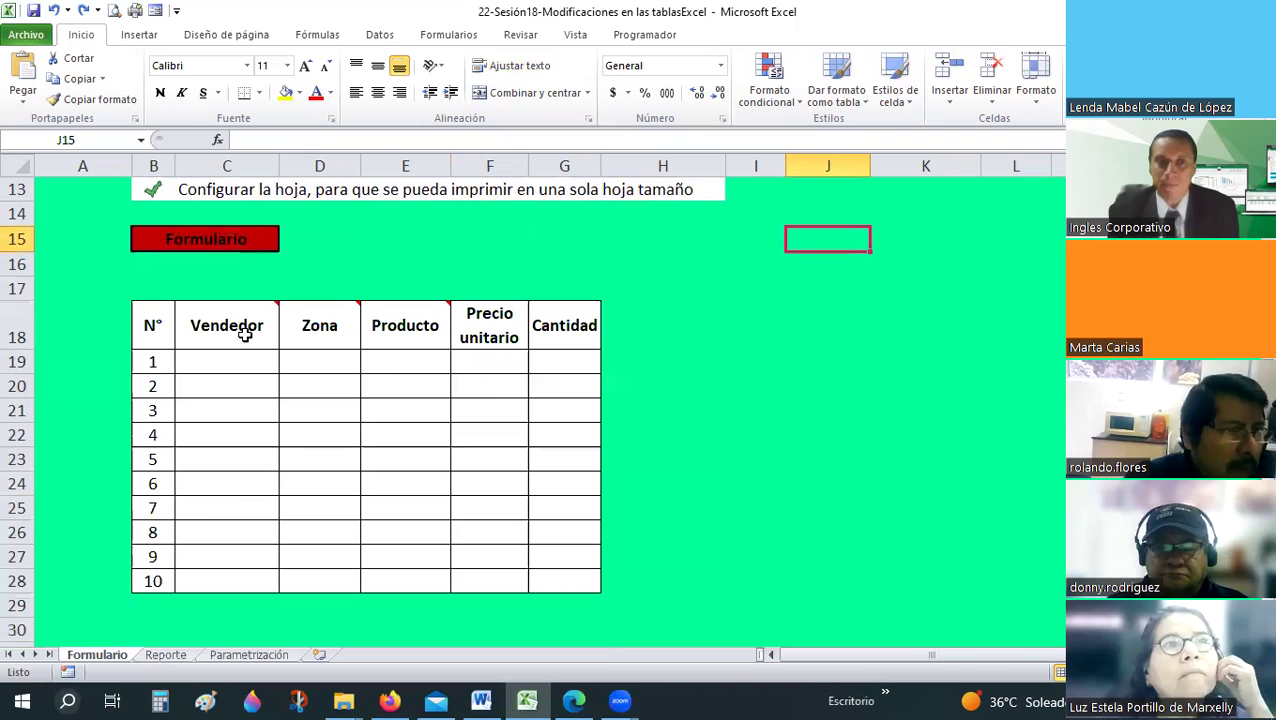
{"action": "left_click", "coordinate": [245, 335]}
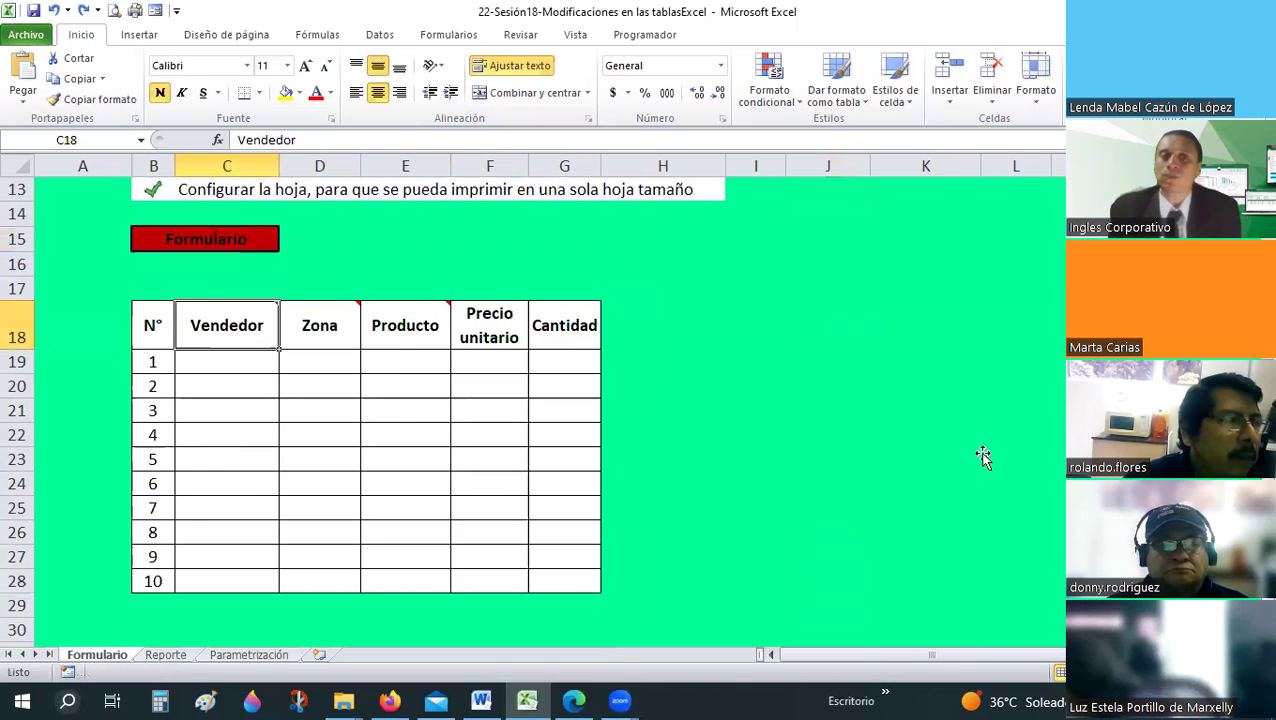
{"action": "left_click", "coordinate": [1017, 455]}
{"action": "left_click", "coordinate": [405, 325]}
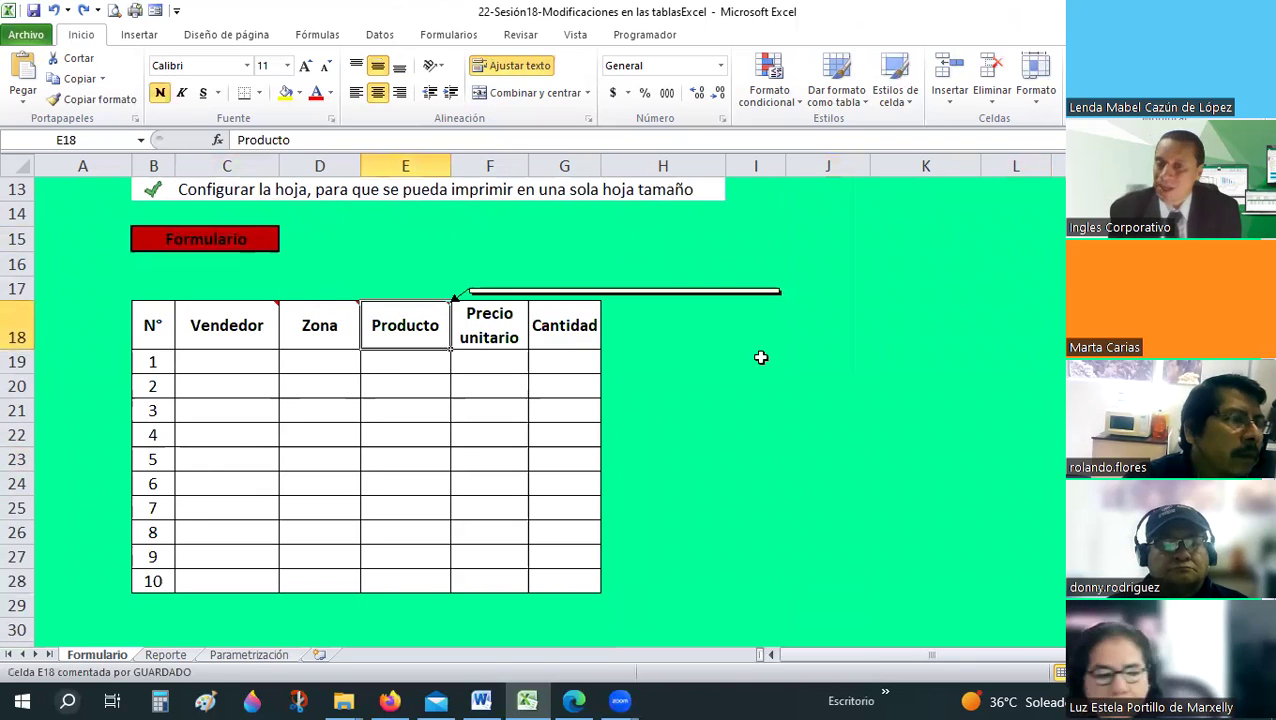
- Edit the Producto header's comment and drag its corner to enlarge the box
{"action": "right_click", "coordinate": [438, 310]}
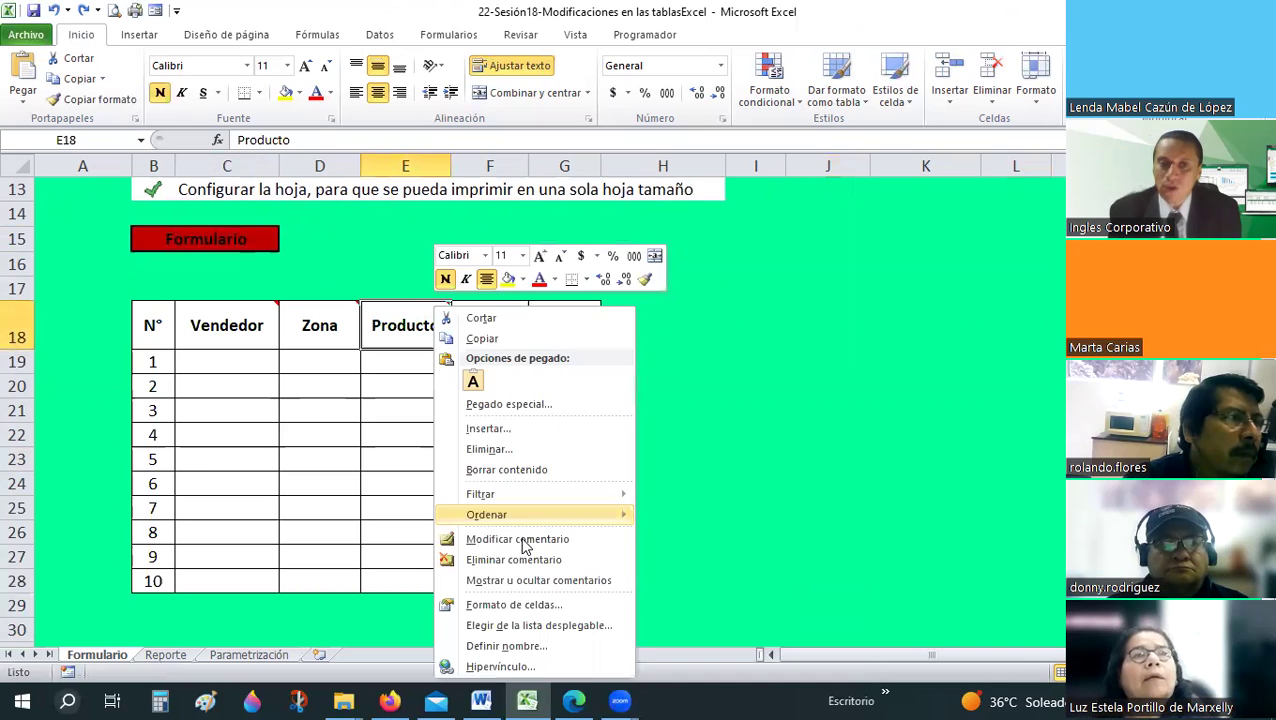
{"action": "left_click", "coordinate": [517, 539]}
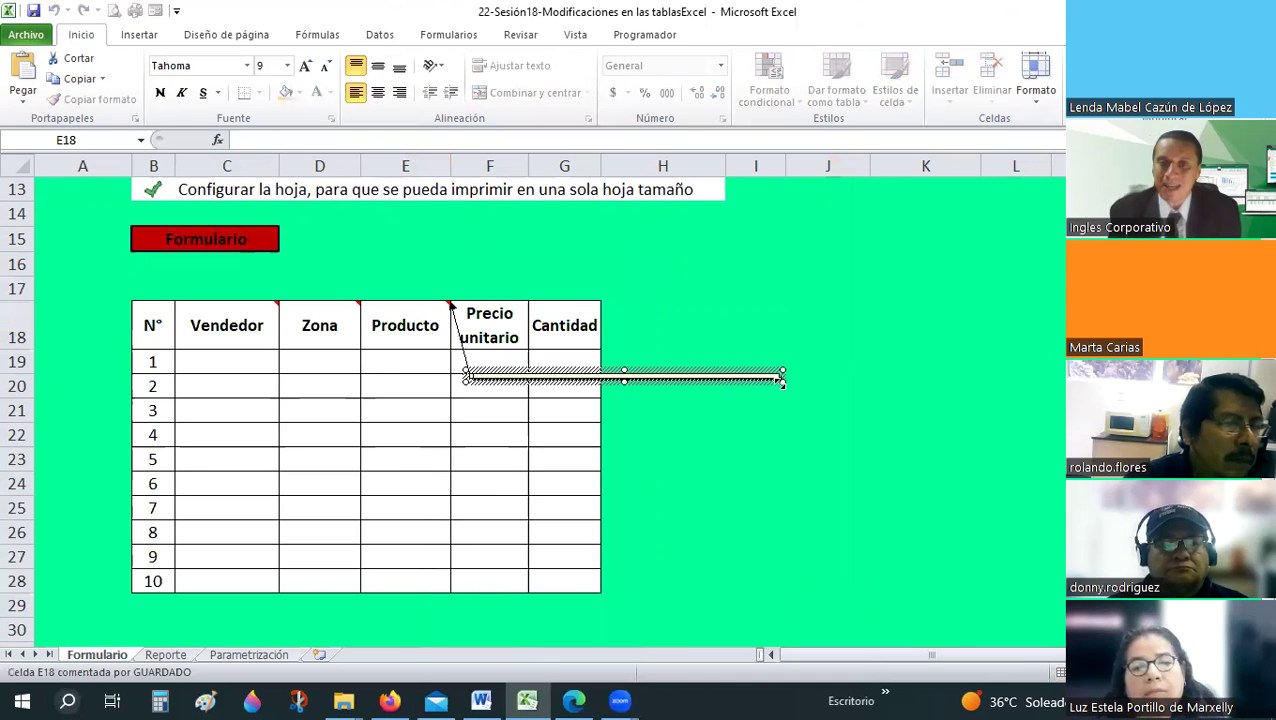
{"action": "left_click_drag", "start_coordinate": [857, 539], "coordinate": [864, 550]}
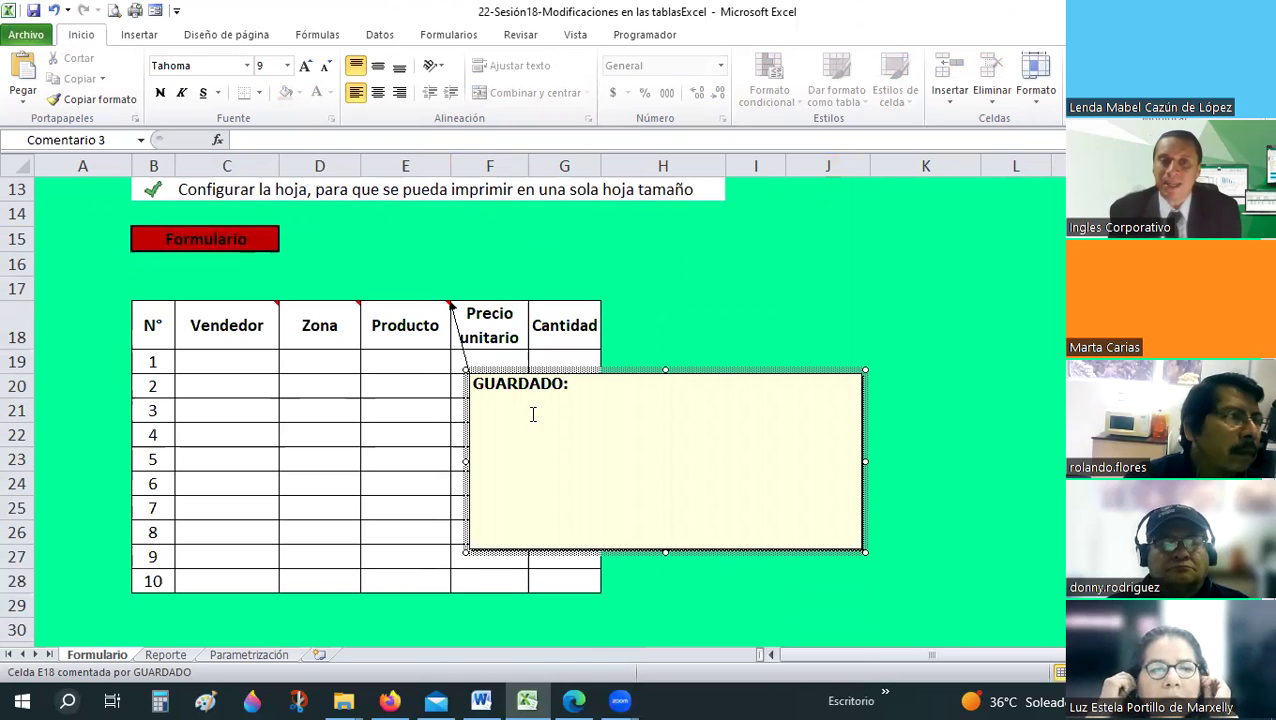
{"action": "left_click", "coordinate": [31, 11]}
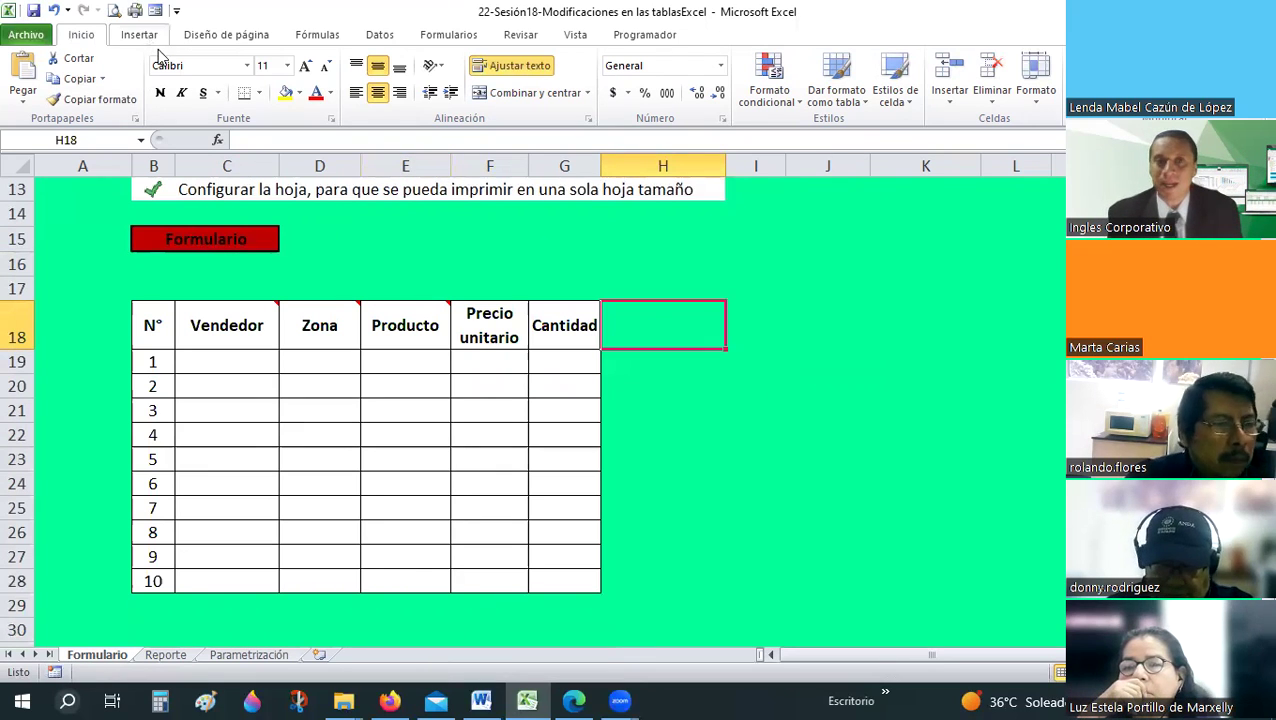
- Scroll around the Formulario sheet and select empty cells beside the form
{"action": "scroll", "coordinate": [504, 60], "scroll_direction": "down", "scroll_amount": 1}
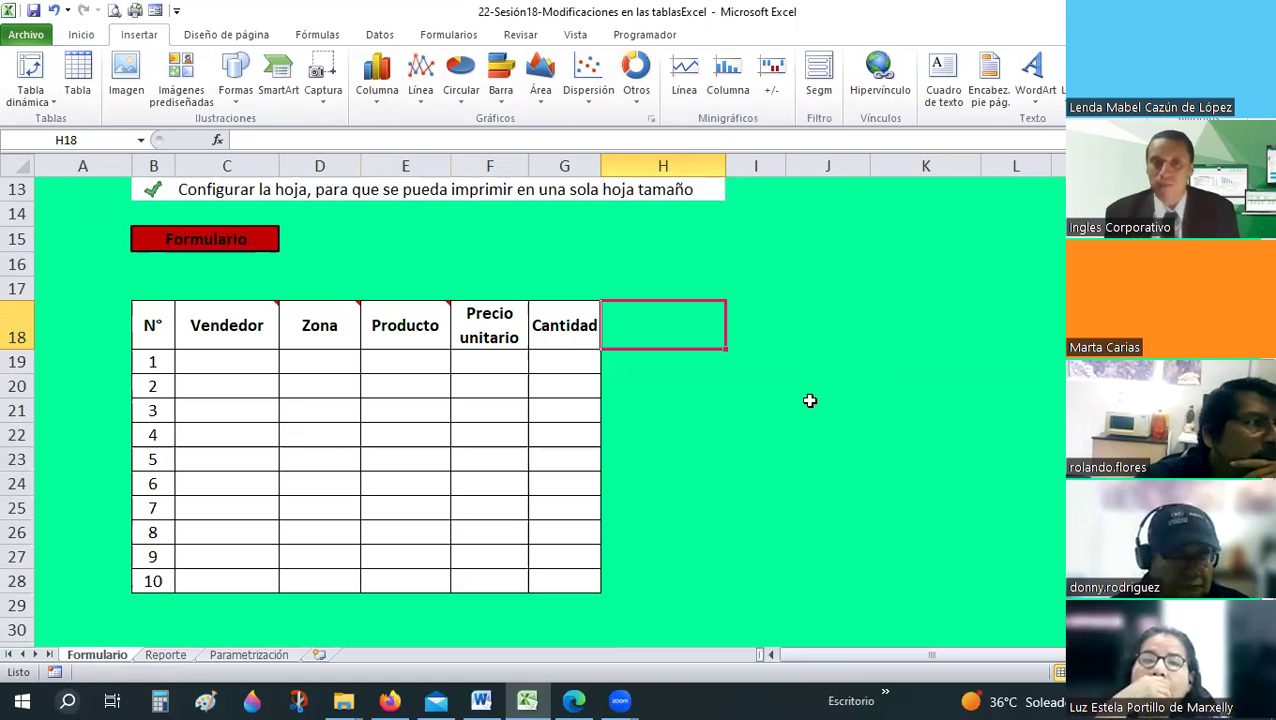
{"action": "left_click", "coordinate": [762, 432]}
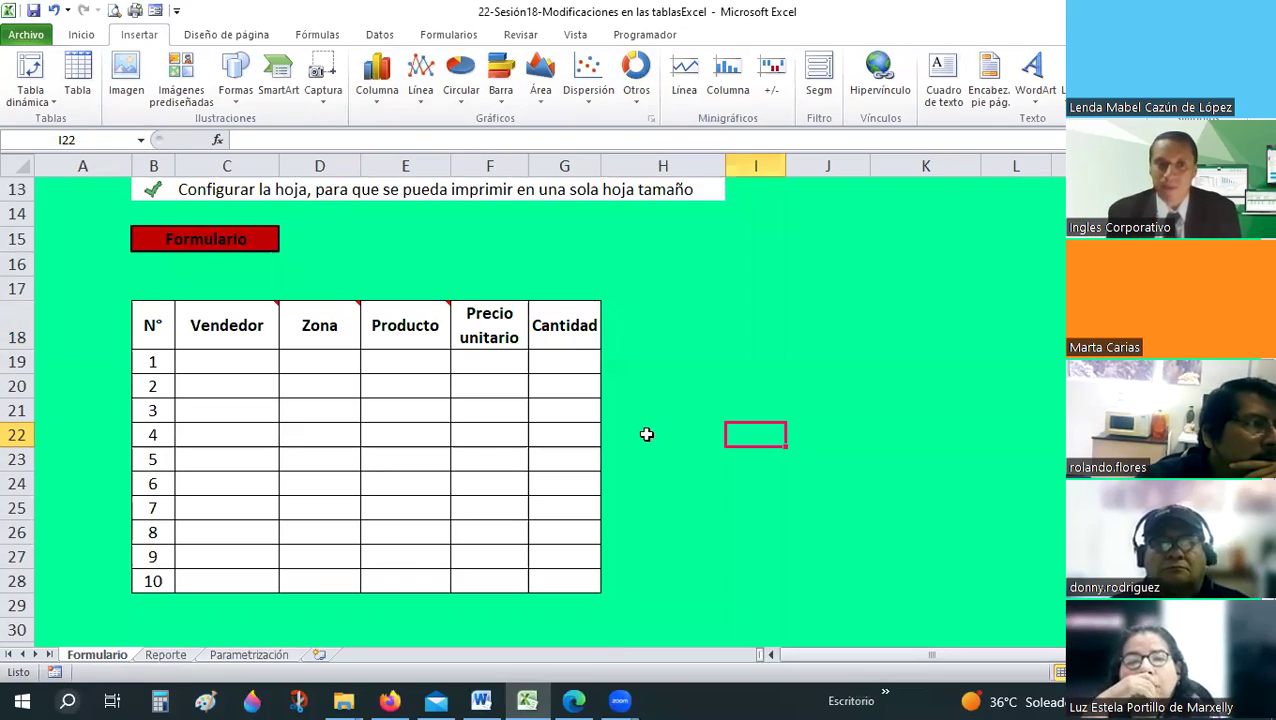
{"action": "scroll", "coordinate": [291, 436], "scroll_direction": "up", "scroll_amount": 2}
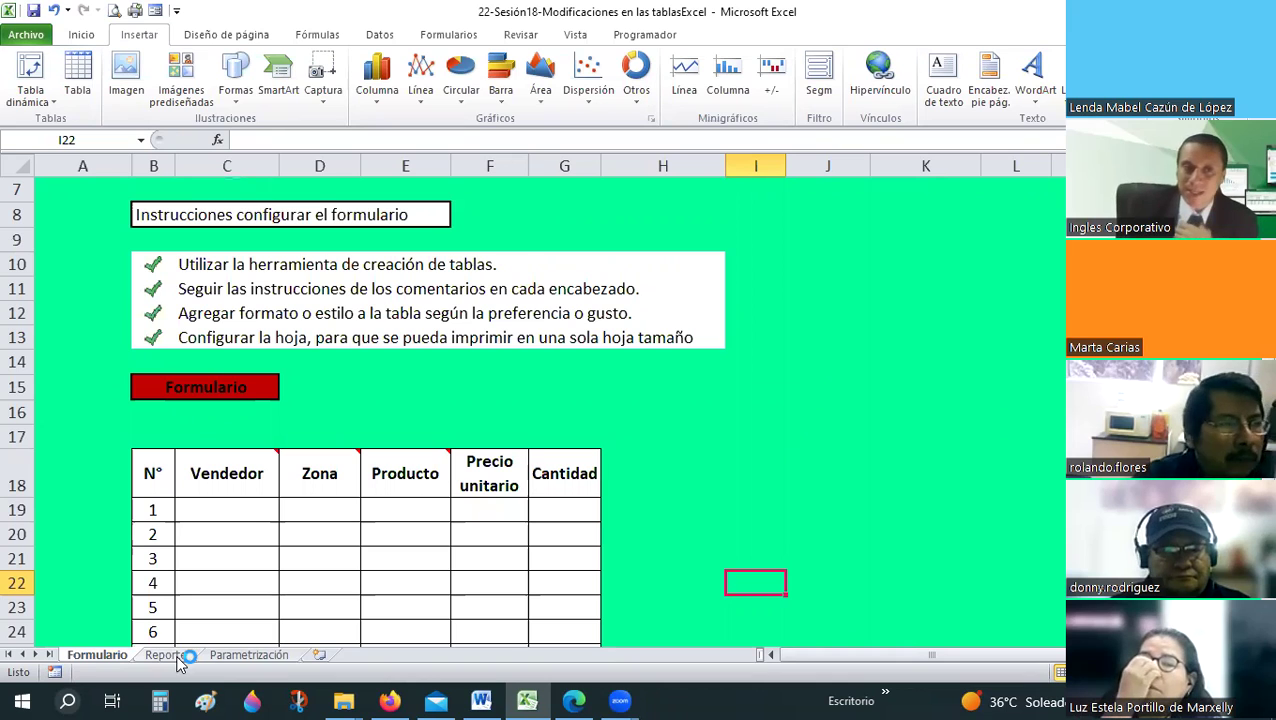
{"action": "scroll", "coordinate": [100, 663], "scroll_direction": "up", "scroll_amount": 2}
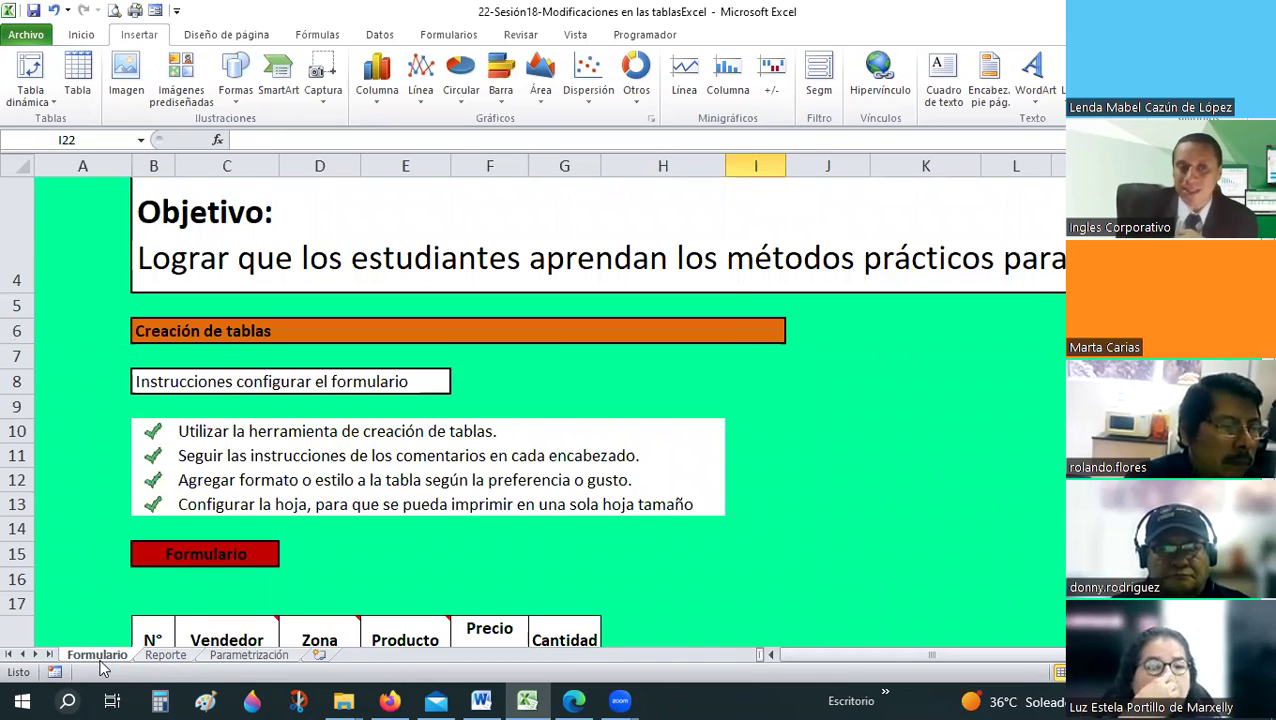
{"action": "scroll", "coordinate": [287, 431], "scroll_direction": "down", "scroll_amount": 2}
{"action": "left_click_drag", "start_coordinate": [296, 216], "coordinate": [295, 333]}
{"action": "left_click", "coordinate": [363, 386]}
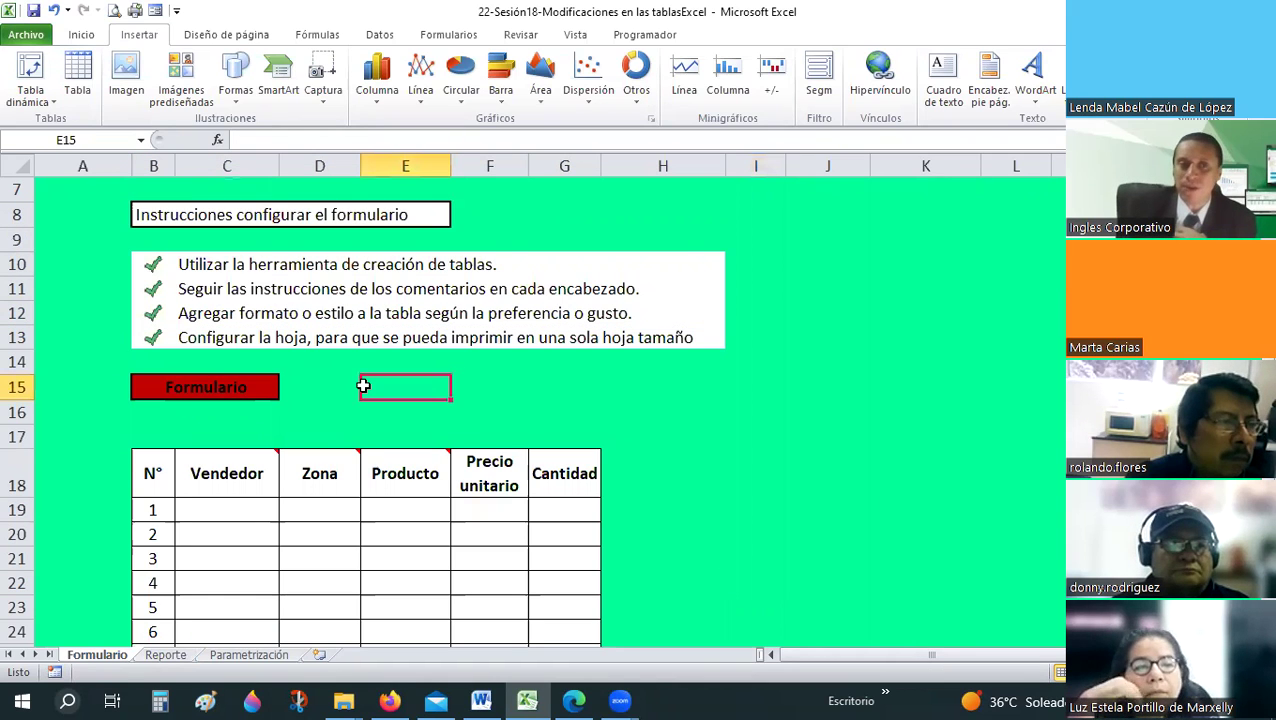
{"action": "scroll", "coordinate": [209, 403], "scroll_direction": "down", "scroll_amount": 1}
- Read the comments on the Vendedor, Zona and Producto headers, then select cell D15
{"action": "left_click", "coordinate": [209, 403]}
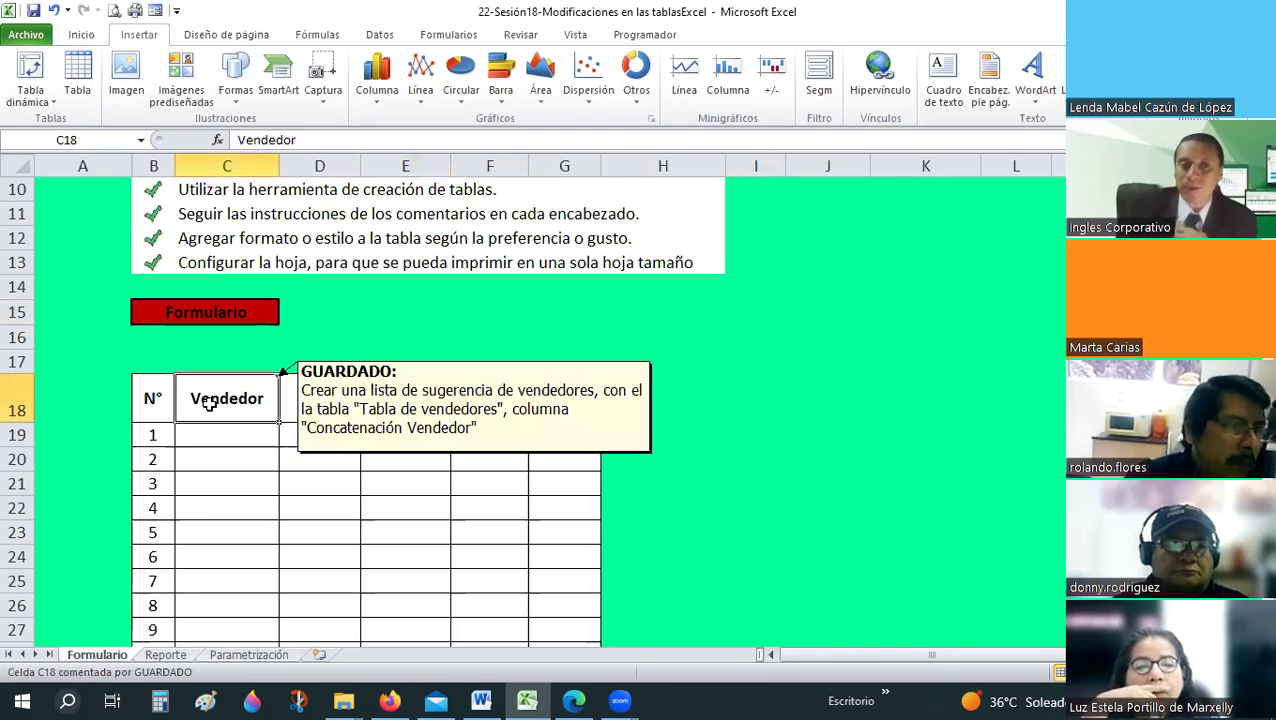
{"action": "left_click", "coordinate": [304, 405]}
{"action": "left_click", "coordinate": [404, 394]}
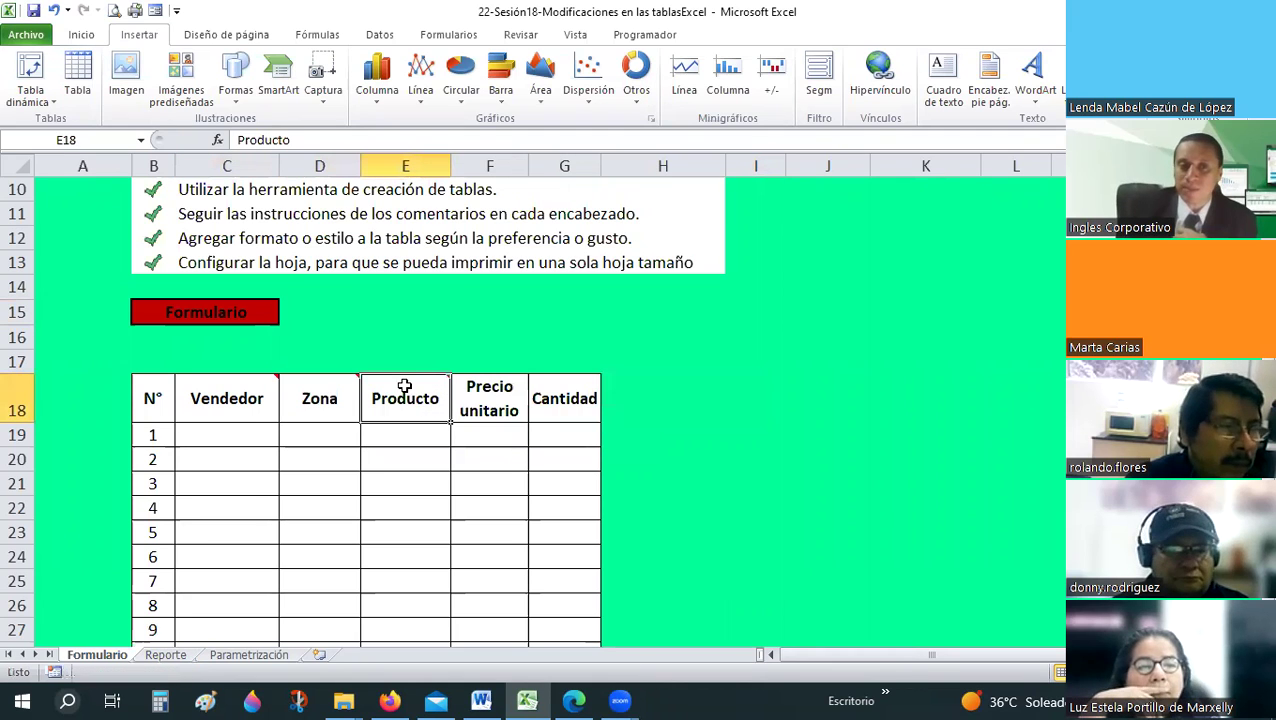
{"action": "left_click", "coordinate": [224, 400]}
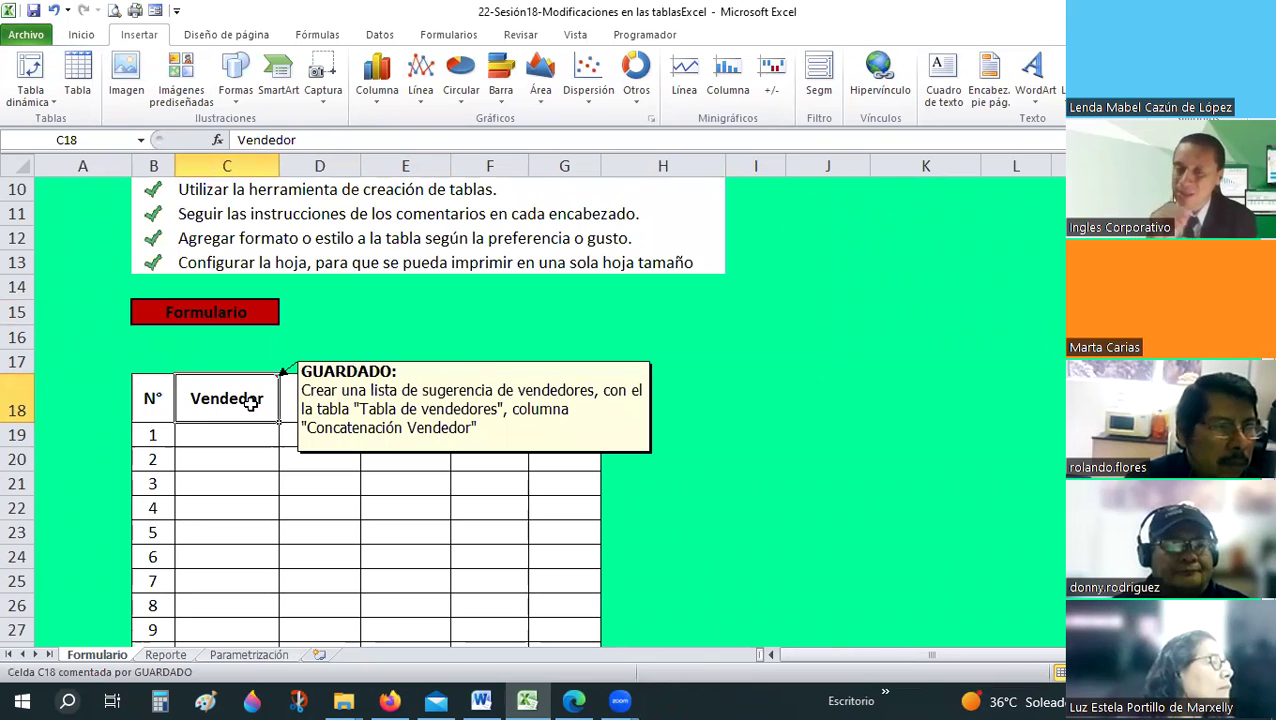
{"action": "left_click", "coordinate": [326, 316]}
{"action": "scroll", "coordinate": [326, 316], "scroll_direction": "up", "scroll_amount": 1}
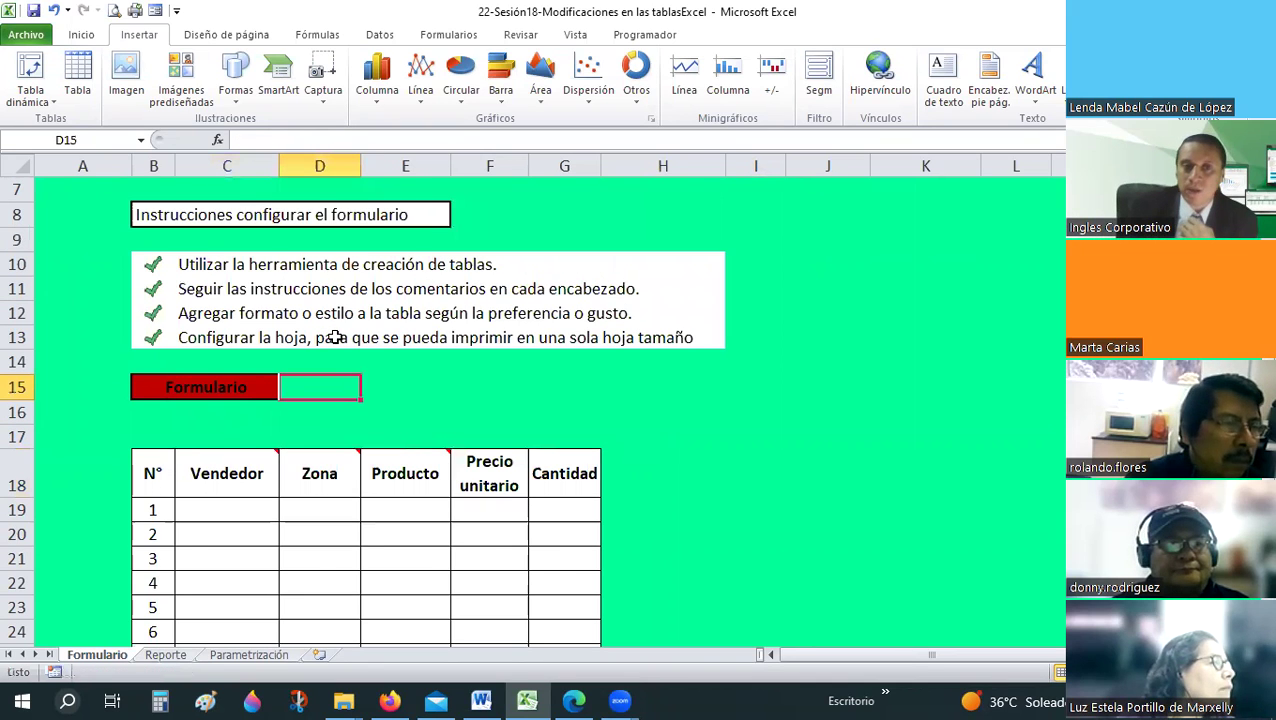
{"action": "scroll", "coordinate": [303, 296], "scroll_direction": "down", "scroll_amount": 2}
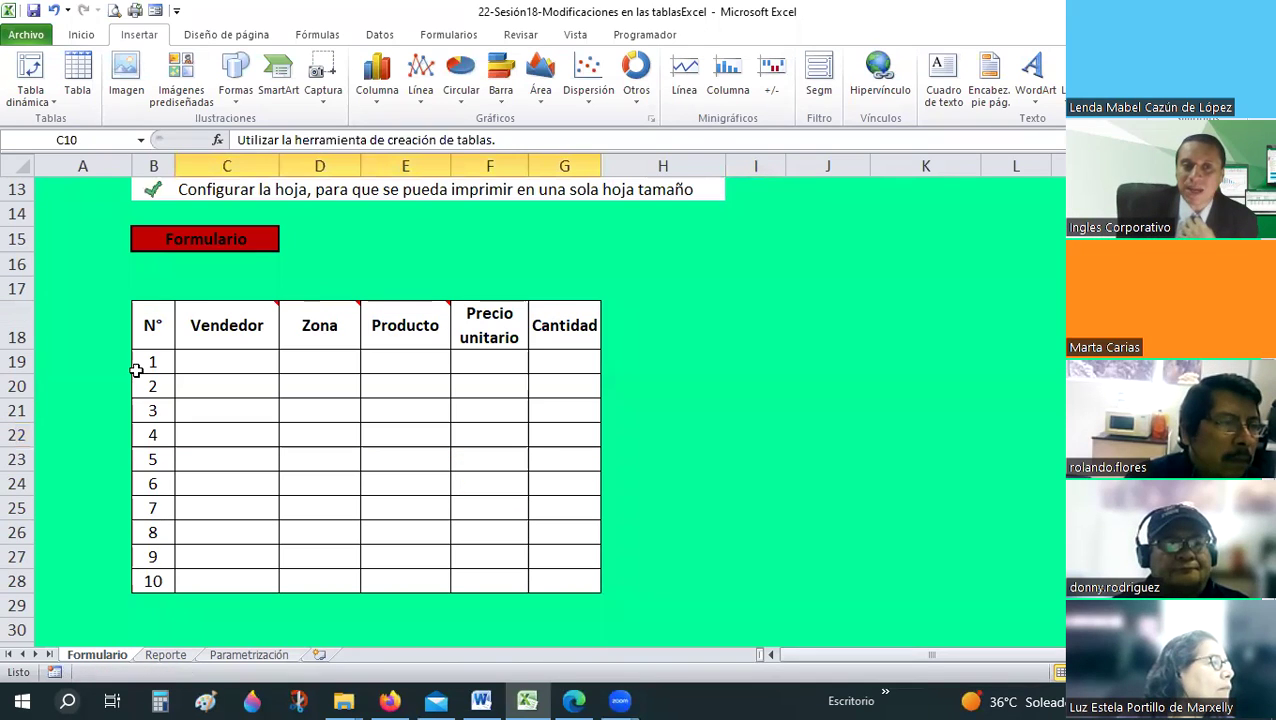
{"action": "left_click_drag", "start_coordinate": [158, 325], "coordinate": [361, 443]}
{"action": "left_click_drag", "start_coordinate": [562, 579], "coordinate": [564, 580]}
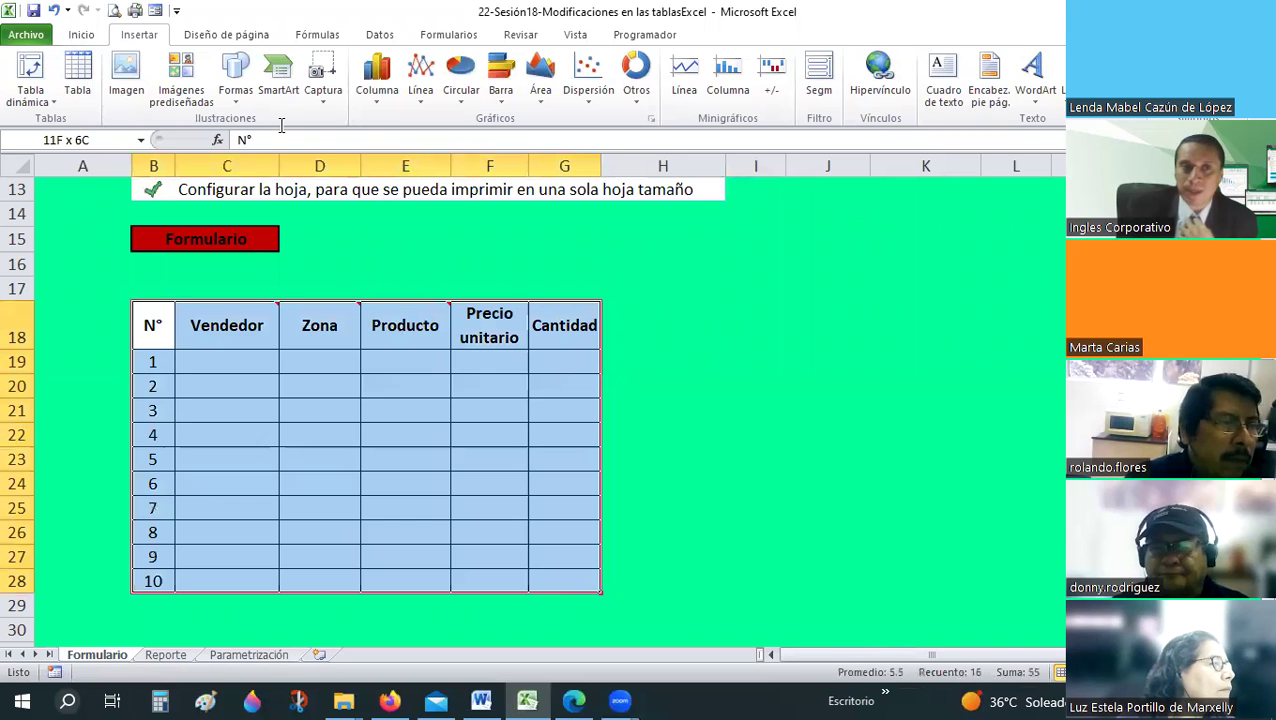
{"action": "left_click", "coordinate": [78, 75]}
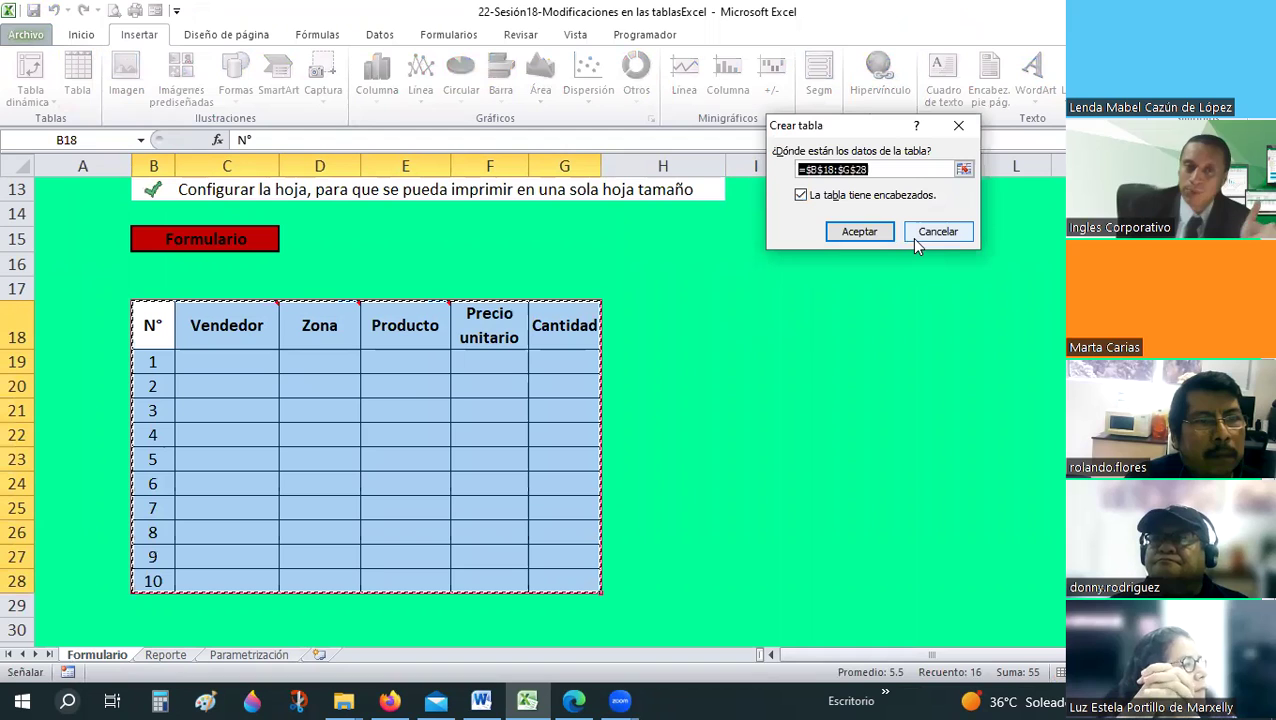
{"action": "key", "text": "Escape"}
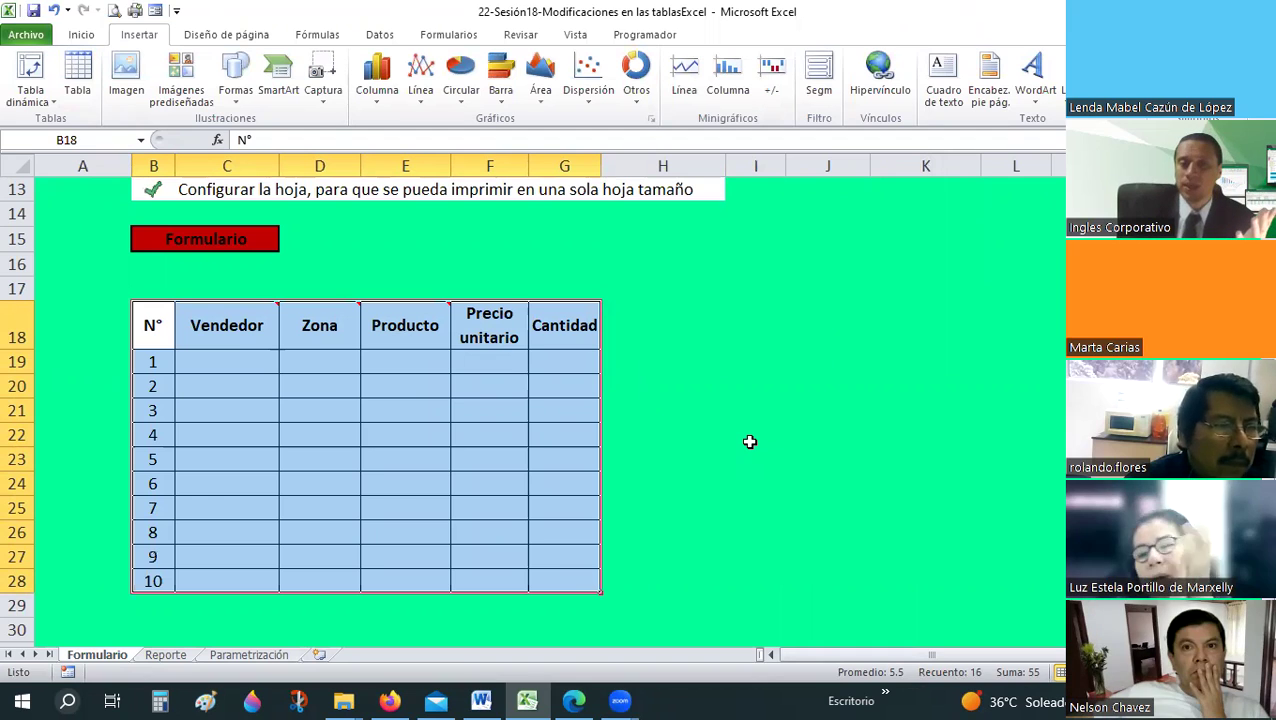
{"action": "scroll", "coordinate": [750, 441], "scroll_direction": "up", "scroll_amount": 1}
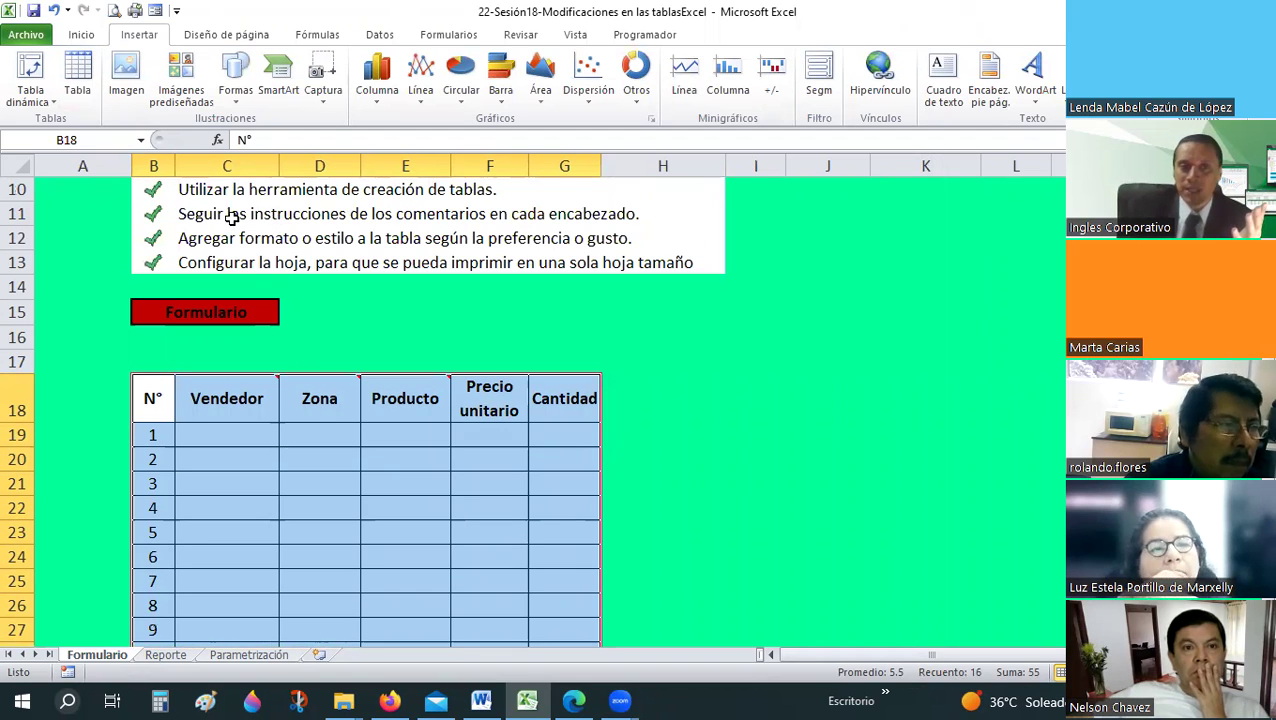
{"action": "left_click", "coordinate": [549, 225]}
- Review the table creation and style instructions, then open the Dar formato como tabla gallery
{"action": "scroll", "coordinate": [220, 309], "scroll_direction": "down", "scroll_amount": 1}
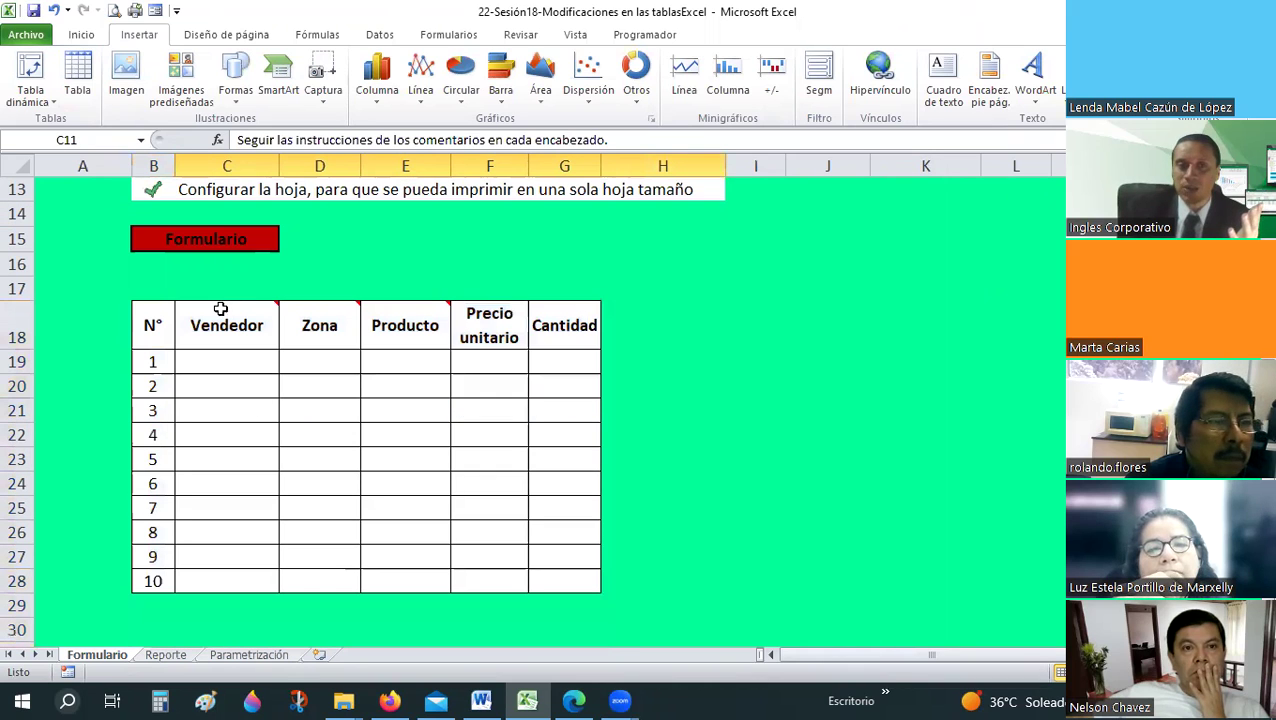
{"action": "left_click", "coordinate": [215, 341]}
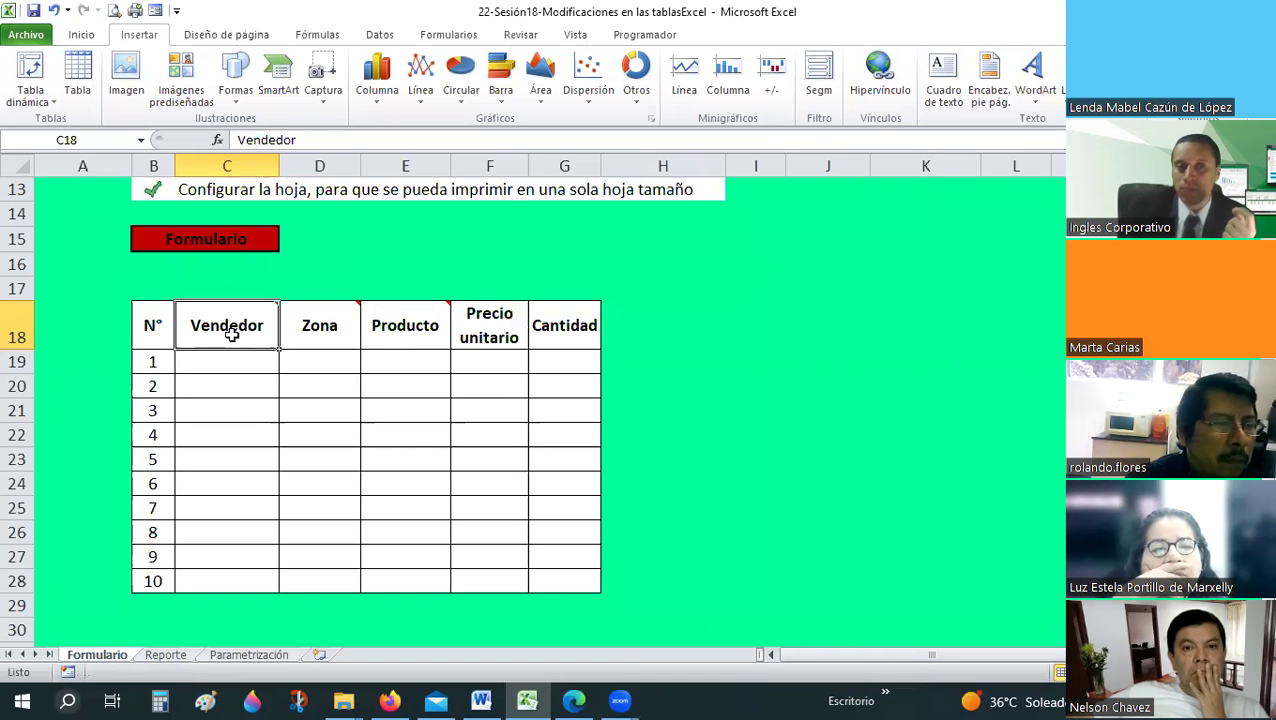
{"action": "mouse_move", "coordinate": [227, 325]}
{"action": "scroll", "coordinate": [231, 335], "scroll_direction": "up", "scroll_amount": 1}
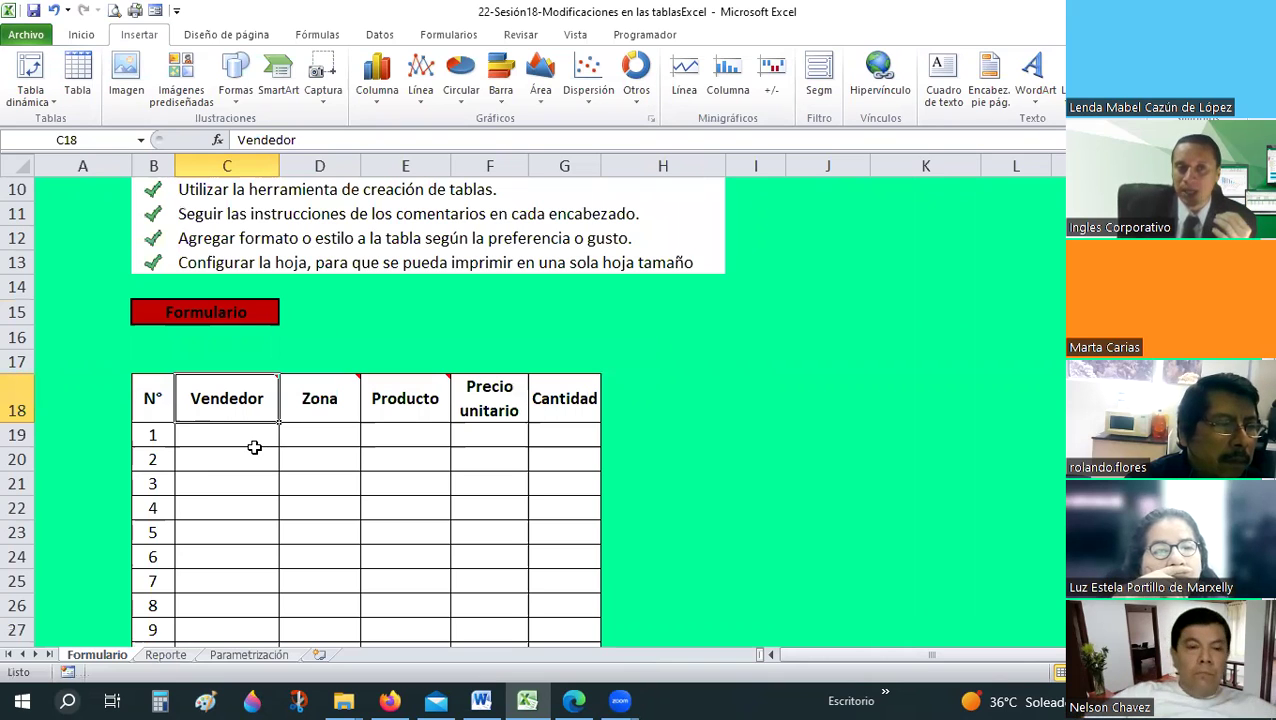
{"action": "left_click", "coordinate": [212, 191]}
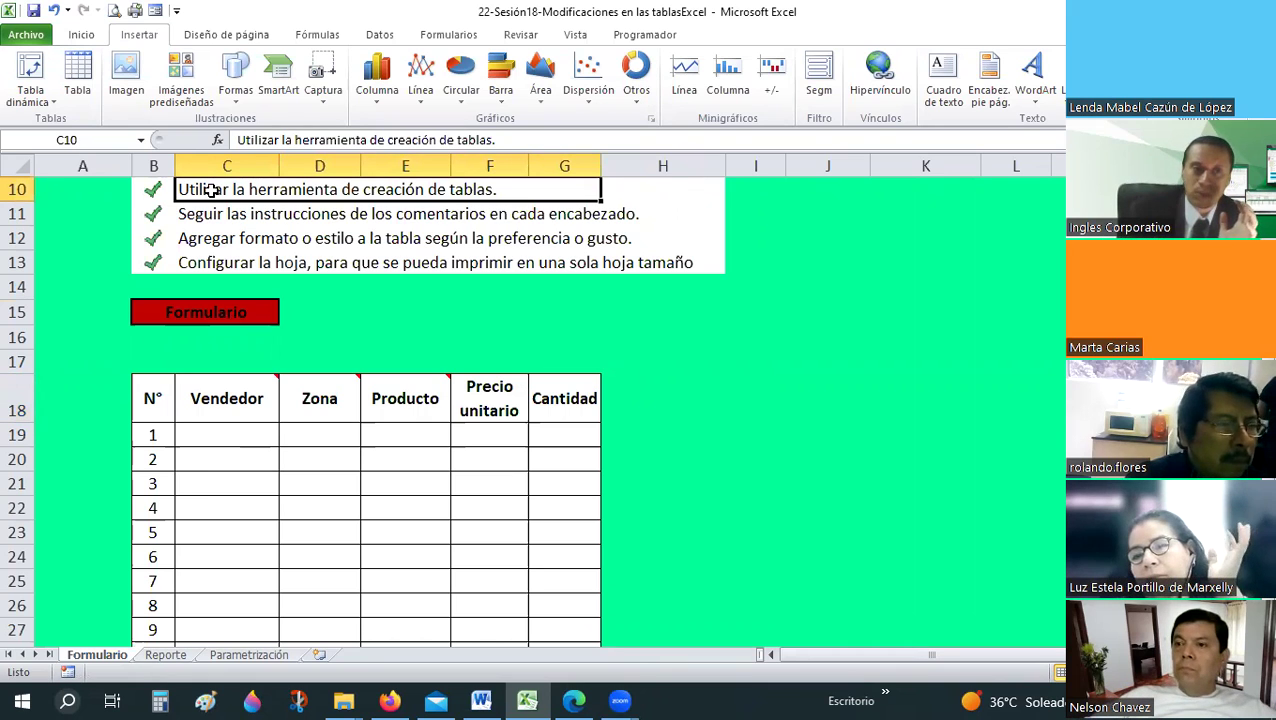
{"action": "left_click", "coordinate": [232, 246]}
{"action": "left_click", "coordinate": [81, 34]}
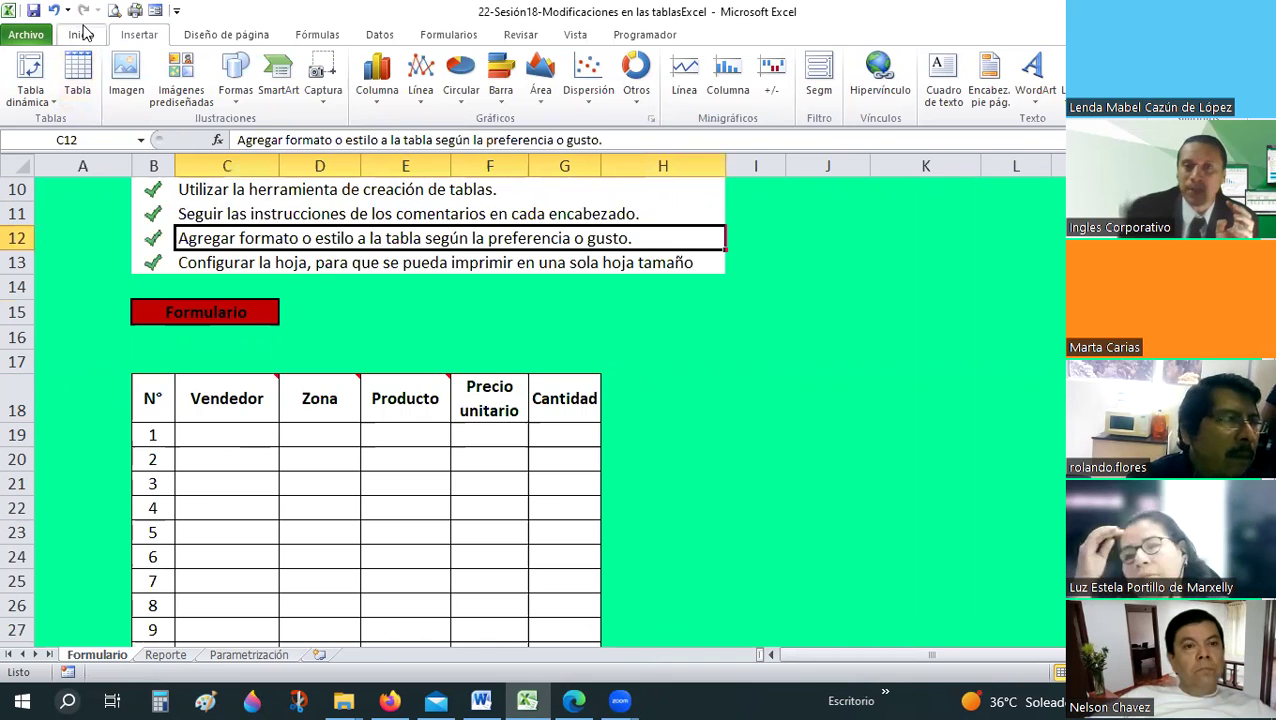
{"action": "left_click", "coordinate": [836, 90]}
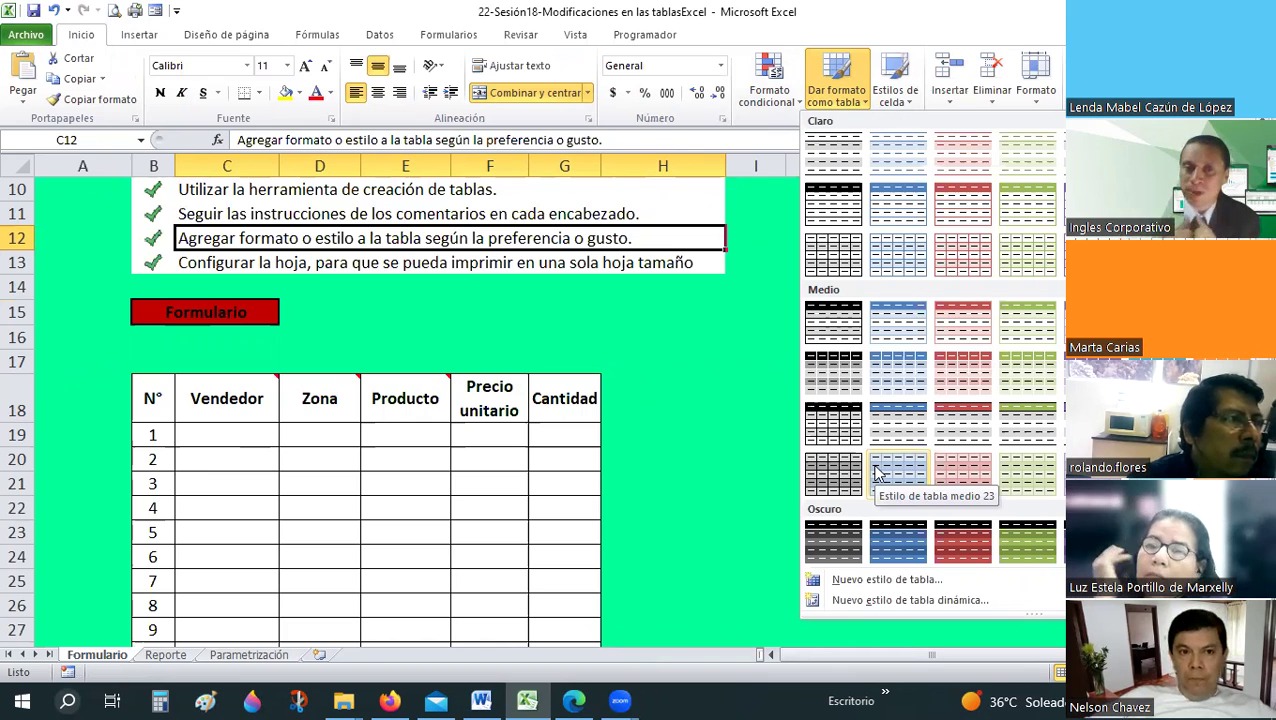
- Dismiss the table style gallery without a style and select the single-page printing instruction
{"action": "left_click", "coordinate": [566, 330]}
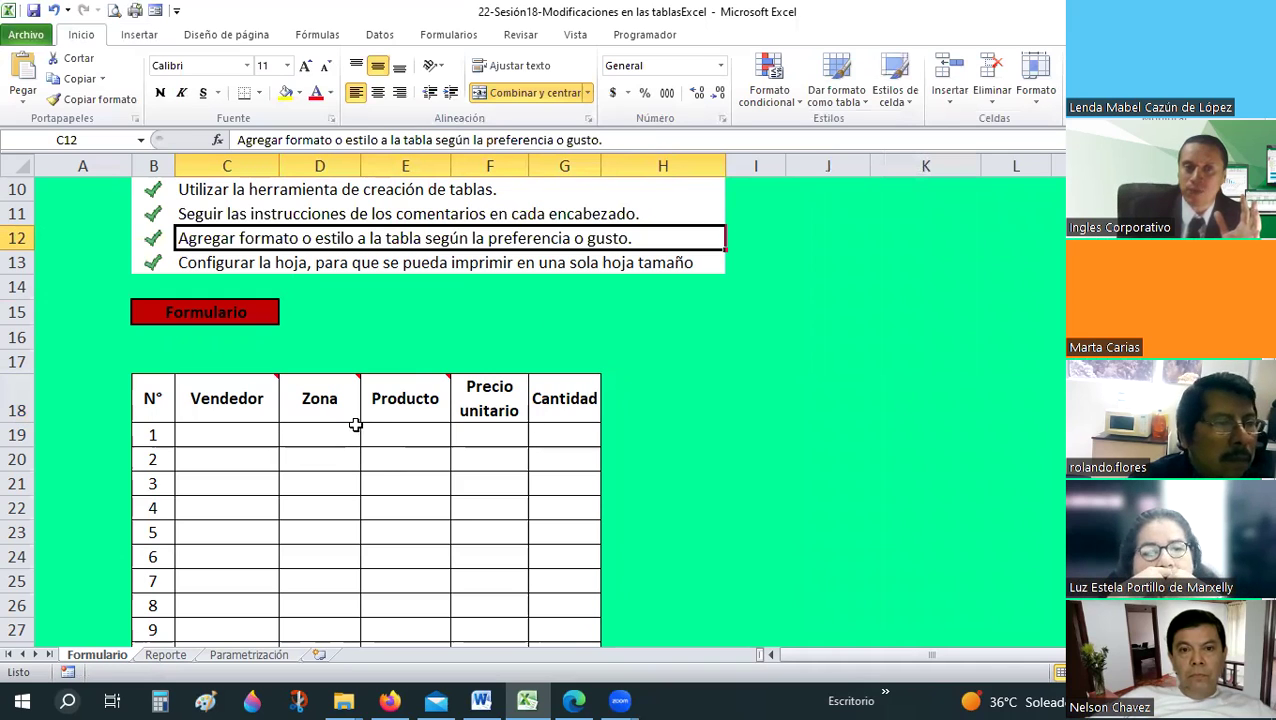
{"action": "left_click", "coordinate": [281, 264]}
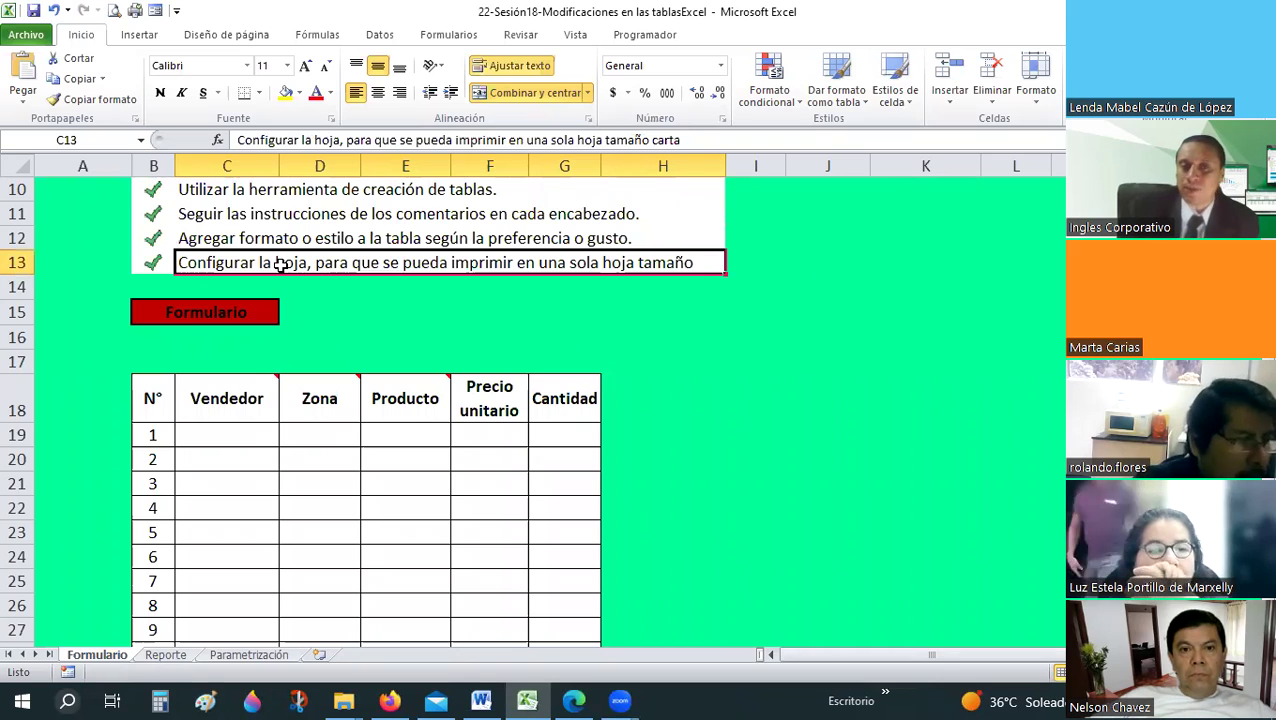
{"action": "left_click", "coordinate": [602, 329]}
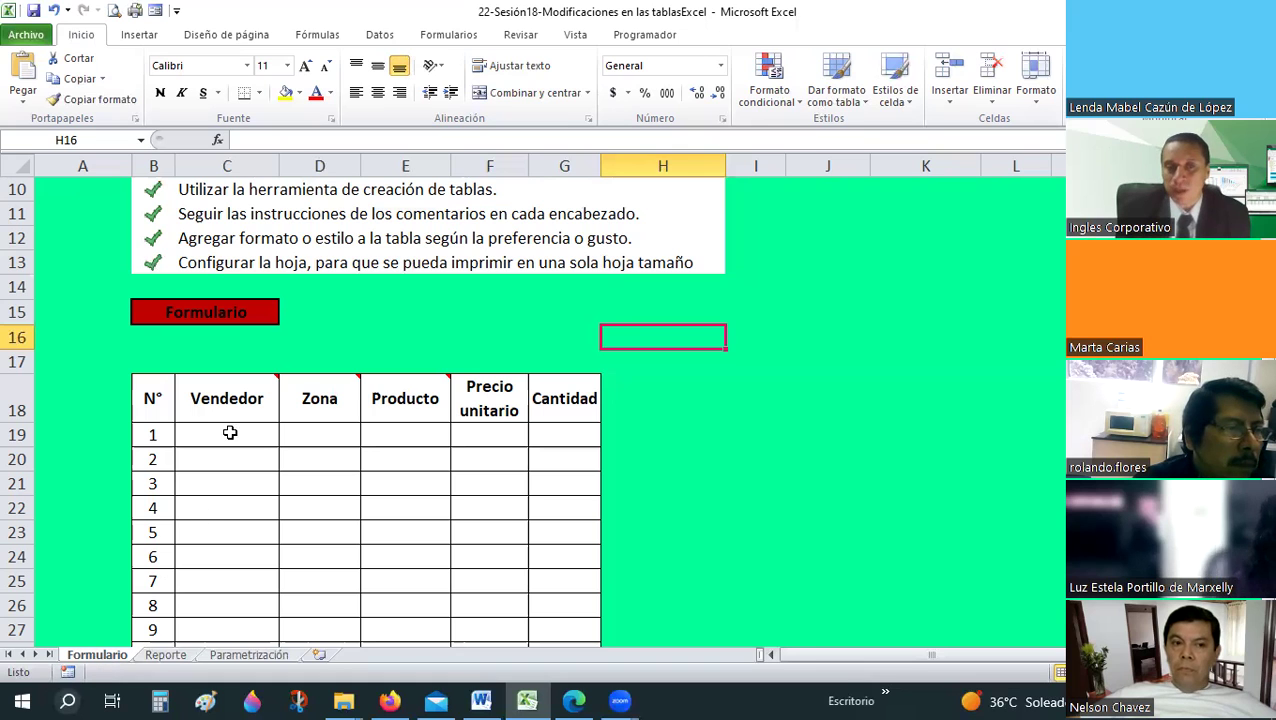
{"action": "scroll", "coordinate": [245, 360], "scroll_direction": "down", "scroll_amount": 1}
{"action": "left_click_drag", "start_coordinate": [226, 361], "coordinate": [578, 581]}
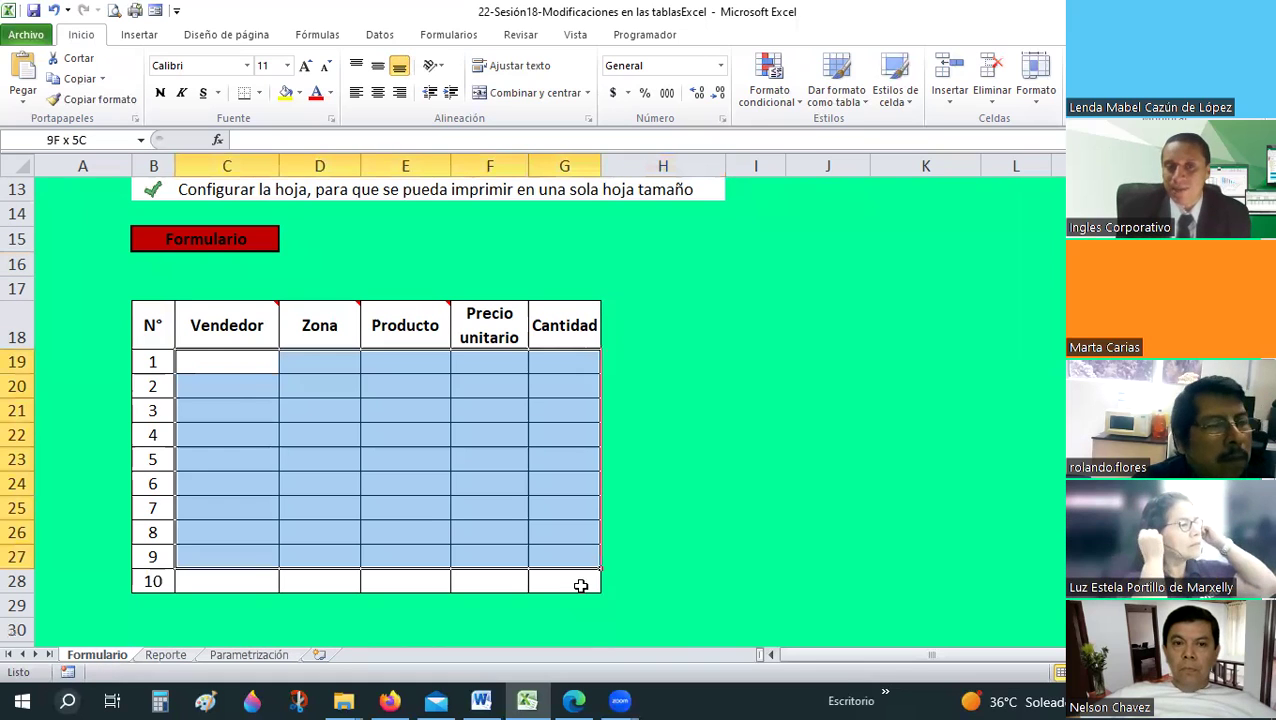
{"action": "left_click", "coordinate": [236, 368]}
{"action": "left_click", "coordinate": [158, 655]}
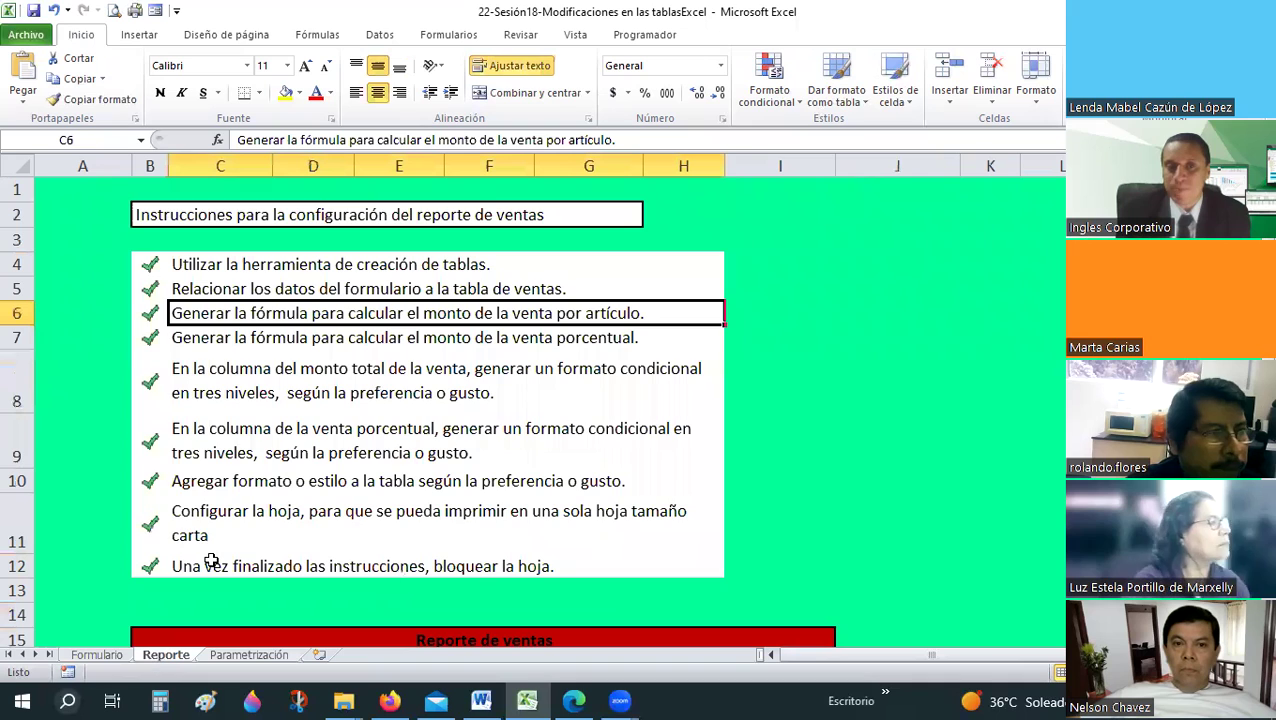
{"action": "scroll", "coordinate": [210, 540], "scroll_direction": "down", "scroll_amount": 5}
{"action": "left_click", "coordinate": [222, 264]}
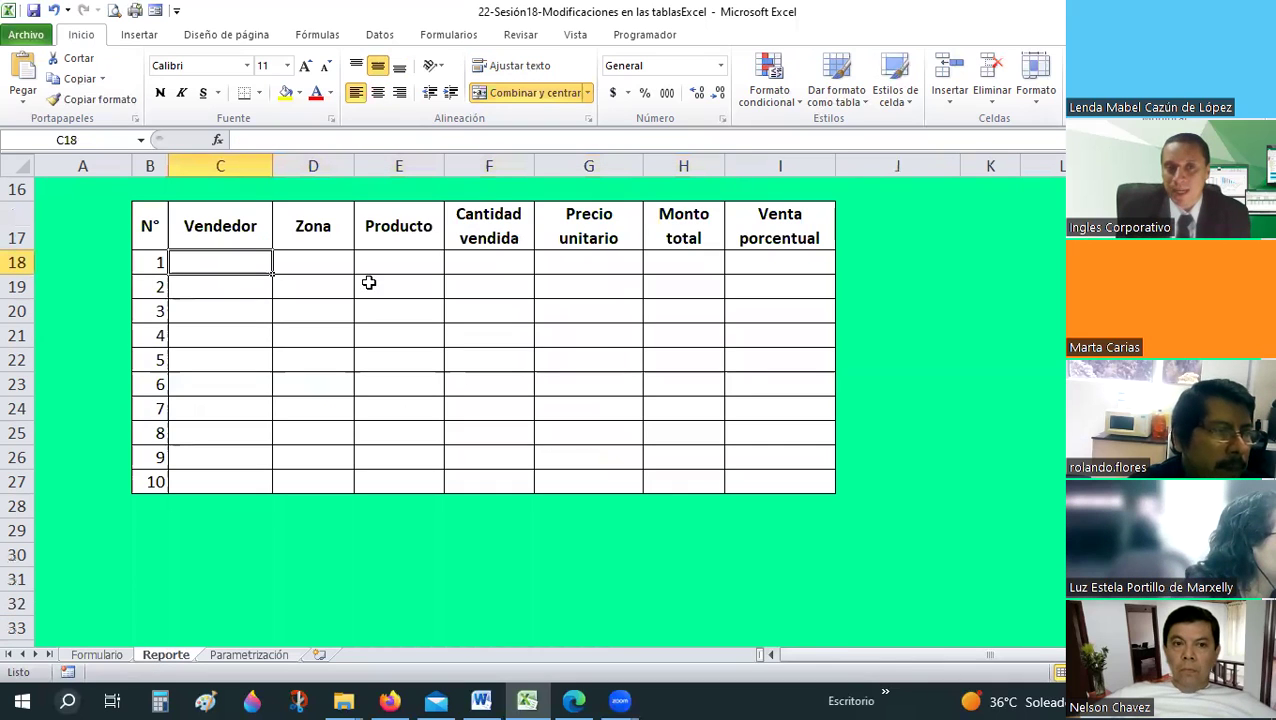
{"action": "left_click_drag", "start_coordinate": [722, 385], "coordinate": [780, 469]}
{"action": "scroll", "coordinate": [772, 469], "scroll_direction": "up", "scroll_amount": 3}
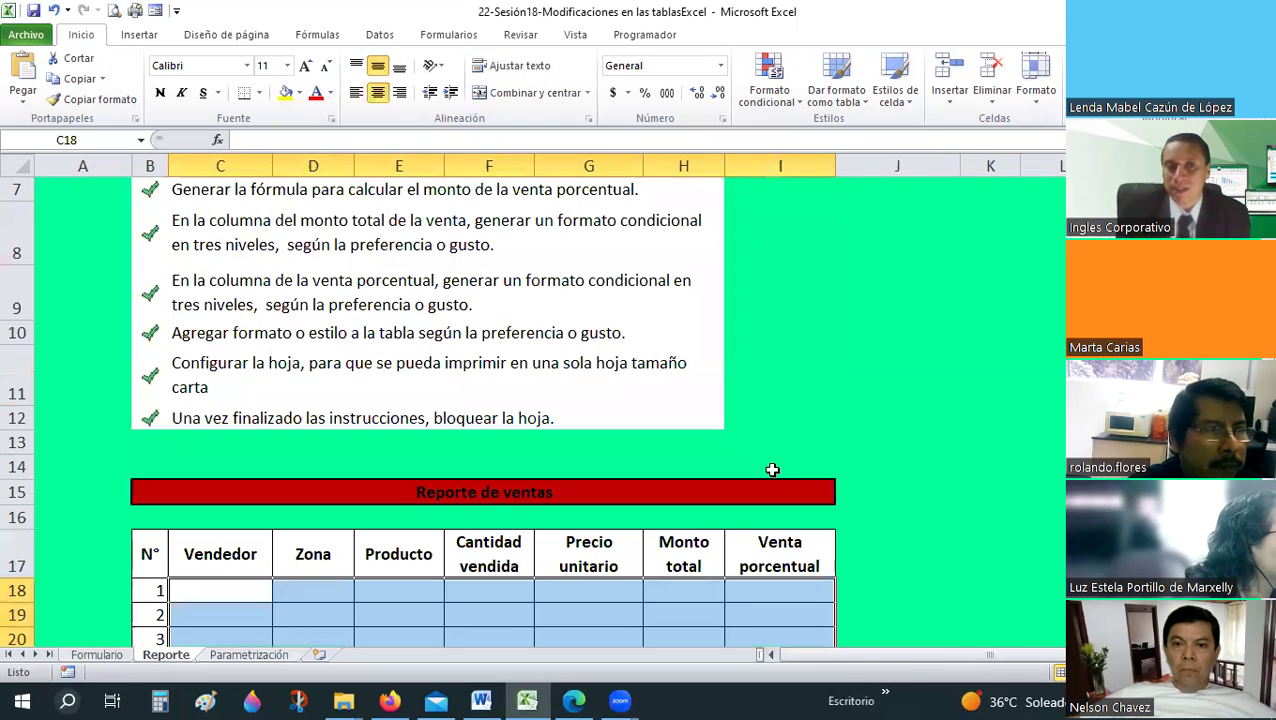
{"action": "scroll", "coordinate": [197, 265], "scroll_direction": "up", "scroll_amount": 2}
{"action": "scroll", "coordinate": [213, 272], "scroll_direction": "down", "scroll_amount": 5}
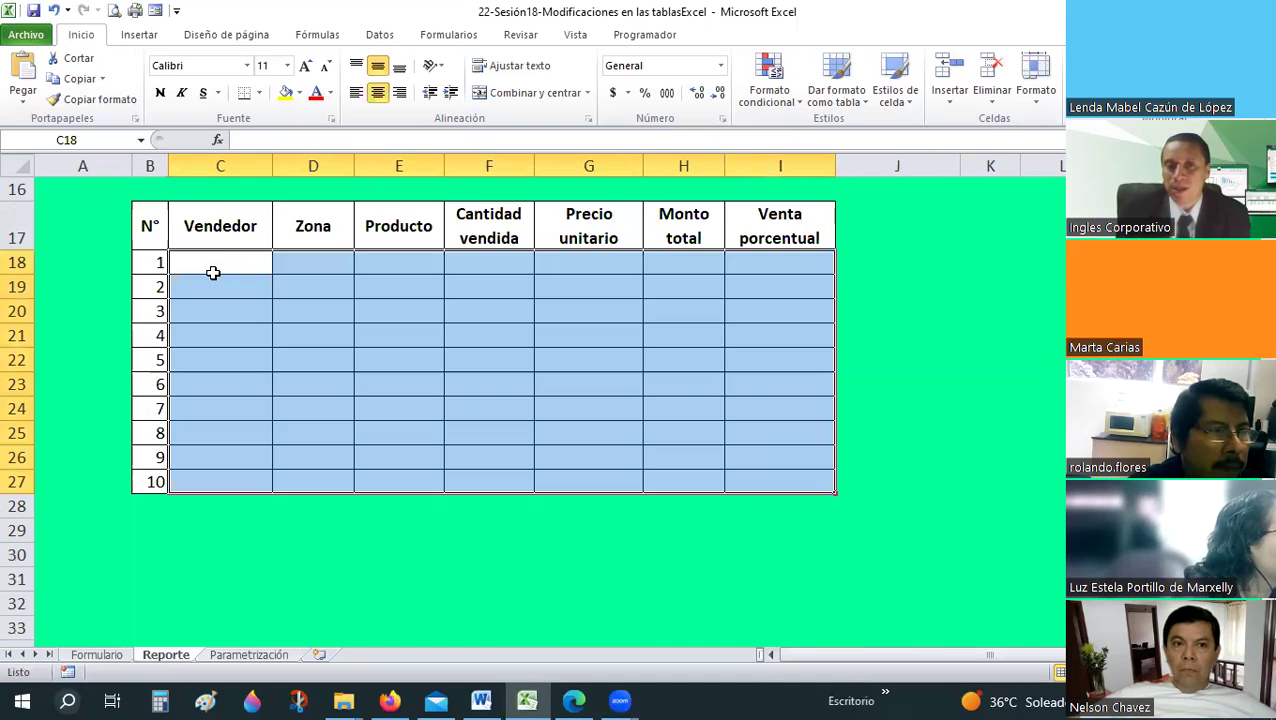
{"action": "scroll", "coordinate": [225, 245], "scroll_direction": "down", "scroll_amount": 1}
{"action": "scroll", "coordinate": [234, 330], "scroll_direction": "up", "scroll_amount": 2}
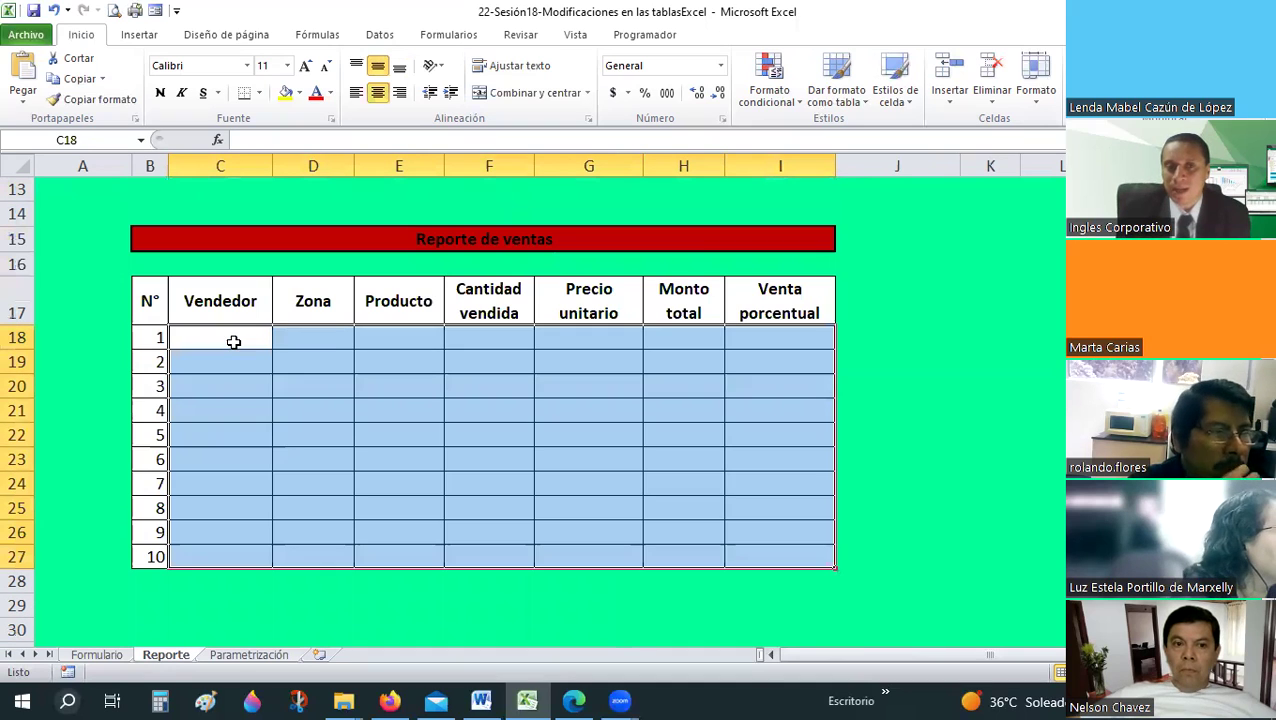
{"action": "left_click", "coordinate": [340, 341]}
{"action": "key", "text": "Left"}
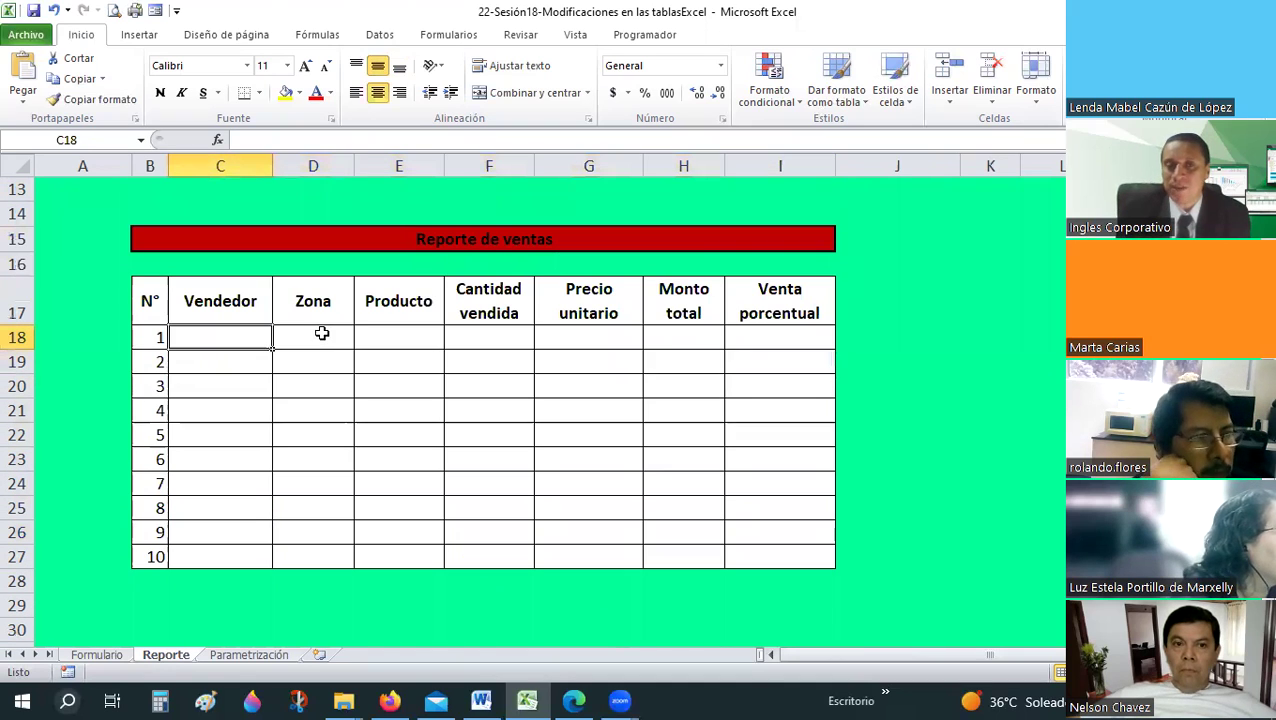
{"action": "left_click", "coordinate": [526, 359]}
{"action": "key", "text": "Down"}
{"action": "key", "text": "Right"}
{"action": "key", "text": "Right"}
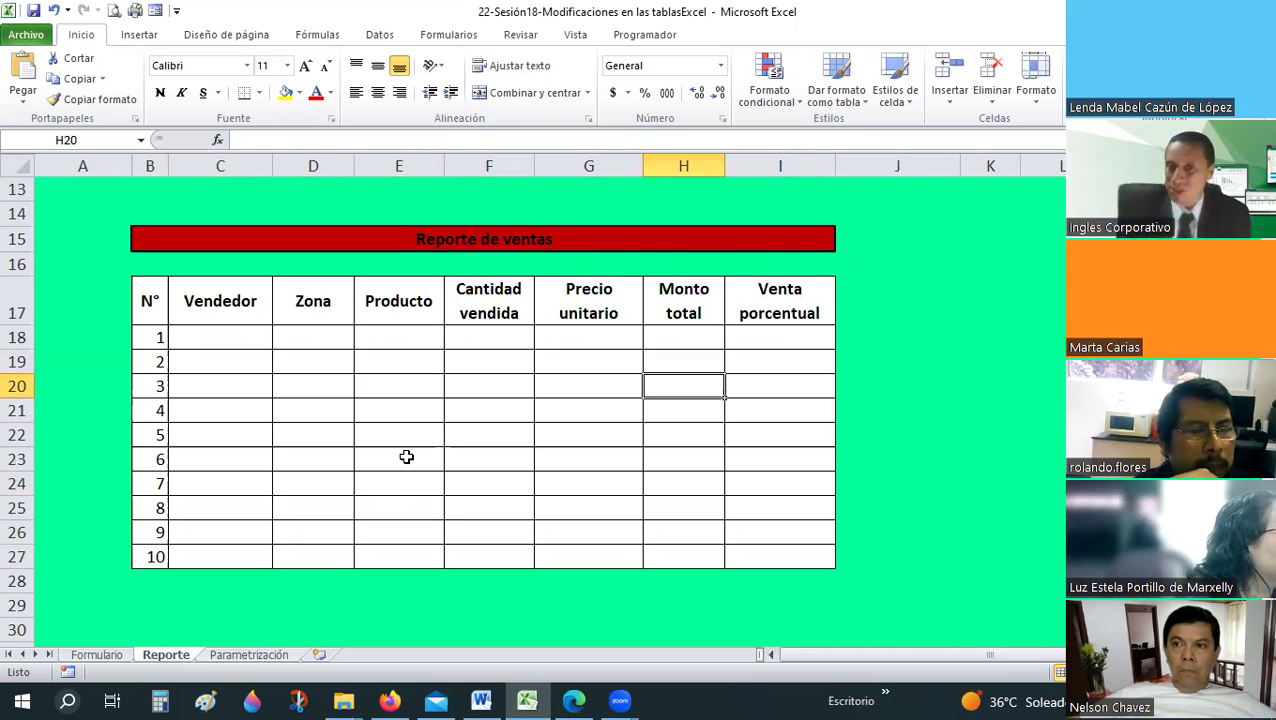
{"action": "left_click", "coordinate": [277, 409]}
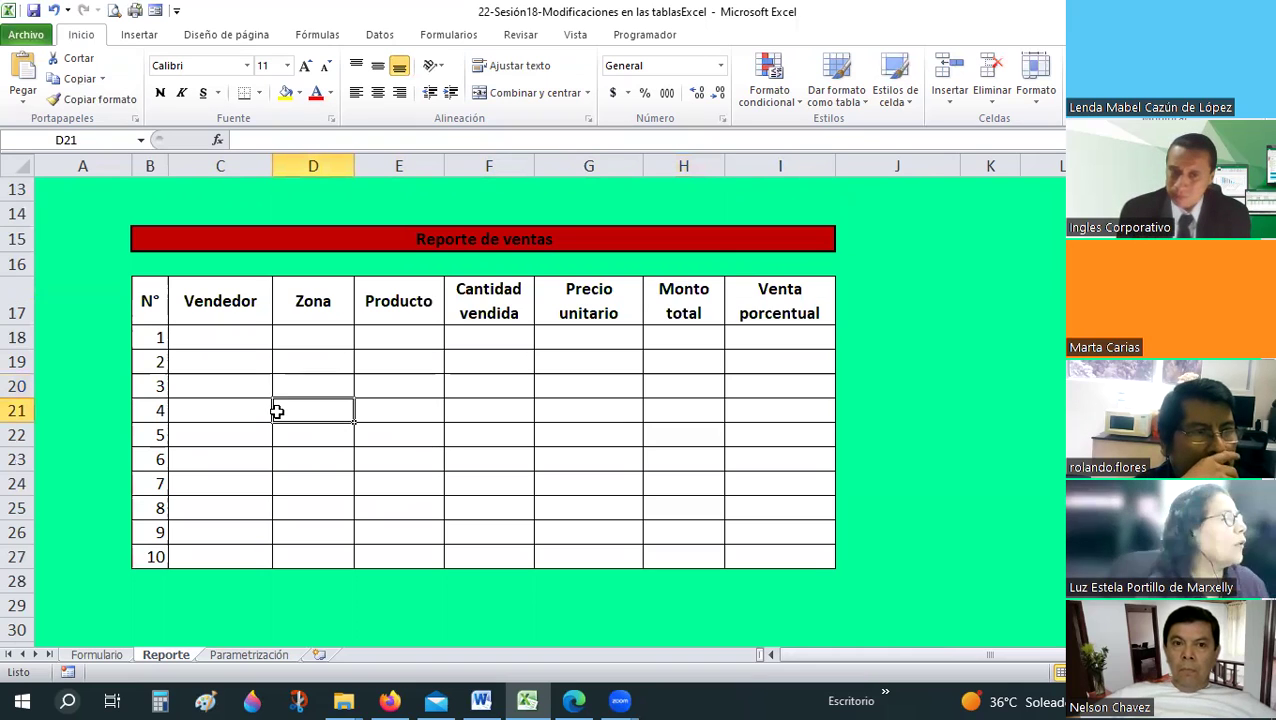
{"action": "scroll", "coordinate": [283, 400], "scroll_direction": "down", "scroll_amount": 1}
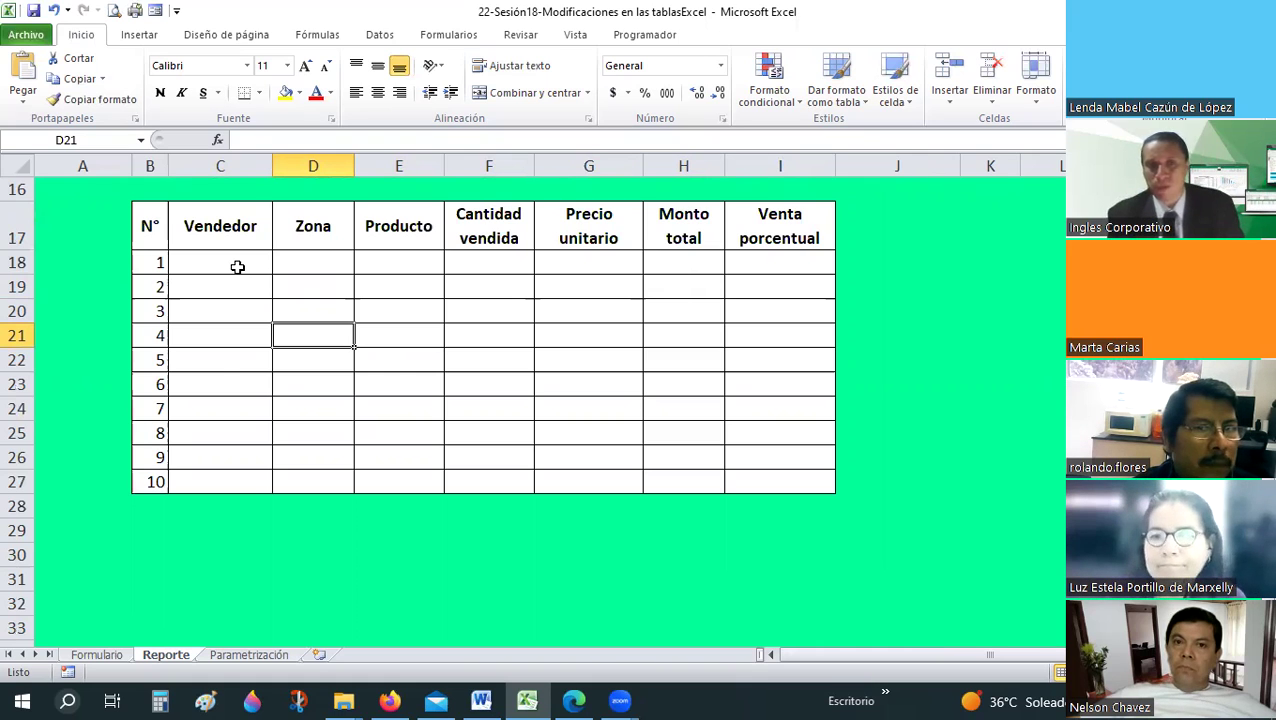
{"action": "left_click", "coordinate": [90, 654]}
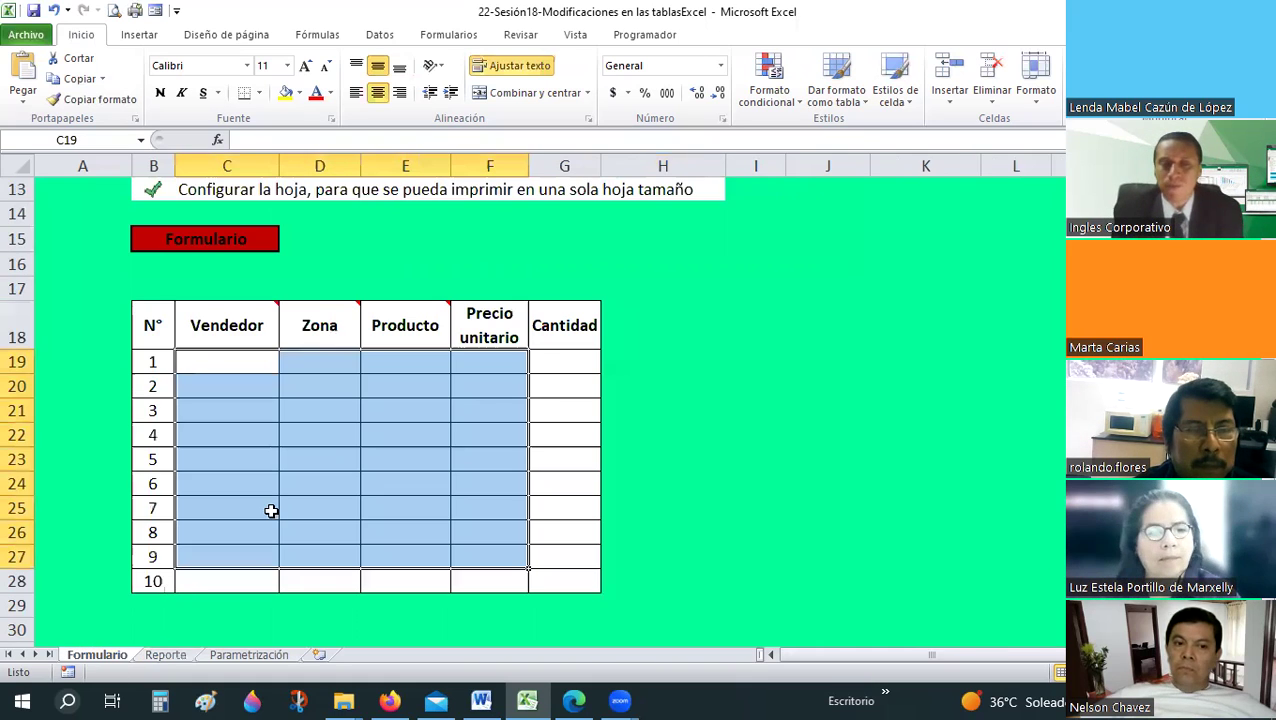
{"action": "left_click", "coordinate": [277, 481]}
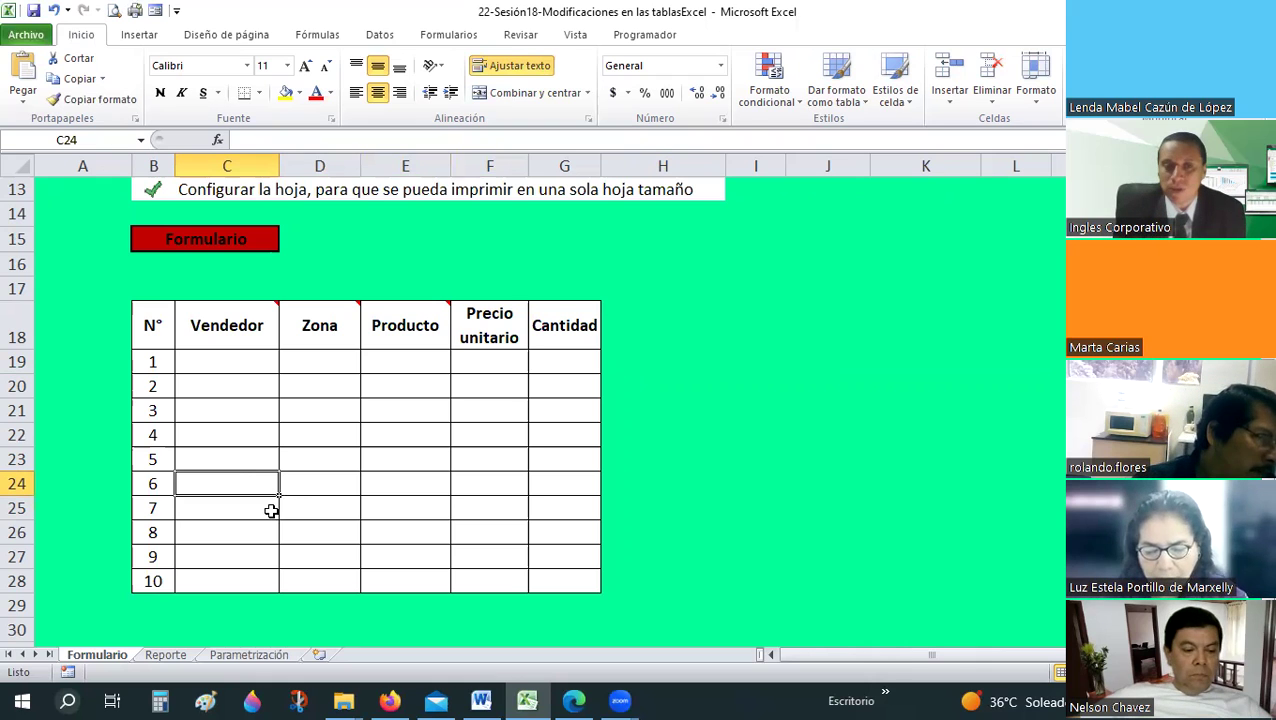
- On the Parametrización sheet, inspect the CONCATENAR formula in cell E14
{"action": "left_click", "coordinate": [252, 655]}
{"action": "scroll", "coordinate": [362, 420], "scroll_direction": "down", "scroll_amount": 4}
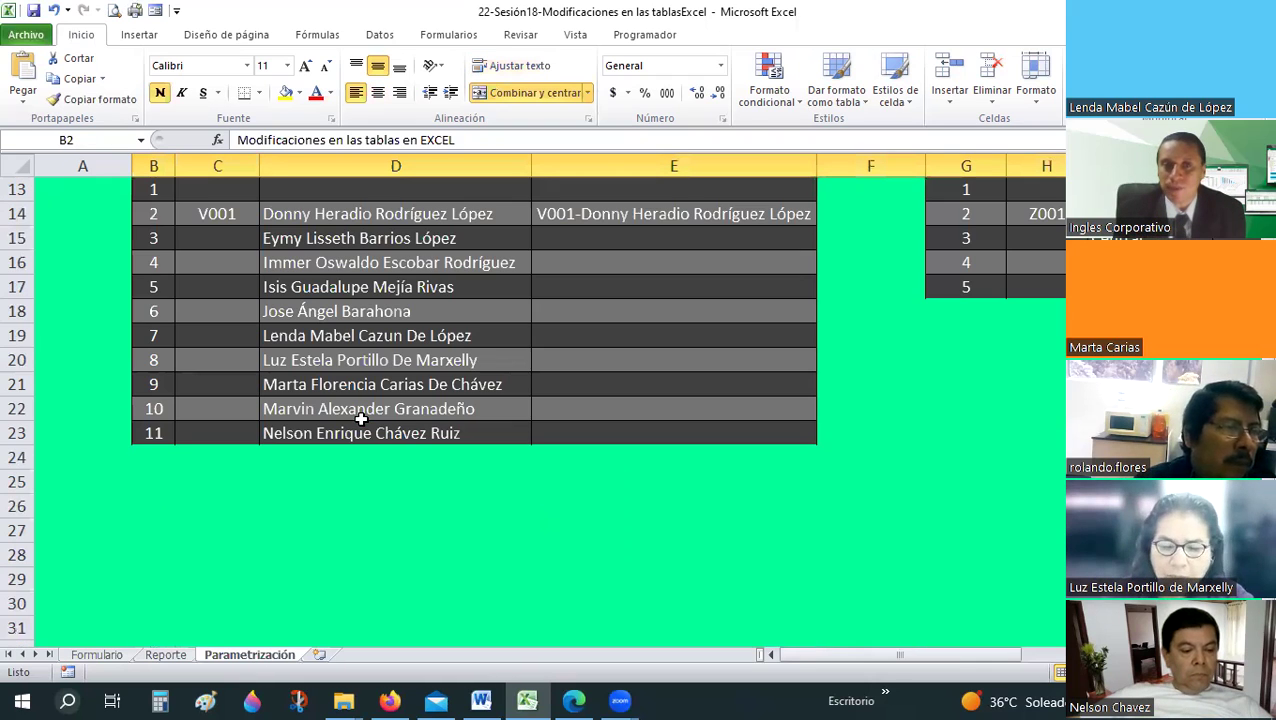
{"action": "scroll", "coordinate": [571, 315], "scroll_direction": "up", "scroll_amount": 1}
{"action": "left_click", "coordinate": [673, 311]}
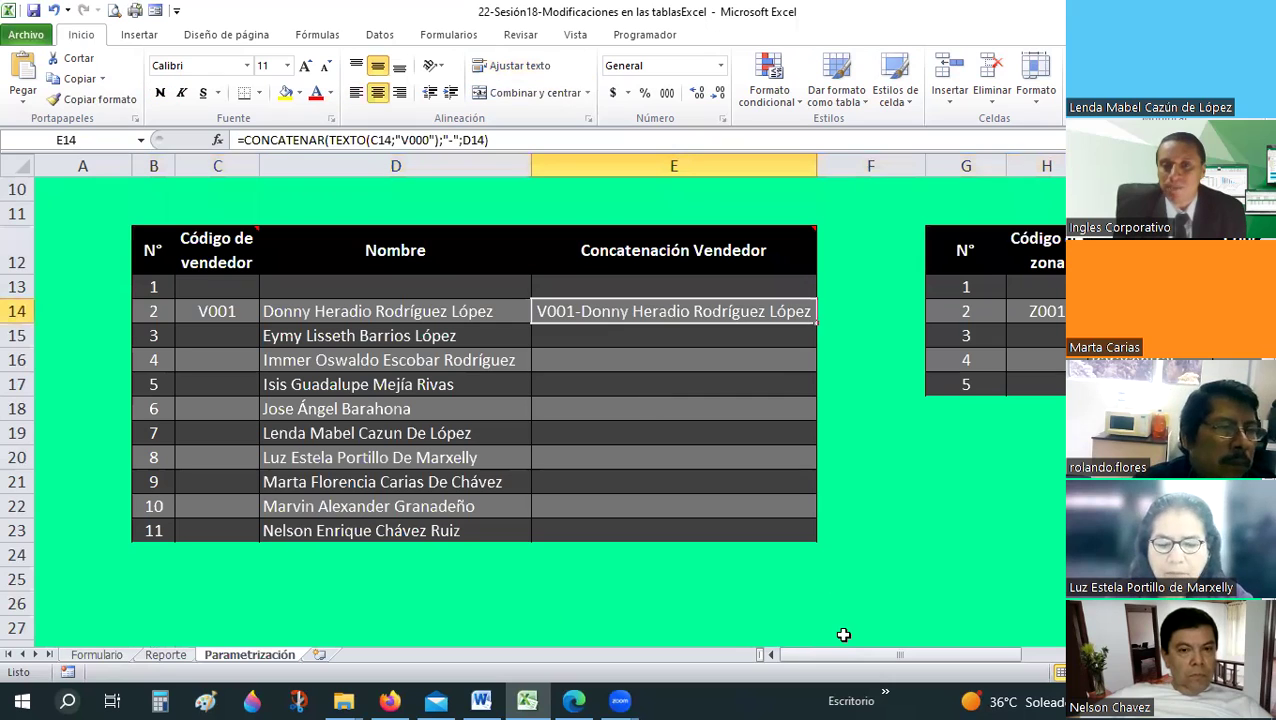
{"action": "left_click_drag", "start_coordinate": [952, 656], "coordinate": [1059, 644]}
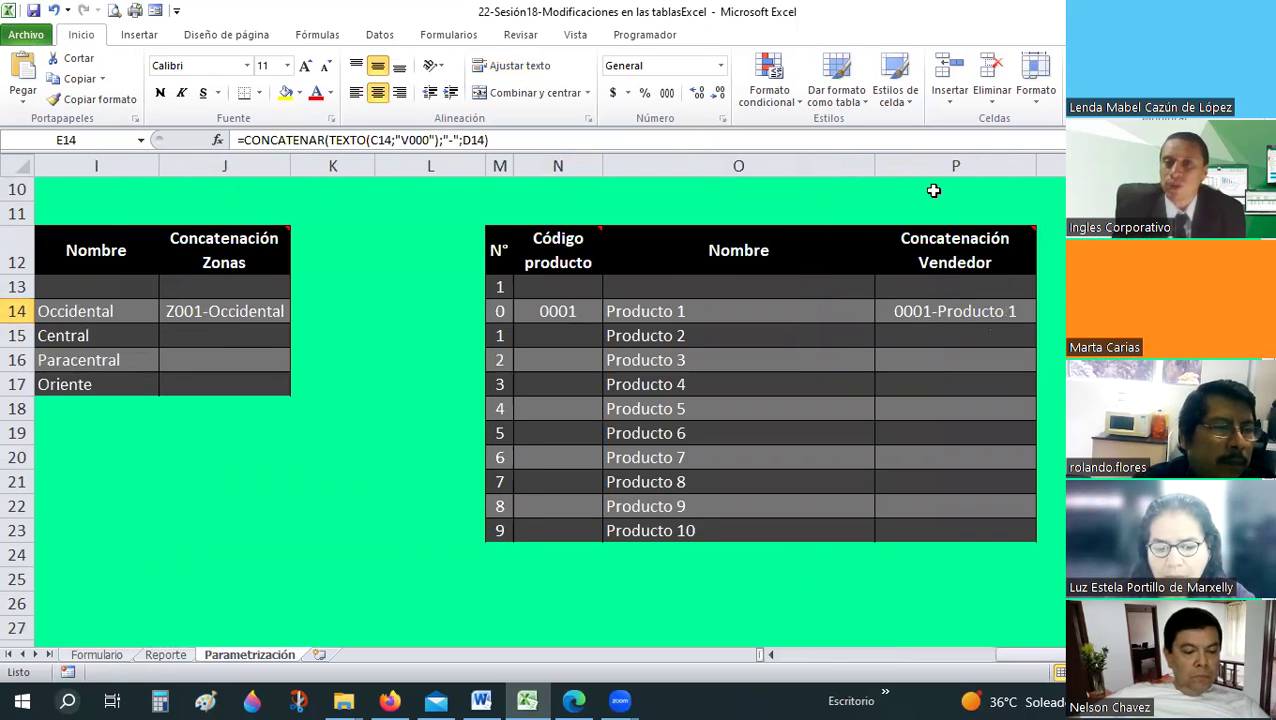
- Autofit column O to the product names, then recheck the vendor names and E14 formula
{"action": "double_click", "coordinate": [873, 161]}
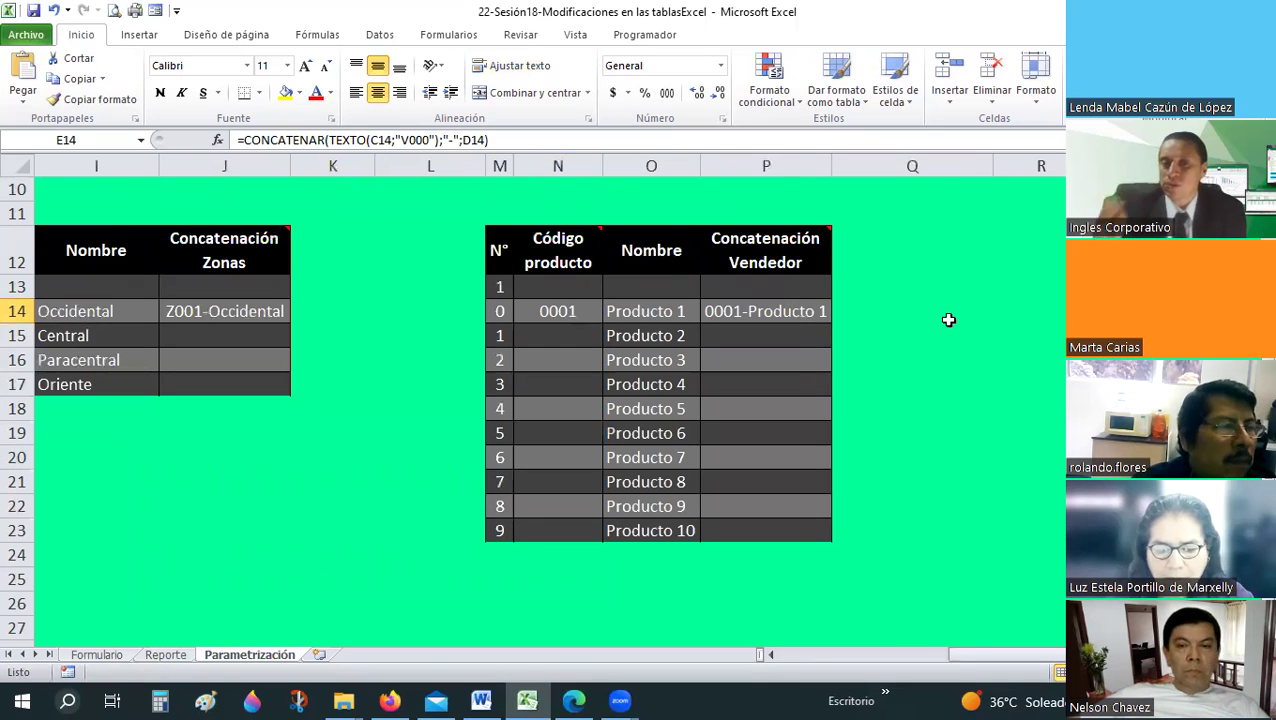
{"action": "left_click", "coordinate": [806, 651]}
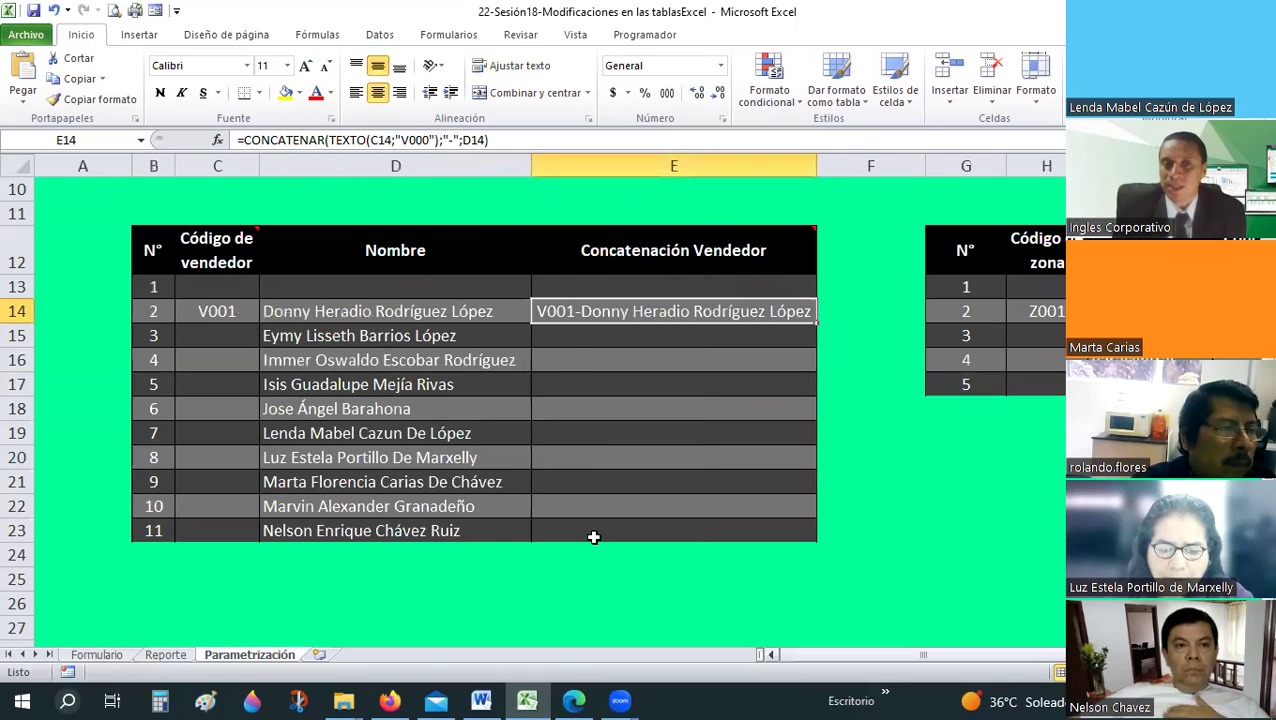
{"action": "left_click_drag", "start_coordinate": [380, 311], "coordinate": [368, 533]}
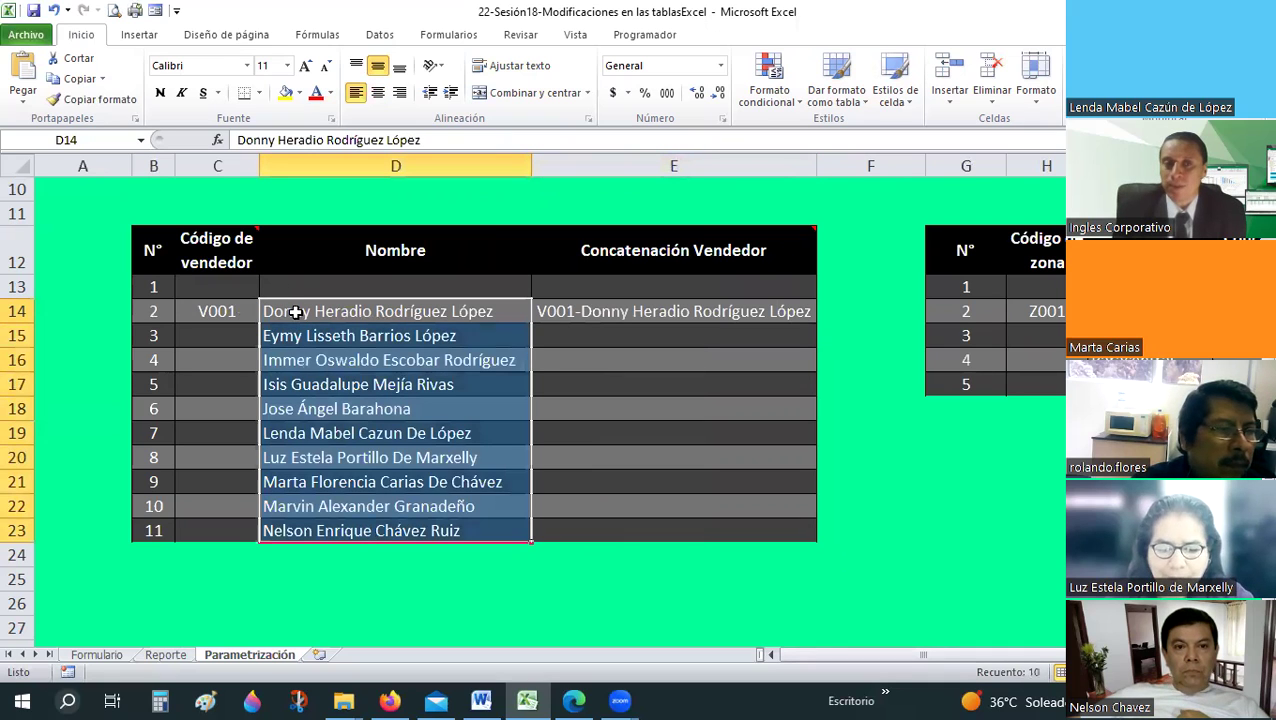
{"action": "key", "text": "shift+BackSpace"}
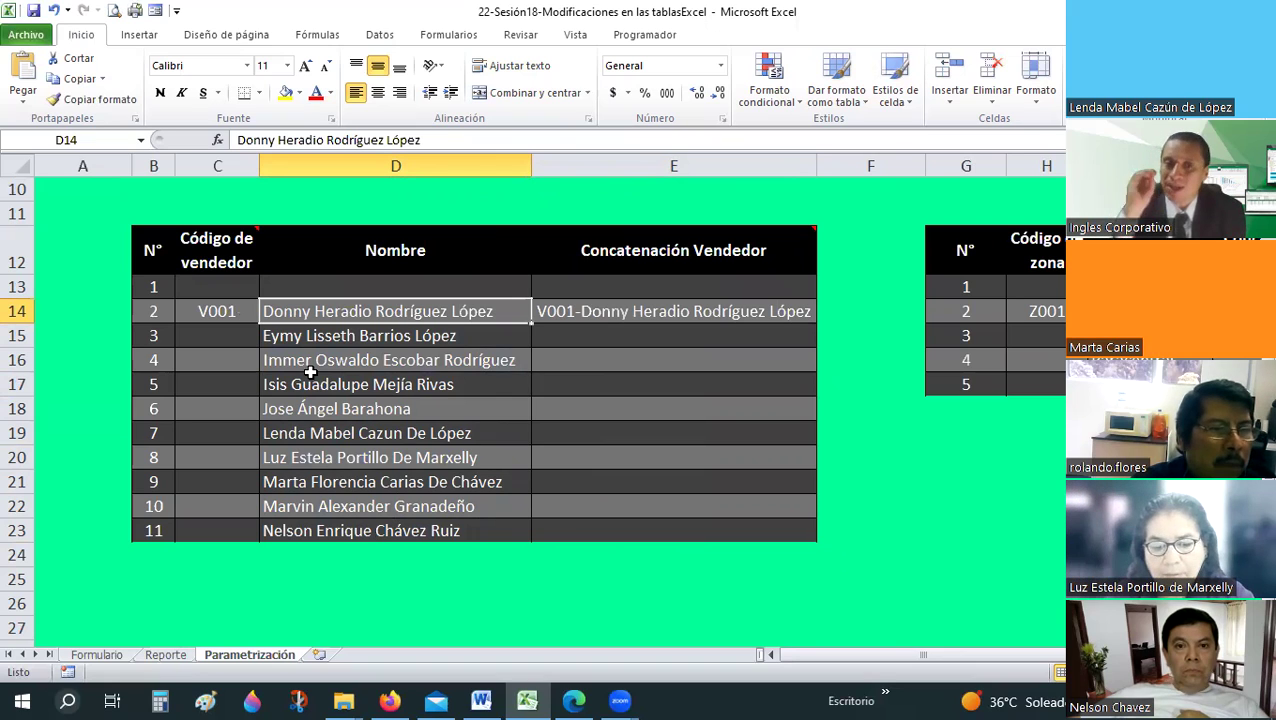
{"action": "left_click", "coordinate": [655, 312]}
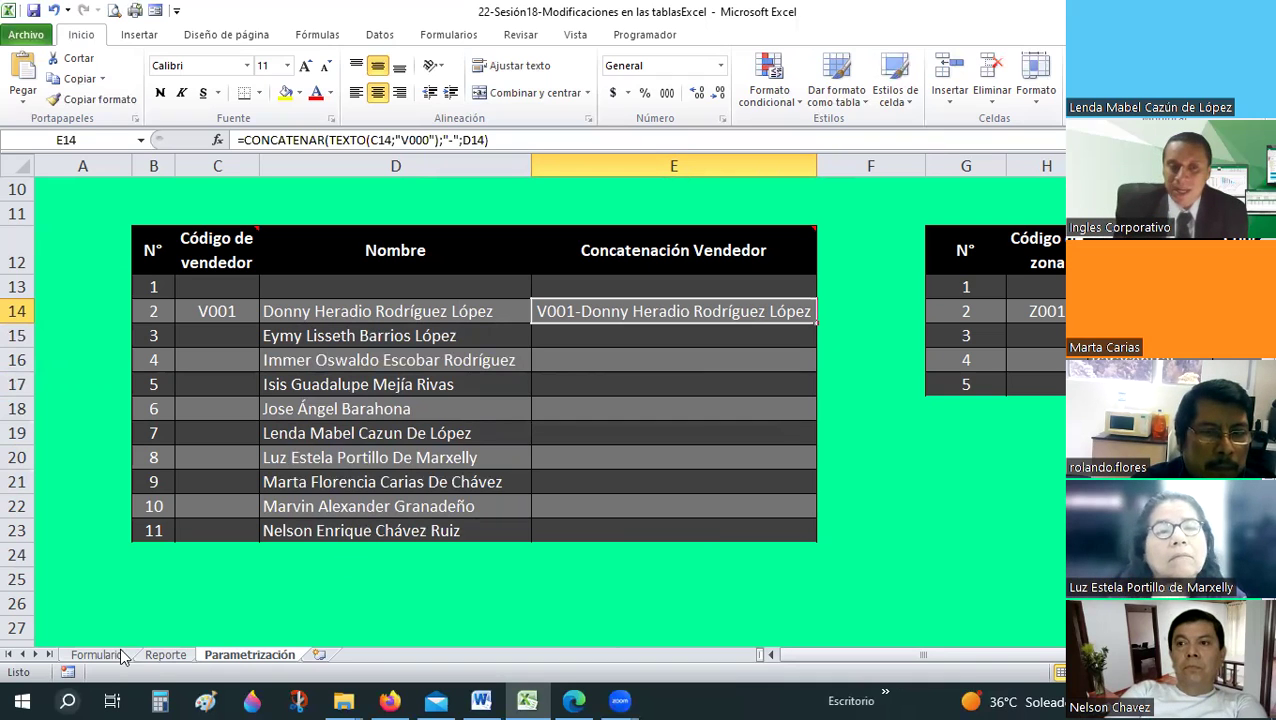
- Move between the sheets to Reporte and select its first instruction, about creating tables
{"action": "left_click", "coordinate": [160, 656]}
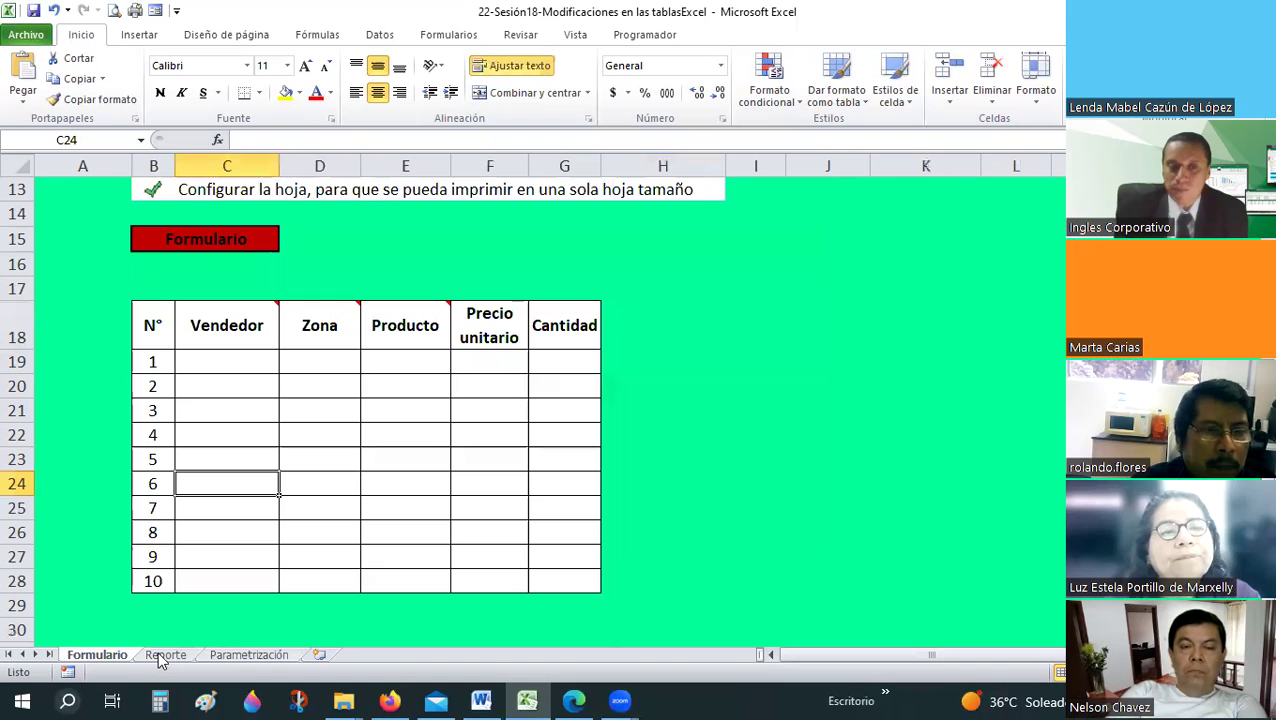
{"action": "left_click", "coordinate": [246, 657]}
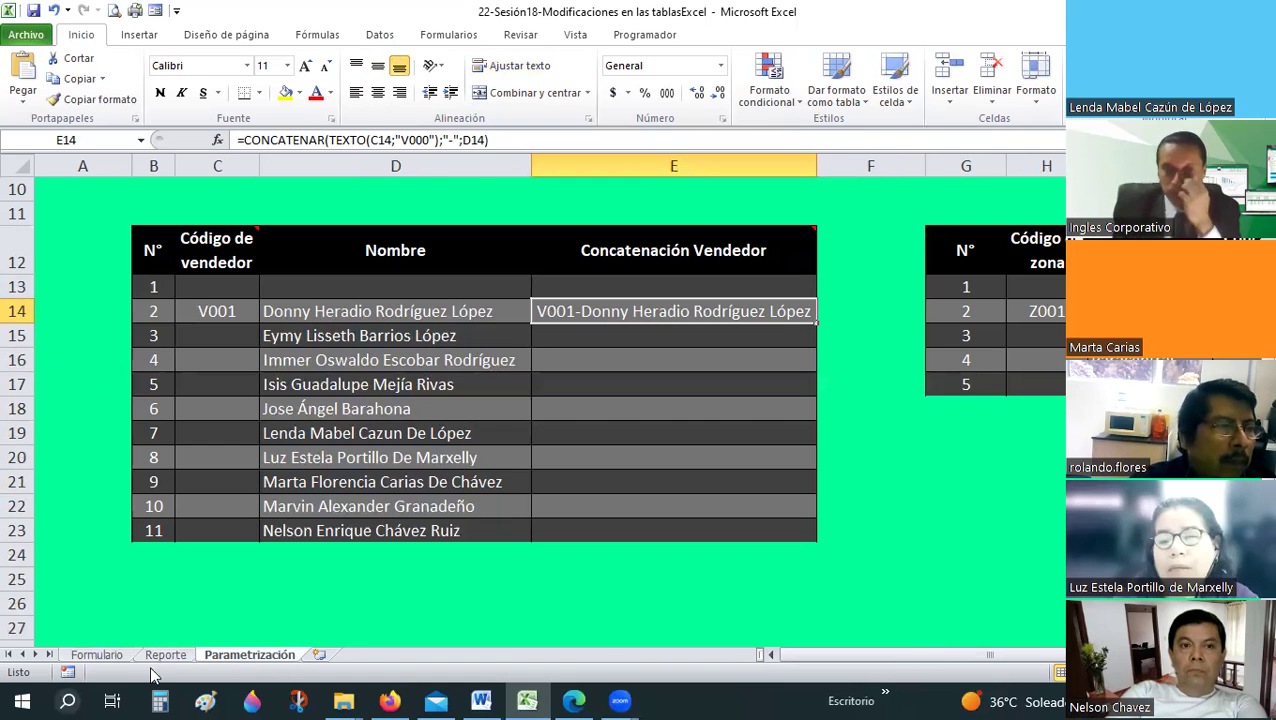
{"action": "left_click", "coordinate": [97, 656]}
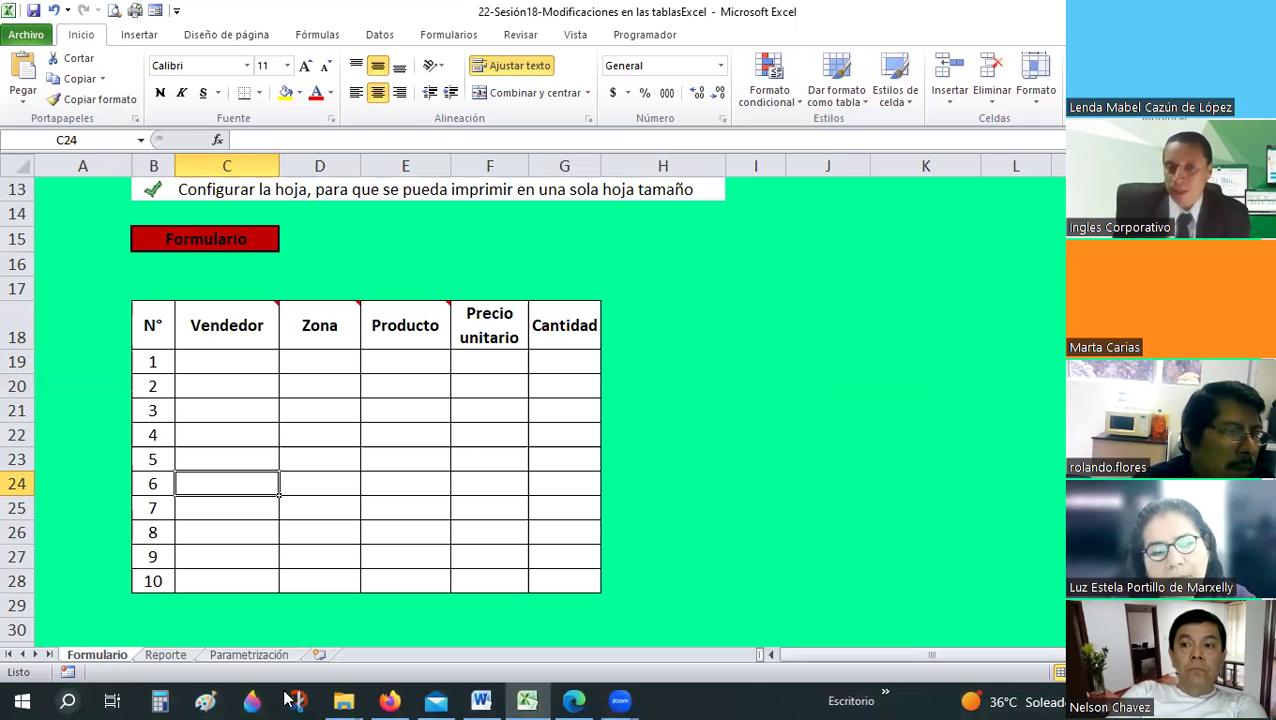
{"action": "left_click", "coordinate": [166, 656]}
{"action": "scroll", "coordinate": [215, 534], "scroll_direction": "up", "scroll_amount": 3}
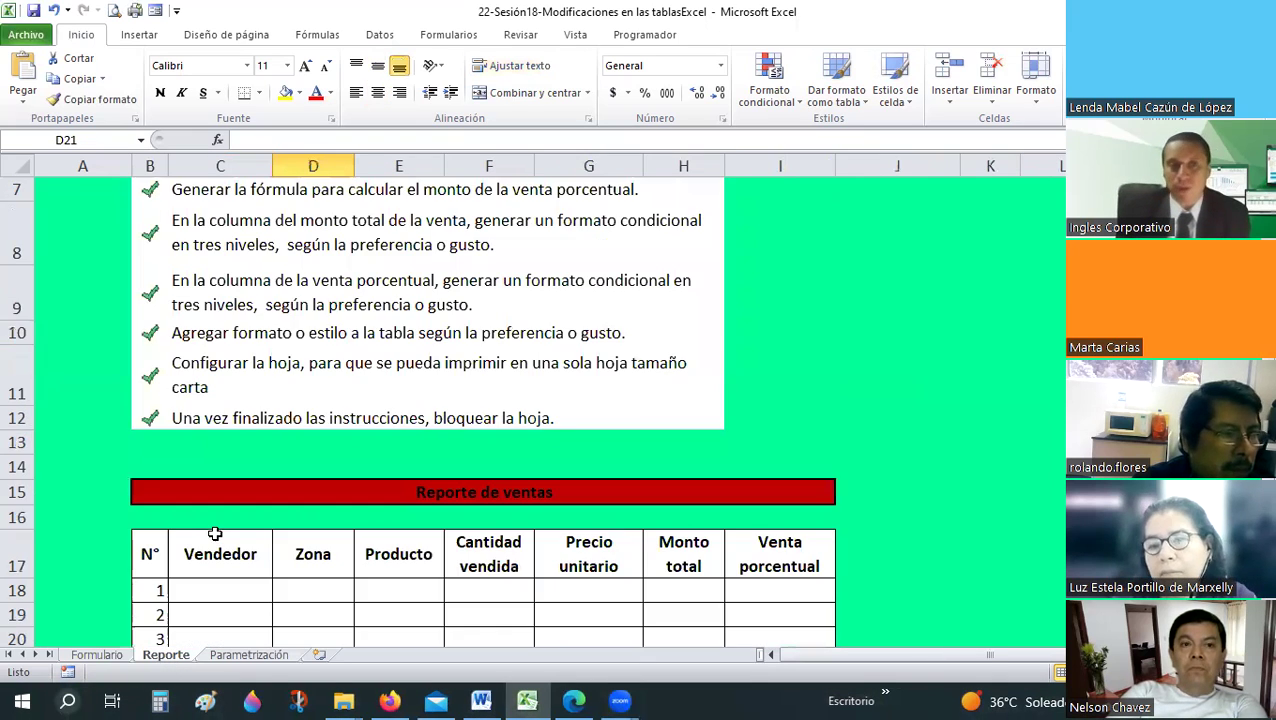
{"action": "scroll", "coordinate": [240, 380], "scroll_direction": "up", "scroll_amount": 2}
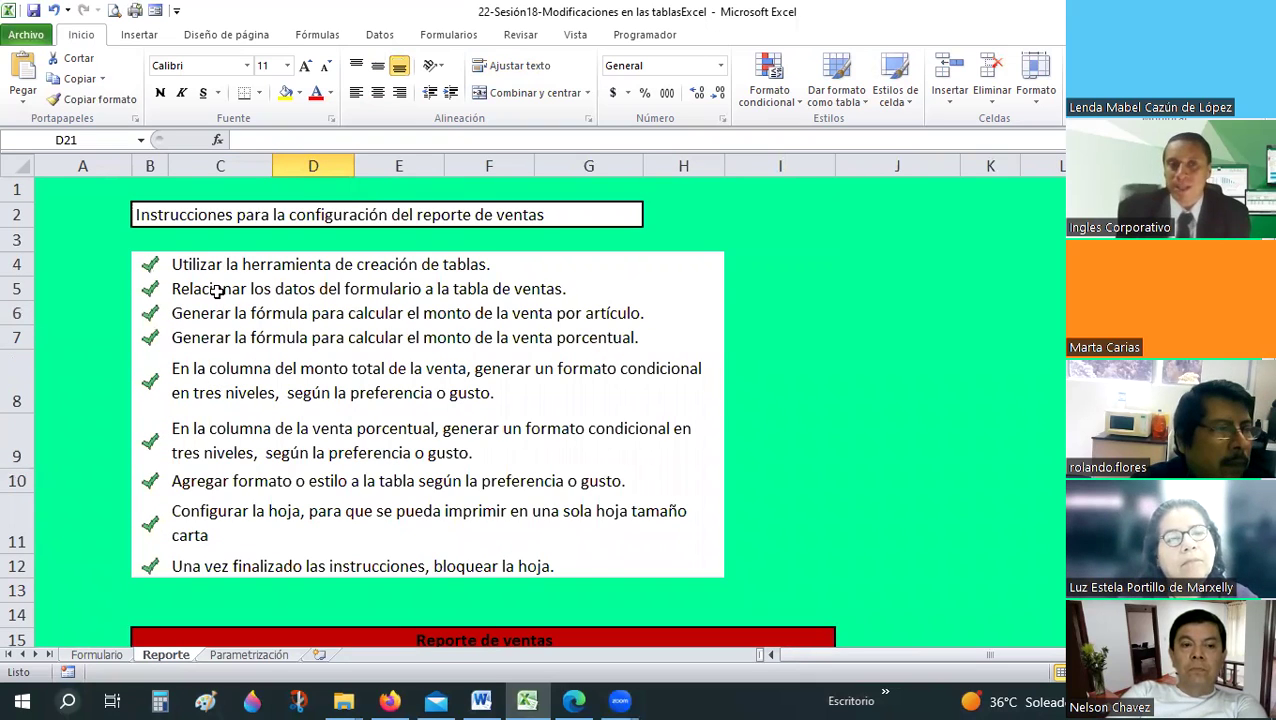
{"action": "left_click", "coordinate": [203, 263]}
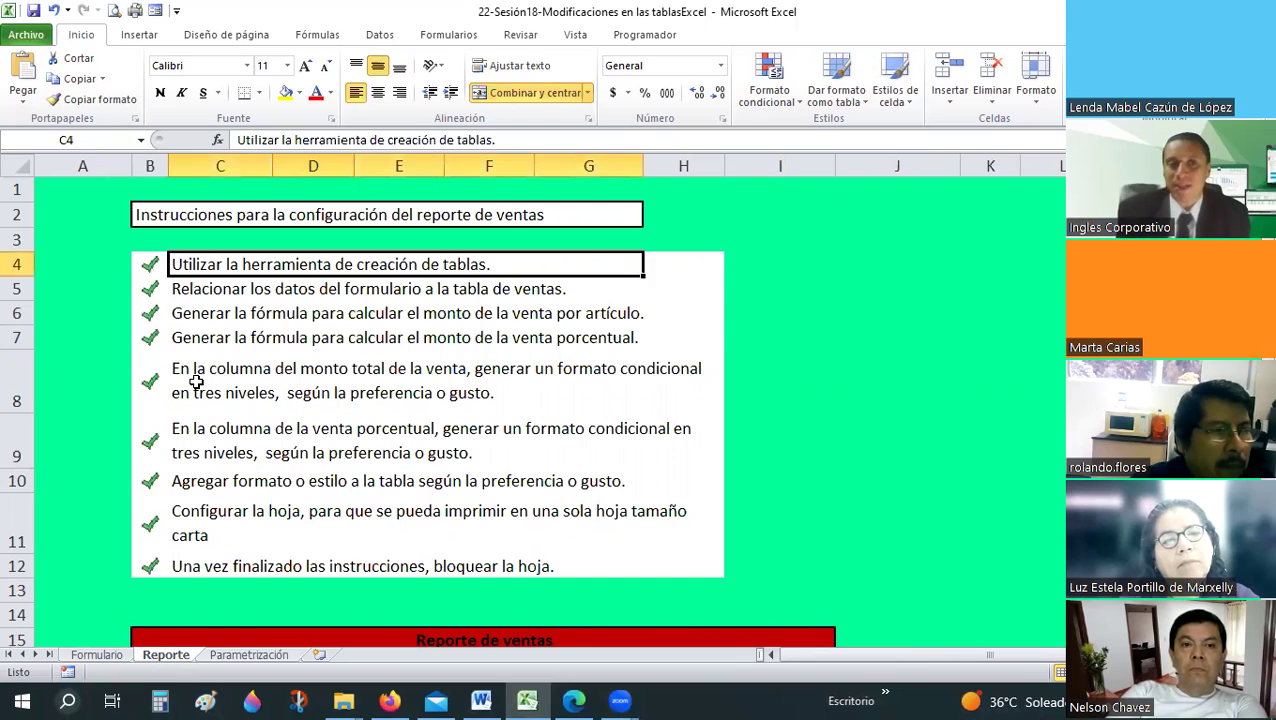
- Select the Reporte de ventas table block, then review the instruction about linking form data
{"action": "scroll", "coordinate": [759, 524], "scroll_direction": "down", "scroll_amount": 3}
{"action": "mouse_move", "coordinate": [150, 410]}
{"action": "left_mouse_down"}
{"action": "mouse_move", "coordinate": [775, 601]}
{"action": "mouse_move", "coordinate": [780, 585]}
{"action": "left_mouse_up"}
{"action": "left_click", "coordinate": [139, 34]}
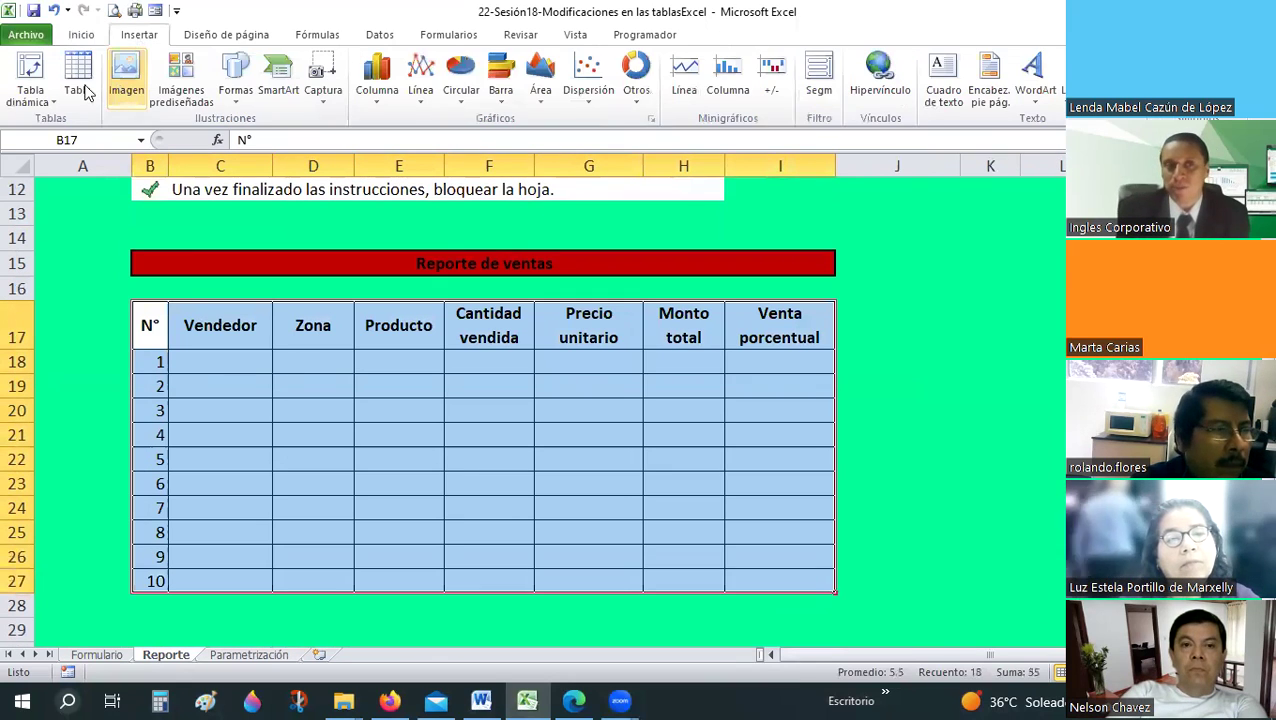
{"action": "left_click", "coordinate": [455, 452]}
{"action": "scroll", "coordinate": [455, 452], "scroll_direction": "up", "scroll_amount": 3}
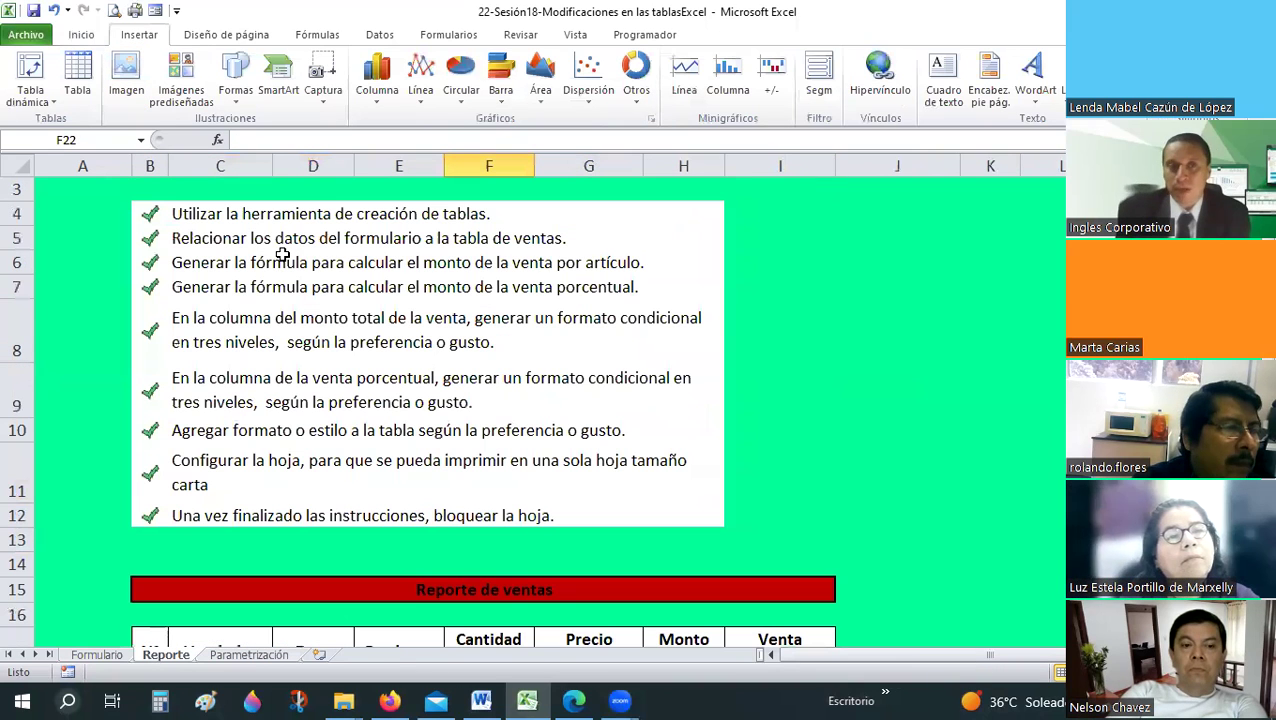
{"action": "left_click", "coordinate": [258, 238]}
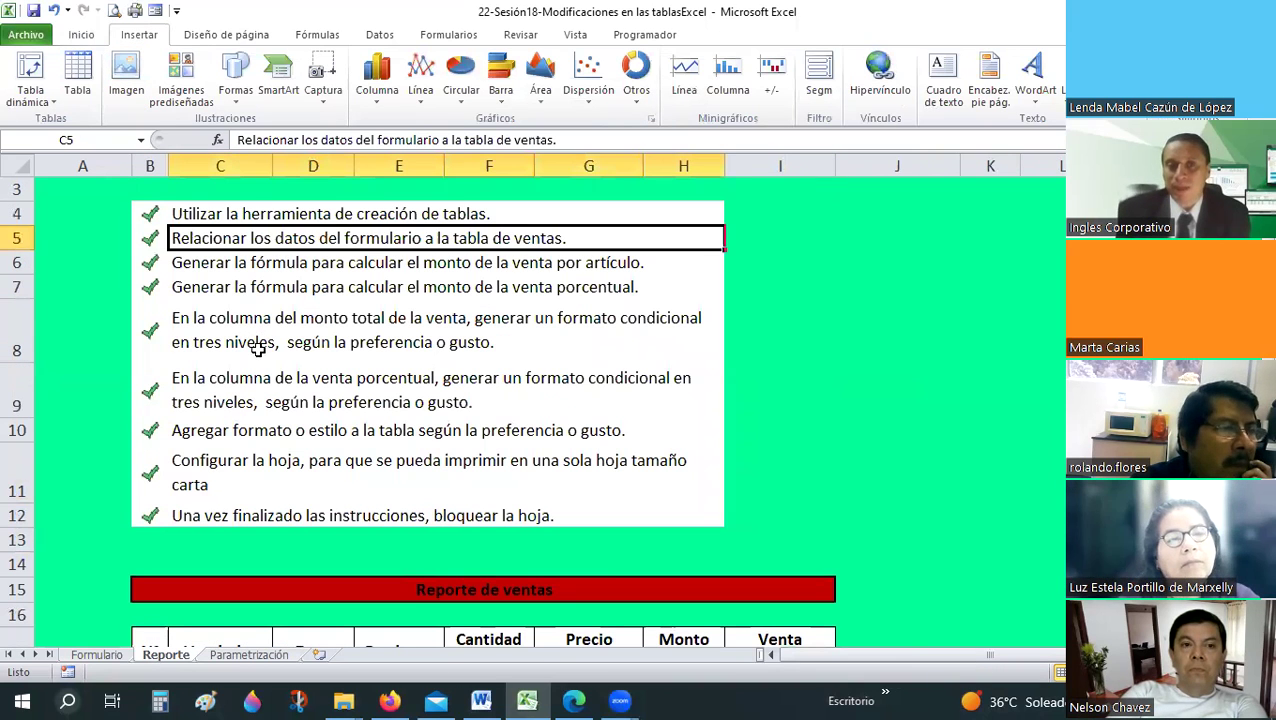
{"action": "scroll", "coordinate": [258, 348], "scroll_direction": "down", "scroll_amount": 2}
- Compare Formulario cell C19 with the first Vendedor cell of the sales table
{"action": "key", "text": "ctrl+Page_Up"}
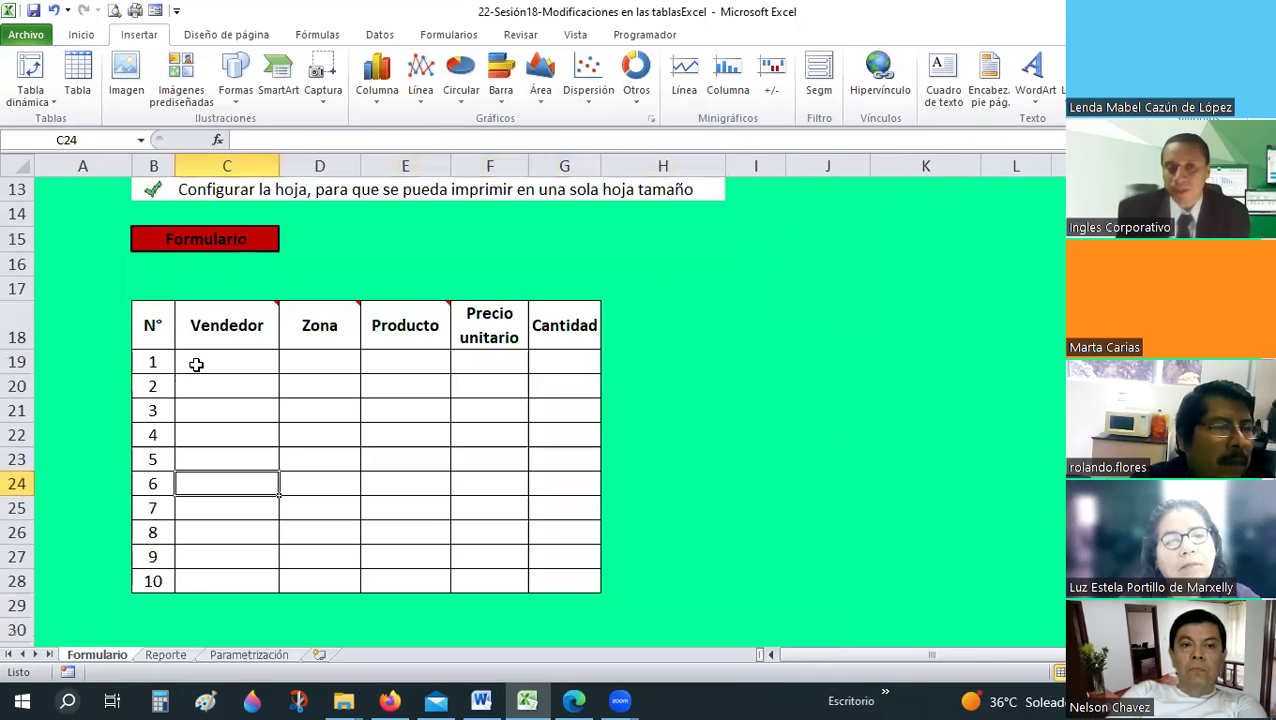
{"action": "left_click", "coordinate": [196, 364]}
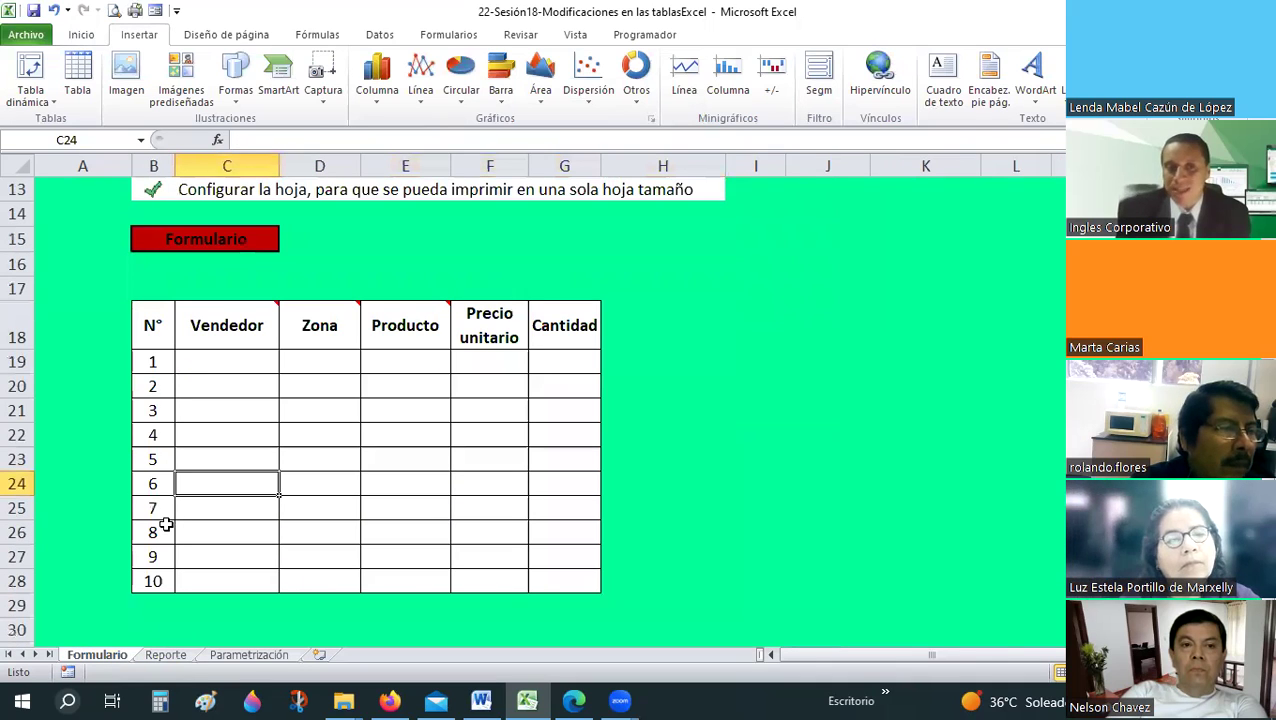
{"action": "left_click", "coordinate": [166, 655]}
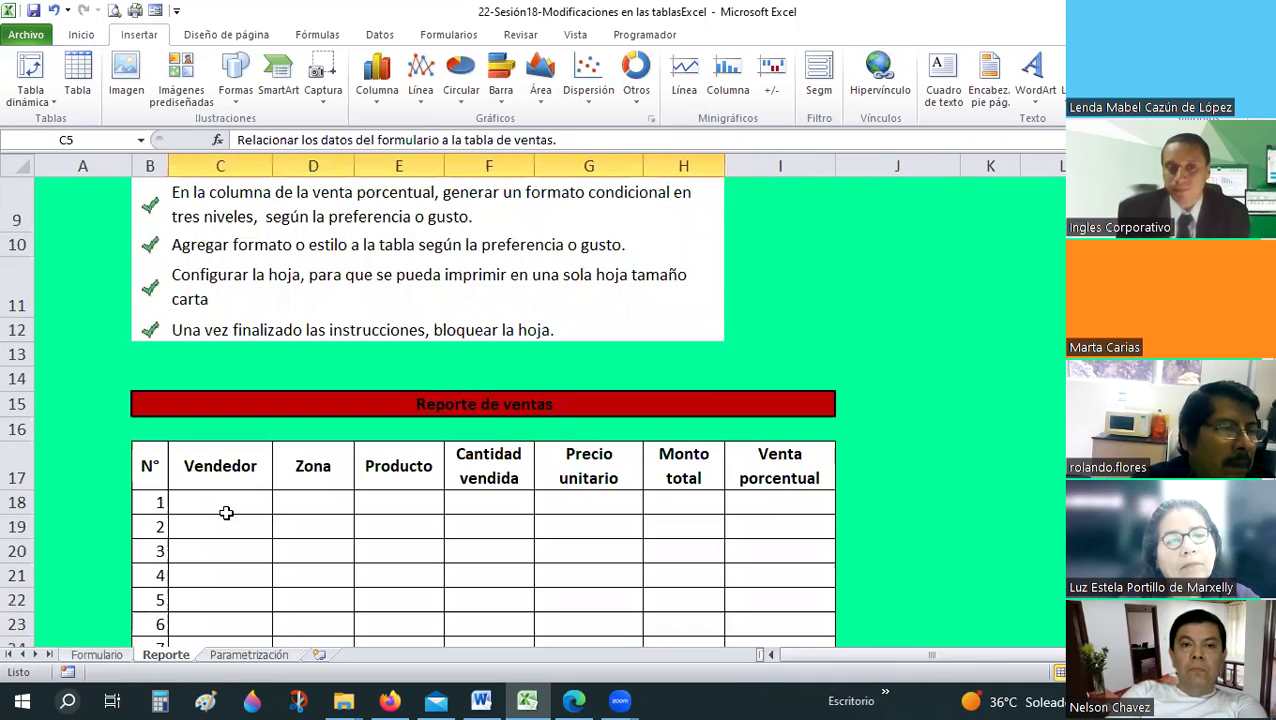
{"action": "left_click", "coordinate": [224, 498]}
- On Formulario, show the Zona and Vendedor header comments, ending on cell C19
{"action": "scroll", "coordinate": [101, 672], "scroll_direction": "down", "scroll_amount": 2}
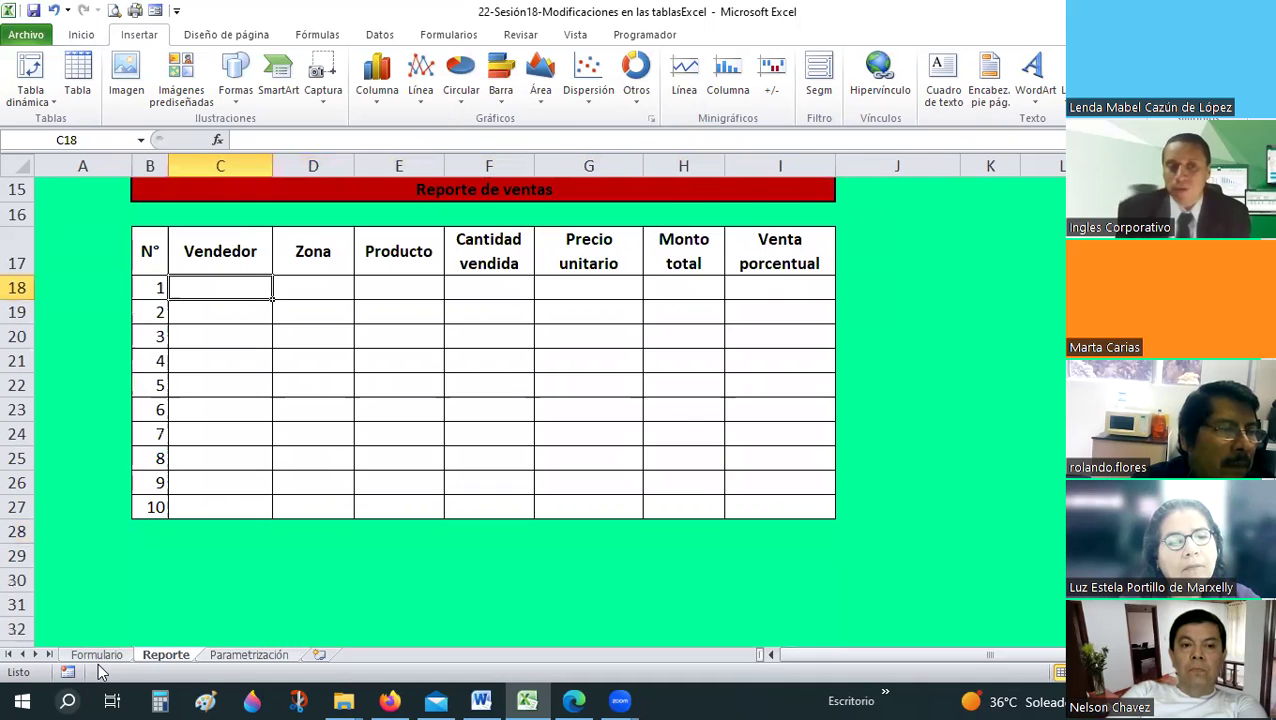
{"action": "key", "text": "ctrl+Page_Up"}
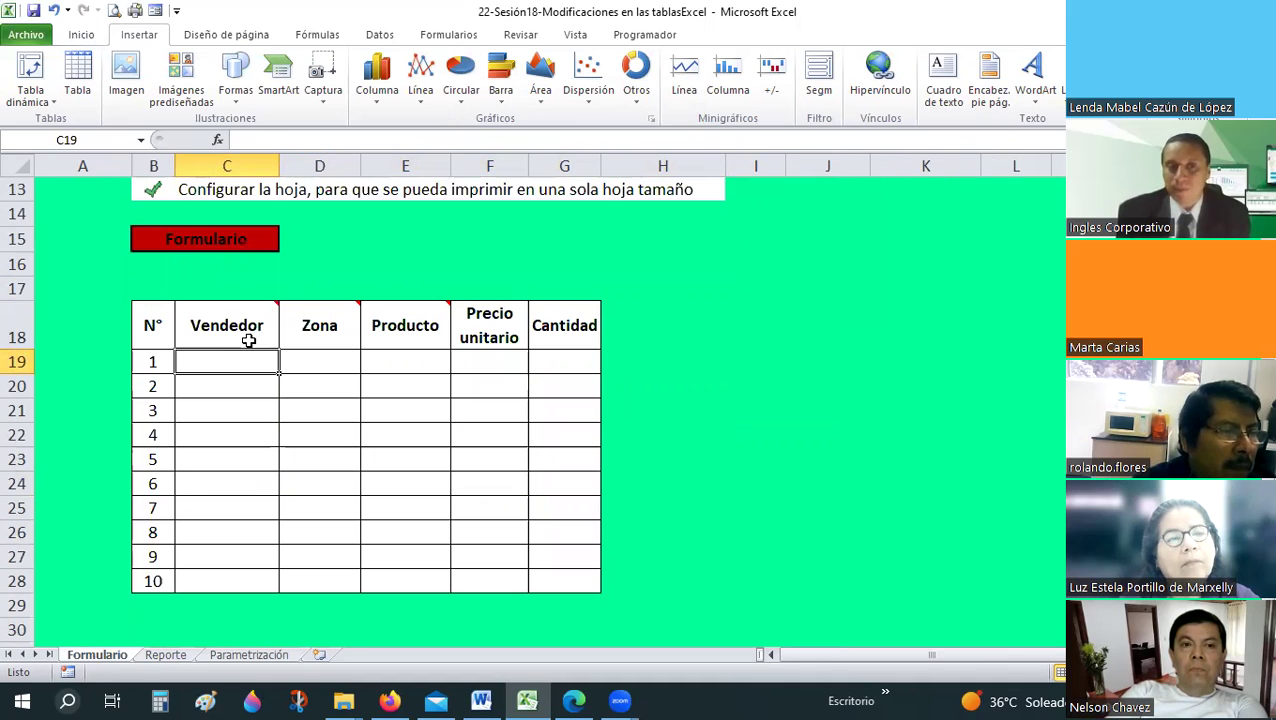
{"action": "left_click", "coordinate": [320, 328]}
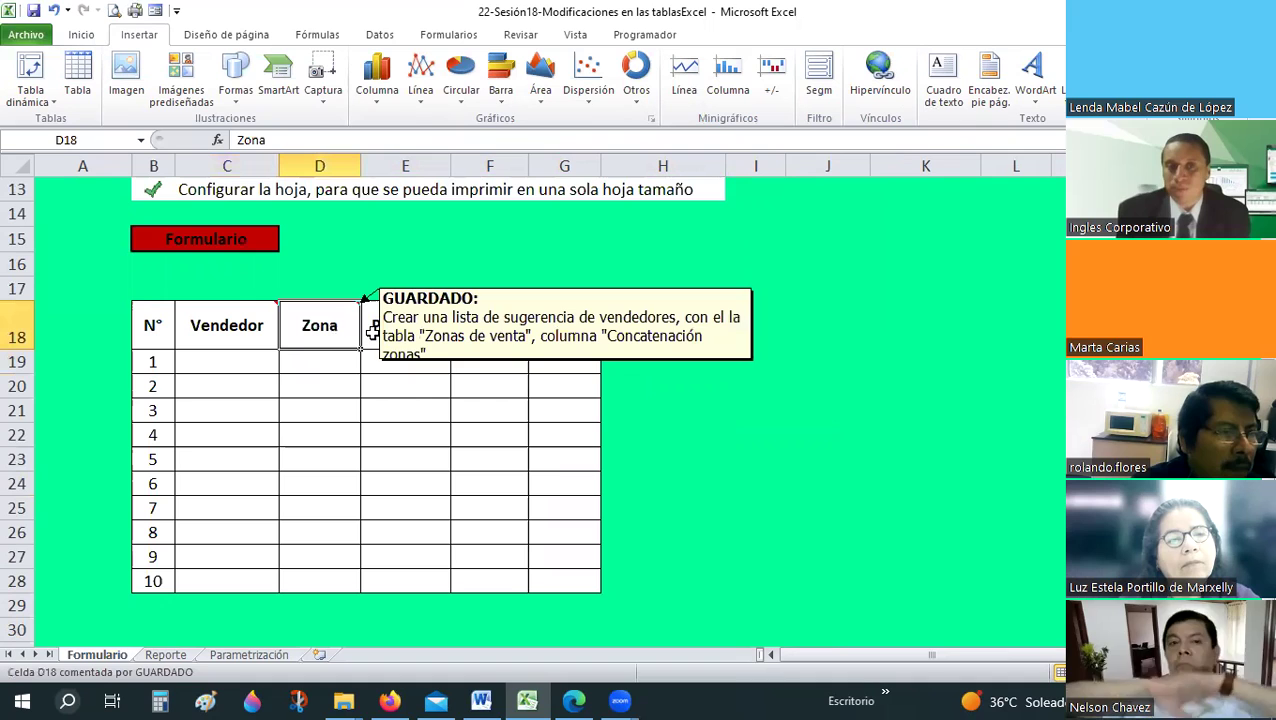
{"action": "key", "text": "Tab"}
{"action": "key", "text": "Return"}
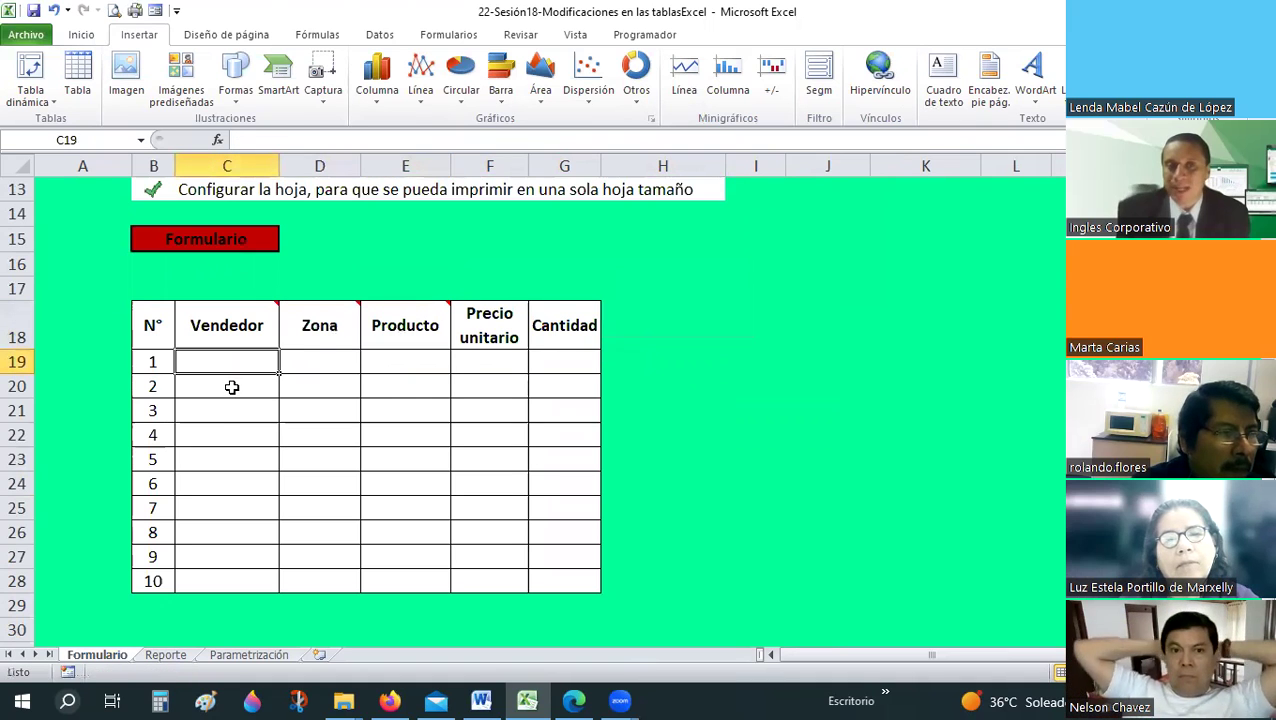
{"action": "left_click", "coordinate": [230, 404]}
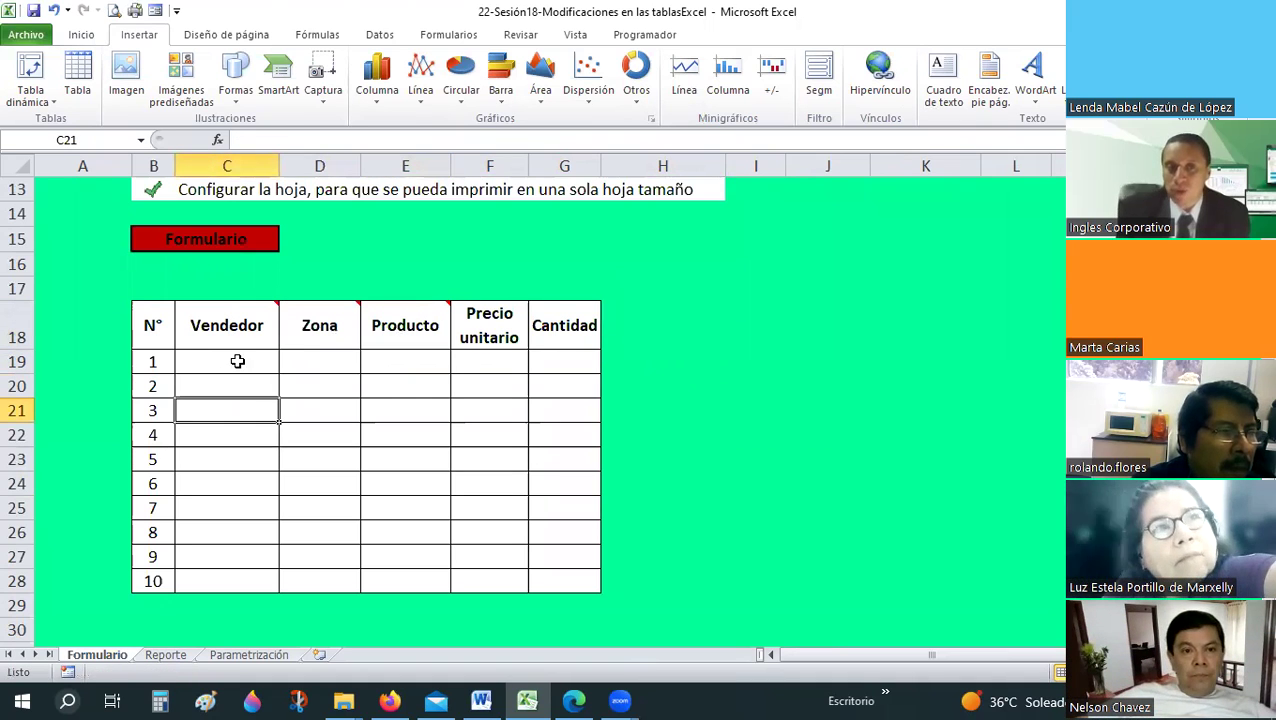
{"action": "key", "text": "Up"}
{"action": "key", "text": "Up"}
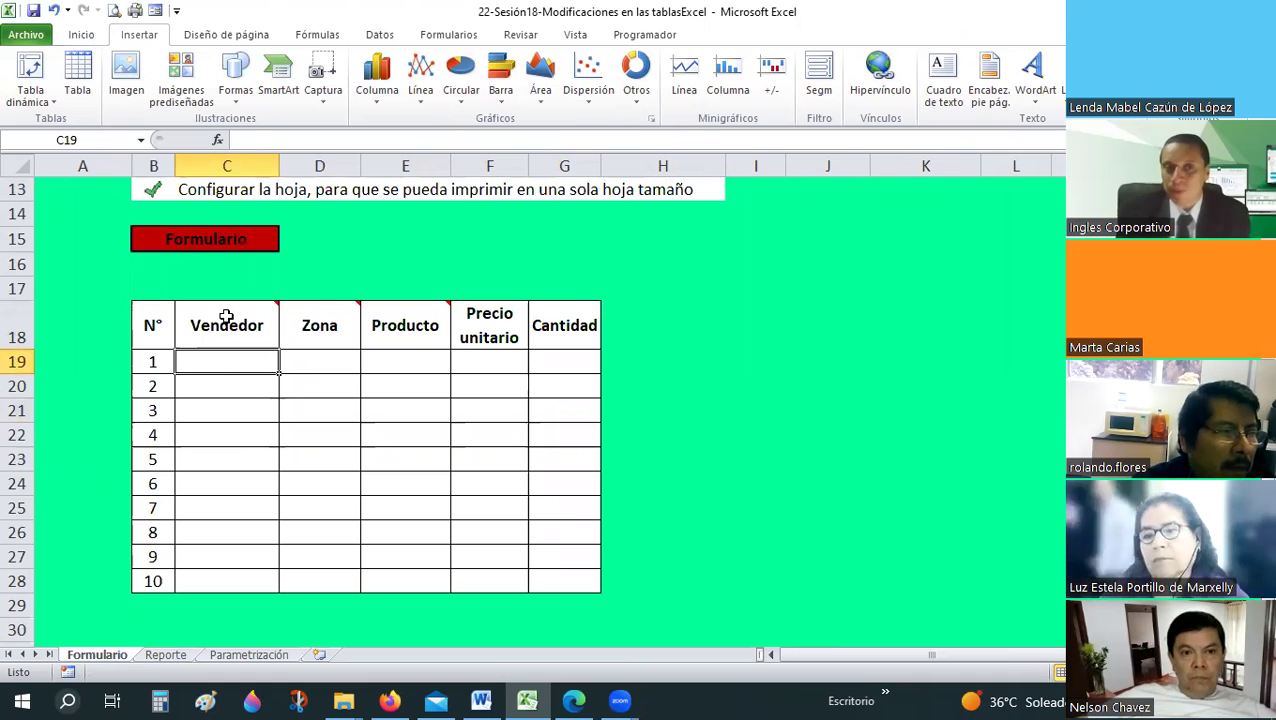
{"action": "left_click", "coordinate": [226, 317]}
{"action": "key", "text": "Down"}
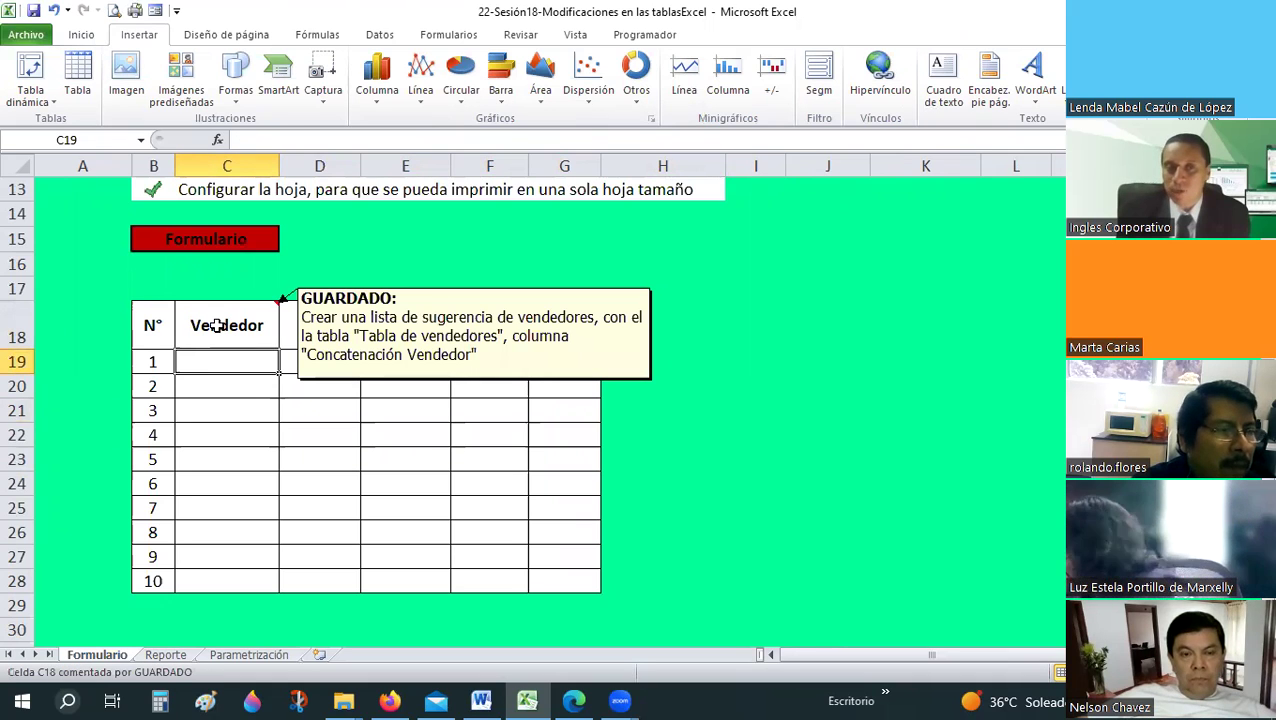
{"action": "left_click", "coordinate": [207, 336]}
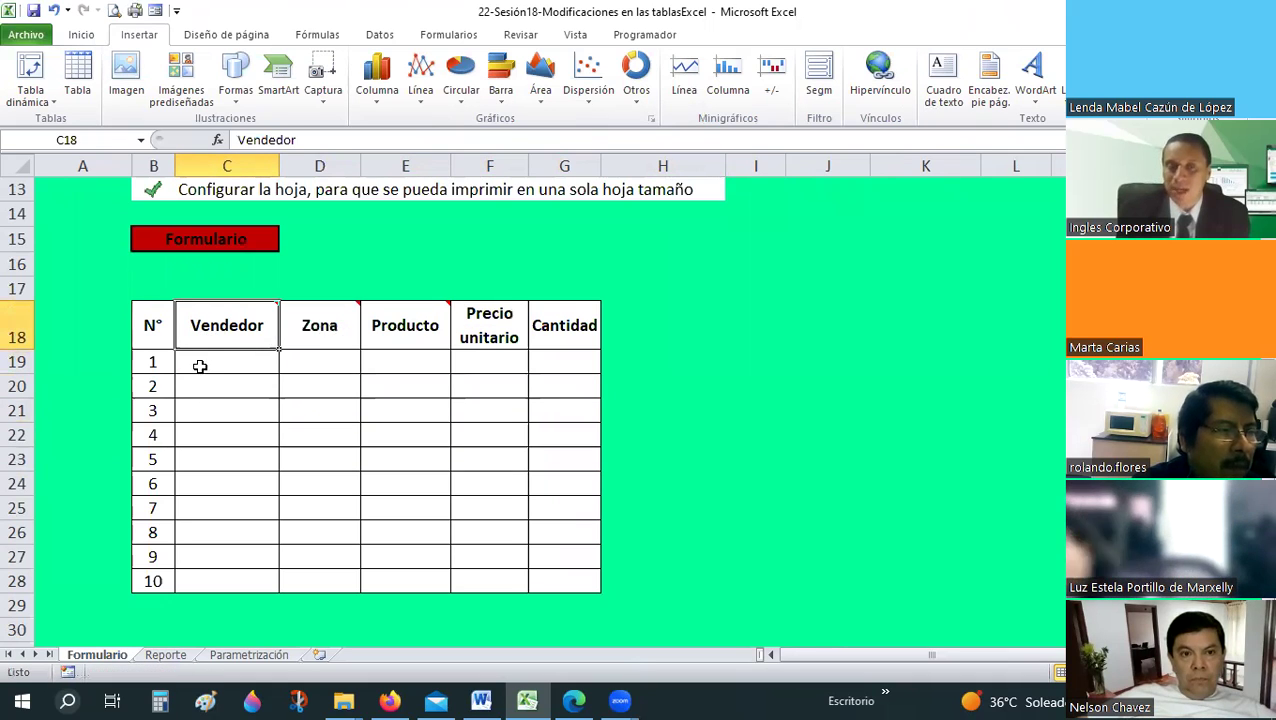
{"action": "left_click", "coordinate": [200, 366]}
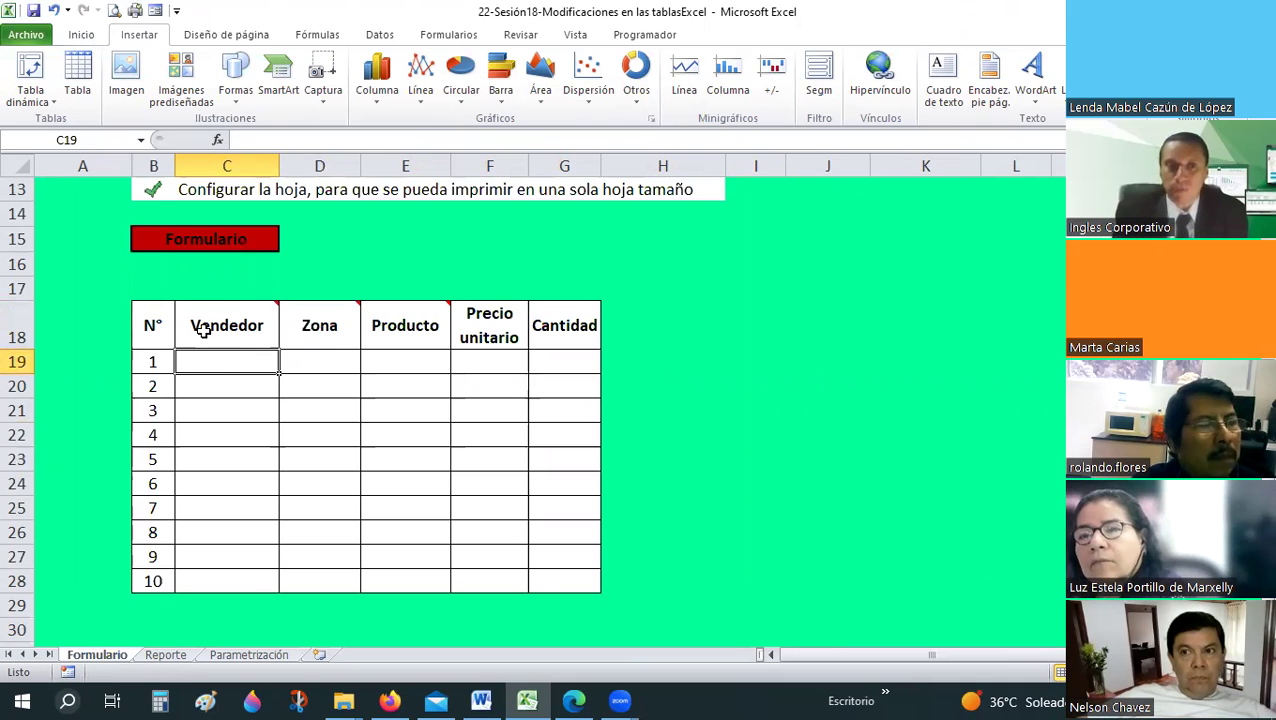
- Copy headers C18:G18 and paste them transposed into K19 via Pegado especial
{"action": "left_click_drag", "start_coordinate": [227, 330], "coordinate": [560, 330]}
{"action": "right_click", "coordinate": [543, 308]}
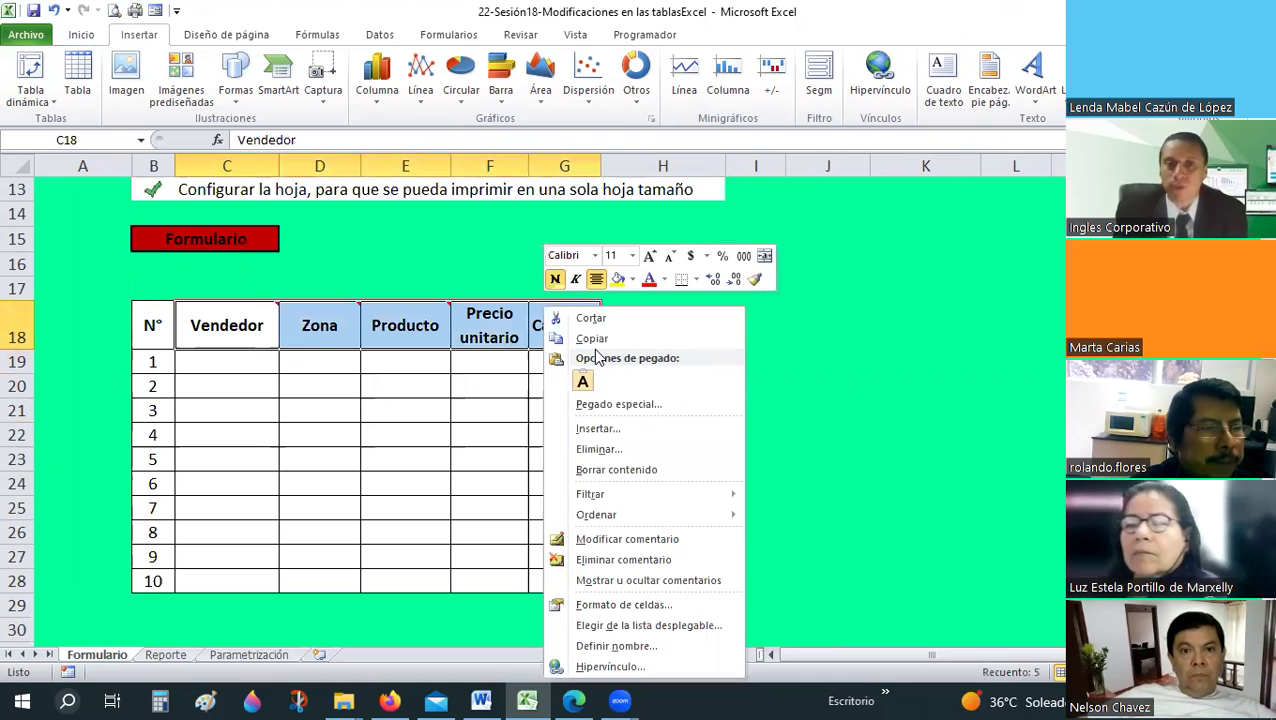
{"action": "left_click", "coordinate": [592, 338]}
{"action": "right_click", "coordinate": [893, 368]}
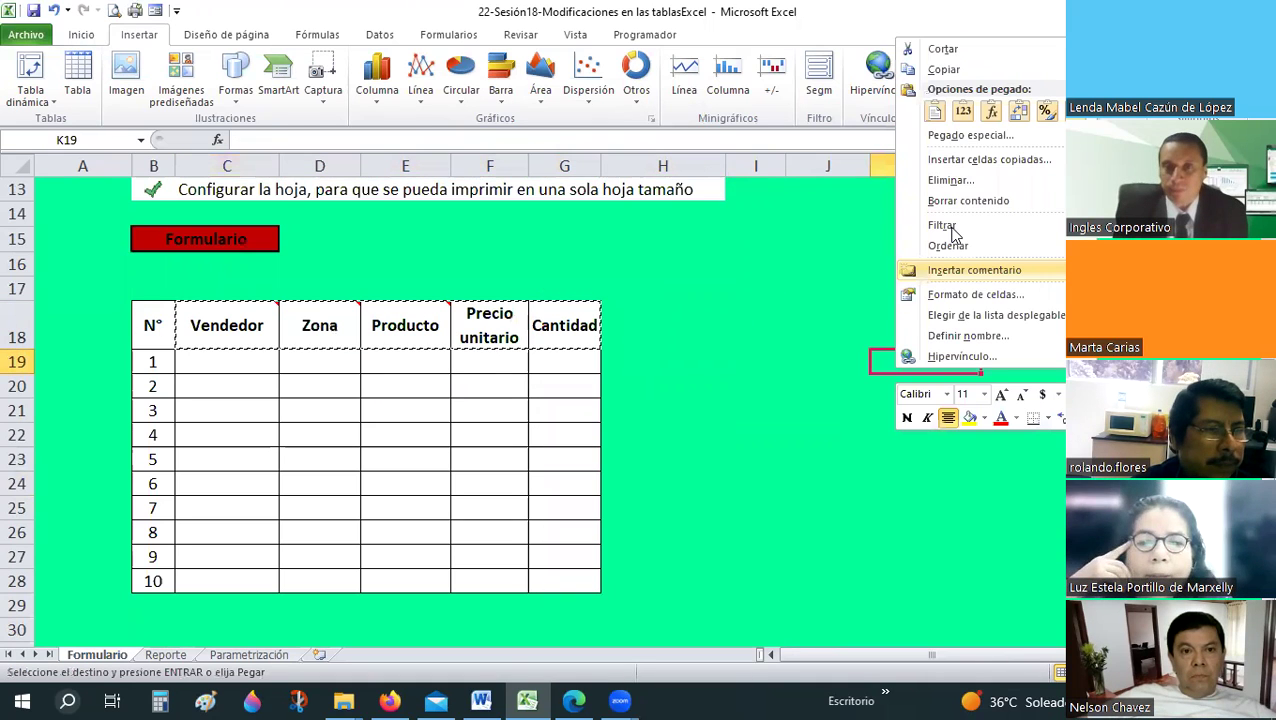
{"action": "left_click", "coordinate": [970, 135]}
{"action": "left_click", "coordinate": [990, 253]}
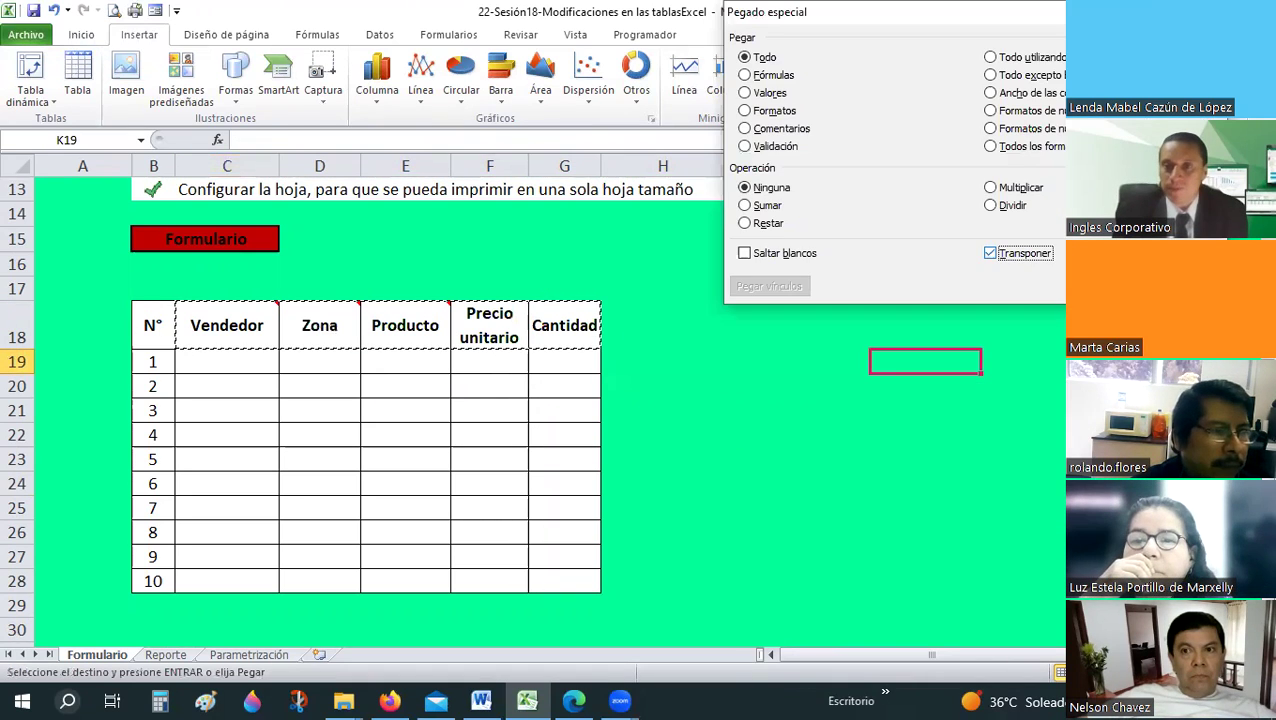
{"action": "key", "text": "Return"}
- Check the pasted list K19:K23 by selecting it, then end copy mode with Esc
{"action": "left_click_drag", "start_coordinate": [926, 361], "coordinate": [925, 427]}
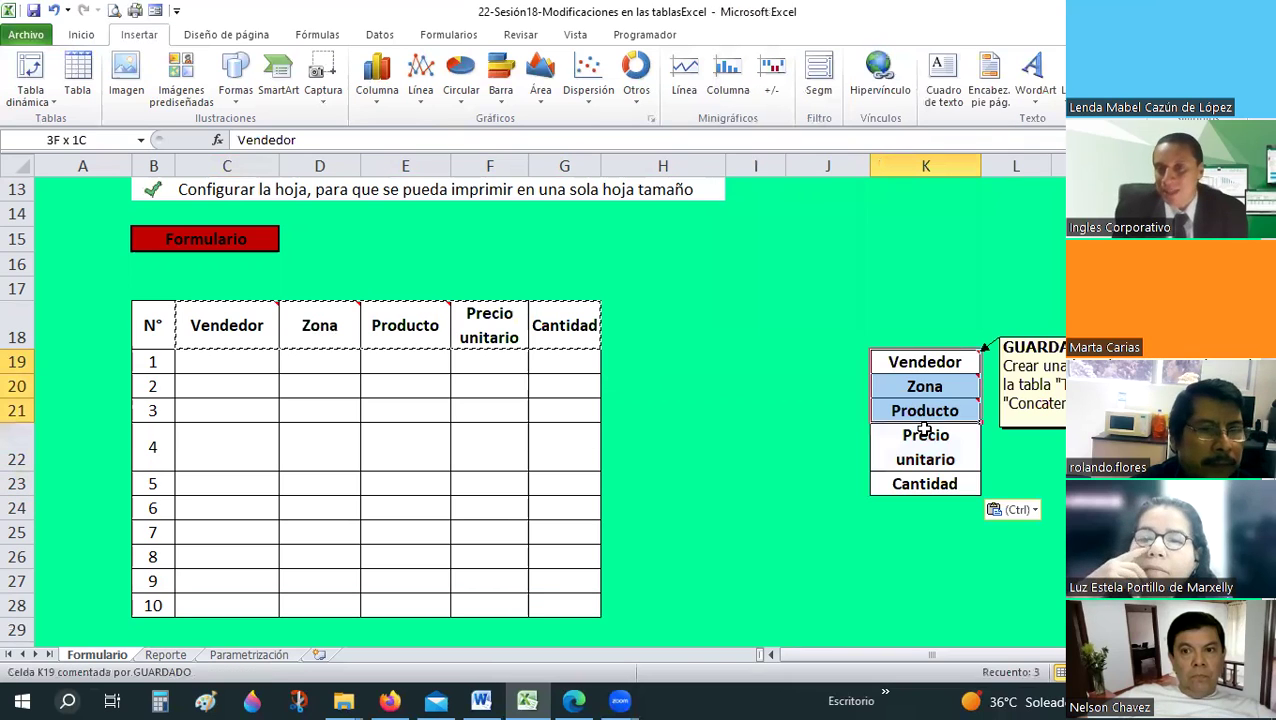
{"action": "left_click_drag", "start_coordinate": [930, 480], "coordinate": [930, 482]}
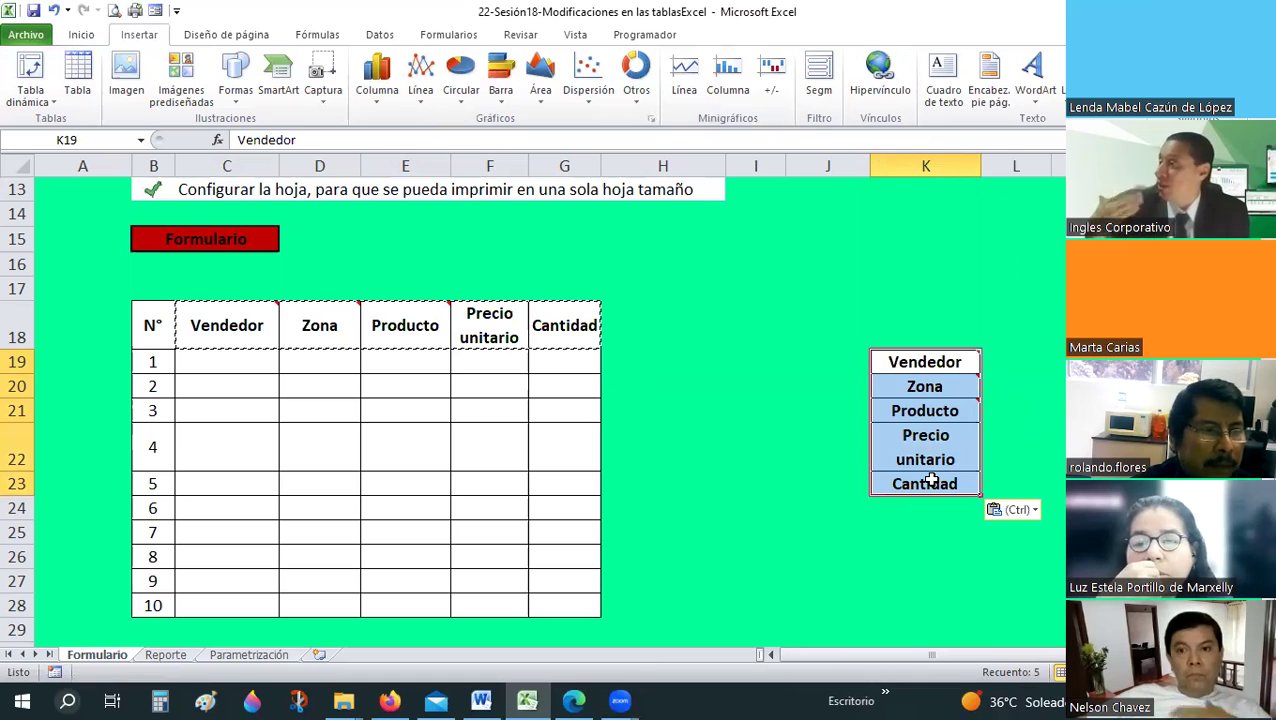
{"action": "left_click", "coordinate": [922, 366]}
{"action": "mouse_move", "coordinate": [925, 362]}
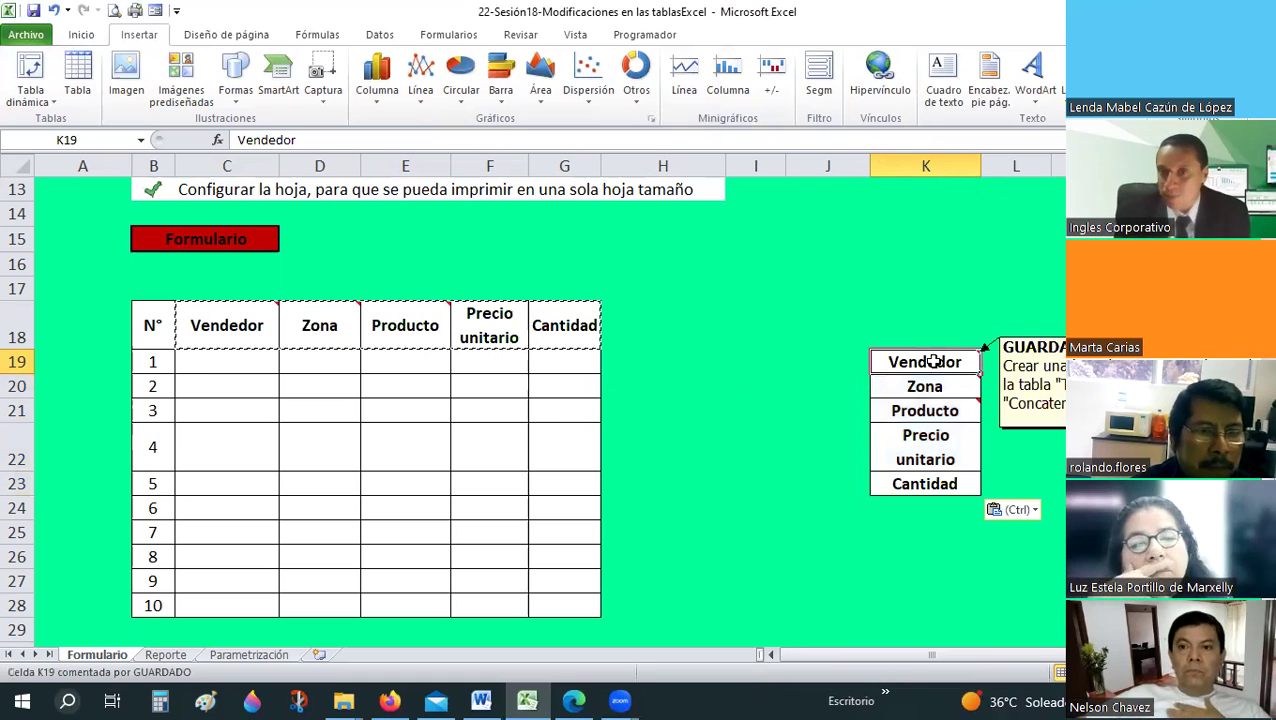
{"action": "left_click_drag", "start_coordinate": [933, 435], "coordinate": [932, 488]}
{"action": "left_click_drag", "start_coordinate": [922, 366], "coordinate": [925, 484]}
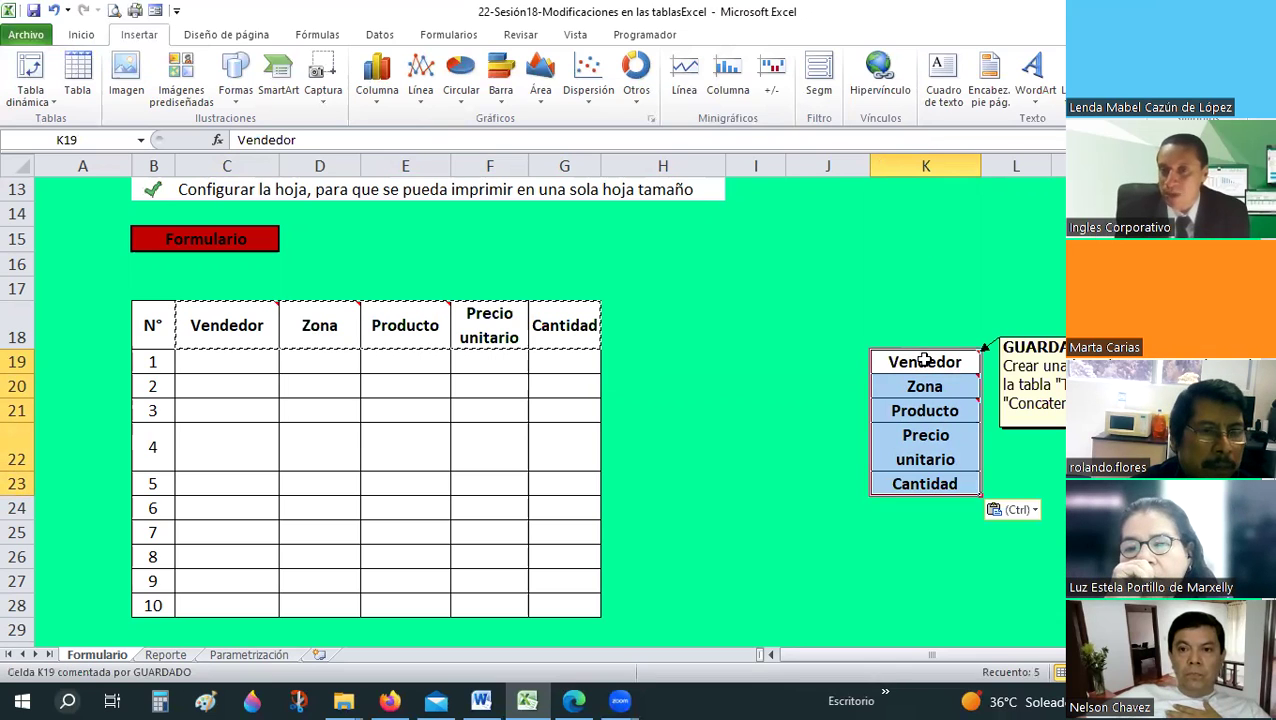
{"action": "left_click", "coordinate": [917, 362]}
{"action": "left_click", "coordinate": [1004, 372]}
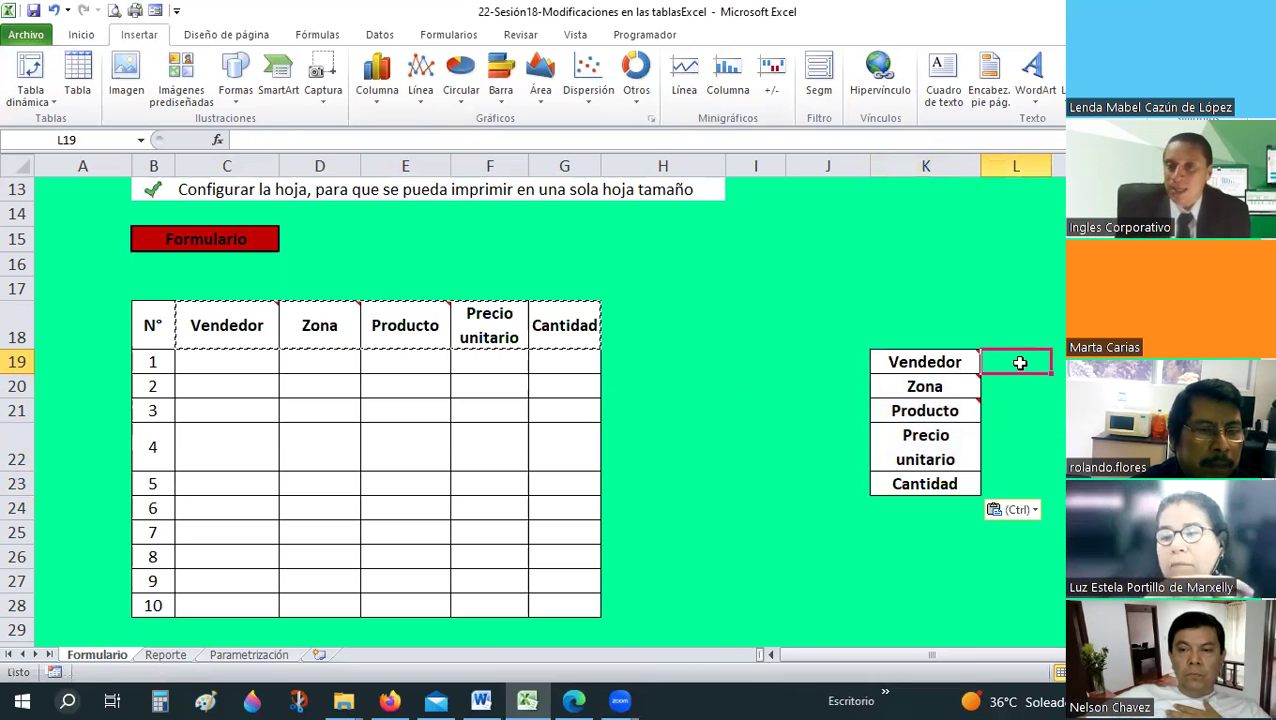
{"action": "left_click", "coordinate": [952, 362]}
{"action": "mouse_move", "coordinate": [942, 466]}
{"action": "left_mouse_down"}
{"action": "mouse_move", "coordinate": [942, 488]}
{"action": "mouse_move", "coordinate": [948, 466]}
{"action": "left_mouse_up"}
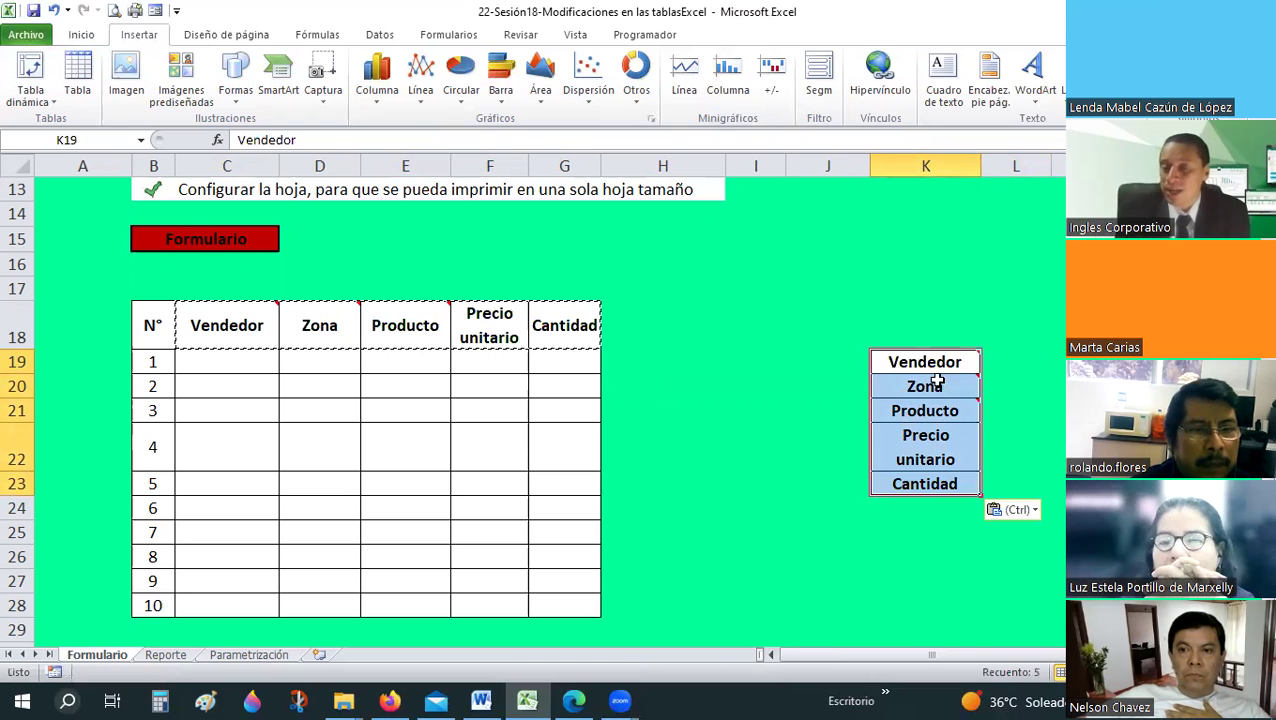
{"action": "left_click", "coordinate": [1025, 365]}
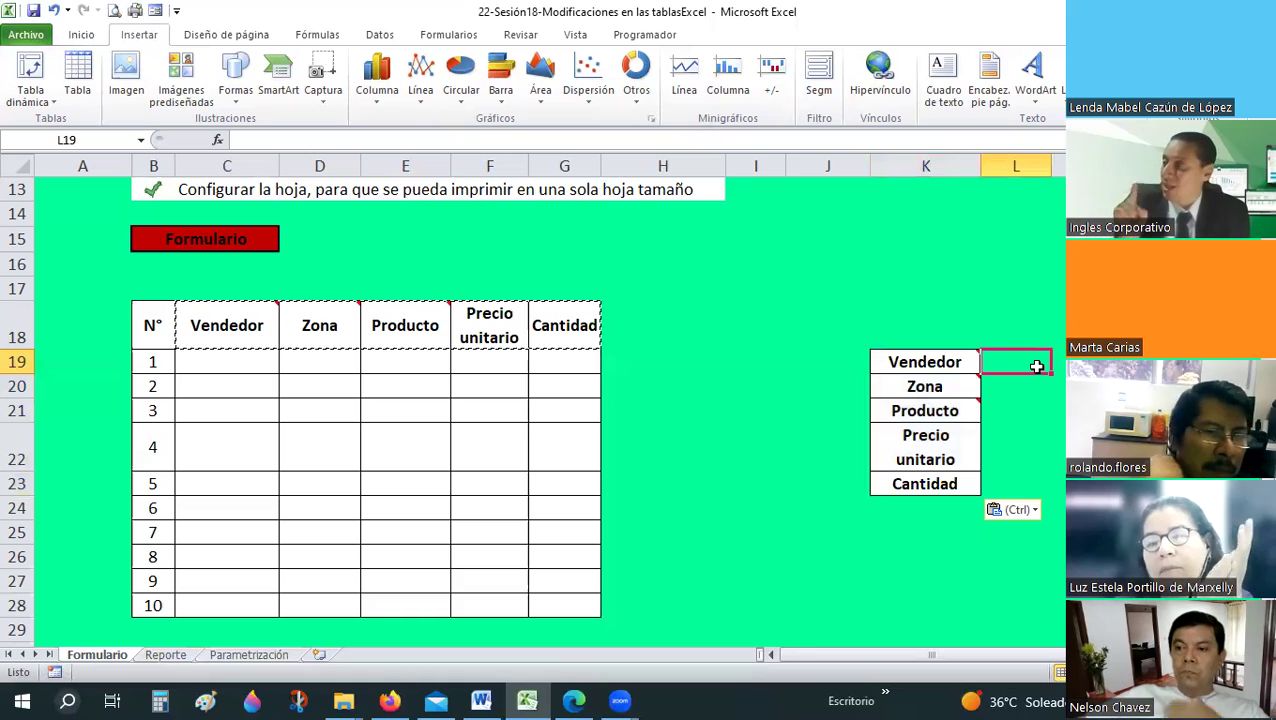
{"action": "key", "text": "Escape"}
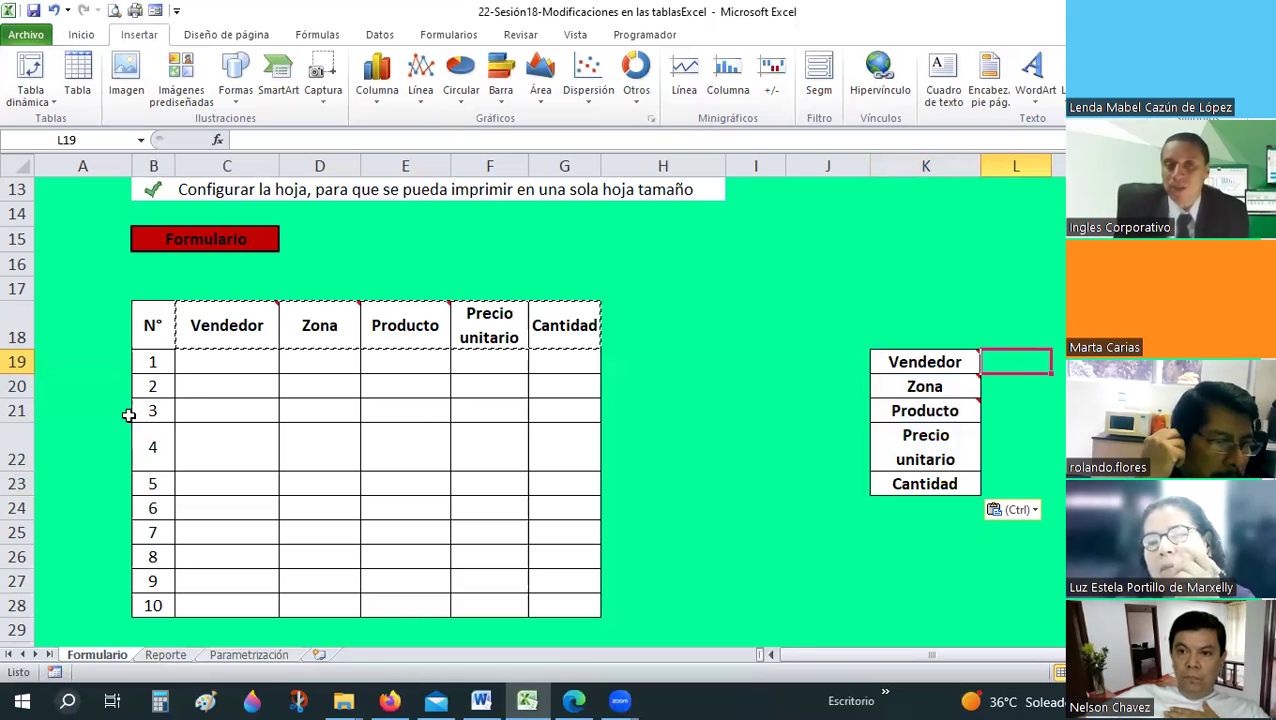
- Check the Vendedor and Producto cells of the form, then move to the Reporte sheet
{"action": "left_click", "coordinate": [195, 360]}
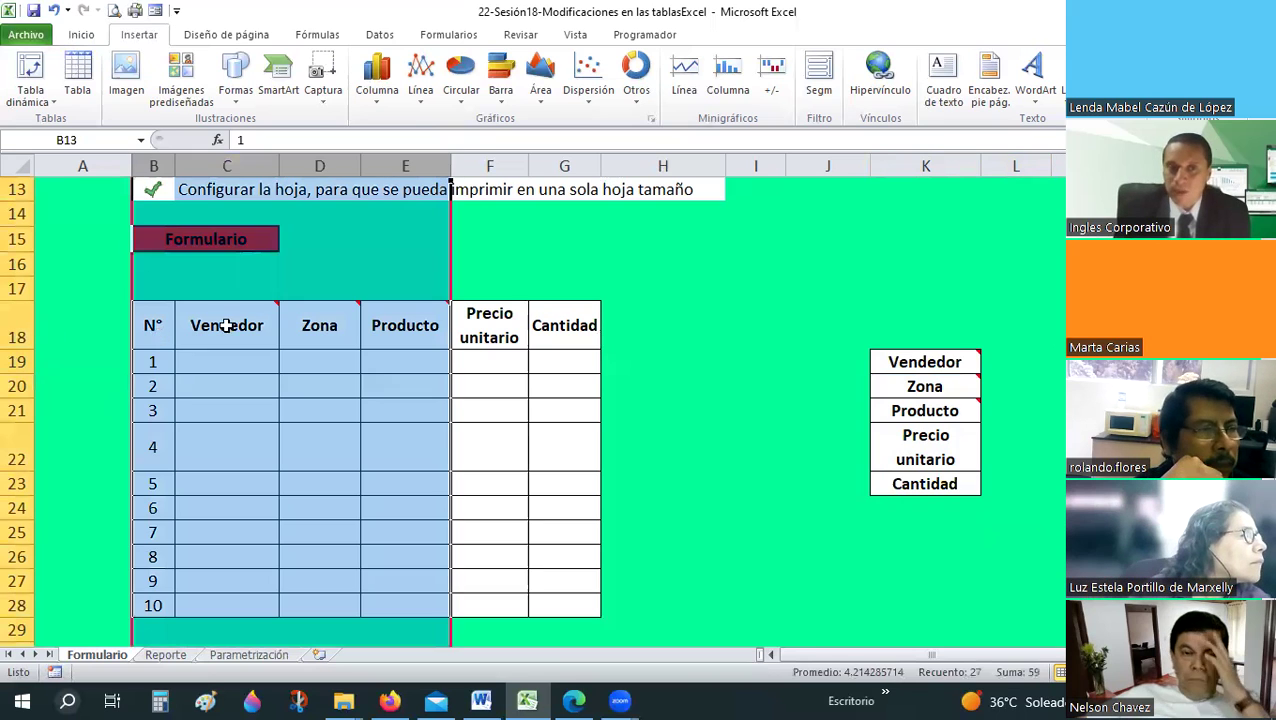
{"action": "left_click", "coordinate": [379, 322]}
{"action": "left_click", "coordinate": [249, 363]}
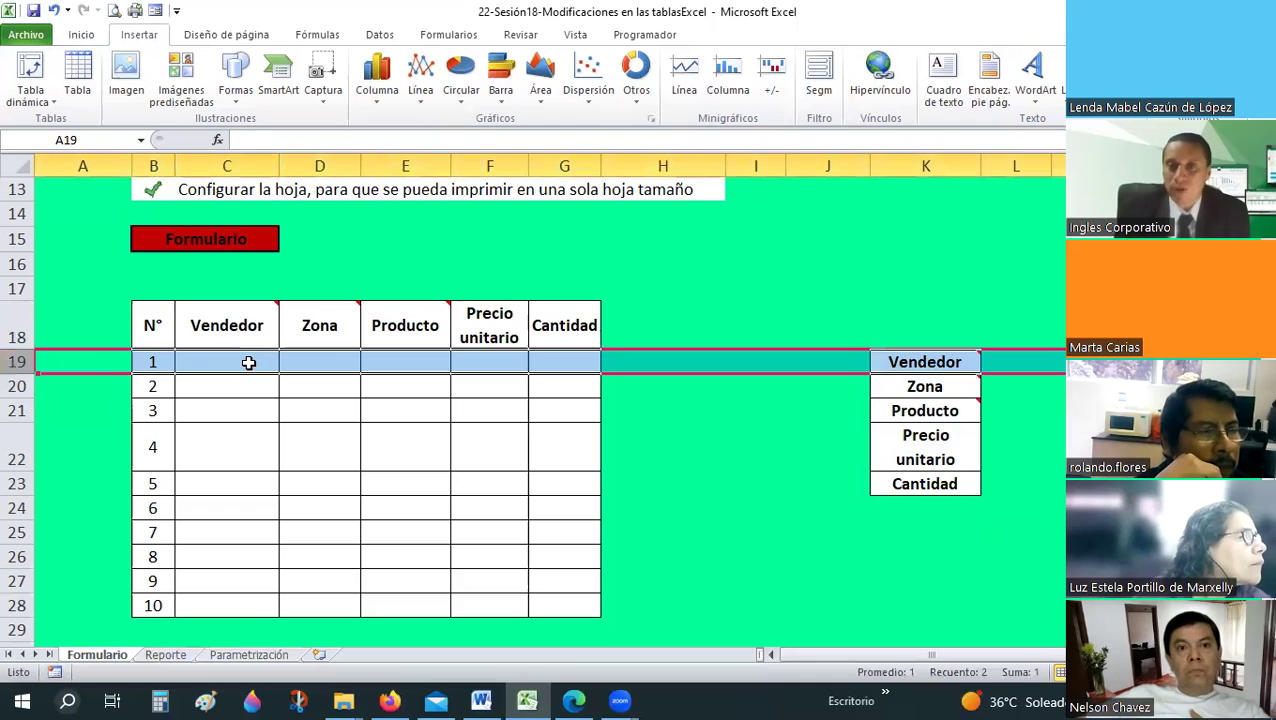
{"action": "left_click", "coordinate": [404, 340]}
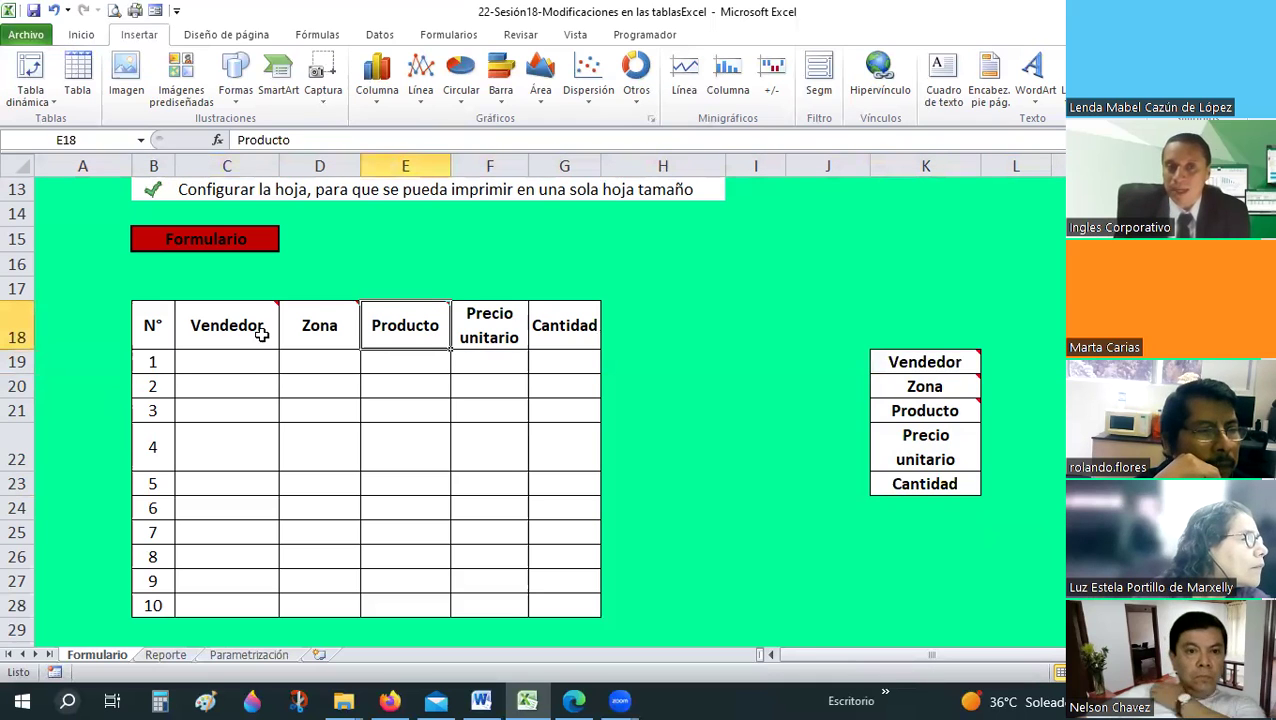
{"action": "left_click", "coordinate": [397, 352]}
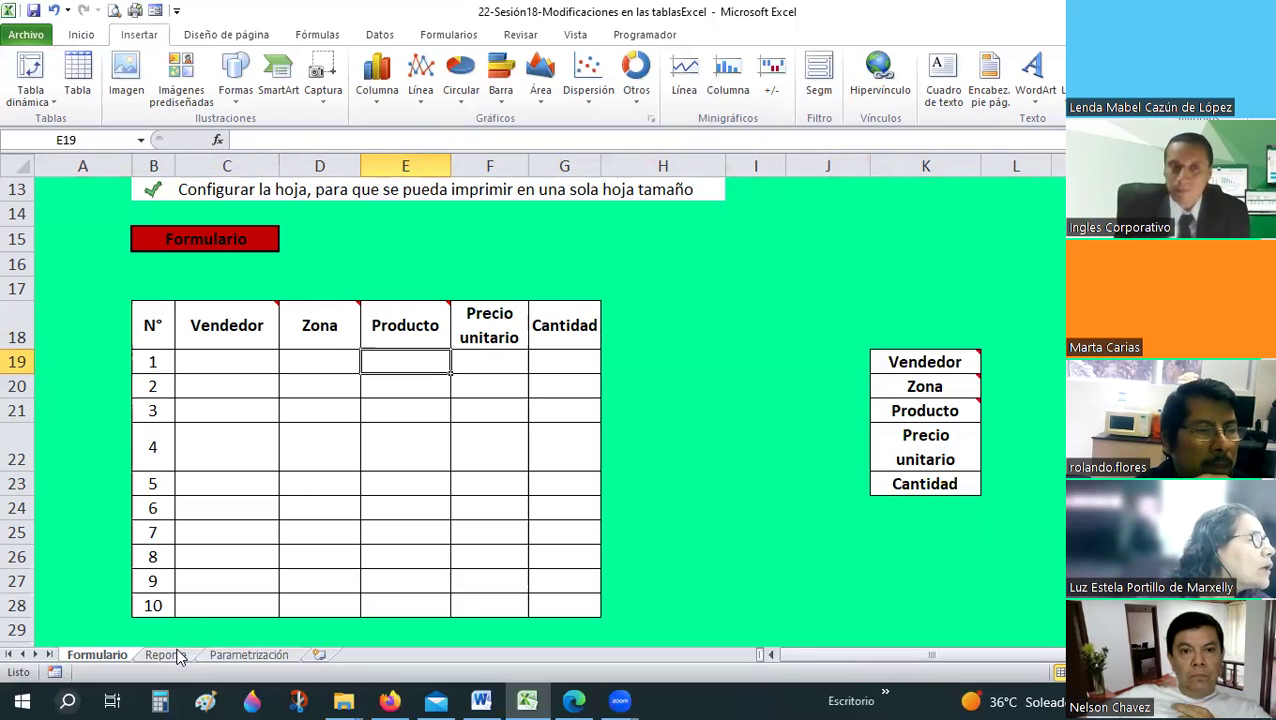
{"action": "key", "text": "ctrl+Page_Down"}
{"action": "scroll", "coordinate": [211, 256], "scroll_direction": "up", "scroll_amount": 1}
{"action": "left_click", "coordinate": [211, 245]}
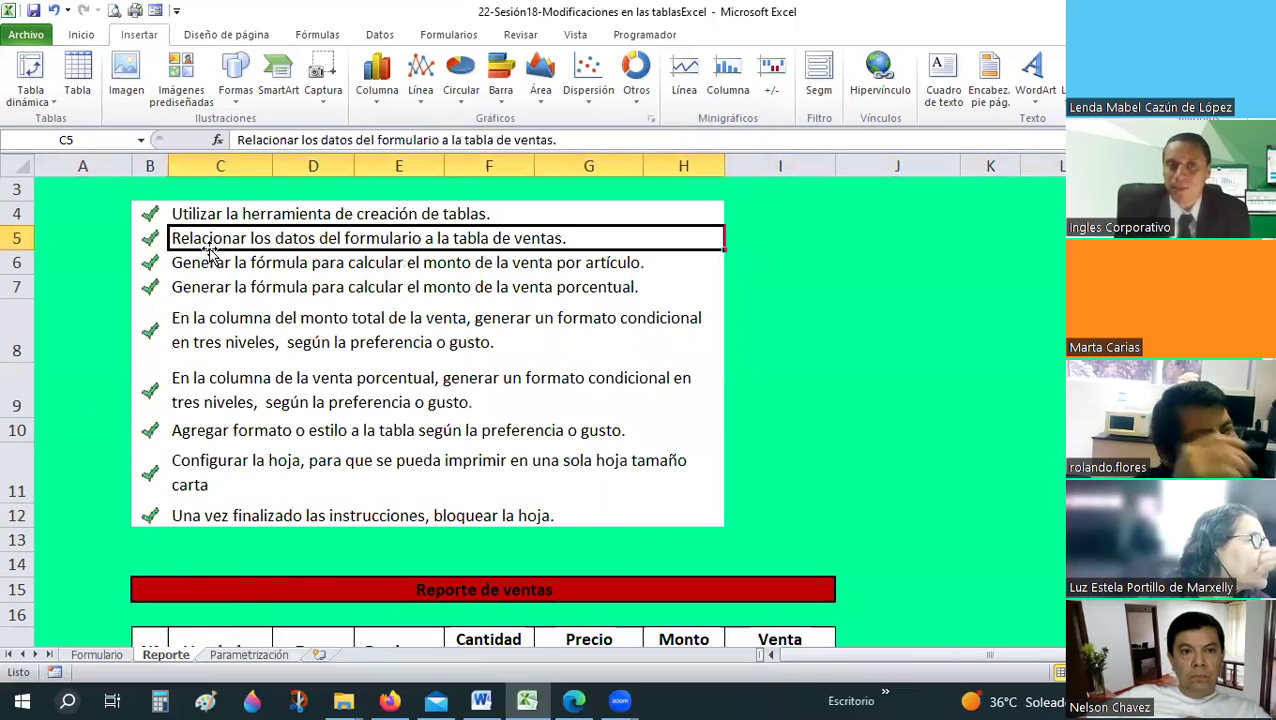
{"action": "left_click", "coordinate": [520, 262]}
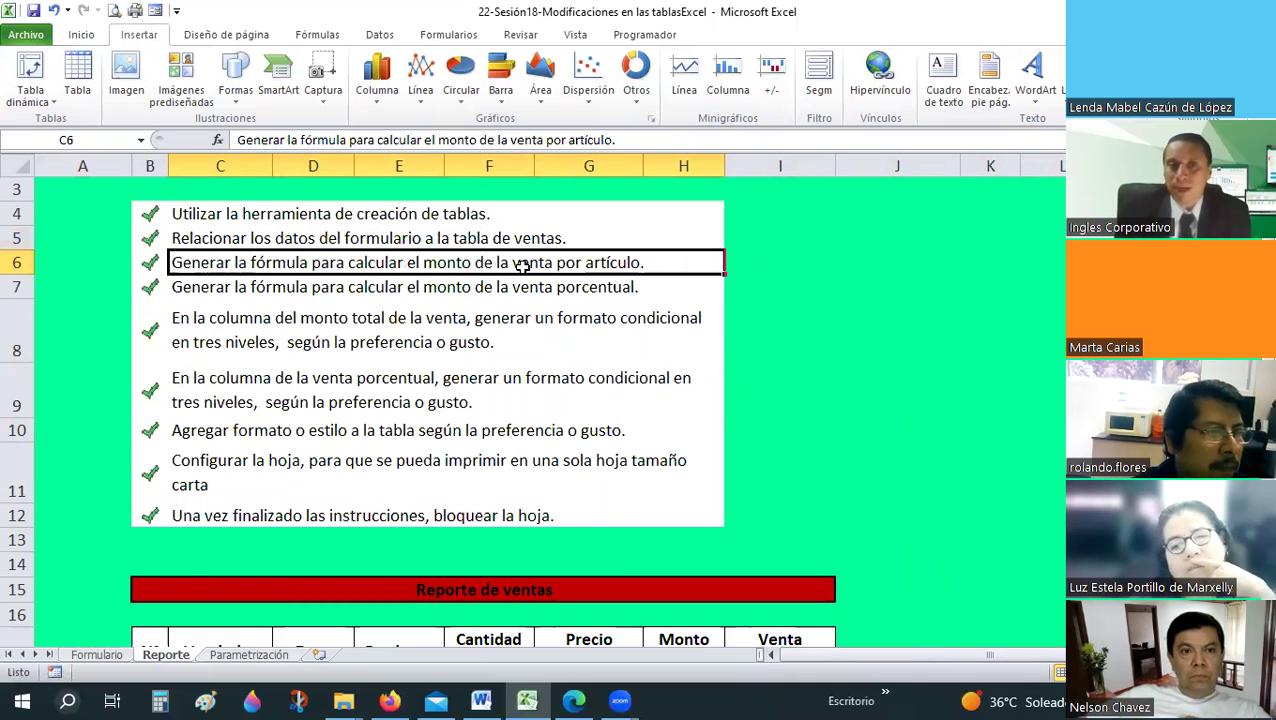
{"action": "key", "text": "Down"}
{"action": "scroll", "coordinate": [329, 348], "scroll_direction": "down", "scroll_amount": 1}
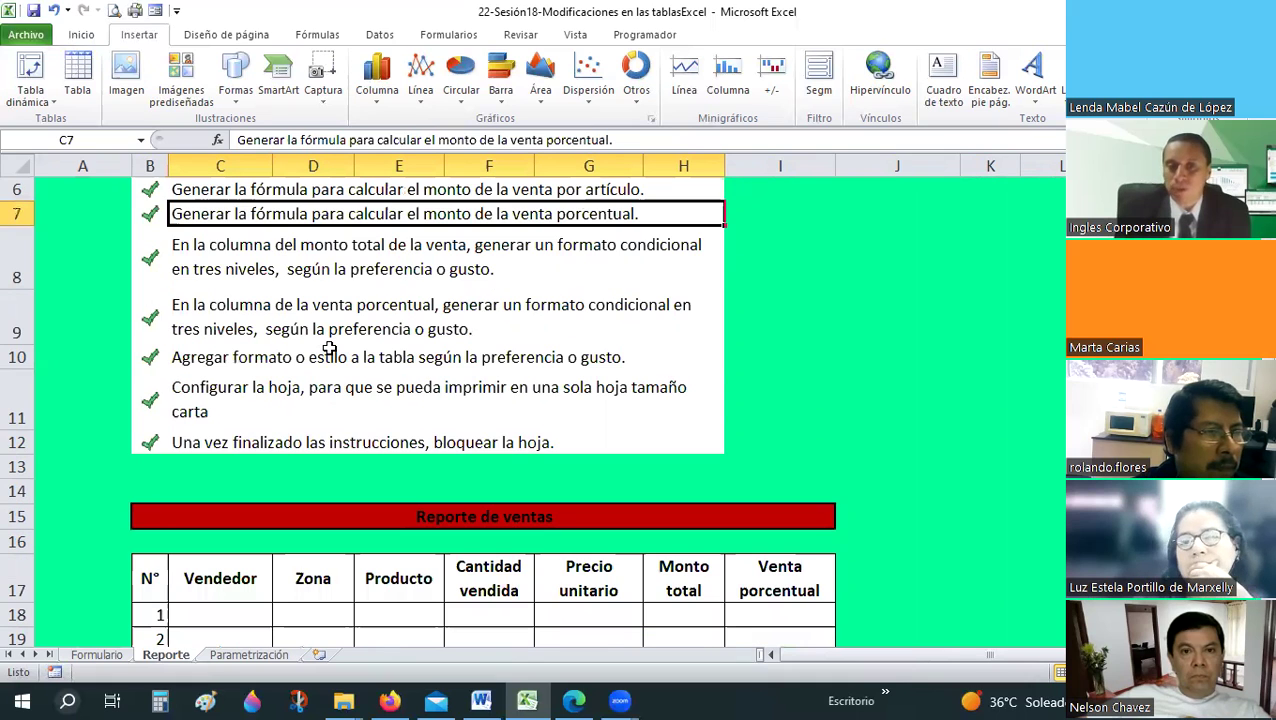
{"action": "scroll", "coordinate": [706, 285], "scroll_direction": "down", "scroll_amount": 3}
{"action": "left_click", "coordinate": [695, 282]}
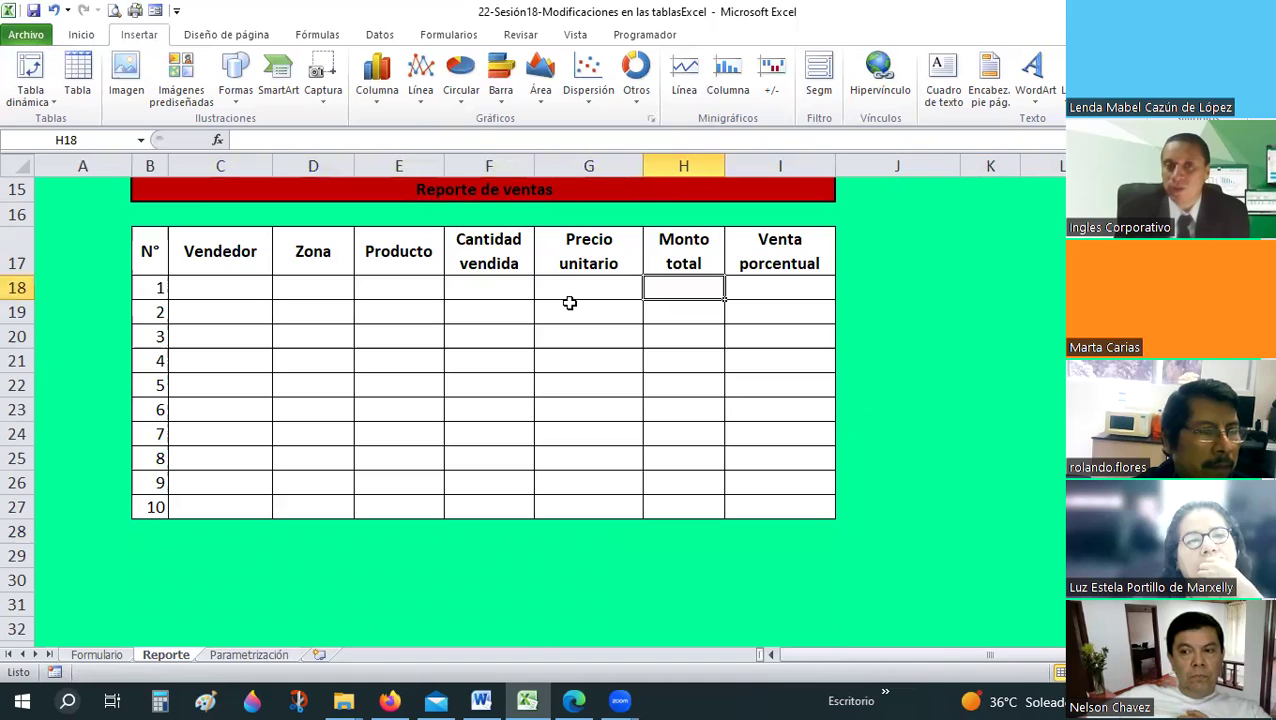
{"action": "left_click", "coordinate": [779, 302]}
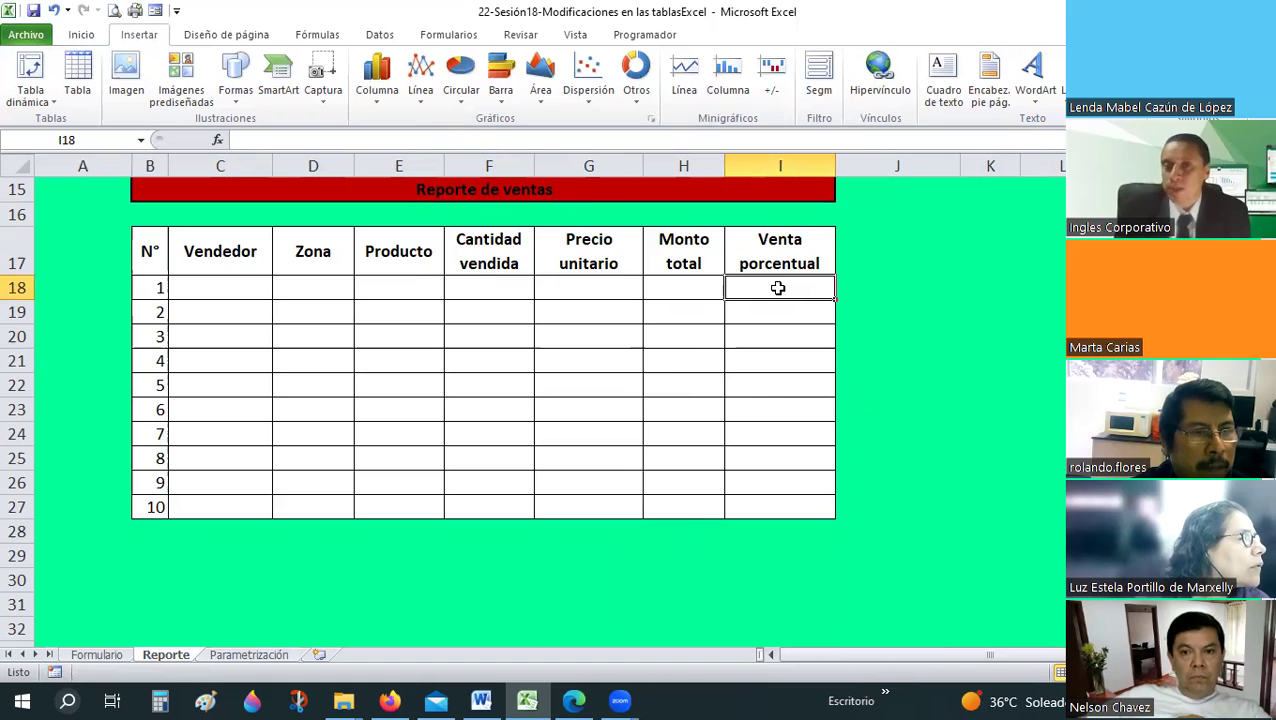
{"action": "scroll", "coordinate": [279, 421], "scroll_direction": "up", "scroll_amount": 1}
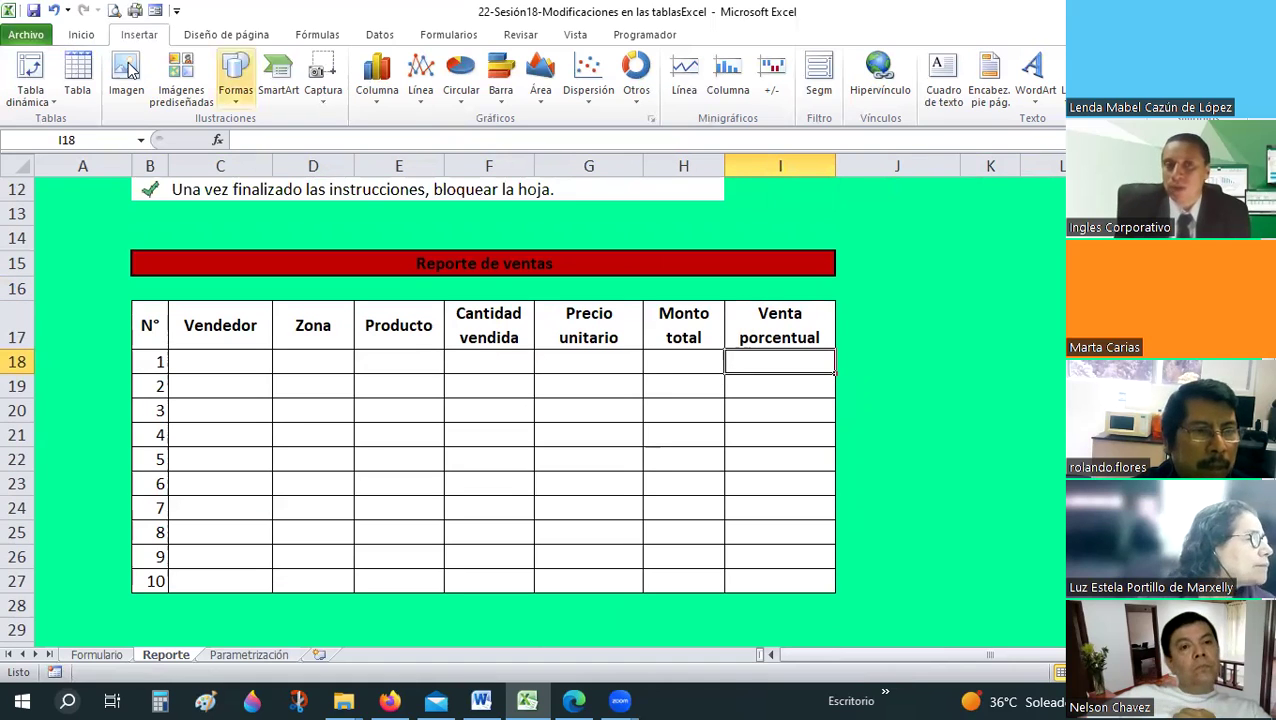
{"action": "scroll", "coordinate": [477, 413], "scroll_direction": "up", "scroll_amount": 2}
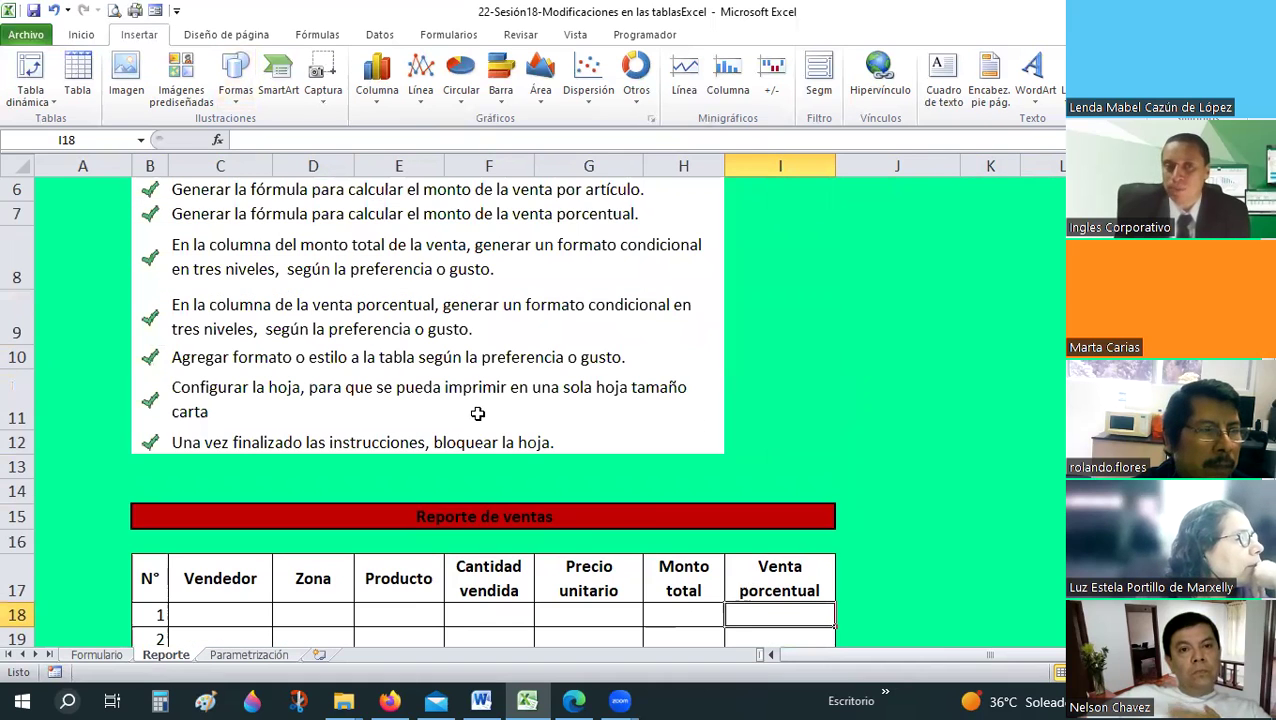
{"action": "scroll", "coordinate": [477, 413], "scroll_direction": "up", "scroll_amount": 1}
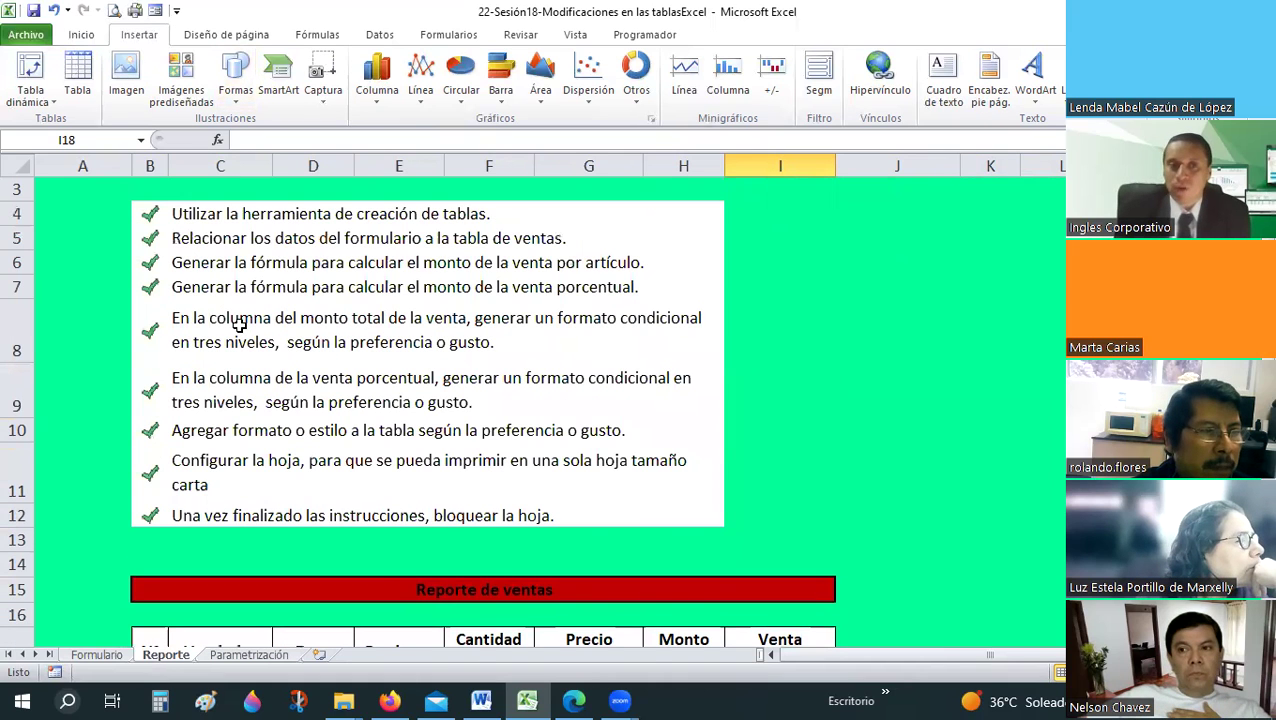
{"action": "scroll", "coordinate": [240, 325], "scroll_direction": "down", "scroll_amount": 1}
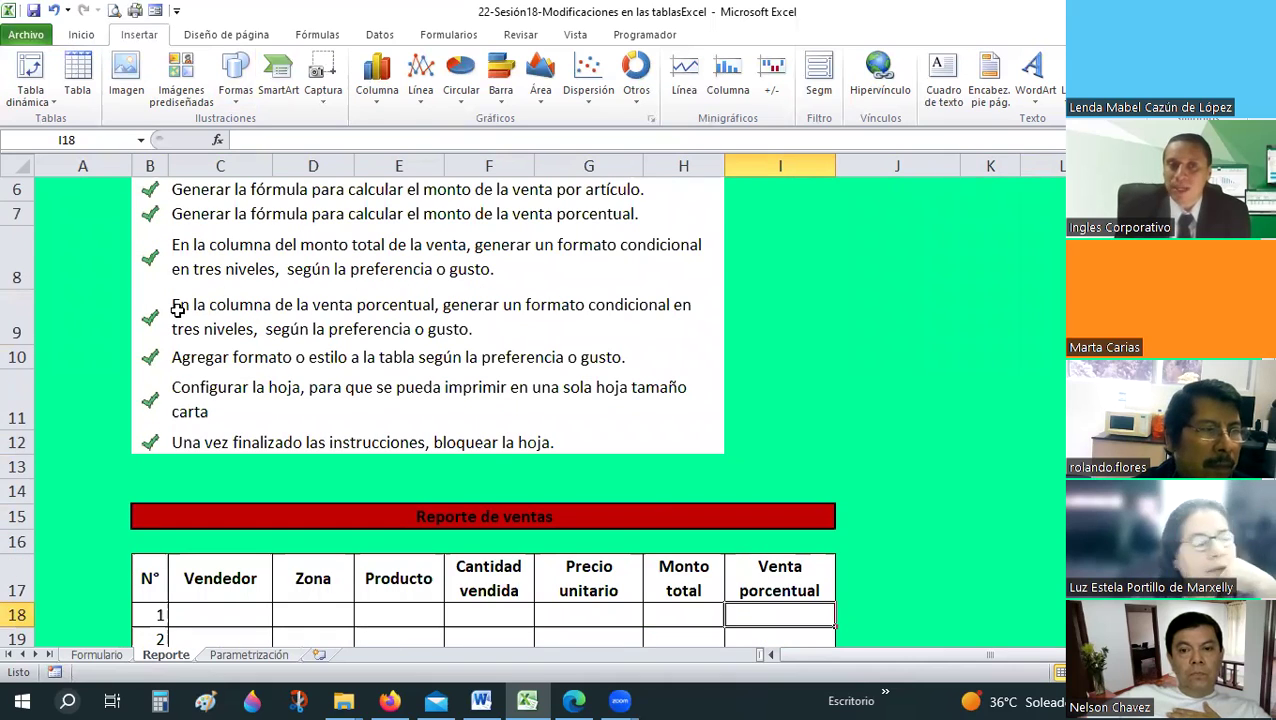
{"action": "scroll", "coordinate": [690, 406], "scroll_direction": "down", "scroll_amount": 2}
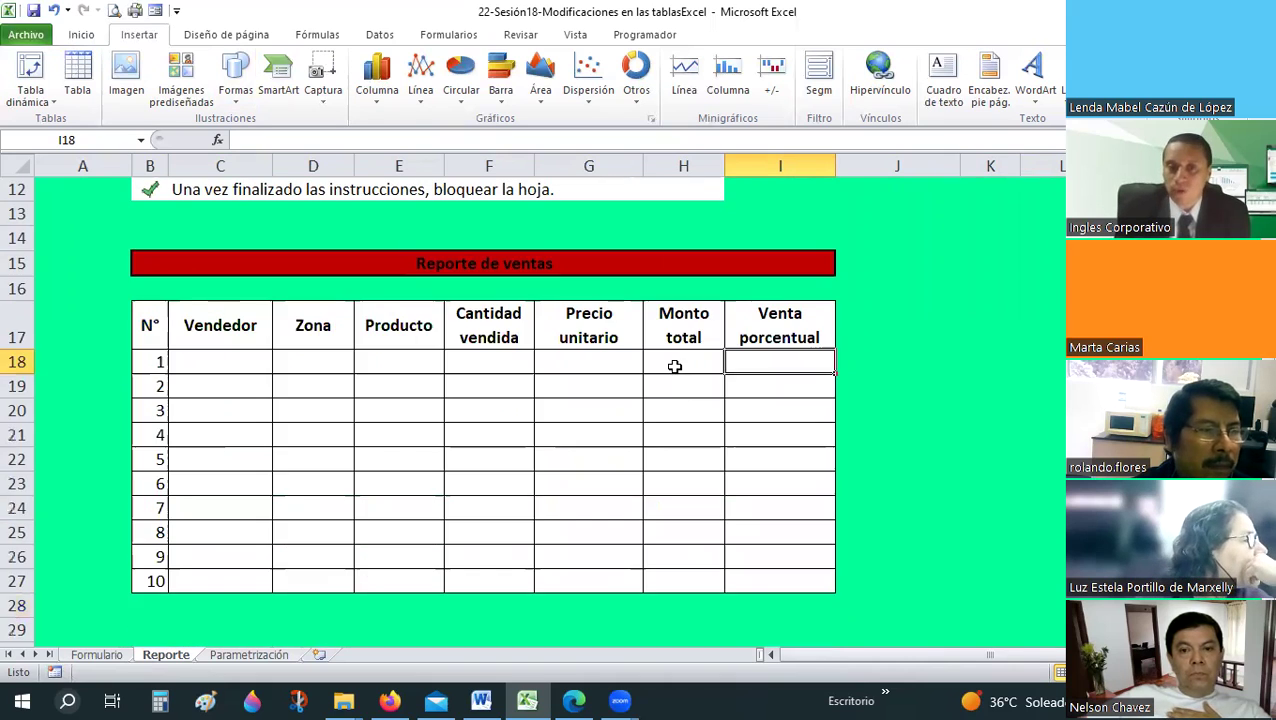
{"action": "mouse_move", "coordinate": [683, 361]}
{"action": "left_mouse_down"}
{"action": "mouse_move", "coordinate": [667, 569]}
{"action": "mouse_move", "coordinate": [683, 581]}
{"action": "left_mouse_up"}
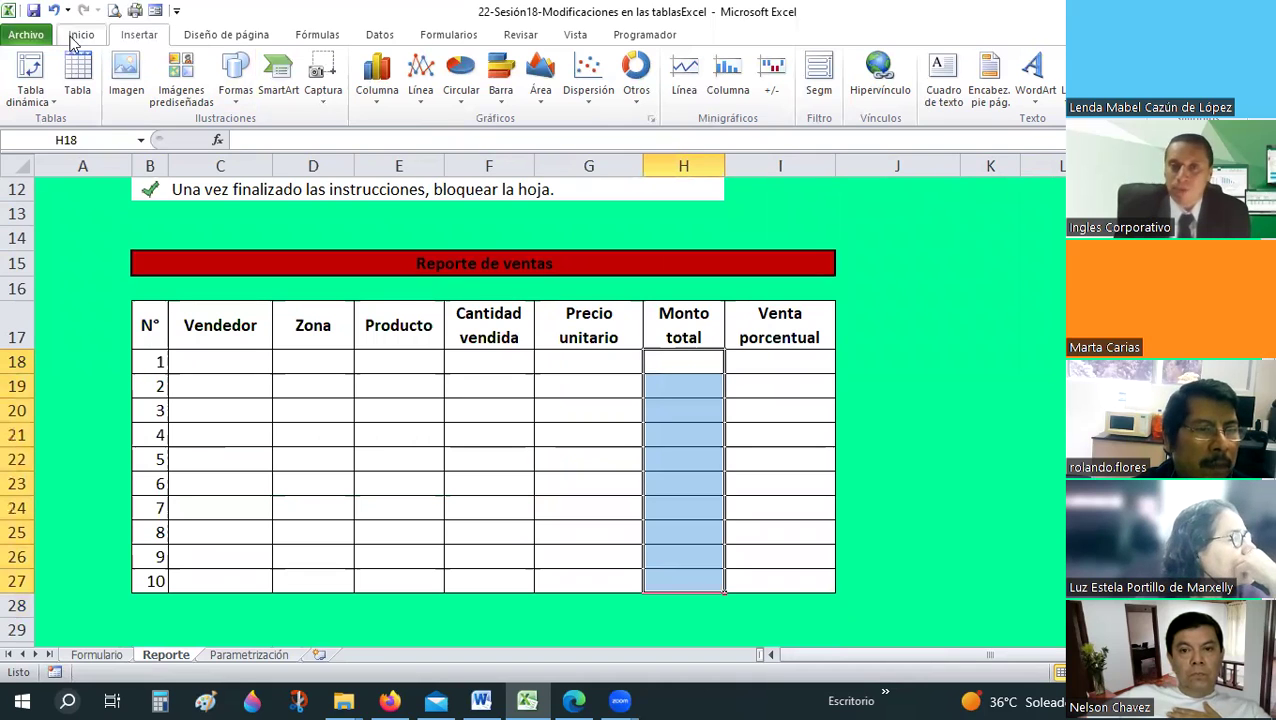
{"action": "scroll", "coordinate": [770, 107], "scroll_direction": "up", "scroll_amount": 1}
{"action": "left_click", "coordinate": [770, 95]}
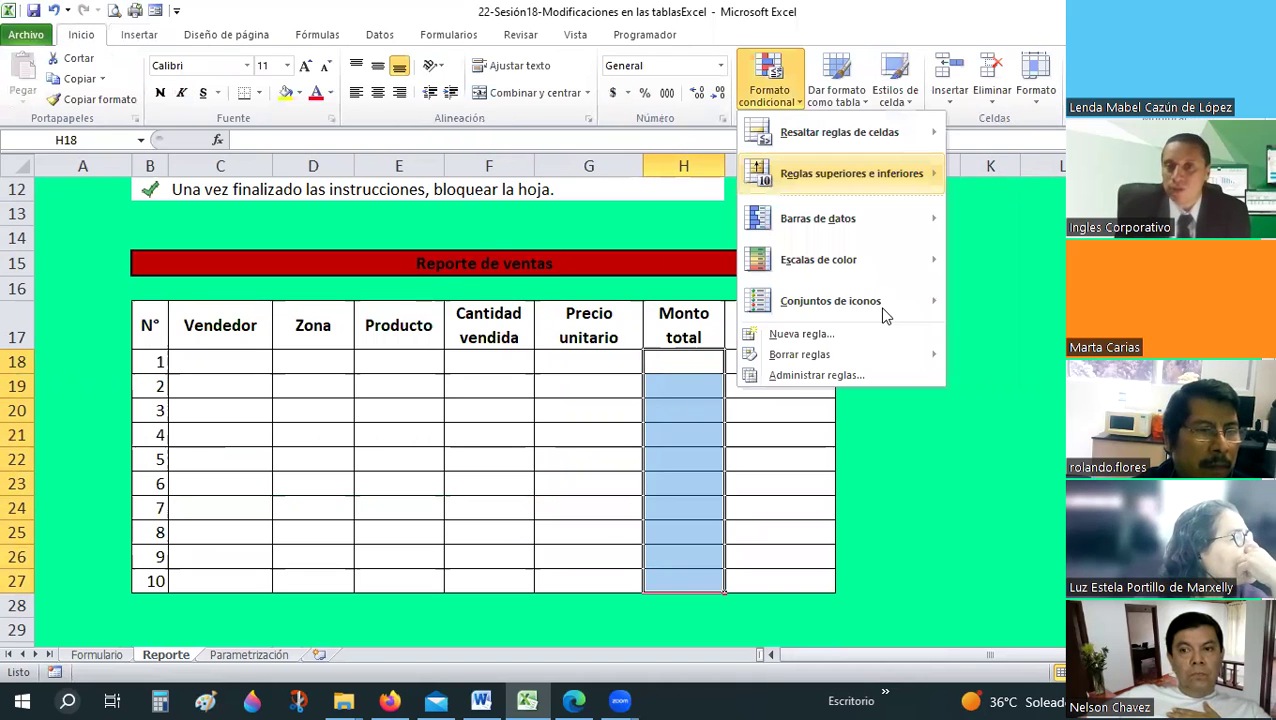
{"action": "mouse_move", "coordinate": [830, 300]}
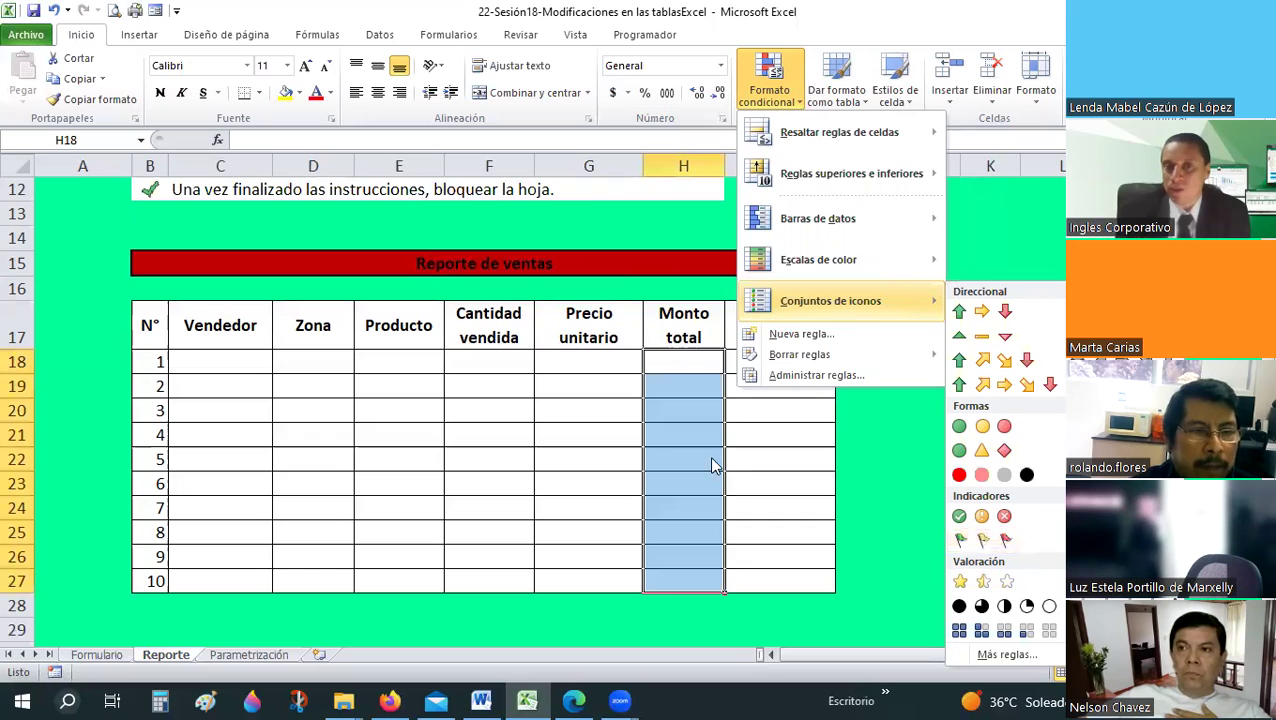
{"action": "left_click", "coordinate": [740, 405]}
{"action": "left_click_drag", "start_coordinate": [780, 362], "coordinate": [785, 515]}
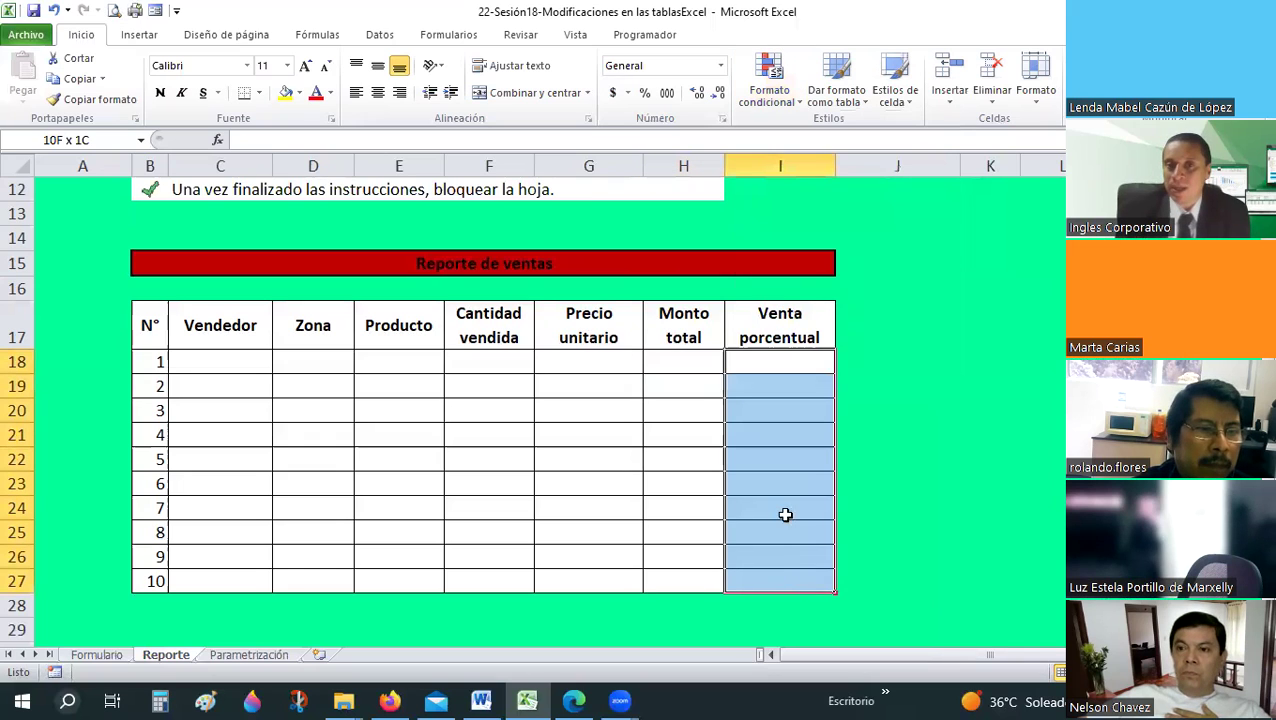
{"action": "left_click", "coordinate": [773, 97]}
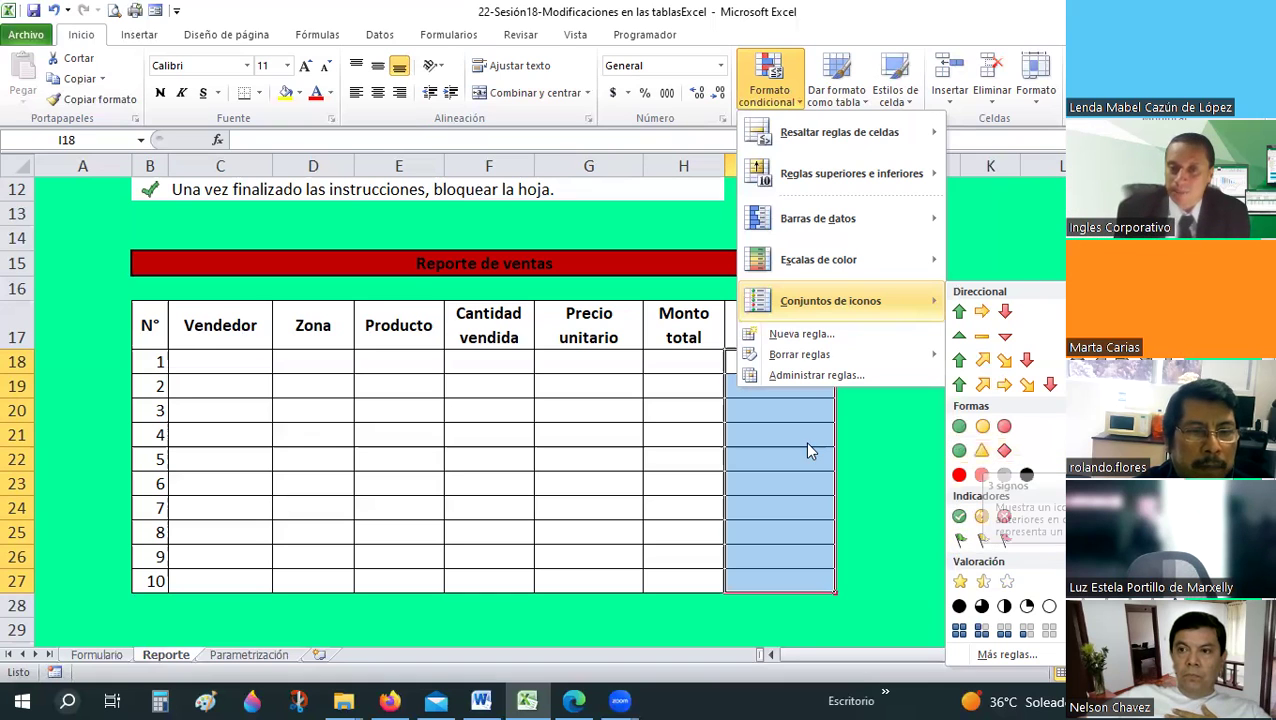
{"action": "left_click", "coordinate": [655, 473]}
{"action": "scroll", "coordinate": [293, 368], "scroll_direction": "up", "scroll_amount": 2}
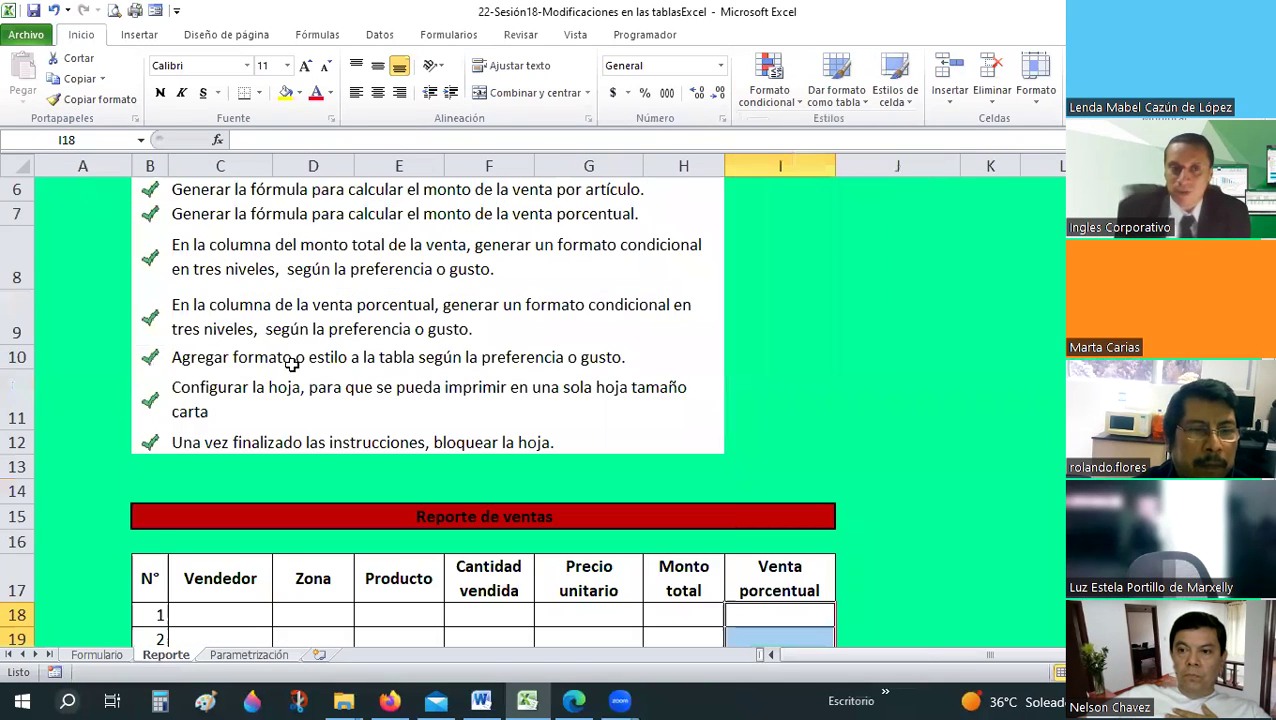
{"action": "scroll", "coordinate": [220, 340], "scroll_direction": "up", "scroll_amount": 1}
{"action": "left_click_drag", "start_coordinate": [228, 330], "coordinate": [228, 396]}
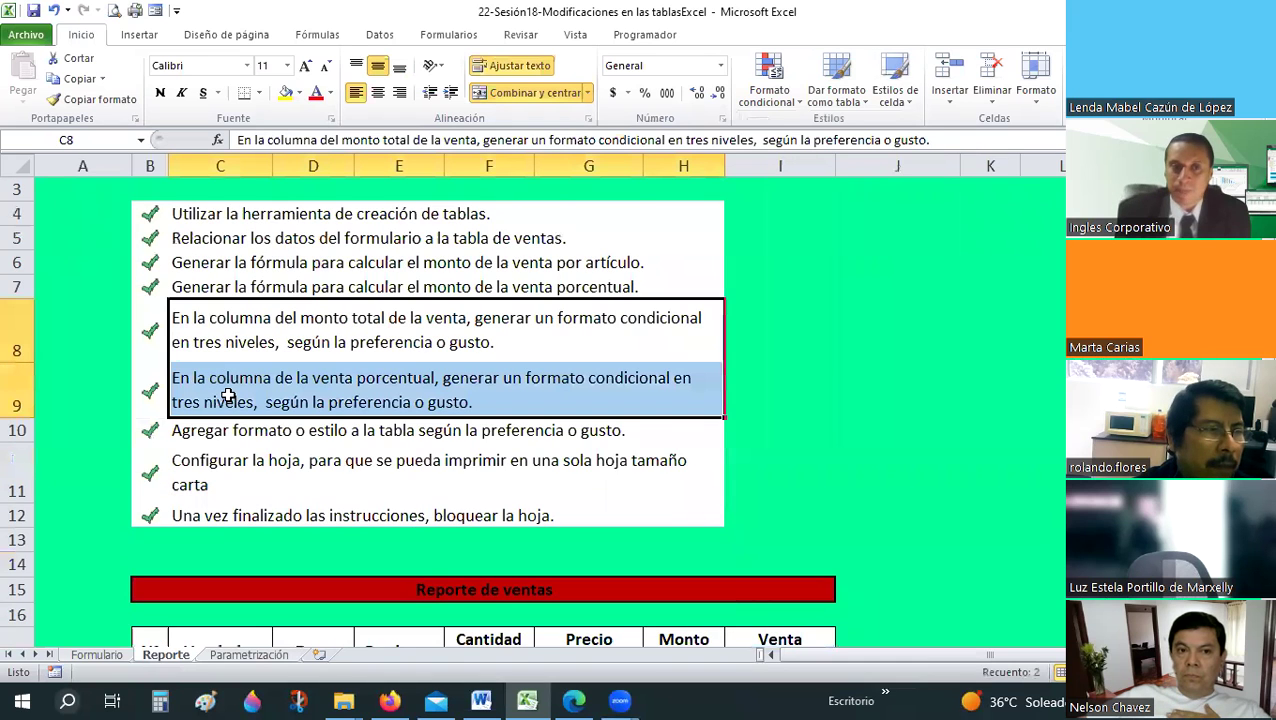
{"action": "scroll", "coordinate": [228, 396], "scroll_direction": "down", "scroll_amount": 1}
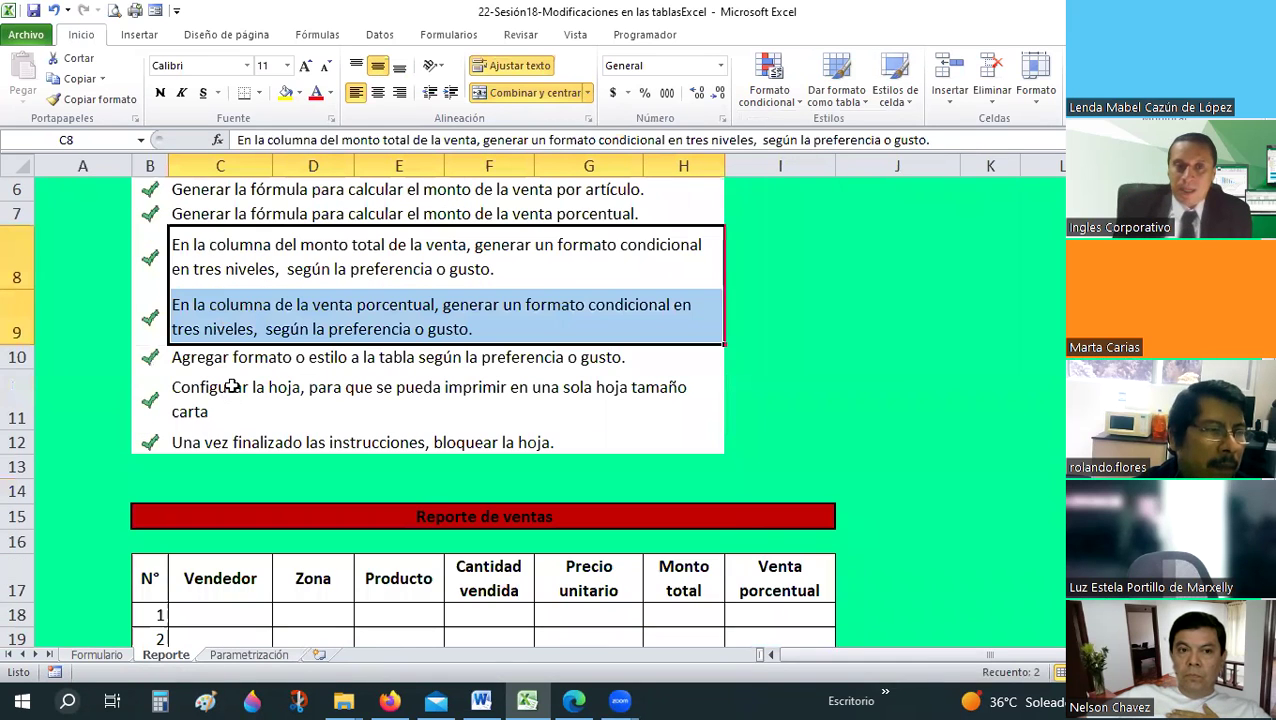
{"action": "scroll", "coordinate": [231, 386], "scroll_direction": "down", "scroll_amount": 1}
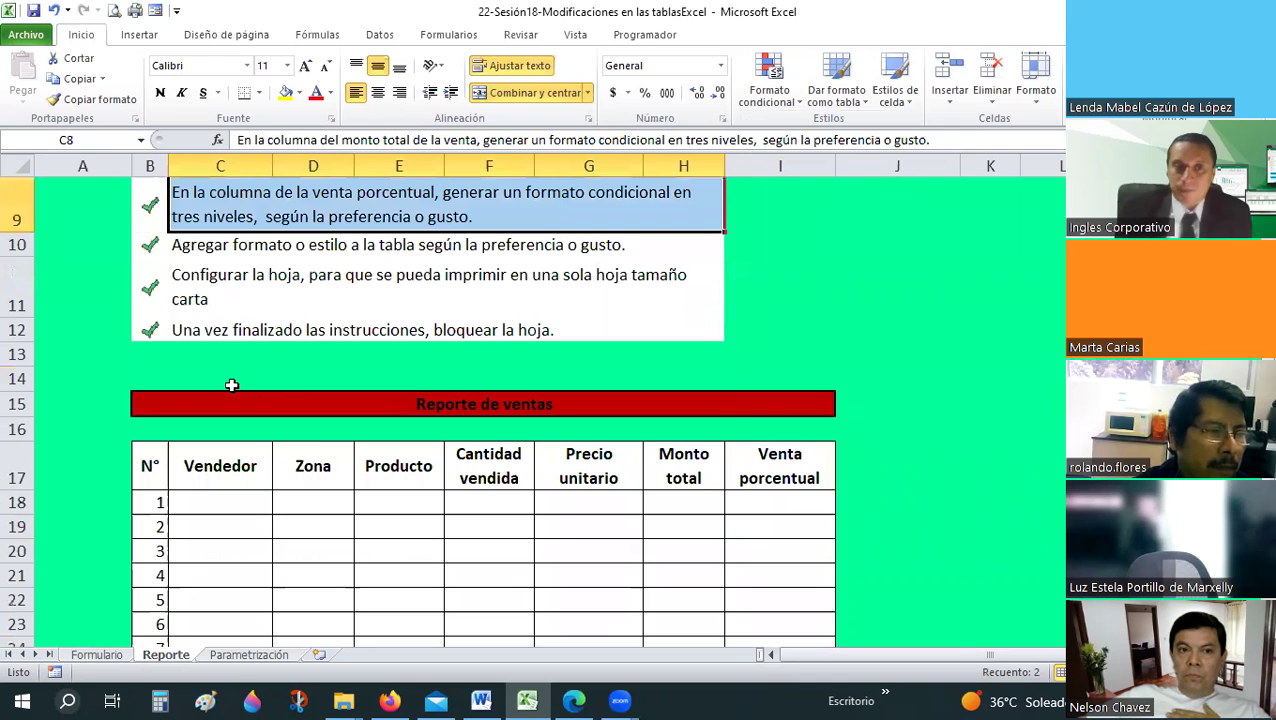
{"action": "left_click", "coordinate": [211, 250]}
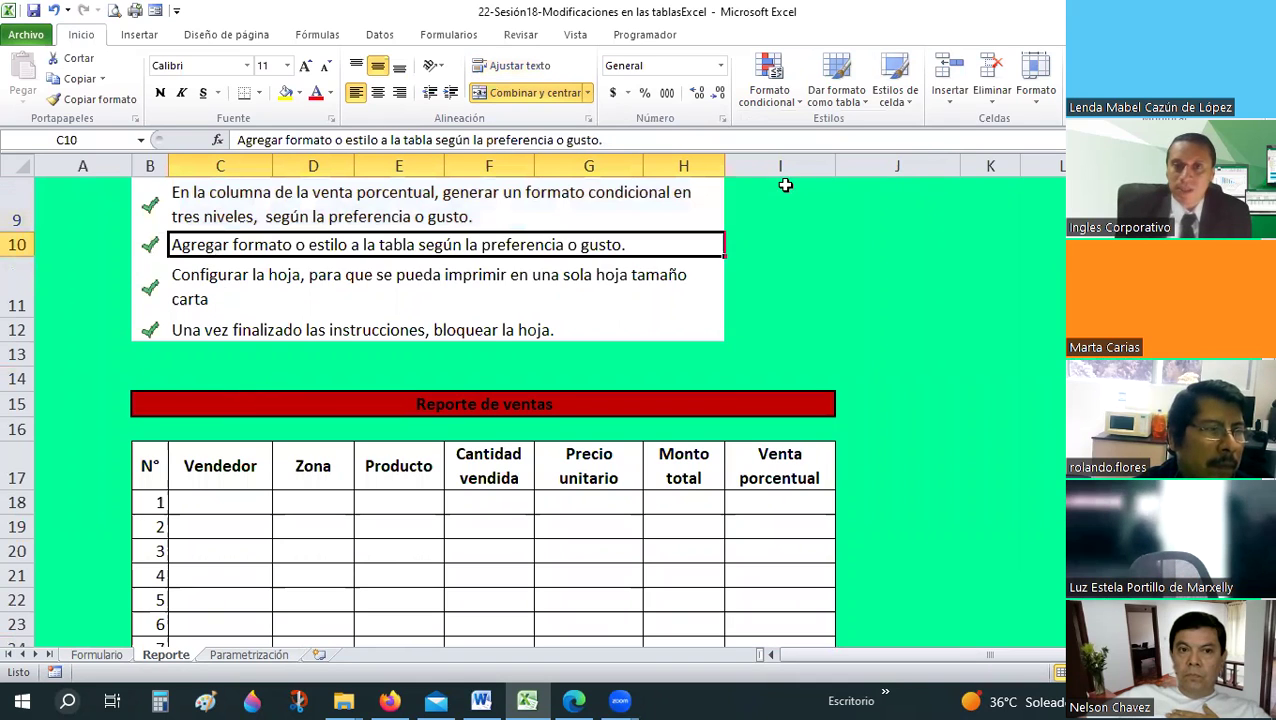
{"action": "left_click", "coordinate": [836, 90]}
{"action": "left_click", "coordinate": [415, 465]}
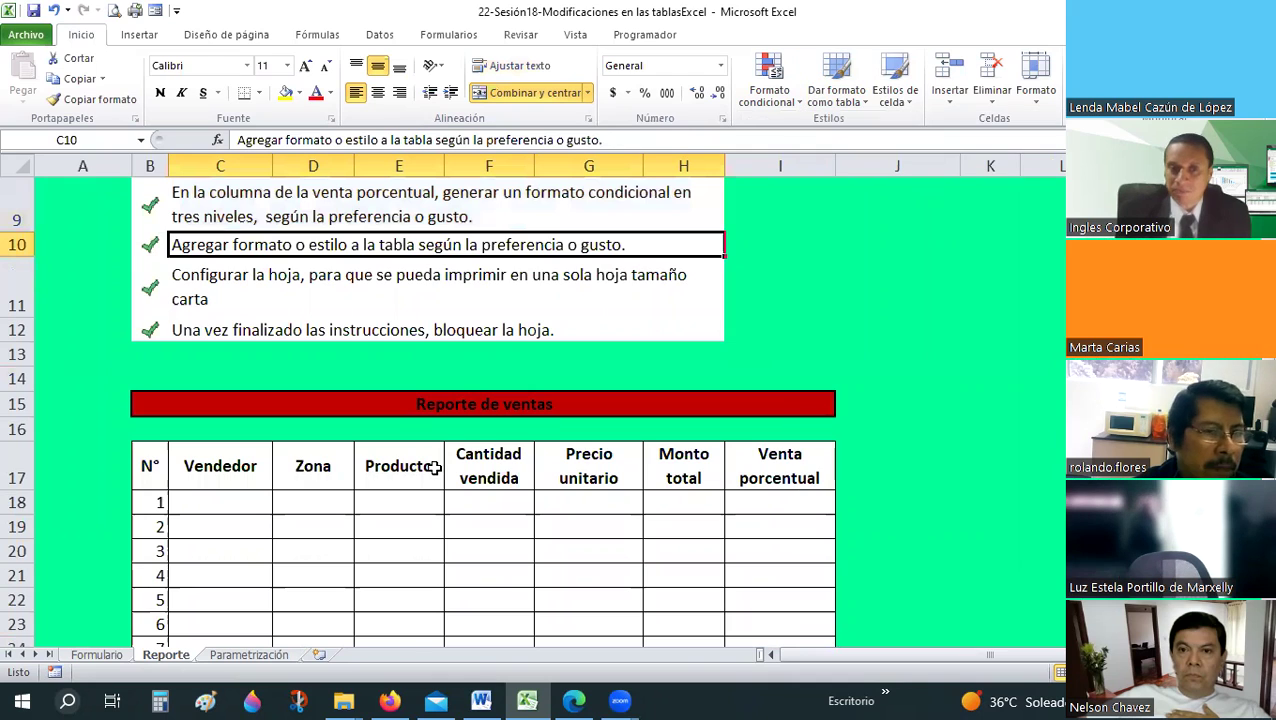
{"action": "left_click", "coordinate": [142, 34]}
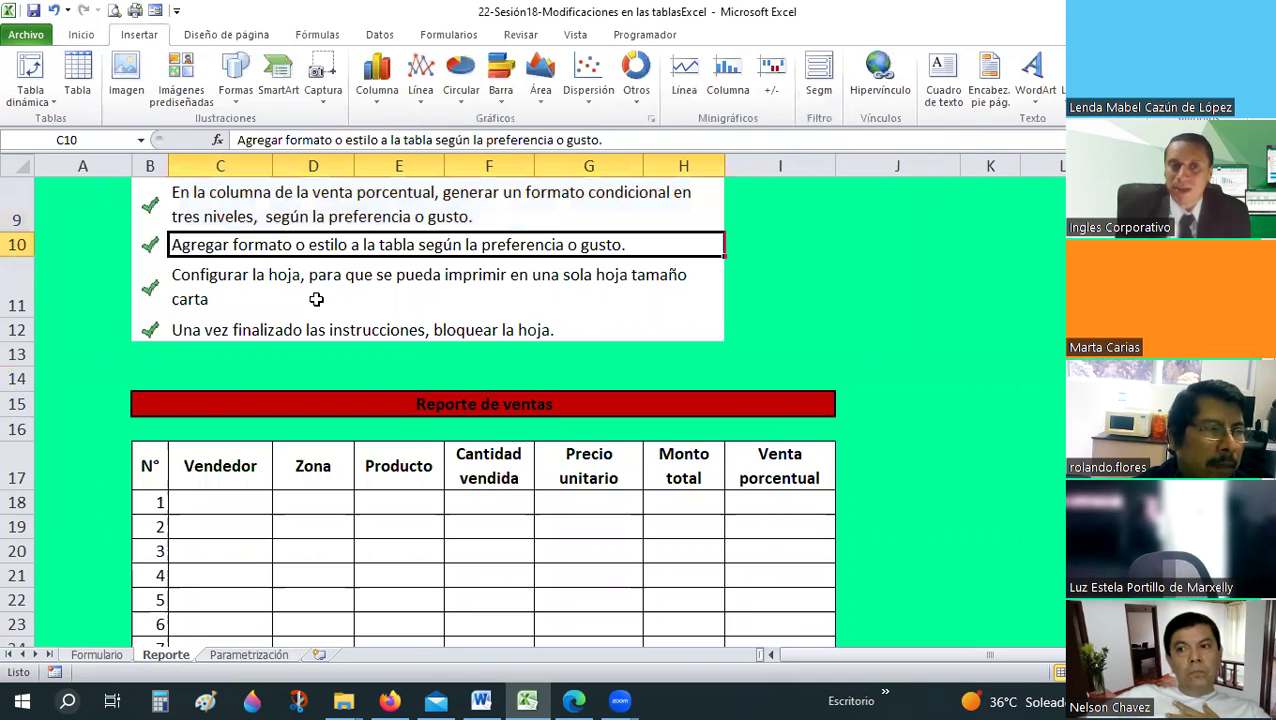
{"action": "left_click", "coordinate": [267, 285]}
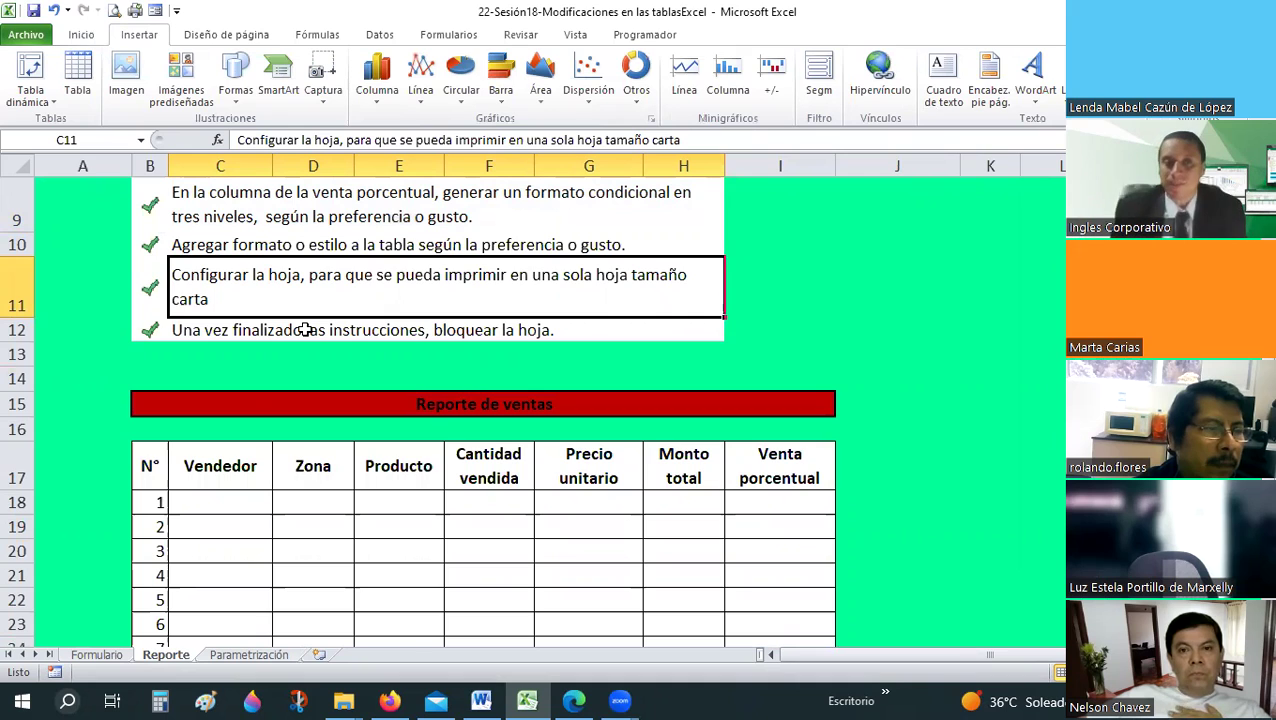
{"action": "left_click", "coordinate": [305, 330]}
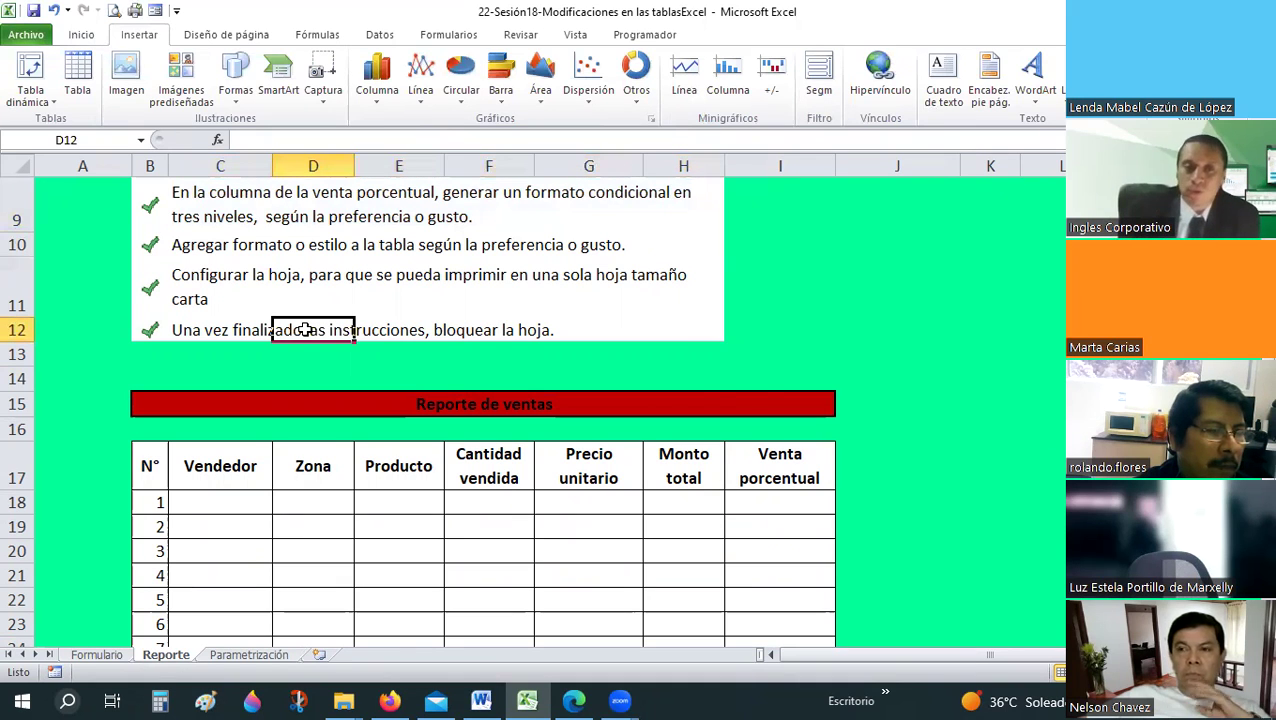
{"action": "left_click_drag", "start_coordinate": [622, 314], "coordinate": [645, 328]}
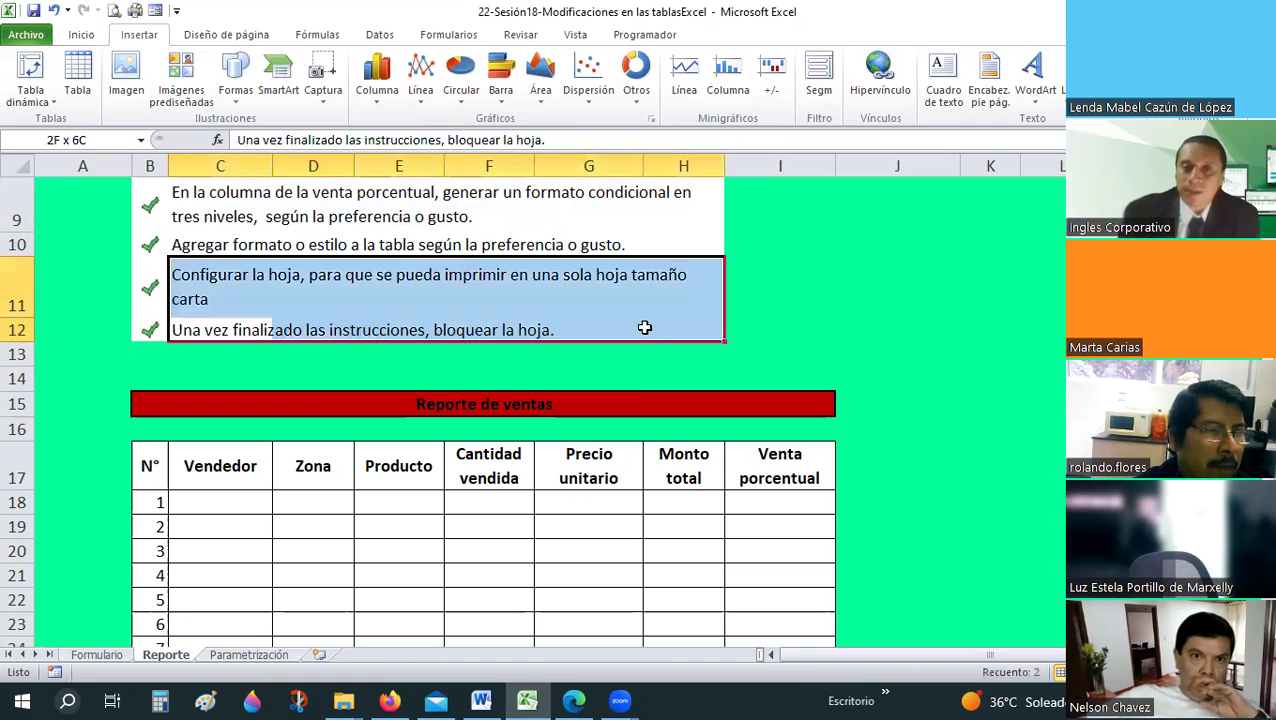
{"action": "left_click_drag", "start_coordinate": [321, 152], "coordinate": [118, 92]}
{"action": "left_click", "coordinate": [84, 36]}
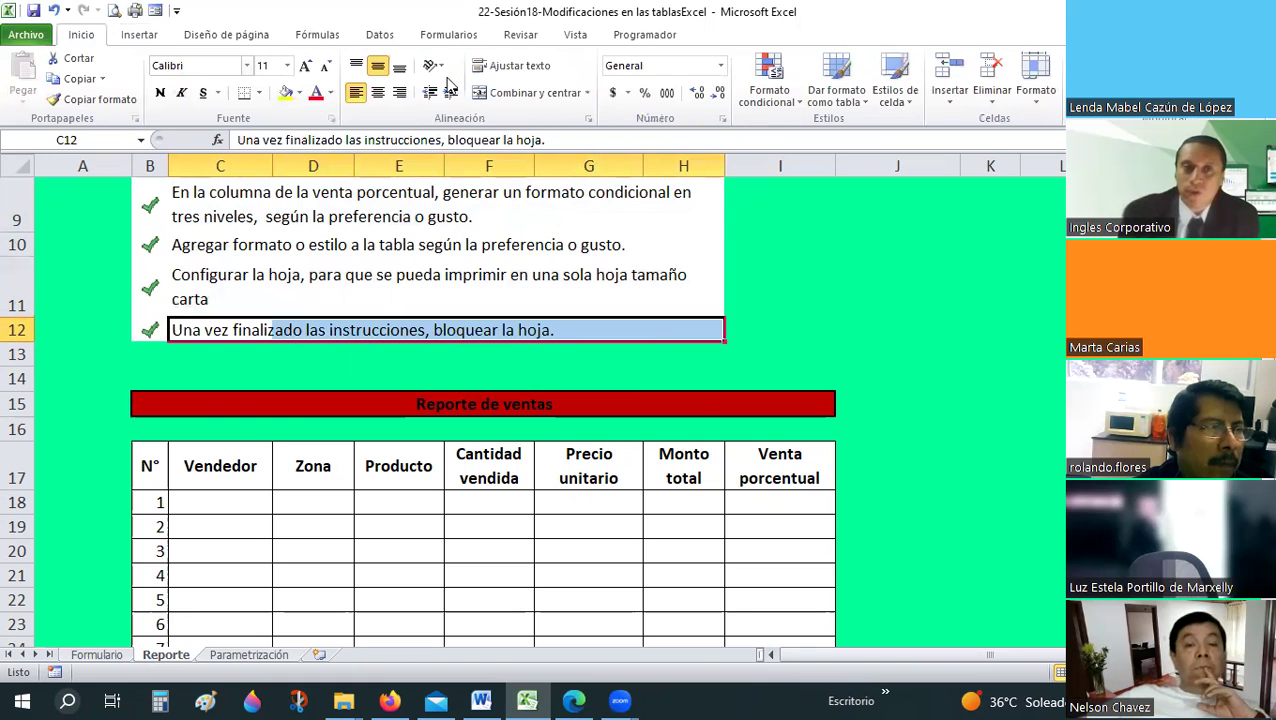
{"action": "left_click", "coordinate": [378, 92]}
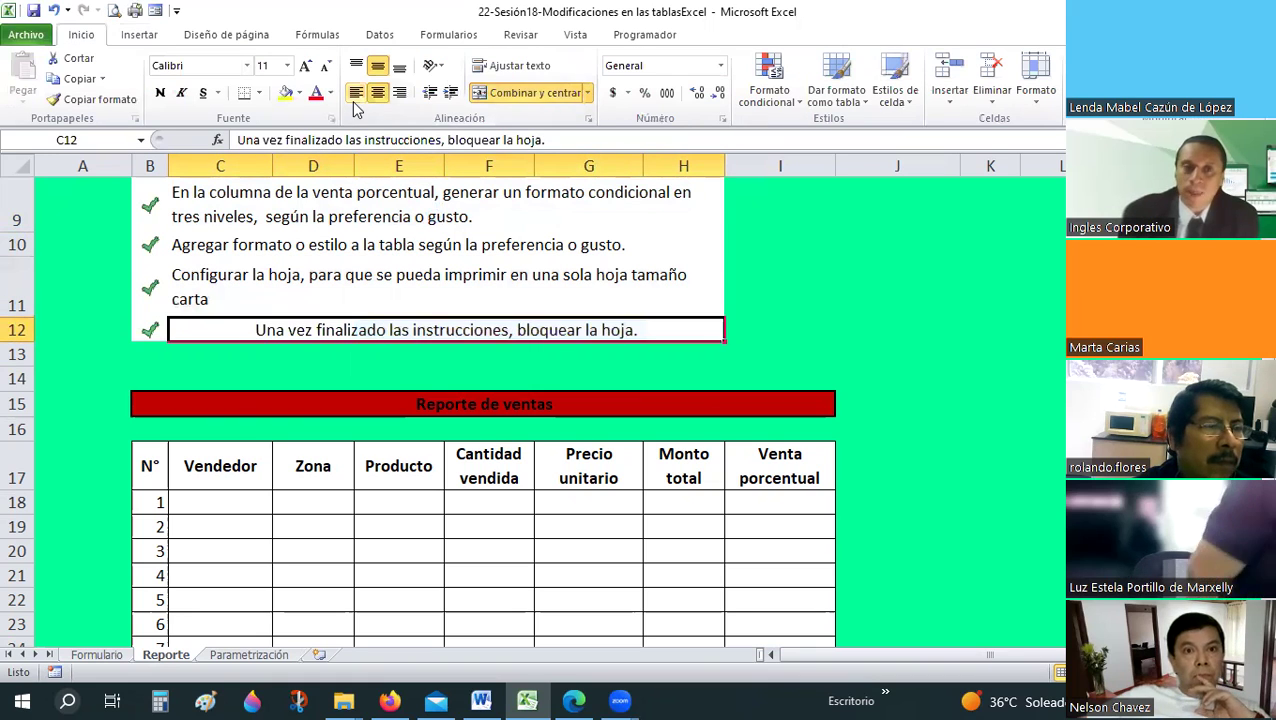
{"action": "left_click", "coordinate": [356, 92]}
{"action": "left_click", "coordinate": [313, 354]}
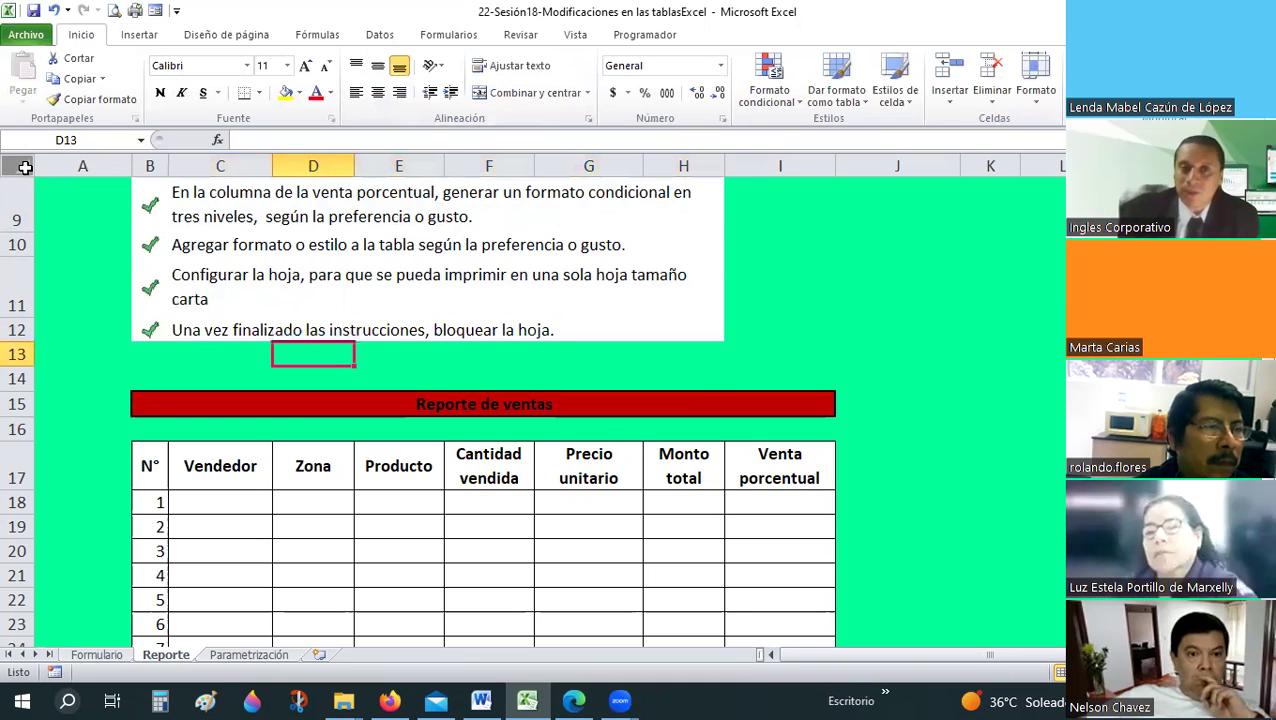
{"action": "key", "text": "ctrl+a"}
{"action": "left_click", "coordinate": [772, 102]}
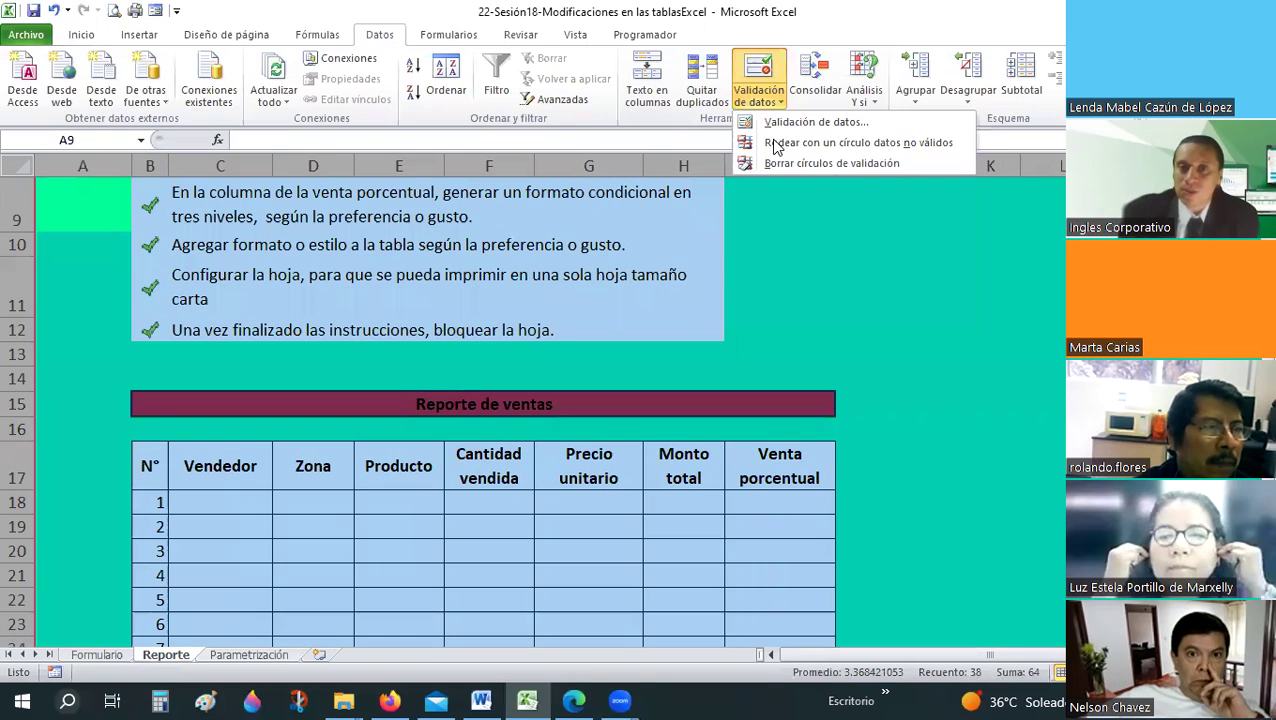
{"action": "key", "text": "Escape"}
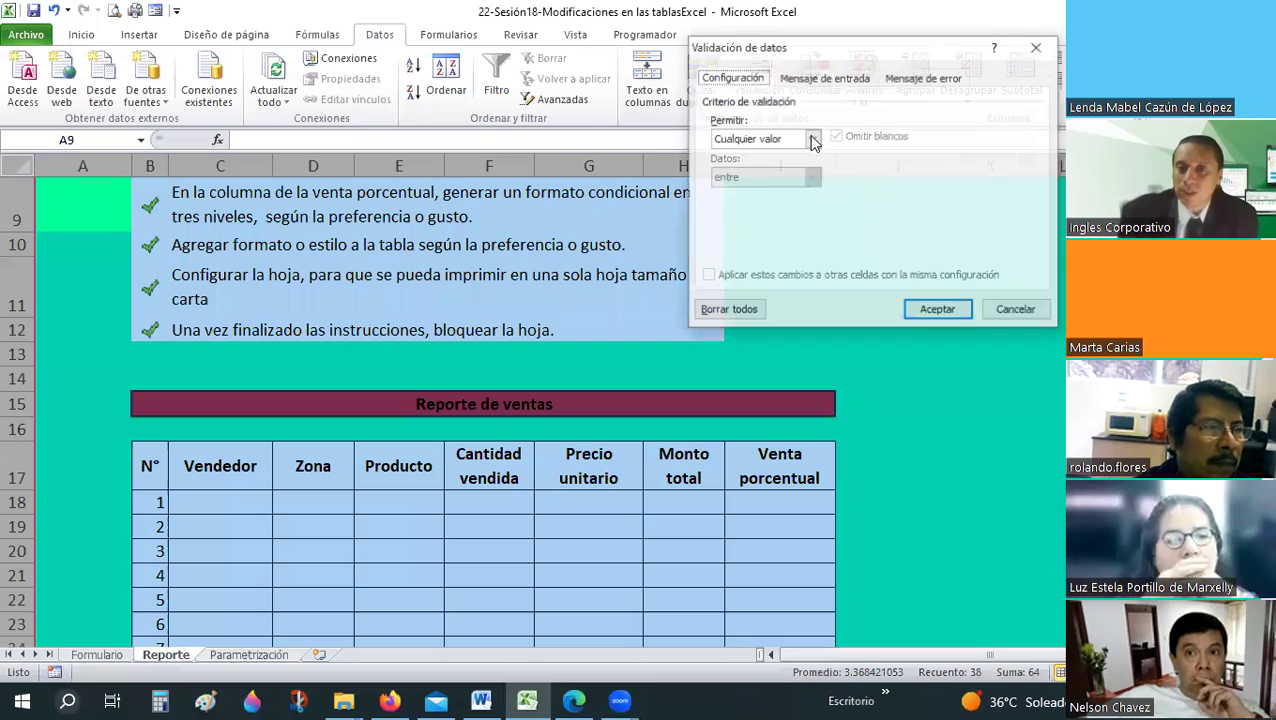
{"action": "left_click", "coordinate": [765, 138]}
{"action": "left_click", "coordinate": [752, 228]}
{"action": "left_click", "coordinate": [765, 177]}
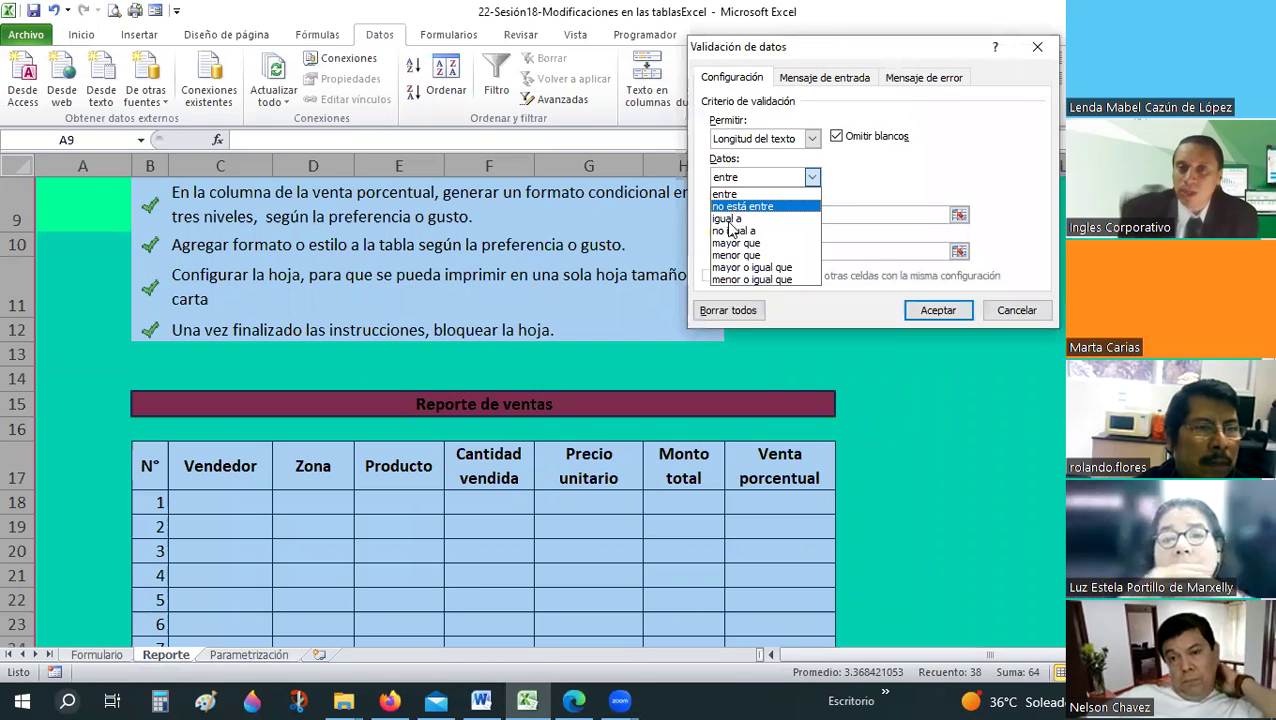
{"action": "left_click", "coordinate": [736, 217]}
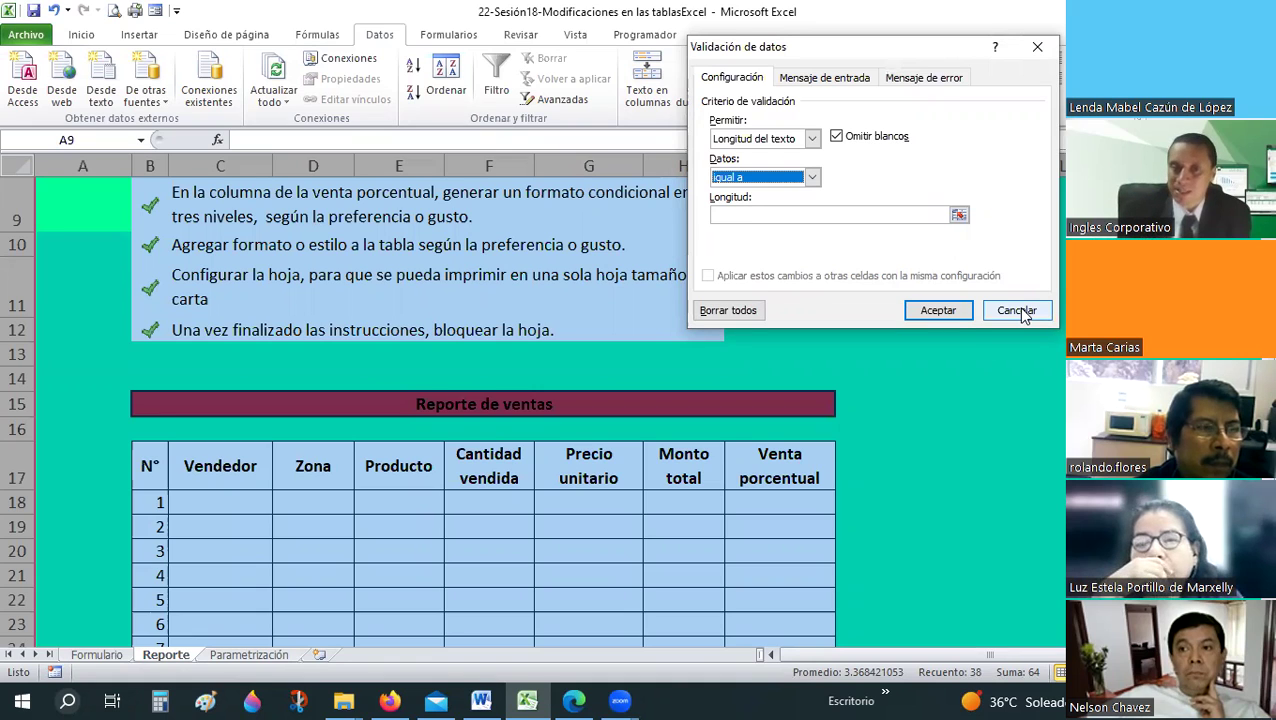
{"action": "left_click", "coordinate": [948, 314]}
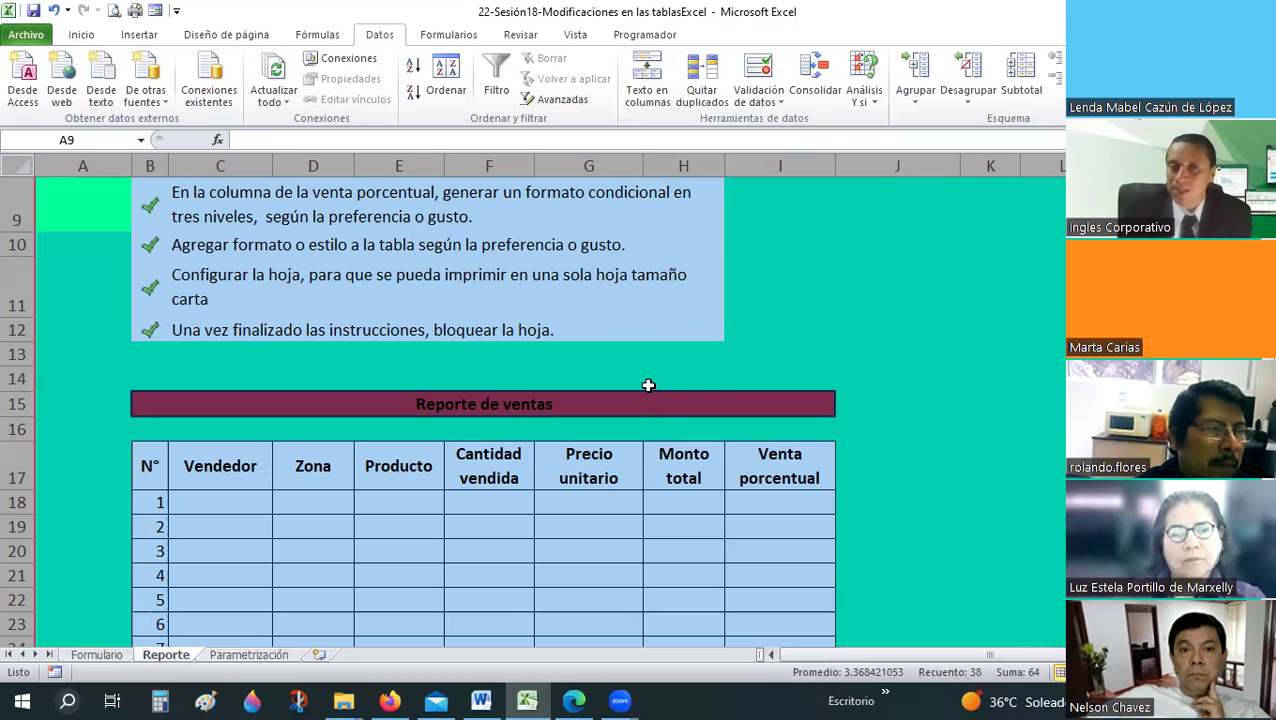
{"action": "scroll", "coordinate": [648, 385], "scroll_direction": "down", "scroll_amount": 1}
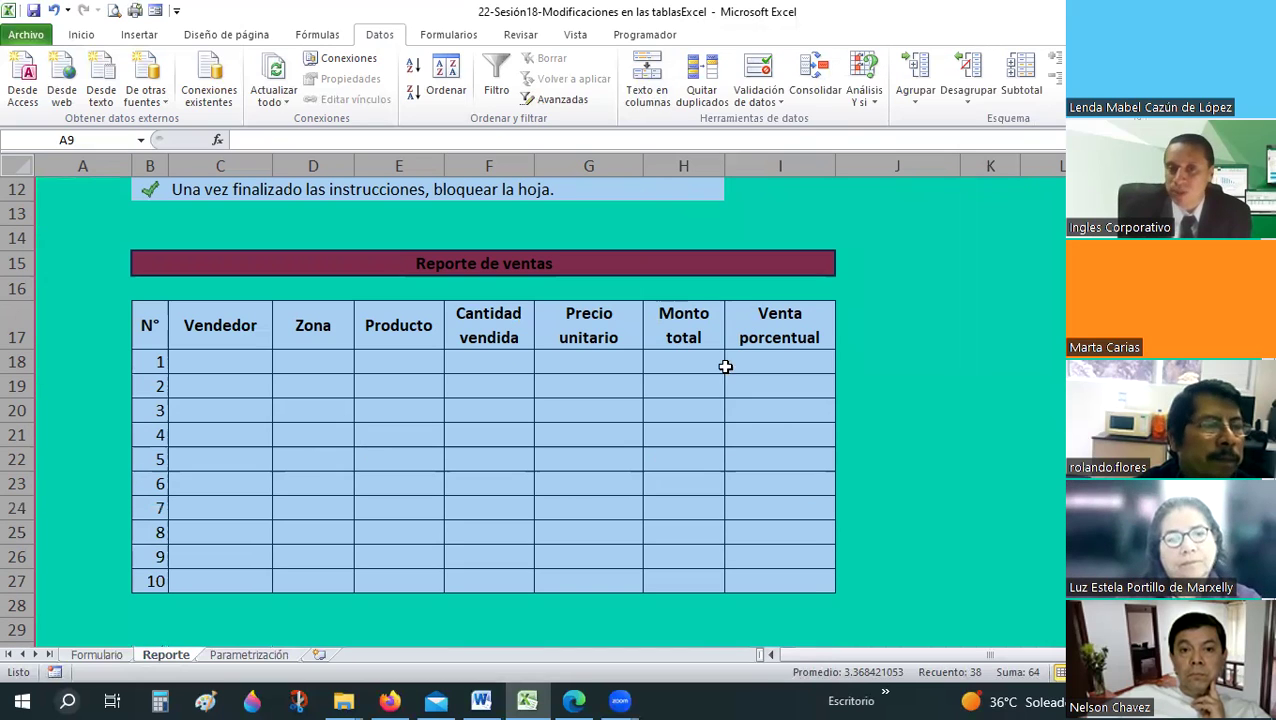
- Return to the Formulario sheet and check cell C19 and the Vendedor header comment
{"action": "left_click", "coordinate": [118, 660]}
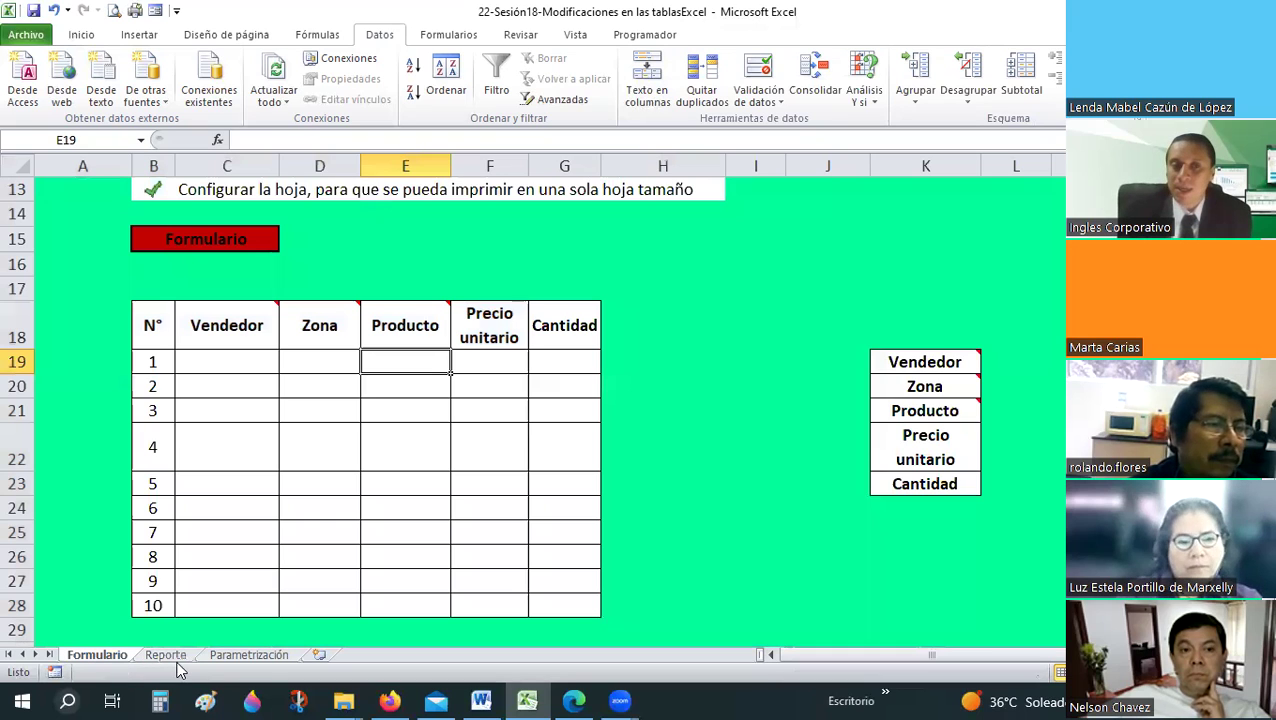
{"action": "key", "text": "ctrl+Page_Down"}
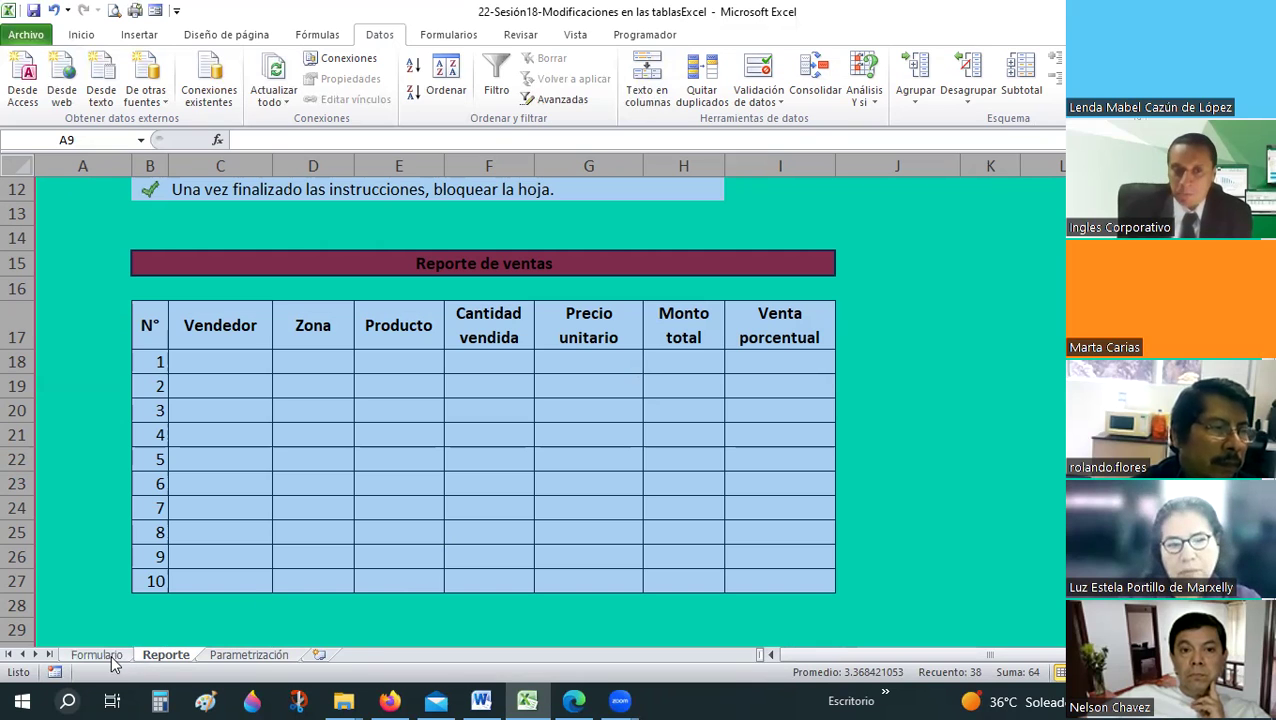
{"action": "key", "text": "ctrl+Page_Up"}
{"action": "scroll", "coordinate": [754, 325], "scroll_direction": "up", "scroll_amount": 2}
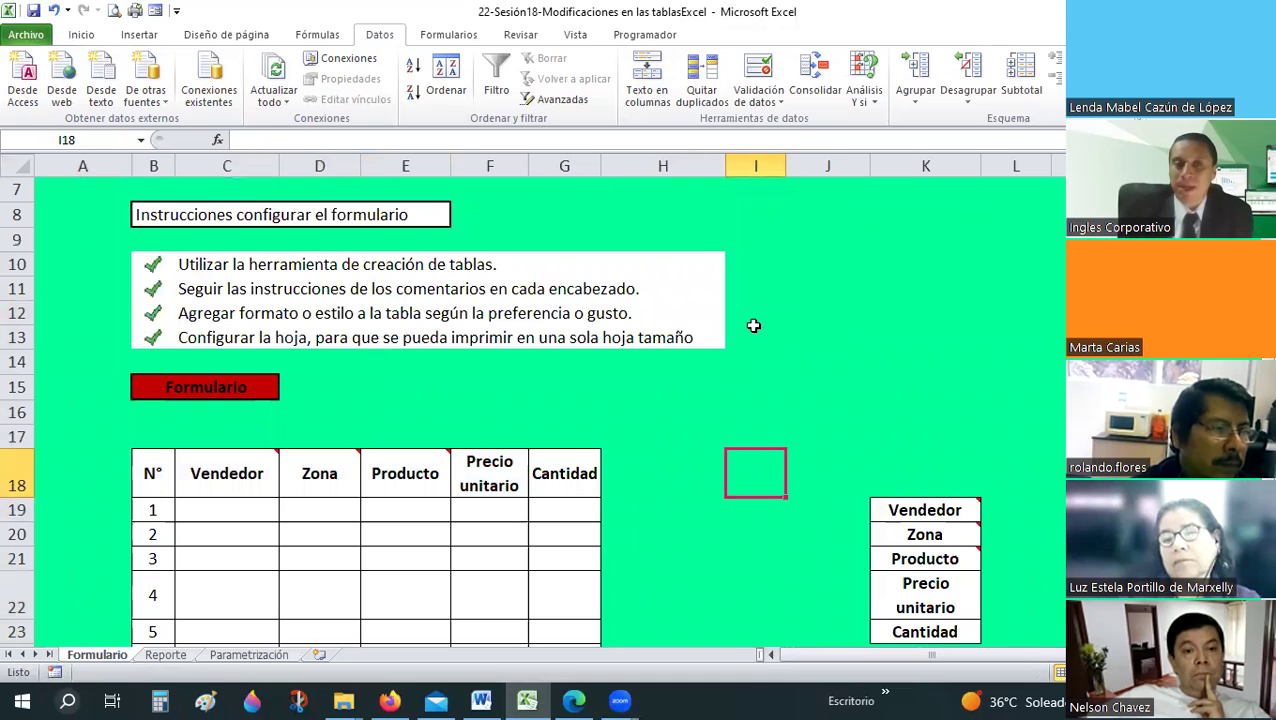
{"action": "left_click", "coordinate": [254, 508]}
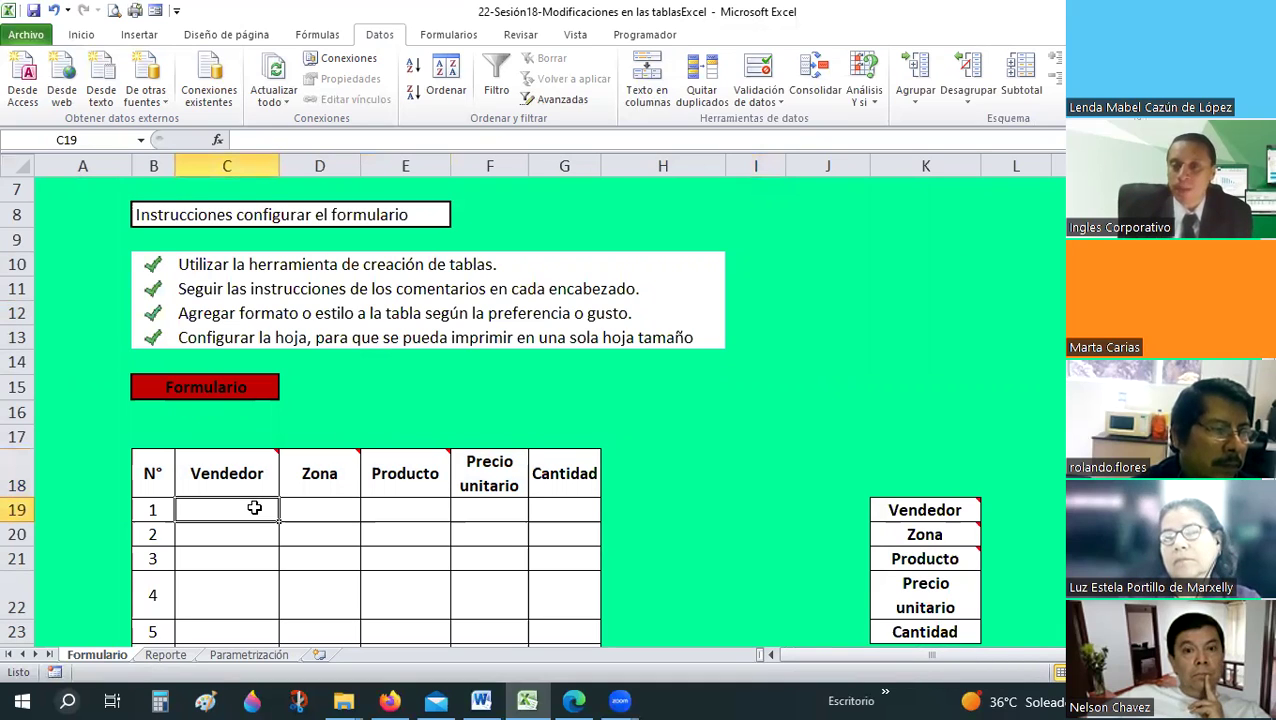
{"action": "scroll", "coordinate": [254, 508], "scroll_direction": "down", "scroll_amount": 1}
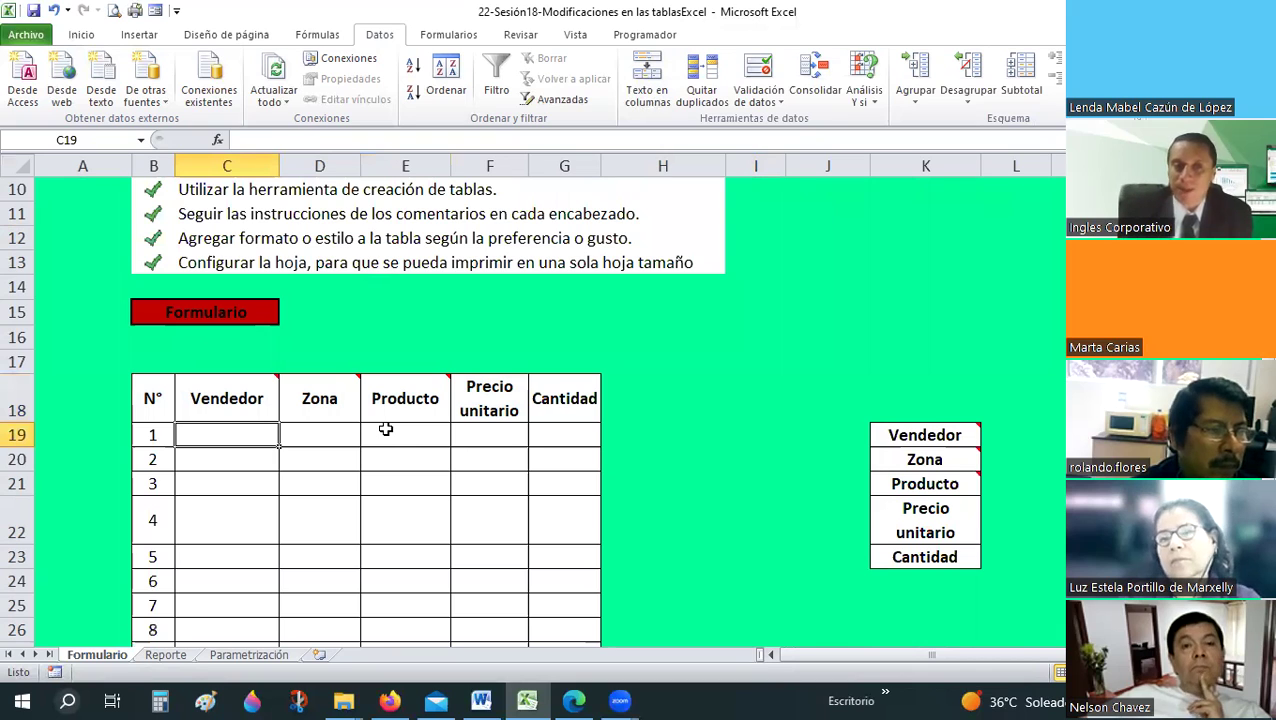
{"action": "left_click", "coordinate": [232, 397]}
{"action": "scroll", "coordinate": [281, 277], "scroll_direction": "up", "scroll_amount": 1}
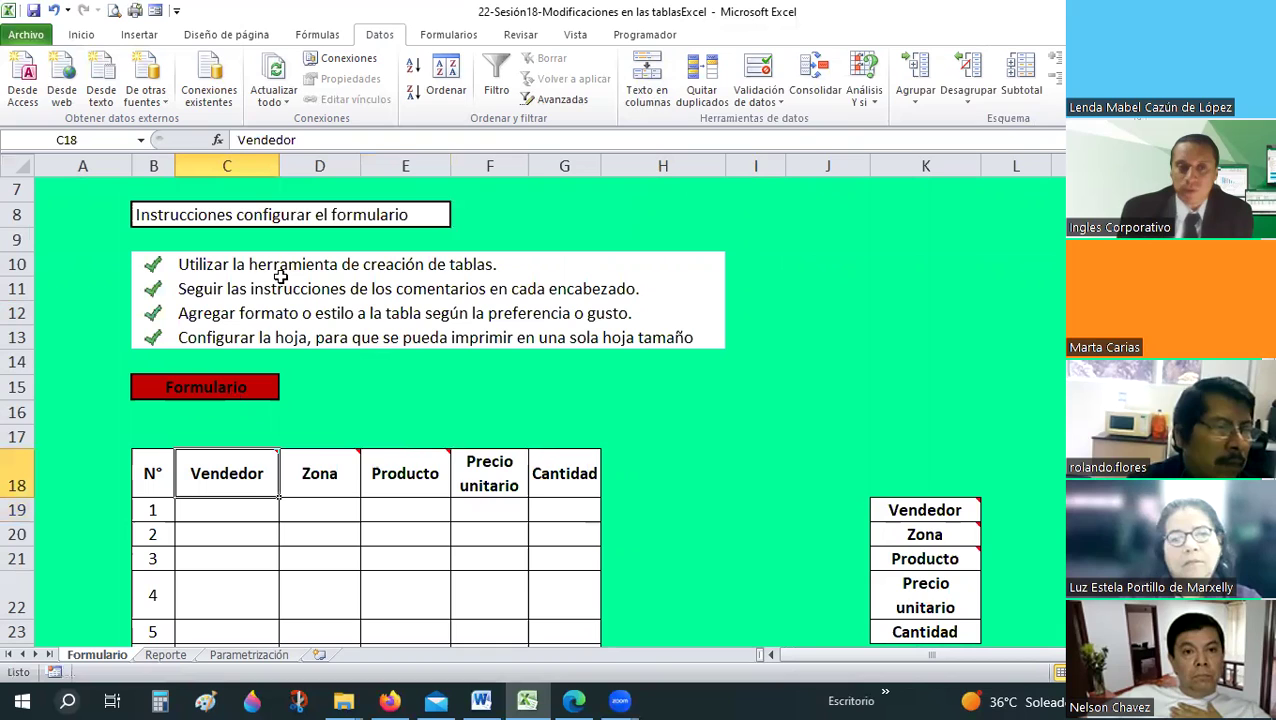
- Review the table creation instruction and select the form range B18:G28
{"action": "left_click", "coordinate": [288, 268]}
{"action": "scroll", "coordinate": [288, 268], "scroll_direction": "down", "scroll_amount": 1}
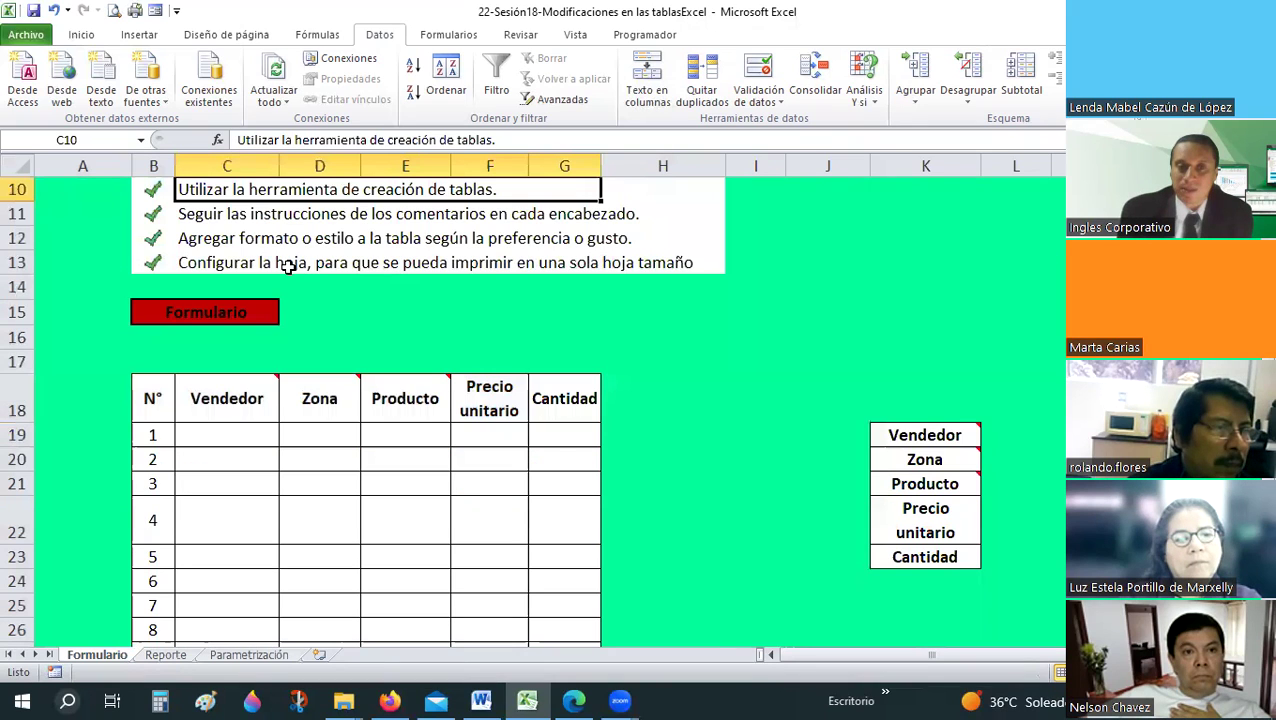
{"action": "scroll", "coordinate": [152, 325], "scroll_direction": "down", "scroll_amount": 1}
{"action": "left_click_drag", "start_coordinate": [152, 325], "coordinate": [235, 362]}
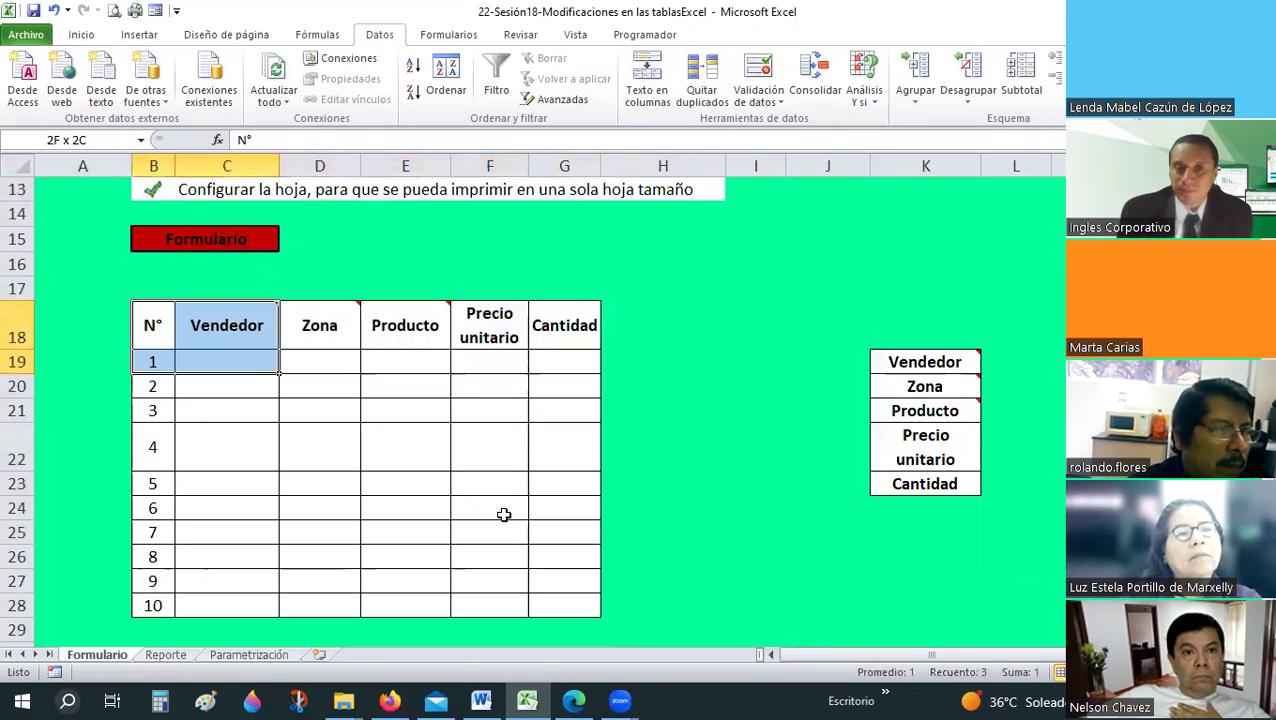
{"action": "left_click_drag", "start_coordinate": [579, 606], "coordinate": [581, 608]}
{"action": "left_click_drag", "start_coordinate": [217, 143], "coordinate": [139, 38]}
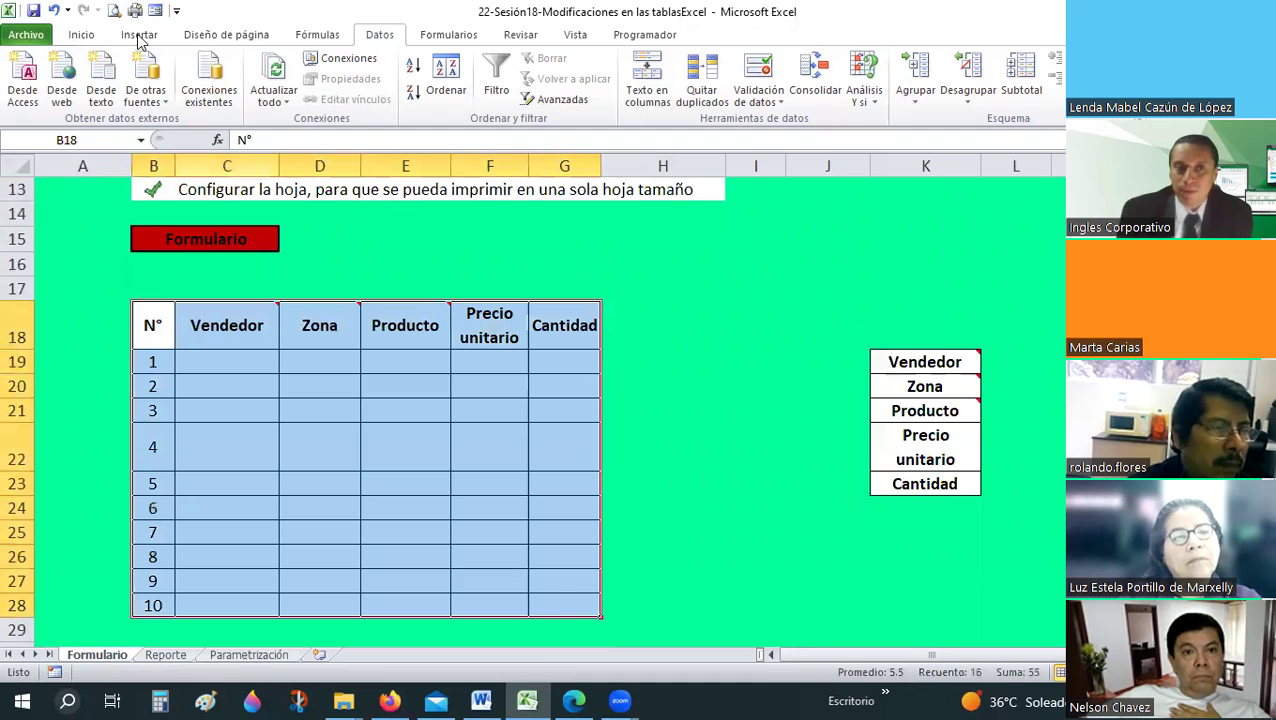
- Convert the selected range B18:G28 into a table with a header row
{"action": "left_click", "coordinate": [139, 36]}
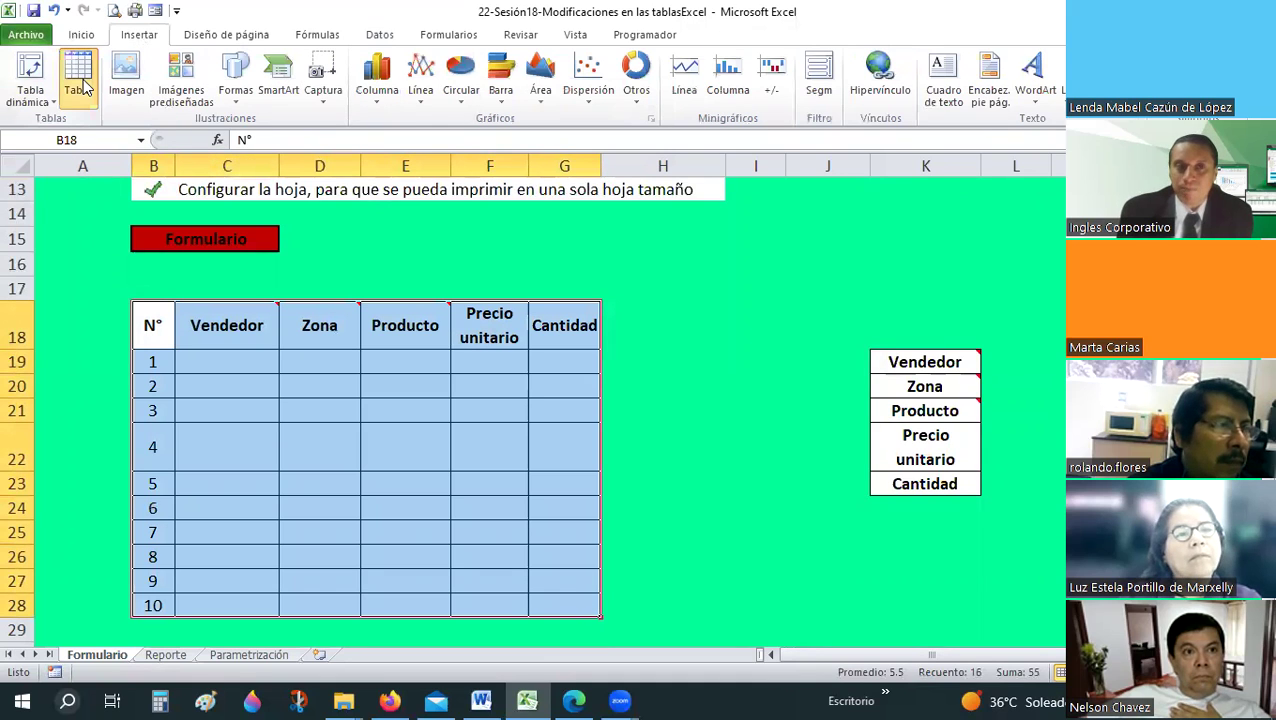
{"action": "left_click", "coordinate": [80, 80]}
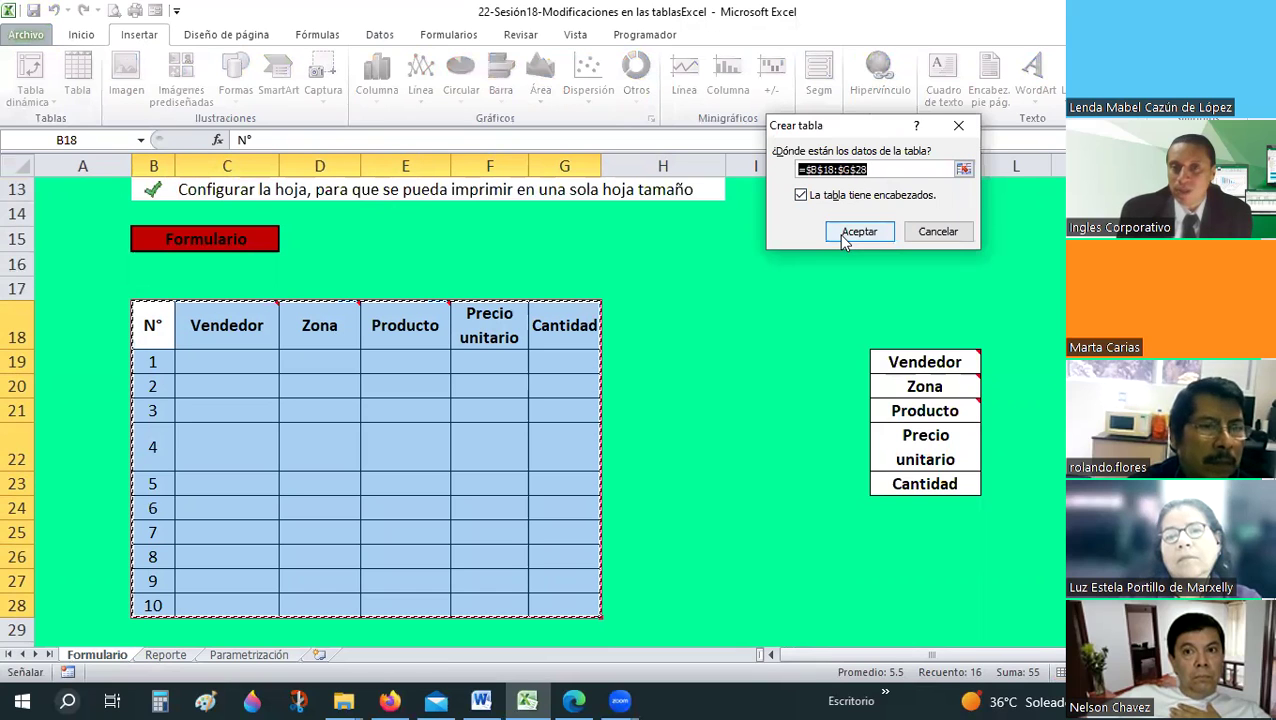
{"action": "left_click", "coordinate": [842, 233]}
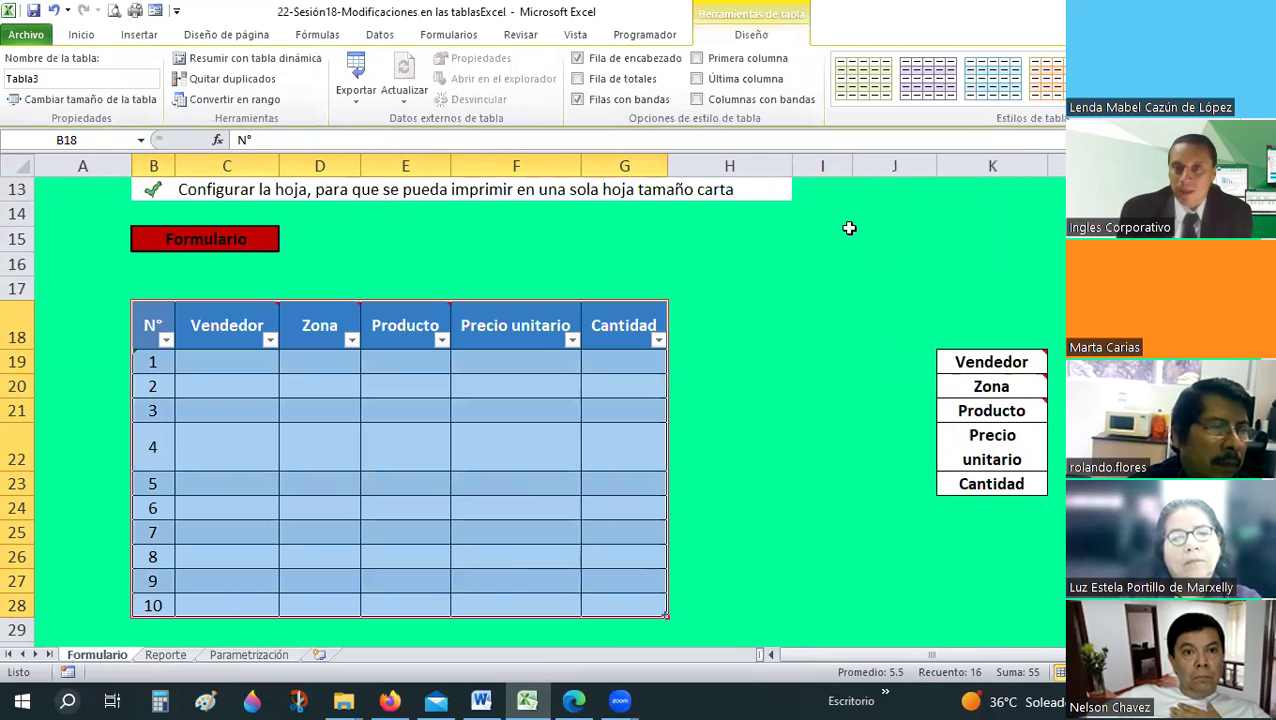
- Apply a dark gray banded table style and name the table FORMULARIO1
{"action": "left_click", "coordinate": [1055, 100]}
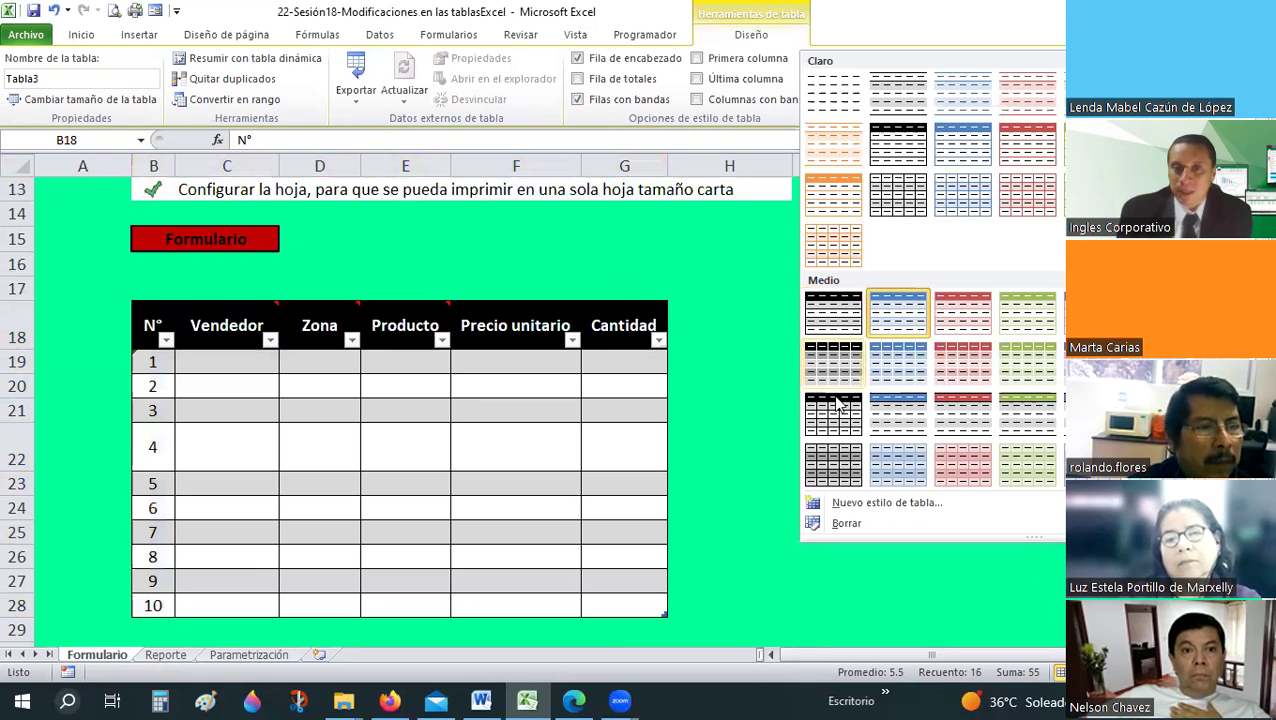
{"action": "scroll", "coordinate": [833, 360], "scroll_direction": "down", "scroll_amount": 2}
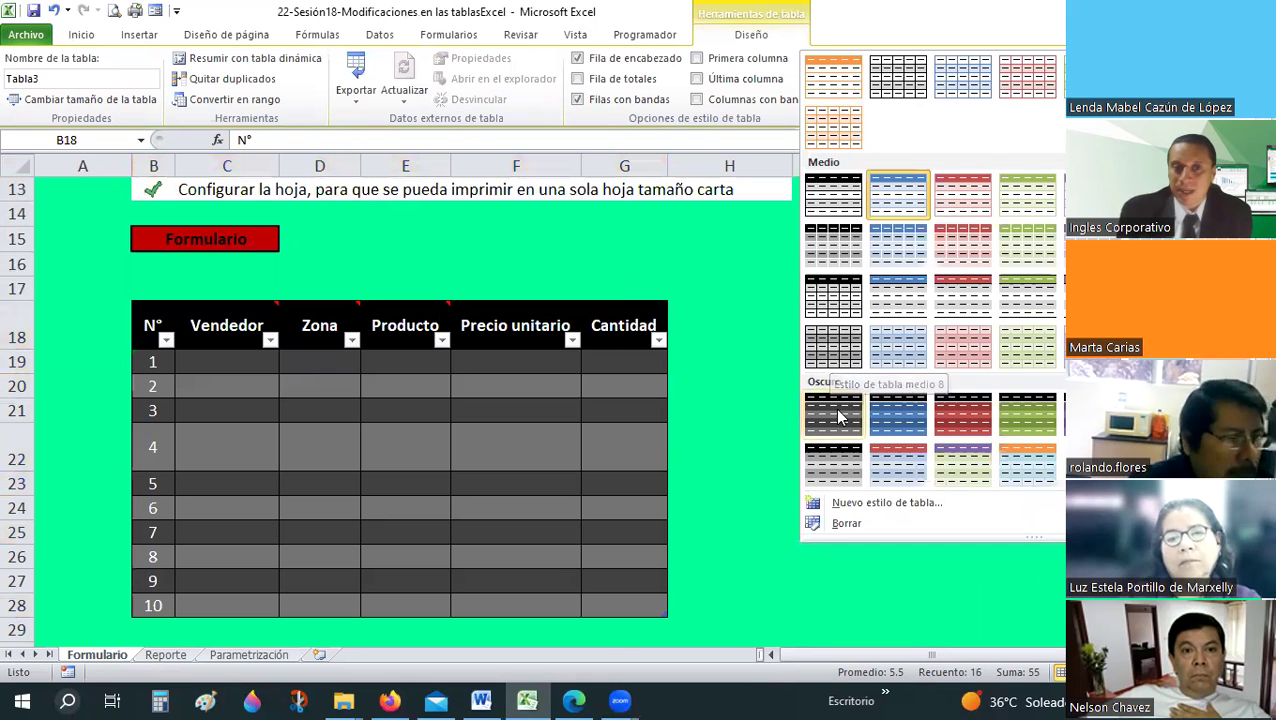
{"action": "left_click", "coordinate": [838, 412]}
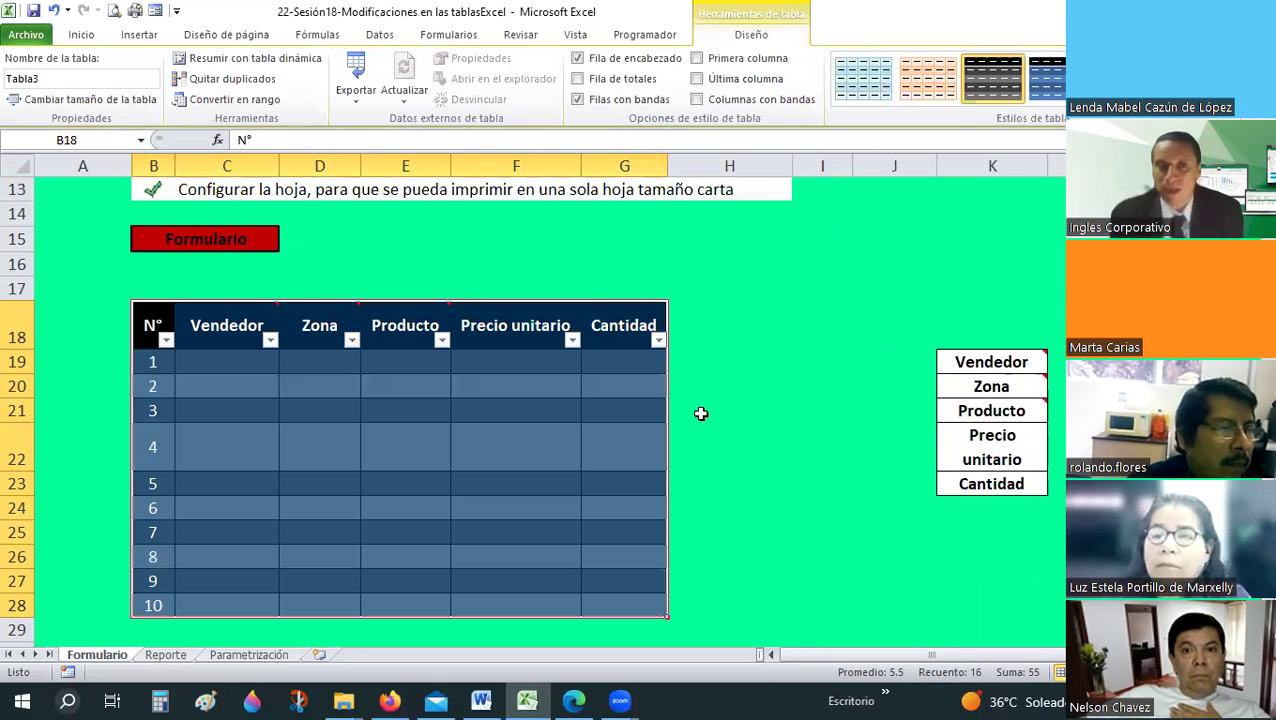
{"action": "left_click", "coordinate": [52, 79]}
{"action": "type", "text": "FORMULARIO1"}
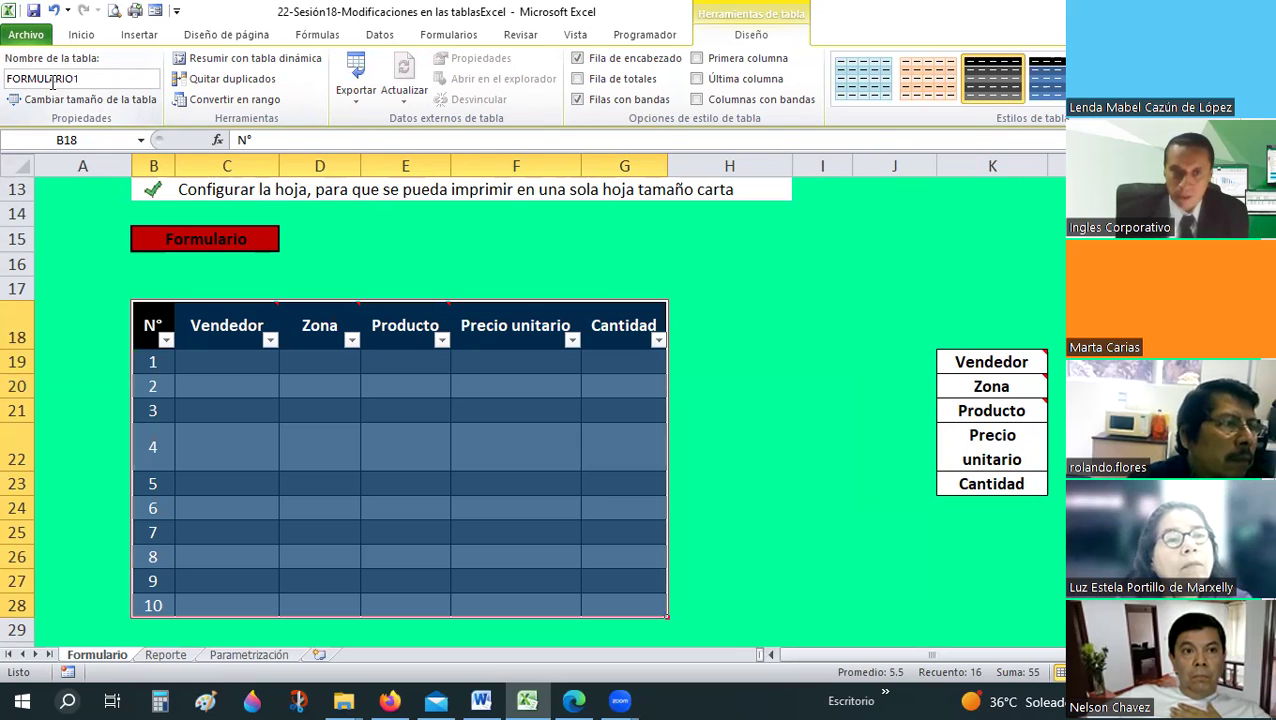
{"action": "left_click", "coordinate": [735, 292]}
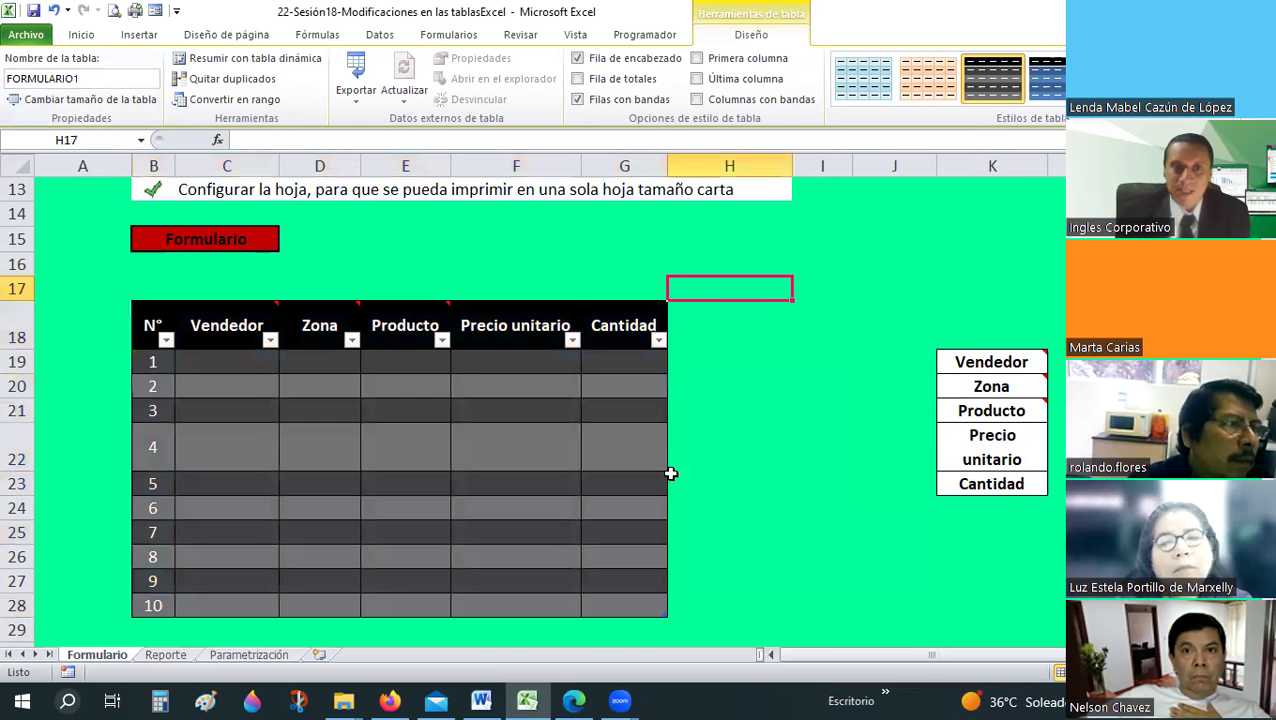
{"action": "scroll", "coordinate": [262, 382], "scroll_direction": "up", "scroll_amount": 3}
- Select the instruction rows and place the active cell inside the Formulario table
{"action": "scroll", "coordinate": [260, 303], "scroll_direction": "down", "scroll_amount": 3}
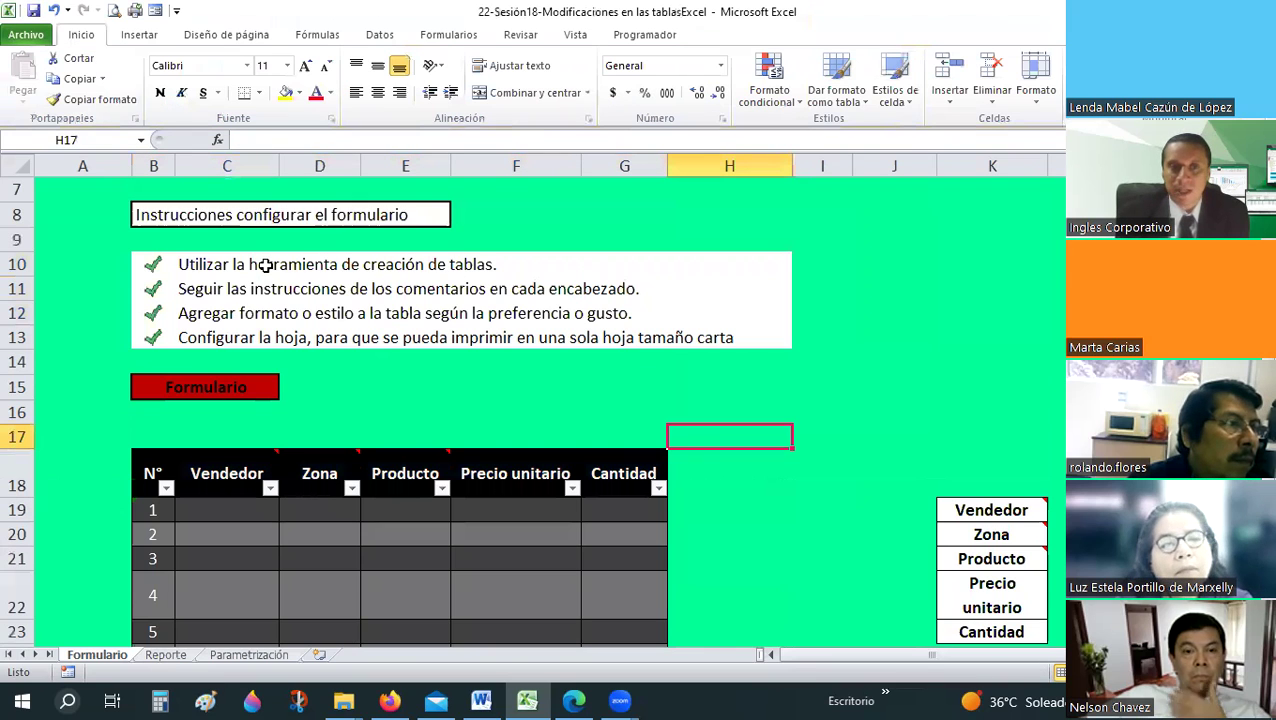
{"action": "left_click", "coordinate": [149, 382]}
{"action": "scroll", "coordinate": [149, 315], "scroll_direction": "down", "scroll_amount": 3}
{"action": "left_click_drag", "start_coordinate": [149, 315], "coordinate": [599, 606]}
{"action": "left_click", "coordinate": [584, 361]}
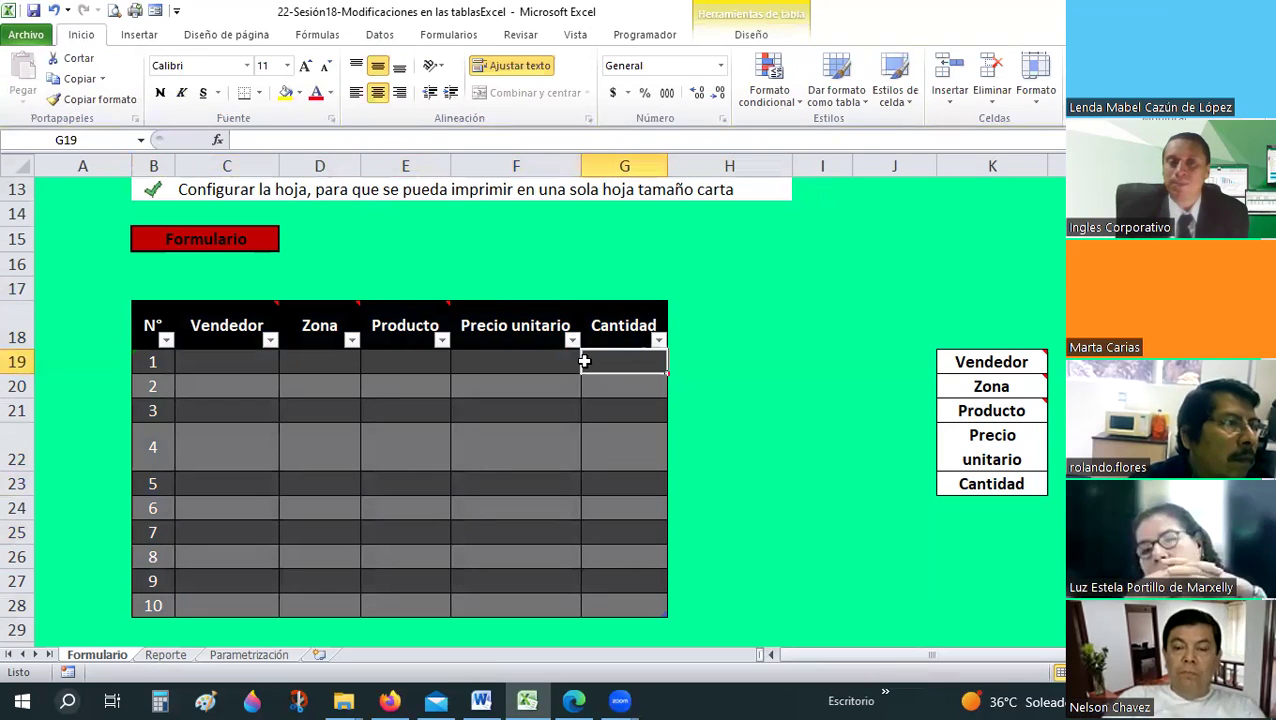
{"action": "scroll", "coordinate": [584, 361], "scroll_direction": "up", "scroll_amount": 2}
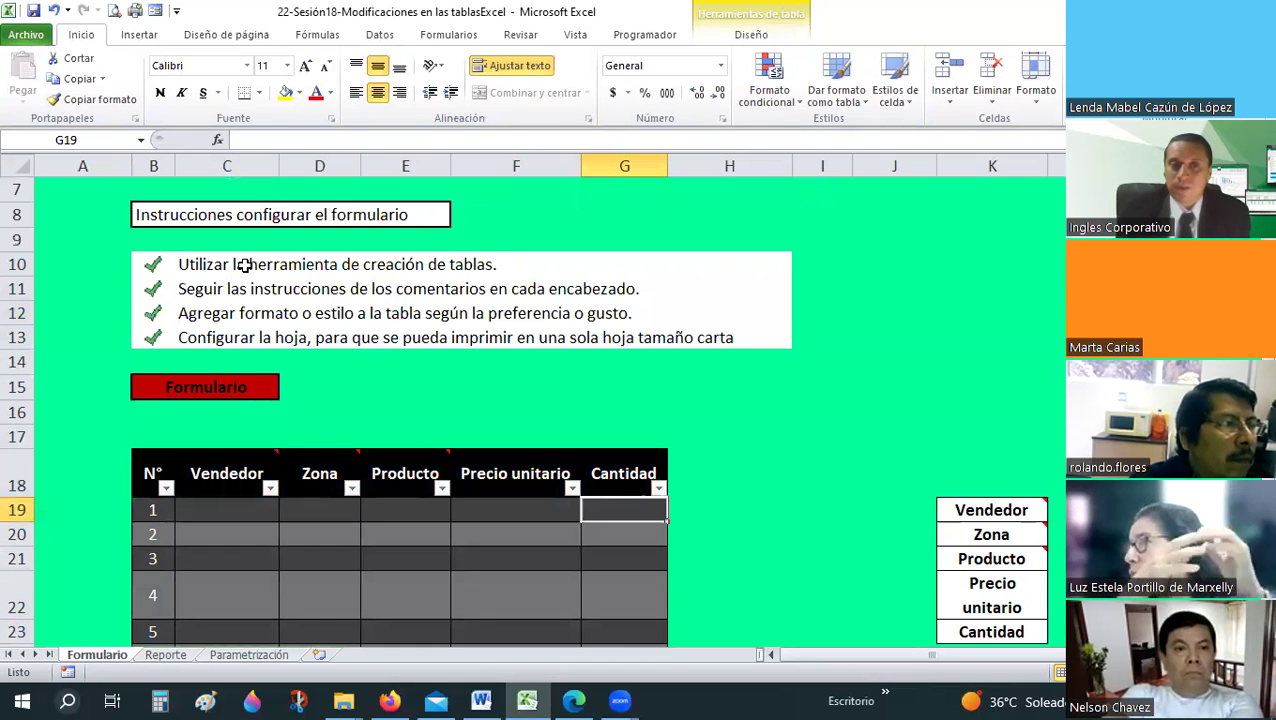
- Give merged cell C10, the table-creation instruction, a blue fill
{"action": "left_click", "coordinate": [188, 264]}
{"action": "left_click", "coordinate": [299, 93]}
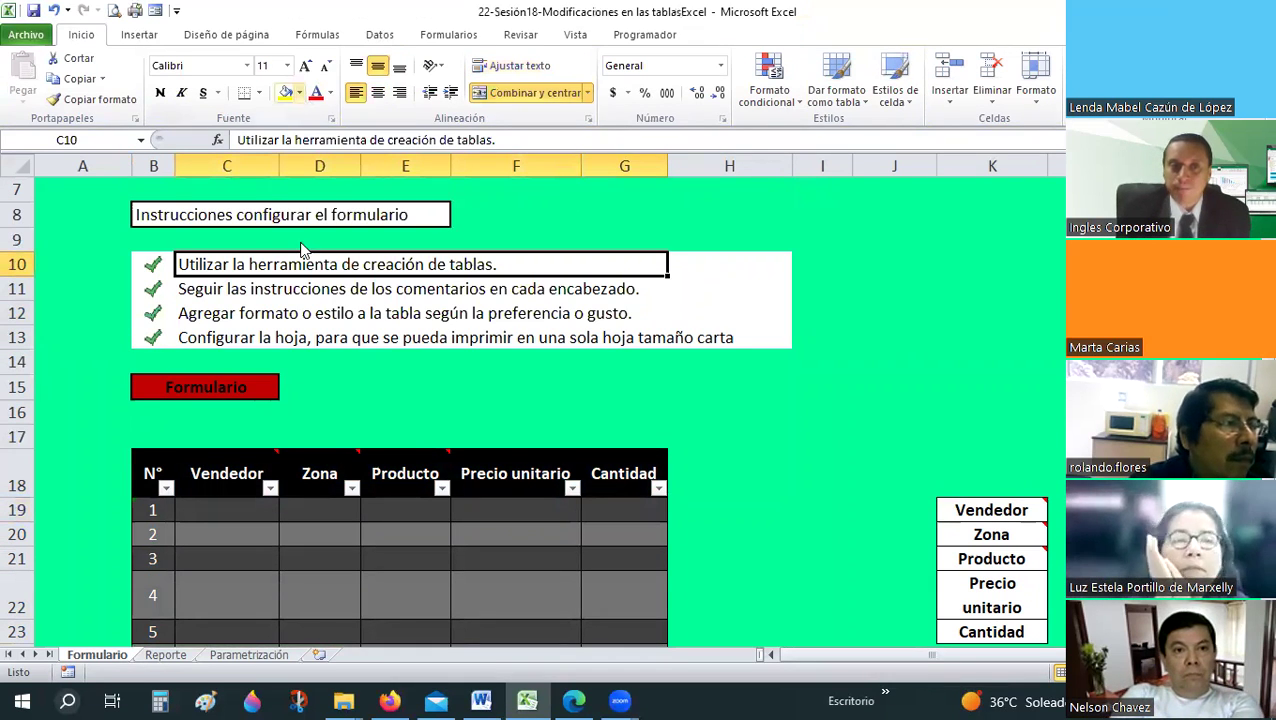
{"action": "left_click", "coordinate": [405, 387]}
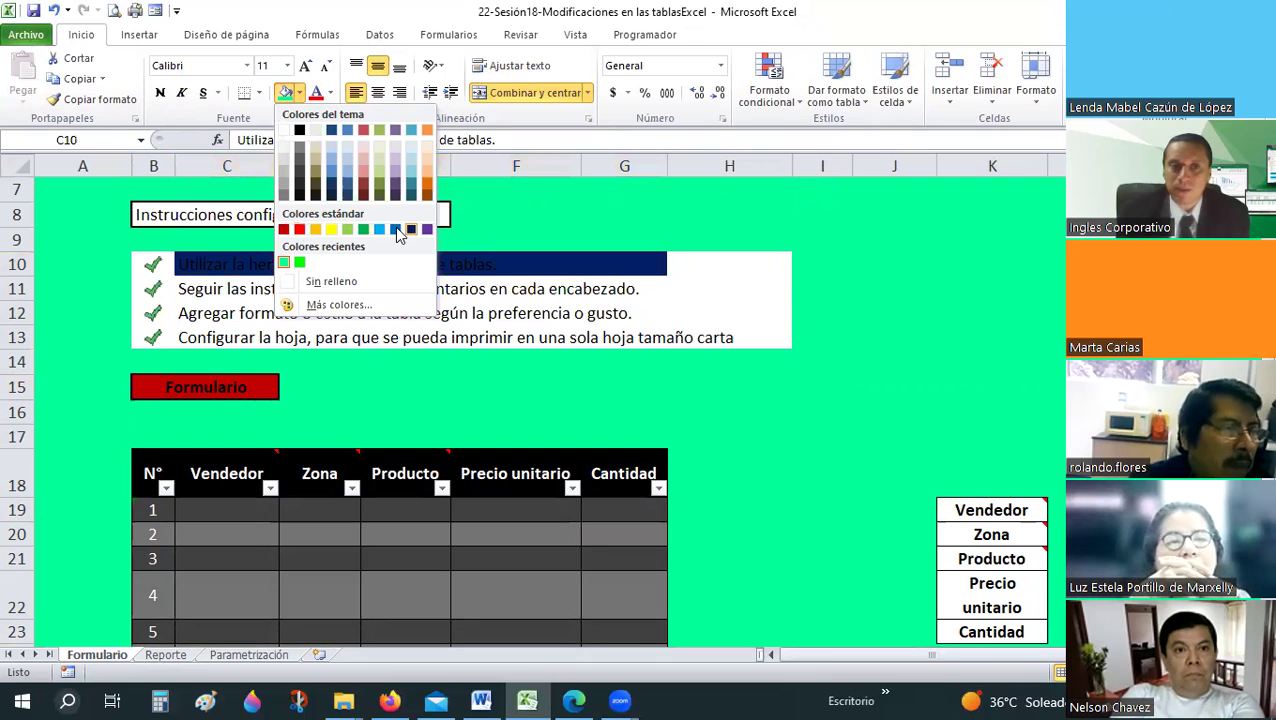
{"action": "left_click", "coordinate": [476, 380]}
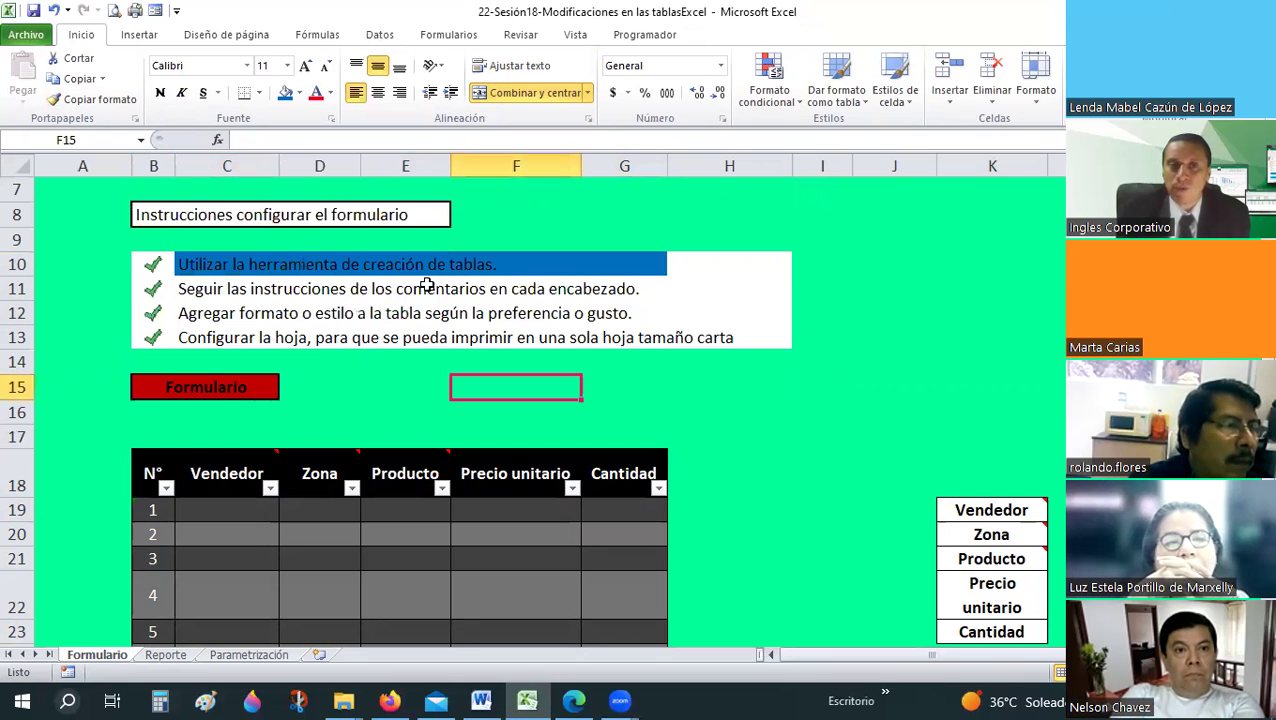
{"action": "left_click", "coordinate": [405, 265]}
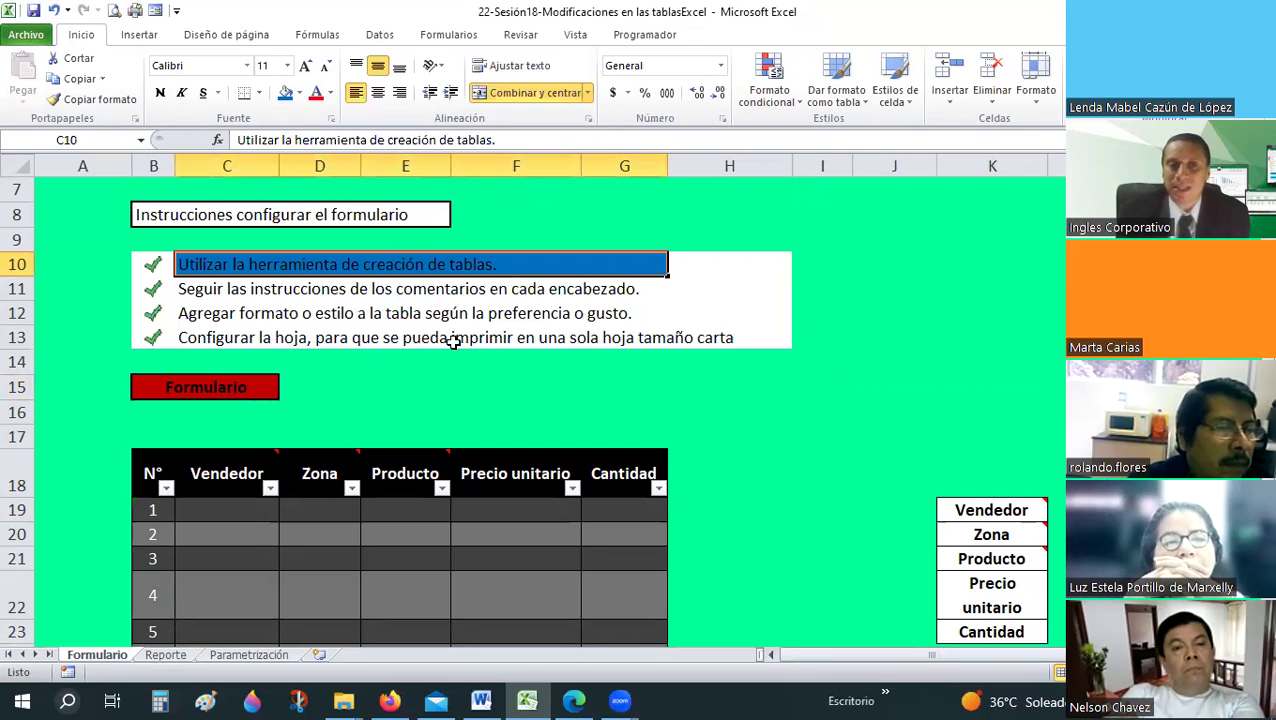
{"action": "scroll", "coordinate": [453, 342], "scroll_direction": "down", "scroll_amount": 1}
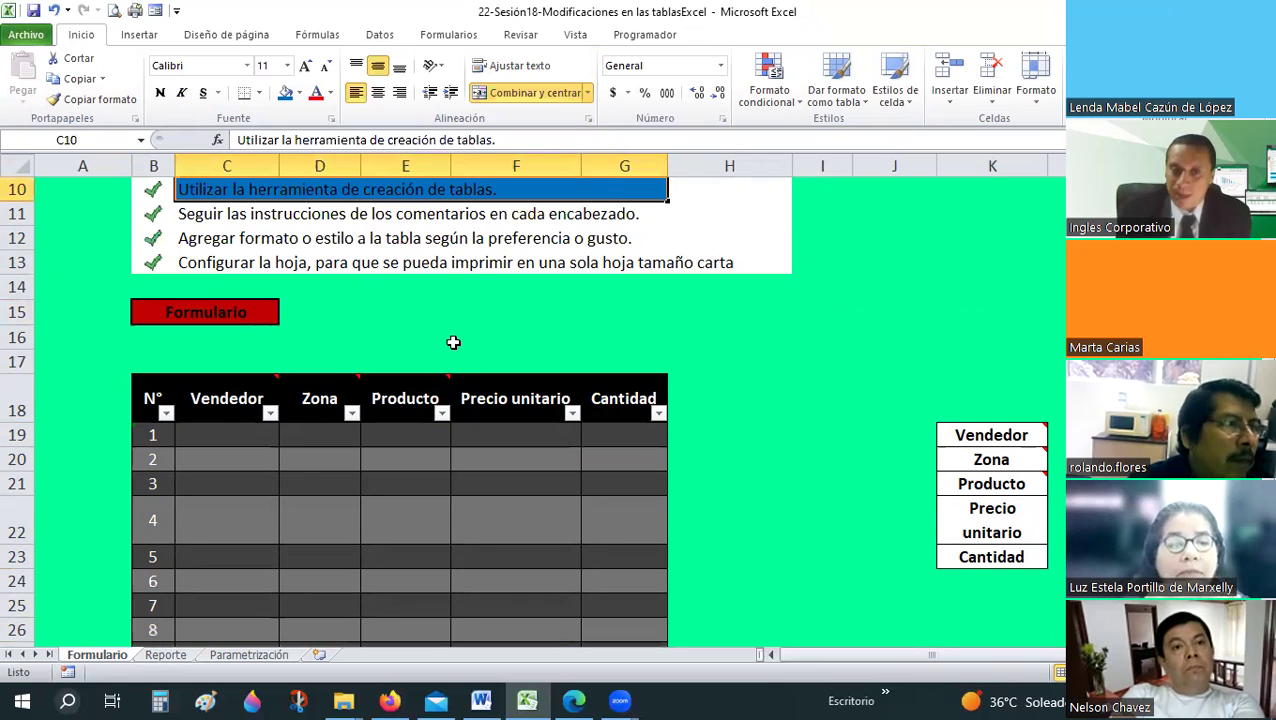
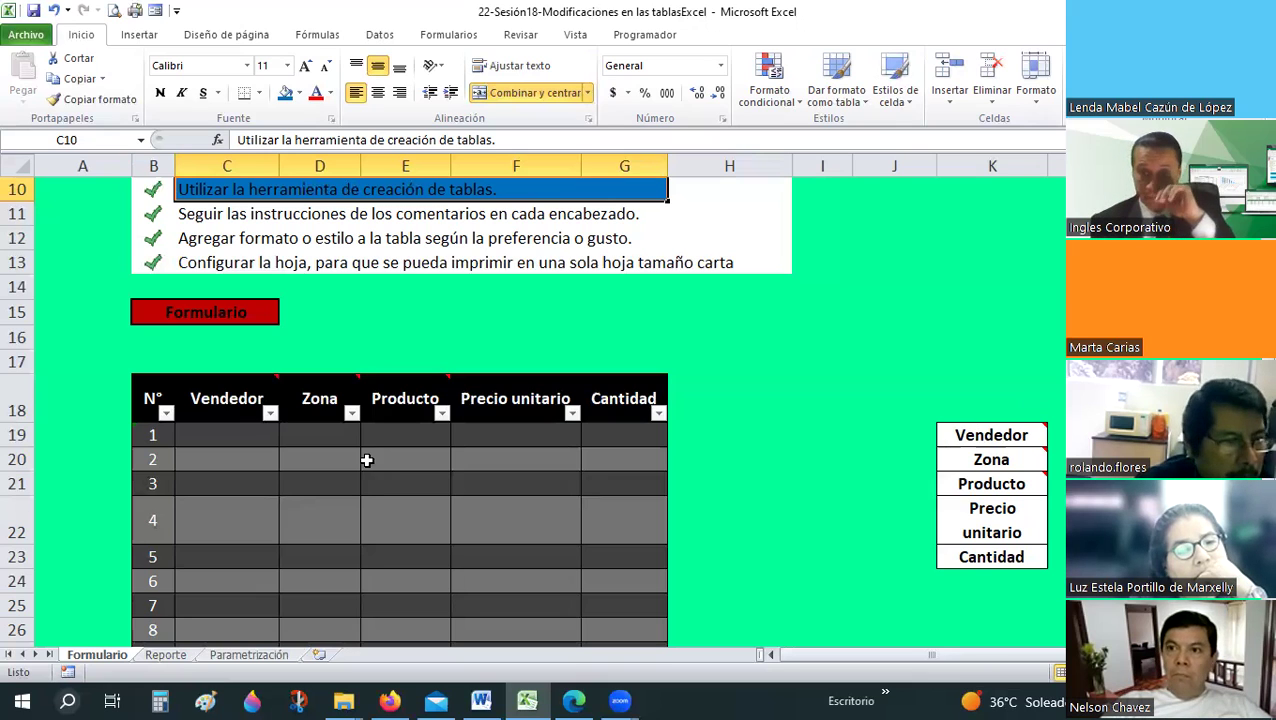
- Review the Formulario instruction lines and select the Vendedor header to read its note
{"action": "left_click", "coordinate": [581, 332]}
{"action": "scroll", "coordinate": [519, 307], "scroll_direction": "up", "scroll_amount": 1}
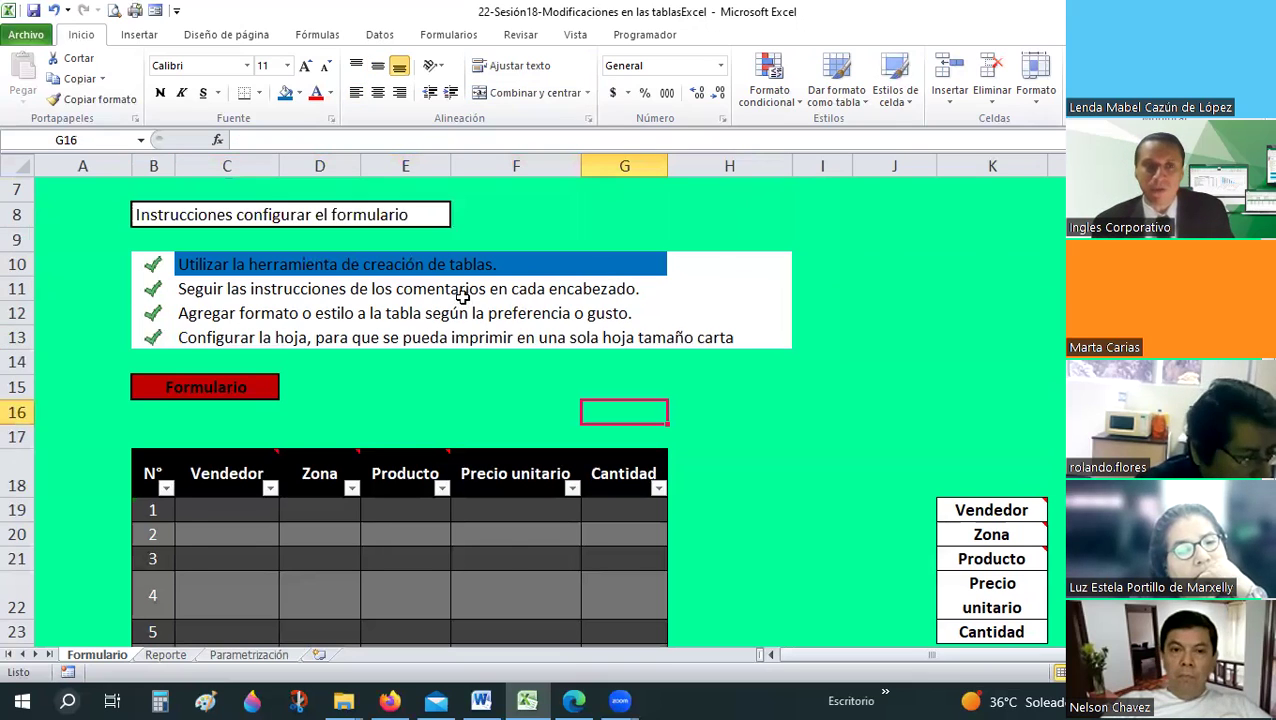
{"action": "left_click", "coordinate": [350, 263]}
{"action": "scroll", "coordinate": [350, 263], "scroll_direction": "down", "scroll_amount": 1}
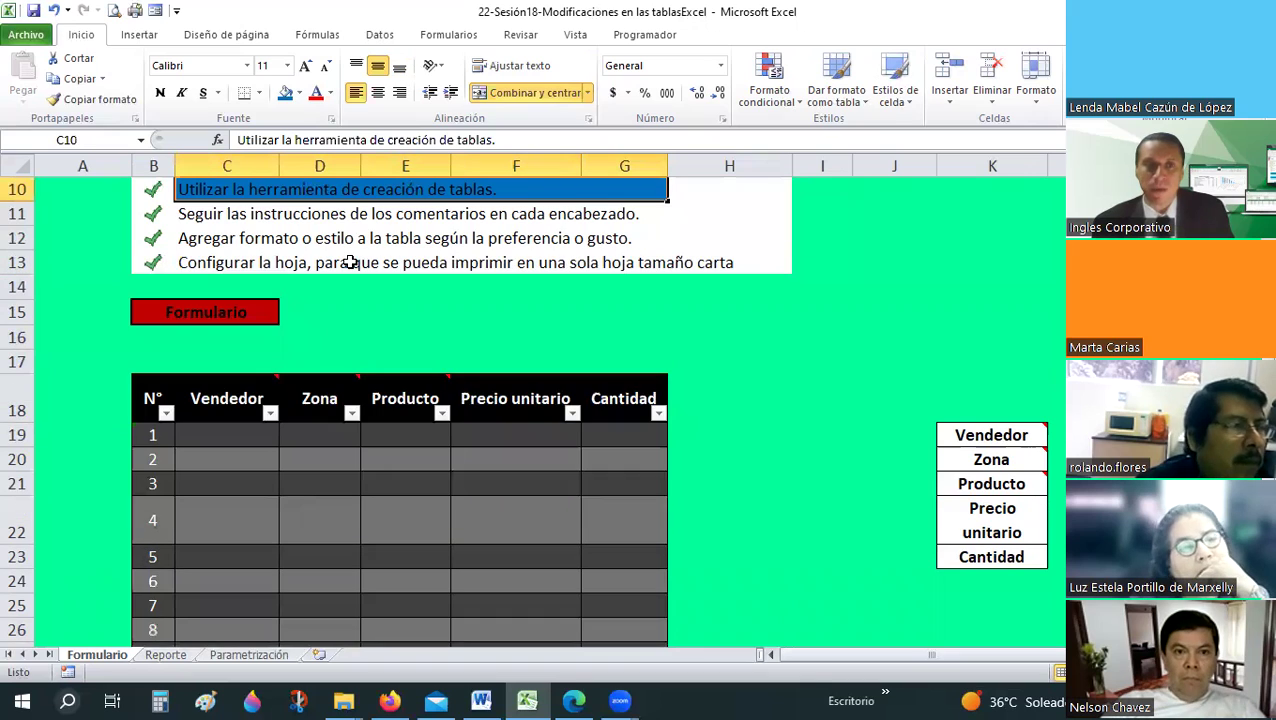
{"action": "left_click", "coordinate": [575, 218]}
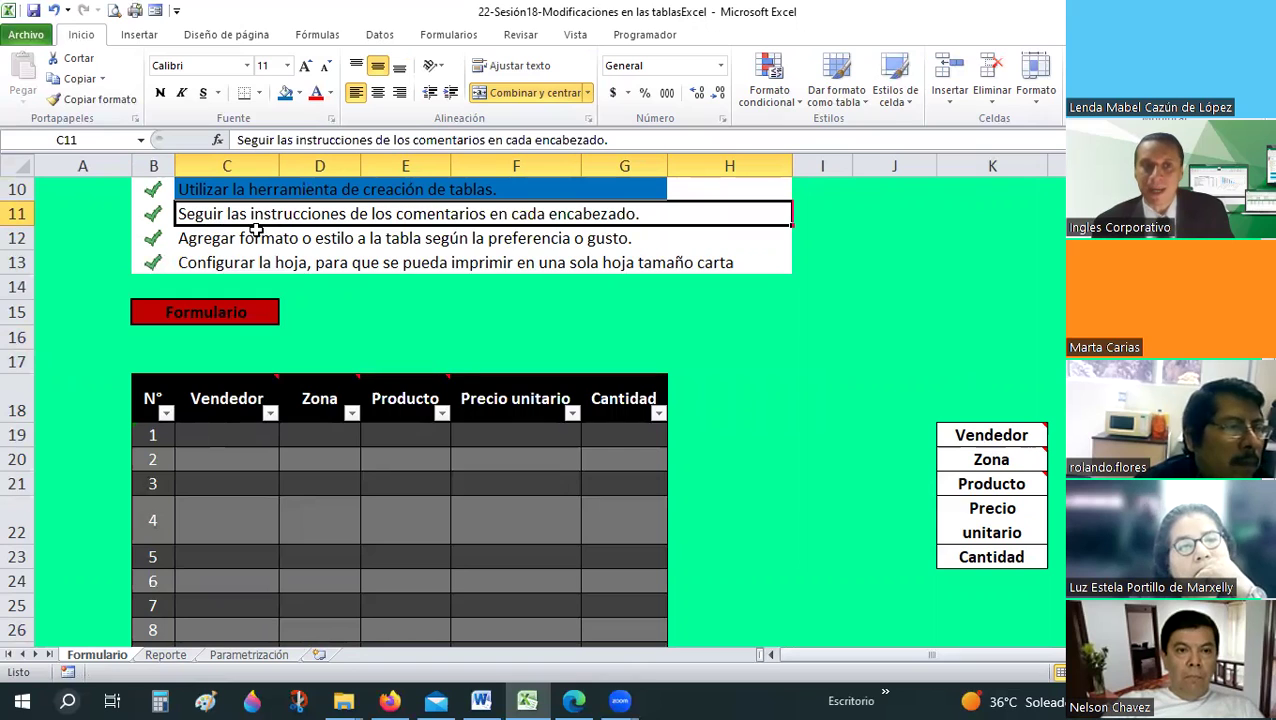
{"action": "left_click", "coordinate": [215, 243]}
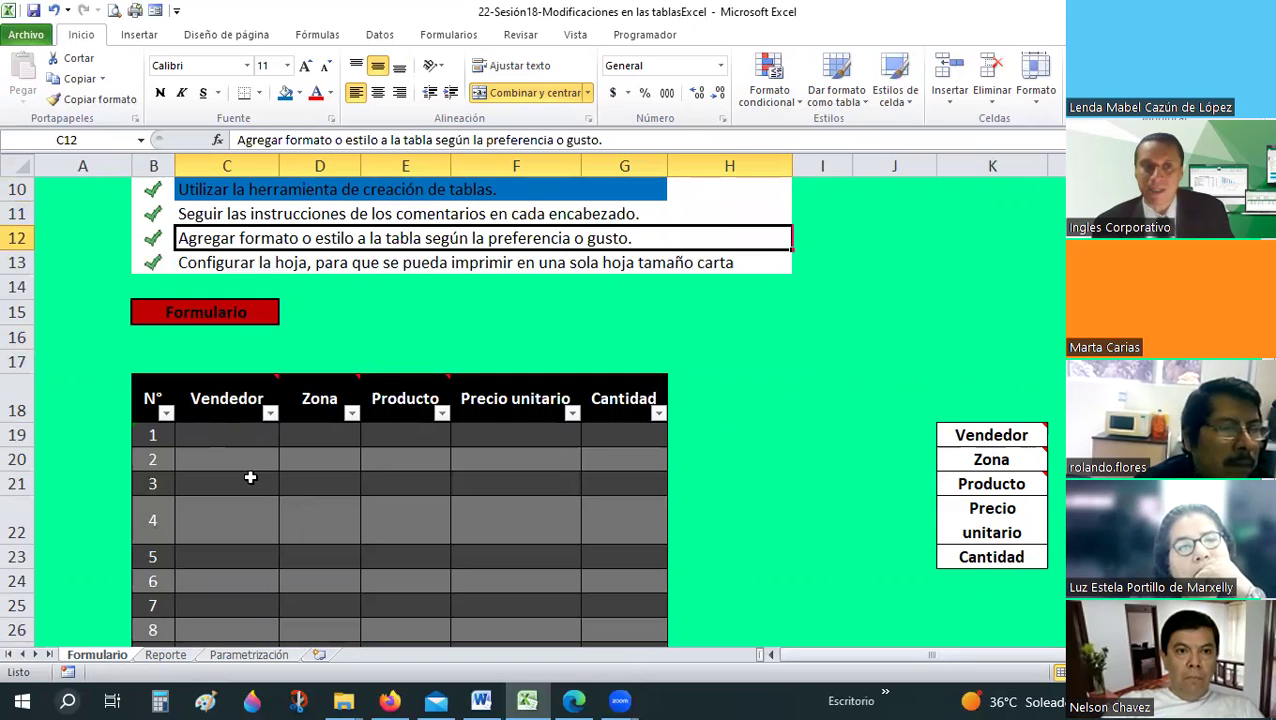
{"action": "left_click", "coordinate": [203, 213]}
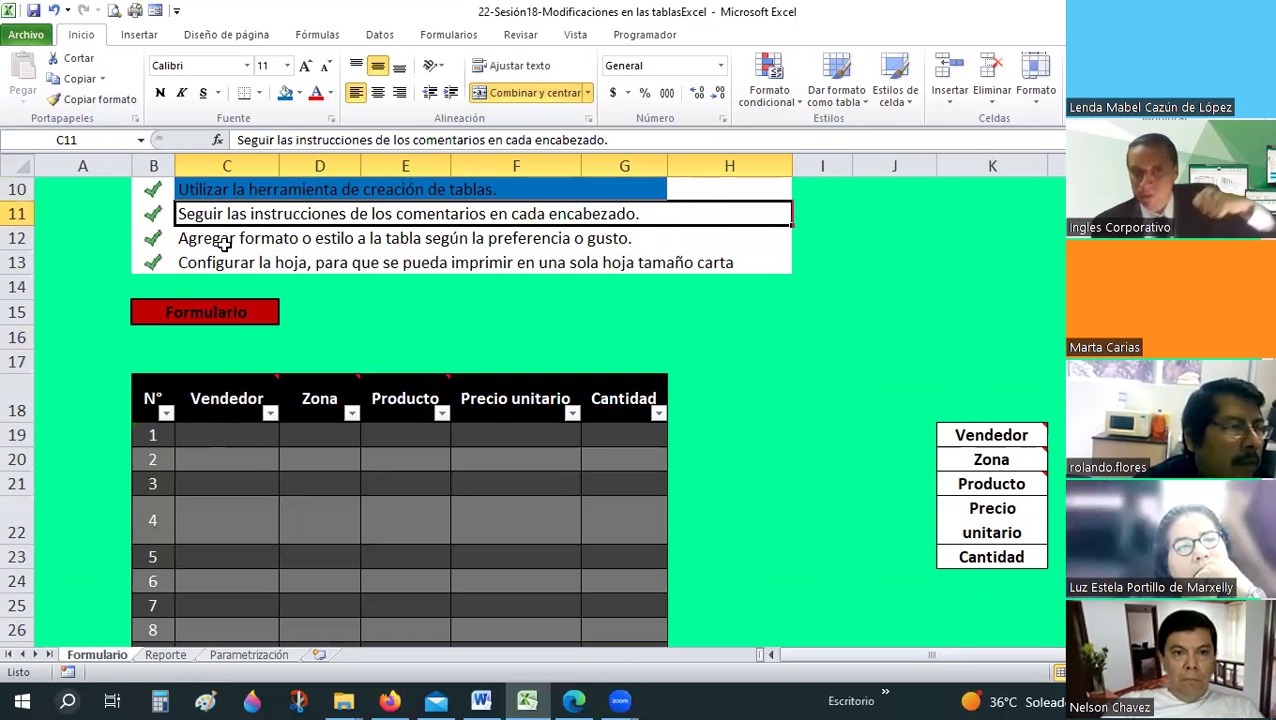
{"action": "left_click", "coordinate": [244, 398]}
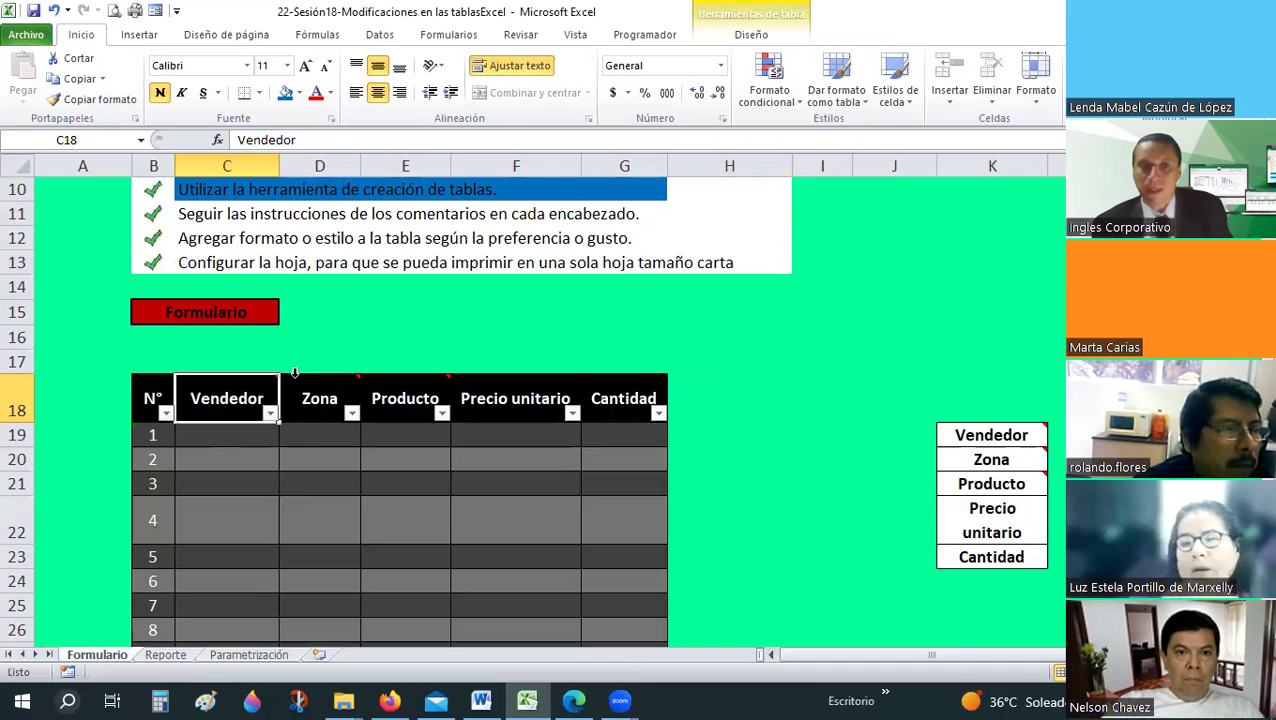
- Delete the stray word 'el' from the Vendedor header's note so it reads 'con la tabla'
{"action": "right_click", "coordinate": [212, 402]}
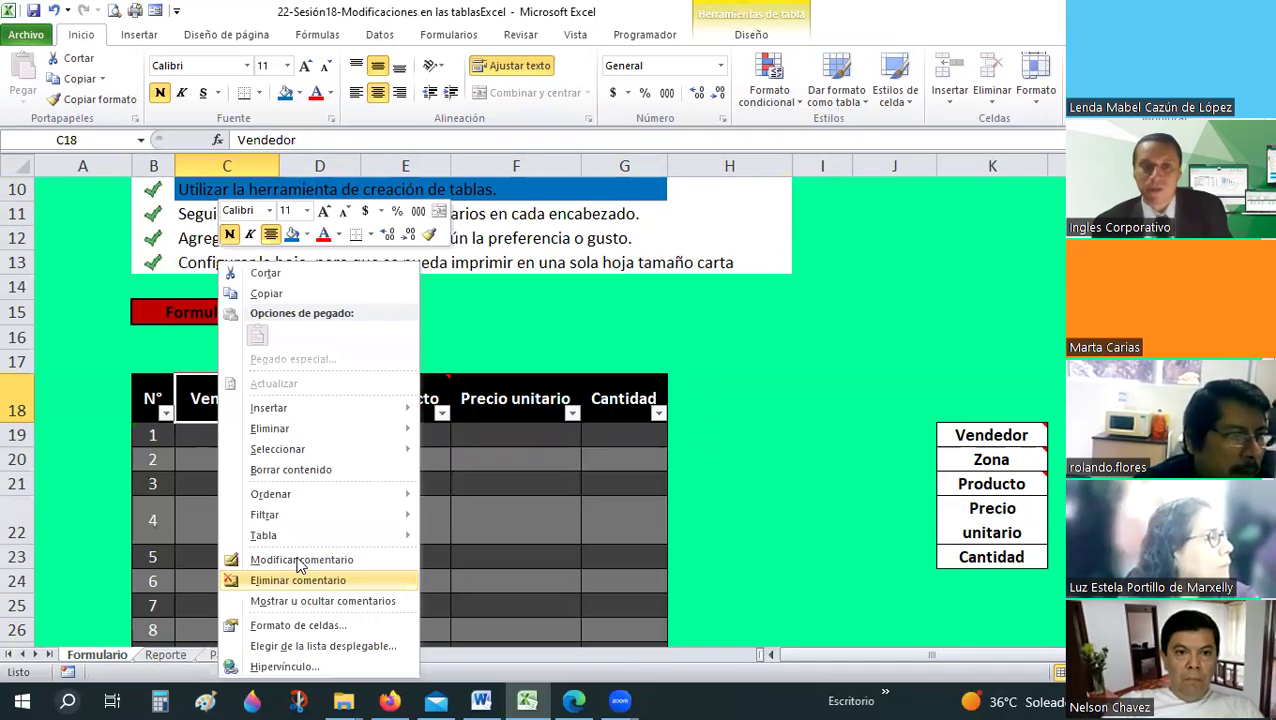
{"action": "left_click", "coordinate": [270, 558]}
{"action": "left_click_drag", "start_coordinate": [631, 468], "coordinate": [647, 468]}
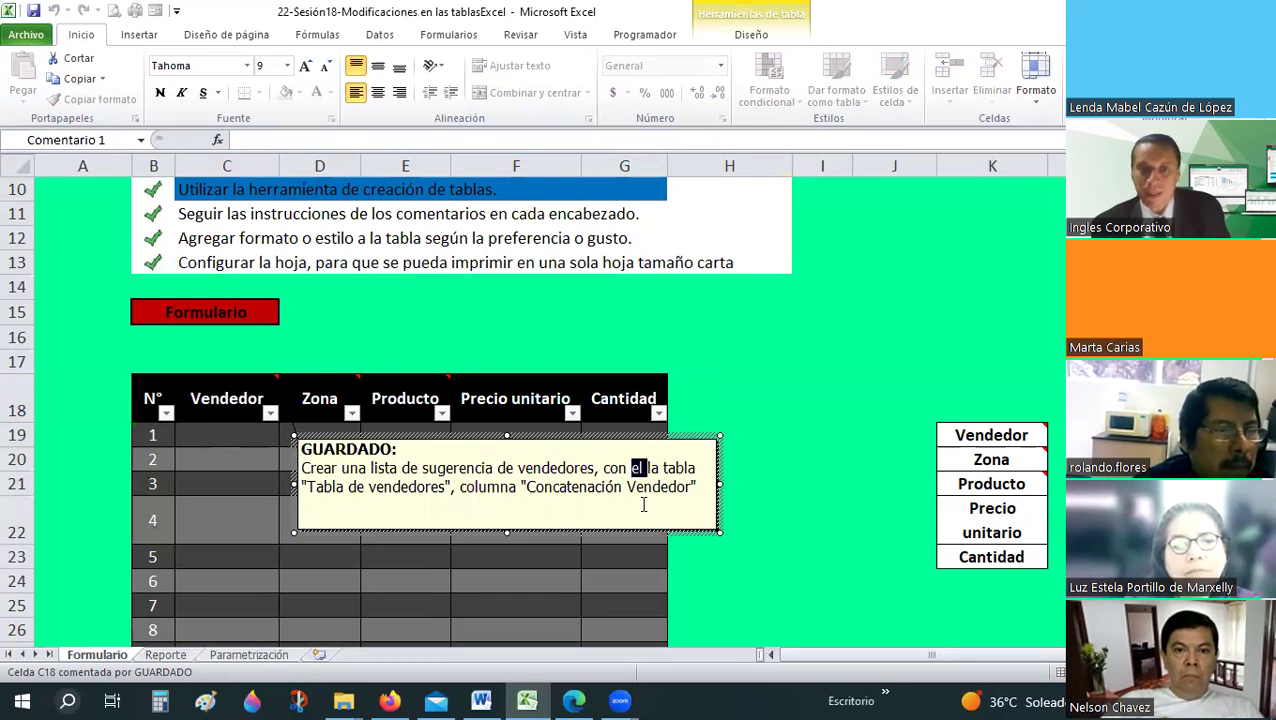
{"action": "key", "text": "Delete"}
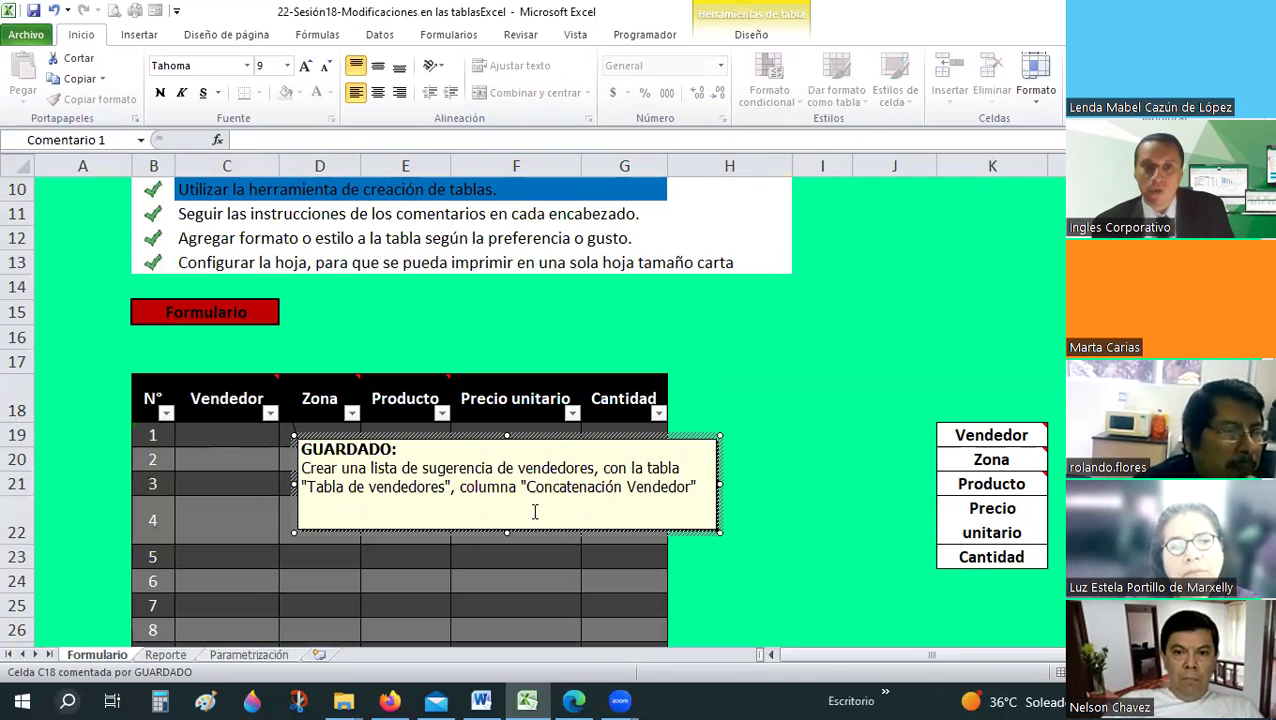
{"action": "left_click", "coordinate": [819, 391]}
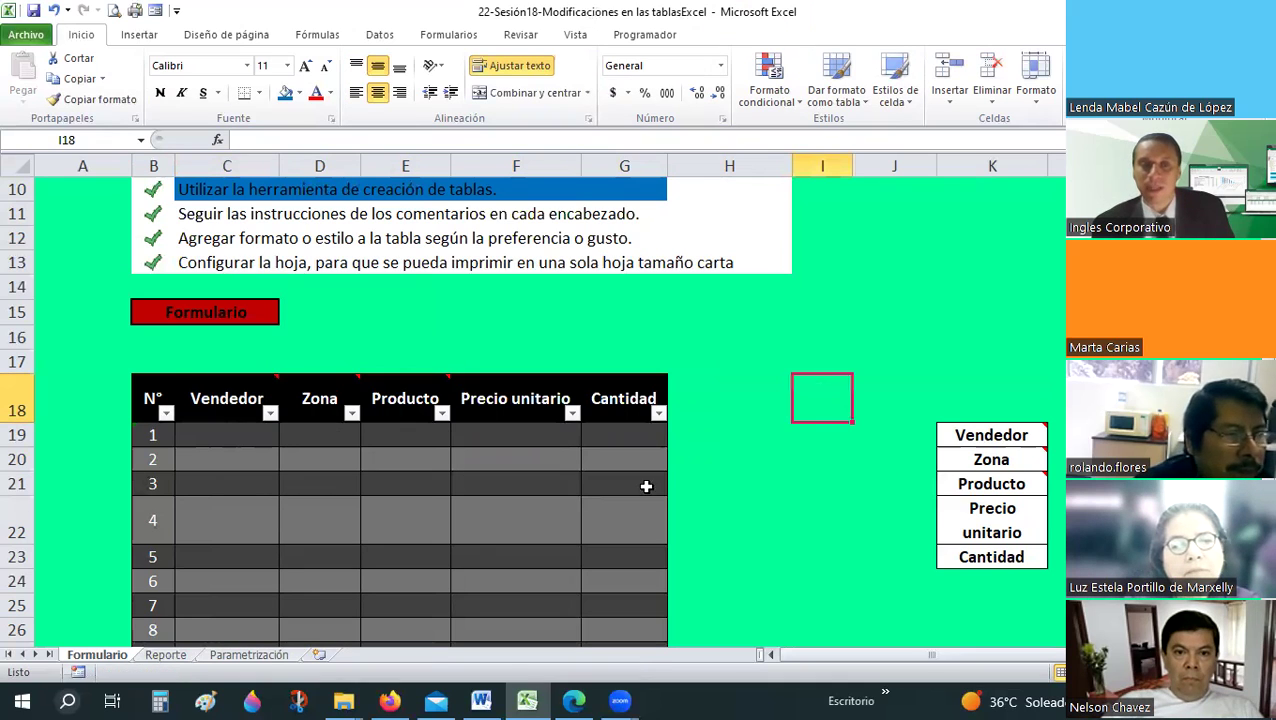
{"action": "left_click", "coordinate": [190, 393]}
{"action": "scroll", "coordinate": [190, 393], "scroll_direction": "down", "scroll_amount": 2}
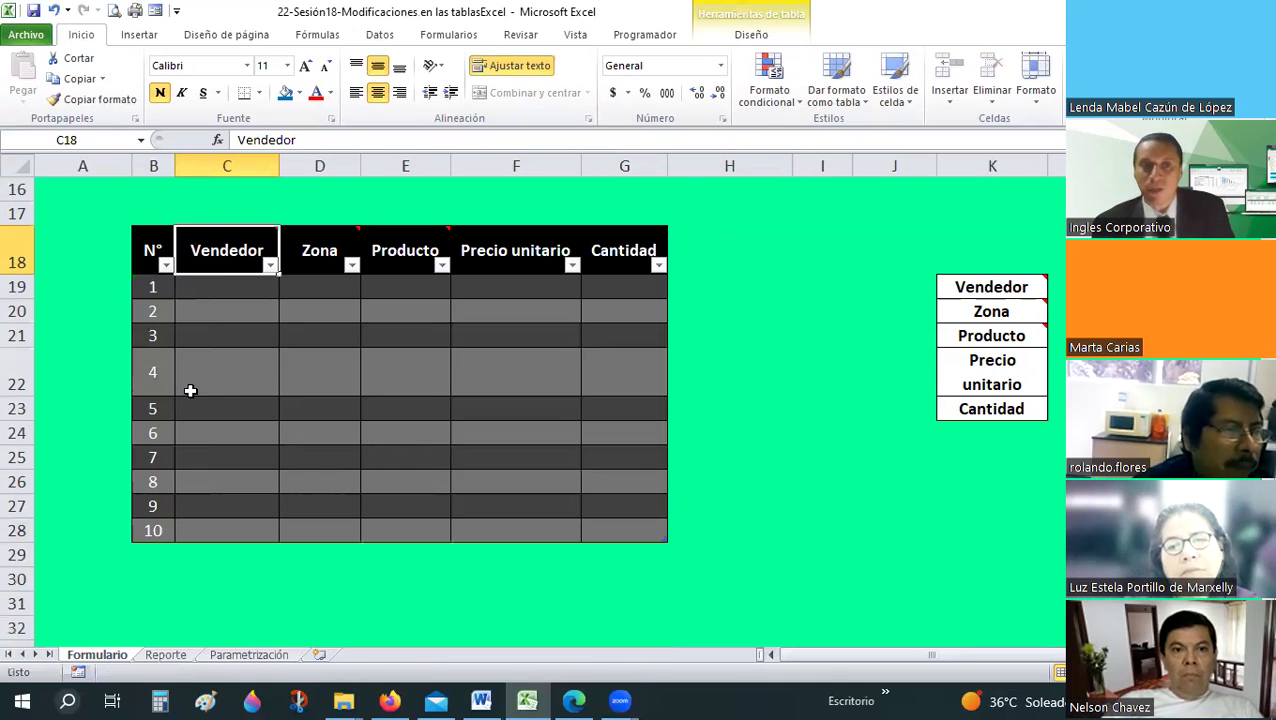
{"action": "left_click_drag", "start_coordinate": [210, 287], "coordinate": [210, 530]}
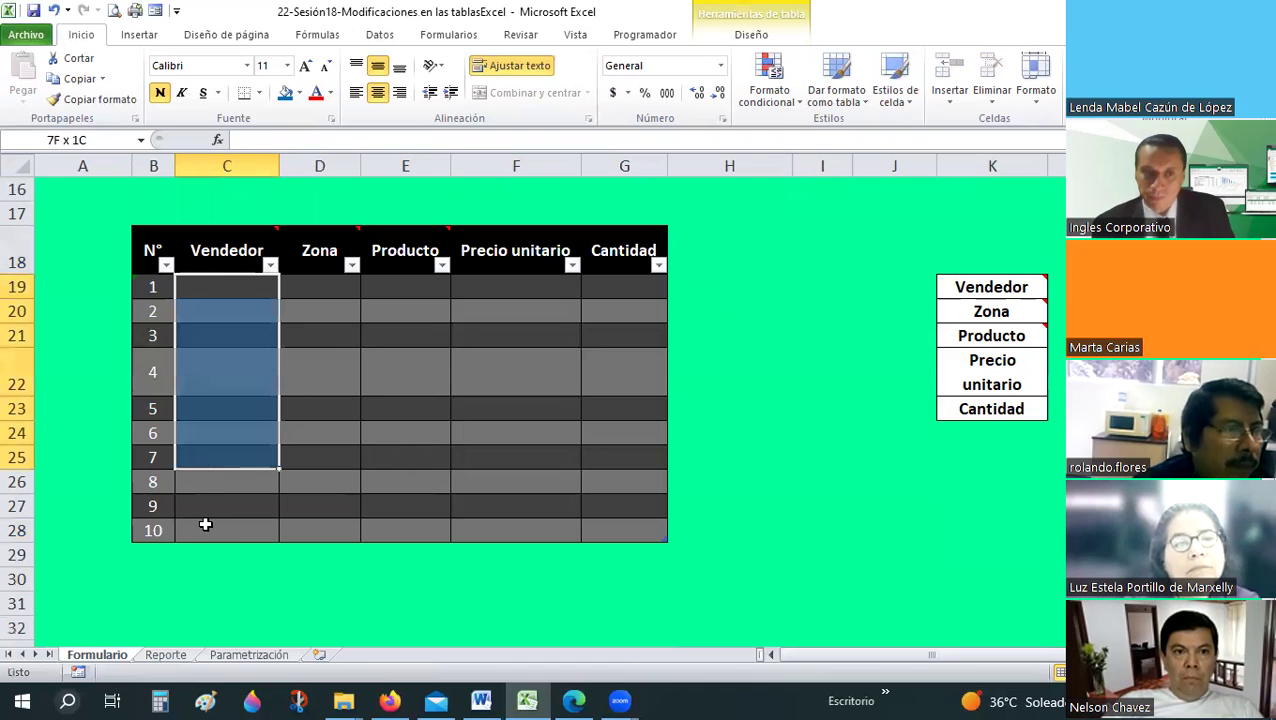
{"action": "left_click", "coordinate": [379, 34]}
{"action": "left_click", "coordinate": [758, 97]}
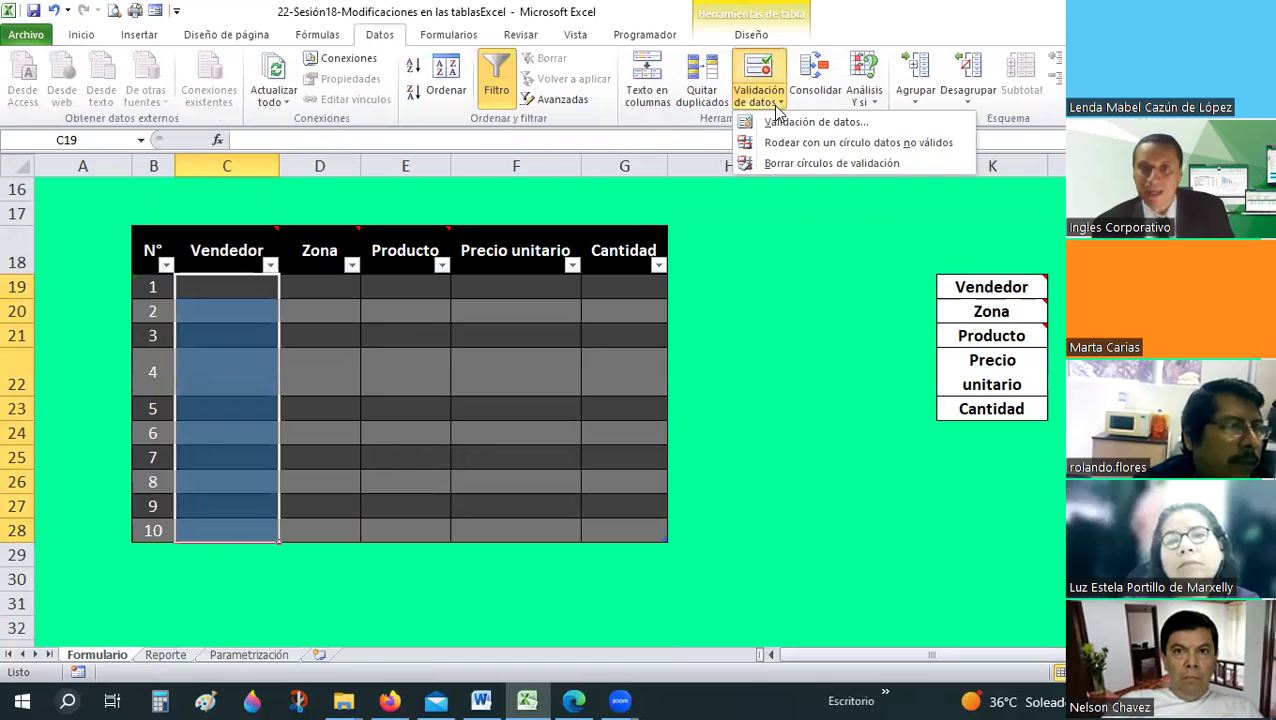
{"action": "left_click", "coordinate": [785, 125]}
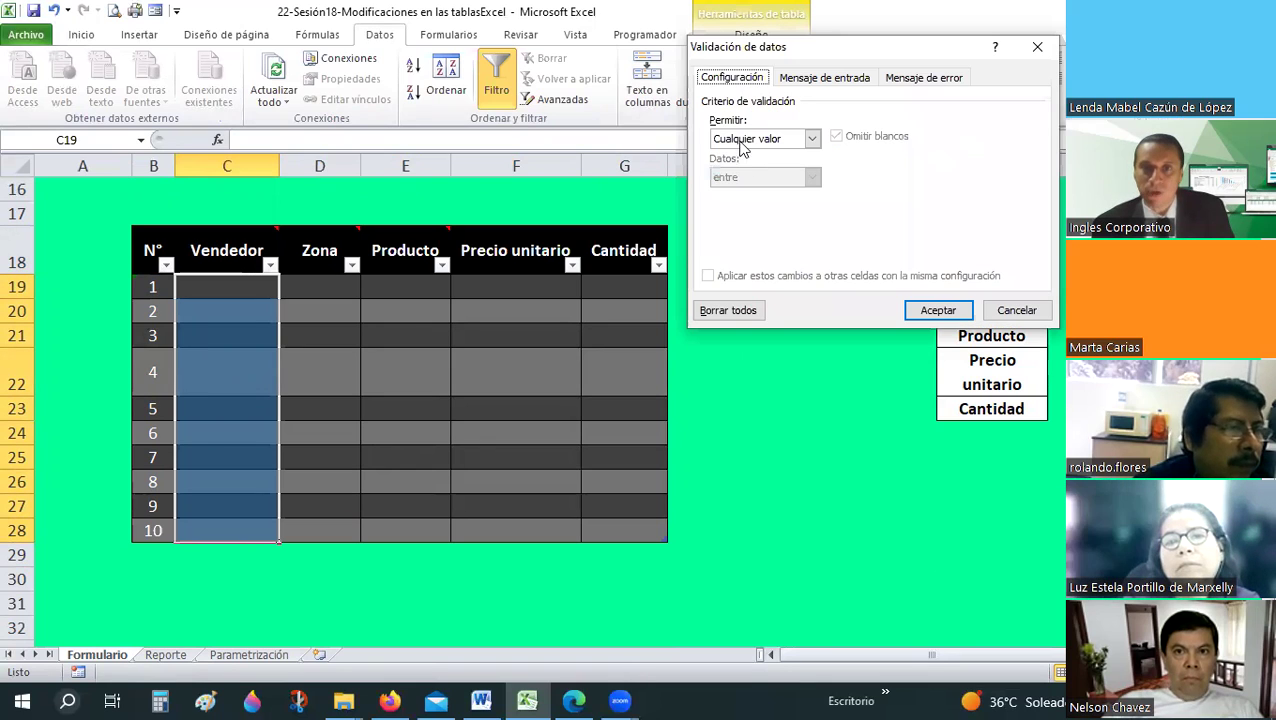
{"action": "key", "text": "alt+Down"}
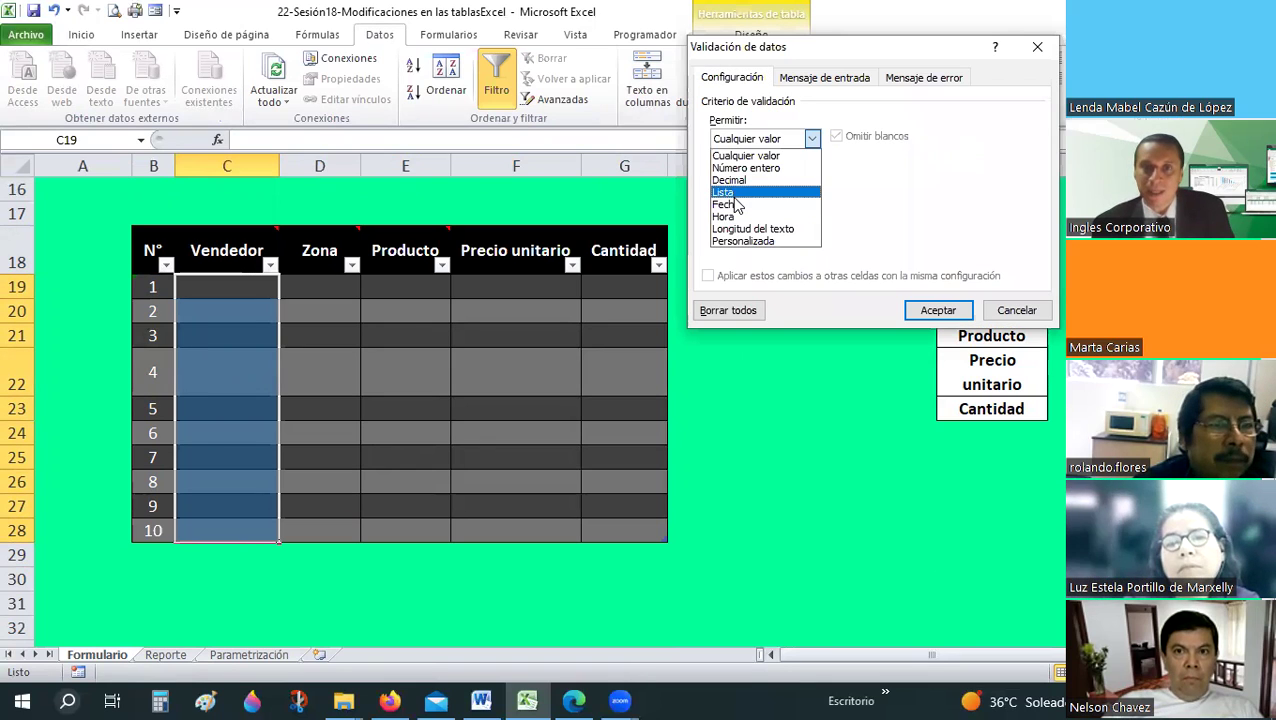
{"action": "left_click", "coordinate": [728, 192]}
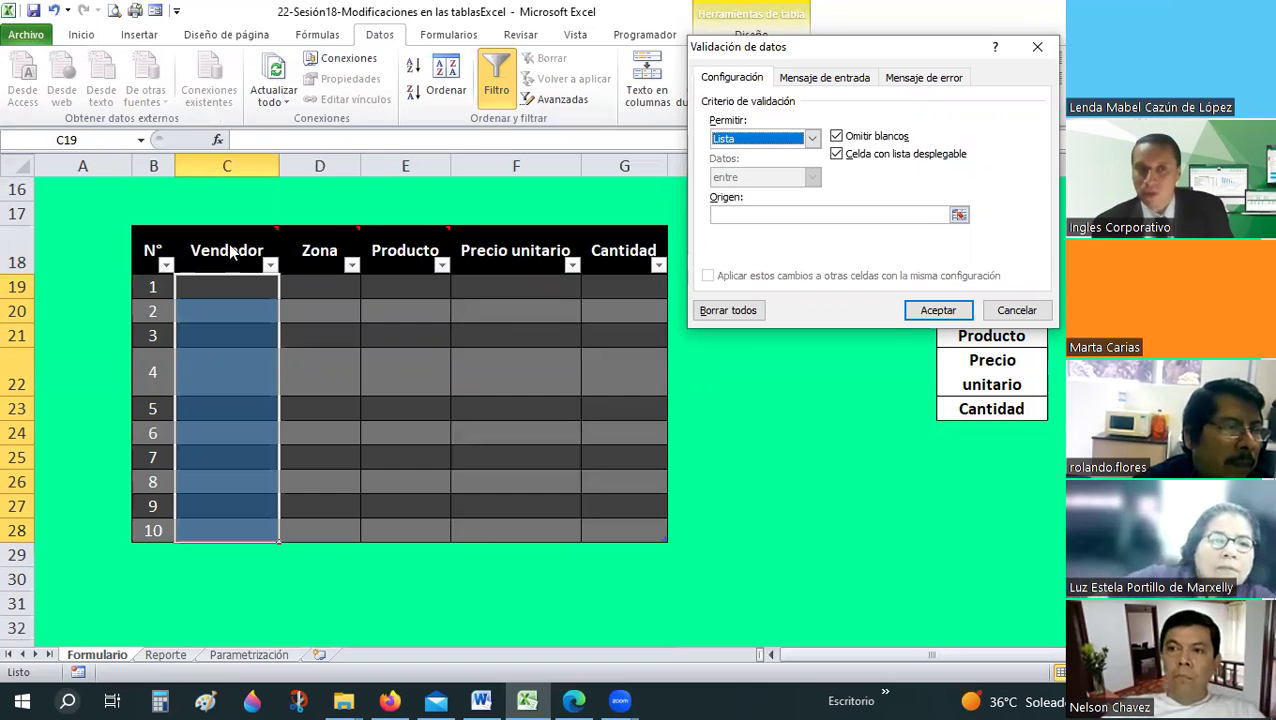
{"action": "left_click", "coordinate": [1017, 311]}
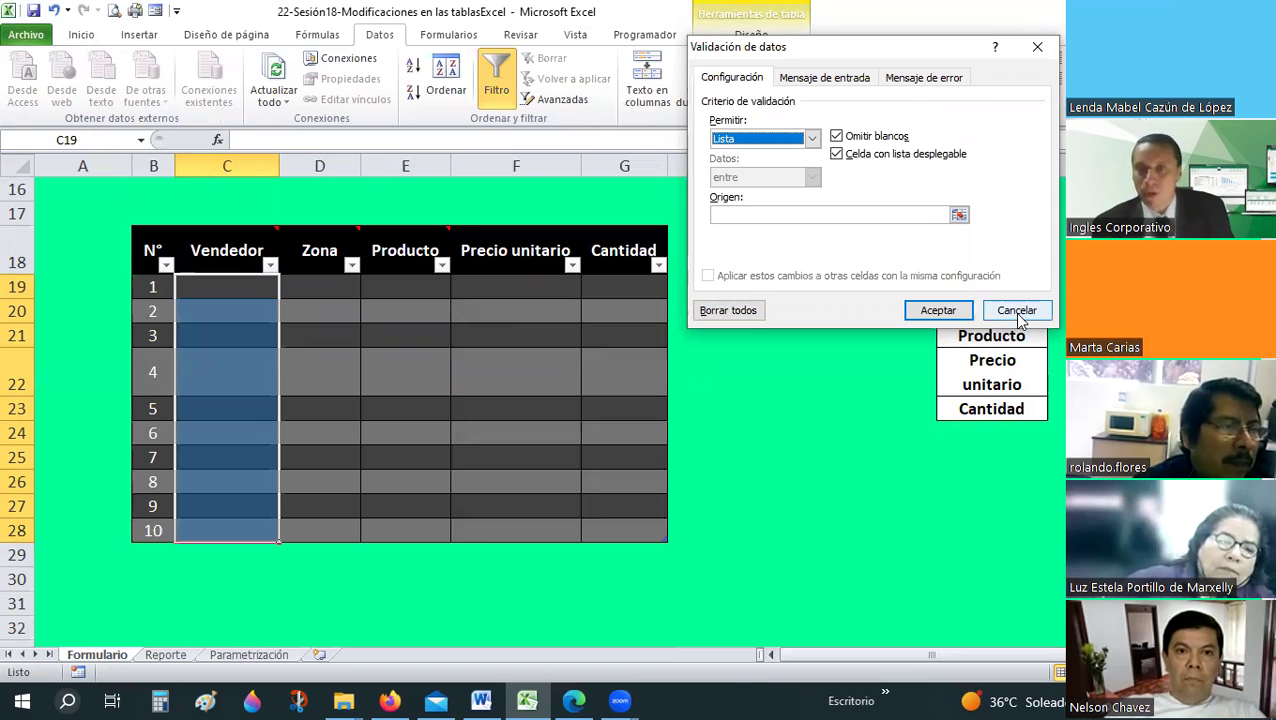
{"action": "left_click", "coordinate": [246, 257]}
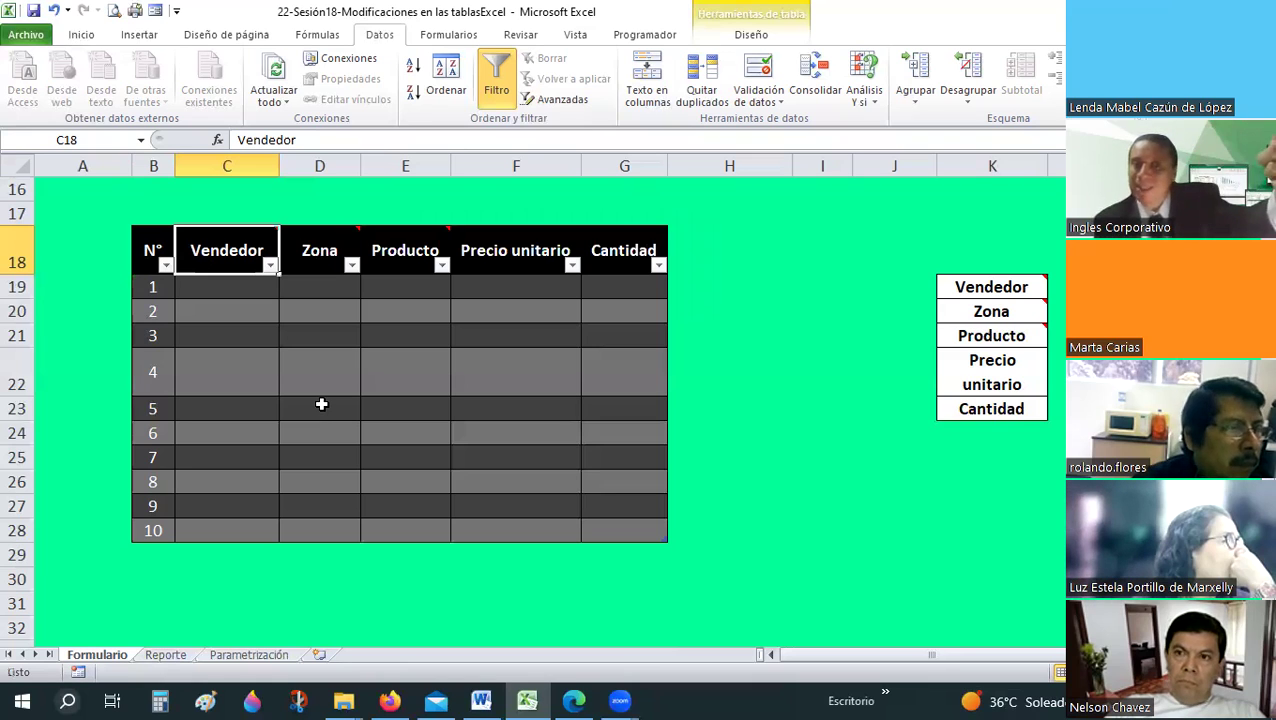
- Show the Parametrización sheet and check vendor code V001 in C14 and the Concatenación Vendedor header
{"action": "left_click", "coordinate": [240, 656]}
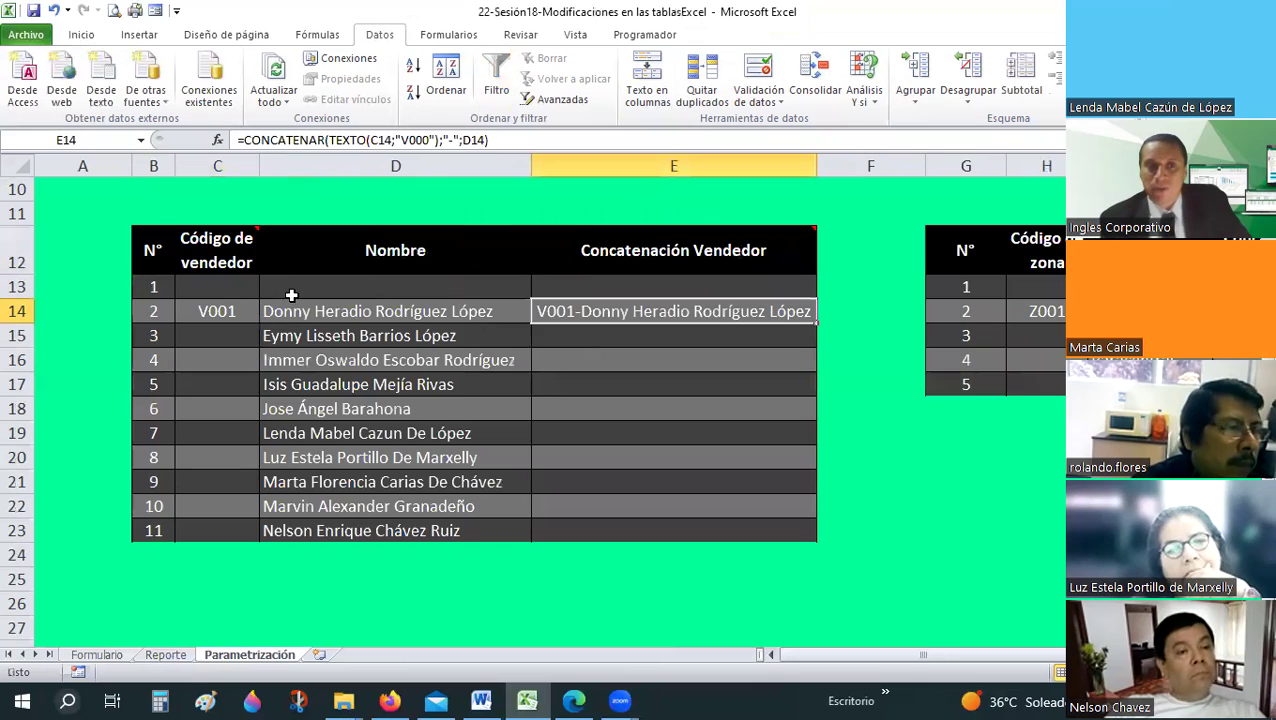
{"action": "scroll", "coordinate": [212, 247], "scroll_direction": "up", "scroll_amount": 1}
{"action": "left_click", "coordinate": [222, 240]}
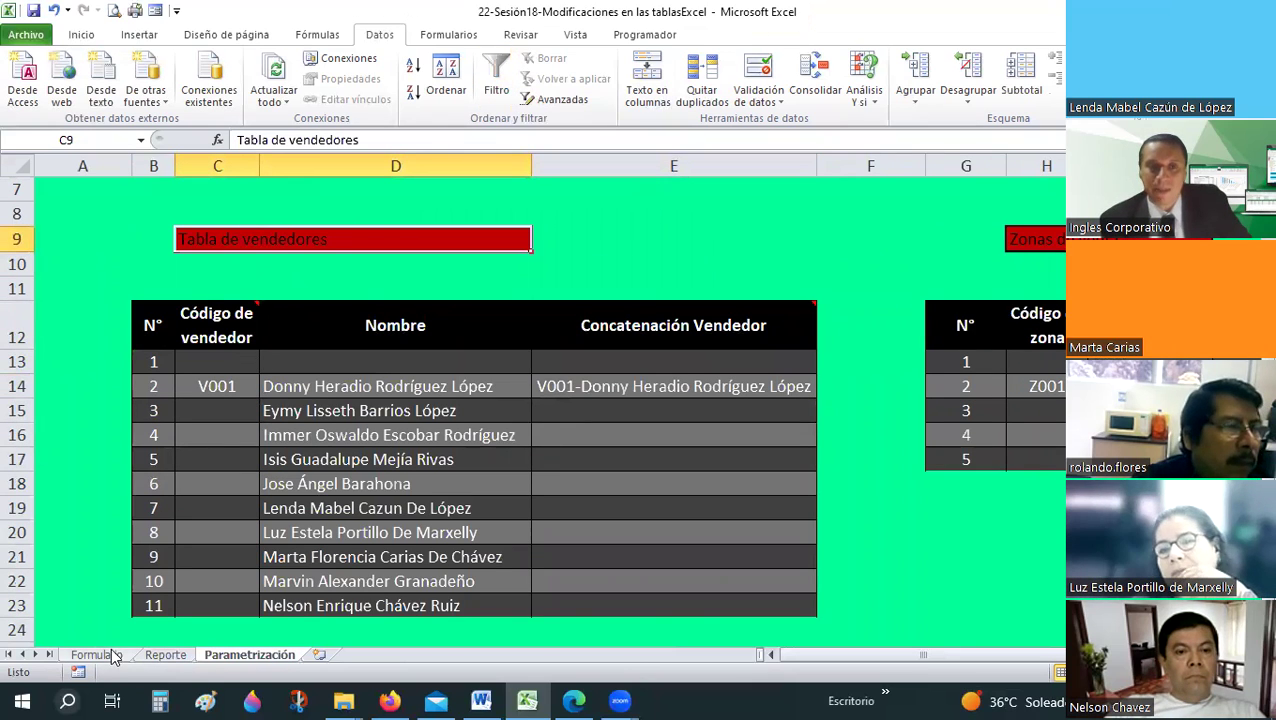
{"action": "key", "text": "ctrl+Page_Up"}
{"action": "key", "text": "ctrl+Page_Up"}
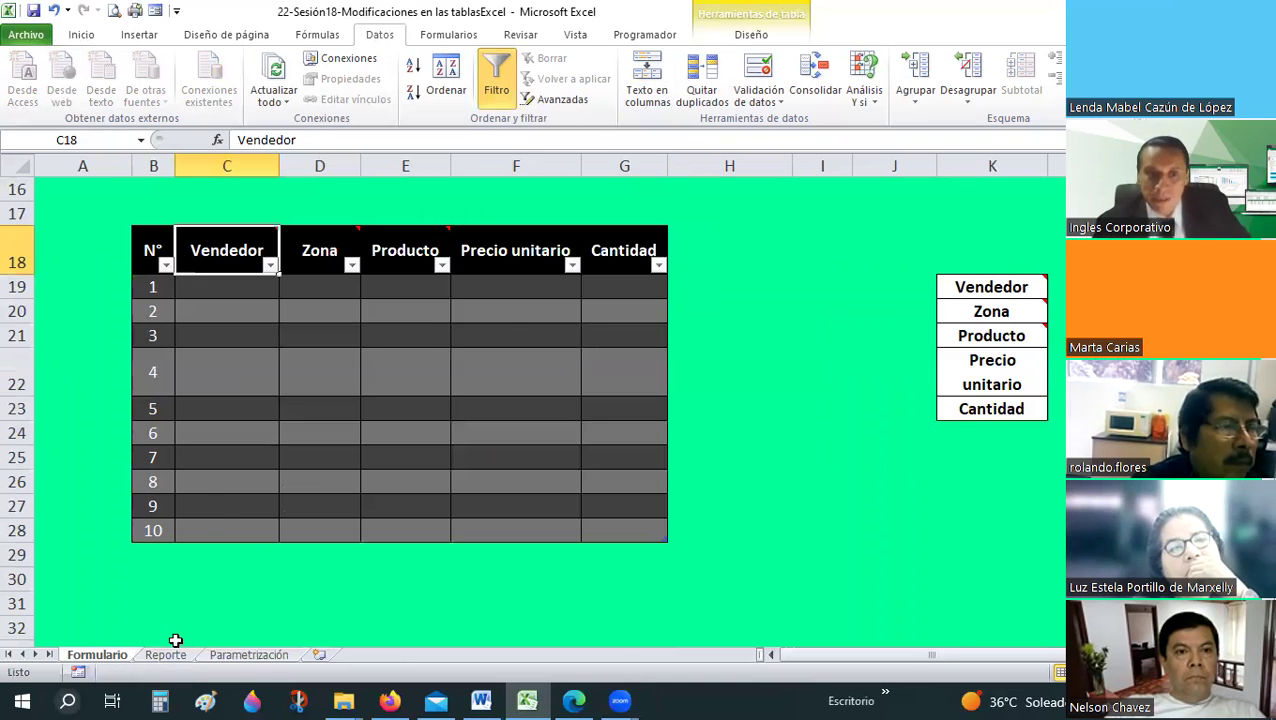
{"action": "left_click", "coordinate": [248, 655]}
{"action": "scroll", "coordinate": [291, 451], "scroll_direction": "up", "scroll_amount": 1}
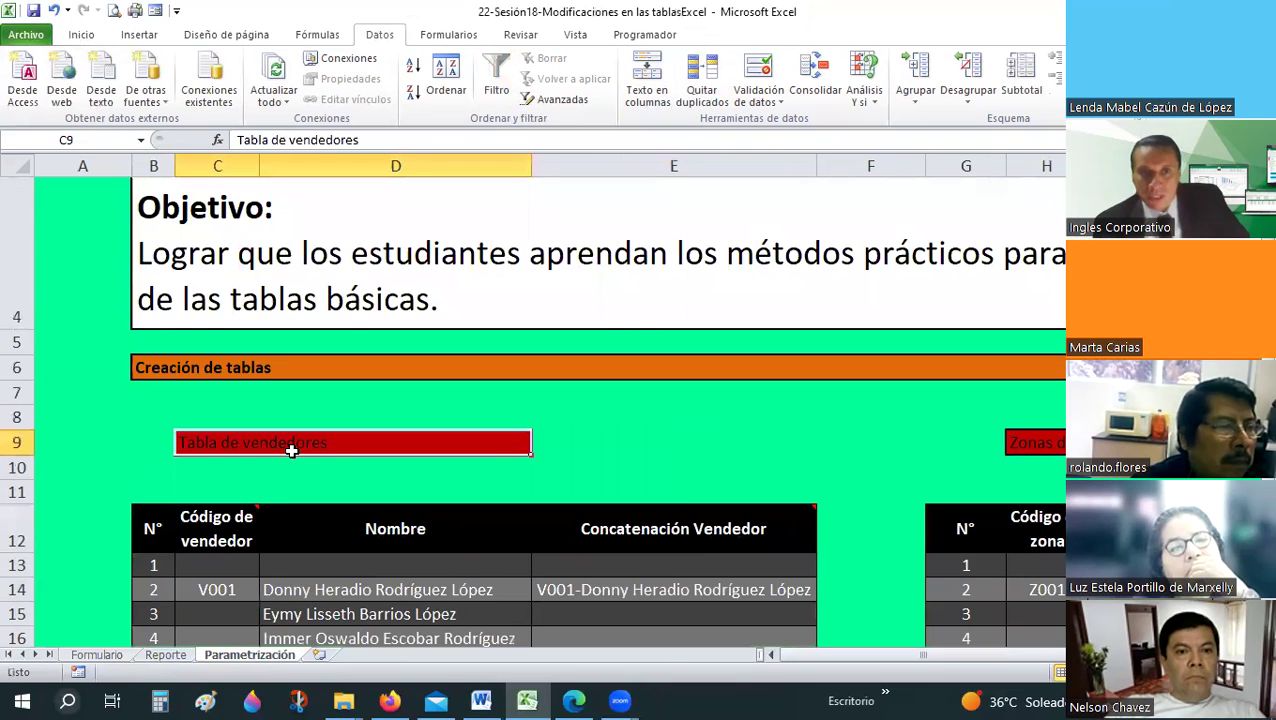
{"action": "scroll", "coordinate": [291, 451], "scroll_direction": "up", "scroll_amount": 1}
{"action": "scroll", "coordinate": [228, 331], "scroll_direction": "down", "scroll_amount": 2}
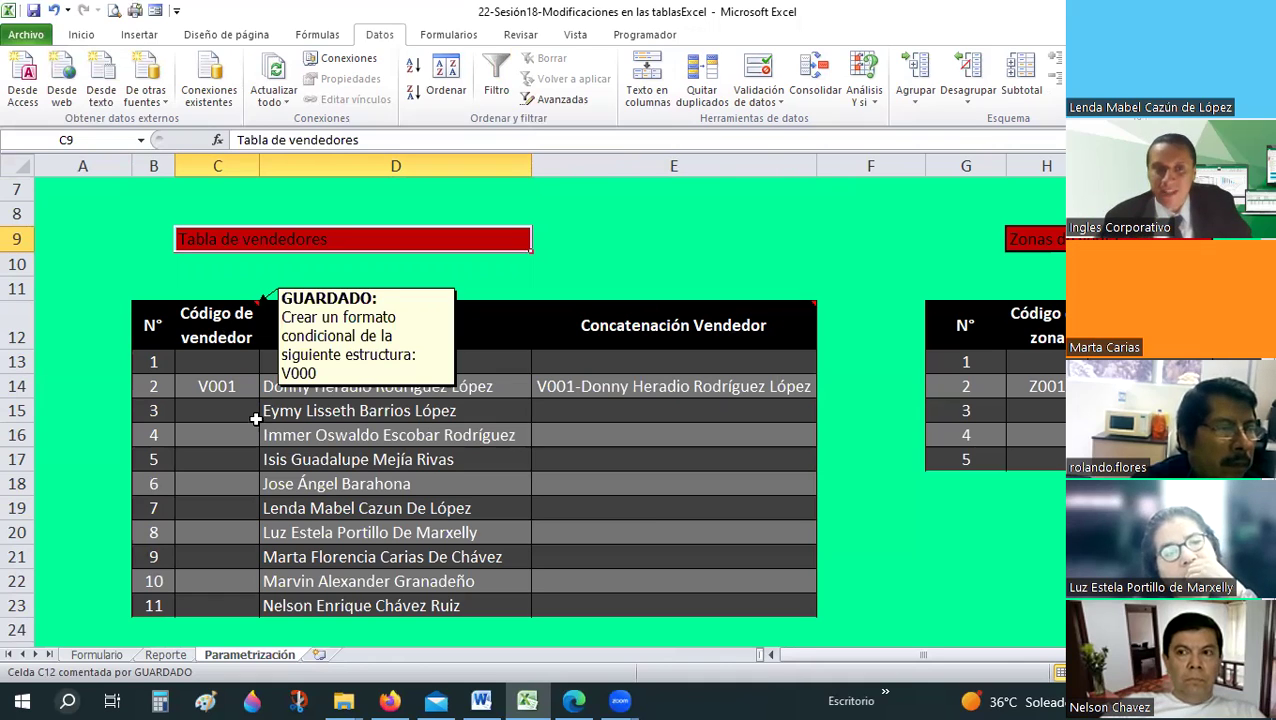
{"action": "left_click", "coordinate": [252, 389]}
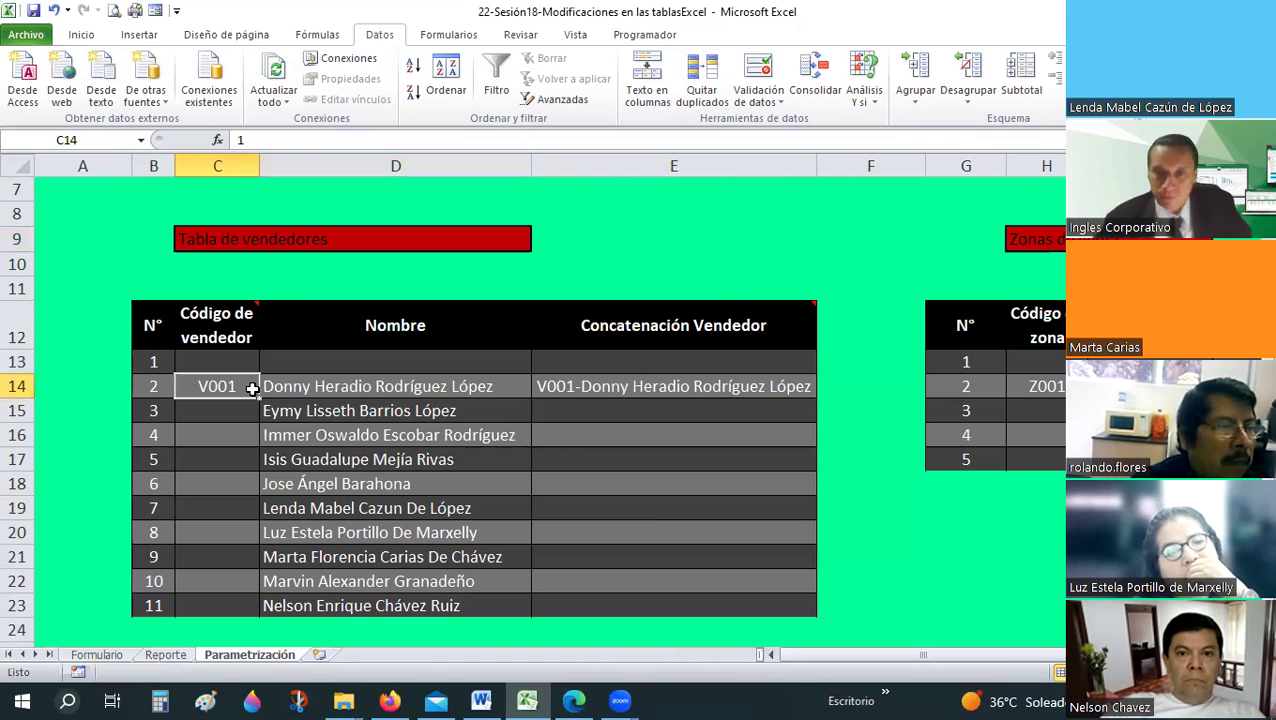
{"action": "mouse_move", "coordinate": [665, 322]}
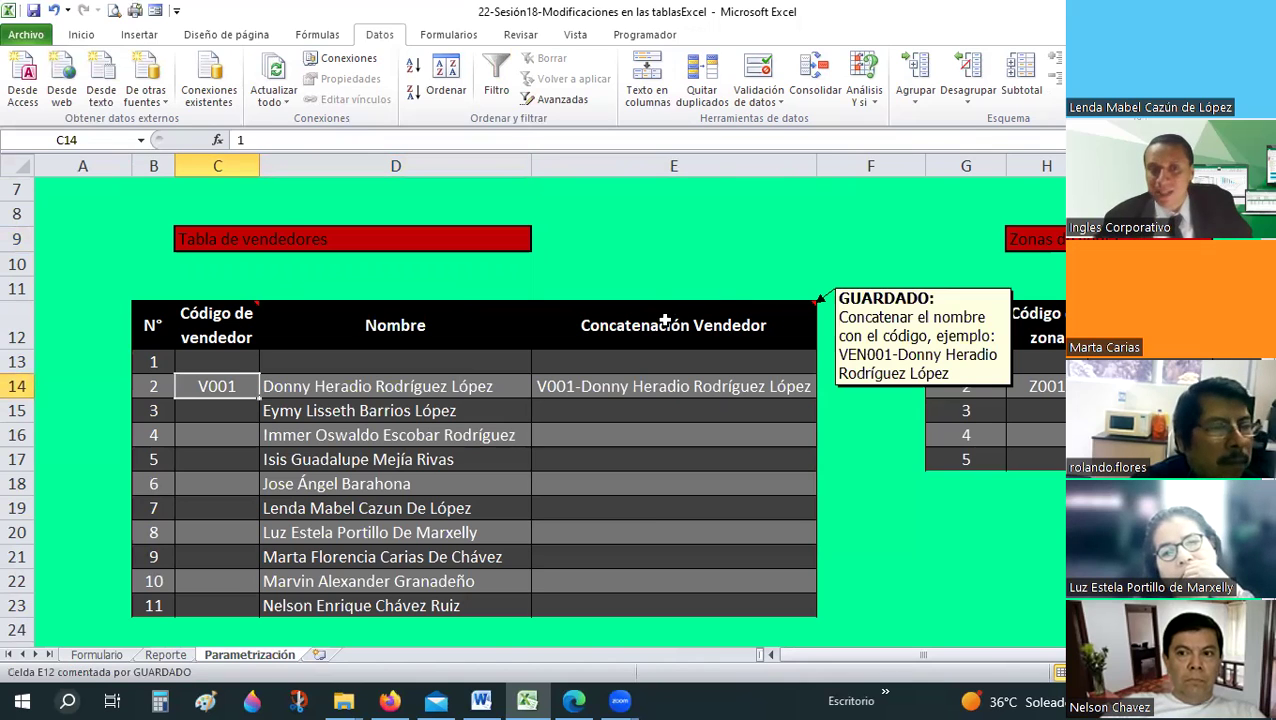
{"action": "left_click", "coordinate": [650, 316]}
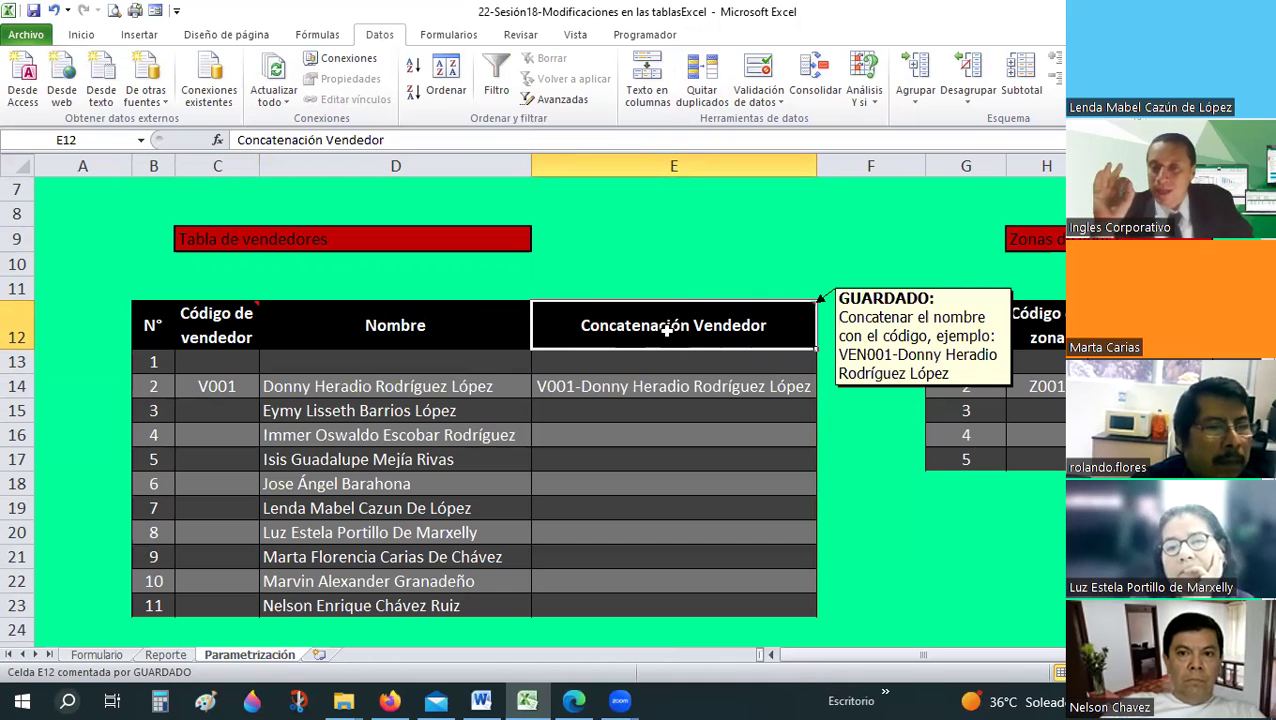
- Edit the Concatenación Vendedor note, adding '(B5)' and rewording it to 'del ejemplo'
{"action": "right_click", "coordinate": [670, 308]}
{"action": "left_click", "coordinate": [760, 540]}
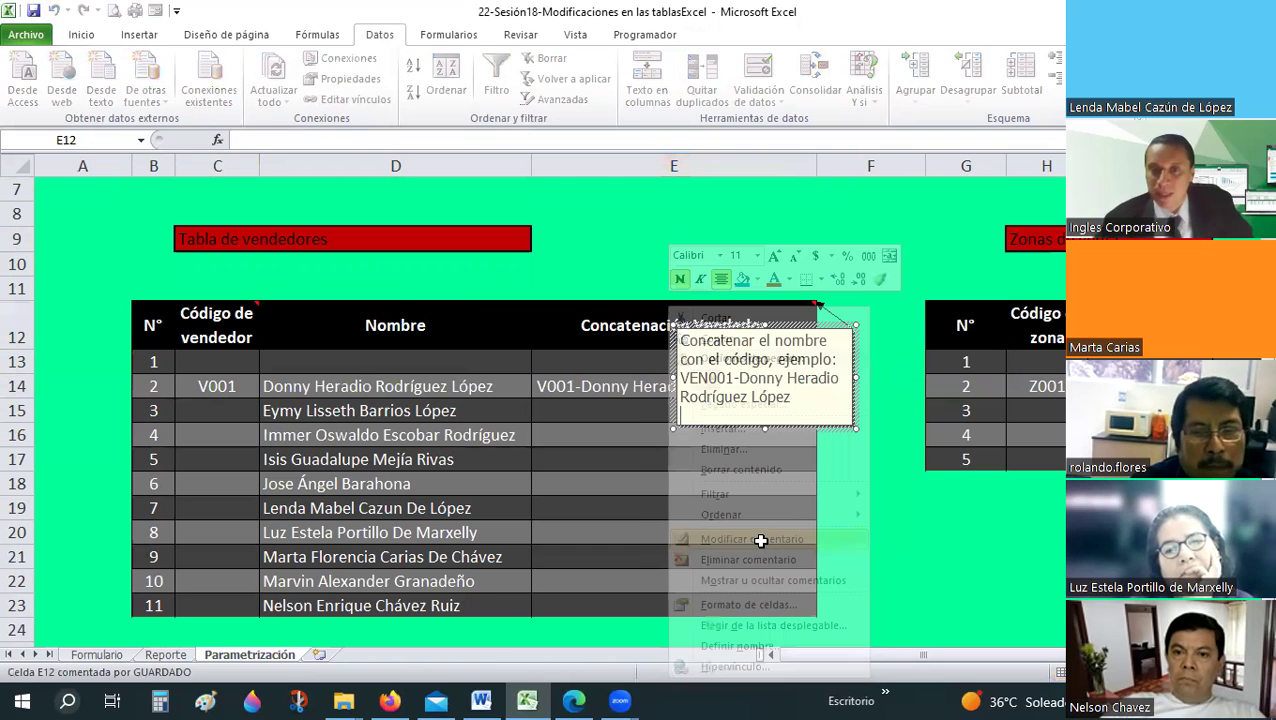
{"action": "left_click_drag", "start_coordinate": [681, 378], "coordinate": [705, 378]}
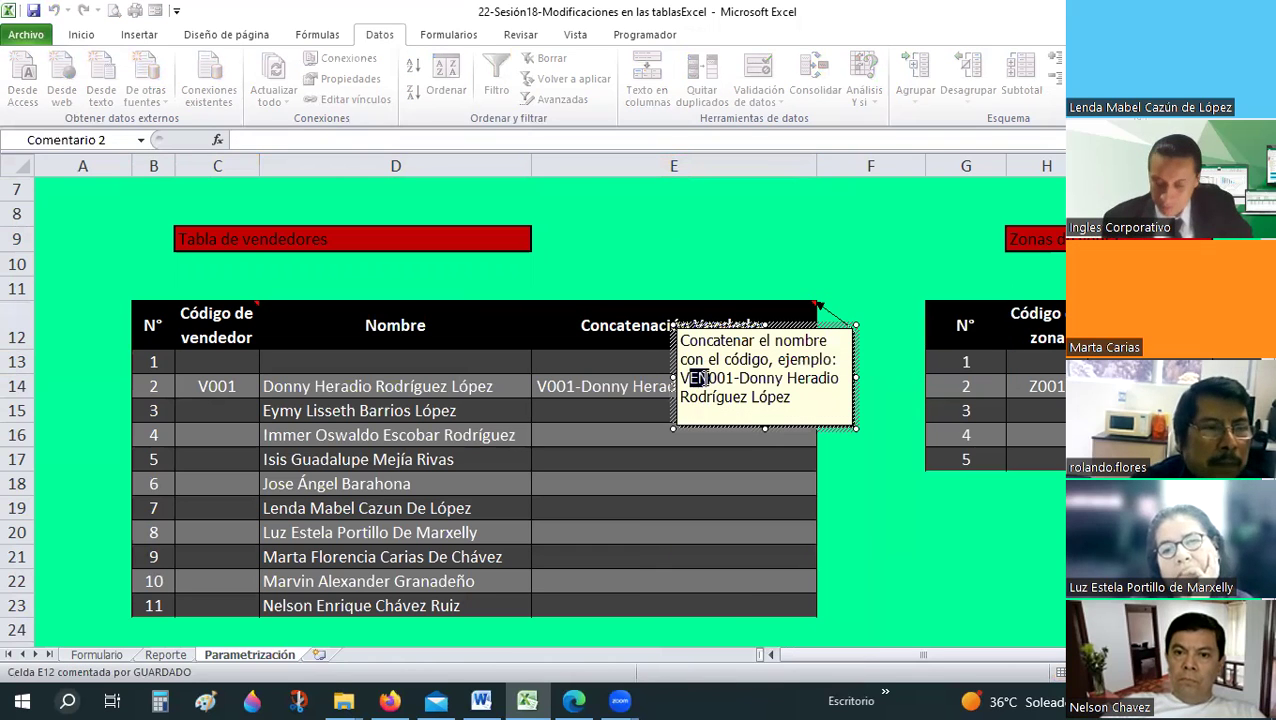
{"action": "type", "text": "V"}
{"action": "key", "text": "Up"}
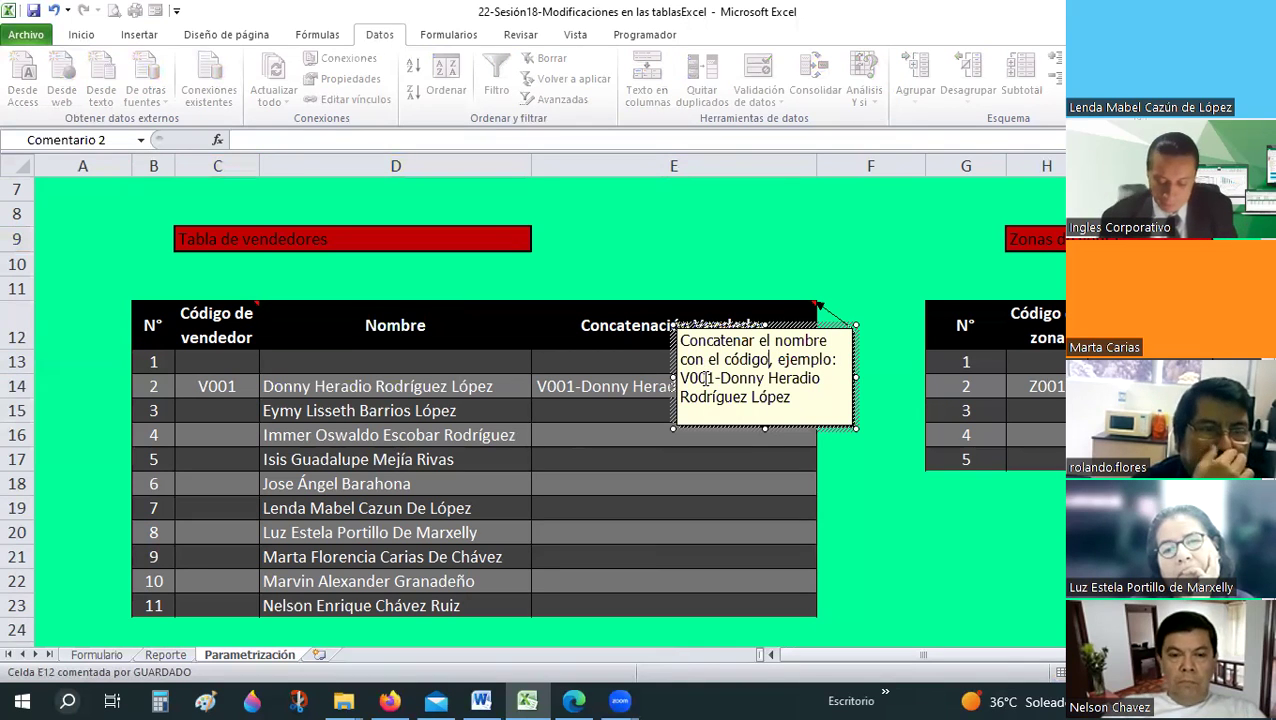
{"action": "key", "text": "Left"}
{"action": "key", "text": "Left"}
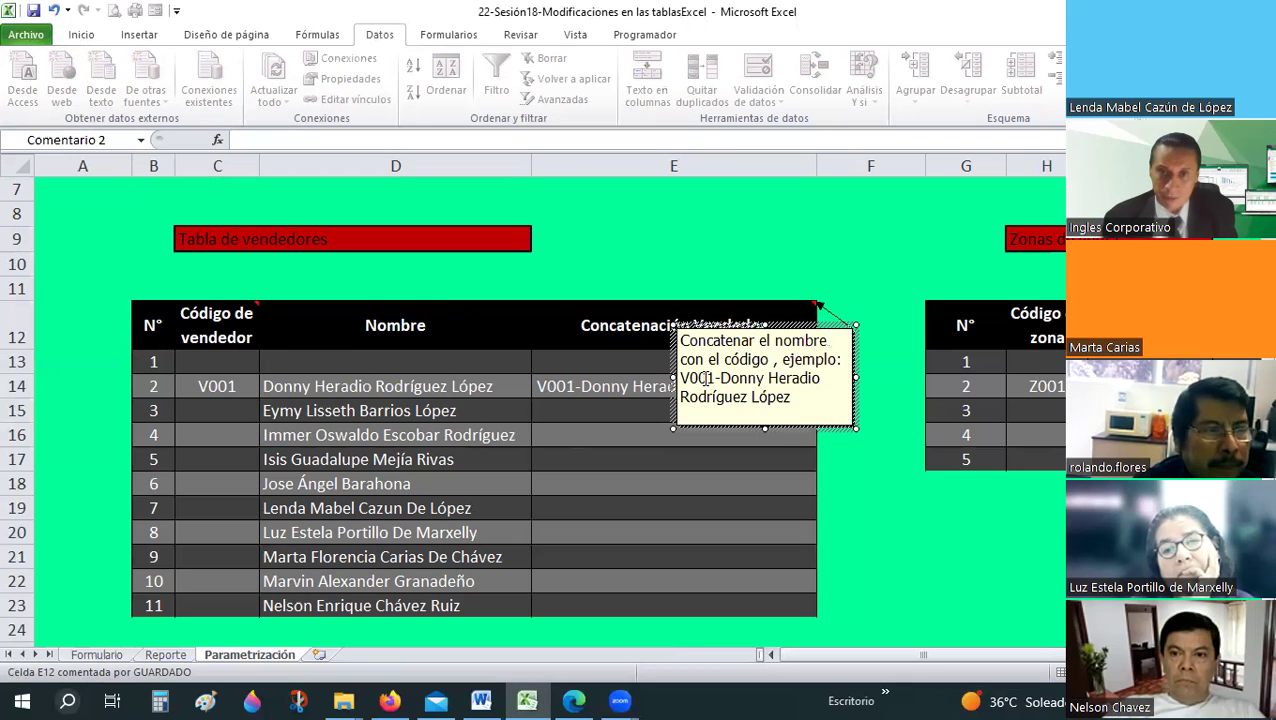
{"action": "type", "text": "(B5)"}
{"action": "key", "text": "BackSpace"}
{"action": "key", "text": "BackSpace"}
{"action": "key", "text": "BackSpace"}
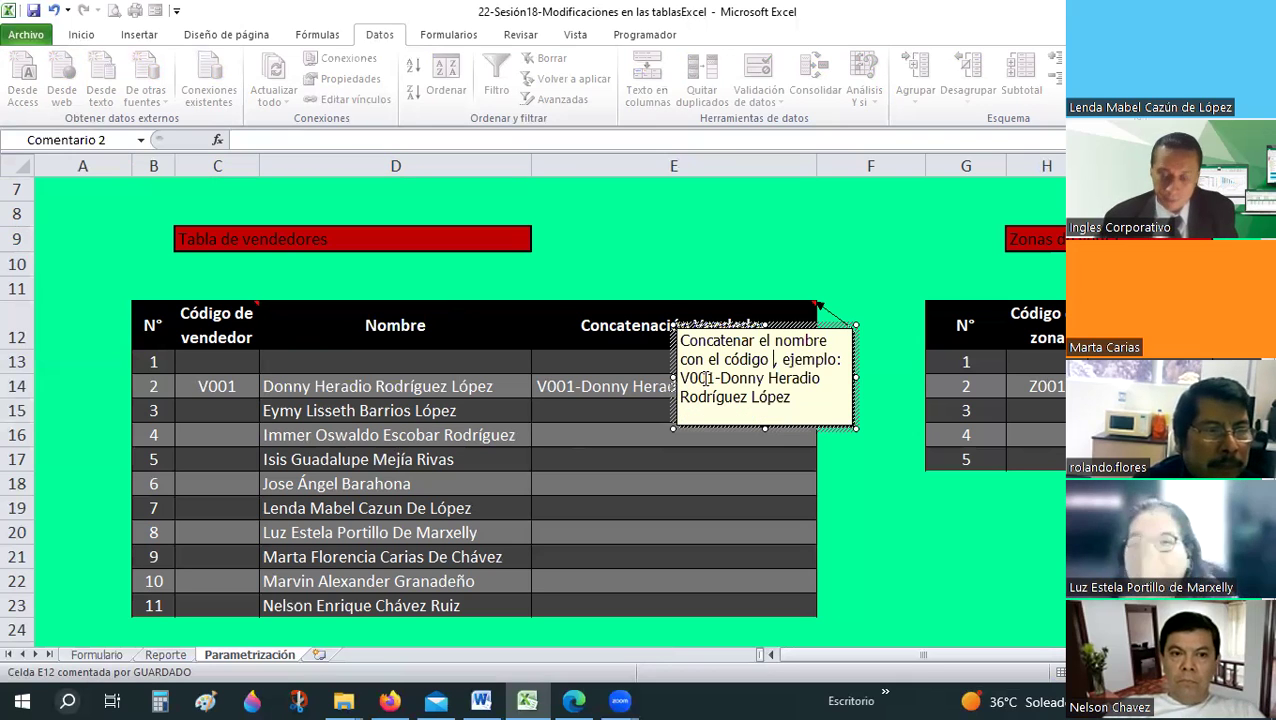
{"action": "key", "text": "BackSpace"}
{"action": "type", "text": "de"}
{"action": "key", "text": "Delete"}
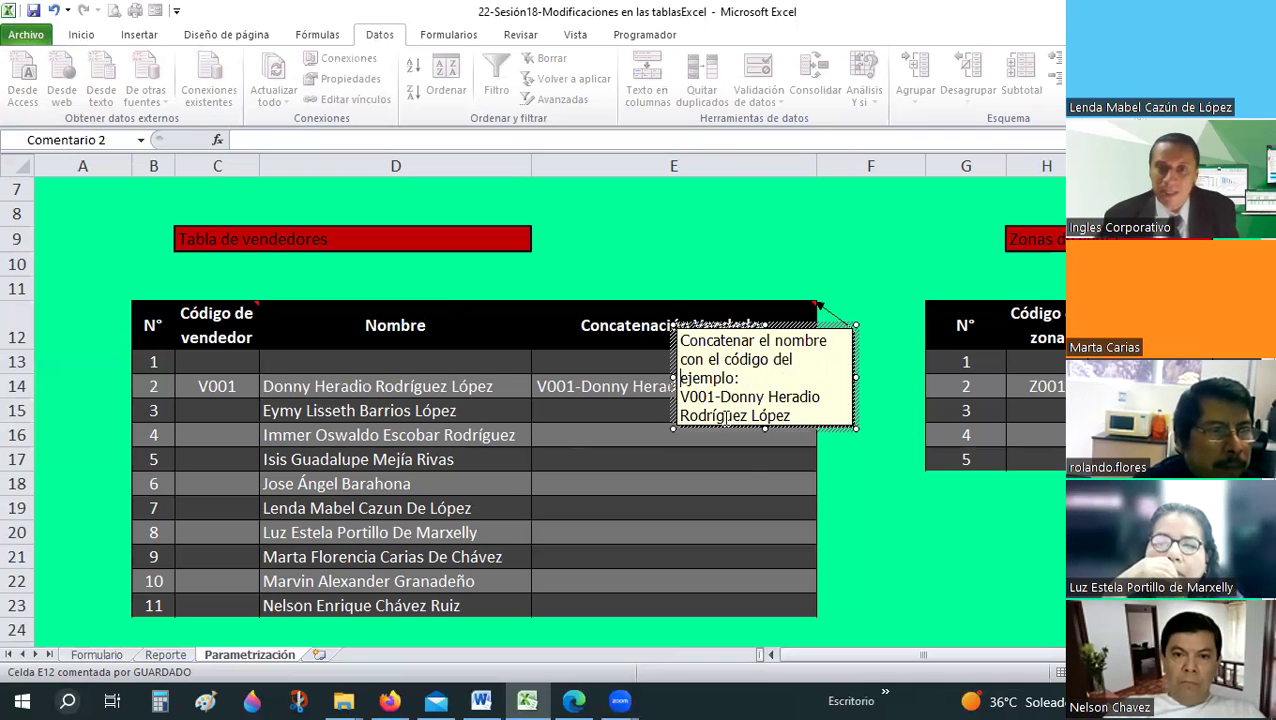
{"action": "left_click", "coordinate": [747, 483]}
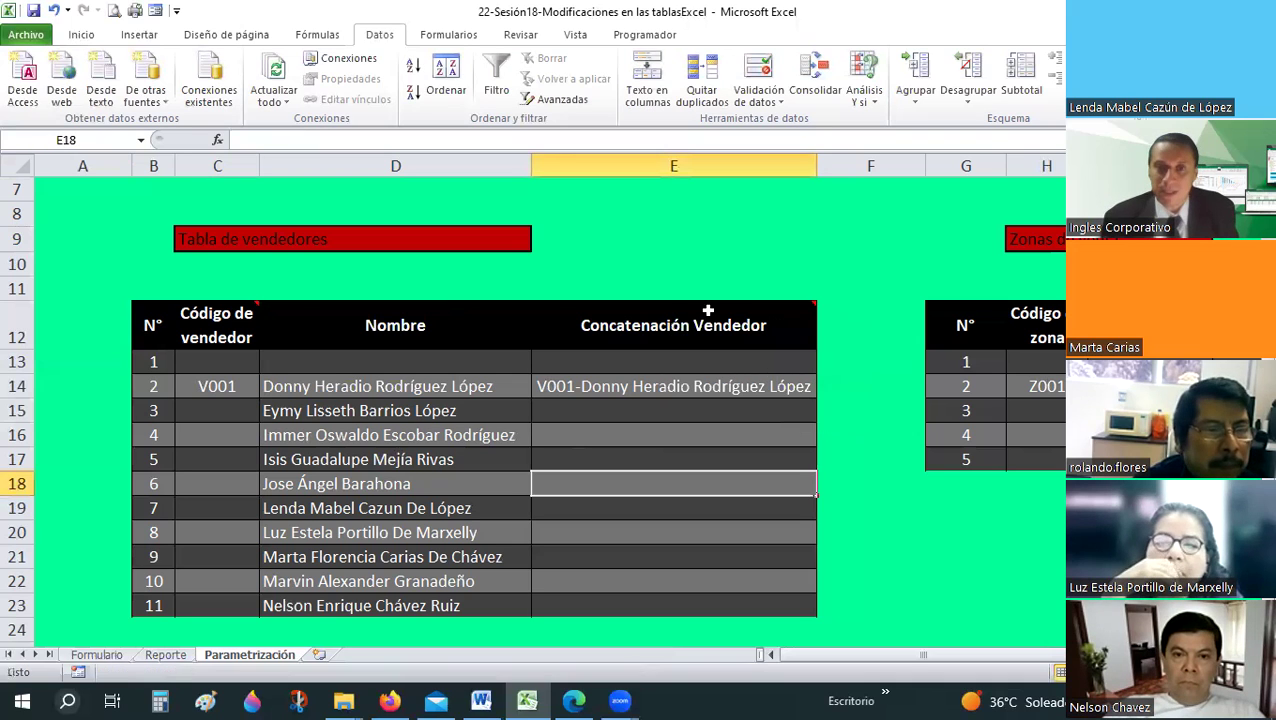
- Reopen the E12 Concatenación Vendedor note for further editing
{"action": "right_click", "coordinate": [766, 310]}
{"action": "left_click", "coordinate": [867, 580]}
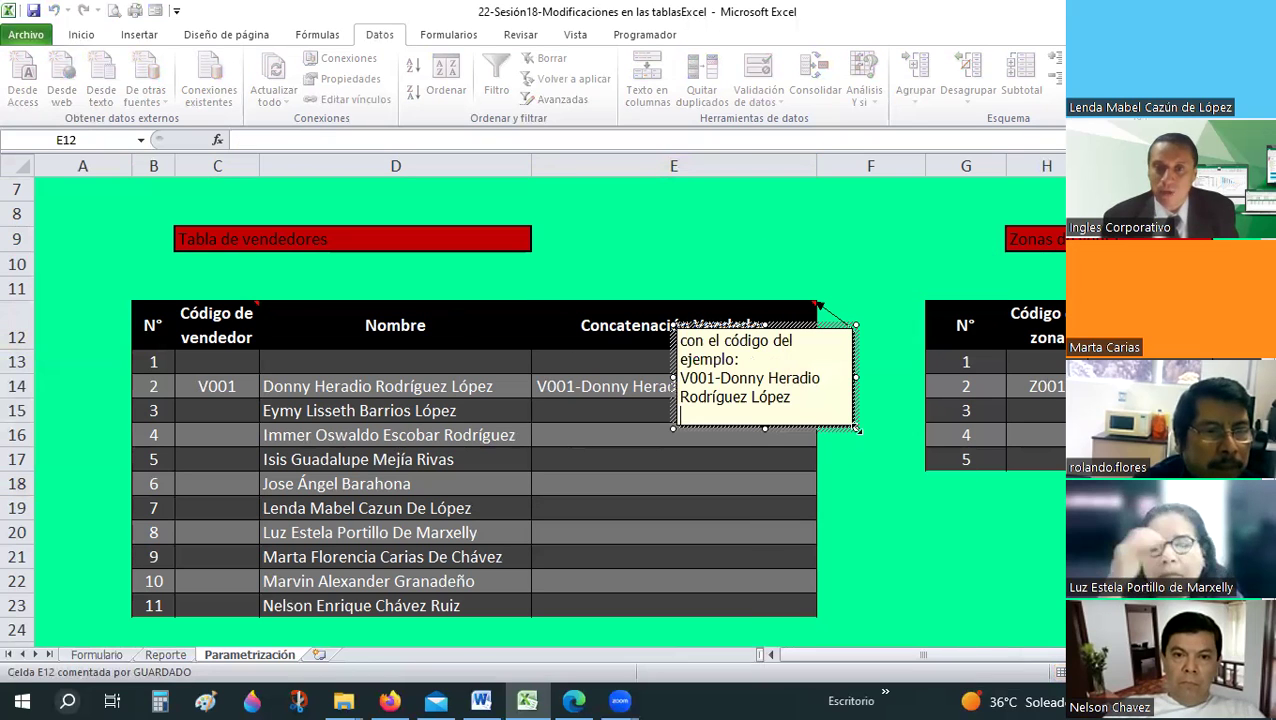
{"action": "left_click", "coordinate": [693, 392]}
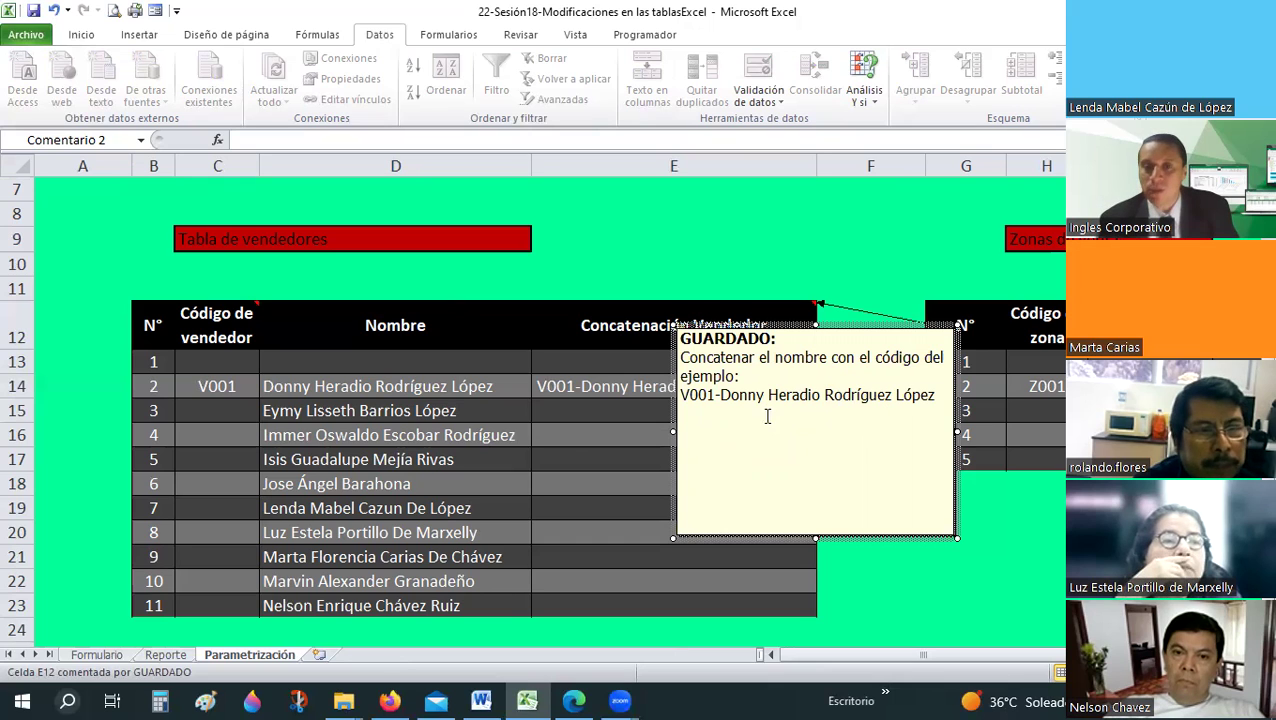
- Check the E14 concatenation formula and the Código de vendedor header note
{"action": "left_click", "coordinate": [616, 455]}
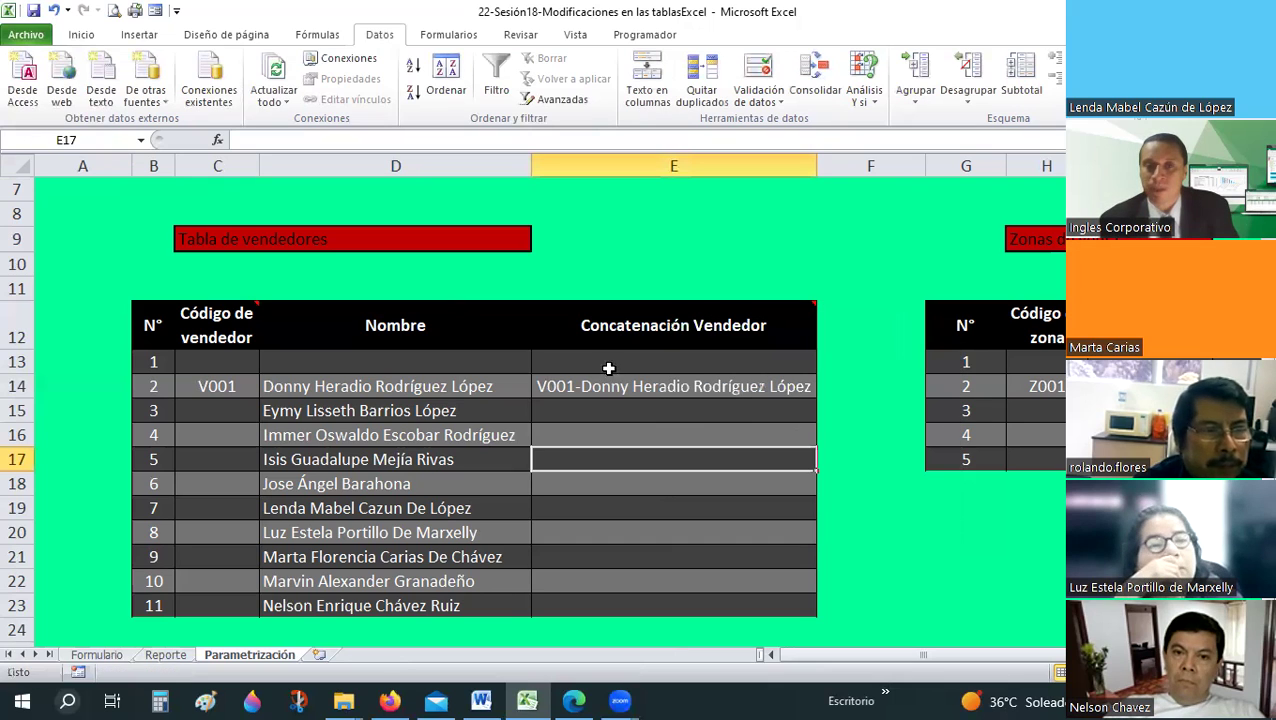
{"action": "left_click", "coordinate": [591, 387]}
{"action": "left_click", "coordinate": [95, 655]}
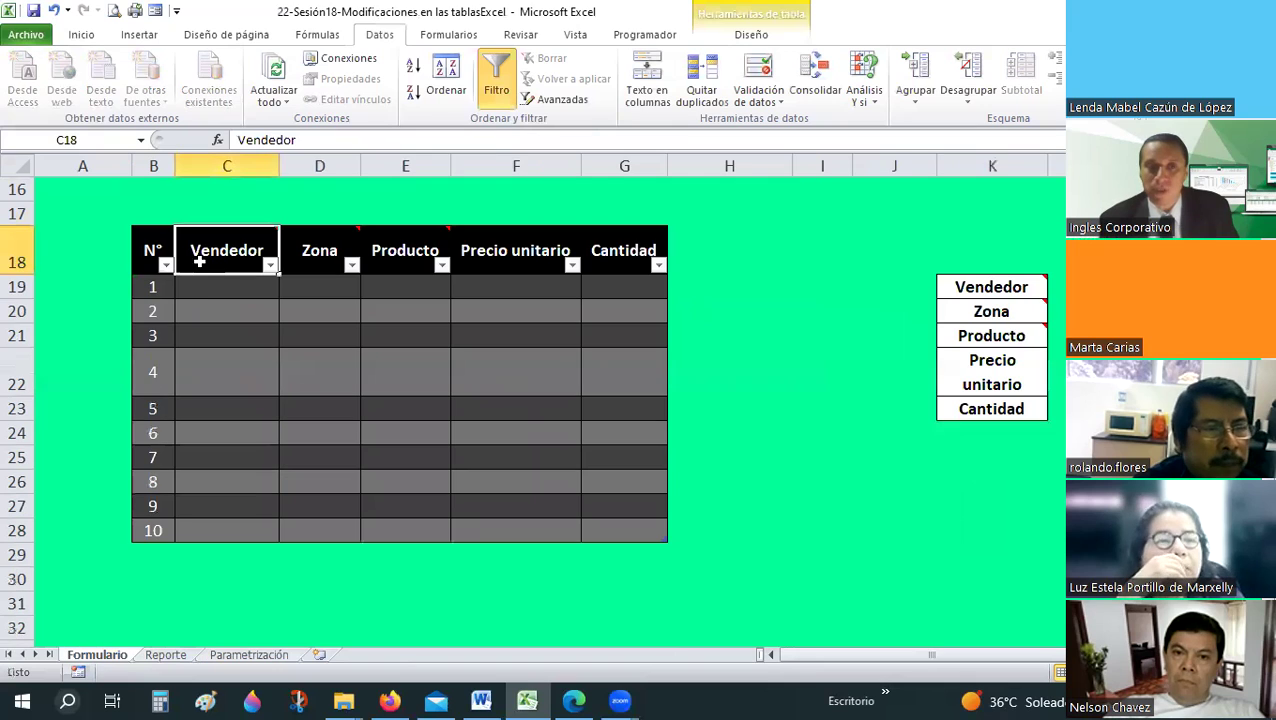
{"action": "key", "text": "ctrl+Page_Down"}
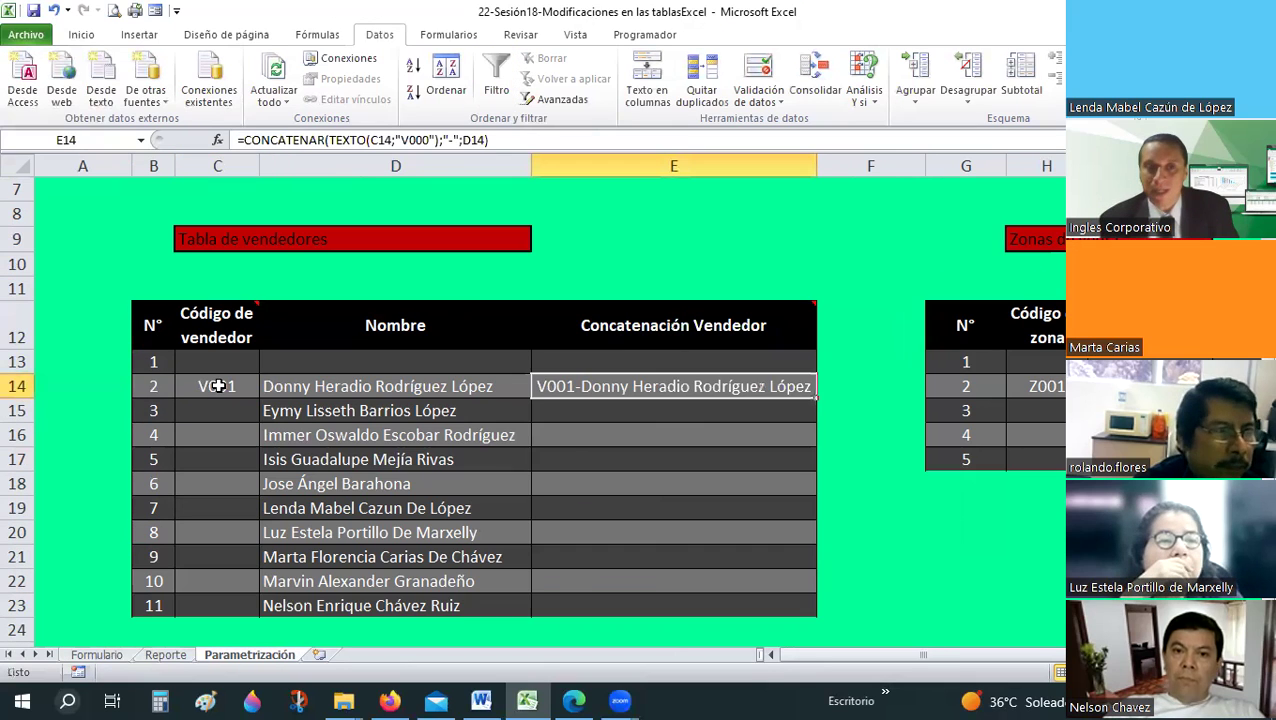
{"action": "left_click", "coordinate": [212, 383]}
{"action": "left_click", "coordinate": [219, 326]}
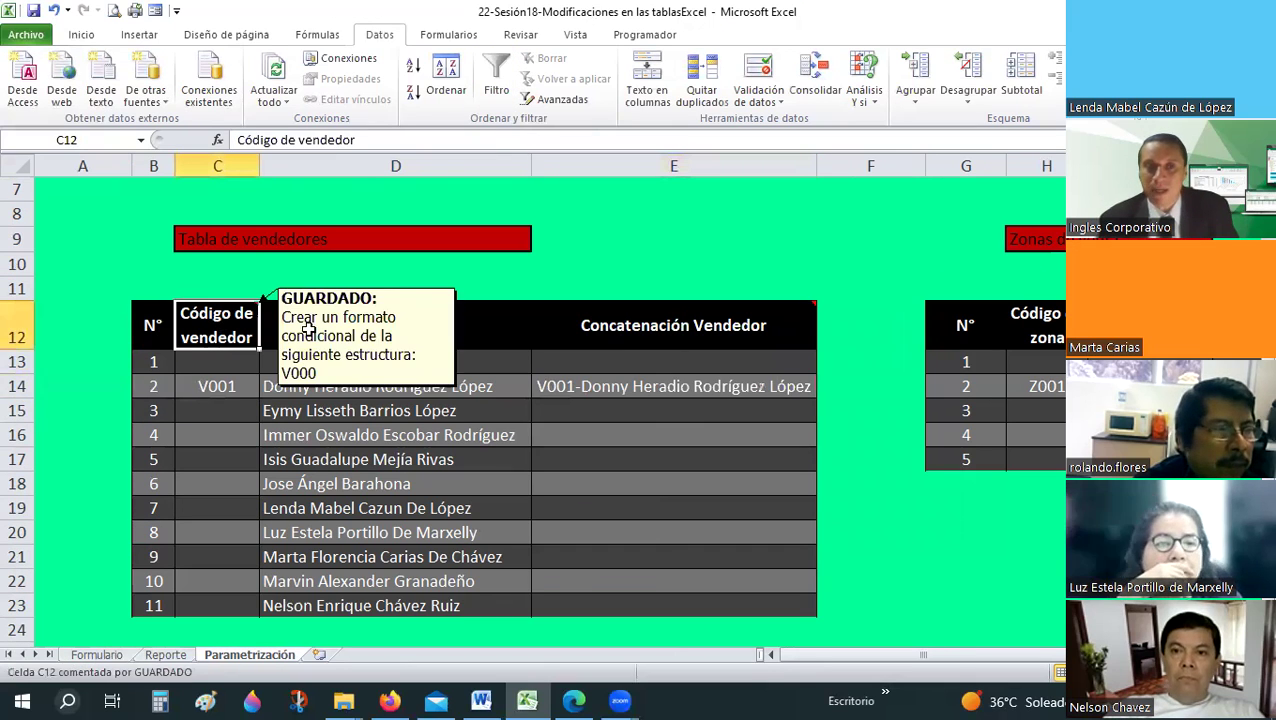
{"action": "mouse_move", "coordinate": [217, 326]}
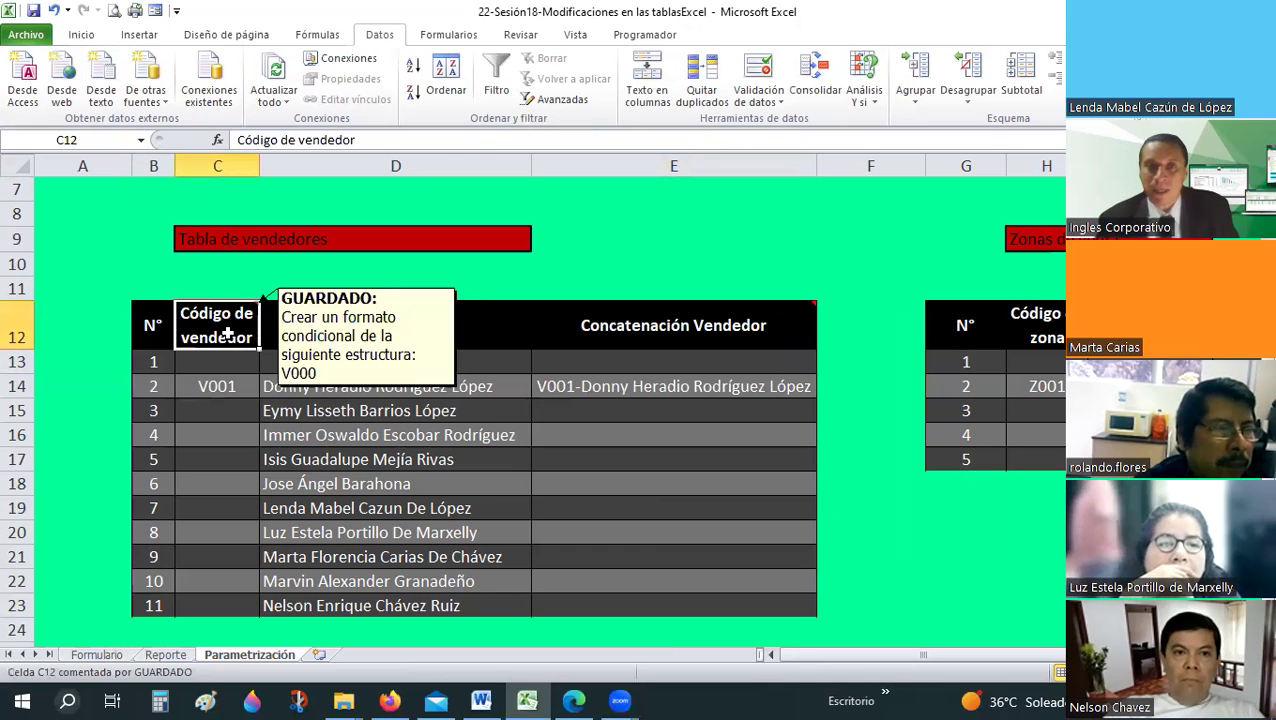
{"action": "left_click", "coordinate": [79, 40]}
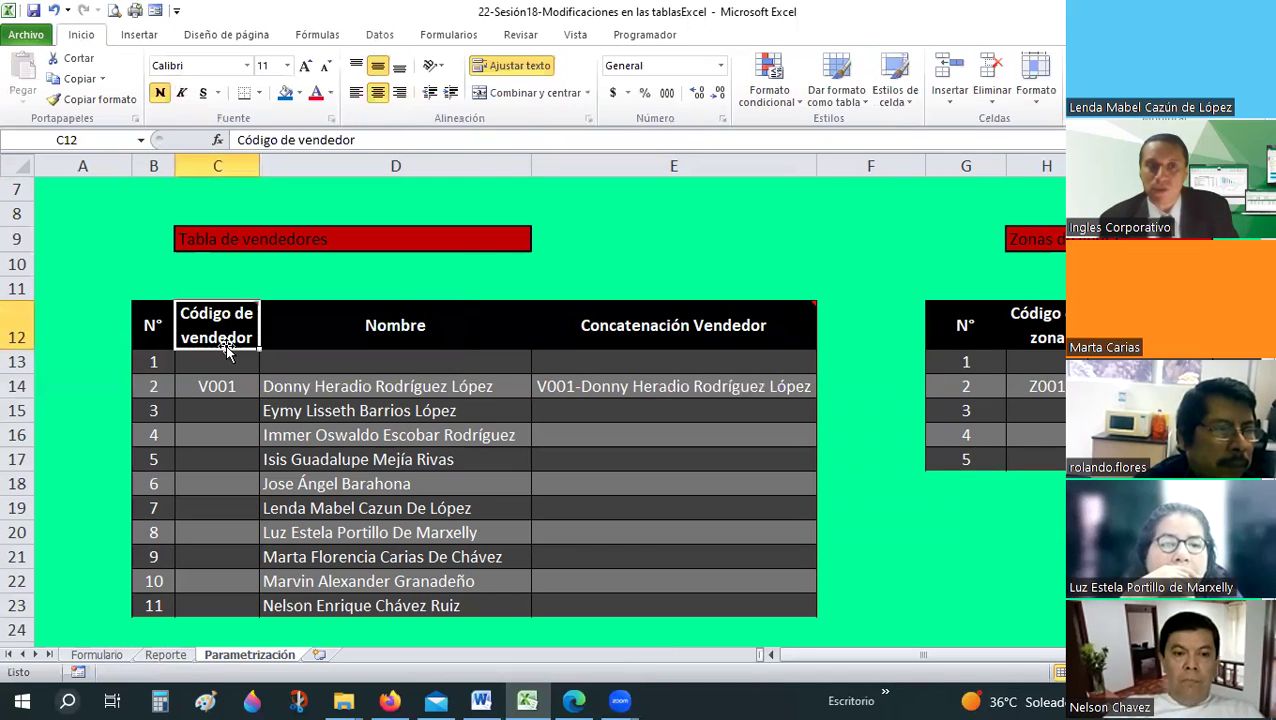
- Replace 'condicional' with 'personalizado' in the Código de vendedor header note
{"action": "right_click", "coordinate": [234, 303]}
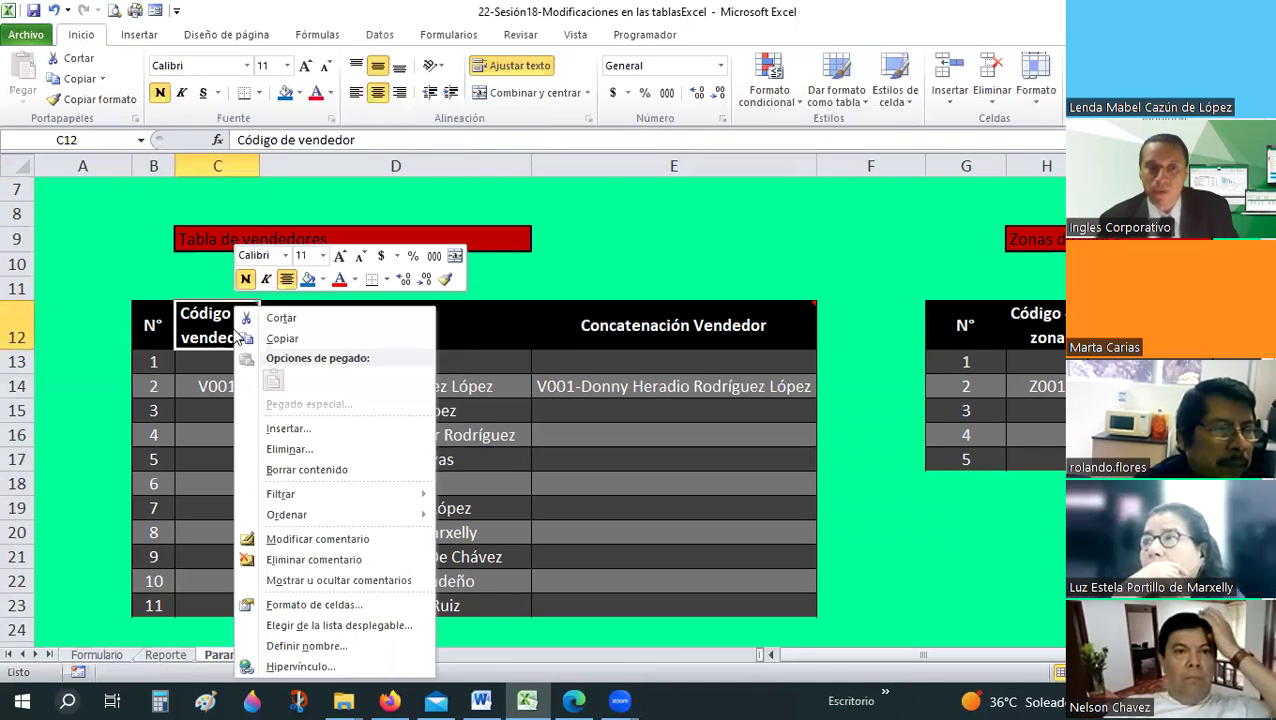
{"action": "left_click", "coordinate": [320, 539]}
{"action": "double_click", "coordinate": [363, 376]}
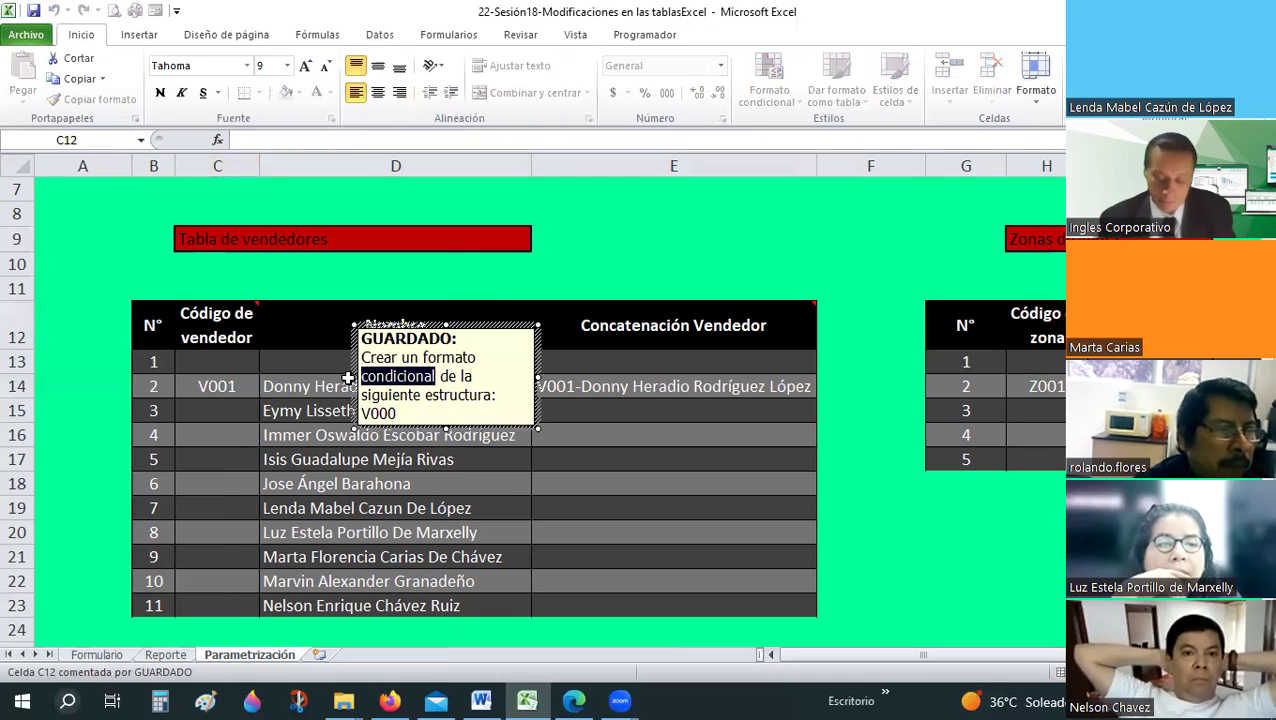
{"action": "type", "text": "personaliza"}
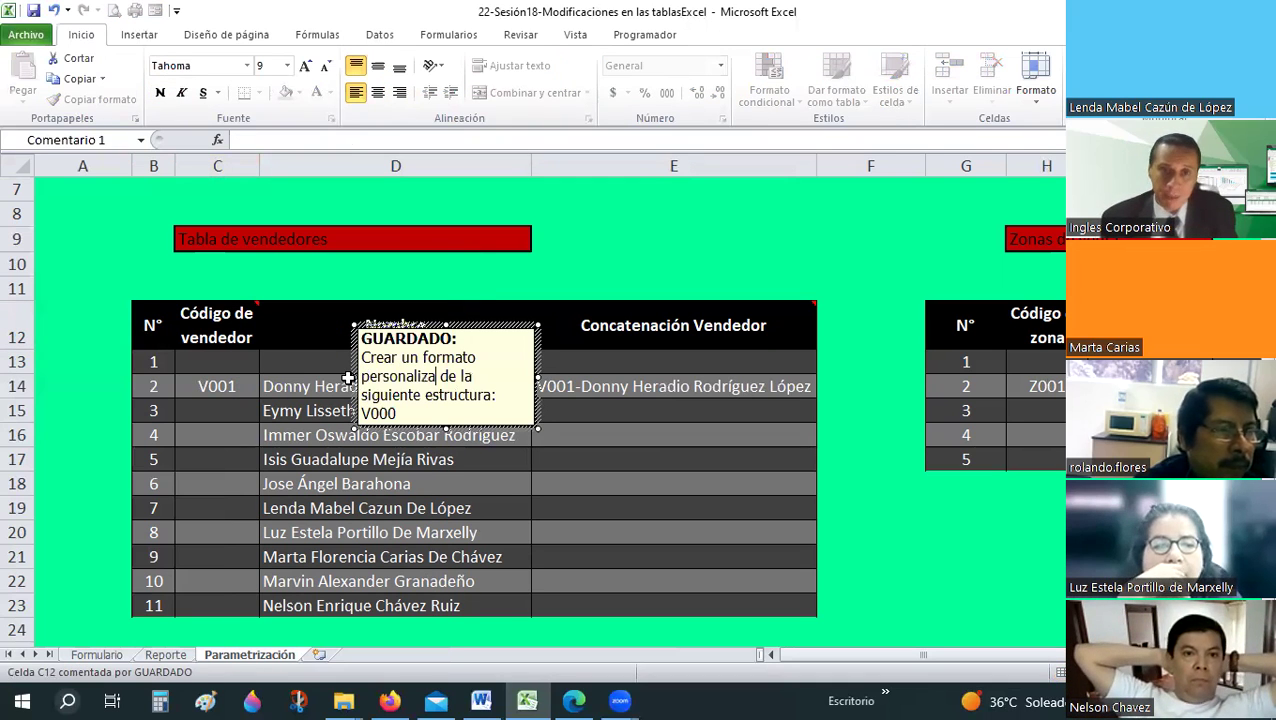
{"action": "type", "text": "do"}
{"action": "key", "text": "Escape"}
{"action": "key", "text": "Escape"}
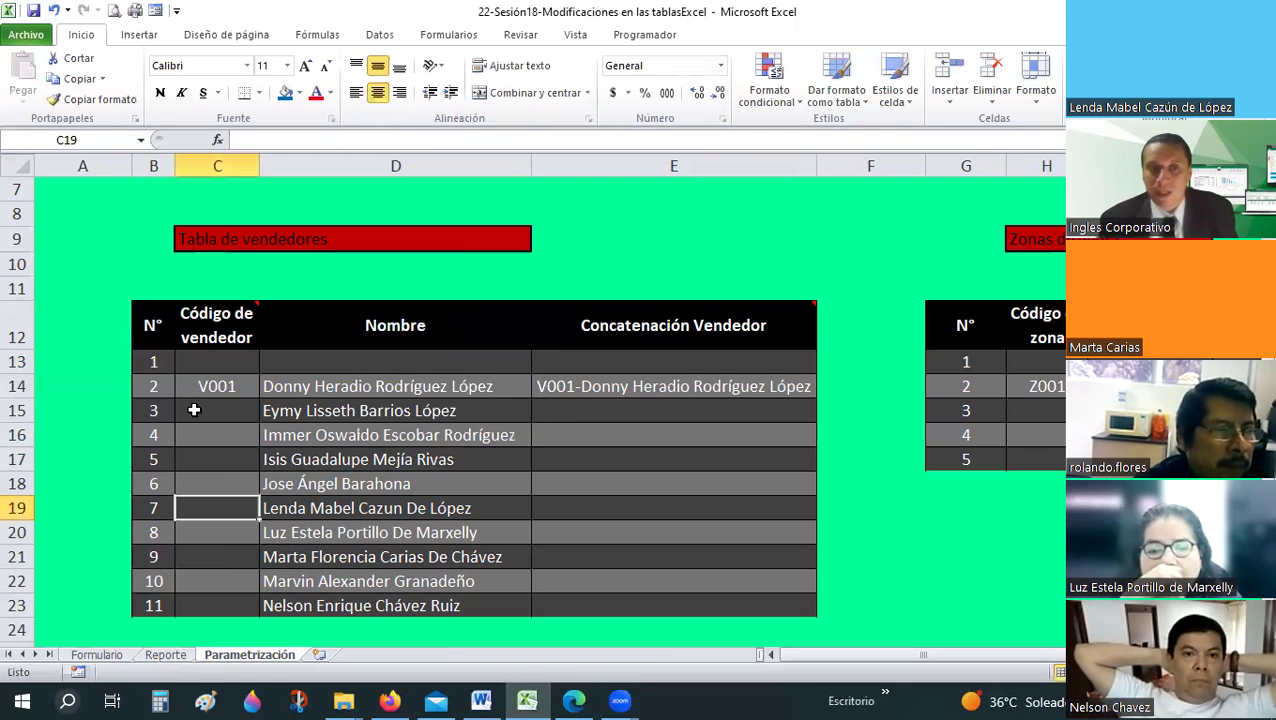
{"action": "left_click", "coordinate": [194, 411]}
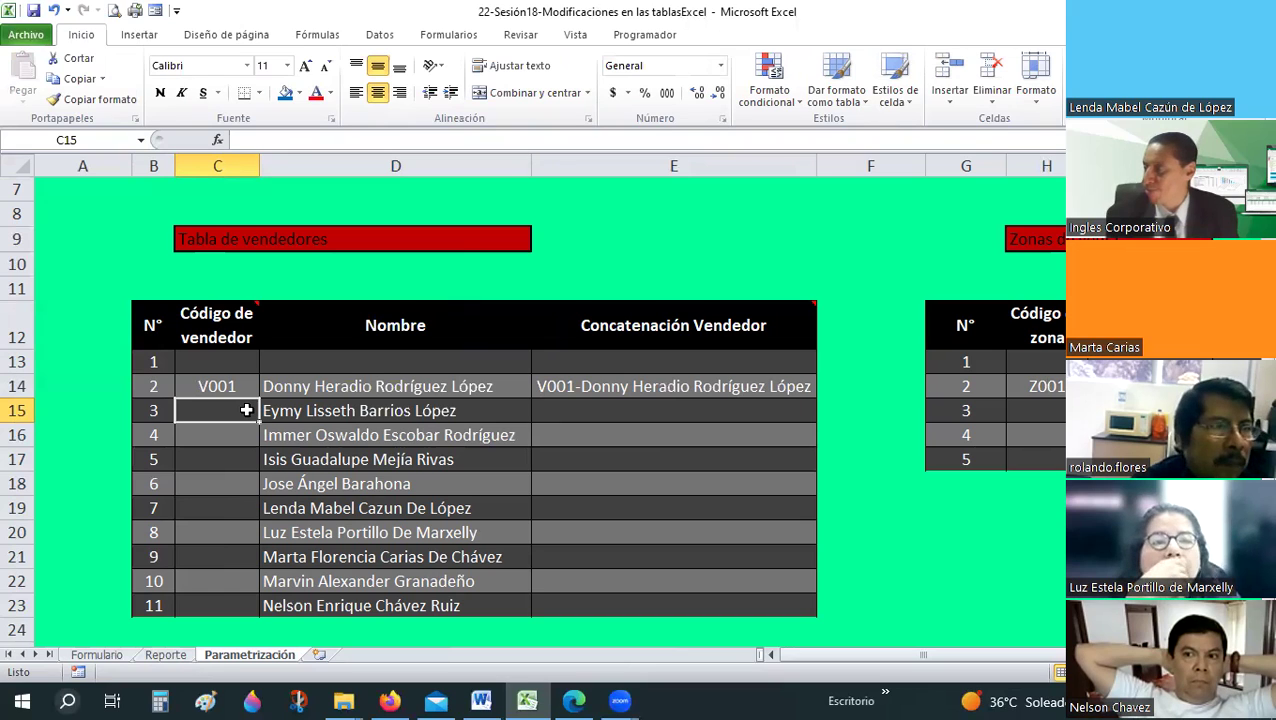
- Select the blank Código de vendedor cells C15 through C23 below V001
{"action": "left_click_drag", "start_coordinate": [222, 411], "coordinate": [230, 619]}
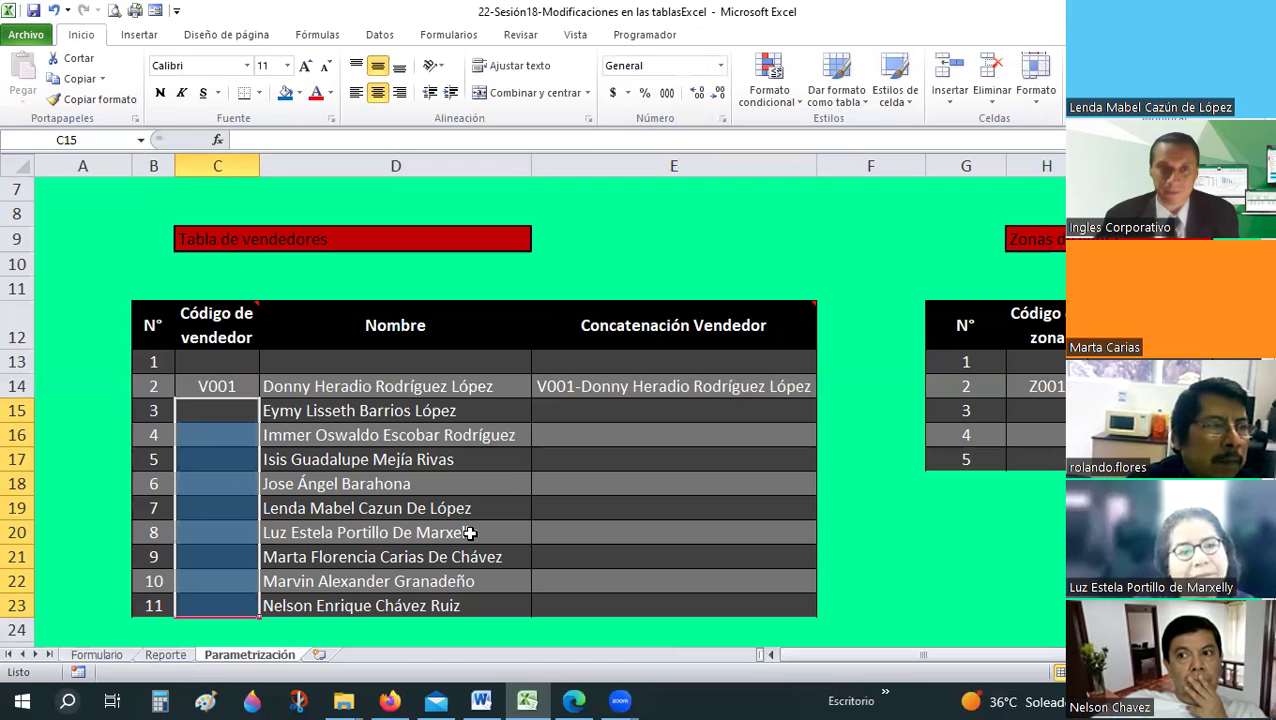
{"action": "left_click", "coordinate": [721, 66]}
{"action": "scroll", "coordinate": [728, 390], "scroll_direction": "down", "scroll_amount": 1}
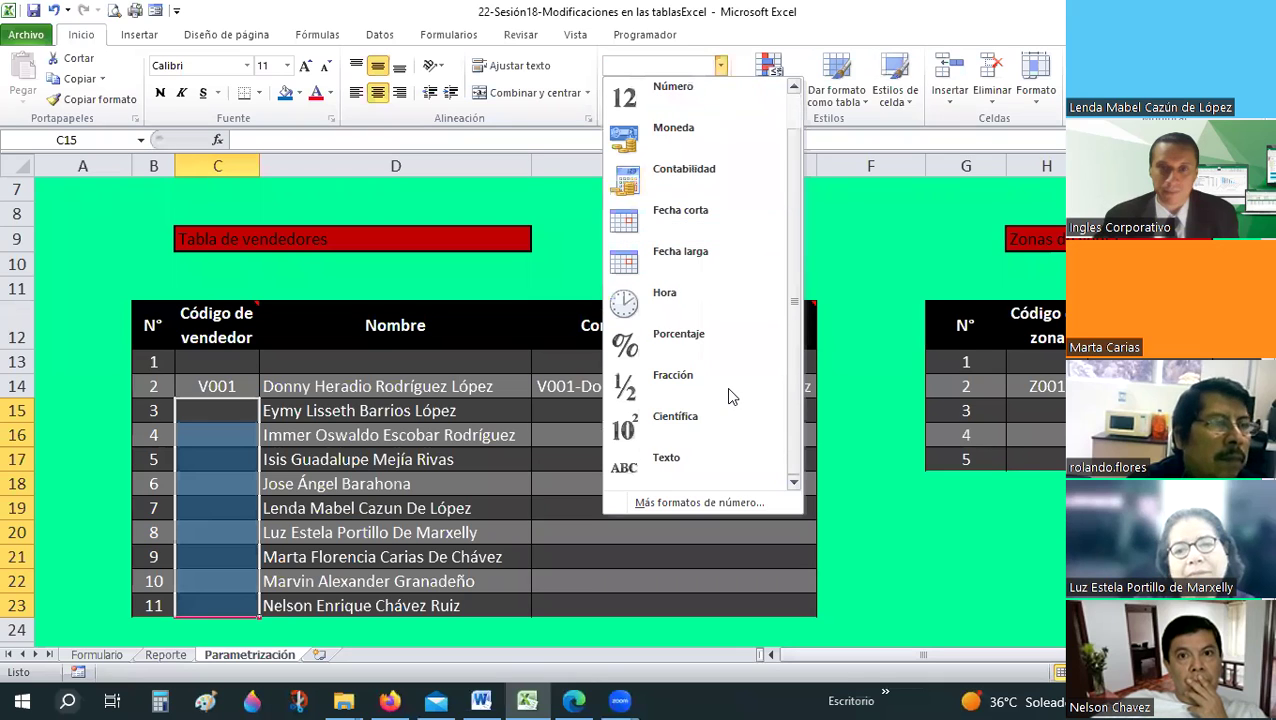
{"action": "left_click", "coordinate": [759, 48]}
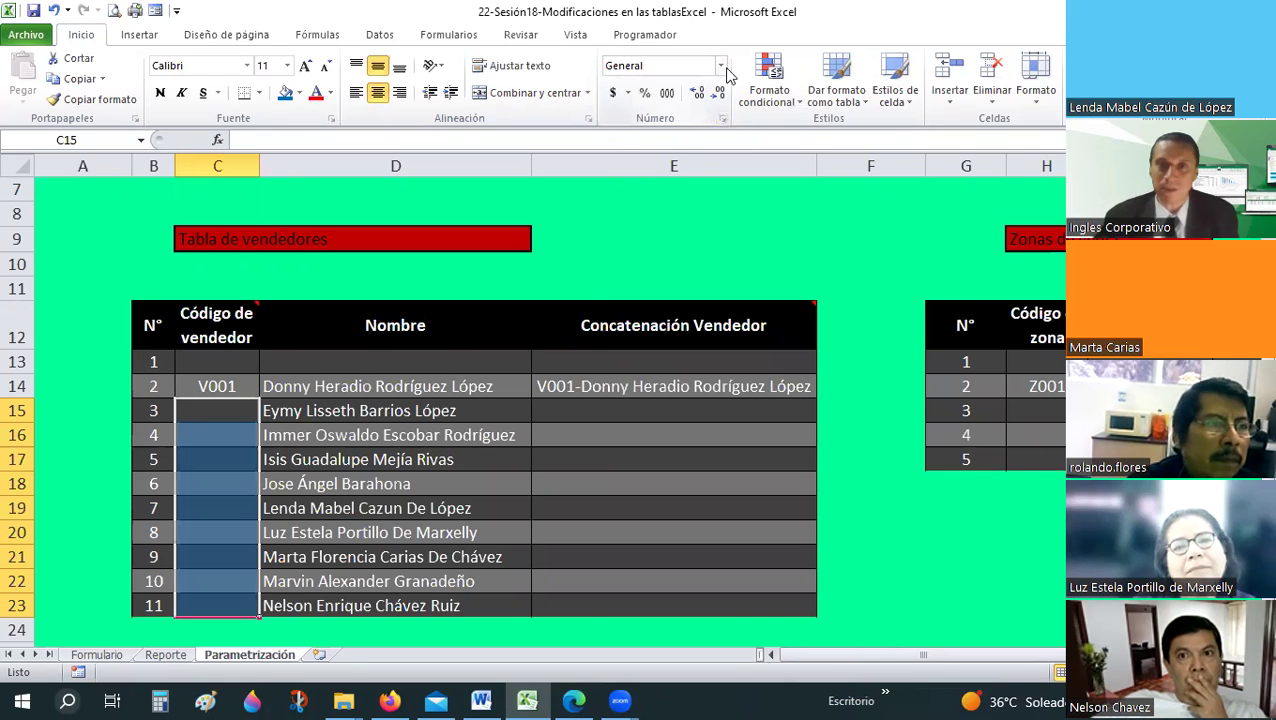
{"action": "left_click", "coordinate": [721, 66]}
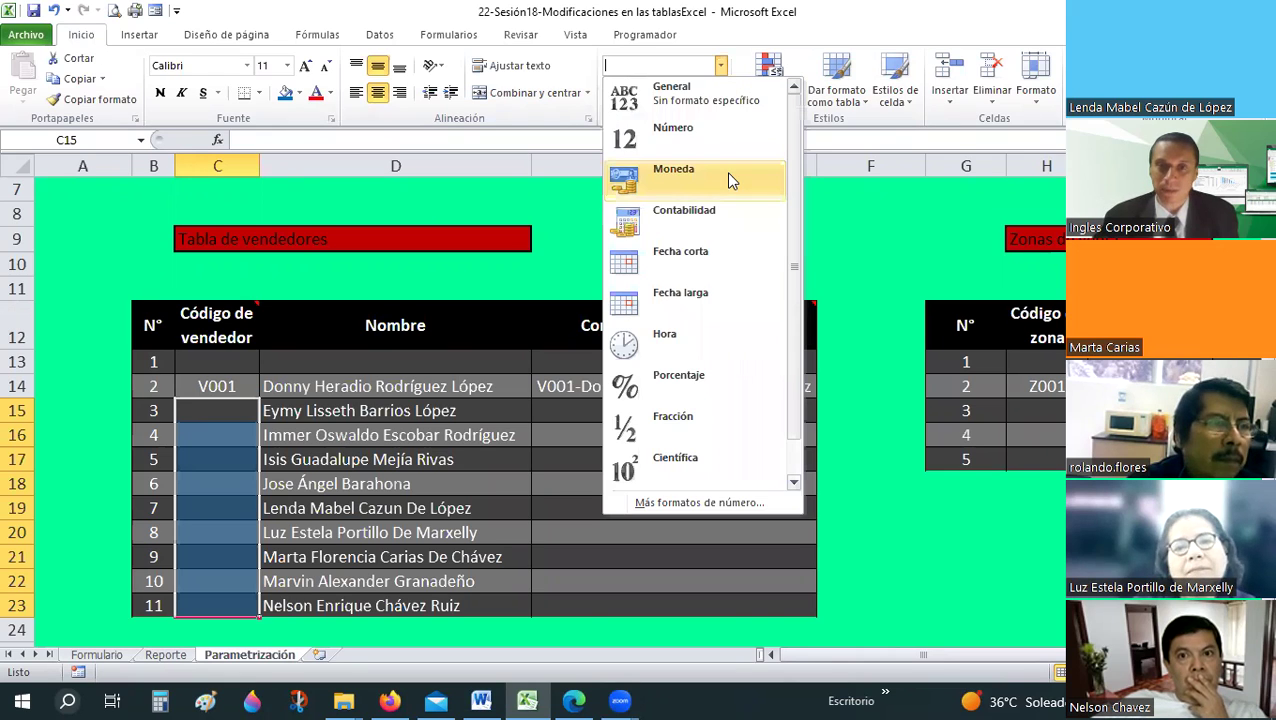
{"action": "scroll", "coordinate": [729, 176], "scroll_direction": "down", "scroll_amount": 1}
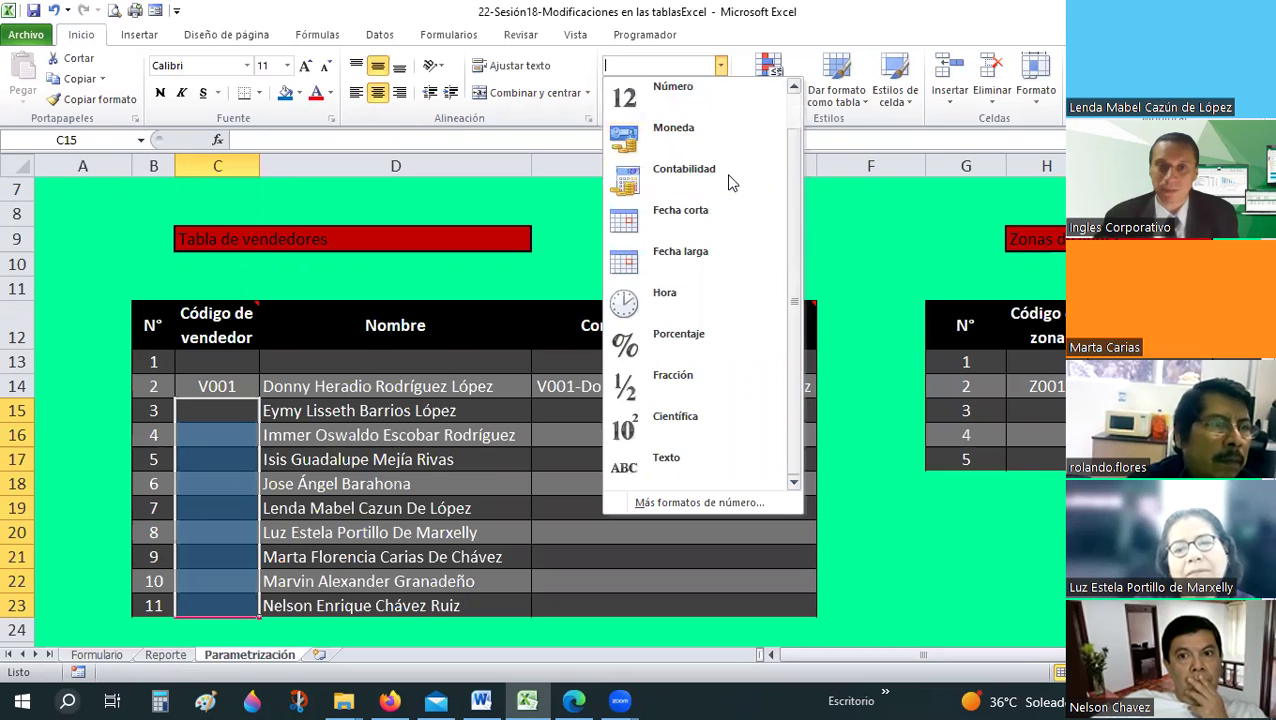
{"action": "scroll", "coordinate": [729, 182], "scroll_direction": "up", "scroll_amount": 1}
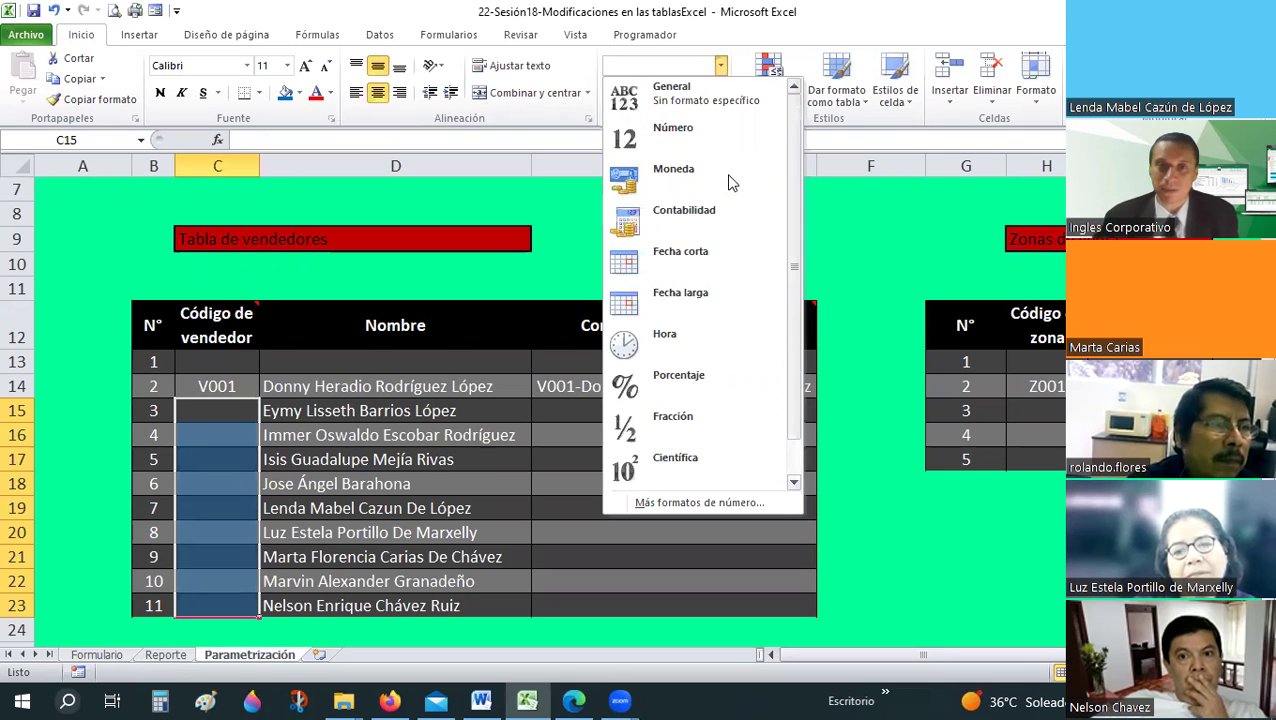
{"action": "scroll", "coordinate": [729, 182], "scroll_direction": "down", "scroll_amount": 1}
{"action": "scroll", "coordinate": [715, 270], "scroll_direction": "up", "scroll_amount": 1}
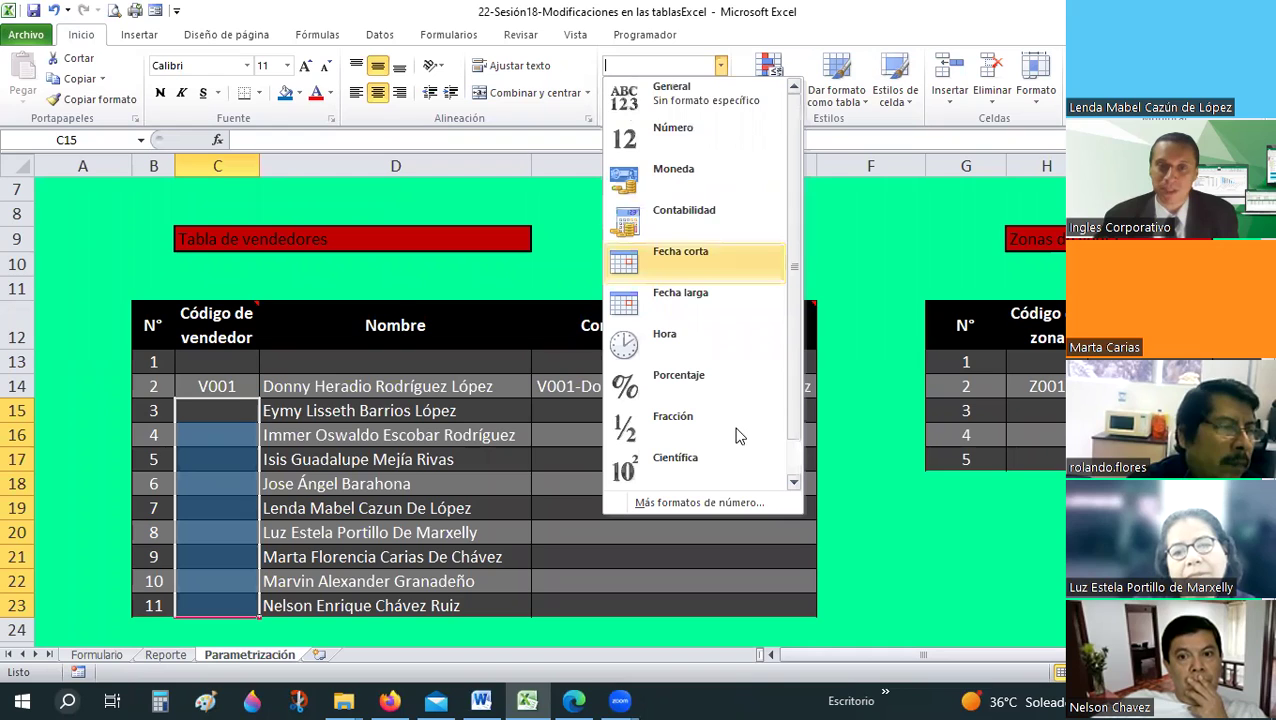
{"action": "scroll", "coordinate": [738, 436], "scroll_direction": "down", "scroll_amount": 1}
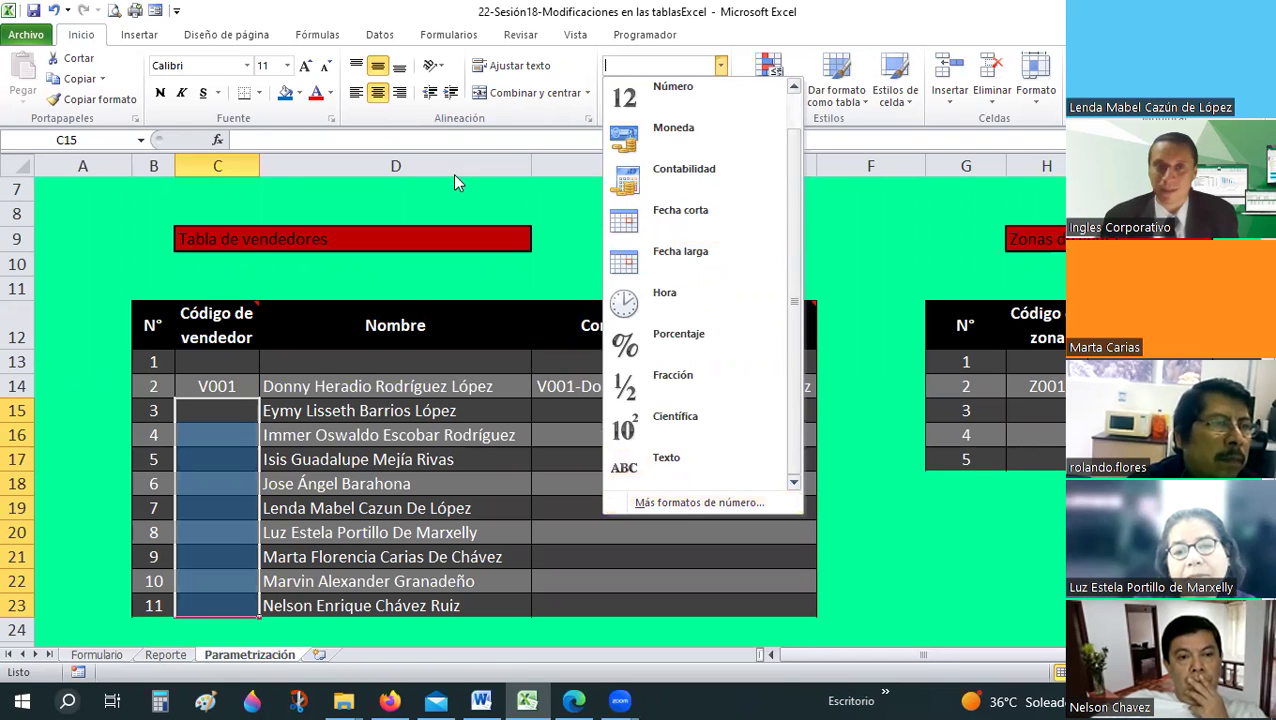
{"action": "left_click", "coordinate": [650, 121]}
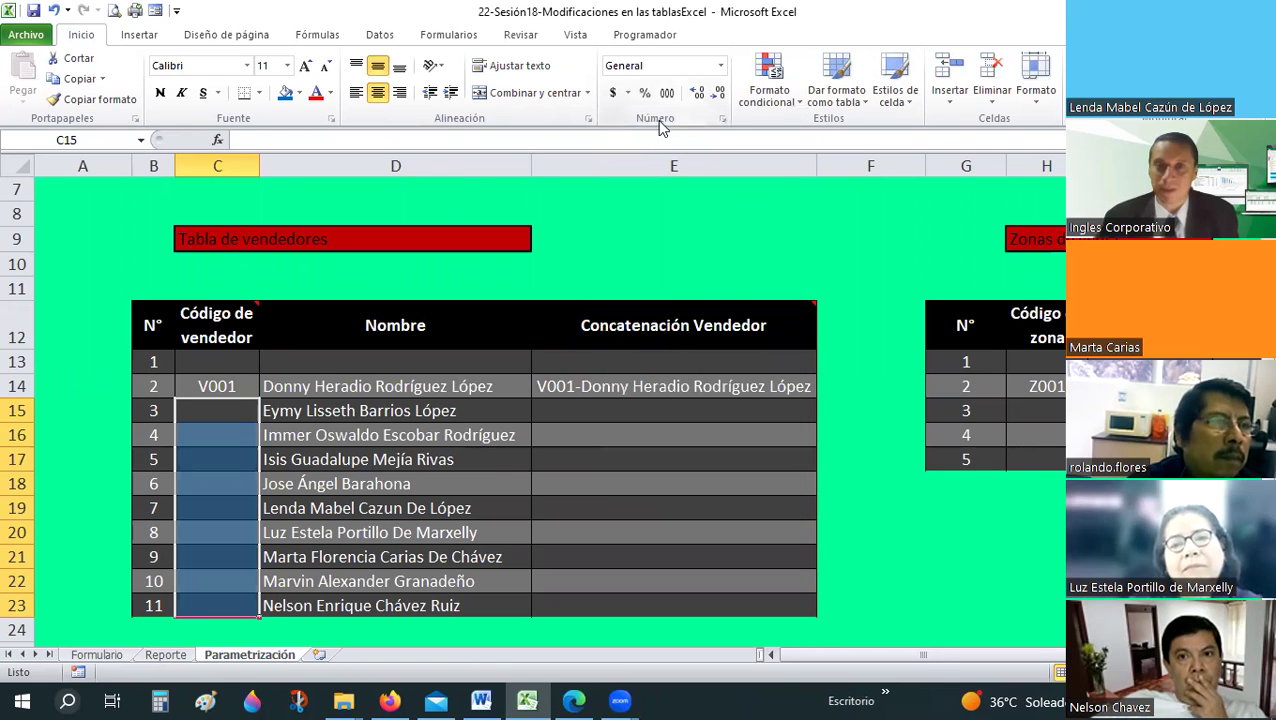
- Apply the custom number format V000 to C15:C23 in Format Cells
{"action": "left_click", "coordinate": [722, 118]}
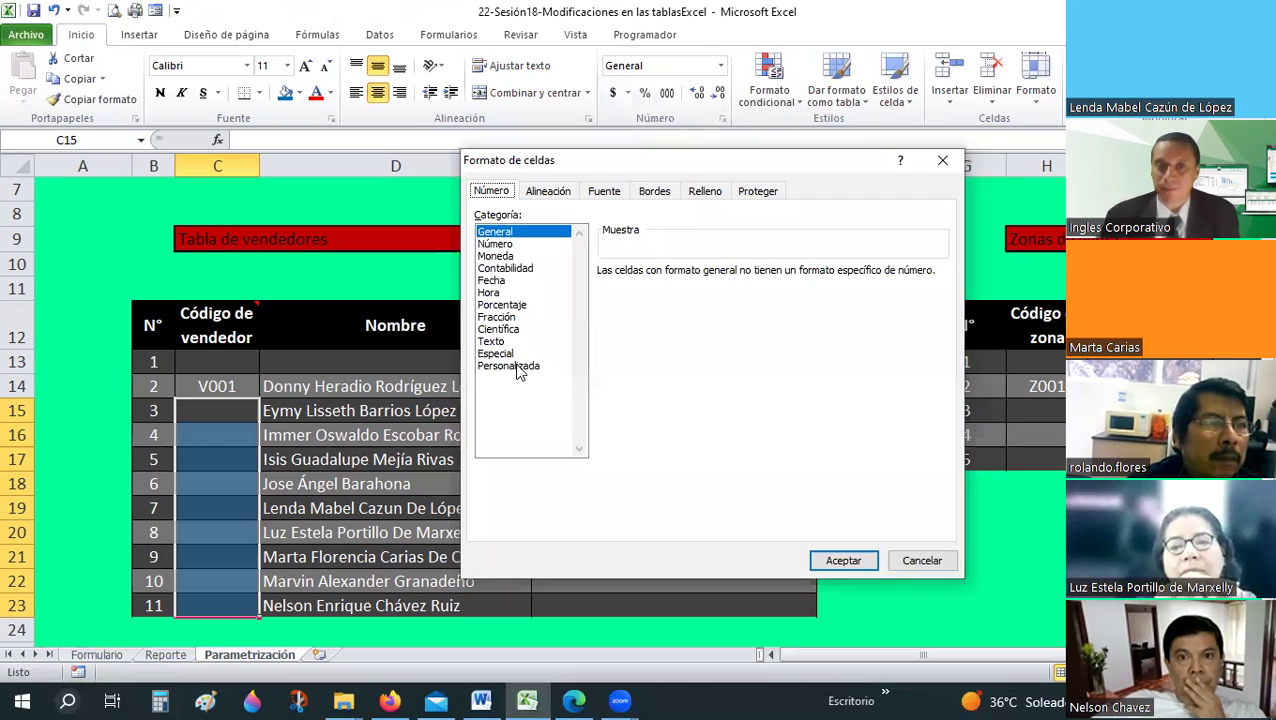
{"action": "left_click", "coordinate": [517, 367]}
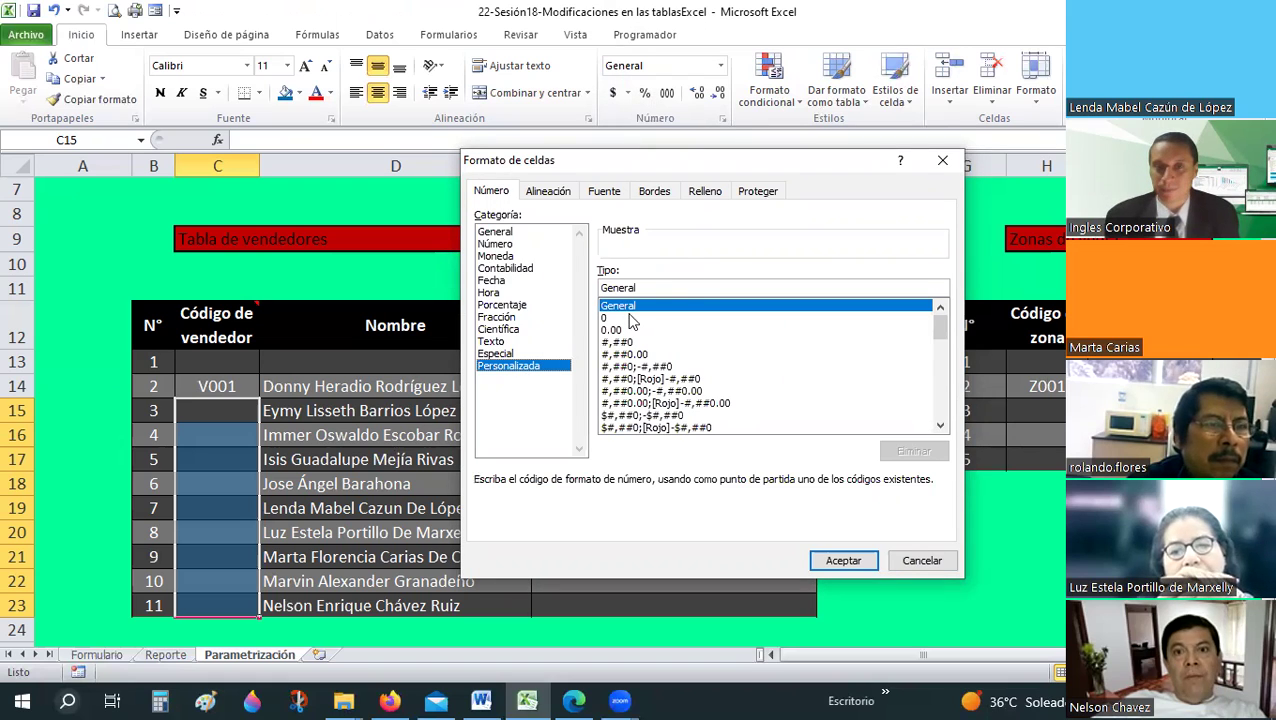
{"action": "left_click_drag", "start_coordinate": [940, 332], "coordinate": [928, 446]}
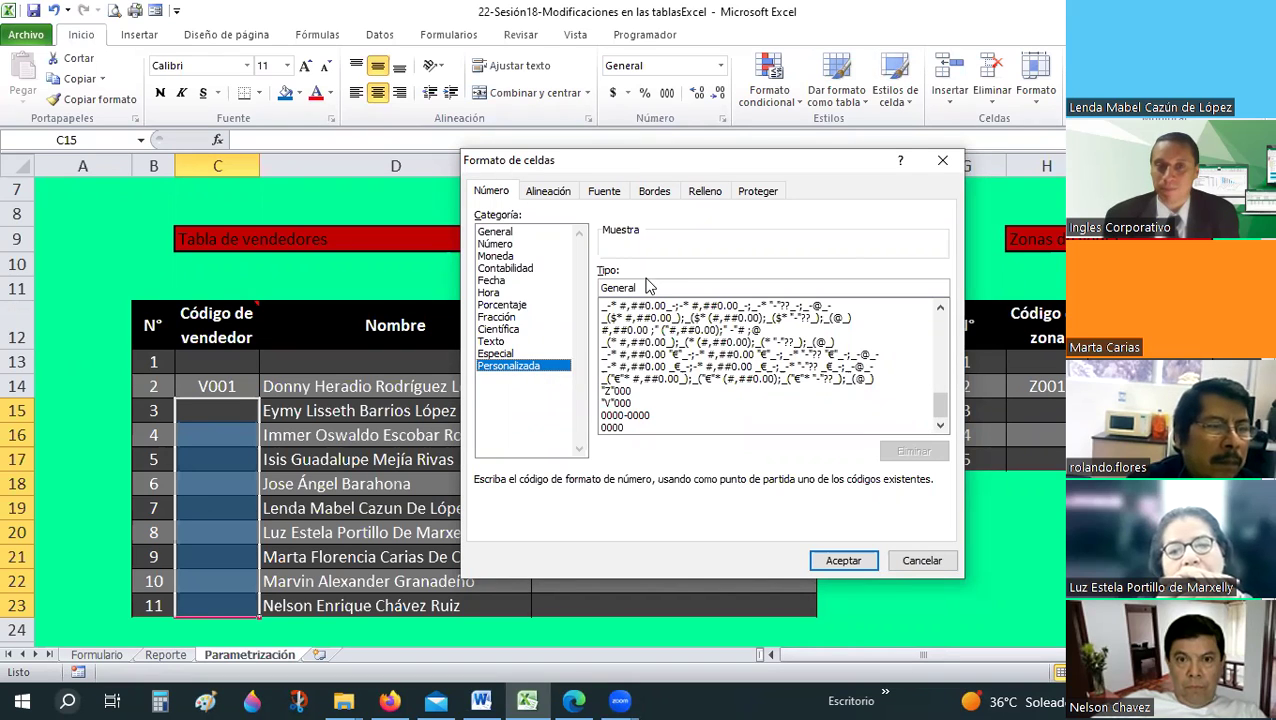
{"action": "key", "text": "Tab"}
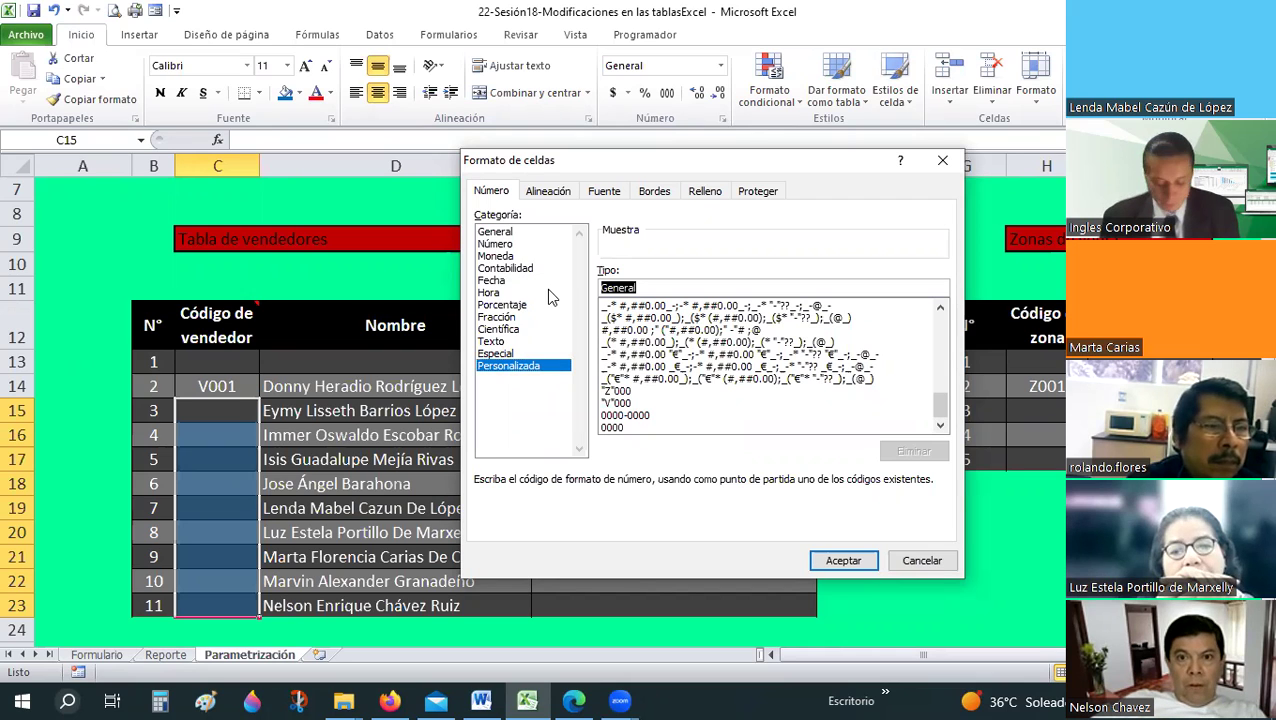
{"action": "type", "text": "\""}
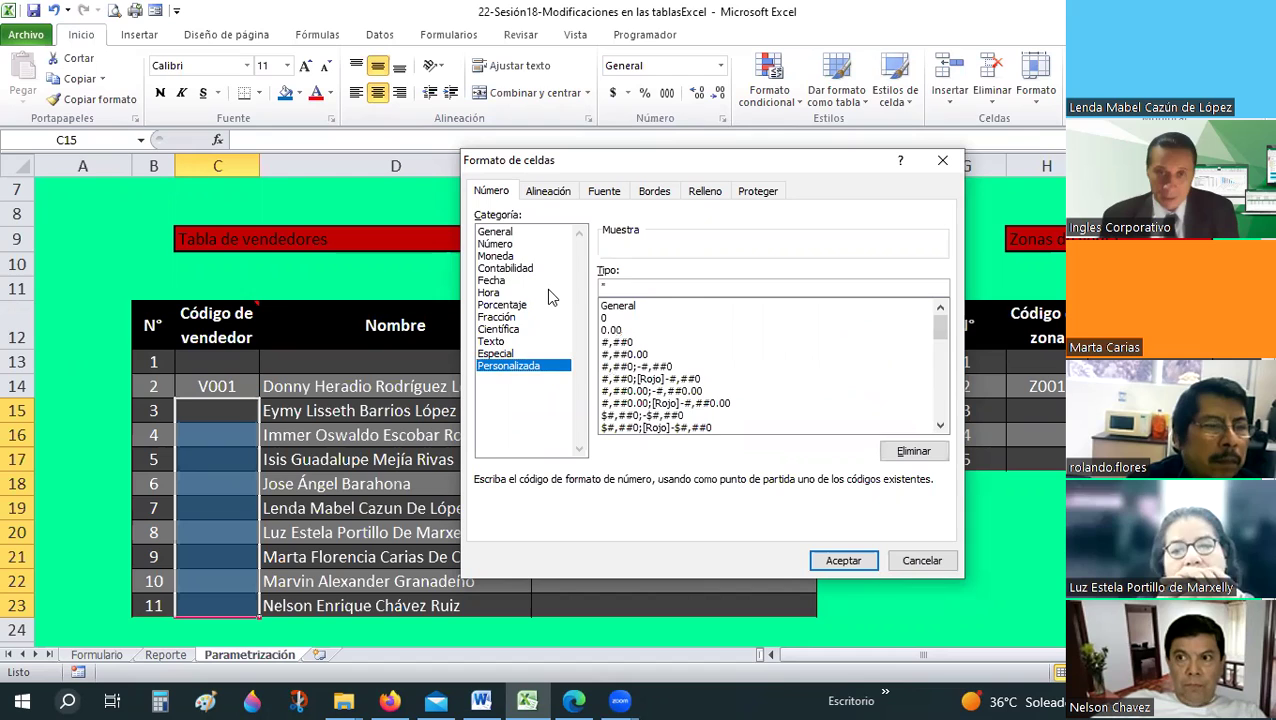
{"action": "type", "text": "V\"000"}
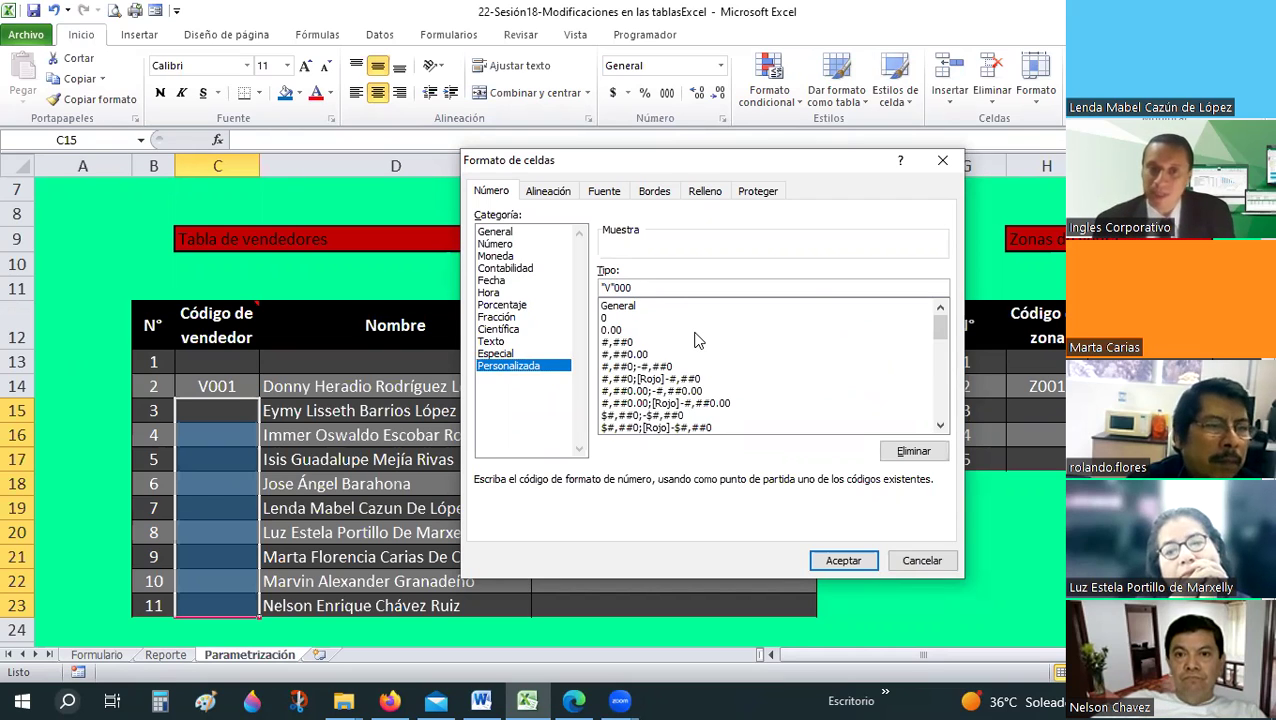
{"action": "key", "text": "BackSpace"}
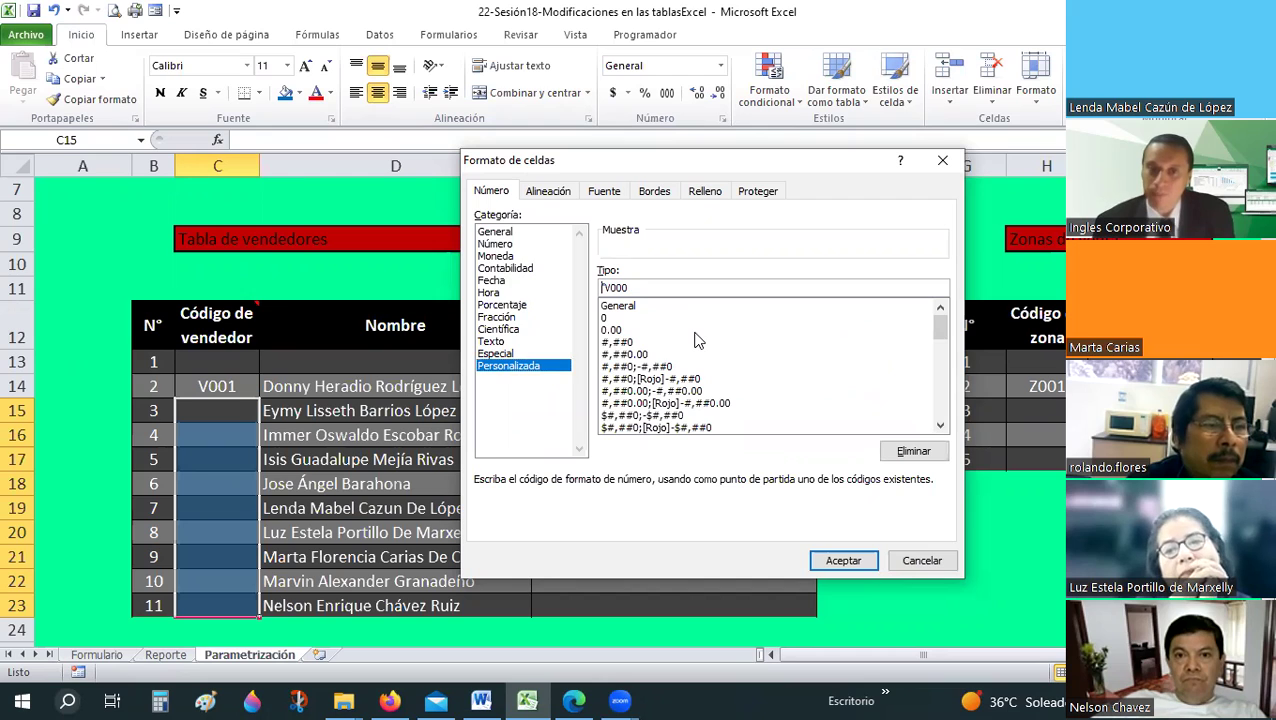
{"action": "key", "text": "BackSpace"}
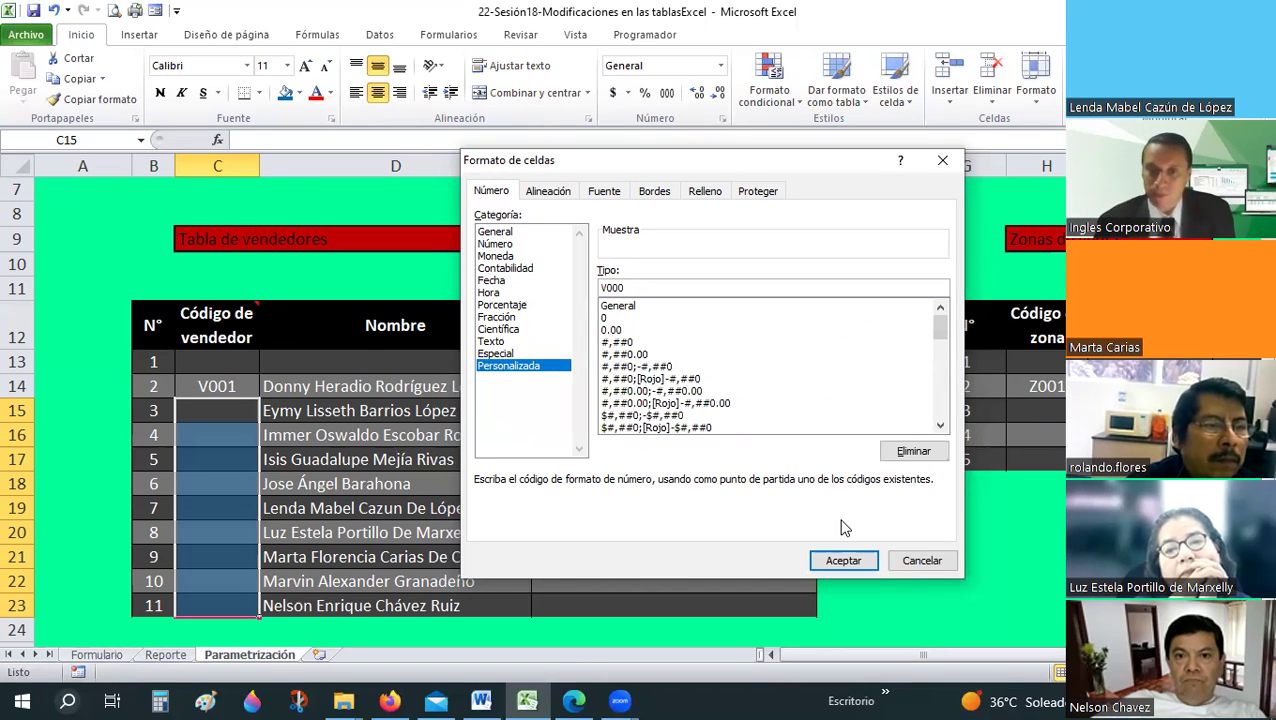
{"action": "left_click", "coordinate": [870, 564]}
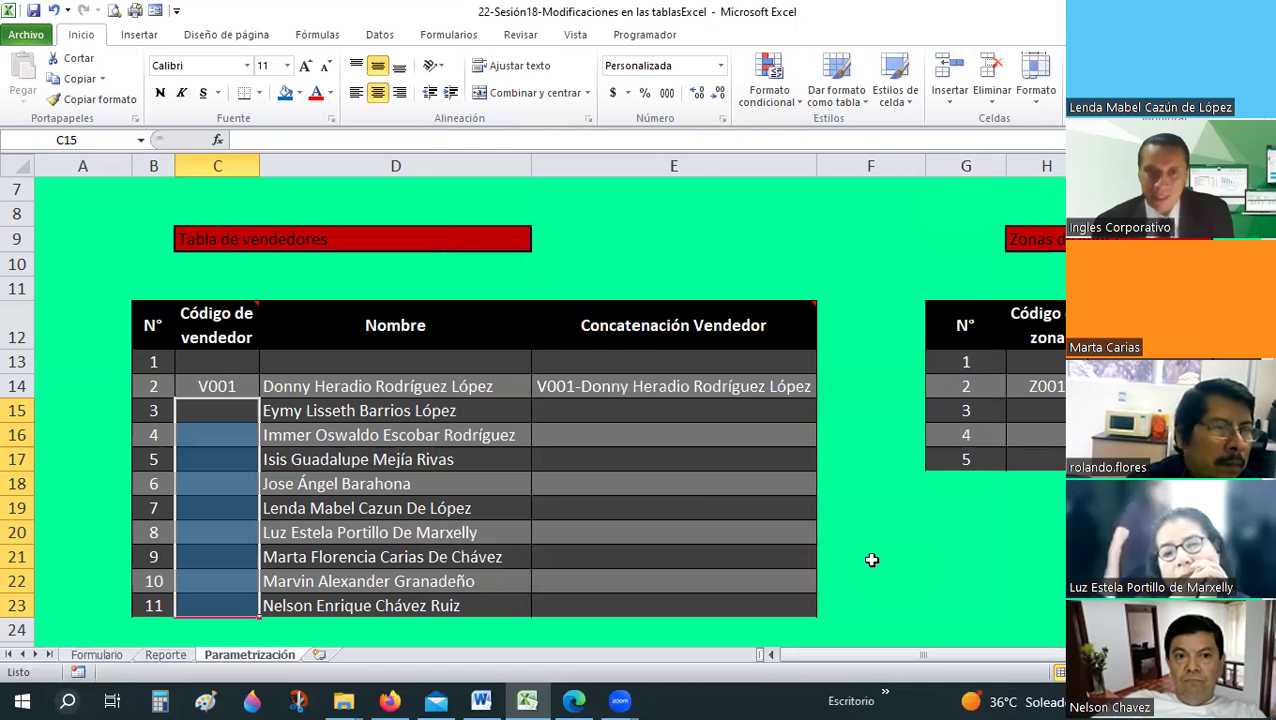
- Enter the numbers 2, 3 and 4 in C15, C16 and C17
{"action": "left_click", "coordinate": [211, 402]}
{"action": "scroll", "coordinate": [213, 400], "scroll_direction": "down", "scroll_amount": 2}
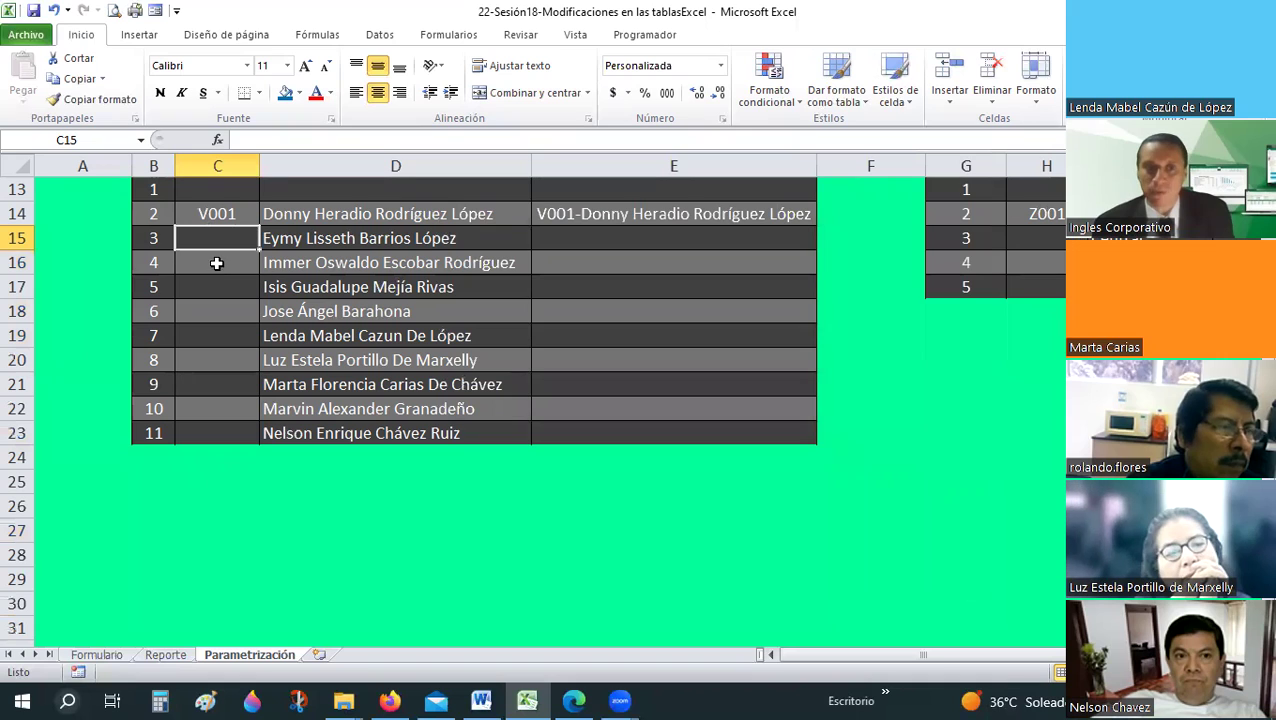
{"action": "type", "text": "2"}
{"action": "left_click", "coordinate": [233, 356]}
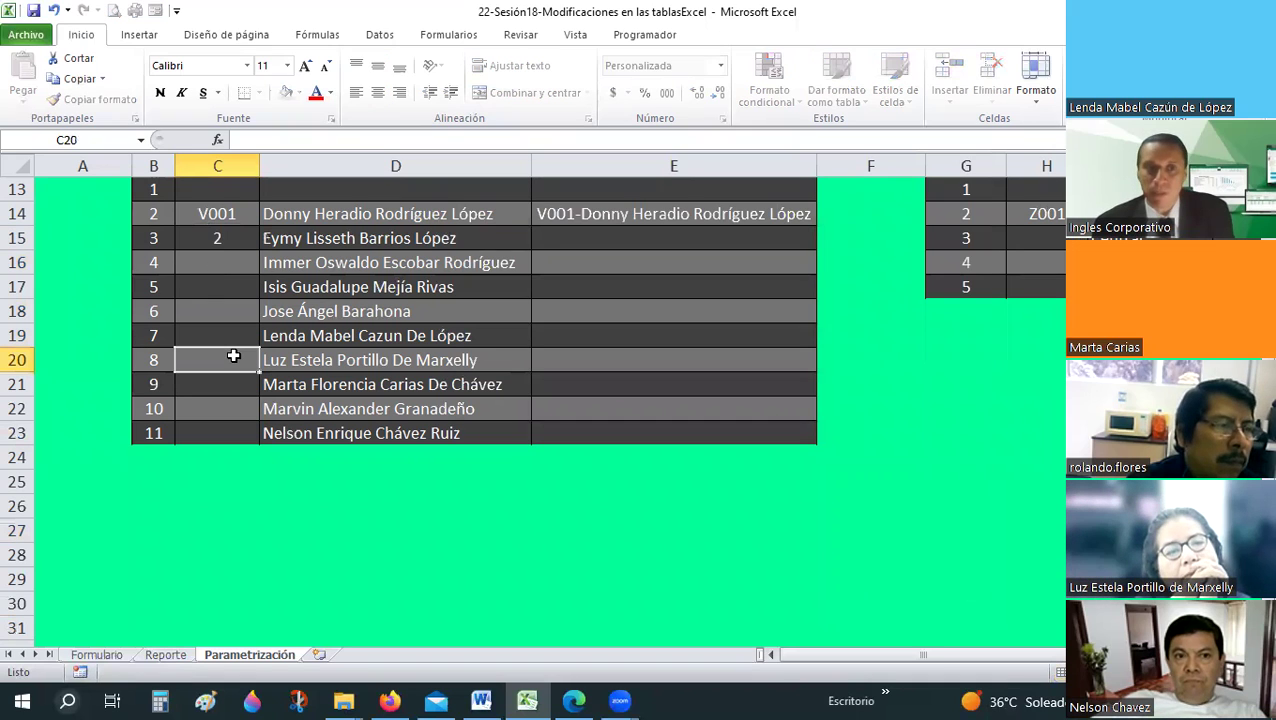
{"action": "left_click", "coordinate": [216, 246]}
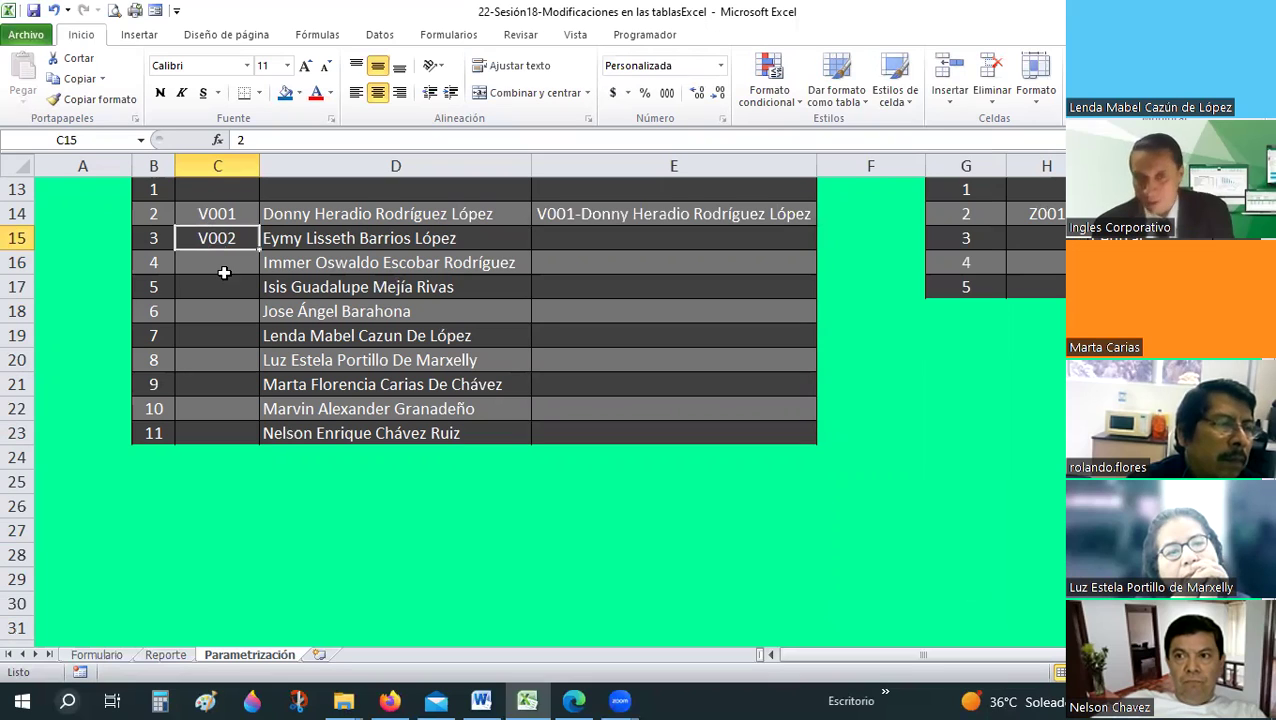
{"action": "key", "text": "Down"}
{"action": "type", "text": "3"}
{"action": "key", "text": "Return"}
{"action": "type", "text": "4"}
{"action": "key", "text": "Return"}
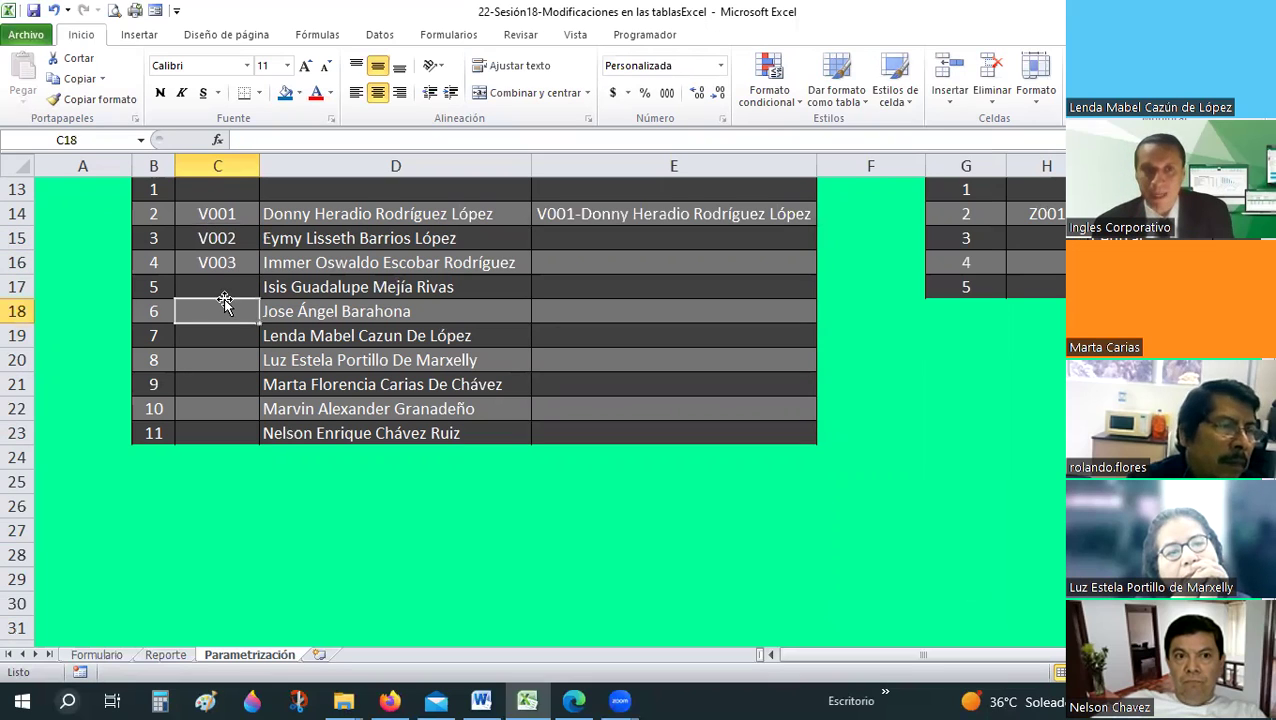
{"action": "key", "text": "Down"}
{"action": "key", "text": "Down"}
- Put =C17+1 in C18 and copy it into C19:C23 to reach V010
{"action": "left_click", "coordinate": [214, 315]}
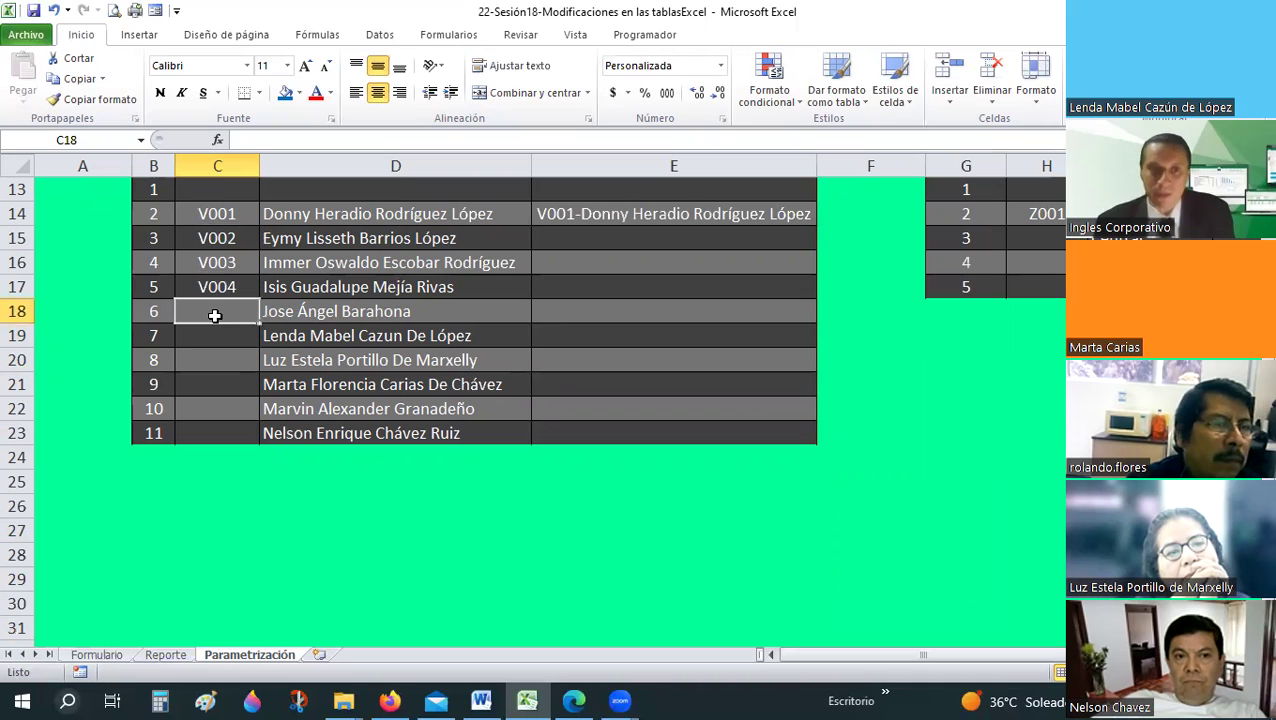
{"action": "type", "text": "=C17+1"}
{"action": "key", "text": "Return"}
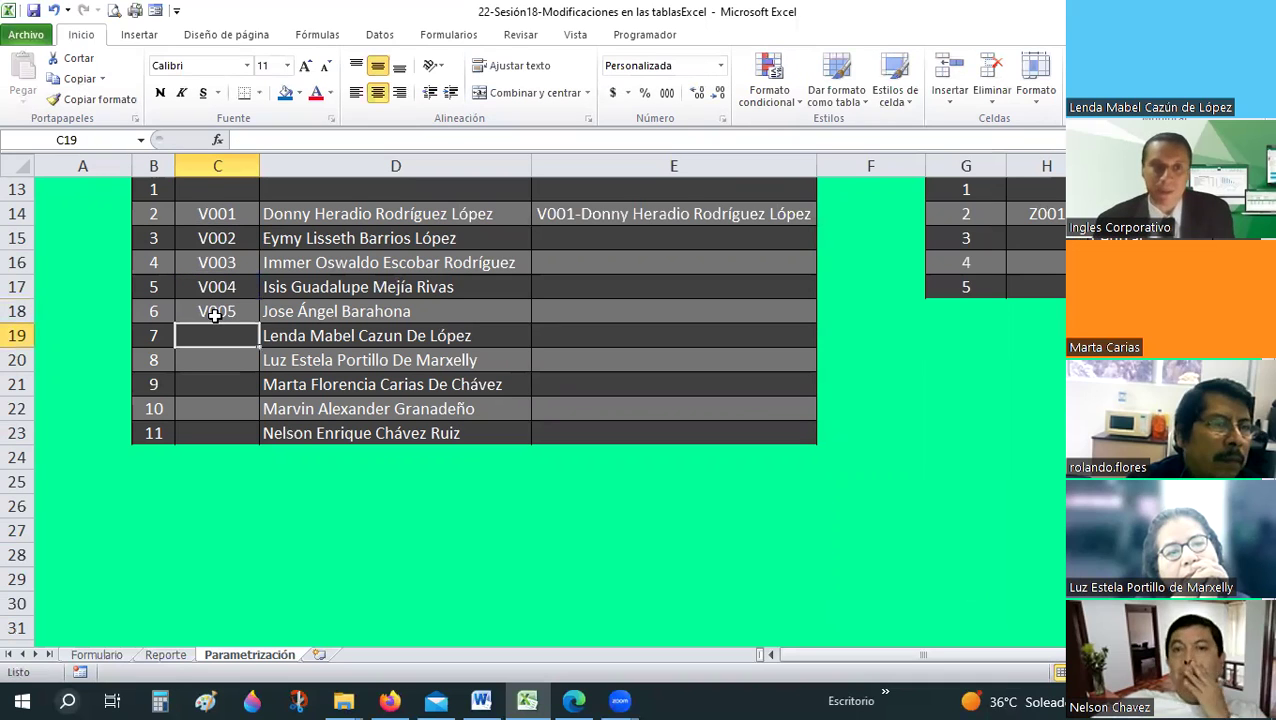
{"action": "left_click", "coordinate": [254, 313]}
{"action": "scroll", "coordinate": [262, 308], "scroll_direction": "up", "scroll_amount": 1}
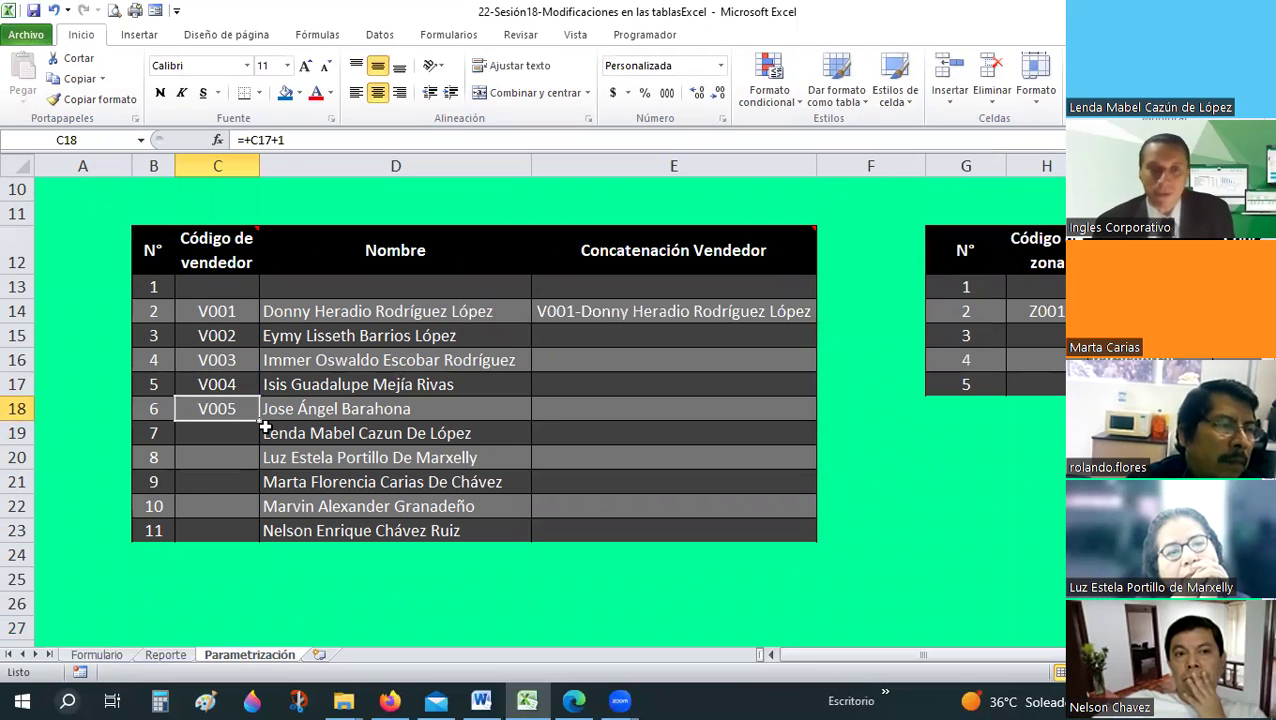
{"action": "key", "text": "ctrl+c"}
{"action": "left_click_drag", "start_coordinate": [222, 436], "coordinate": [229, 527]}
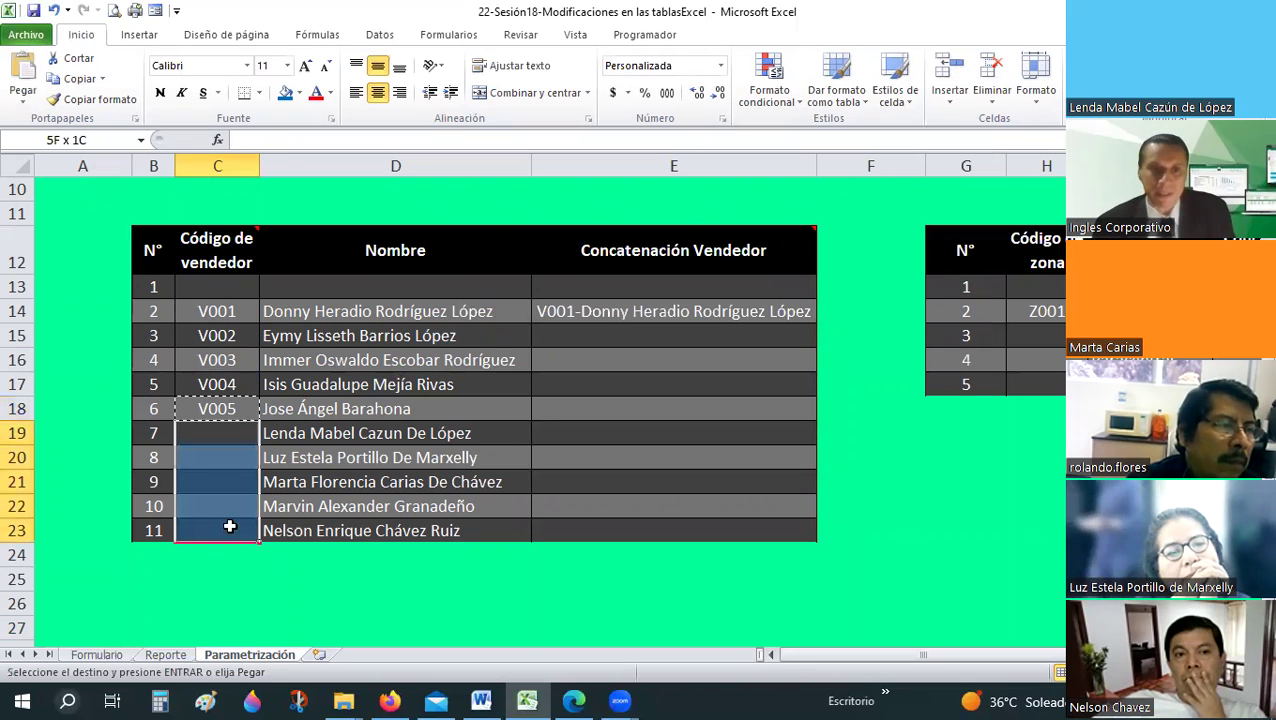
{"action": "right_click", "coordinate": [229, 527]}
{"action": "left_click", "coordinate": [324, 271]}
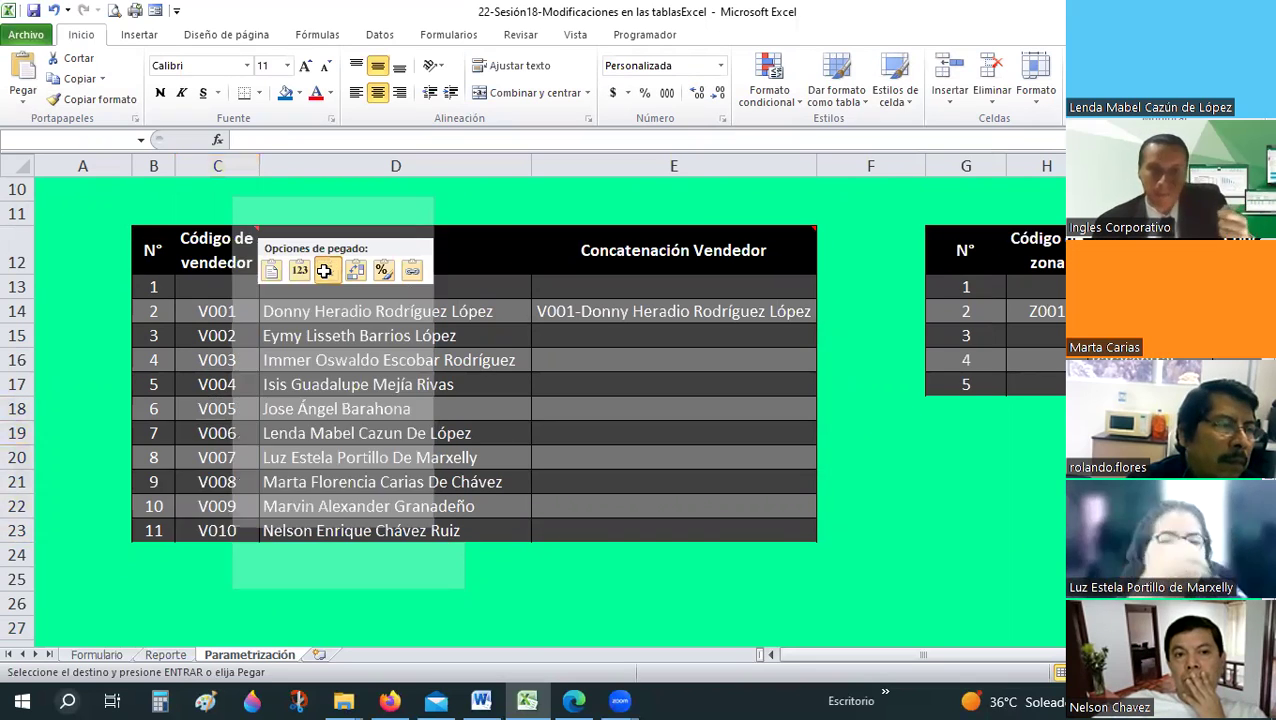
{"action": "left_click", "coordinate": [204, 335]}
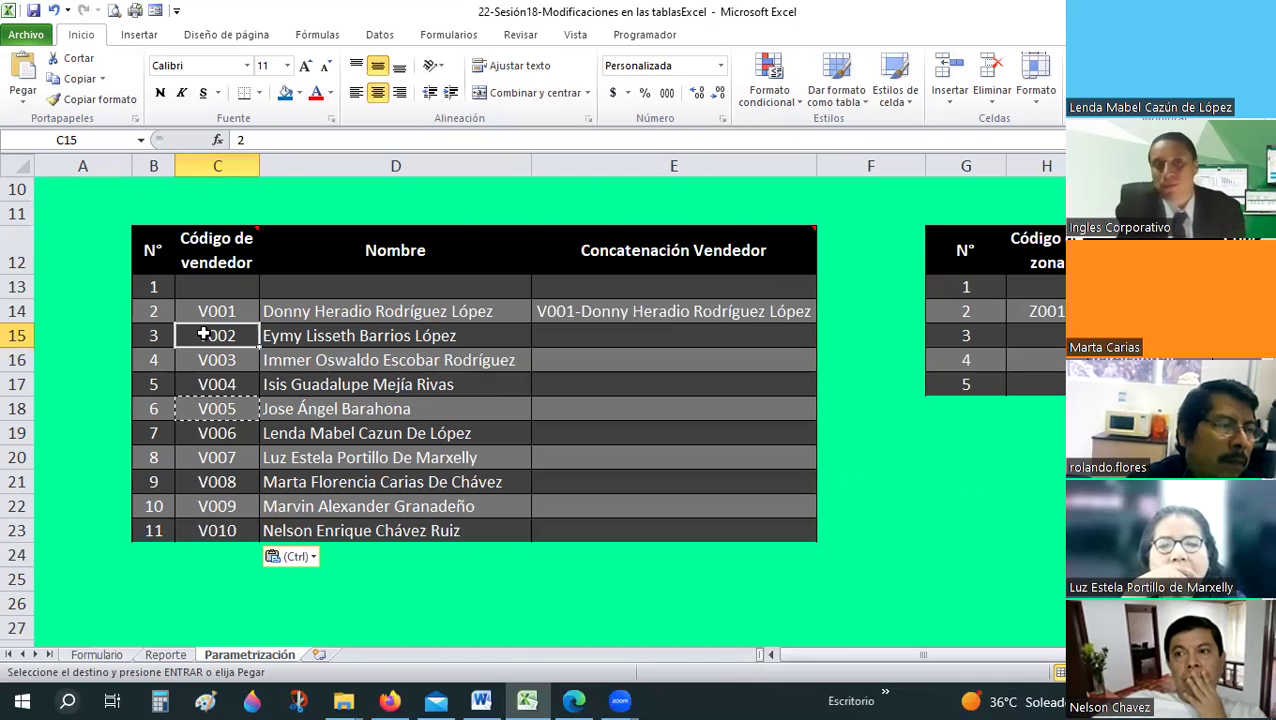
{"action": "key", "text": "Escape"}
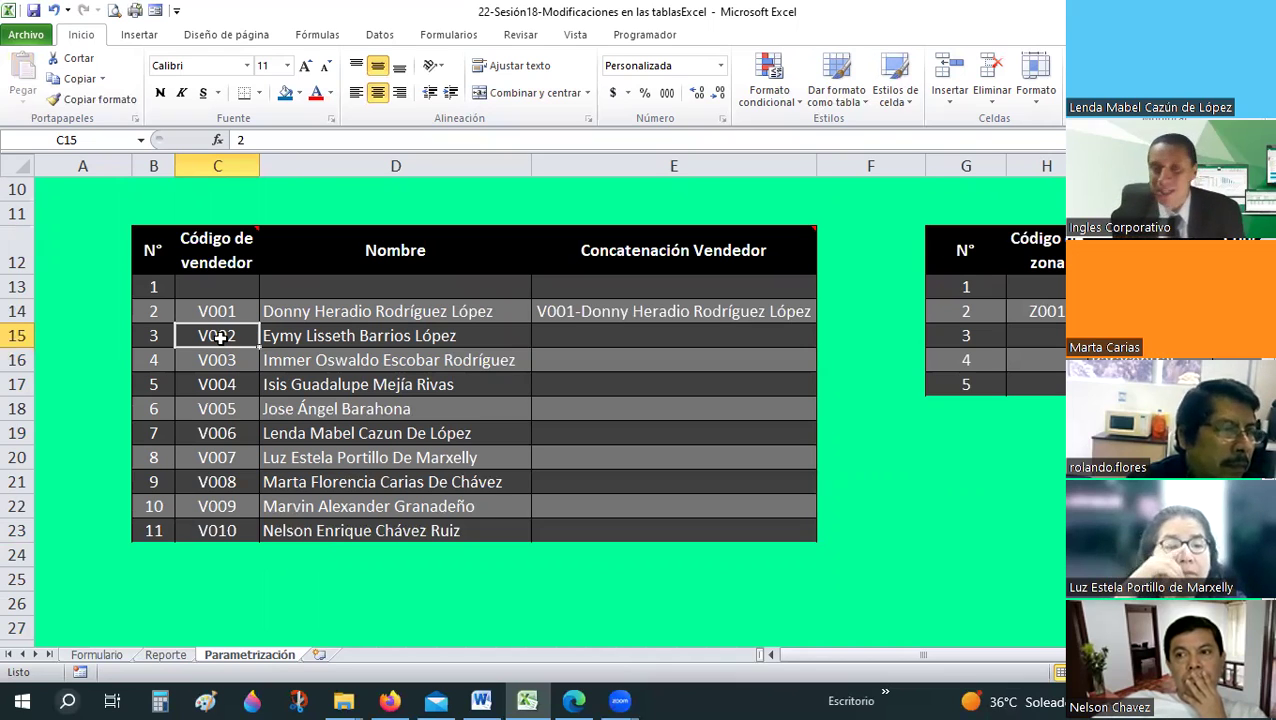
- Type V0002 in C25 and the formula +C25+4 in C26, which returns #¡VALOR!
{"action": "left_click", "coordinate": [236, 577]}
{"action": "type", "text": "V"}
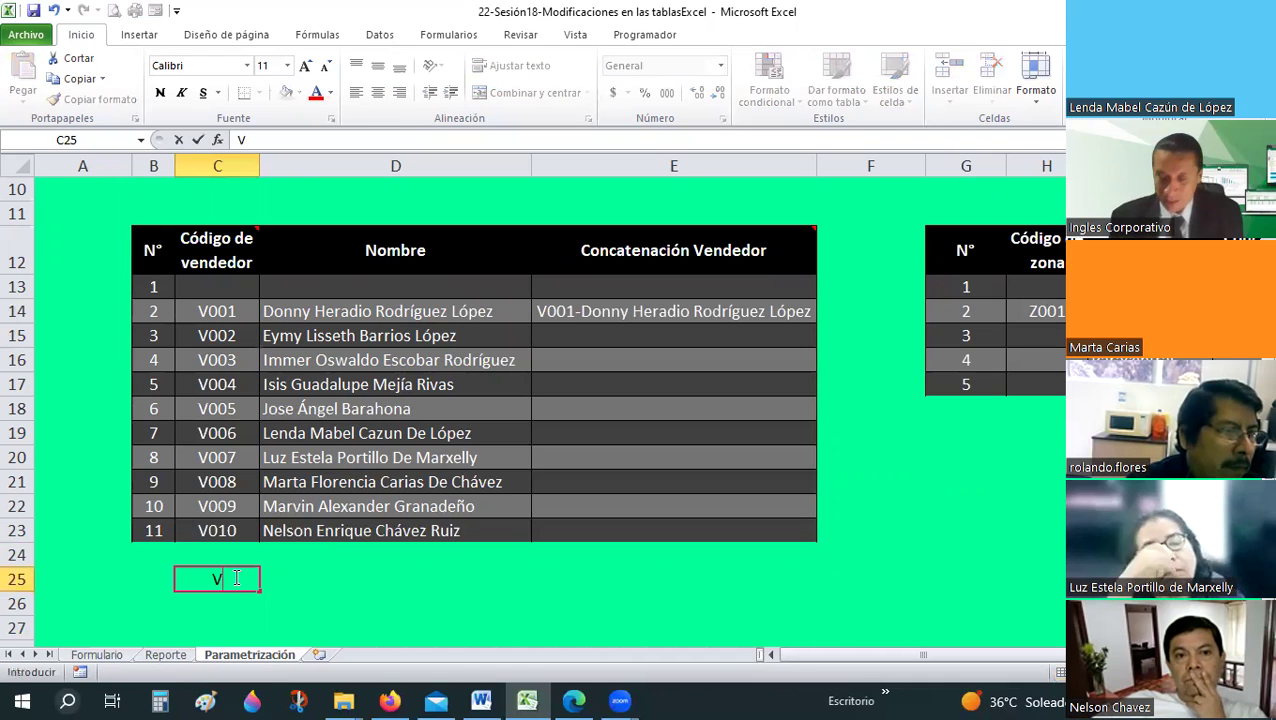
{"action": "type", "text": "00"}
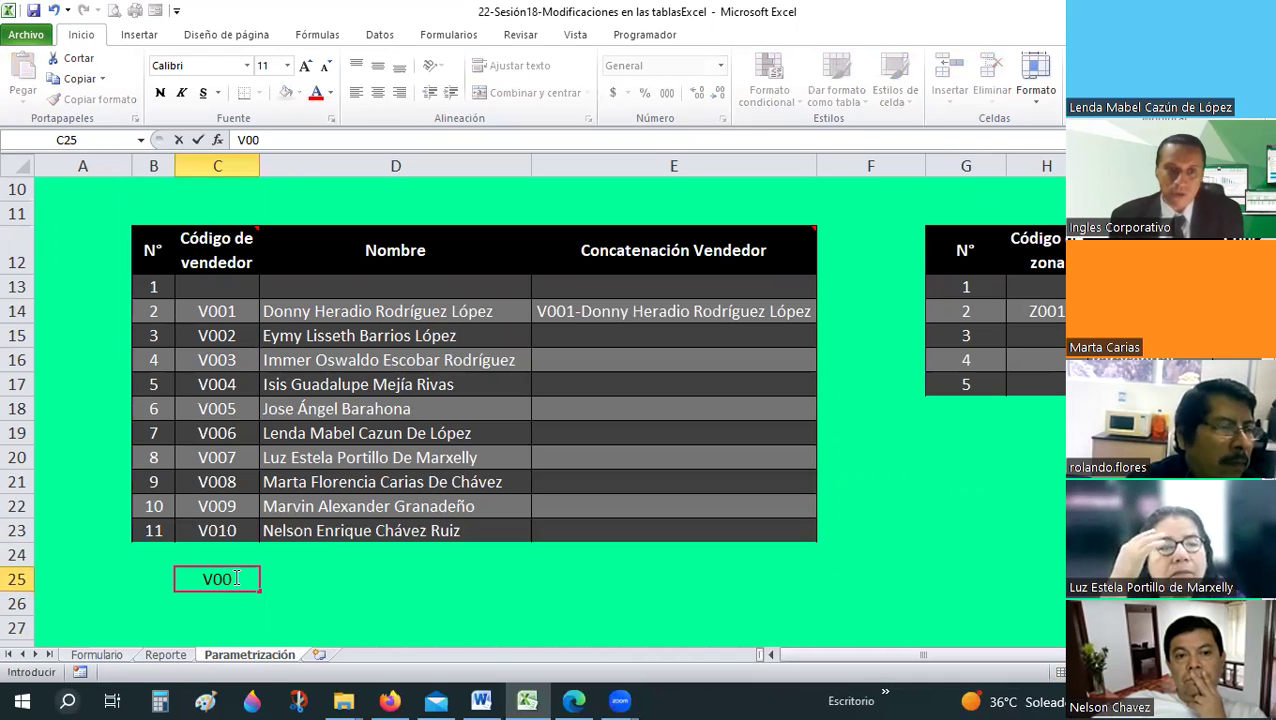
{"action": "type", "text": "02"}
{"action": "key", "text": "ctrl+Return"}
{"action": "key", "text": "Return"}
{"action": "type", "text": "V"}
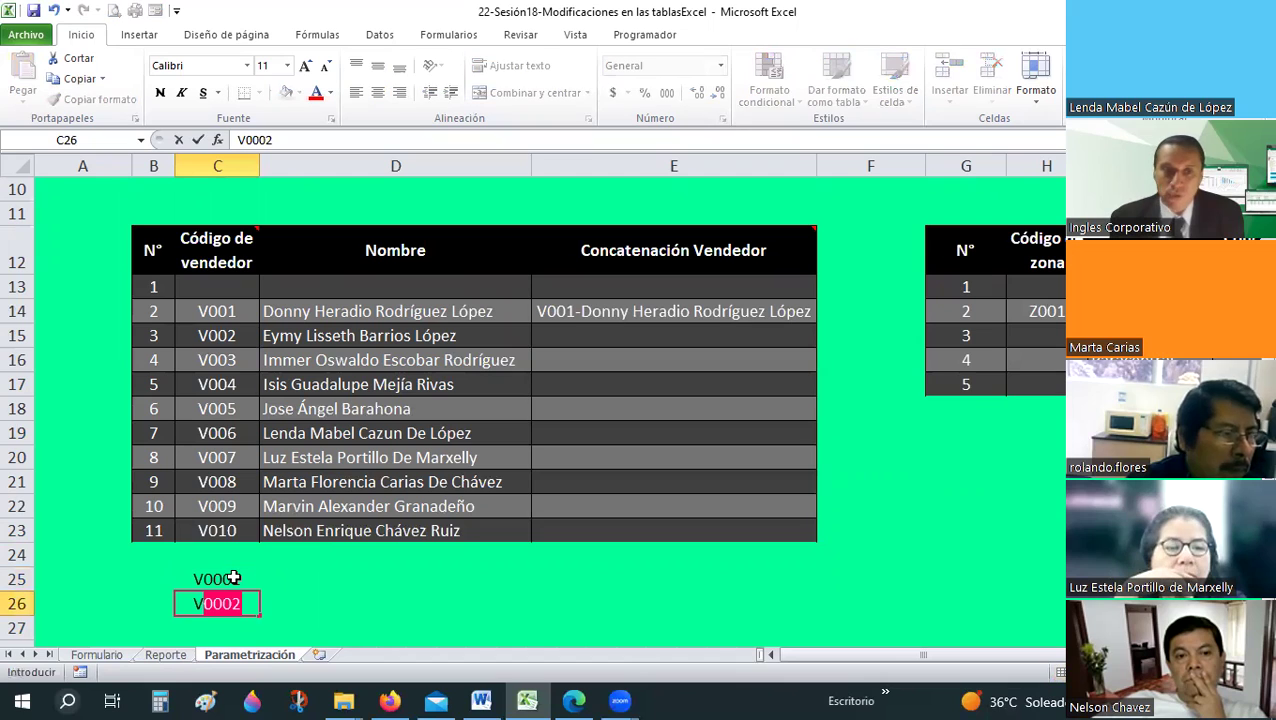
{"action": "key", "text": "BackSpace"}
{"action": "key", "text": "BackSpace"}
{"action": "type", "text": "+"}
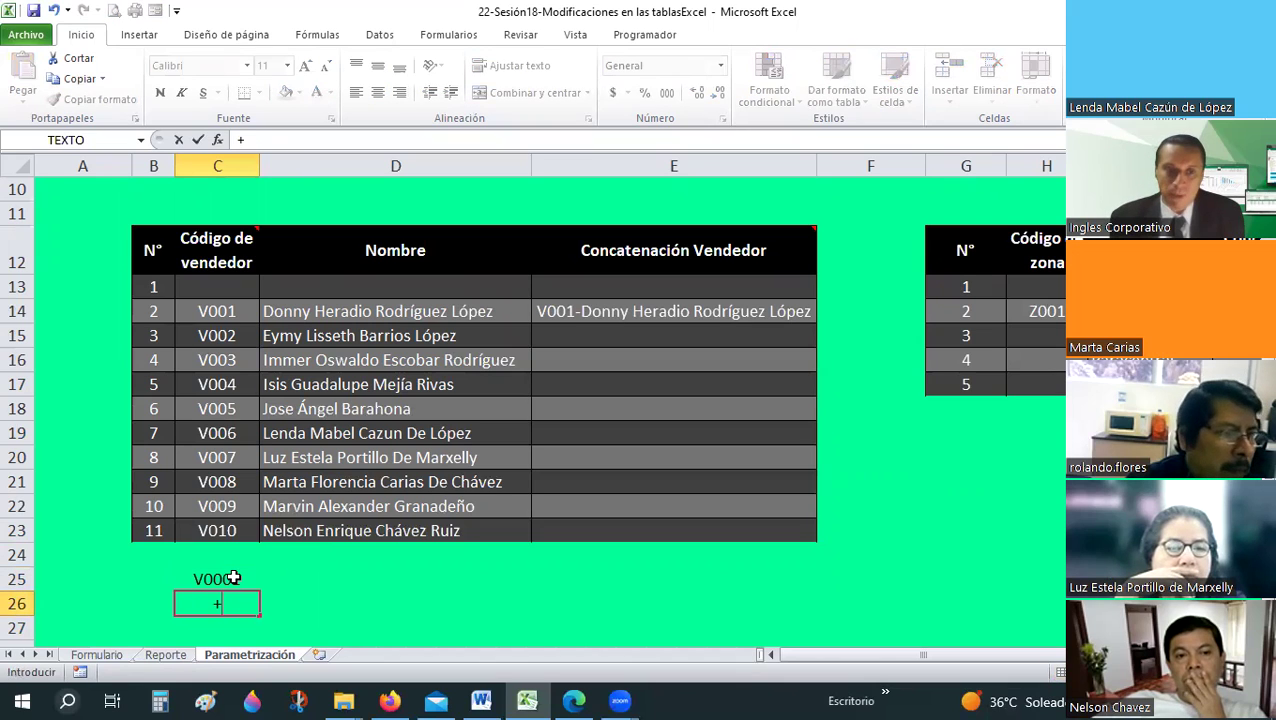
{"action": "left_click", "coordinate": [233, 577]}
{"action": "type", "text": "+4"}
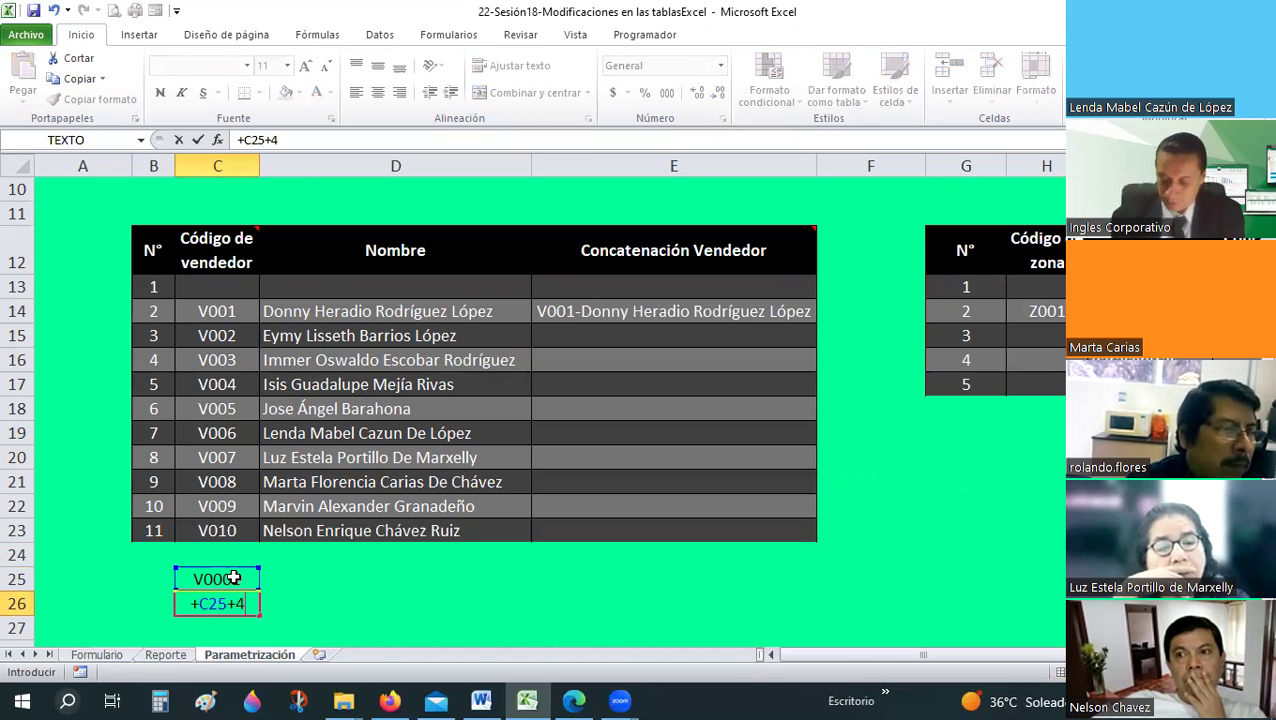
{"action": "key", "text": "Return"}
- Compare the stored values and formulas behind C25 and C16:C19, then select C15:C23
{"action": "left_click", "coordinate": [233, 578]}
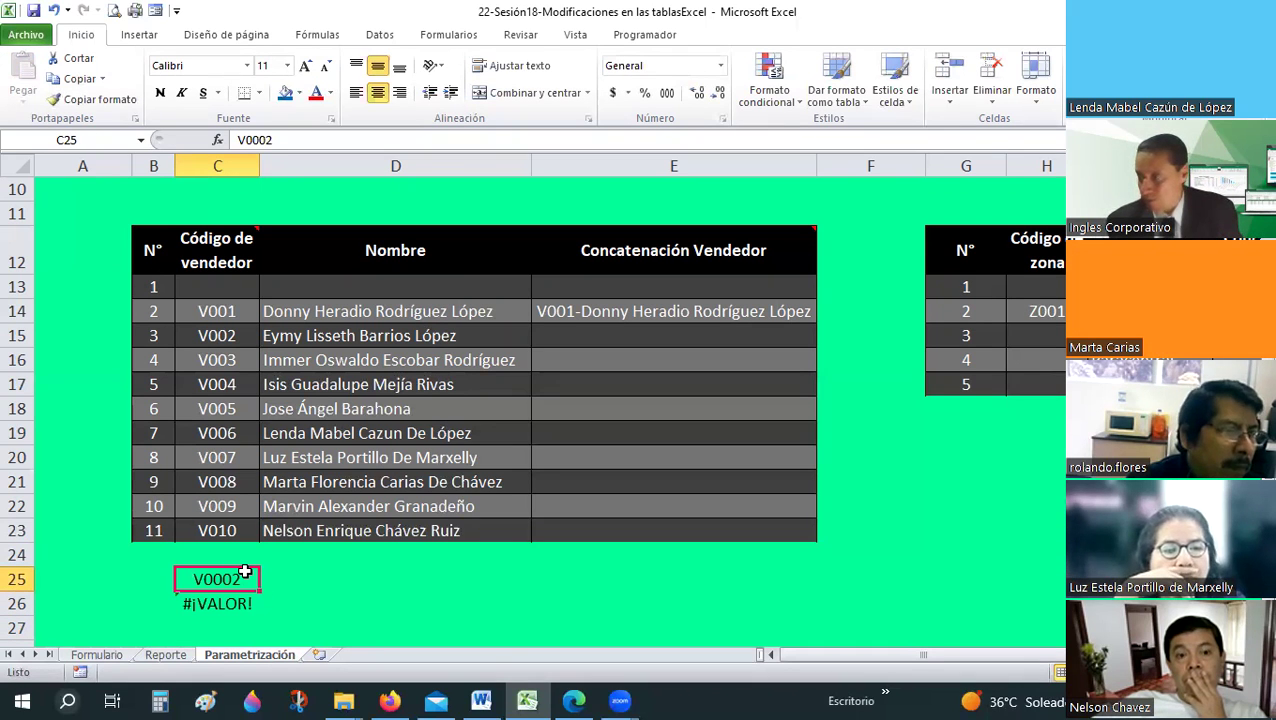
{"action": "left_click", "coordinate": [217, 358]}
{"action": "left_click", "coordinate": [218, 405]}
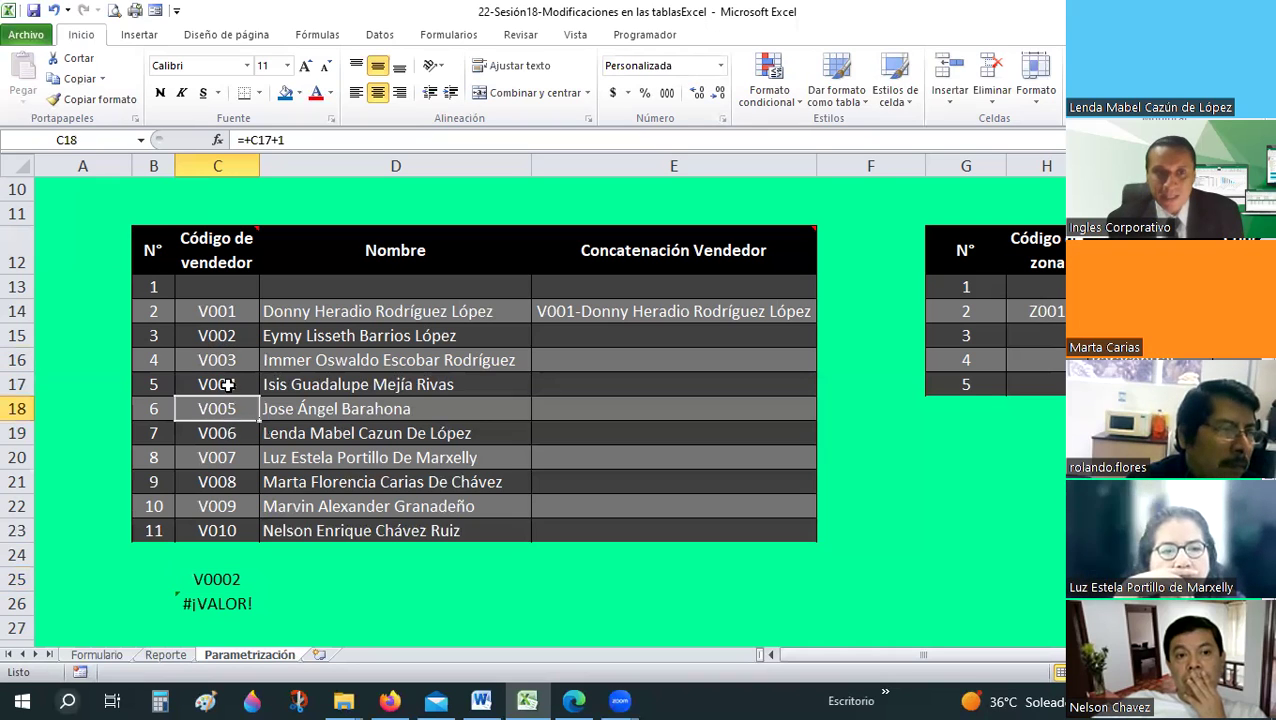
{"action": "left_click", "coordinate": [215, 360]}
{"action": "left_click", "coordinate": [212, 382]}
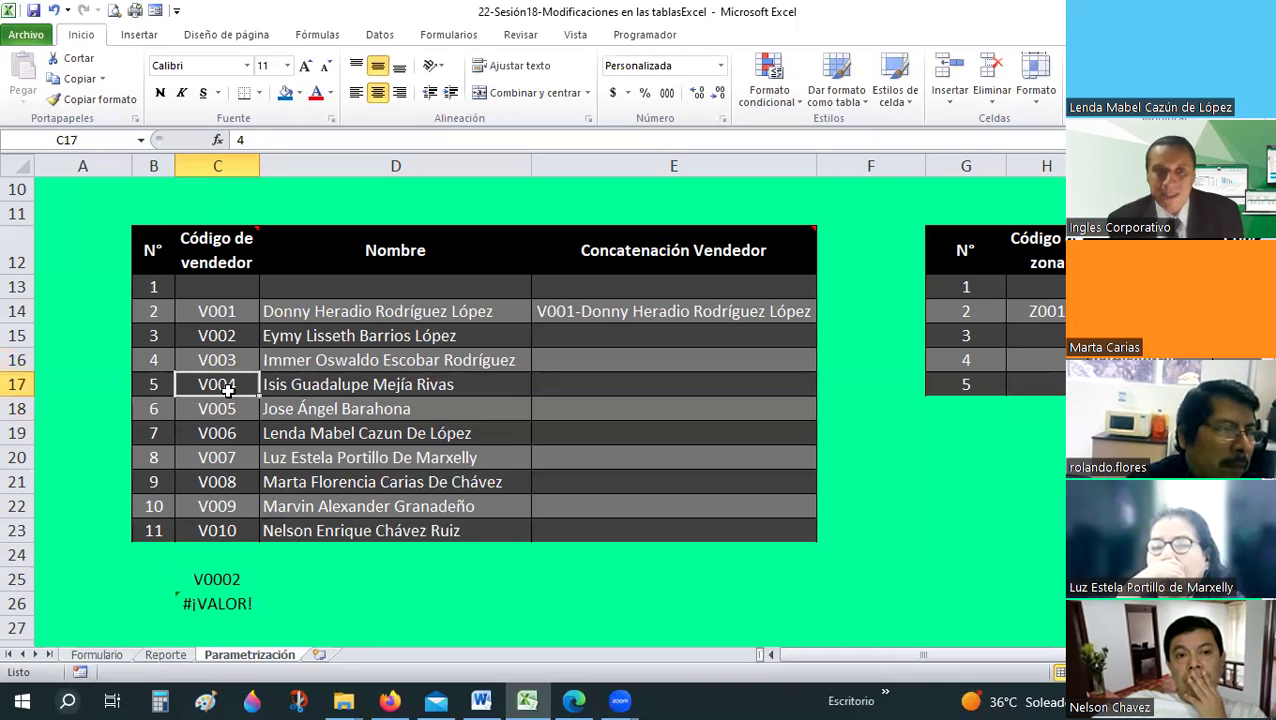
{"action": "left_click", "coordinate": [214, 433]}
{"action": "key", "text": "Down"}
{"action": "key", "text": "Down"}
{"action": "key", "text": "Down"}
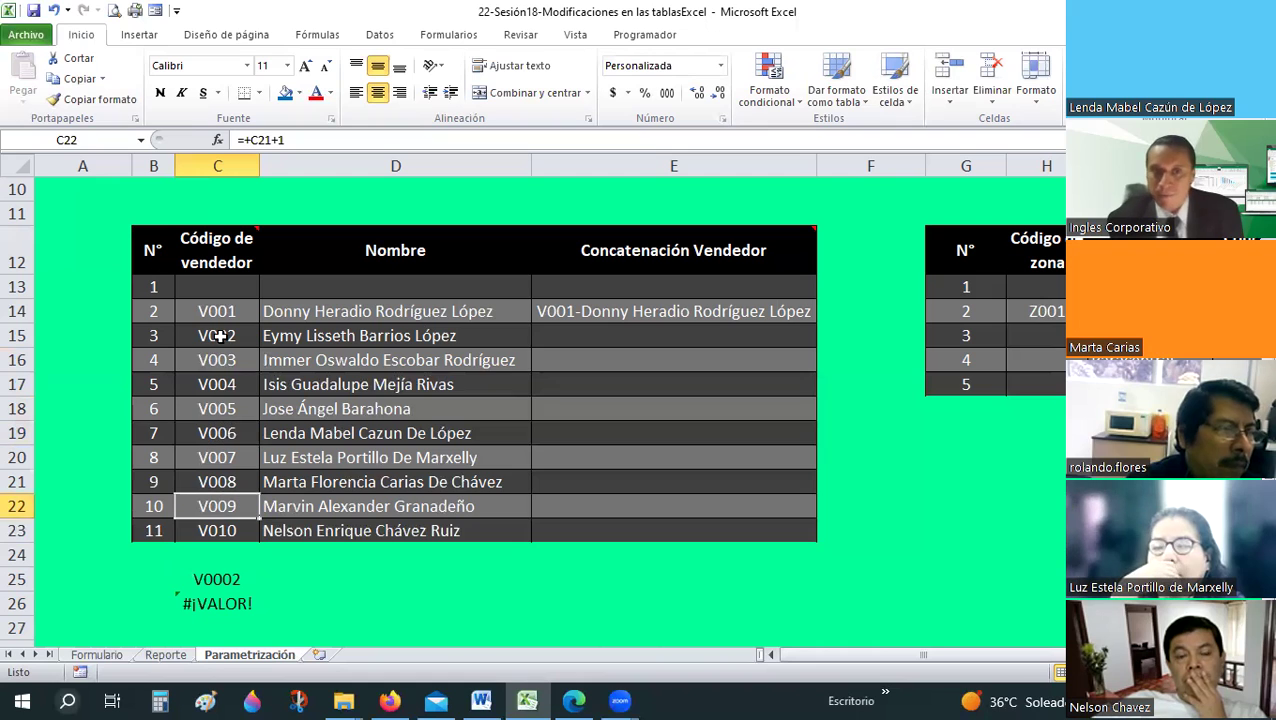
{"action": "left_click", "coordinate": [218, 336]}
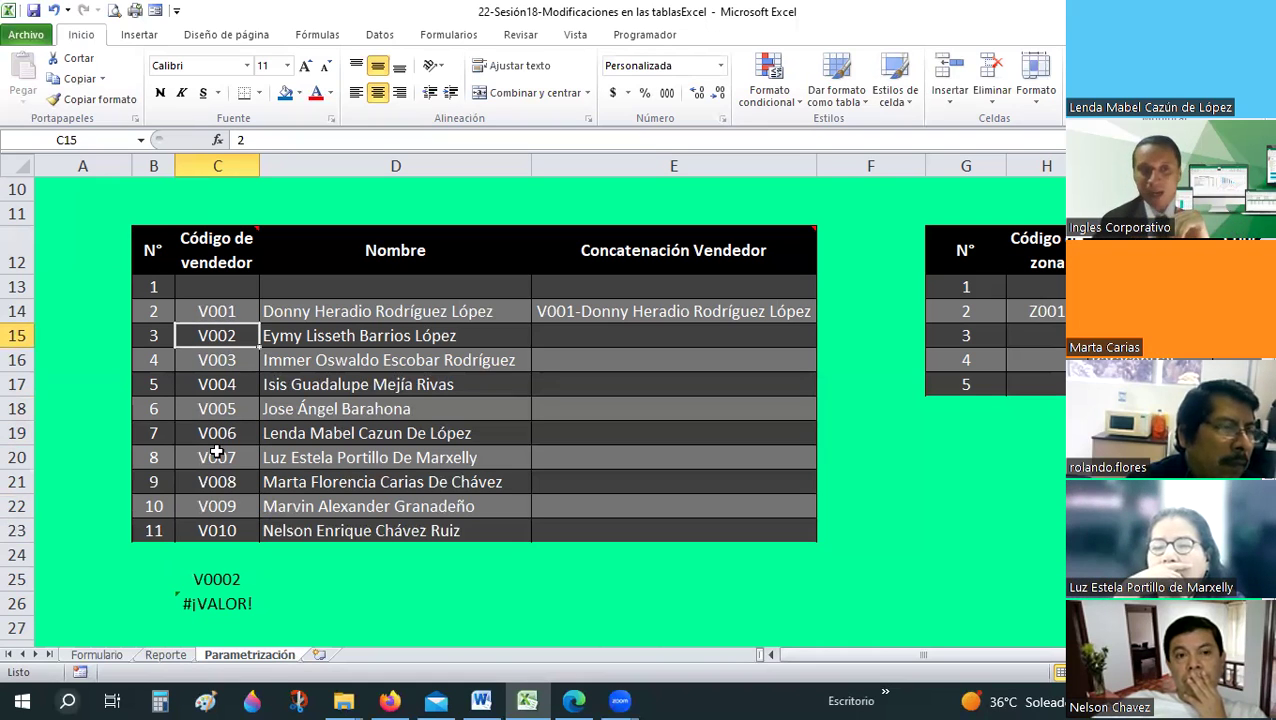
{"action": "left_click", "coordinate": [226, 534], "text": "shift"}
- Apply the "V"000 custom number format to the selected vendor code cells
{"action": "right_click", "coordinate": [227, 537]}
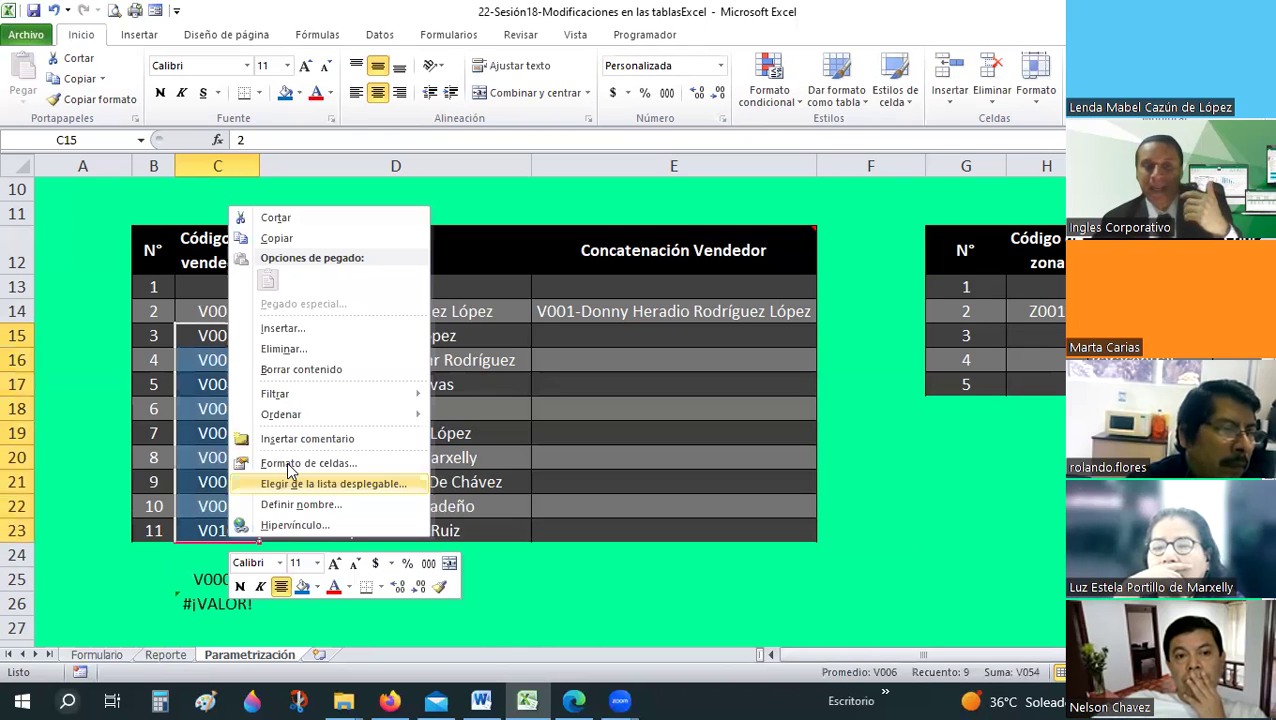
{"action": "left_click", "coordinate": [286, 462]}
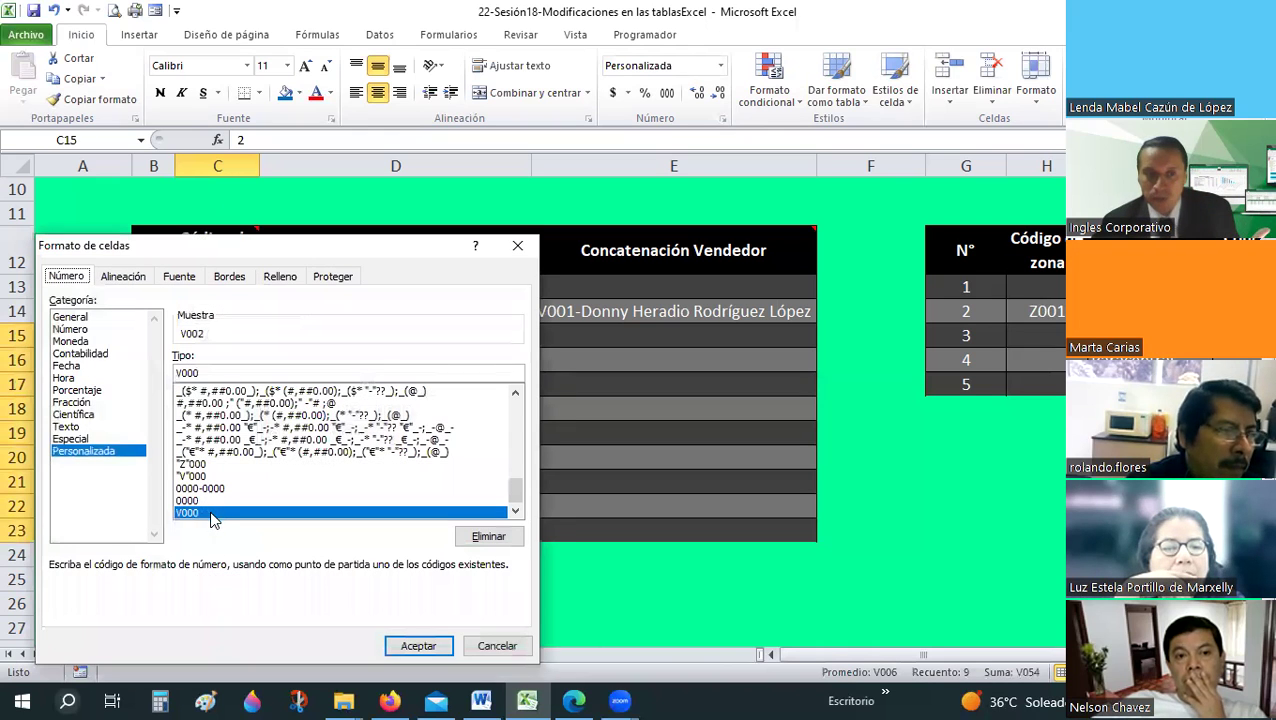
{"action": "left_click", "coordinate": [191, 476]}
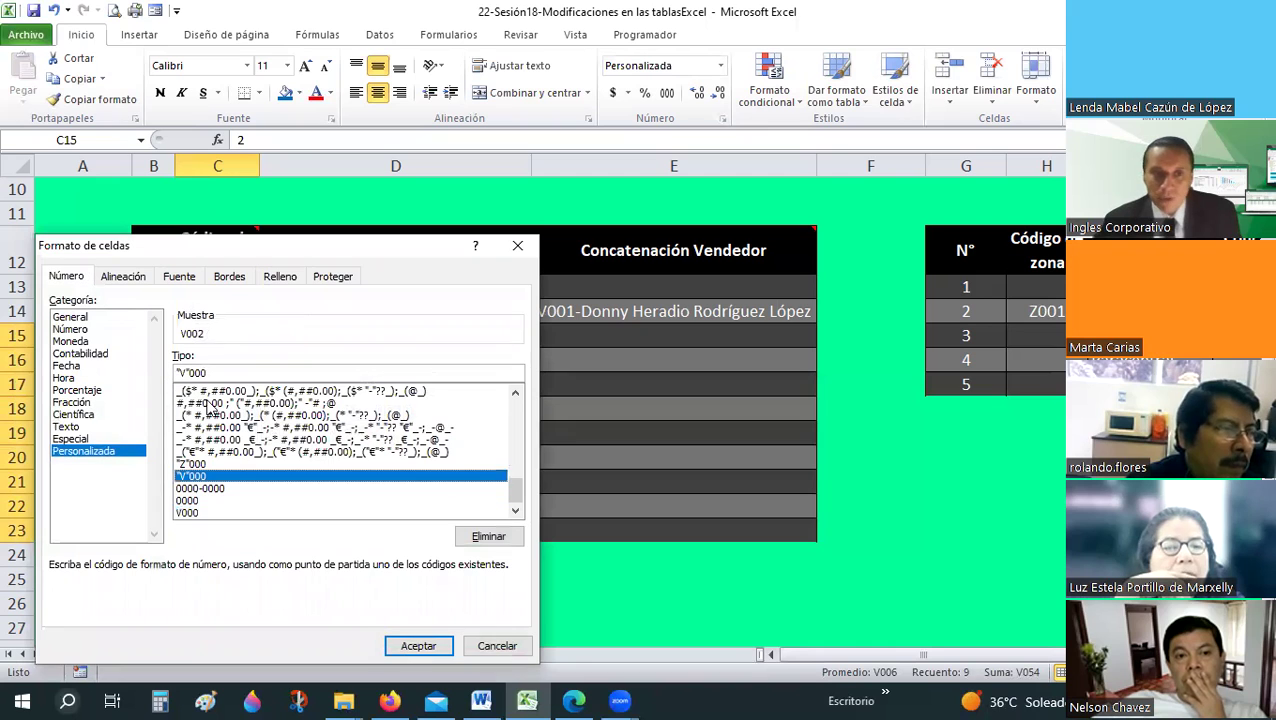
{"action": "left_click_drag", "start_coordinate": [503, 250], "coordinate": [827, 158]}
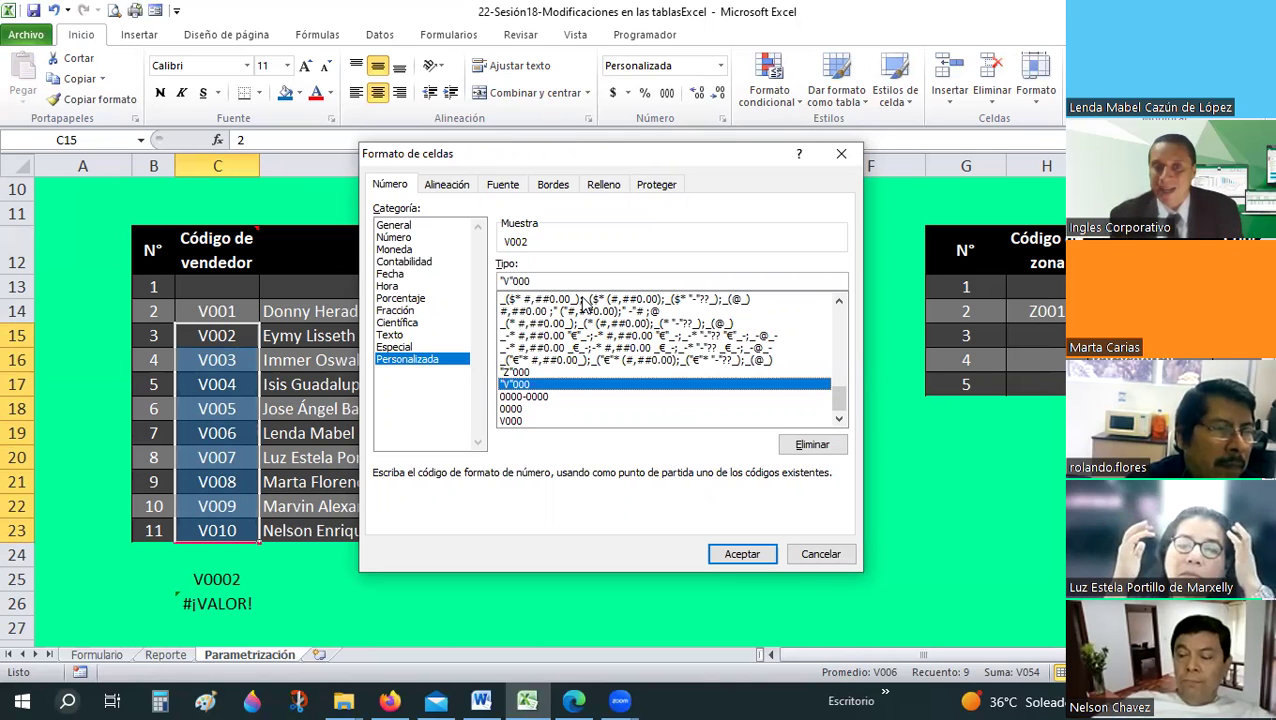
{"action": "left_click", "coordinate": [741, 555]}
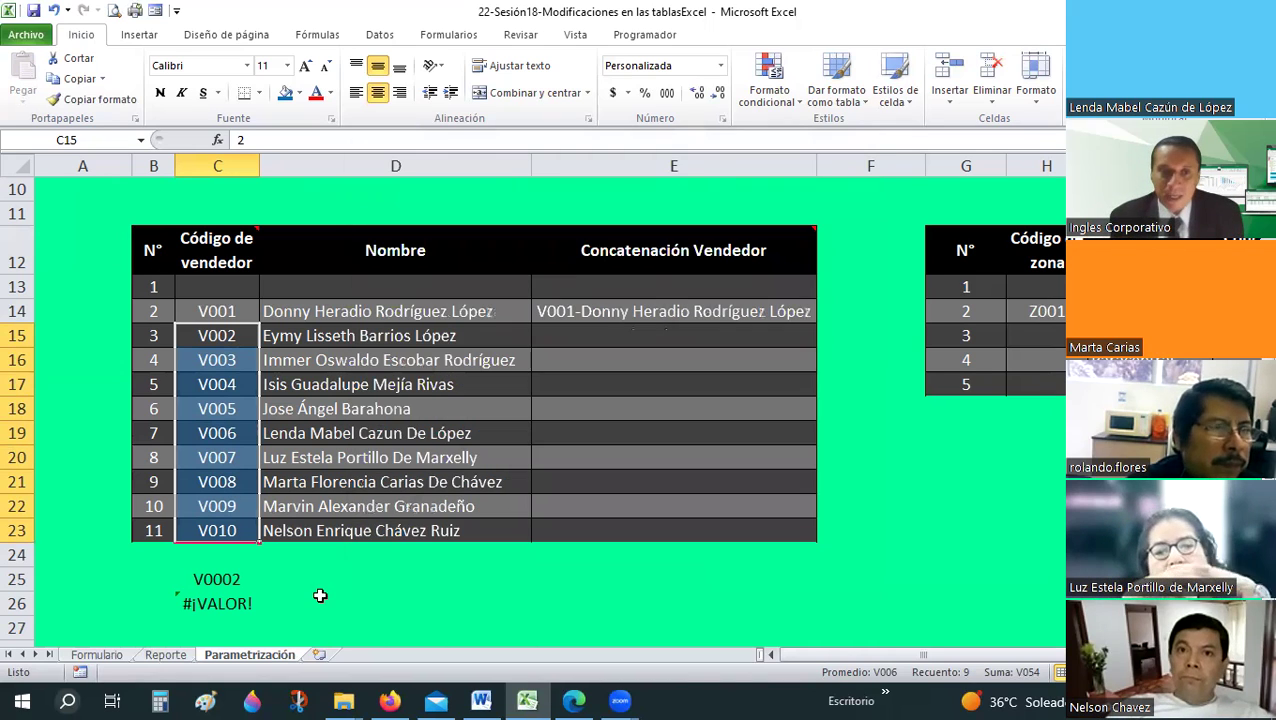
- Enter +C23+1 in C26 so it displays V011, then select the code cells C14:C23
{"action": "left_click", "coordinate": [230, 578]}
{"action": "left_click", "coordinate": [235, 600]}
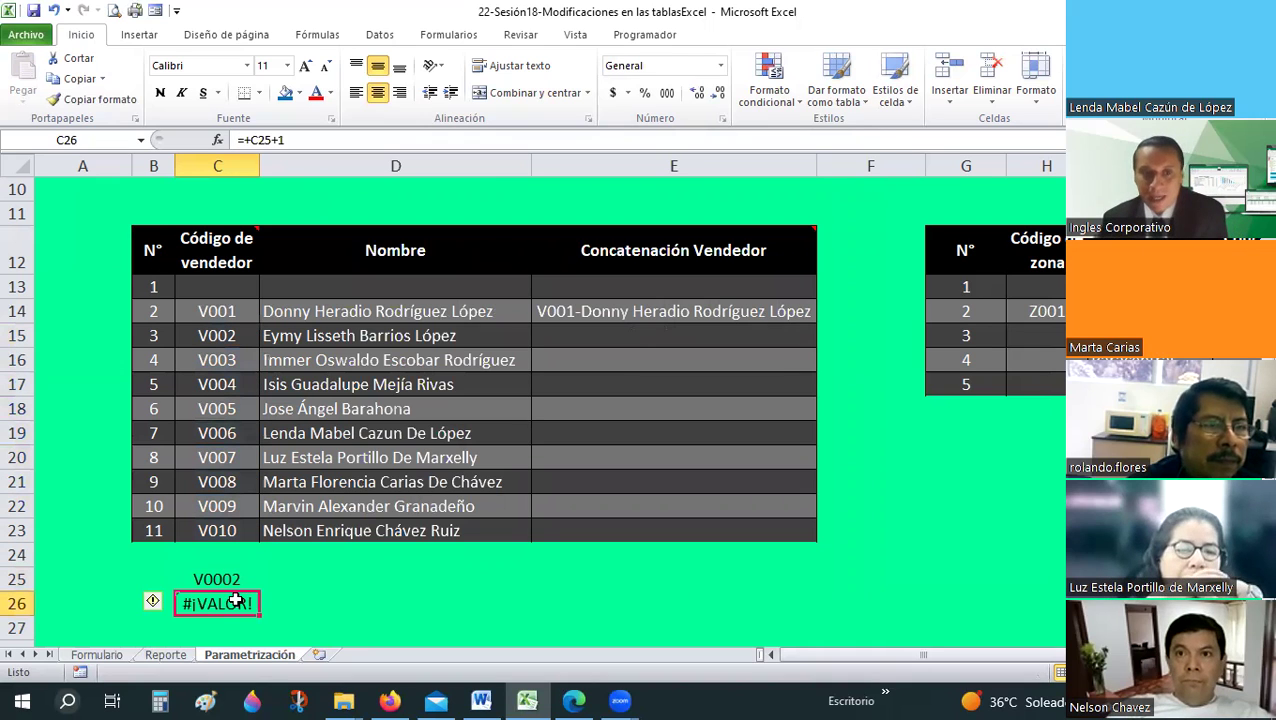
{"action": "type", "text": "+"}
{"action": "left_click", "coordinate": [215, 530]}
{"action": "type", "text": "+"}
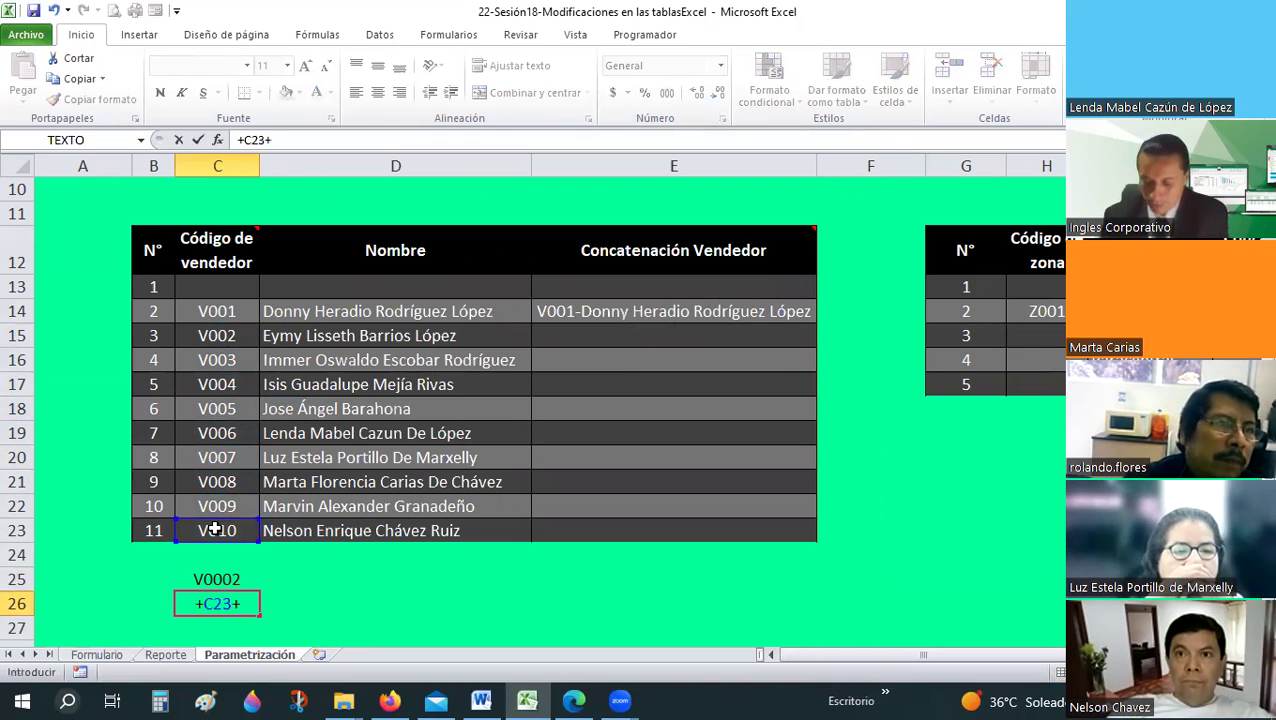
{"action": "type", "text": "1"}
{"action": "key", "text": "Return"}
{"action": "left_click", "coordinate": [243, 603]}
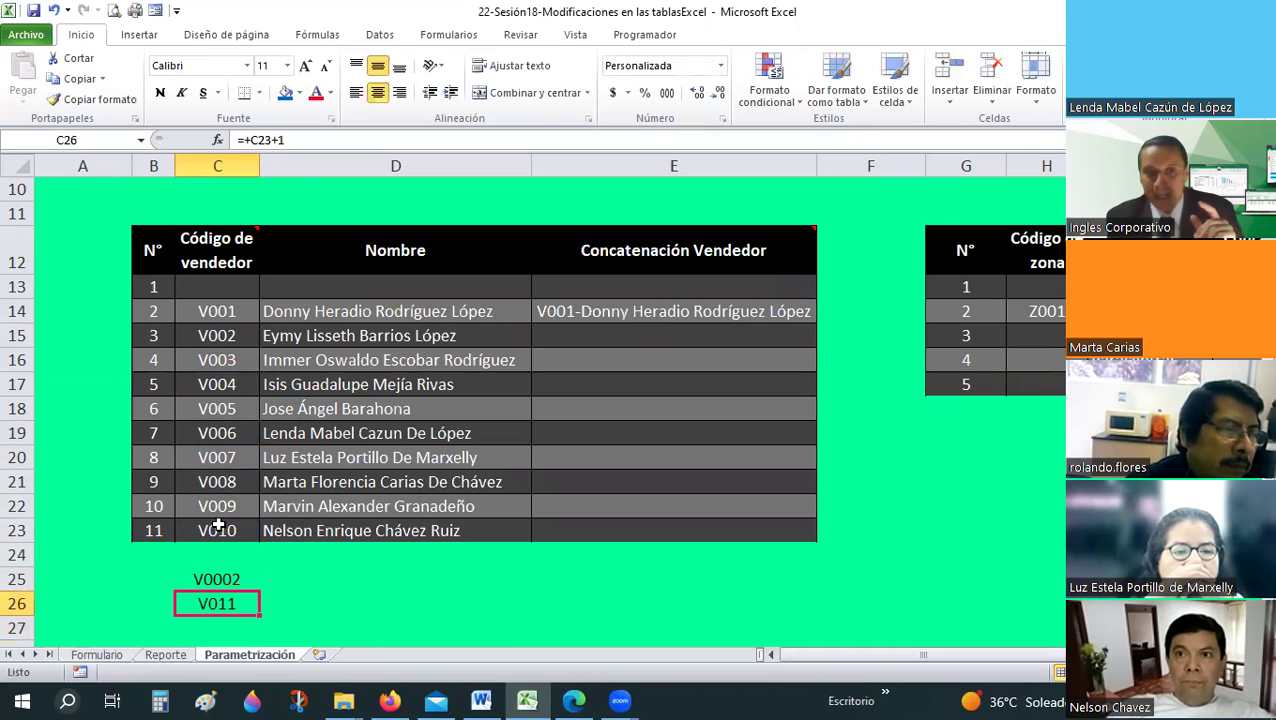
{"action": "left_click_drag", "start_coordinate": [198, 317], "coordinate": [207, 529]}
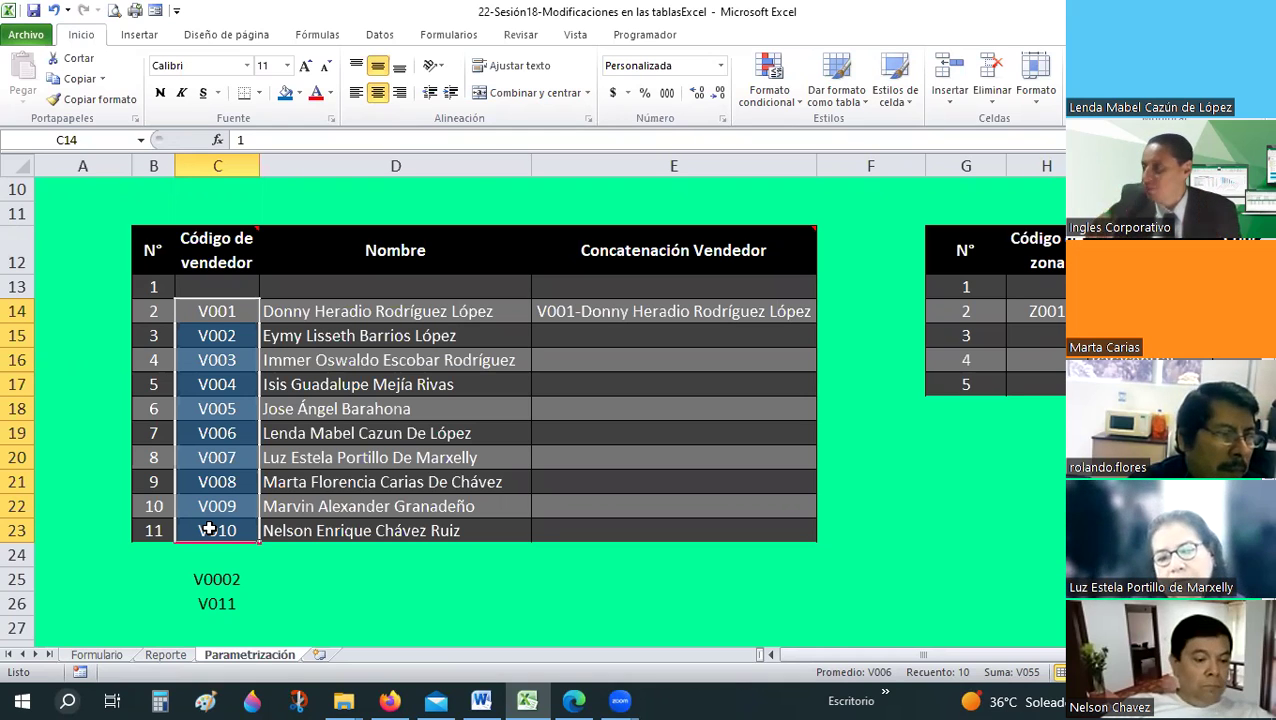
{"action": "left_click", "coordinate": [198, 376]}
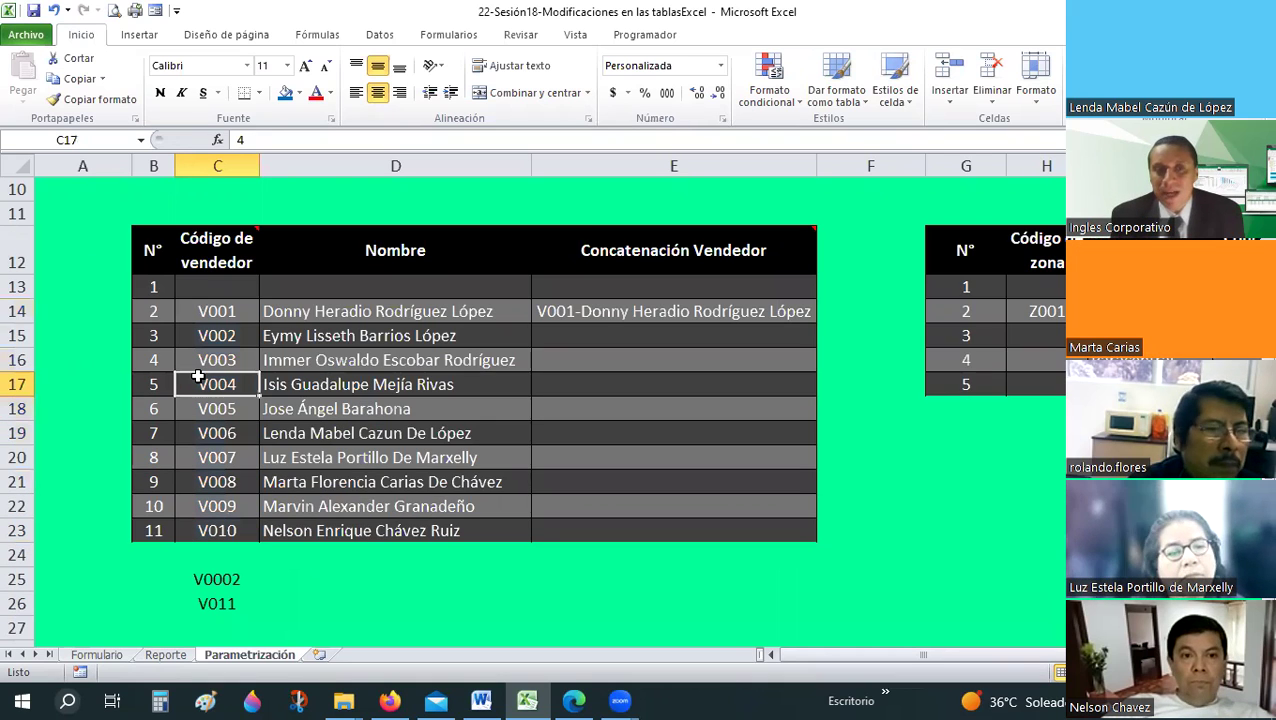
{"action": "scroll", "coordinate": [230, 300], "scroll_direction": "up", "scroll_amount": 3}
{"action": "scroll", "coordinate": [228, 247], "scroll_direction": "down", "scroll_amount": 3}
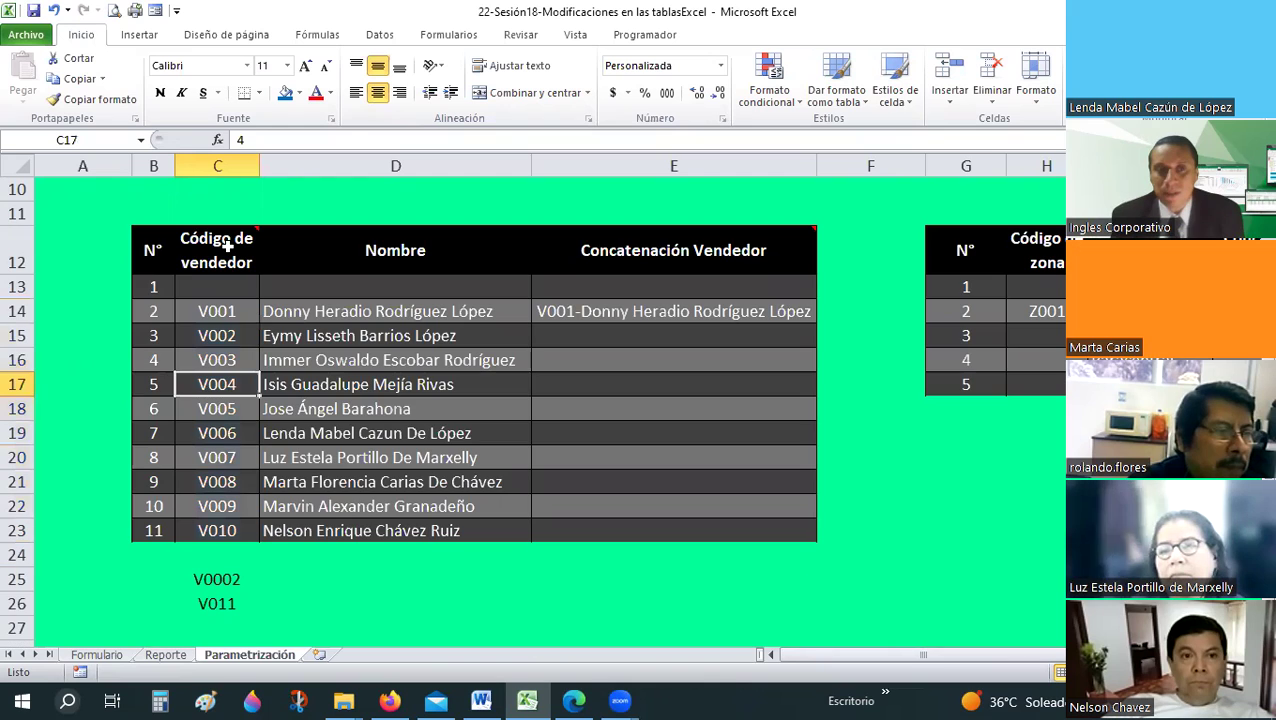
{"action": "left_click", "coordinate": [228, 247]}
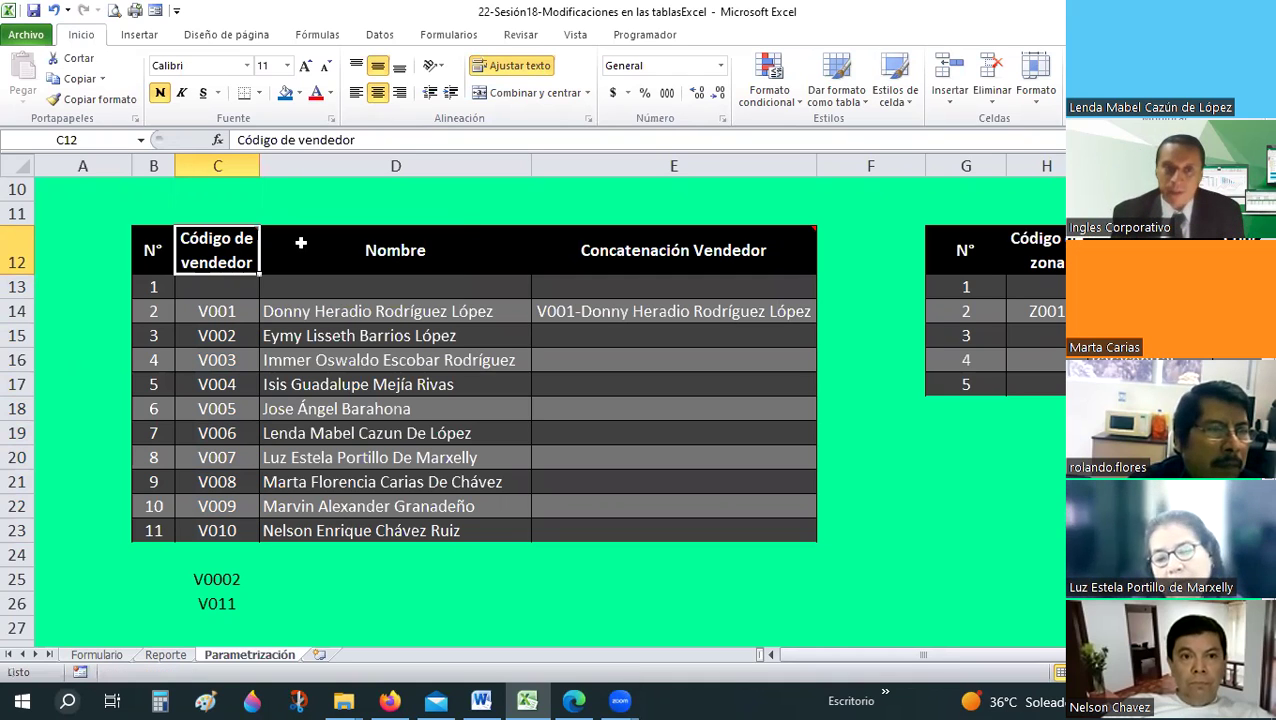
{"action": "left_click", "coordinate": [201, 338]}
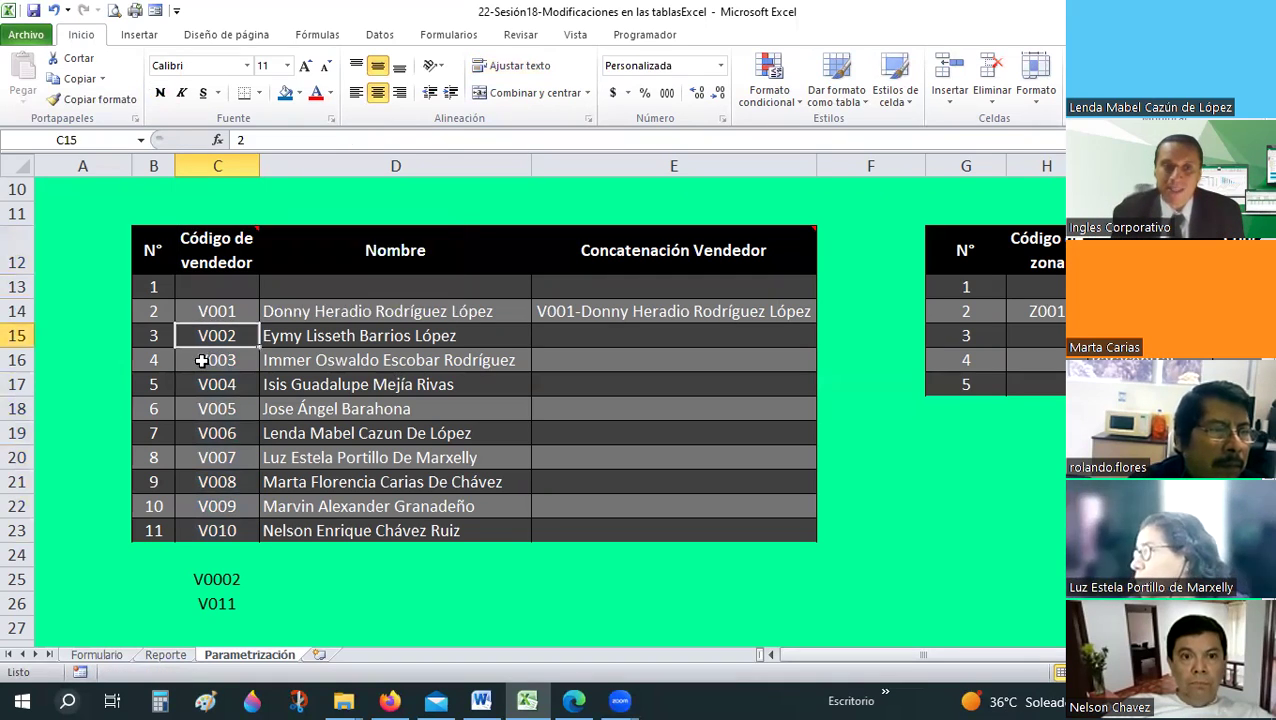
{"action": "key", "text": "Down"}
{"action": "key", "text": "Down"}
{"action": "key", "text": "Down"}
{"action": "key", "text": "Down"}
{"action": "key", "text": "Down"}
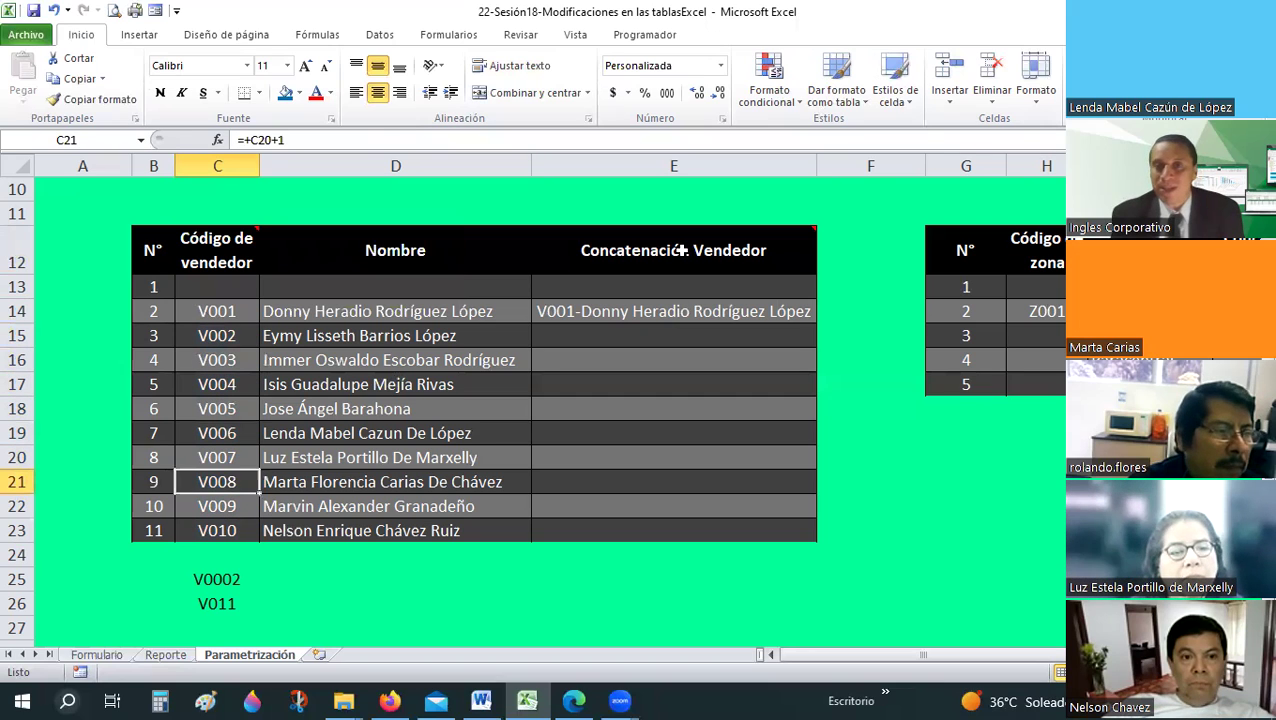
{"action": "left_click", "coordinate": [678, 250]}
{"action": "mouse_move", "coordinate": [673, 250]}
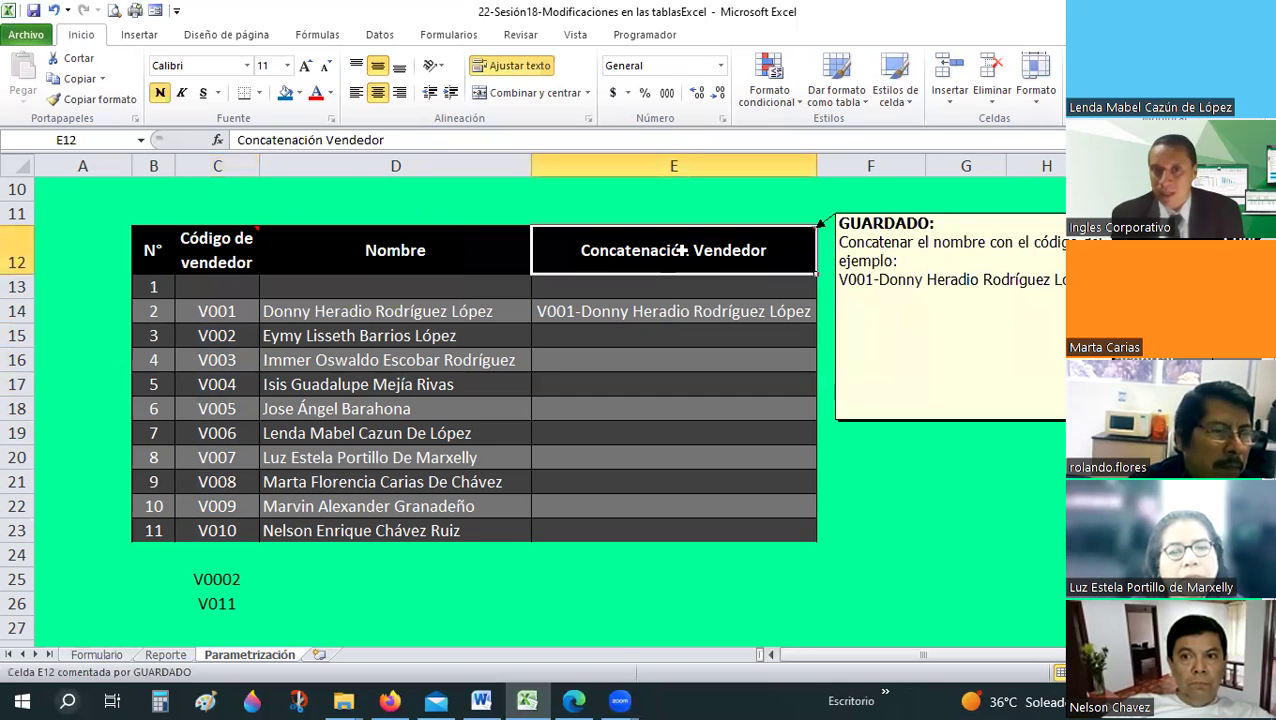
{"action": "left_click", "coordinate": [663, 310]}
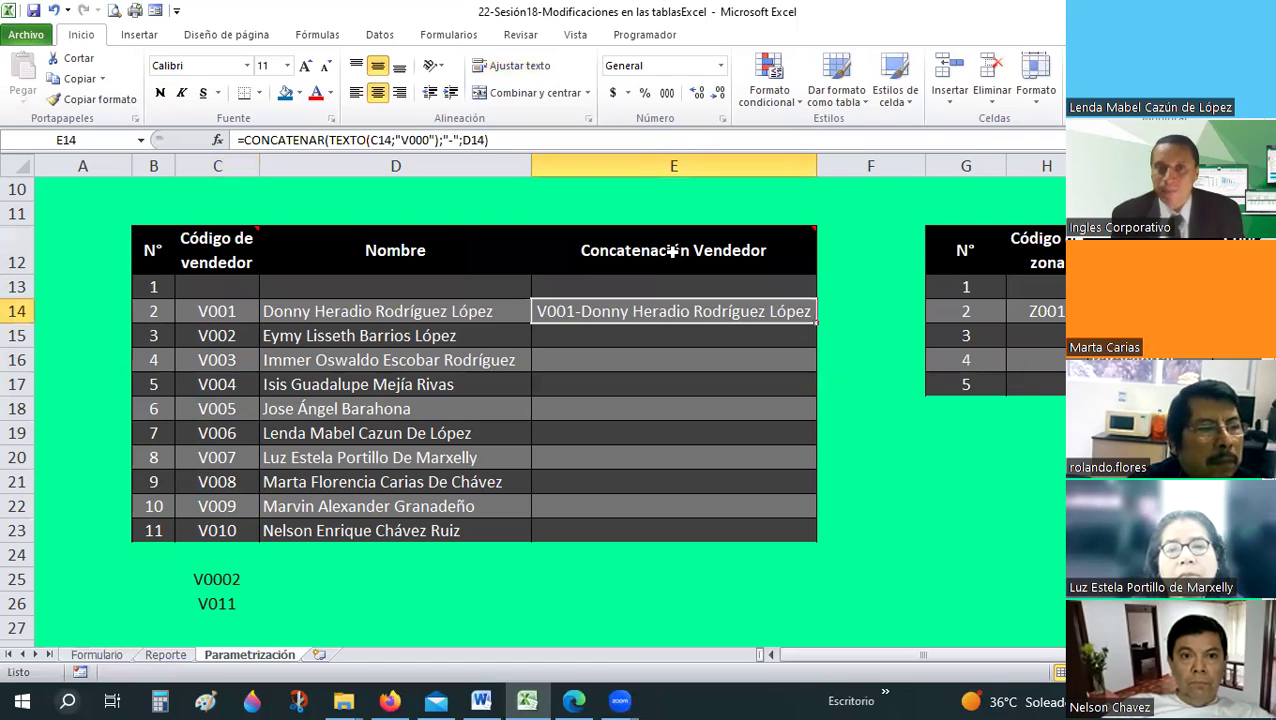
{"action": "left_click", "coordinate": [220, 330]}
{"action": "key", "text": "Up"}
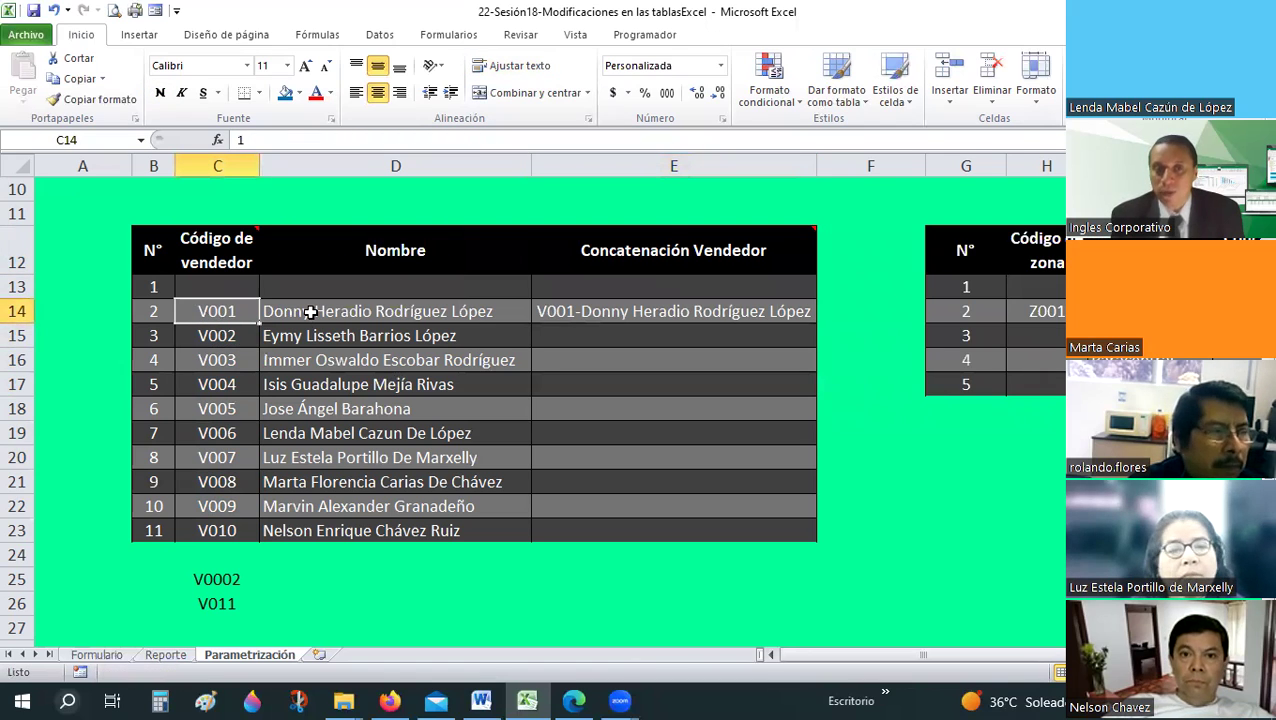
{"action": "key", "text": "Right"}
{"action": "key", "text": "Right"}
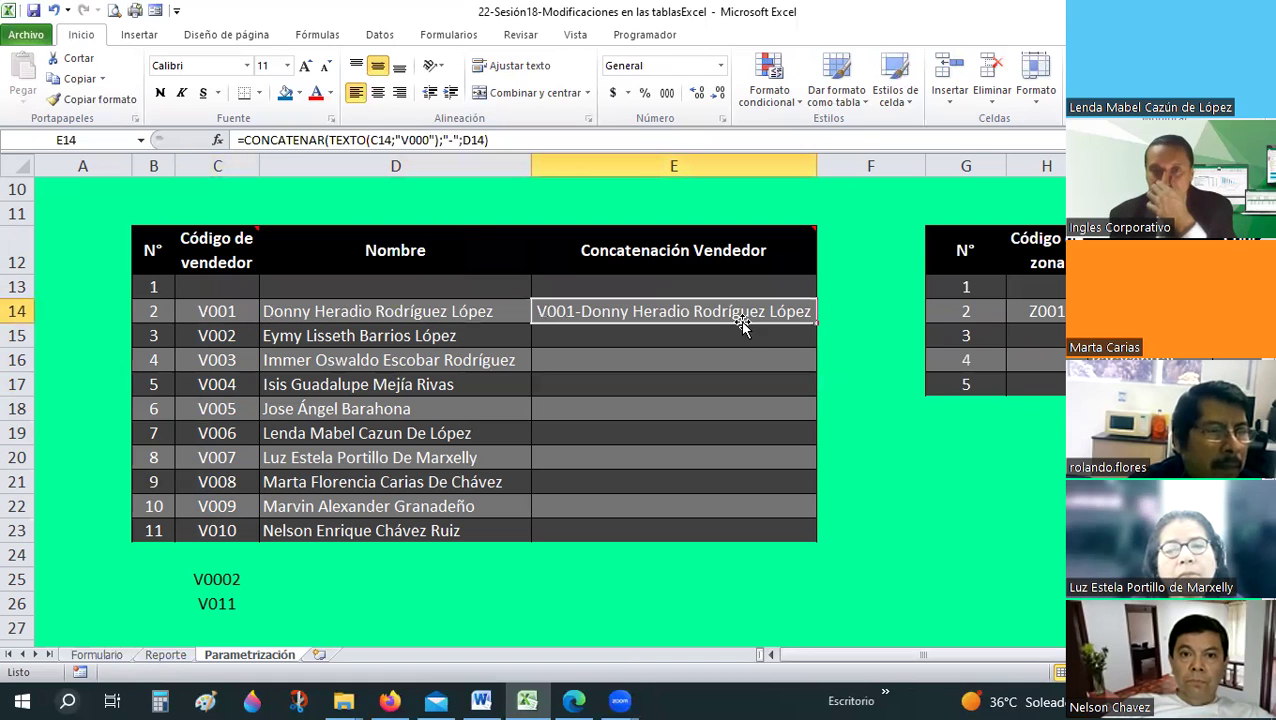
{"action": "left_click", "coordinate": [679, 265]}
{"action": "mouse_move", "coordinate": [673, 250]}
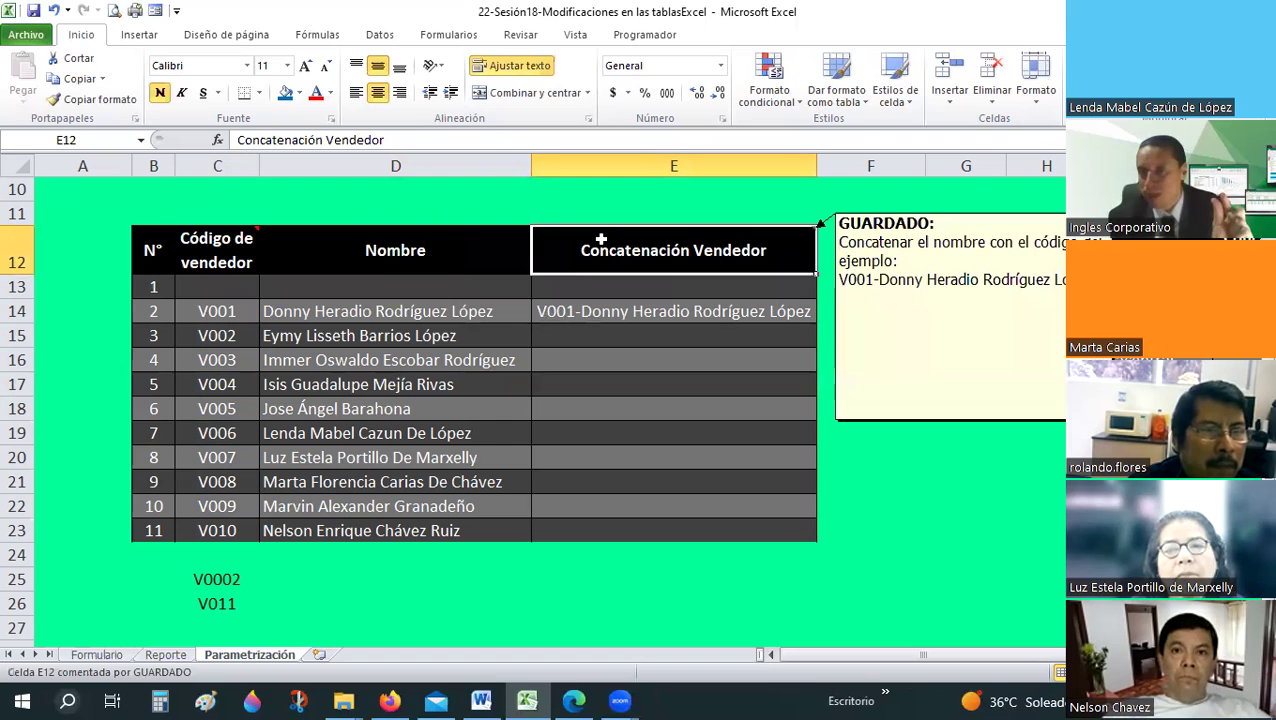
- Select E15 to begin building the next vendor concatenation formula
{"action": "left_click", "coordinate": [576, 331]}
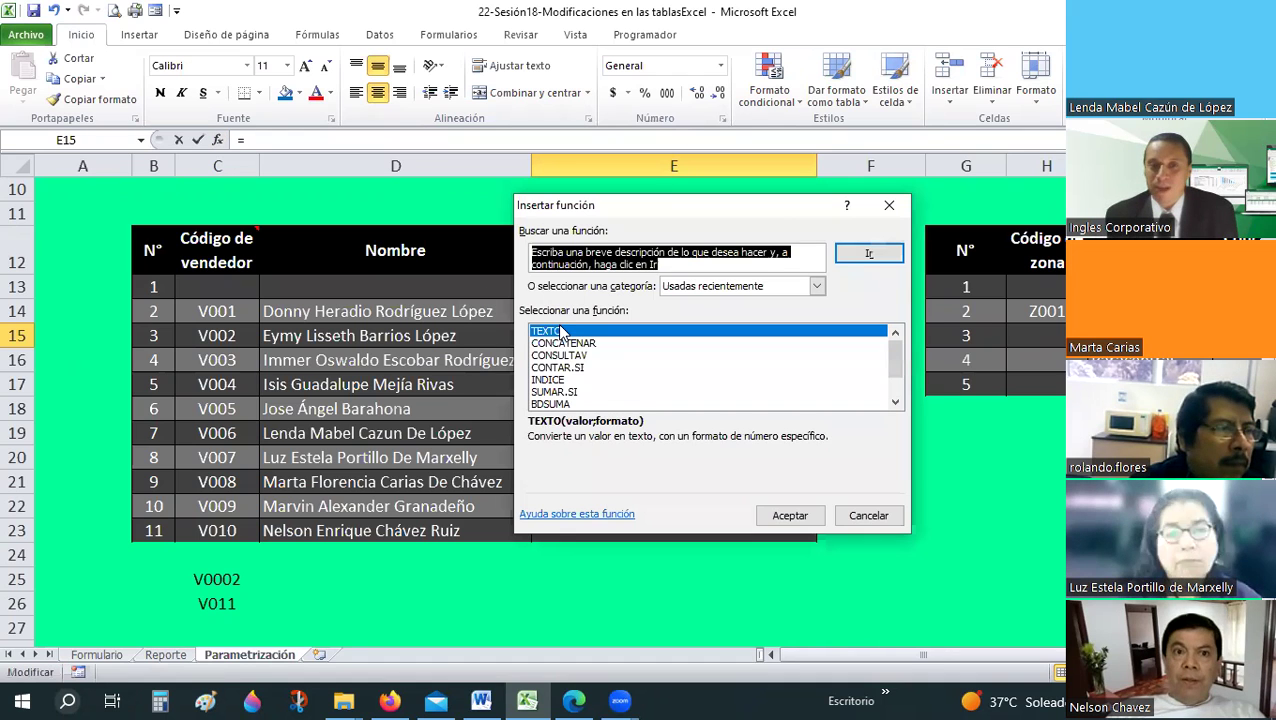
- Start a CONCATENAR formula in E15 with C15 as the first text
{"action": "left_click", "coordinate": [568, 343]}
{"action": "double_click", "coordinate": [726, 341]}
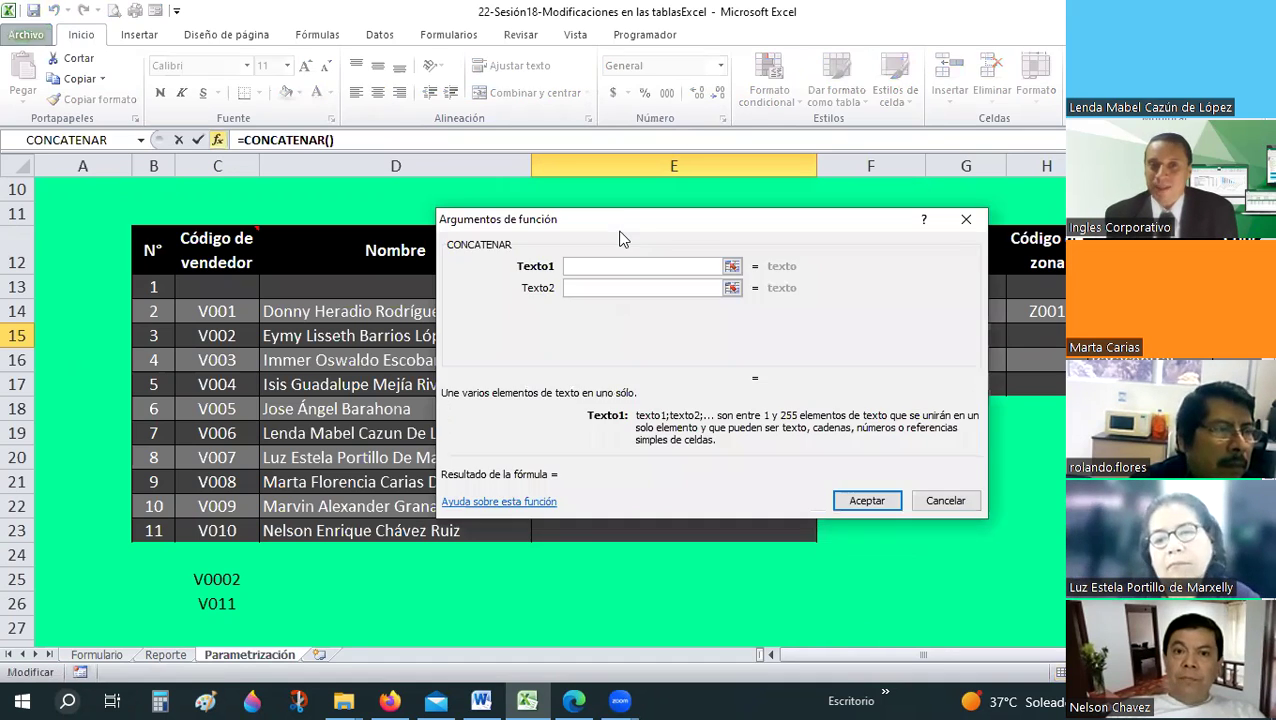
{"action": "left_click_drag", "start_coordinate": [620, 228], "coordinate": [729, 21]}
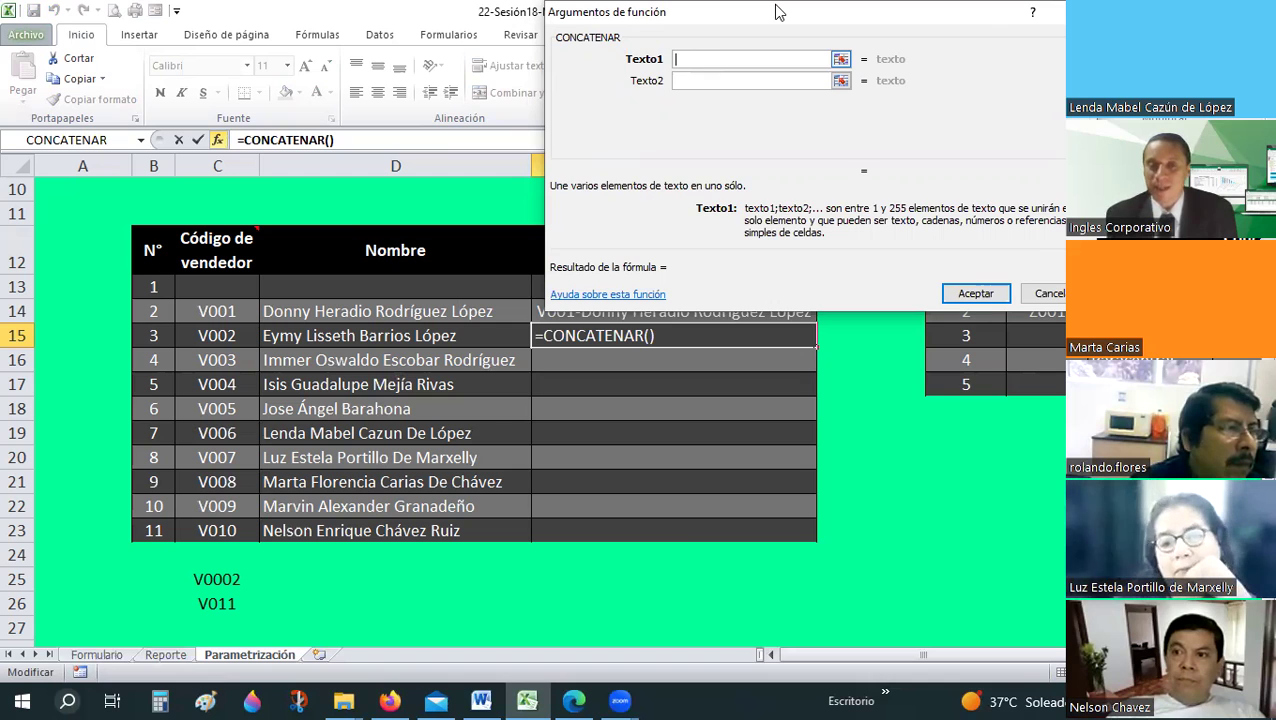
{"action": "left_click", "coordinate": [199, 336]}
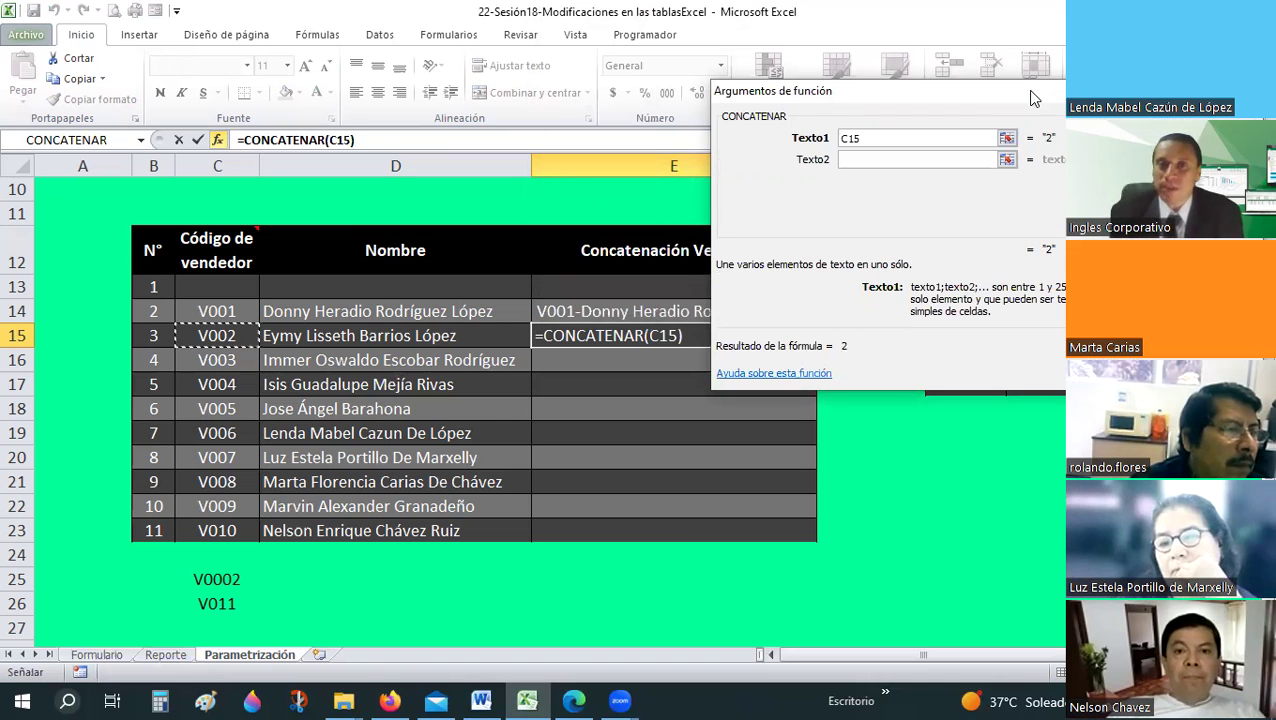
{"action": "left_click_drag", "start_coordinate": [1033, 98], "coordinate": [697, 19]}
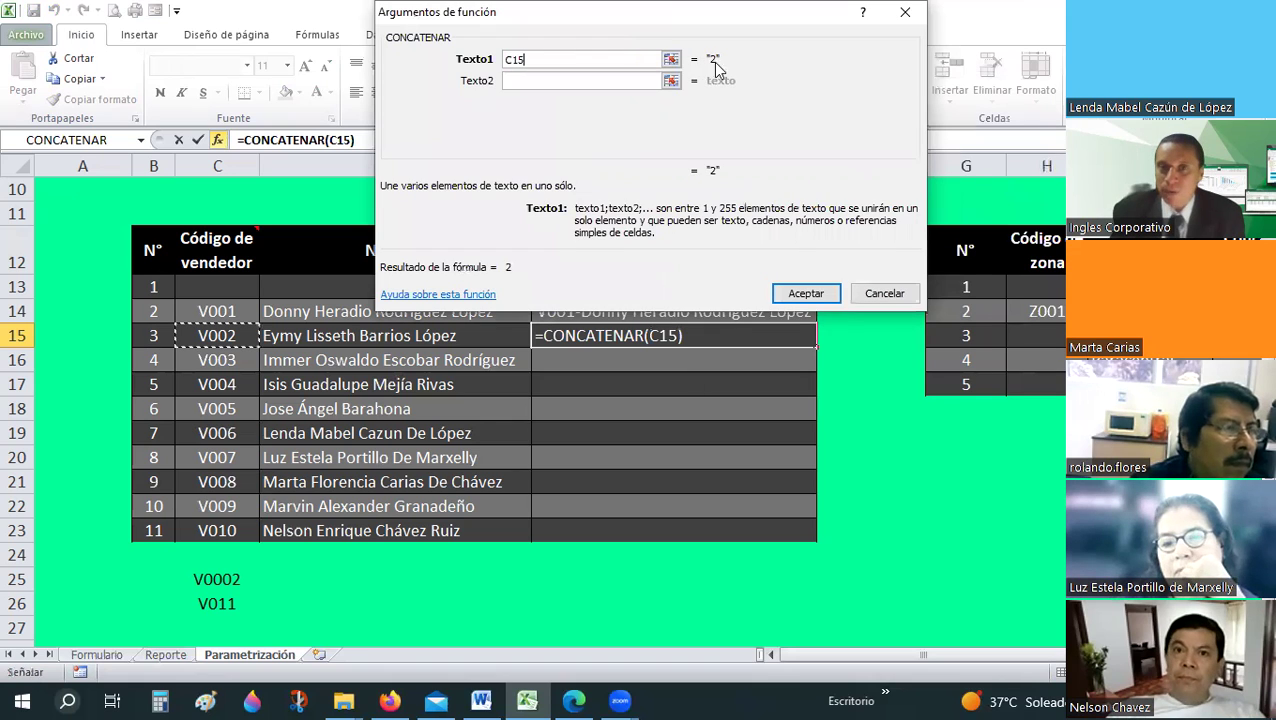
- Set the second CONCATENAR argument to "-" and the third to D15
{"action": "left_click", "coordinate": [563, 75]}
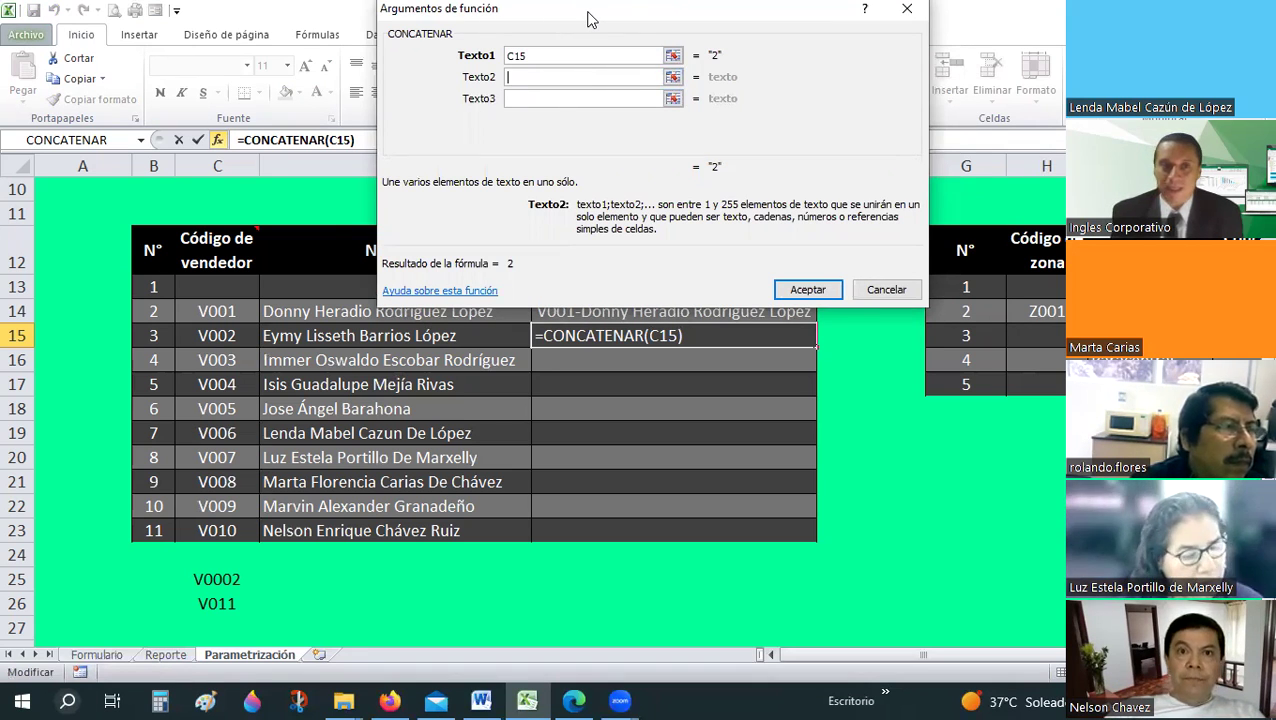
{"action": "left_click_drag", "start_coordinate": [588, 18], "coordinate": [746, 374]}
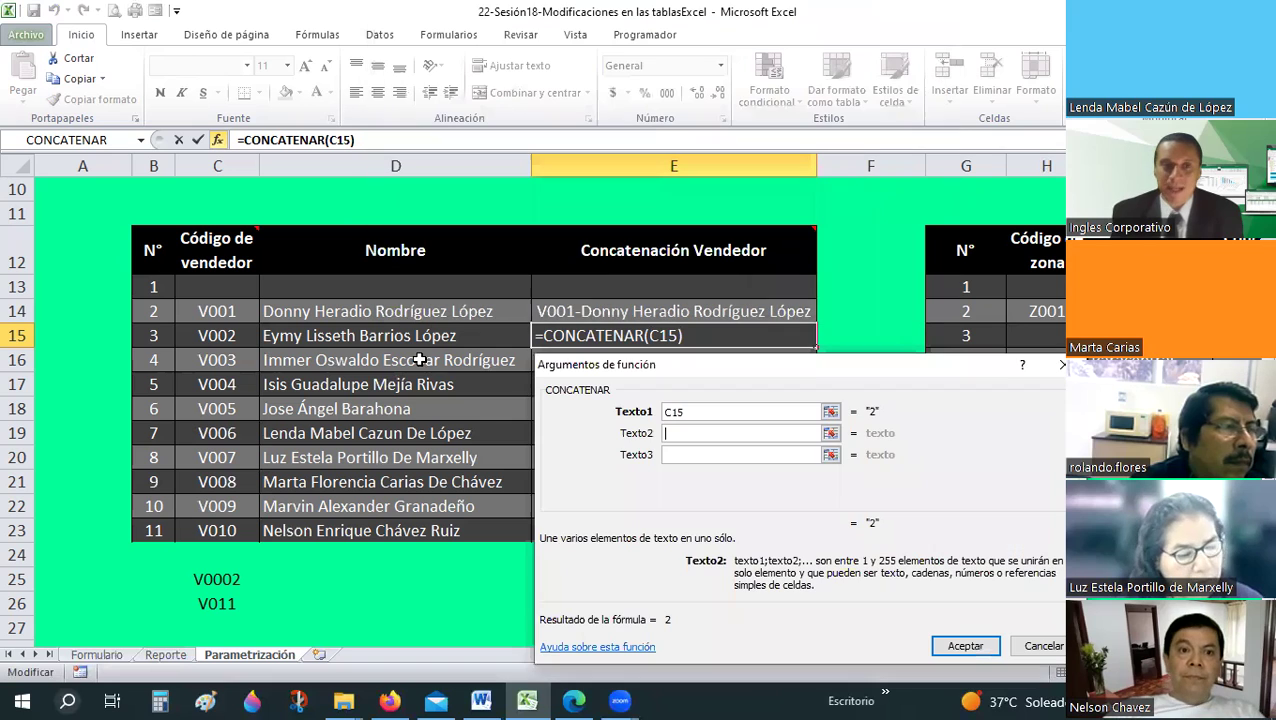
{"action": "left_click", "coordinate": [331, 336]}
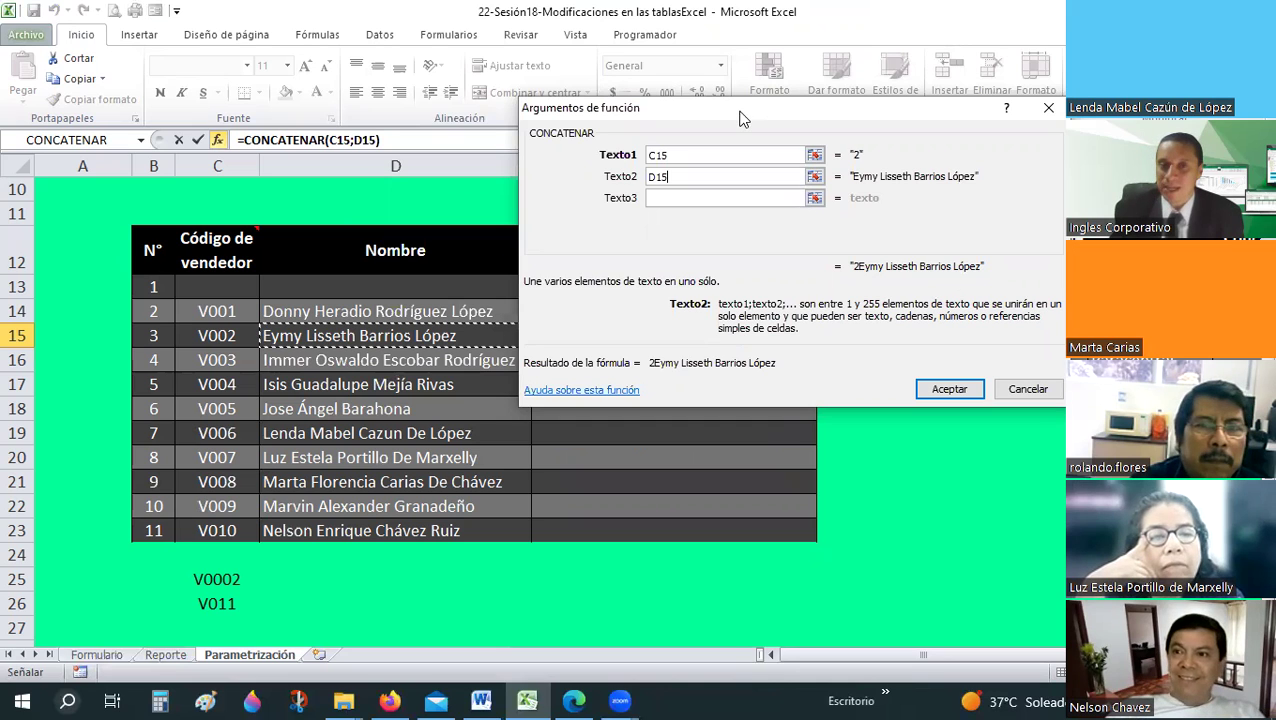
{"action": "left_click_drag", "start_coordinate": [735, 300], "coordinate": [741, 568]}
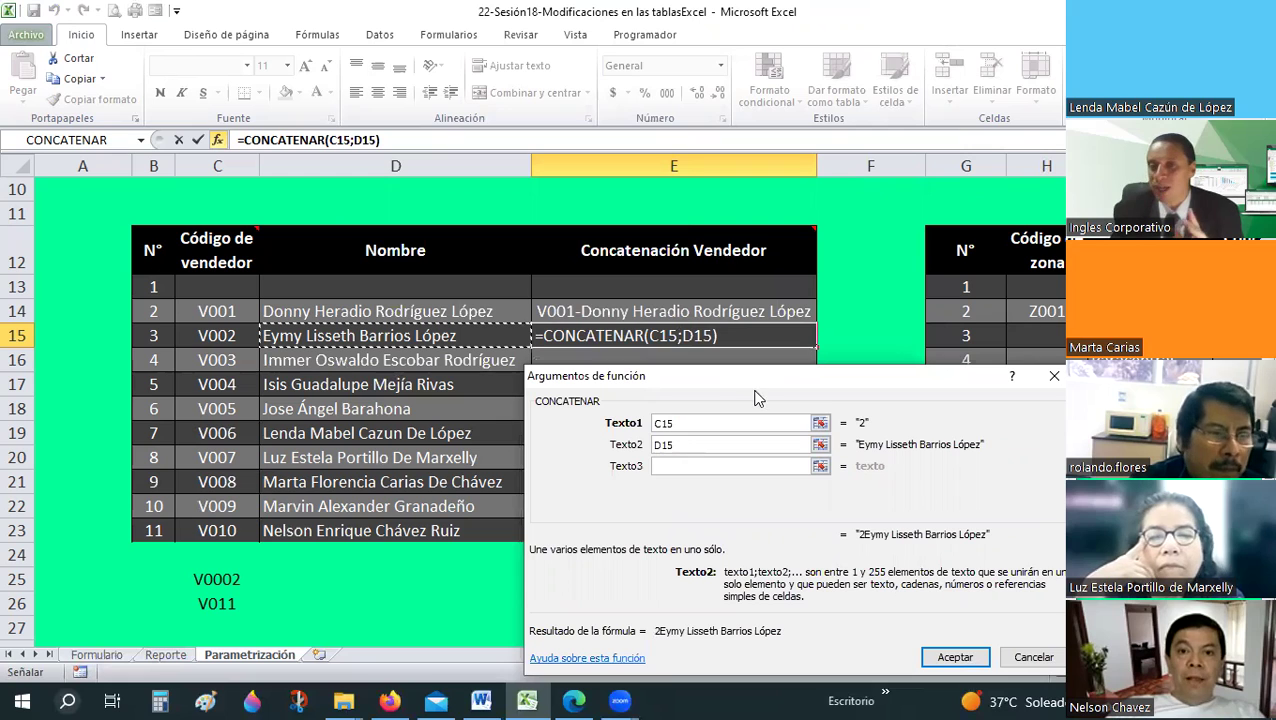
{"action": "left_click_drag", "start_coordinate": [733, 378], "coordinate": [774, 260]}
{"action": "left_click", "coordinate": [678, 327]}
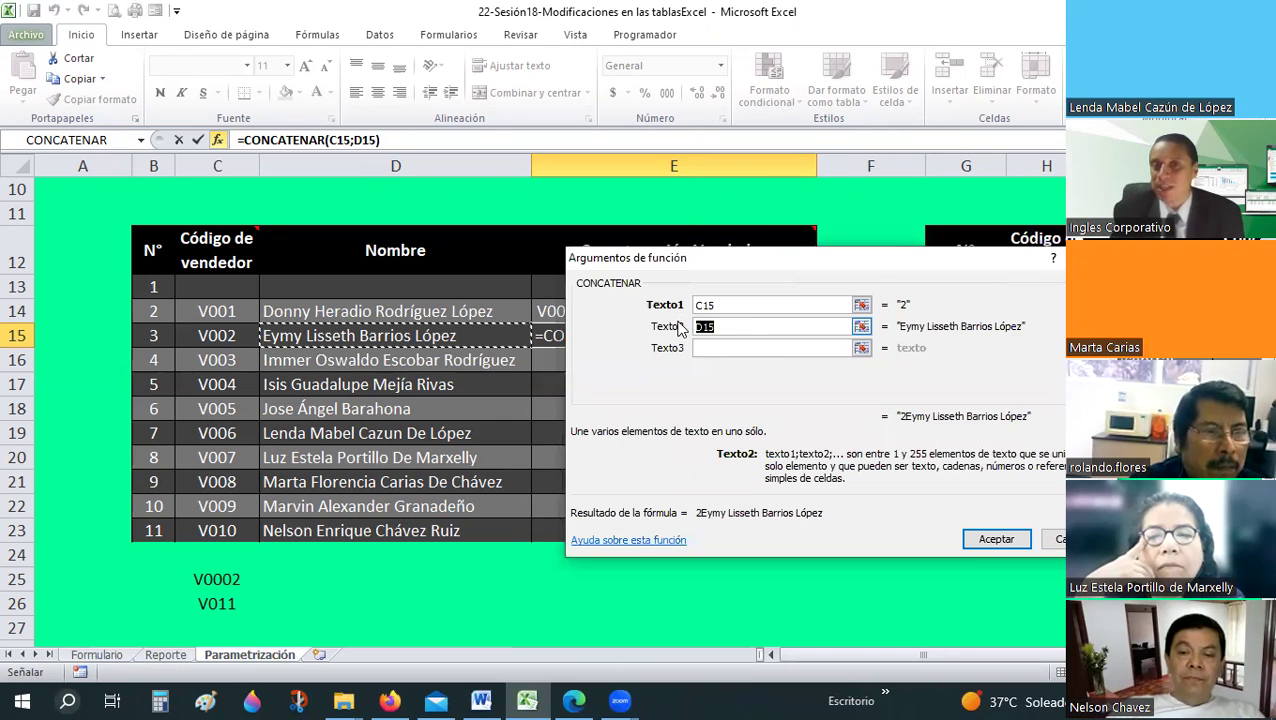
{"action": "type", "text": "-"}
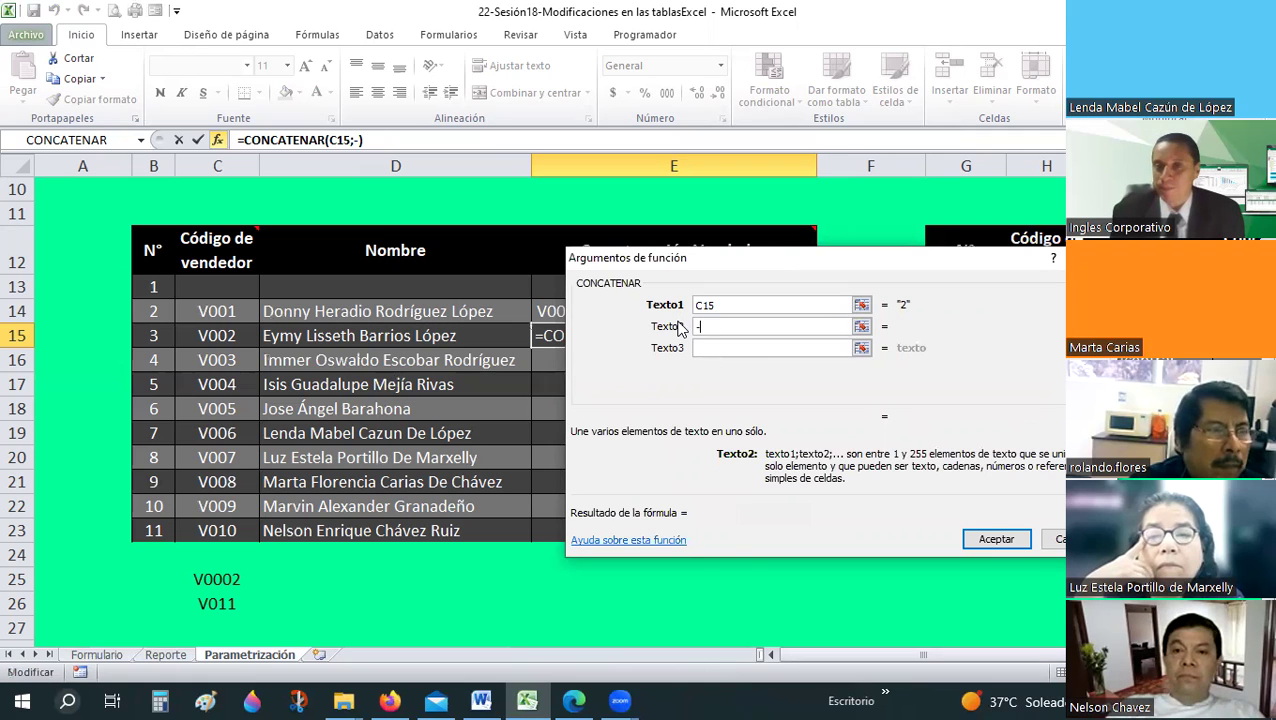
{"action": "key", "text": "Tab"}
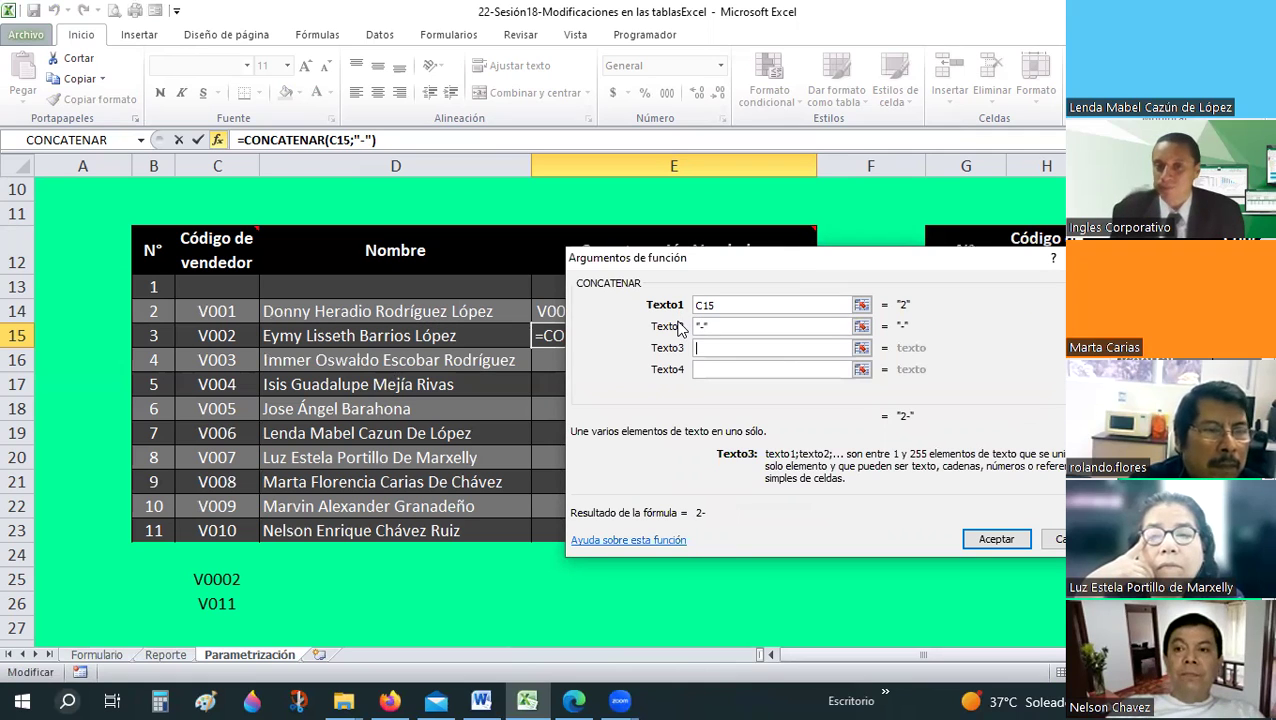
{"action": "left_click", "coordinate": [366, 337]}
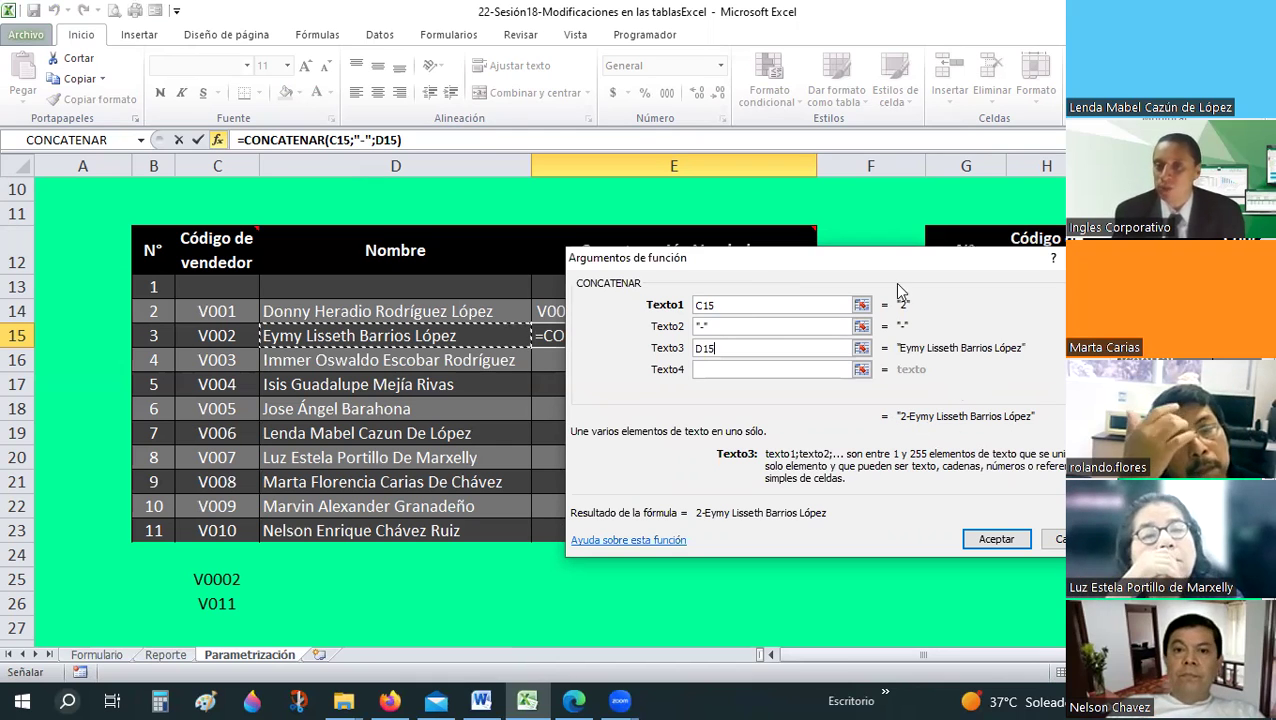
{"action": "left_click_drag", "start_coordinate": [888, 270], "coordinate": [730, 108]}
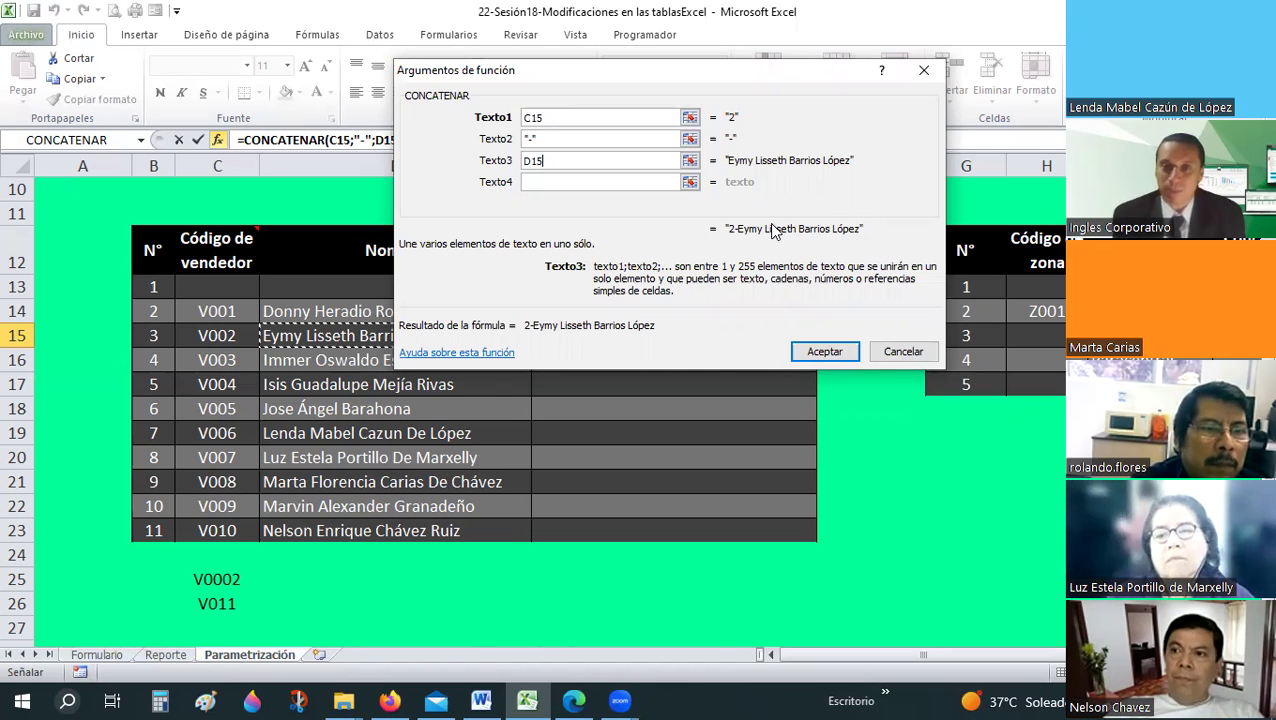
{"action": "key", "text": "Escape"}
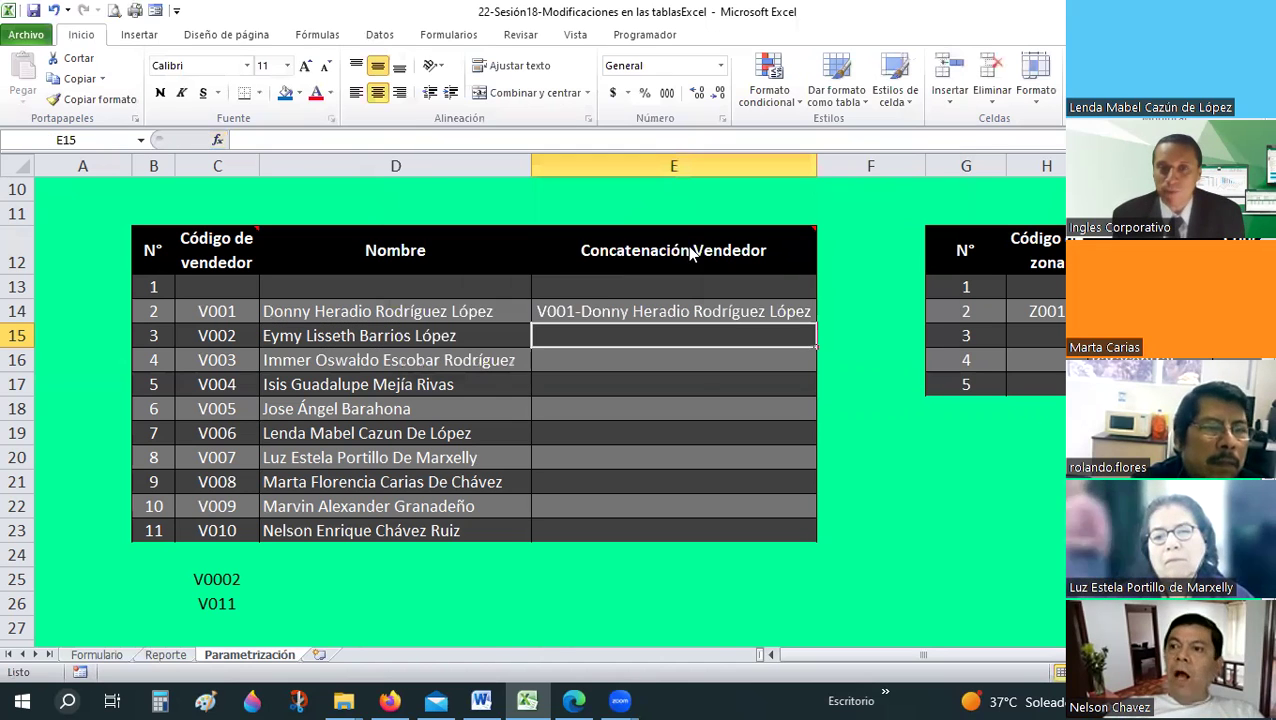
{"action": "right_click", "coordinate": [732, 250]}
{"action": "left_click", "coordinate": [762, 478]}
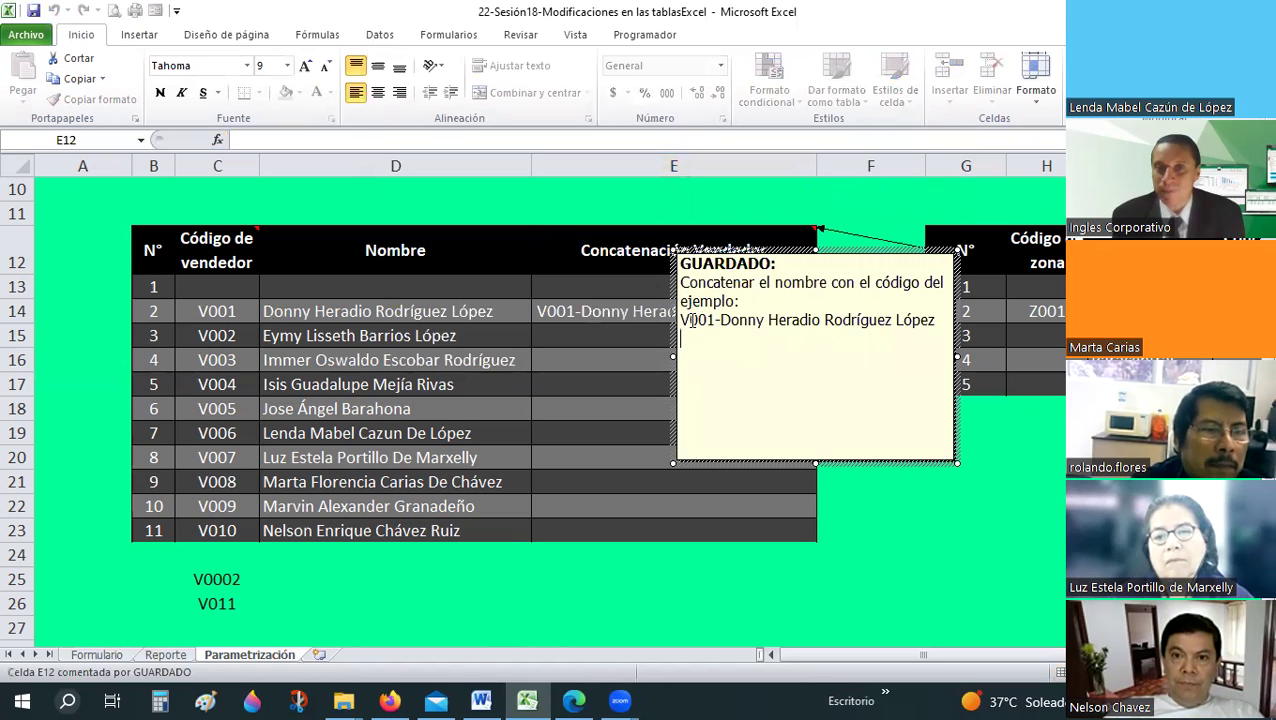
{"action": "left_click", "coordinate": [728, 371]}
{"action": "left_click", "coordinate": [629, 260]}
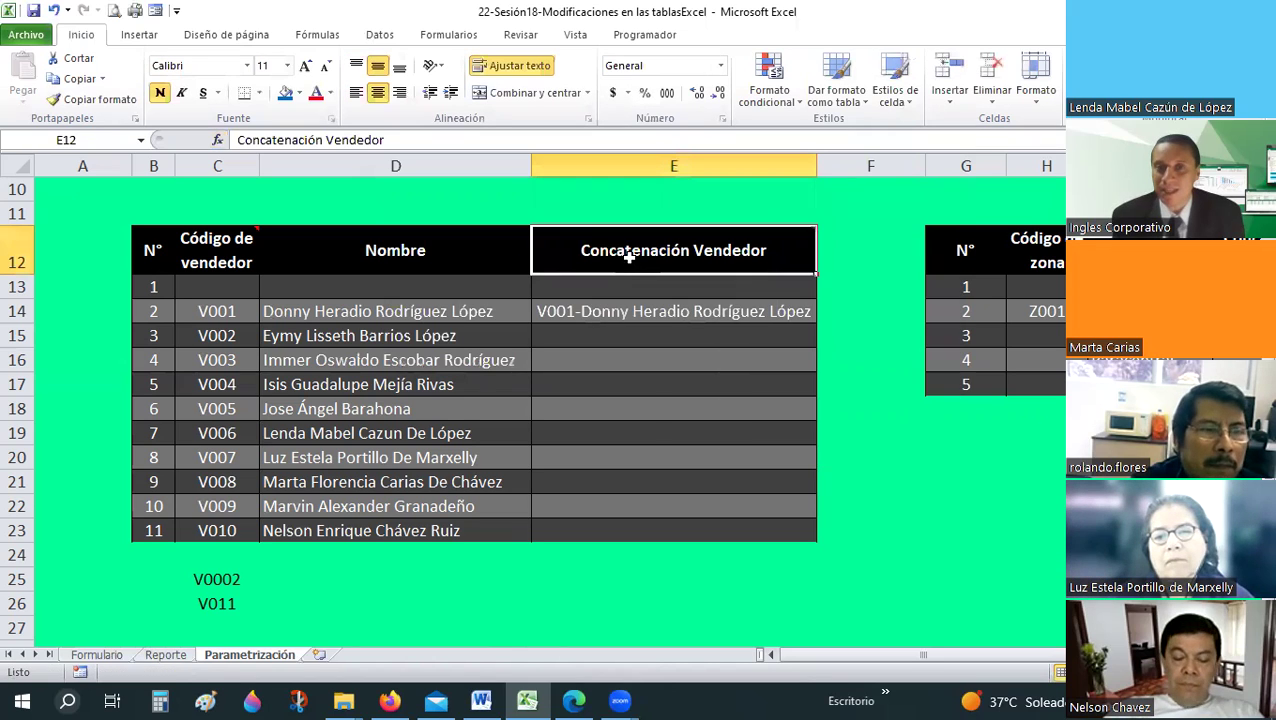
{"action": "right_click", "coordinate": [631, 273]}
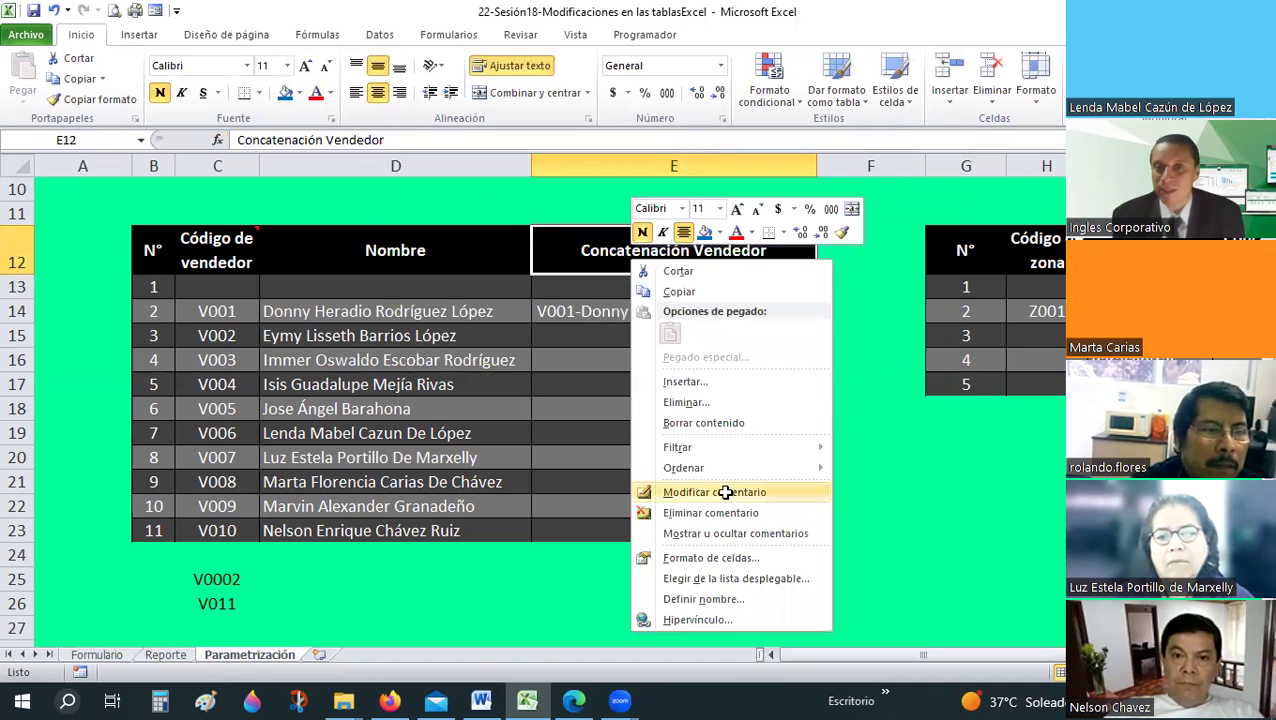
{"action": "key", "text": "Return"}
{"action": "left_click", "coordinate": [687, 320]}
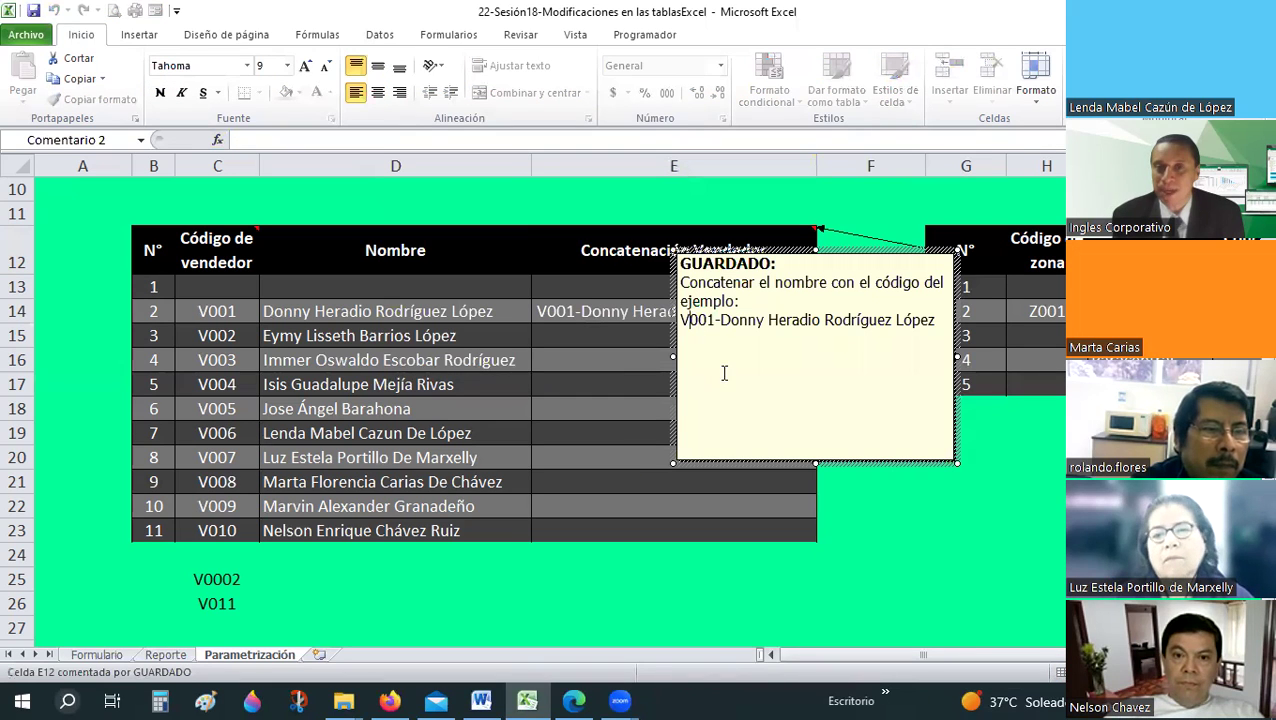
{"action": "left_click", "coordinate": [580, 399]}
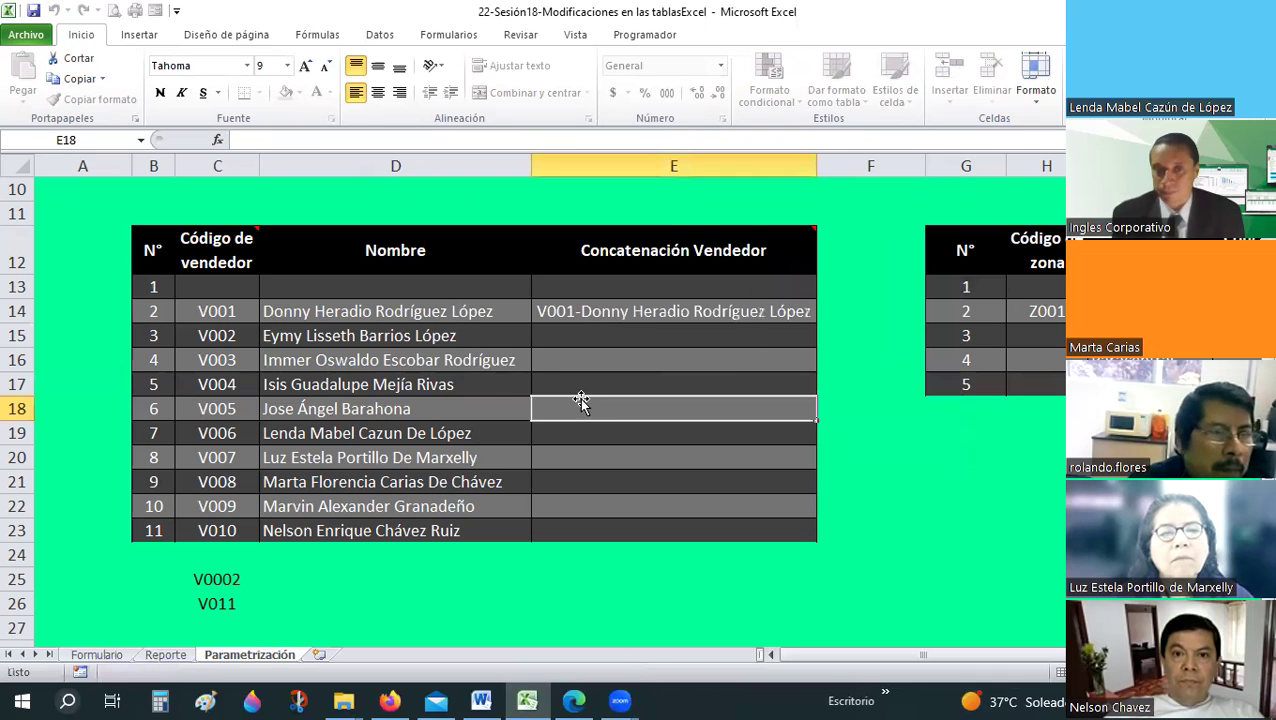
- Draft a new CONCATENAR in E15 with texts C15, "-" and D15, previewing "2-" plus the seller's name
{"action": "left_click", "coordinate": [610, 337]}
{"action": "left_click", "coordinate": [217, 140]}
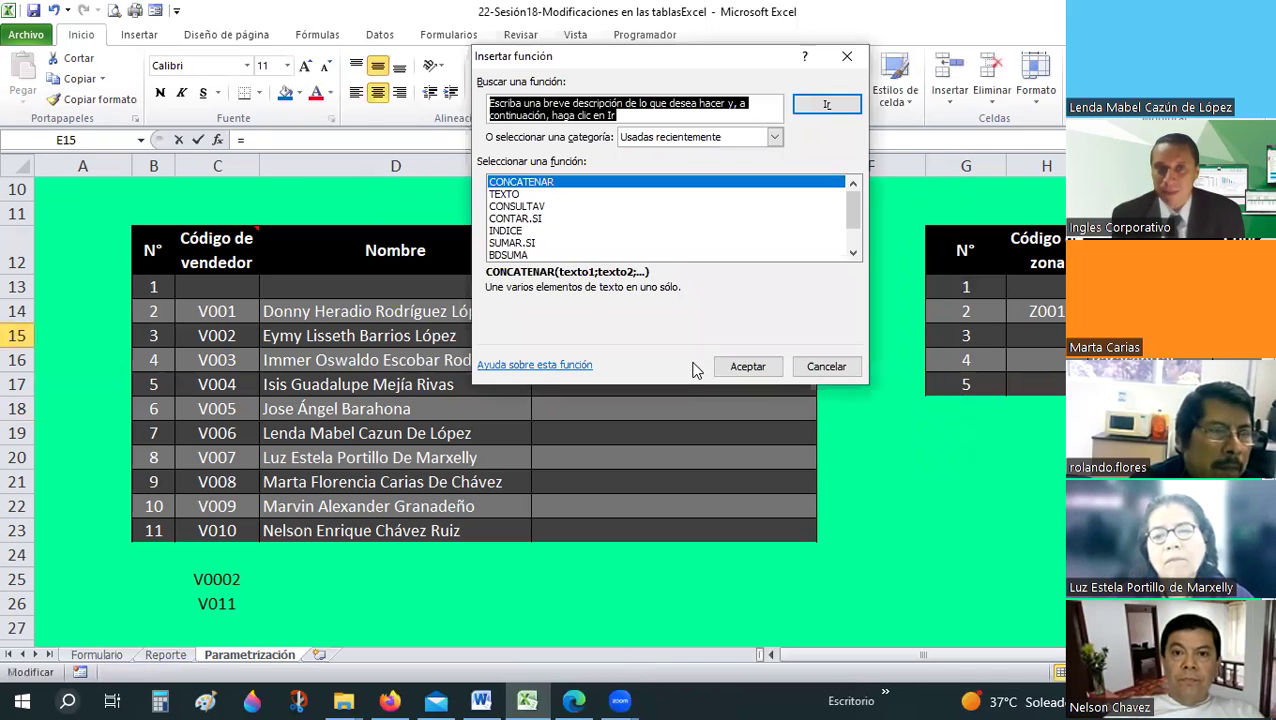
{"action": "double_click", "coordinate": [506, 185]}
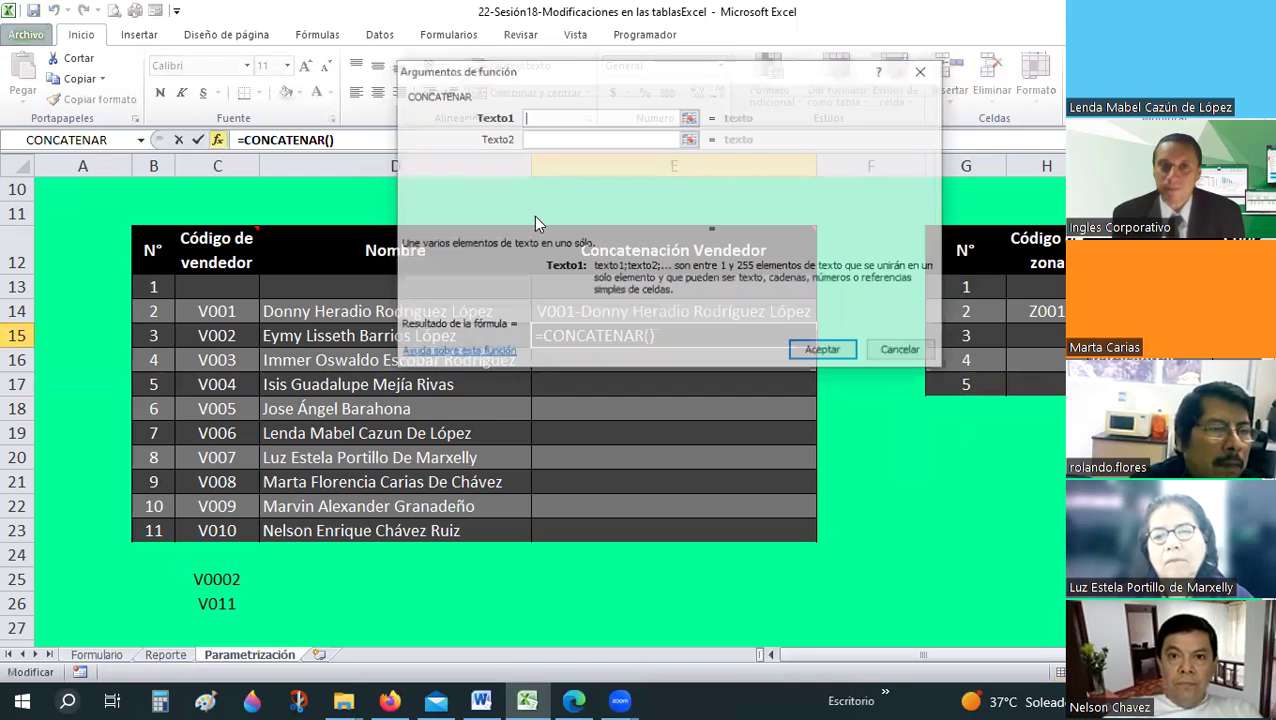
{"action": "left_click", "coordinate": [224, 336]}
{"action": "left_click", "coordinate": [573, 138]}
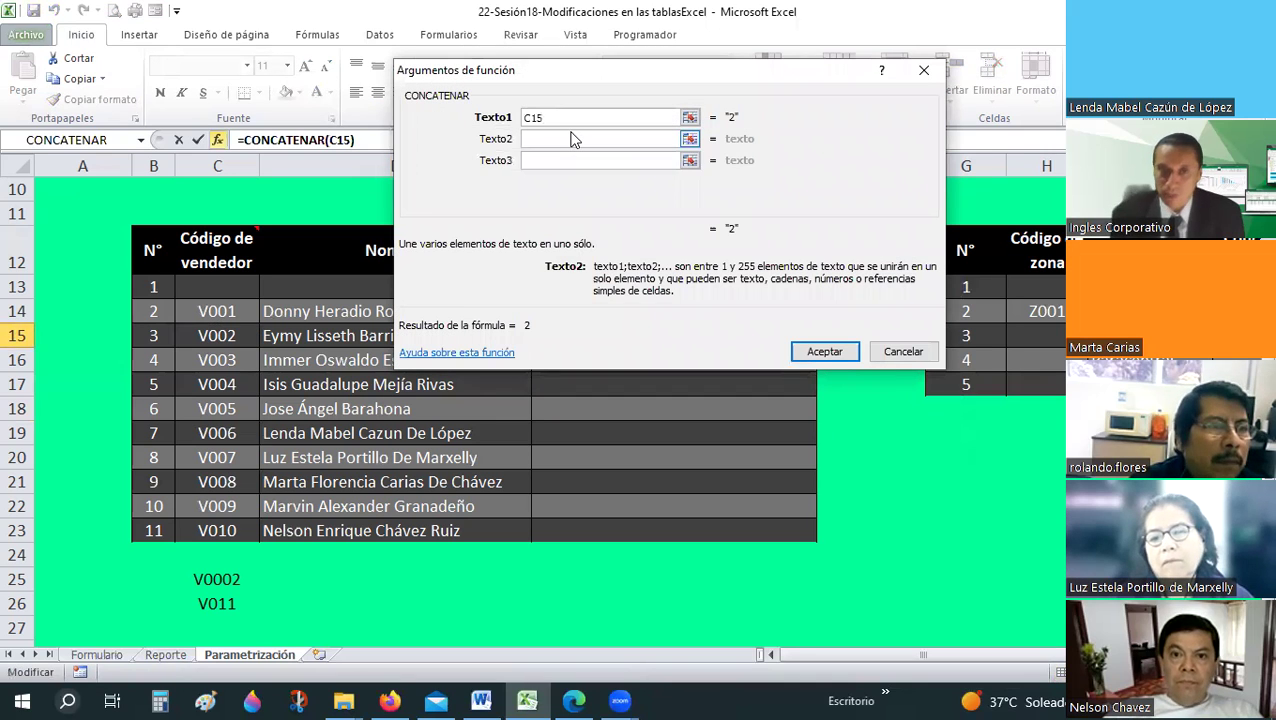
{"action": "type", "text": "-"}
{"action": "key", "text": "Tab"}
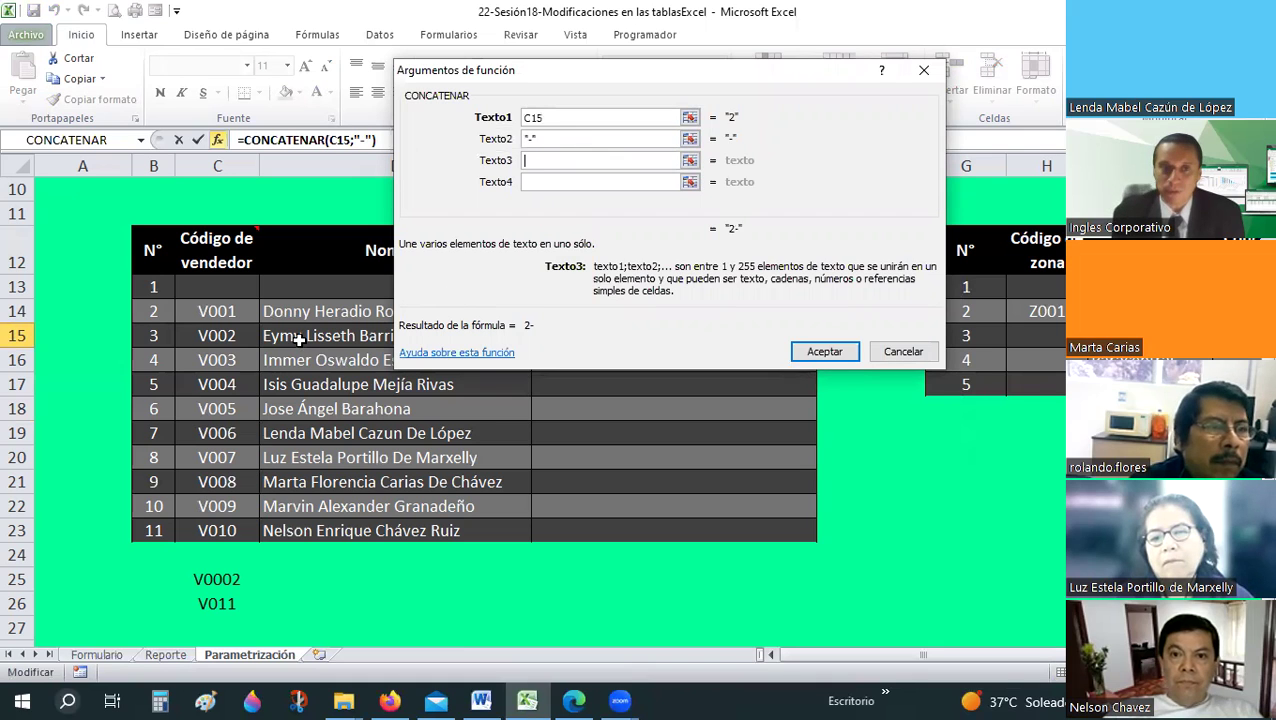
{"action": "left_click", "coordinate": [330, 336]}
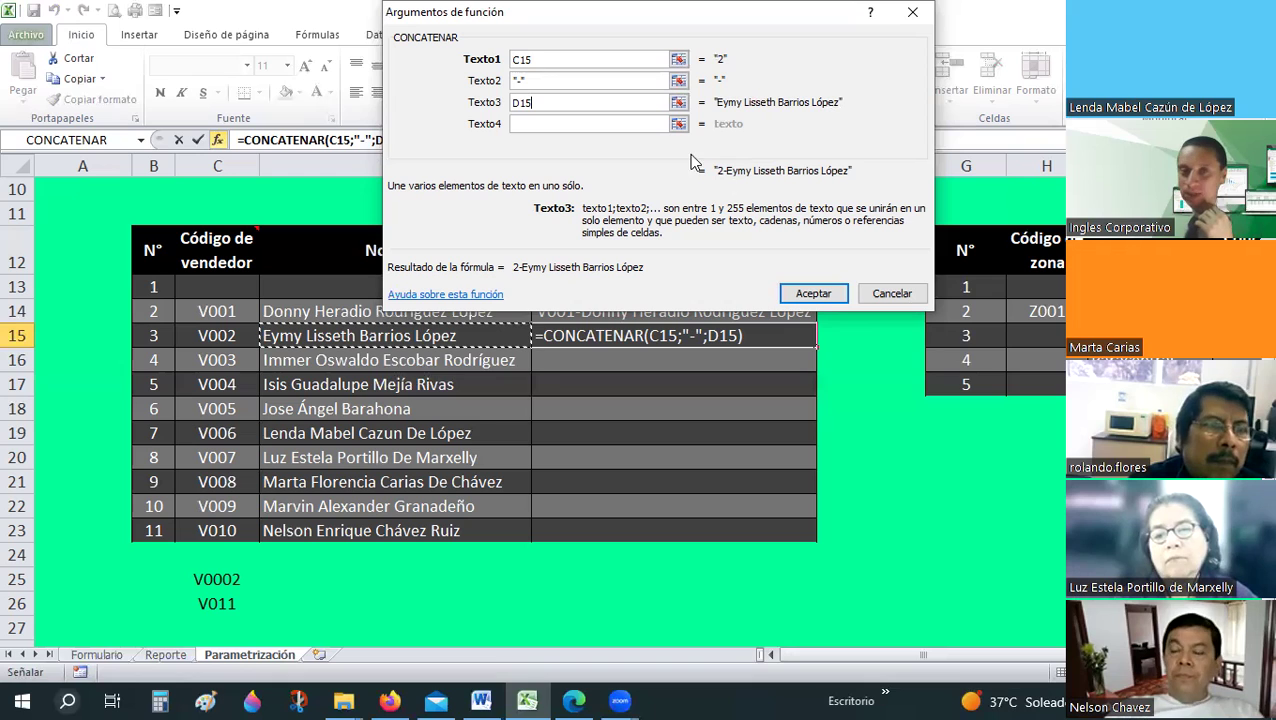
{"action": "left_click_drag", "start_coordinate": [585, 158], "coordinate": [608, 183]}
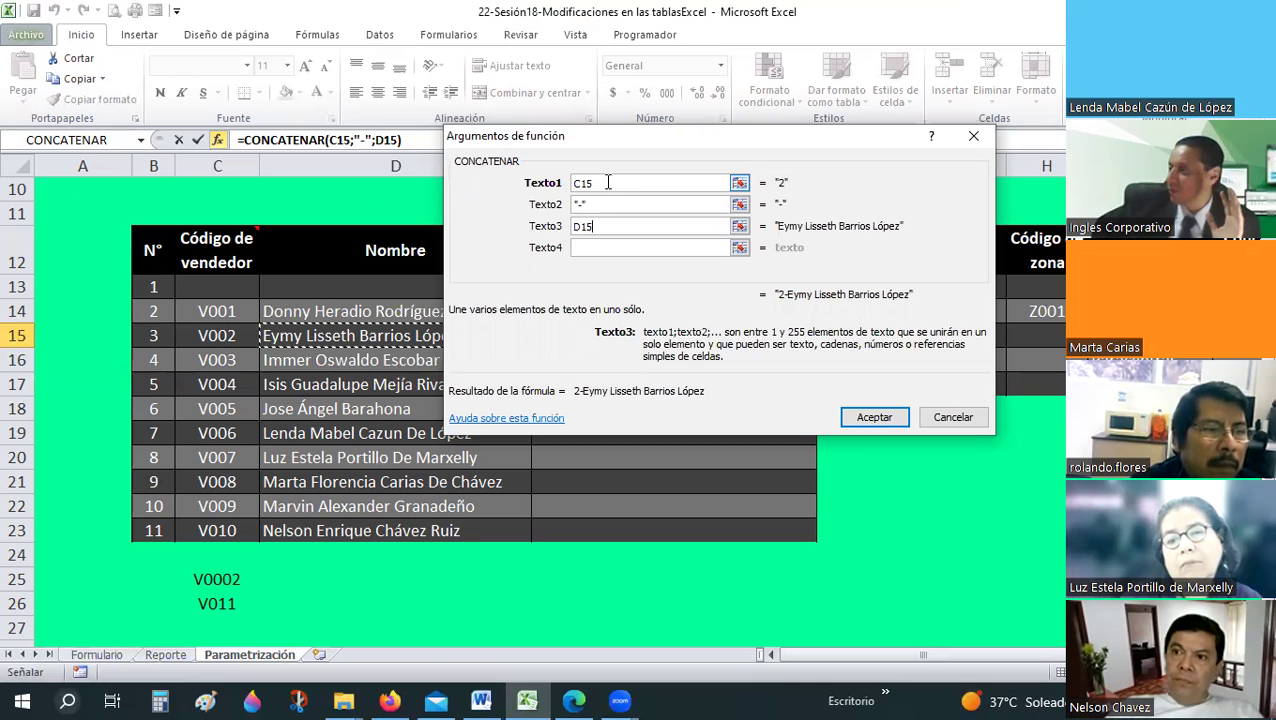
- Replace the first argument with TEXTO(C15;"V000") to format the vendor code
{"action": "left_click", "coordinate": [560, 186]}
{"action": "type", "text": "TEX"}
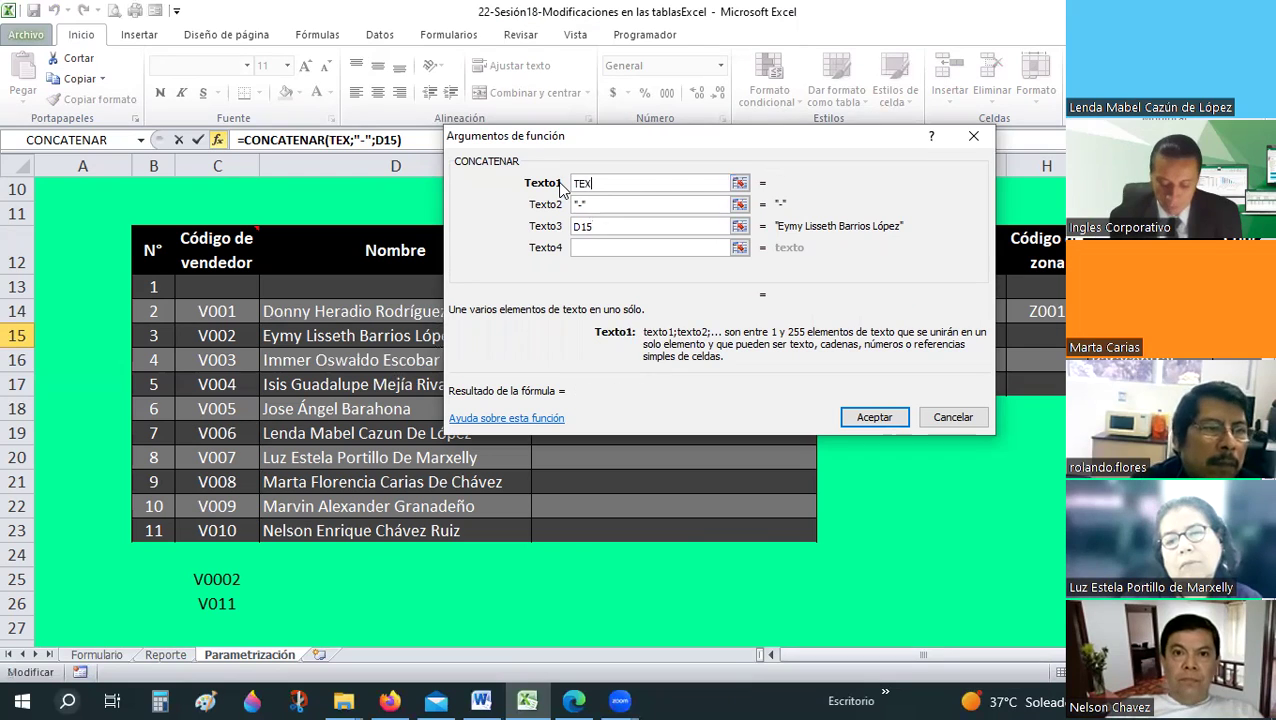
{"action": "type", "text": "TO("}
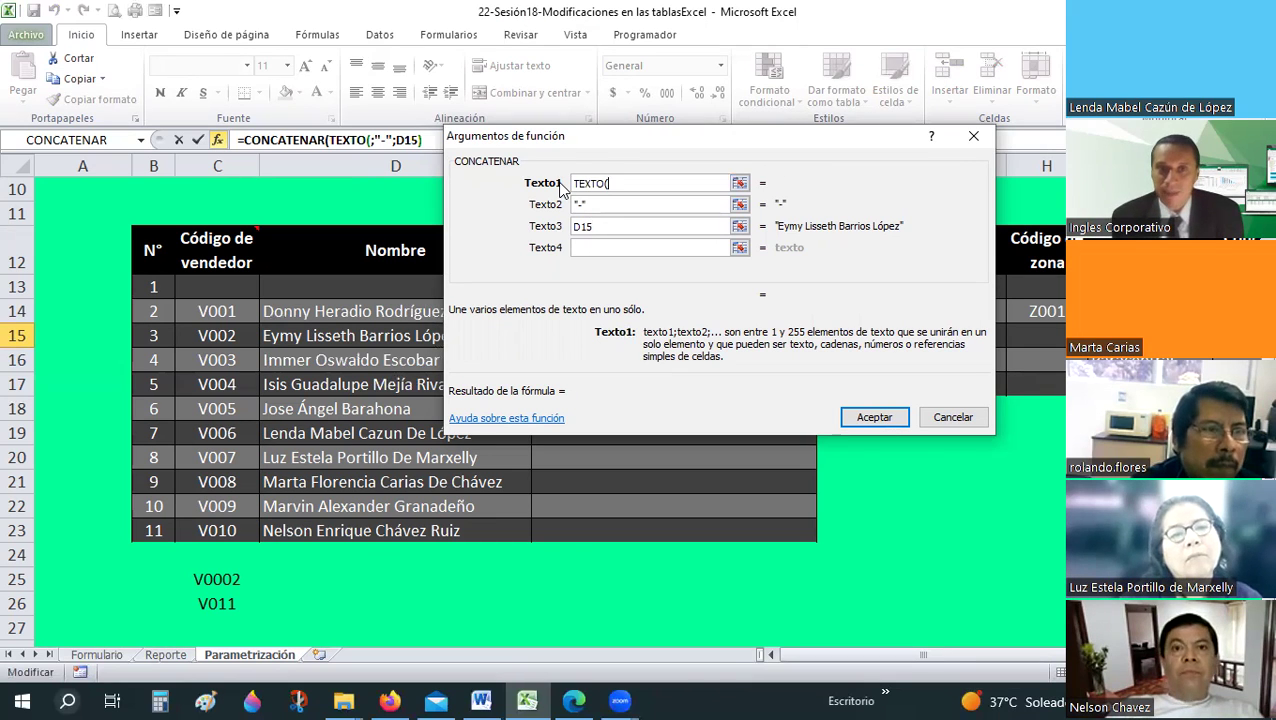
{"action": "left_click_drag", "start_coordinate": [597, 139], "coordinate": [622, 15]}
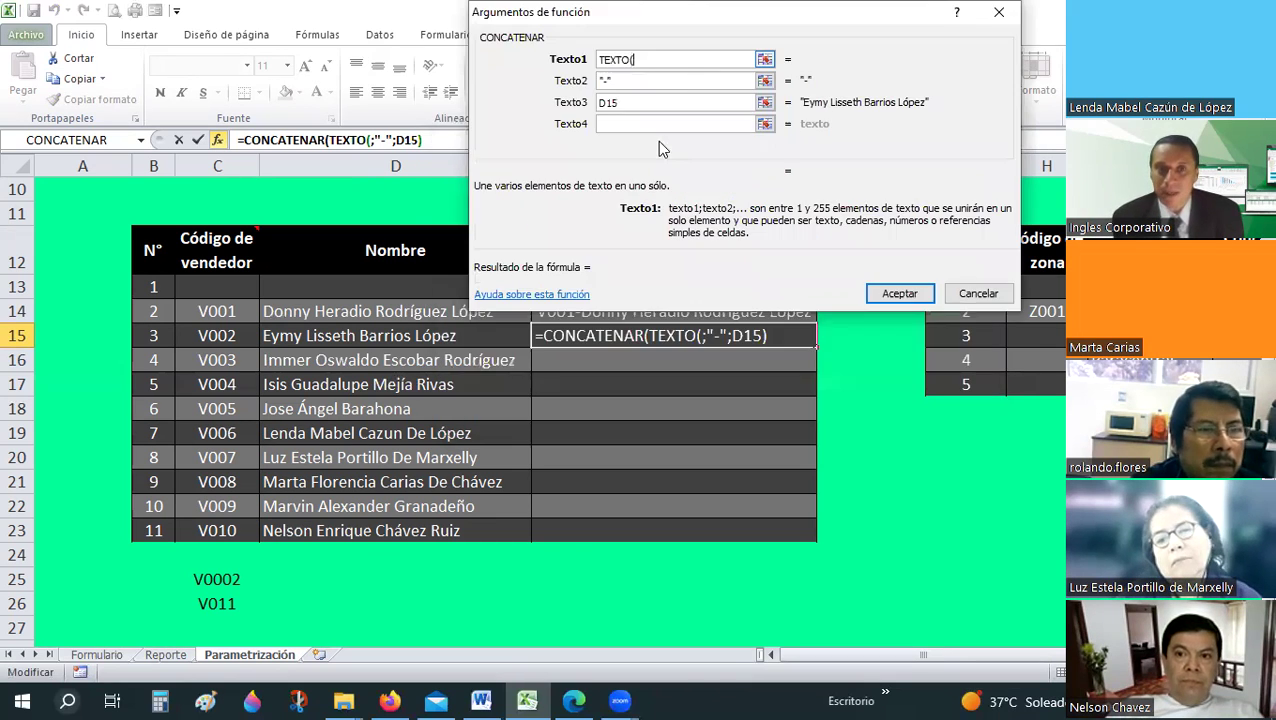
{"action": "left_click", "coordinate": [226, 338]}
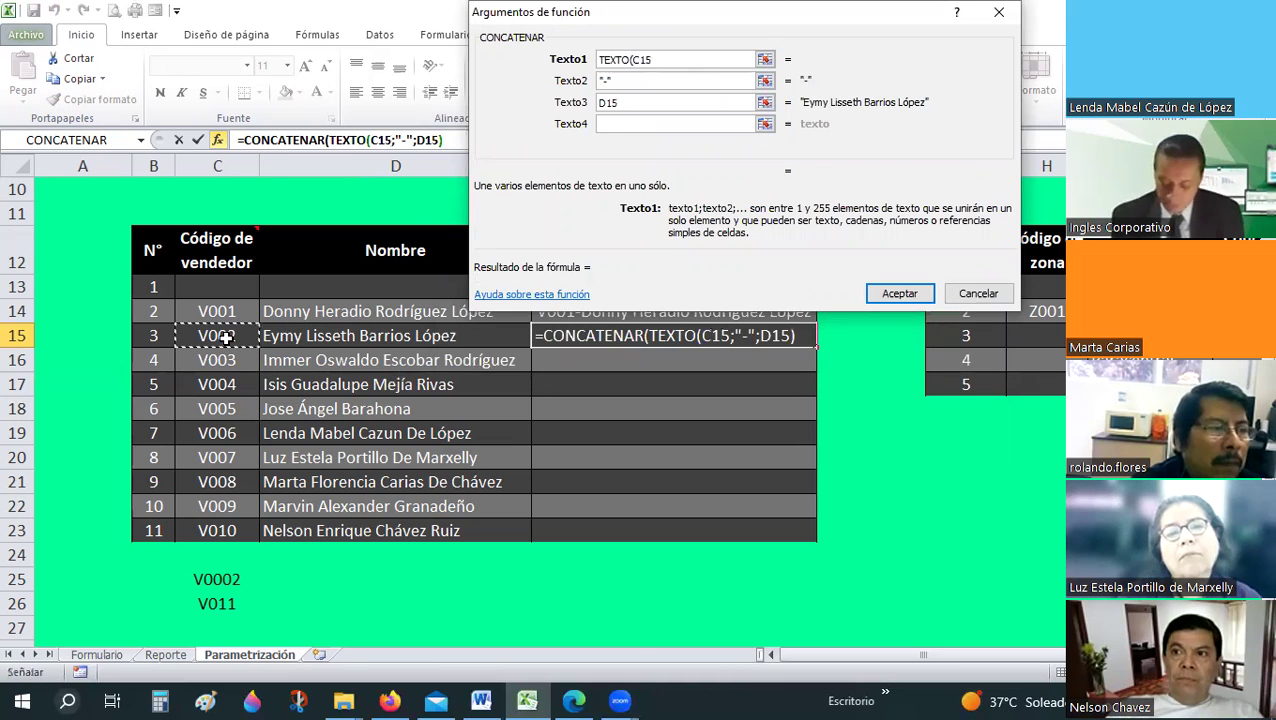
{"action": "type", "text": ";"}
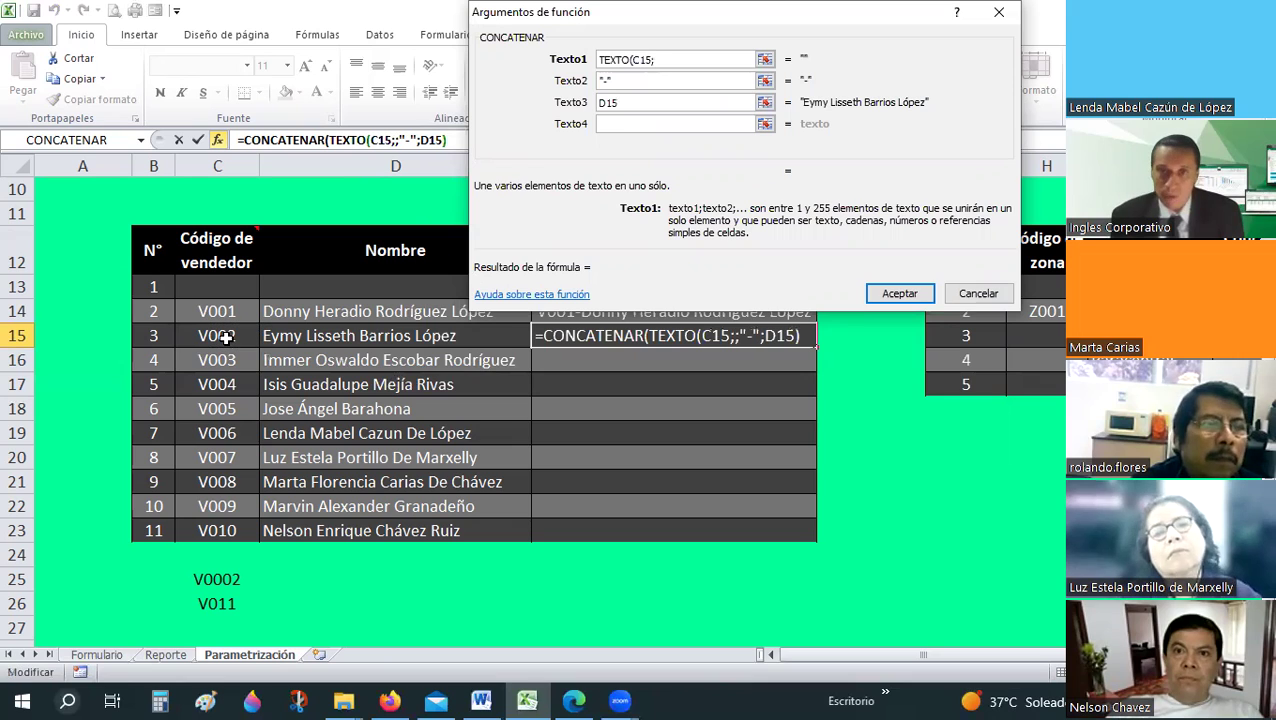
{"action": "type", "text": "\"V00"}
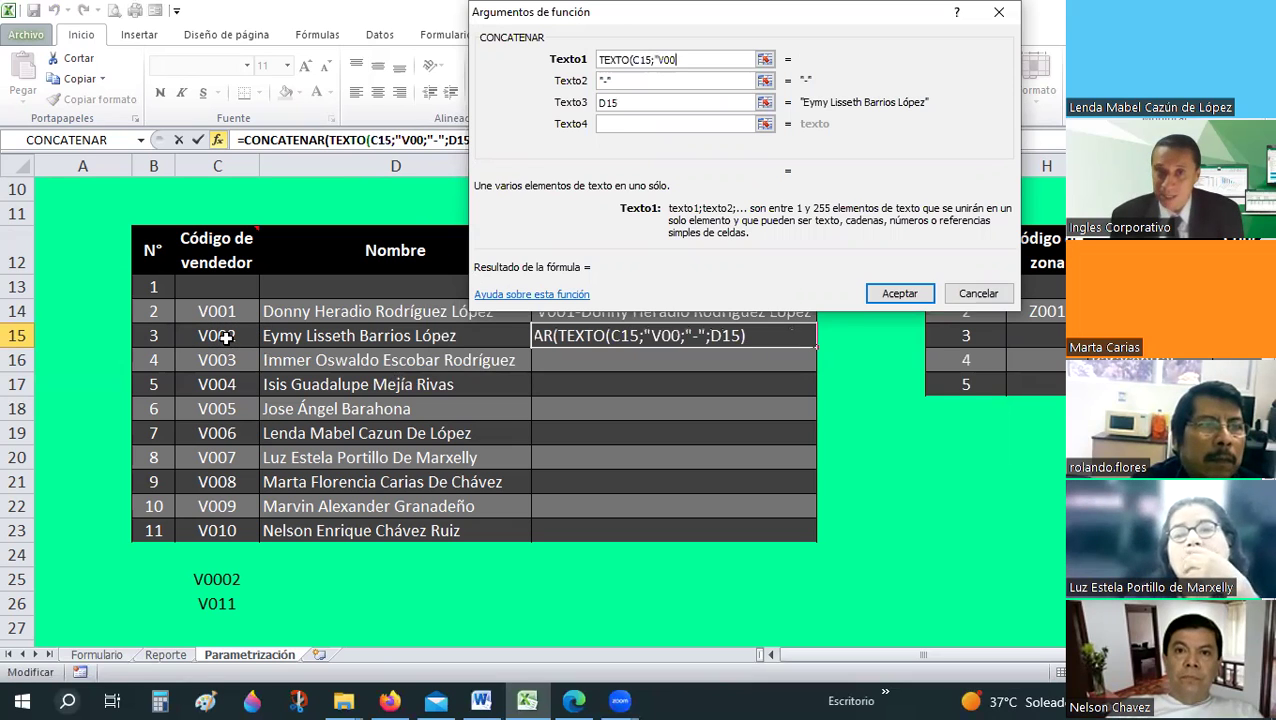
{"action": "type", "text": "0\""}
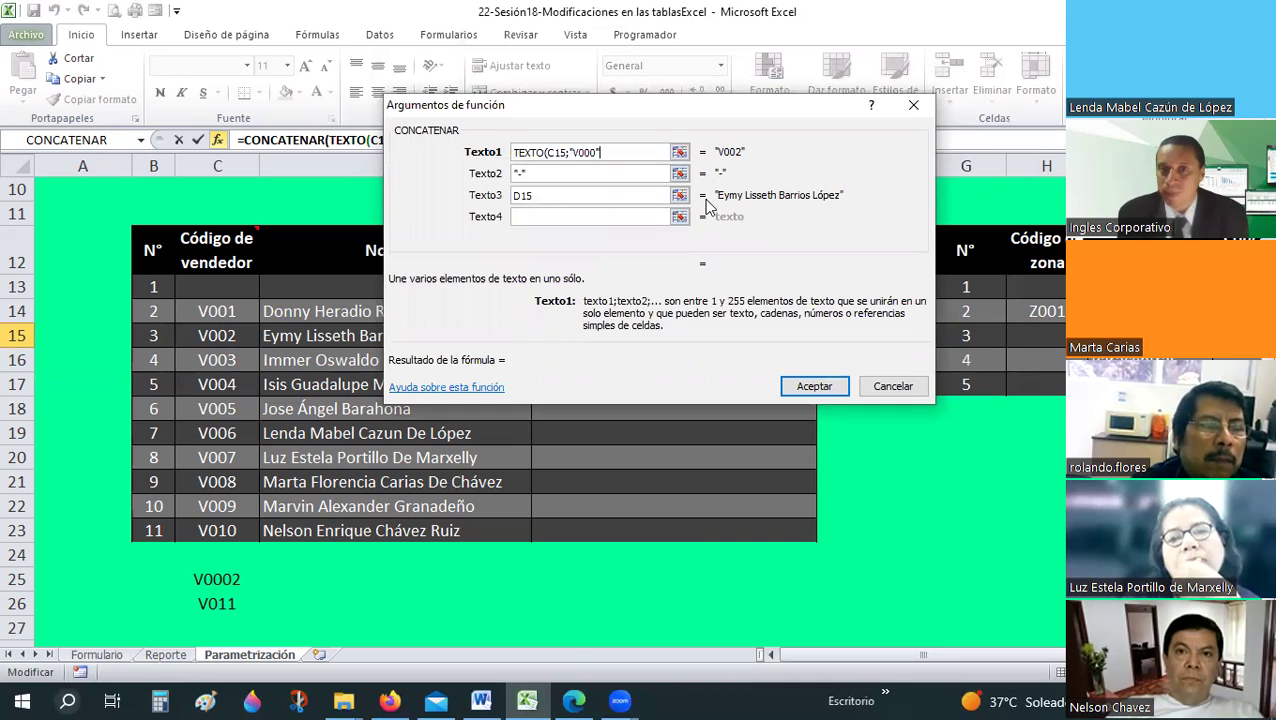
{"action": "left_click", "coordinate": [583, 200]}
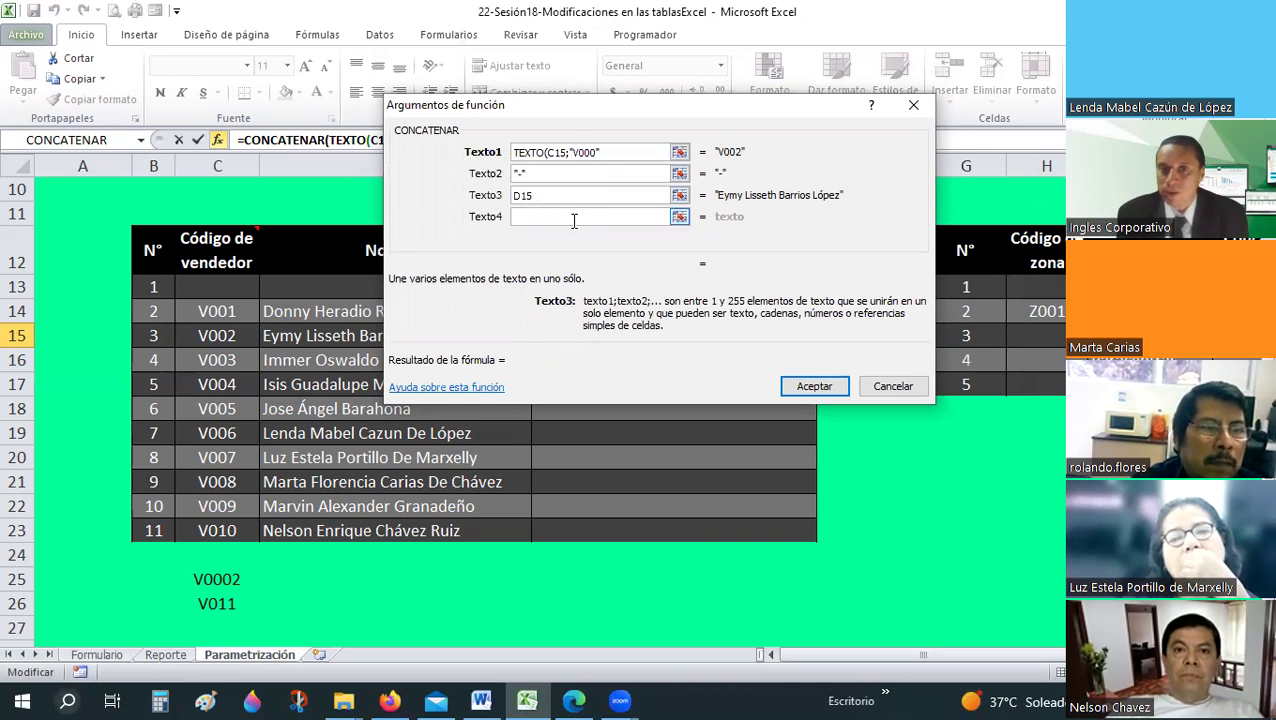
{"action": "left_click", "coordinate": [574, 218]}
- Attempt to accept the formula, dismissing the too-many-arguments errors and adding a closing parenthesis
{"action": "left_click", "coordinate": [788, 386]}
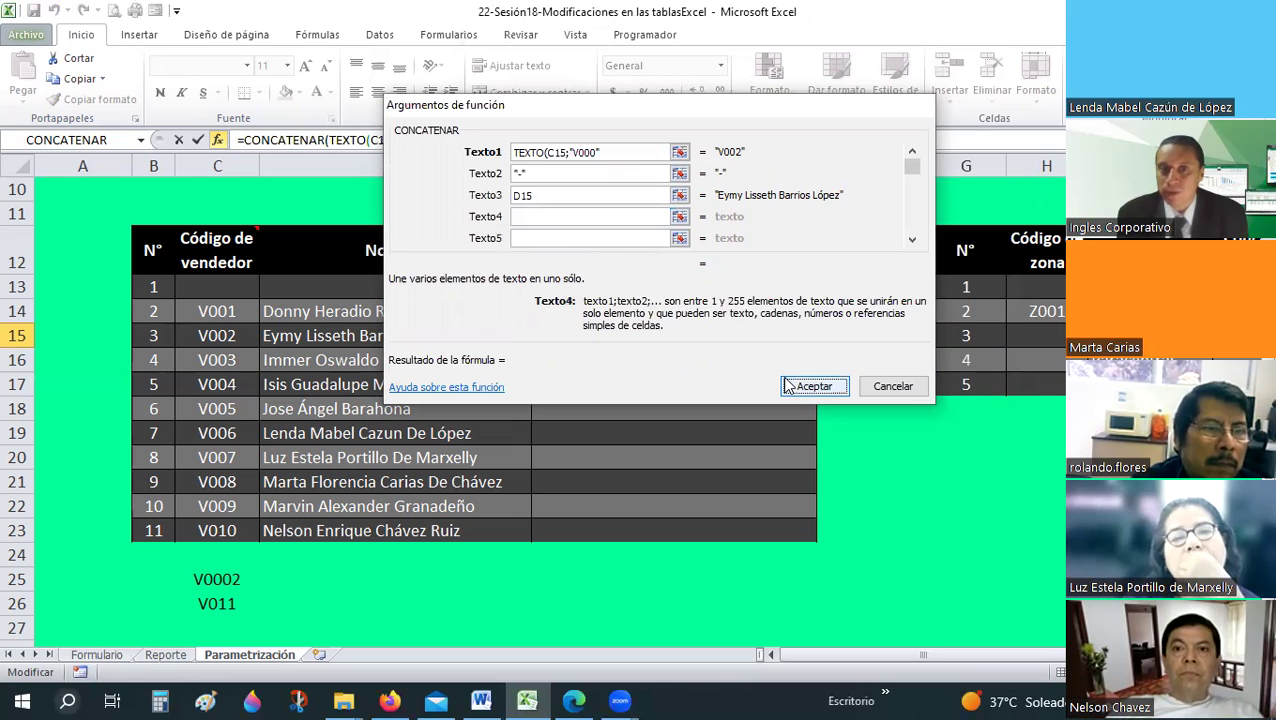
{"action": "key", "text": "Return"}
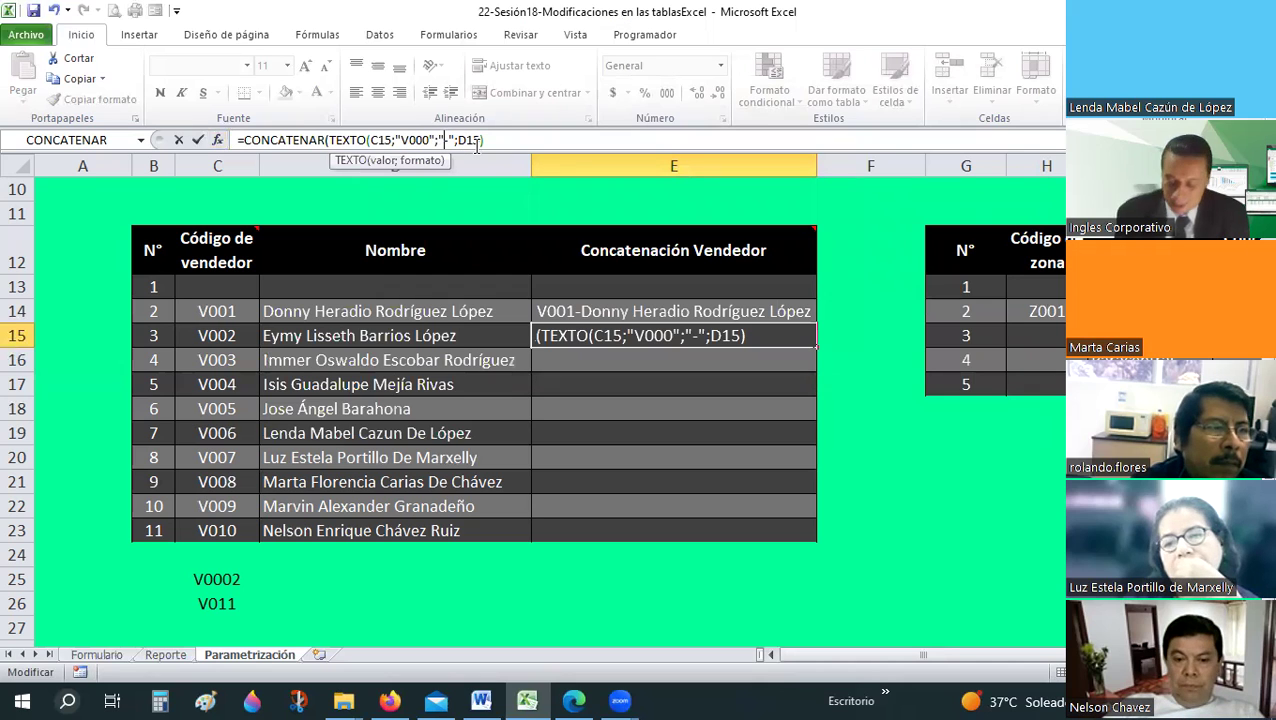
{"action": "type", "text": ")"}
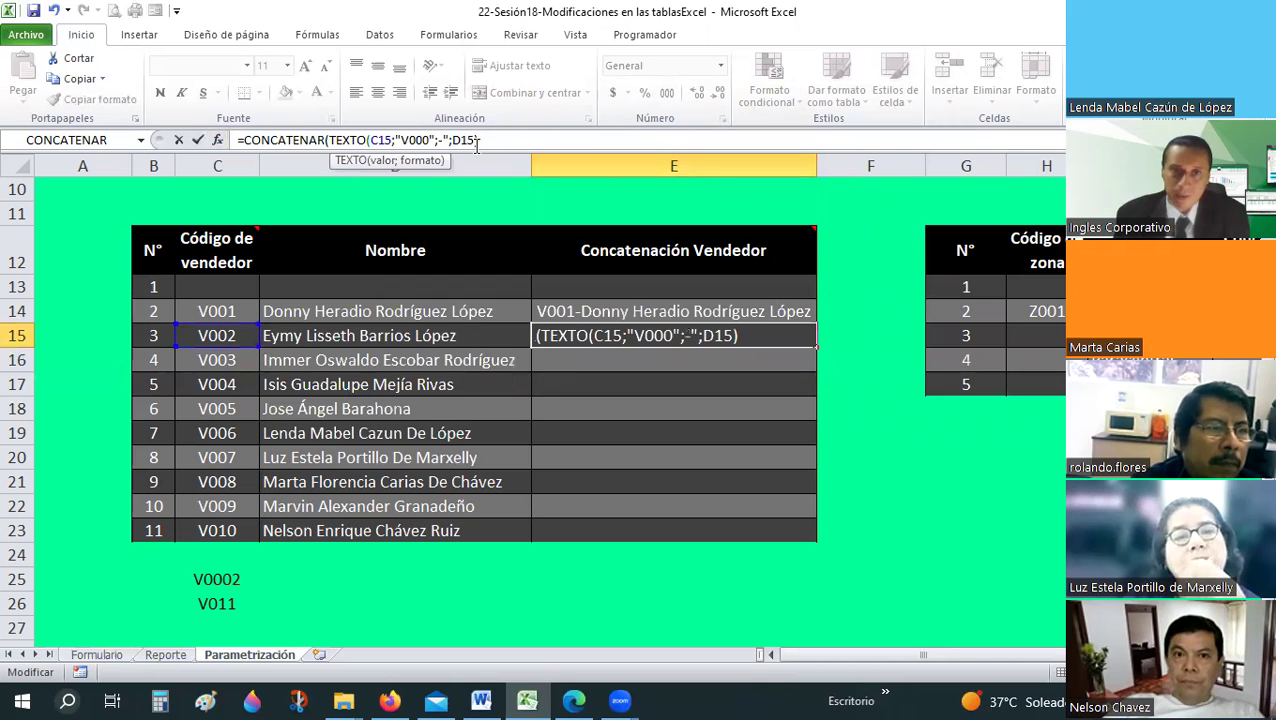
{"action": "key", "text": "Return"}
{"action": "key", "text": "Return"}
{"action": "key", "text": "Delete"}
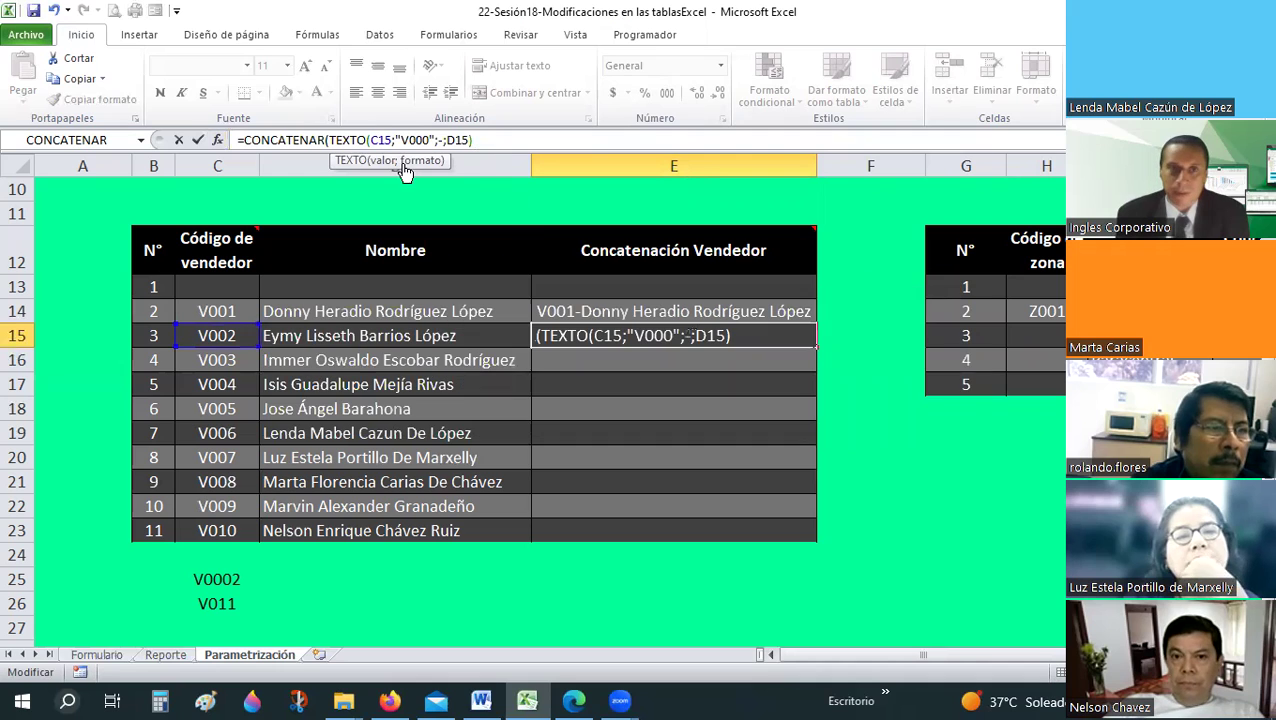
- Try fixing TEXTO's stray "-" argument, then cancel the faulty formula so E15 stays empty
{"action": "left_click", "coordinate": [218, 140]}
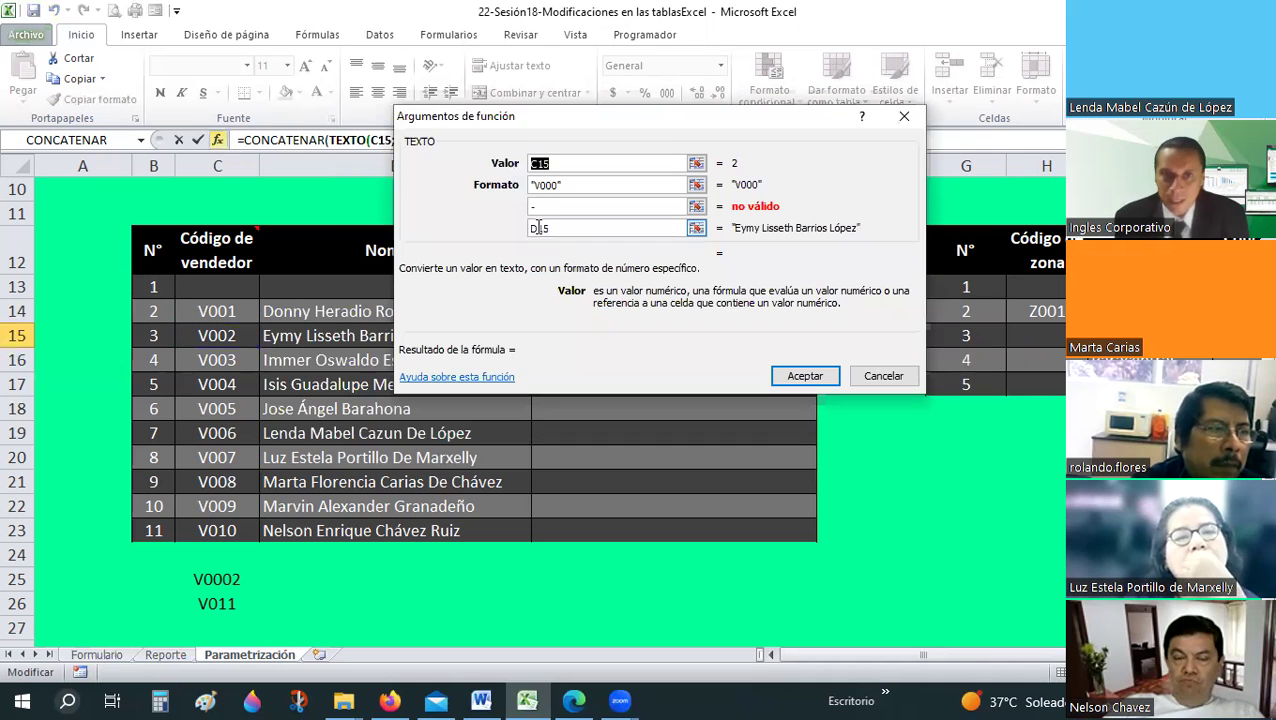
{"action": "left_click", "coordinate": [553, 207]}
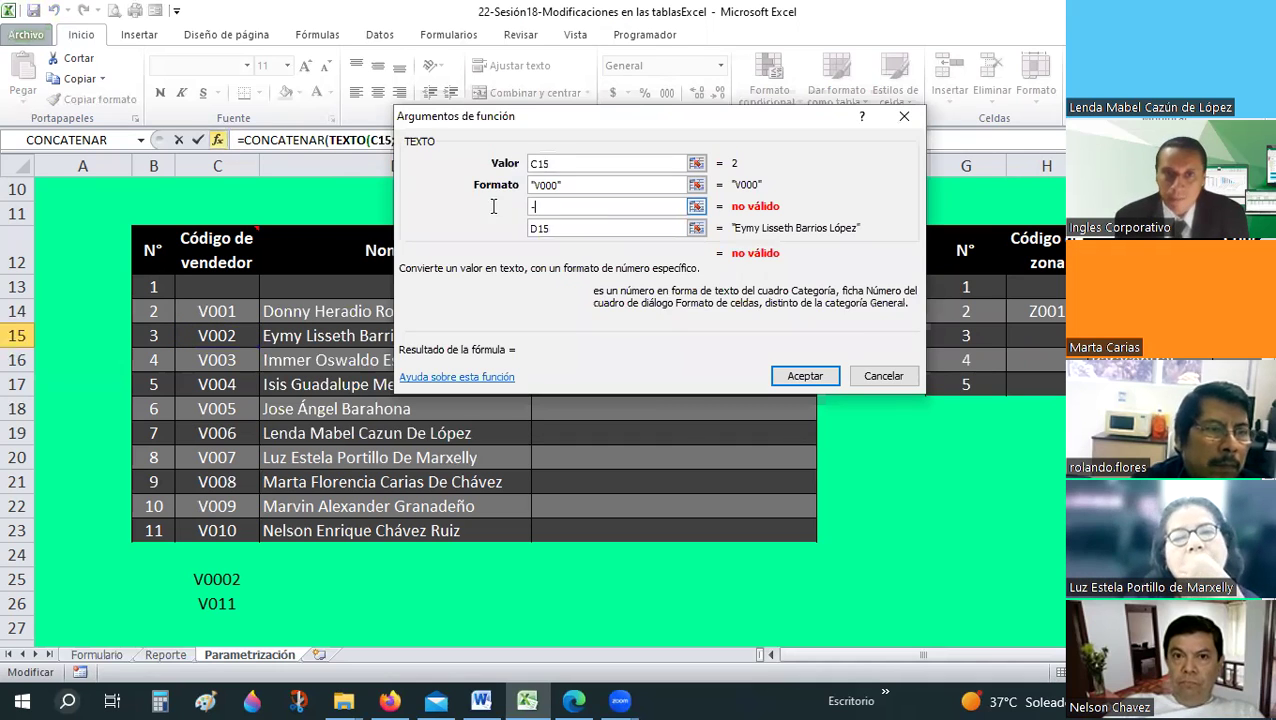
{"action": "type", "text": "-"}
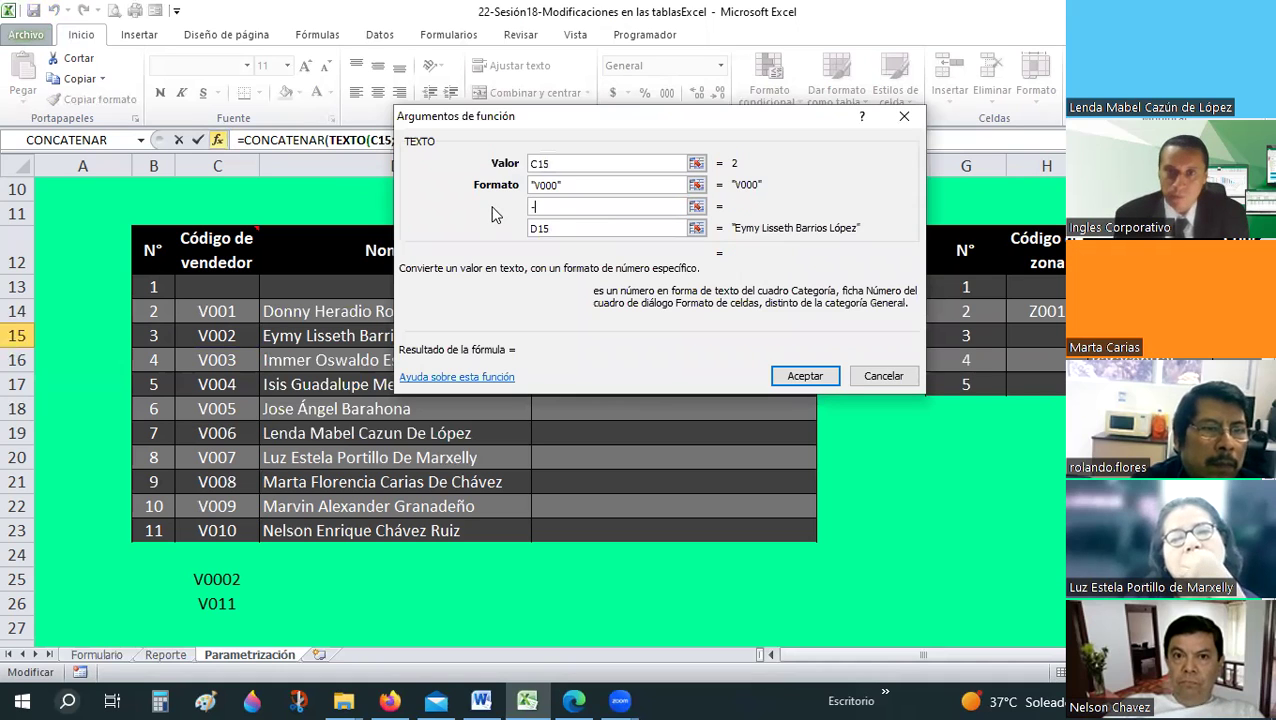
{"action": "left_click", "coordinate": [805, 376]}
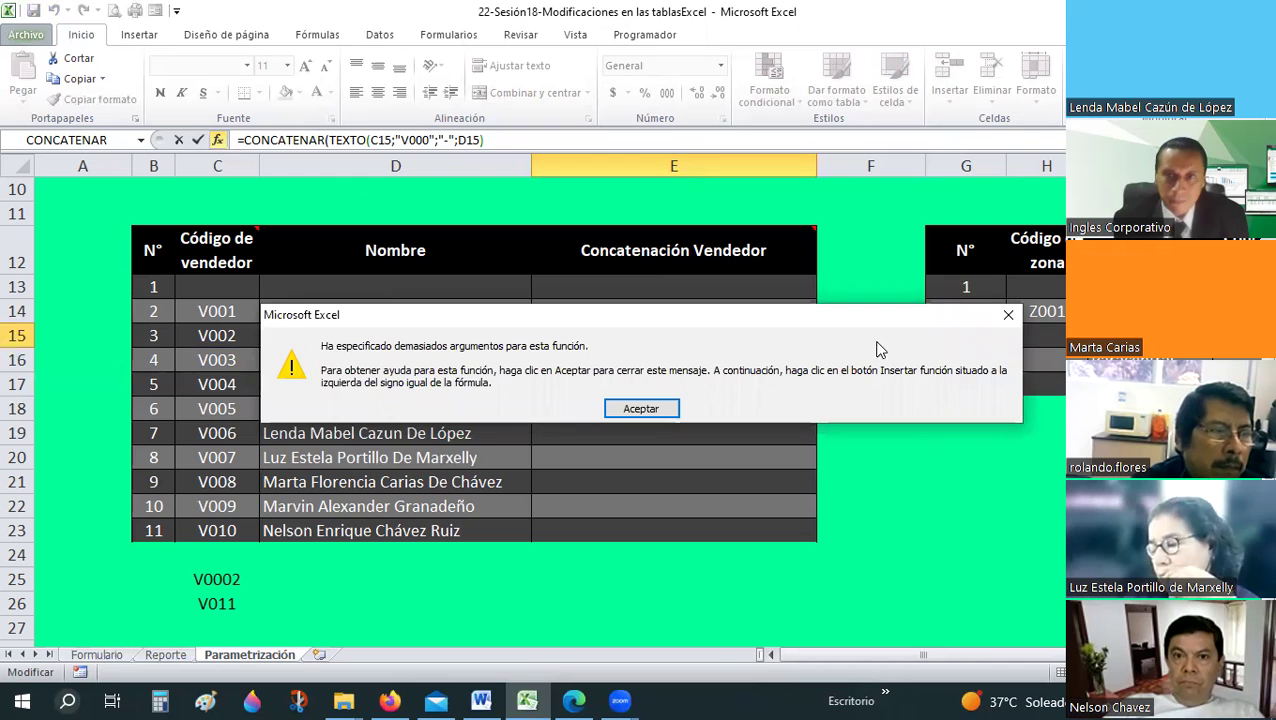
{"action": "left_click", "coordinate": [1006, 318]}
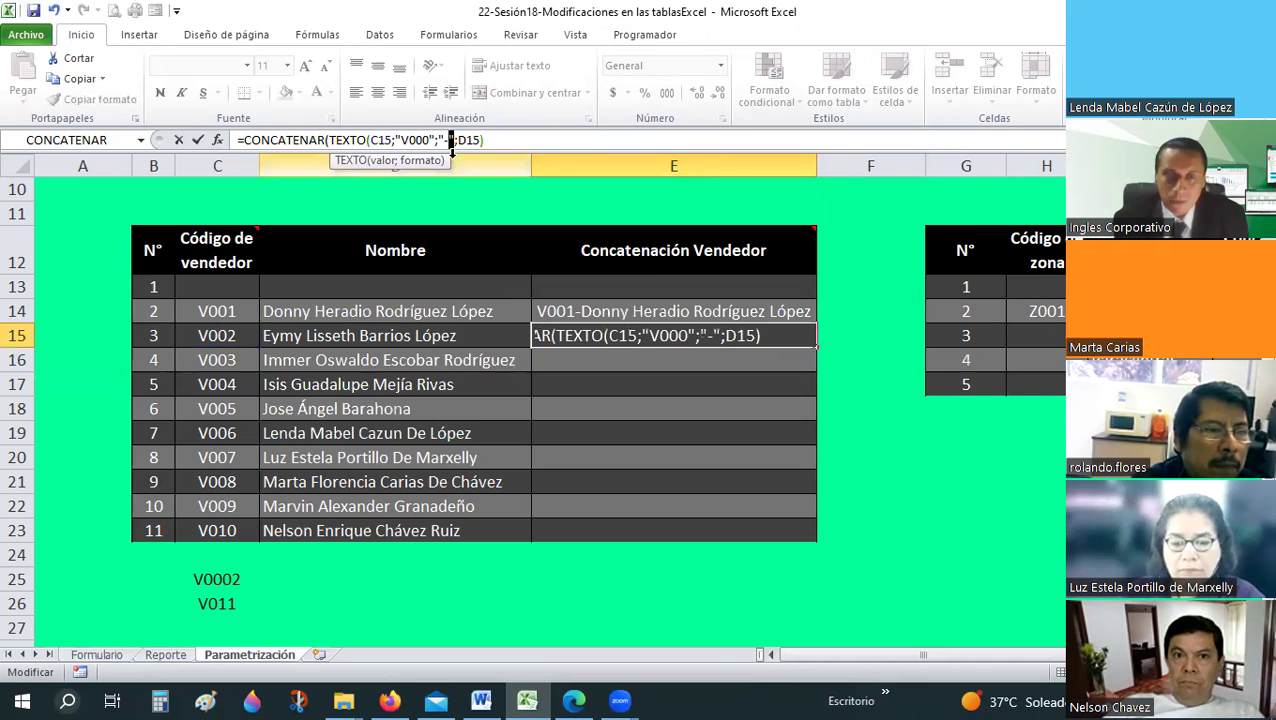
{"action": "key", "text": "Escape"}
{"action": "left_click", "coordinate": [650, 317]}
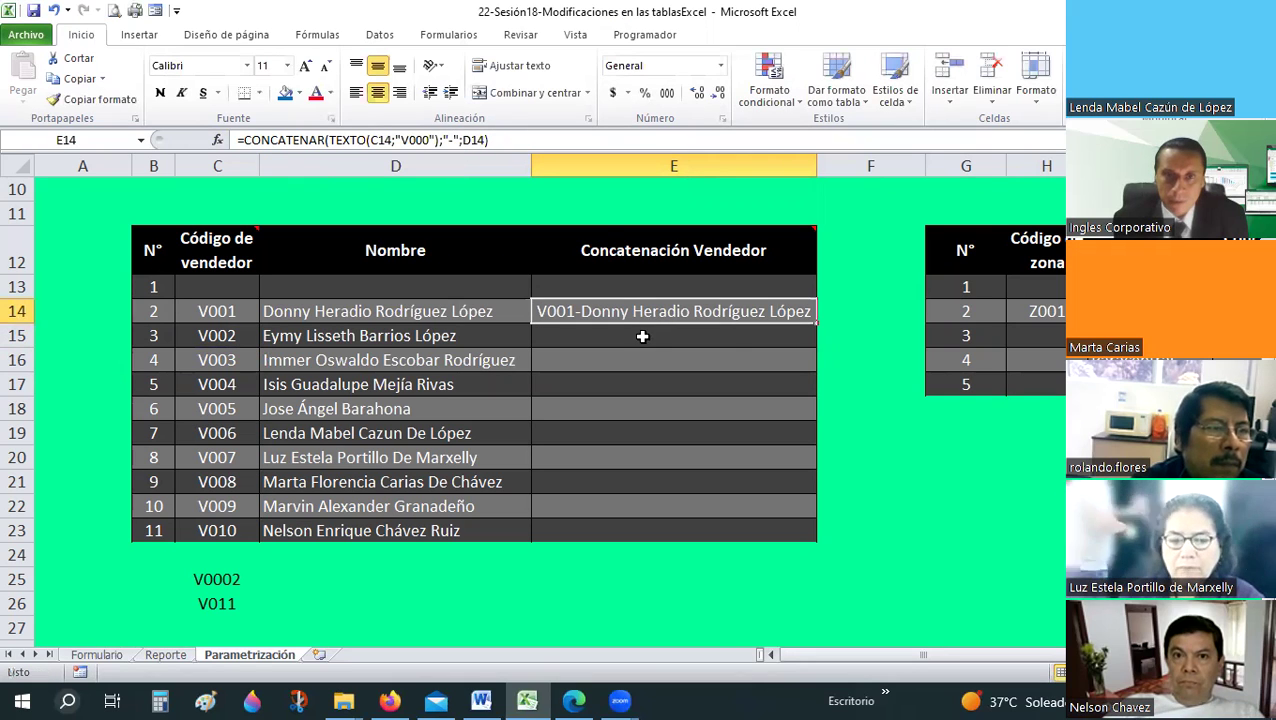
- Review E14's formula, then start CONCATENAR in E15 with TEXTO(C15;"V000" as the first argument
{"action": "left_click", "coordinate": [640, 338]}
{"action": "left_click", "coordinate": [633, 311]}
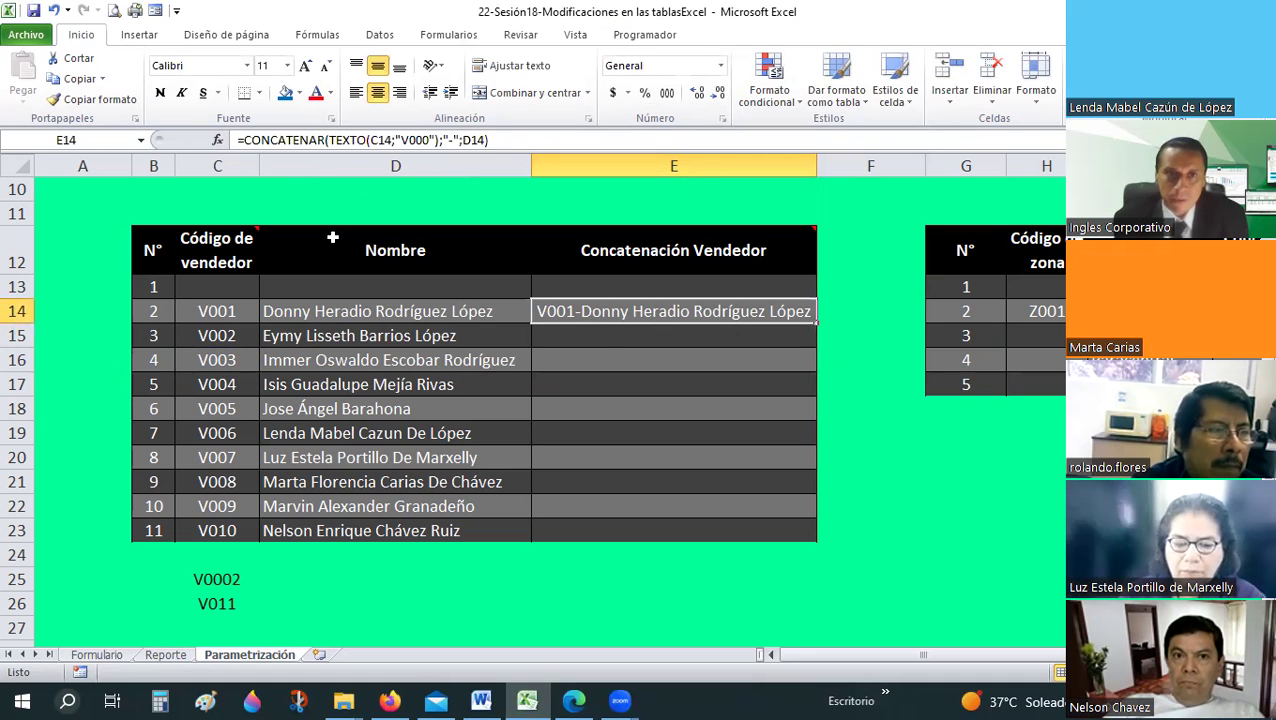
{"action": "left_click", "coordinate": [608, 338]}
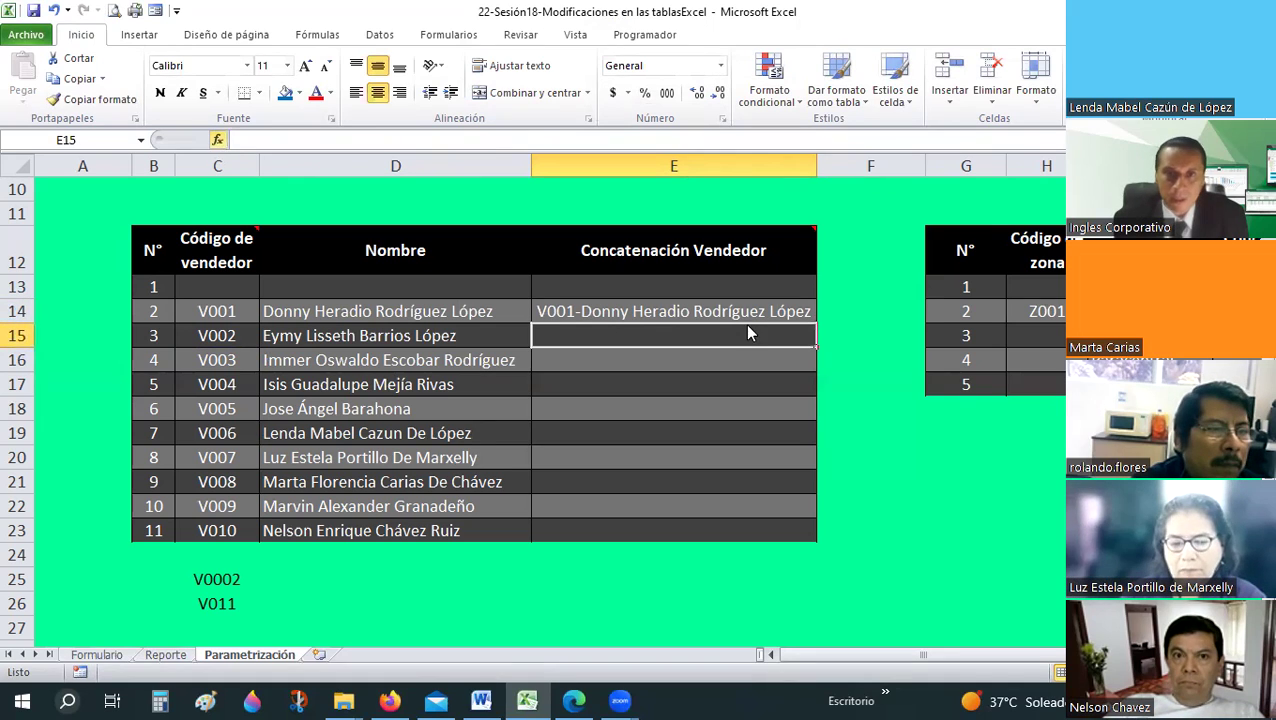
{"action": "key", "text": "shift+F3"}
{"action": "key", "text": "Return"}
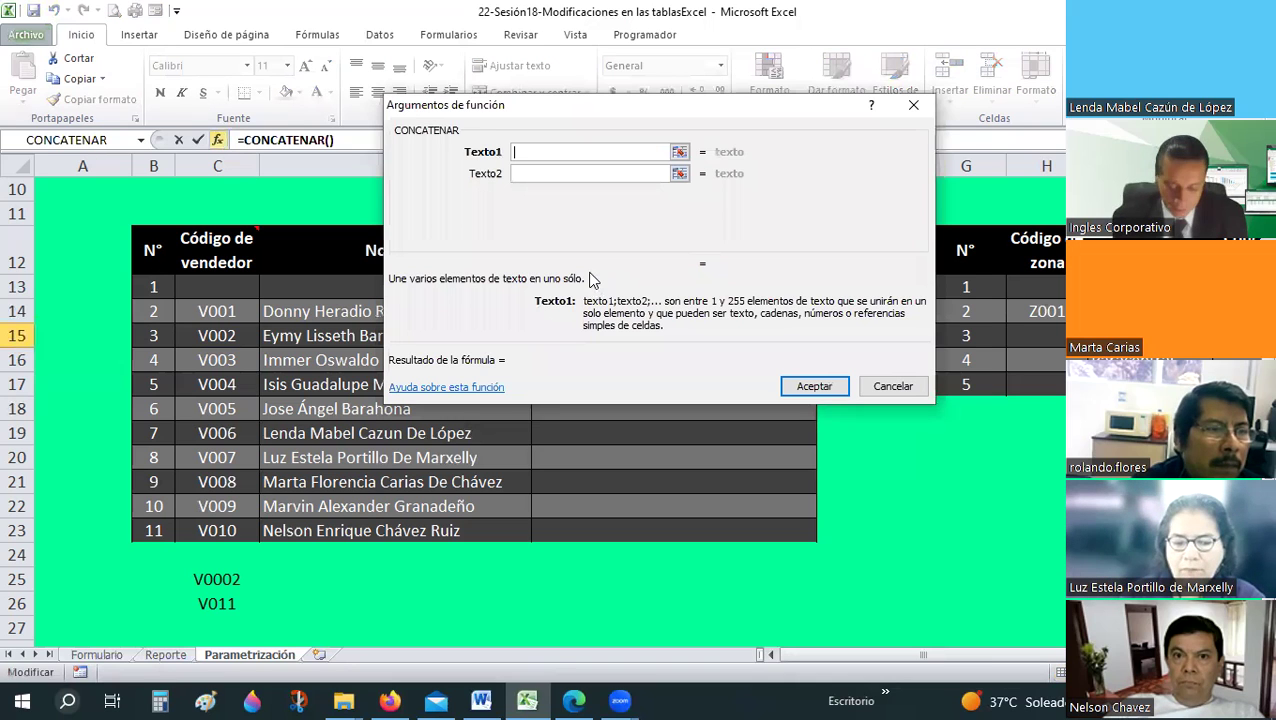
{"action": "type", "text": "TEXTO("}
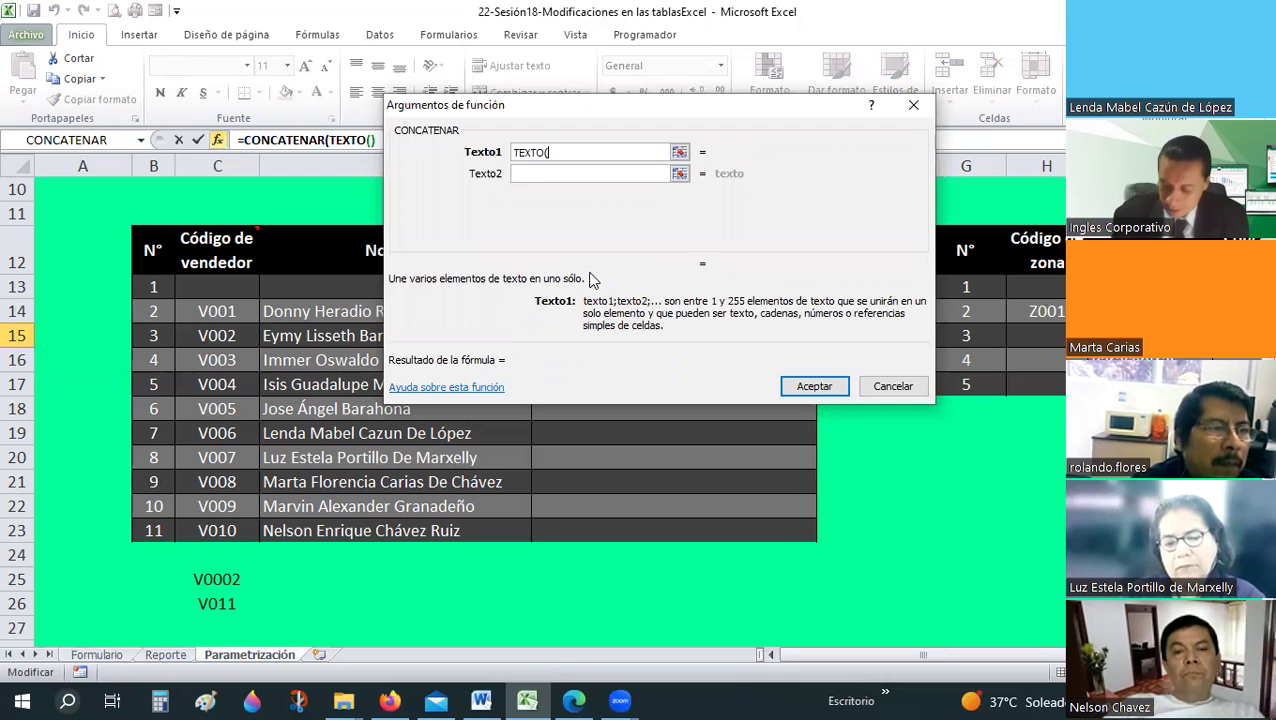
{"action": "type", "text": "C15;"}
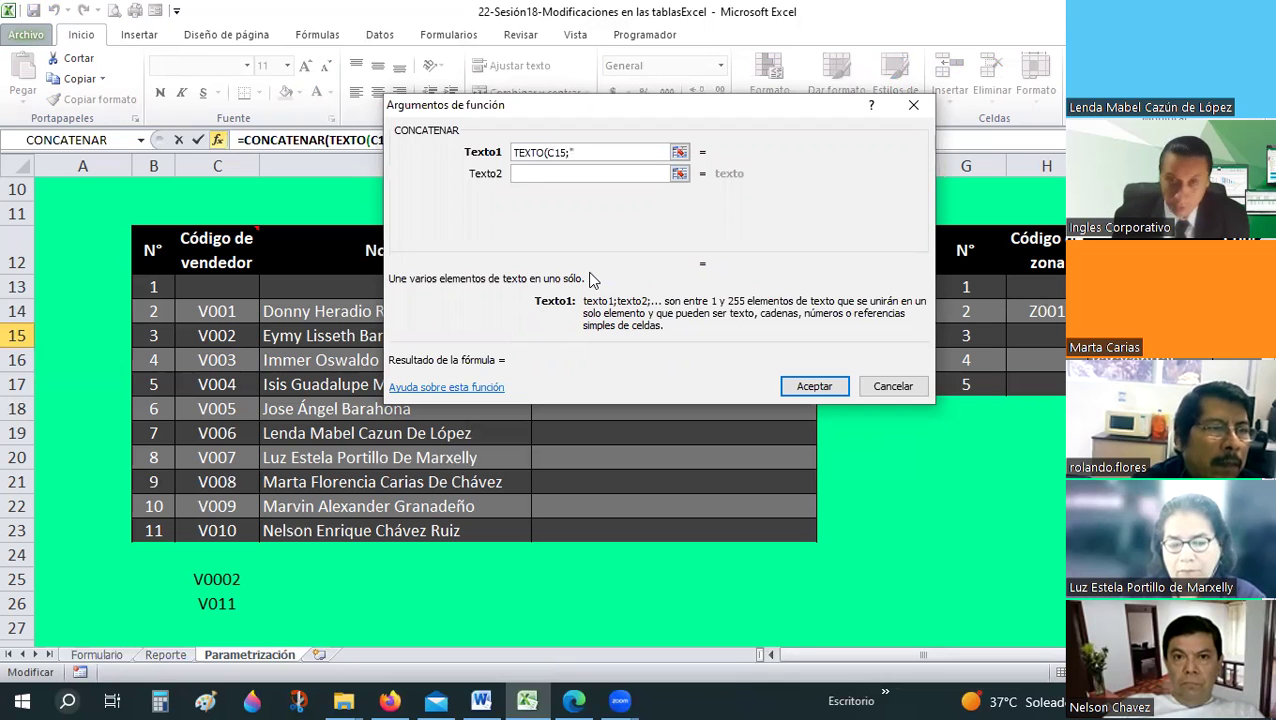
{"action": "type", "text": "\""}
{"action": "key", "text": "Tab"}
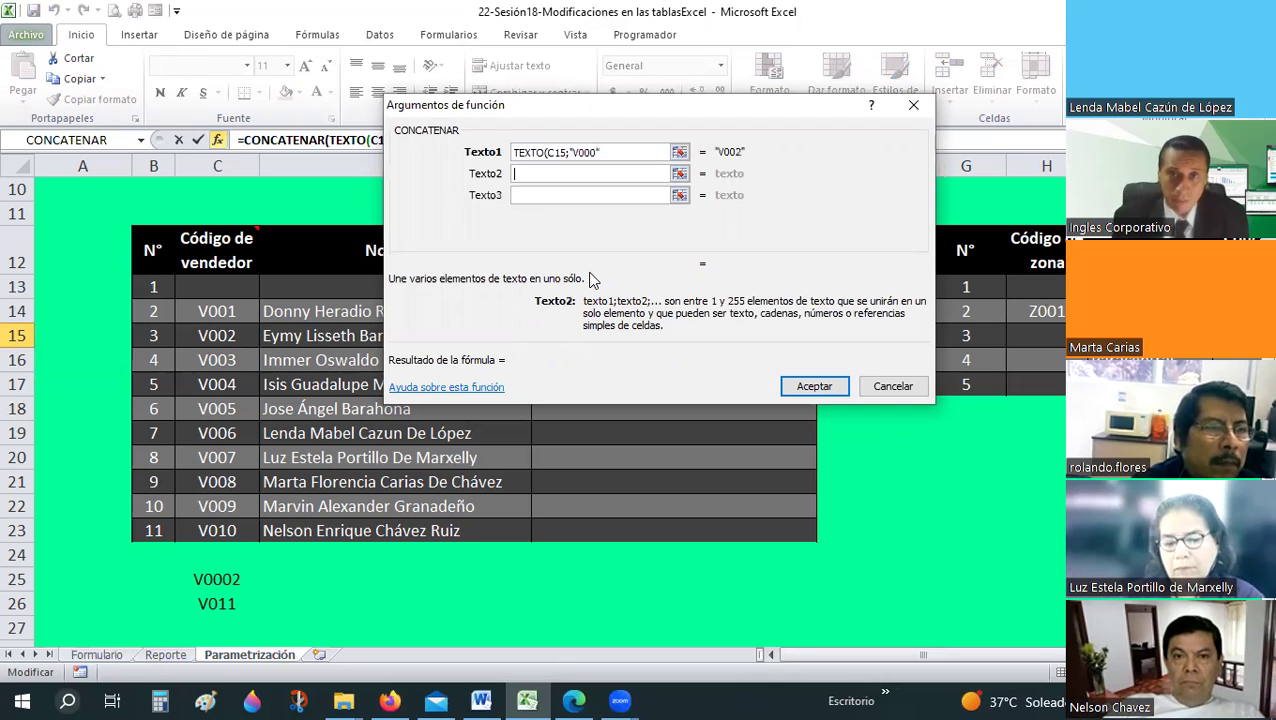
- Add "-" and D15 as arguments, close TEXTO's bracket, and accept so E15 shows V002 plus the seller's name
{"action": "type", "text": "\"-\""}
{"action": "key", "text": "Tab"}
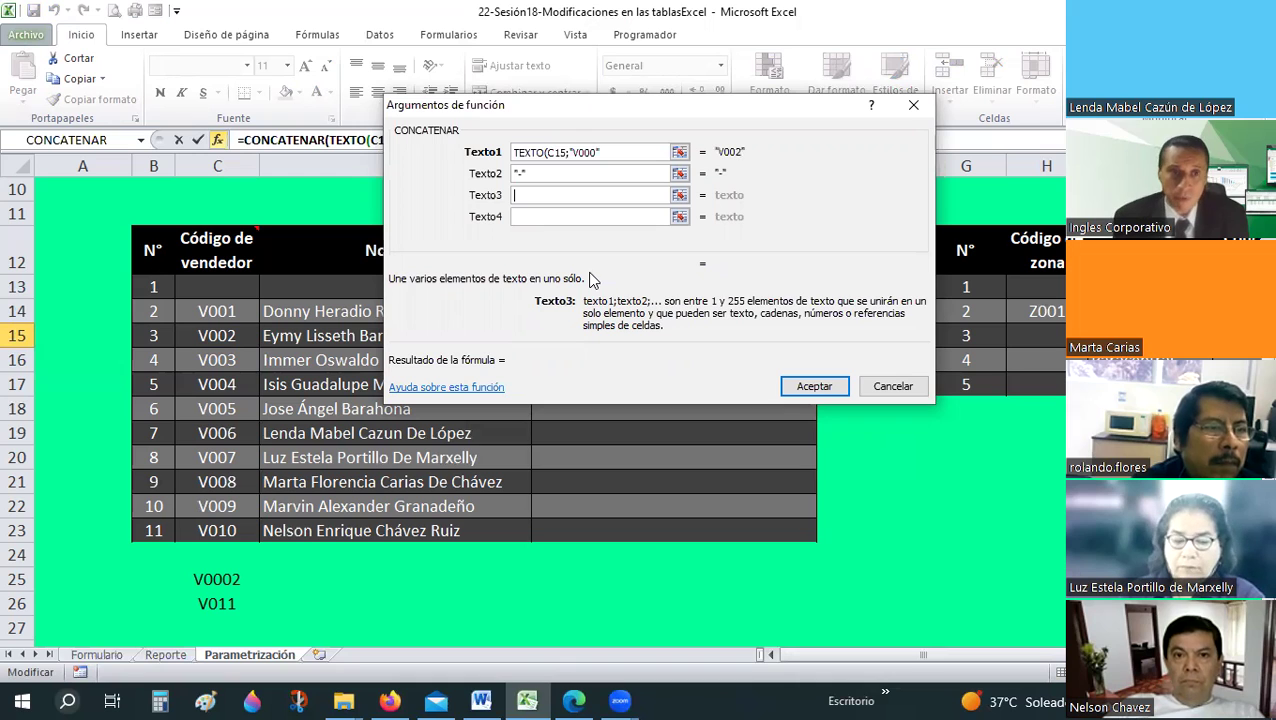
{"action": "left_click", "coordinate": [312, 333]}
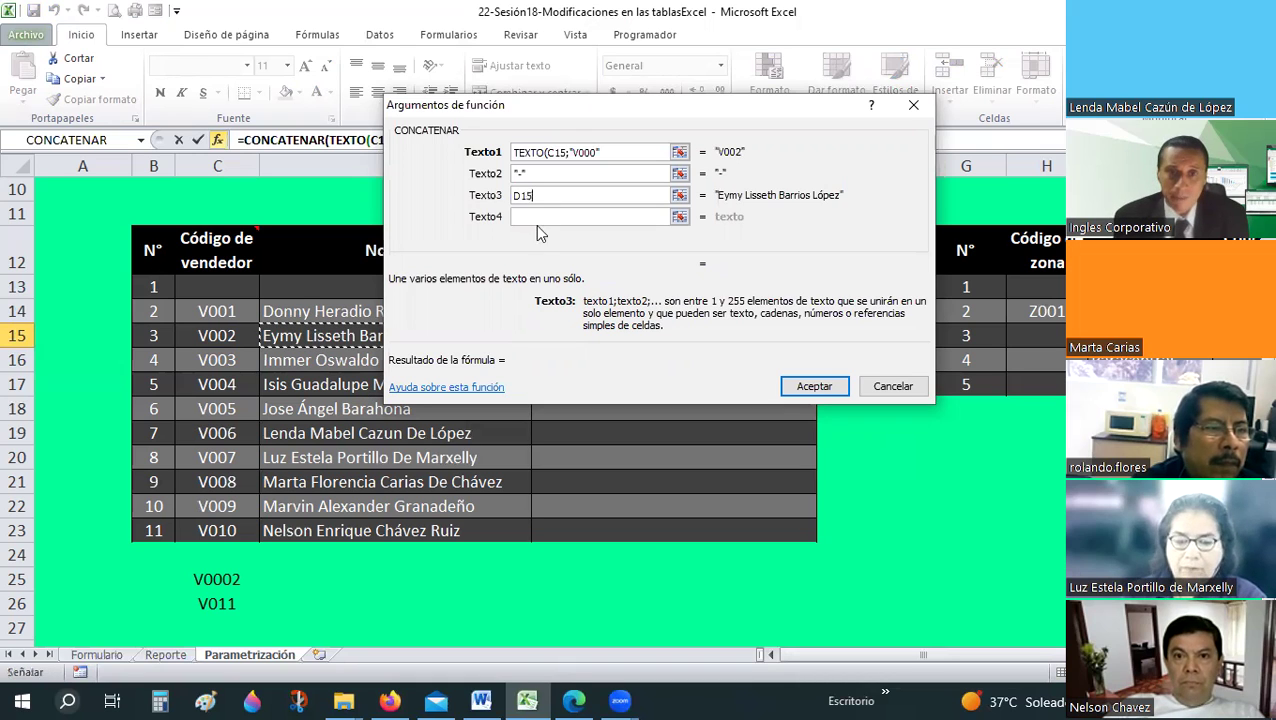
{"action": "left_click", "coordinate": [538, 215]}
{"action": "left_click", "coordinate": [597, 196]}
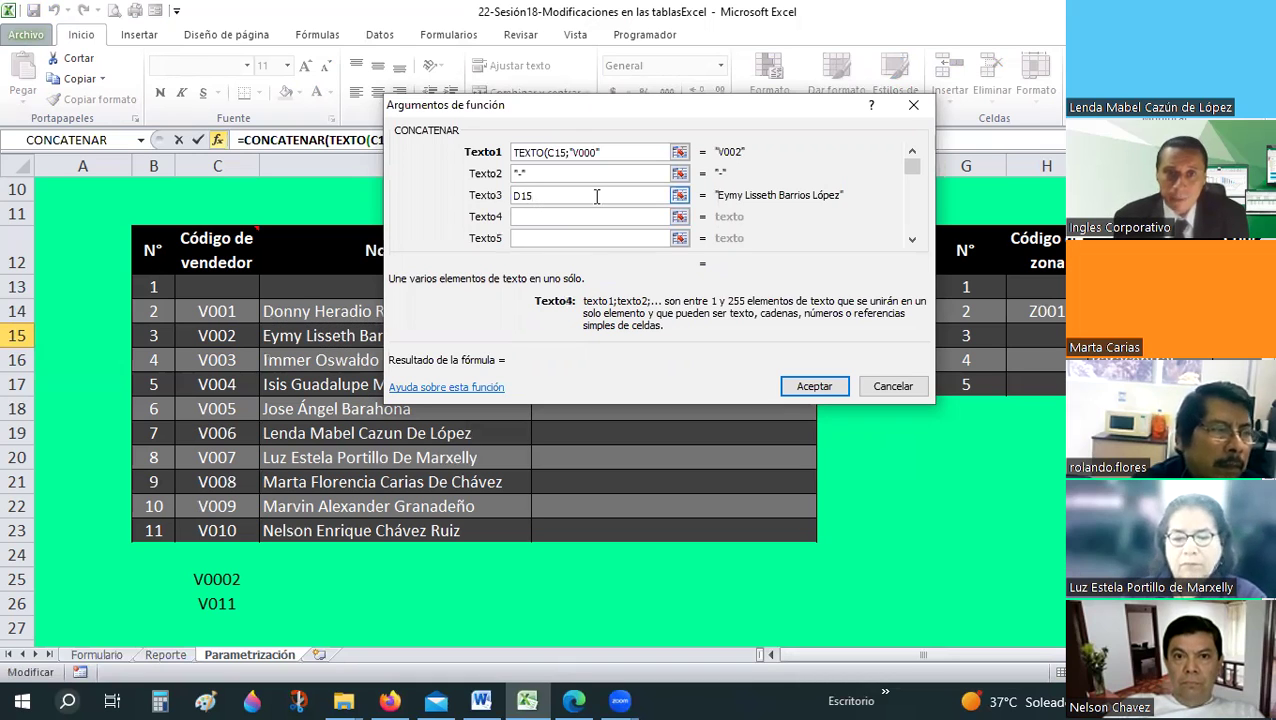
{"action": "left_click", "coordinate": [606, 153]}
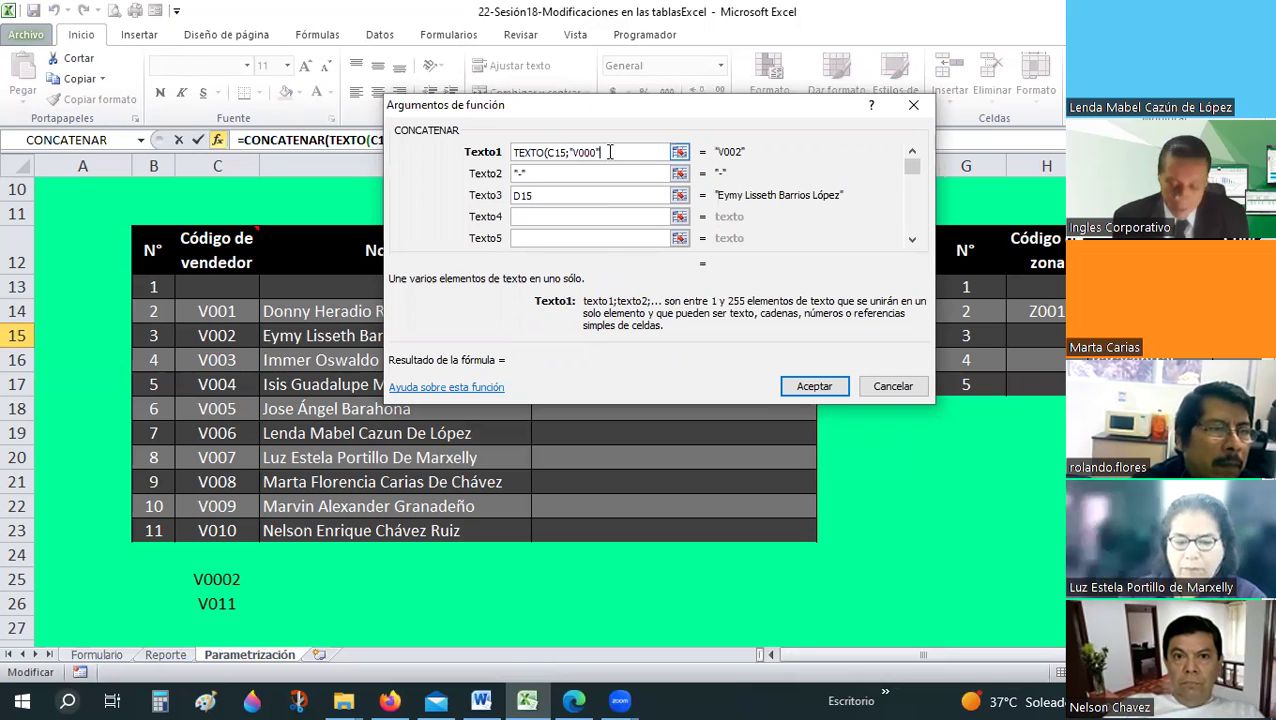
{"action": "type", "text": ")"}
{"action": "key", "text": "Tab"}
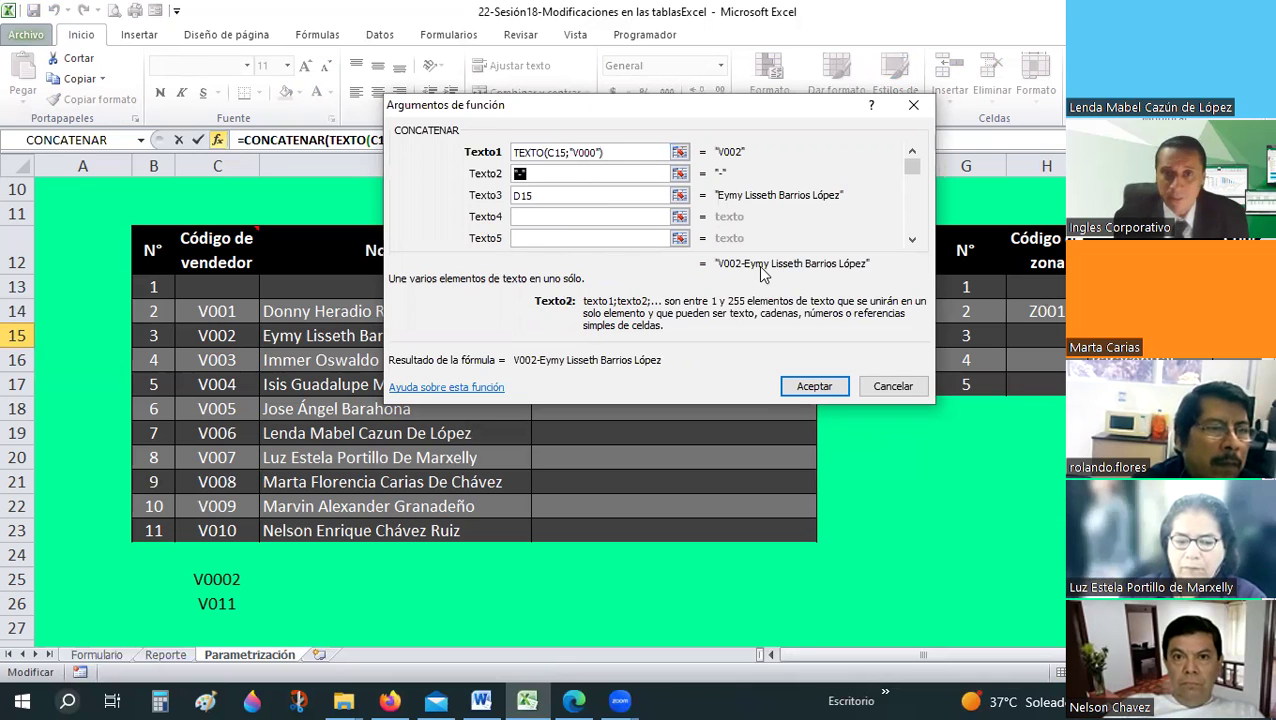
{"action": "left_click", "coordinate": [573, 197]}
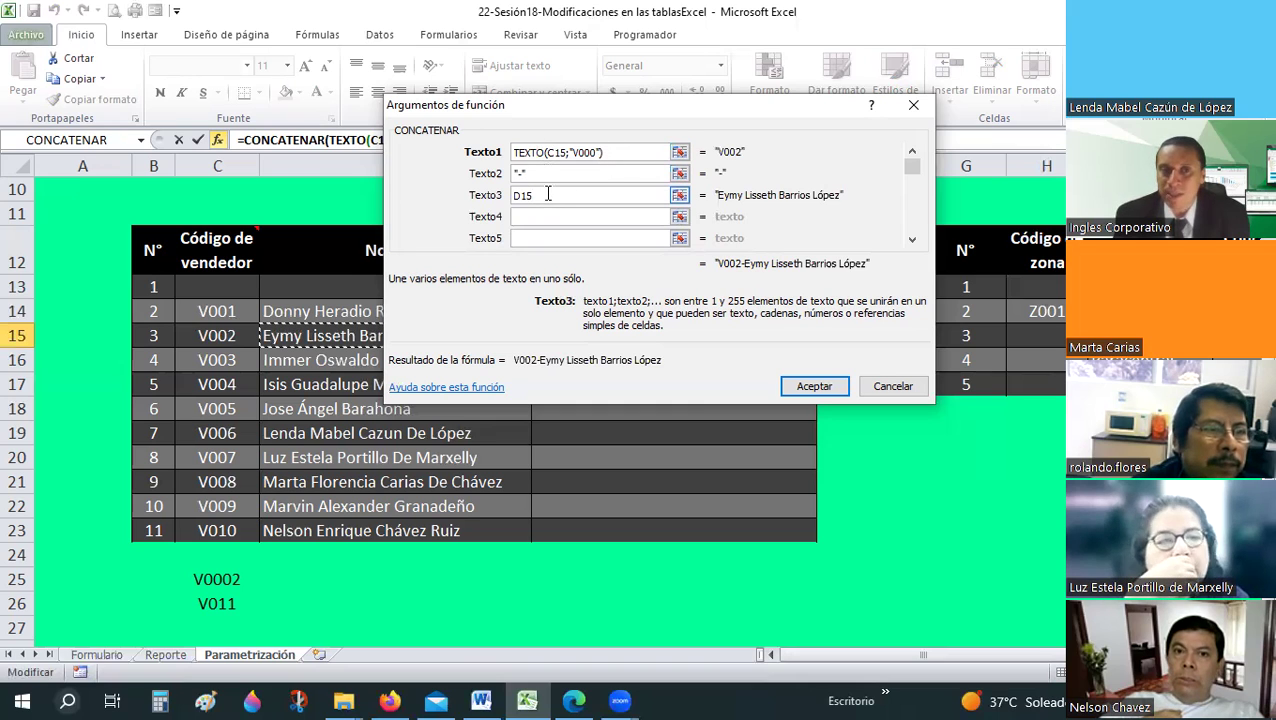
{"action": "left_click", "coordinate": [814, 387]}
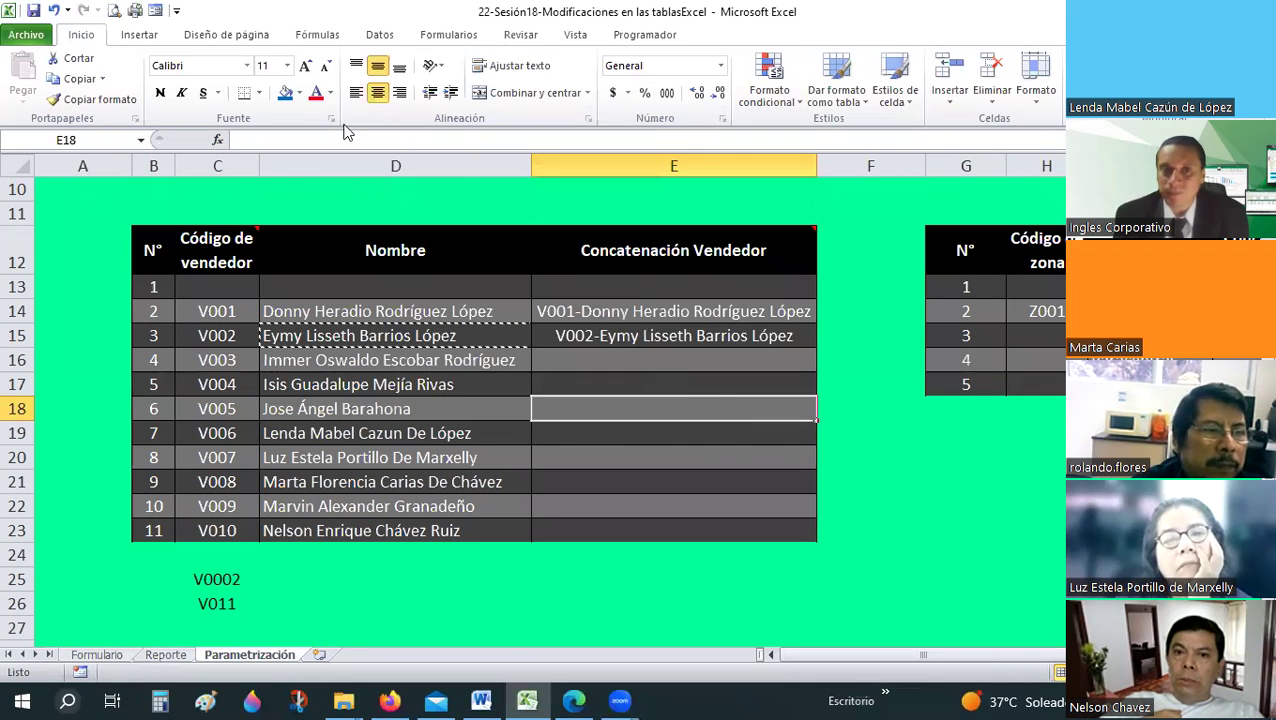
- Left-align the Concatenación Vendedor cells E14:E23
{"action": "key", "text": "Up"}
{"action": "key", "text": "Up"}
{"action": "key", "text": "Up"}
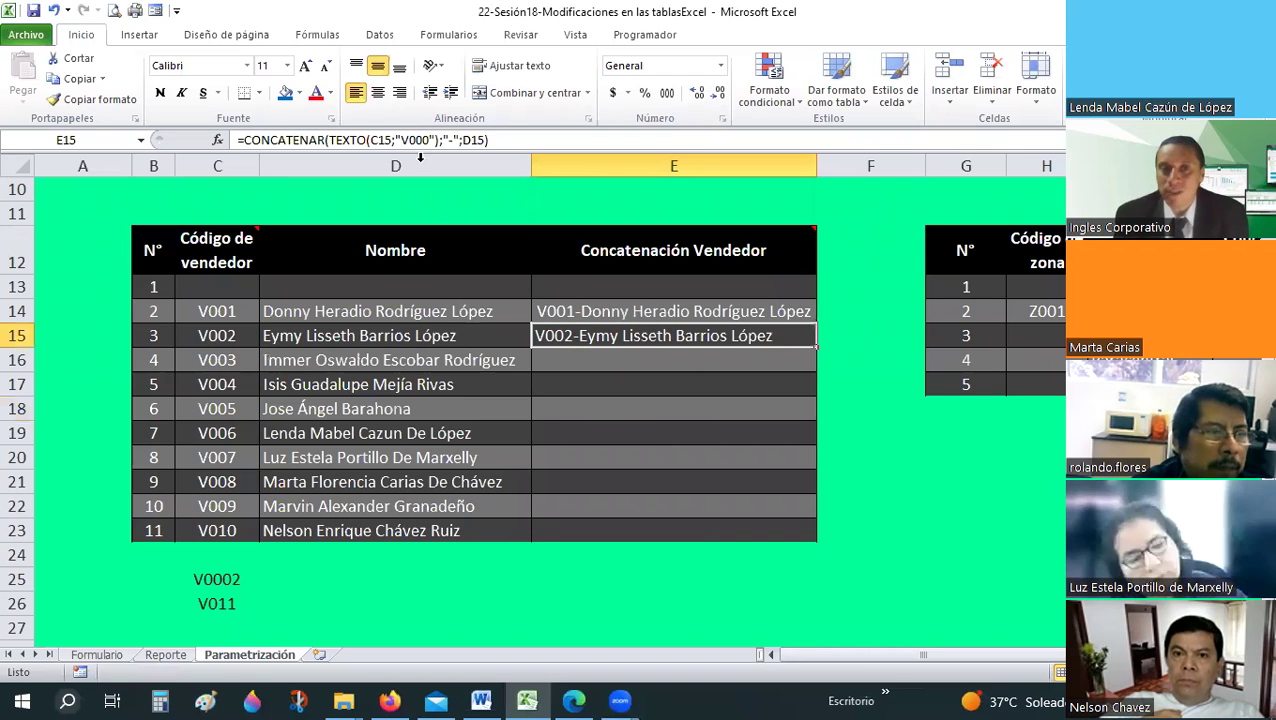
{"action": "key", "text": "Up"}
{"action": "left_click", "coordinate": [676, 428]}
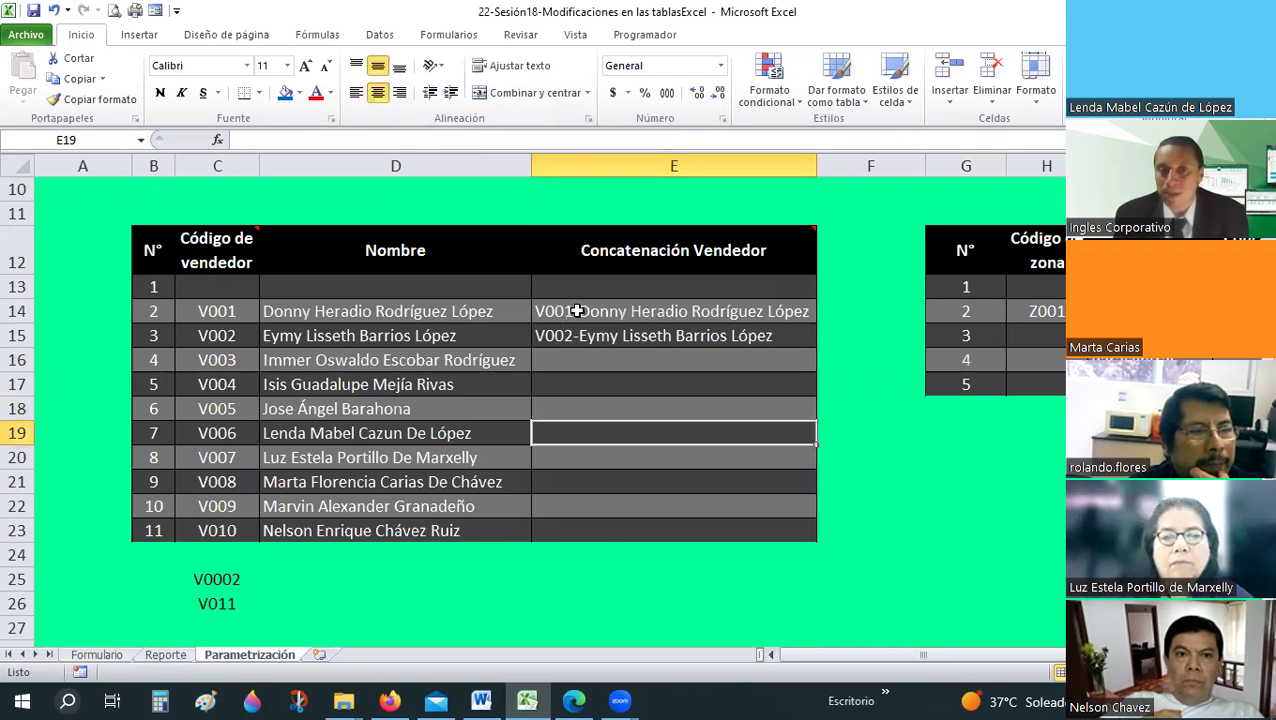
{"action": "left_click_drag", "start_coordinate": [578, 313], "coordinate": [593, 486]}
{"action": "key", "text": "shift+Down"}
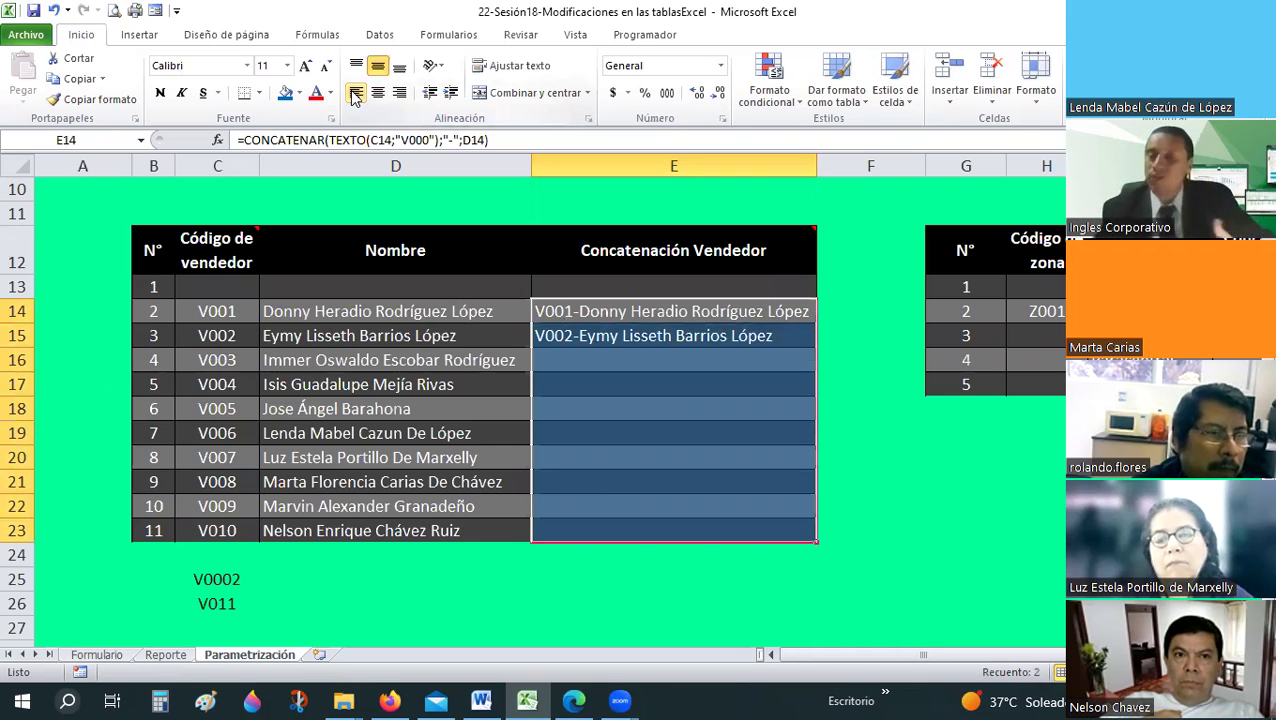
{"action": "left_click", "coordinate": [354, 94]}
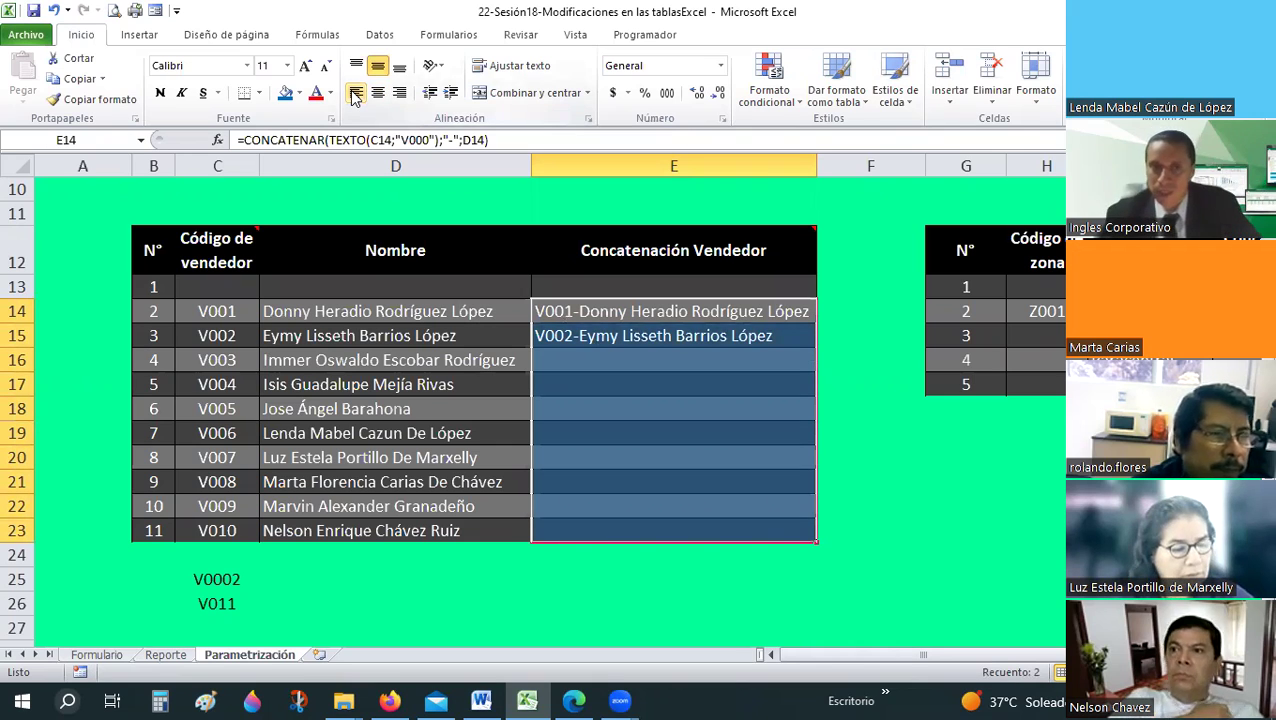
- Copy E15's formula and paste it into E16:E23, producing codes V003 to V010 with names
{"action": "left_click", "coordinate": [601, 340]}
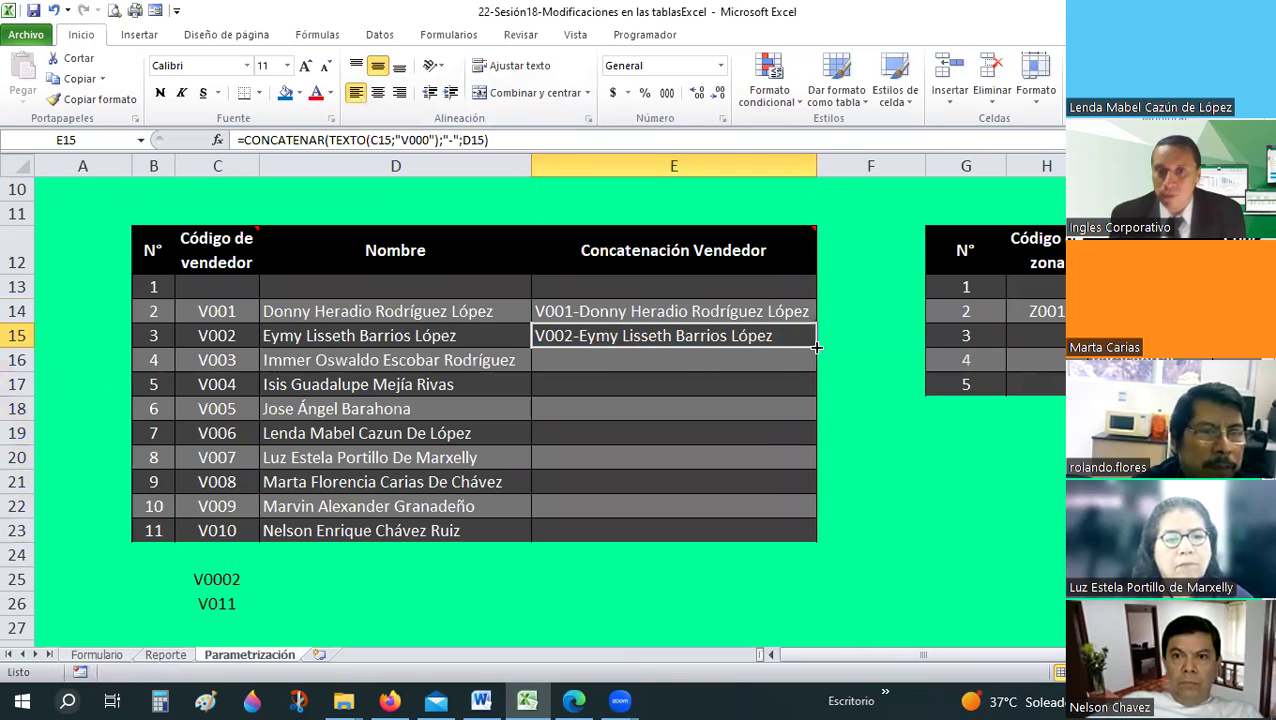
{"action": "right_click", "coordinate": [745, 337]}
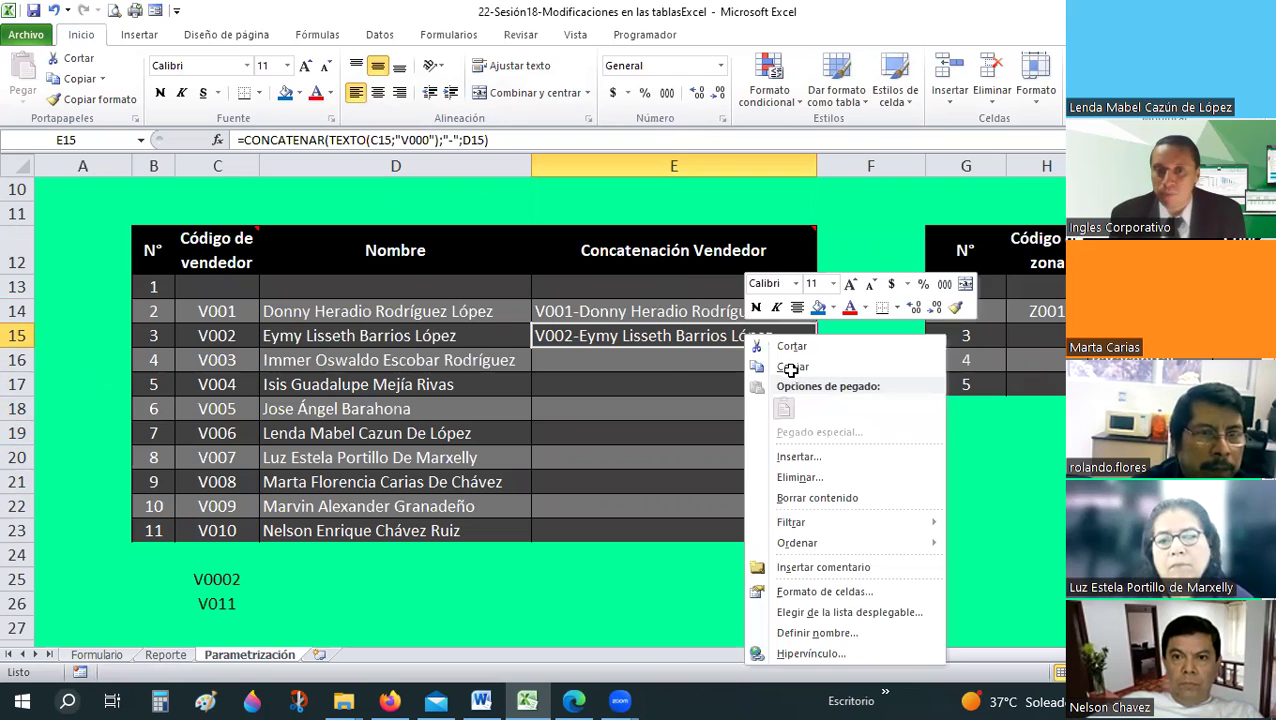
{"action": "key", "text": "ctrl+c"}
{"action": "left_click", "coordinate": [625, 368]}
{"action": "left_click", "coordinate": [621, 533], "text": "shift"}
{"action": "right_click", "coordinate": [621, 533]}
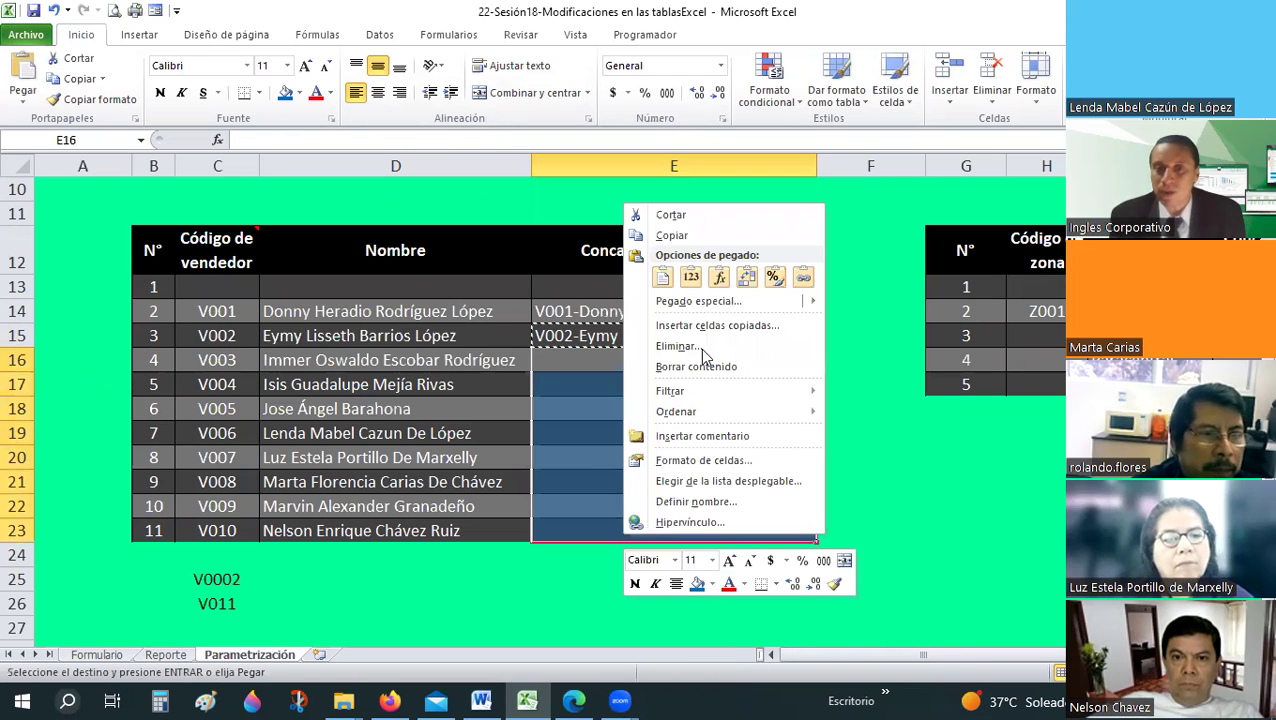
{"action": "left_click", "coordinate": [717, 282]}
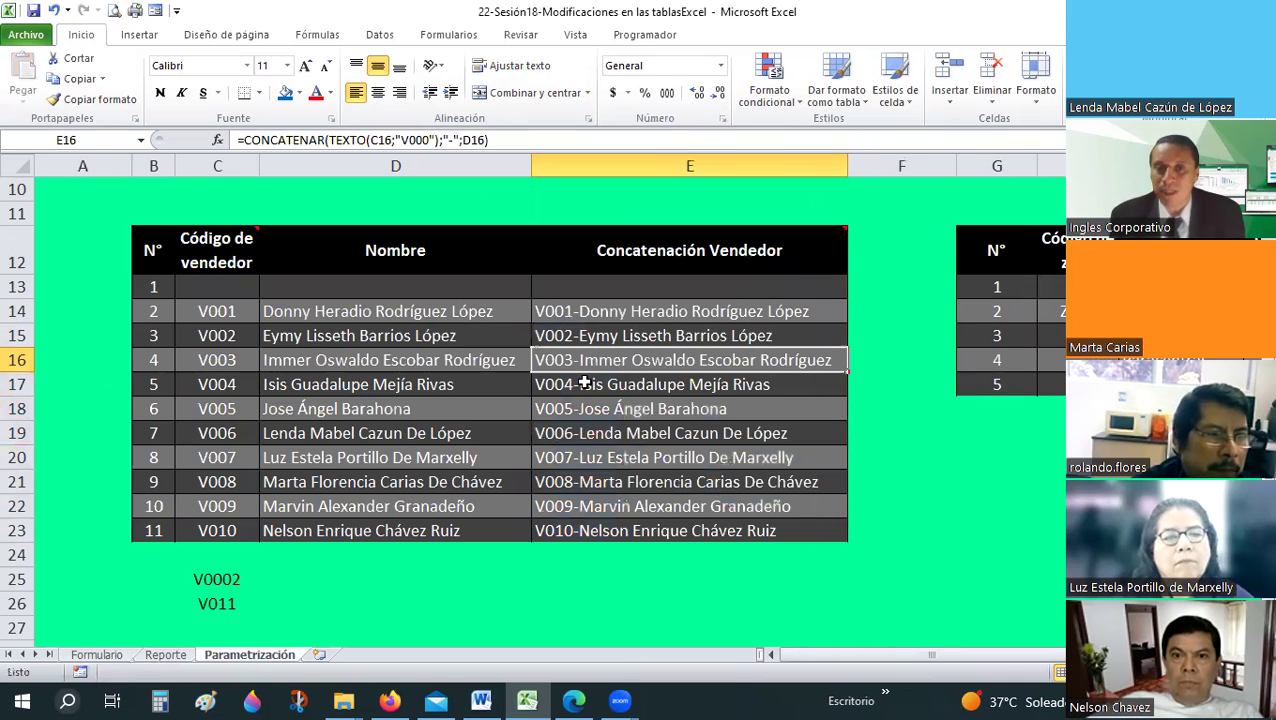
{"action": "key", "text": "Return"}
{"action": "key", "text": "Return"}
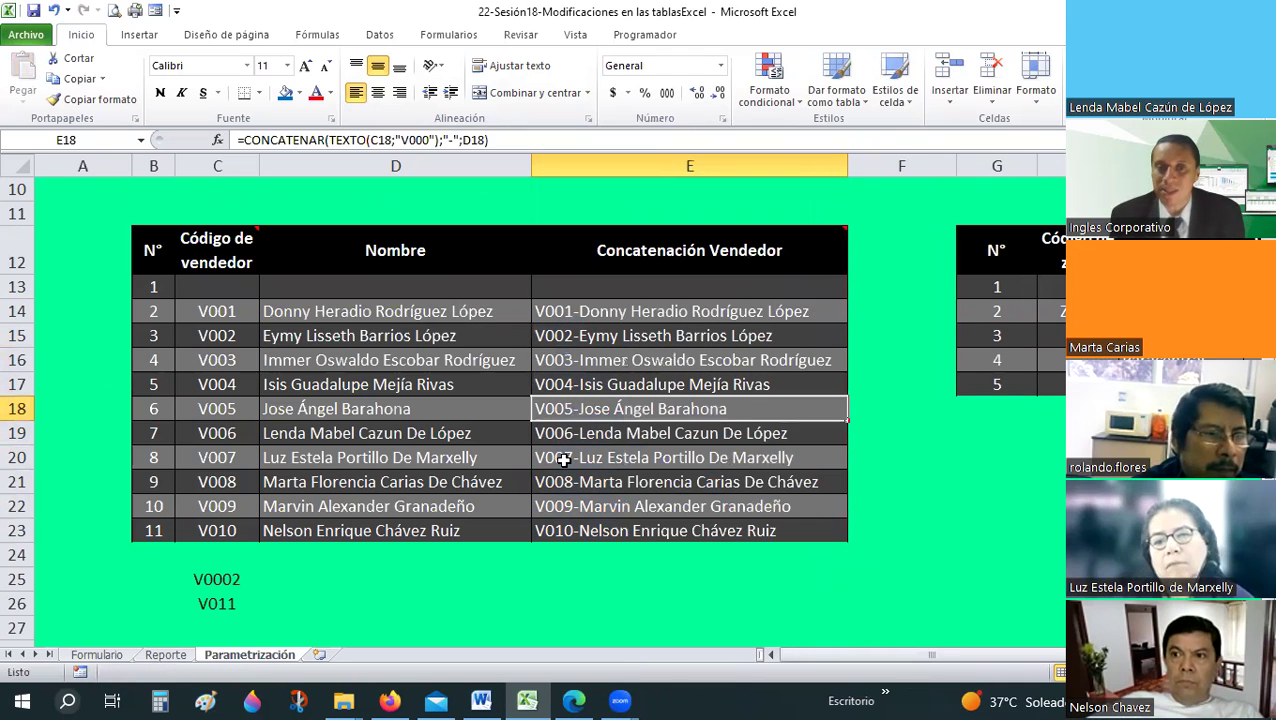
{"action": "left_click", "coordinate": [567, 527]}
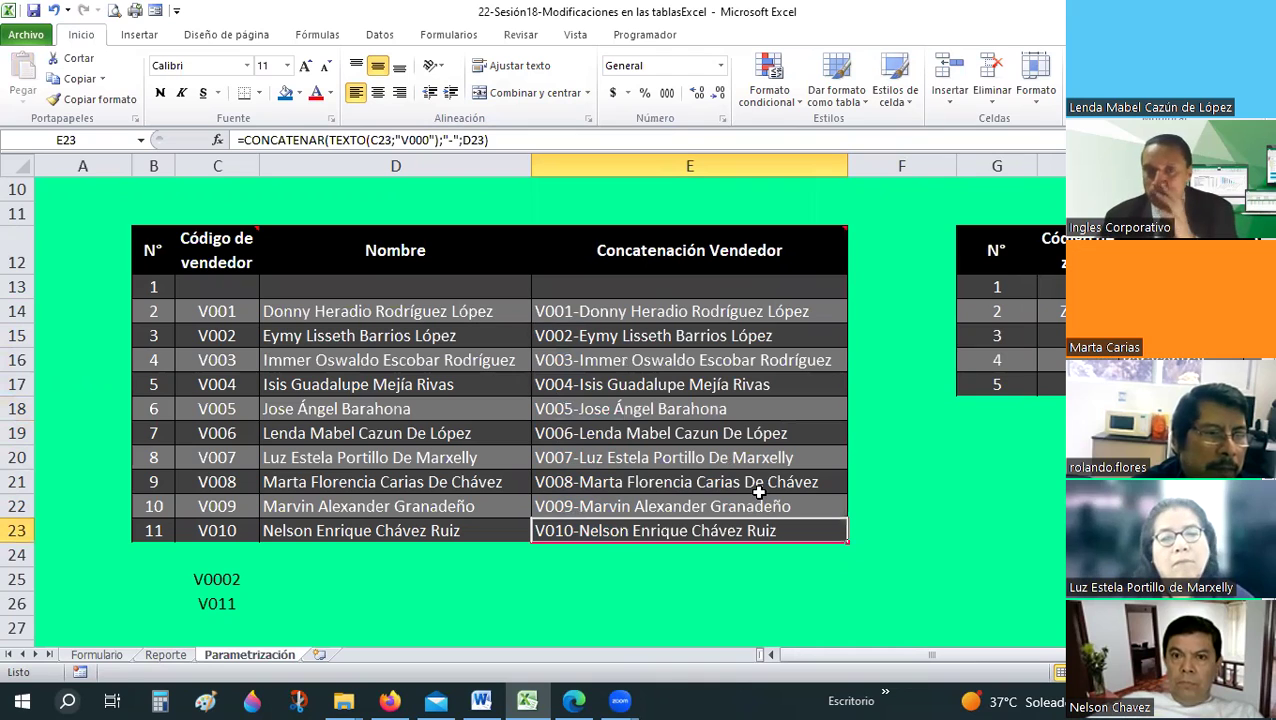
{"action": "left_click", "coordinate": [610, 315]}
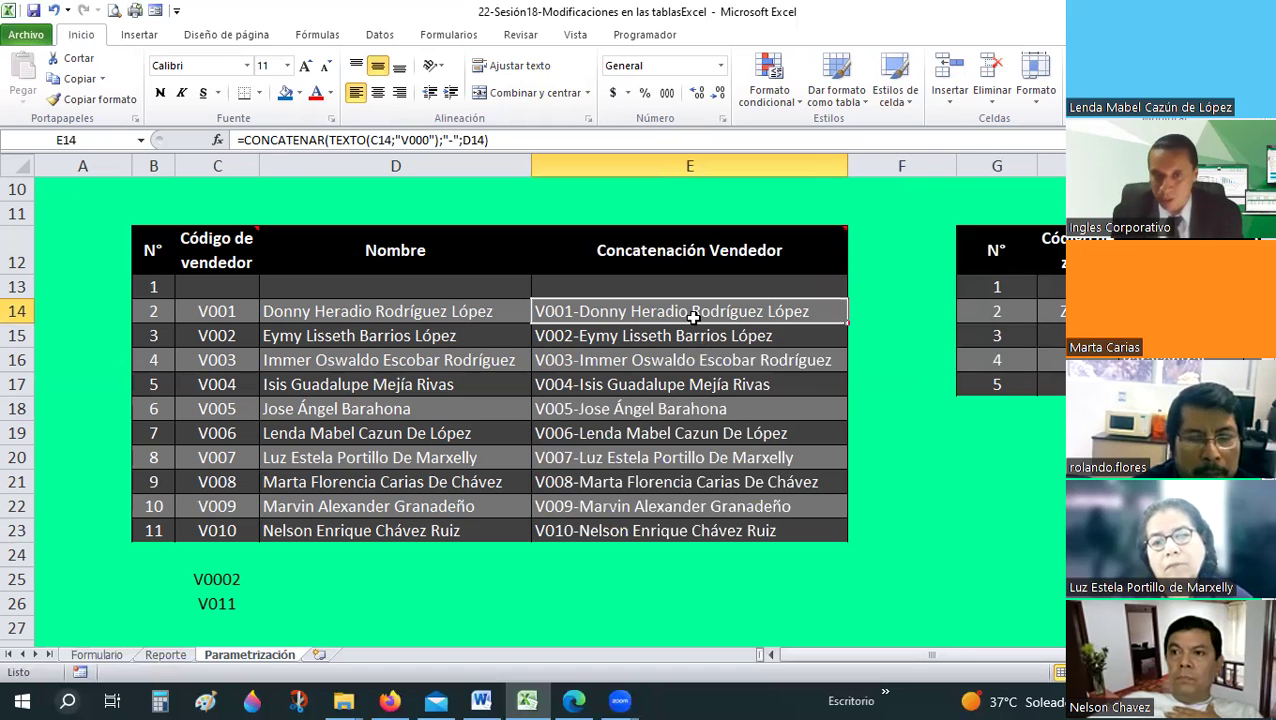
{"action": "key", "text": "Down"}
{"action": "left_click", "coordinate": [650, 385]}
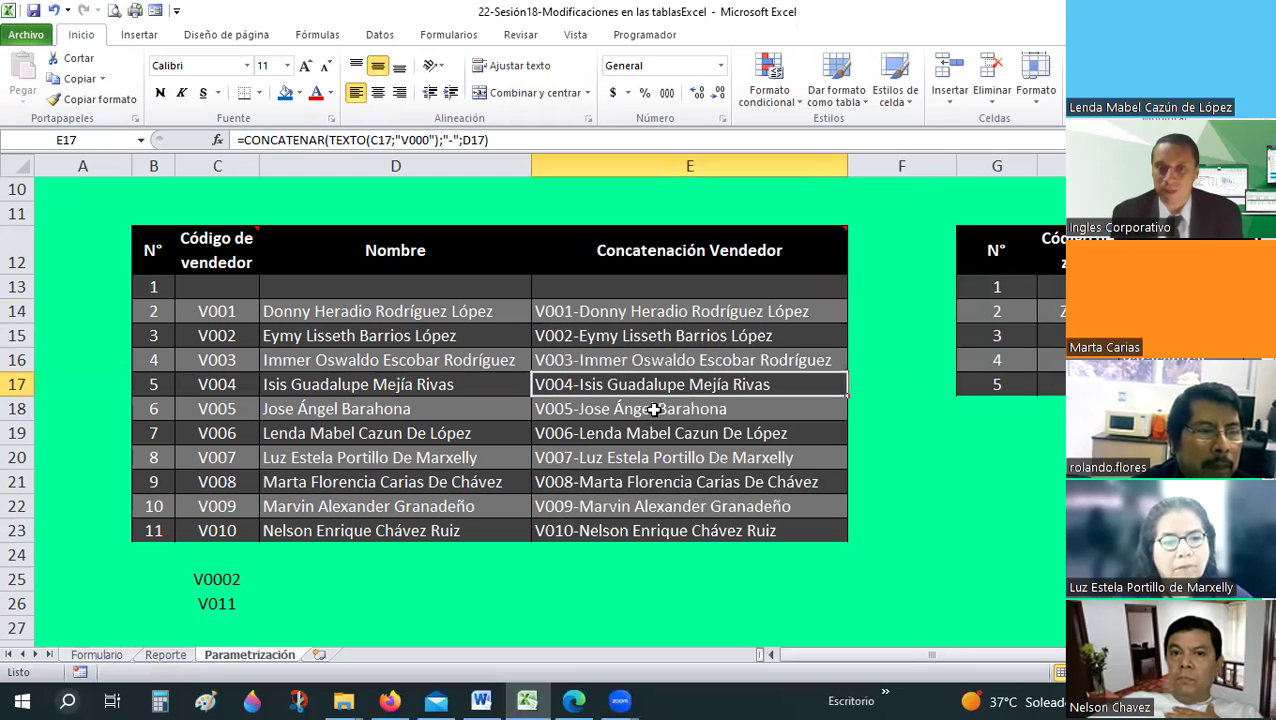
{"action": "left_click", "coordinate": [655, 337]}
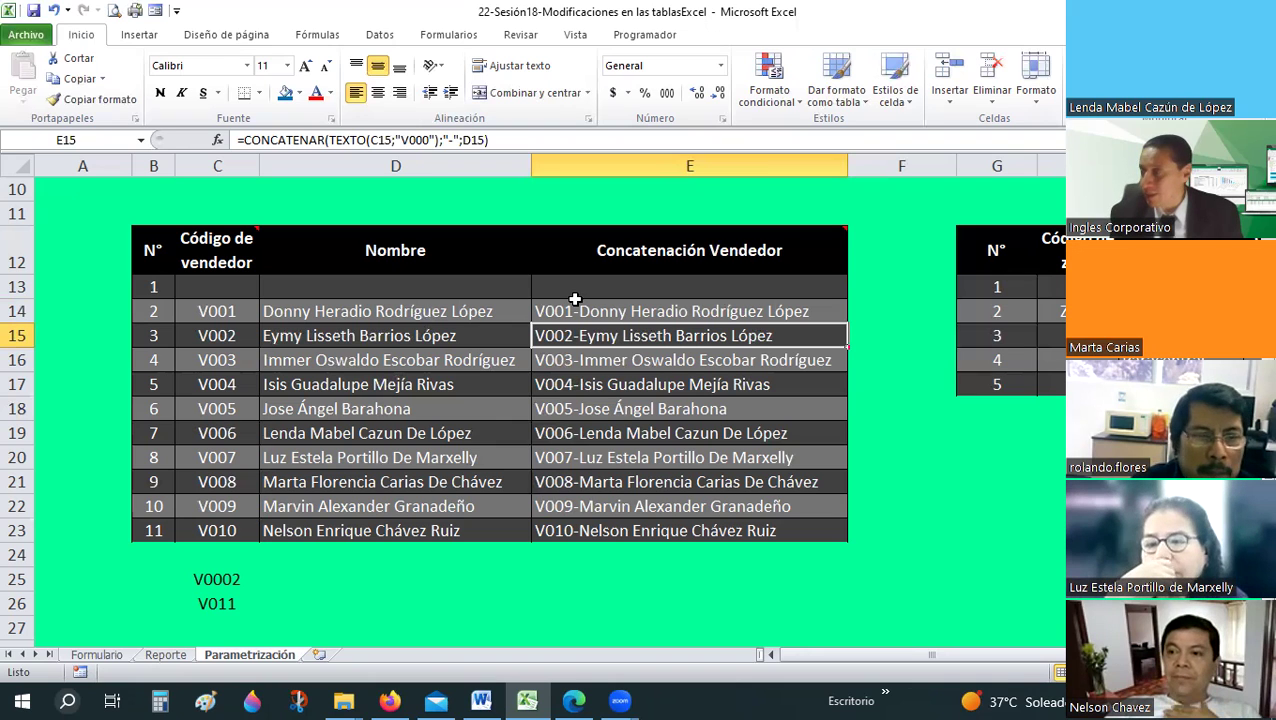
{"action": "left_click", "coordinate": [618, 362]}
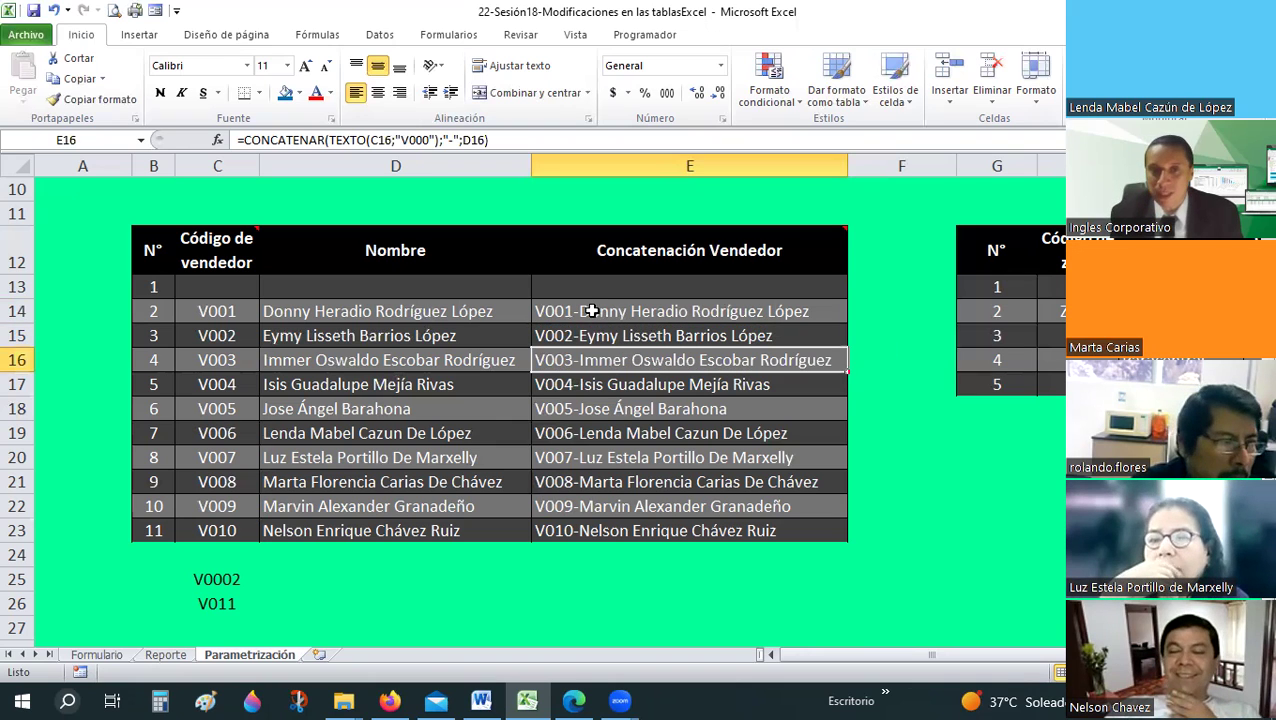
{"action": "mouse_move", "coordinate": [590, 311]}
{"action": "left_mouse_down"}
{"action": "mouse_move", "coordinate": [590, 555]}
{"action": "mouse_move", "coordinate": [586, 524]}
{"action": "left_mouse_up"}
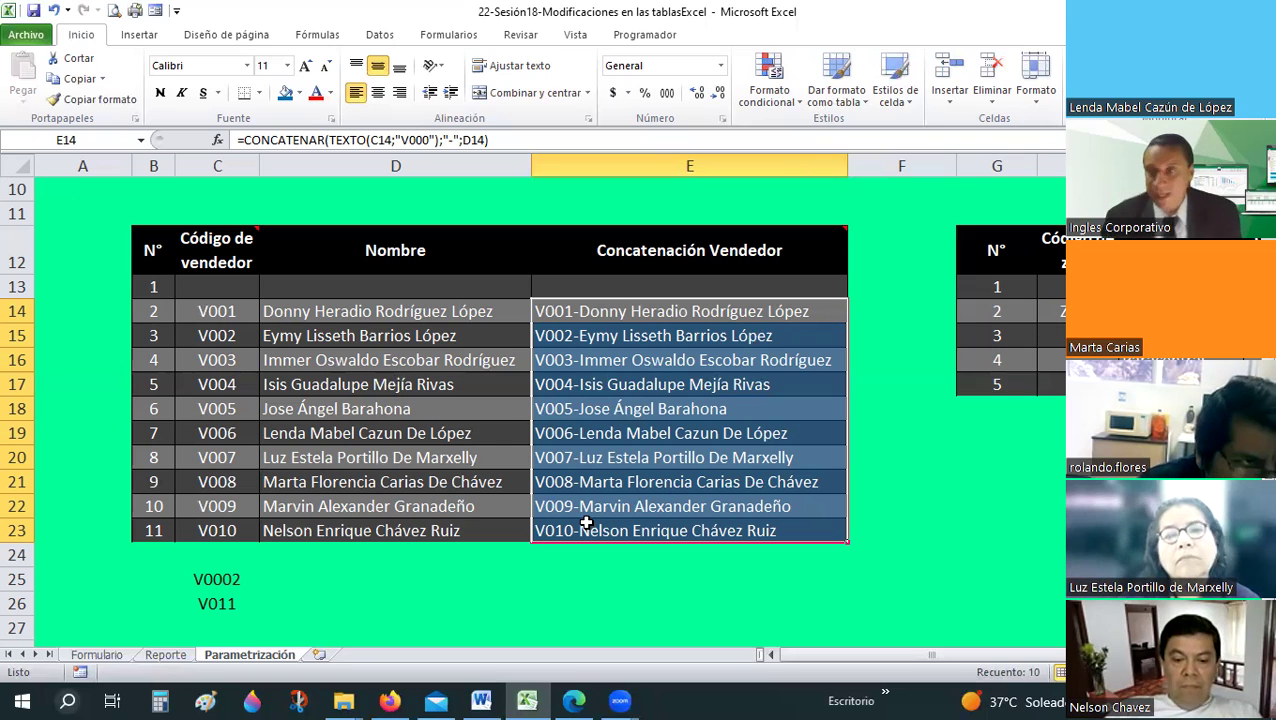
{"action": "left_click", "coordinate": [586, 523]}
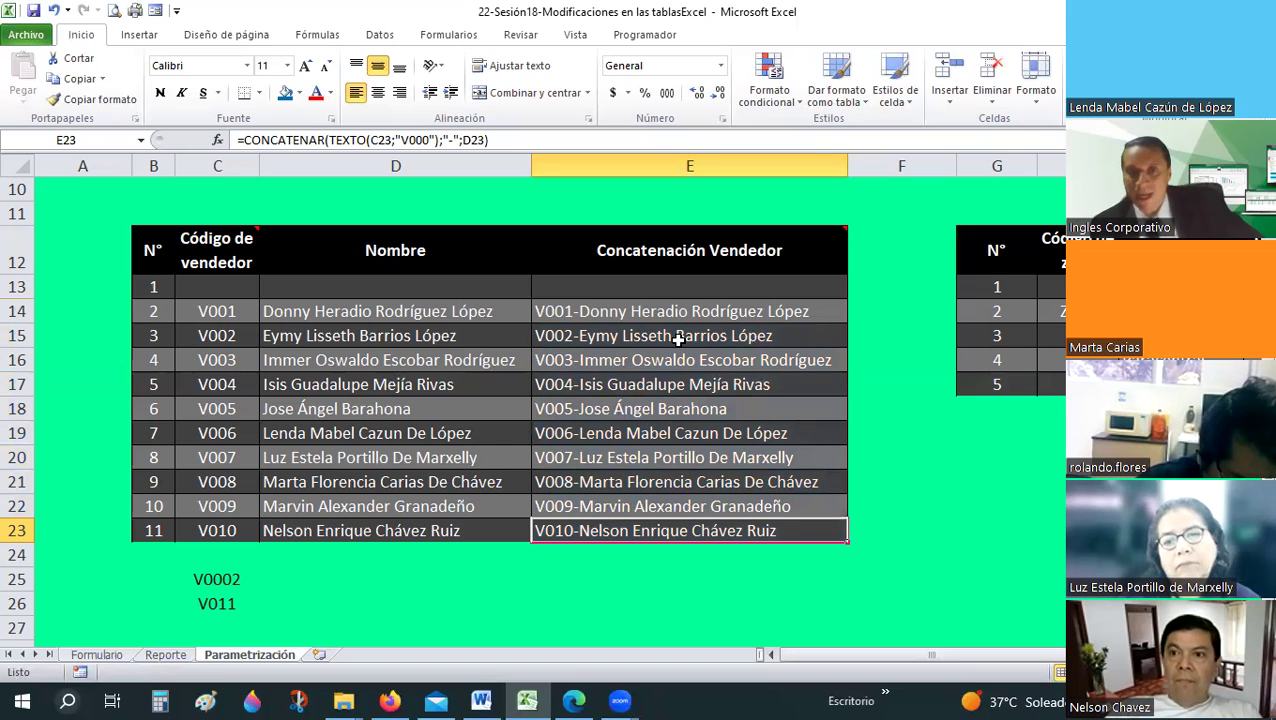
{"action": "left_click", "coordinate": [633, 330]}
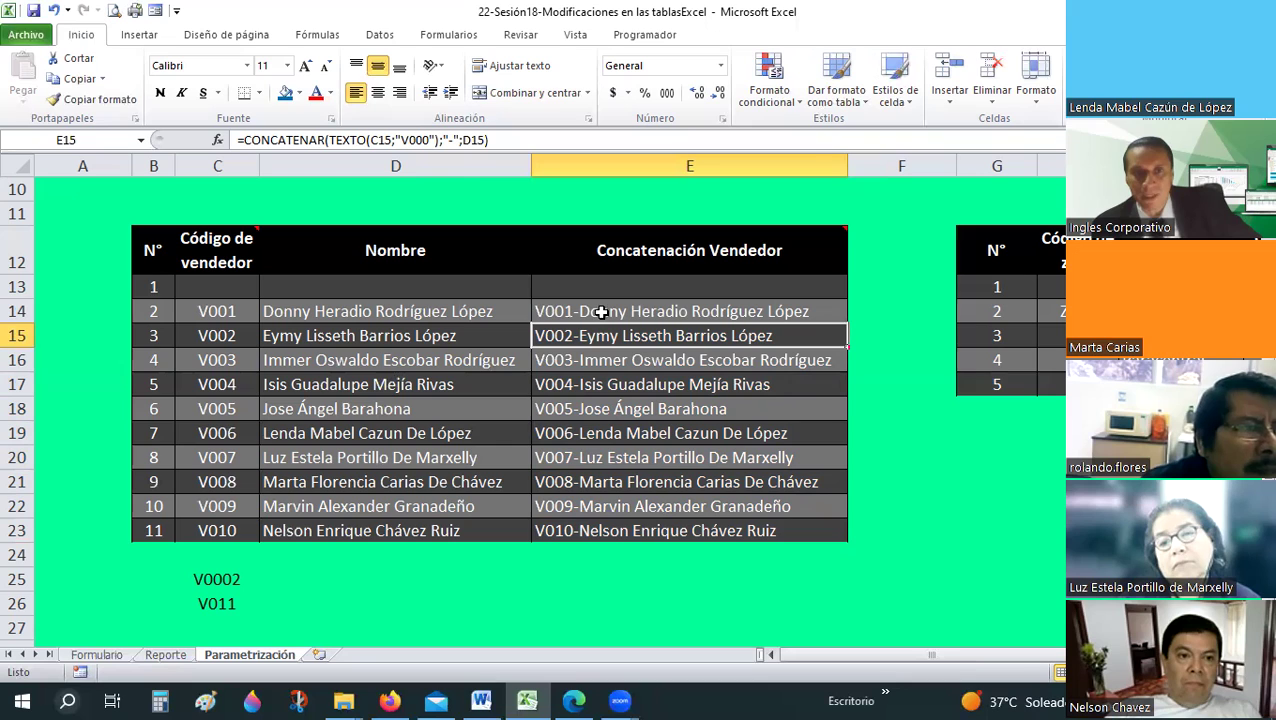
{"action": "left_click", "coordinate": [555, 310]}
{"action": "left_click", "coordinate": [610, 336]}
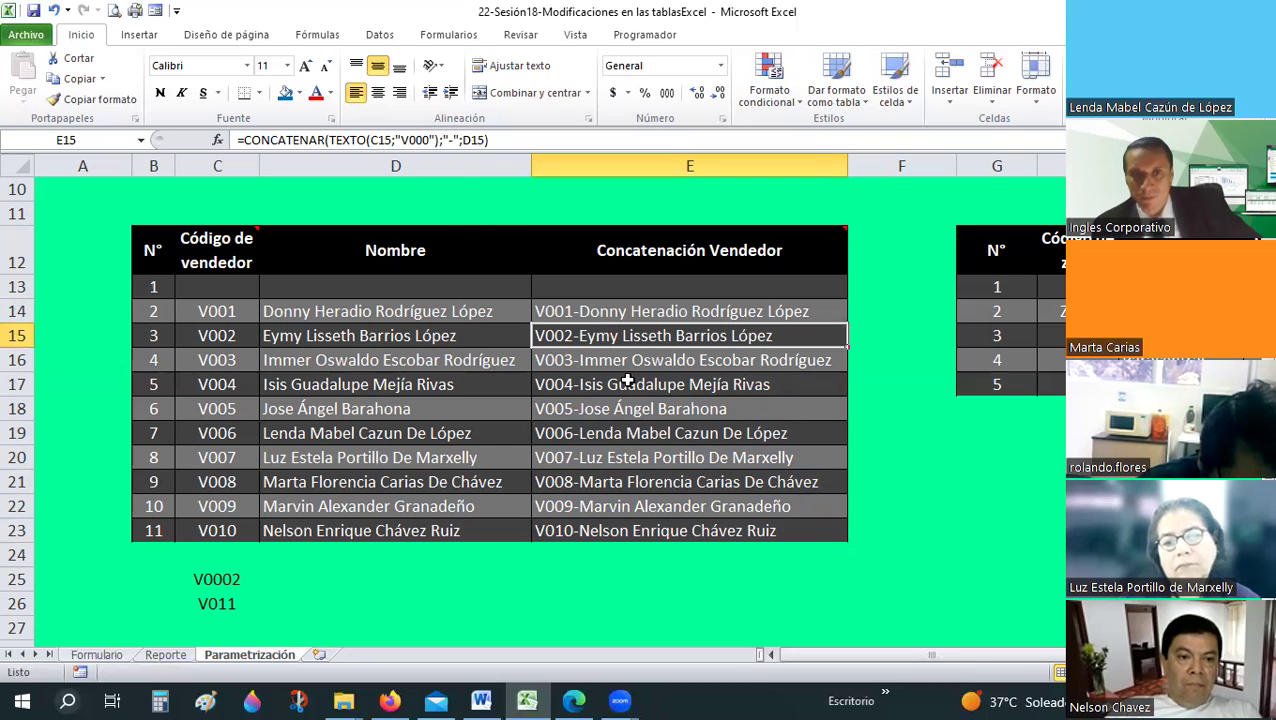
{"action": "key", "text": "Down"}
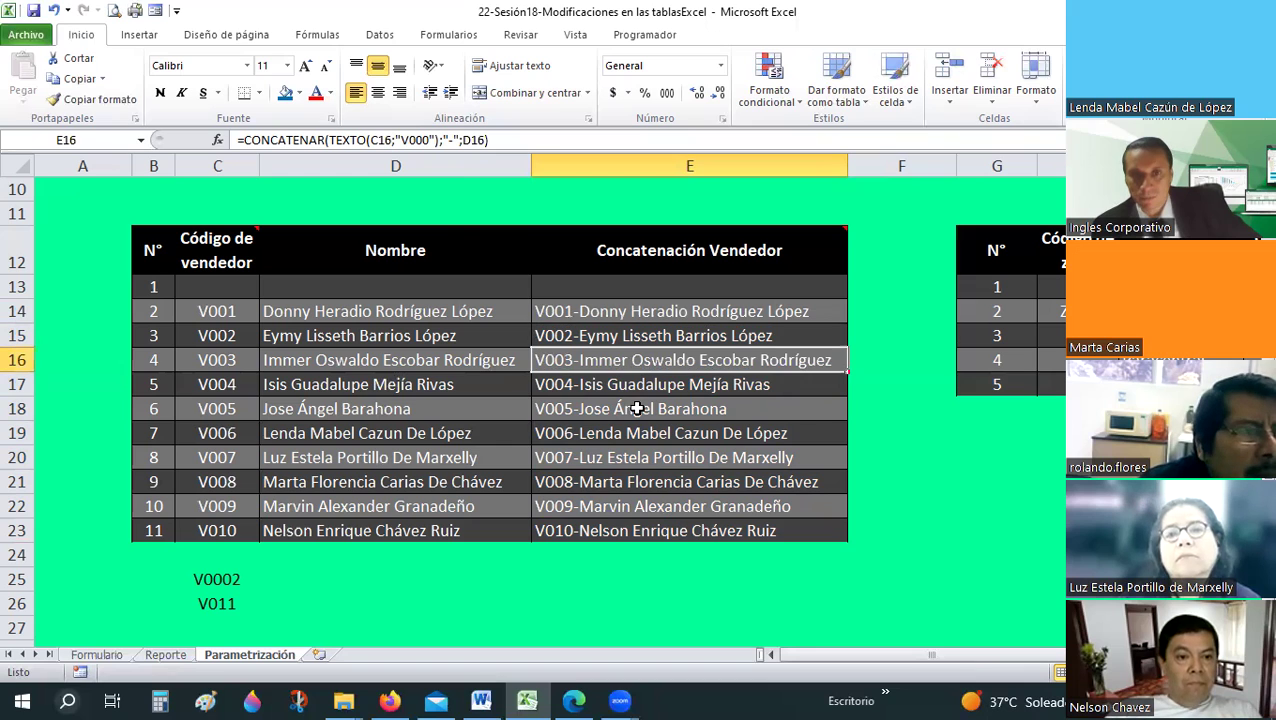
{"action": "left_click", "coordinate": [637, 430]}
{"action": "key", "text": "Down"}
{"action": "key", "text": "Down"}
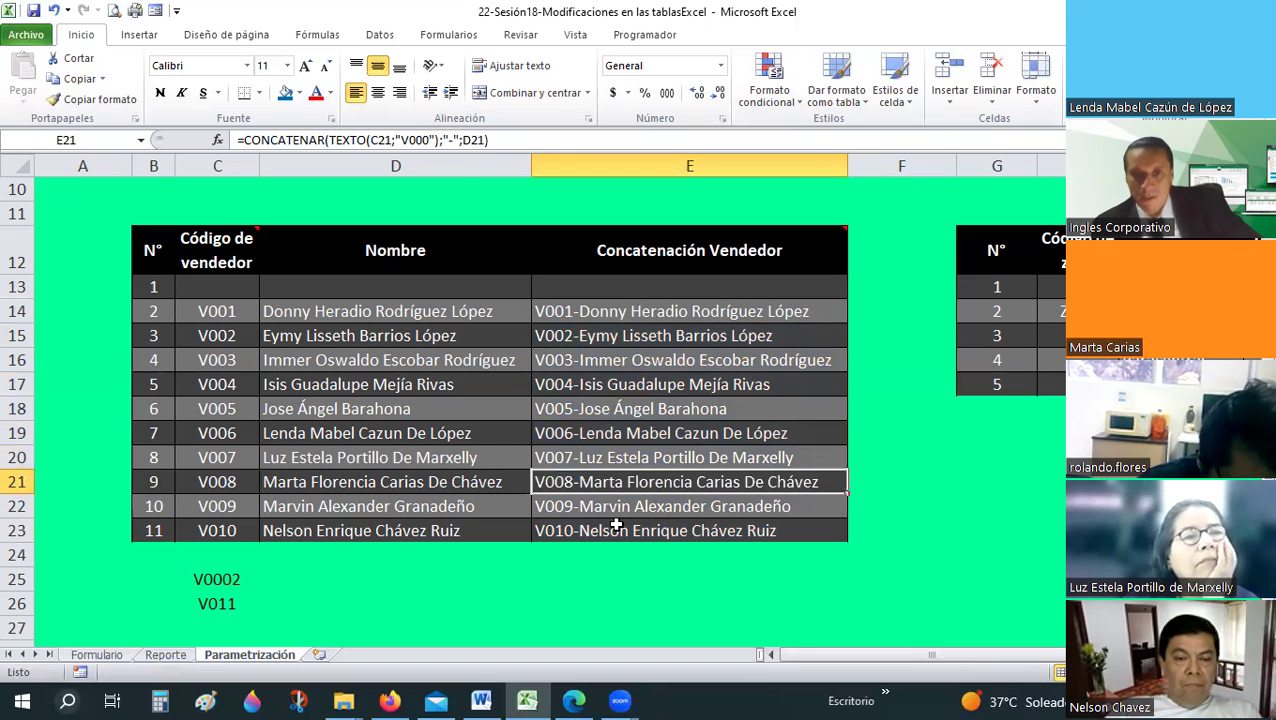
{"action": "key", "text": "Down"}
{"action": "key", "text": "Down"}
{"action": "left_click", "coordinate": [599, 311]}
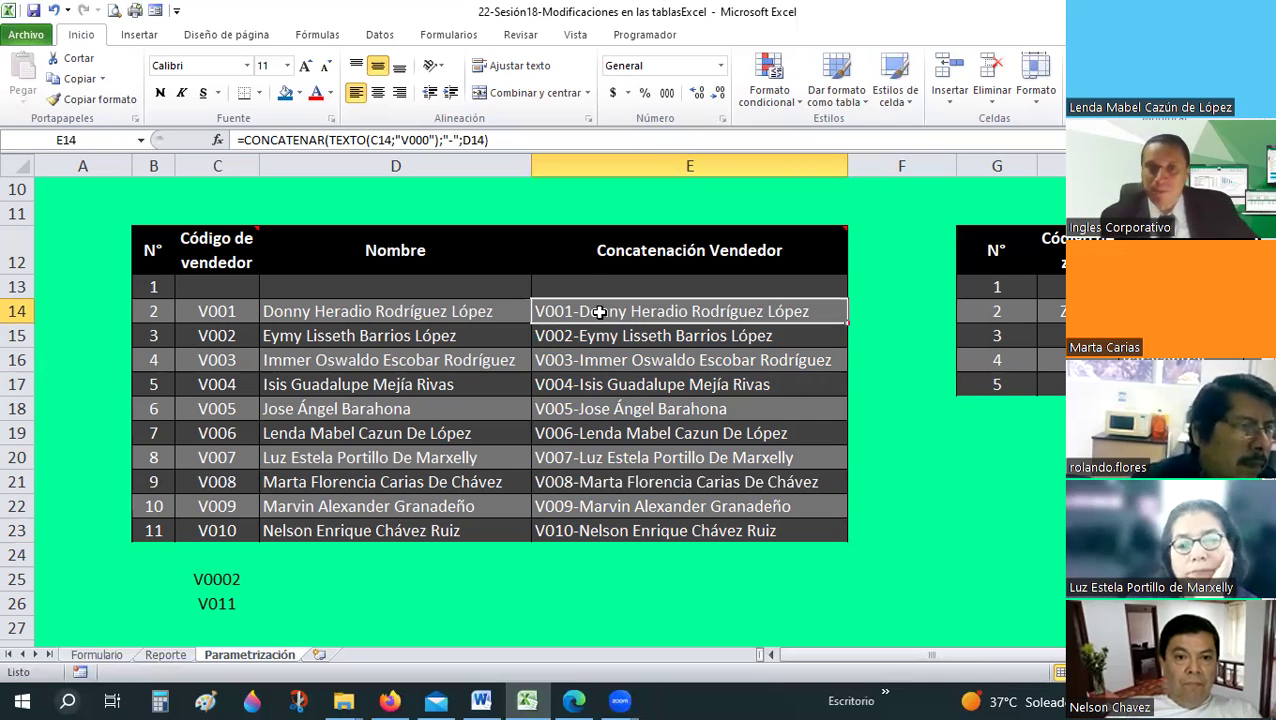
{"action": "left_click", "coordinate": [597, 288]}
{"action": "left_click_drag", "start_coordinate": [220, 290], "coordinate": [484, 274]}
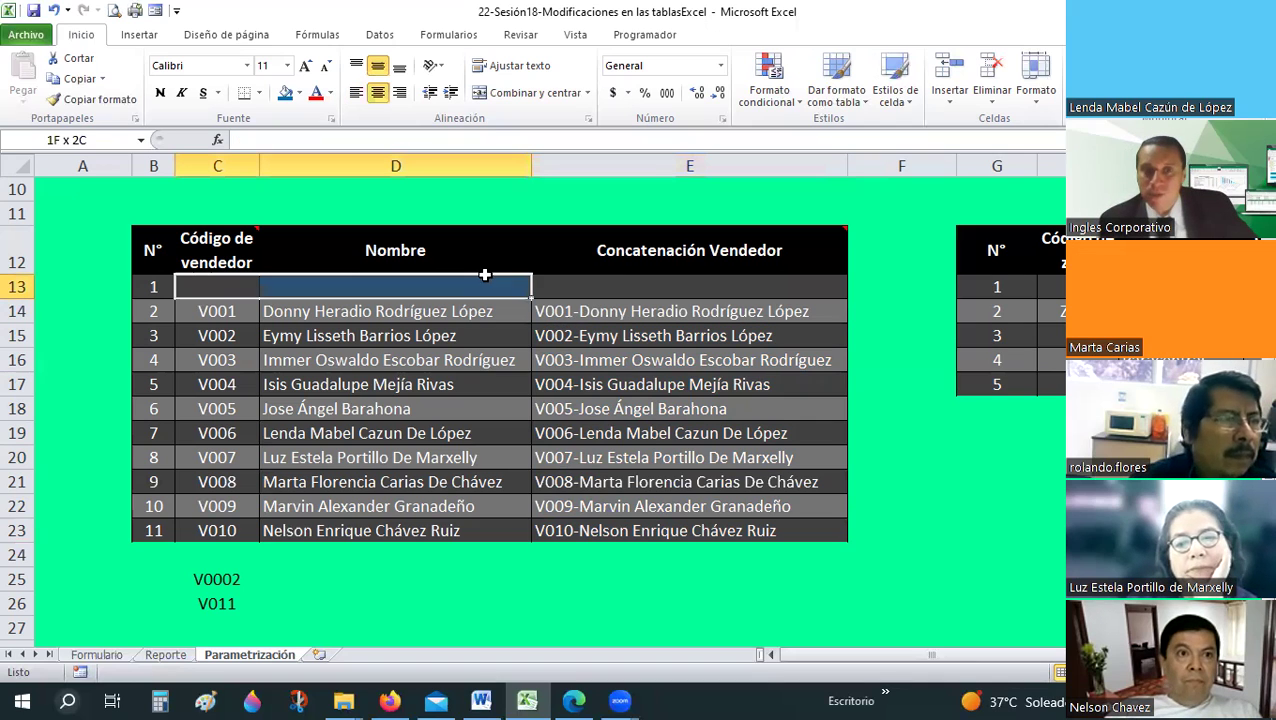
{"action": "left_click_drag", "start_coordinate": [650, 286], "coordinate": [650, 287]}
{"action": "left_click_drag", "start_coordinate": [222, 281], "coordinate": [706, 297]}
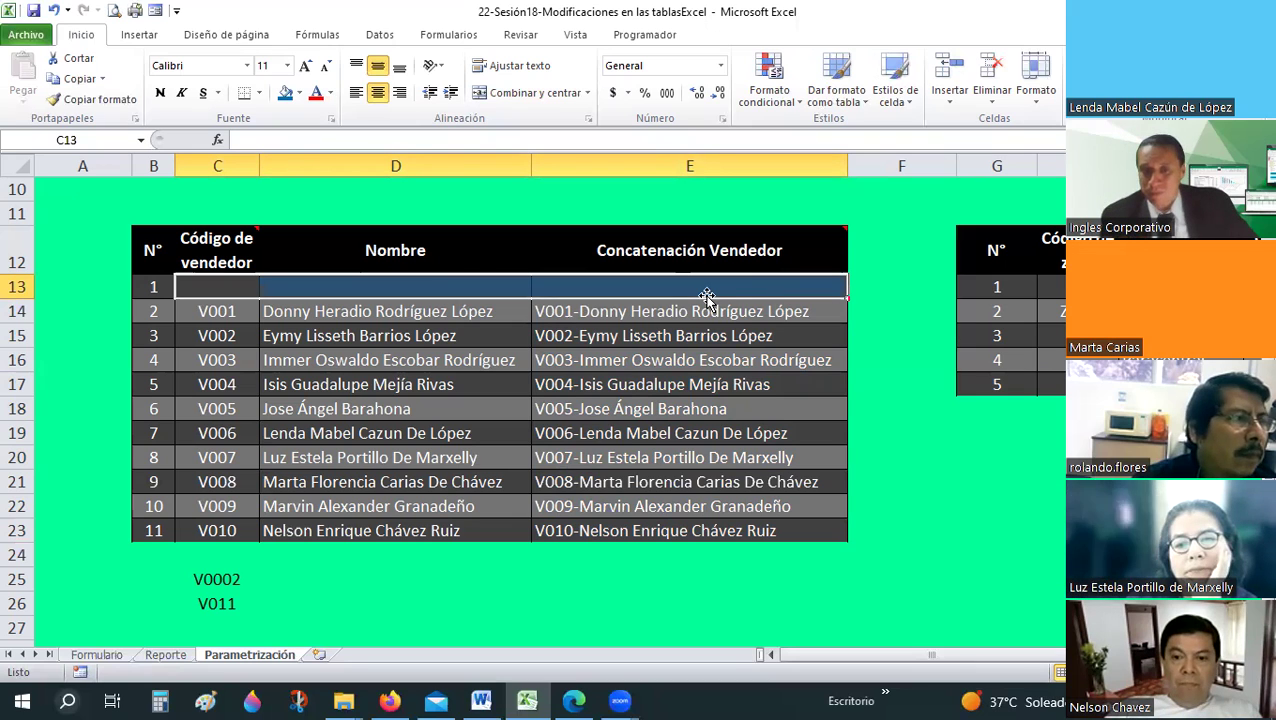
{"action": "left_click_drag", "start_coordinate": [706, 286], "coordinate": [736, 369]}
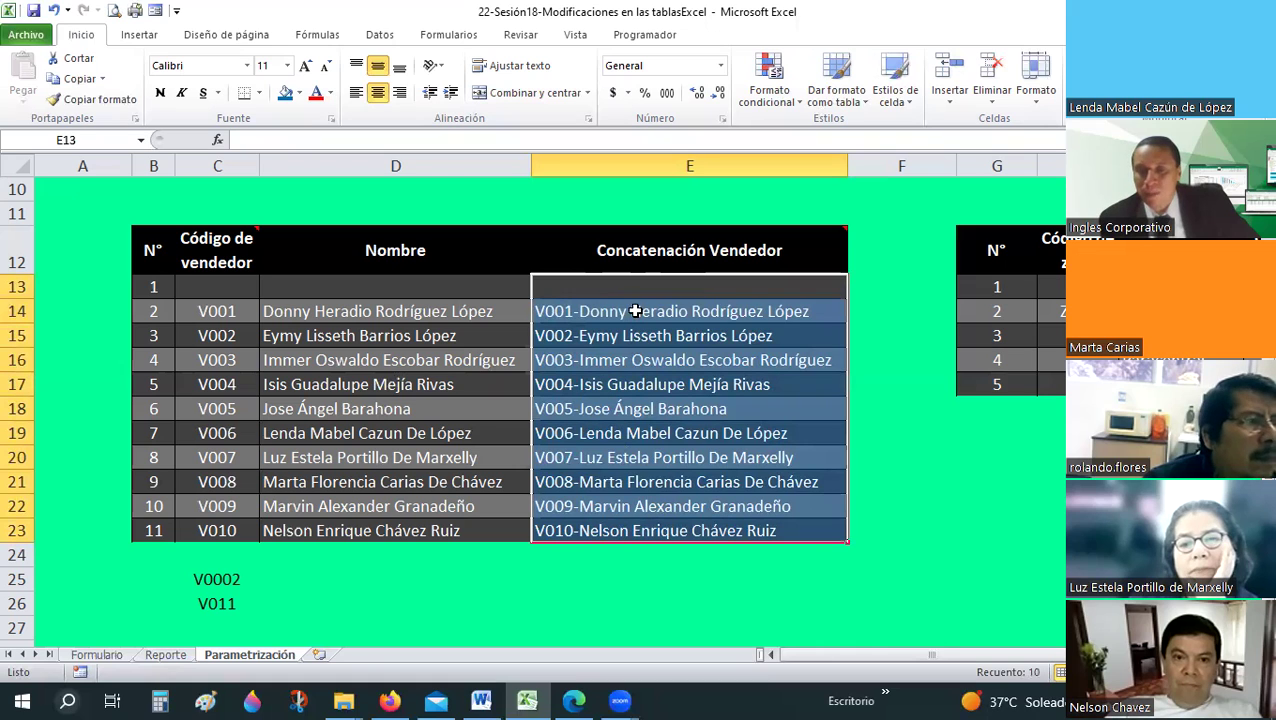
{"action": "left_click", "coordinate": [666, 287]}
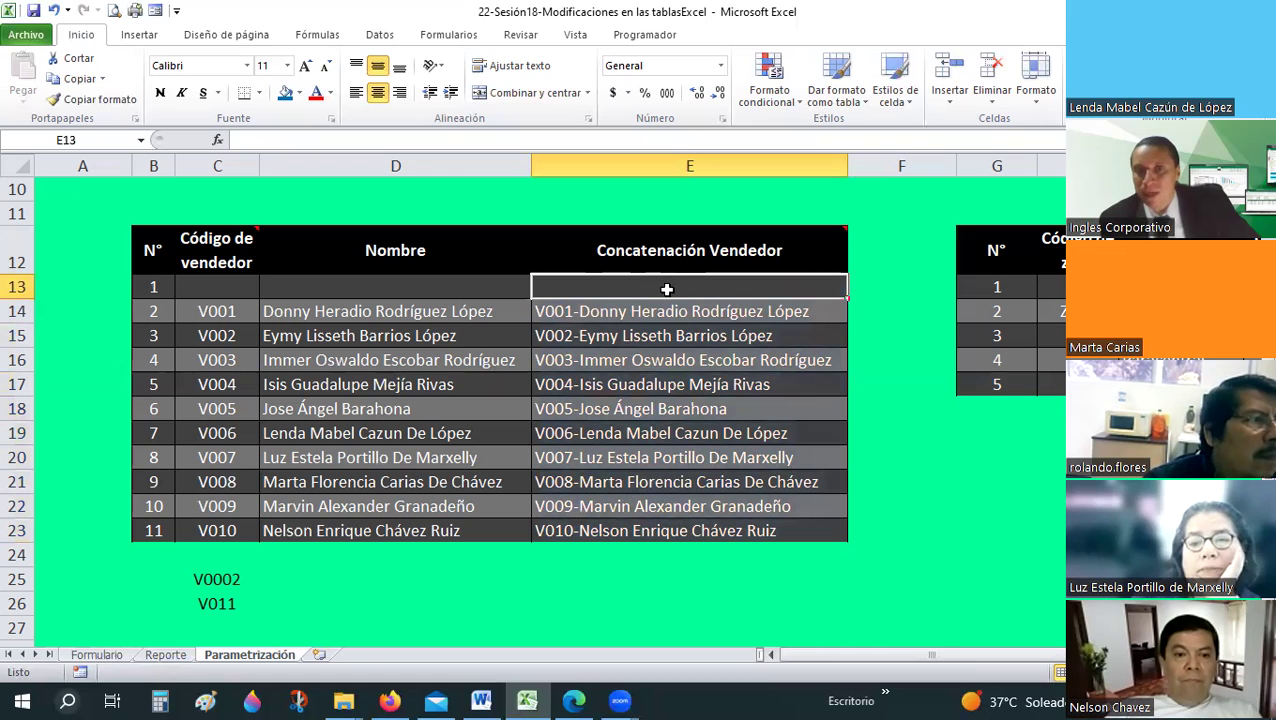
{"action": "left_click_drag", "start_coordinate": [666, 287], "coordinate": [676, 545]}
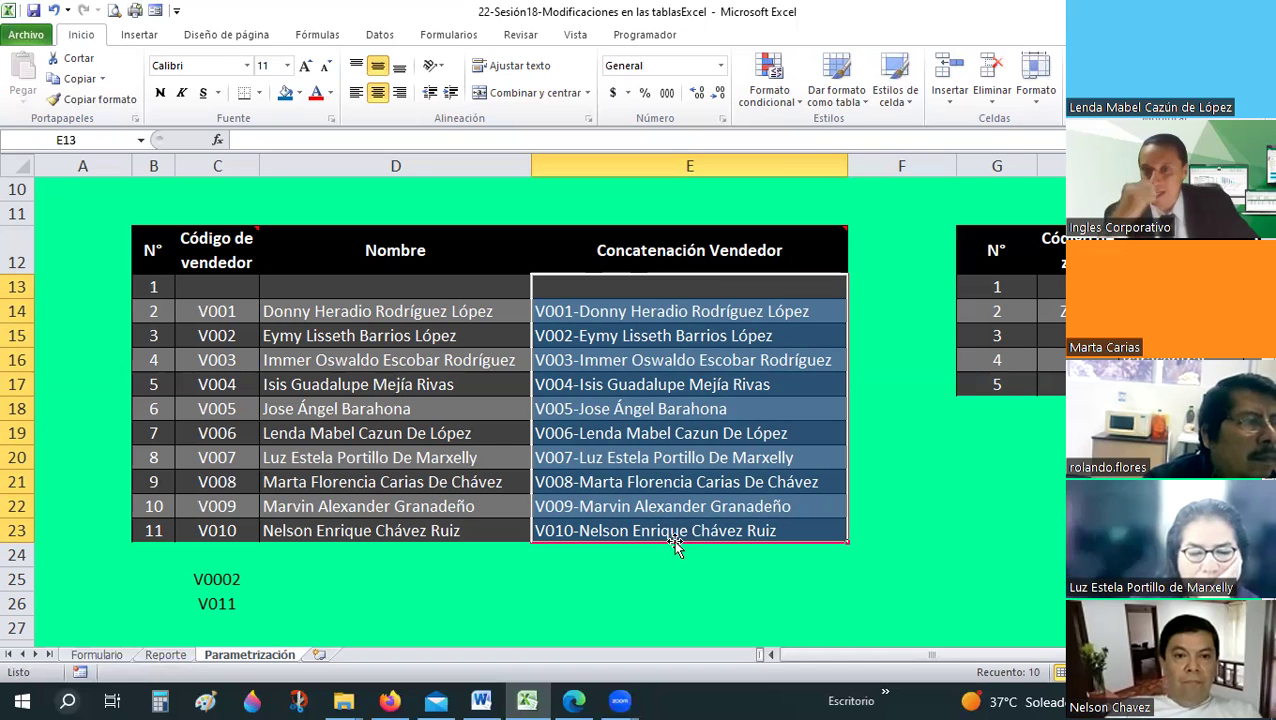
{"action": "left_click", "coordinate": [661, 456]}
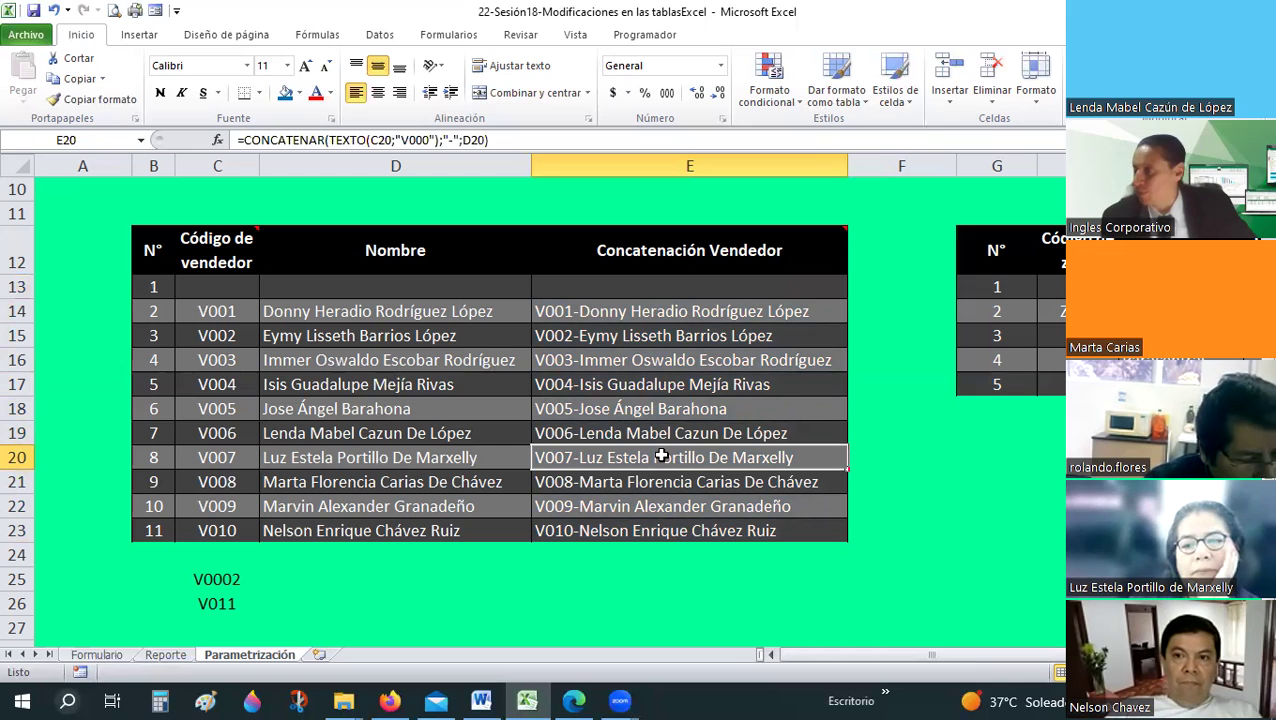
{"action": "left_click", "coordinate": [608, 290]}
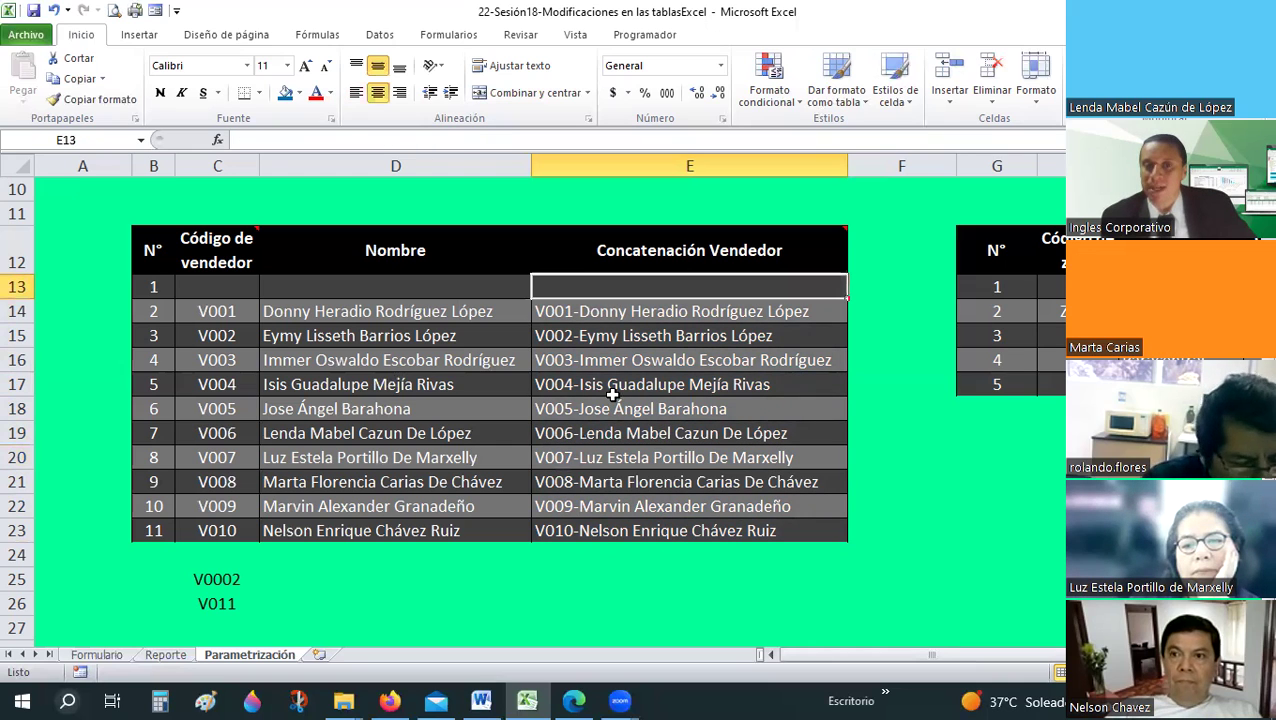
{"action": "left_click_drag", "start_coordinate": [637, 311], "coordinate": [637, 543]}
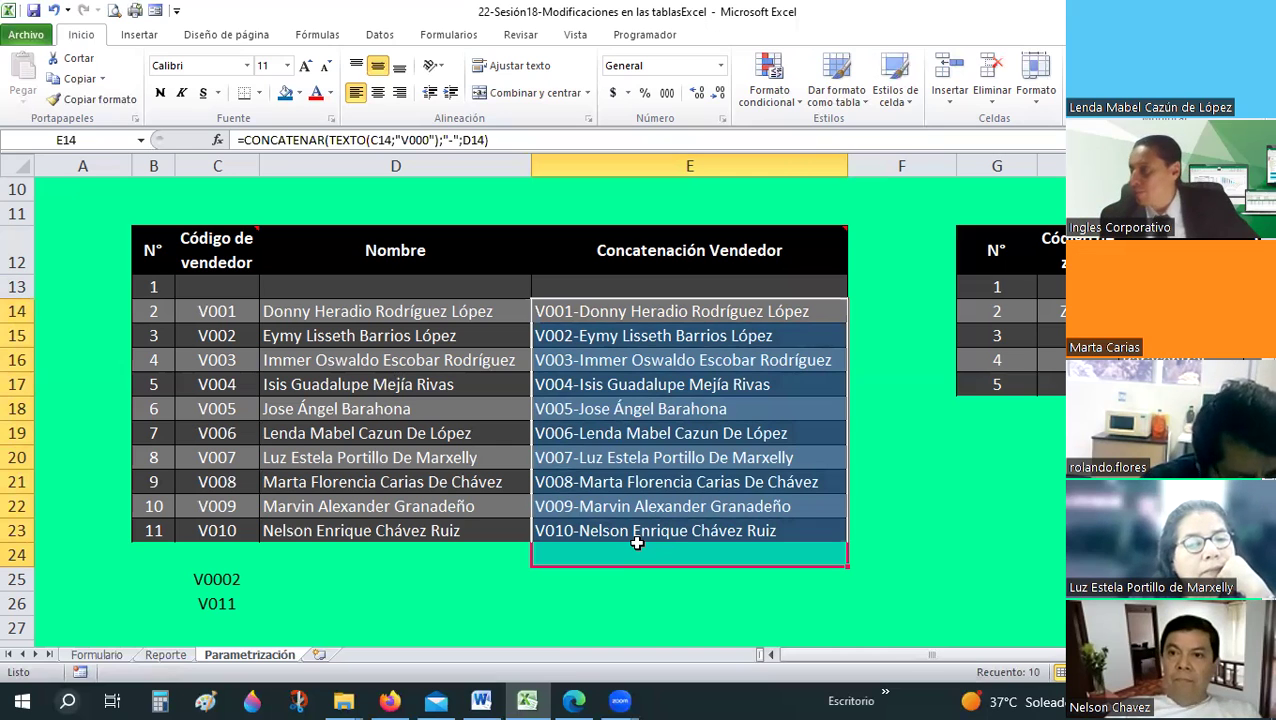
{"action": "left_click", "coordinate": [701, 482]}
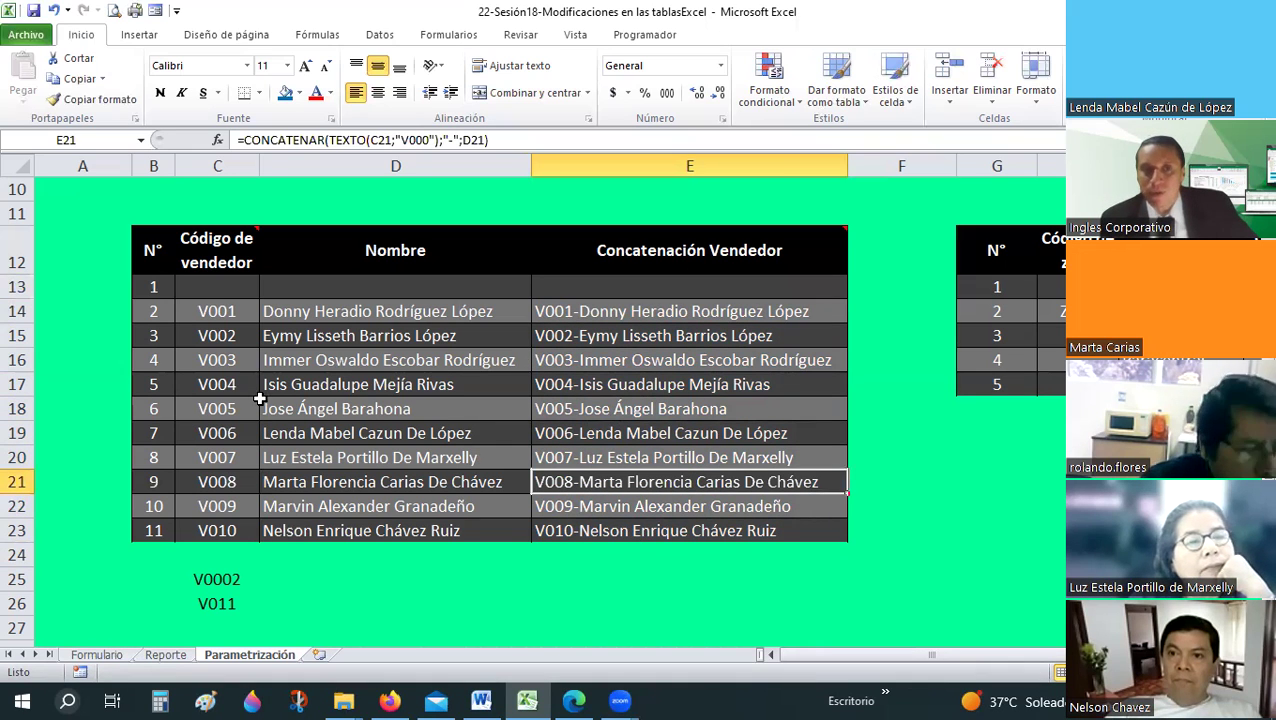
{"action": "scroll", "coordinate": [224, 347], "scroll_direction": "up", "scroll_amount": 1}
{"action": "left_click", "coordinate": [210, 323]}
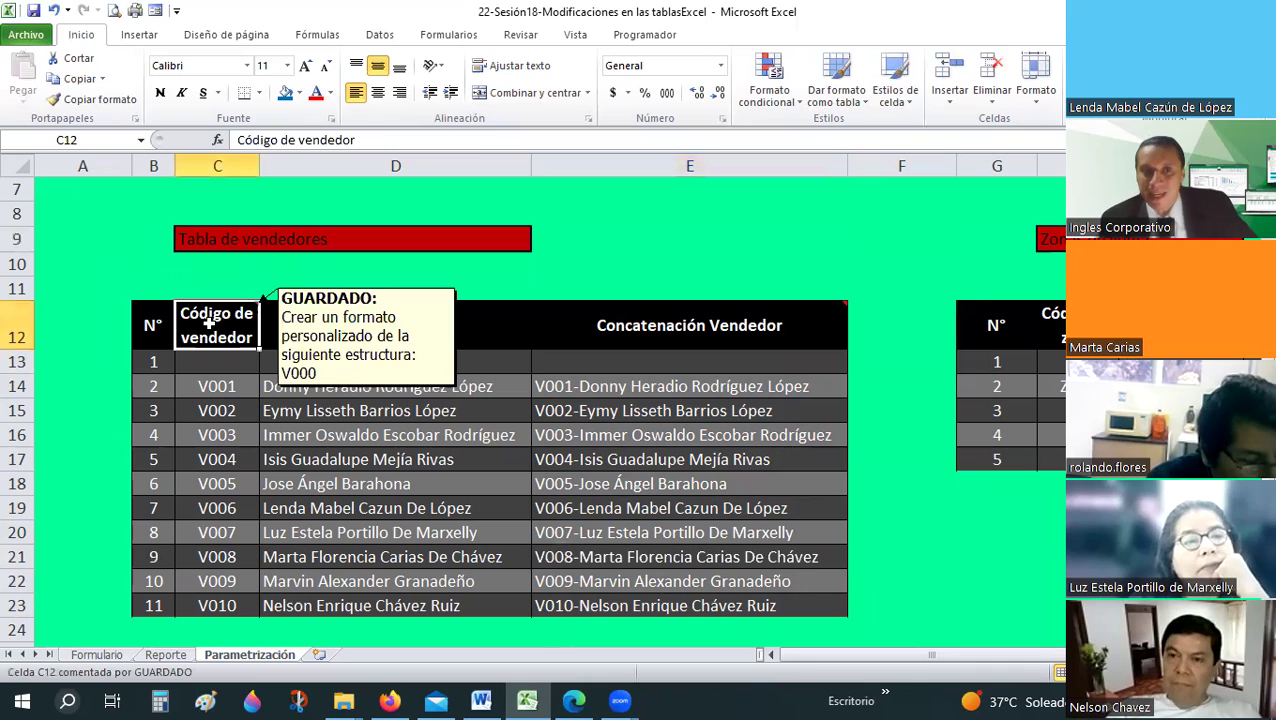
{"action": "mouse_move", "coordinate": [217, 325]}
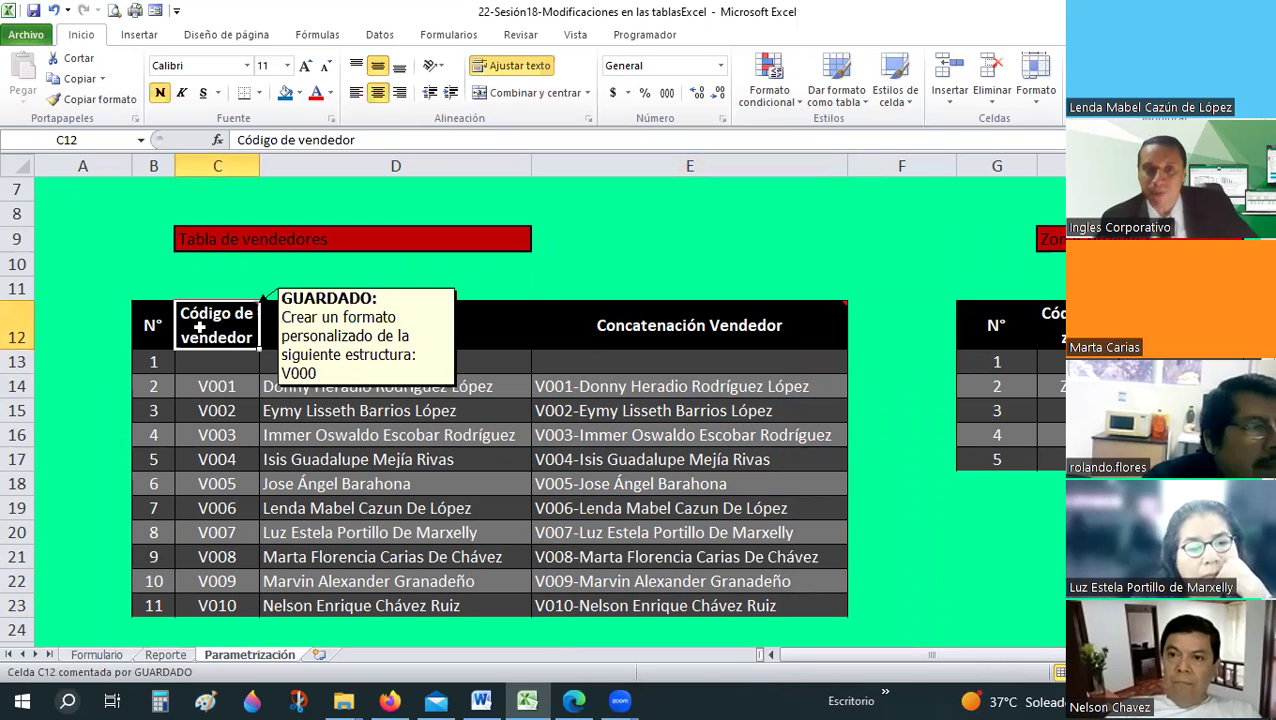
- Check the header note and E15's formula, then switch to the Formulario sheet
{"action": "left_click", "coordinate": [634, 328]}
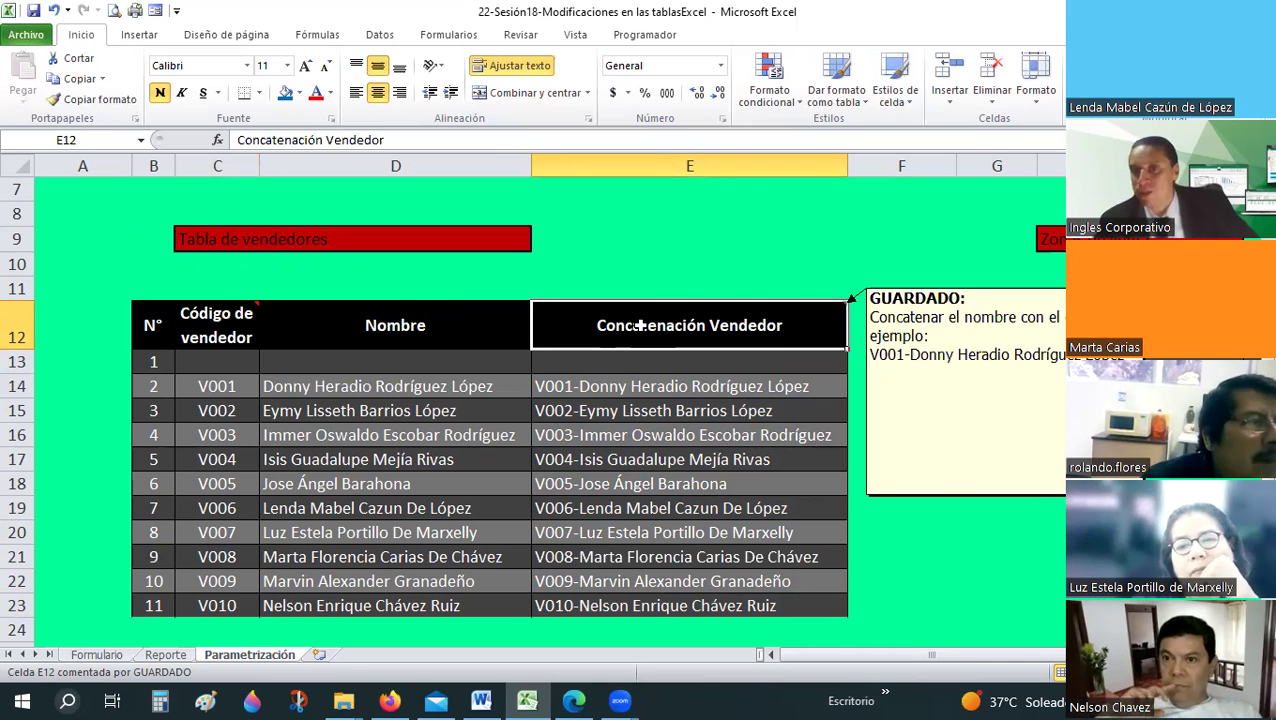
{"action": "left_click", "coordinate": [580, 410]}
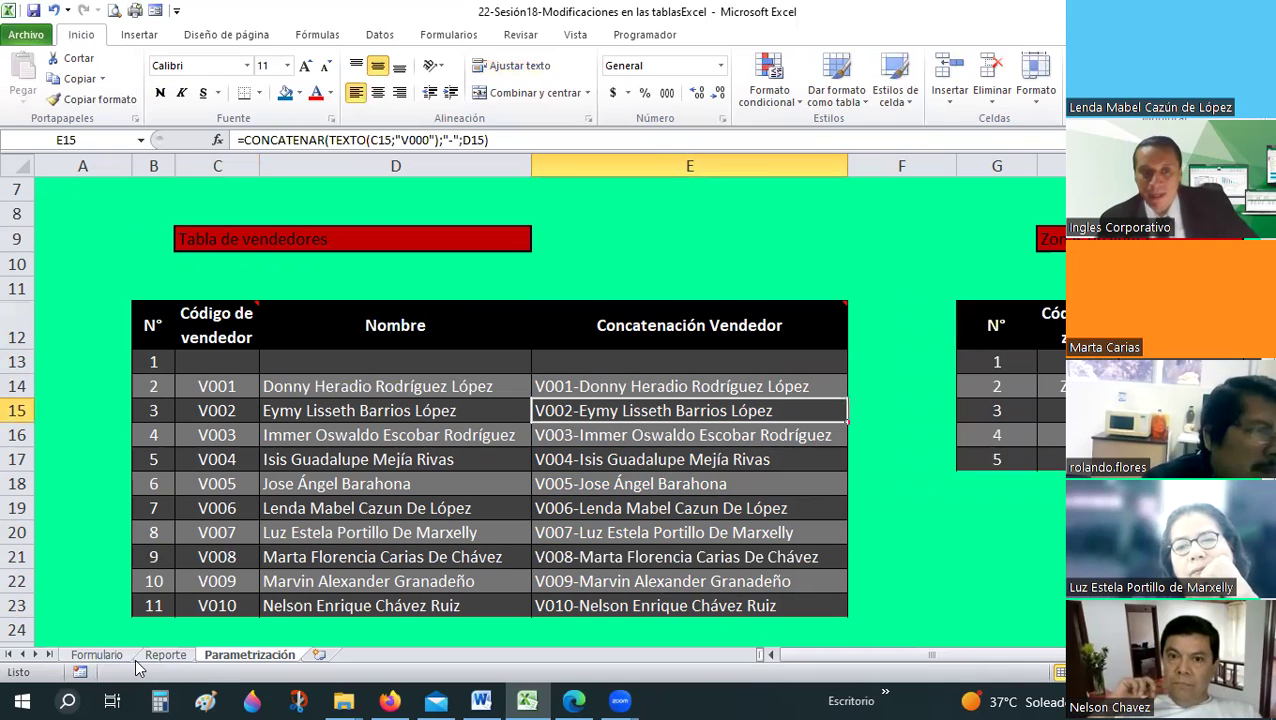
{"action": "key", "text": "ctrl+Page_Up"}
{"action": "key", "text": "ctrl+Page_Up"}
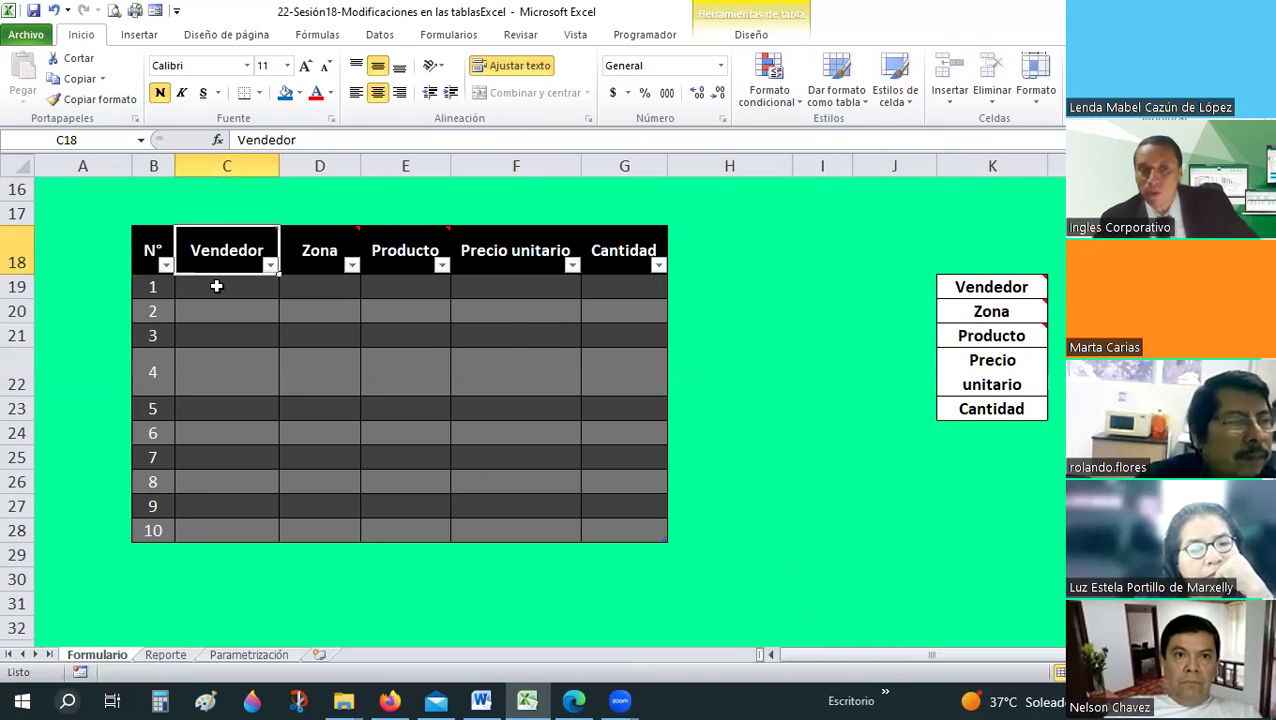
- Select Vendedor cells C19:C28 and set their data validation to allow a Lista
{"action": "left_click_drag", "start_coordinate": [218, 292], "coordinate": [218, 311]}
{"action": "left_click_drag", "start_coordinate": [207, 531], "coordinate": [207, 531]}
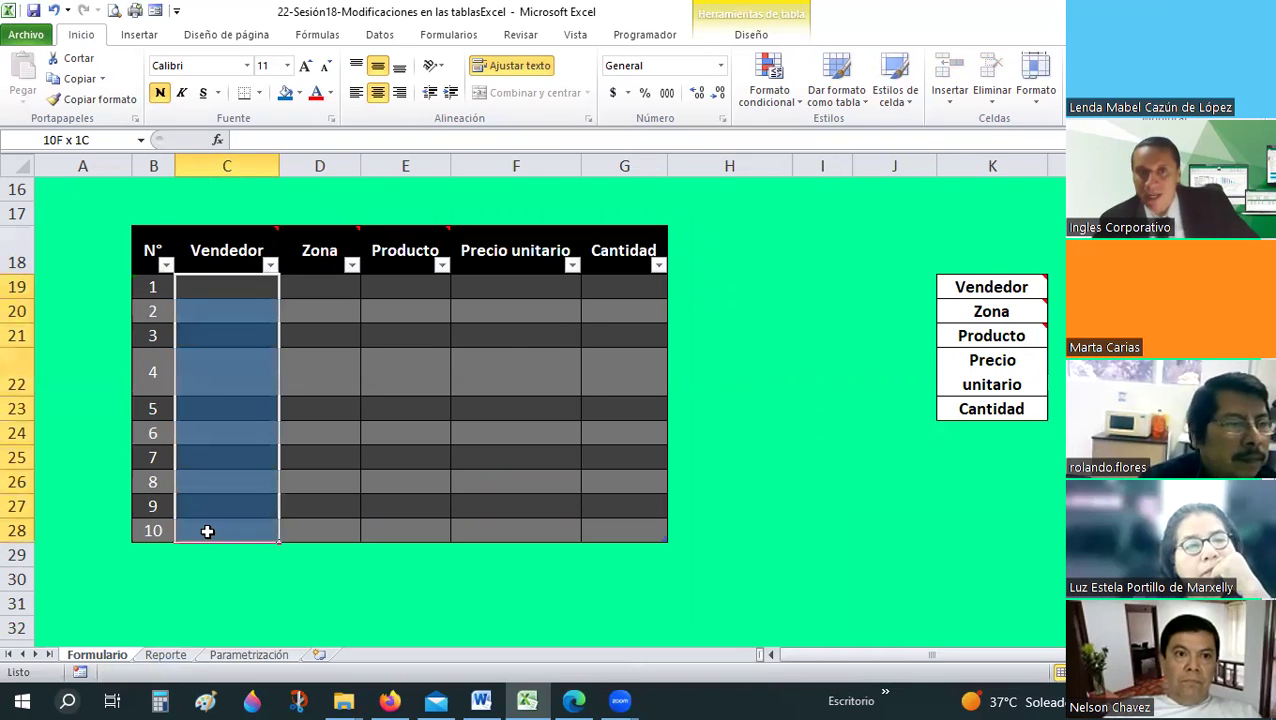
{"action": "left_click_drag", "start_coordinate": [304, 460], "coordinate": [304, 460]}
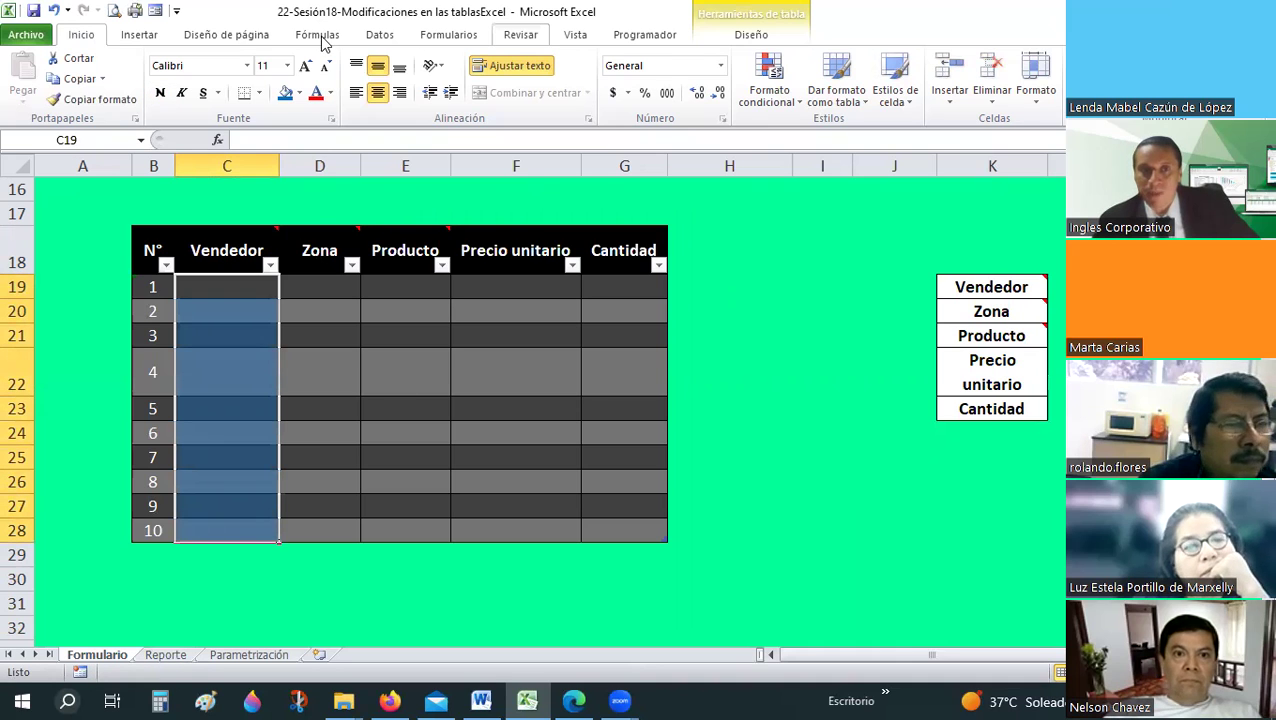
{"action": "left_click", "coordinate": [379, 34]}
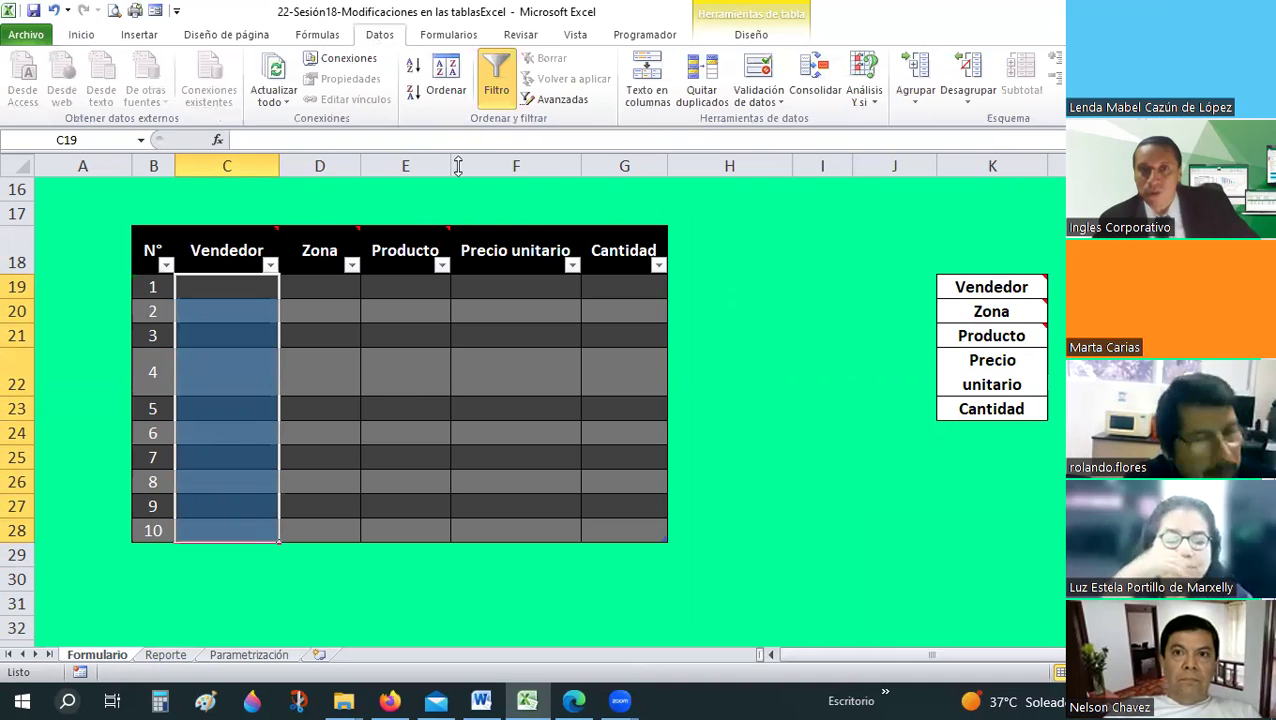
{"action": "left_click", "coordinate": [779, 102]}
{"action": "left_click", "coordinate": [781, 124]}
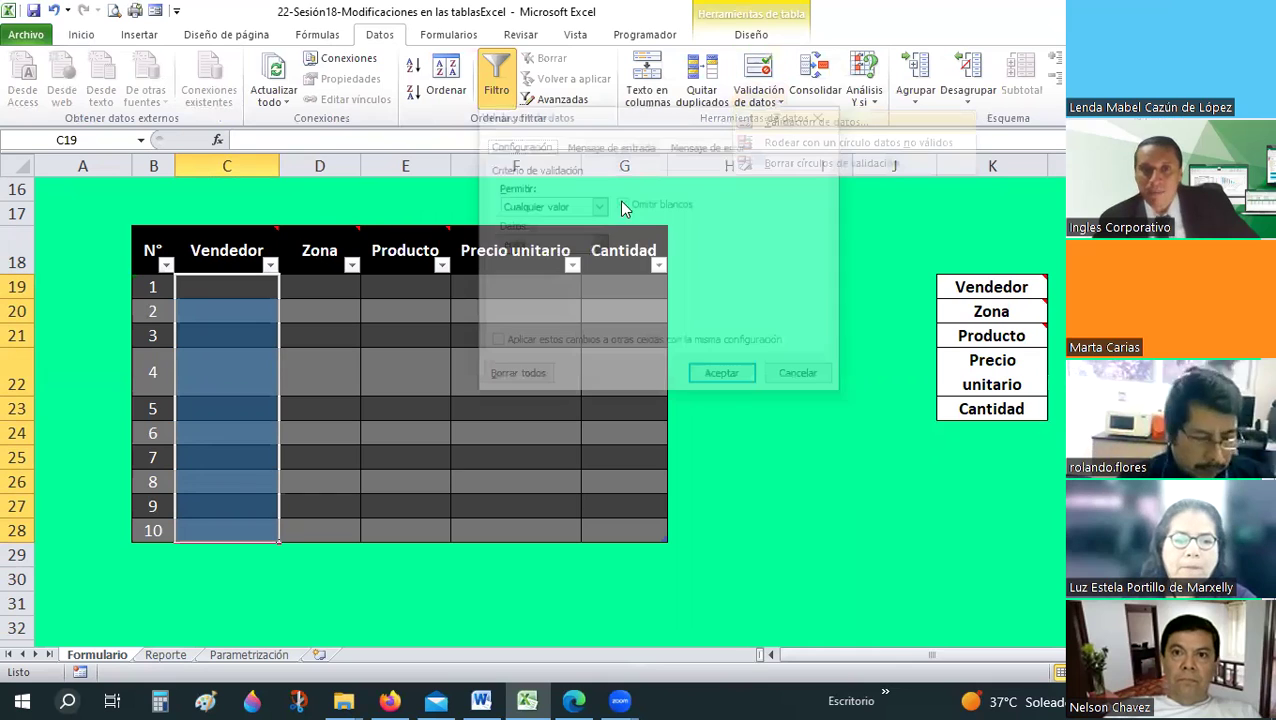
{"action": "left_click", "coordinate": [598, 206]}
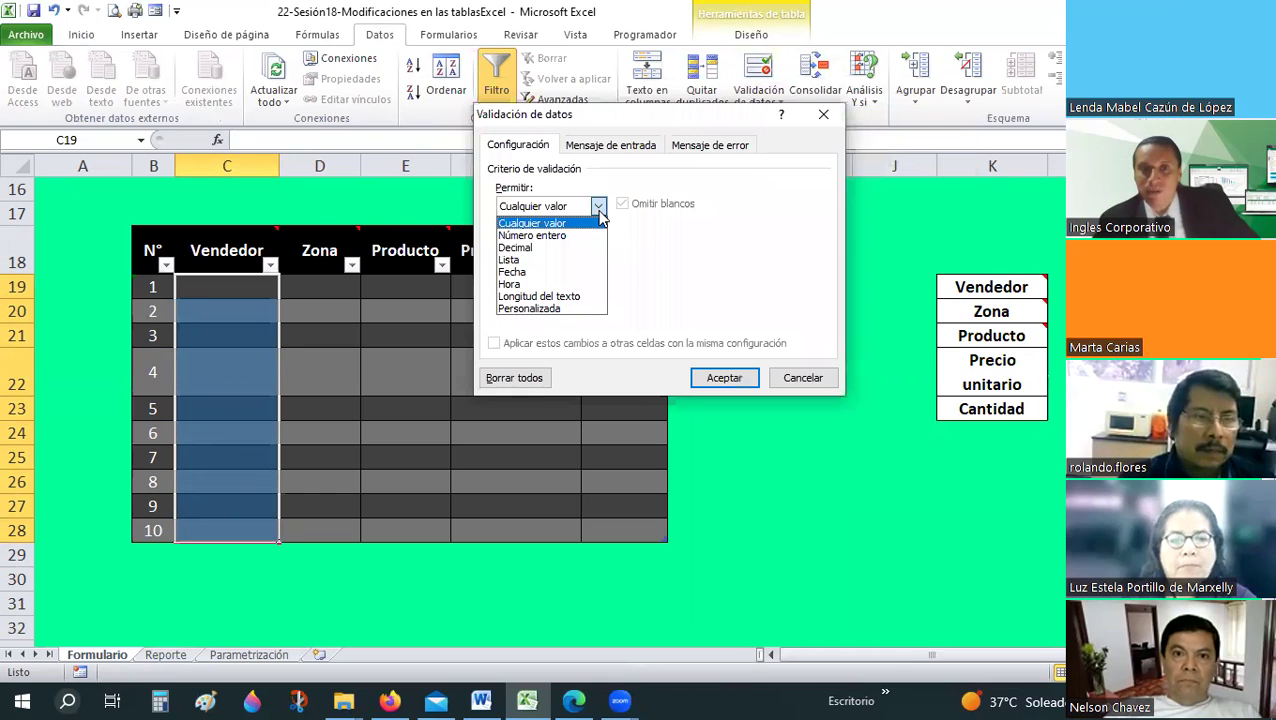
{"action": "left_click", "coordinate": [532, 263]}
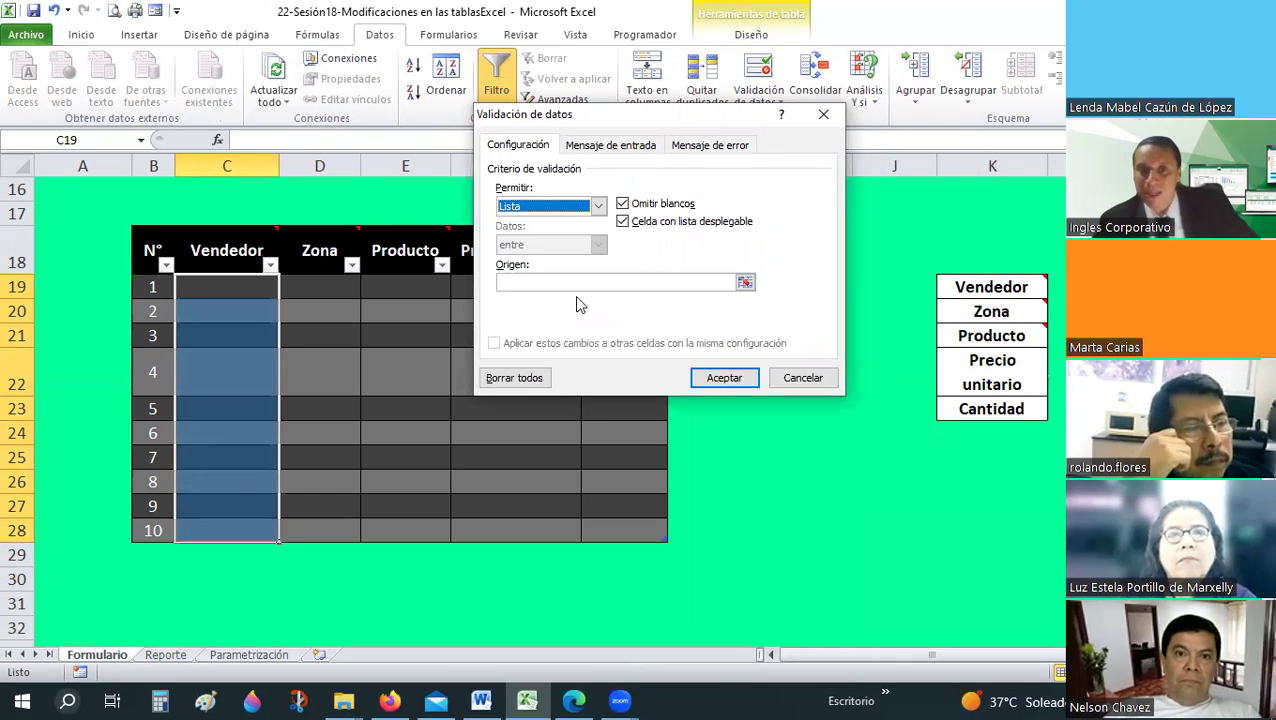
- Set the list source to =Parametrización!$E$13:$E$23 and confirm the validation
{"action": "left_click", "coordinate": [747, 283]}
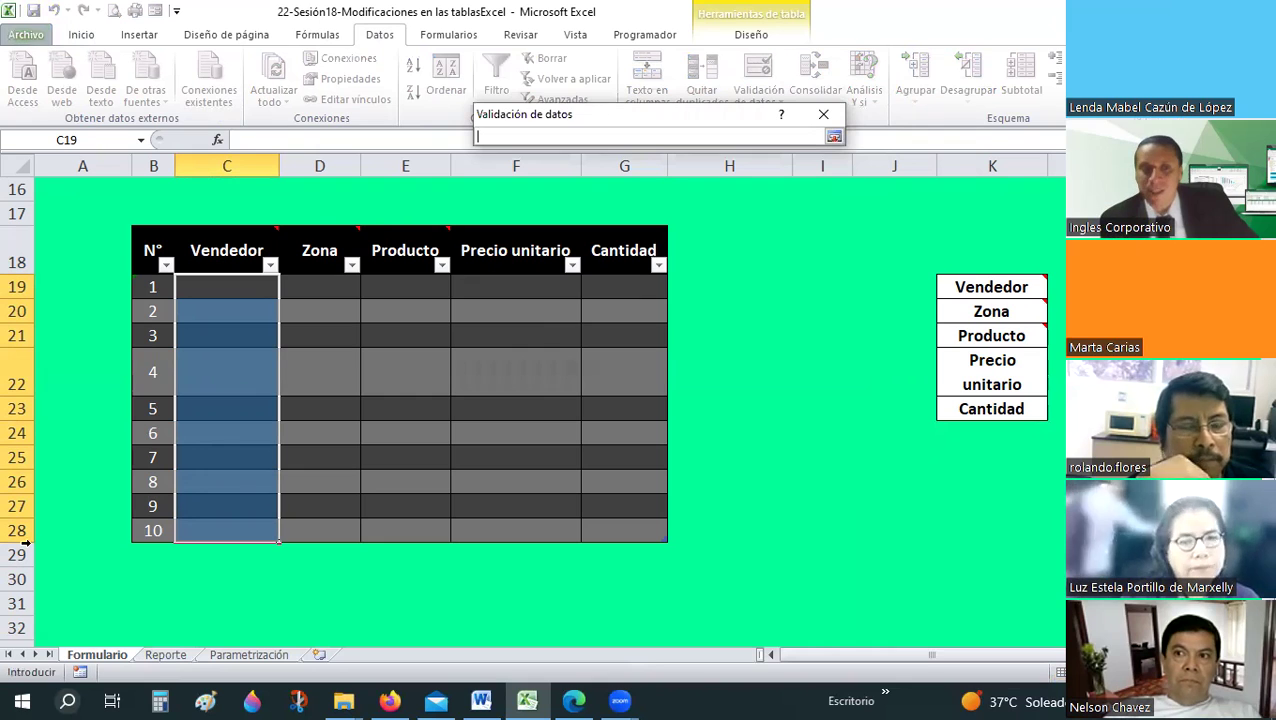
{"action": "left_click", "coordinate": [255, 654]}
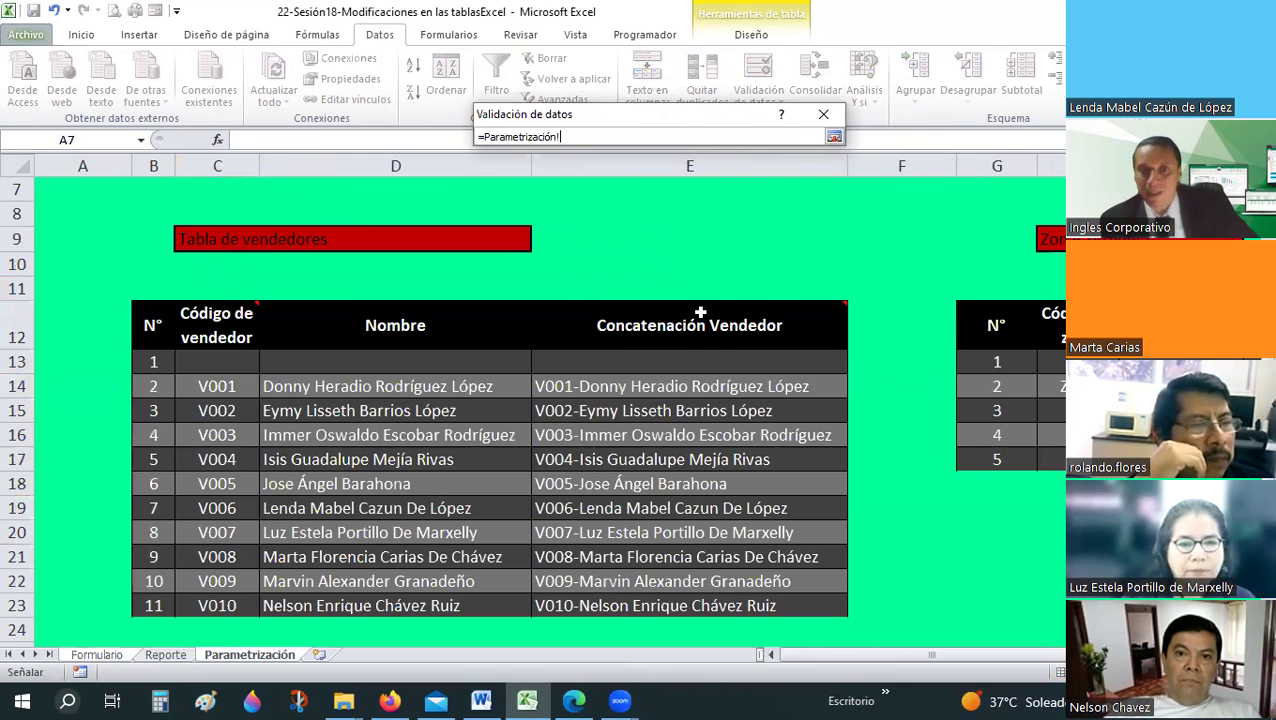
{"action": "scroll", "coordinate": [571, 283], "scroll_direction": "down", "scroll_amount": 1}
{"action": "left_click_drag", "start_coordinate": [571, 283], "coordinate": [586, 530]}
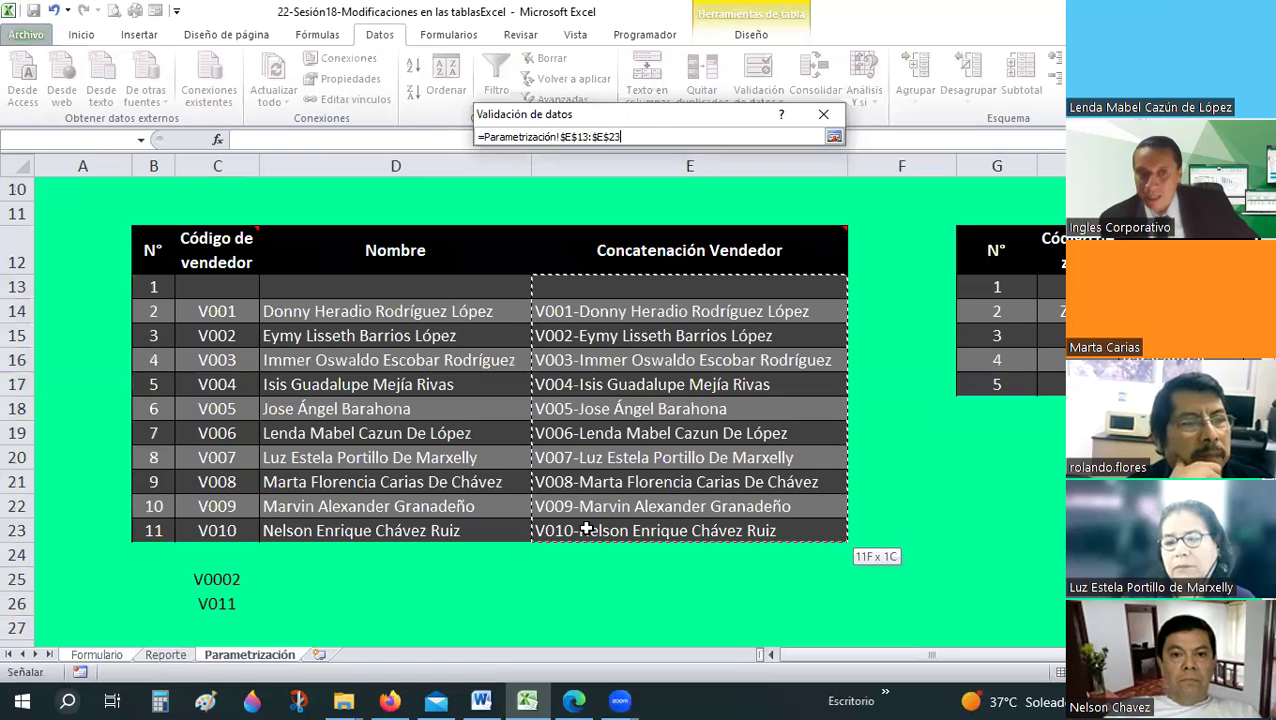
{"action": "left_click_drag", "start_coordinate": [587, 529], "coordinate": [587, 530]}
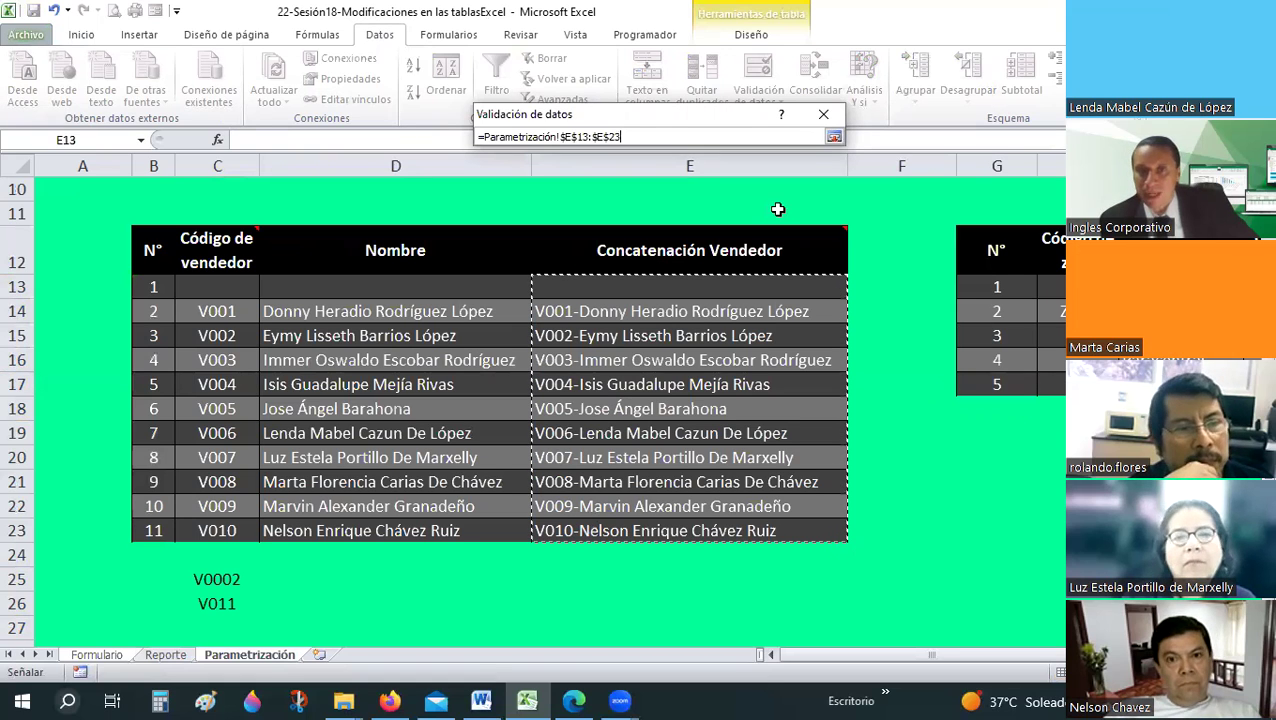
{"action": "left_click", "coordinate": [833, 141]}
{"action": "left_click", "coordinate": [714, 380]}
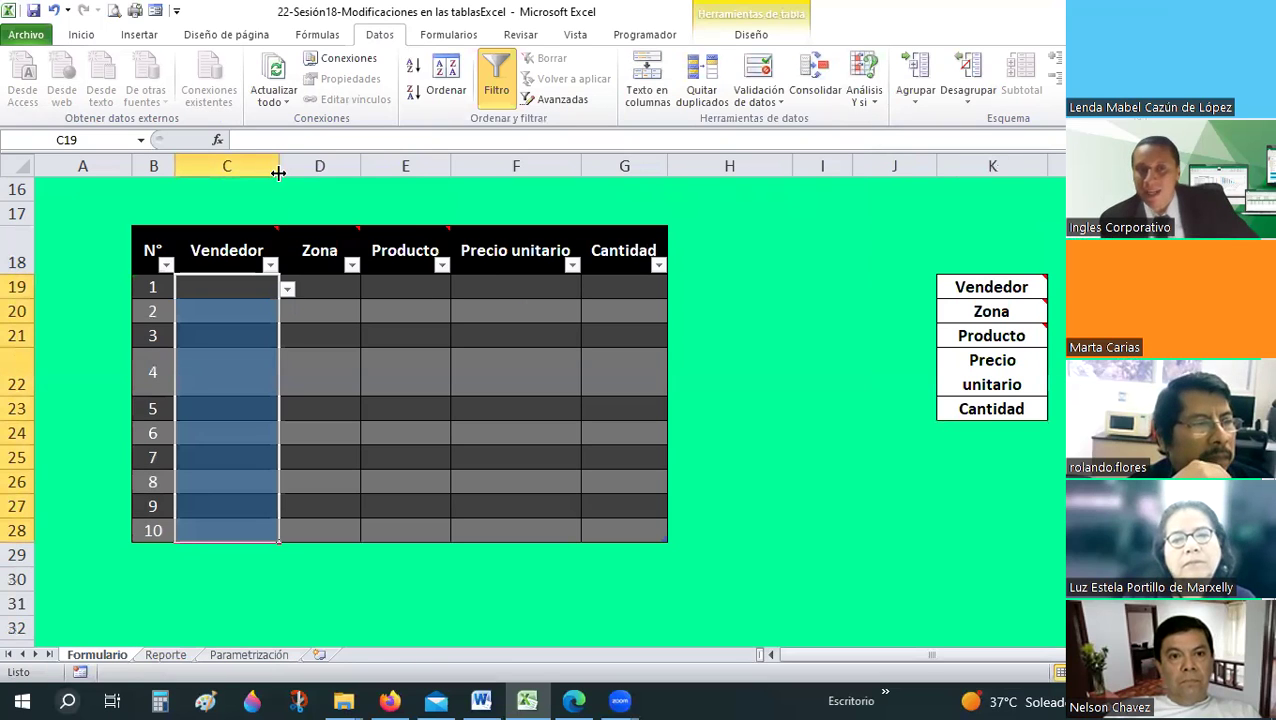
- Widen column C and pick vendors V001 for C19 and V004 for C20 from the dropdown
{"action": "double_click", "coordinate": [278, 173]}
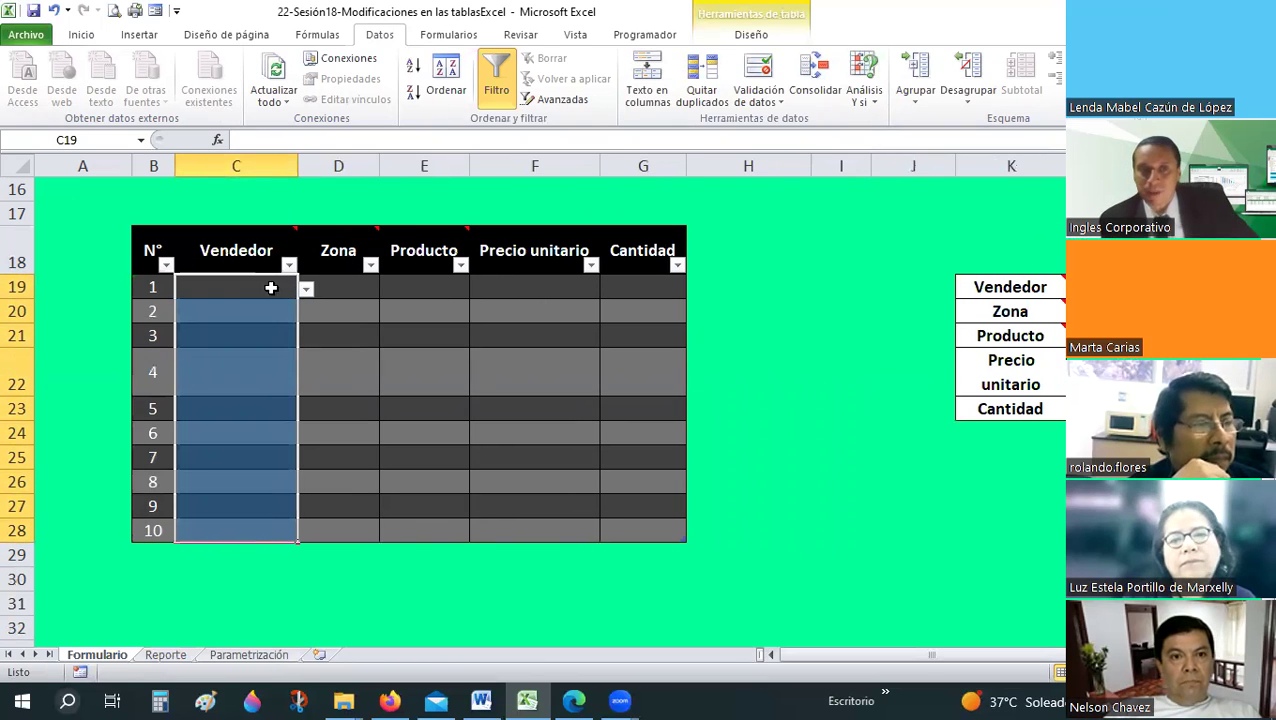
{"action": "left_click", "coordinate": [305, 291]}
{"action": "left_click", "coordinate": [305, 291]}
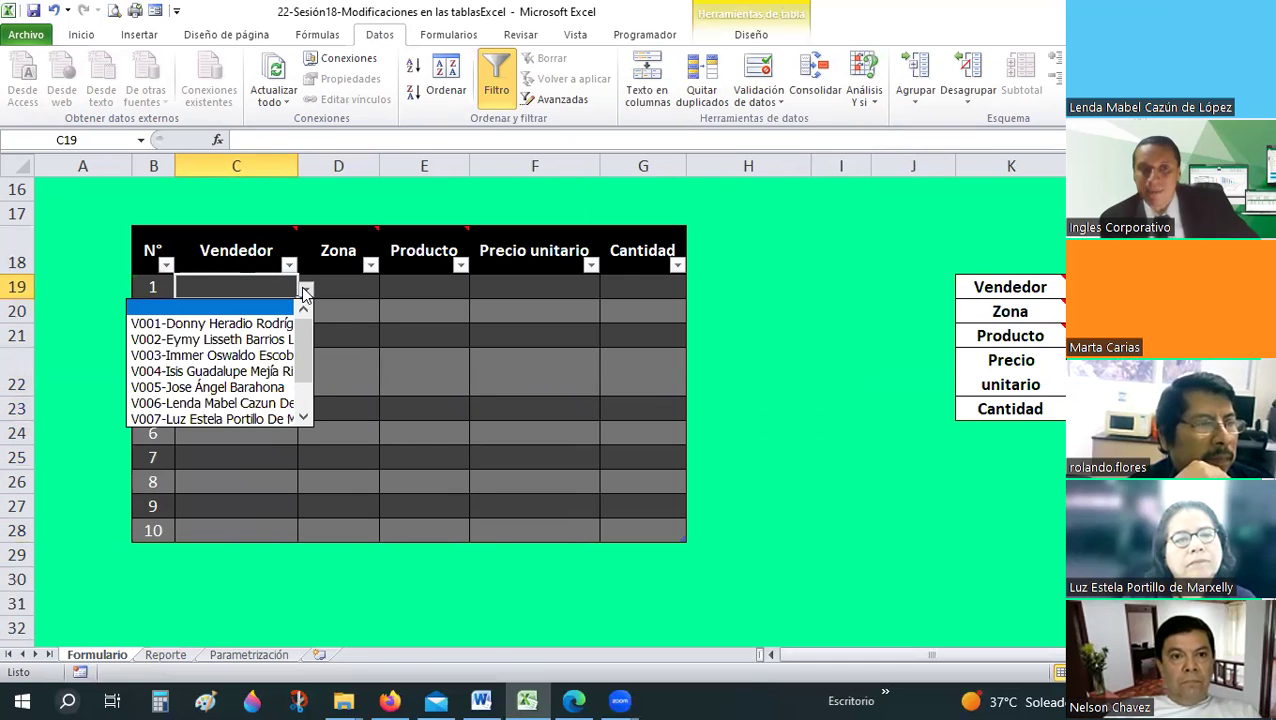
{"action": "left_click", "coordinate": [275, 293]}
{"action": "left_click_drag", "start_coordinate": [295, 166], "coordinate": [321, 166]}
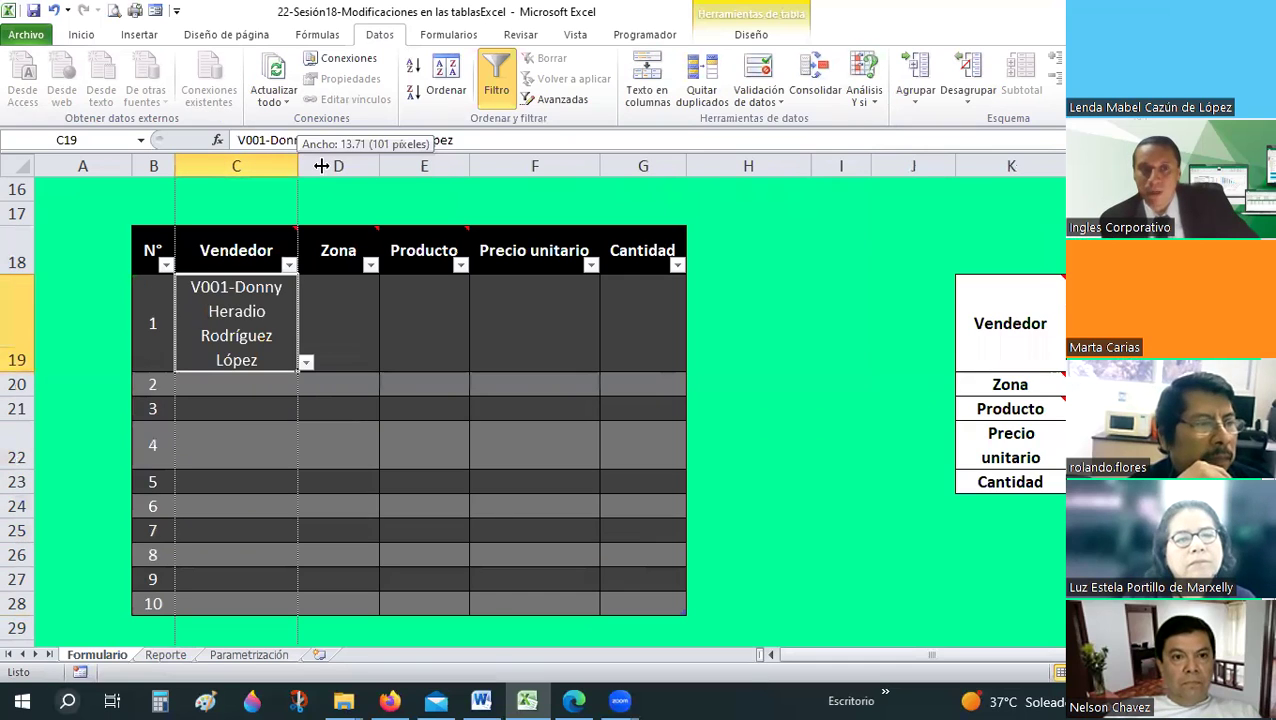
{"action": "left_click_drag", "start_coordinate": [410, 179], "coordinate": [484, 166]}
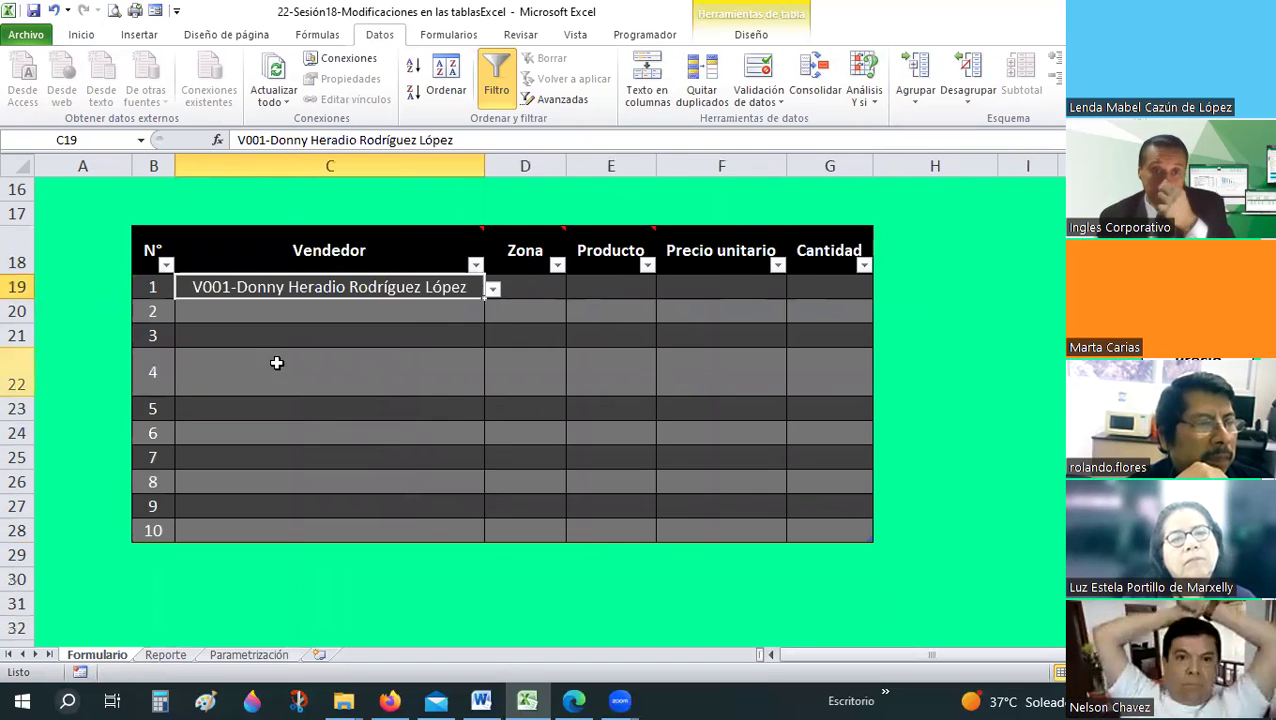
{"action": "key", "text": "Return"}
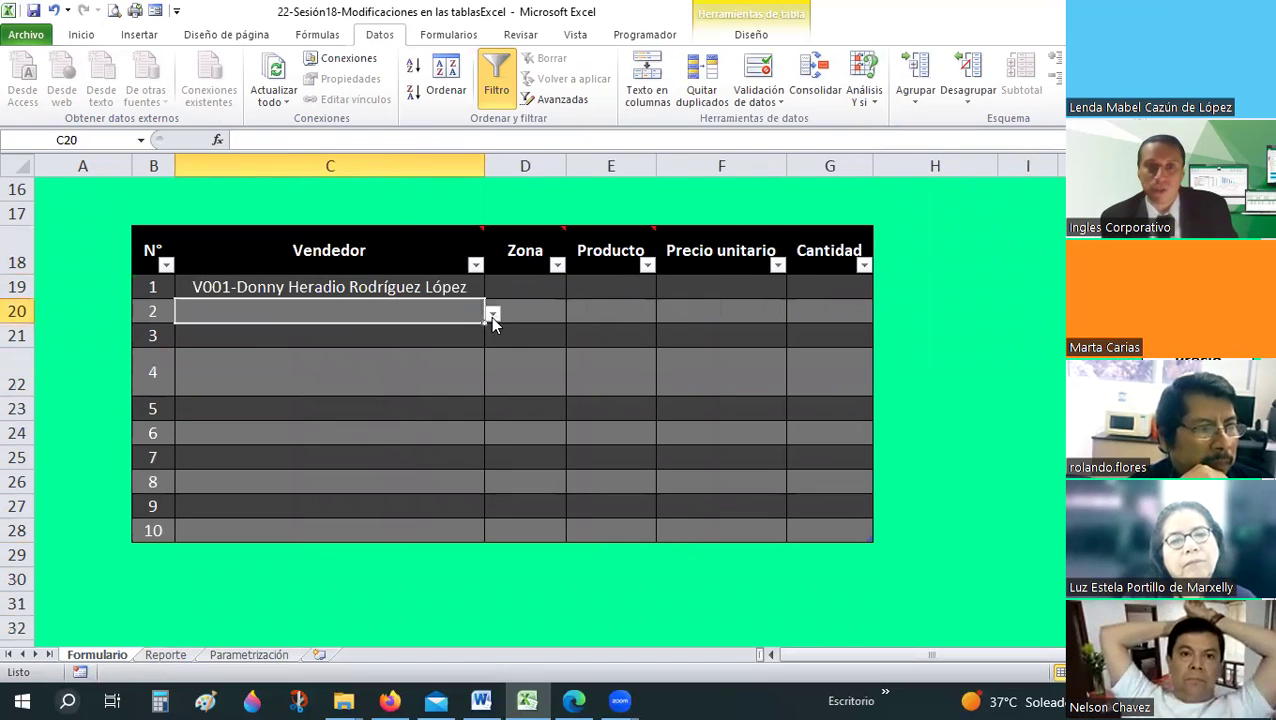
{"action": "key", "text": "alt+Down"}
{"action": "left_click", "coordinate": [277, 396]}
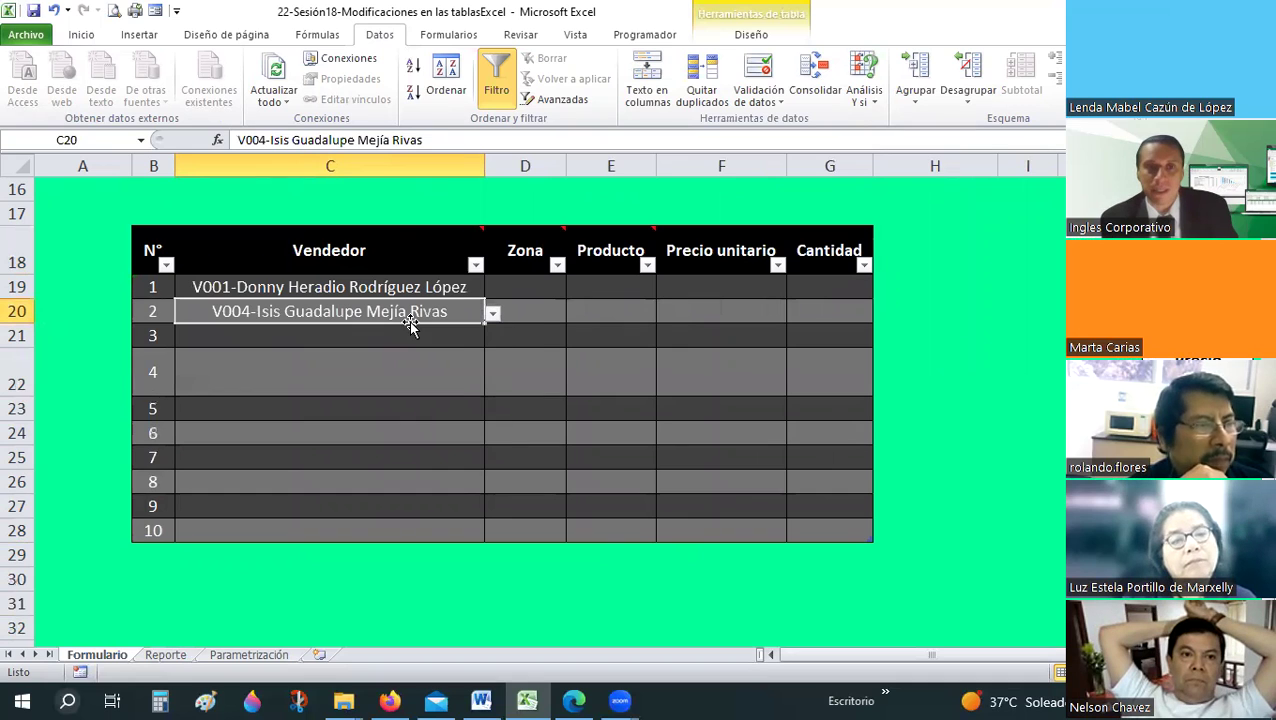
- Select the Vendedor cells C19:C28 and left-align them
{"action": "left_click_drag", "start_coordinate": [323, 516], "coordinate": [200, 290]}
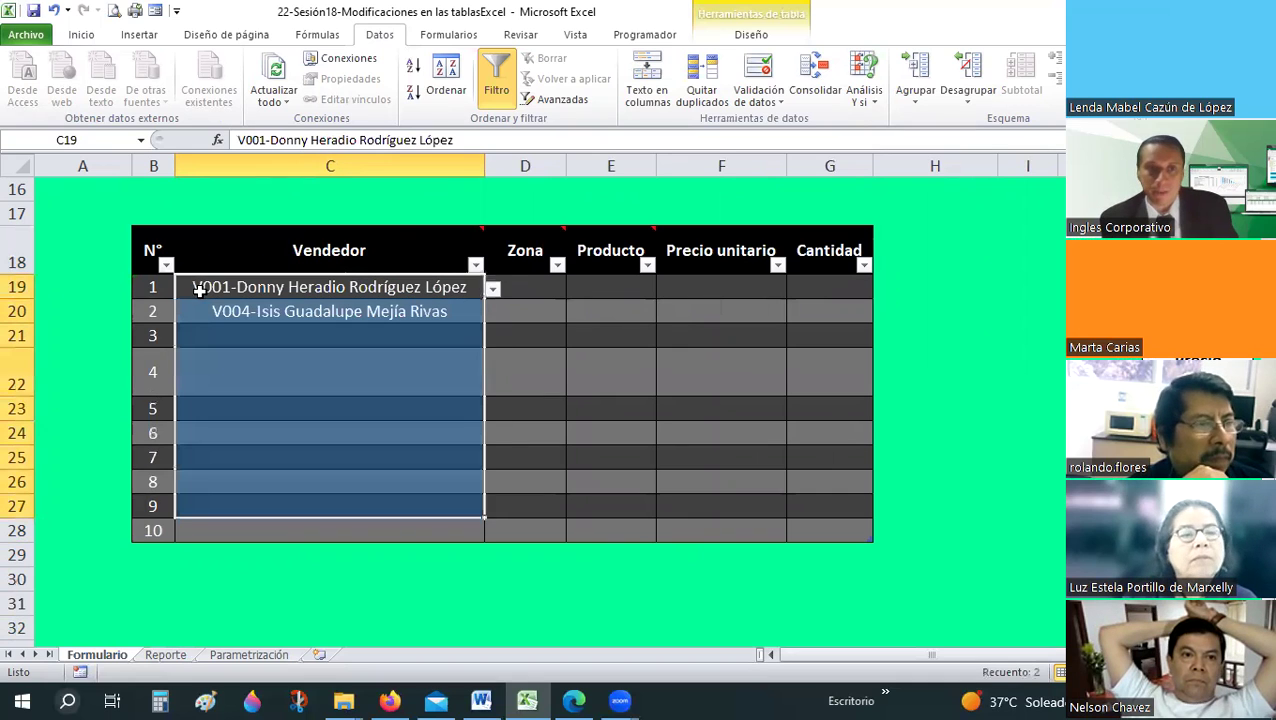
{"action": "key", "text": "shift+Down"}
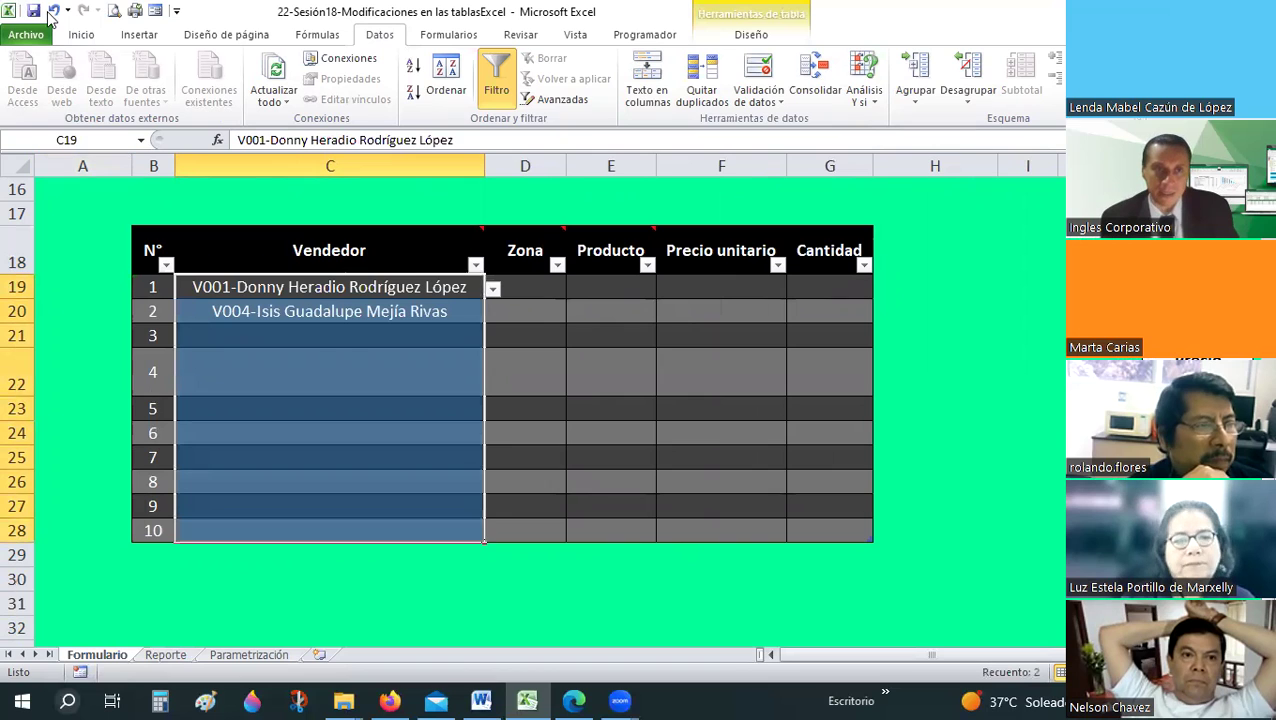
{"action": "scroll", "coordinate": [358, 92], "scroll_direction": "up", "scroll_amount": 4}
{"action": "key", "text": "ctrl+z"}
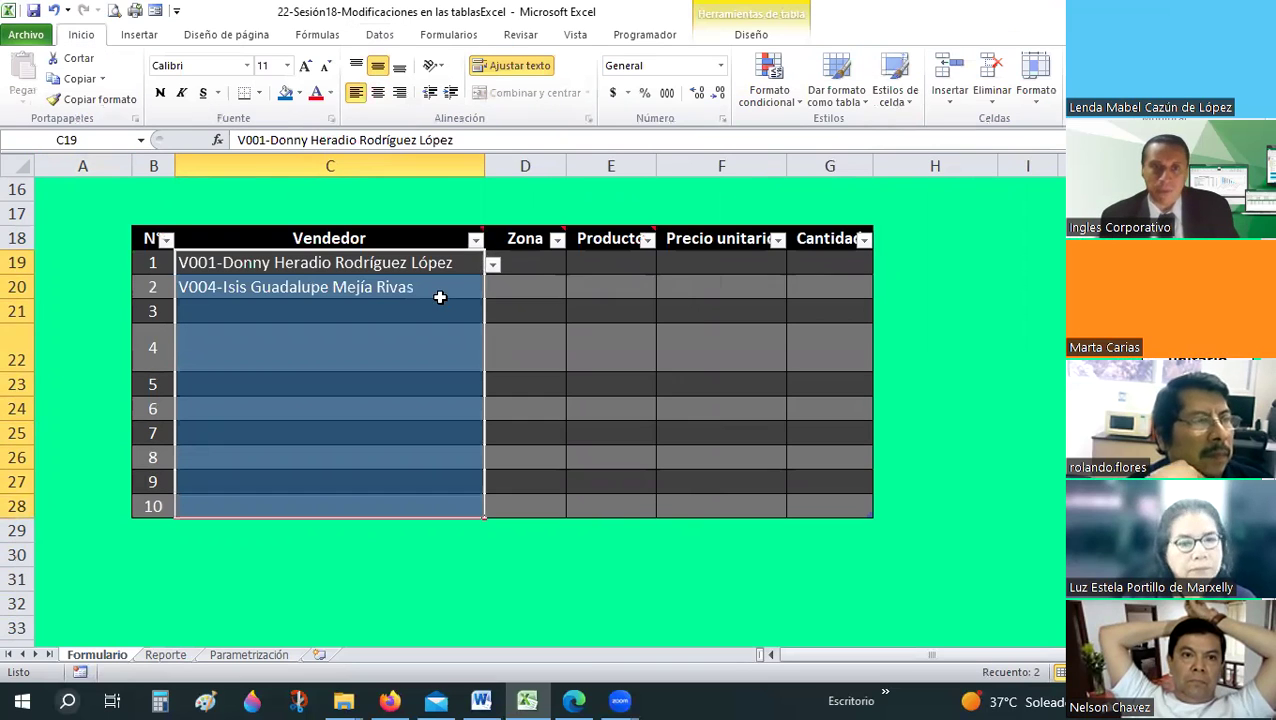
- Choose vendor V002 for C21 and V005 for C22, and reset row 22 to standard height
{"action": "left_click", "coordinate": [468, 309]}
{"action": "key", "text": "alt+Down"}
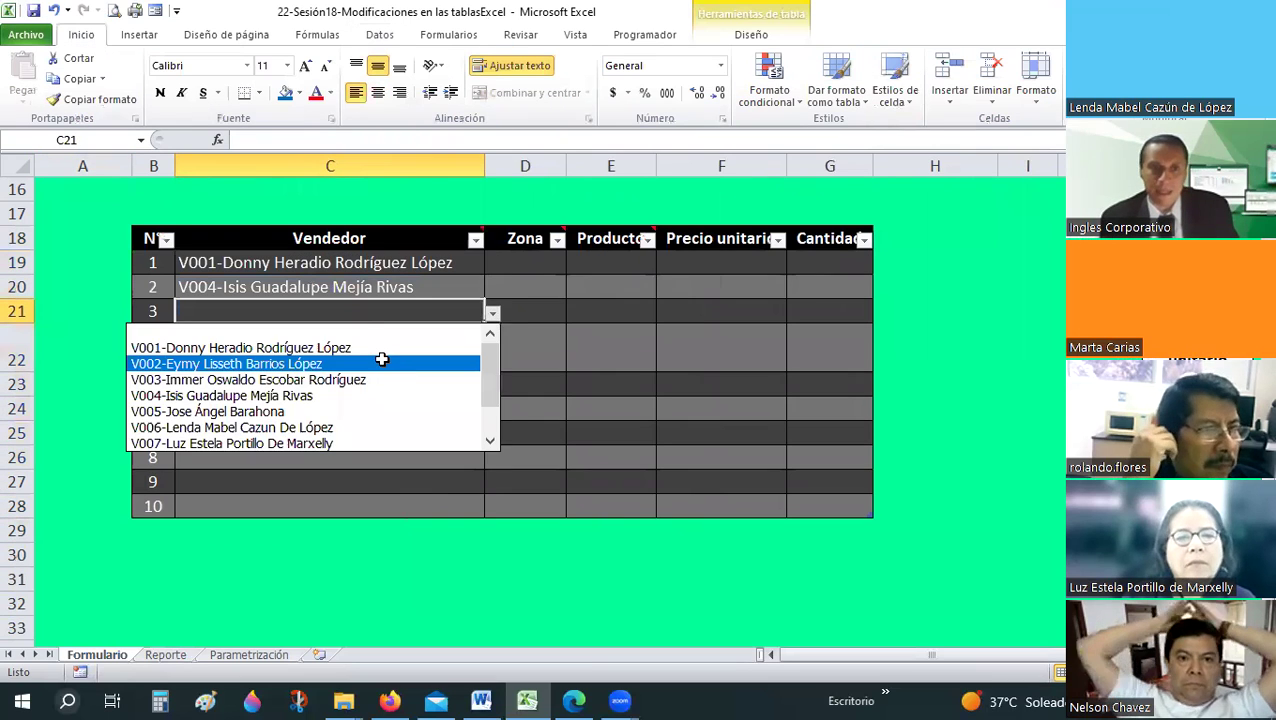
{"action": "key", "text": "Return"}
{"action": "left_click", "coordinate": [490, 361]}
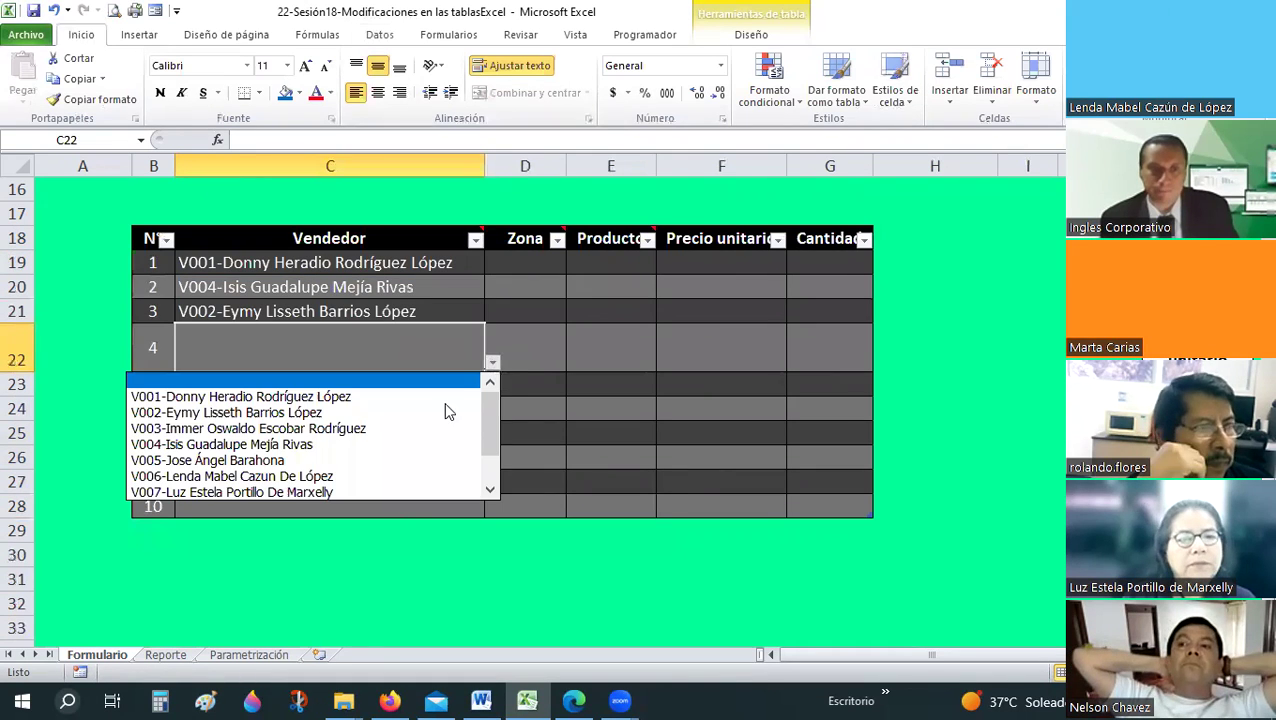
{"action": "left_click", "coordinate": [273, 460]}
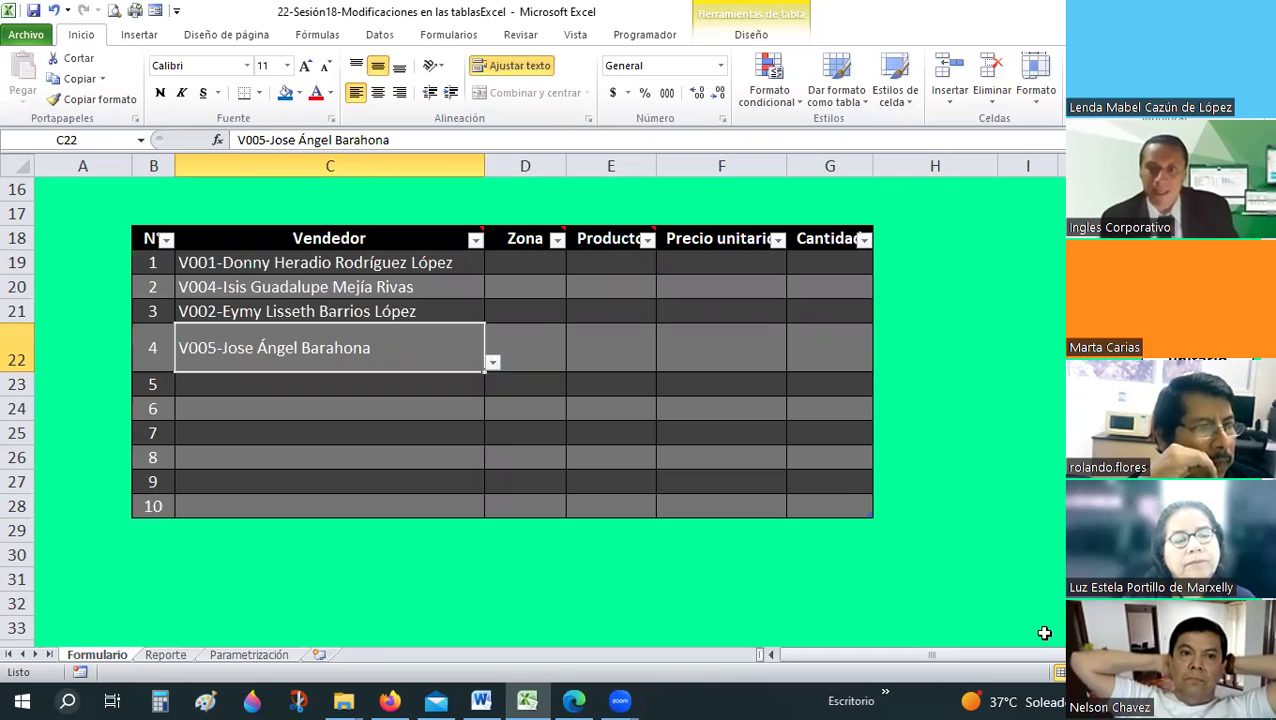
{"action": "left_click_drag", "start_coordinate": [1047, 663], "coordinate": [1060, 660]}
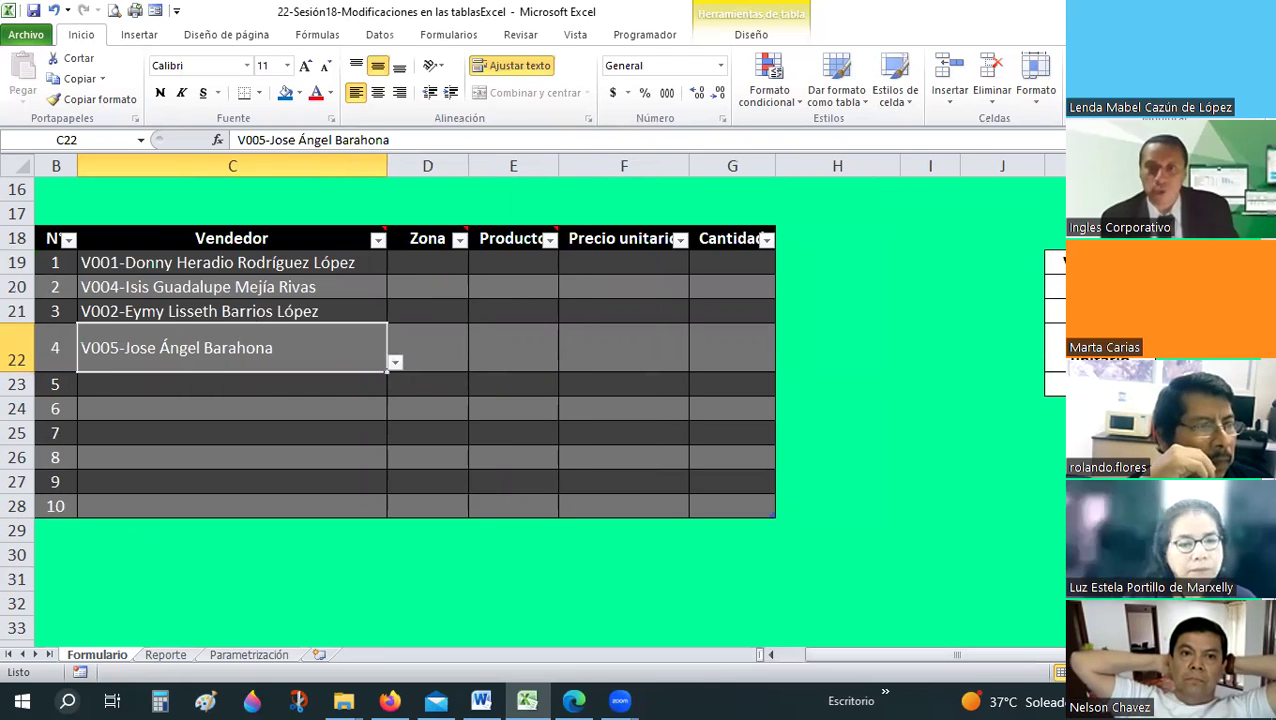
{"action": "double_click", "coordinate": [32, 372]}
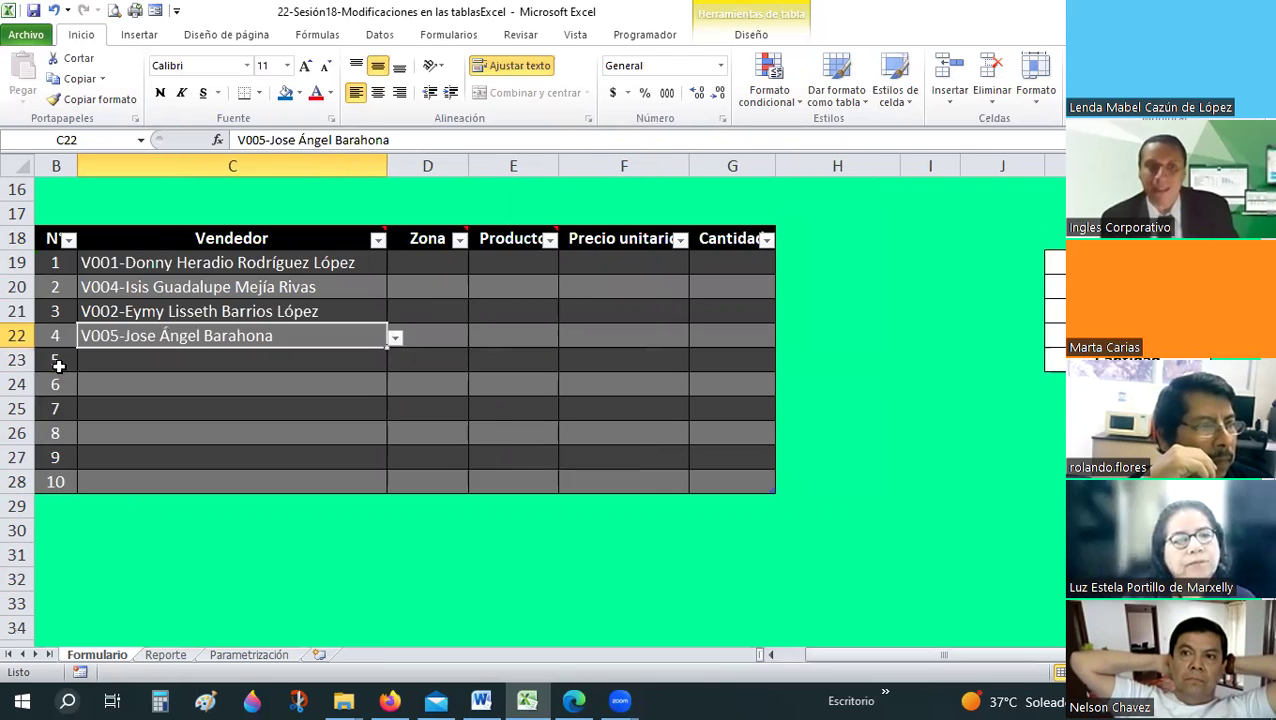
{"action": "left_click", "coordinate": [601, 630]}
{"action": "left_click", "coordinate": [792, 656]}
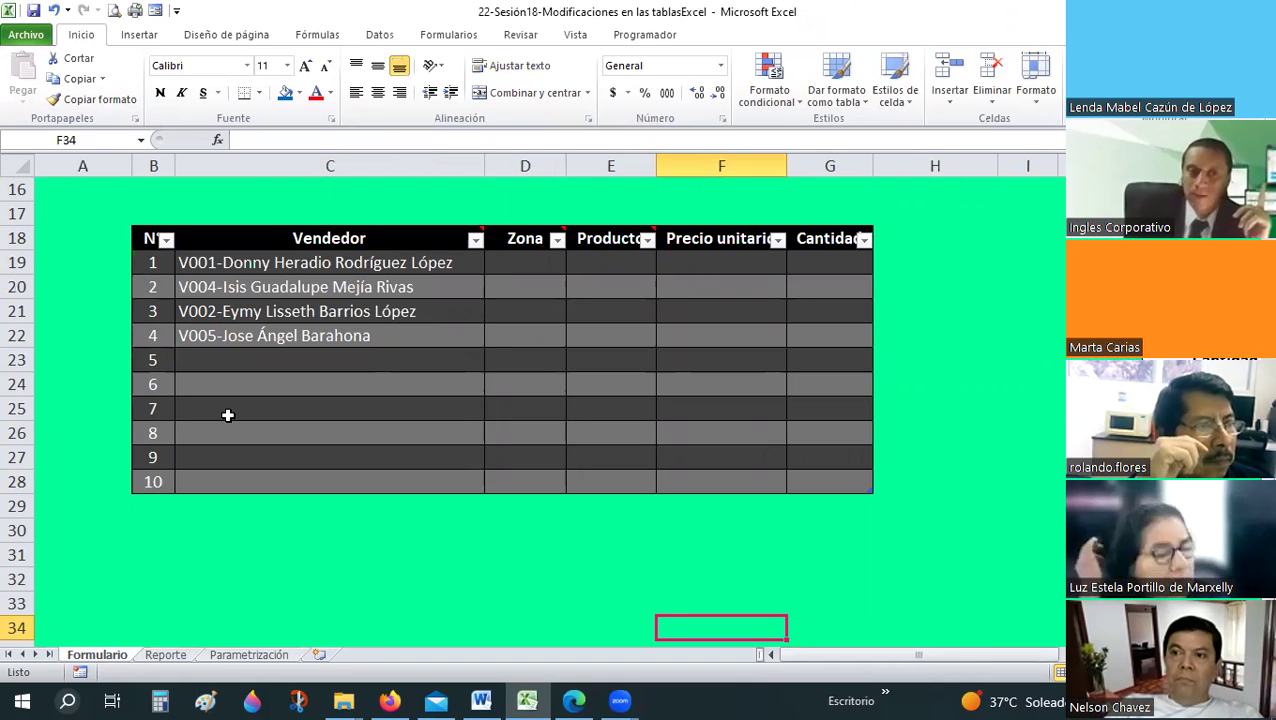
- Re-pick C22's vendor from the dropdown, ending with V005 back in place
{"action": "left_click", "coordinate": [233, 262]}
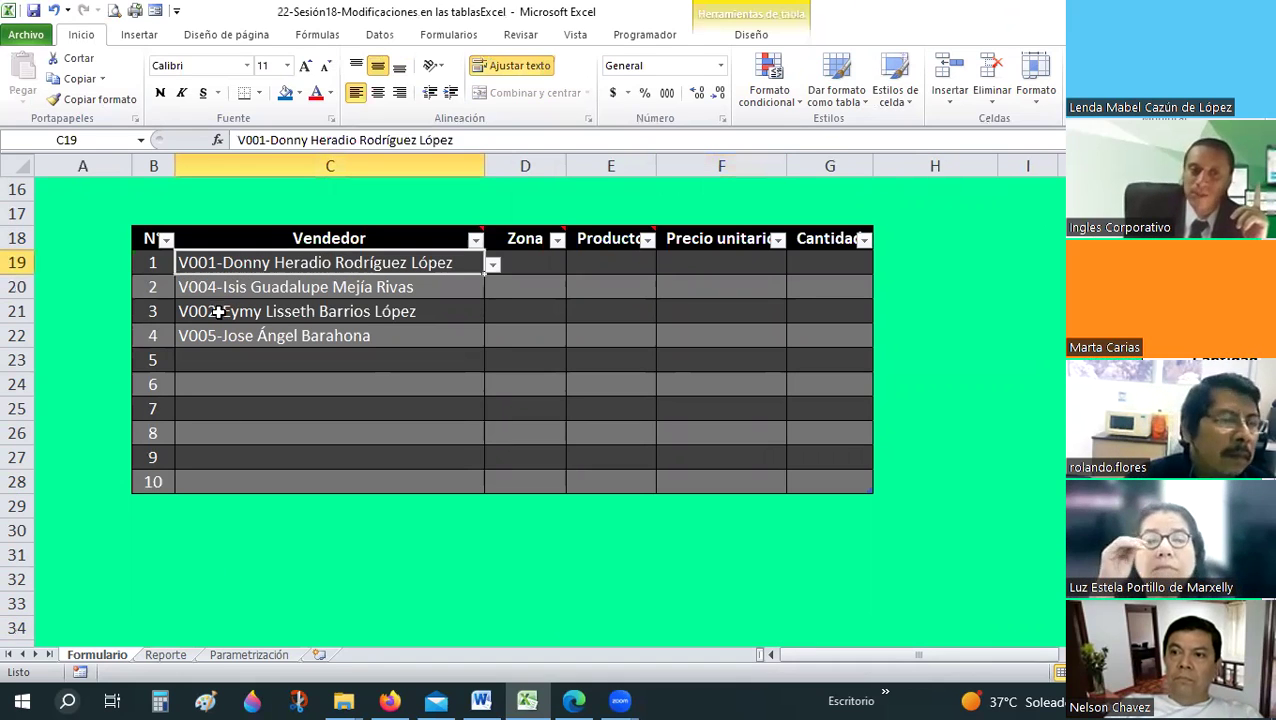
{"action": "left_click", "coordinate": [225, 311]}
{"action": "left_click", "coordinate": [471, 345]}
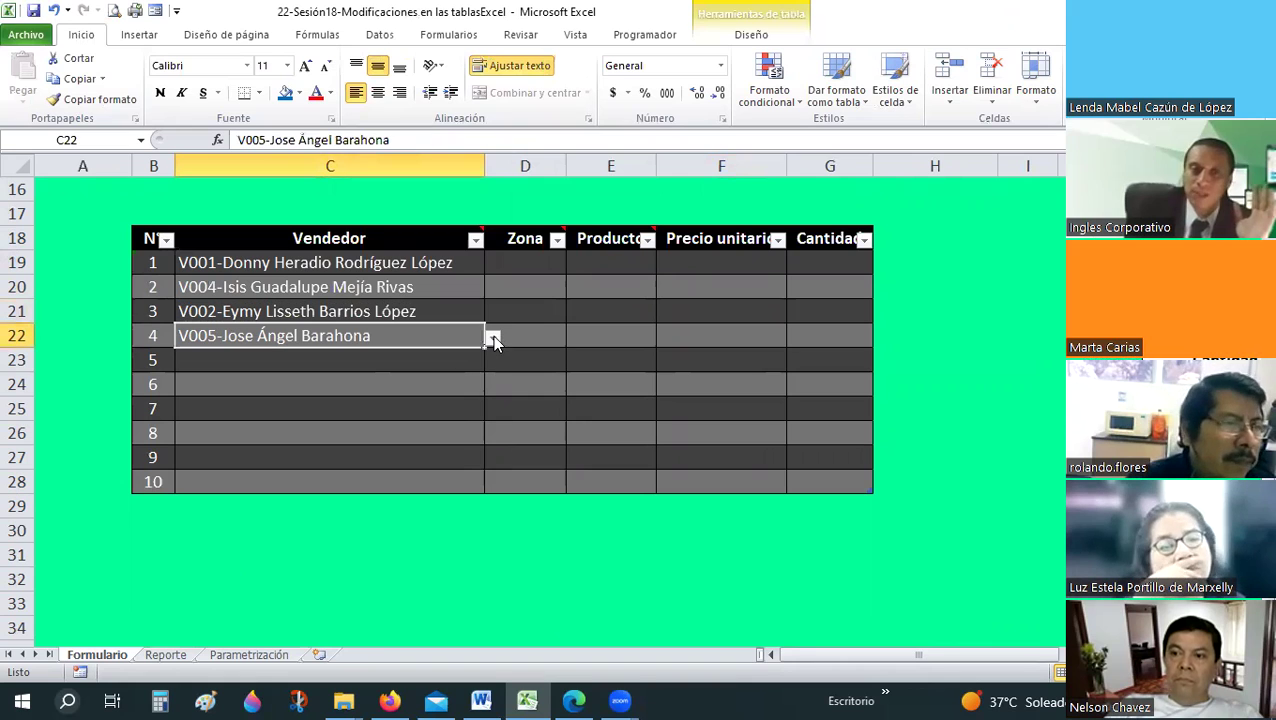
{"action": "left_click", "coordinate": [492, 337]}
{"action": "key", "text": "Down"}
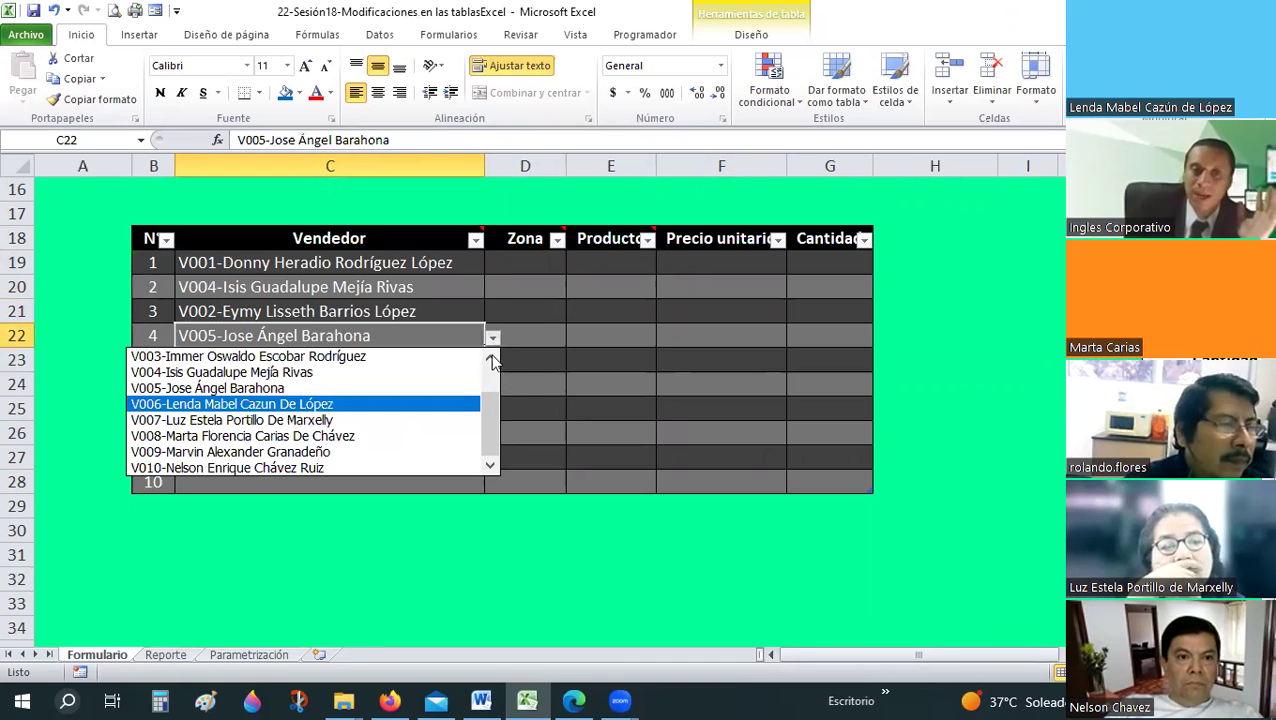
{"action": "scroll", "coordinate": [420, 360], "scroll_direction": "up", "scroll_amount": 1}
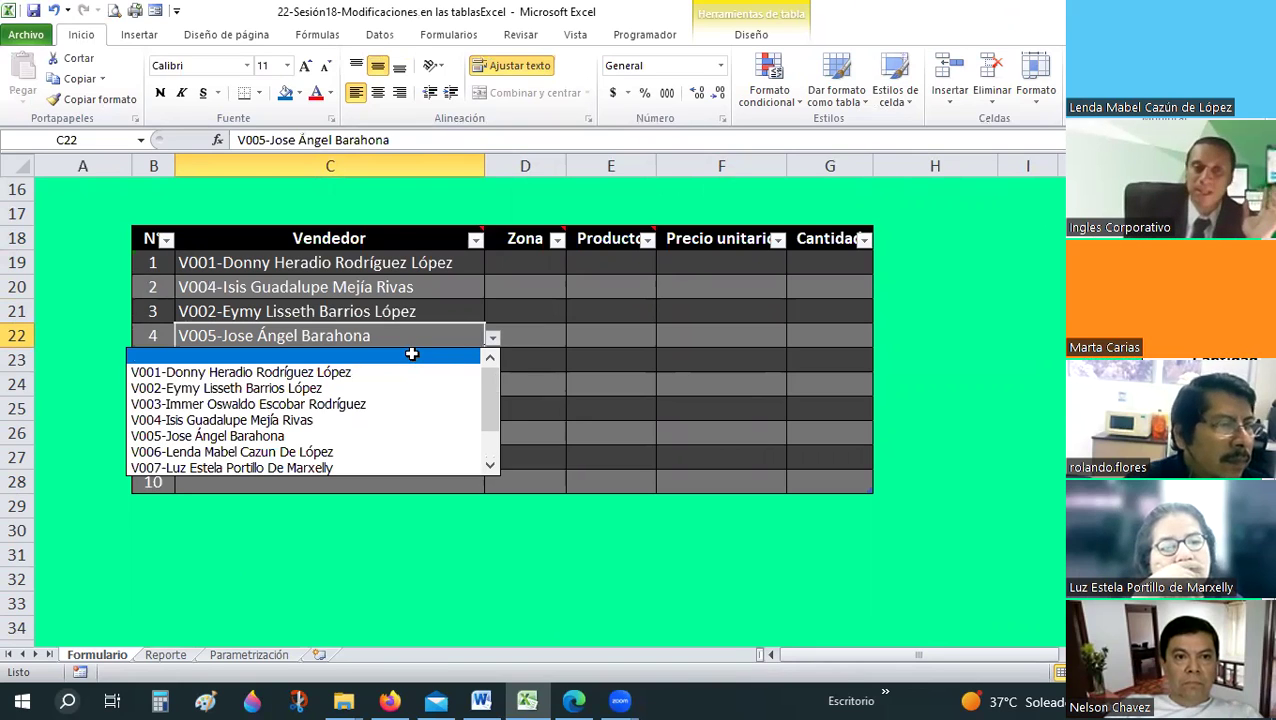
{"action": "key", "text": "Return"}
{"action": "key", "text": "alt+Down"}
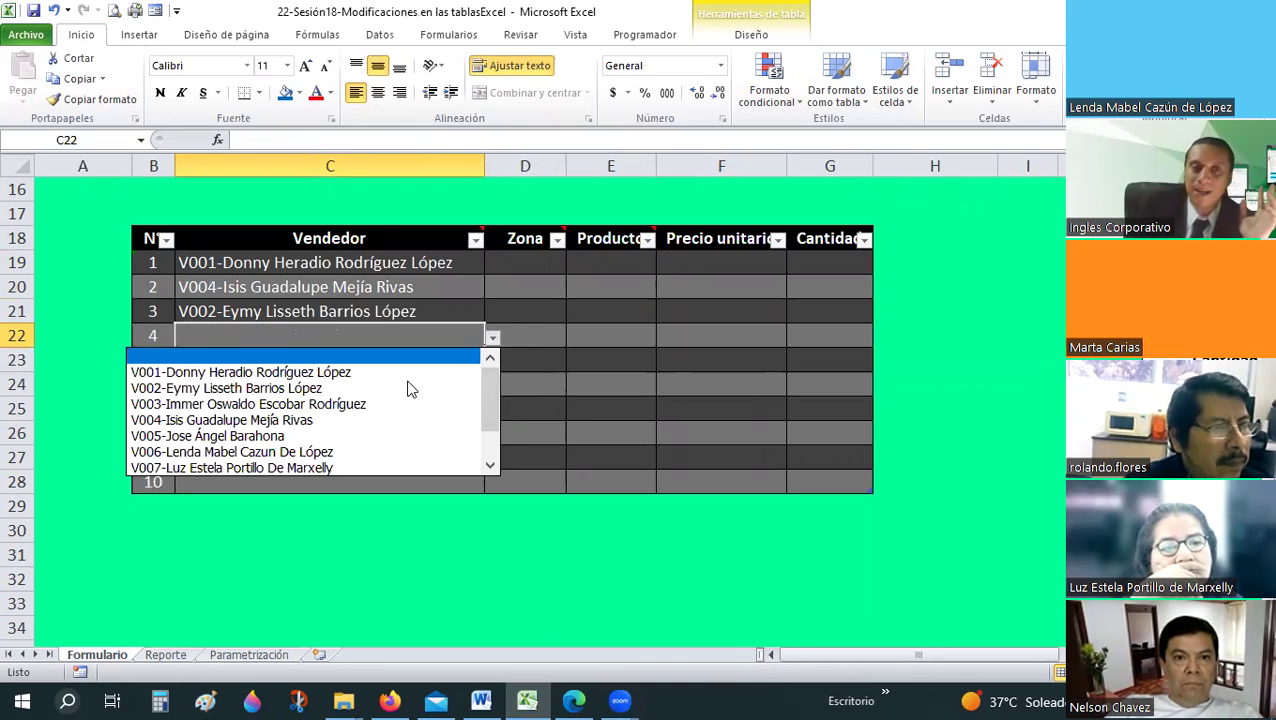
{"action": "left_click", "coordinate": [401, 388]}
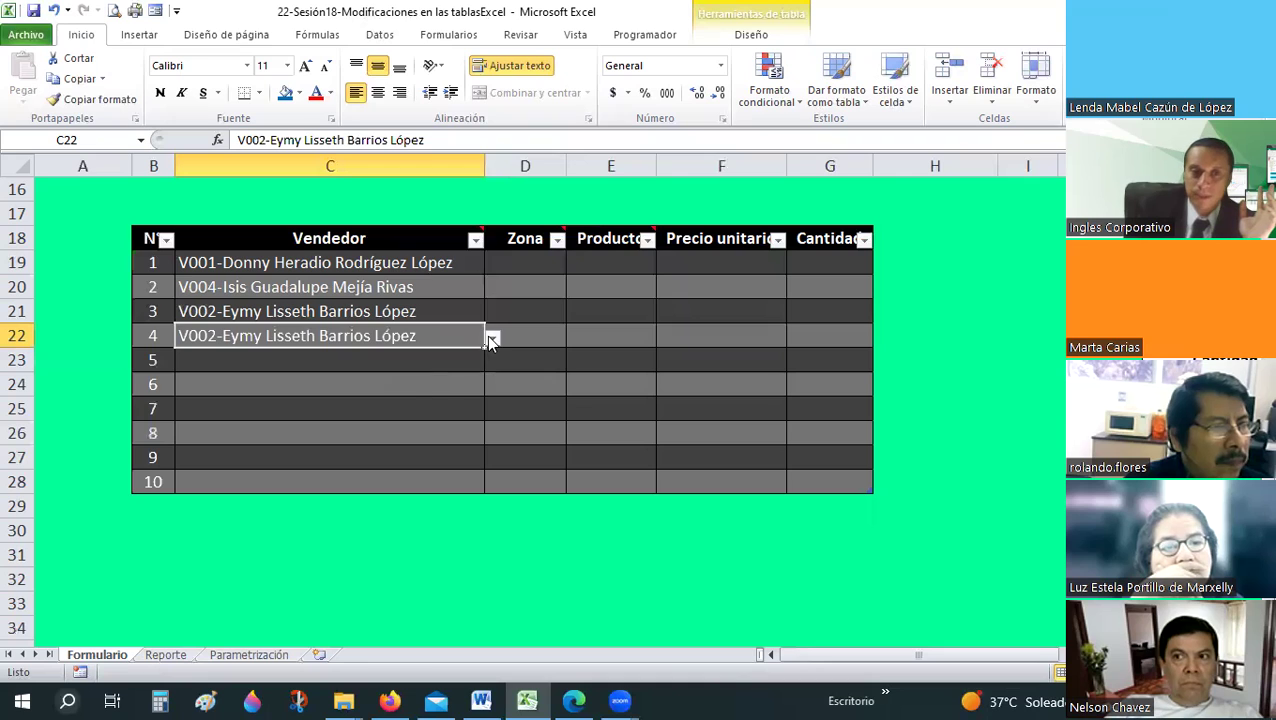
{"action": "key", "text": "alt+Down"}
{"action": "left_click", "coordinate": [385, 405]}
{"action": "left_click", "coordinate": [385, 406]}
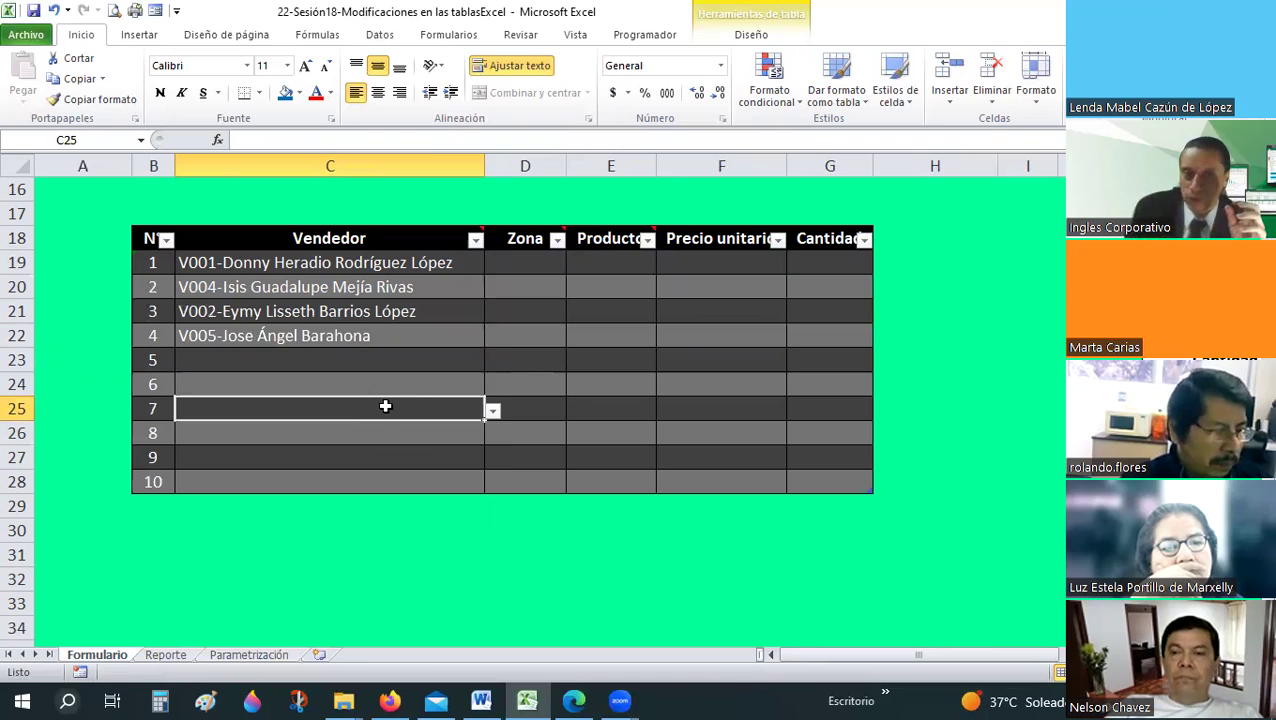
- Select Vendedor cells C19:C26 and move to the Parametrización sheet's vendor table
{"action": "left_click_drag", "start_coordinate": [272, 433], "coordinate": [257, 273]}
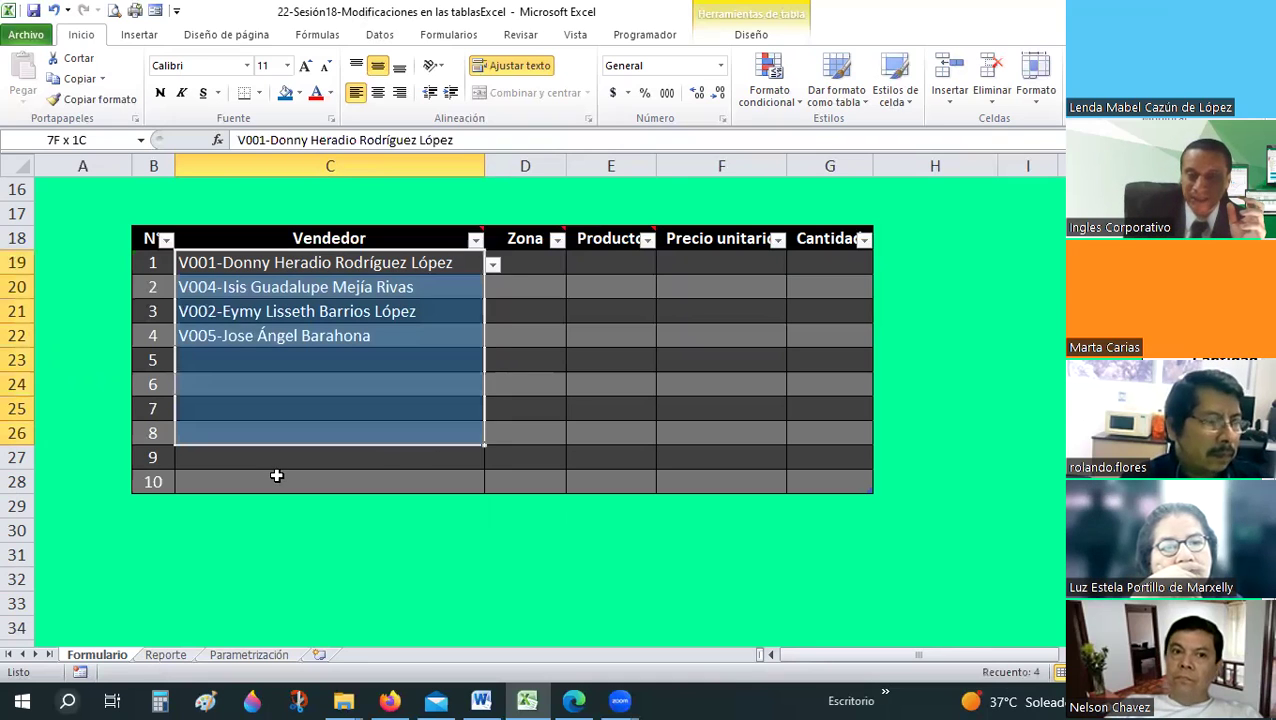
{"action": "left_click", "coordinate": [257, 265]}
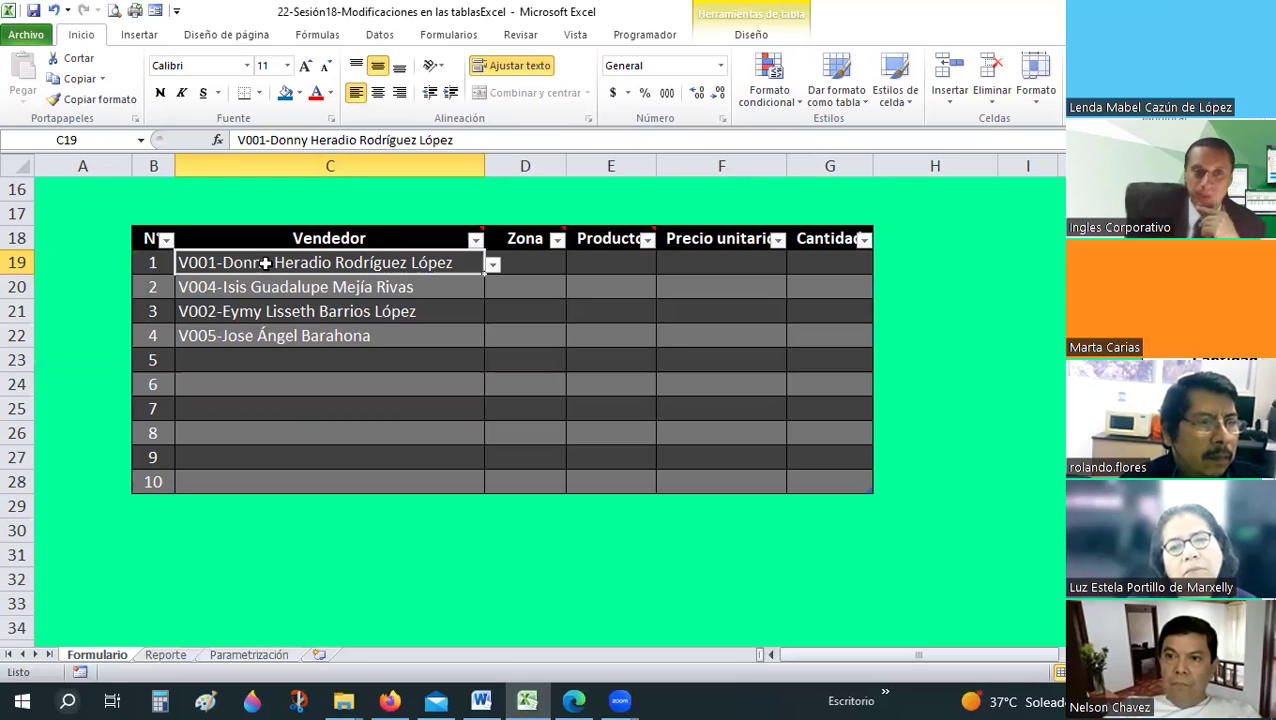
{"action": "left_click_drag", "start_coordinate": [253, 262], "coordinate": [248, 482]}
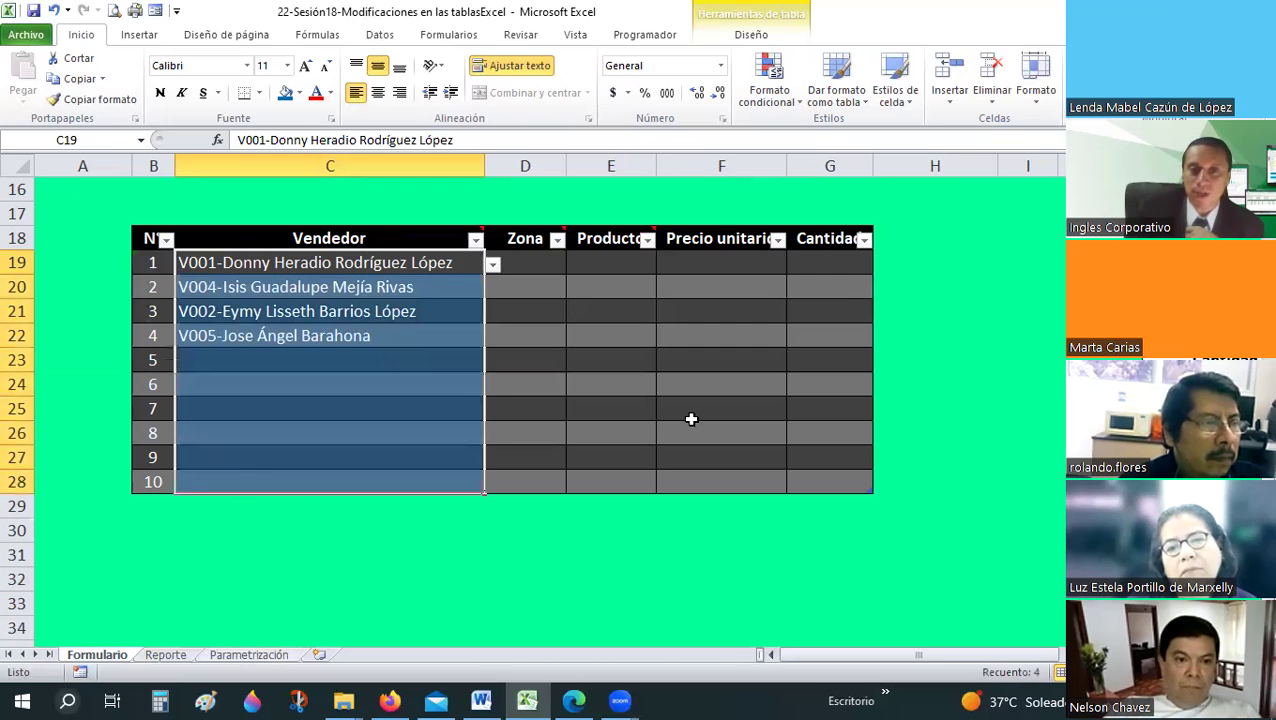
{"action": "key", "text": "ctrl+Page_Down"}
{"action": "key", "text": "ctrl+Page_Down"}
{"action": "left_click", "coordinate": [650, 307]}
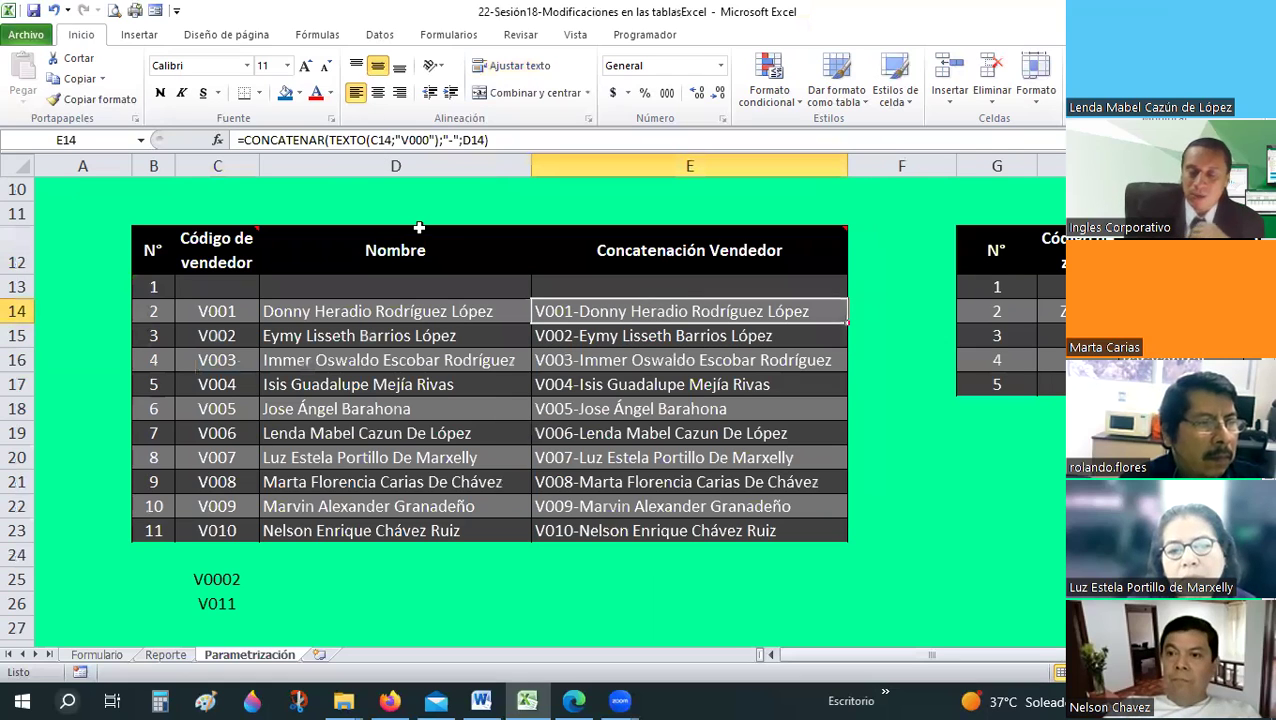
{"action": "key", "text": "Down"}
{"action": "key", "text": "Down"}
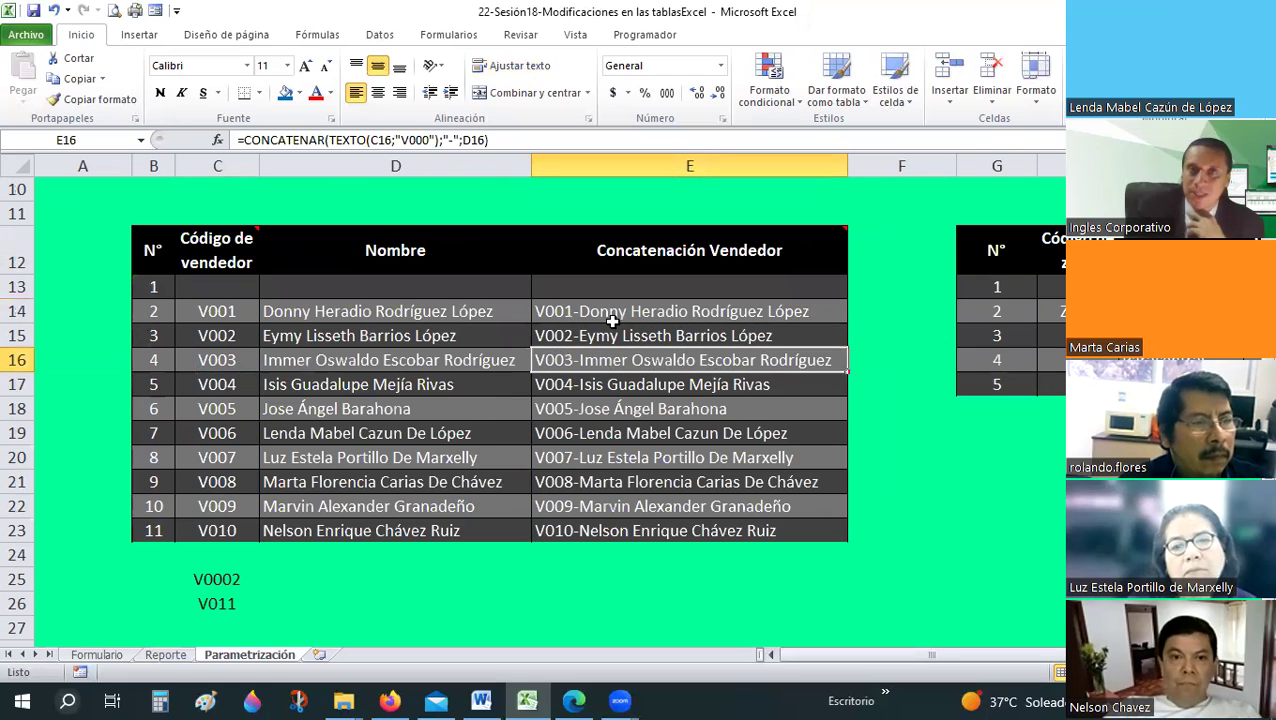
{"action": "left_click", "coordinate": [97, 655]}
{"action": "left_click", "coordinate": [449, 333]}
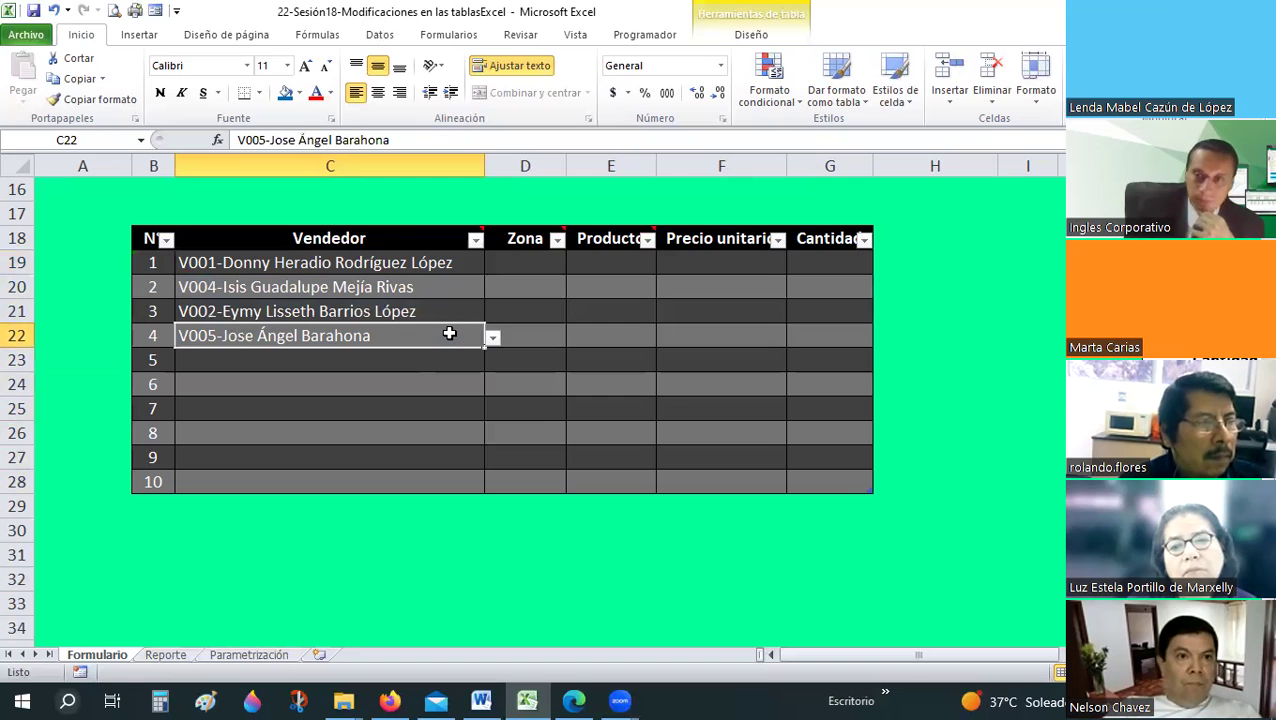
{"action": "left_click", "coordinate": [388, 279]}
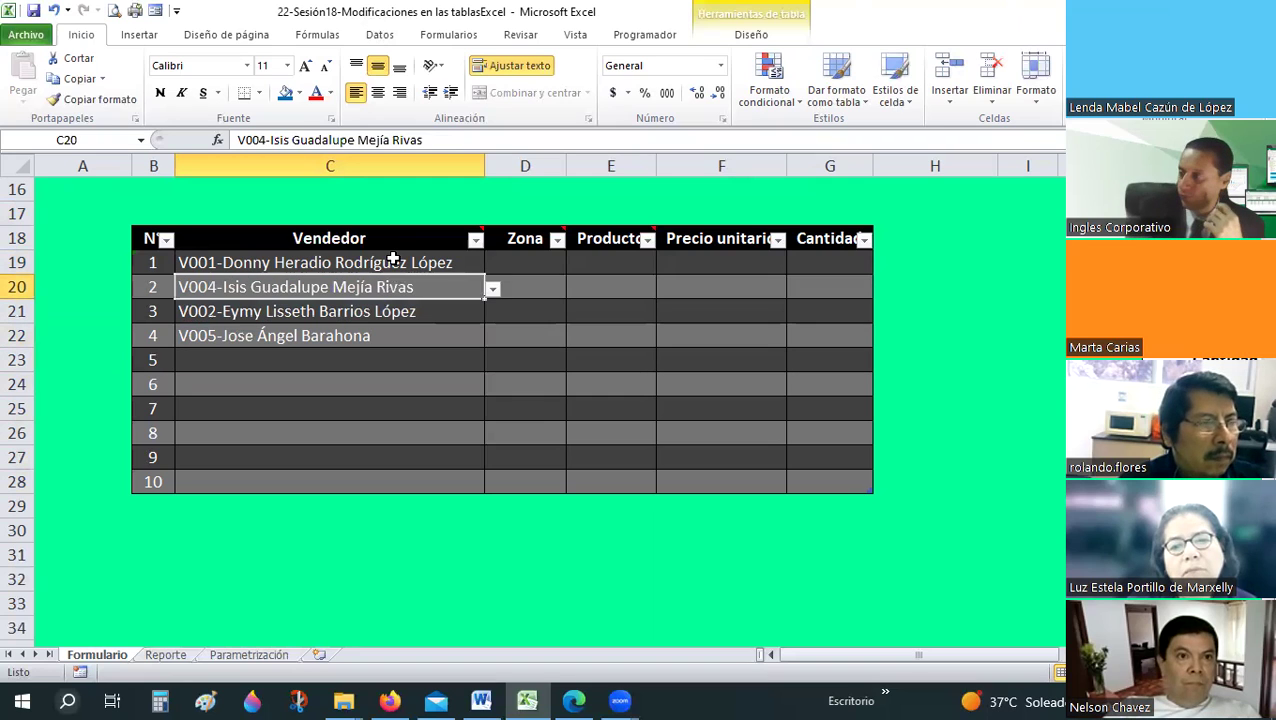
{"action": "left_click", "coordinate": [393, 259]}
{"action": "left_click", "coordinate": [381, 301]}
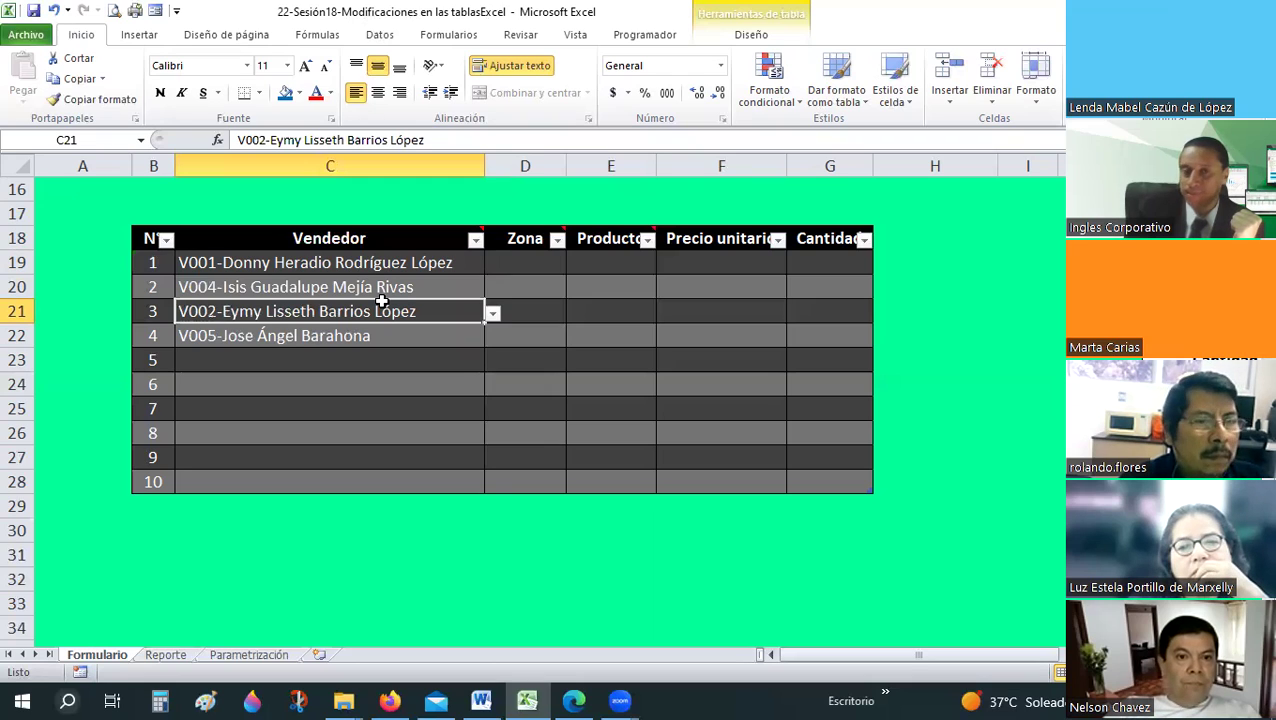
{"action": "scroll", "coordinate": [400, 38], "scroll_direction": "down", "scroll_amount": 5}
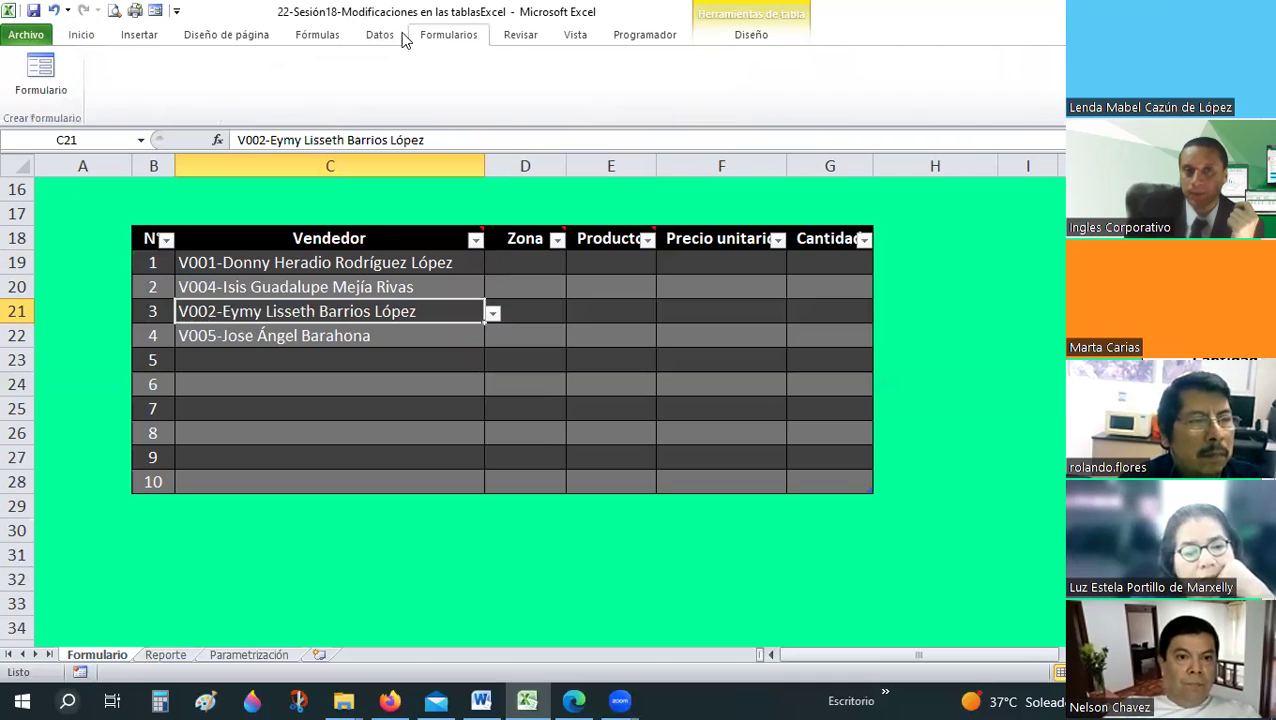
{"action": "scroll", "coordinate": [470, 80], "scroll_direction": "up", "scroll_amount": 1}
{"action": "left_click", "coordinate": [784, 100]}
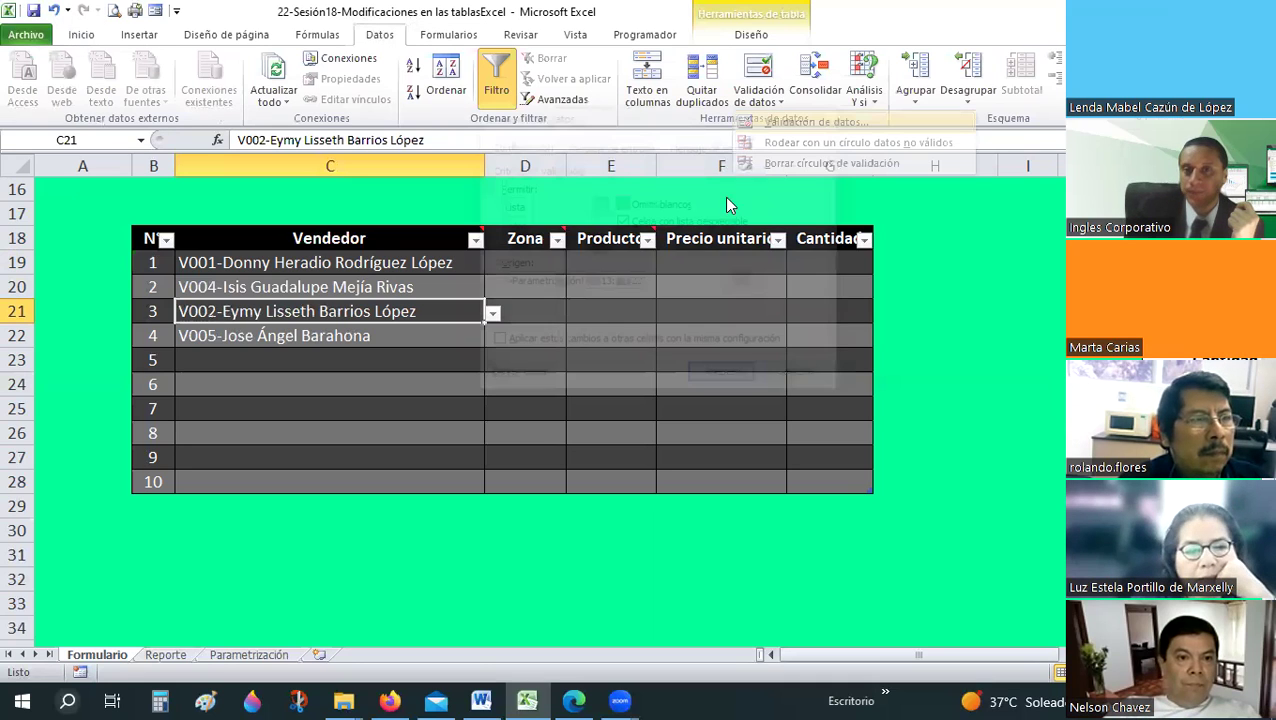
{"action": "left_click", "coordinate": [770, 128]}
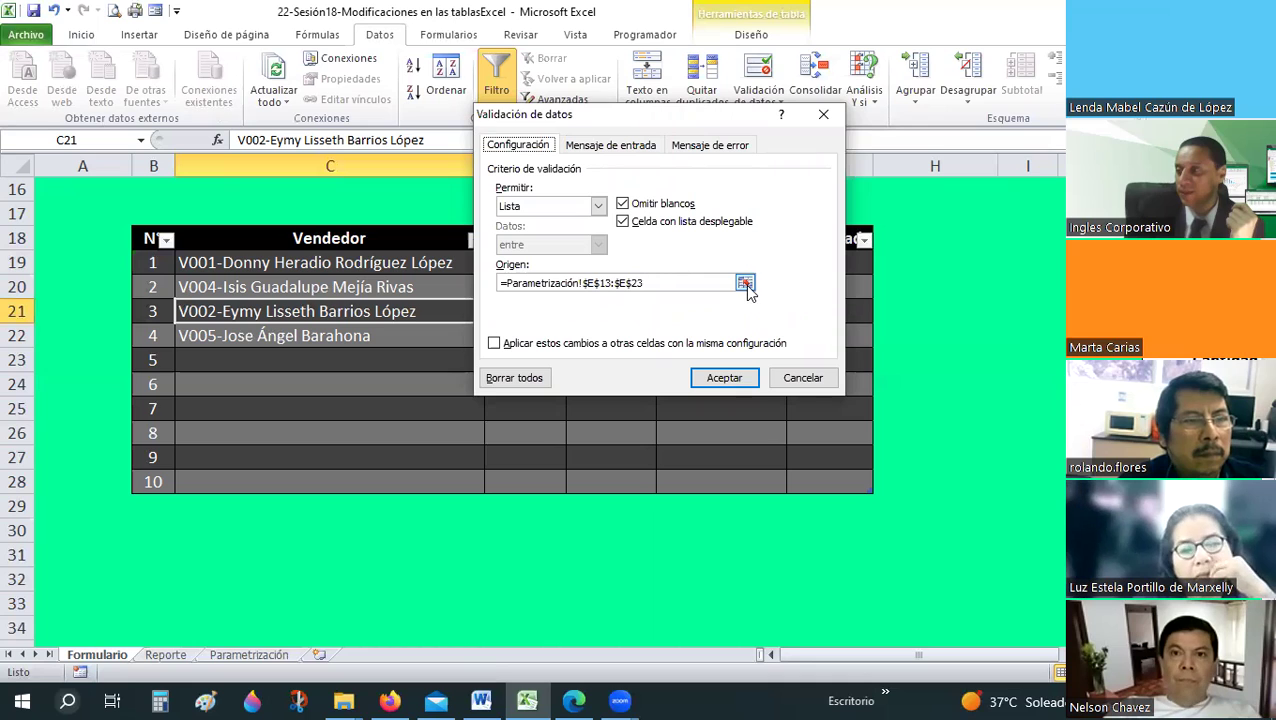
{"action": "left_click", "coordinate": [746, 284]}
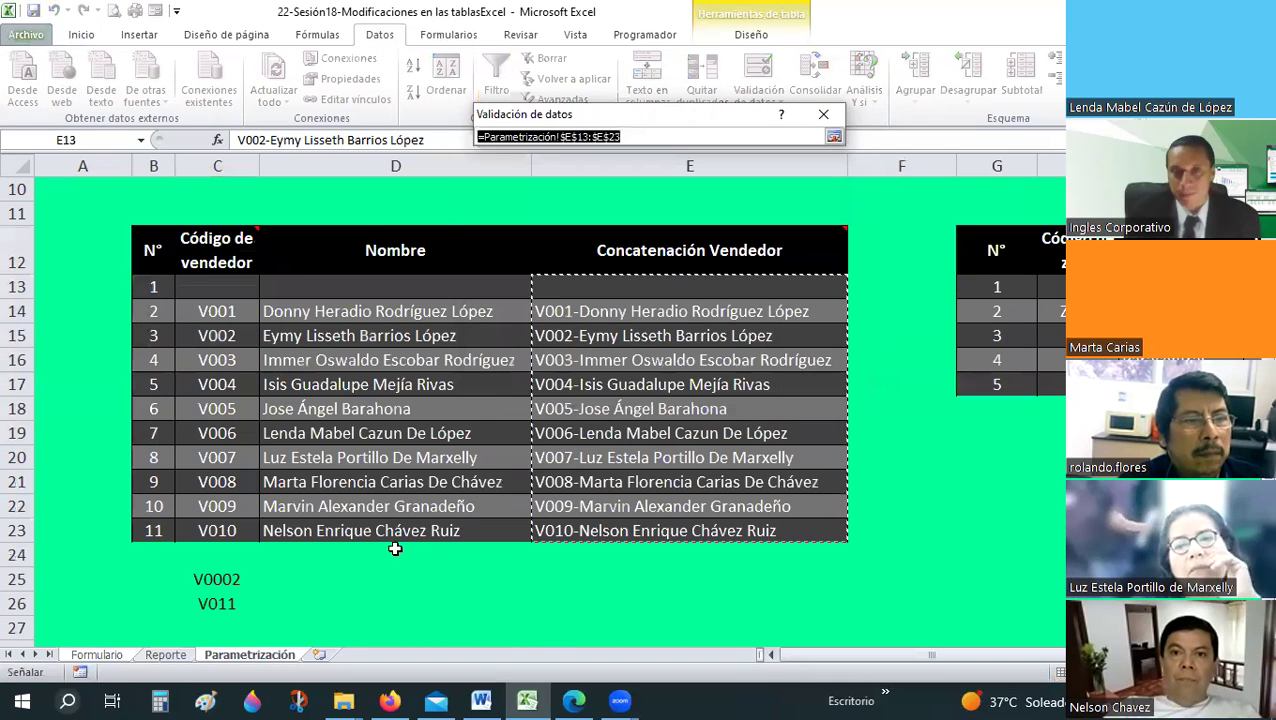
{"action": "key", "text": "Return"}
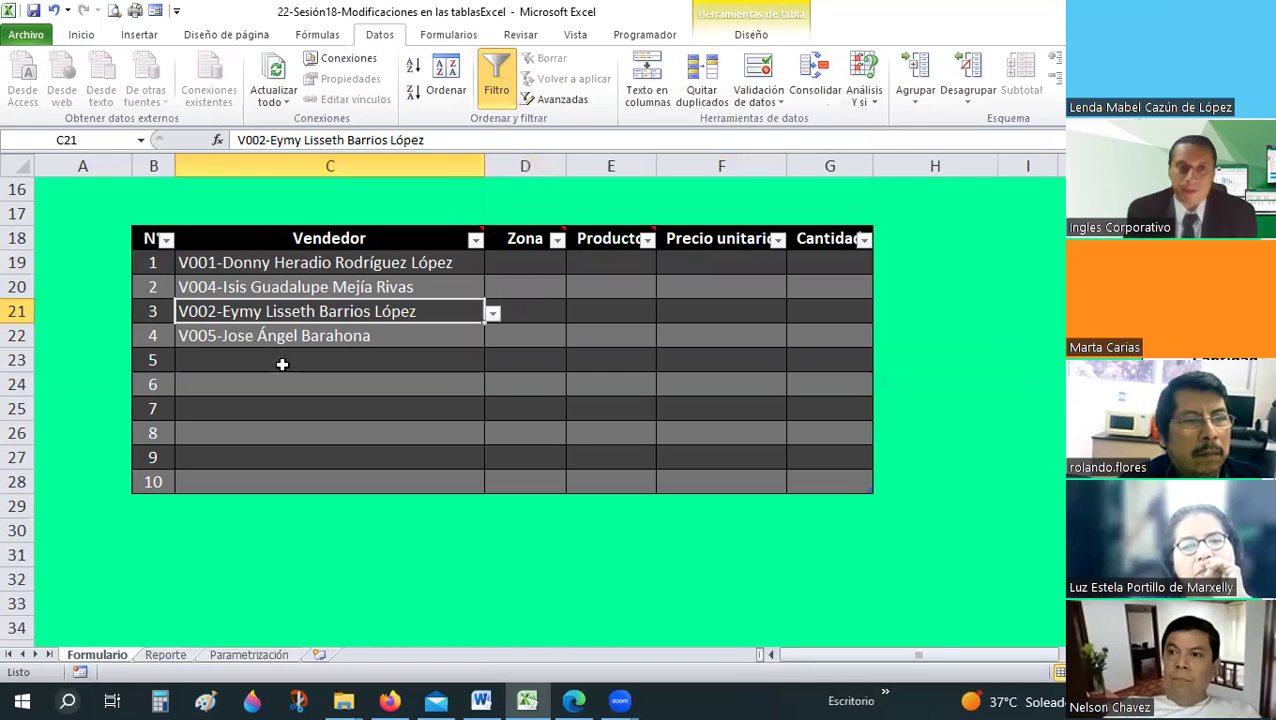
- Give Vendedor cells C19:C28 a data validation rule allowing a List
{"action": "left_click_drag", "start_coordinate": [268, 264], "coordinate": [271, 481]}
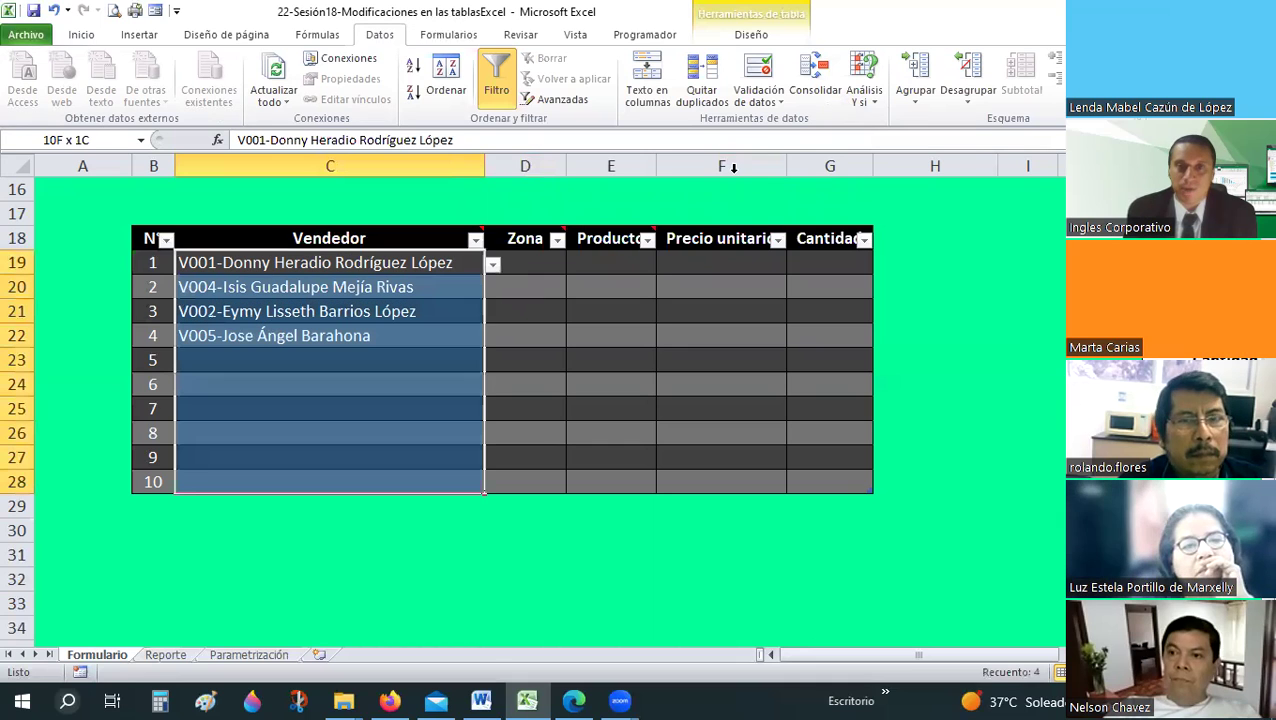
{"action": "left_click", "coordinate": [774, 101]}
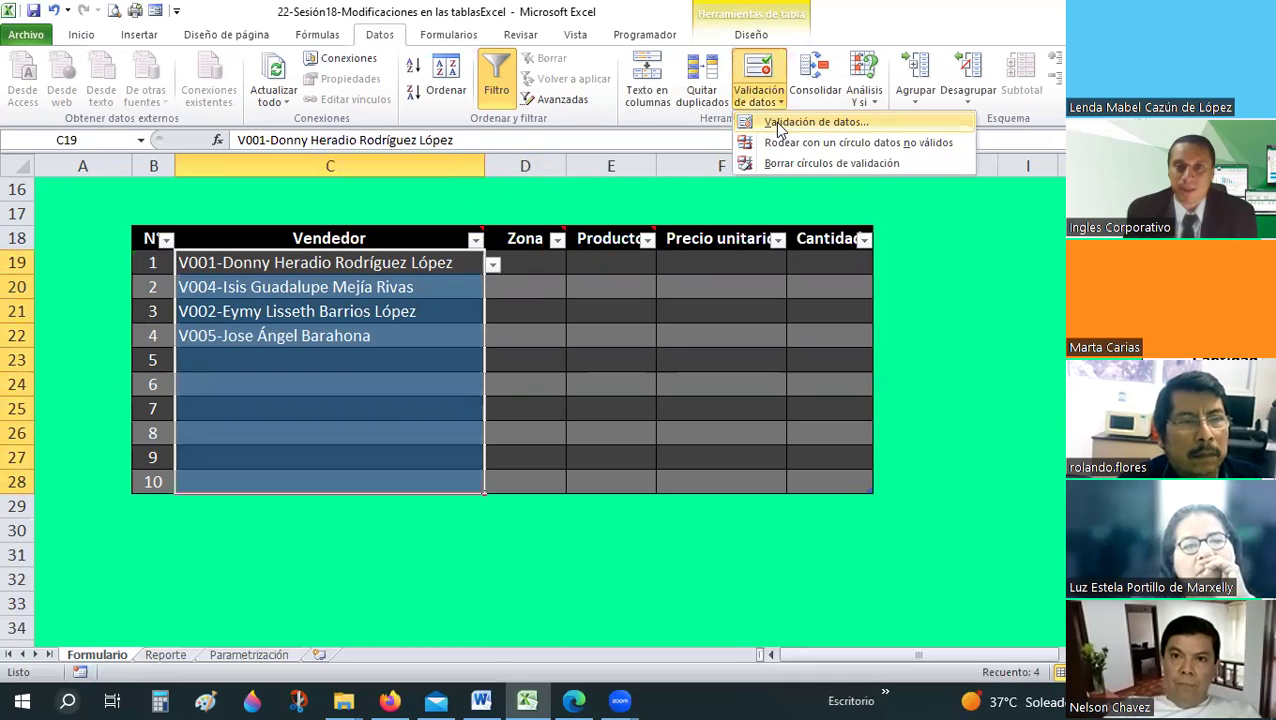
{"action": "key", "text": "Return"}
{"action": "key", "text": "Escape"}
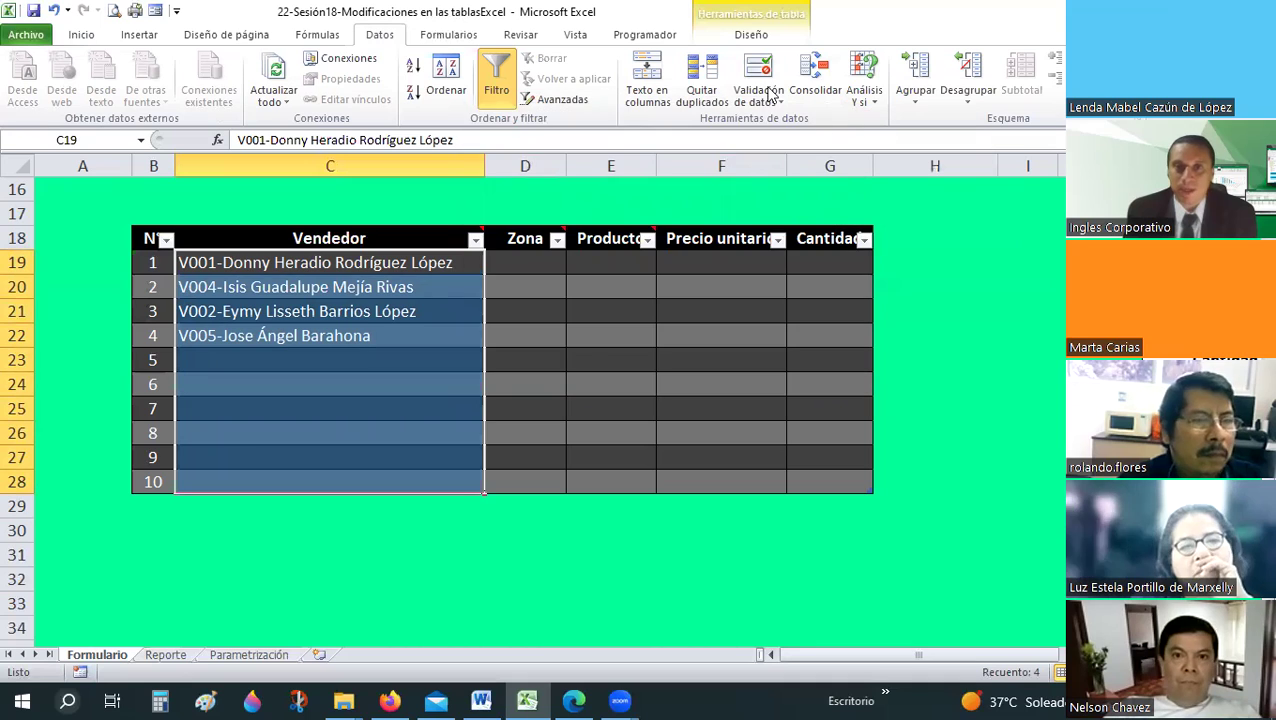
{"action": "left_click", "coordinate": [774, 101]}
{"action": "left_click", "coordinate": [765, 121]}
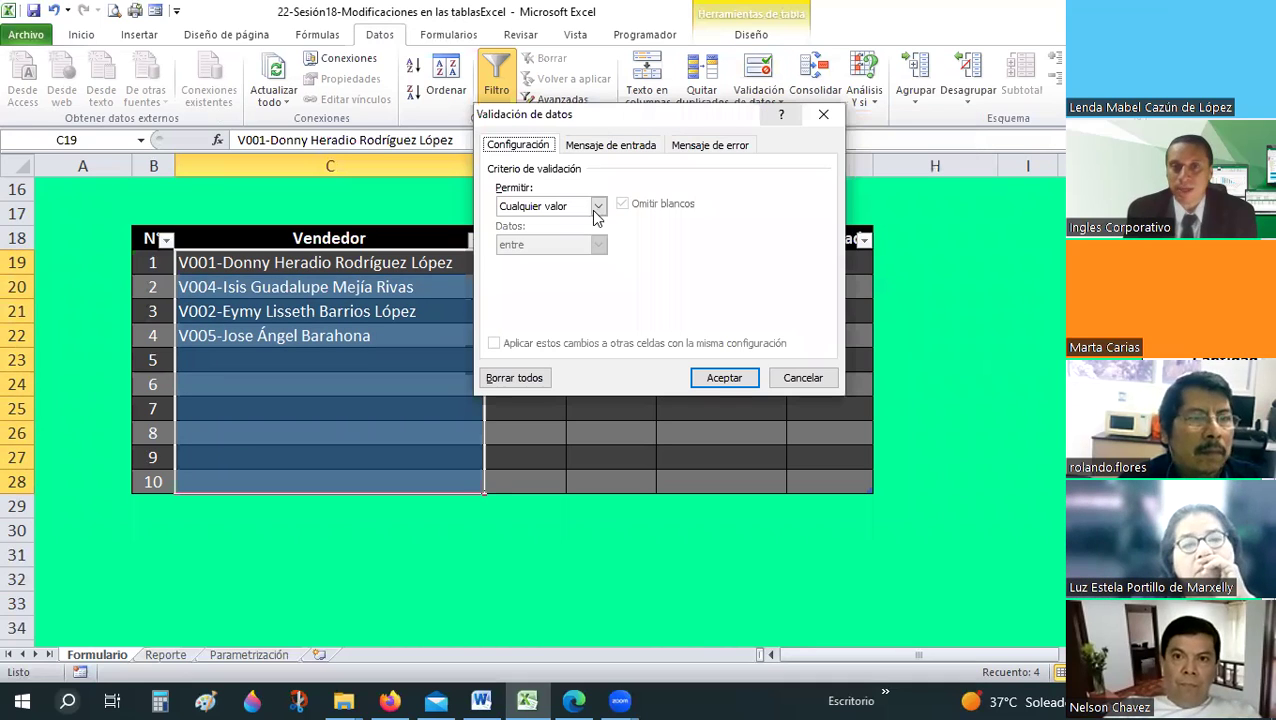
{"action": "left_click", "coordinate": [550, 206]}
{"action": "left_click", "coordinate": [529, 256]}
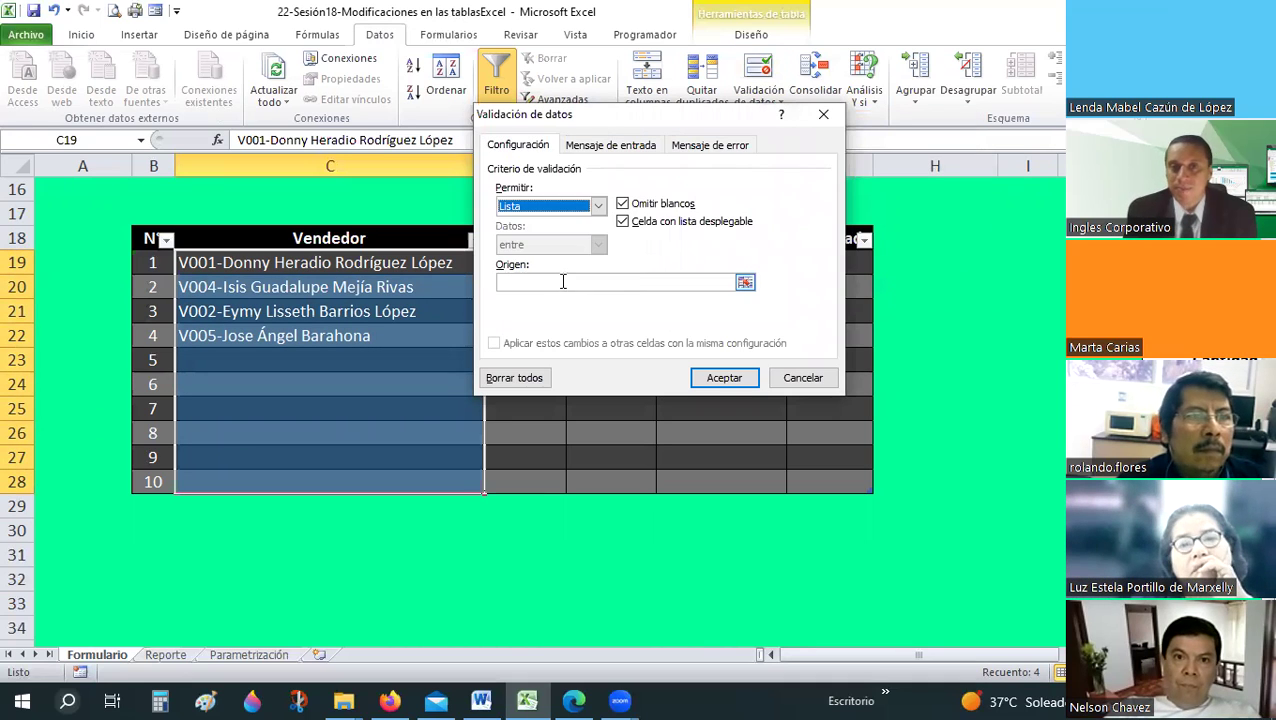
- Set the list source to Parametrización cells E13:E23 and confirm the validation
{"action": "left_click", "coordinate": [688, 283]}
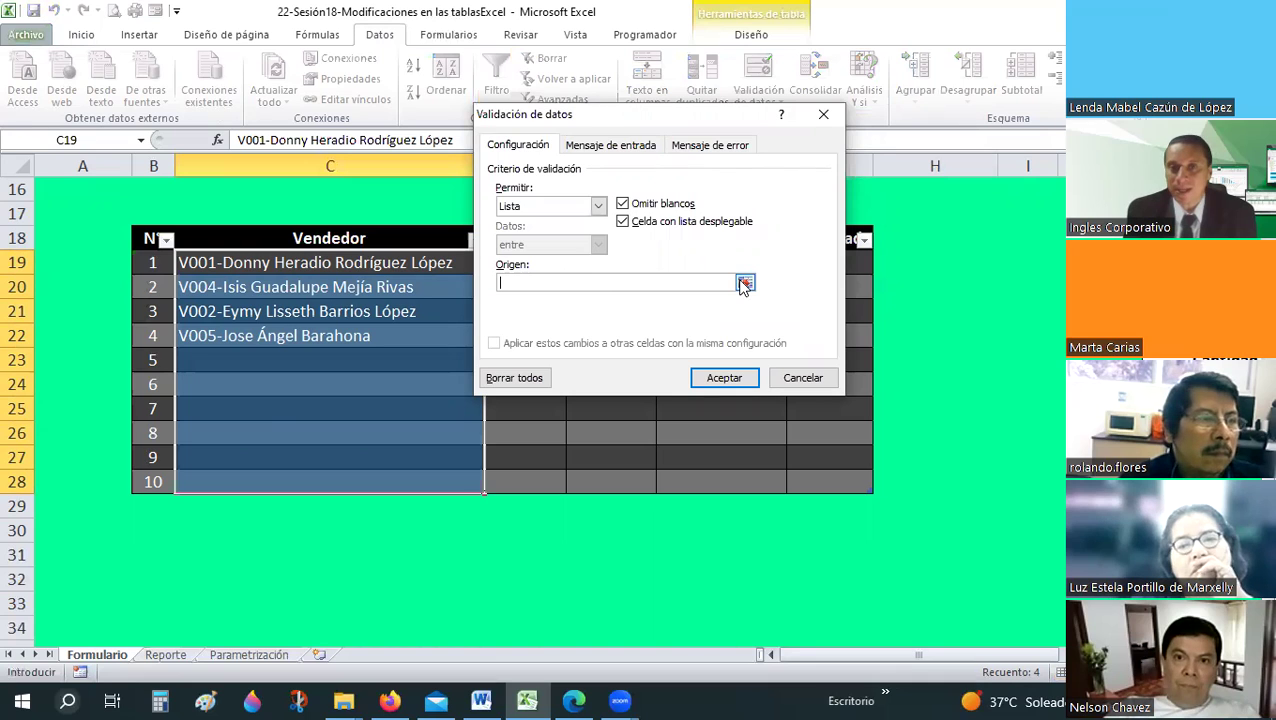
{"action": "left_click", "coordinate": [744, 281]}
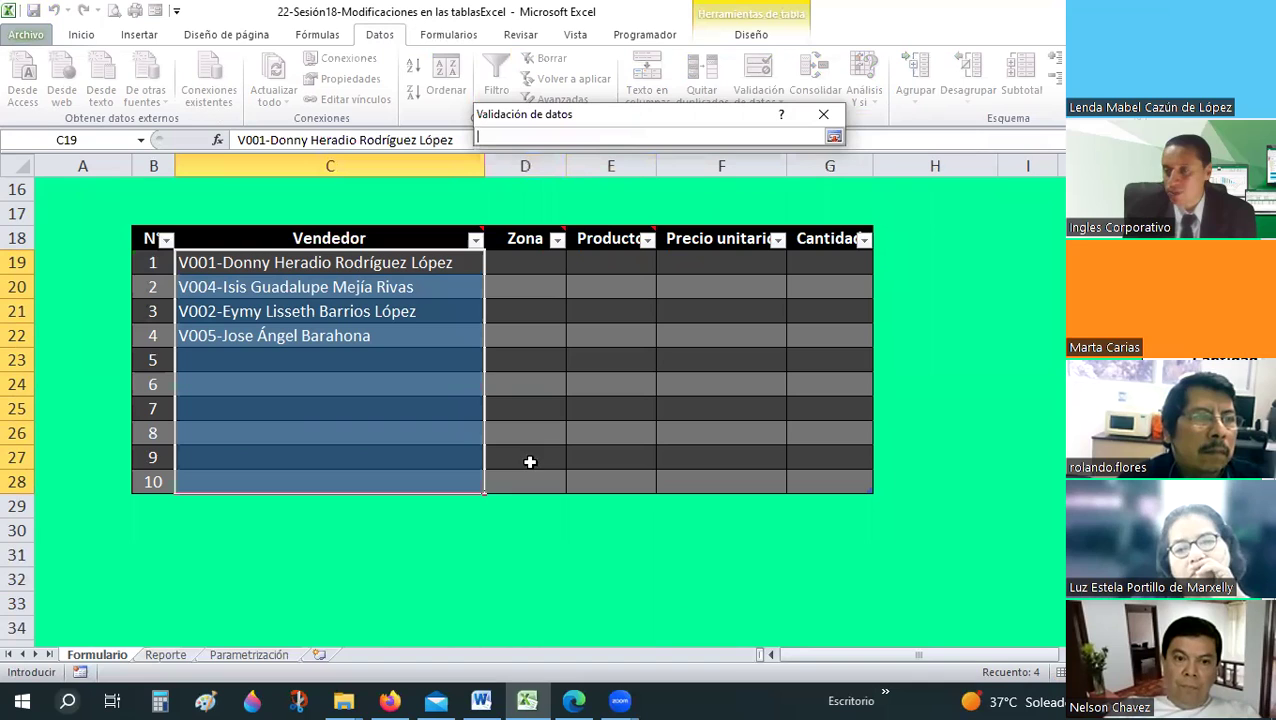
{"action": "left_click", "coordinate": [252, 655]}
{"action": "left_click_drag", "start_coordinate": [660, 286], "coordinate": [681, 527]}
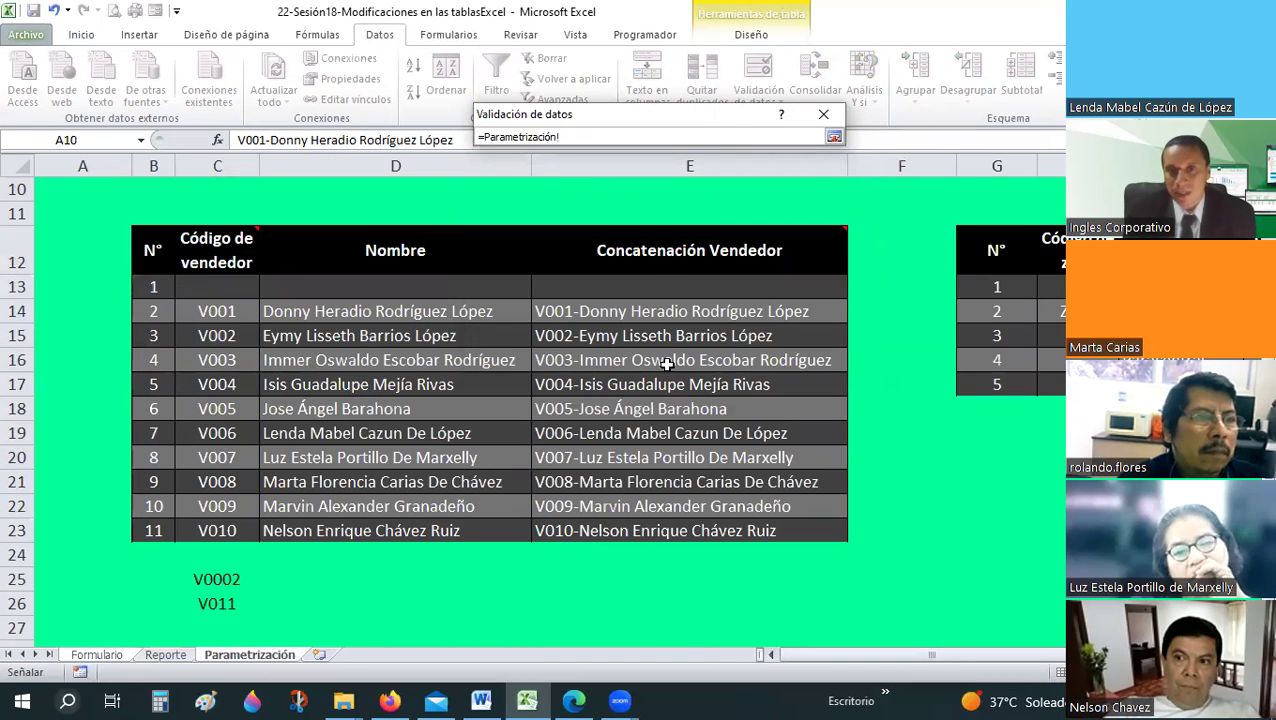
{"action": "left_click", "coordinate": [833, 136]}
{"action": "left_click", "coordinate": [727, 455]}
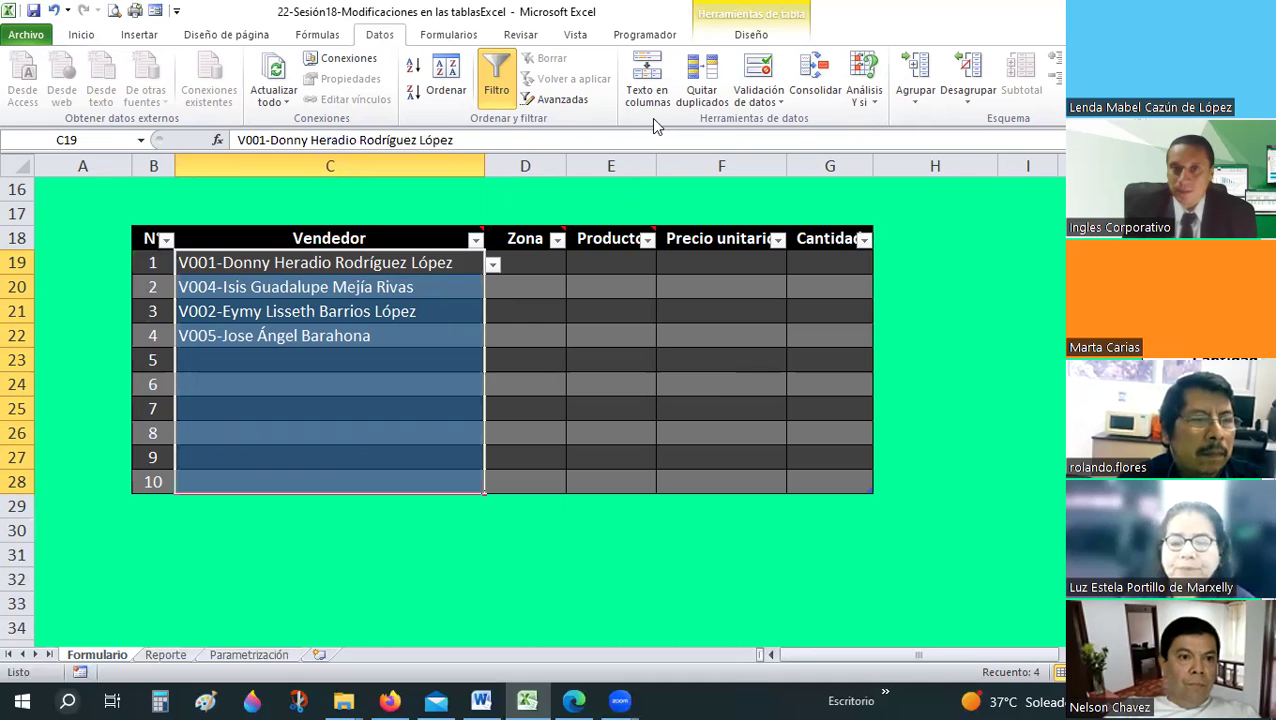
- Reopen the Vendedor validation and erase the wrong $B$13:$H$23 source reference
{"action": "left_click", "coordinate": [779, 117]}
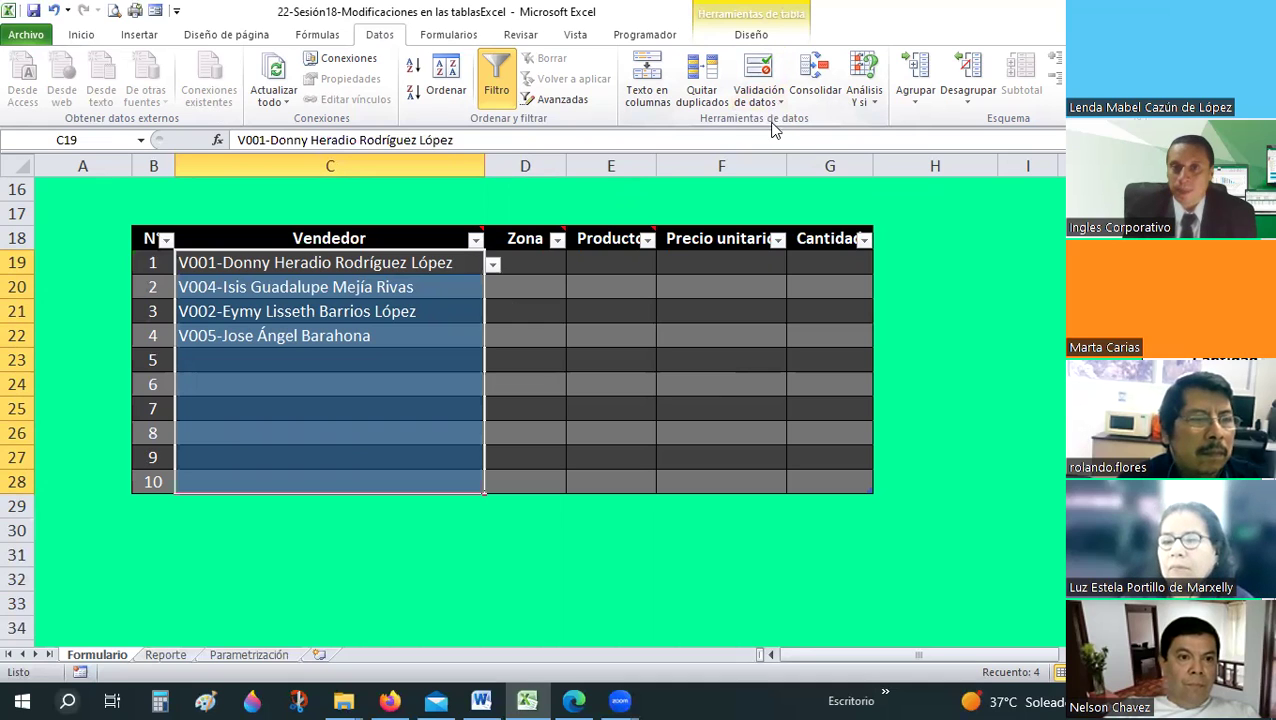
{"action": "left_click", "coordinate": [800, 123]}
{"action": "left_click", "coordinate": [744, 282]}
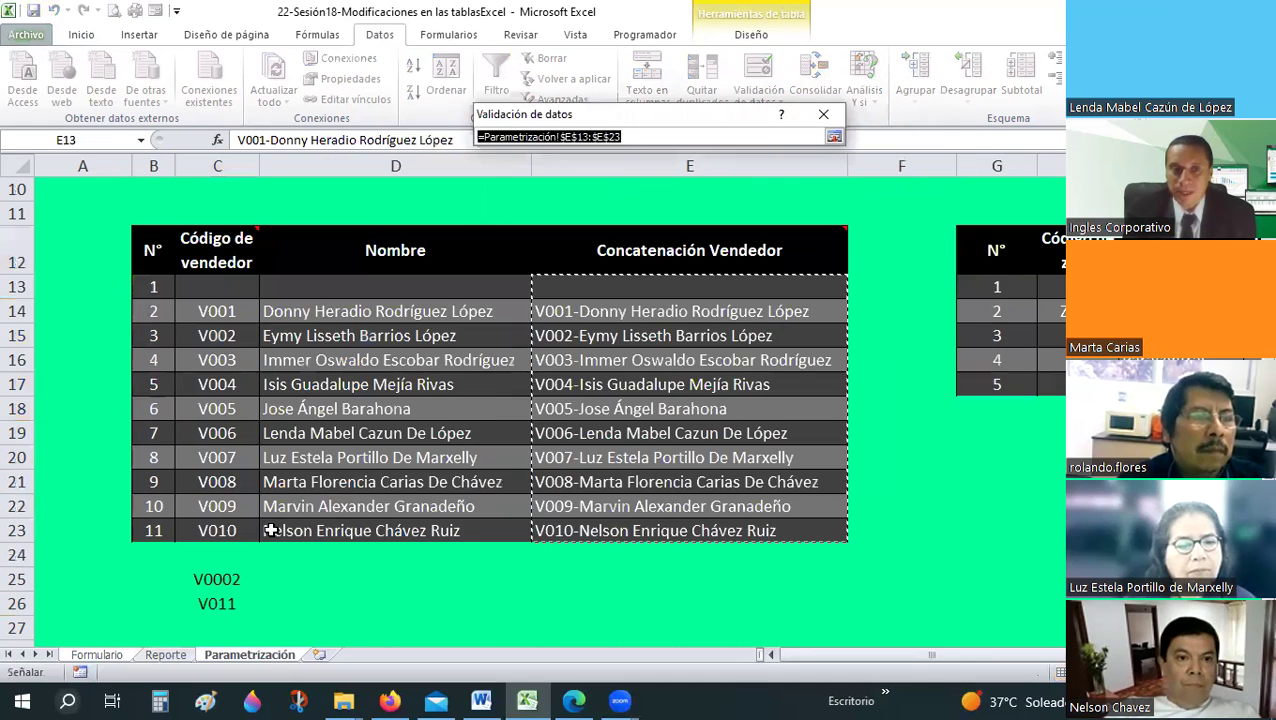
{"action": "left_click", "coordinate": [98, 655]}
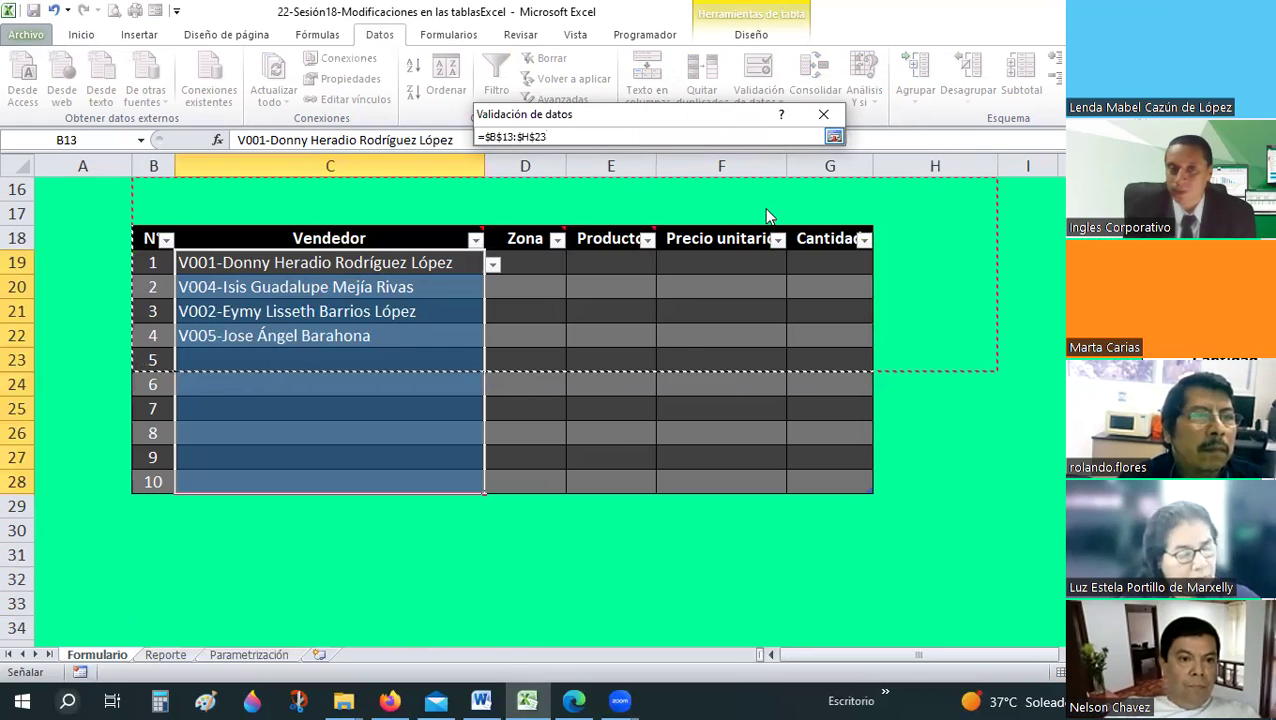
{"action": "key", "text": "Return"}
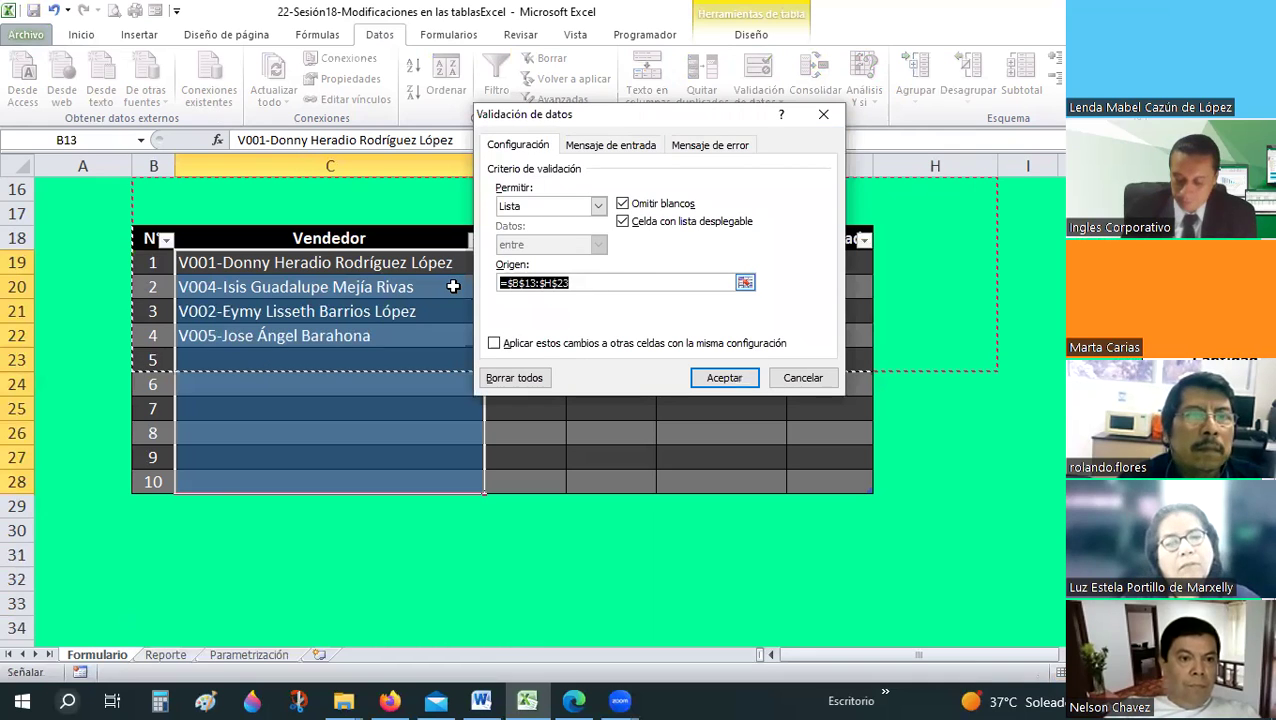
{"action": "key", "text": "BackSpace"}
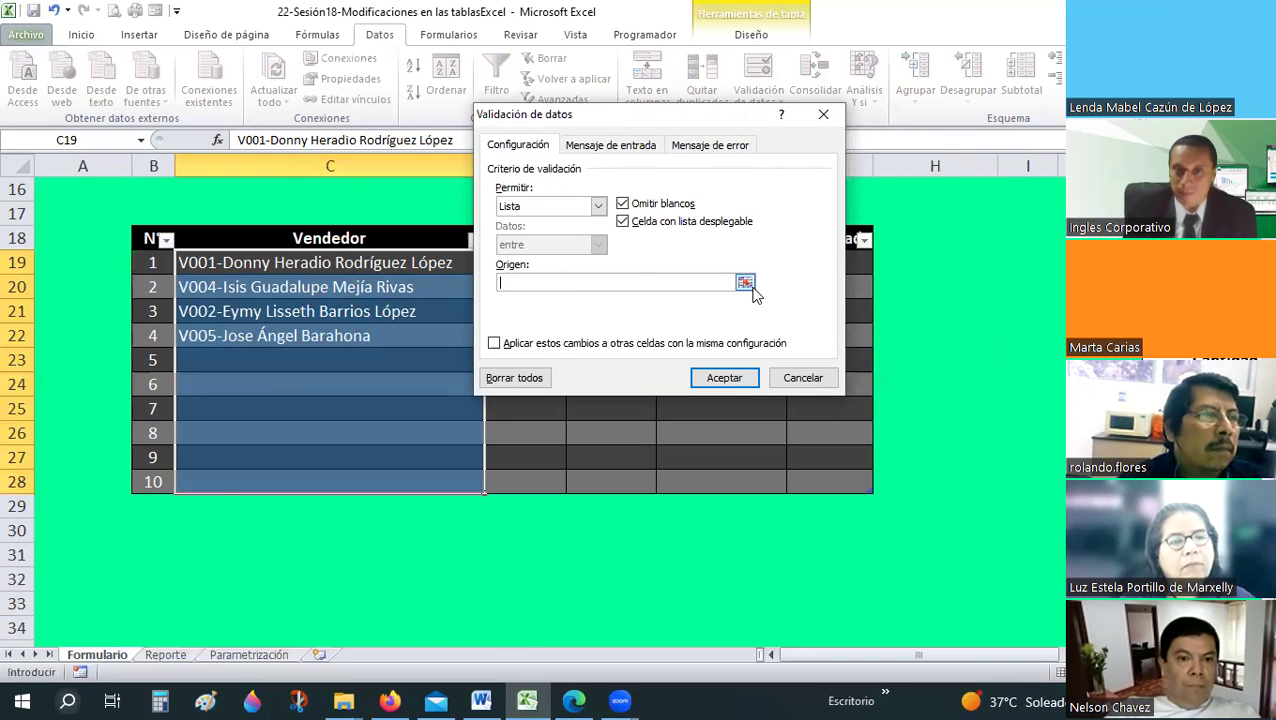
{"action": "left_click", "coordinate": [746, 284]}
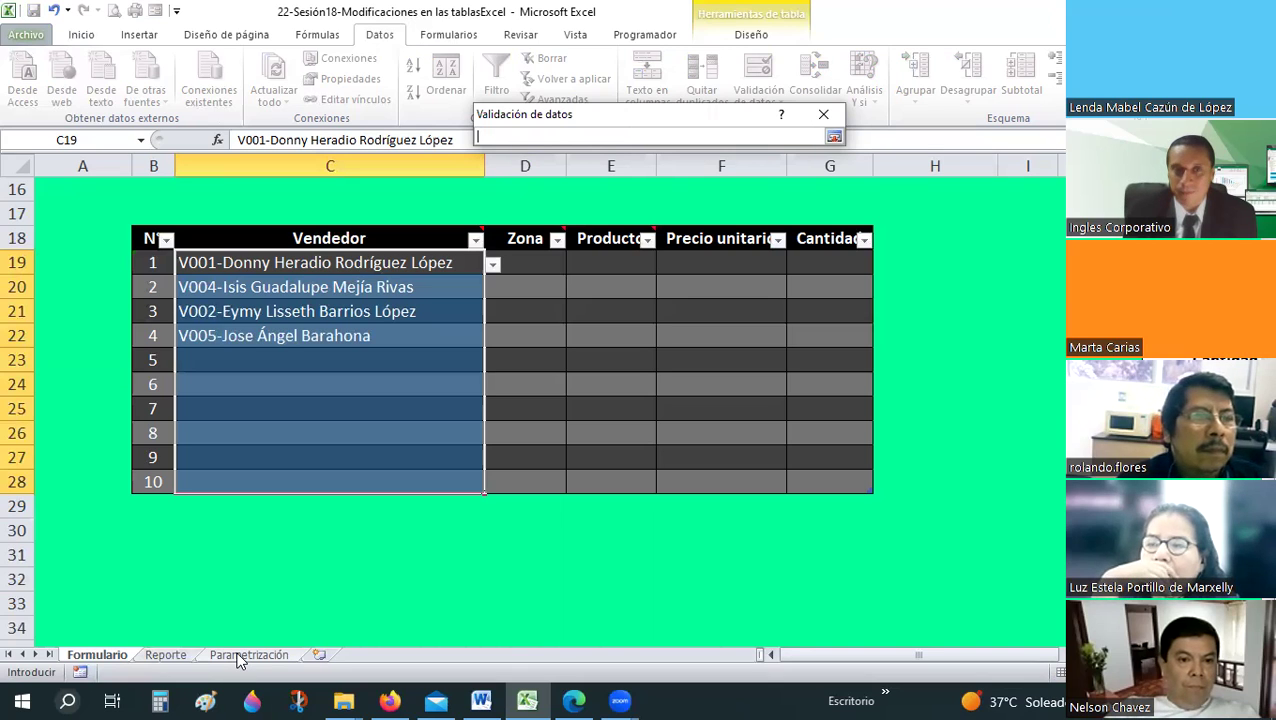
- Point the collapsed list source at the Parametrización sheet, so it reads =Parametrización!
{"action": "left_click", "coordinate": [238, 656]}
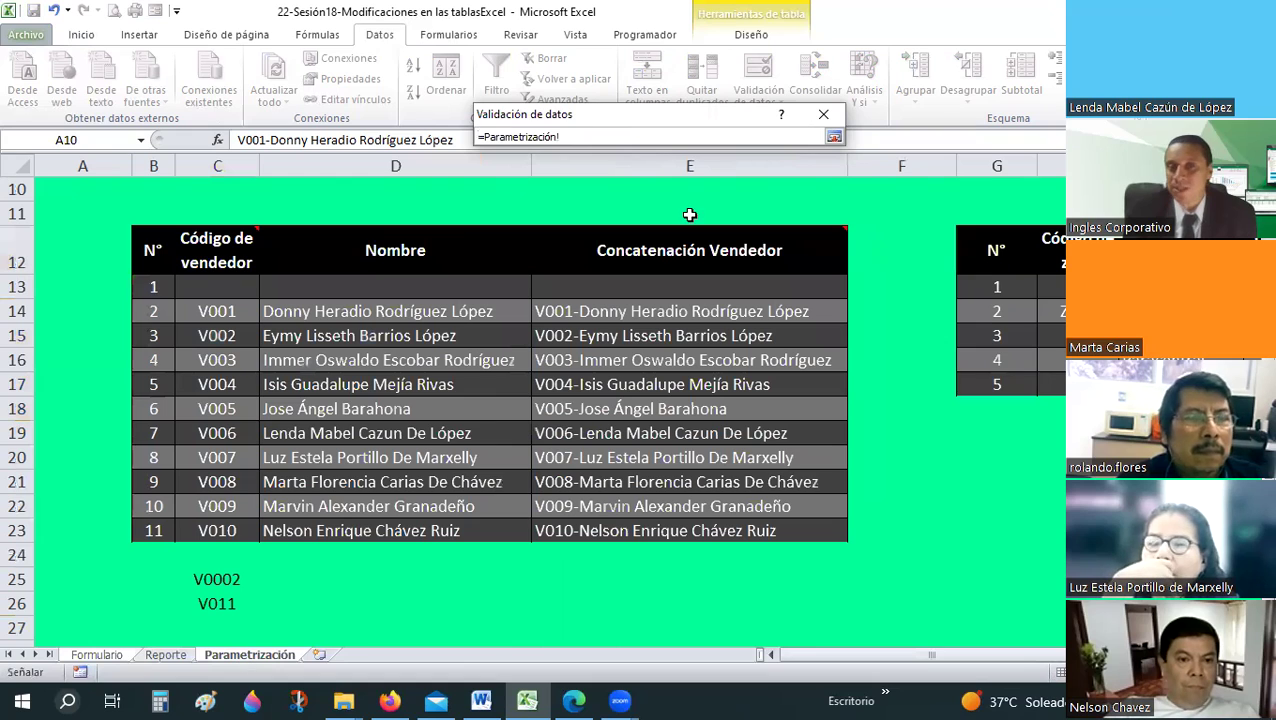
{"action": "left_click", "coordinate": [568, 138]}
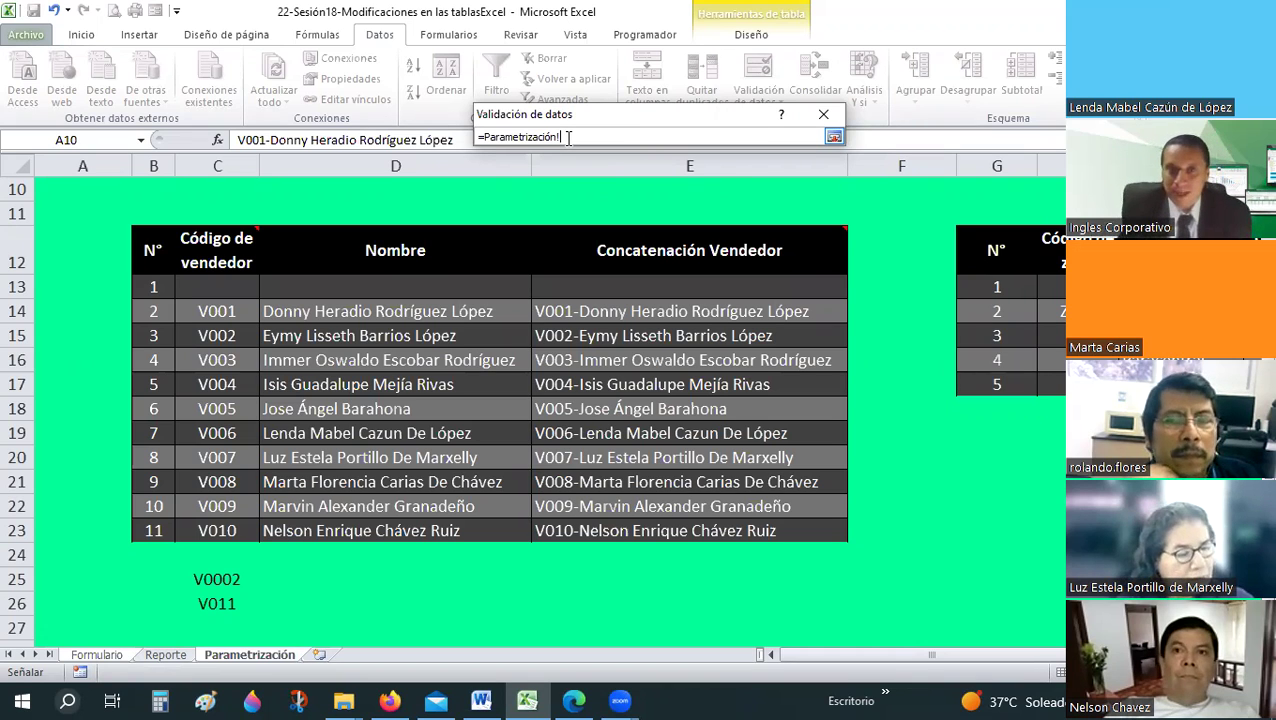
{"action": "left_click", "coordinate": [833, 131]}
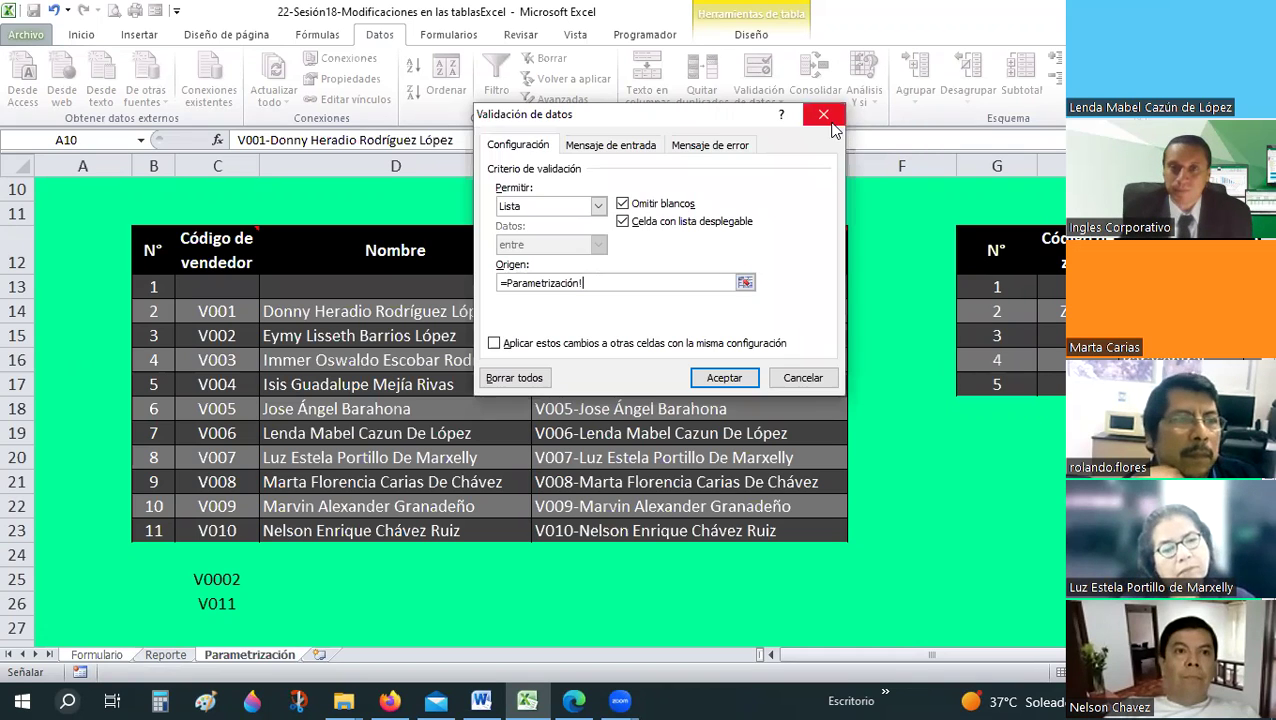
{"action": "left_click", "coordinate": [745, 285]}
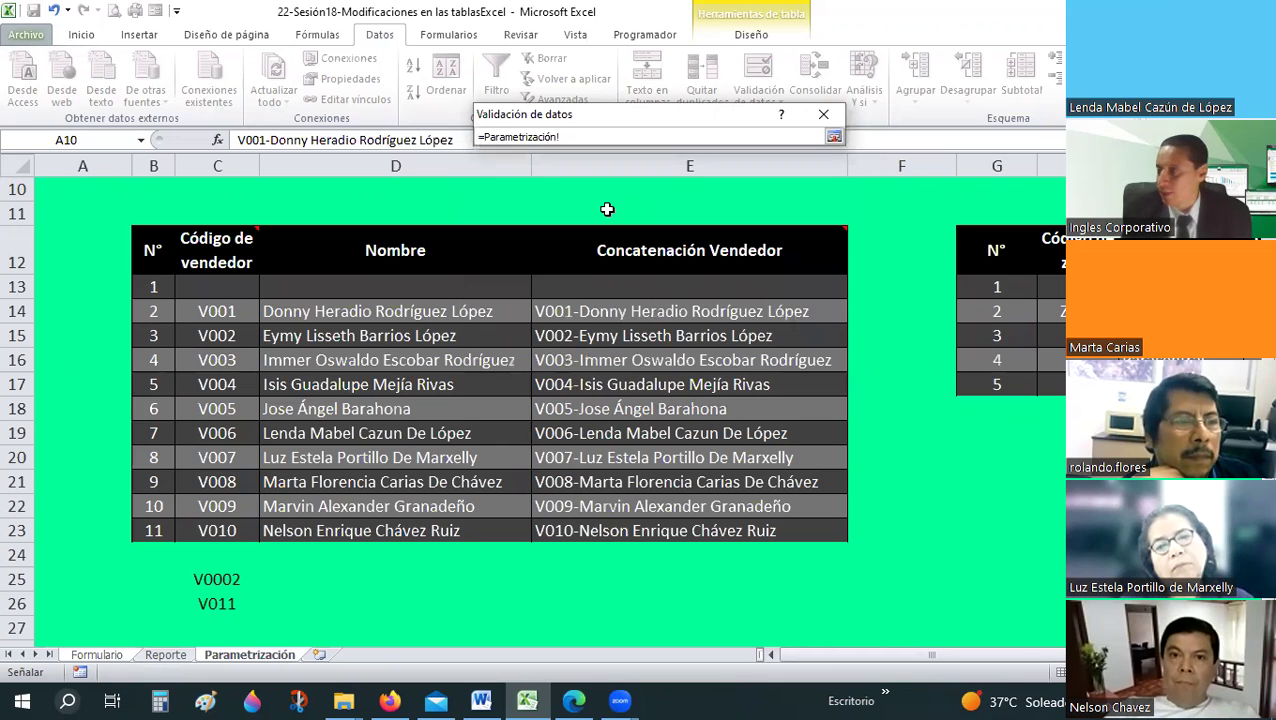
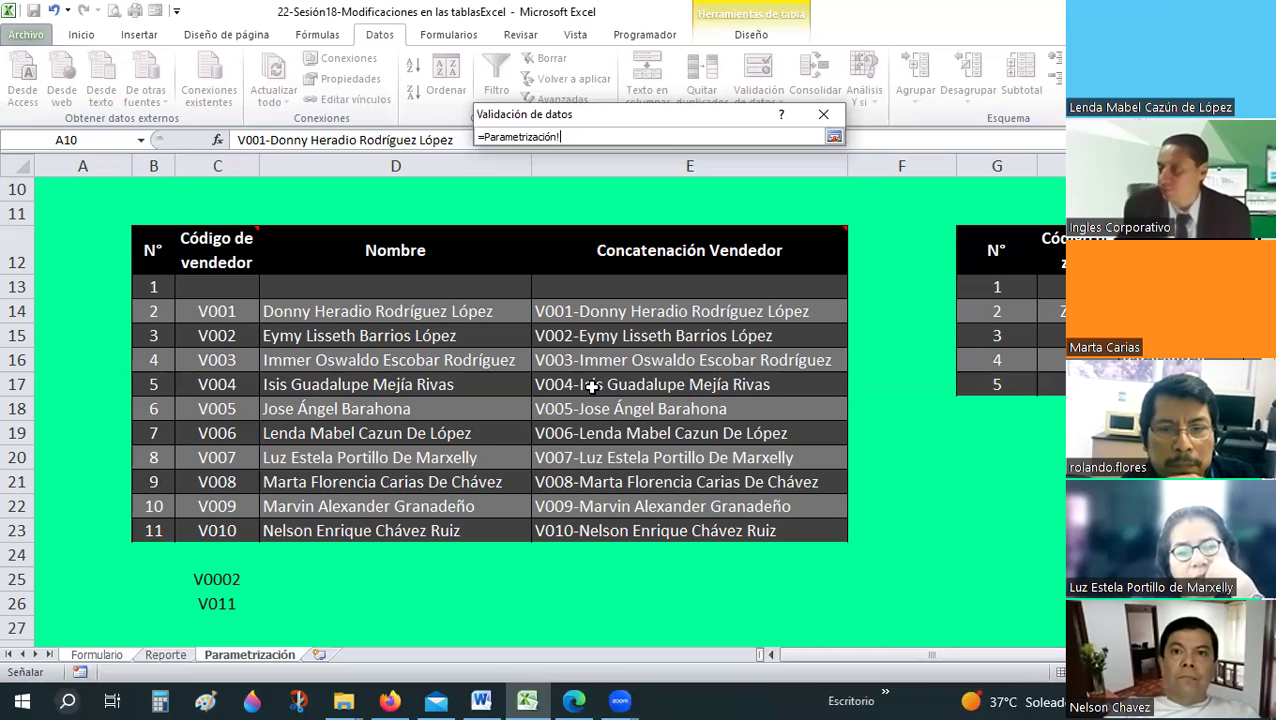
- Set Parametrización E13:E23 as the Vendedor dropdown's list source and confirm the validation
{"action": "left_click_drag", "start_coordinate": [635, 287], "coordinate": [632, 532]}
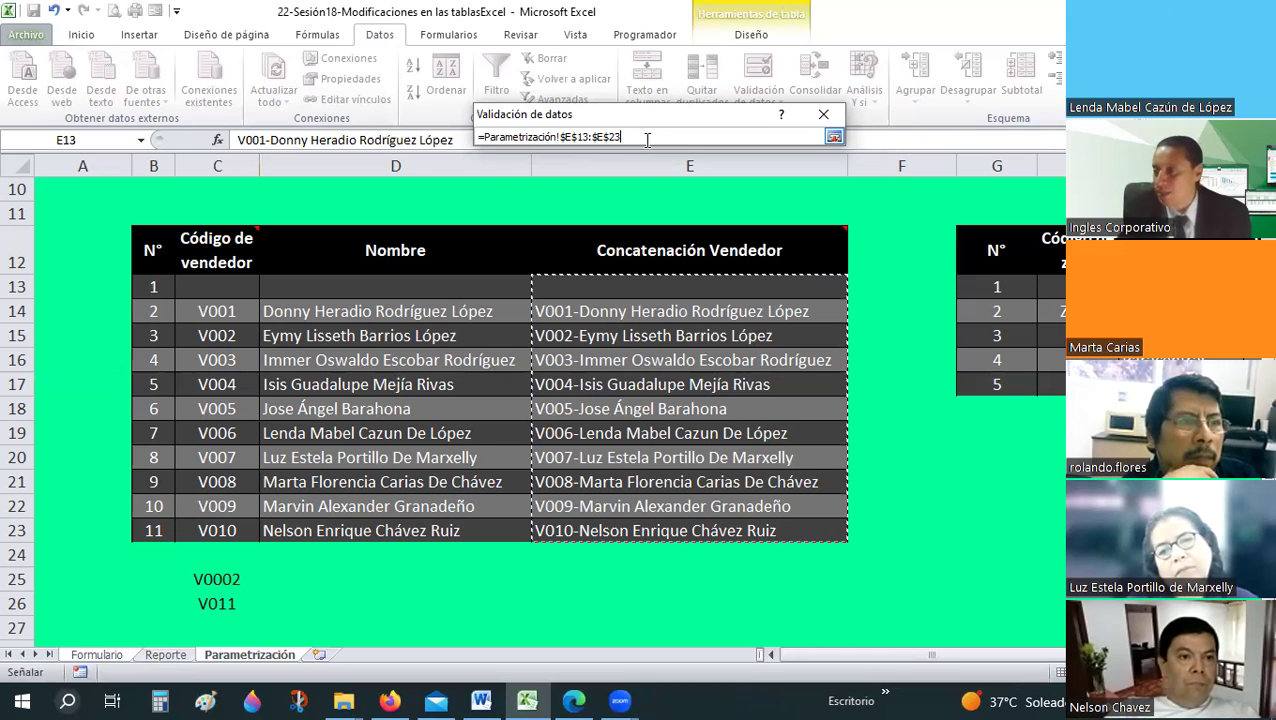
{"action": "left_click", "coordinate": [833, 137]}
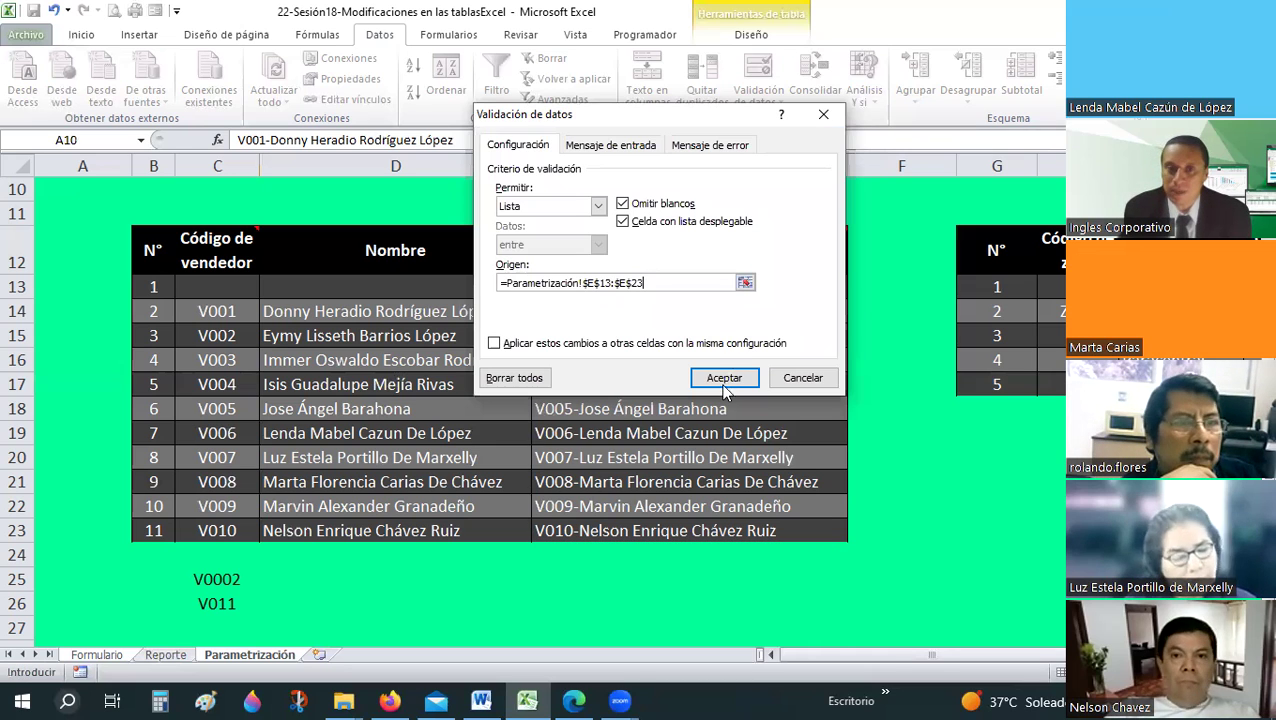
{"action": "left_click", "coordinate": [728, 378]}
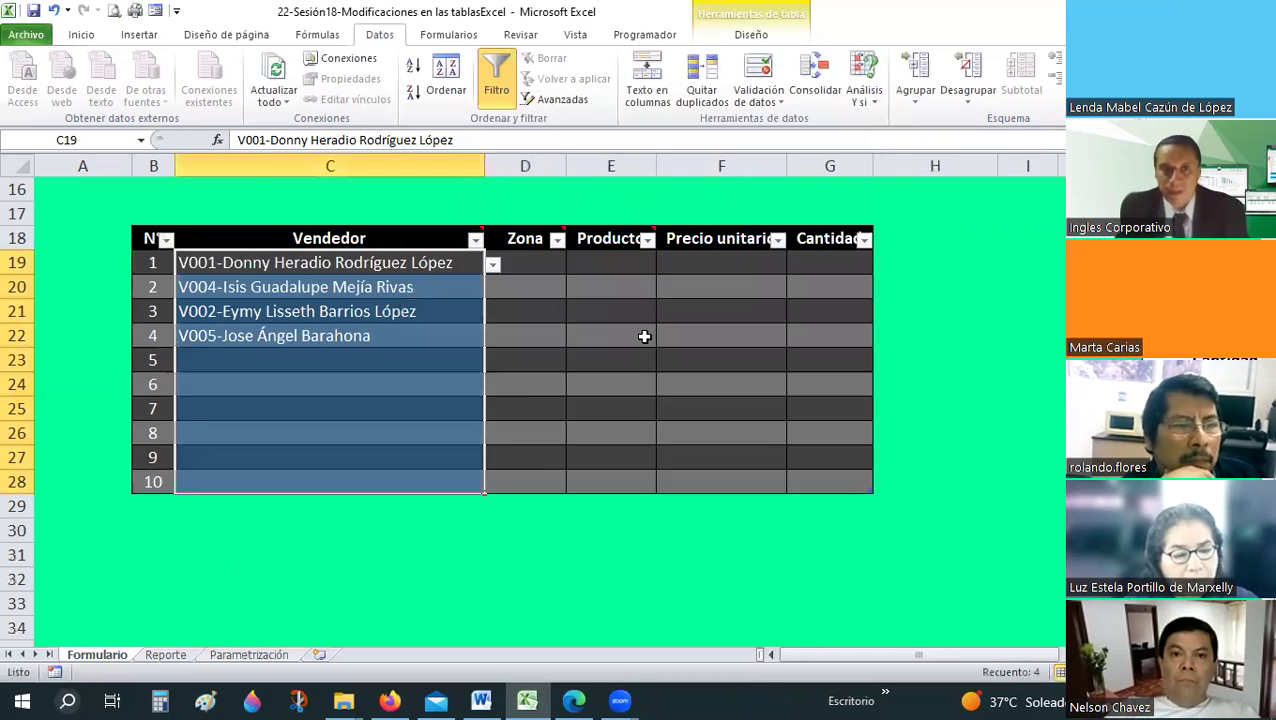
- Move to the Zona header cell D18 and start editing its comment
{"action": "left_click", "coordinate": [458, 286]}
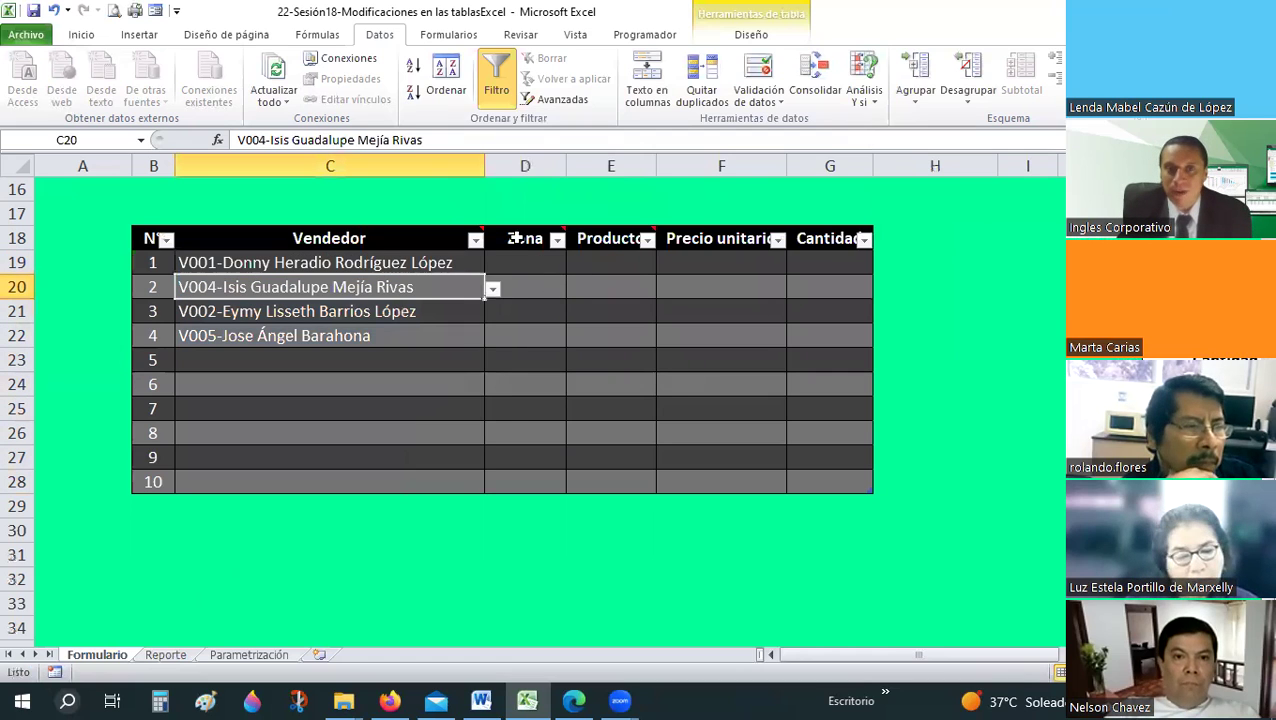
{"action": "key", "text": "Right"}
{"action": "key", "text": "Up"}
{"action": "key", "text": "Up"}
{"action": "scroll", "coordinate": [457, 285], "scroll_direction": "up", "scroll_amount": 3}
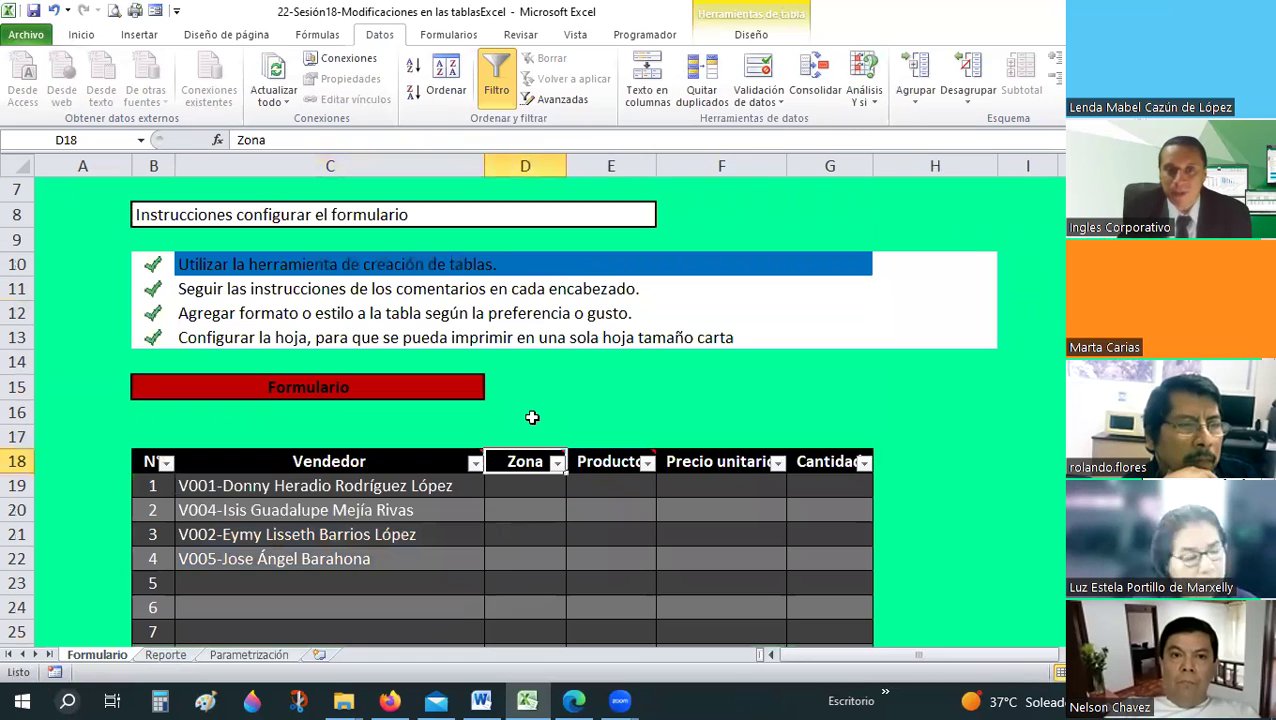
{"action": "scroll", "coordinate": [533, 390], "scroll_direction": "down", "scroll_amount": 1}
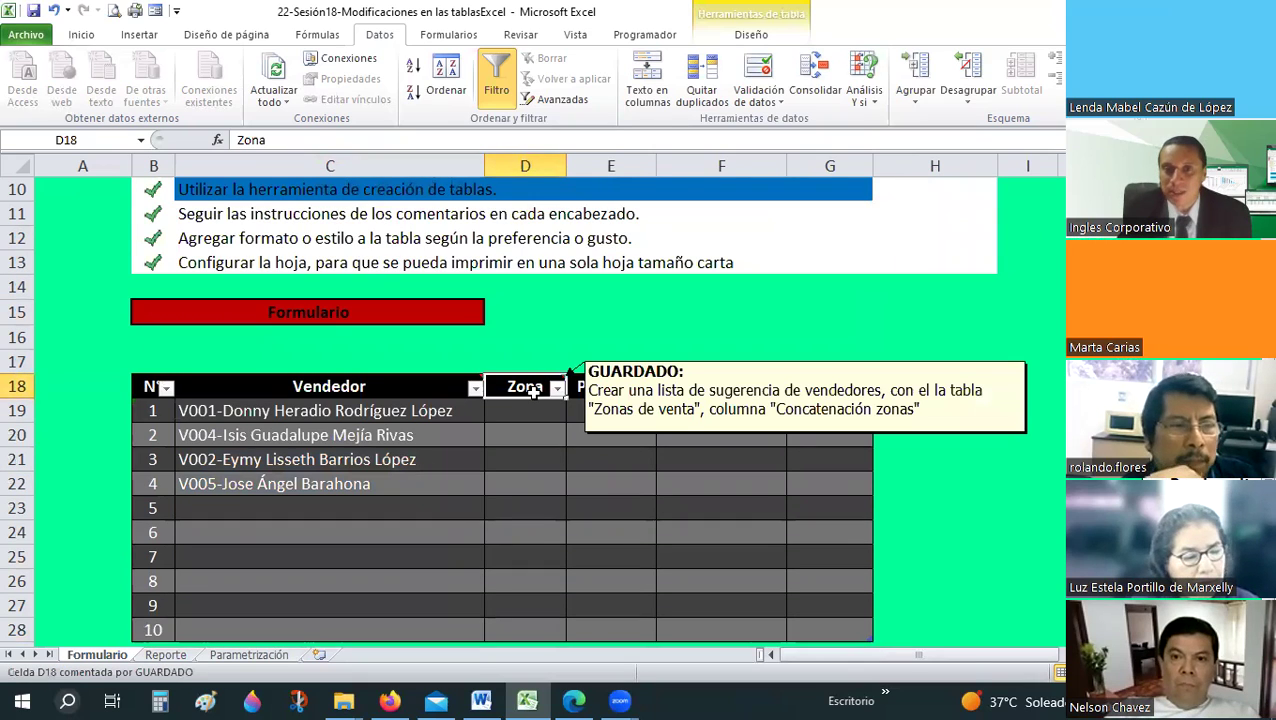
{"action": "right_click", "coordinate": [533, 390]}
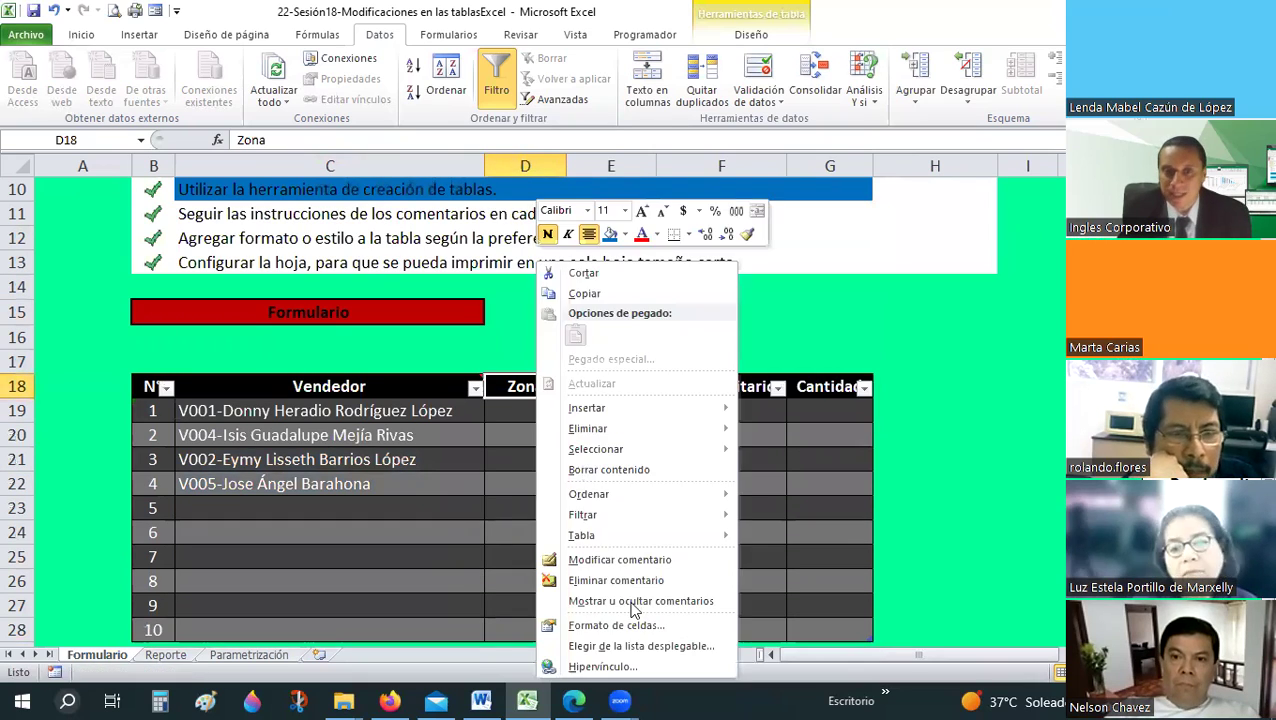
{"action": "left_click", "coordinate": [620, 559]}
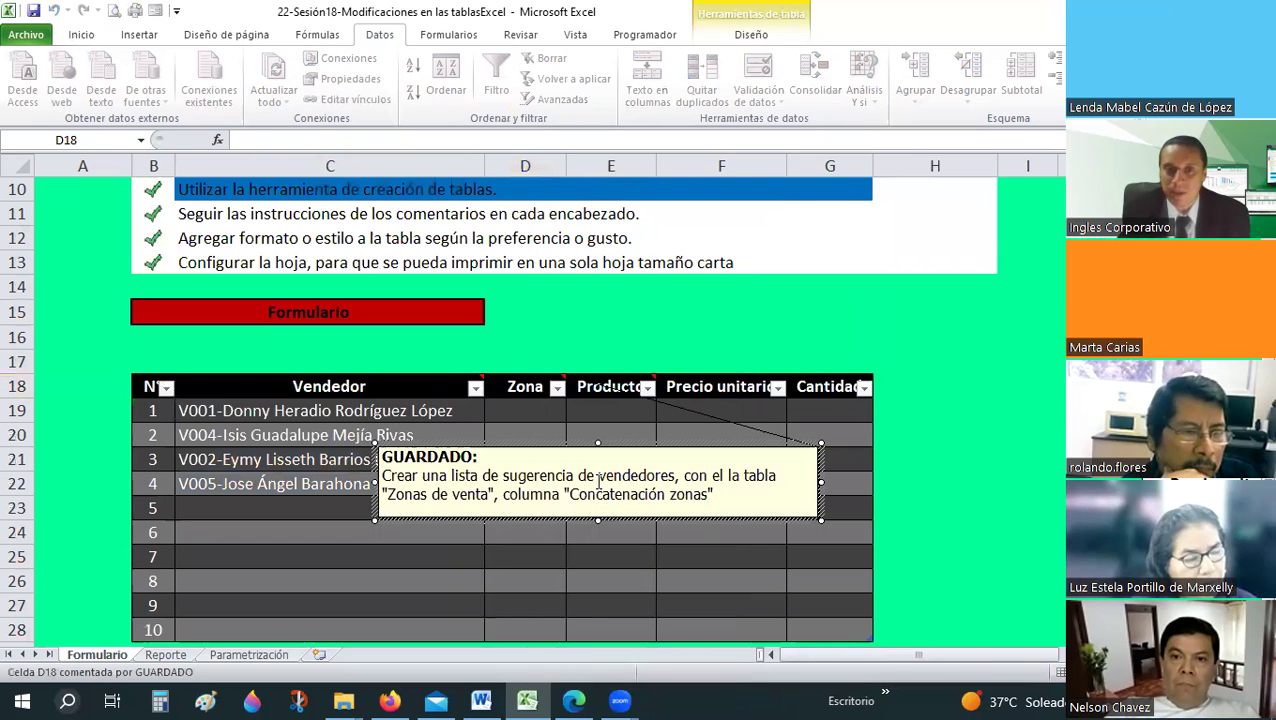
- Replace 'vendedores' with 'zonas', add a line break, and enlarge the comment box
{"action": "left_click_drag", "start_coordinate": [617, 480], "coordinate": [672, 477]}
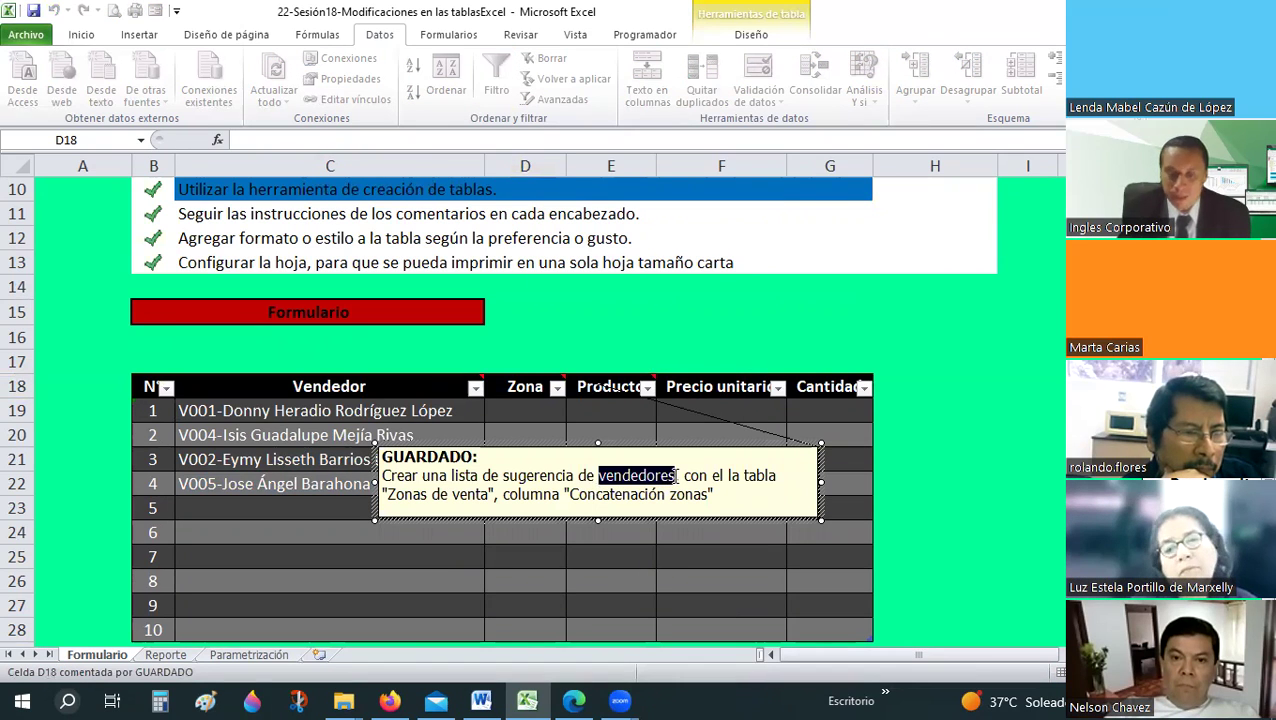
{"action": "type", "text": "ZON"}
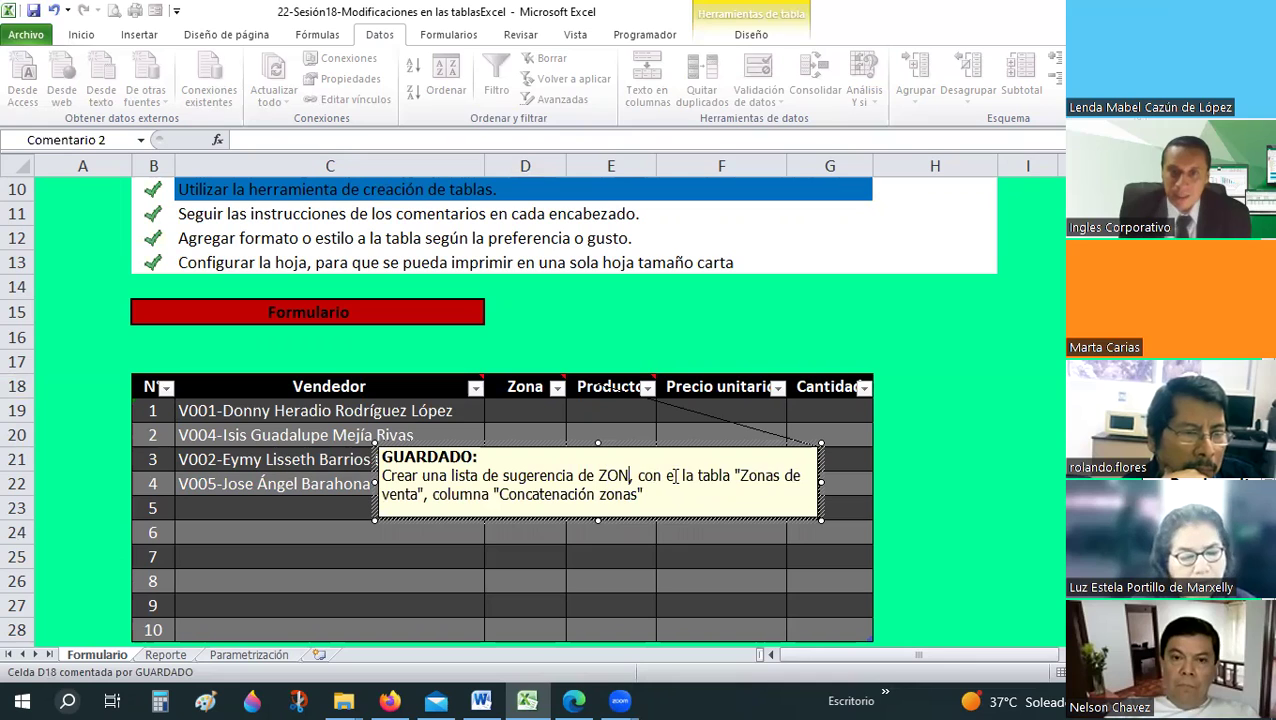
{"action": "type", "text": "A"}
{"action": "key", "text": "BackSpace"}
{"action": "key", "text": "BackSpace"}
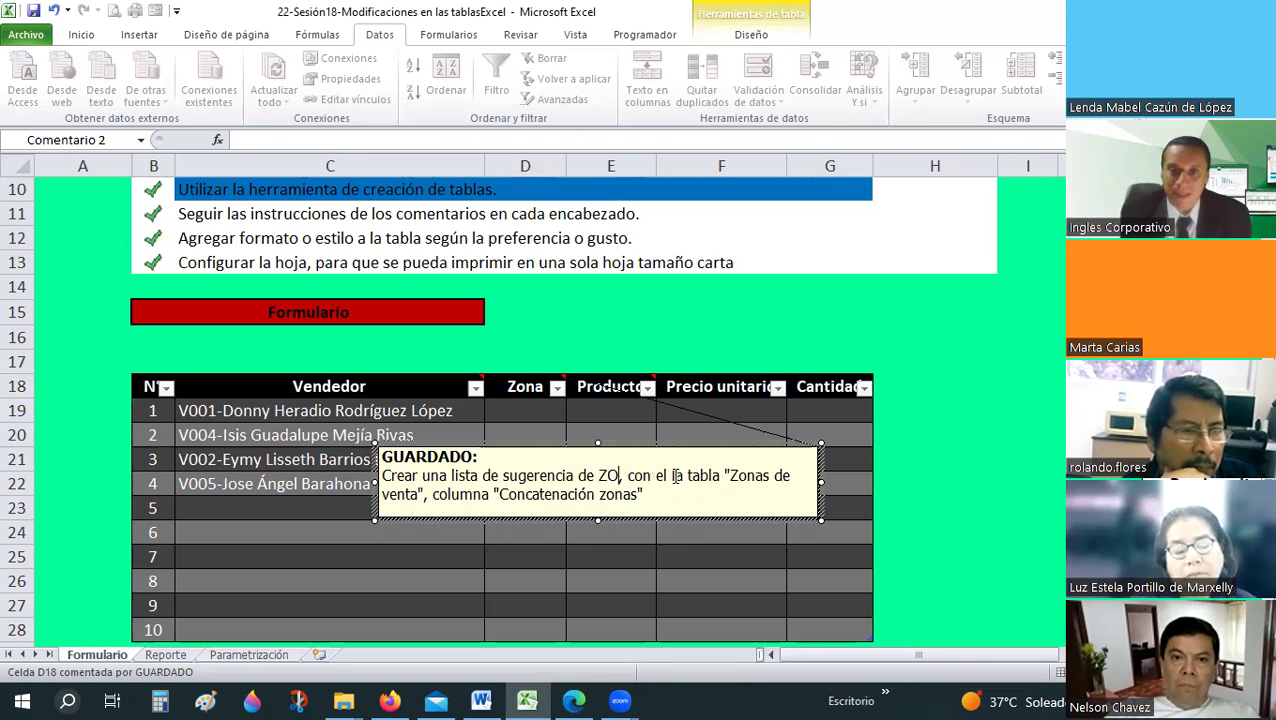
{"action": "key", "text": "BackSpace"}
{"action": "key", "text": "BackSpace"}
{"action": "type", "text": "zonas"}
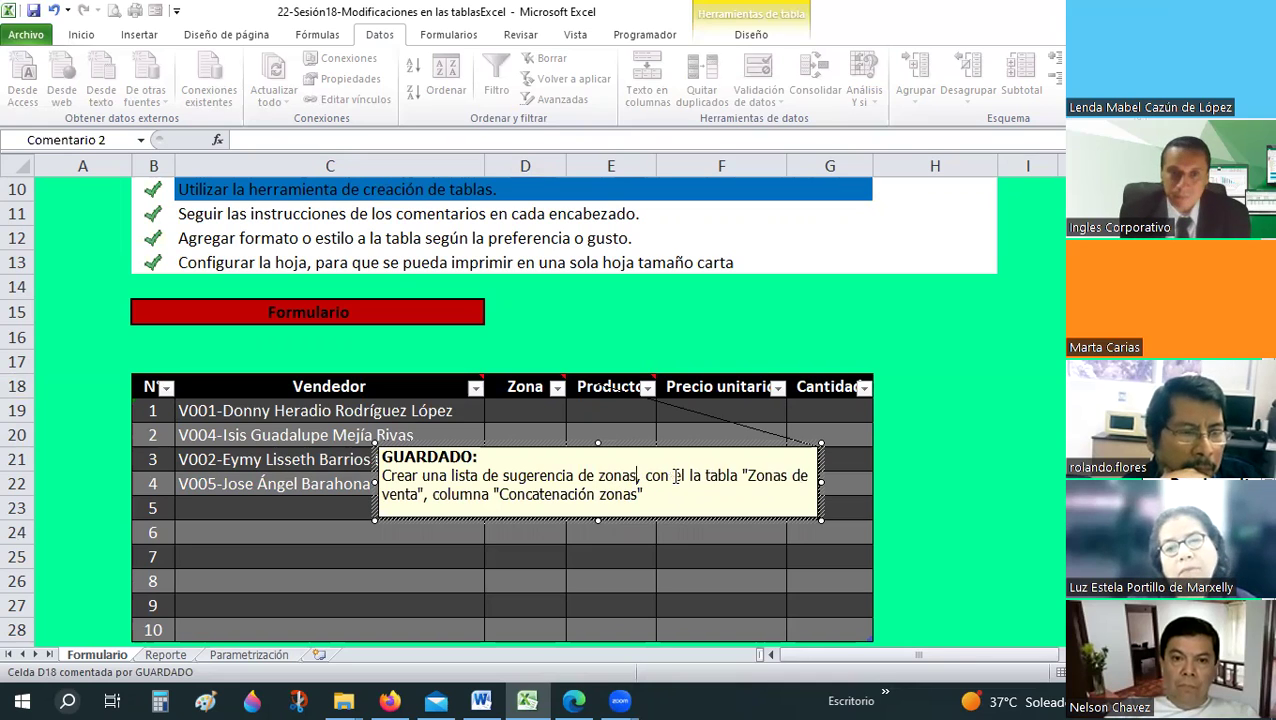
{"action": "key", "text": "Return"}
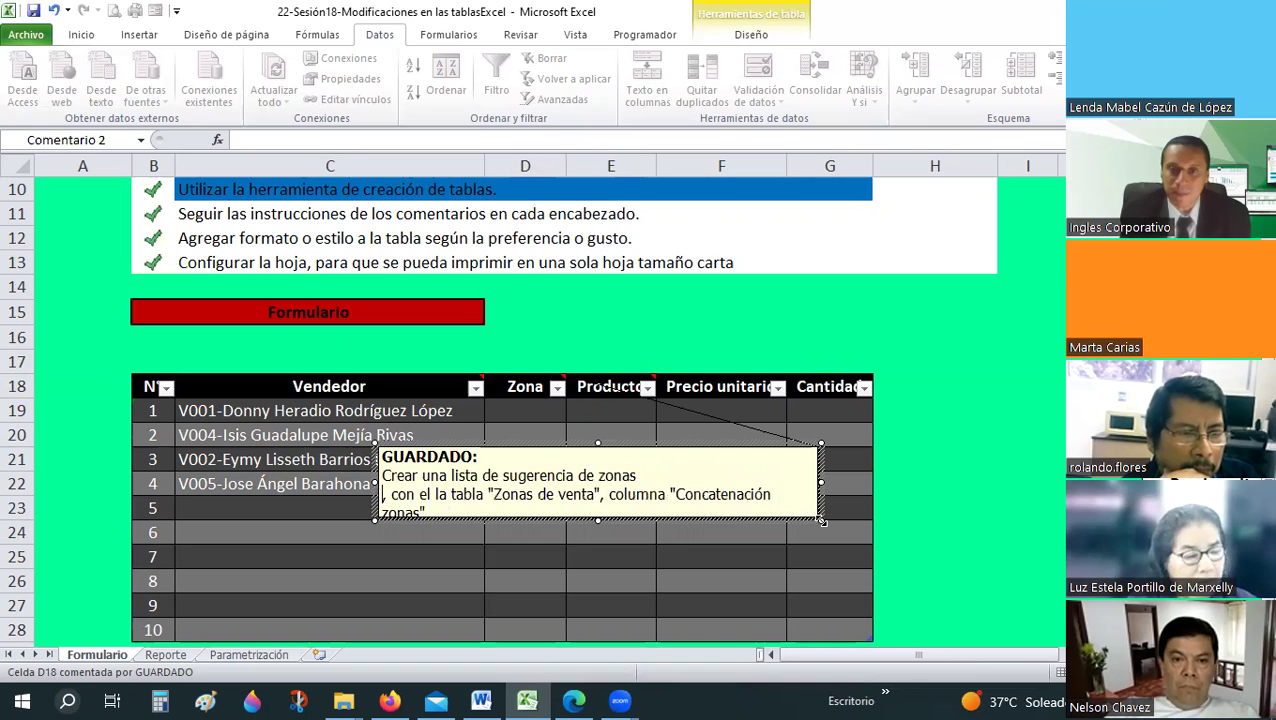
{"action": "left_click_drag", "start_coordinate": [821, 520], "coordinate": [879, 559]}
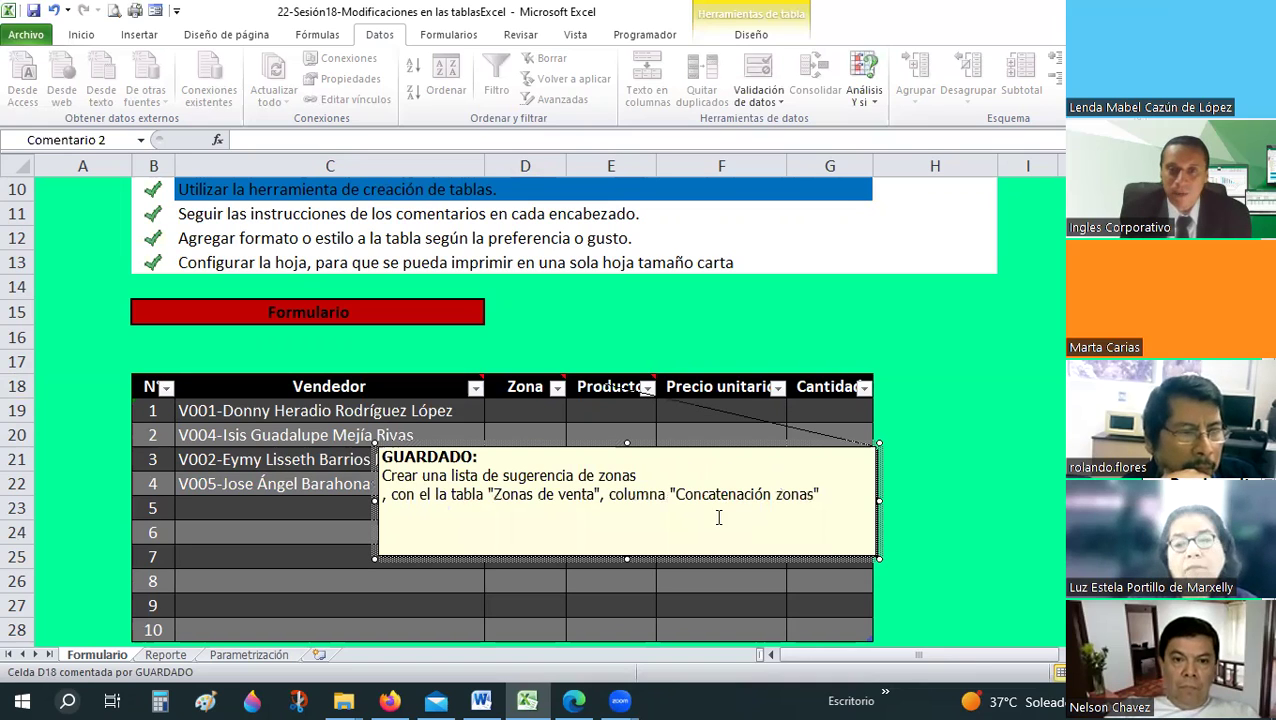
{"action": "key", "text": "Escape"}
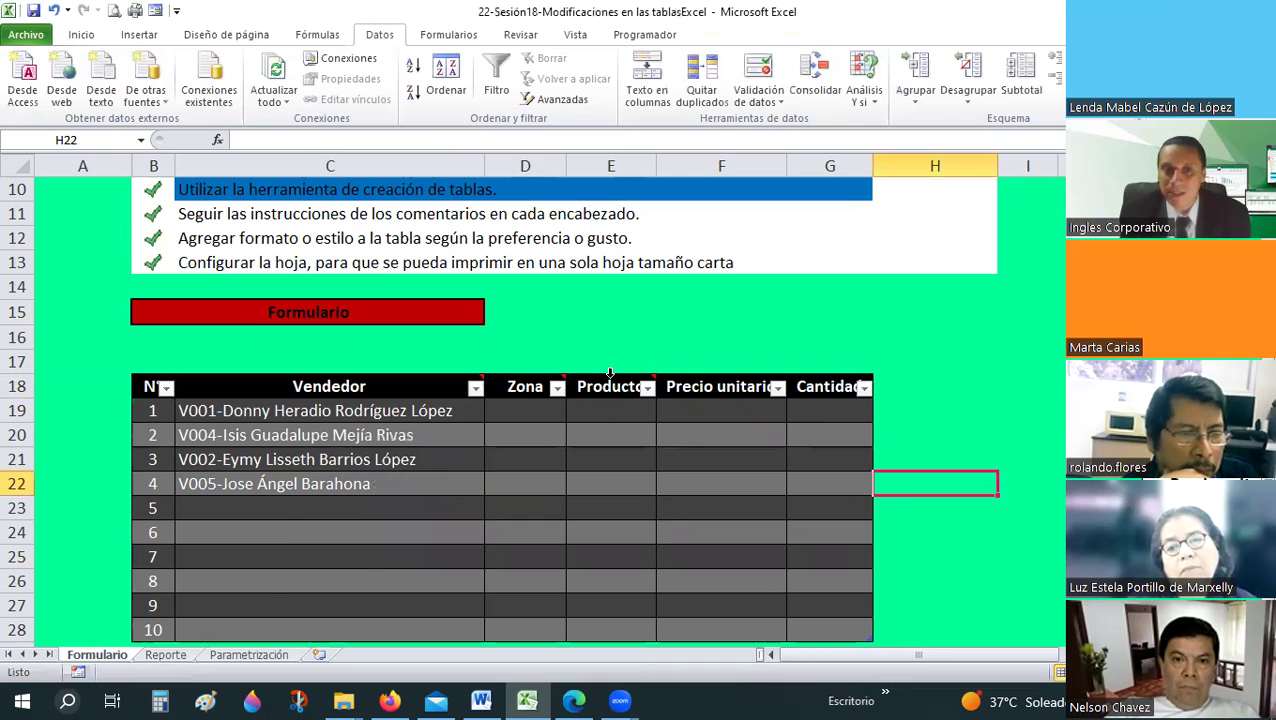
- On the Parametrización sheet, start inserting a function into J15
{"action": "key", "text": "ctrl+Page_Down"}
{"action": "key", "text": "ctrl+Page_Down"}
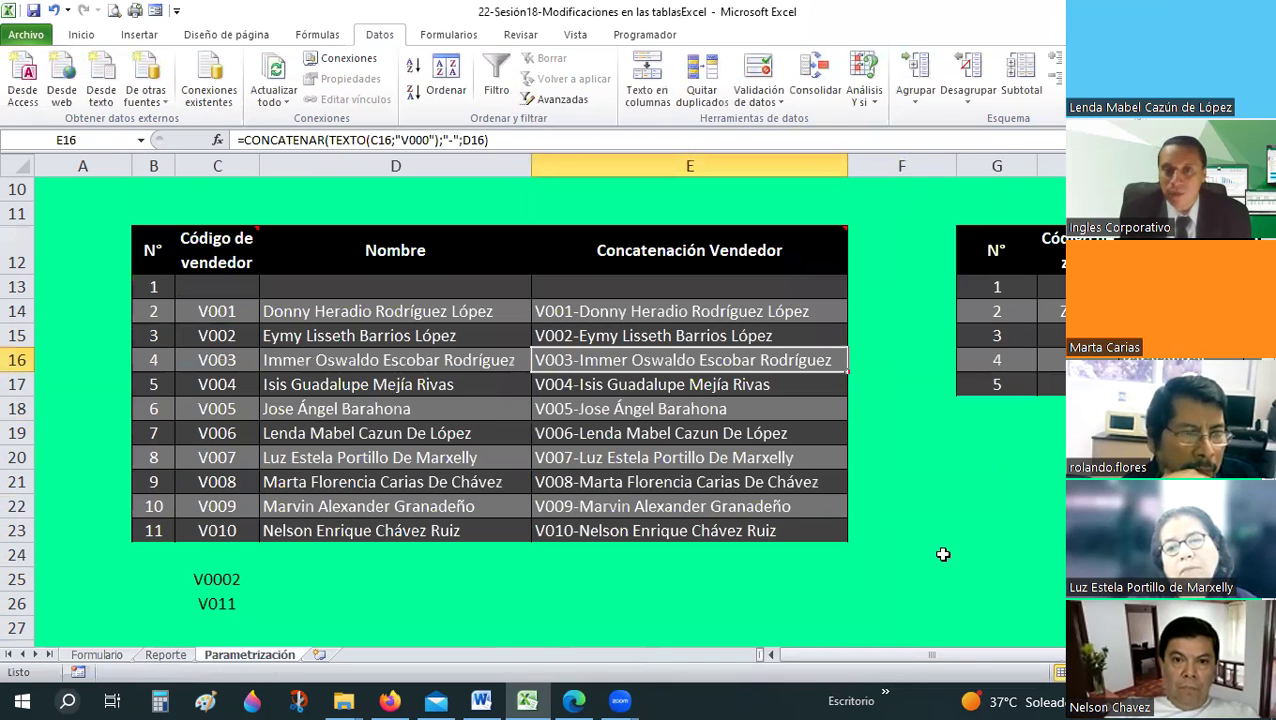
{"action": "scroll", "coordinate": [454, 313], "scroll_direction": "right", "scroll_amount": 3}
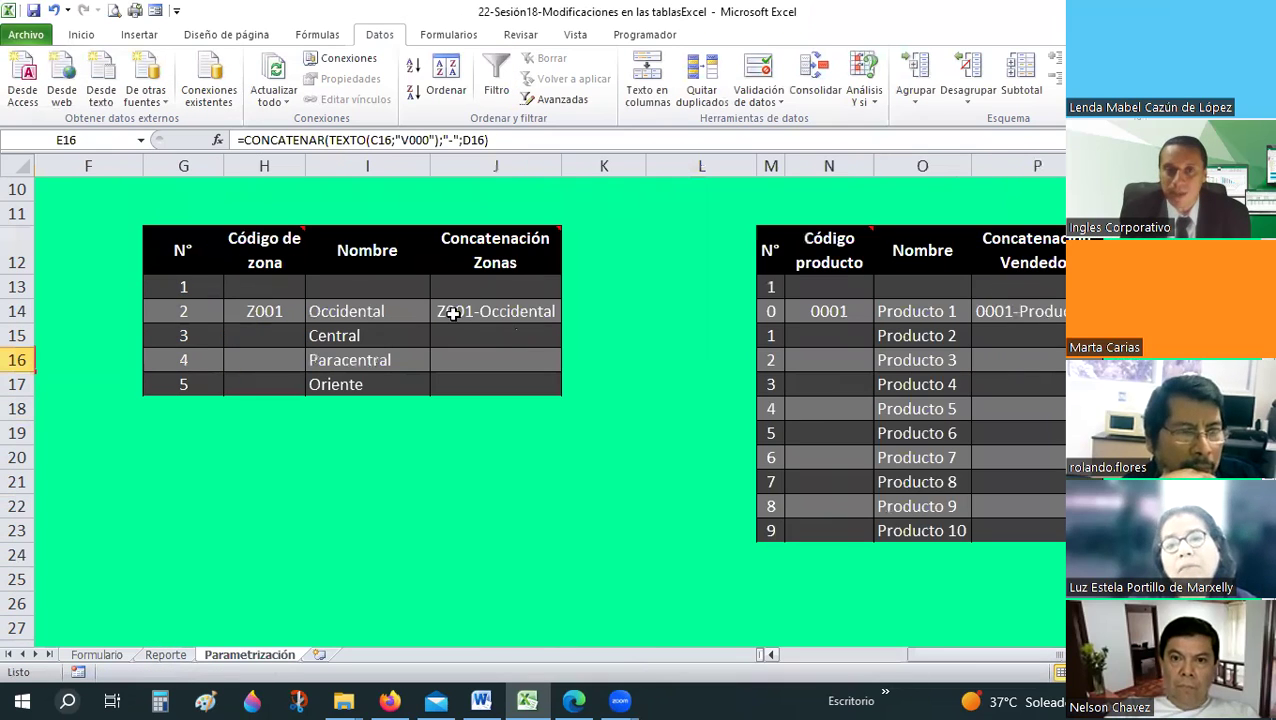
{"action": "left_click", "coordinate": [452, 313]}
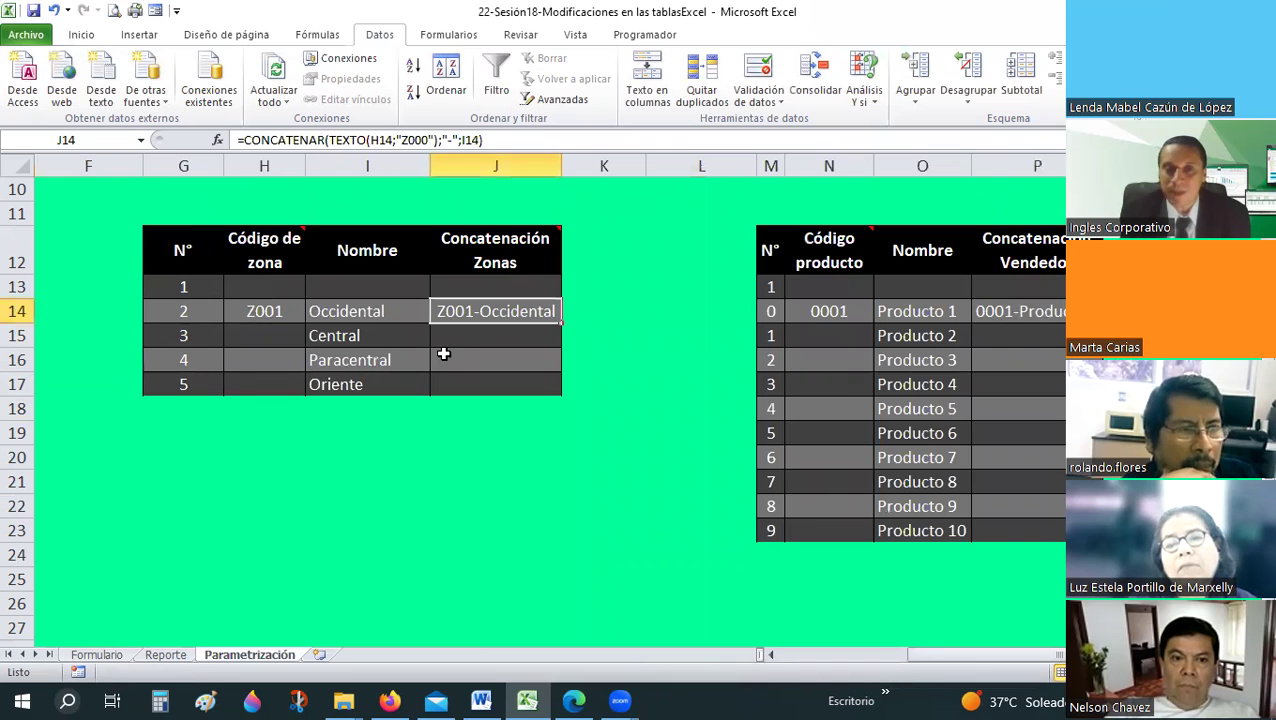
{"action": "left_click", "coordinate": [447, 338]}
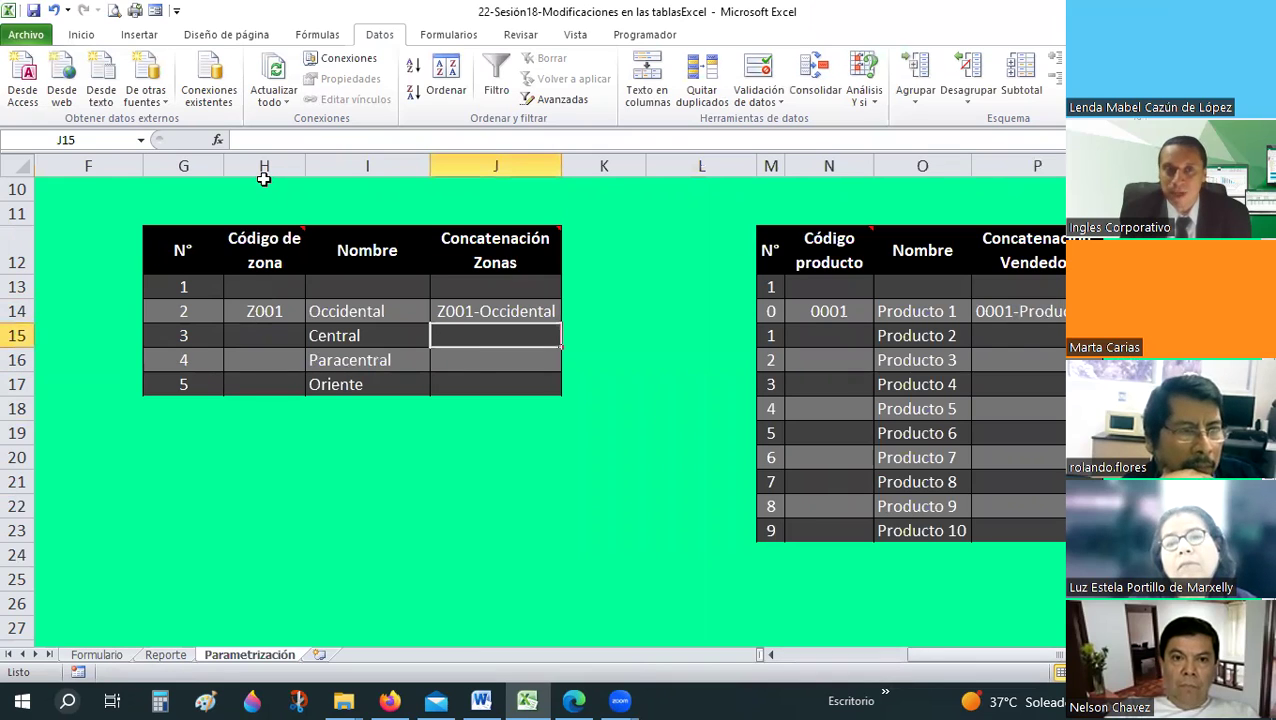
{"action": "left_click", "coordinate": [218, 141]}
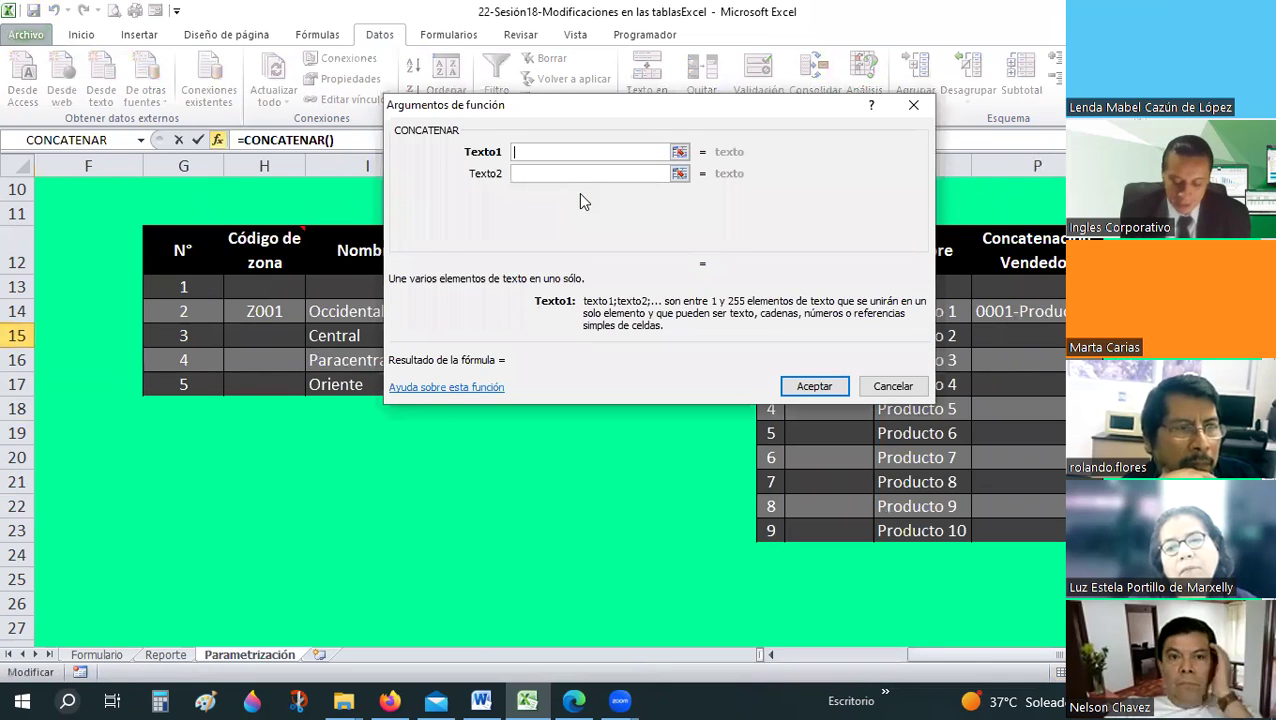
- Fill the CONCATENAR arguments with Texto(H15;"Z000"), "-" and I15
{"action": "type", "text": "Texto("}
{"action": "left_click", "coordinate": [270, 338]}
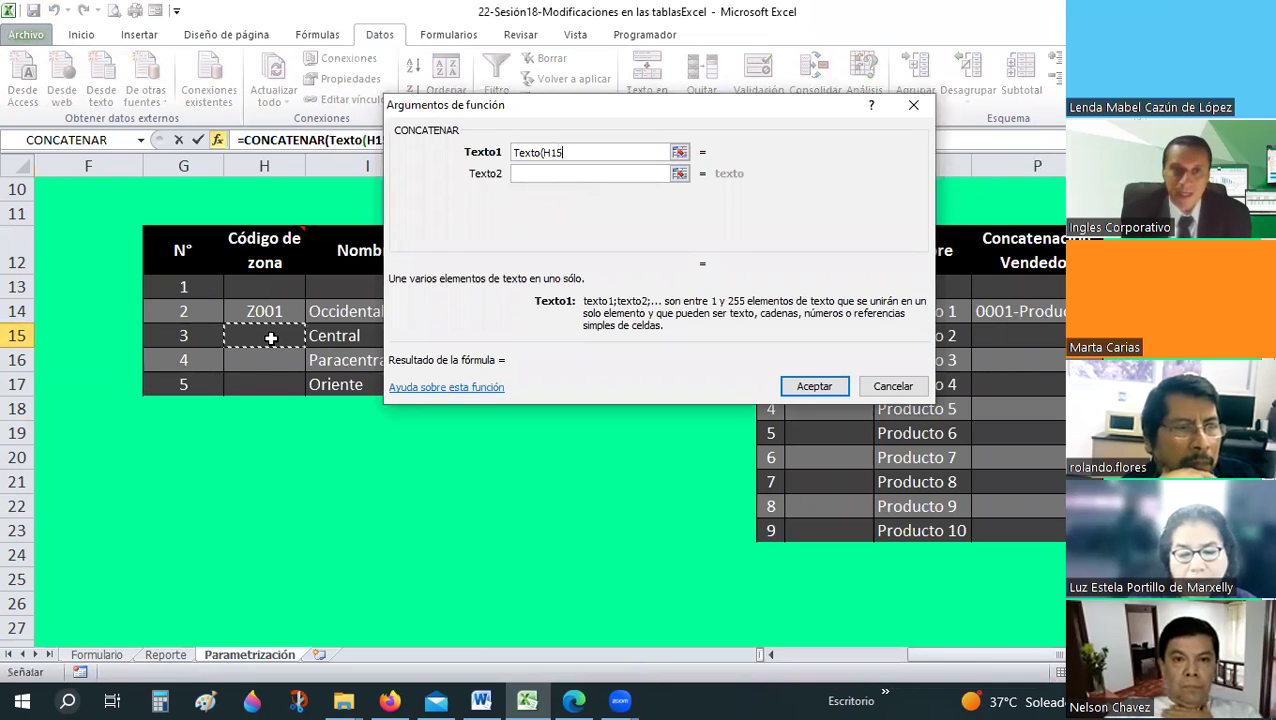
{"action": "type", "text": ";\"Z000"}
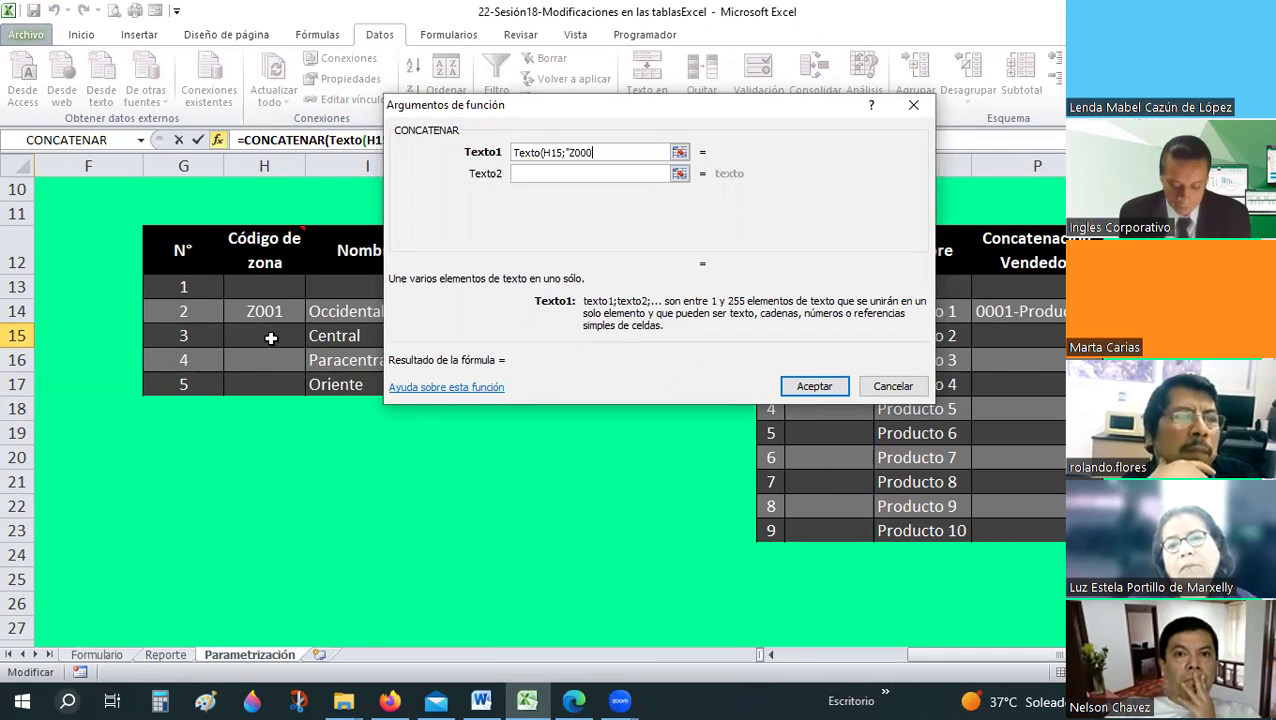
{"action": "type", "text": "\")"}
{"action": "key", "text": "Tab"}
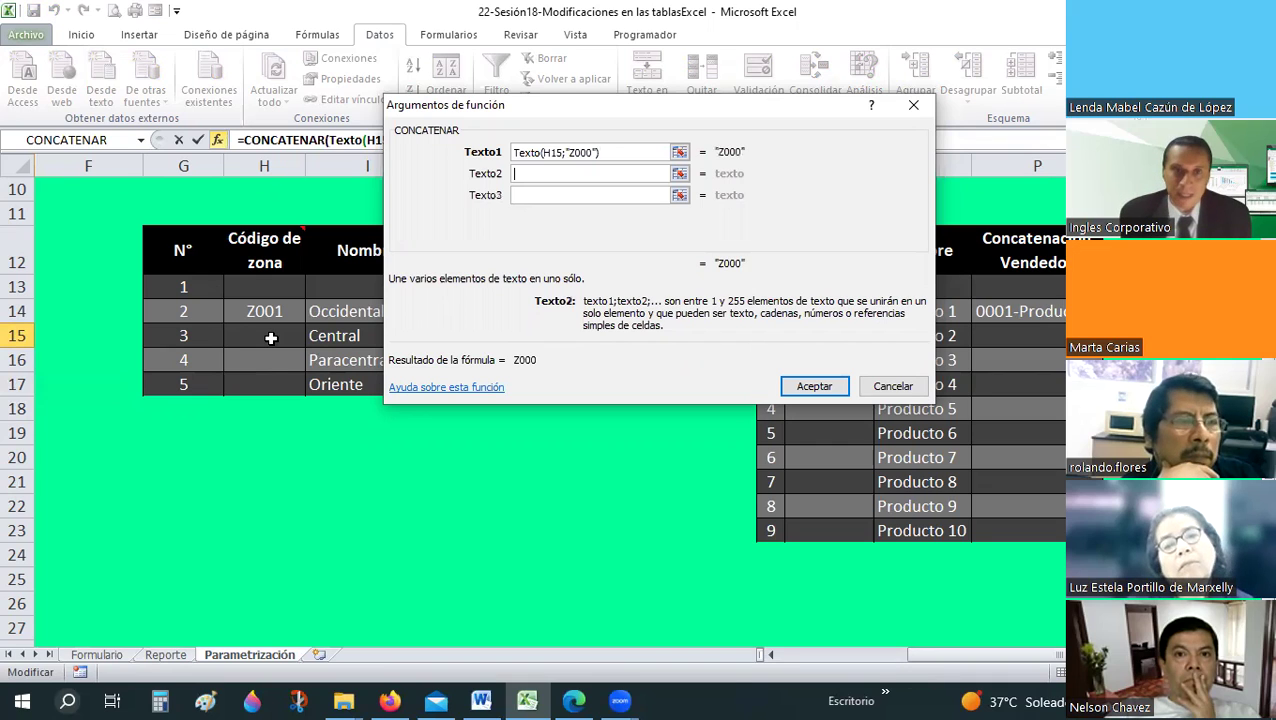
{"action": "left_click_drag", "start_coordinate": [528, 114], "coordinate": [764, 99]}
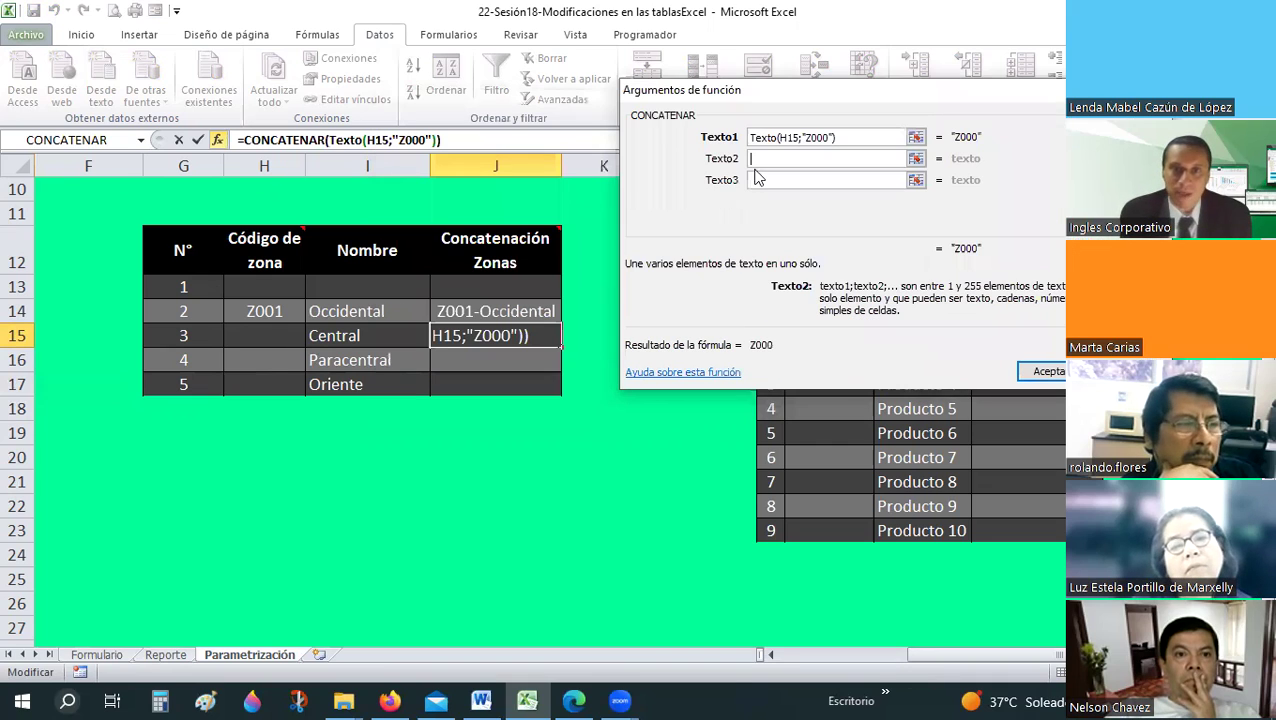
{"action": "type", "text": "-"}
{"action": "key", "text": "Tab"}
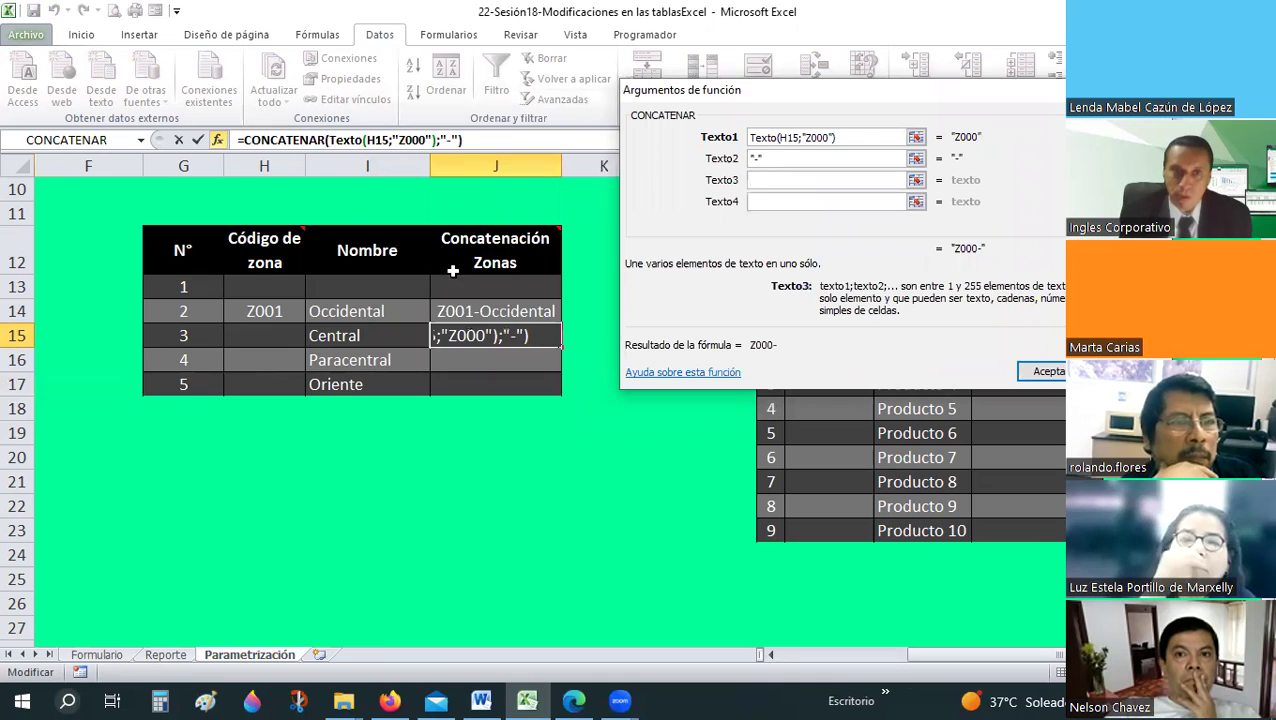
{"action": "left_click", "coordinate": [334, 339]}
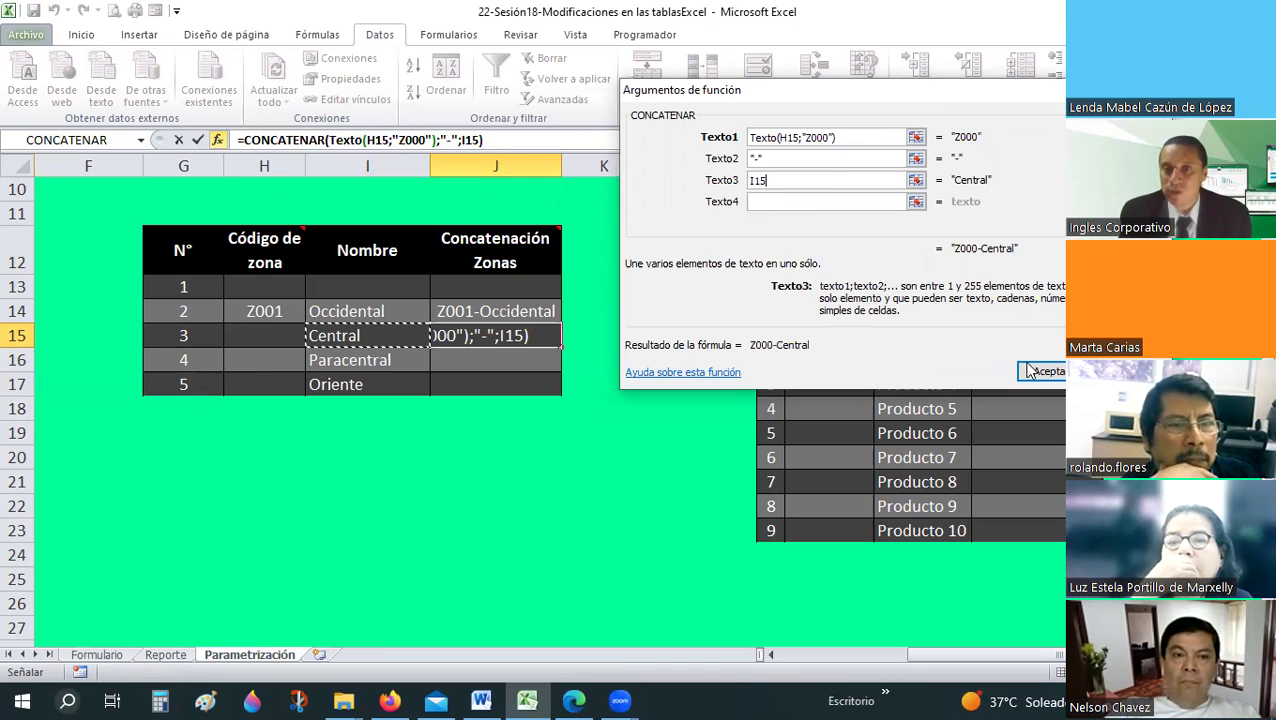
- Confirm the J15 formula and enter zone numbers 2, 3 and 4 in H15:H17
{"action": "key", "text": "Return"}
{"action": "left_click", "coordinate": [288, 335]}
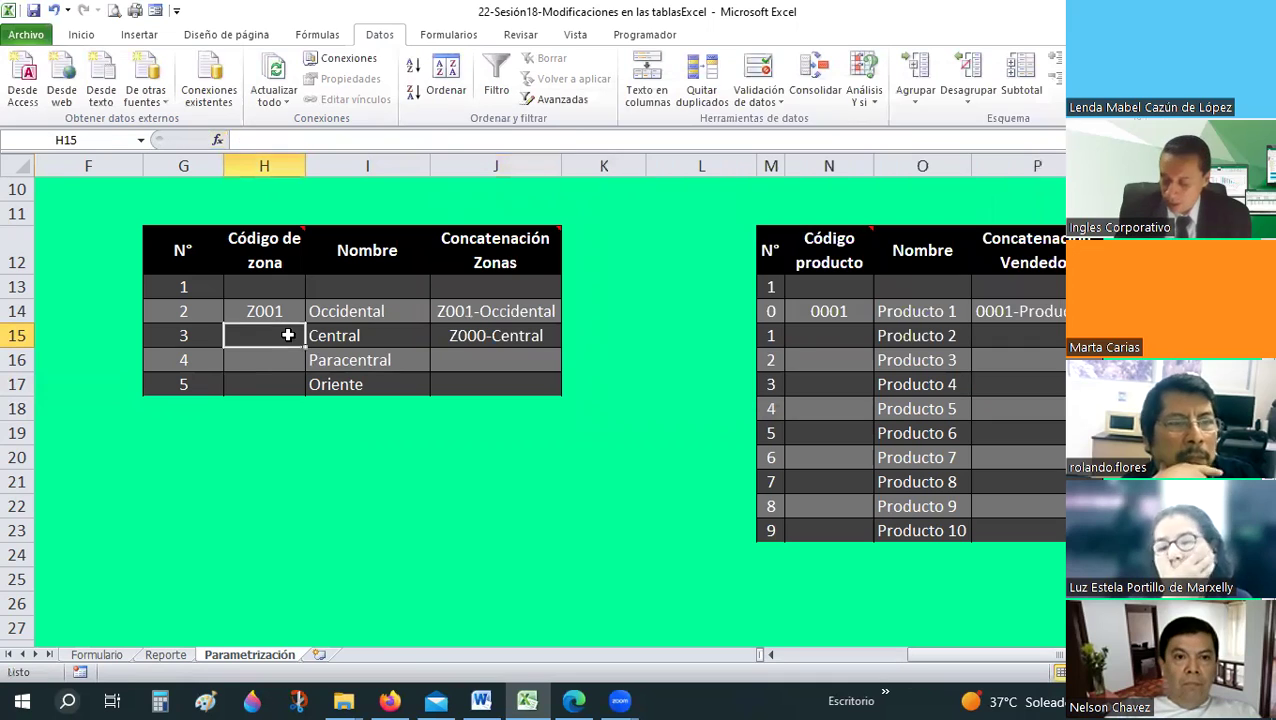
{"action": "type", "text": "2"}
{"action": "key", "text": "Return"}
{"action": "type", "text": "3"}
{"action": "key", "text": "Return"}
{"action": "type", "text": "4"}
{"action": "key", "text": "Return"}
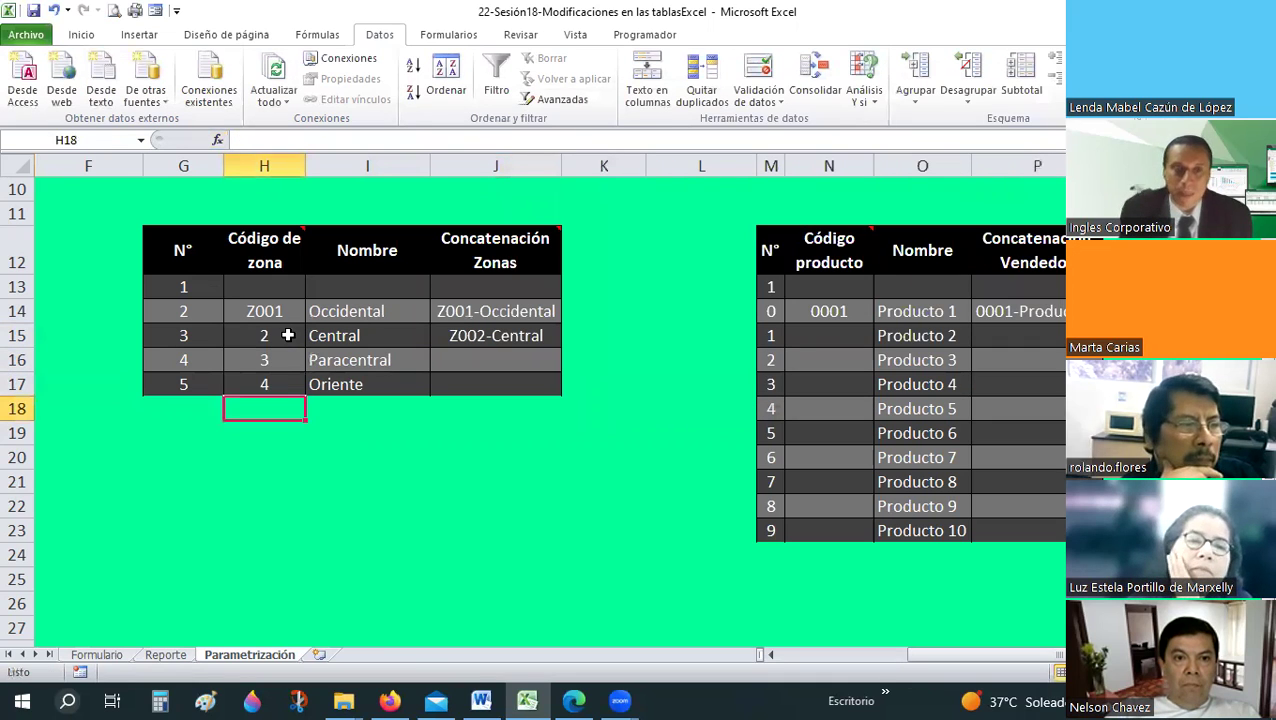
- Give the zone numbers H15:H17 the custom format "Z"000
{"action": "left_click_drag", "start_coordinate": [279, 335], "coordinate": [316, 318]}
{"action": "right_click", "coordinate": [316, 318]}
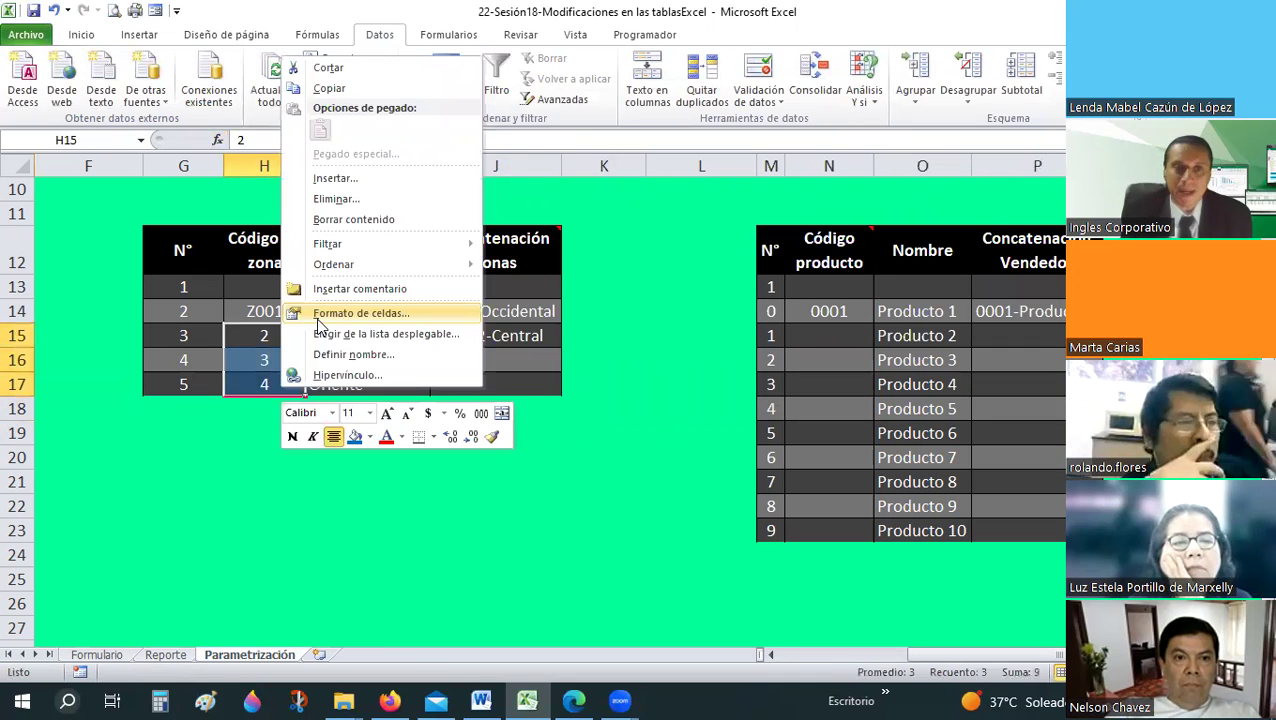
{"action": "left_click", "coordinate": [320, 310]}
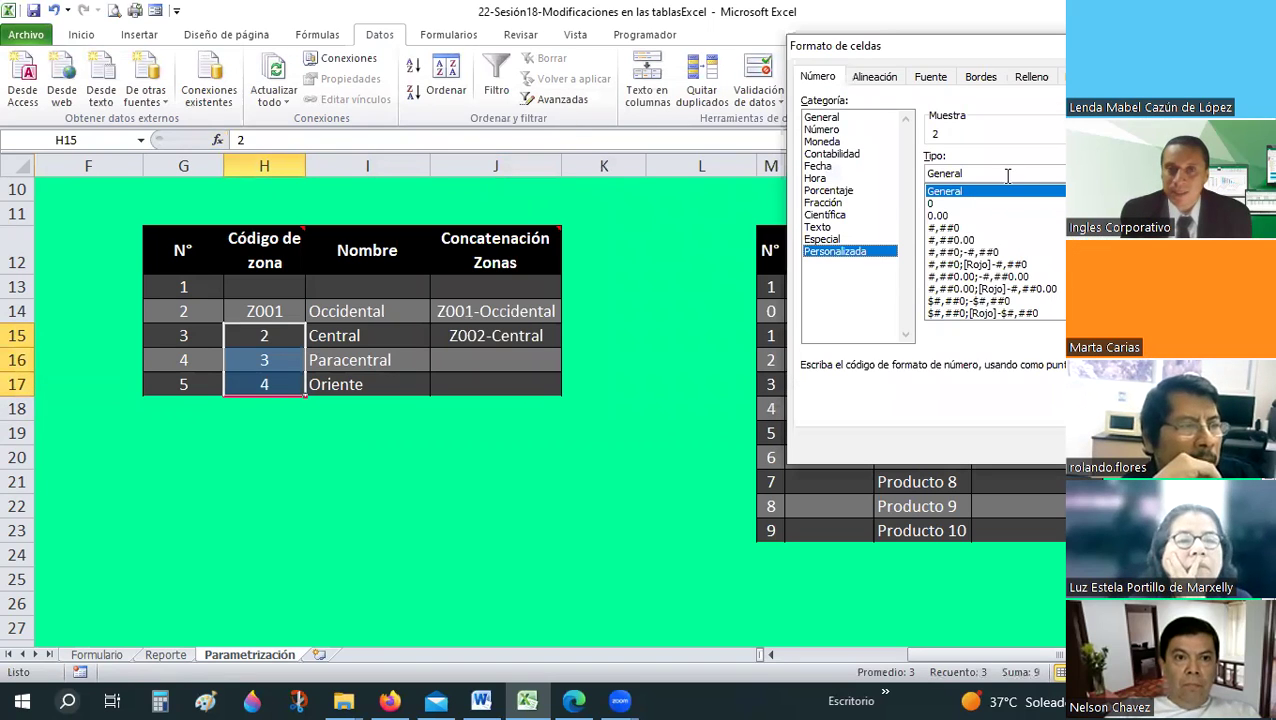
{"action": "left_click_drag", "start_coordinate": [1008, 175], "coordinate": [901, 178]}
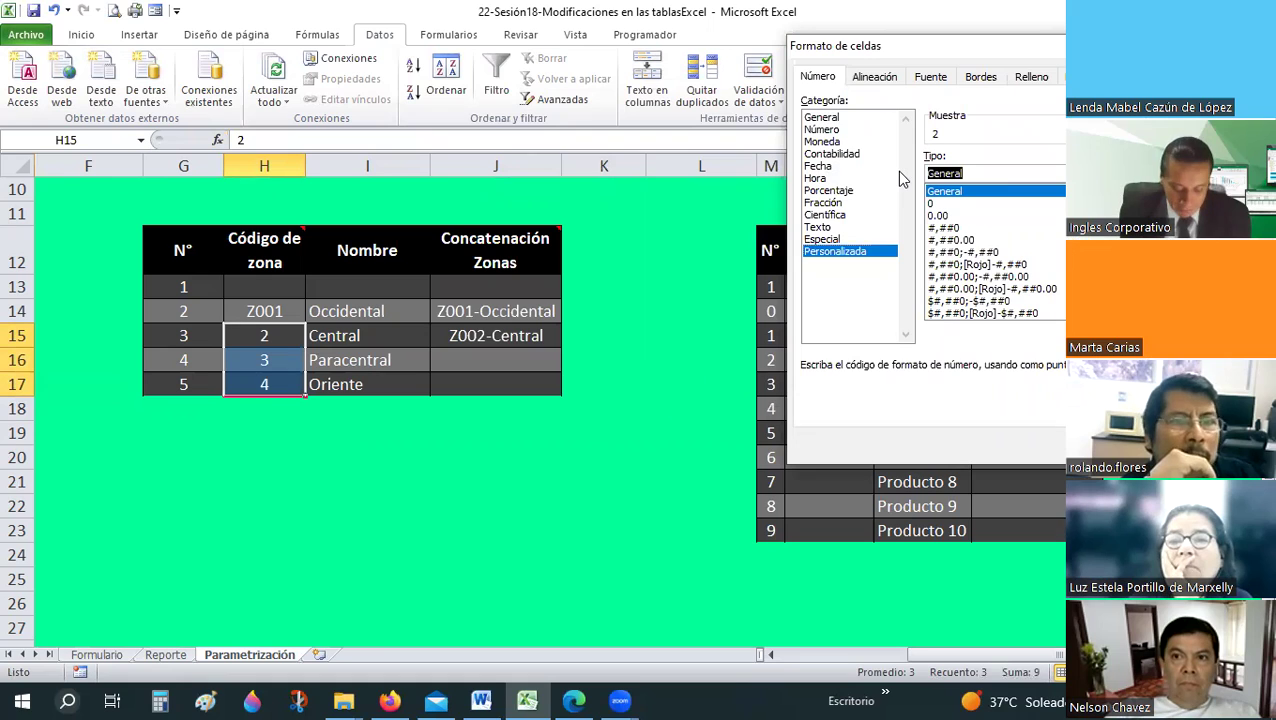
{"action": "type", "text": "\"Z\""}
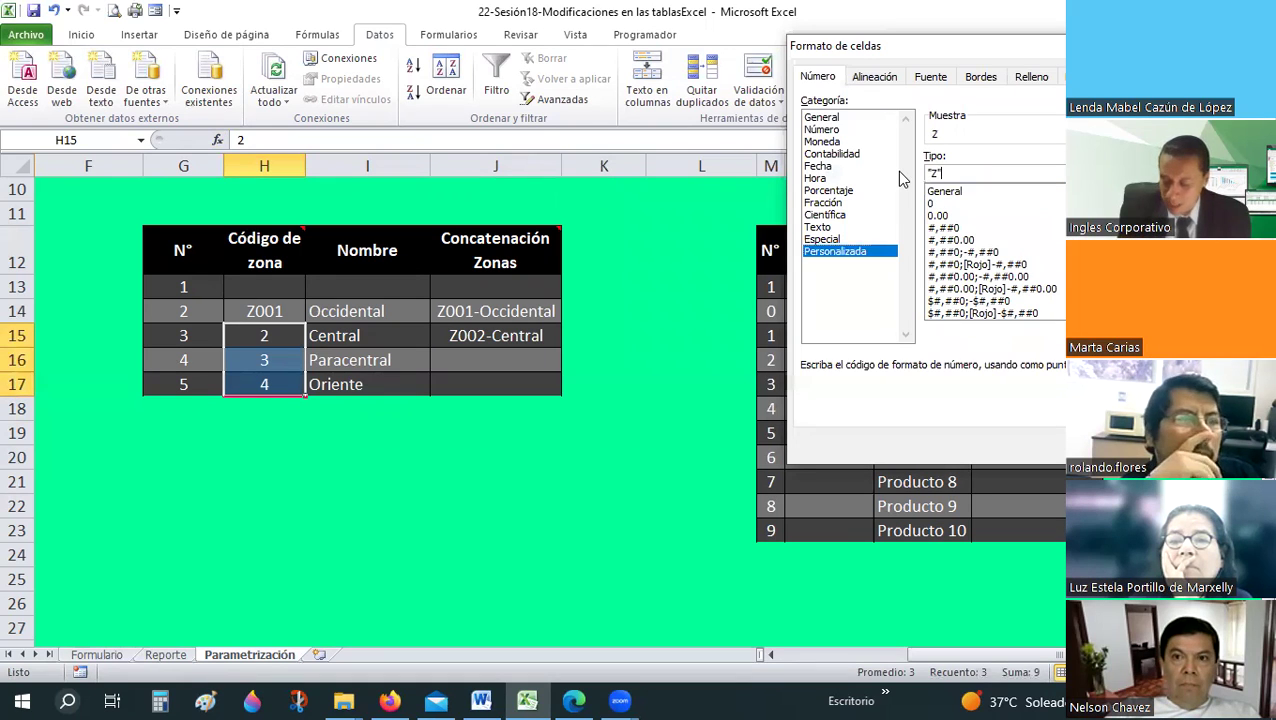
{"action": "type", "text": "000"}
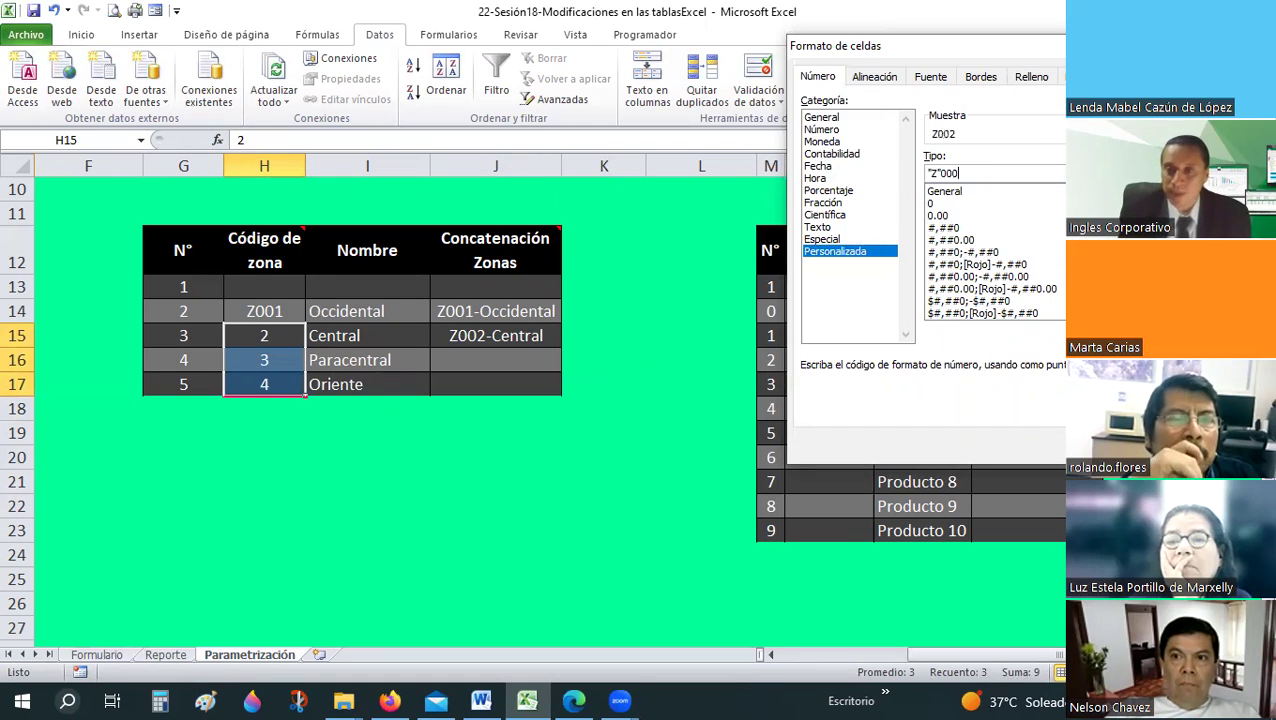
{"action": "key", "text": "Return"}
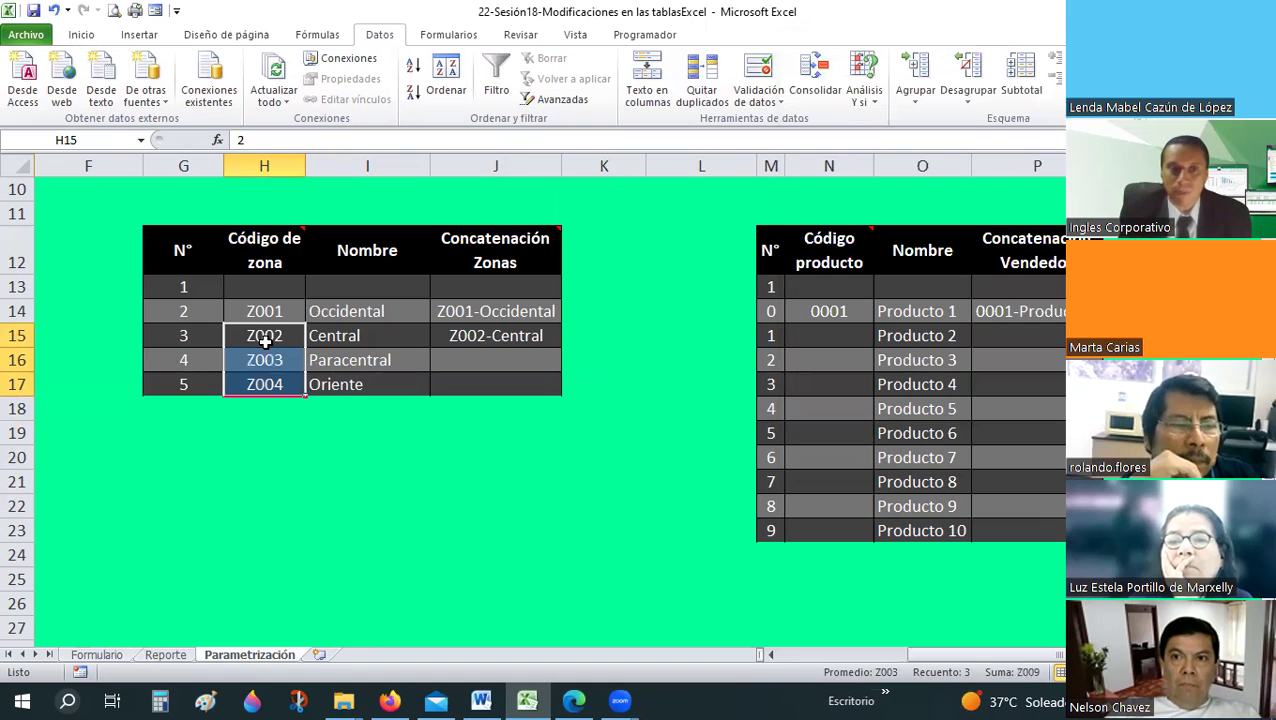
{"action": "left_click", "coordinate": [265, 360]}
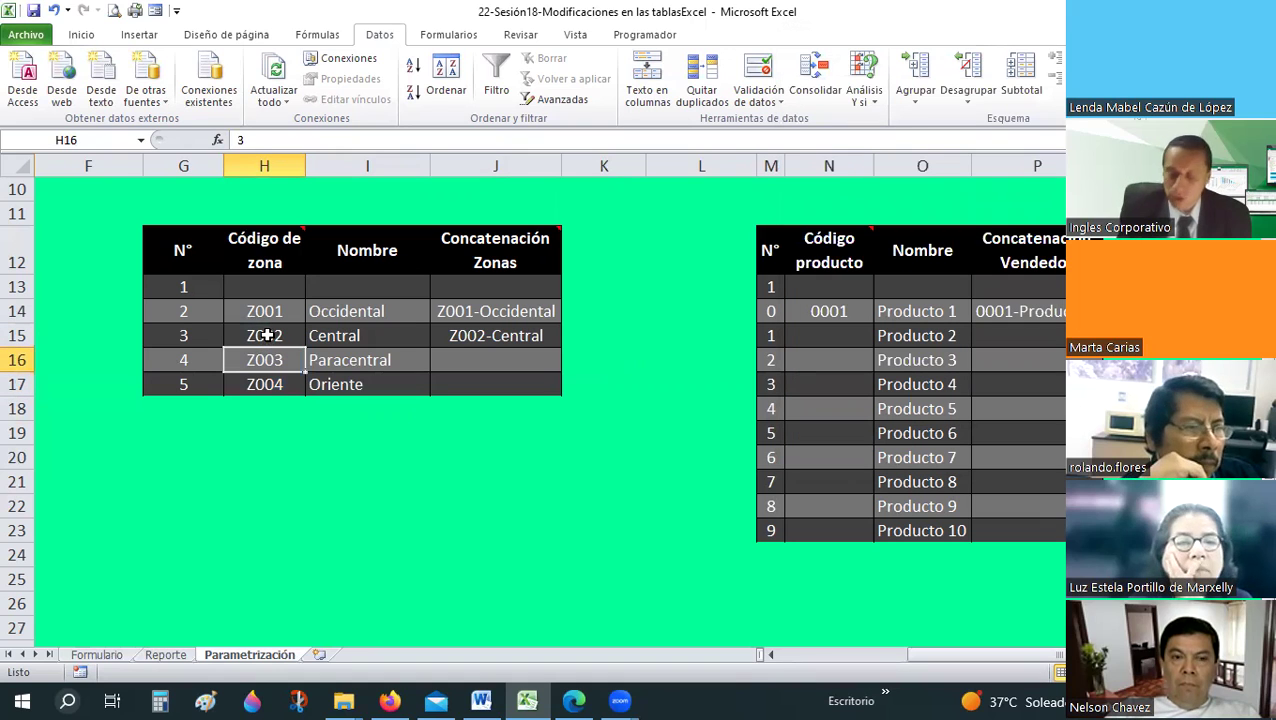
{"action": "key", "text": "Down"}
{"action": "key", "text": "Down"}
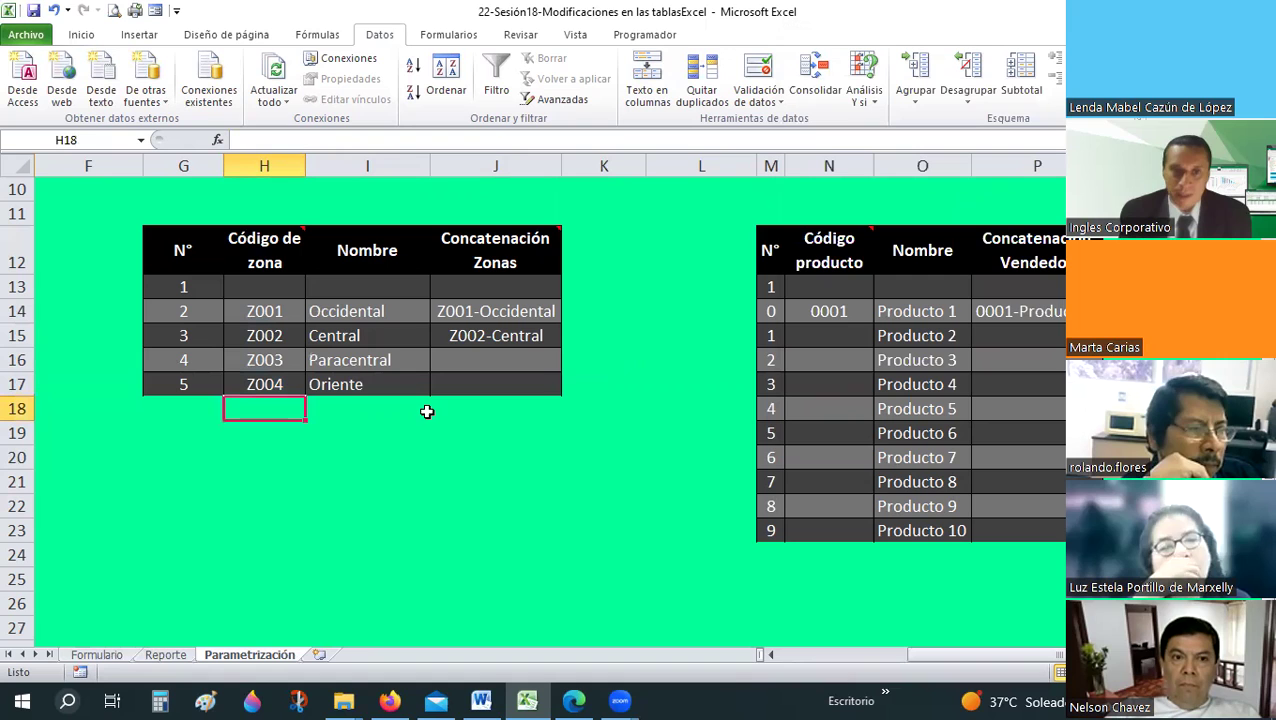
- Copy the J15 concatenation formula into J16:J17
{"action": "left_click", "coordinate": [462, 335]}
{"action": "key", "text": "ctrl+c"}
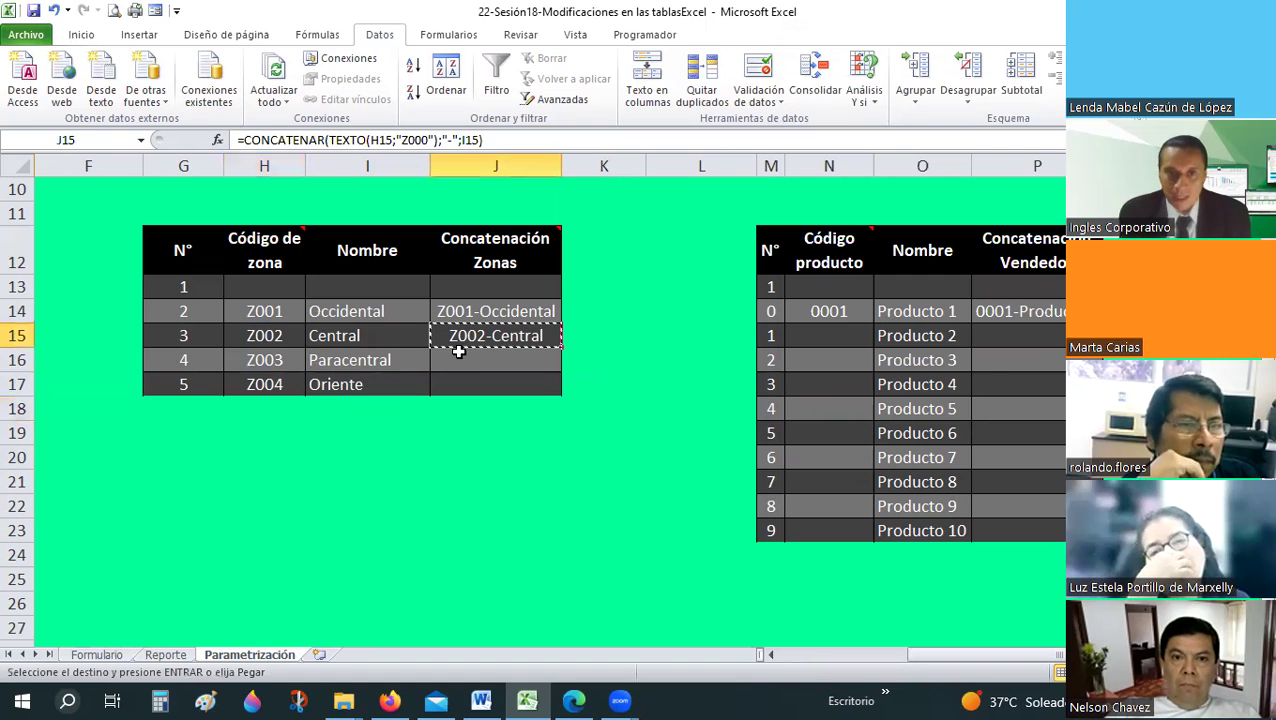
{"action": "left_click_drag", "start_coordinate": [462, 362], "coordinate": [461, 384]}
{"action": "right_click", "coordinate": [461, 384]}
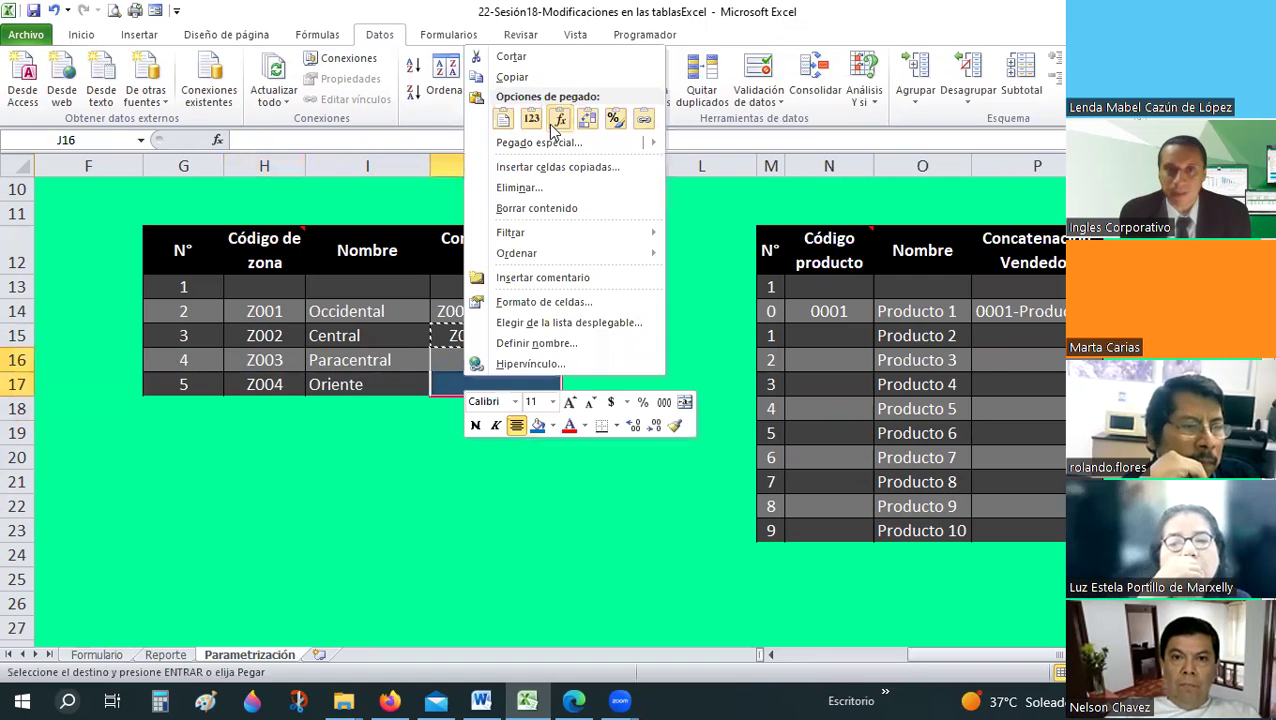
{"action": "left_click", "coordinate": [559, 120]}
{"action": "left_click", "coordinate": [670, 357]}
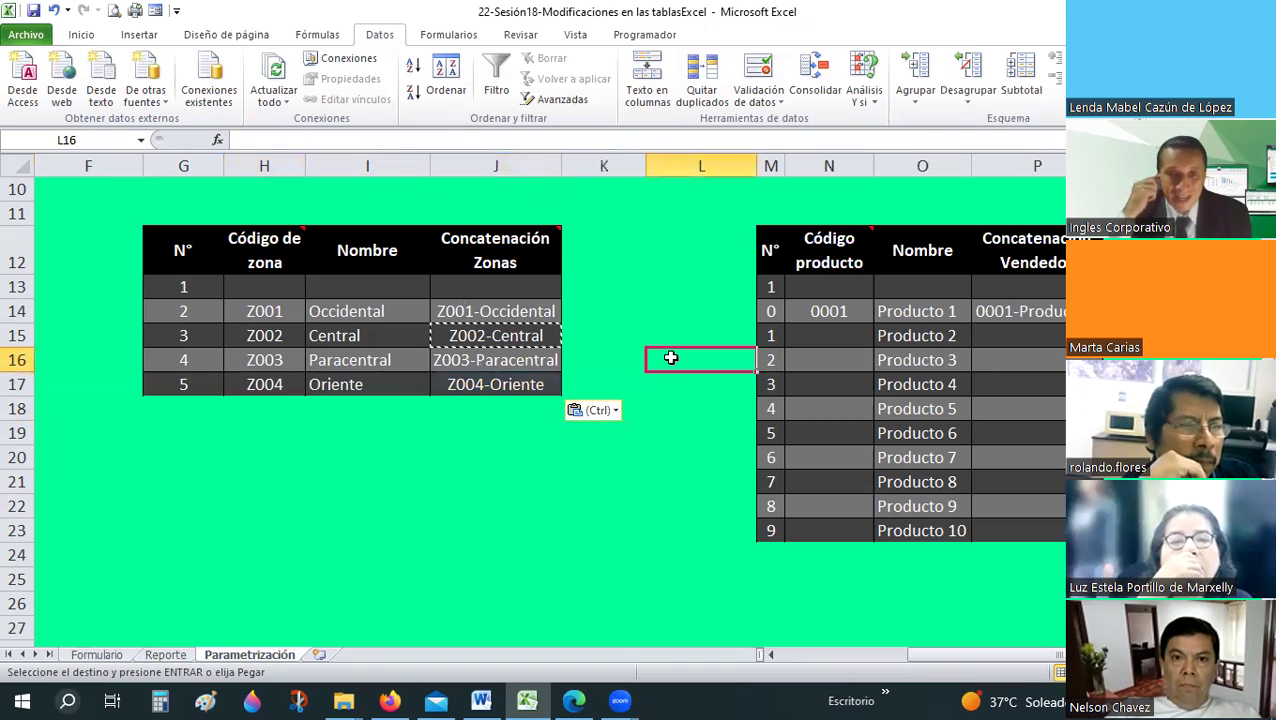
{"action": "left_click_drag", "start_coordinate": [535, 313], "coordinate": [540, 384]}
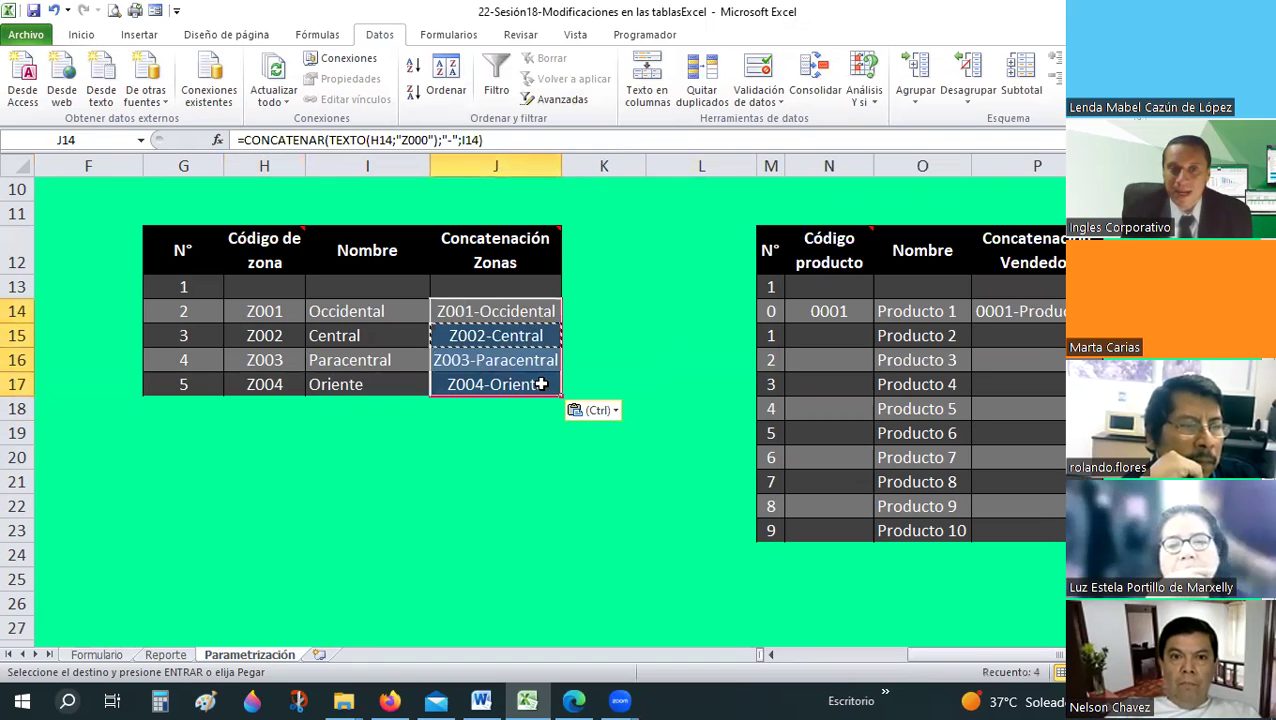
{"action": "left_click", "coordinate": [81, 34]}
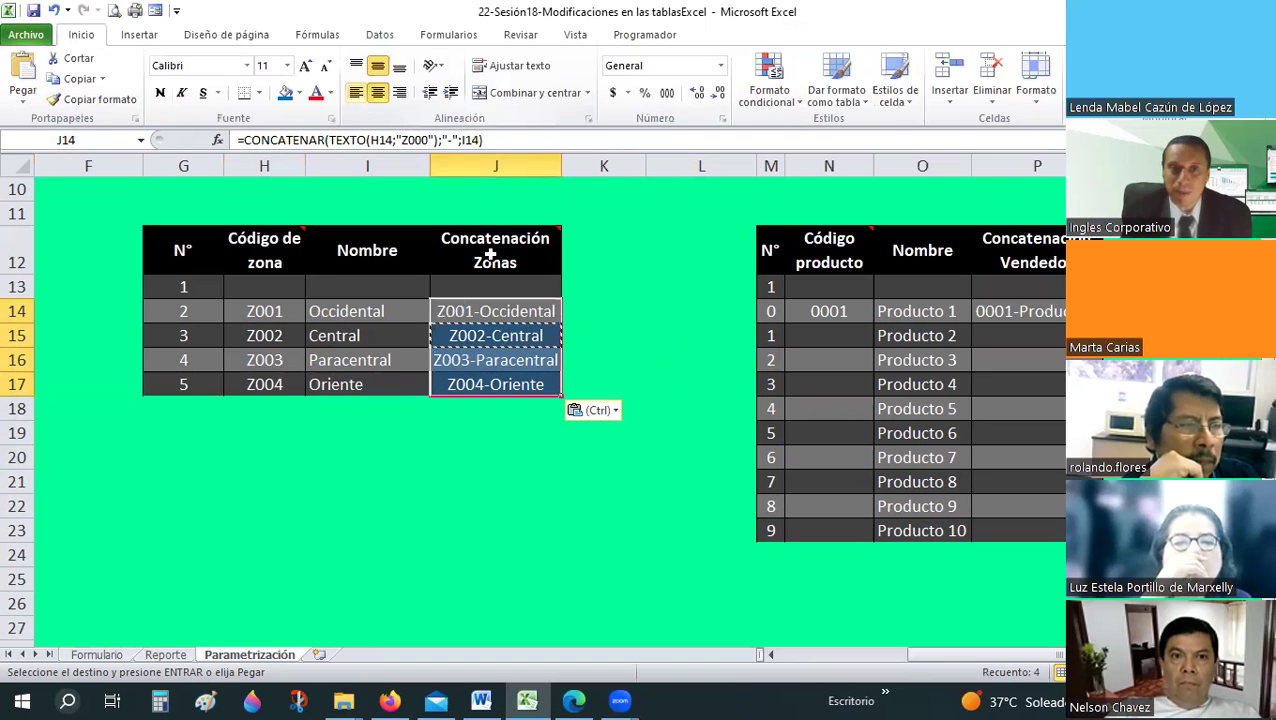
{"action": "left_click", "coordinate": [680, 360]}
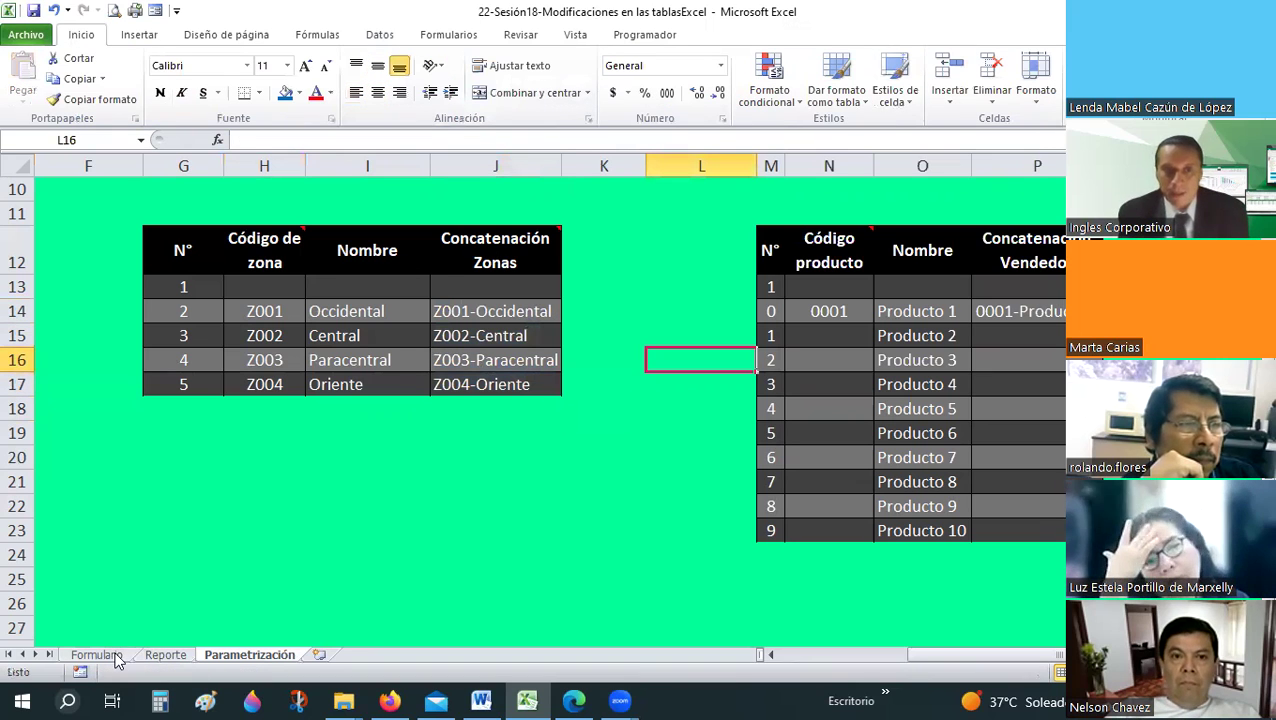
- Review the Formulario's Precio unitario and Producto headers, then return to Parametrización
{"action": "key", "text": "ctrl+Page_Up"}
{"action": "key", "text": "ctrl+Page_Up"}
{"action": "left_click", "coordinate": [712, 387]}
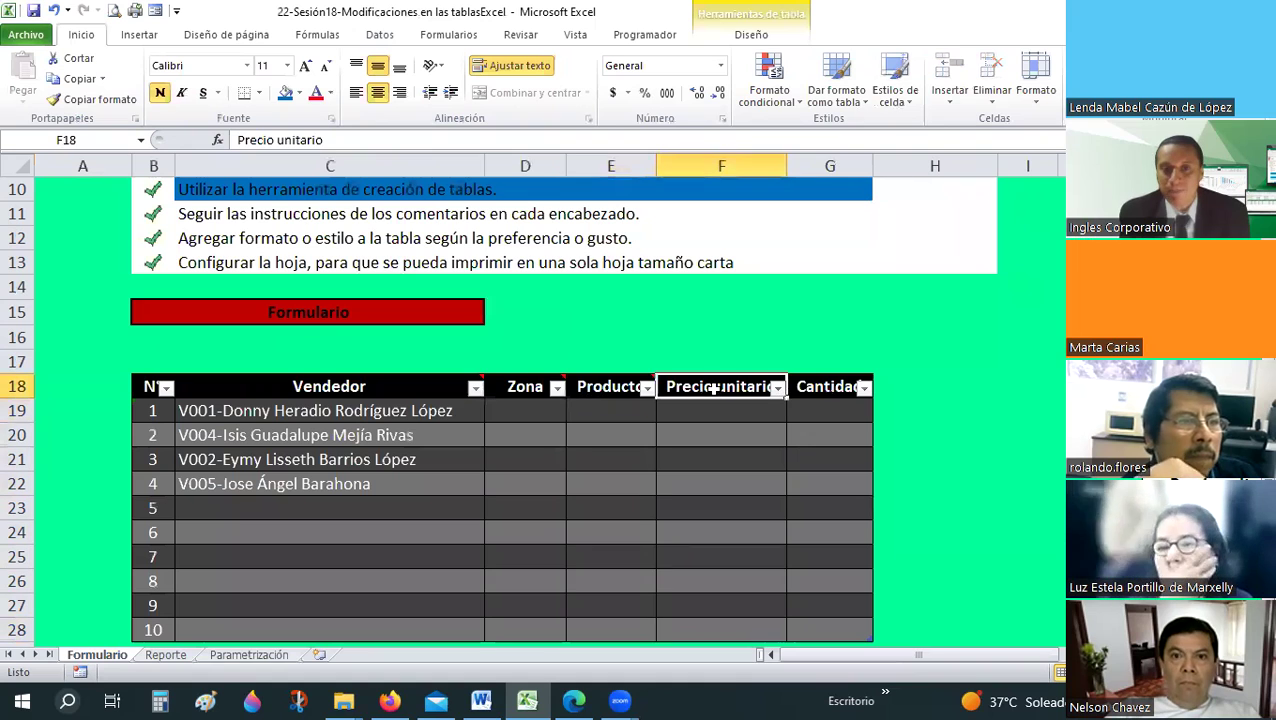
{"action": "left_click", "coordinate": [588, 392]}
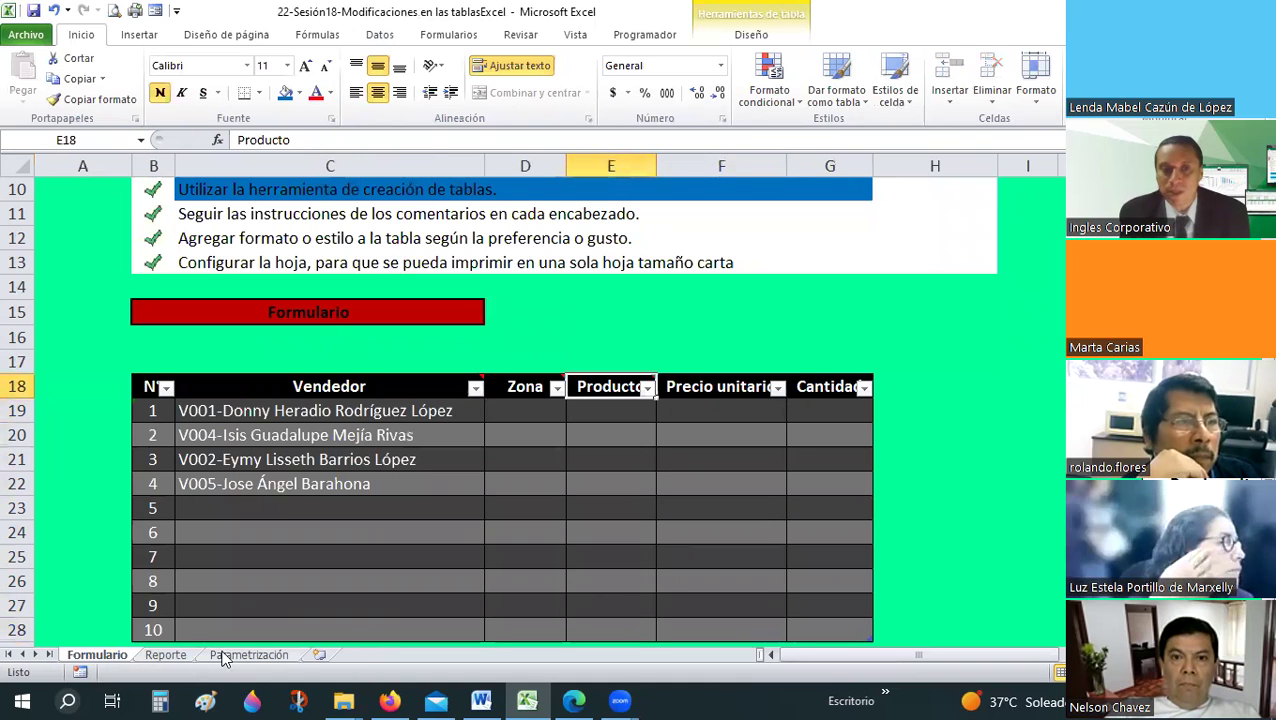
{"action": "left_click", "coordinate": [226, 656]}
{"action": "left_click", "coordinate": [834, 312]}
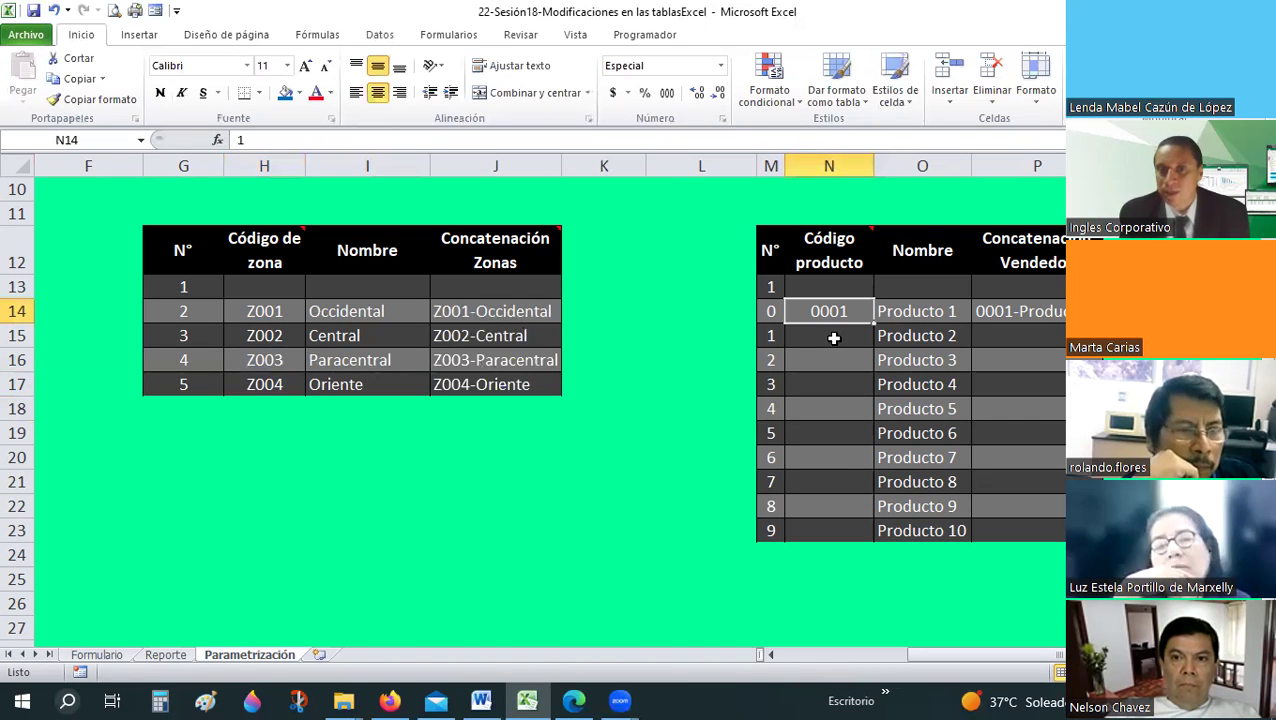
- Format the product codes N15:N23 with the custom format 0000
{"action": "left_click_drag", "start_coordinate": [829, 336], "coordinate": [834, 522]}
{"action": "right_click", "coordinate": [834, 524]}
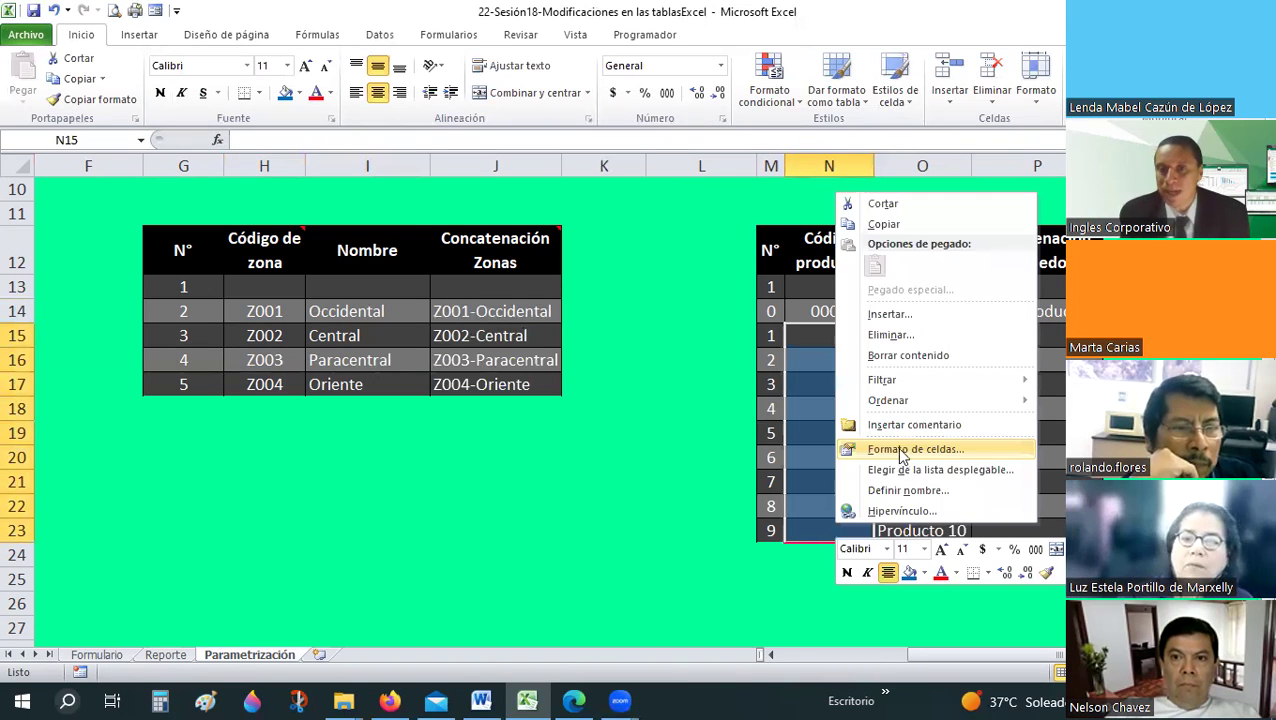
{"action": "left_click", "coordinate": [915, 449]}
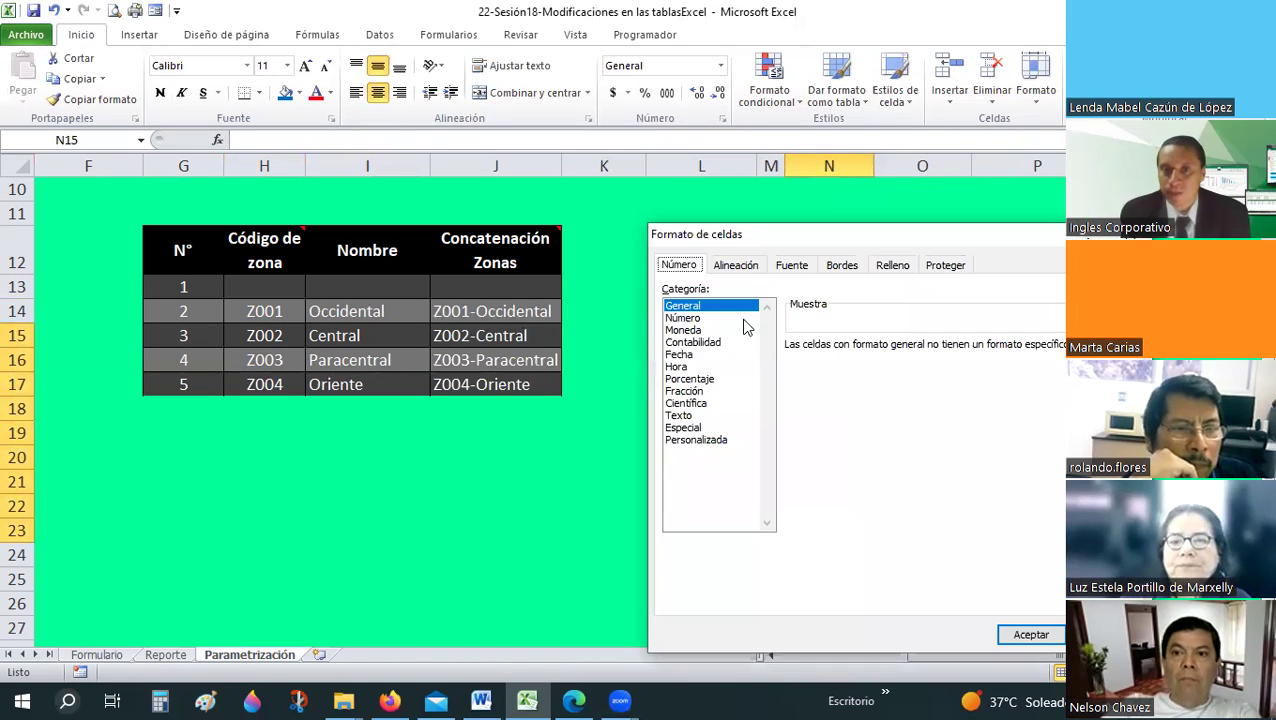
{"action": "left_click", "coordinate": [700, 439]}
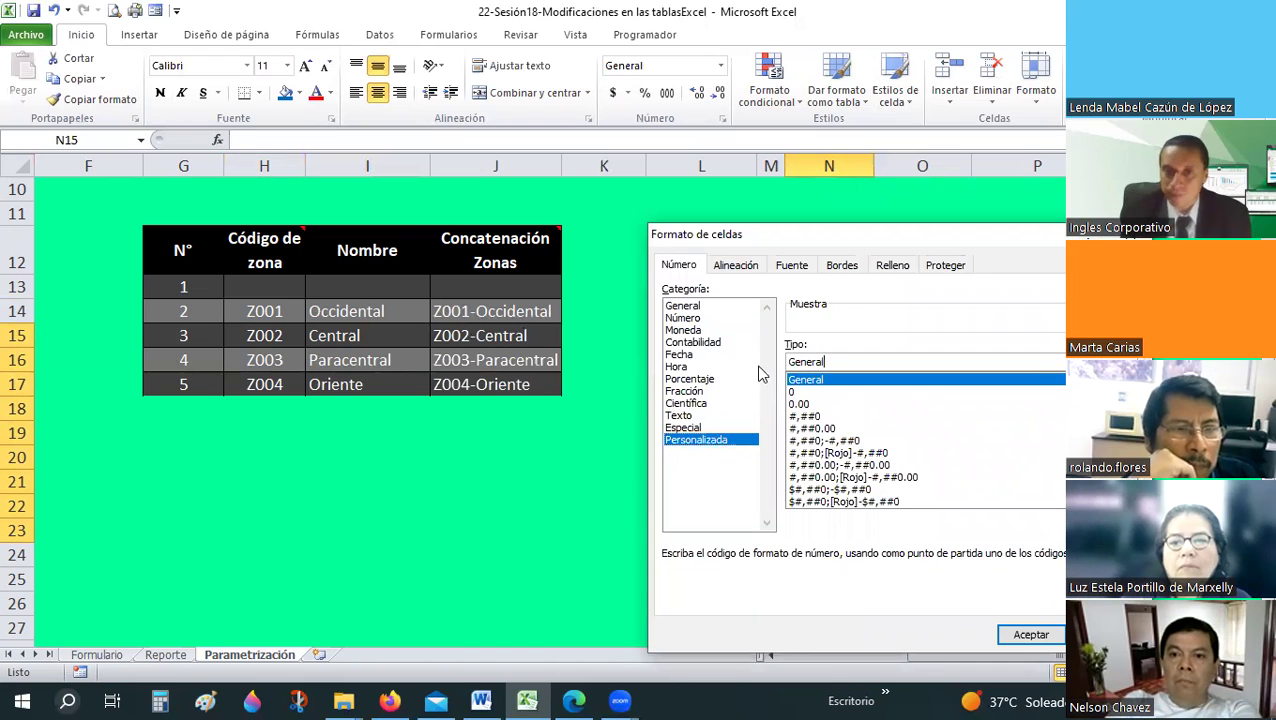
{"action": "left_click_drag", "start_coordinate": [840, 363], "coordinate": [746, 362]}
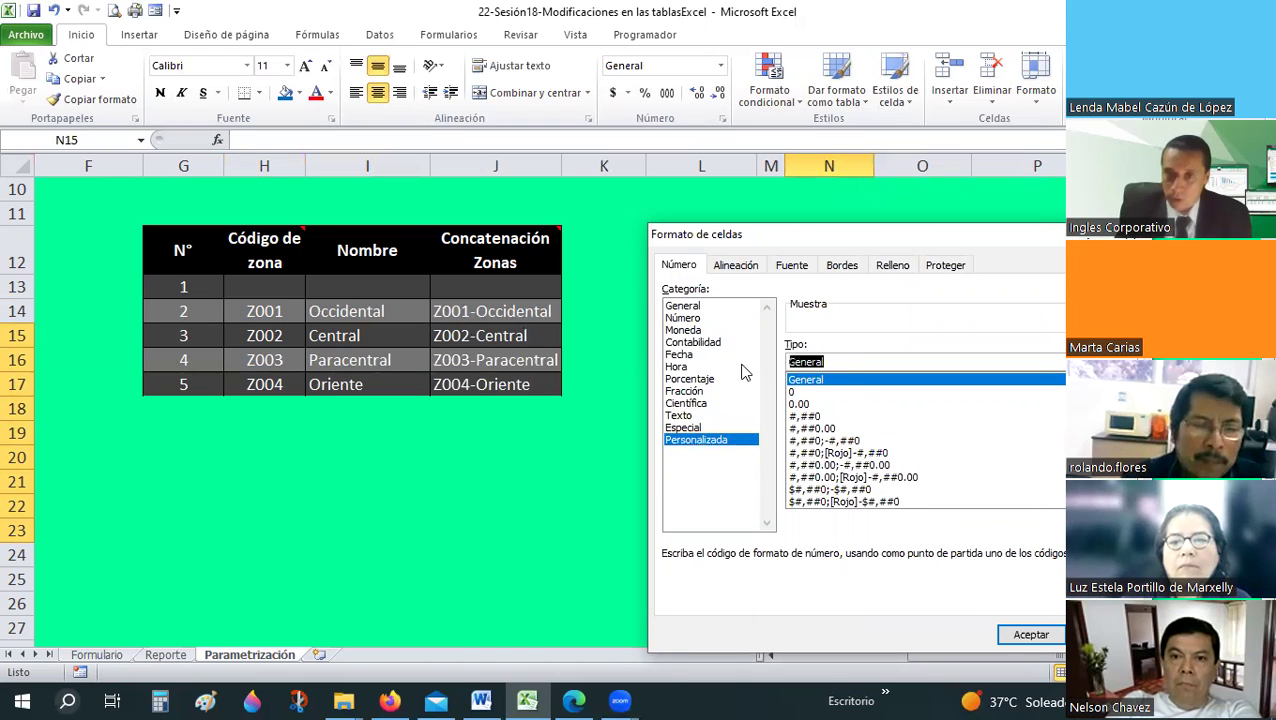
{"action": "type", "text": "0000"}
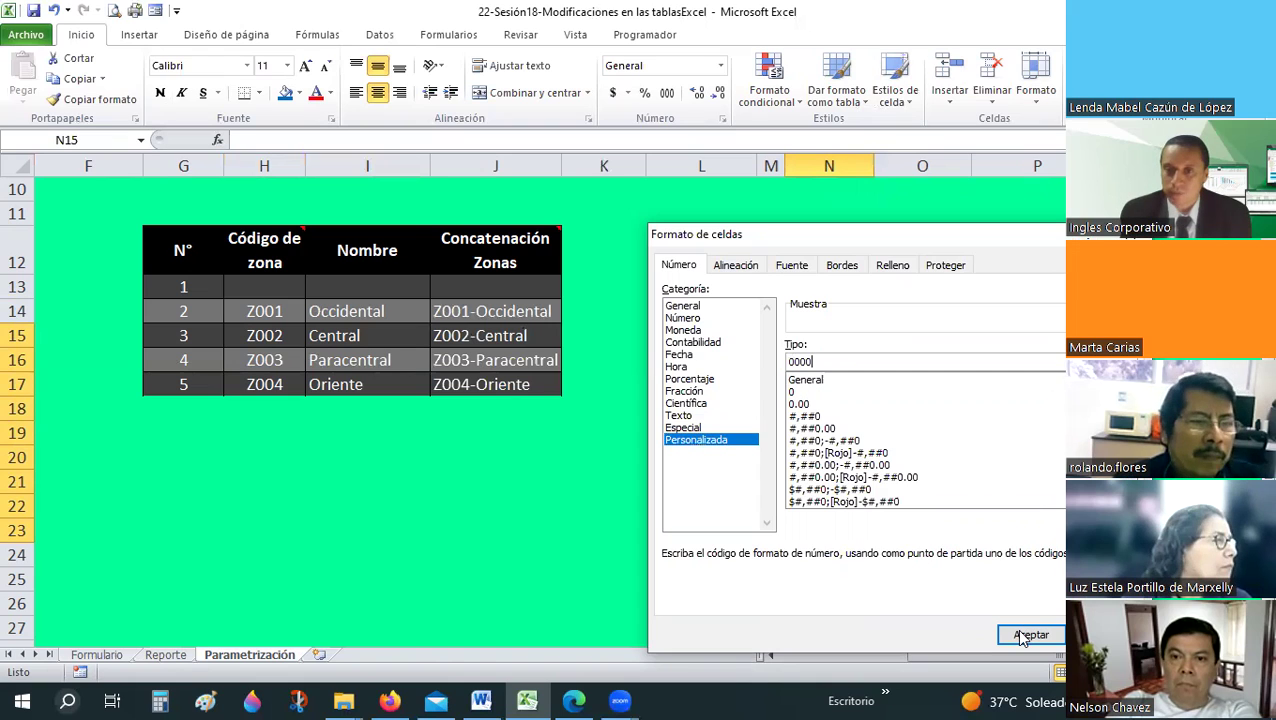
{"action": "left_click", "coordinate": [1022, 632]}
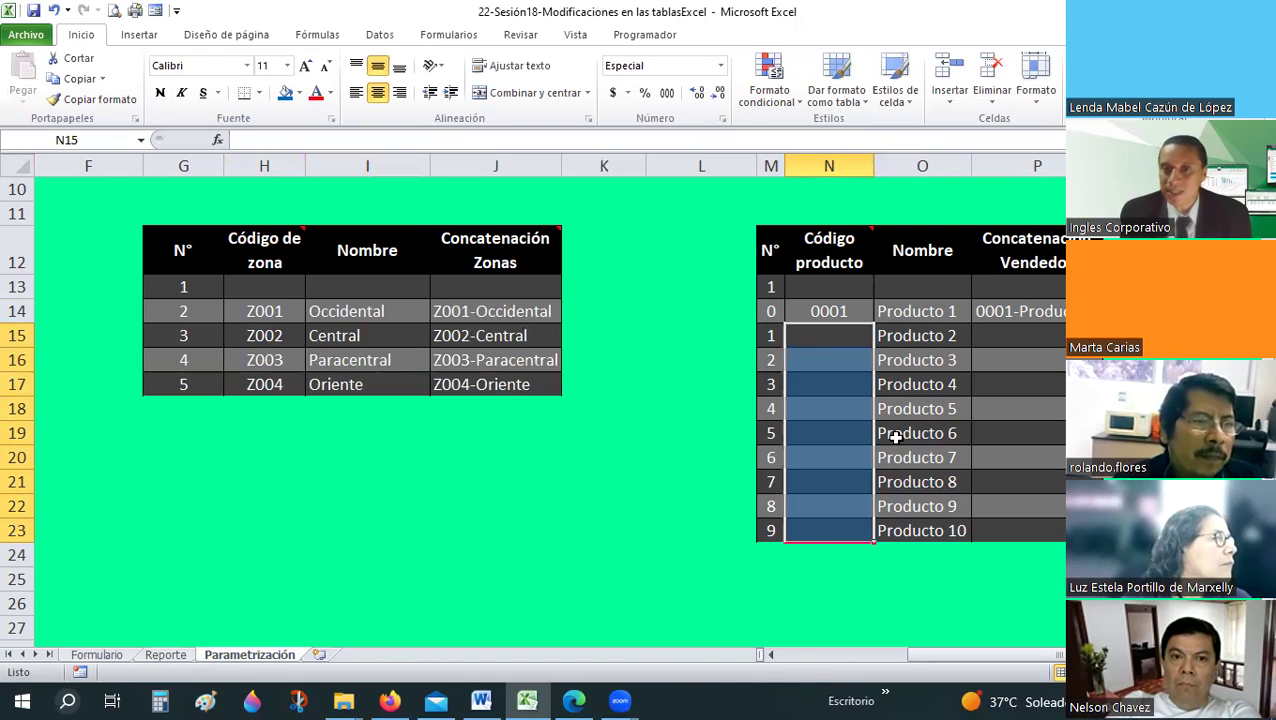
- Replace N15's value with the formula =+N14+1
{"action": "type", "text": "2"}
{"action": "key", "text": "Down"}
{"action": "left_click", "coordinate": [861, 342]}
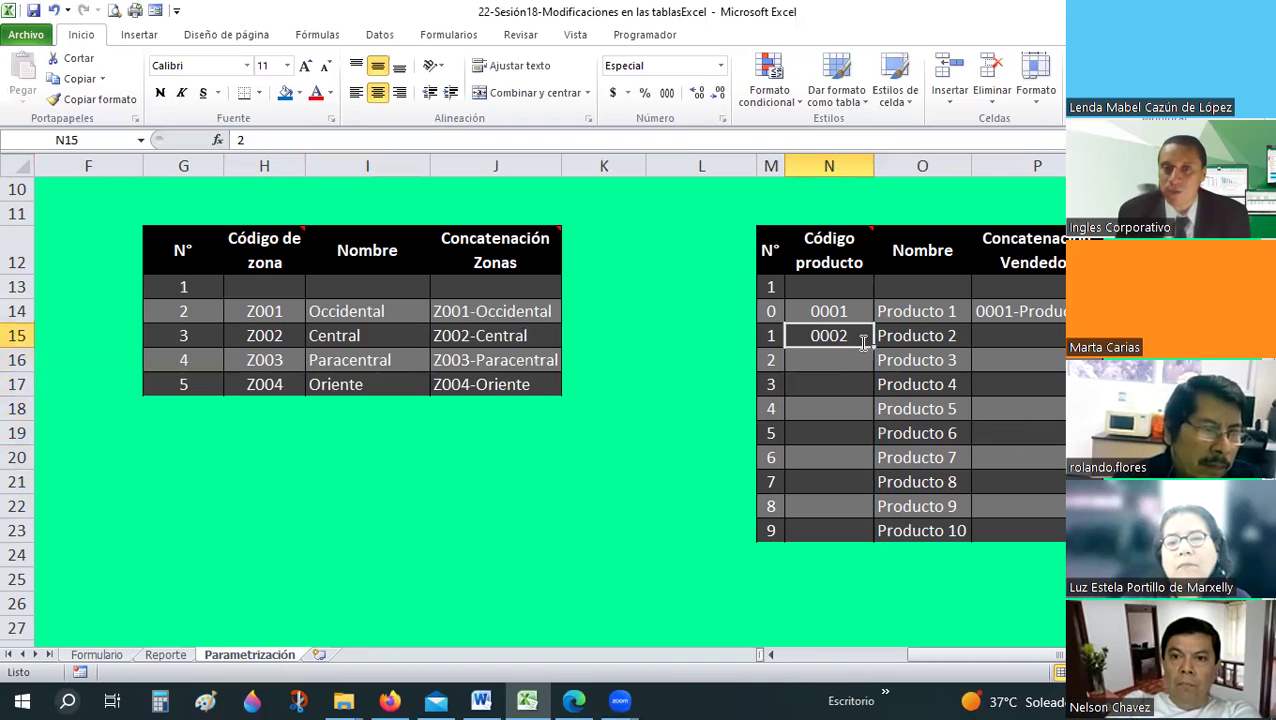
{"action": "type", "text": "+"}
{"action": "key", "text": "Up"}
{"action": "type", "text": "+"}
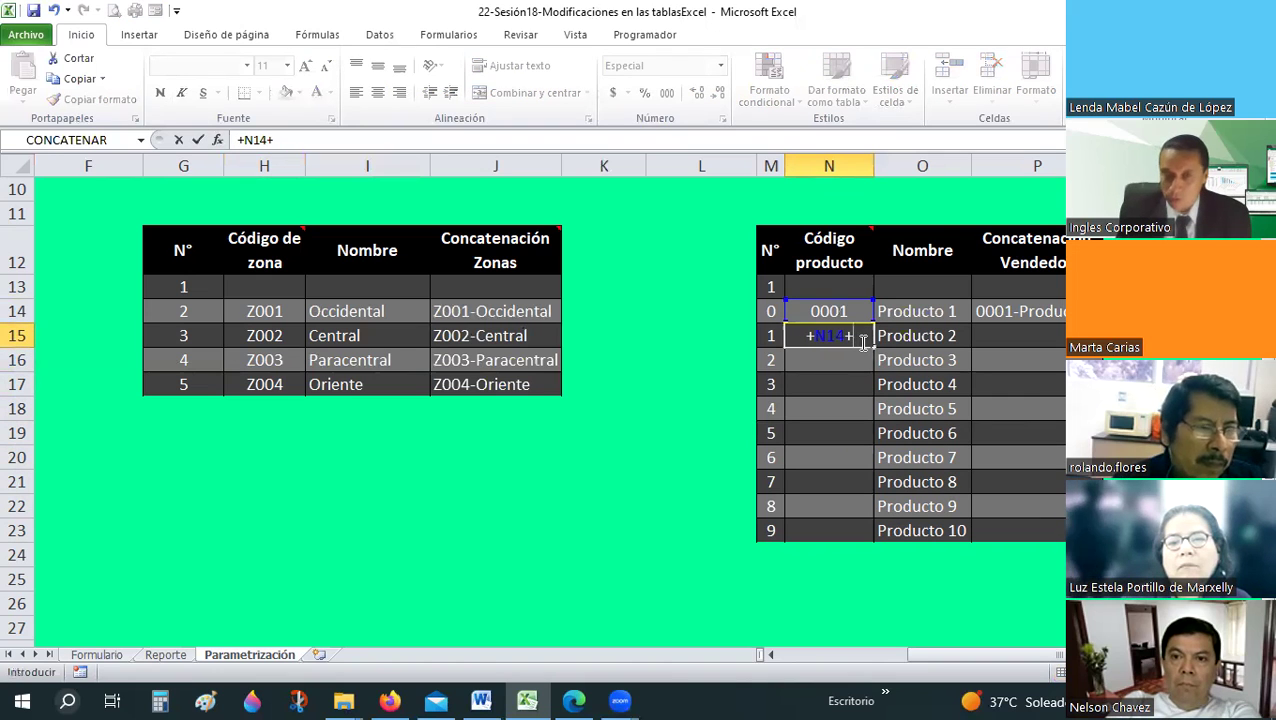
{"action": "type", "text": "1"}
{"action": "key", "text": "Return"}
- Copy the N15 increment formula down through N16:N23
{"action": "left_click", "coordinate": [852, 336]}
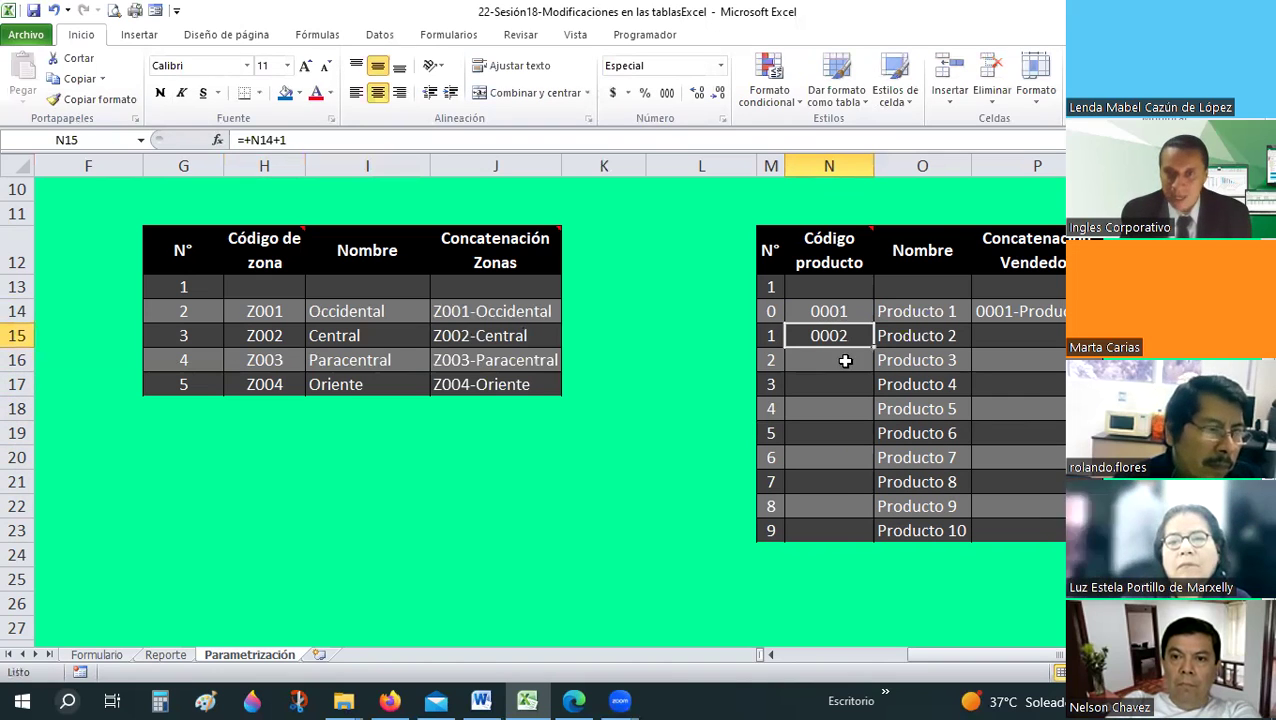
{"action": "key", "text": "ctrl+c"}
{"action": "left_click_drag", "start_coordinate": [829, 360], "coordinate": [846, 527]}
{"action": "right_click", "coordinate": [848, 529]}
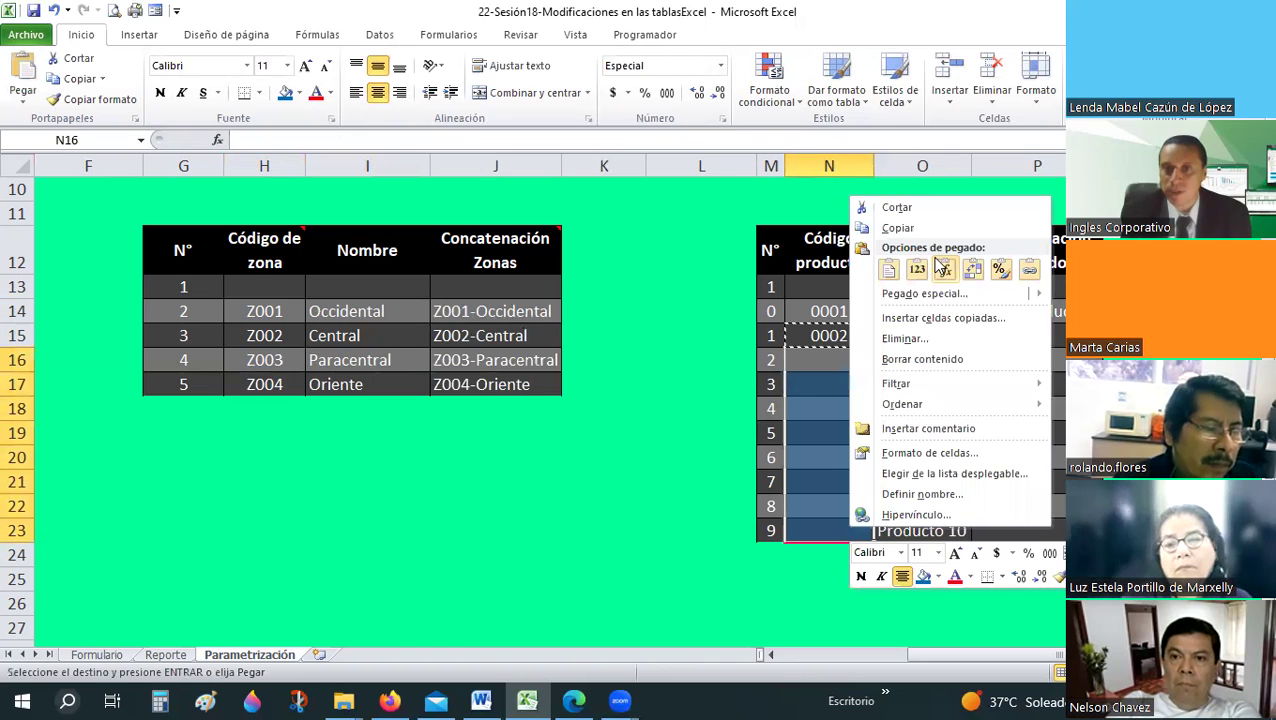
{"action": "left_click", "coordinate": [946, 269]}
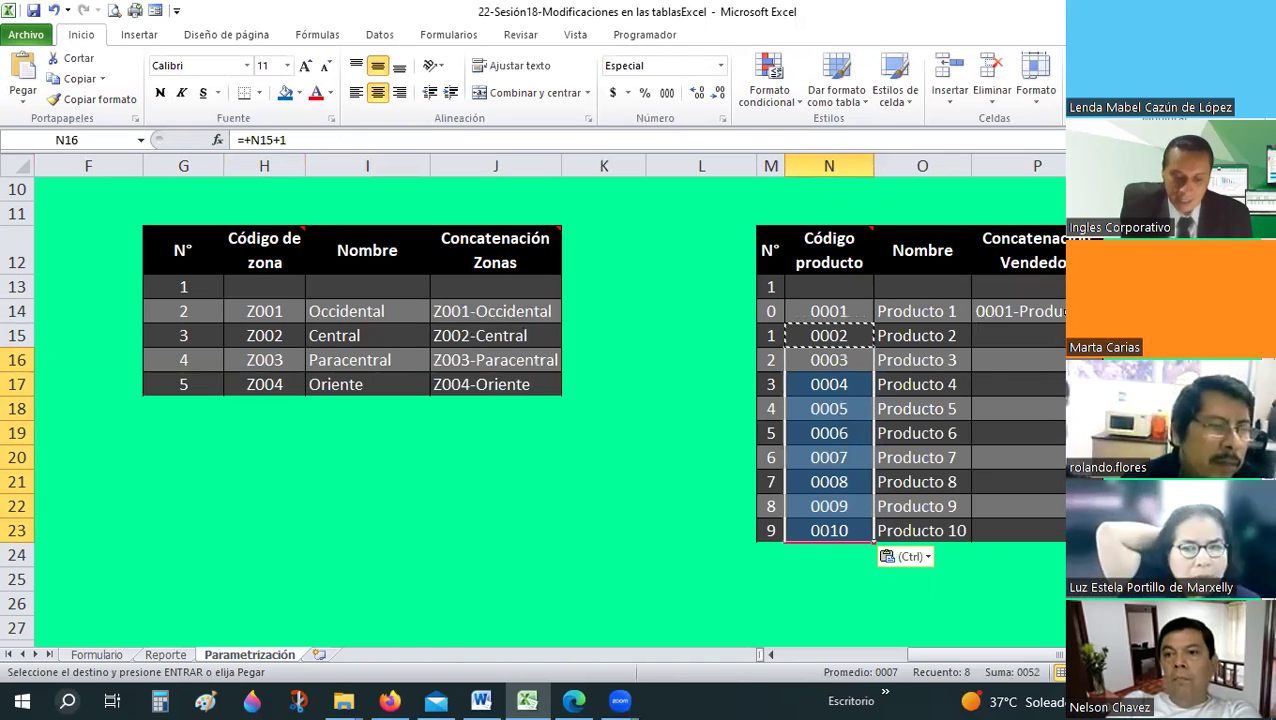
{"action": "left_click", "coordinate": [1020, 311]}
- Enter CONCATENAR(TEXTO(N15;"000");"-";O15) in P15 through Function Arguments
{"action": "key", "text": "ctrl"}
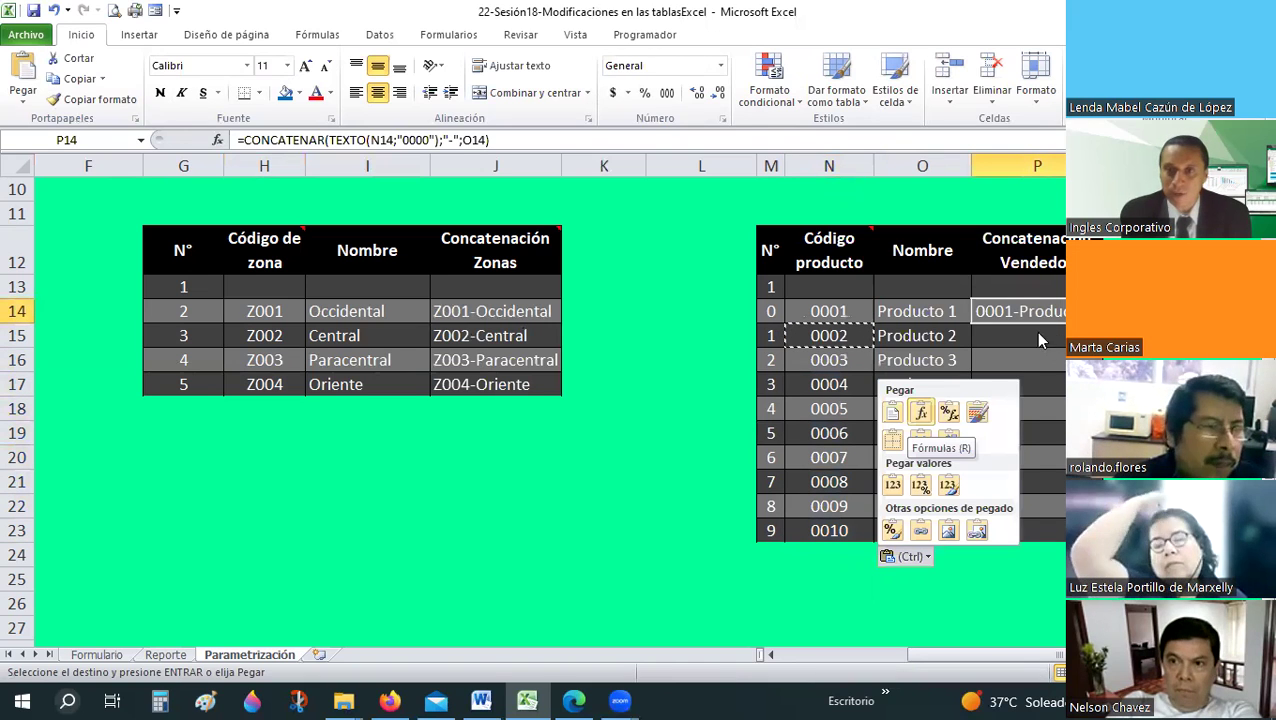
{"action": "left_click", "coordinate": [1036, 335]}
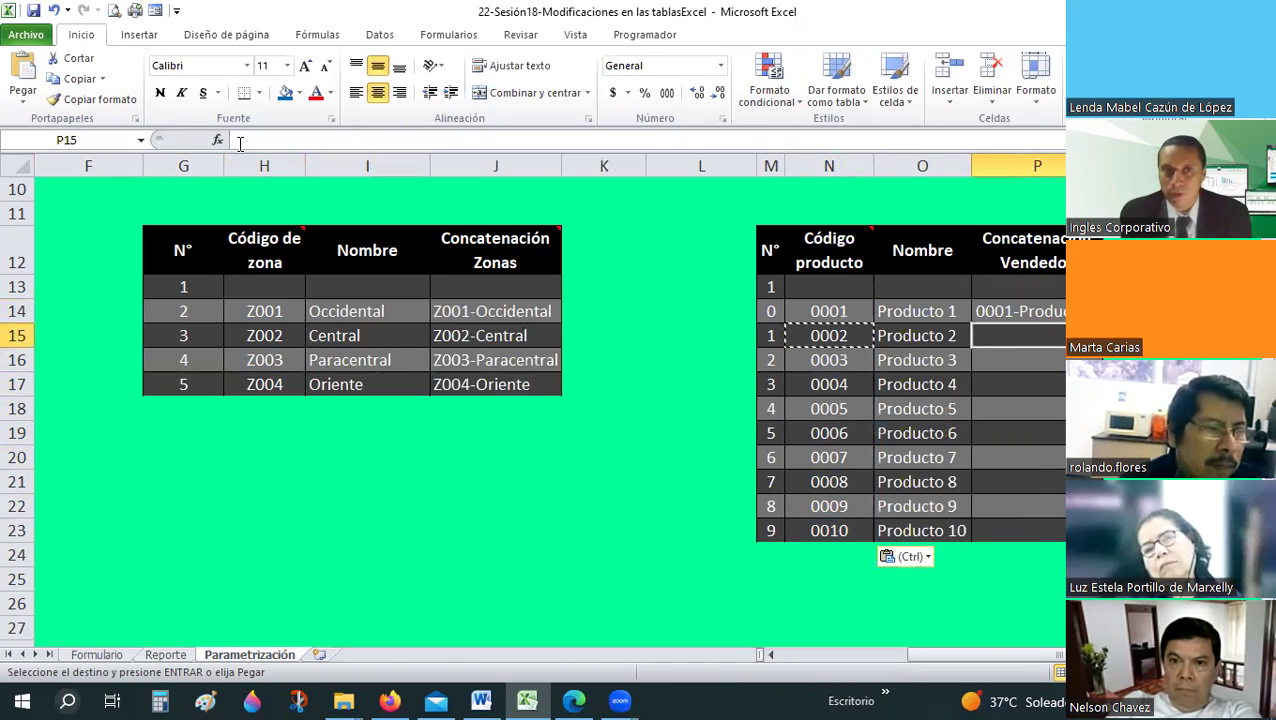
{"action": "key", "text": "shift+F3"}
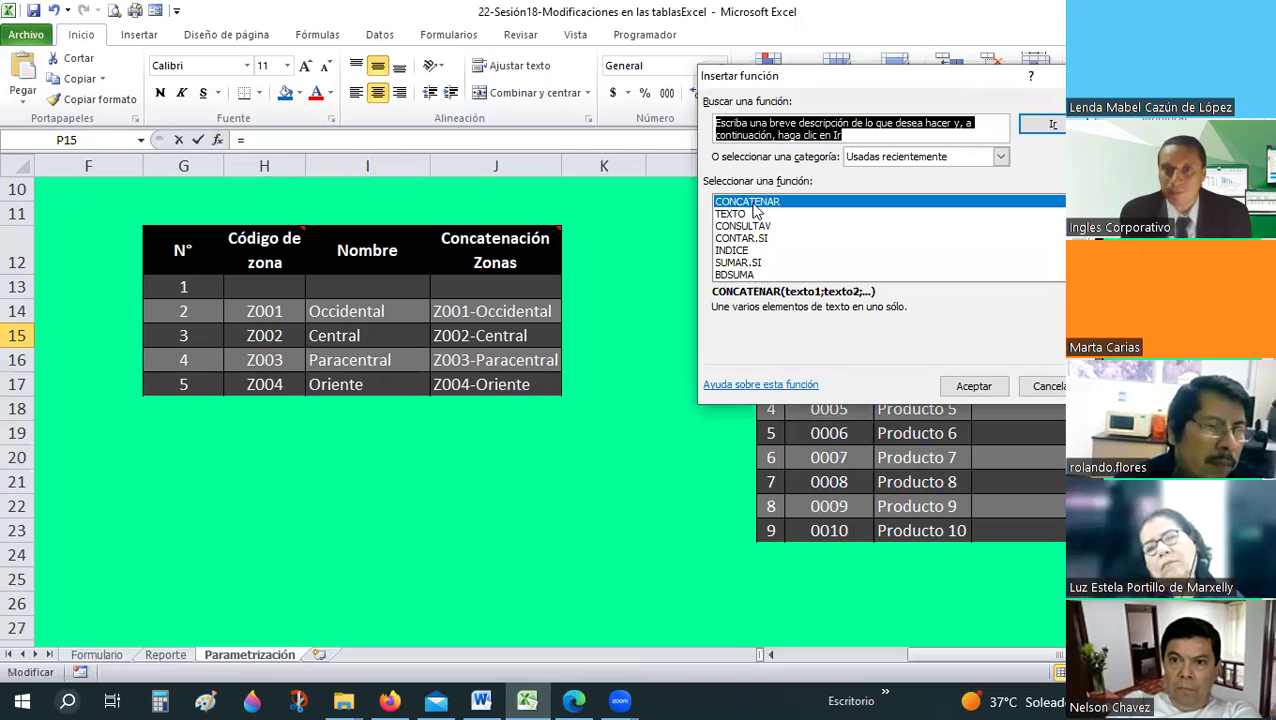
{"action": "key", "text": "Return"}
{"action": "type", "text": "TE"}
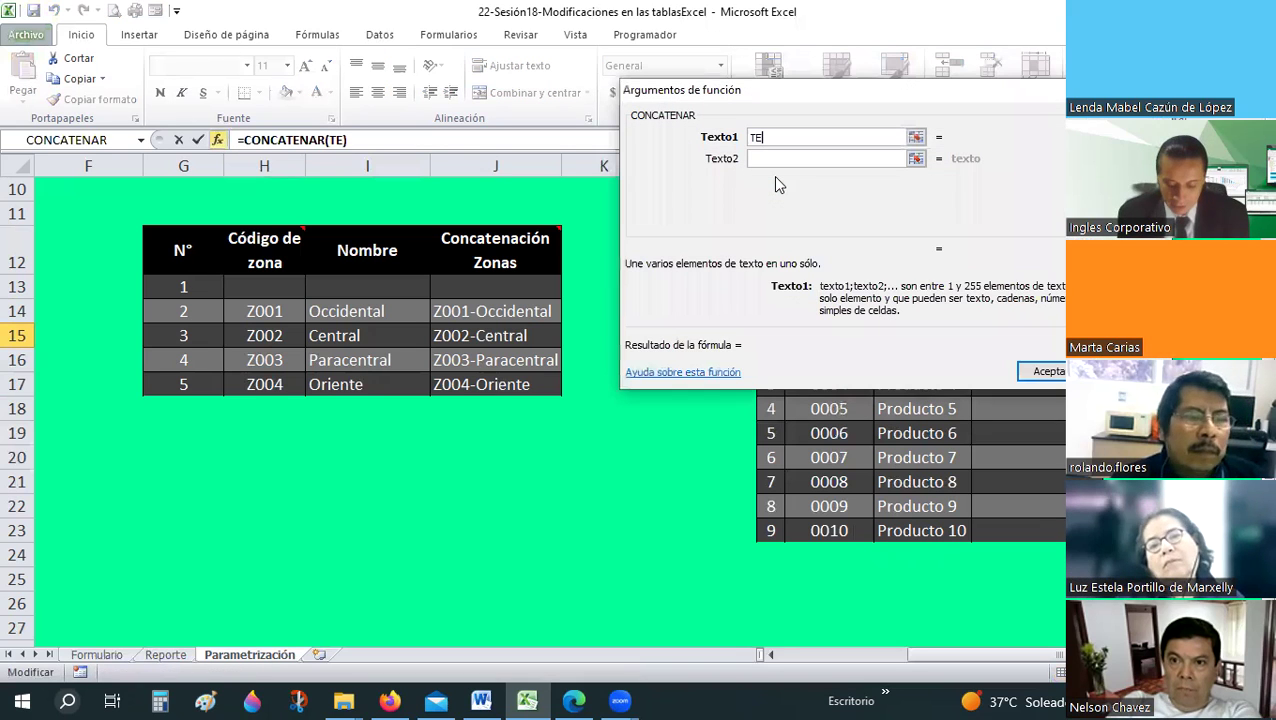
{"action": "type", "text": "XTO("}
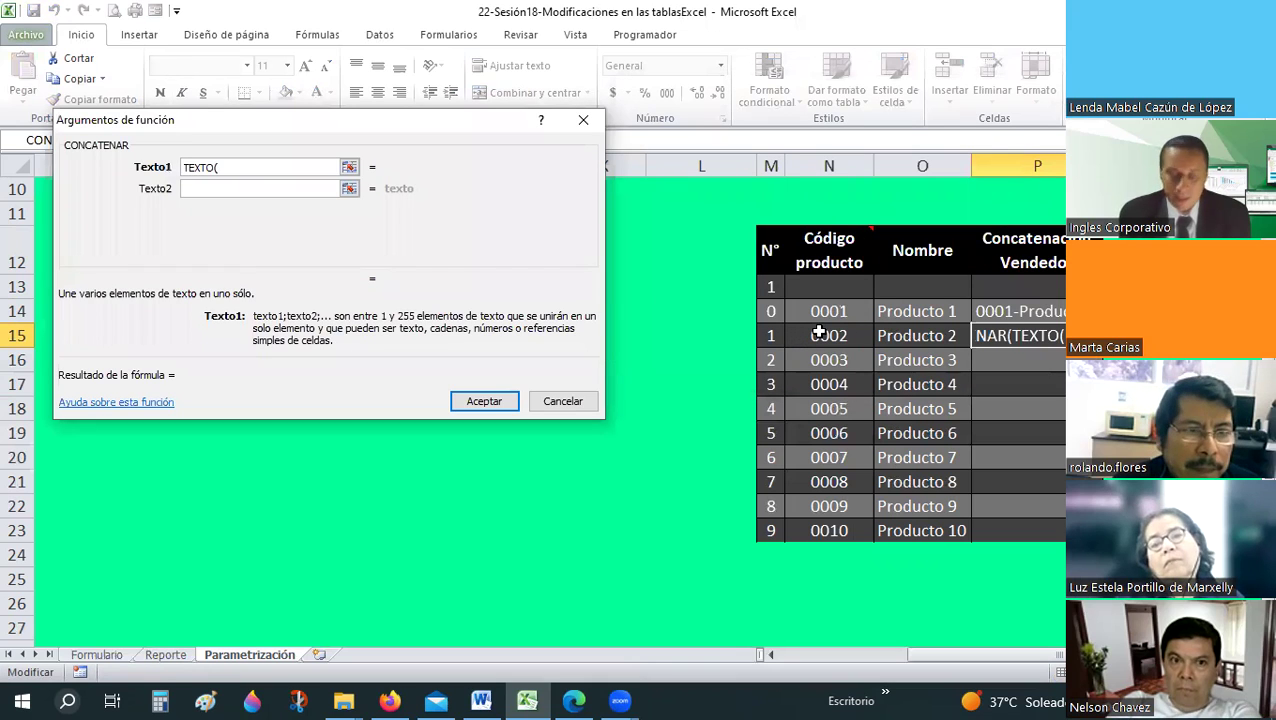
{"action": "left_click", "coordinate": [818, 332]}
{"action": "type", "text": ";\""}
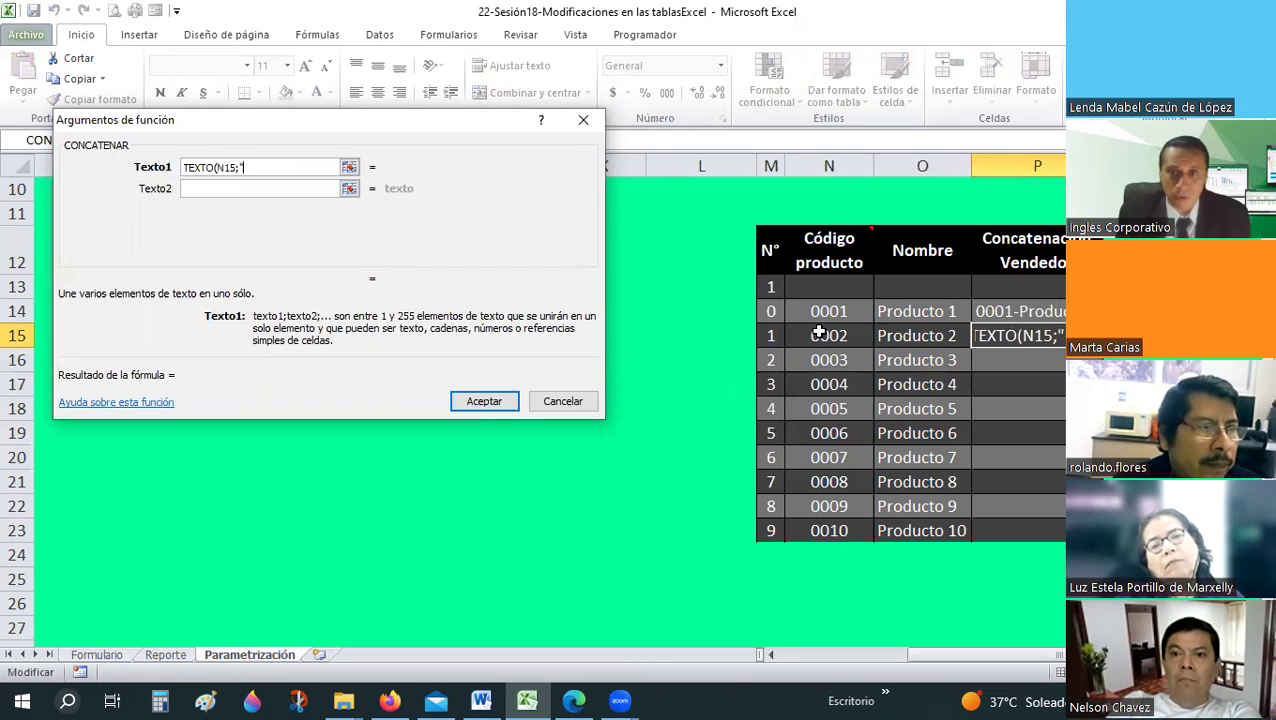
{"action": "type", "text": "000"}
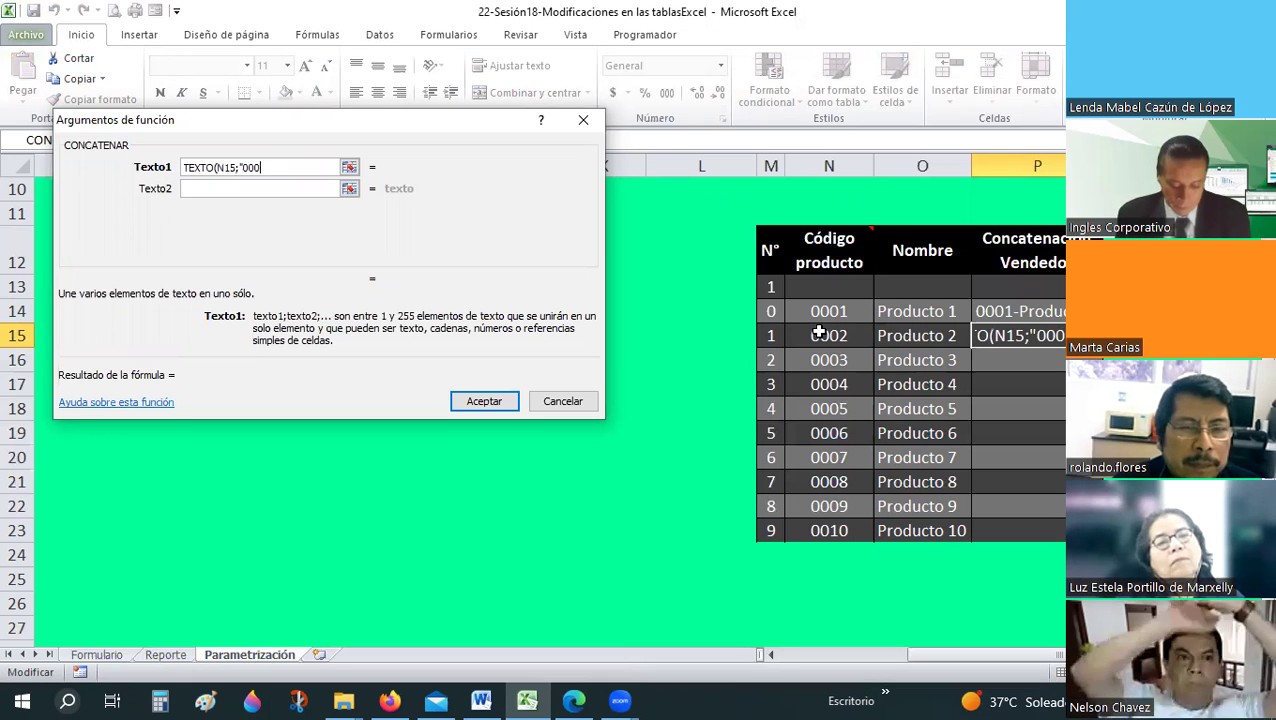
{"action": "type", "text": "\")"}
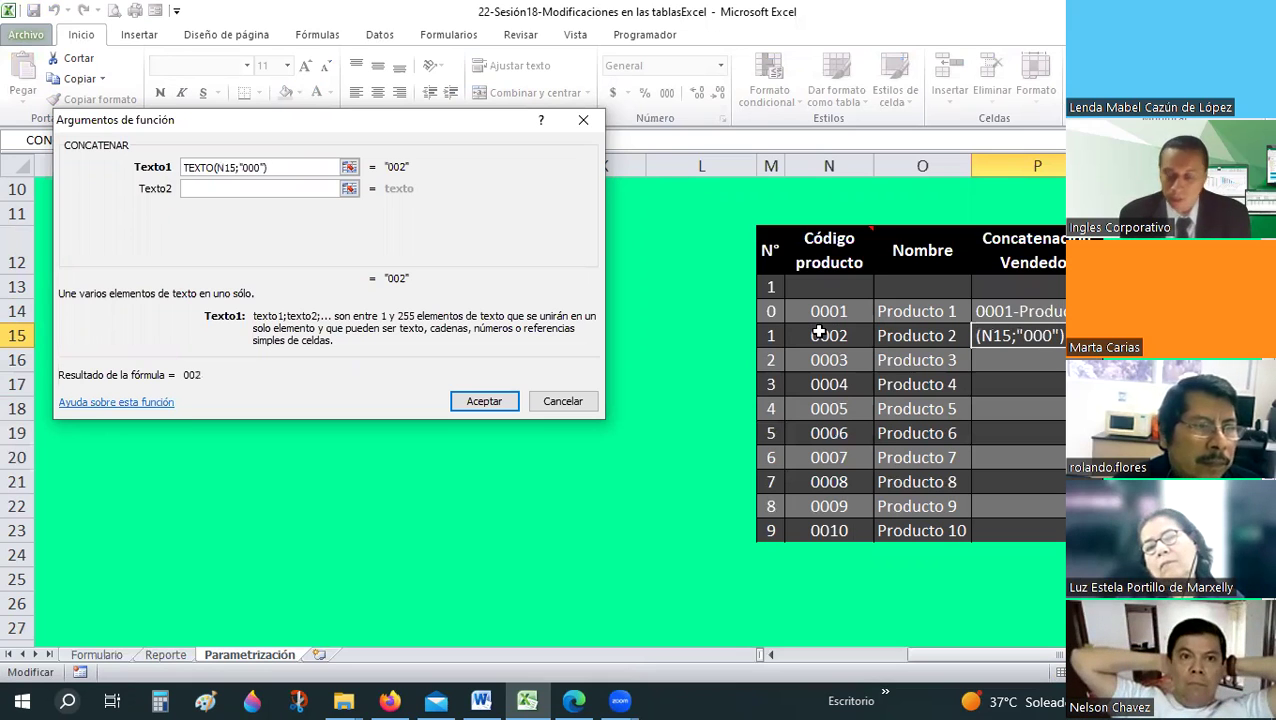
{"action": "key", "text": "Tab"}
{"action": "type", "text": "-"}
{"action": "key", "text": "Tab"}
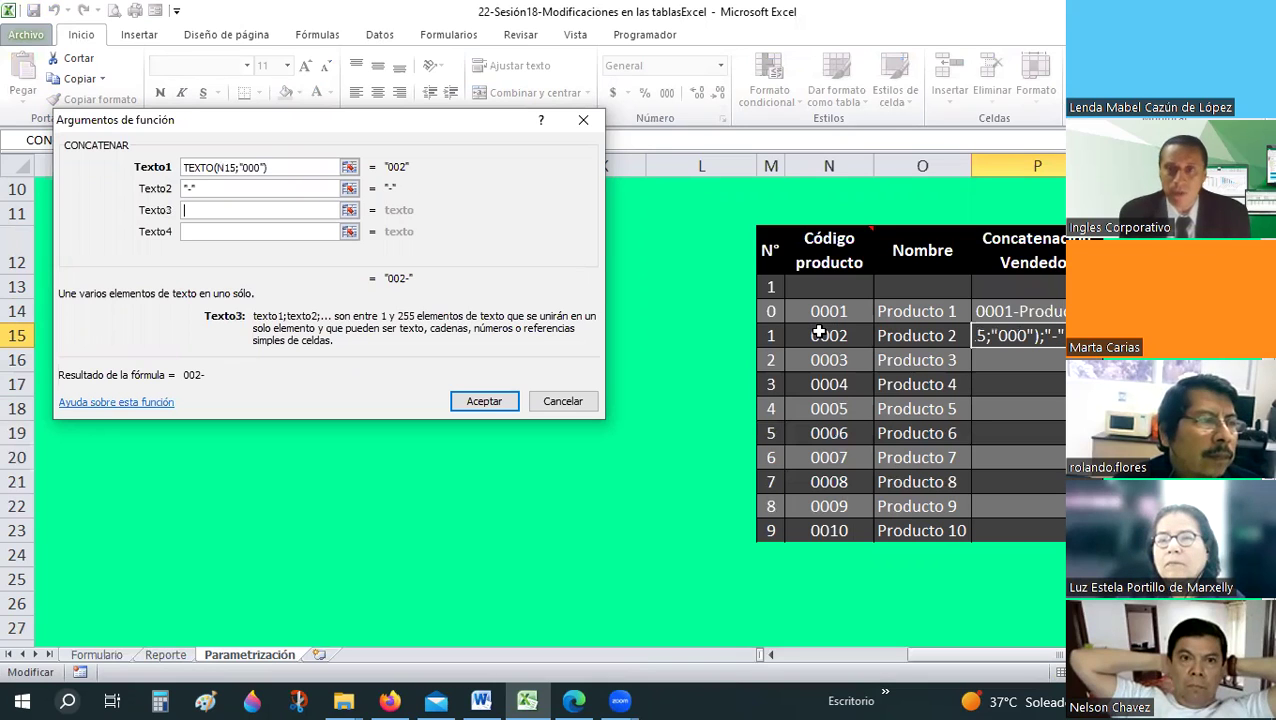
{"action": "type", "text": "O15"}
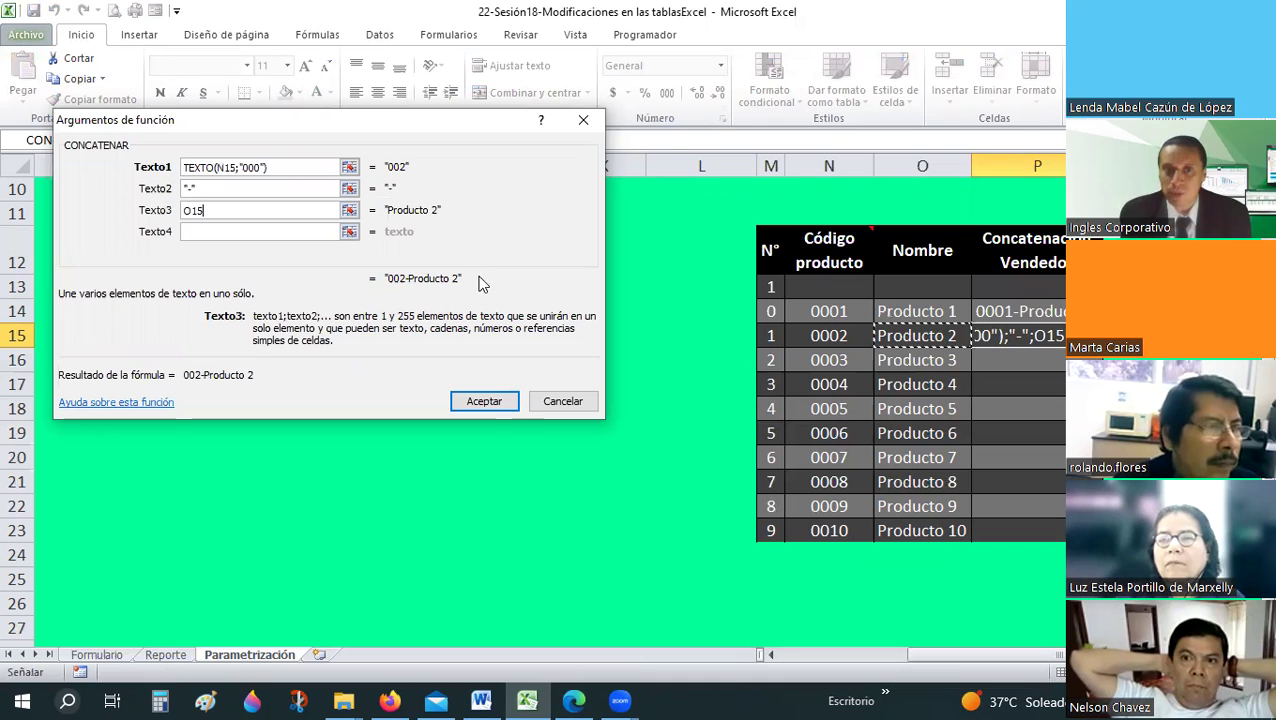
{"action": "left_click", "coordinate": [483, 401]}
{"action": "key", "text": "Return"}
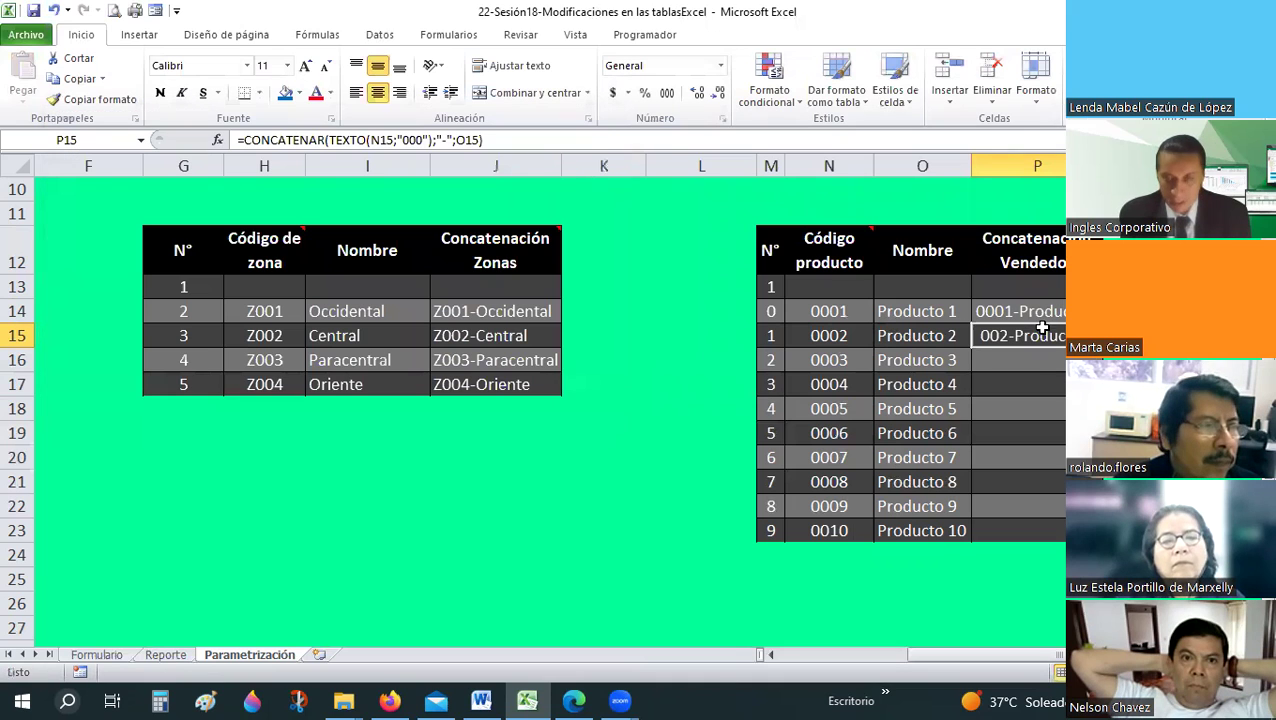
- Copy the P15 concatenation formula down into P16:P23
{"action": "key", "text": "ctrl+c"}
{"action": "left_click", "coordinate": [1033, 364]}
{"action": "left_click", "coordinate": [1018, 530], "text": "shift"}
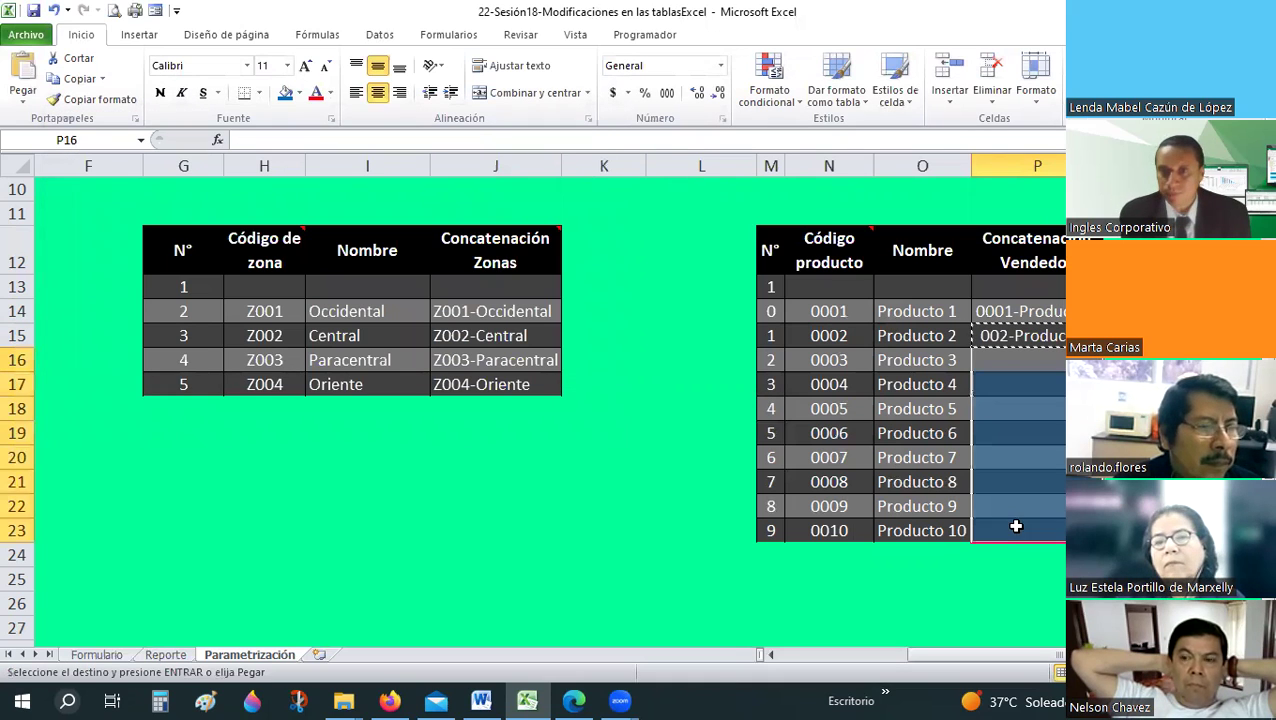
{"action": "right_click", "coordinate": [1018, 530]}
{"action": "left_click", "coordinate": [1055, 271]}
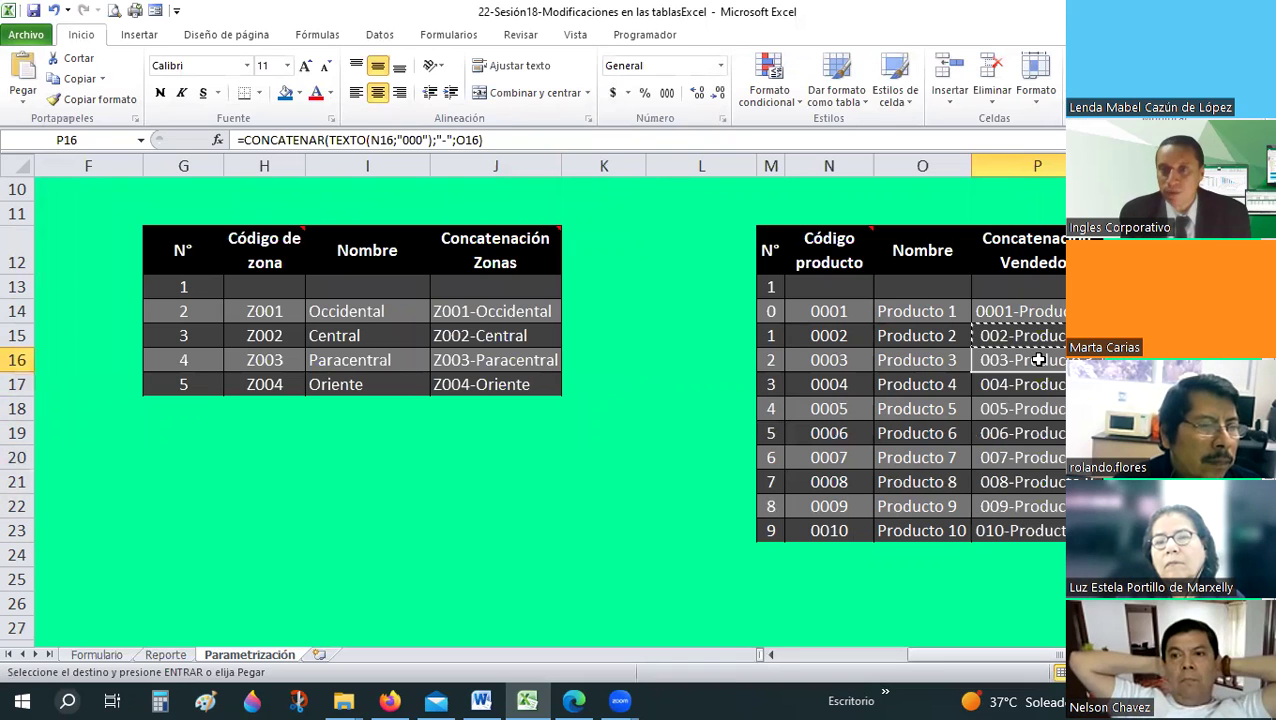
{"action": "key", "text": "Escape"}
{"action": "left_click", "coordinate": [1052, 484]}
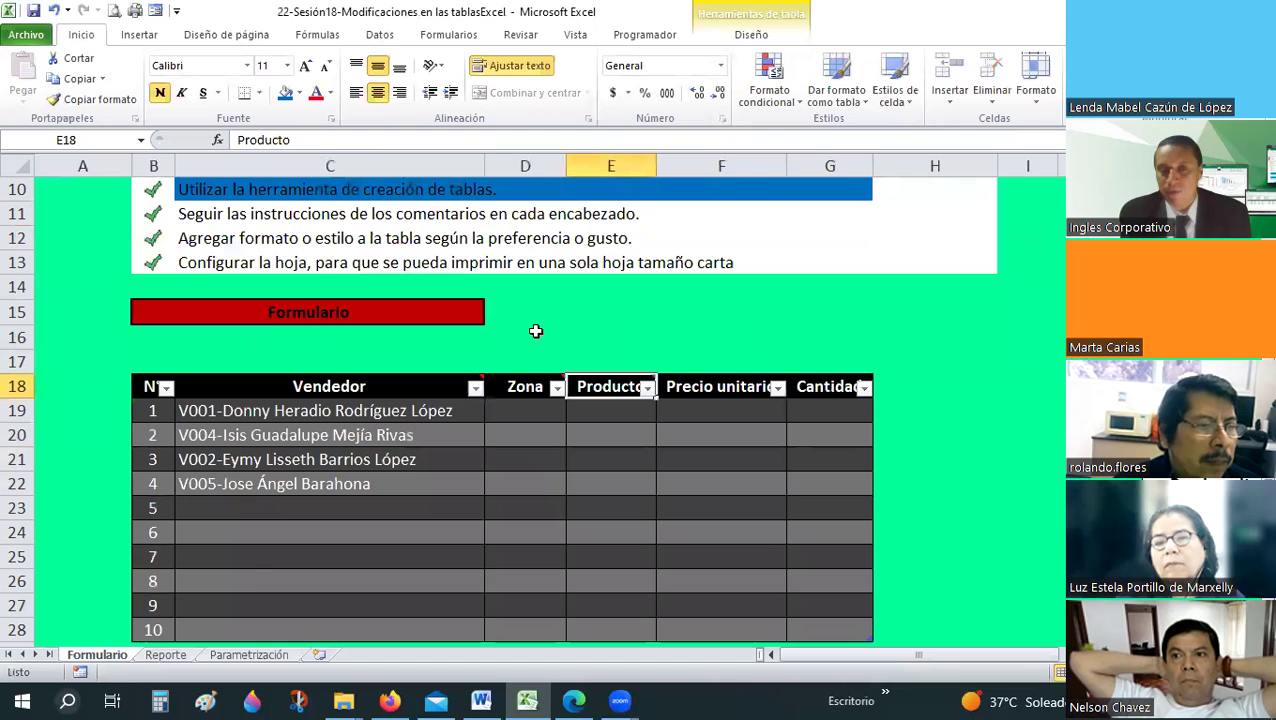
- Give Zona cells D19:D28 a list validation sourced from Parametrización J13:J17
{"action": "left_click", "coordinate": [97, 654]}
{"action": "scroll", "coordinate": [519, 342], "scroll_direction": "down", "scroll_amount": 1}
{"action": "left_click", "coordinate": [517, 337]}
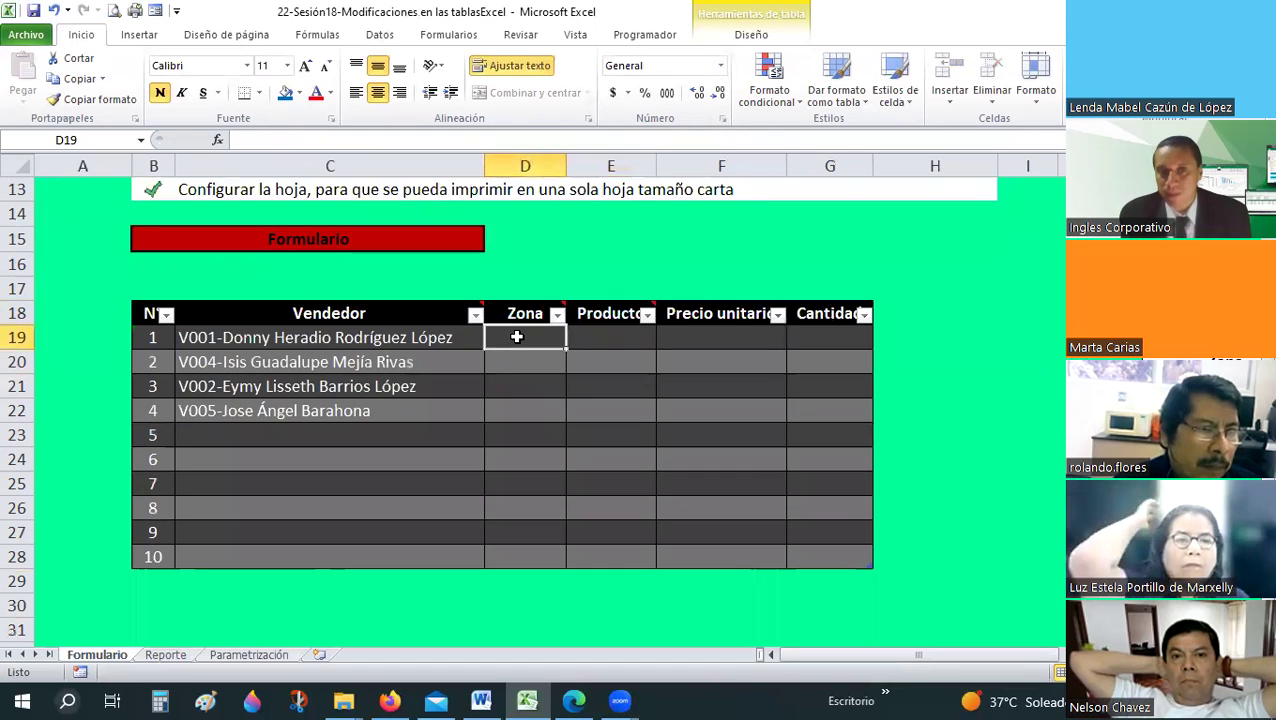
{"action": "left_click_drag", "start_coordinate": [517, 337], "coordinate": [517, 532]}
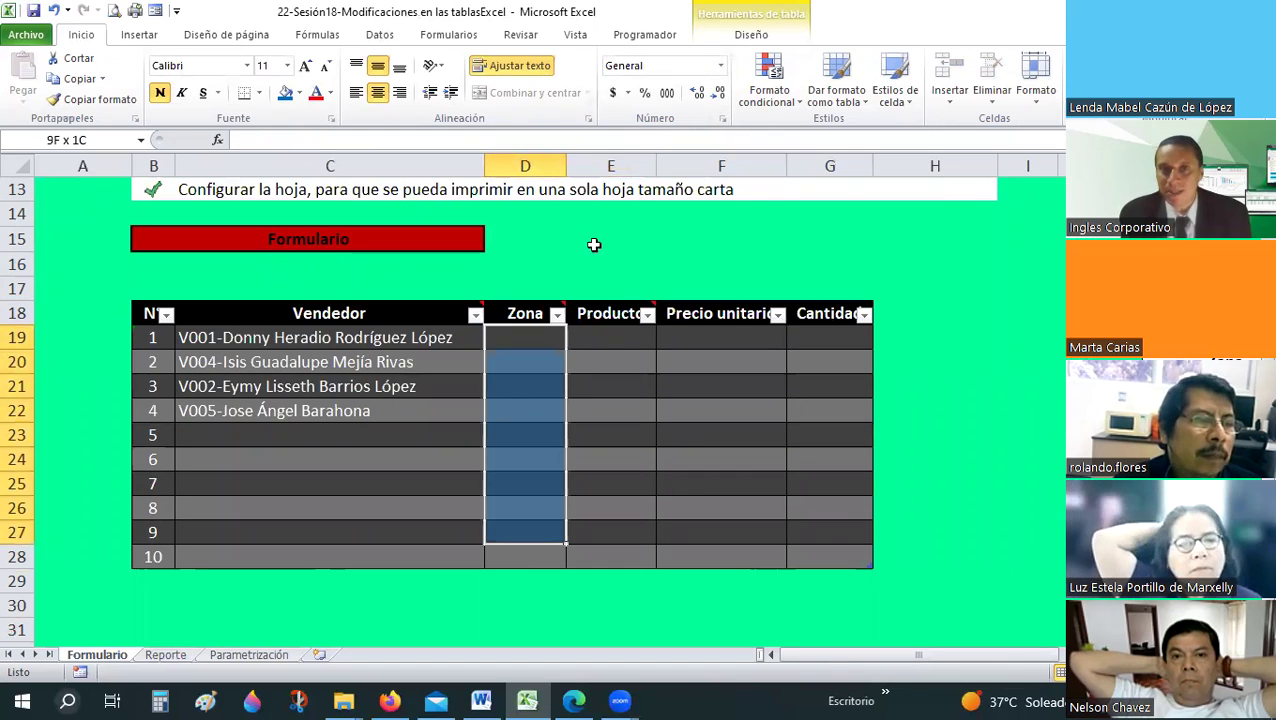
{"action": "left_click", "coordinate": [380, 34]}
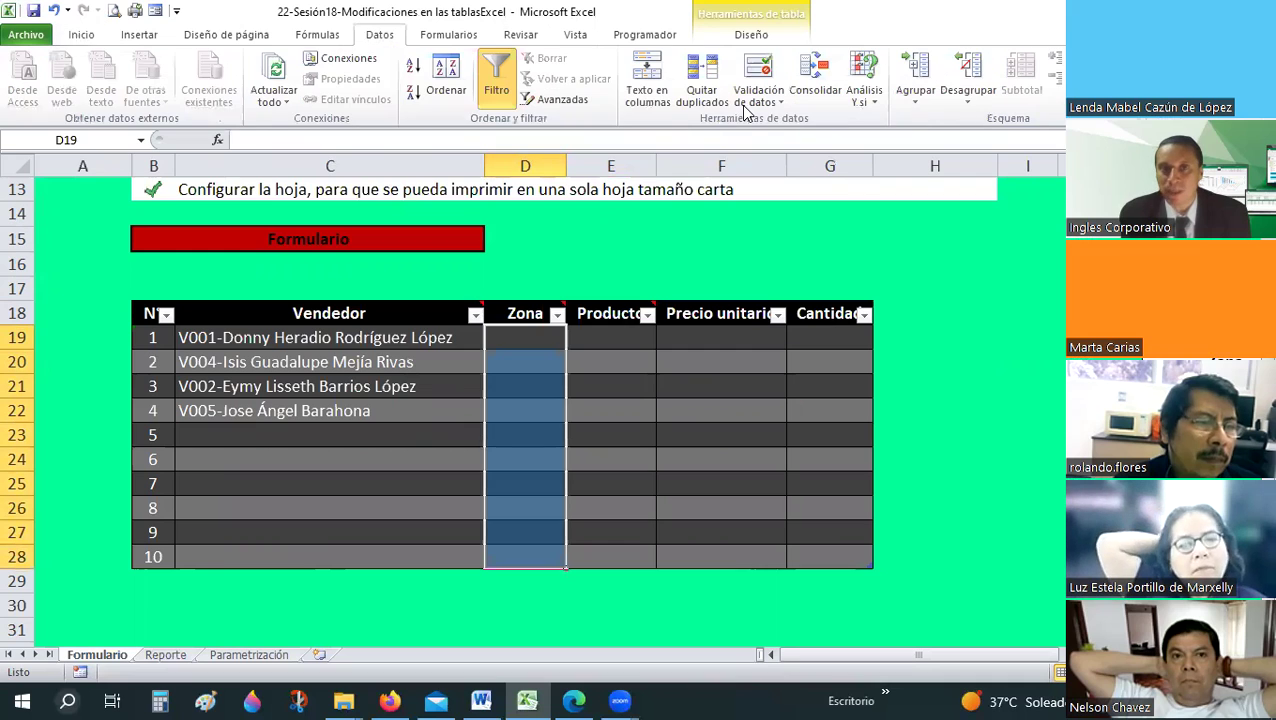
{"action": "left_click", "coordinate": [760, 98]}
{"action": "left_click", "coordinate": [790, 119]}
{"action": "left_click", "coordinate": [268, 221]}
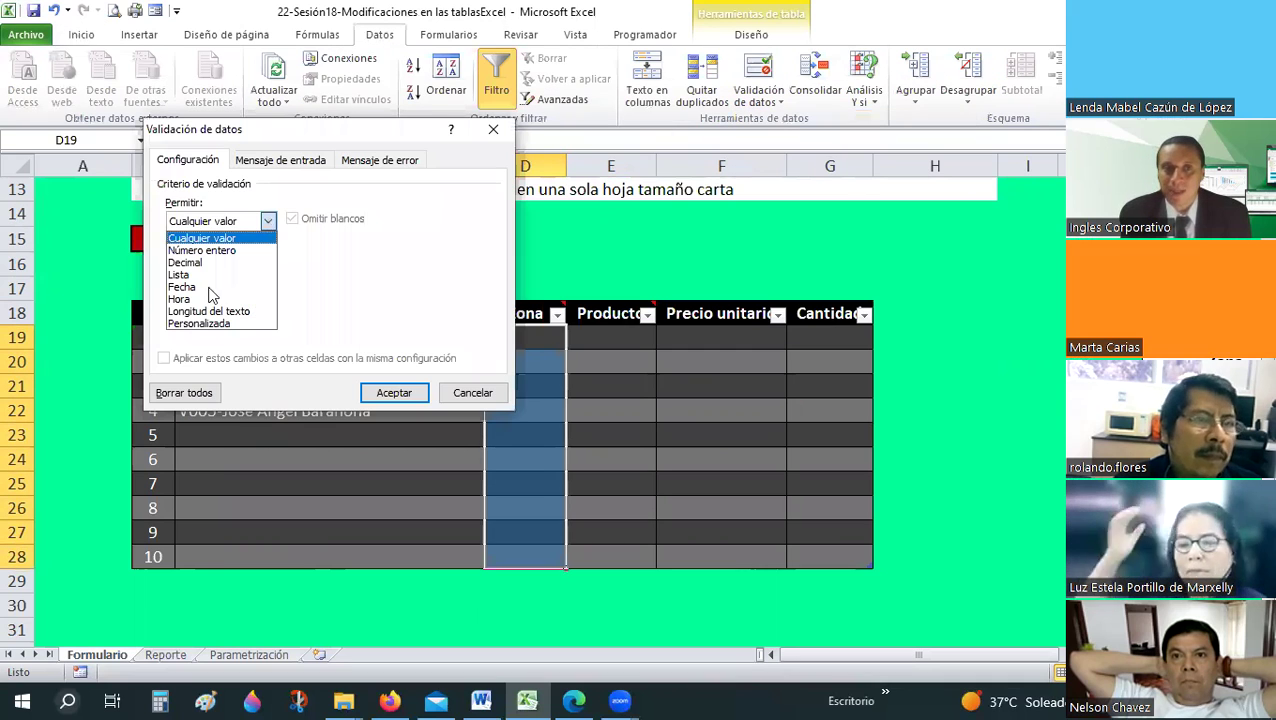
{"action": "left_click", "coordinate": [202, 275]}
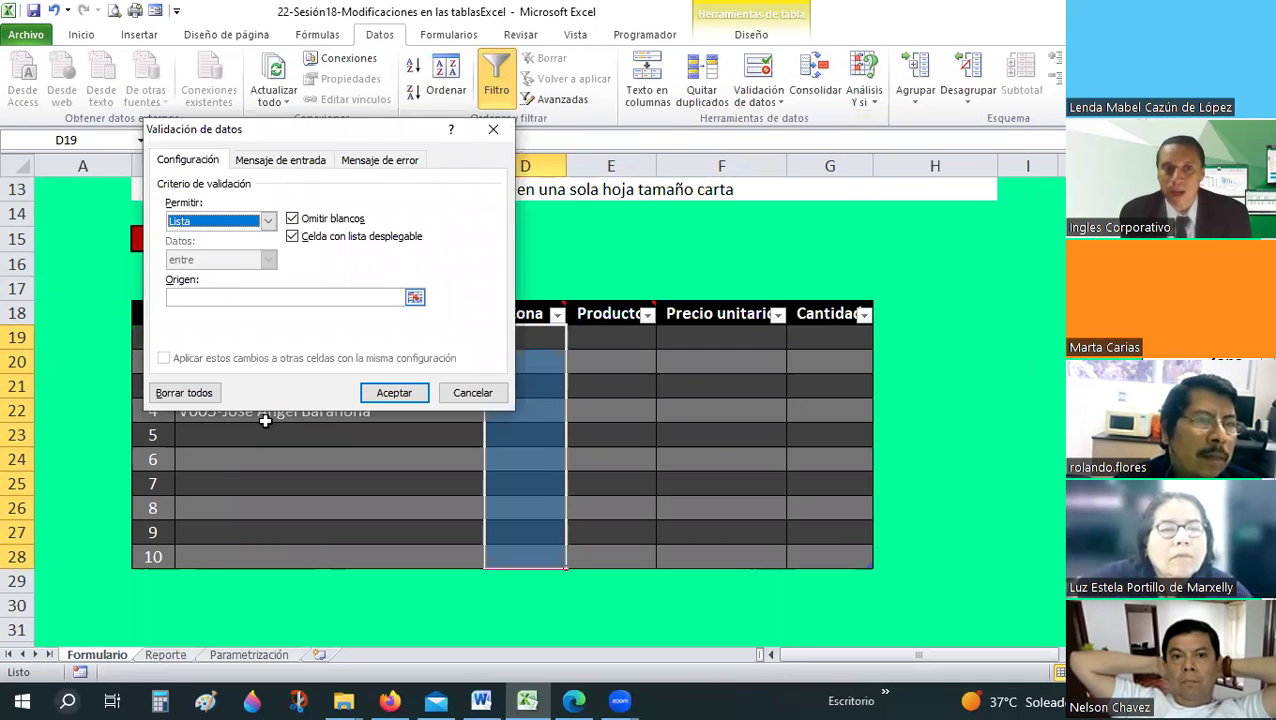
{"action": "left_click", "coordinate": [242, 656]}
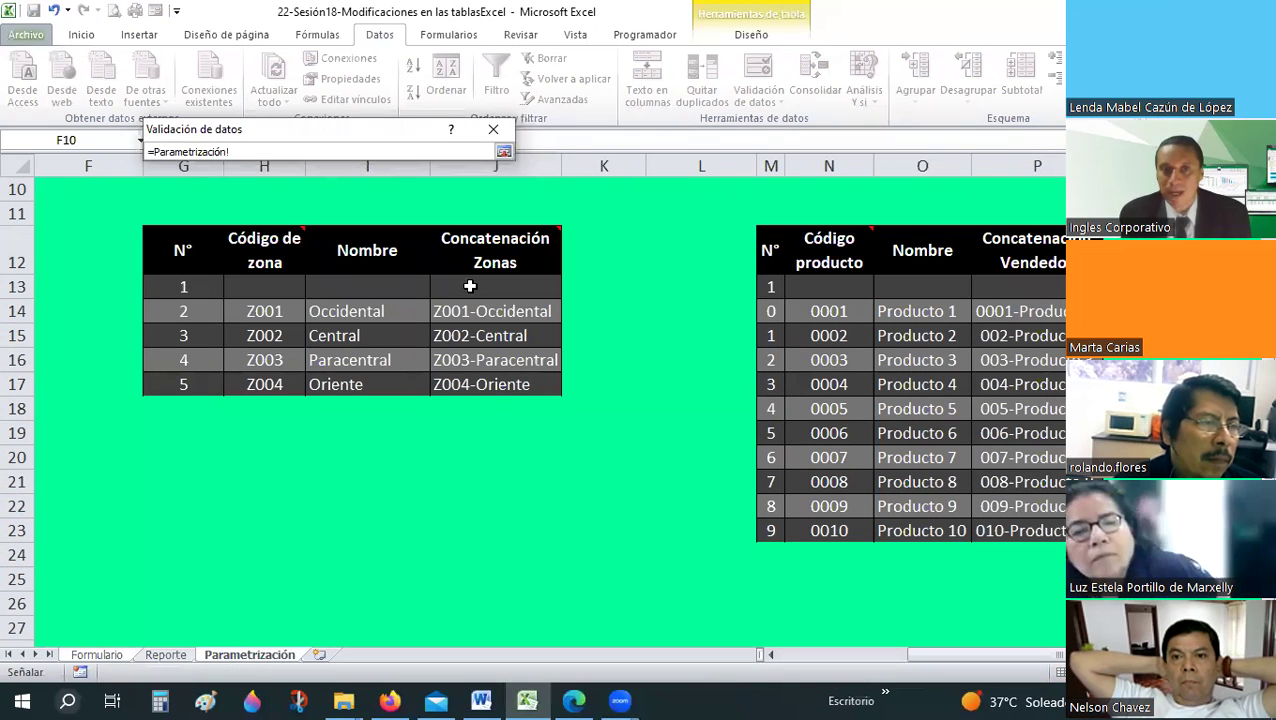
{"action": "left_click_drag", "start_coordinate": [460, 290], "coordinate": [451, 374]}
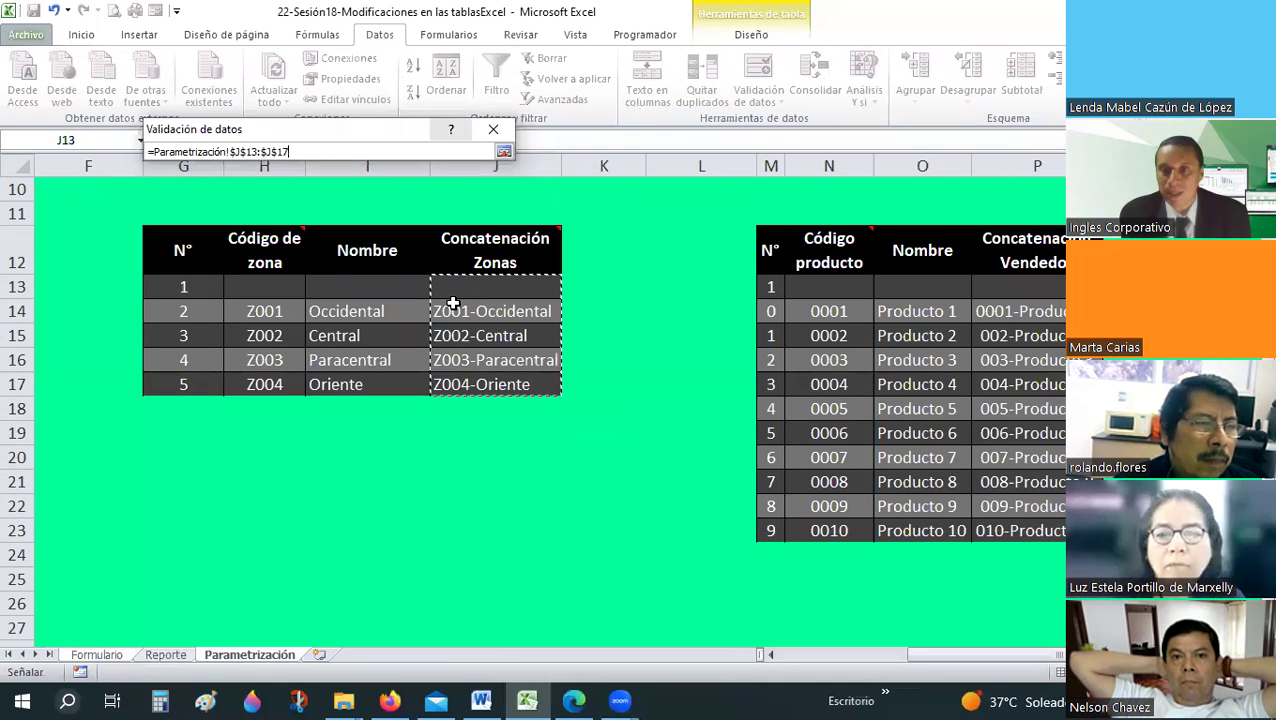
{"action": "left_click", "coordinate": [504, 152]}
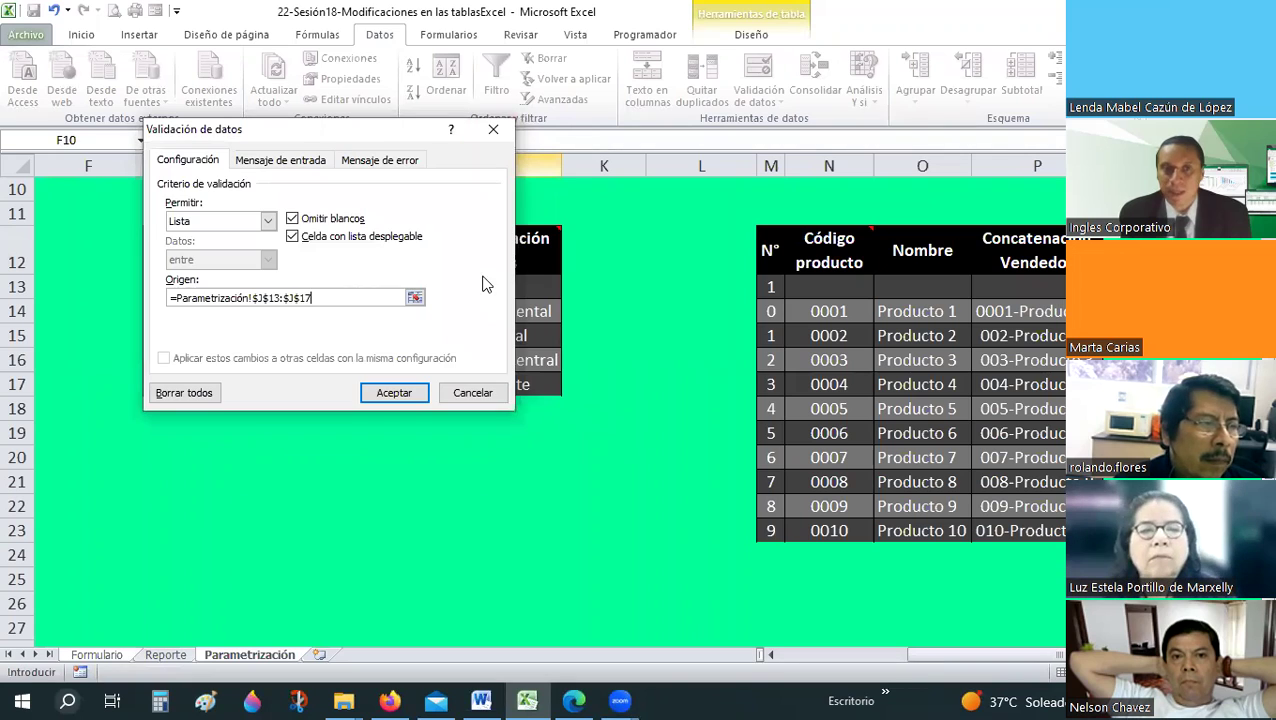
{"action": "key", "text": "Return"}
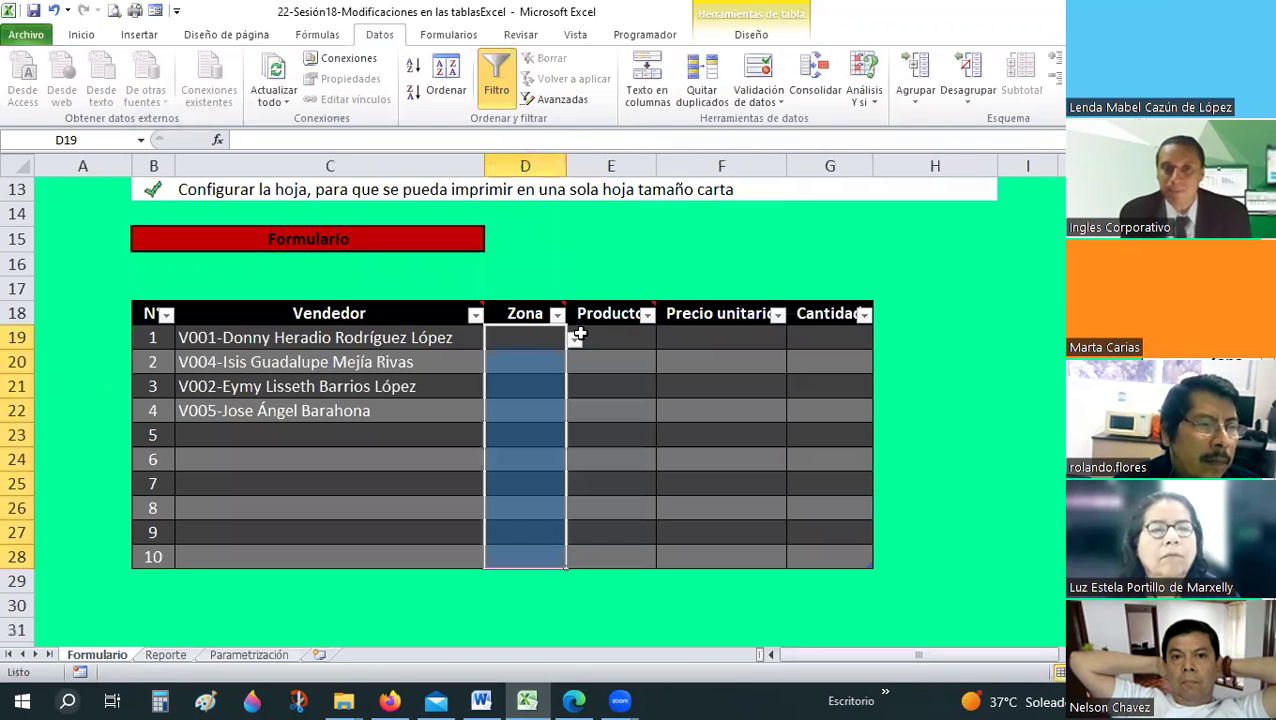
- Choose Z001-Occidental for D19 and widen column D to fit zone names
{"action": "left_click", "coordinate": [574, 339]}
{"action": "left_click", "coordinate": [560, 374]}
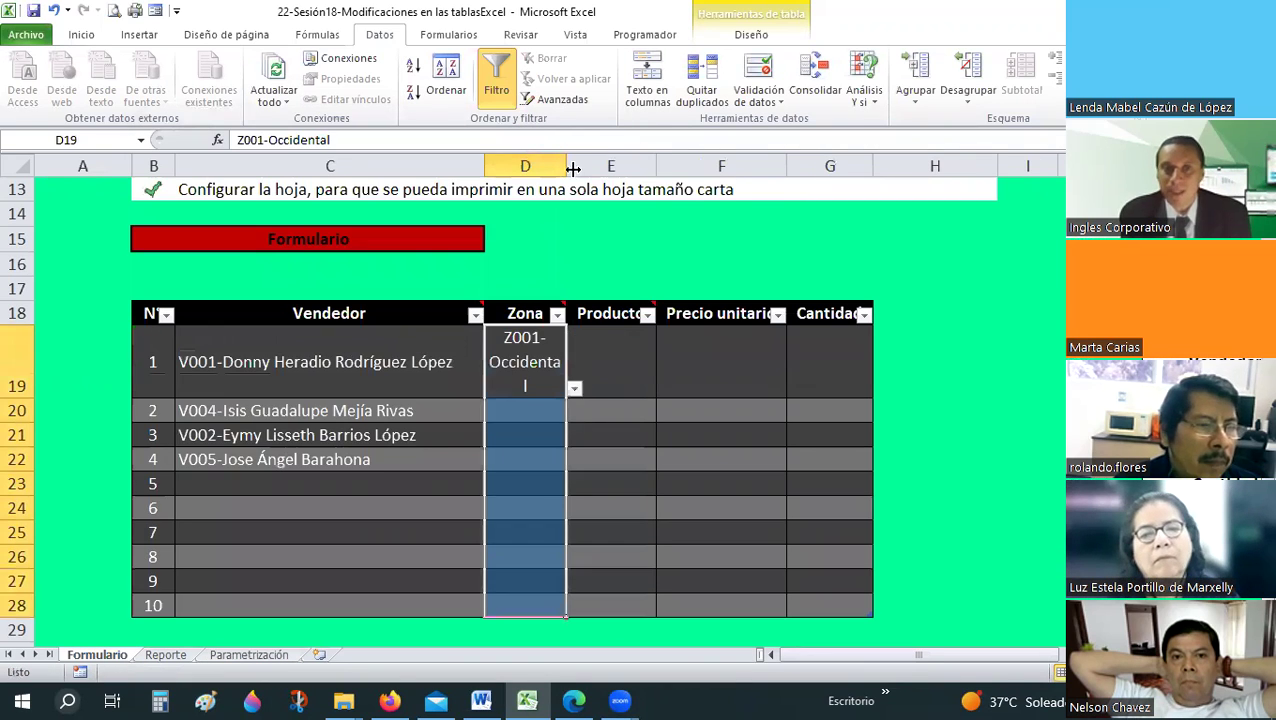
{"action": "left_click_drag", "start_coordinate": [573, 168], "coordinate": [660, 167]}
{"action": "left_click_drag", "start_coordinate": [29, 402], "coordinate": [27, 399]}
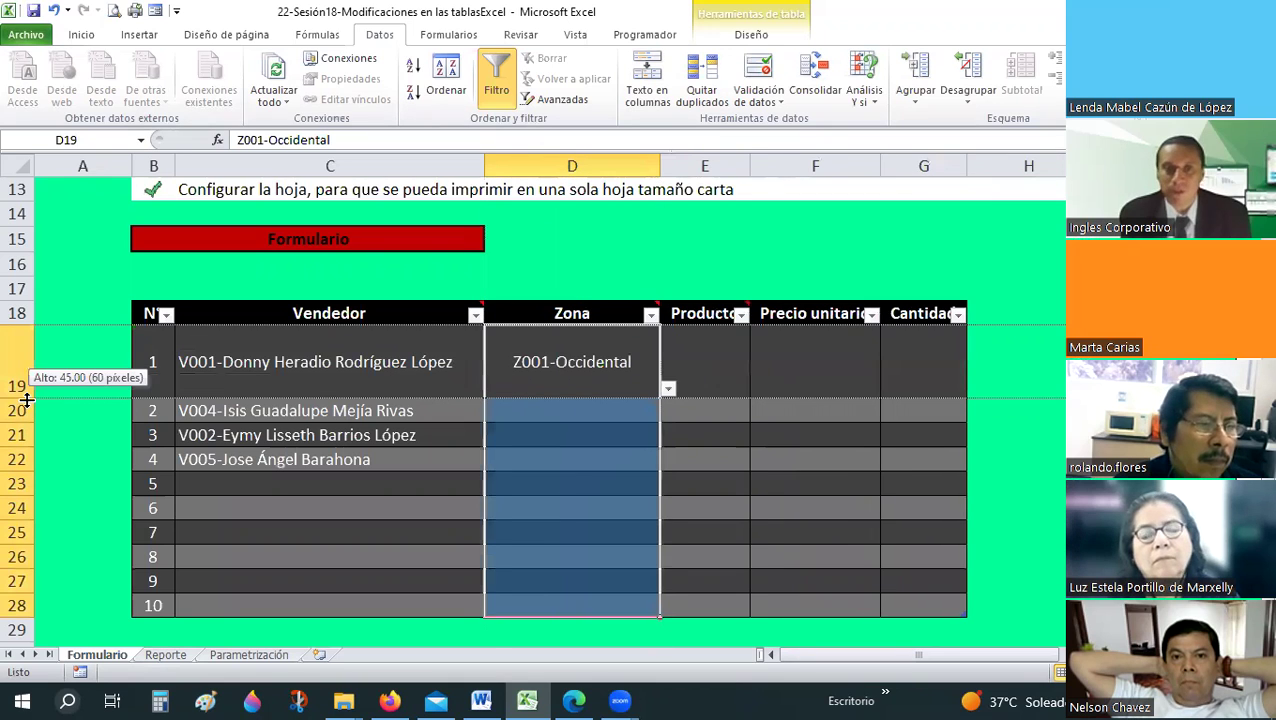
{"action": "left_click_drag", "start_coordinate": [634, 372], "coordinate": [659, 370]}
- Pick Z003-Paracentral, Z004-Oriente and Z002-Central for the next three sellers
{"action": "left_click", "coordinate": [658, 368]}
{"action": "left_click", "coordinate": [667, 366]}
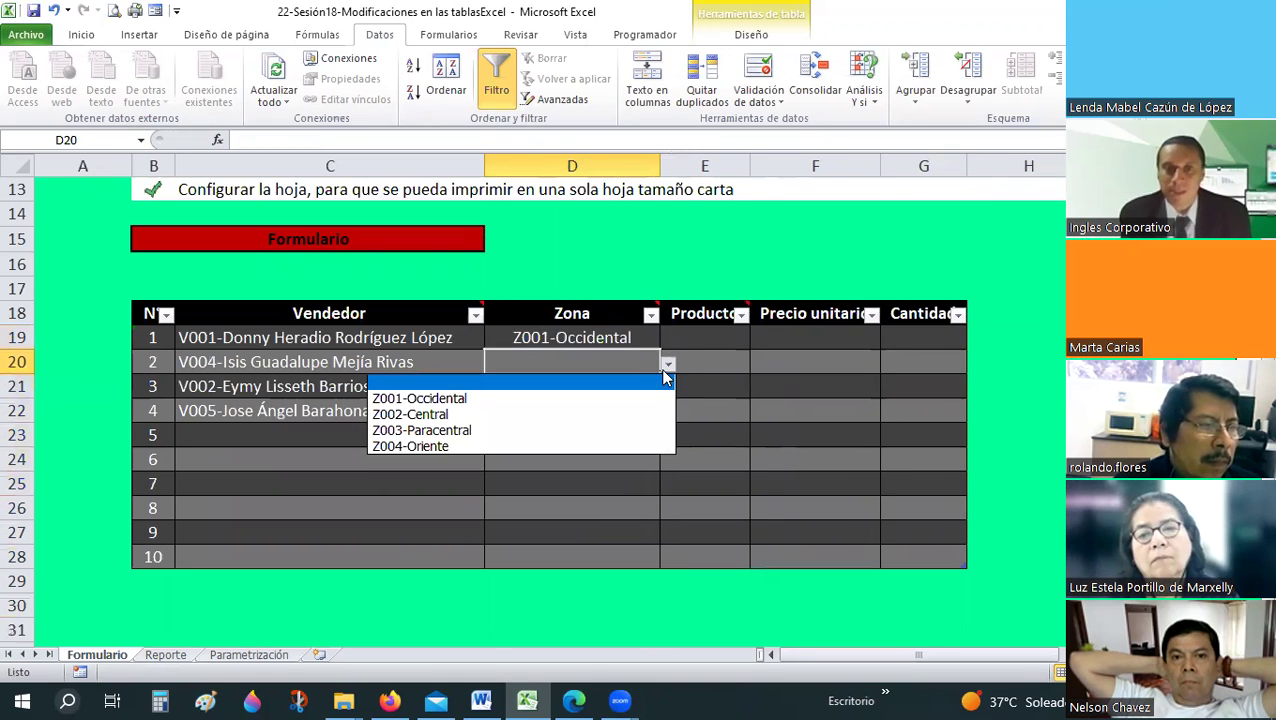
{"action": "key", "text": "Return"}
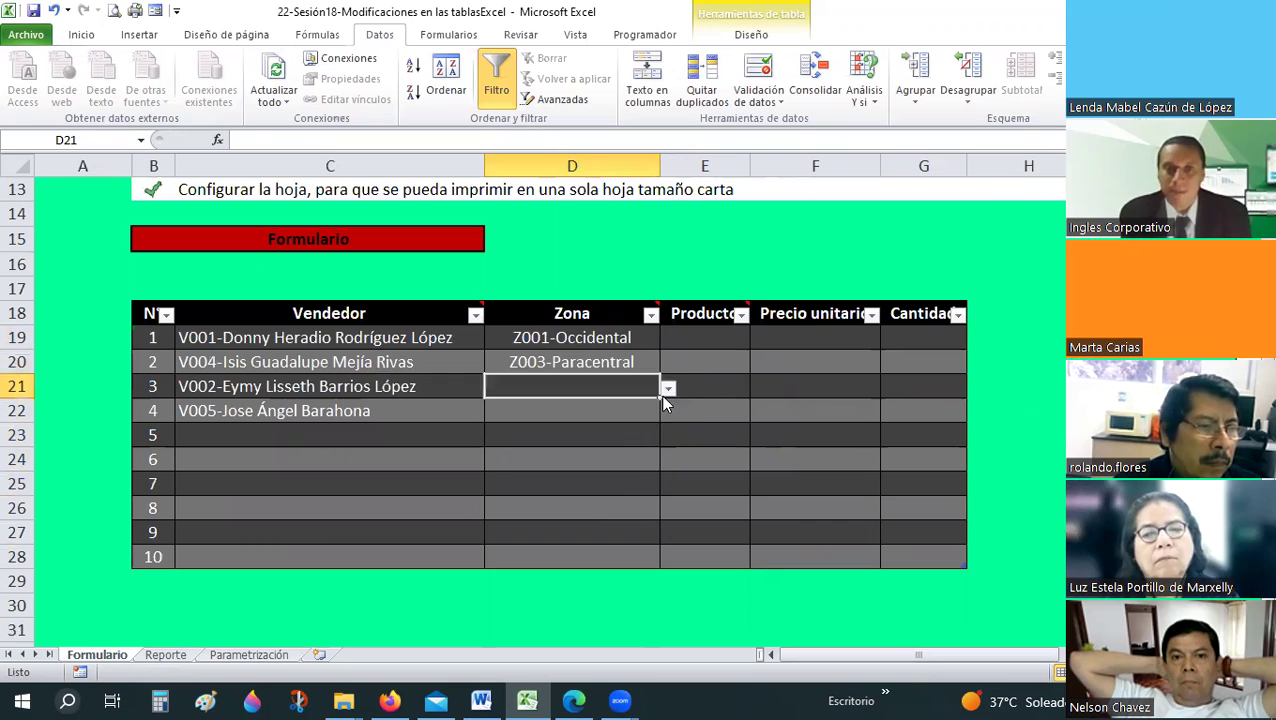
{"action": "key", "text": "alt+Down"}
{"action": "key", "text": "Return"}
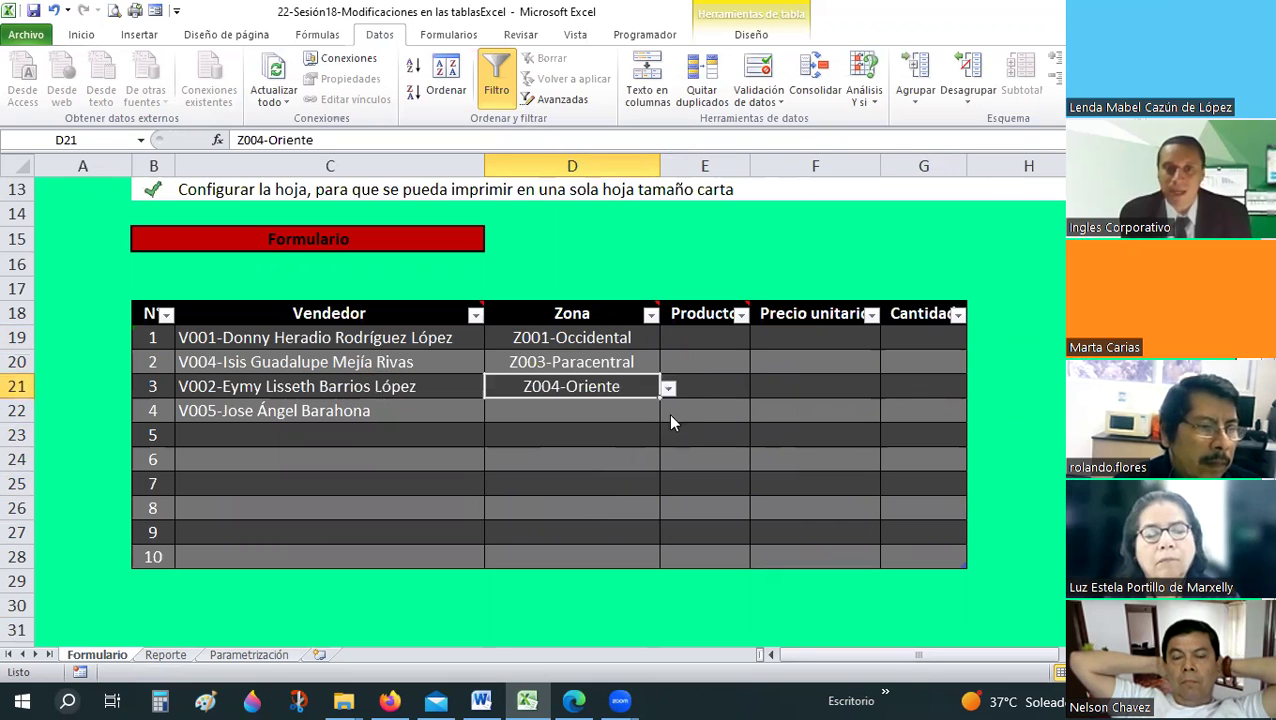
{"action": "key", "text": "Return"}
{"action": "key", "text": "alt+Down"}
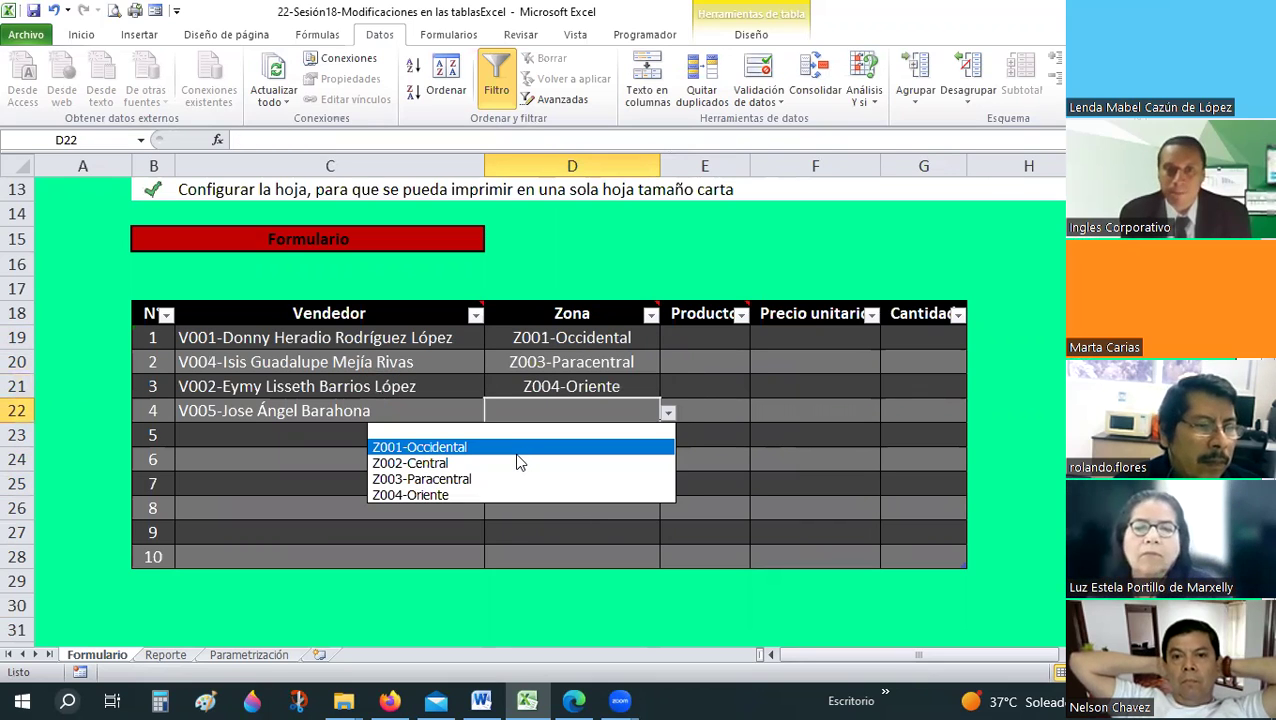
{"action": "key", "text": "Down"}
{"action": "key", "text": "Return"}
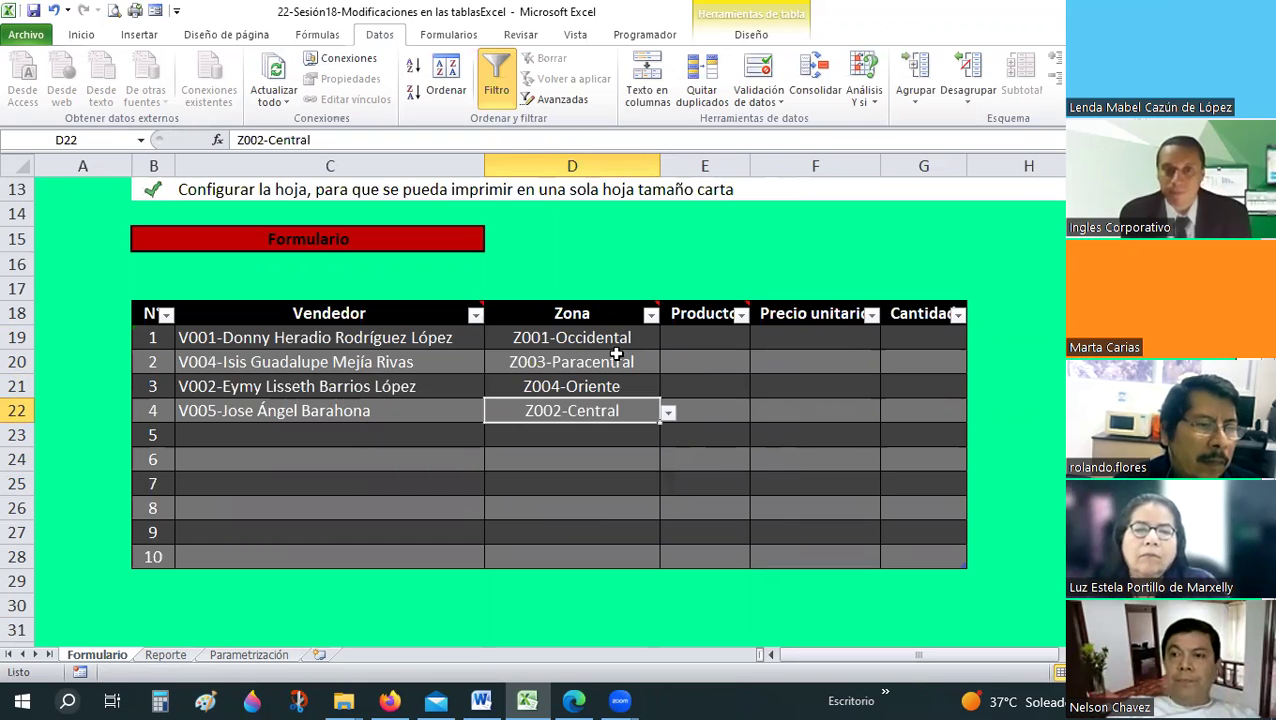
- Select the Producto cells E19:E28
{"action": "left_click", "coordinate": [605, 362]}
{"action": "left_click", "coordinate": [604, 411]}
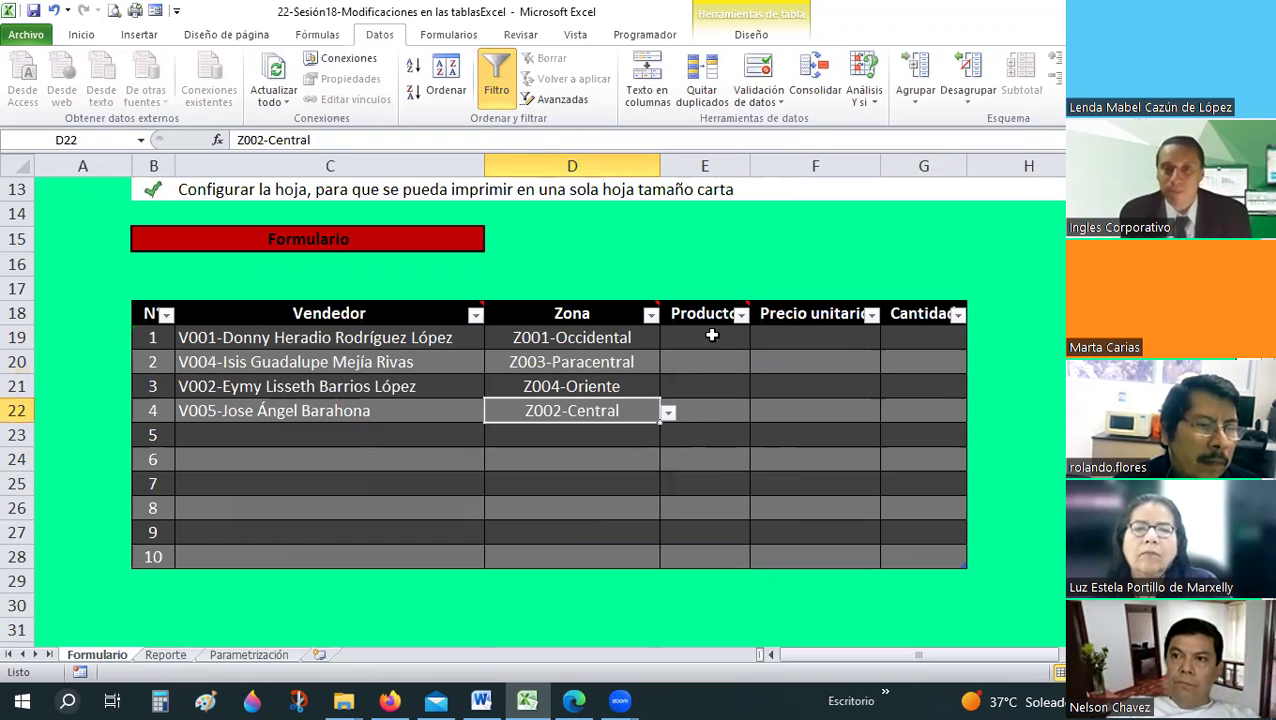
{"action": "left_click_drag", "start_coordinate": [709, 336], "coordinate": [684, 553]}
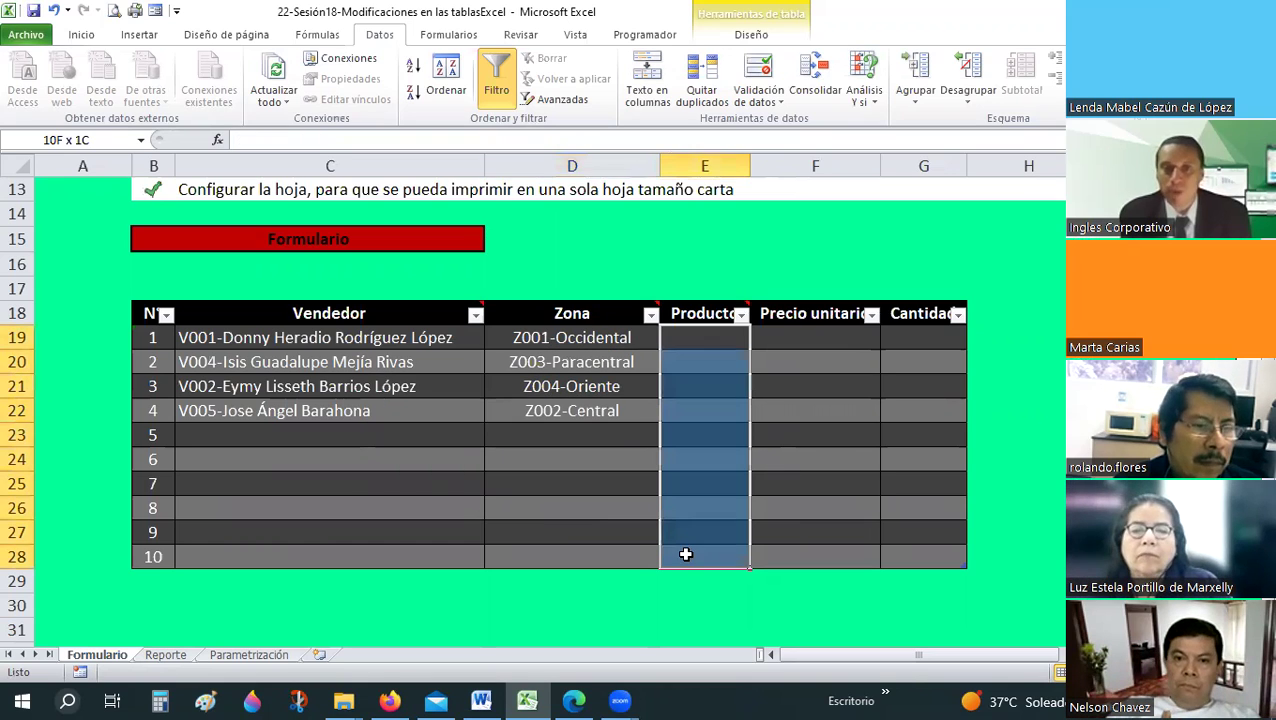
- Restrict the Producto cells to a list sourced from Parametrización P14:P23
{"action": "left_click", "coordinate": [790, 118]}
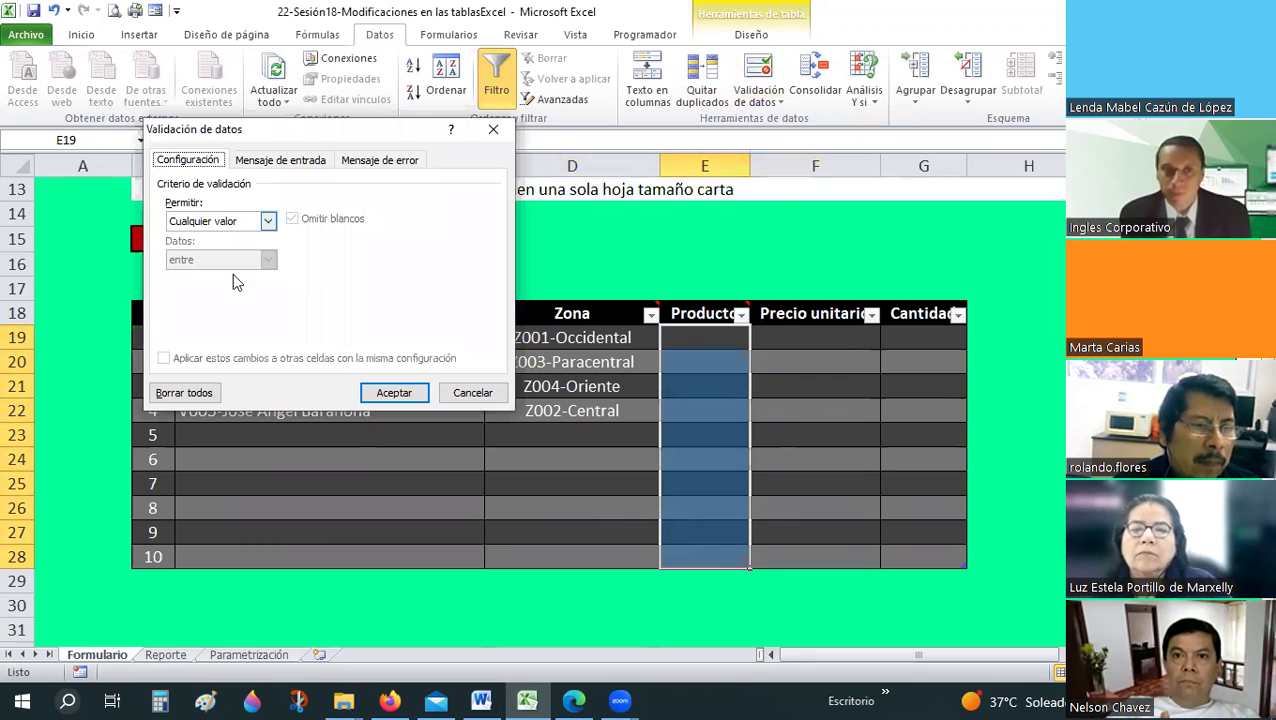
{"action": "left_click", "coordinate": [220, 221]}
{"action": "left_click", "coordinate": [213, 276]}
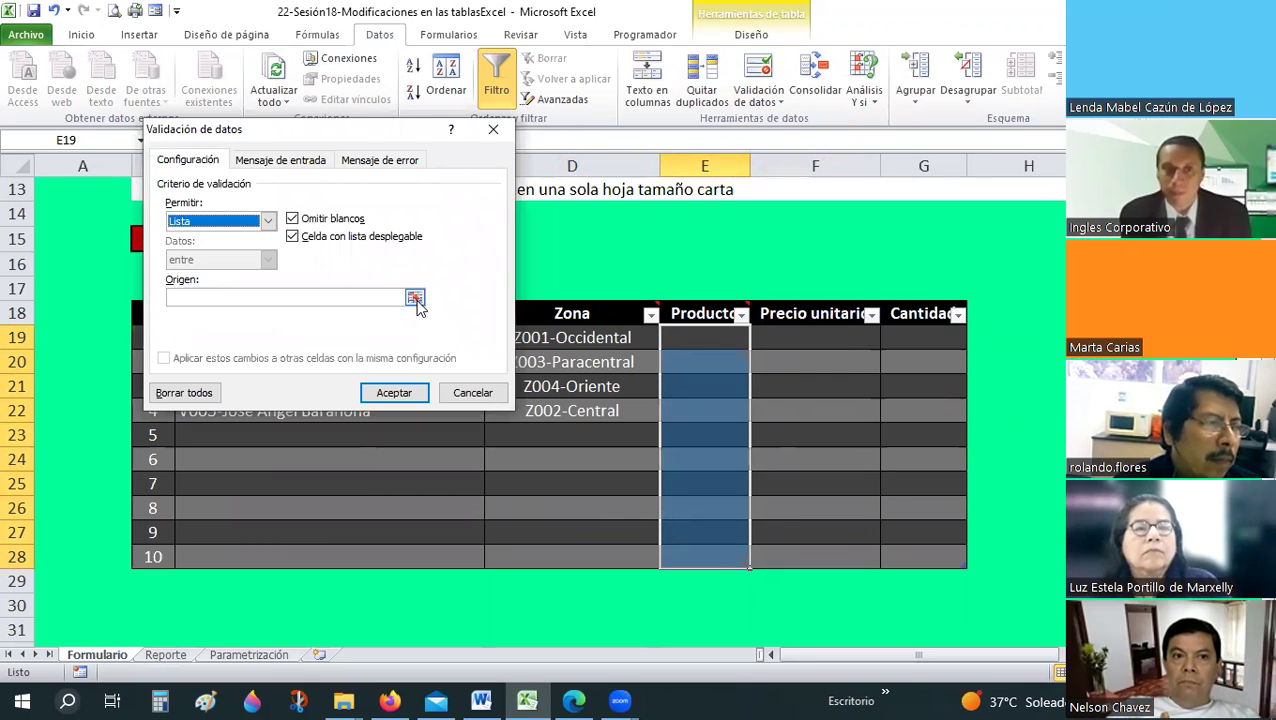
{"action": "left_click", "coordinate": [416, 299]}
{"action": "left_click", "coordinate": [249, 654]}
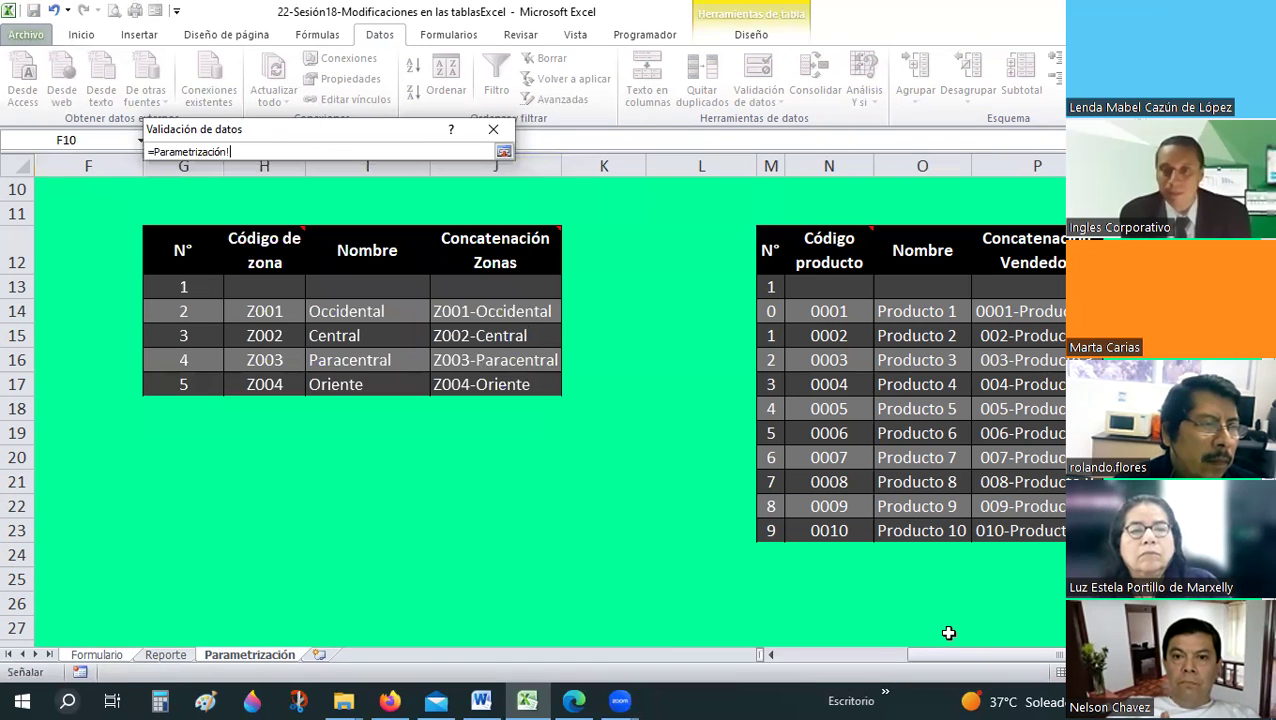
{"action": "left_click_drag", "start_coordinate": [1019, 311], "coordinate": [1019, 535]}
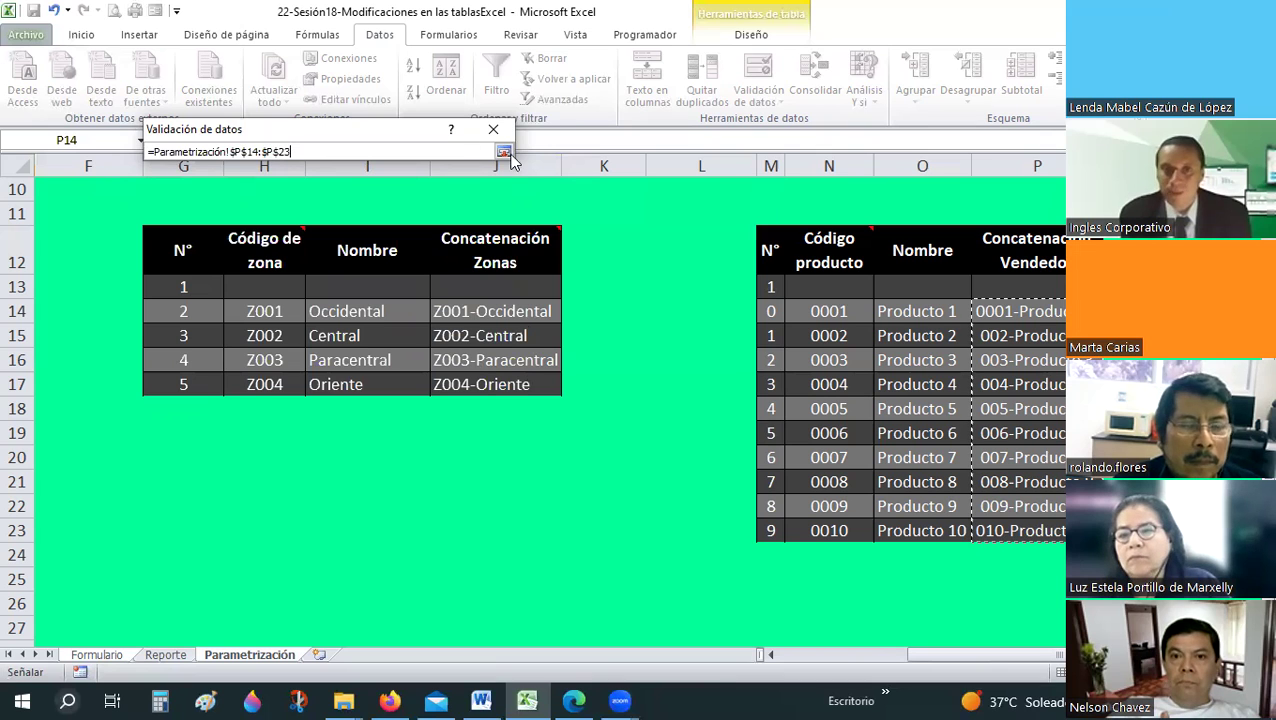
{"action": "key", "text": "Return"}
{"action": "key", "text": "Return"}
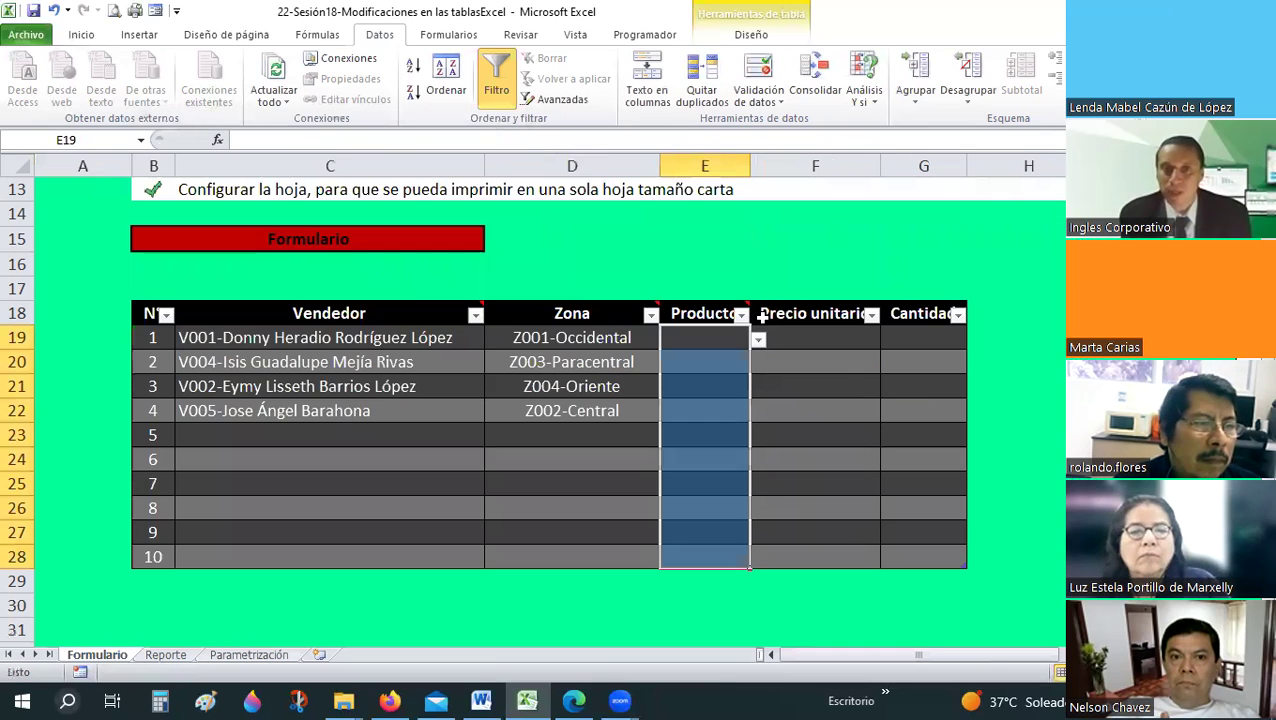
- AutoFit column E and pick 002-Producto 2, 004-Producto 4 and 005-Producto 5 in E19–E21
{"action": "key", "text": "alt+o"}
{"action": "key", "text": "c"}
{"action": "key", "text": "a"}
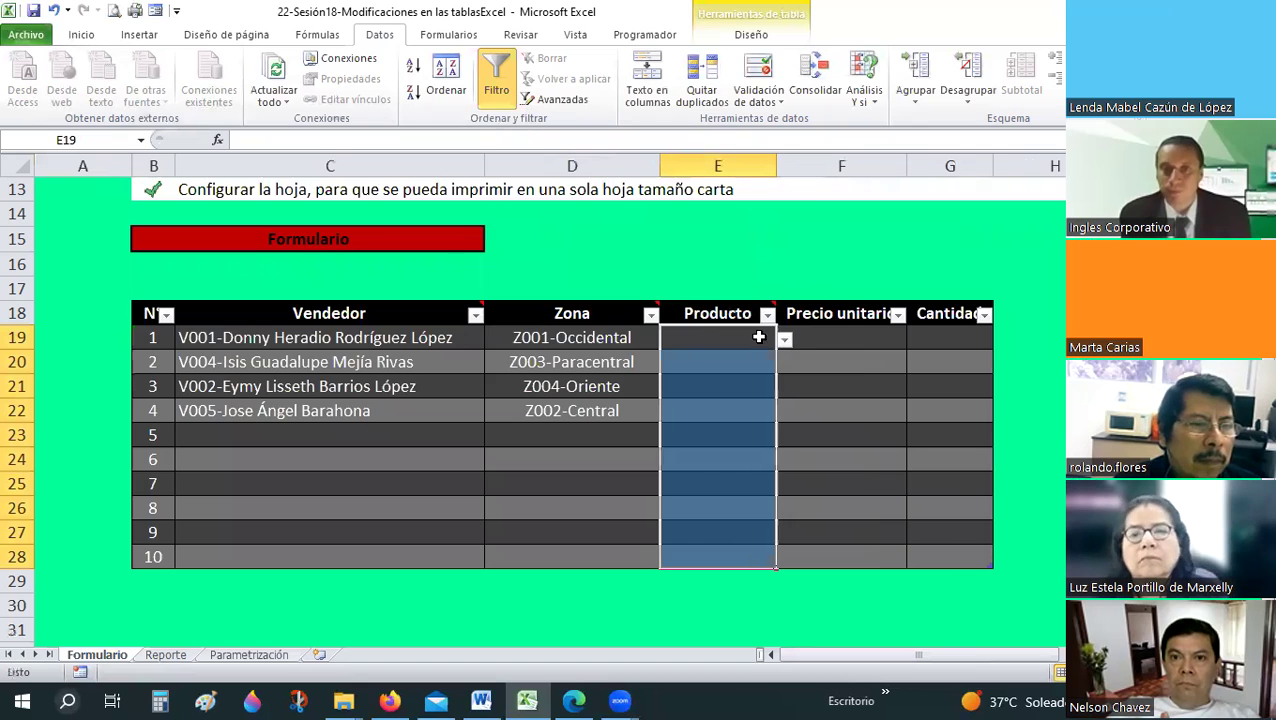
{"action": "left_click", "coordinate": [786, 342]}
{"action": "left_click", "coordinate": [689, 378]}
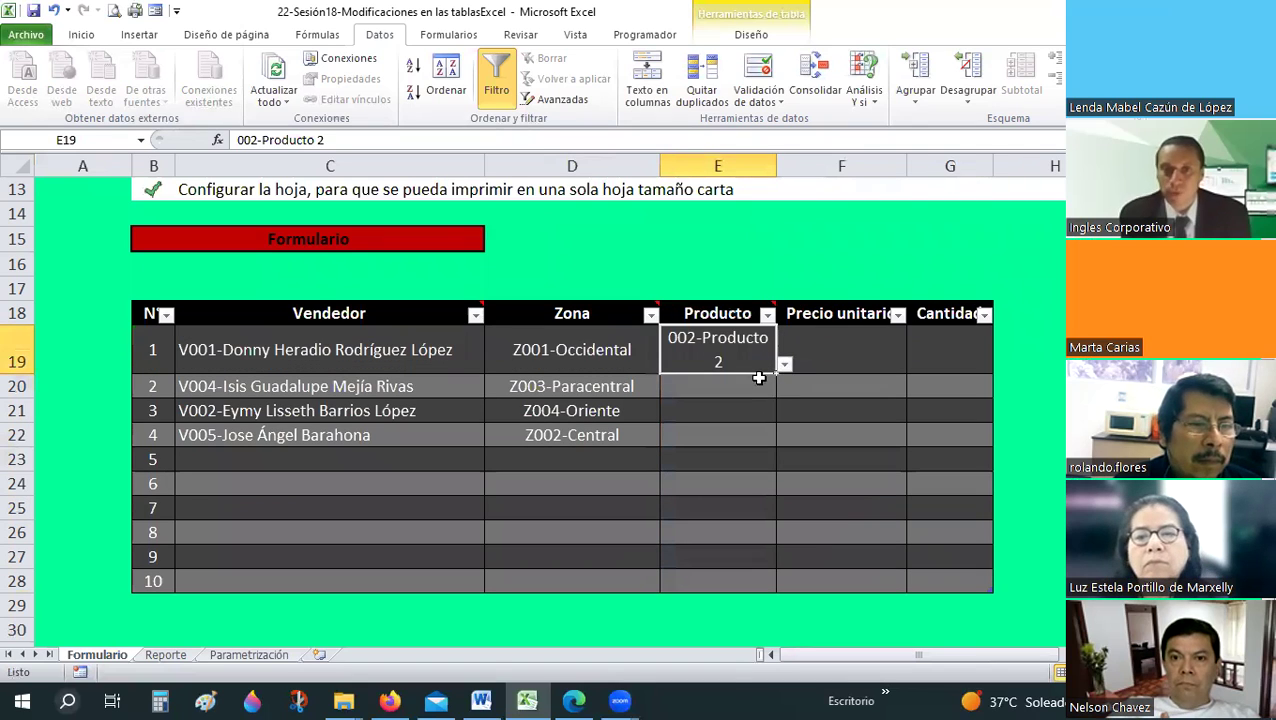
{"action": "left_click", "coordinate": [762, 389]}
{"action": "left_click", "coordinate": [786, 389]}
{"action": "left_click", "coordinate": [707, 443]}
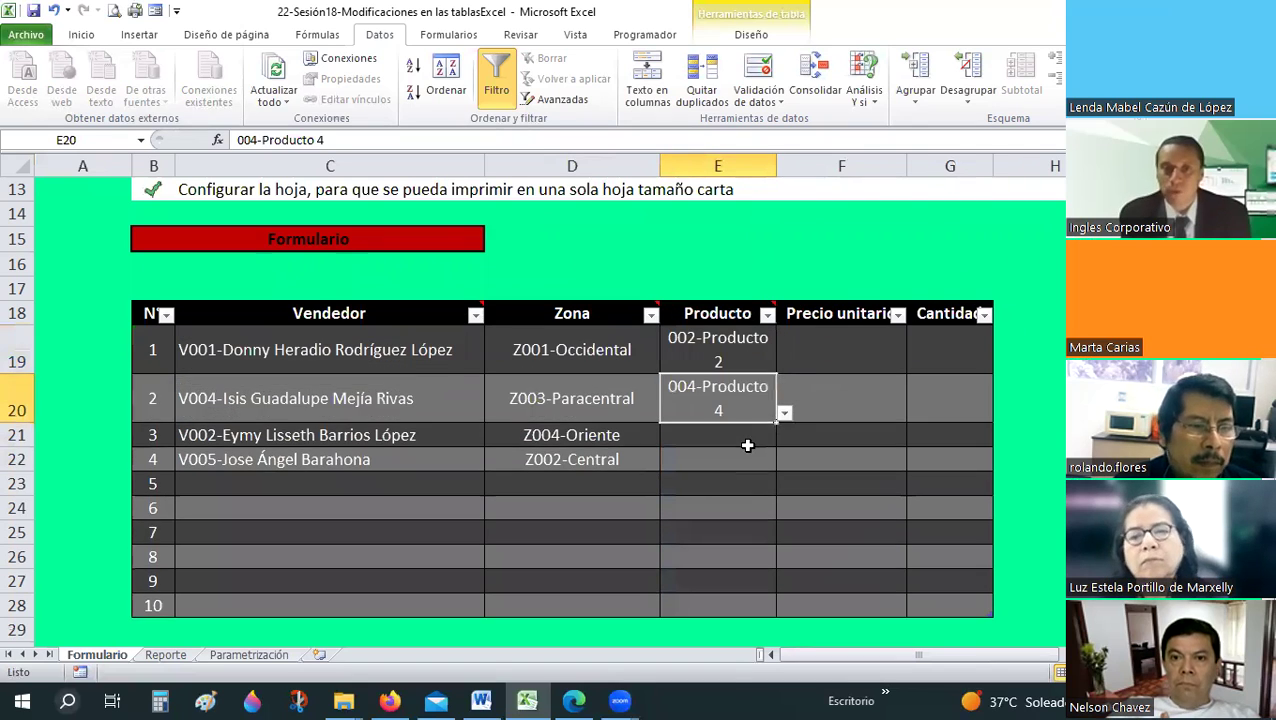
{"action": "left_click", "coordinate": [768, 436]}
{"action": "left_click", "coordinate": [785, 436]}
{"action": "left_click", "coordinate": [720, 518]}
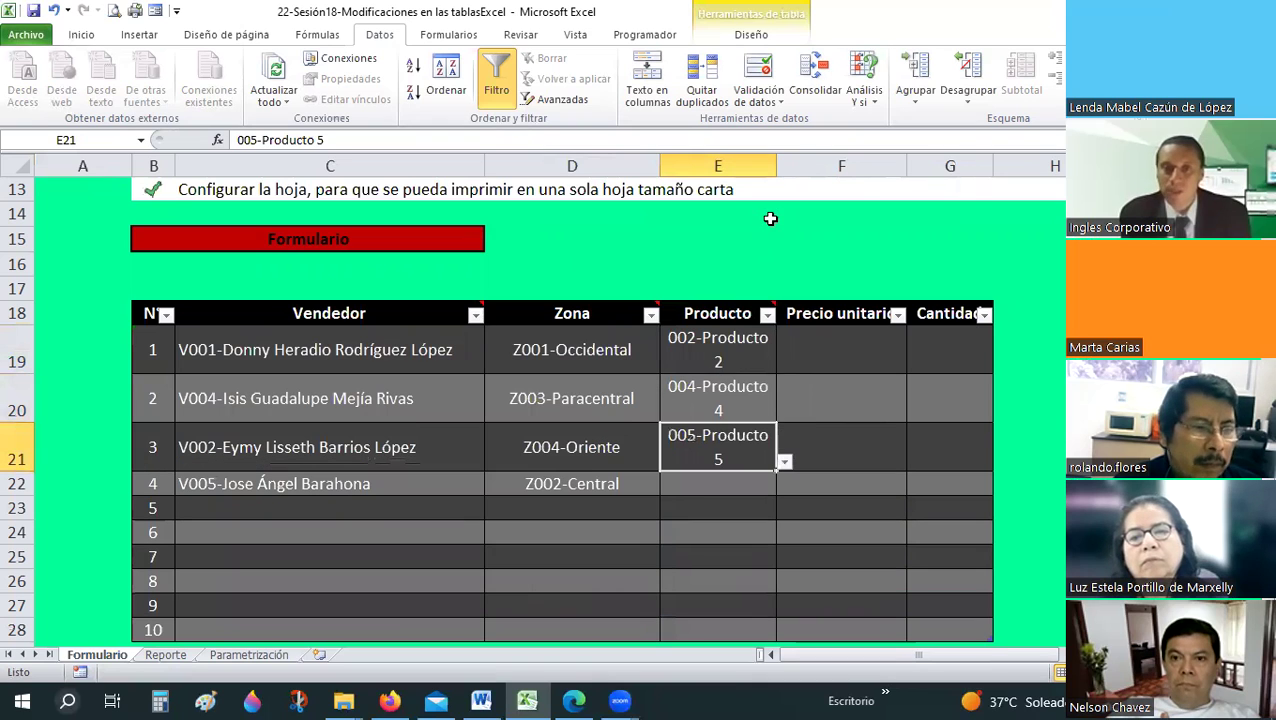
- Re-fit column E to the product names and return rows 19–21 to normal height
{"action": "key", "text": "alt+o"}
{"action": "key", "text": "c"}
{"action": "key", "text": "a"}
{"action": "left_click_drag", "start_coordinate": [22, 344], "coordinate": [22, 458]}
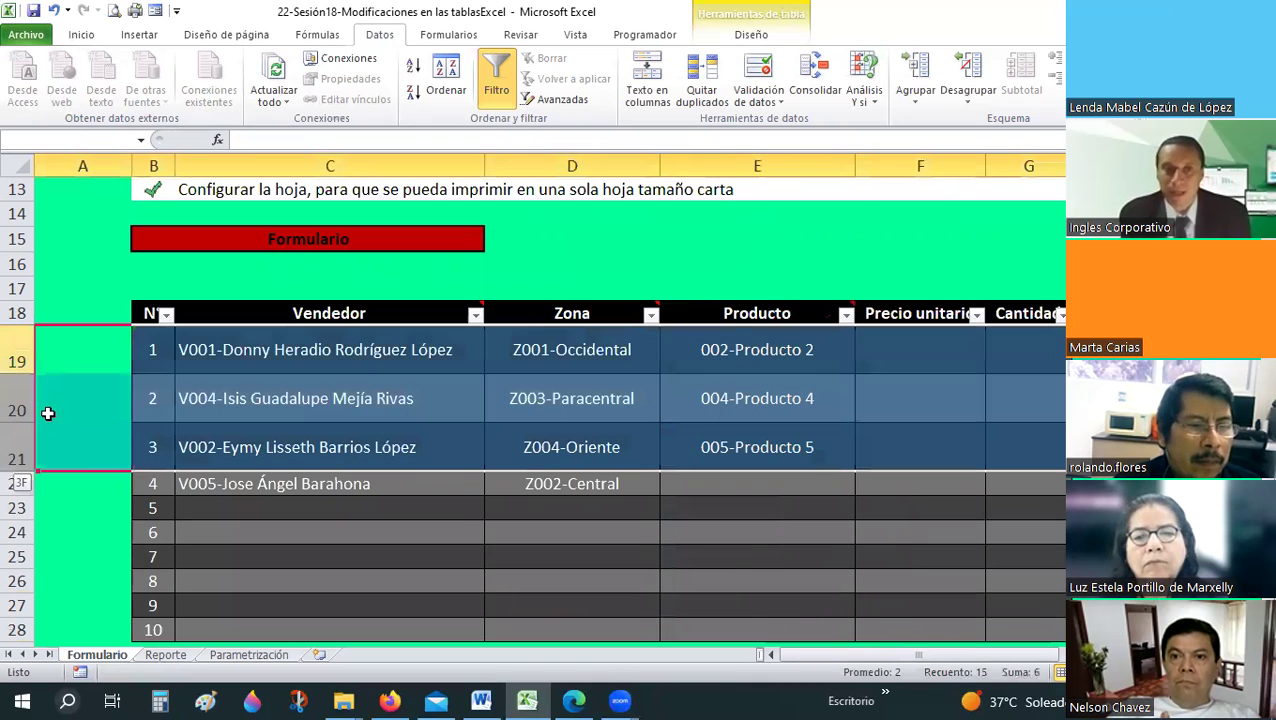
{"action": "left_click_drag", "start_coordinate": [44, 376], "coordinate": [28, 376]}
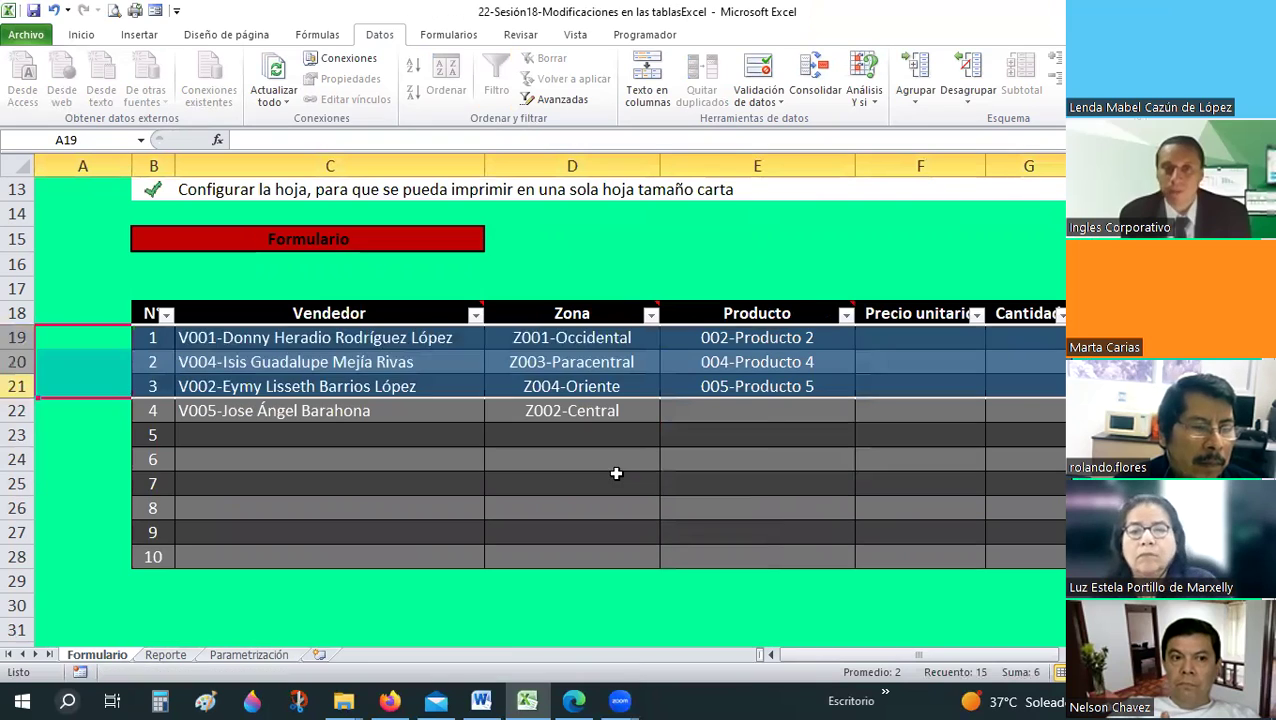
- Left-align the Producto cells E19:E28 and the Zona cells D19:D28
{"action": "left_click", "coordinate": [791, 337]}
{"action": "scroll", "coordinate": [371, 230], "scroll_direction": "up", "scroll_amount": 1}
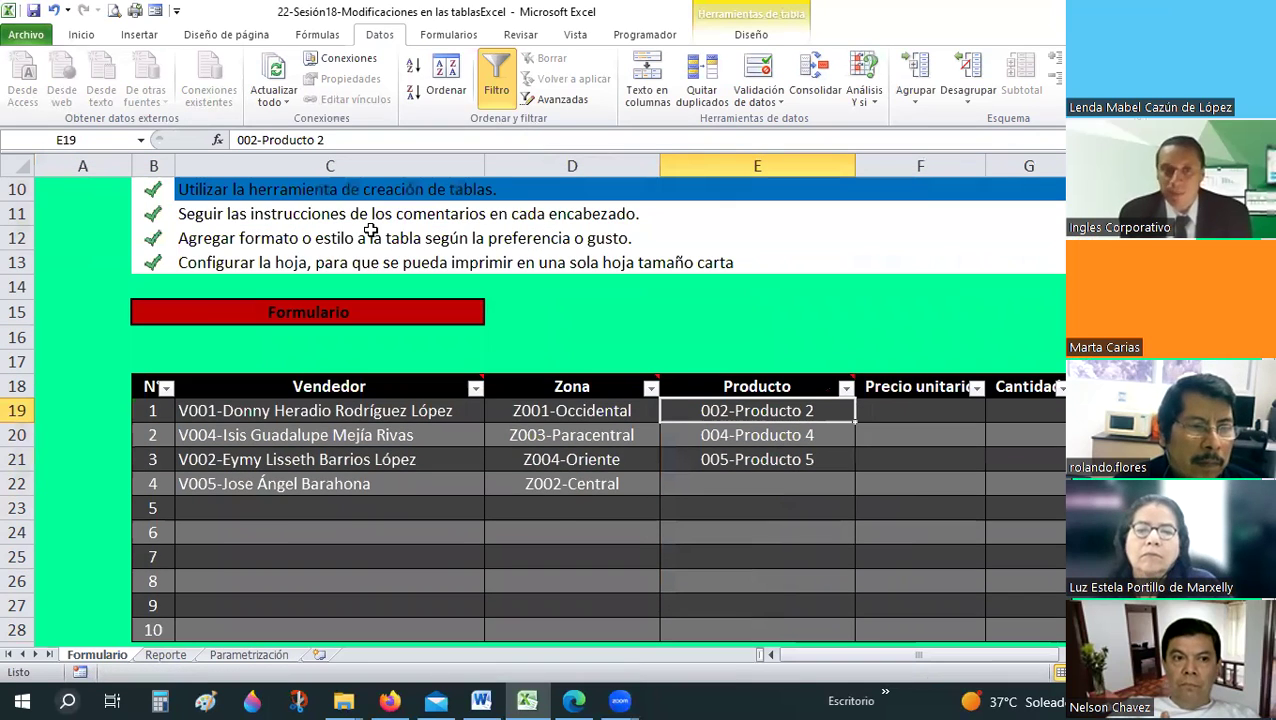
{"action": "scroll", "coordinate": [371, 230], "scroll_direction": "up", "scroll_amount": 1}
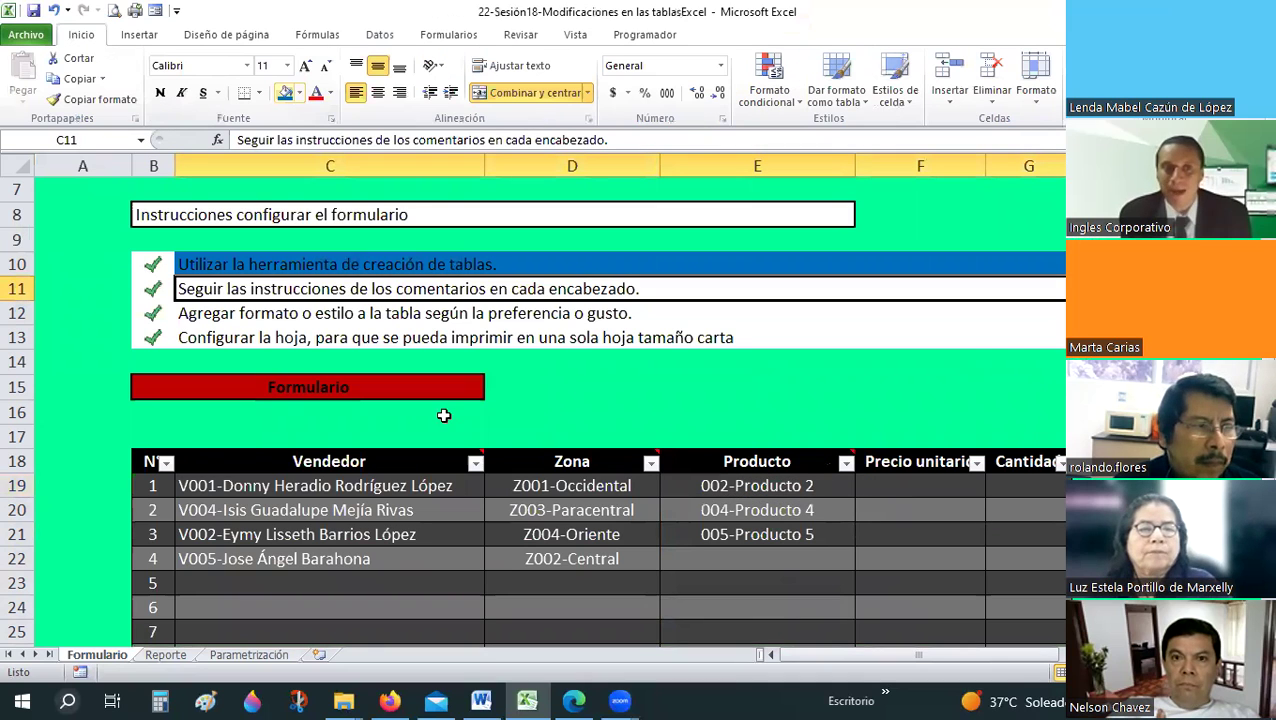
{"action": "left_click", "coordinate": [592, 388], "text": "ctrl"}
{"action": "scroll", "coordinate": [894, 440], "scroll_direction": "down", "scroll_amount": 2}
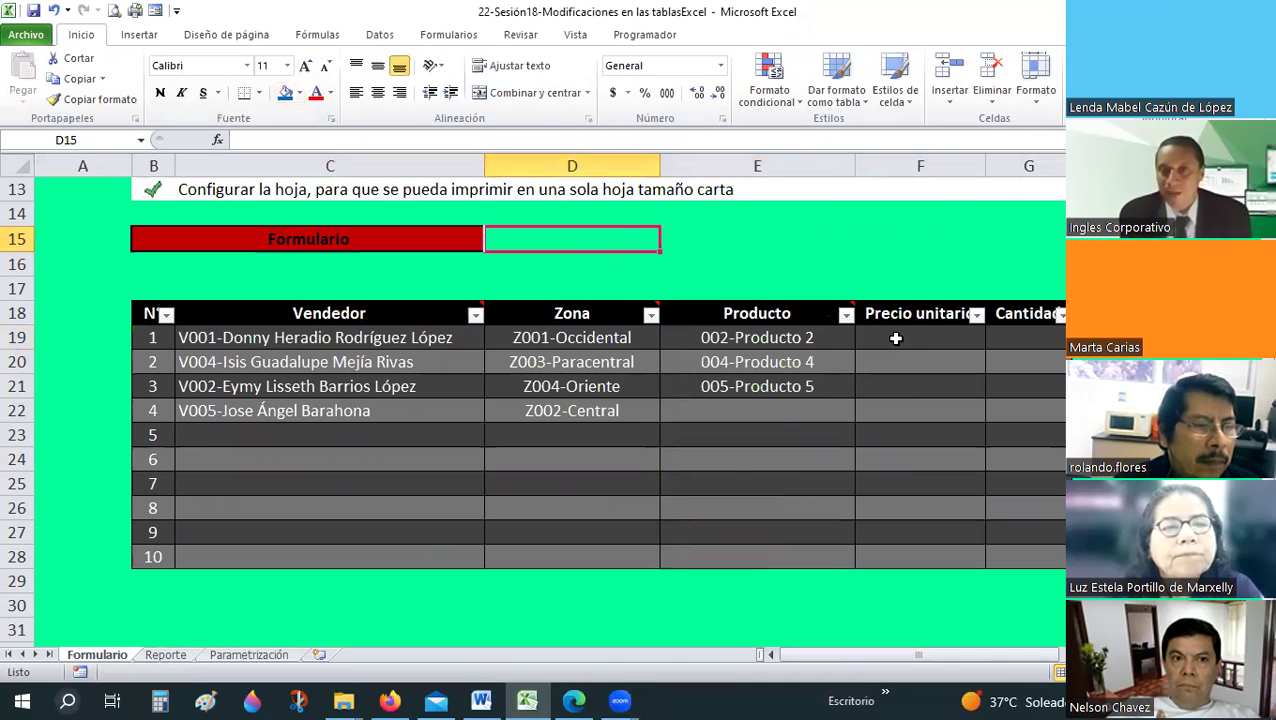
{"action": "left_click", "coordinate": [894, 337]}
{"action": "left_click", "coordinate": [1034, 556], "text": "shift"}
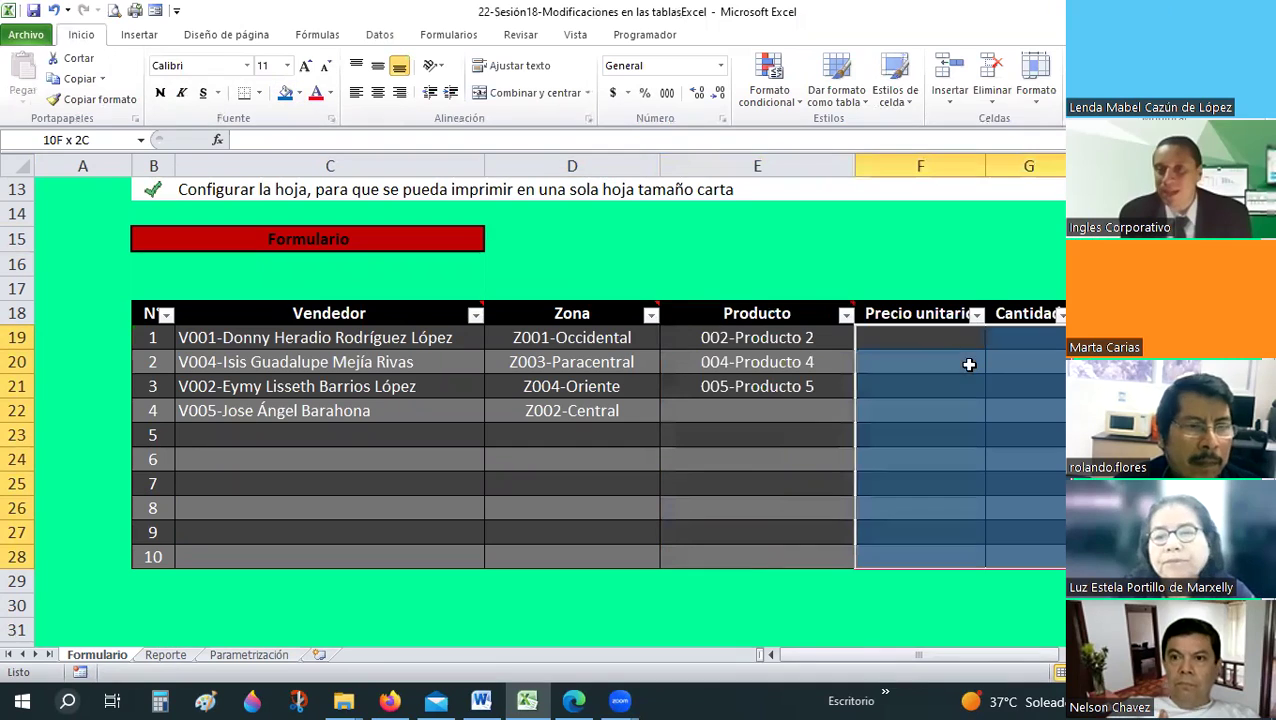
{"action": "left_click", "coordinate": [944, 338]}
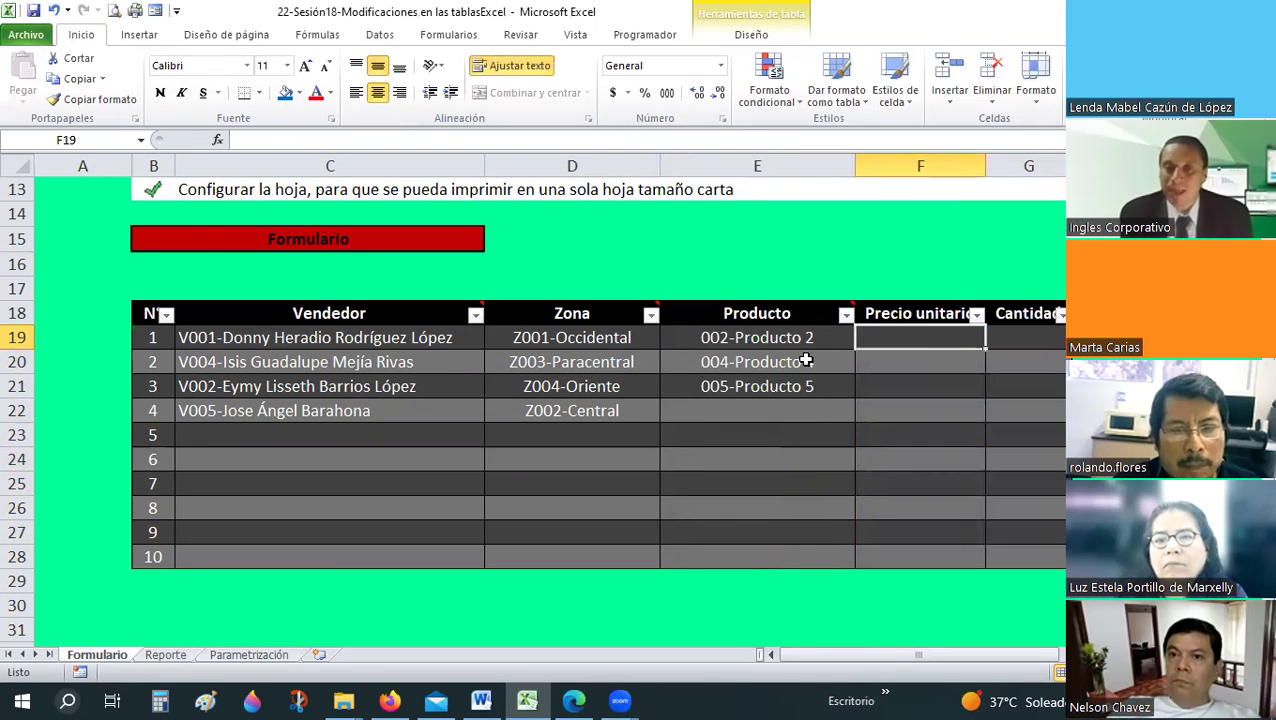
{"action": "left_click_drag", "start_coordinate": [756, 342], "coordinate": [759, 567]}
{"action": "left_click", "coordinate": [355, 92]}
{"action": "left_click", "coordinate": [572, 305]}
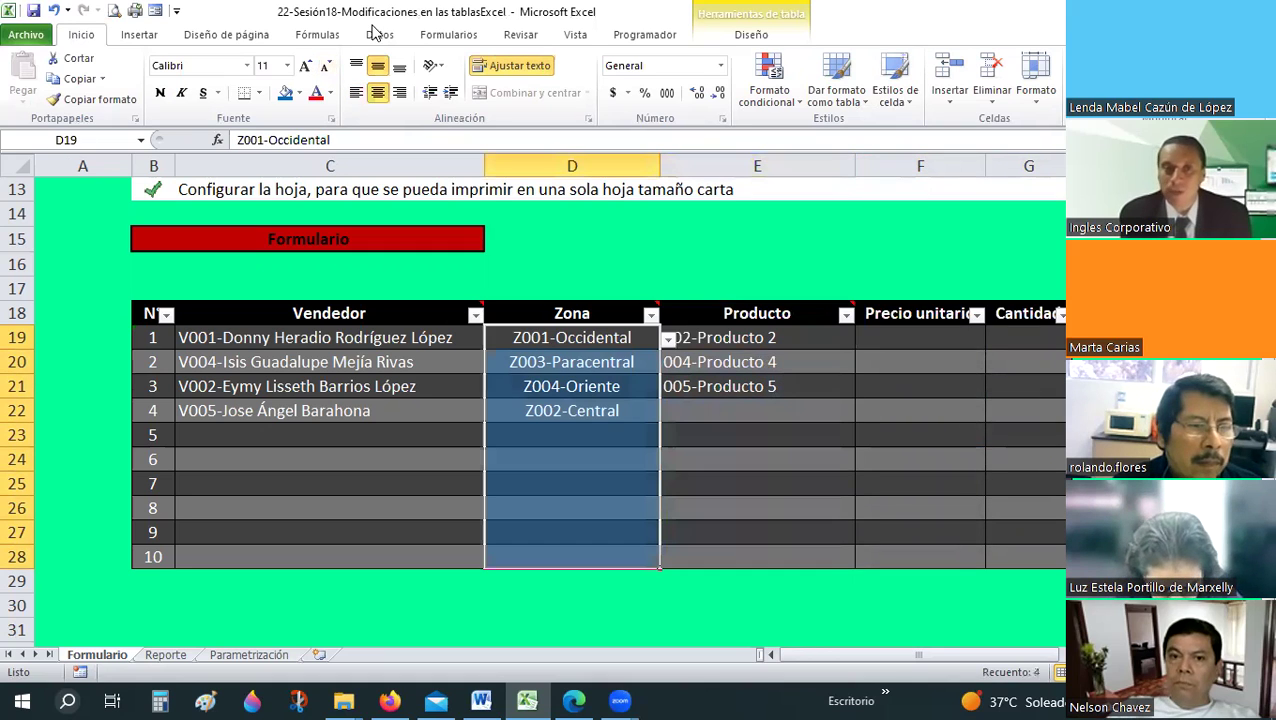
{"action": "key", "text": "F4"}
{"action": "left_click", "coordinate": [918, 335]}
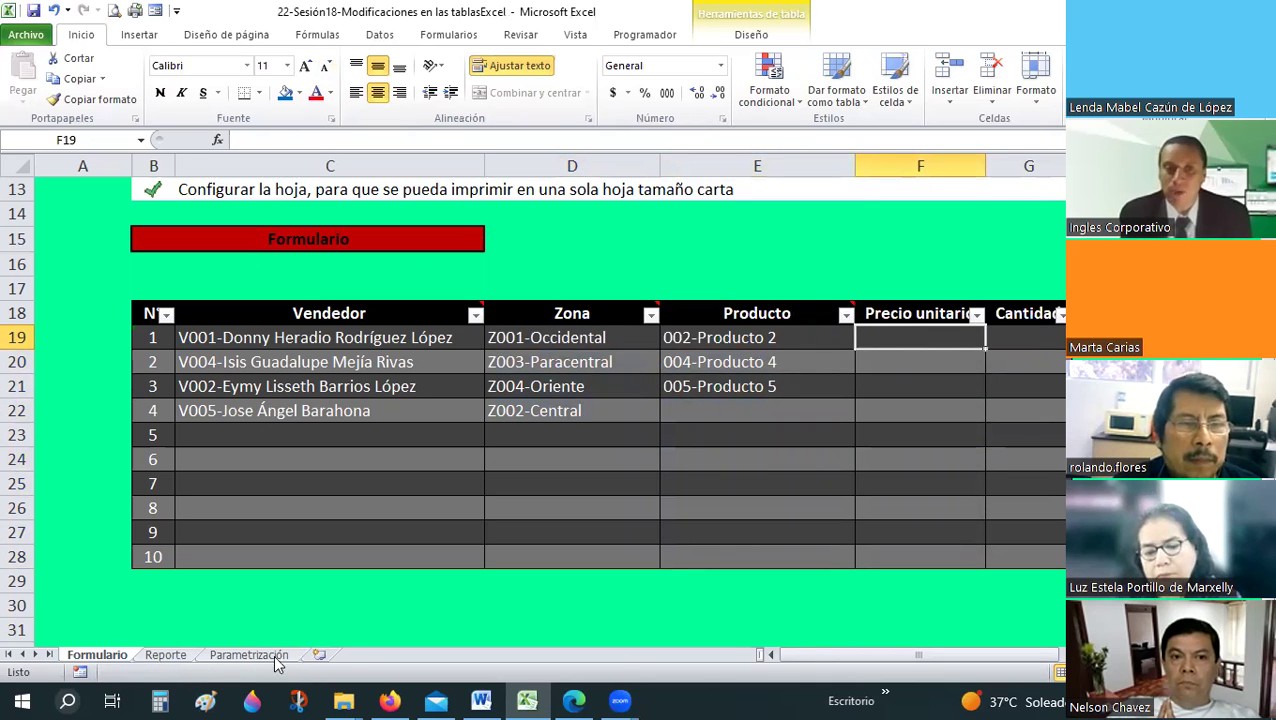
- On the Parametrización sheet, clear column P and title it 'Precio unitario'
{"action": "key", "text": "ctrl+Page_Down"}
{"action": "left_click_drag", "start_coordinate": [1040, 250], "coordinate": [1058, 428]}
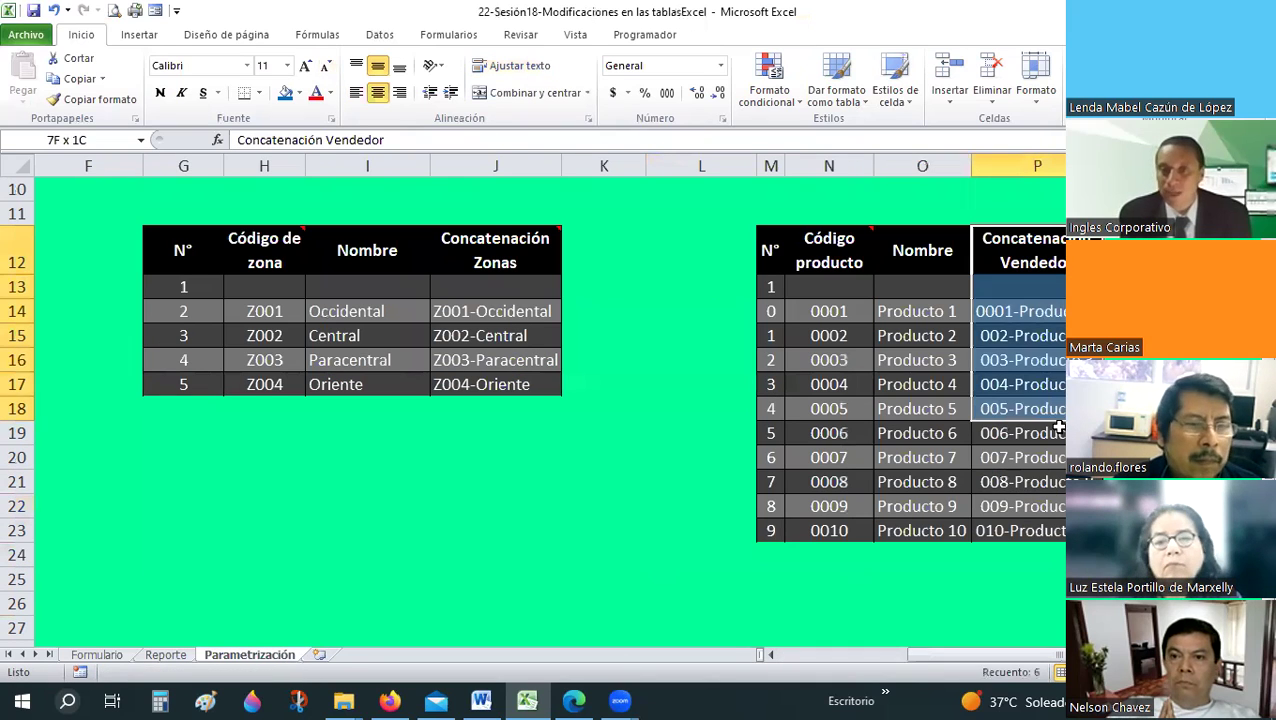
{"action": "left_click_drag", "start_coordinate": [1047, 539], "coordinate": [1047, 539]}
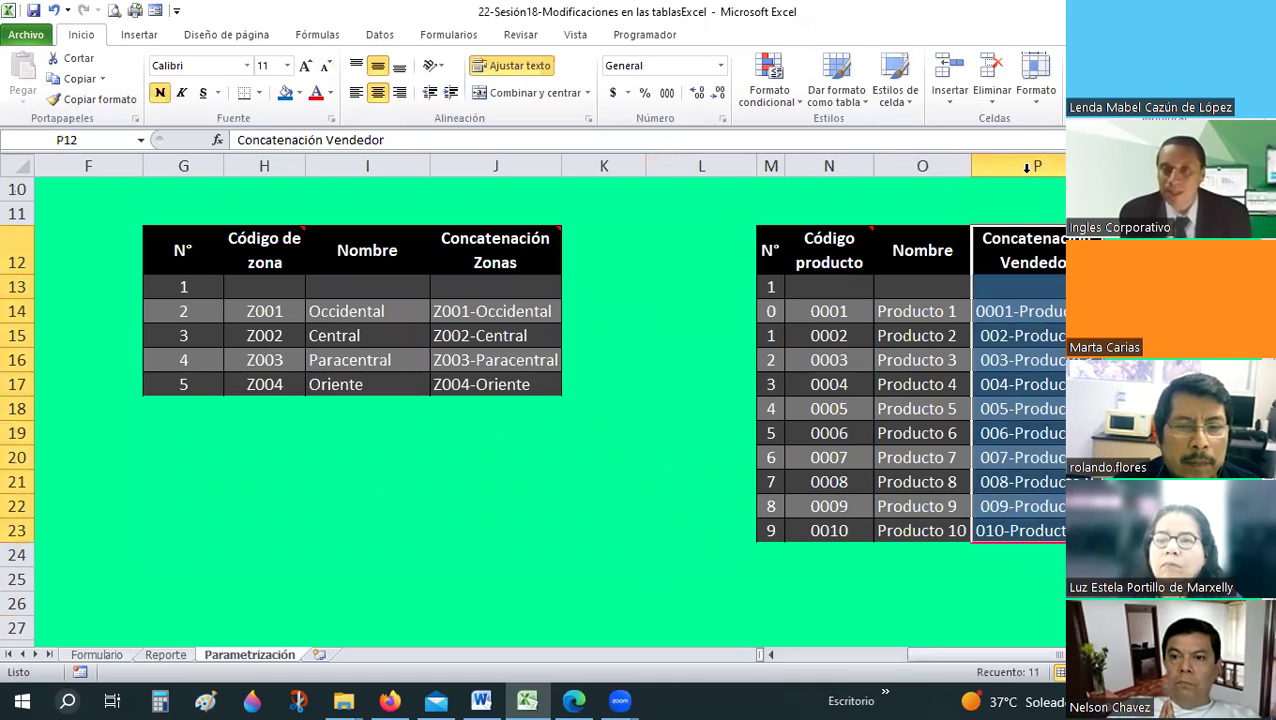
{"action": "right_click", "coordinate": [1021, 148]}
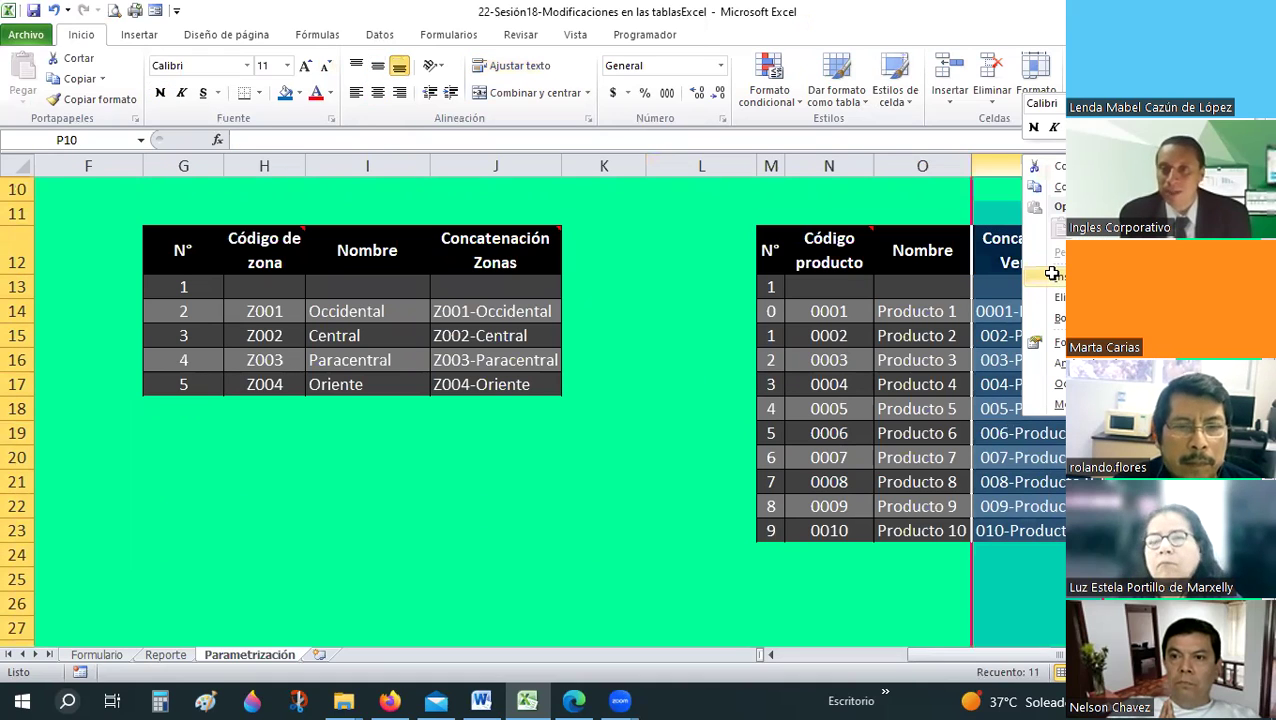
{"action": "key", "text": "Delete"}
{"action": "type", "text": "pRE"}
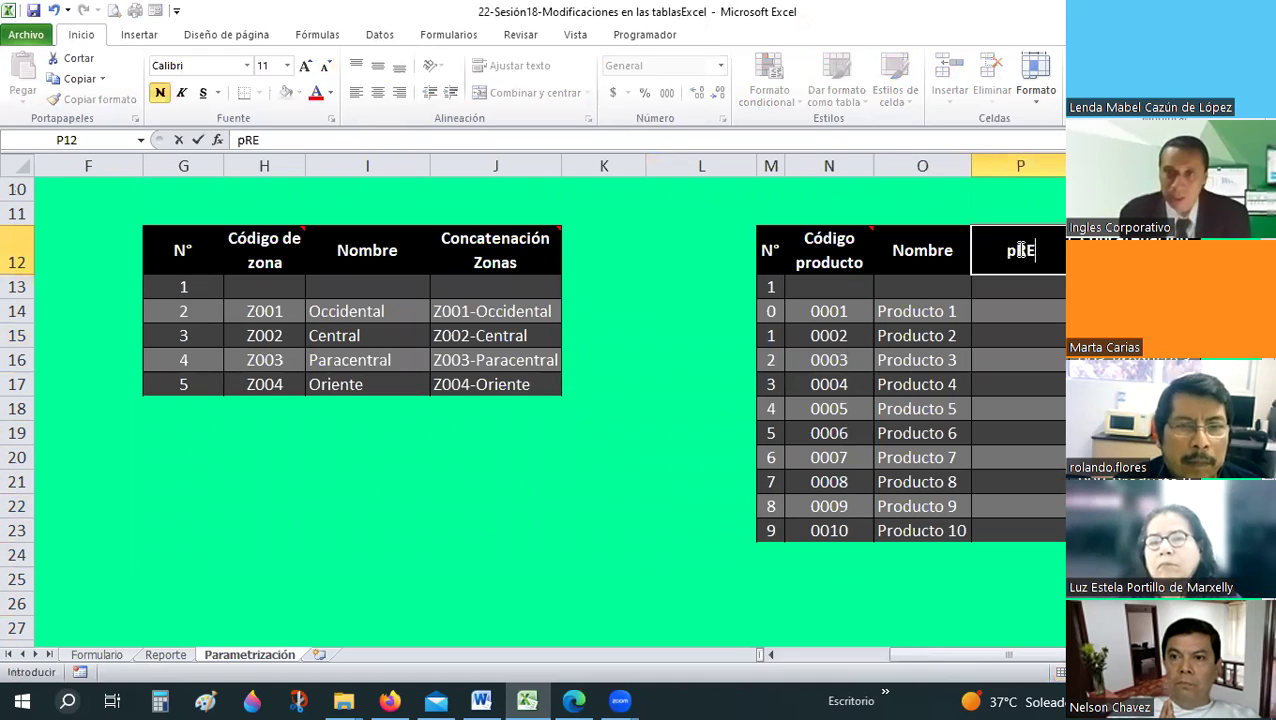
{"action": "key", "text": "BackSpace"}
{"action": "key", "text": "BackSpace"}
{"action": "key", "text": "BackSpace"}
{"action": "type", "text": "Preciu"}
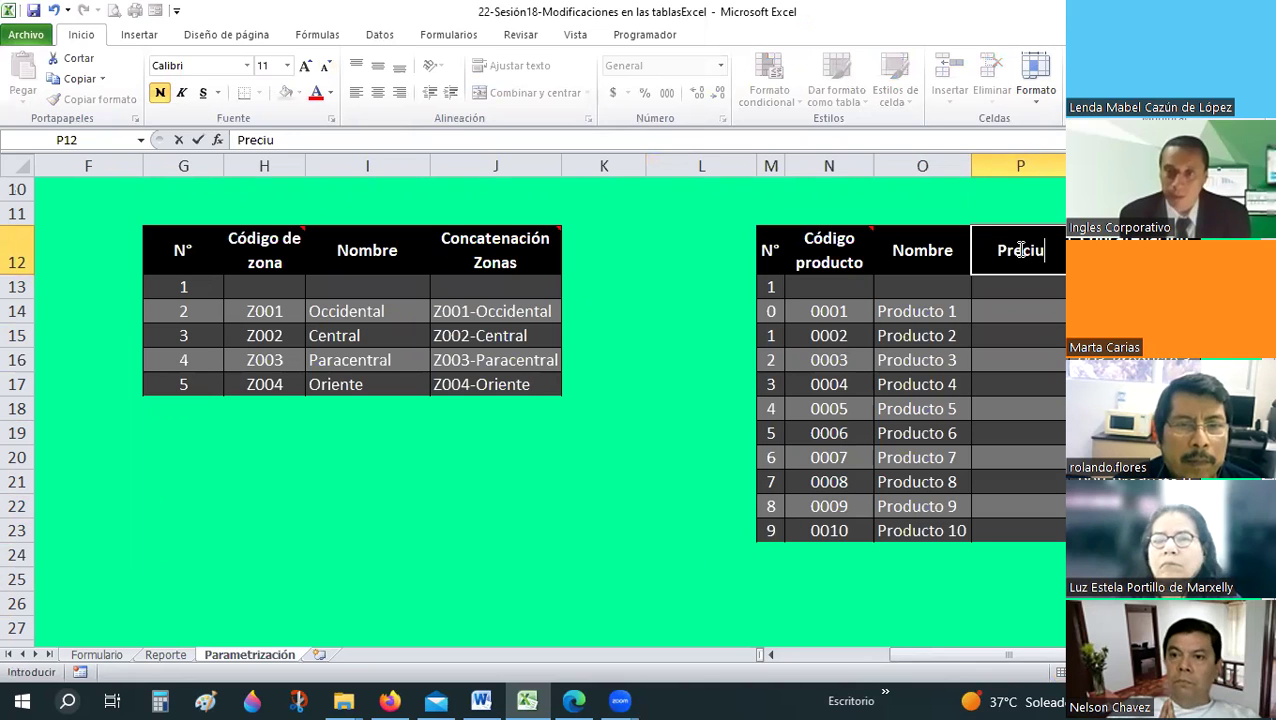
{"action": "key", "text": "BackSpace"}
{"action": "type", "text": "o un"}
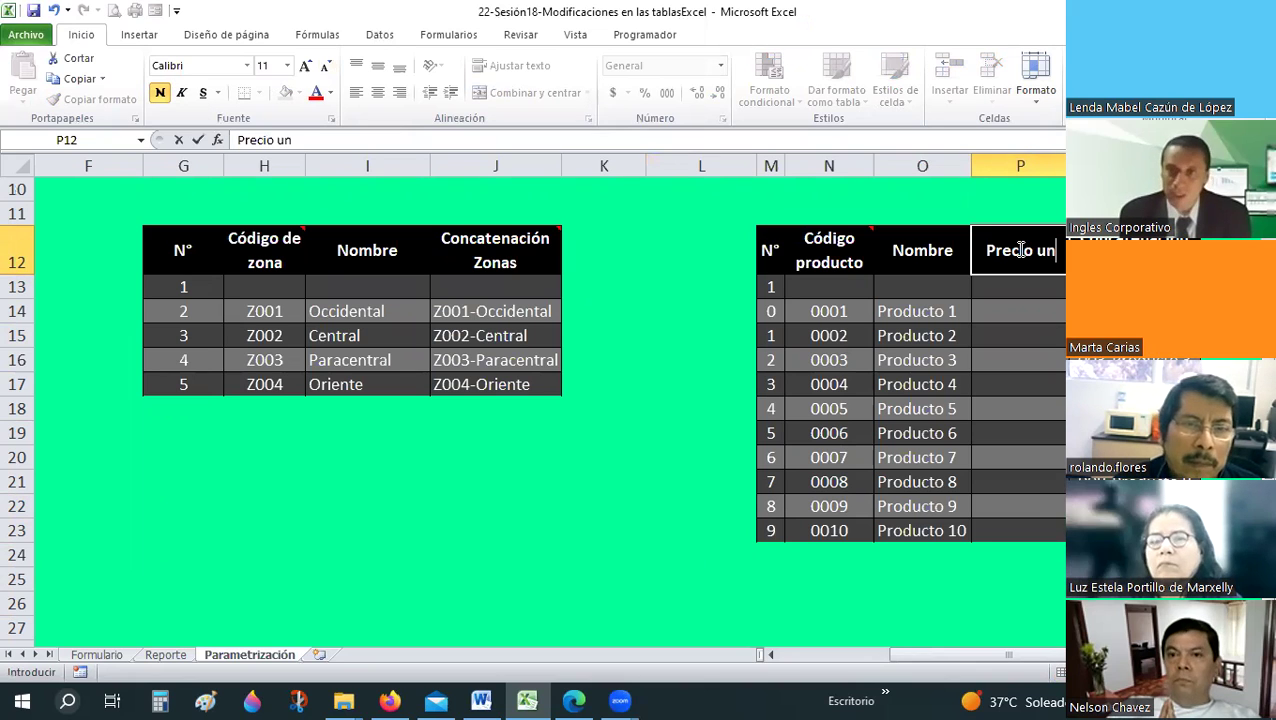
{"action": "type", "text": "itario"}
{"action": "key", "text": "Return"}
- Enter 1.75 in P14 and an increment formula on P14 in P15, then format P14:P23 as accounting
{"action": "left_click", "coordinate": [1046, 311]}
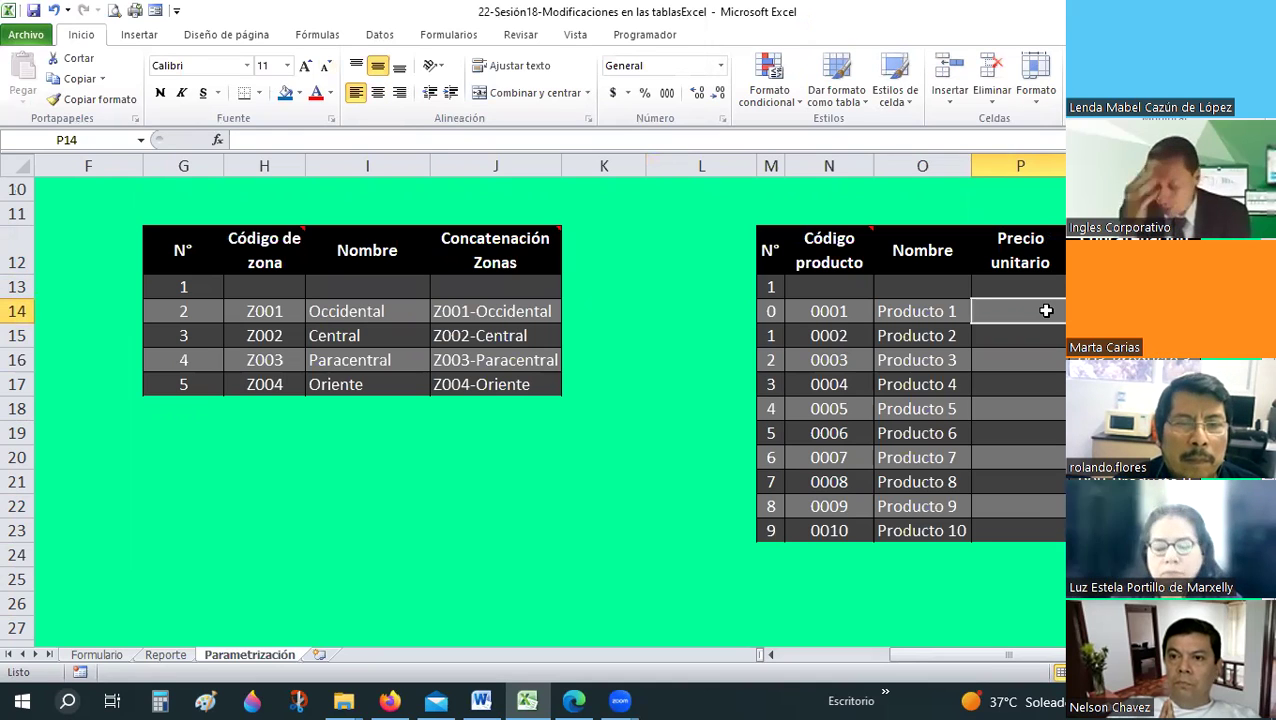
{"action": "type", "text": "1.75"}
{"action": "key", "text": "Return"}
{"action": "type", "text": "+"}
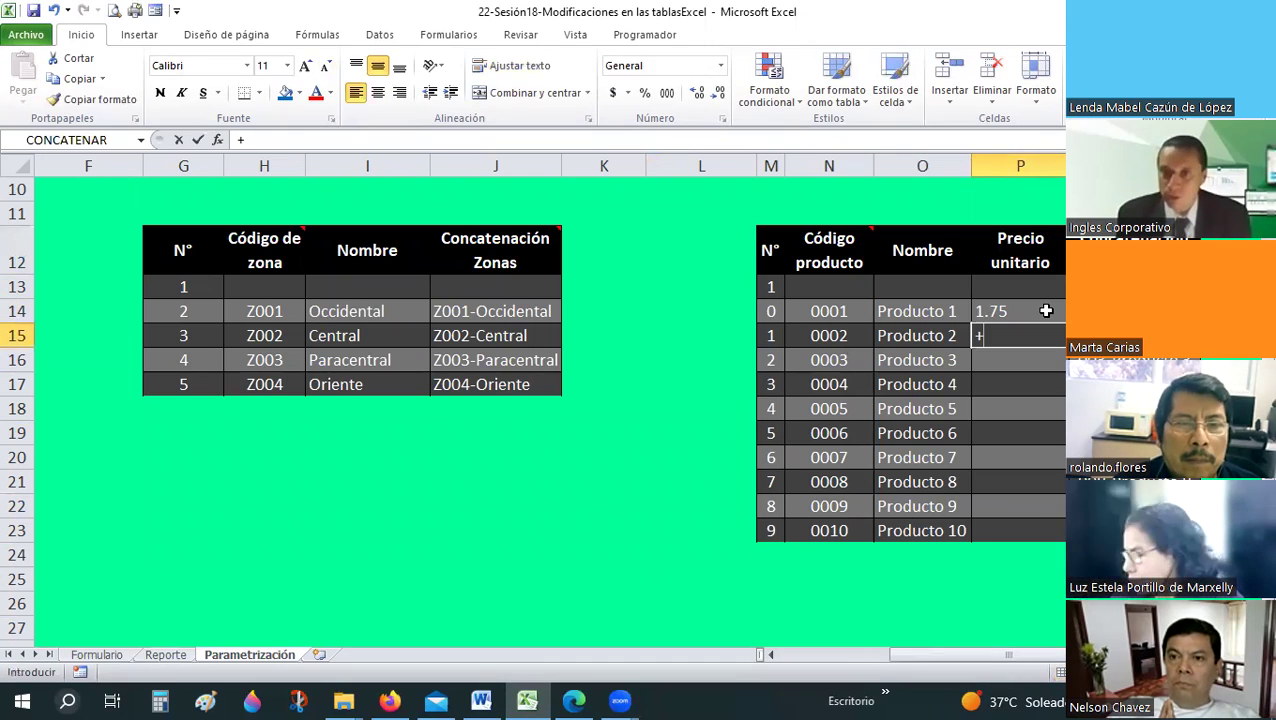
{"action": "left_click", "coordinate": [1046, 311]}
{"action": "type", "text": "+.2"}
{"action": "key", "text": "Return"}
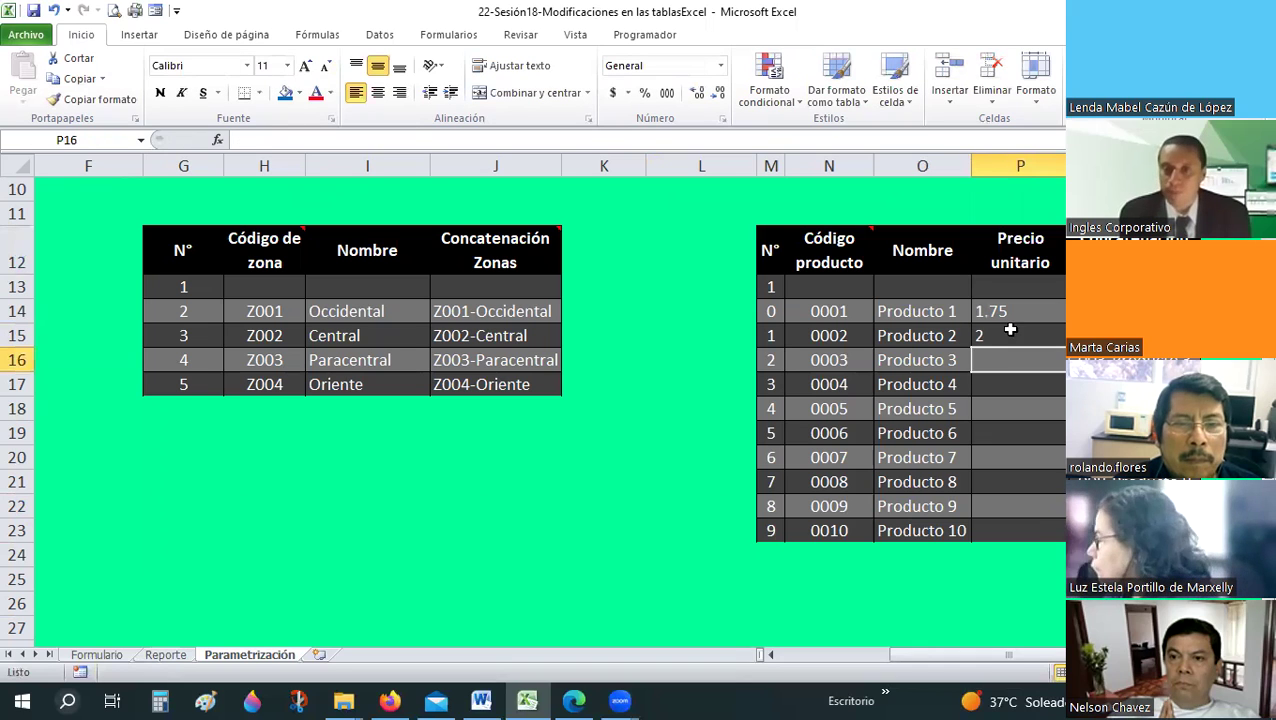
{"action": "left_click", "coordinate": [983, 331]}
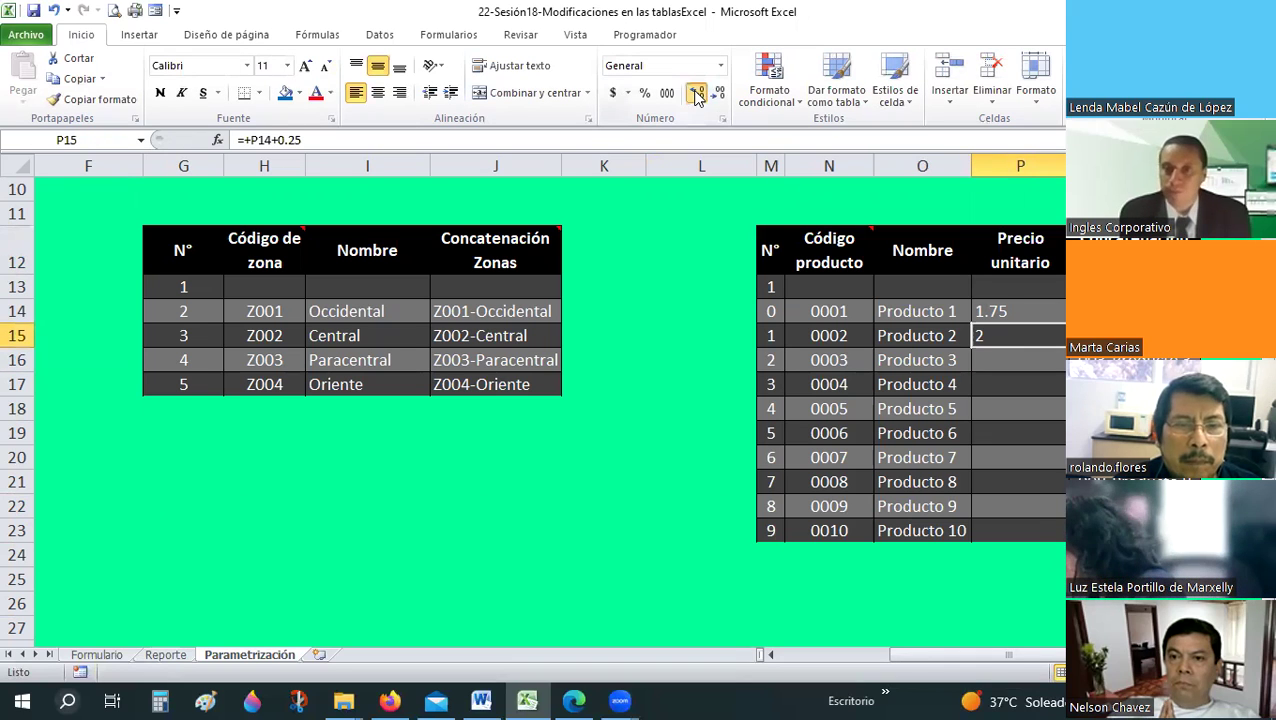
{"action": "left_click_drag", "start_coordinate": [1020, 311], "coordinate": [1020, 530]}
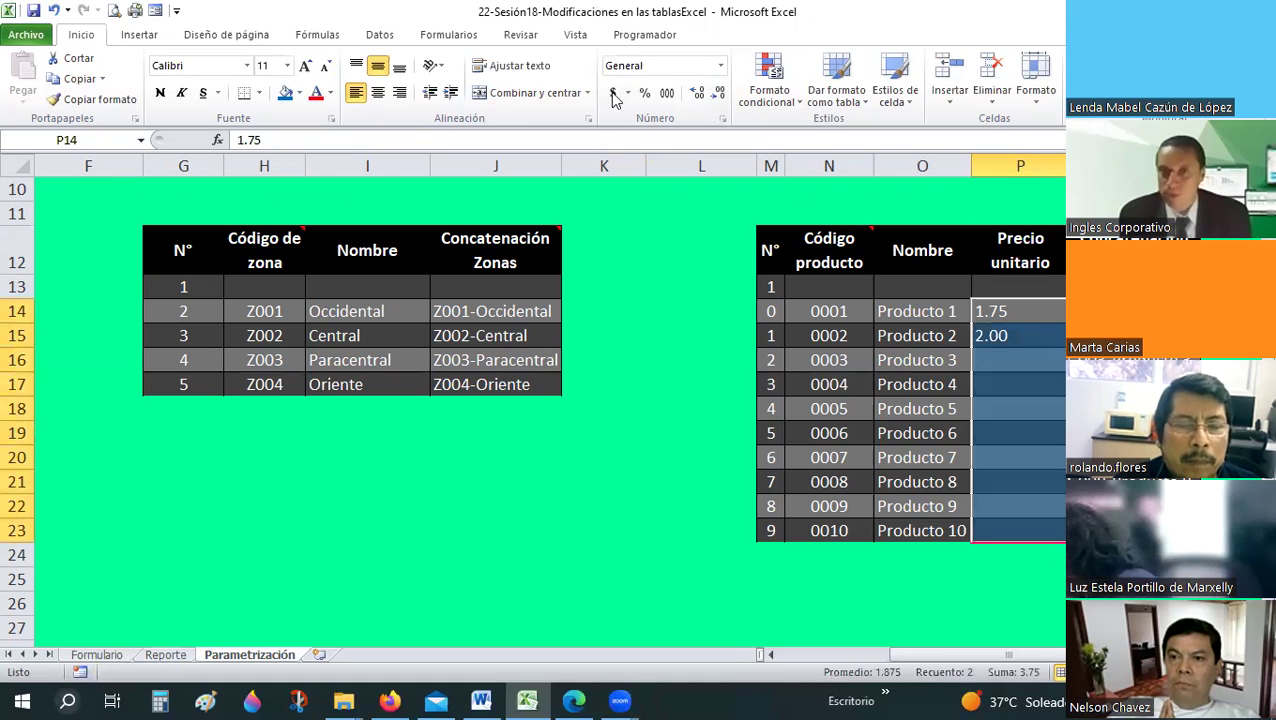
{"action": "left_click", "coordinate": [989, 331]}
- Copy the P15 =P14+0.25 formula into P16:P23 so prices climb to 4.00
{"action": "key", "text": "ctrl+c"}
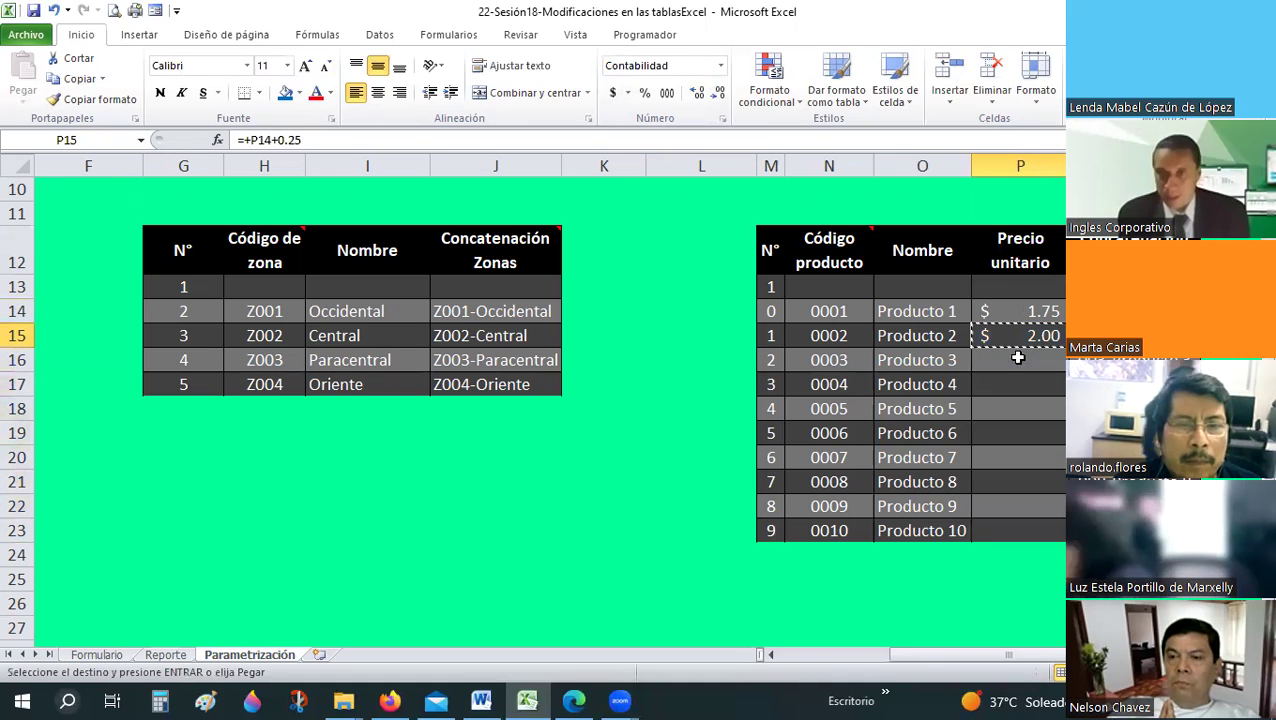
{"action": "left_click_drag", "start_coordinate": [1006, 367], "coordinate": [1010, 530]}
{"action": "right_click", "coordinate": [1010, 530]}
{"action": "key", "text": "Escape"}
{"action": "key", "text": "ctrl+z"}
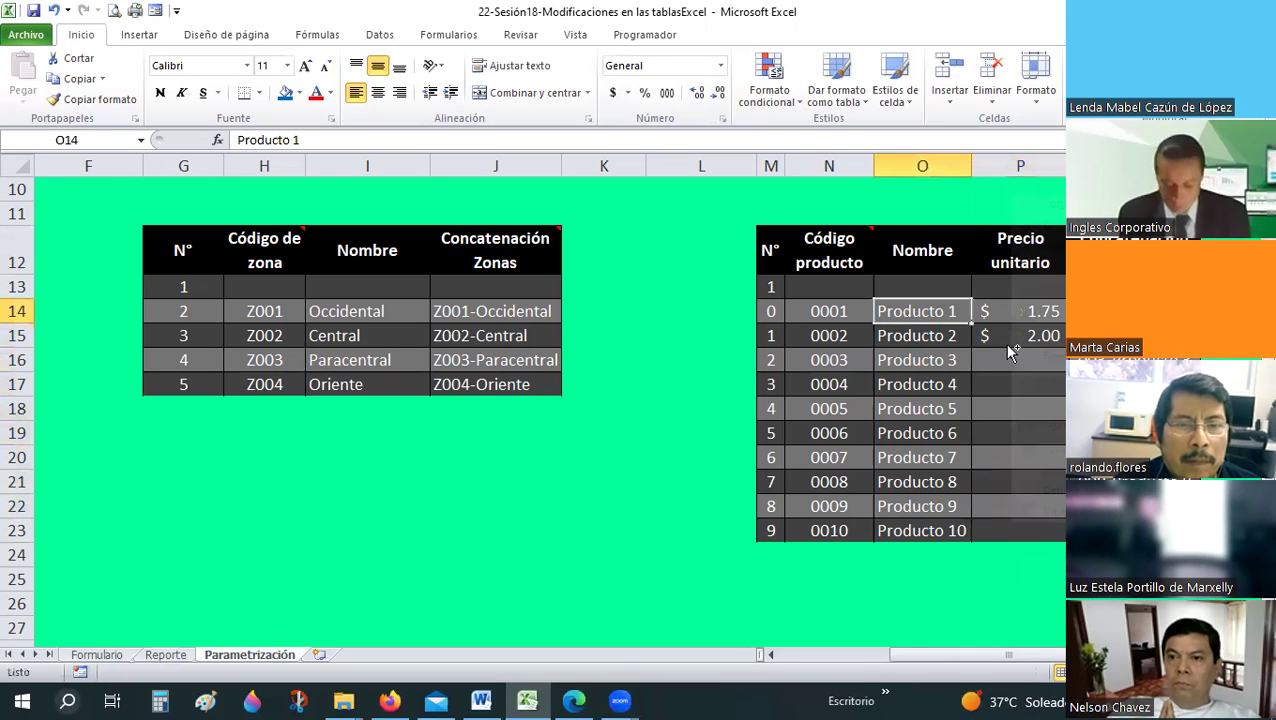
{"action": "key", "text": "Right"}
{"action": "key", "text": "Down"}
{"action": "key", "text": "ctrl+c"}
{"action": "left_click_drag", "start_coordinate": [1016, 360], "coordinate": [1016, 530]}
{"action": "right_click", "coordinate": [1016, 530]}
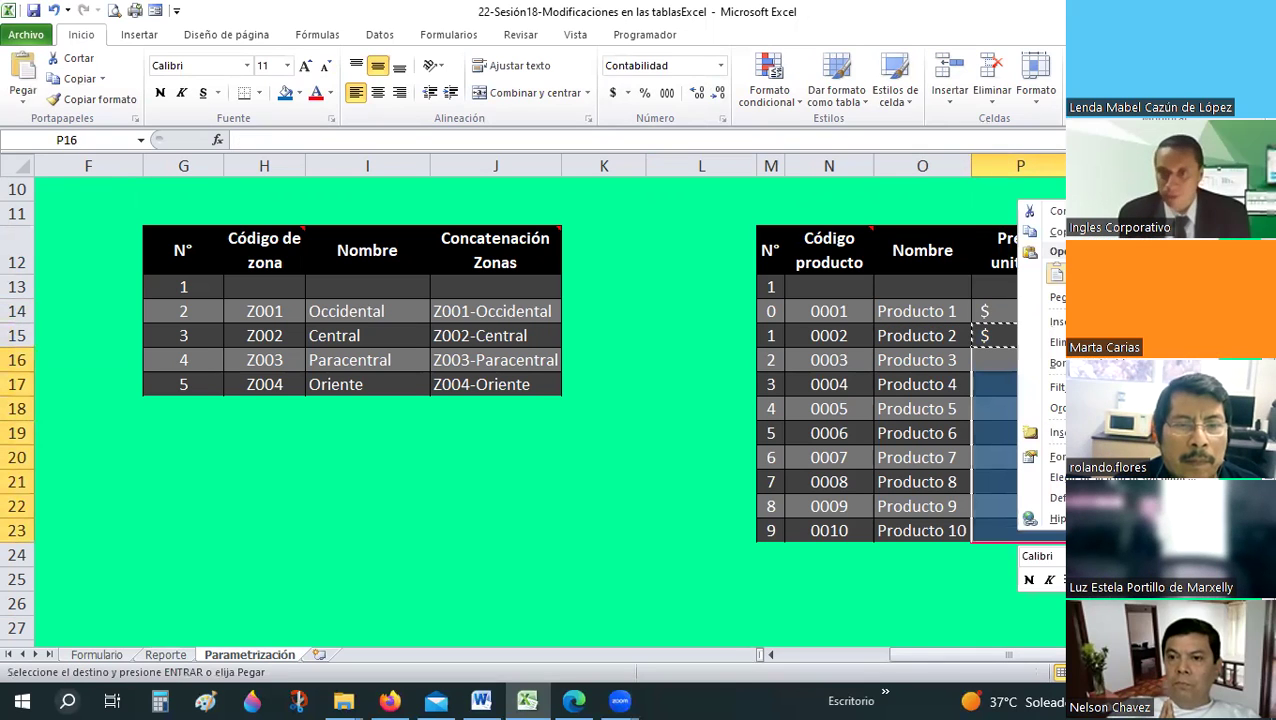
{"action": "left_click", "coordinate": [1054, 273]}
{"action": "key", "text": "Escape"}
{"action": "key", "text": "Down"}
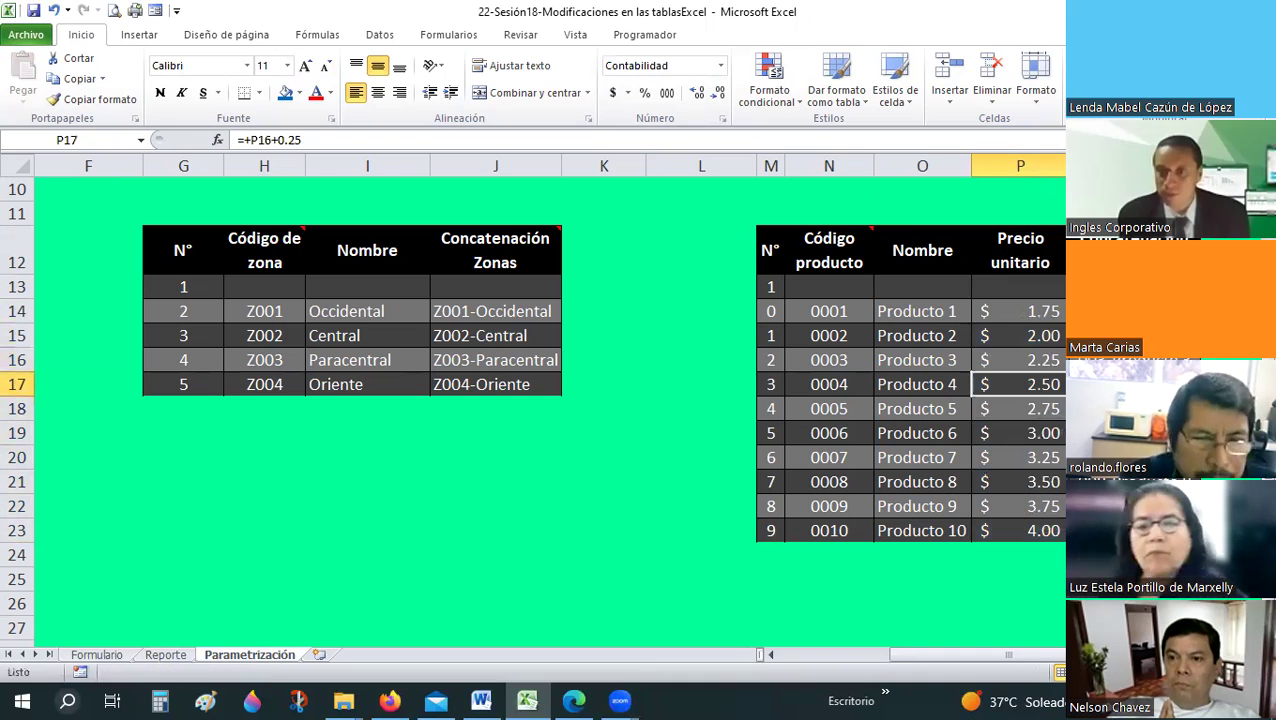
{"action": "scroll", "coordinate": [906, 308], "scroll_direction": "right", "scroll_amount": 1}
{"action": "left_click", "coordinate": [1000, 311]}
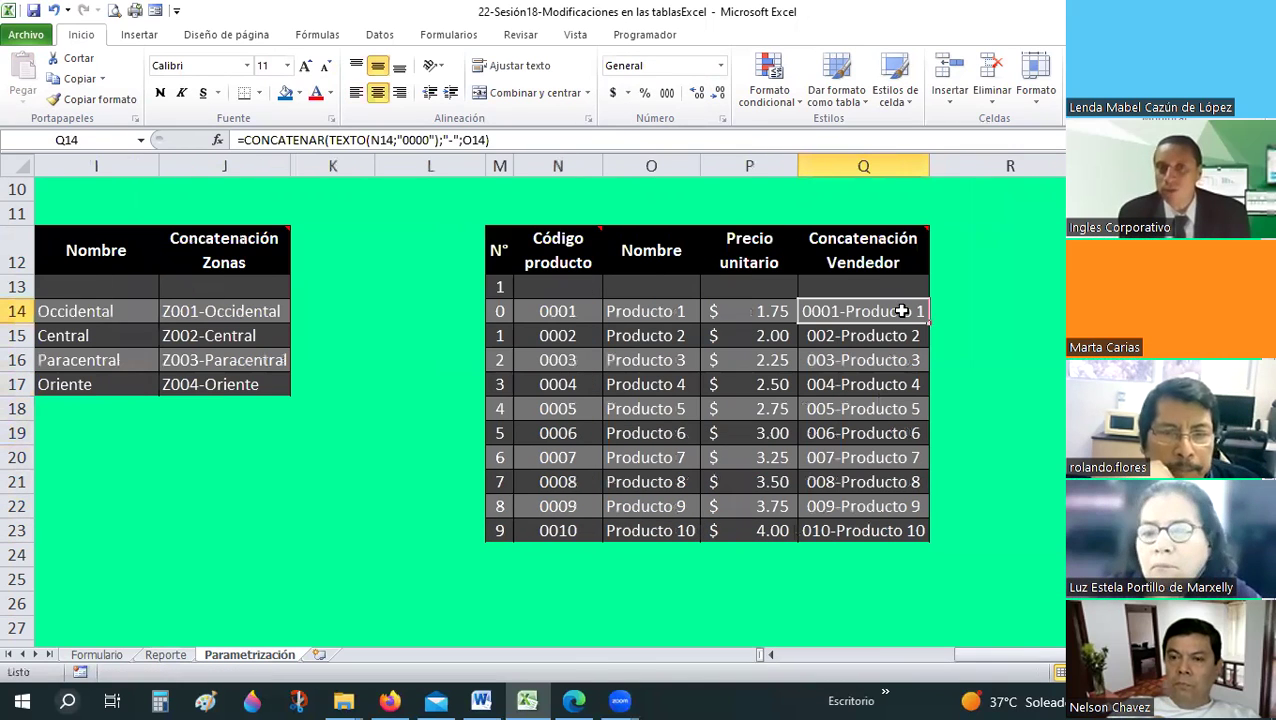
- Extend Q14's CONCATENAR with "-" and TEXTO(P14;"$0.00") to append the dollar-formatted price
{"action": "left_click", "coordinate": [217, 140]}
{"action": "left_click", "coordinate": [257, 209]}
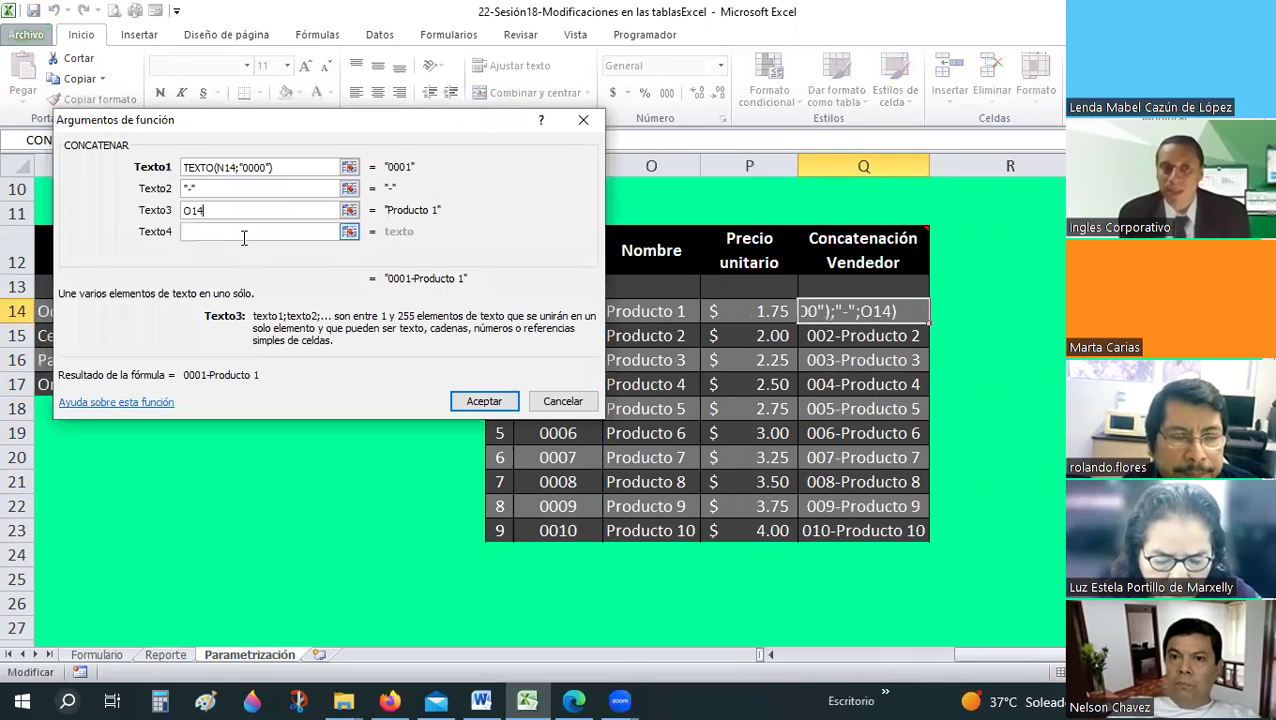
{"action": "left_click", "coordinate": [240, 231]}
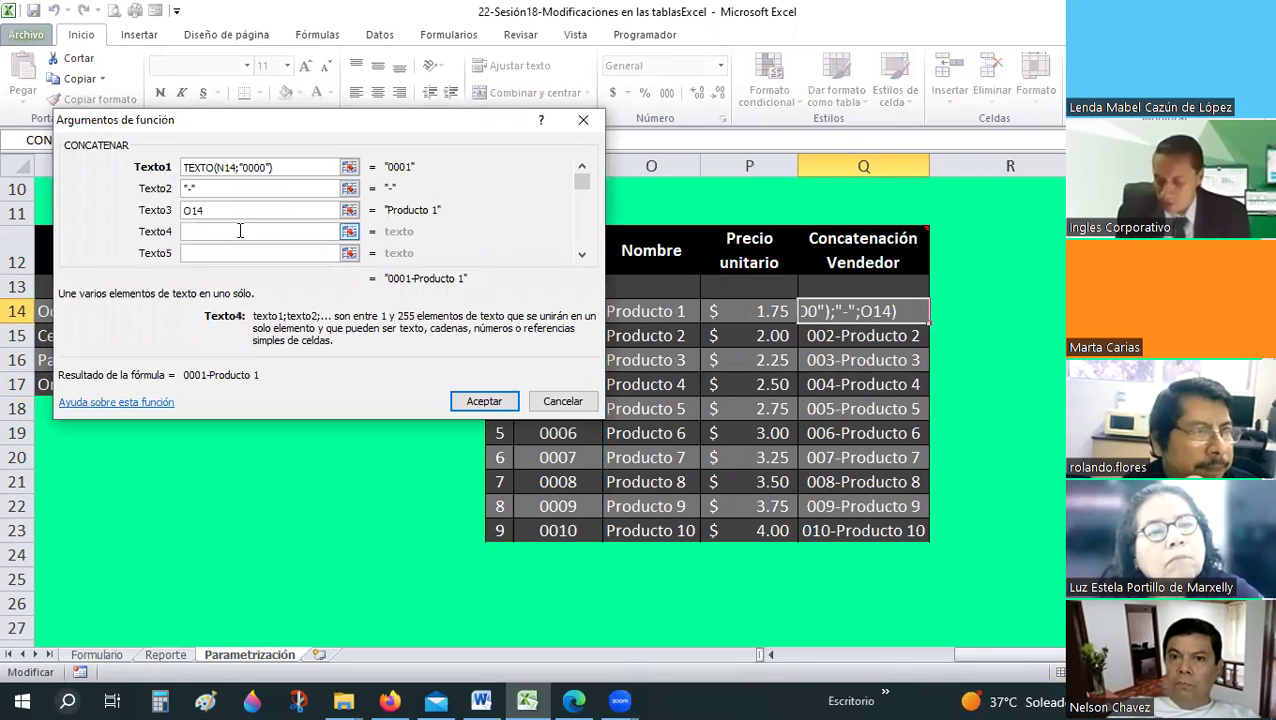
{"action": "type", "text": "-"}
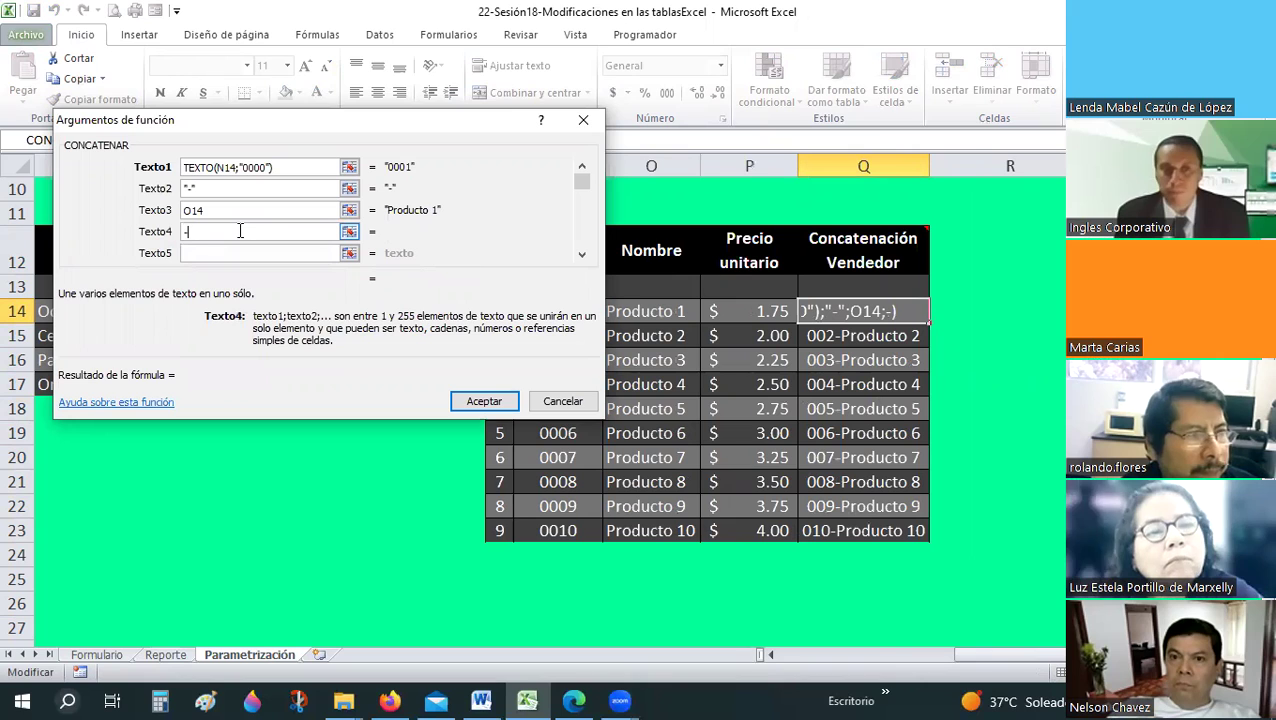
{"action": "left_click", "coordinate": [282, 256]}
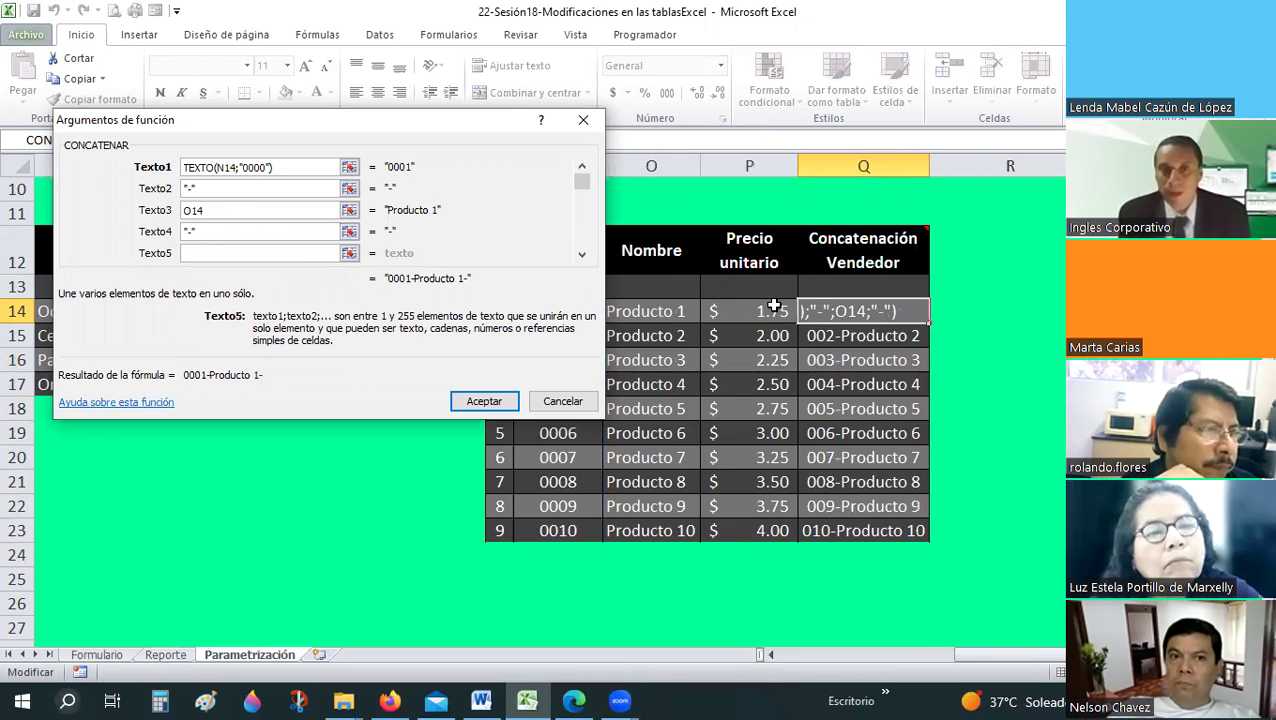
{"action": "left_click", "coordinate": [769, 306]}
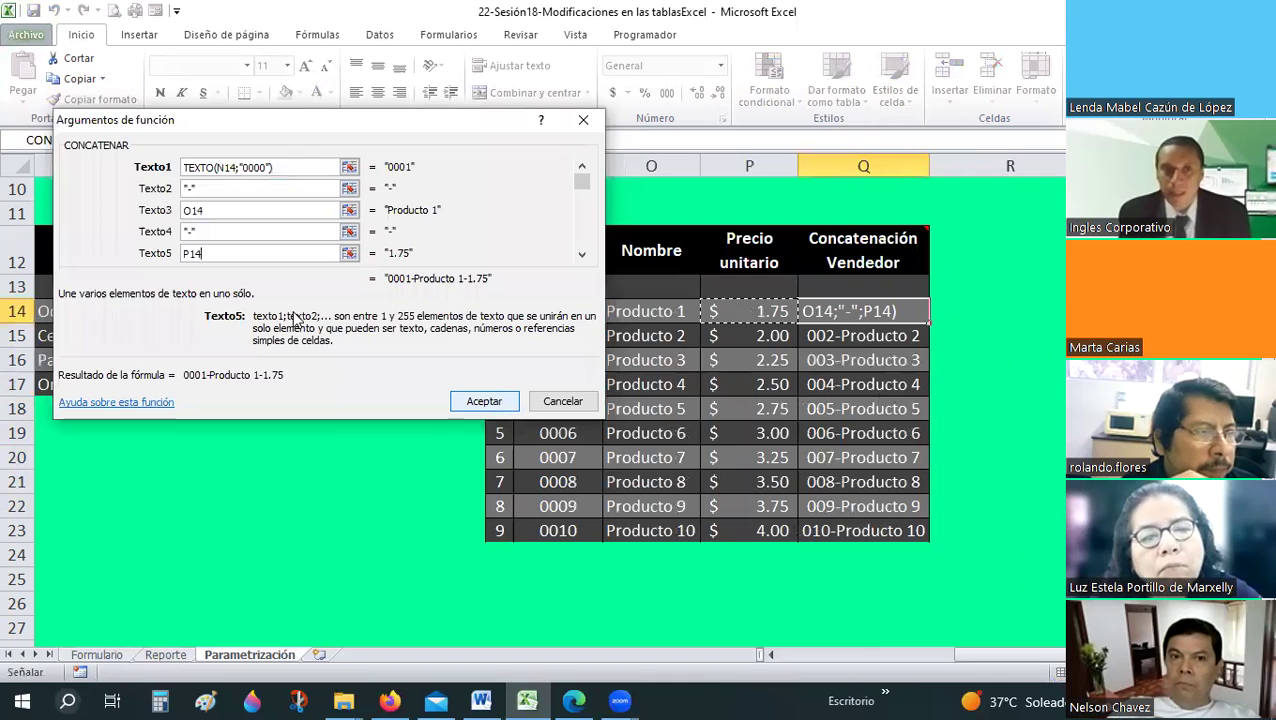
{"action": "left_click", "coordinate": [115, 248]}
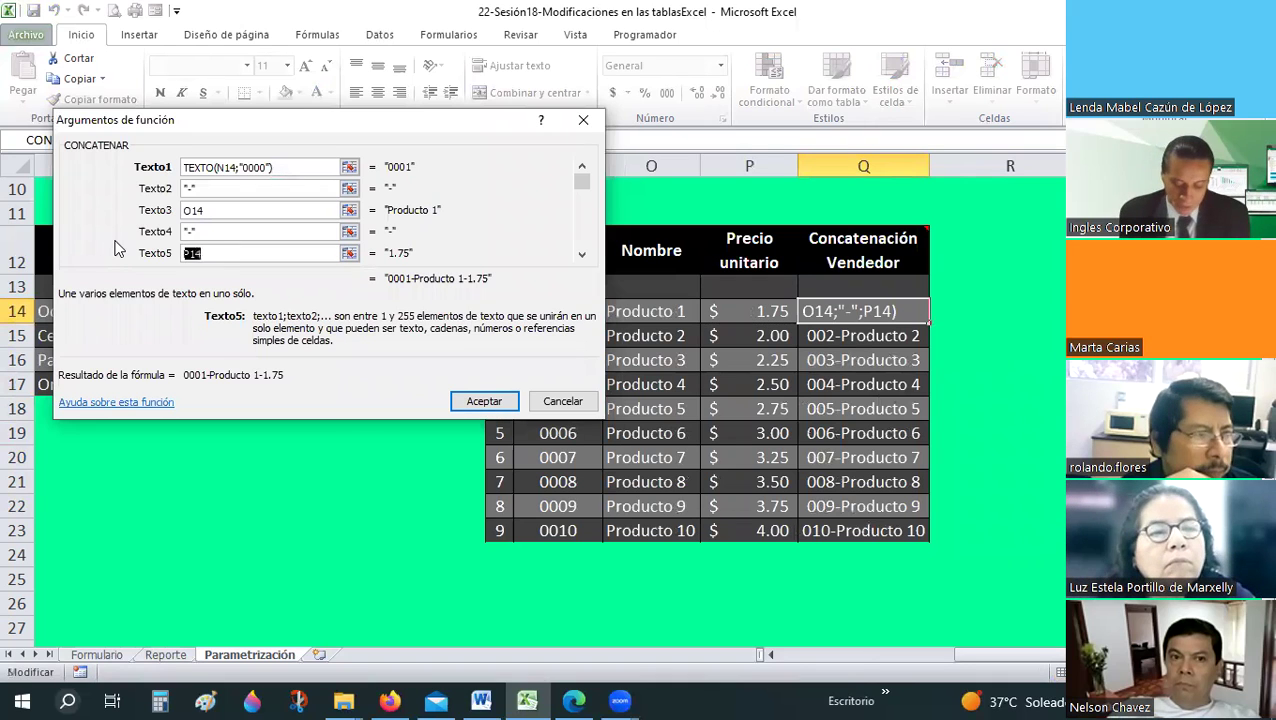
{"action": "type", "text": "Texto("}
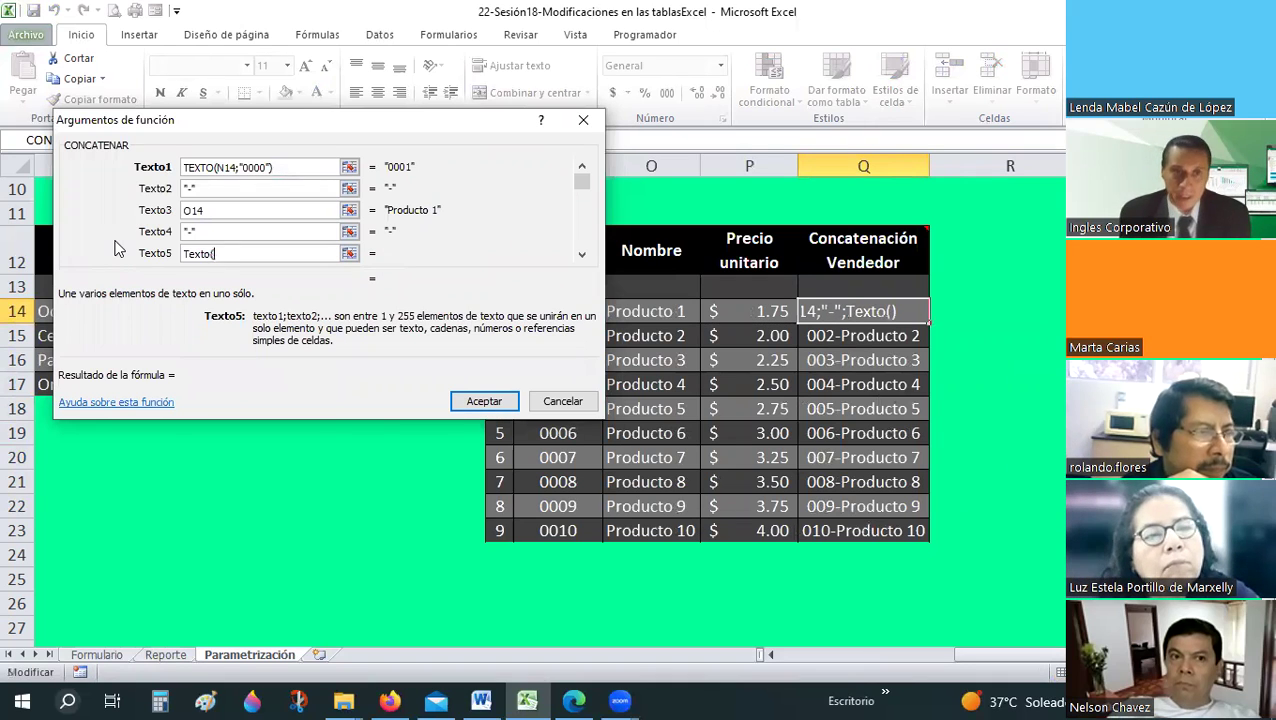
{"action": "left_click", "coordinate": [760, 310]}
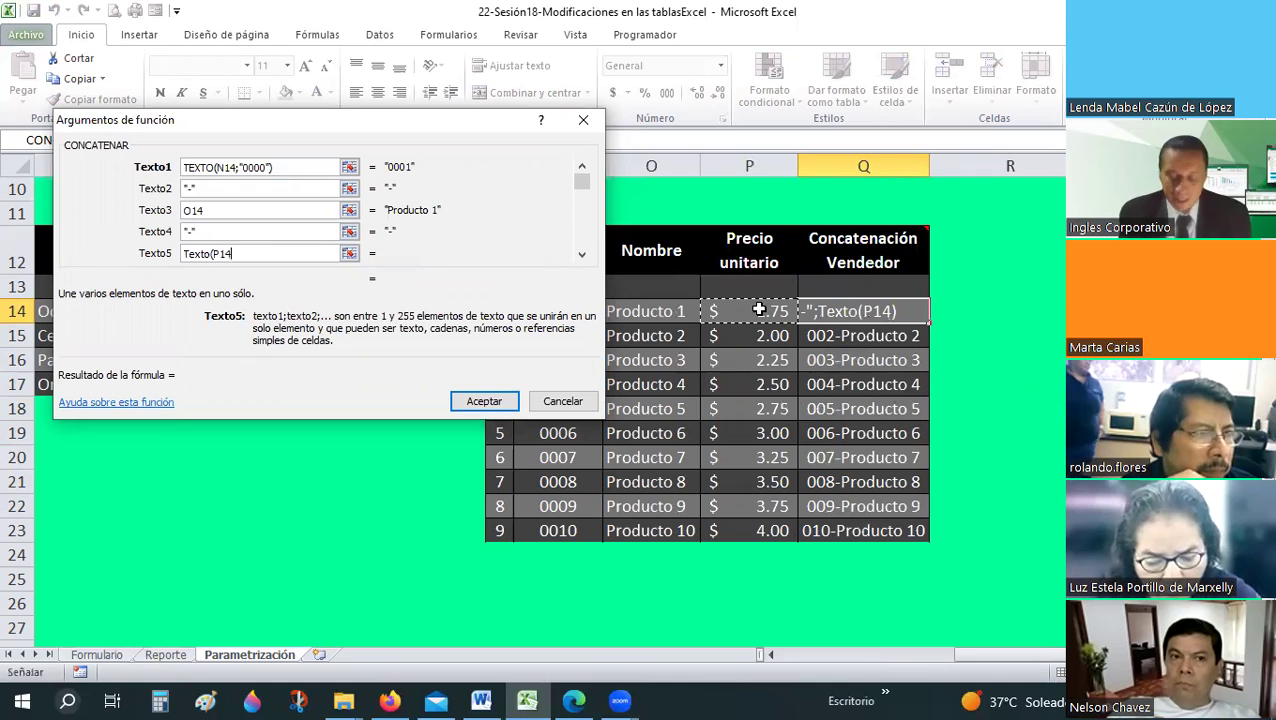
{"action": "type", "text": ";"}
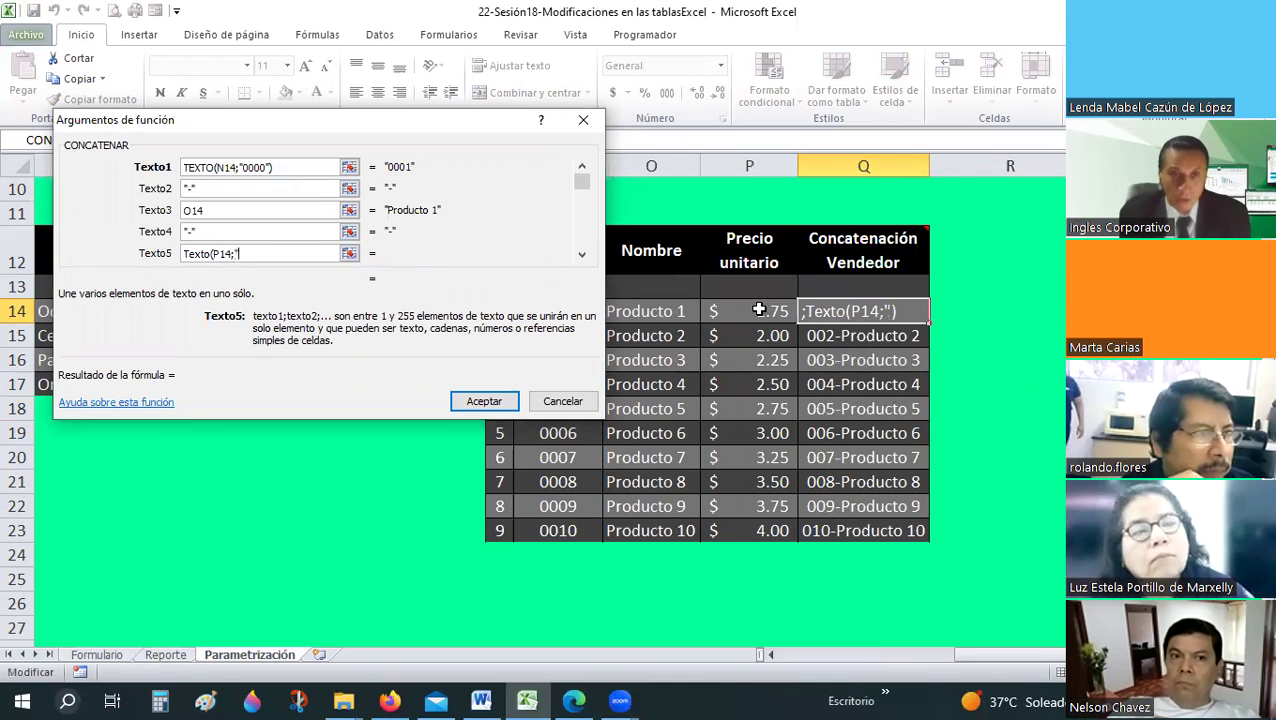
{"action": "type", "text": "\"$"}
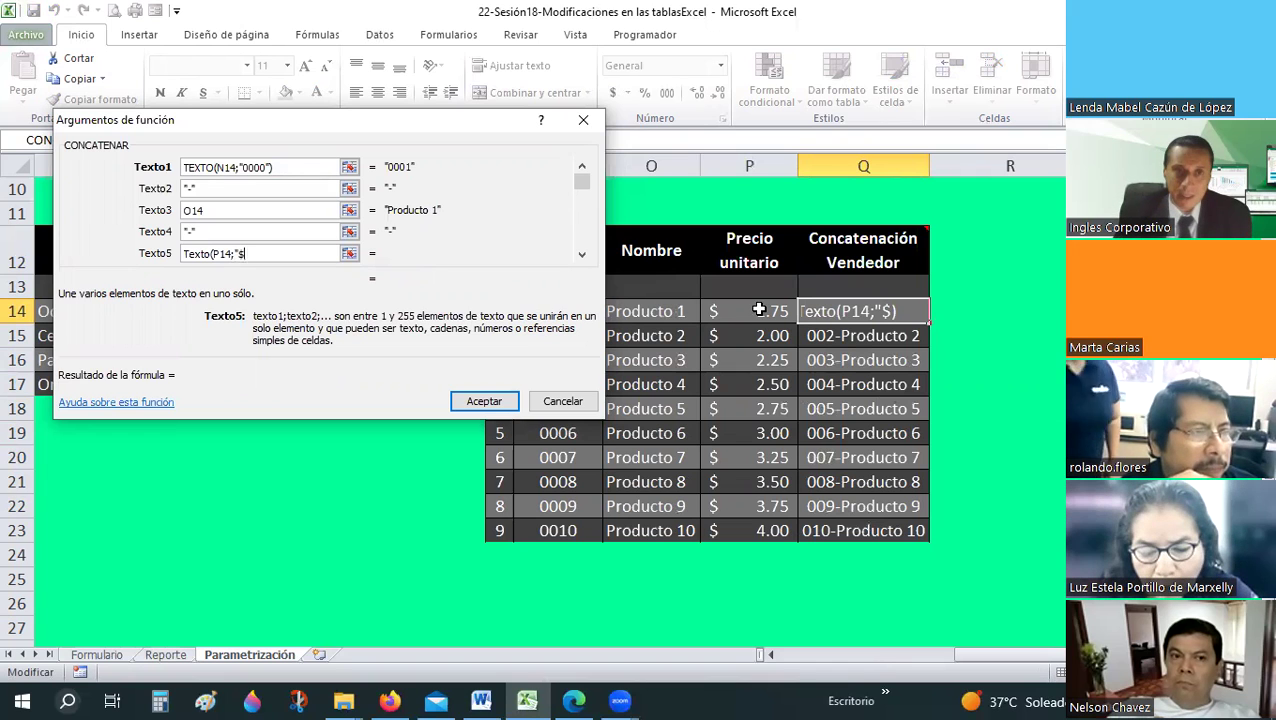
{"action": "type", "text": "0.00"}
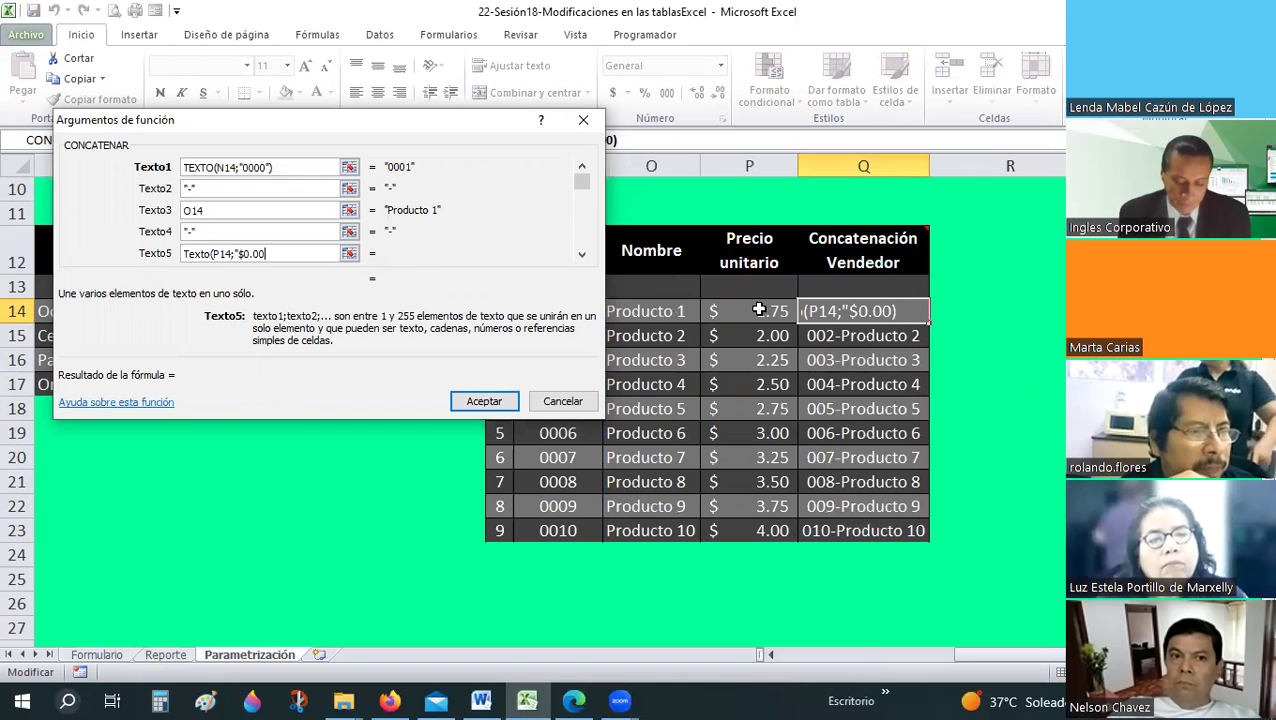
{"action": "type", "text": "\")"}
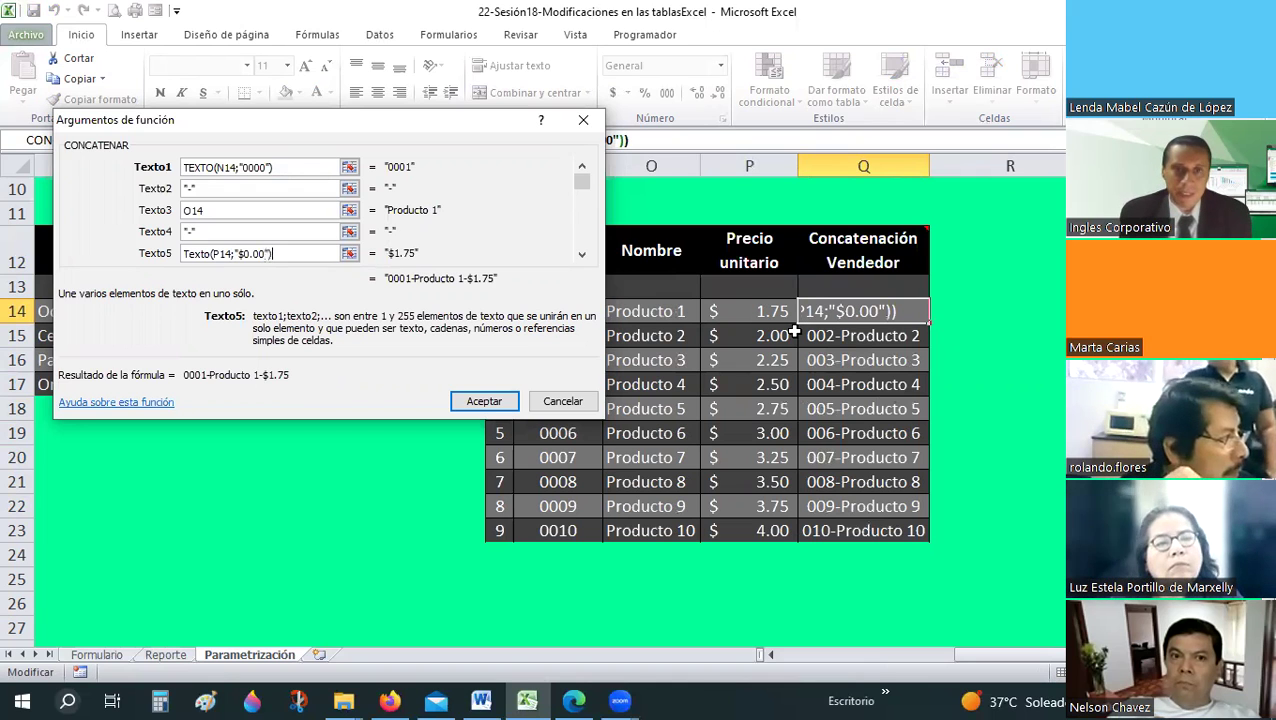
{"action": "left_click", "coordinate": [460, 400]}
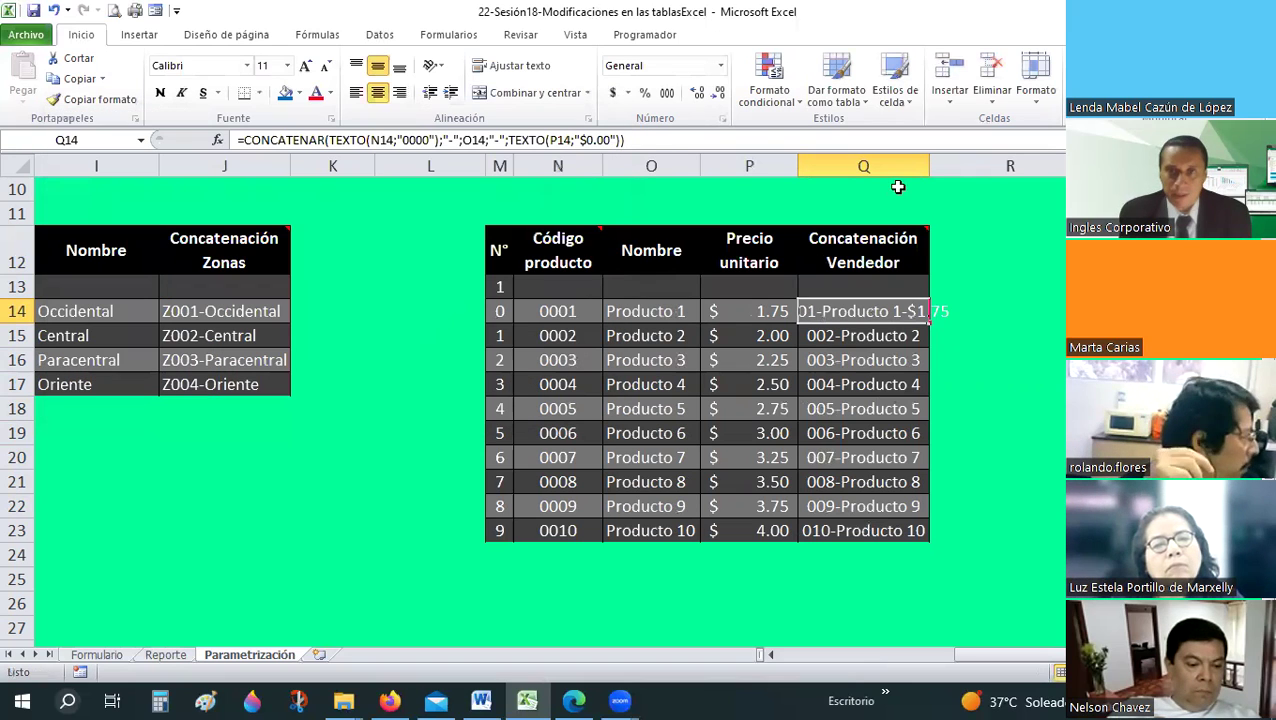
- AutoFit column Q and paste the Q14 formula into Q15:Q23
{"action": "left_click_drag", "start_coordinate": [928, 158], "coordinate": [927, 154]}
{"action": "double_click", "coordinate": [929, 160]}
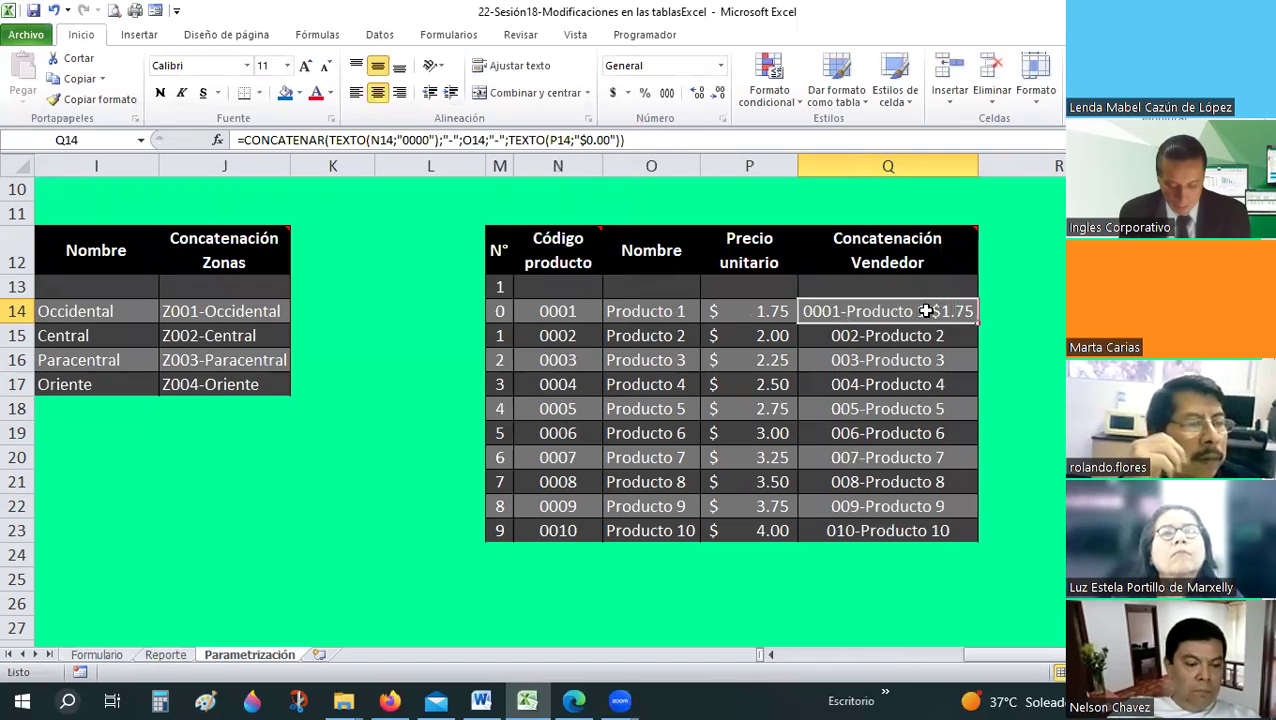
{"action": "key", "text": "ctrl+c"}
{"action": "left_click_drag", "start_coordinate": [922, 345], "coordinate": [894, 523]}
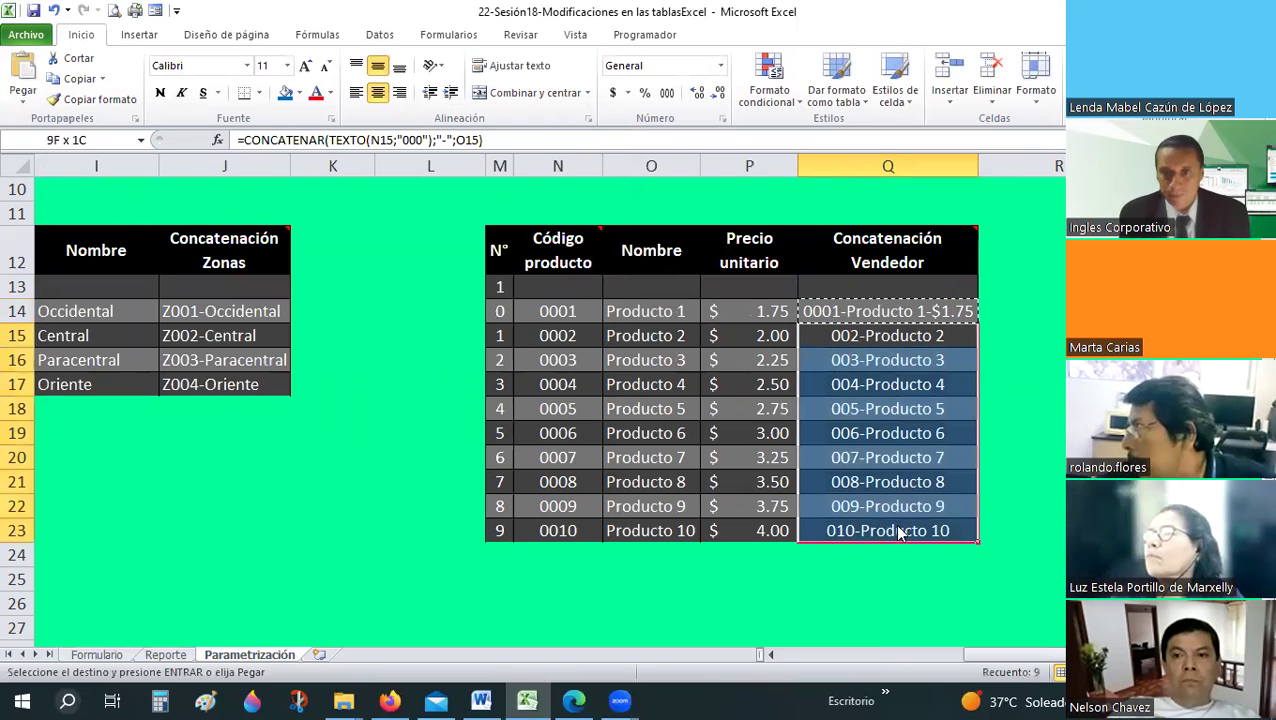
{"action": "right_click", "coordinate": [899, 527]}
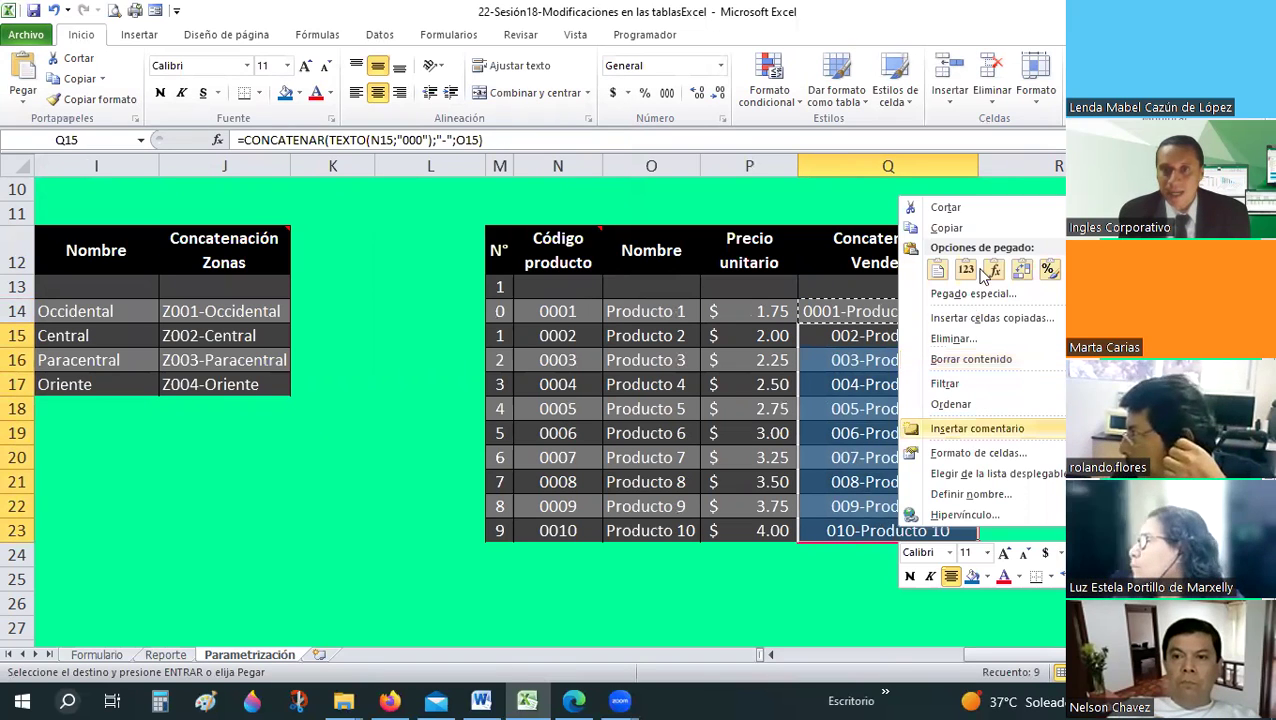
{"action": "key", "text": "f"}
{"action": "key", "text": "Down"}
{"action": "key", "text": "Down"}
{"action": "key", "text": "Down"}
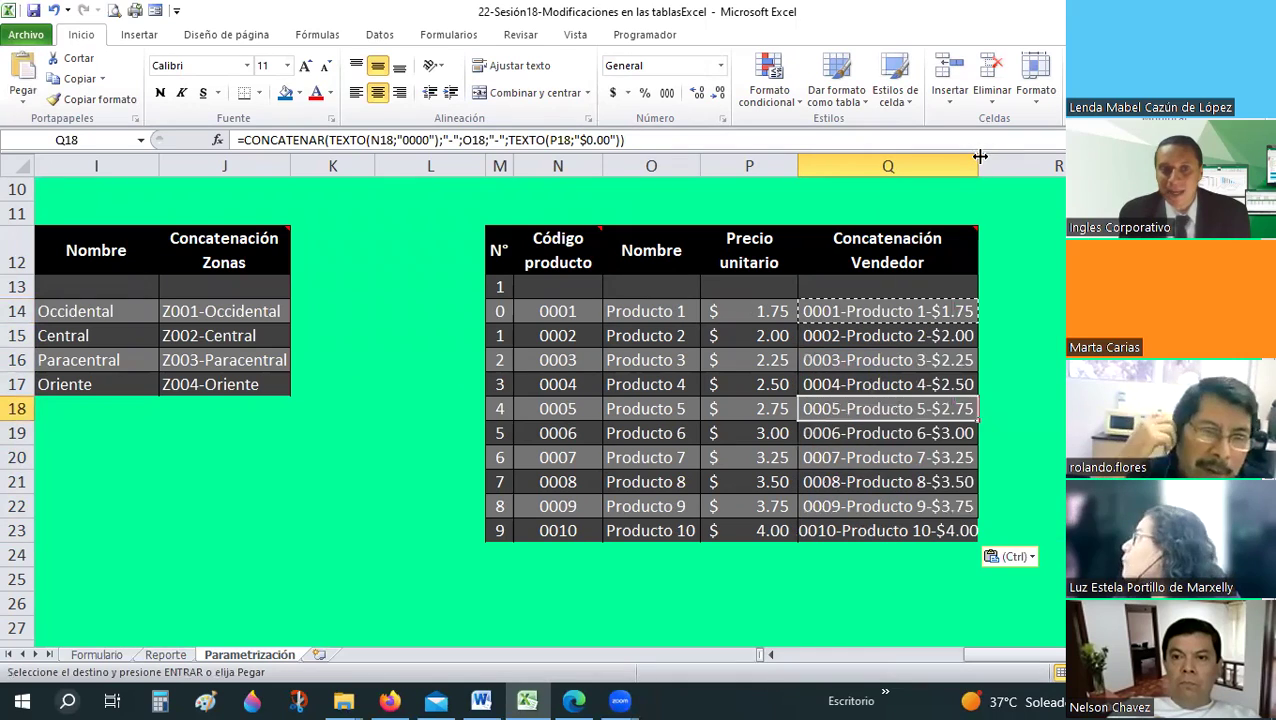
- On Formulario, choose 0001-Producto 1, 0003-Producto 3, 0005-Producto 5 and 0006-Producto 6 in E19:E22
{"action": "key", "text": "ctrl+Page_Up"}
{"action": "key", "text": "ctrl+Page_Up"}
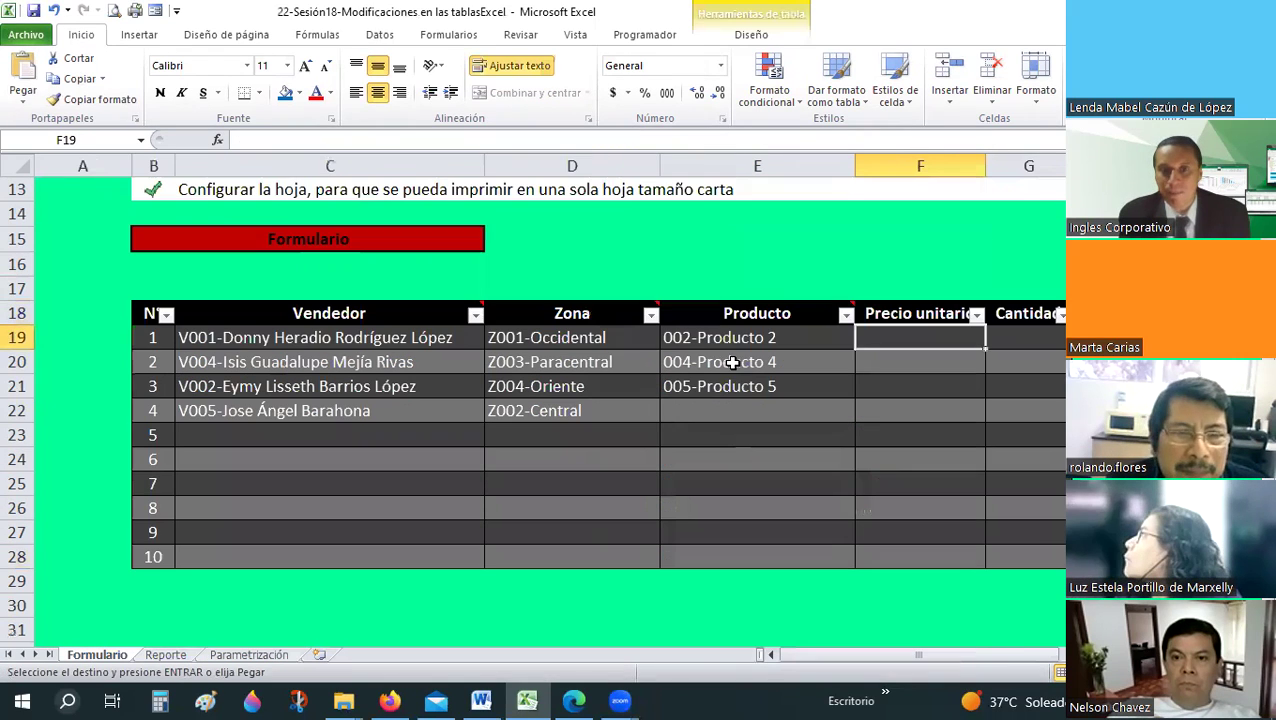
{"action": "left_click", "coordinate": [843, 340]}
{"action": "left_click", "coordinate": [863, 340]}
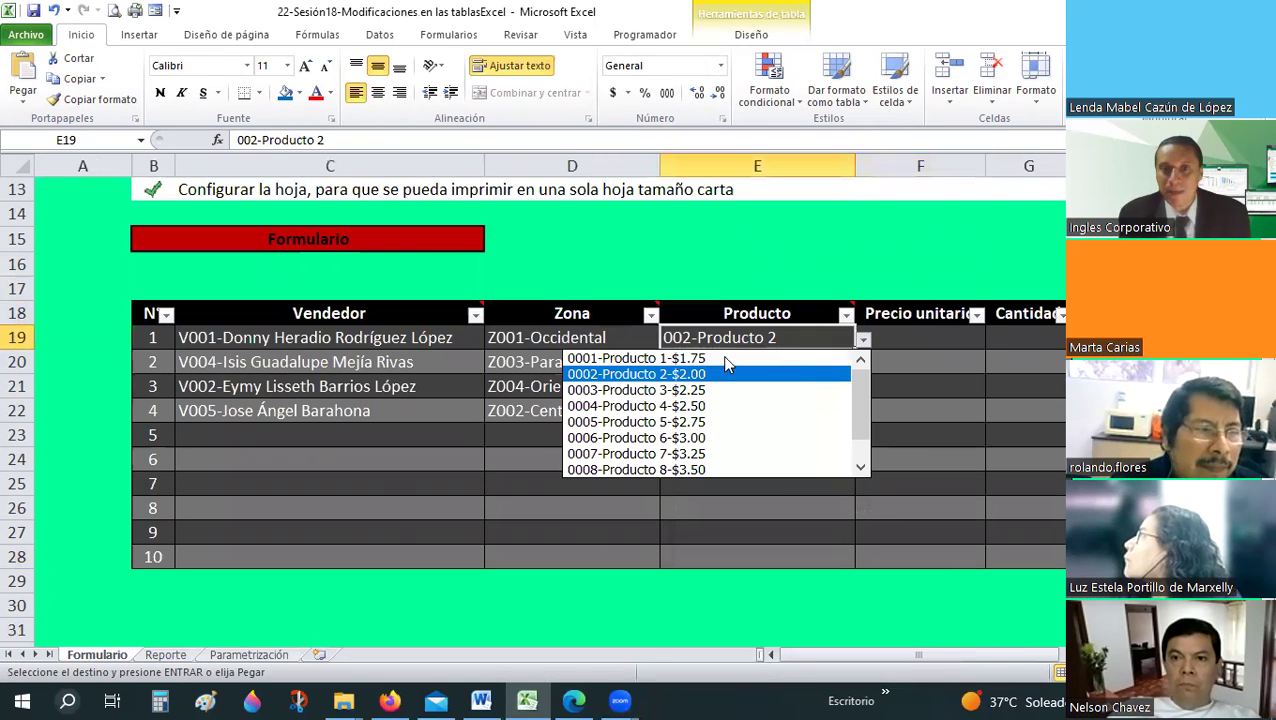
{"action": "left_click", "coordinate": [766, 358]}
{"action": "left_click", "coordinate": [781, 366]}
{"action": "left_click", "coordinate": [863, 365]}
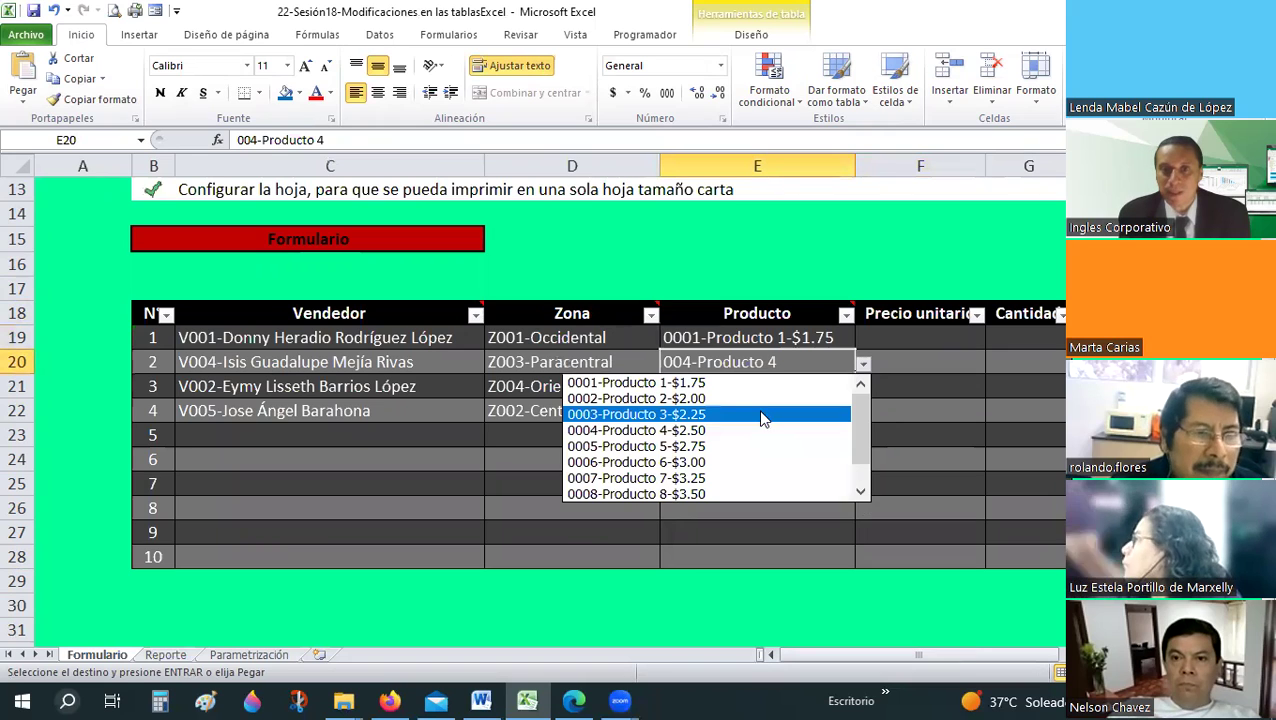
{"action": "key", "text": "Return"}
{"action": "key", "text": "Down"}
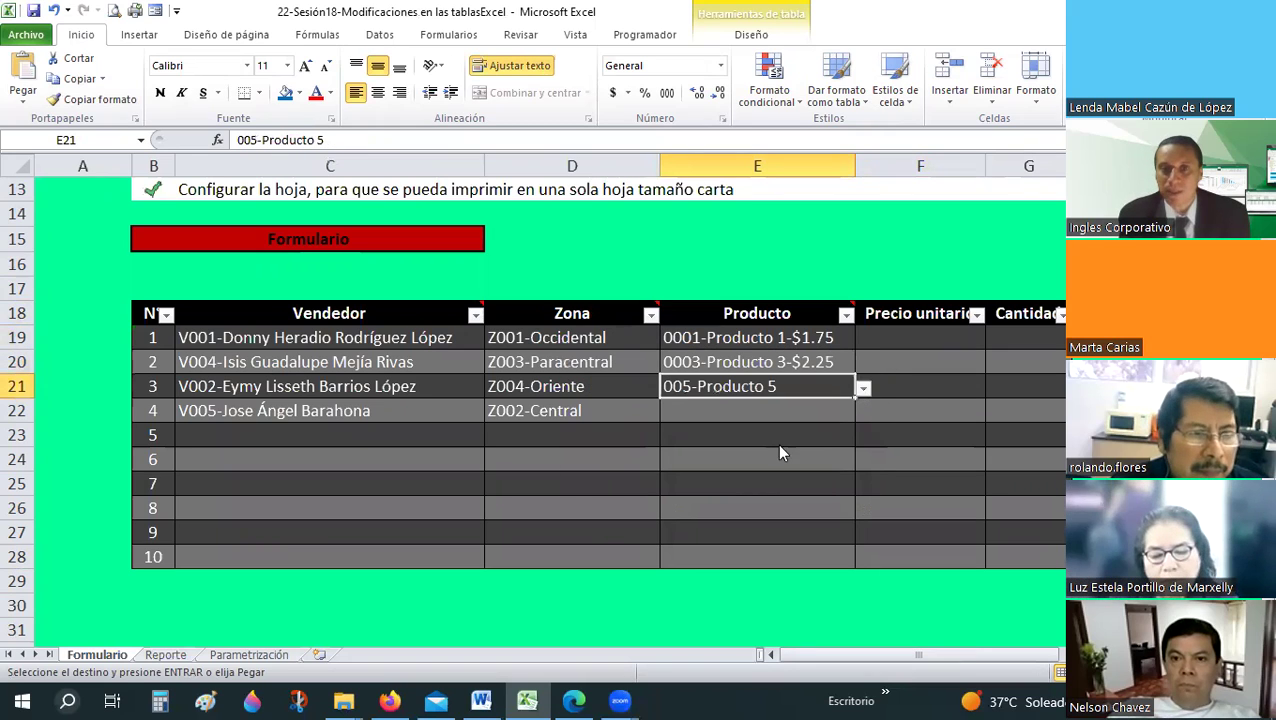
{"action": "key", "text": "Down"}
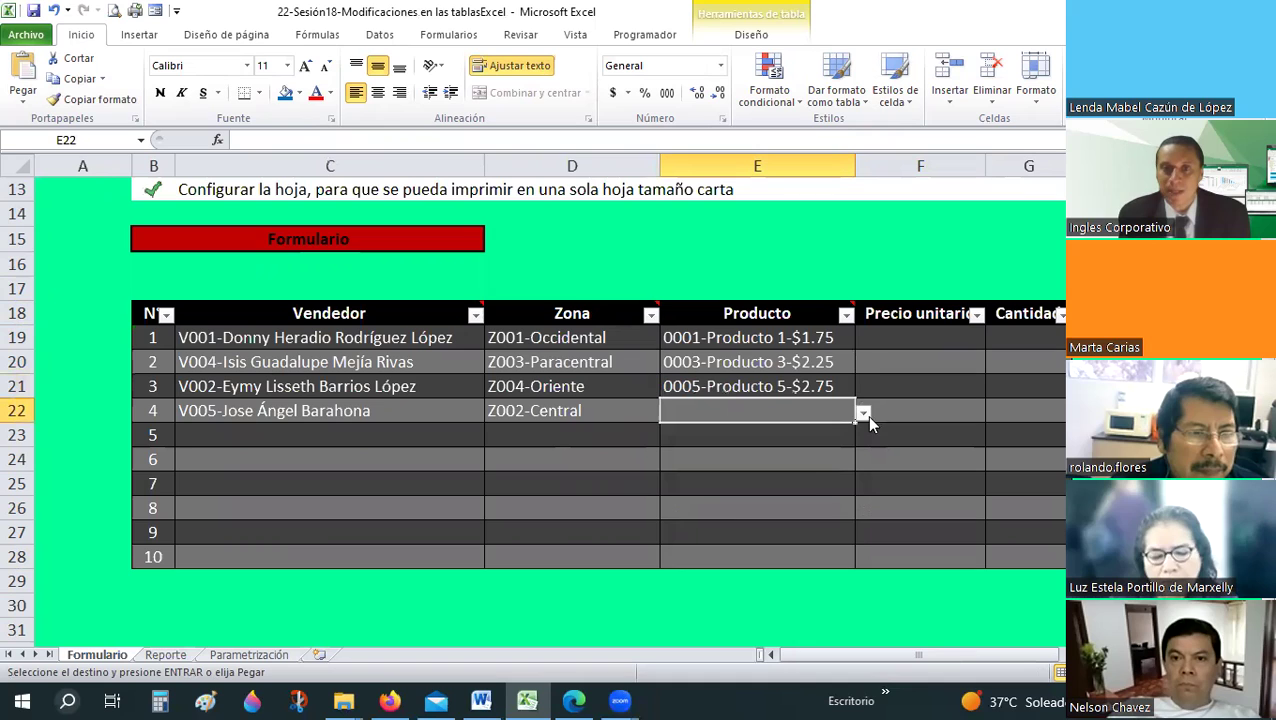
{"action": "left_click", "coordinate": [863, 412]}
{"action": "key", "text": "Return"}
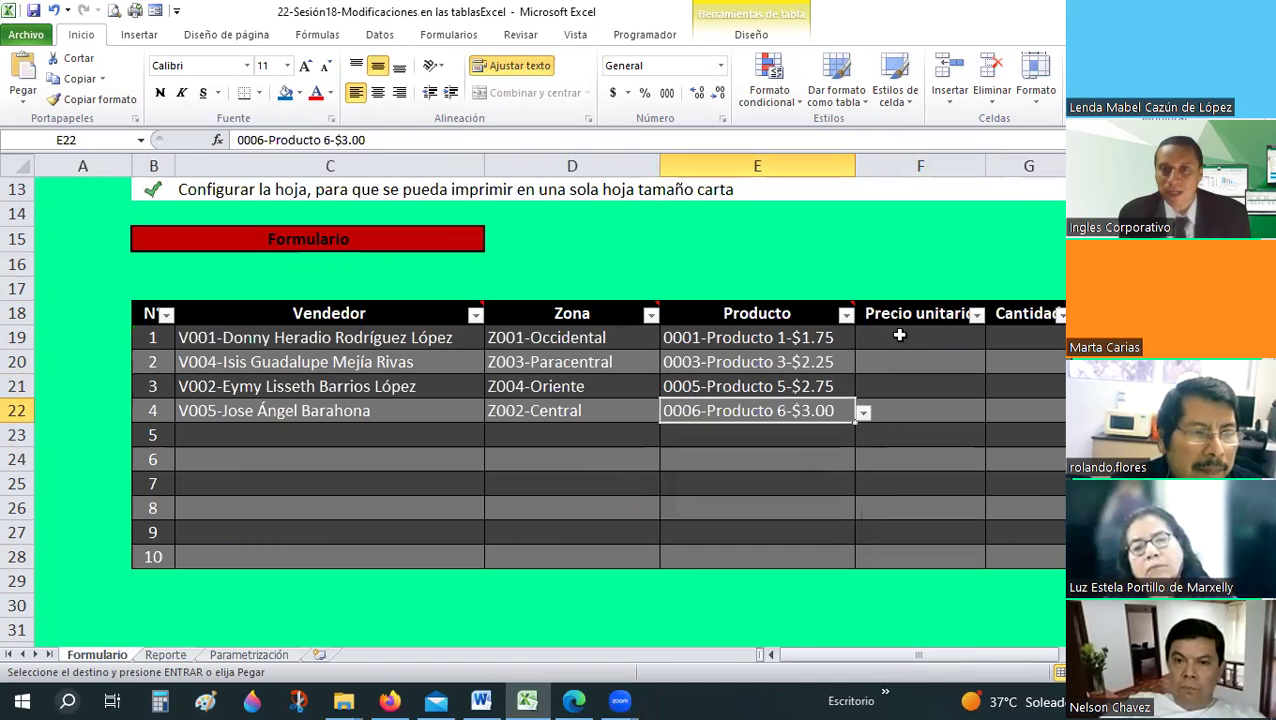
- Enter unit prices 1.75, 2.25, 2.75 and 3.0 in F19:F22
{"action": "left_click", "coordinate": [903, 337]}
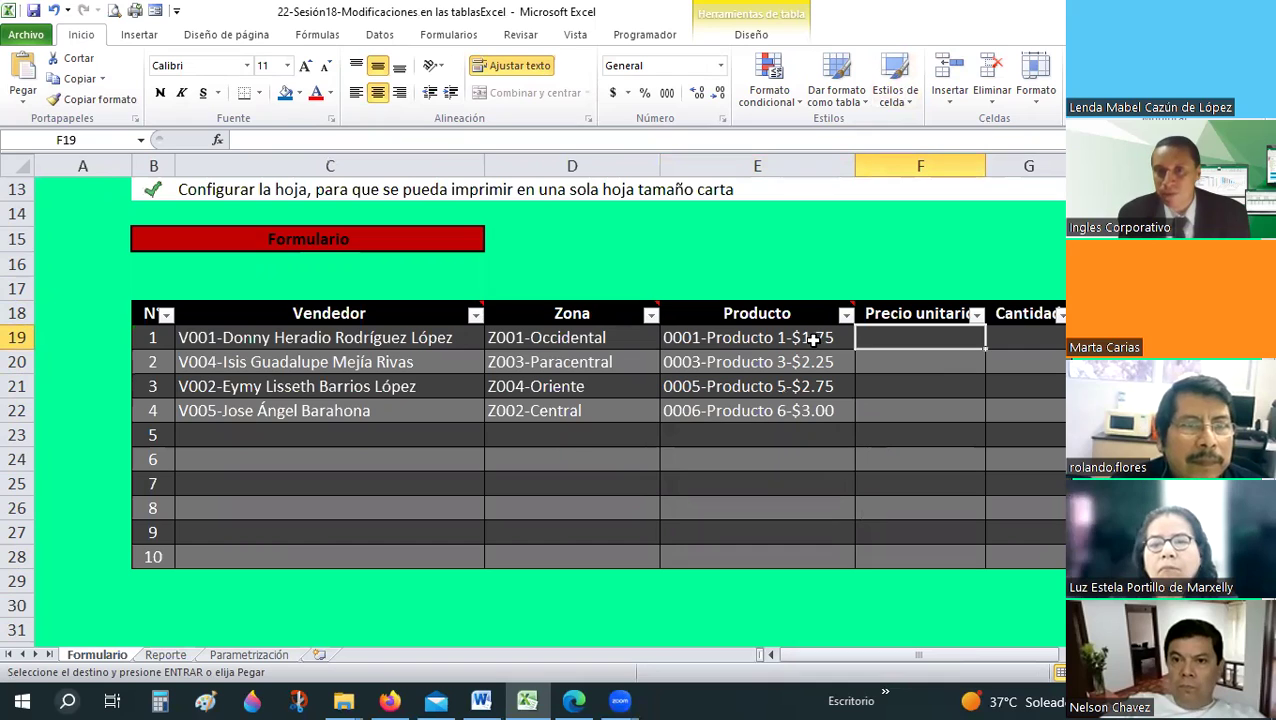
{"action": "type", "text": "1.75"}
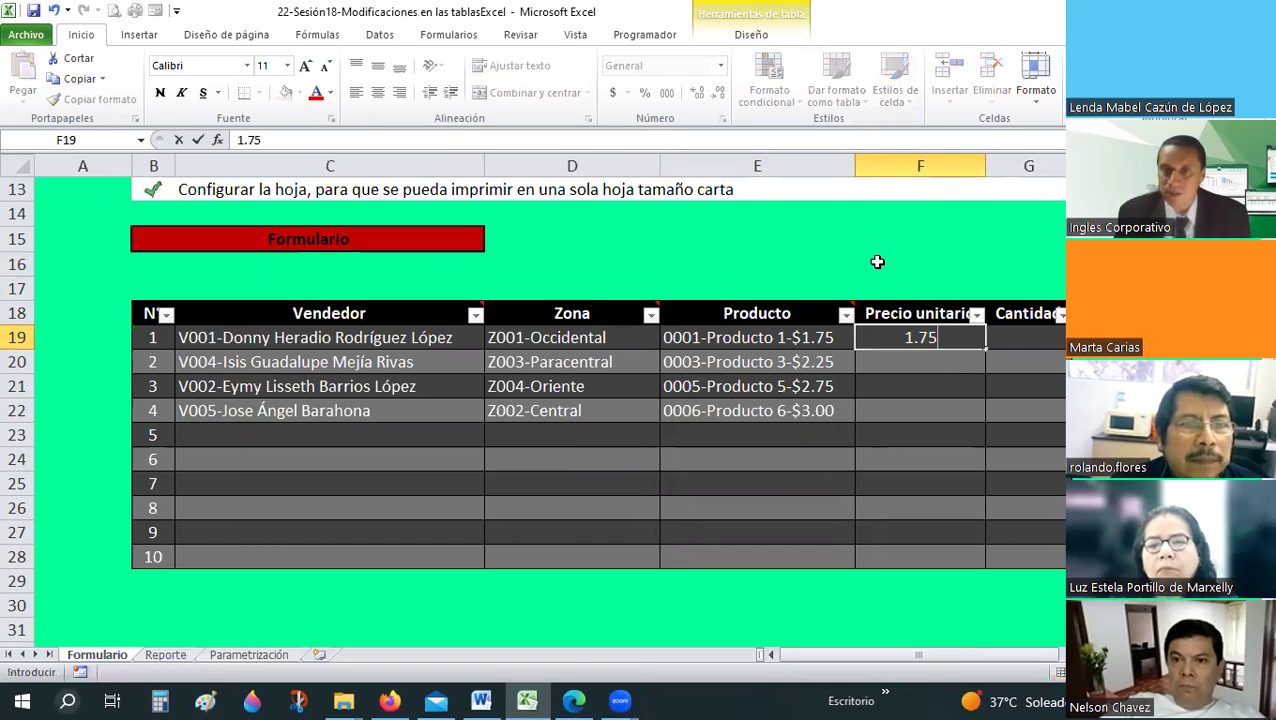
{"action": "key", "text": "Return"}
{"action": "type", "text": "2.25"}
{"action": "key", "text": "Return"}
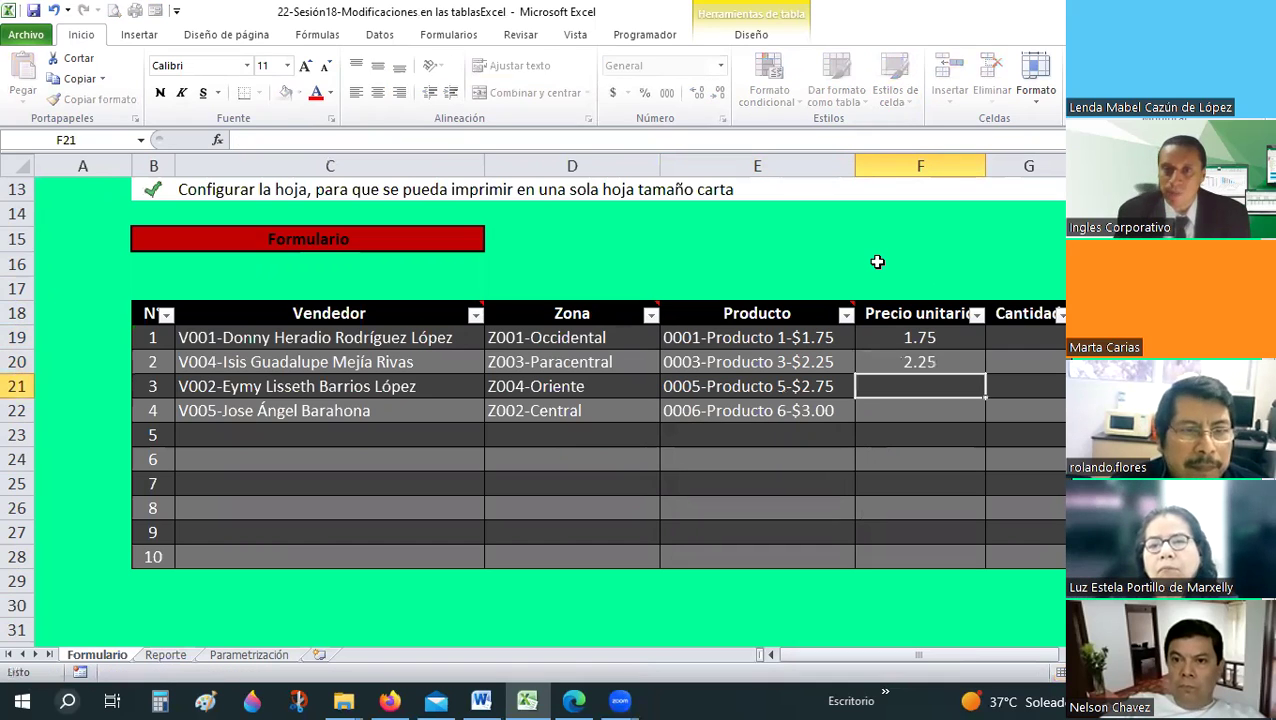
{"action": "type", "text": "2.75"}
{"action": "key", "text": "Return"}
{"action": "type", "text": "3.0"}
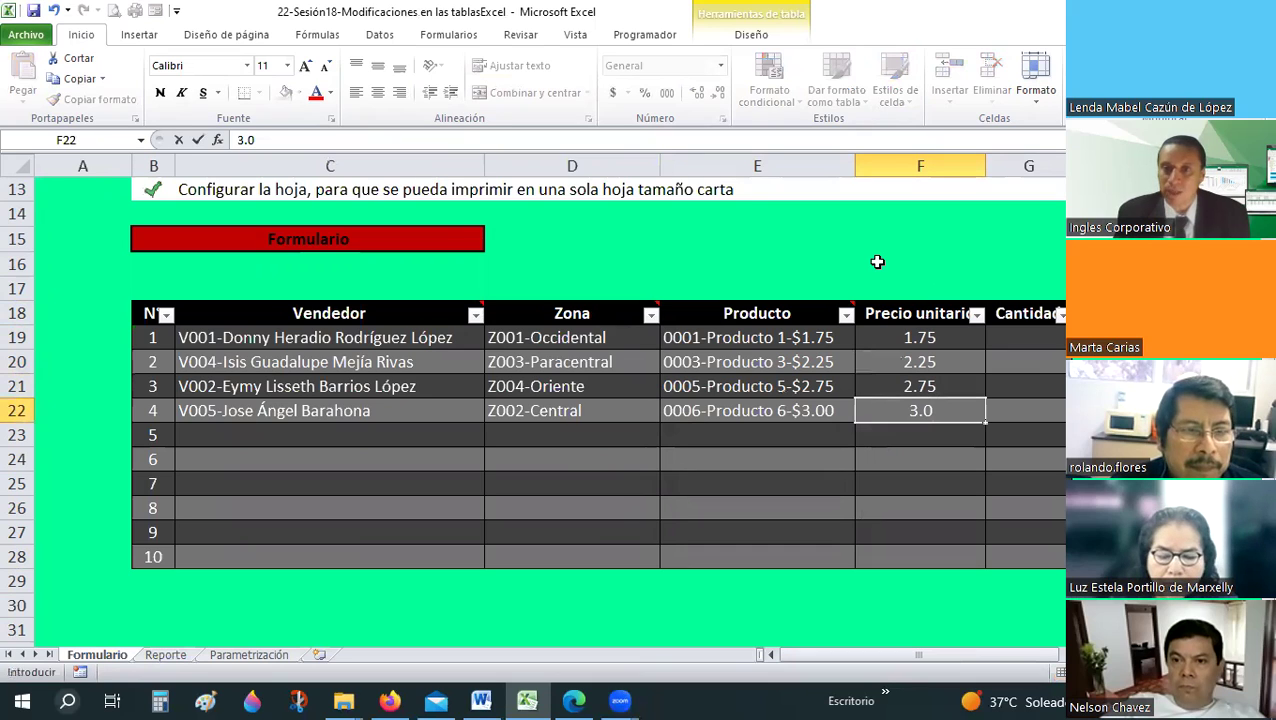
{"action": "key", "text": "Return"}
- Apply the Accounting ($) format to the Precio unitario cells F19:F27
{"action": "left_click_drag", "start_coordinate": [944, 338], "coordinate": [942, 557]}
{"action": "double_click", "coordinate": [697, 92]}
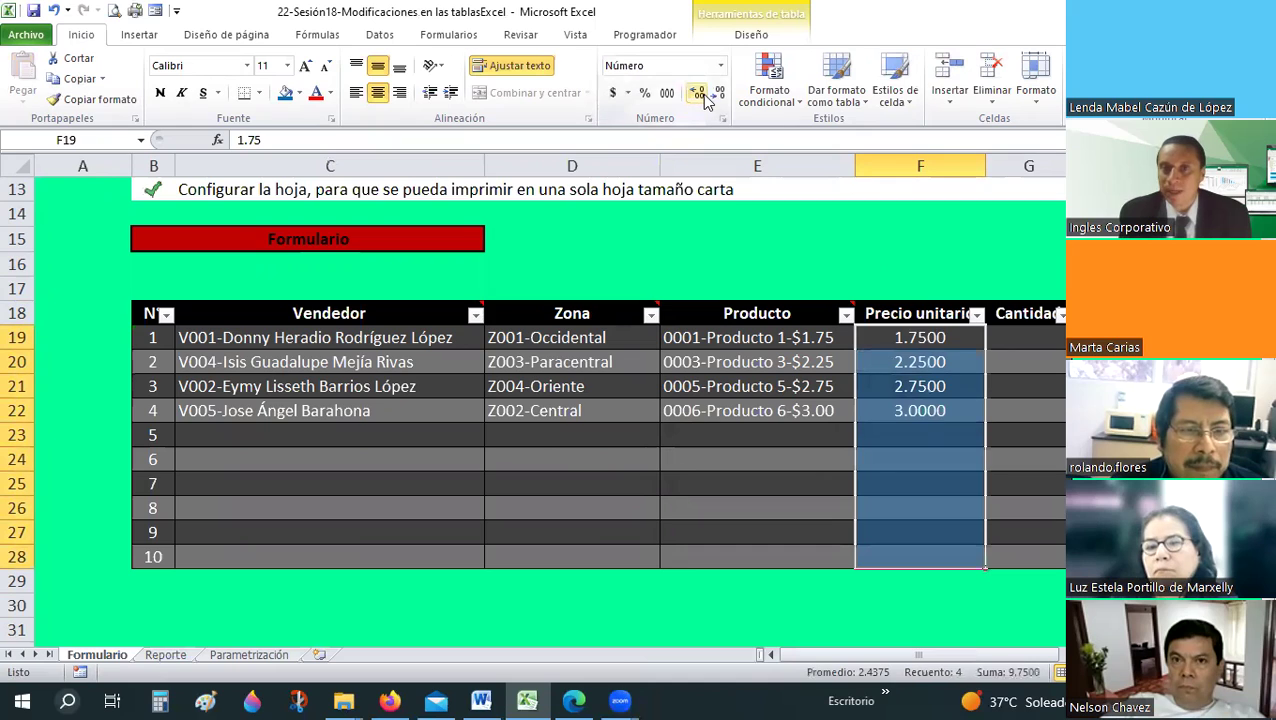
{"action": "left_click", "coordinate": [612, 95]}
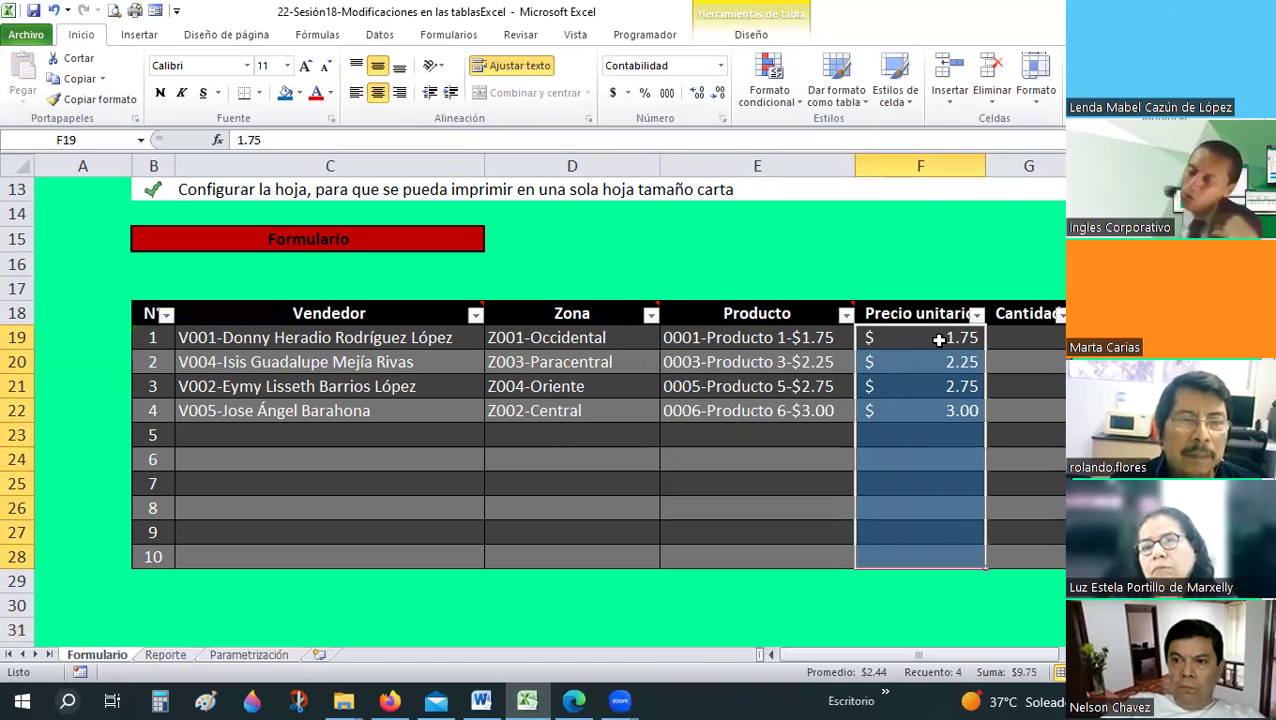
{"action": "left_click", "coordinate": [939, 340]}
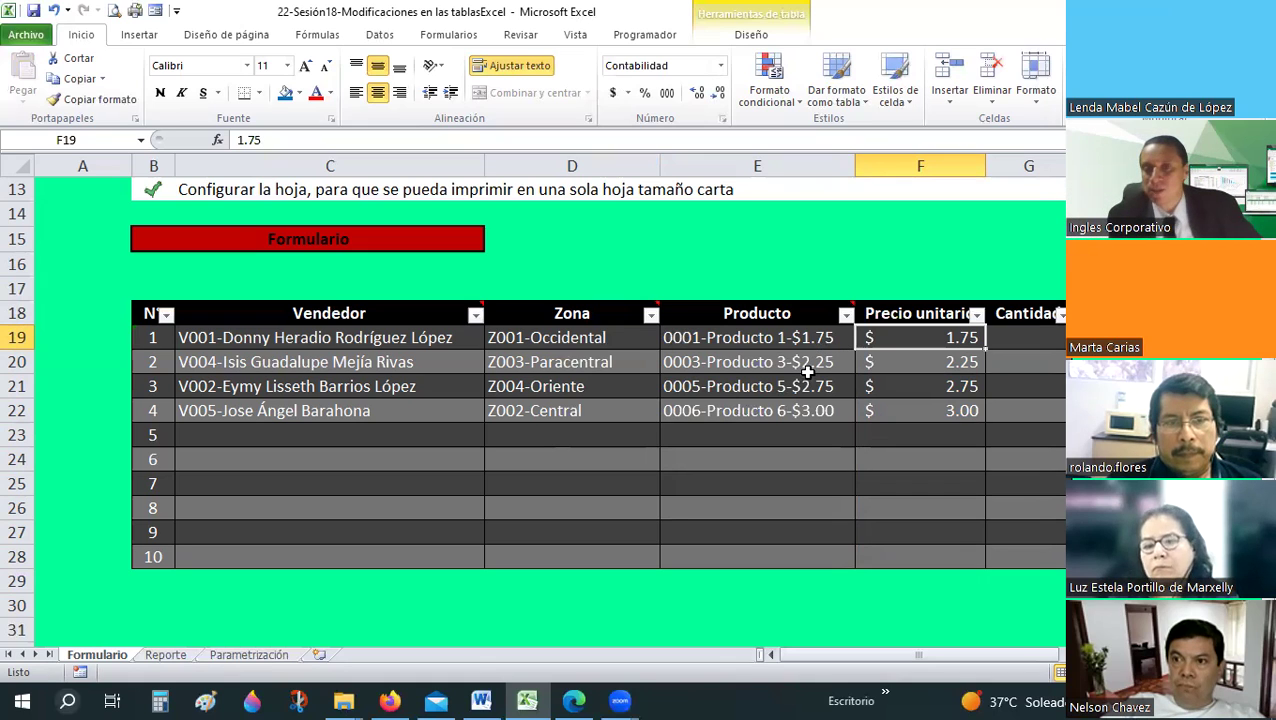
{"action": "left_click", "coordinate": [672, 338]}
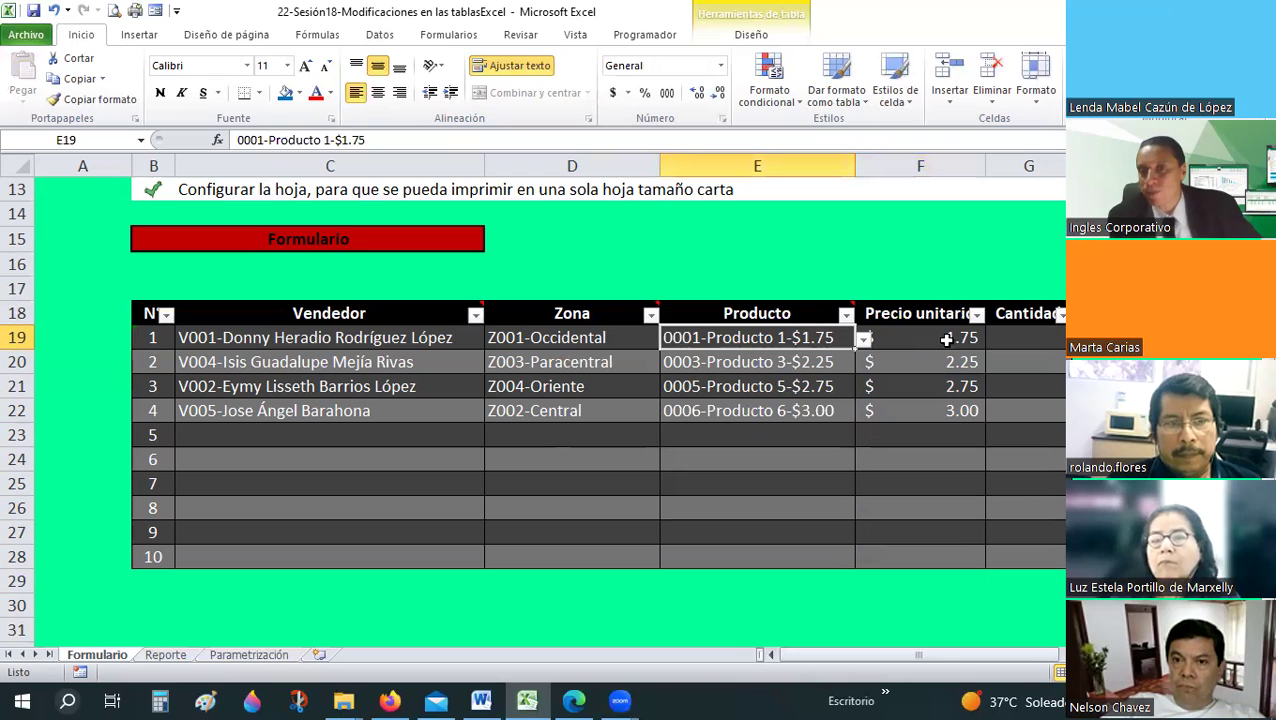
{"action": "left_click_drag", "start_coordinate": [946, 340], "coordinate": [941, 408]}
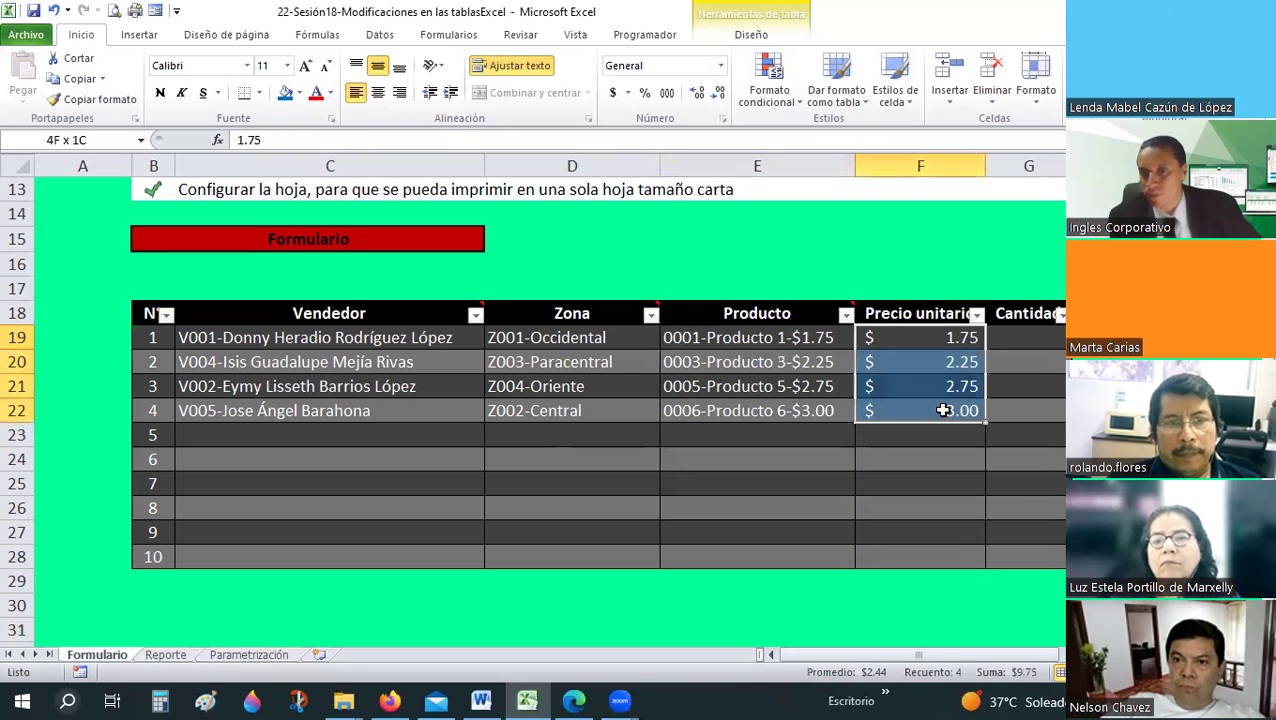
- Enter first-pass quantities down G19:G22, ending with 400 and 500
{"action": "left_click", "coordinate": [1021, 336]}
{"action": "type", "text": "2"}
{"action": "key", "text": "Return"}
{"action": "type", "text": "3"}
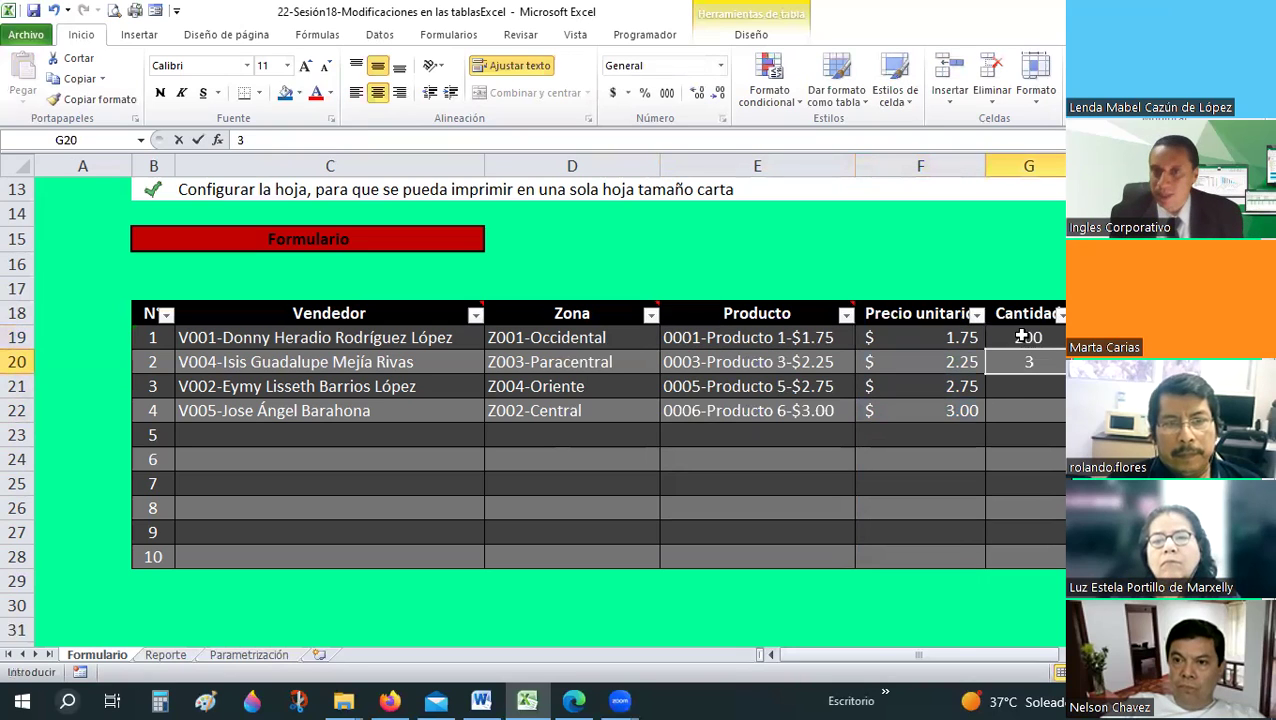
{"action": "key", "text": "Return"}
{"action": "type", "text": "400"}
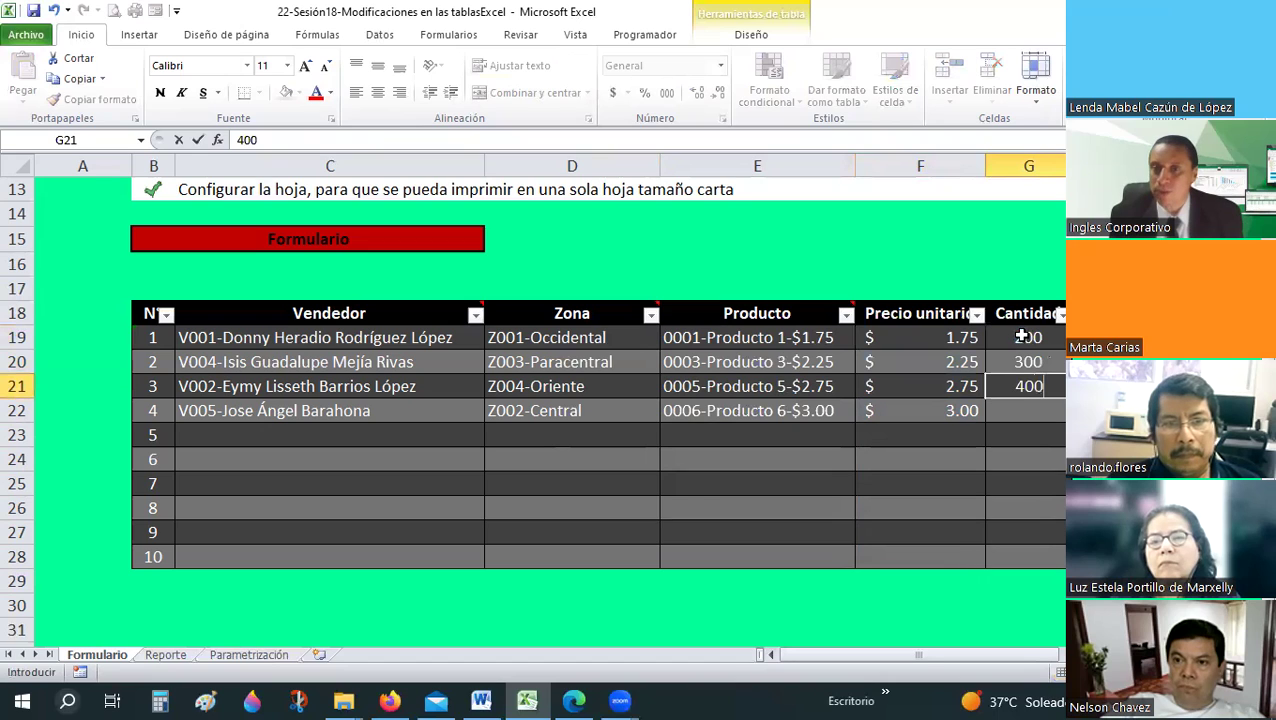
{"action": "key", "text": "Return"}
{"action": "type", "text": "500"}
{"action": "key", "text": "Return"}
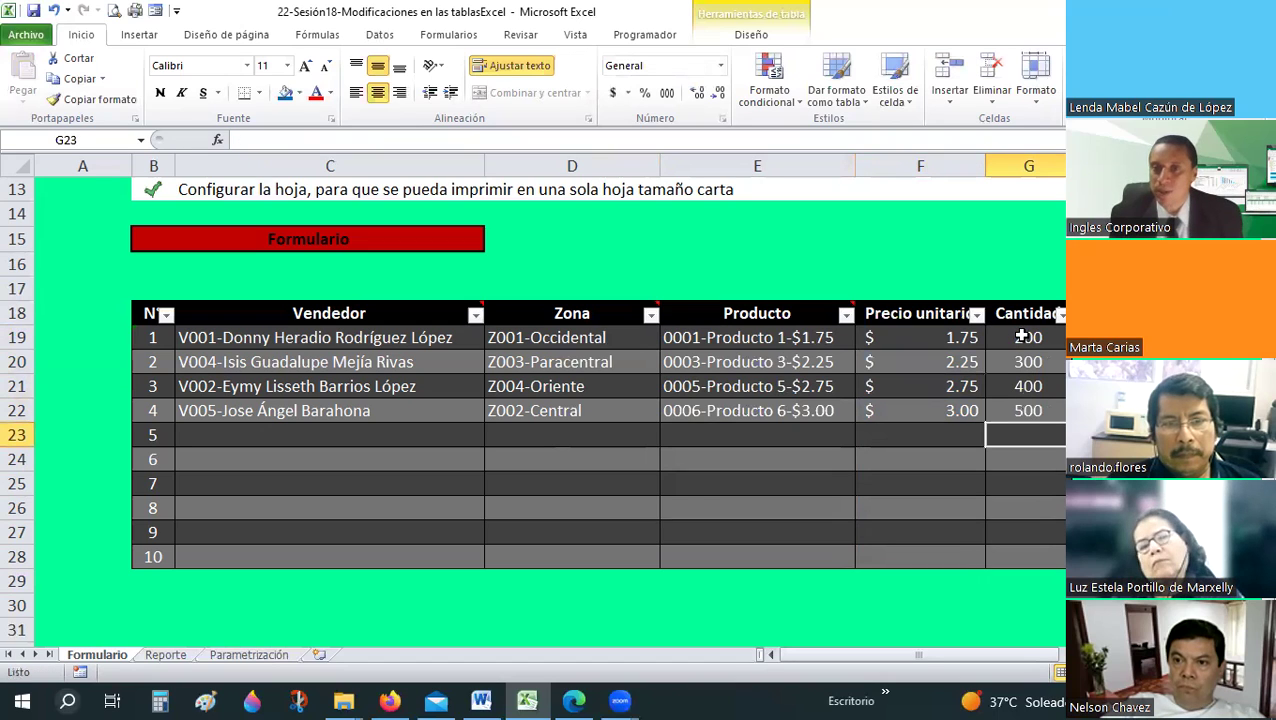
- Correct the first three quantities to 10, 100 and 150
{"action": "left_click", "coordinate": [1022, 337]}
{"action": "type", "text": "10"}
{"action": "key", "text": "Return"}
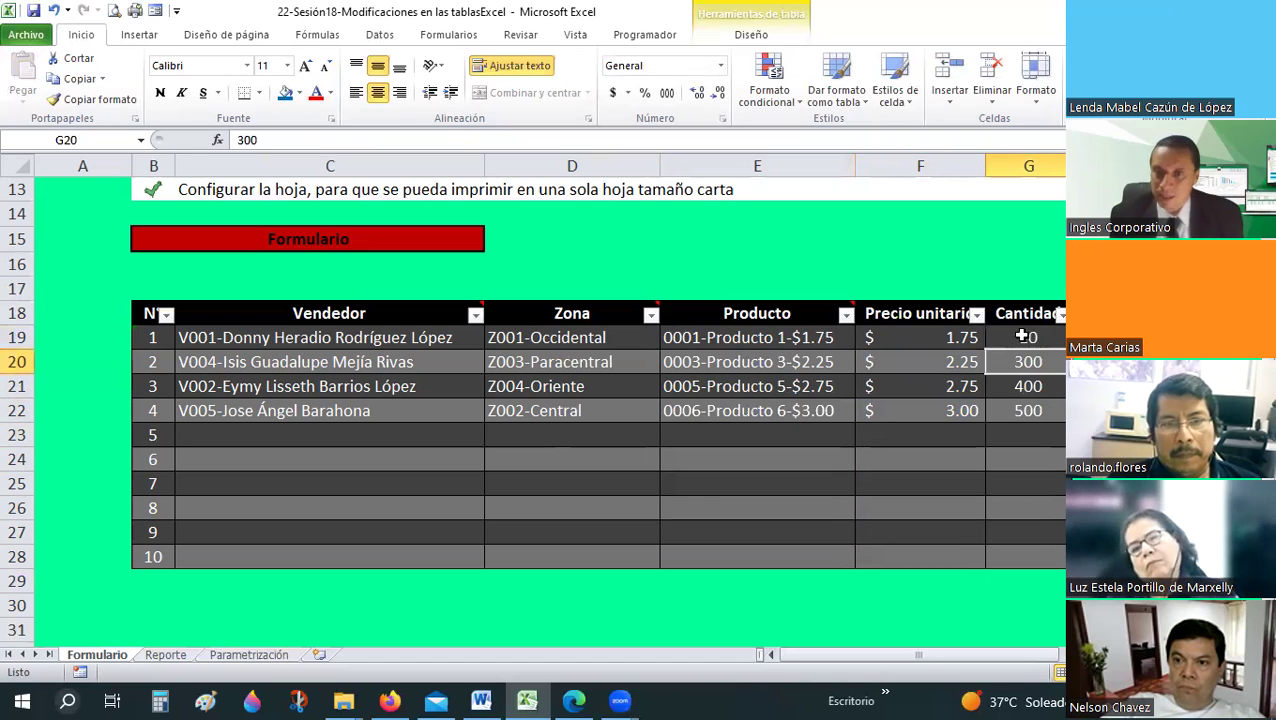
{"action": "type", "text": "100"}
{"action": "key", "text": "Return"}
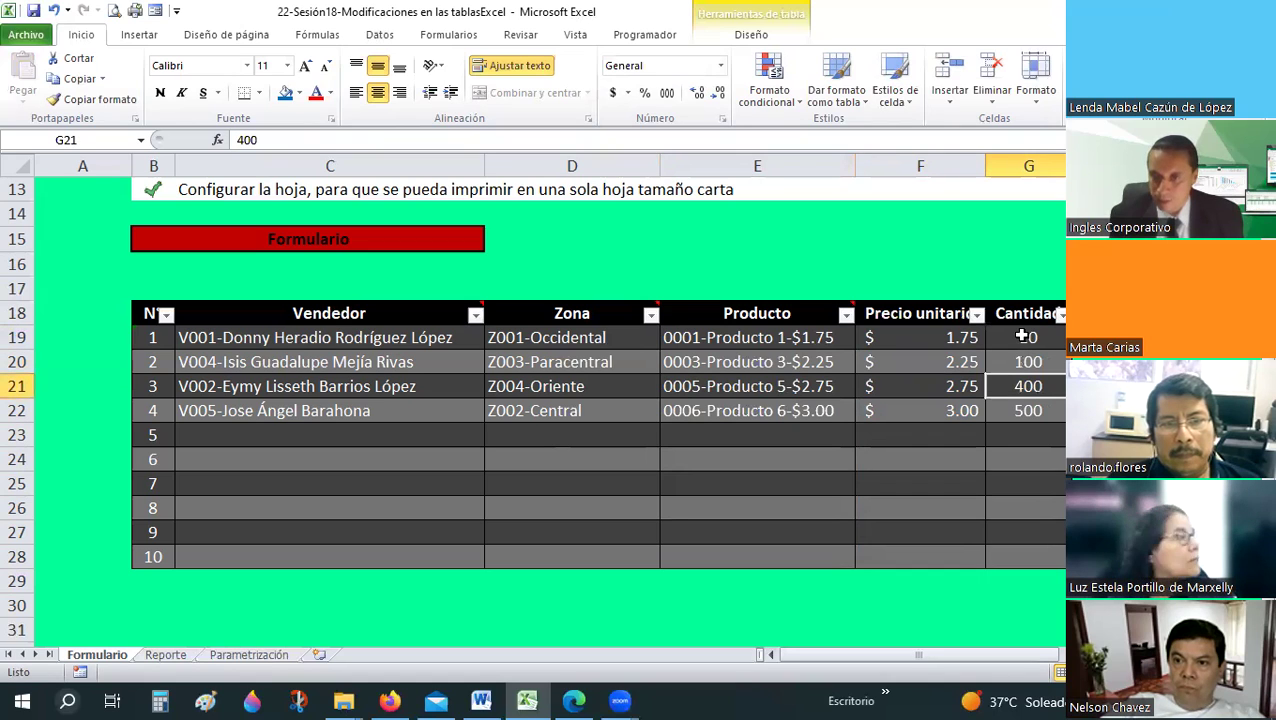
{"action": "type", "text": "150"}
{"action": "key", "text": "Return"}
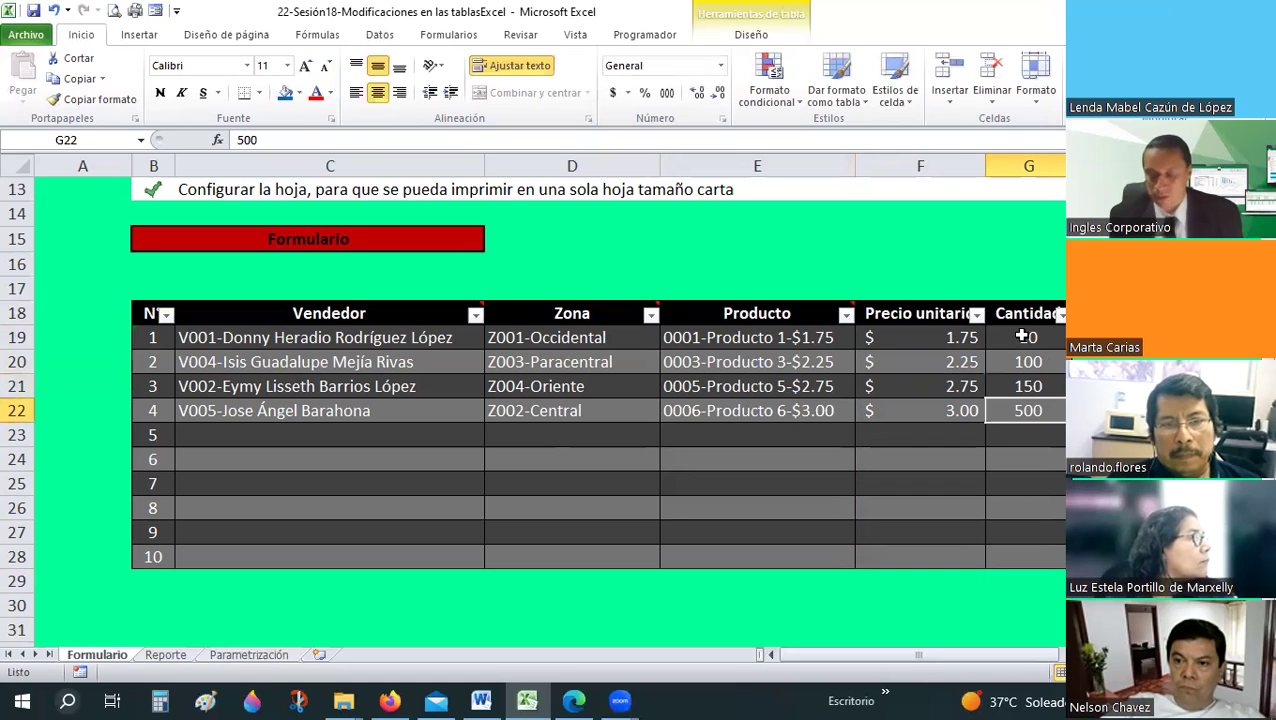
{"action": "left_click", "coordinate": [1022, 337]}
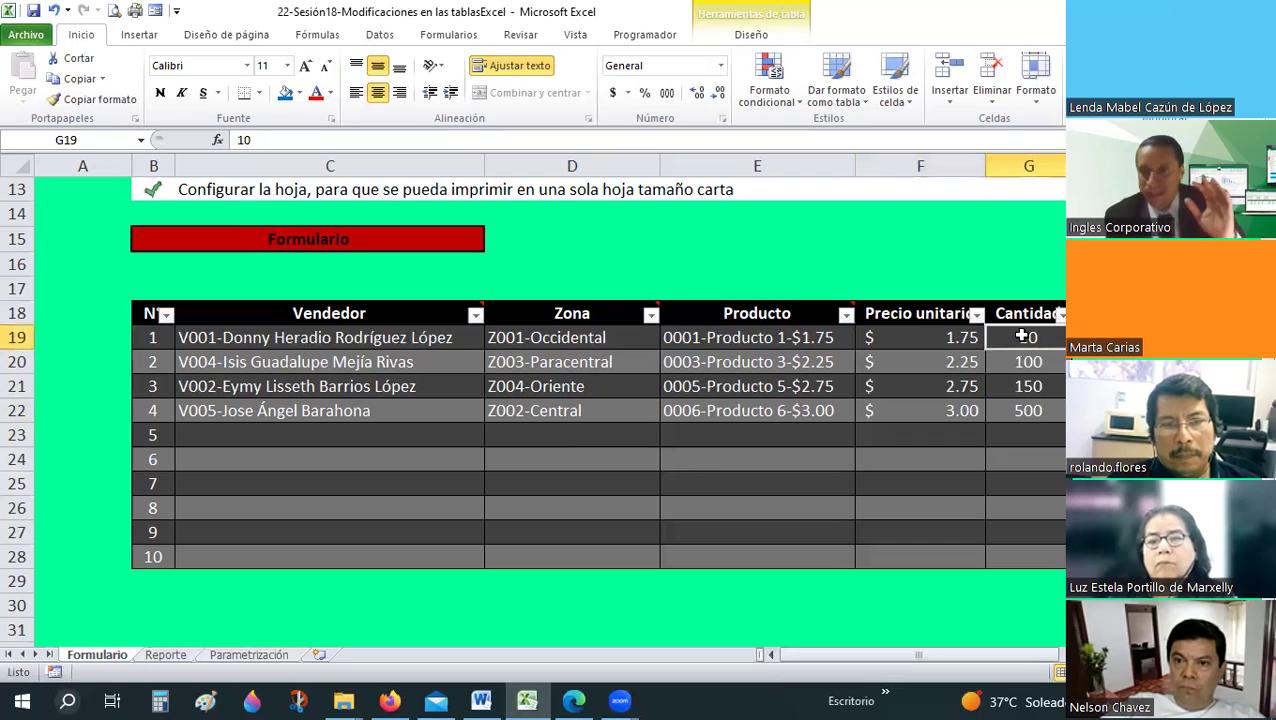
{"action": "key", "text": "Down"}
{"action": "key", "text": "Down"}
{"action": "key", "text": "Right"}
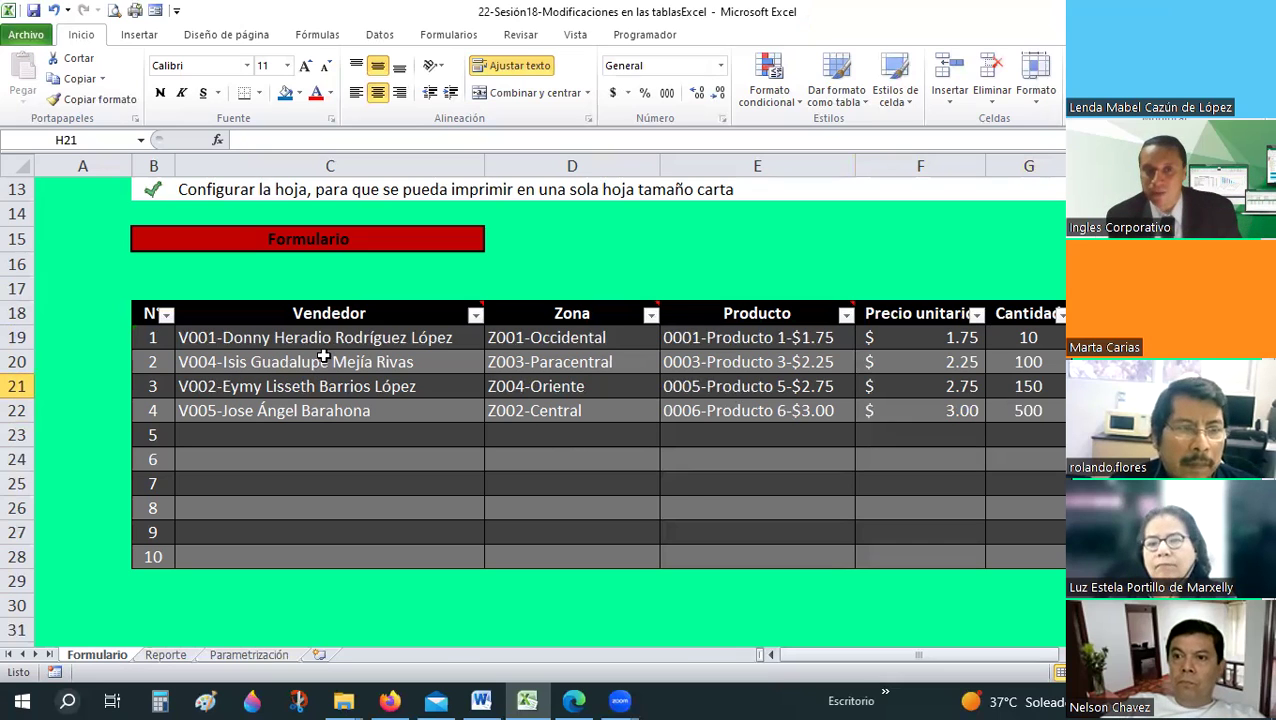
- Select the seller, zone and product entries C19:E22
{"action": "left_click_drag", "start_coordinate": [267, 340], "coordinate": [1042, 404]}
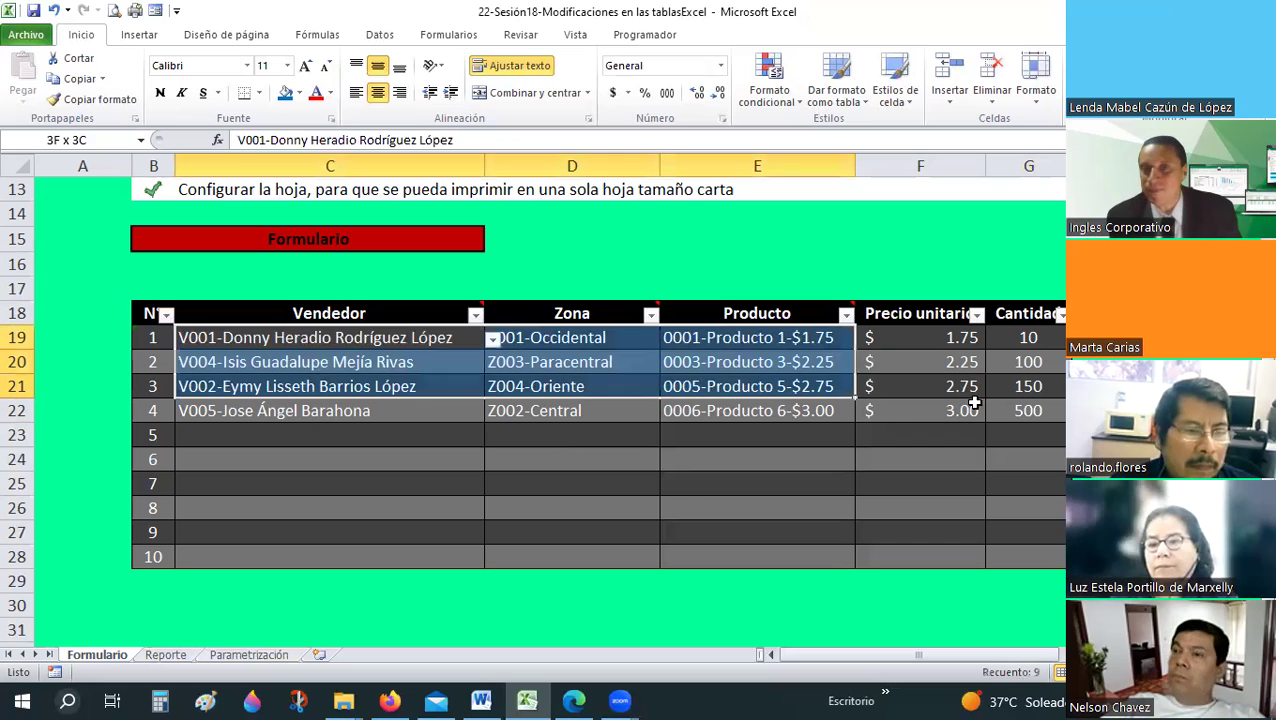
{"action": "left_click", "coordinate": [948, 464]}
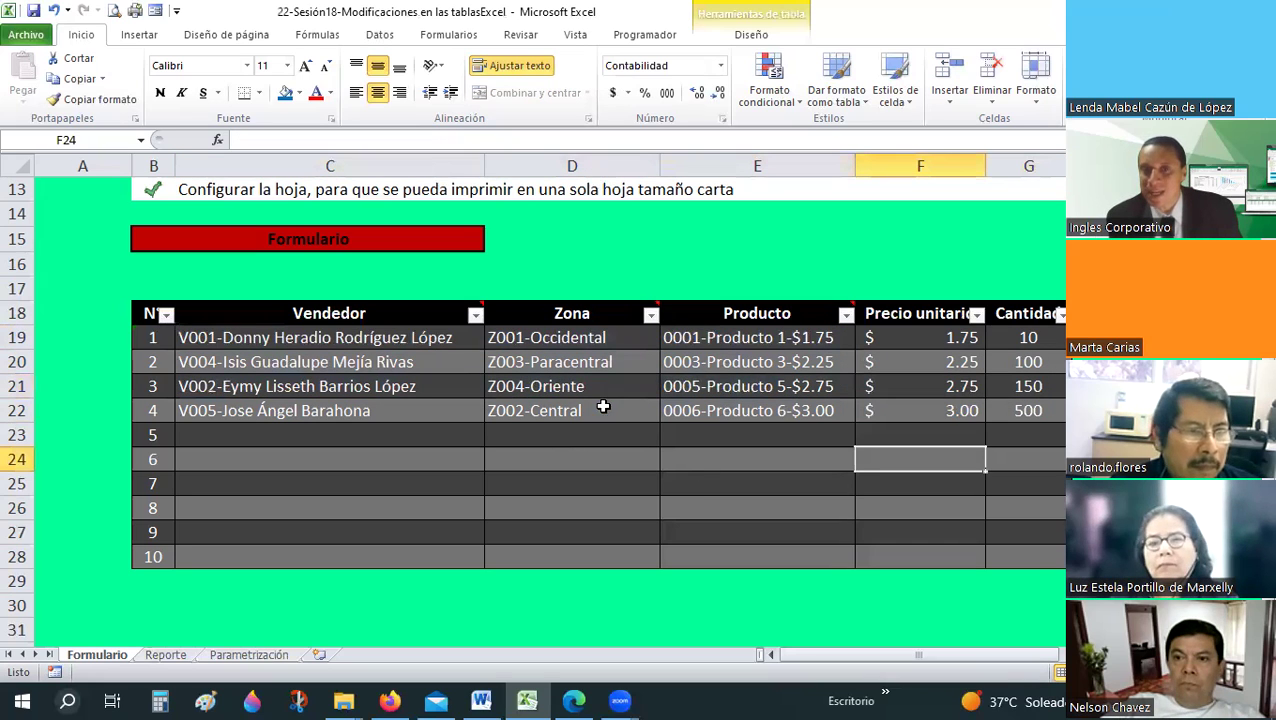
{"action": "left_click", "coordinate": [383, 386]}
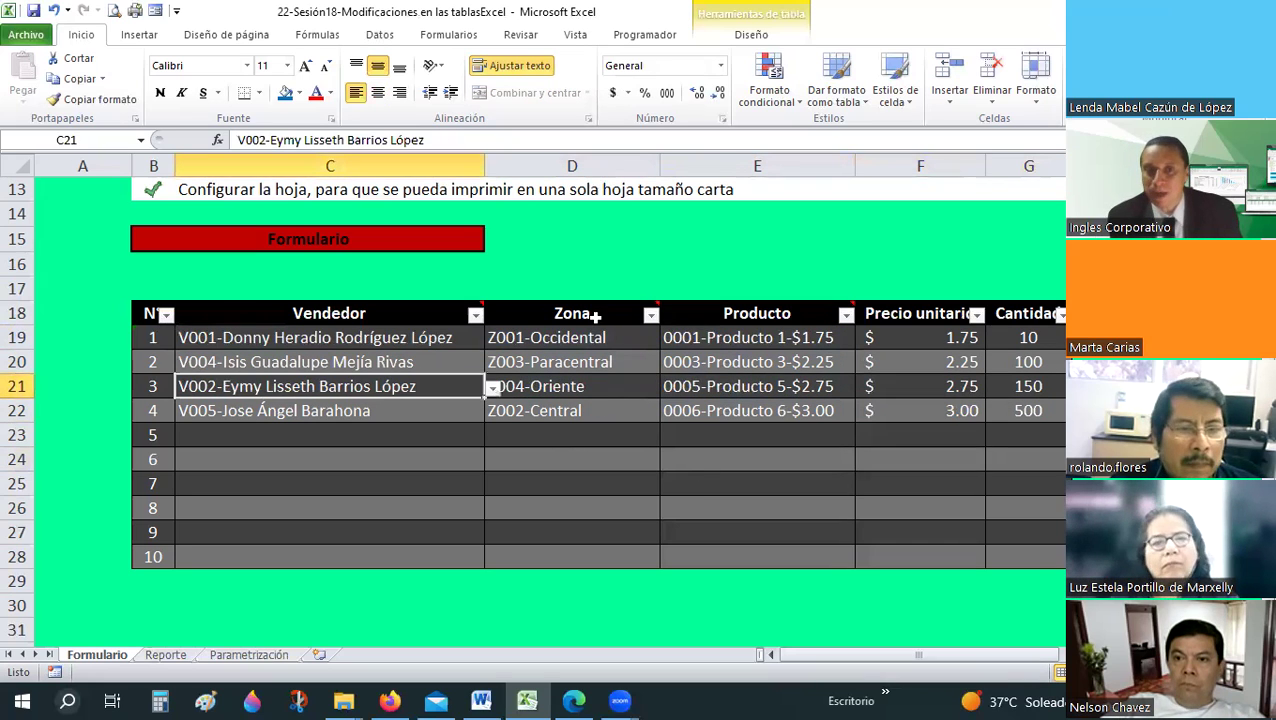
{"action": "left_click", "coordinate": [595, 330]}
{"action": "left_click_drag", "start_coordinate": [305, 338], "coordinate": [790, 416]}
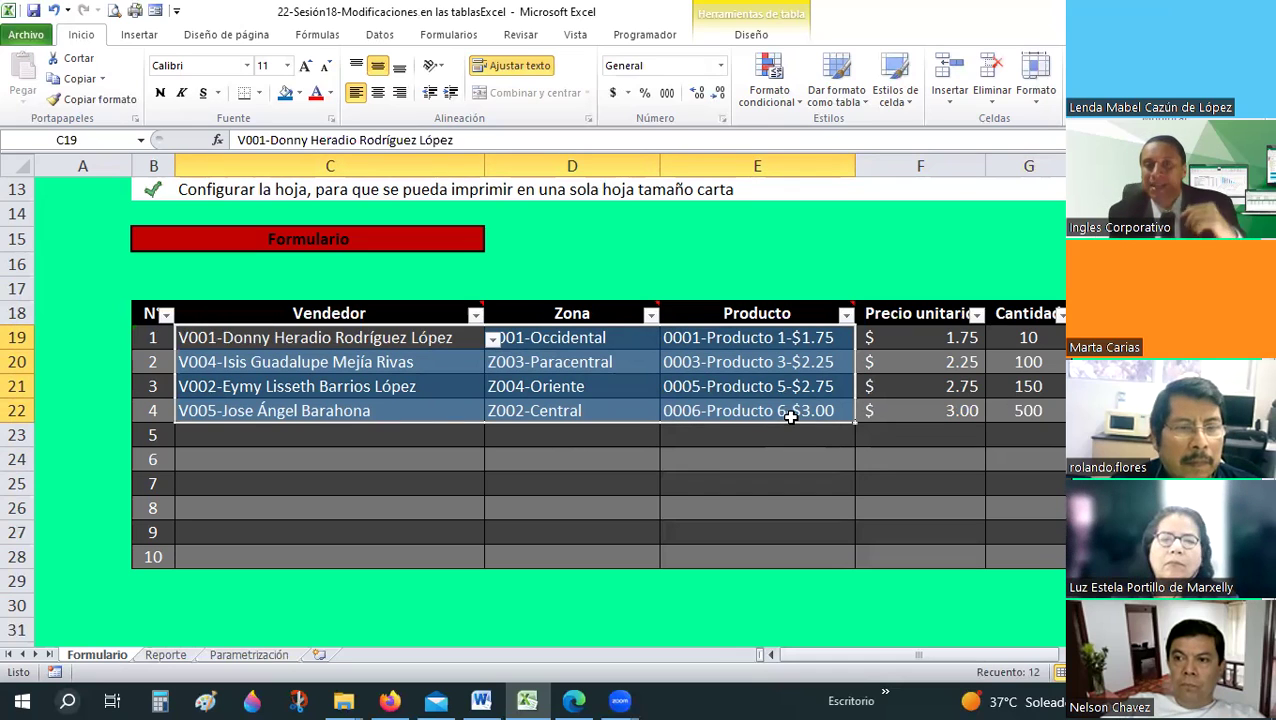
- Extend the form entry selection down to row 28 and bring up its Data Validation settings
{"action": "left_click", "coordinate": [379, 34]}
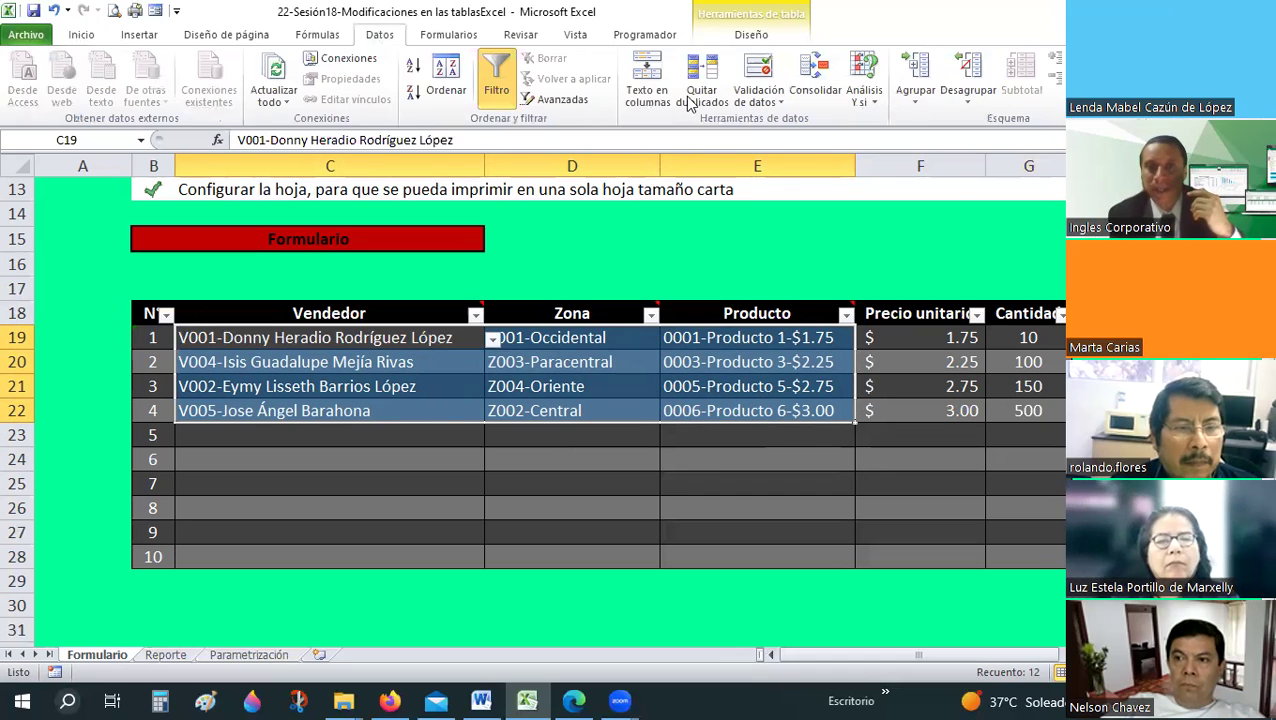
{"action": "left_click", "coordinate": [736, 102]}
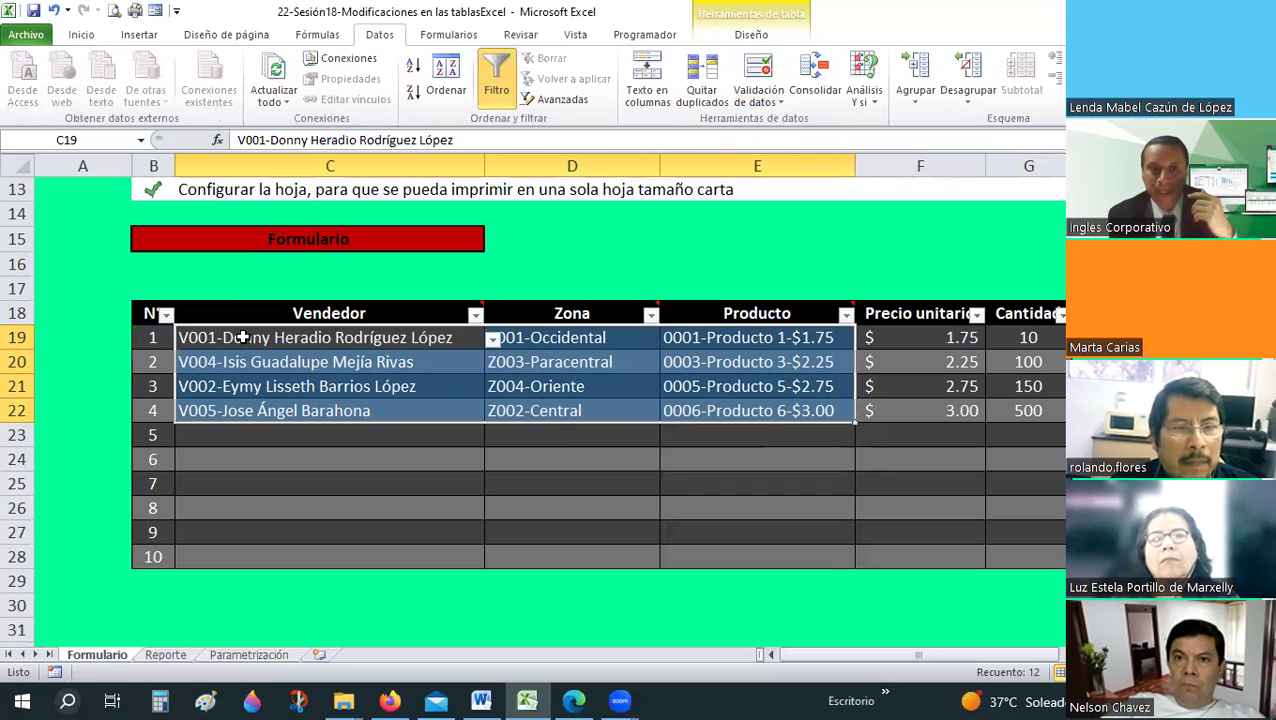
{"action": "left_click_drag", "start_coordinate": [243, 338], "coordinate": [747, 551]}
{"action": "left_click", "coordinate": [772, 86]}
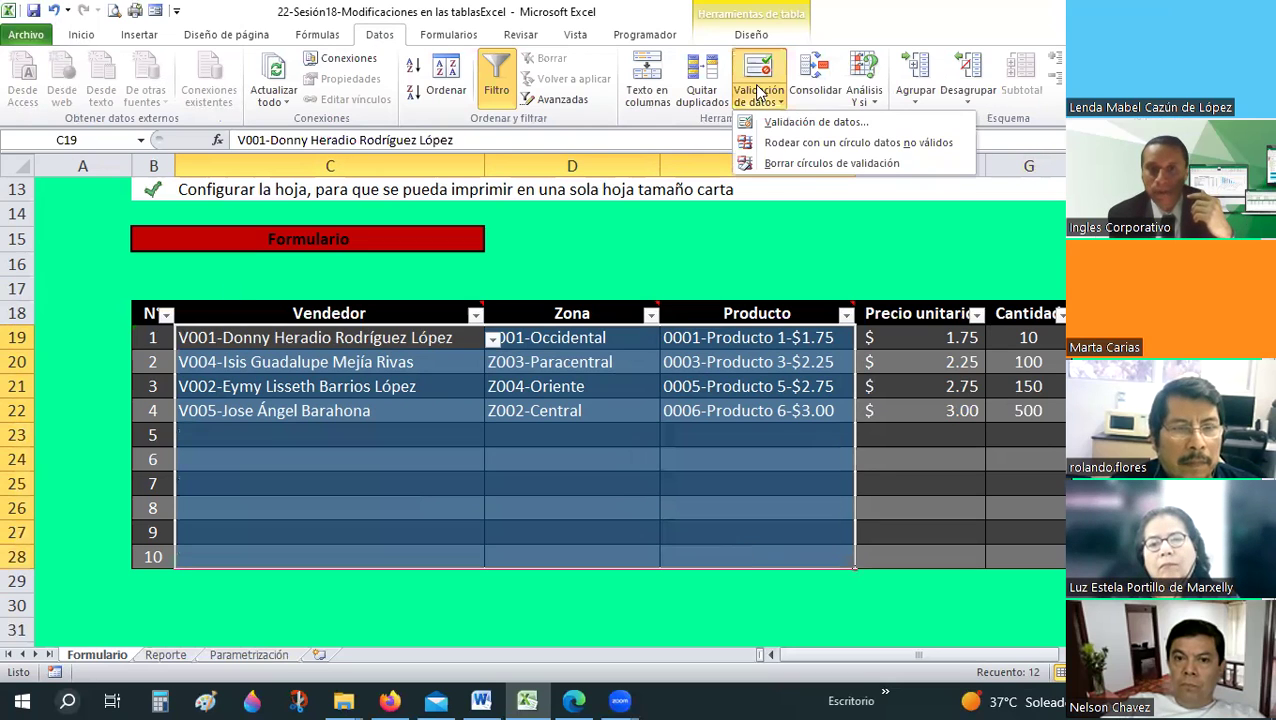
{"action": "key", "text": "Return"}
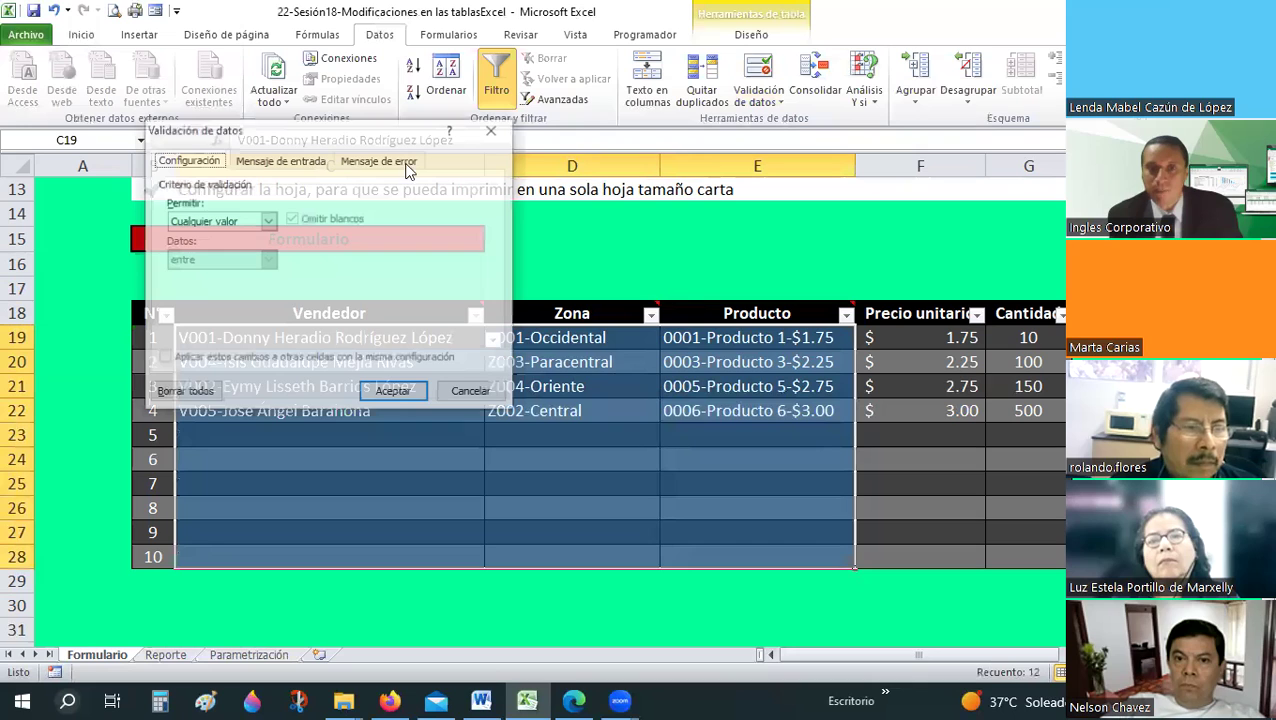
- Add a stop alert titled 'Error' whose message refers users to soporte técnico by phone
{"action": "left_click", "coordinate": [380, 161]}
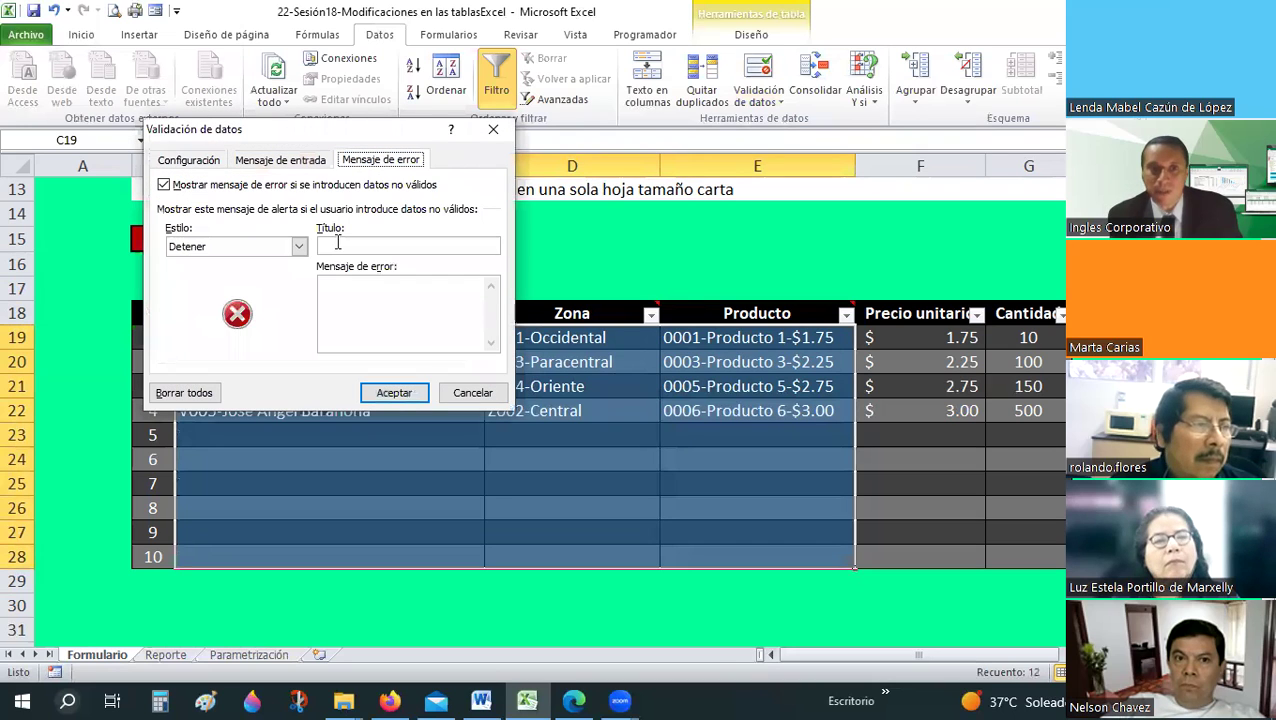
{"action": "type", "text": "Error"}
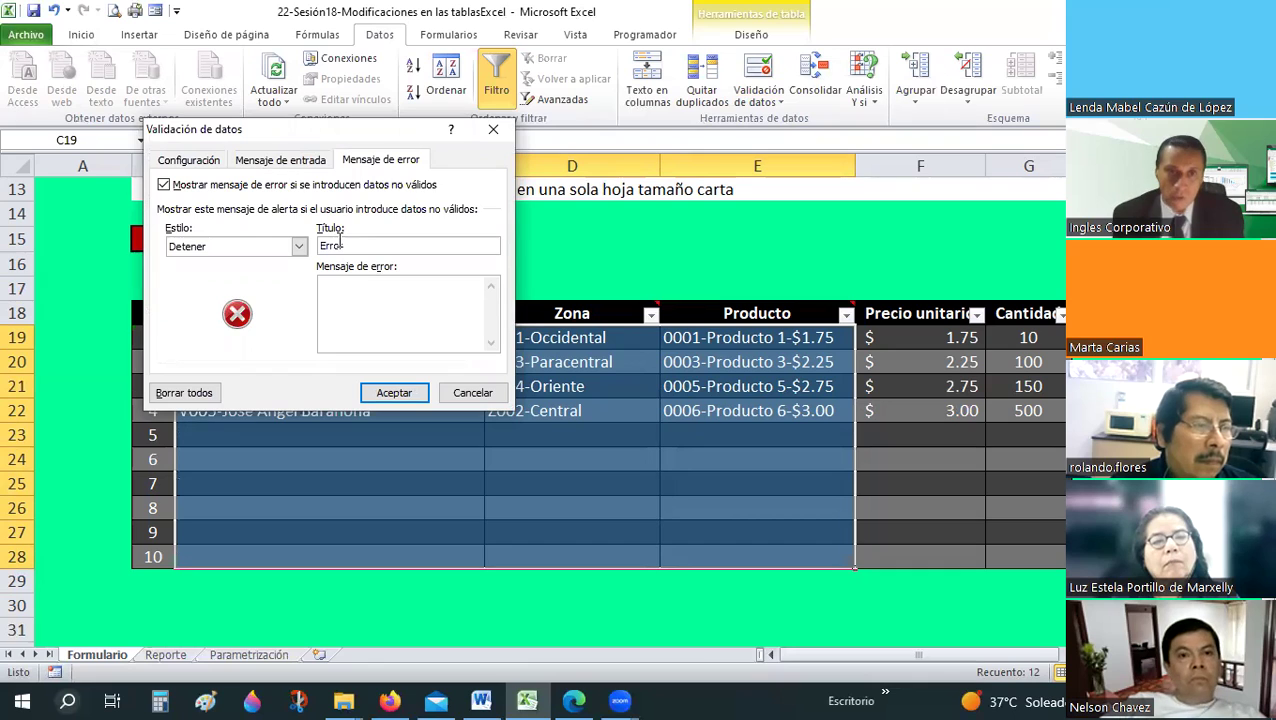
{"action": "key", "text": "Tab"}
{"action": "type", "text": "POr"}
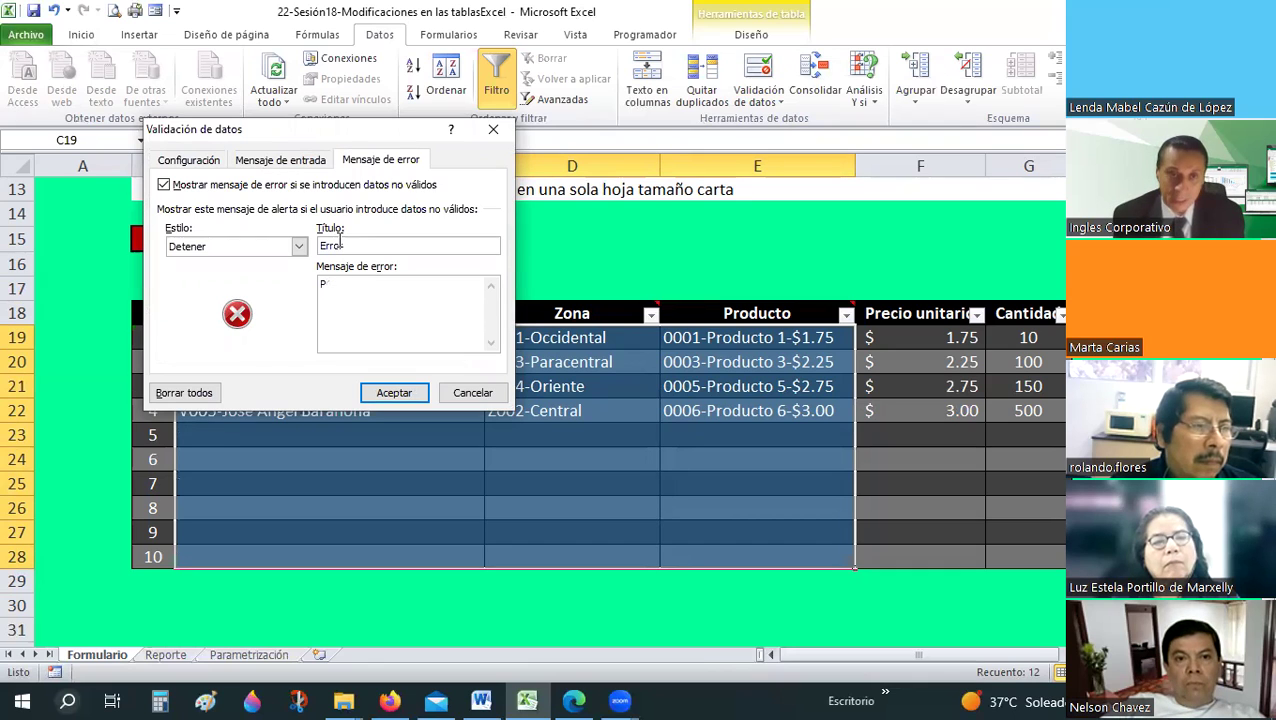
{"action": "key", "text": "BackSpace"}
{"action": "type", "text": "Ante cualquier error apoyarse con el servicio de"}
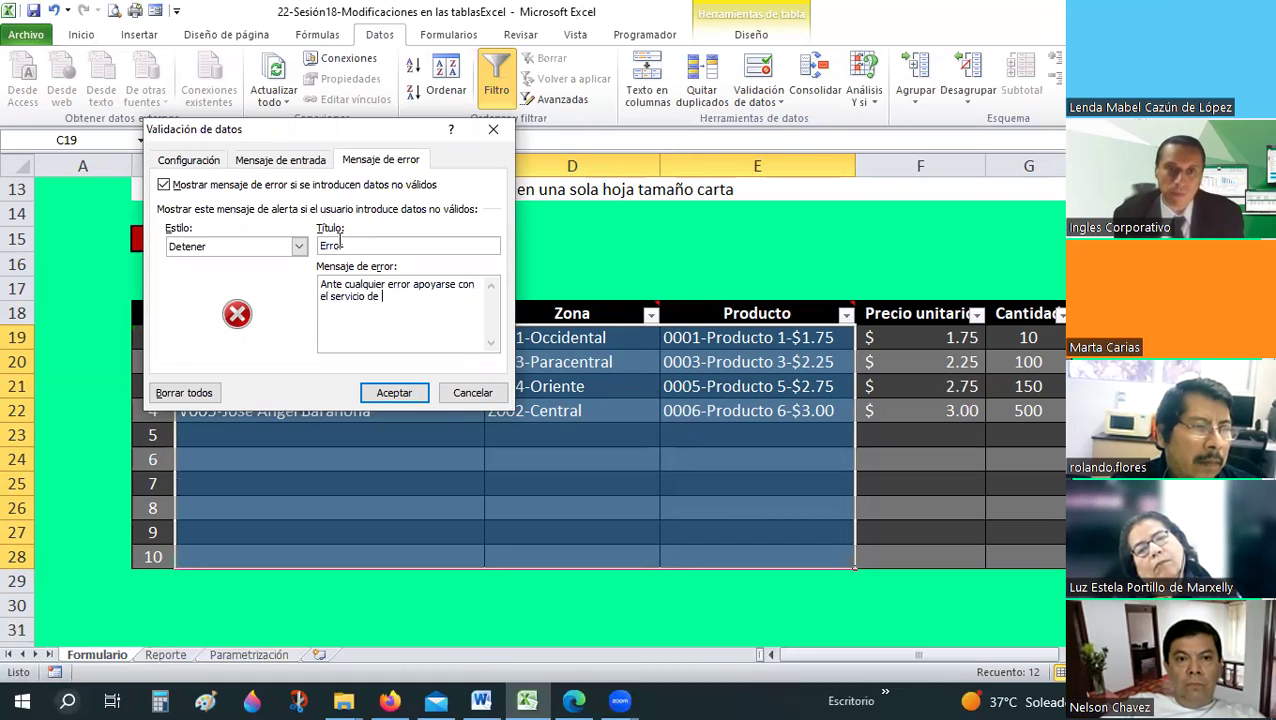
{"action": "type", "text": "soporte técnico. Ce"}
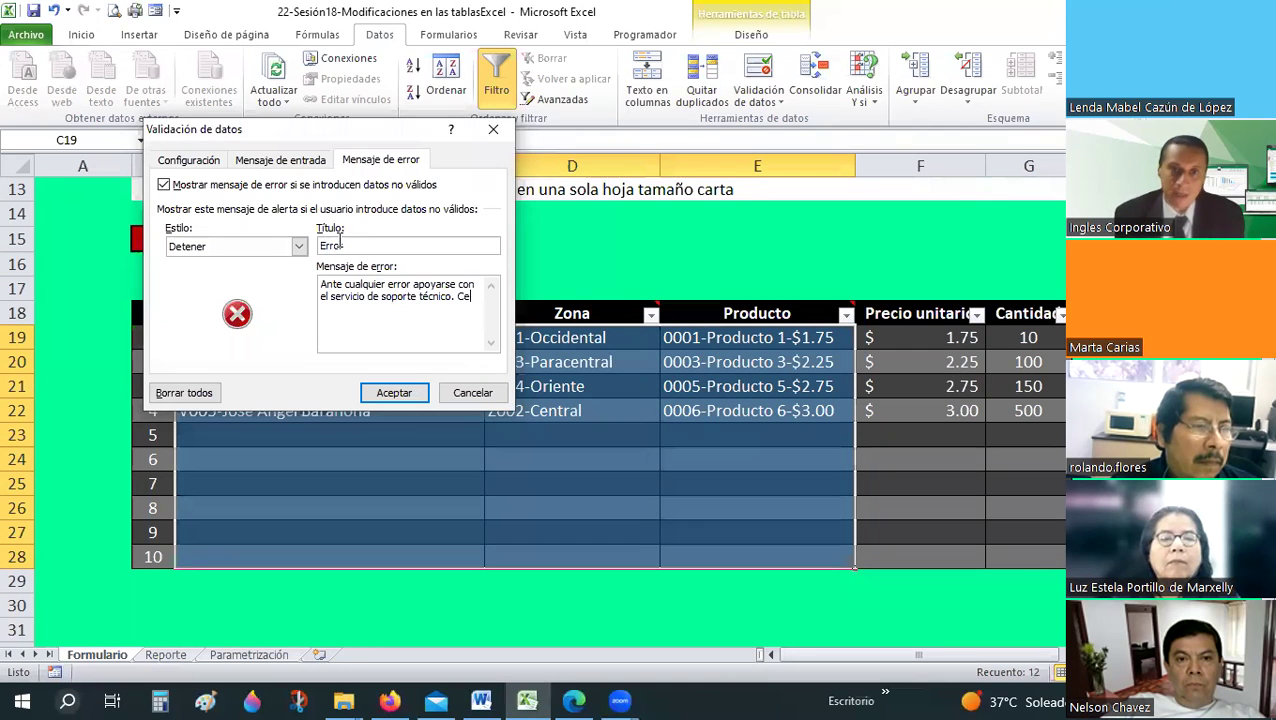
{"action": "type", "text": "l. 12345678"}
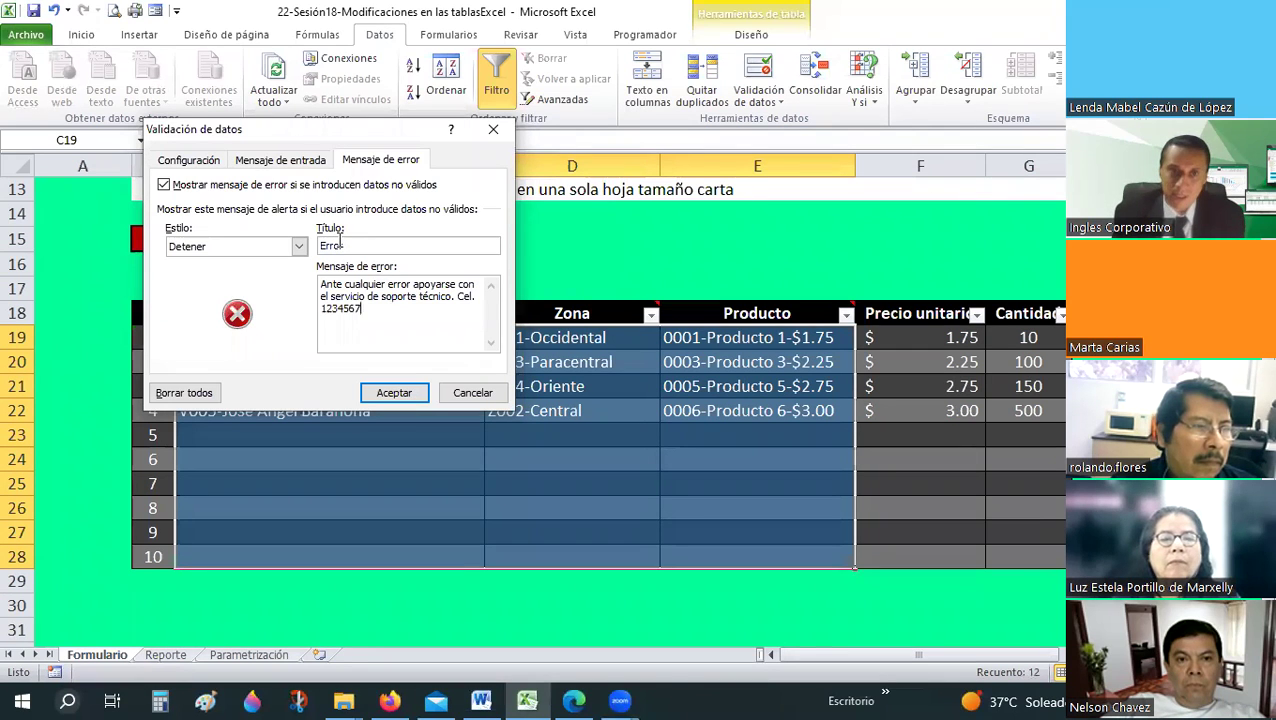
{"action": "left_click", "coordinate": [393, 390]}
- Test the alert by entering 'dasd' in zone cell D20, then undo to keep the original zone
{"action": "left_click", "coordinate": [566, 365]}
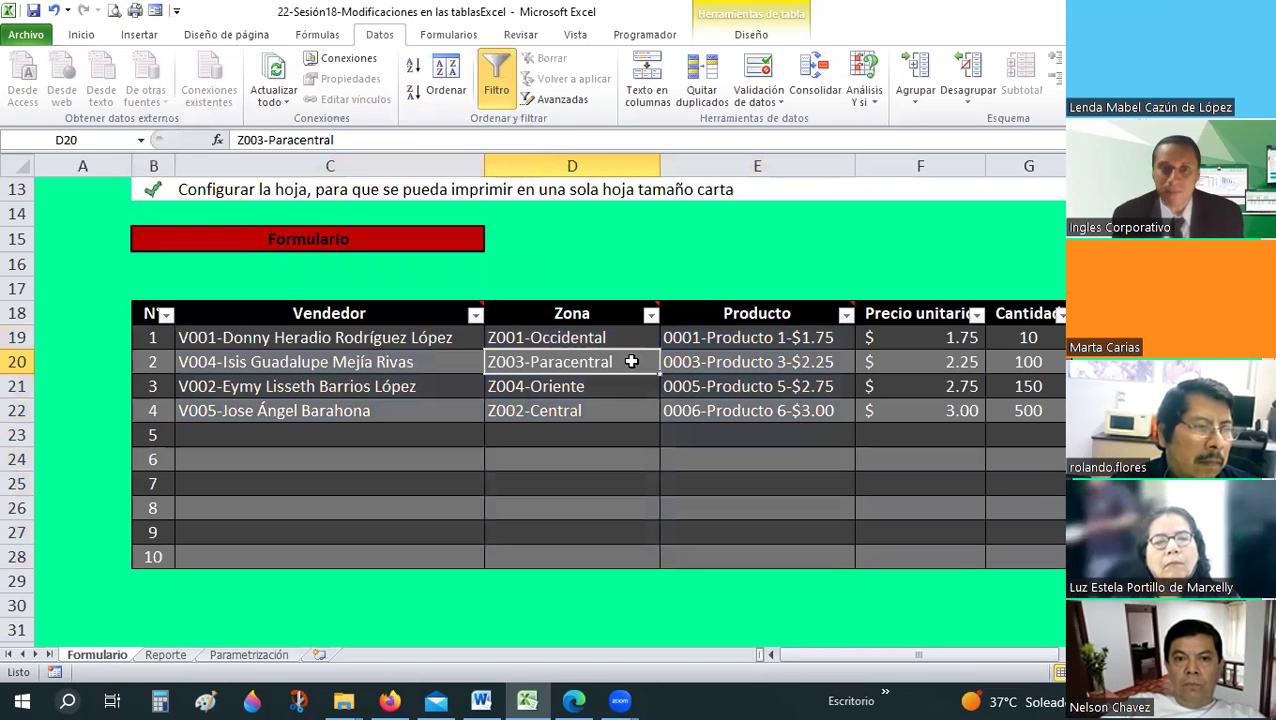
{"action": "type", "text": "dasd"}
{"action": "key", "text": "Return"}
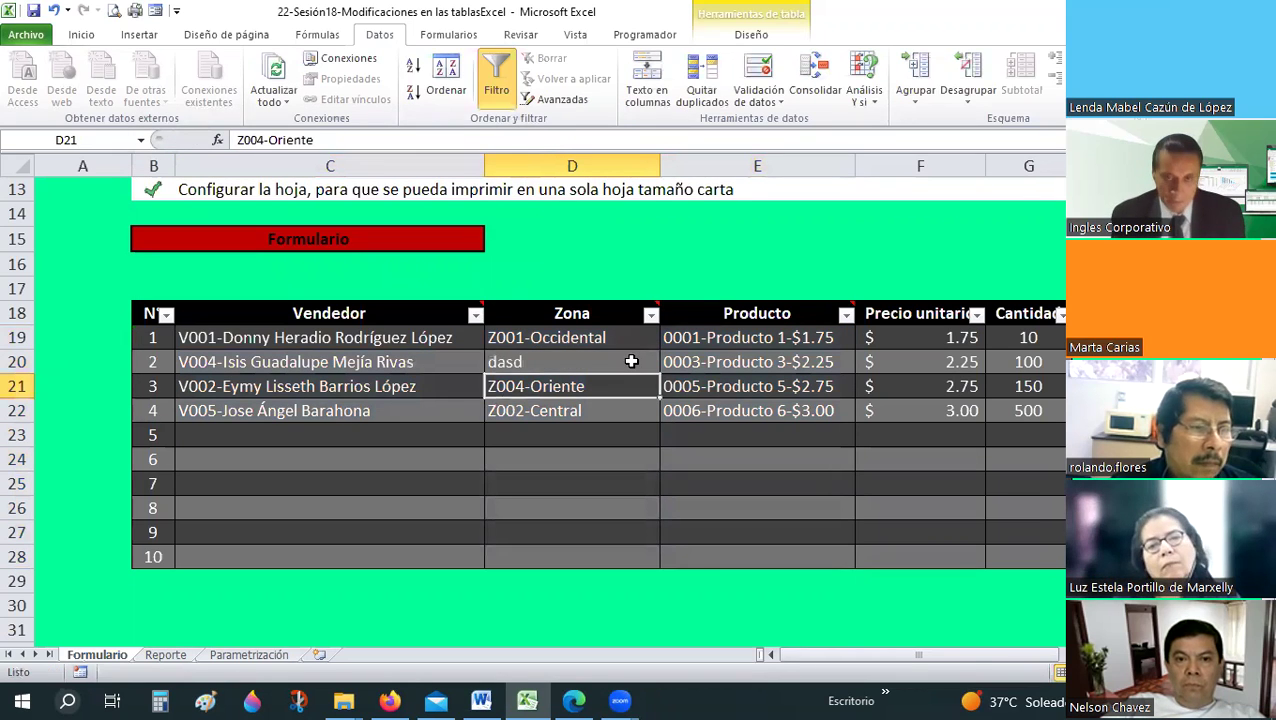
{"action": "key", "text": "ctrl+z"}
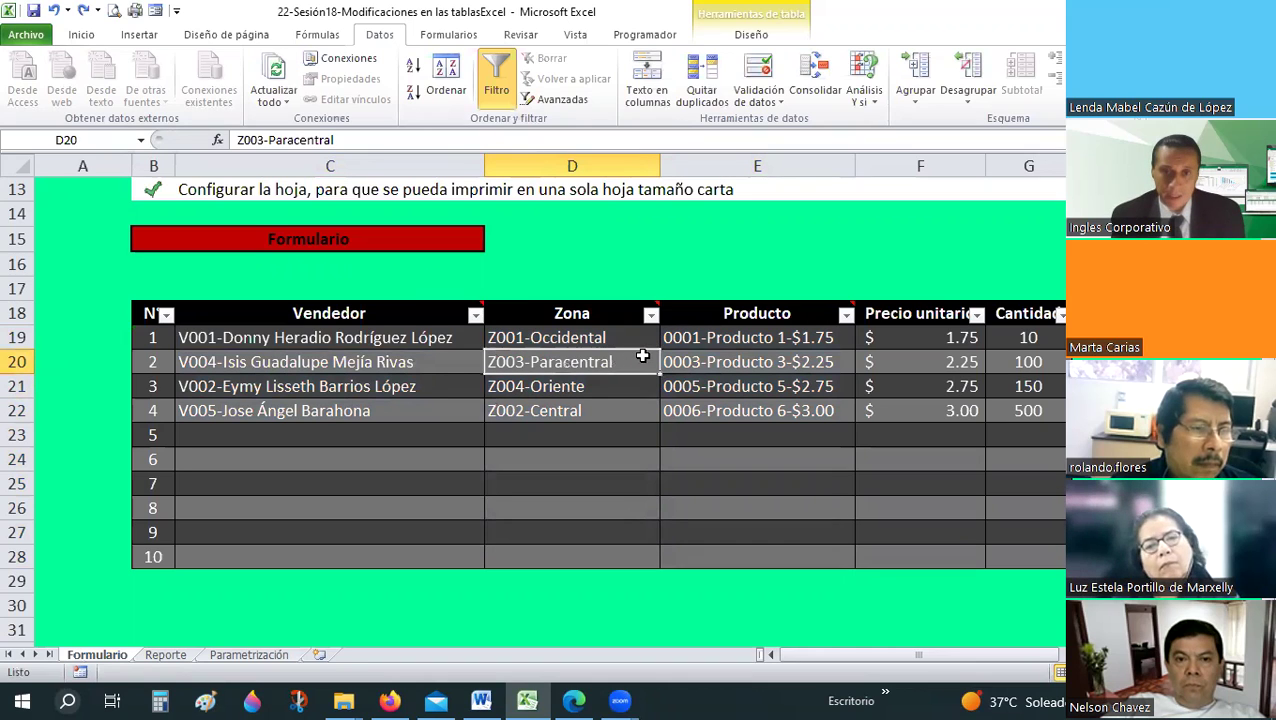
- Give Zona cells D19:D28 a Lista validation sourced from Parametrización J13:J17
{"action": "left_click", "coordinate": [605, 339]}
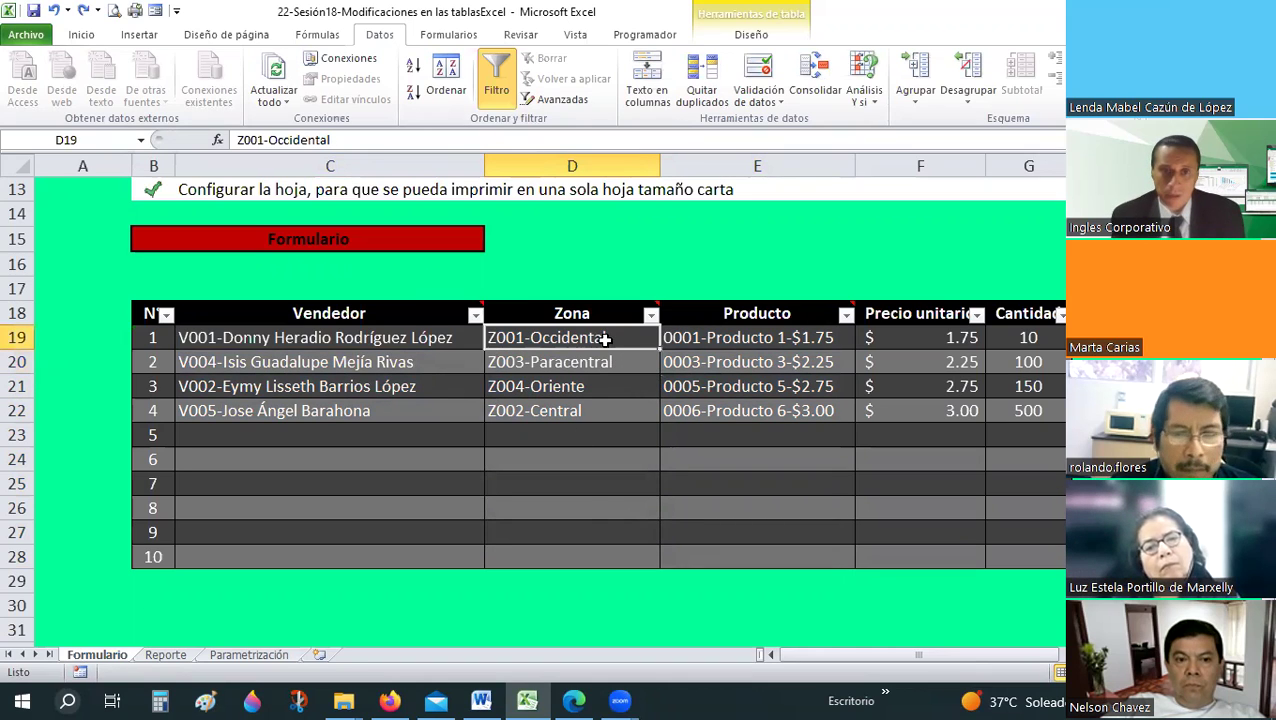
{"action": "left_click_drag", "start_coordinate": [605, 337], "coordinate": [590, 557]}
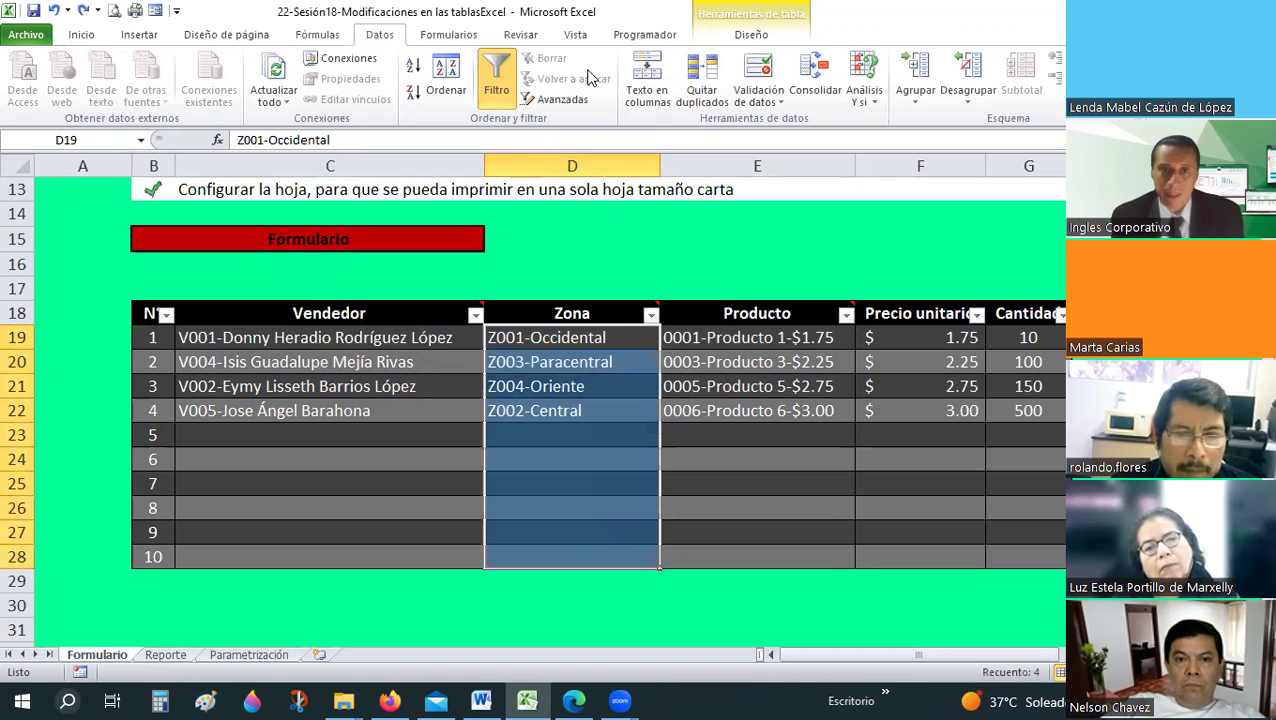
{"action": "left_click", "coordinate": [780, 100]}
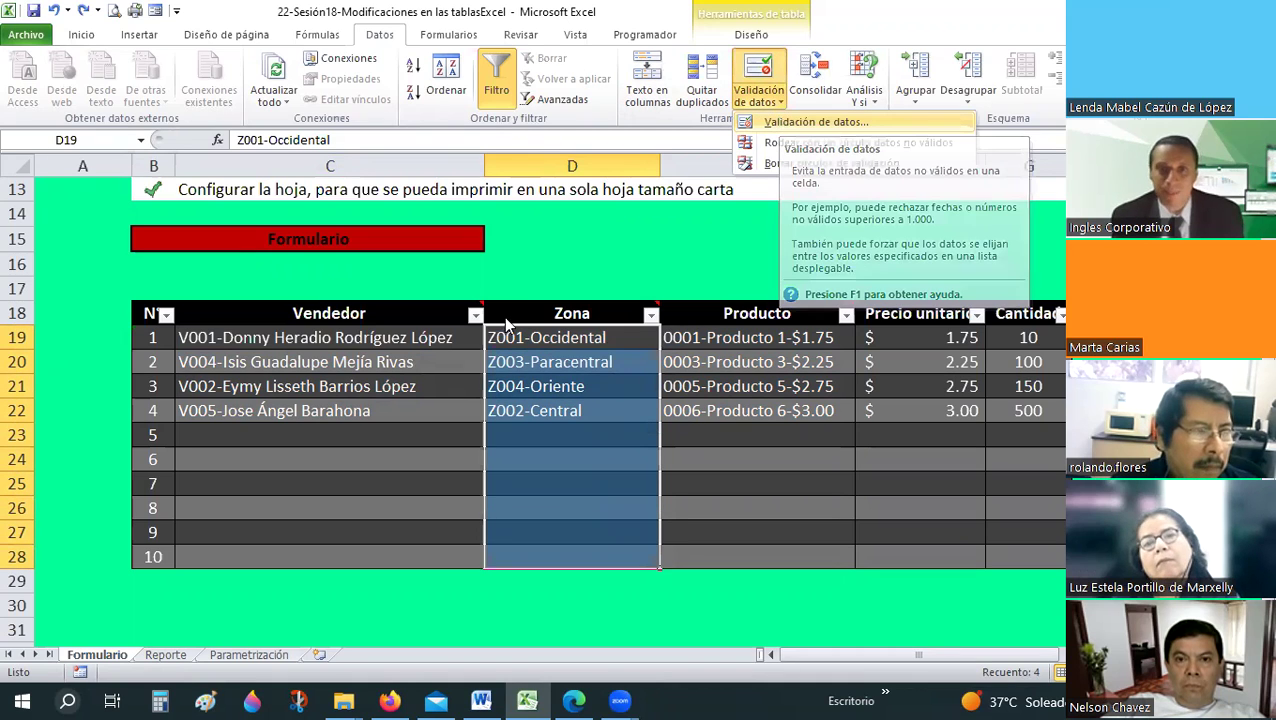
{"action": "left_click", "coordinate": [782, 122]}
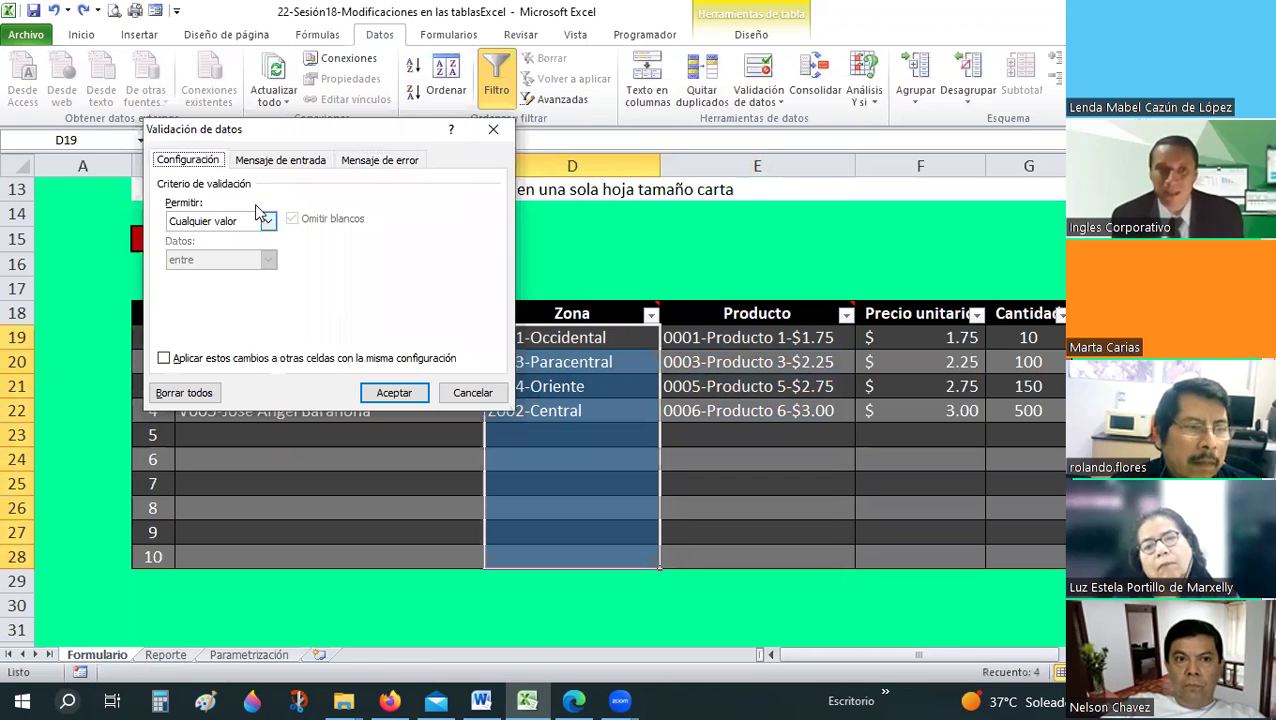
{"action": "left_click", "coordinate": [268, 221]}
{"action": "key", "text": "Down"}
{"action": "key", "text": "Down"}
{"action": "key", "text": "Down"}
{"action": "key", "text": "Return"}
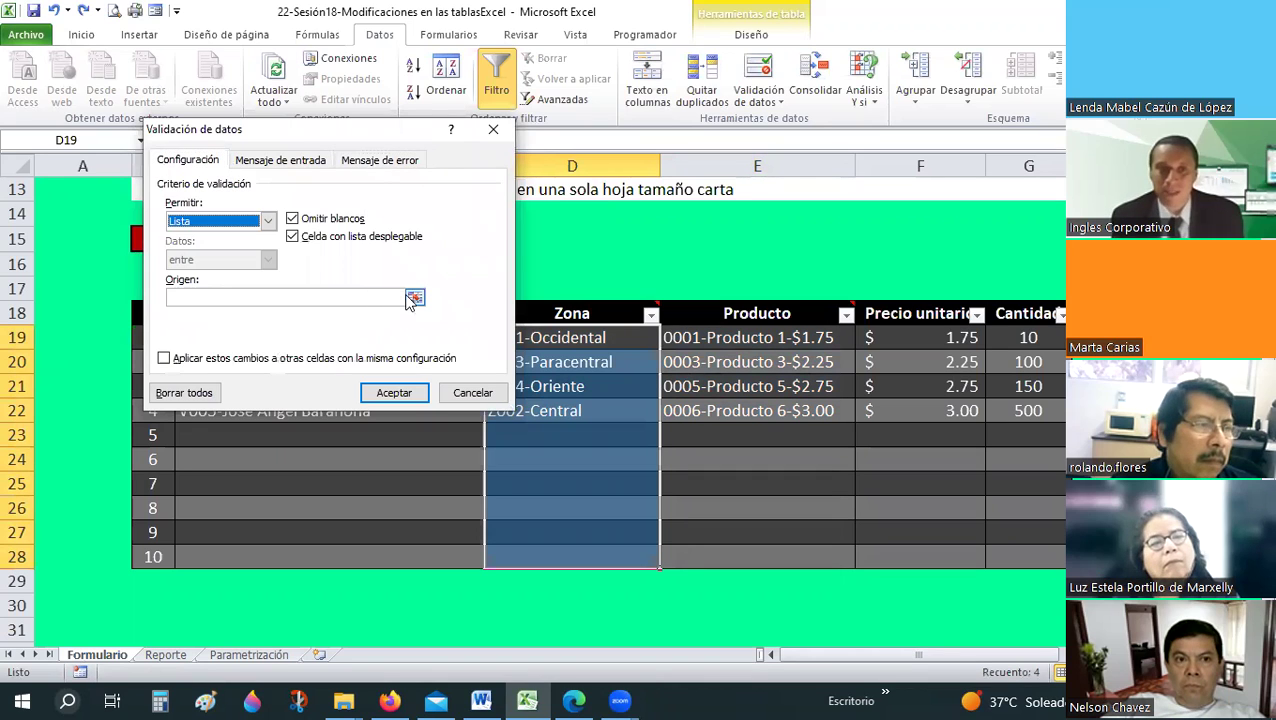
{"action": "left_click", "coordinate": [238, 655]}
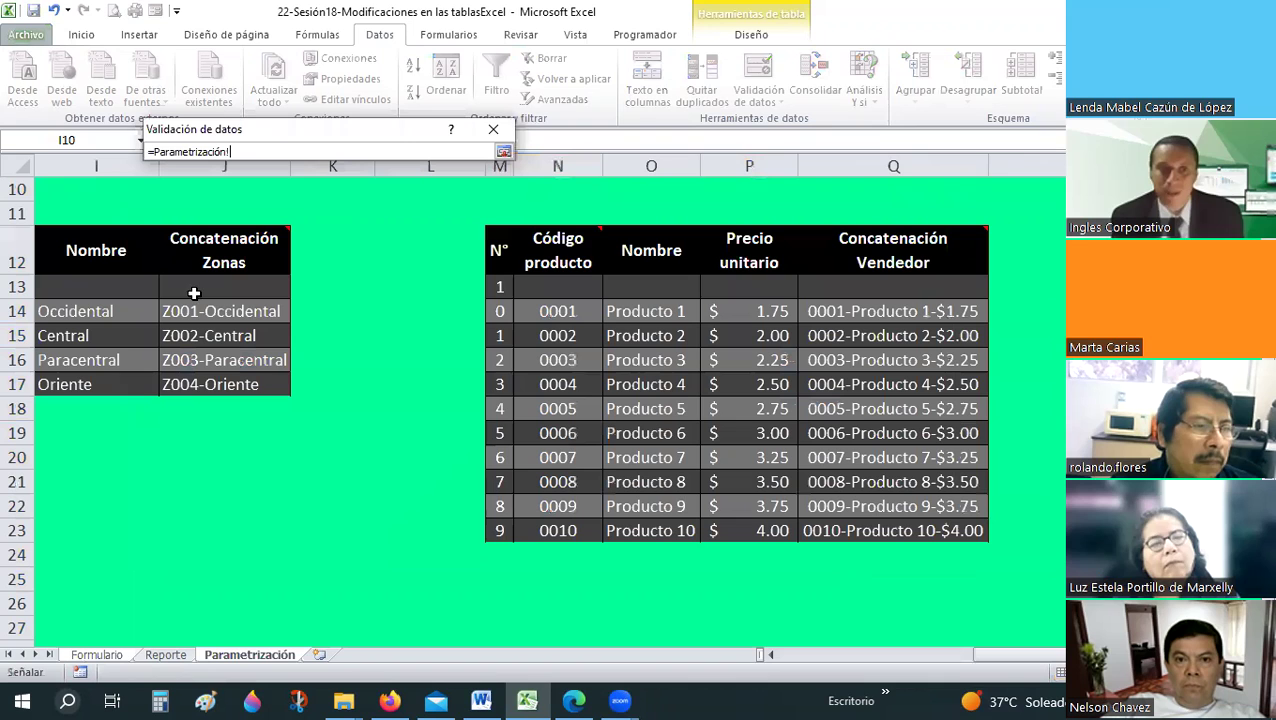
{"action": "left_click_drag", "start_coordinate": [224, 287], "coordinate": [209, 394]}
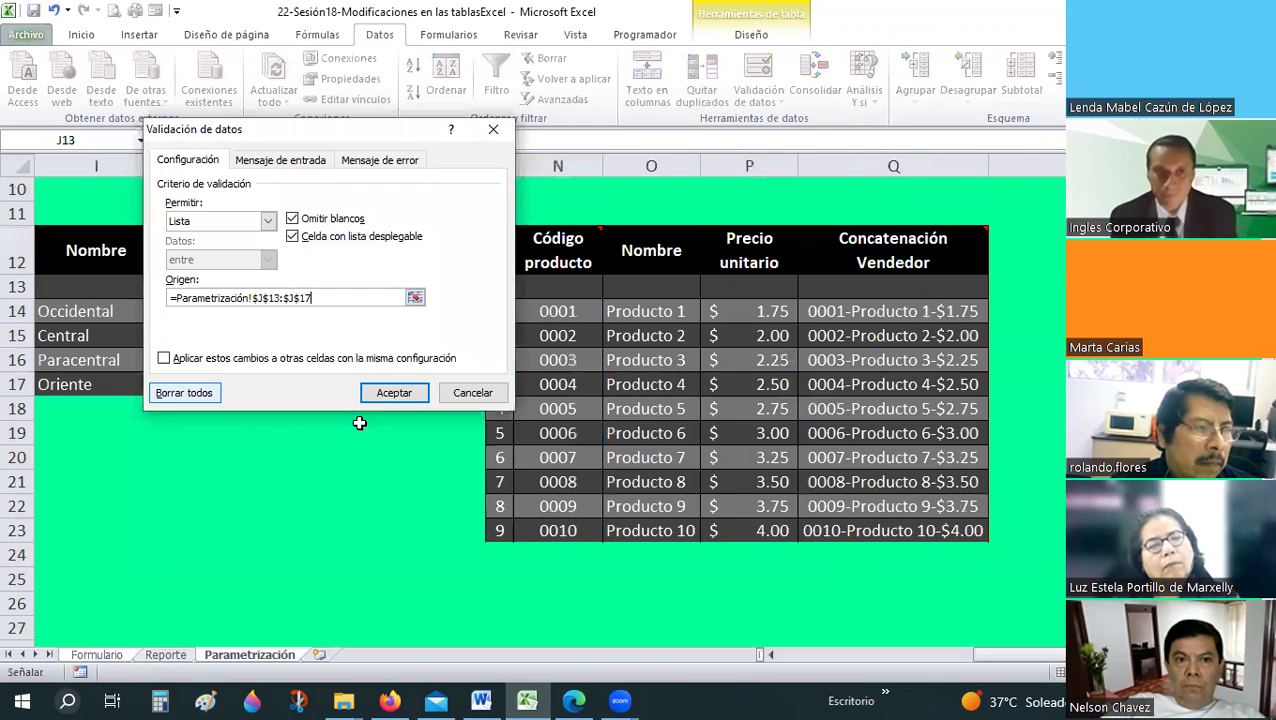
{"action": "left_click", "coordinate": [380, 397]}
- Give Vendedor cells C19:C28 a Lista validation sourced from Parametrización E13:E23
{"action": "left_click_drag", "start_coordinate": [262, 338], "coordinate": [271, 556]}
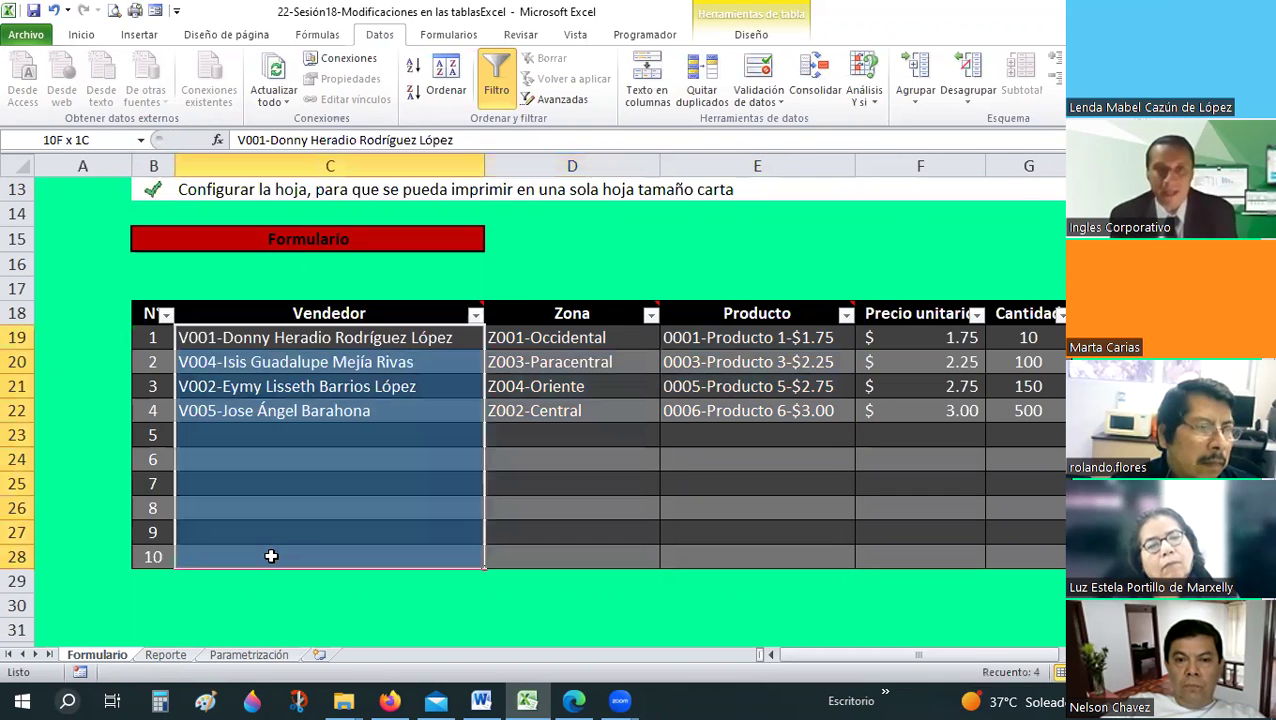
{"action": "left_click", "coordinate": [758, 70]}
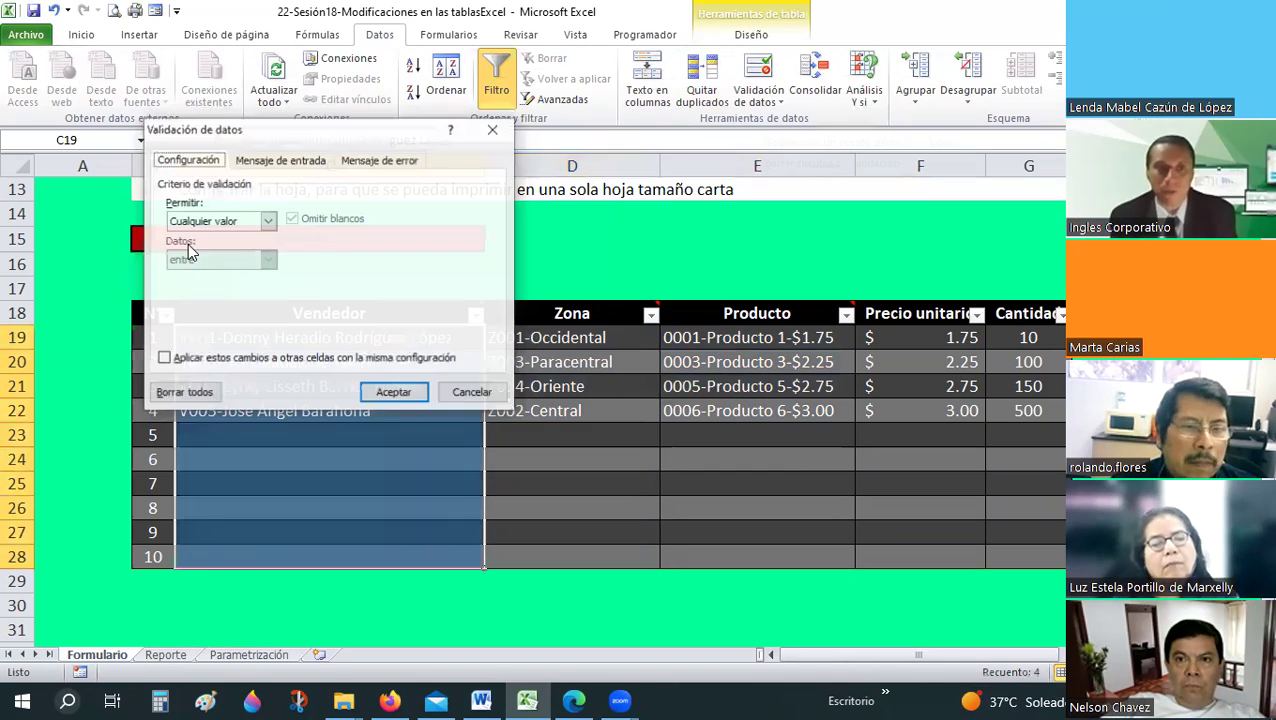
{"action": "left_click", "coordinate": [254, 220]}
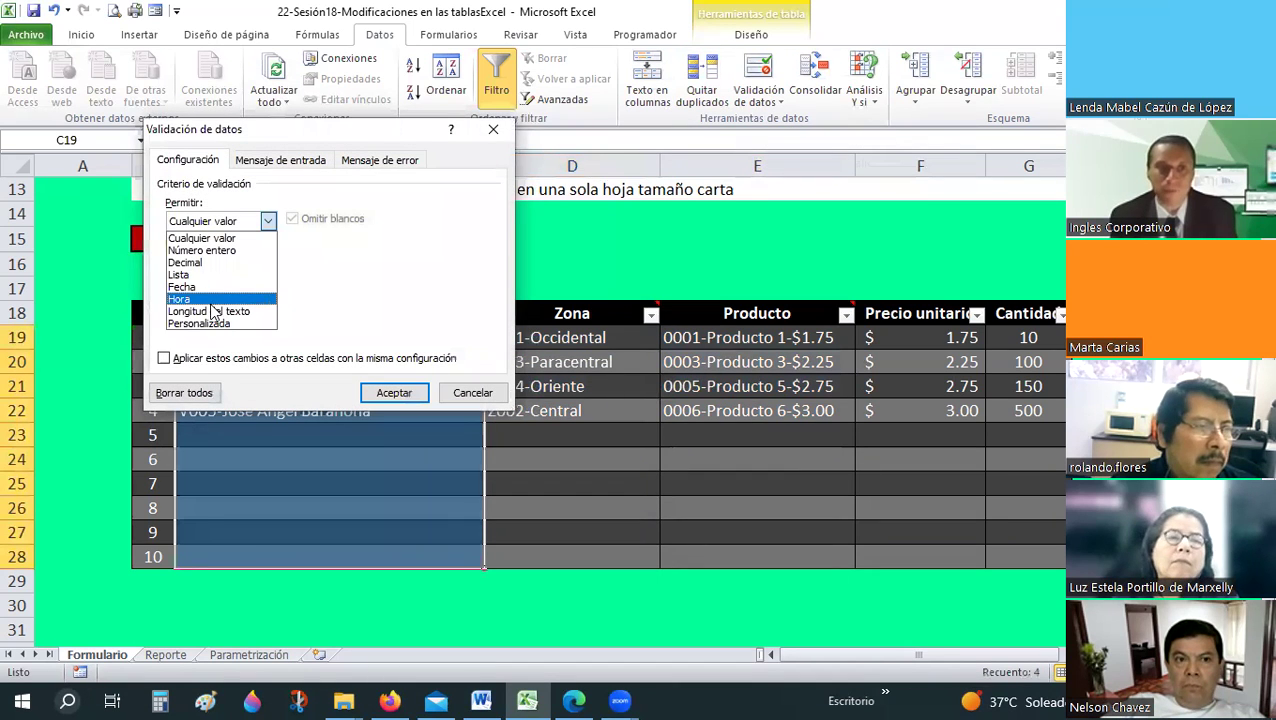
{"action": "left_click", "coordinate": [204, 274]}
{"action": "left_click", "coordinate": [246, 660]}
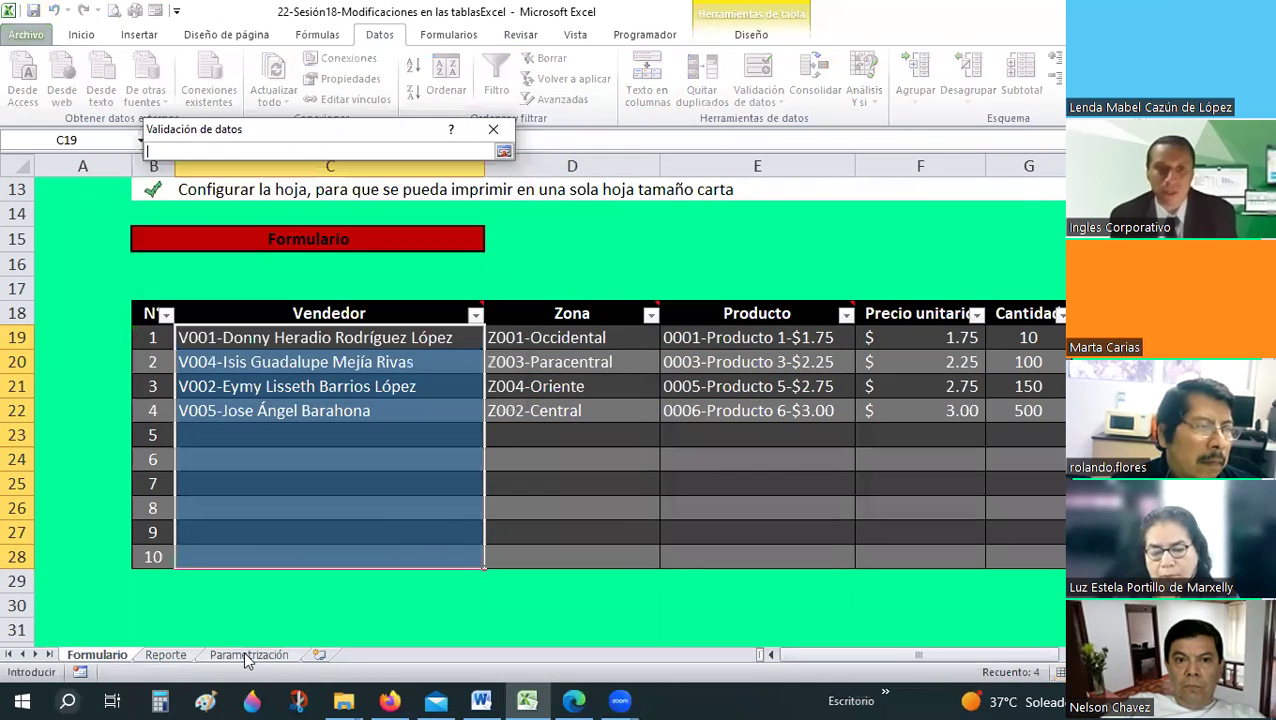
{"action": "left_click", "coordinate": [249, 654]}
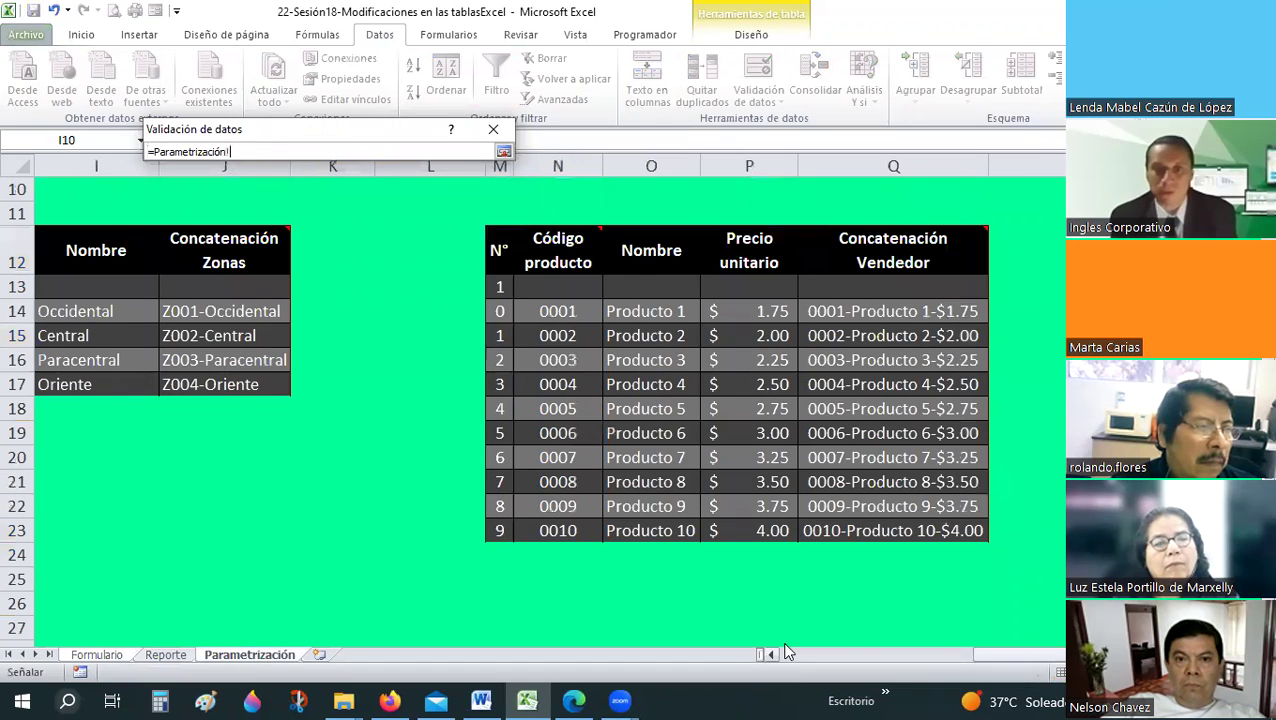
{"action": "scroll", "coordinate": [623, 281], "scroll_direction": "left", "scroll_amount": 5}
{"action": "left_click_drag", "start_coordinate": [623, 281], "coordinate": [616, 530]}
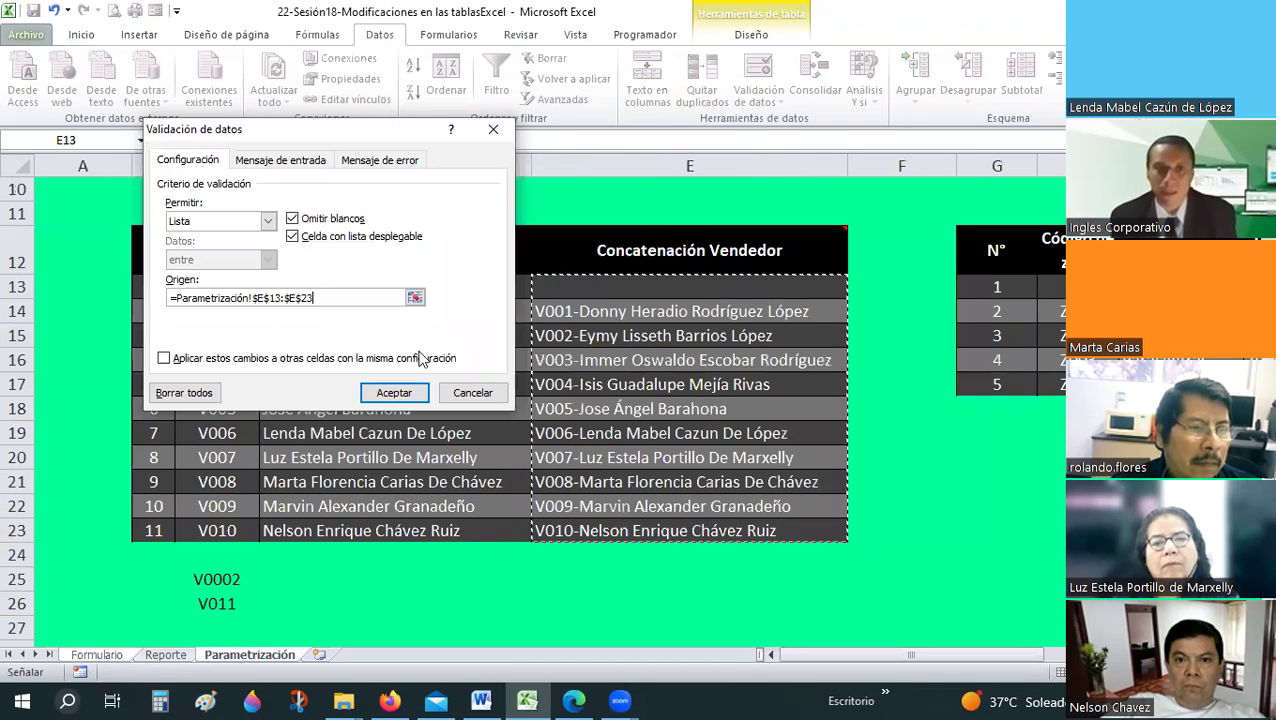
{"action": "key", "text": "Return"}
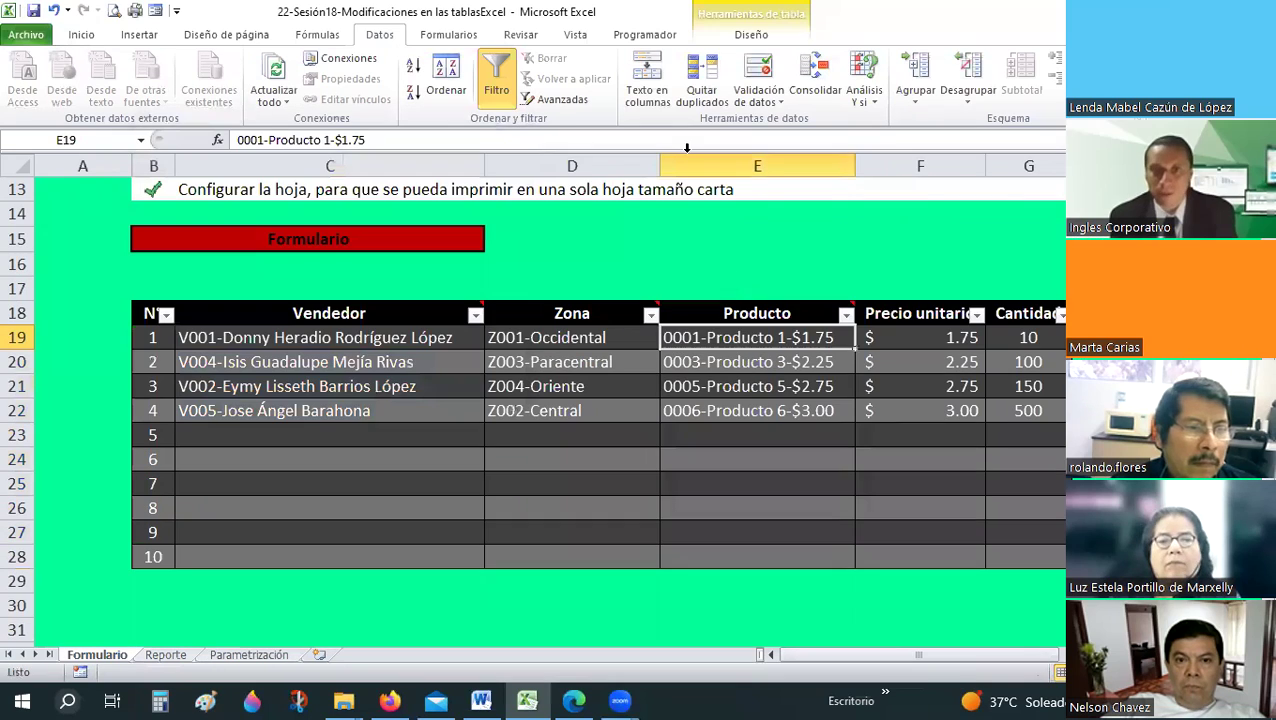
- Give Producto cells E19:E28 a Lista validation sourced from Parametrización Q14:Q23
{"action": "left_click", "coordinate": [745, 548], "text": "shift"}
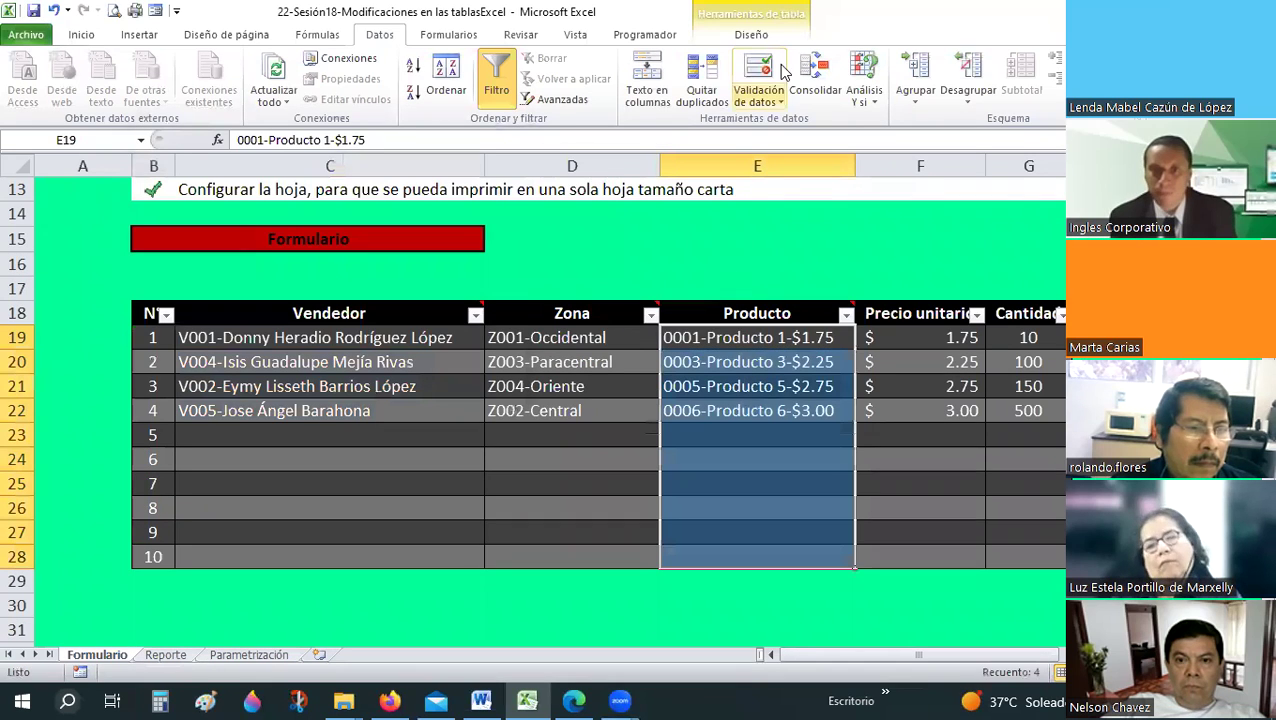
{"action": "left_click", "coordinate": [770, 100]}
{"action": "key", "text": "Return"}
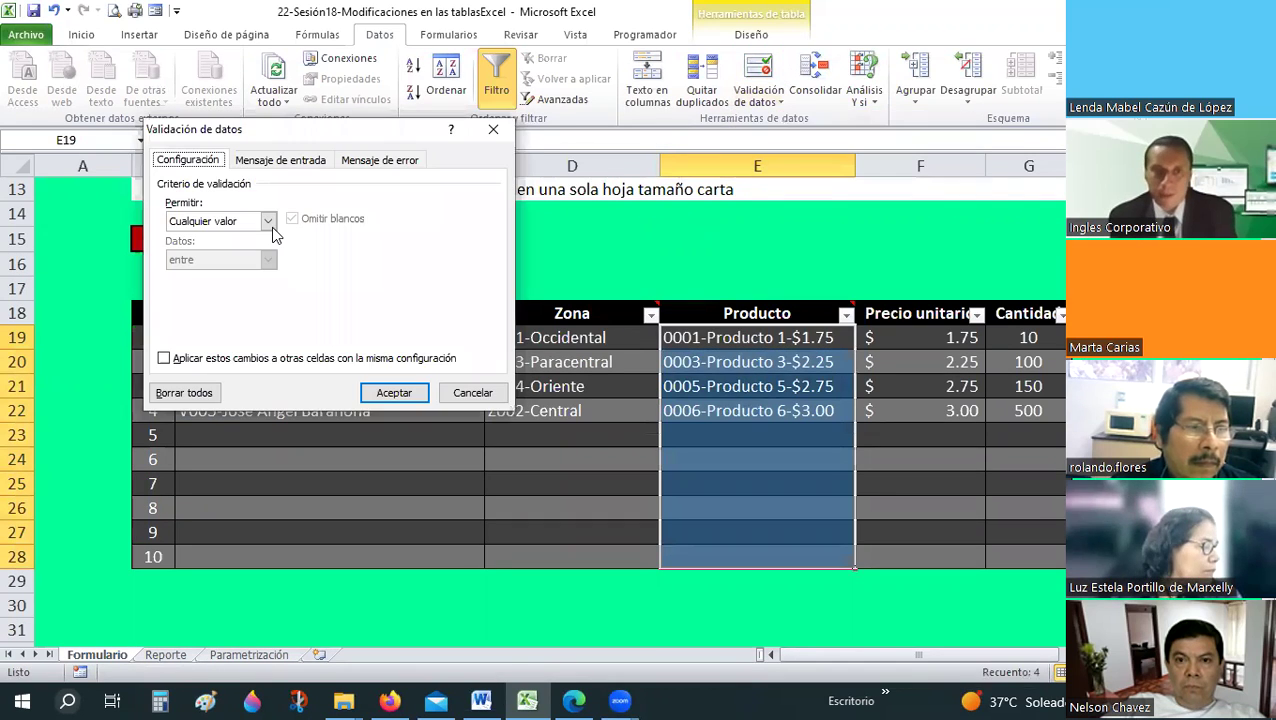
{"action": "left_click", "coordinate": [222, 221]}
{"action": "key", "text": "Return"}
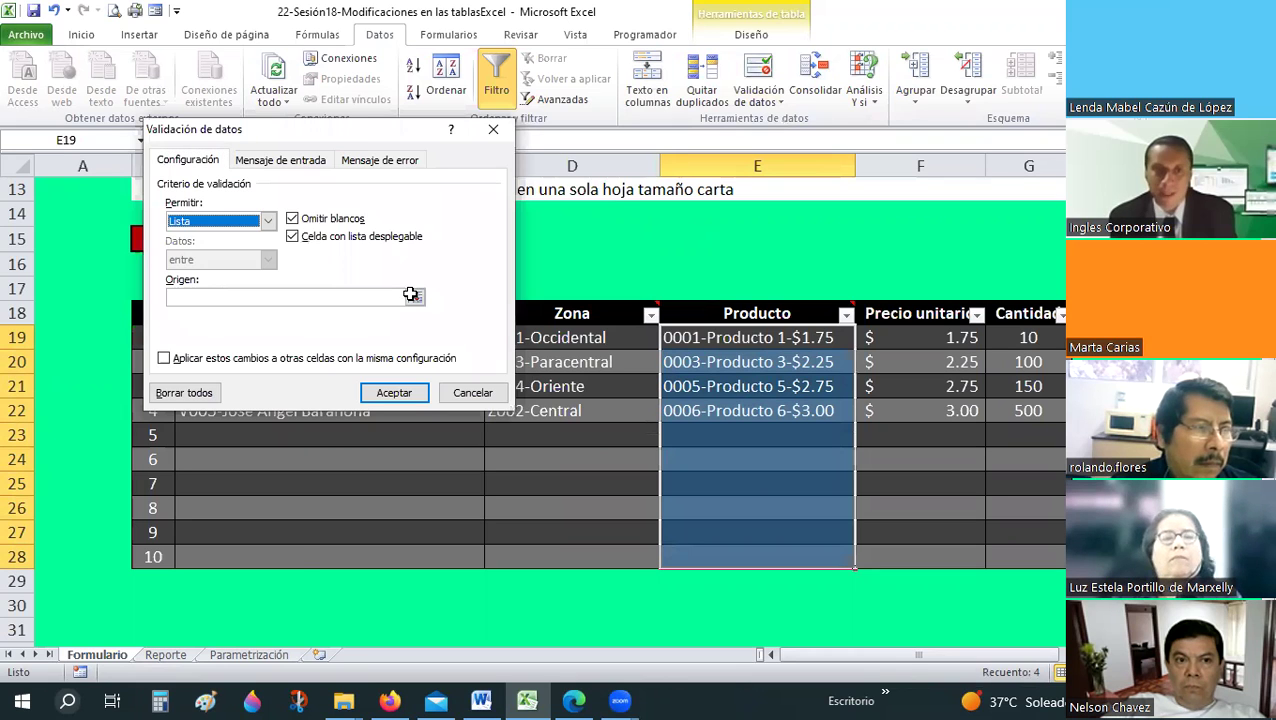
{"action": "left_click", "coordinate": [250, 655]}
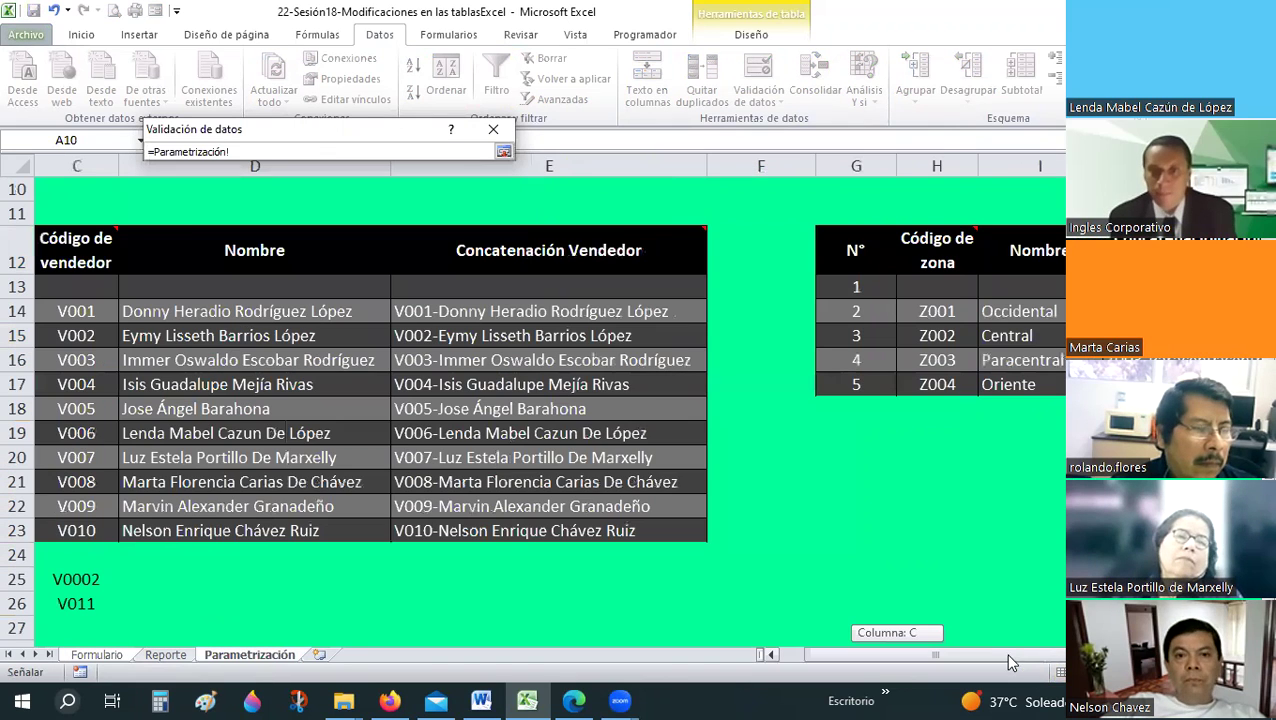
{"action": "scroll", "coordinate": [983, 298], "scroll_direction": "right", "scroll_amount": 3}
{"action": "left_click_drag", "start_coordinate": [983, 311], "coordinate": [1006, 528]}
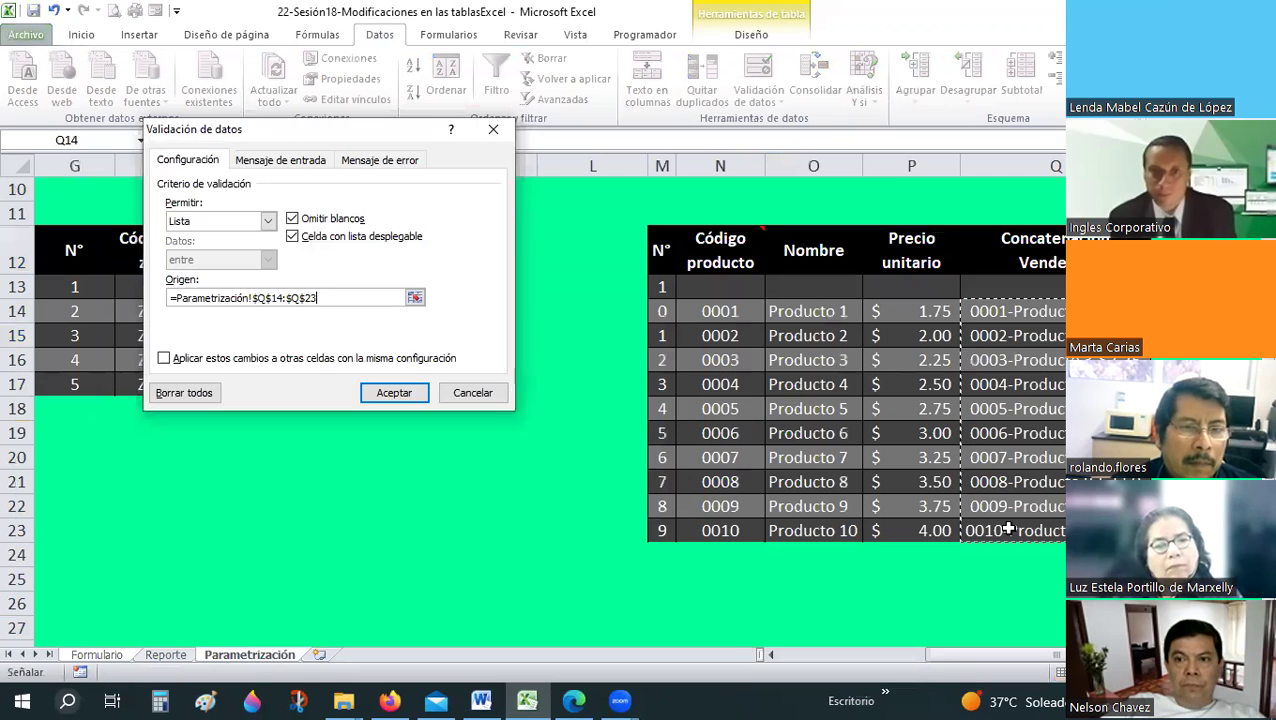
{"action": "left_click", "coordinate": [394, 393]}
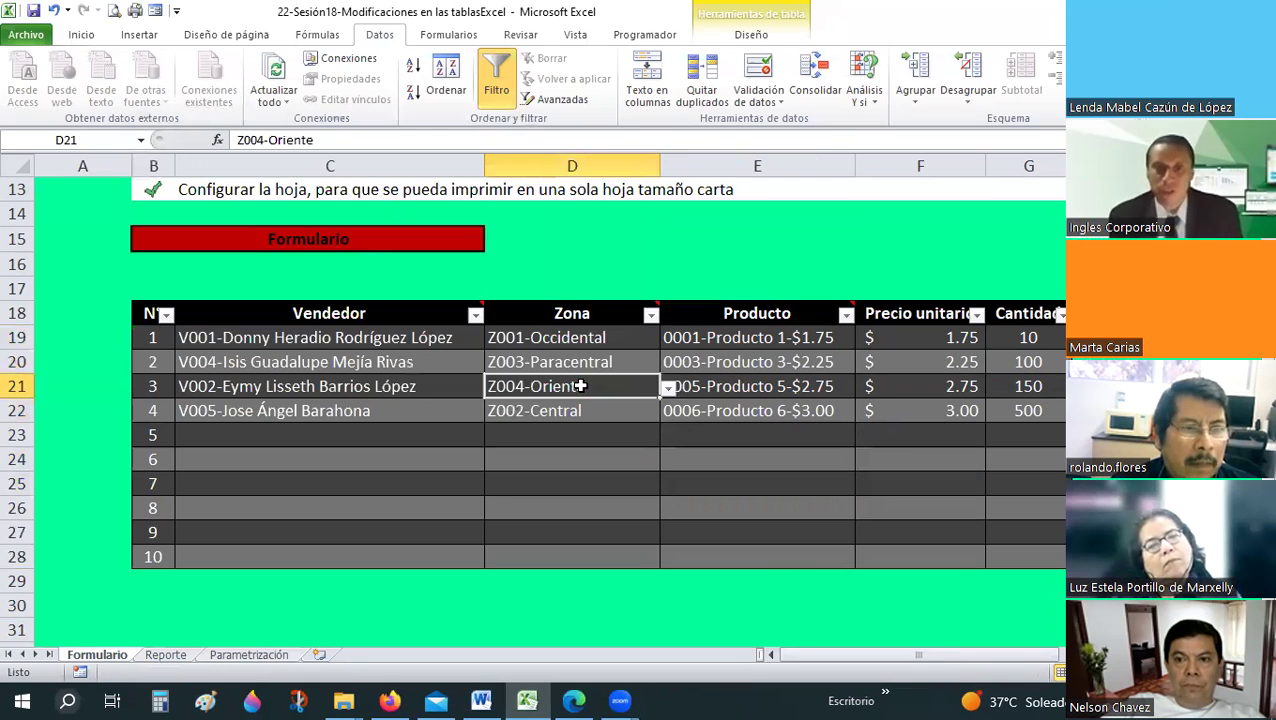
{"action": "type", "text": "sad"}
{"action": "key", "text": "Return"}
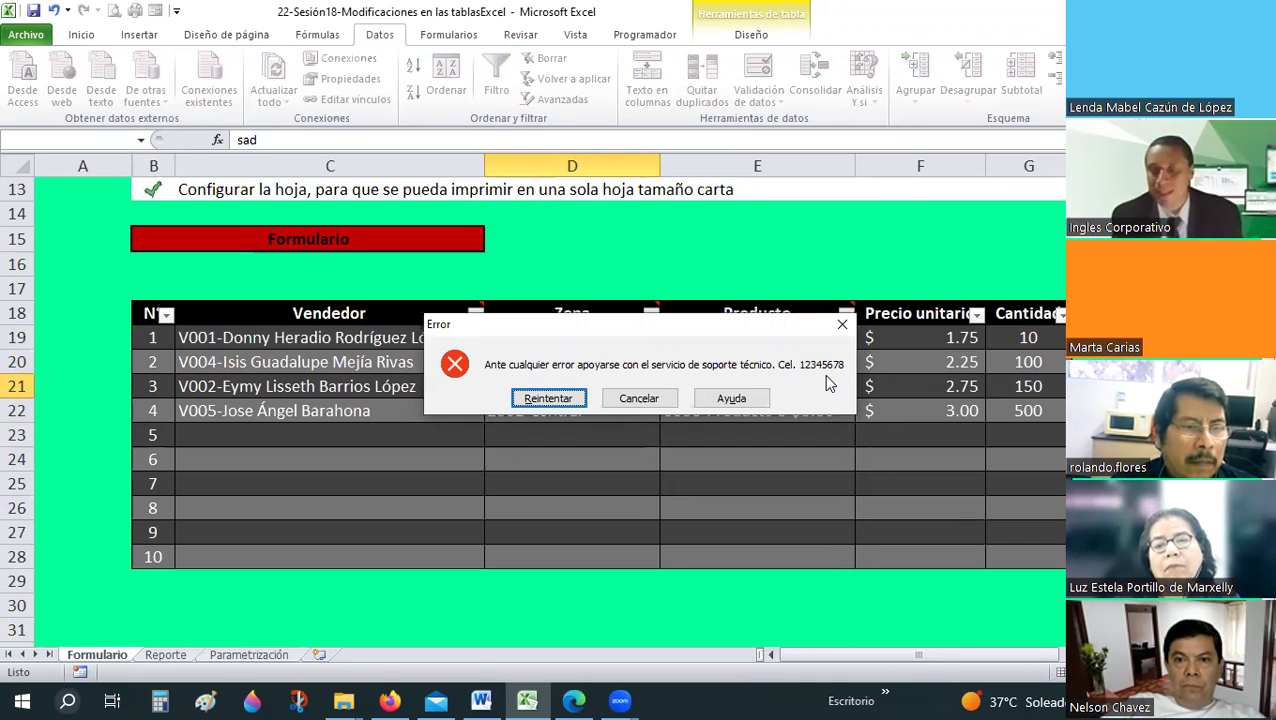
{"action": "left_click", "coordinate": [663, 405]}
{"action": "key", "text": "Return"}
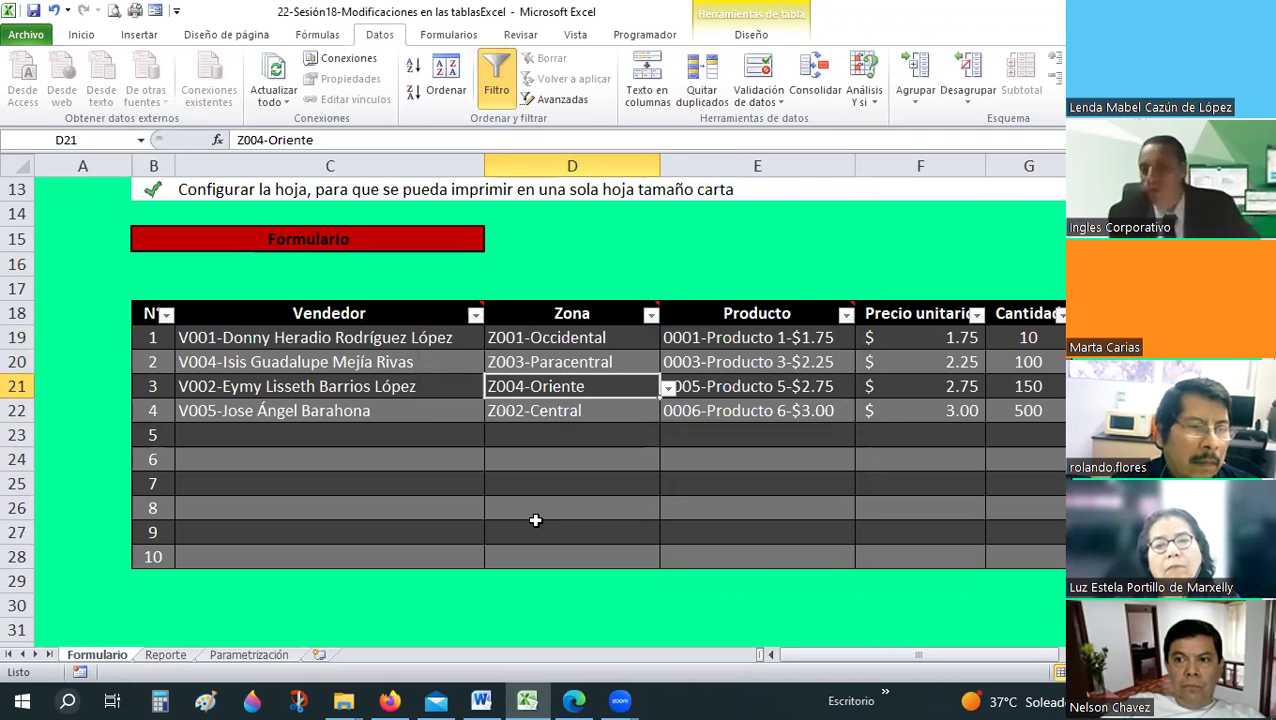
{"action": "left_click", "coordinate": [735, 387]}
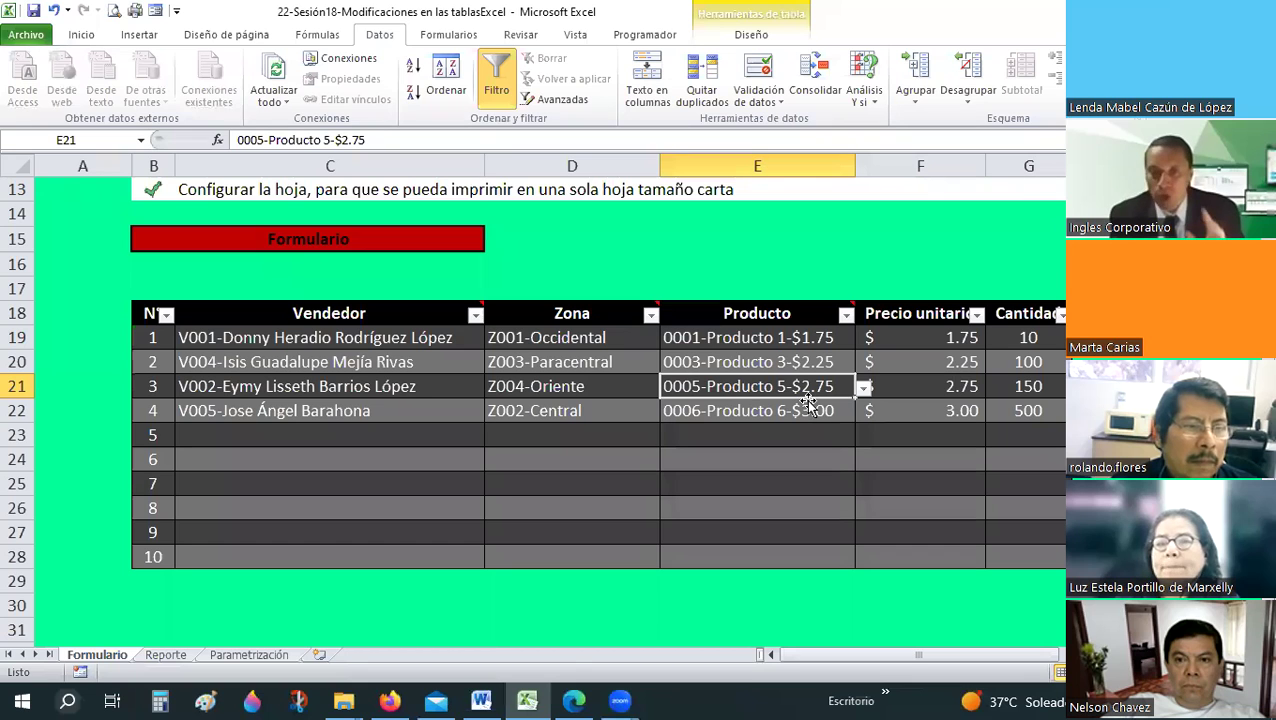
{"action": "key", "text": "alt+Down"}
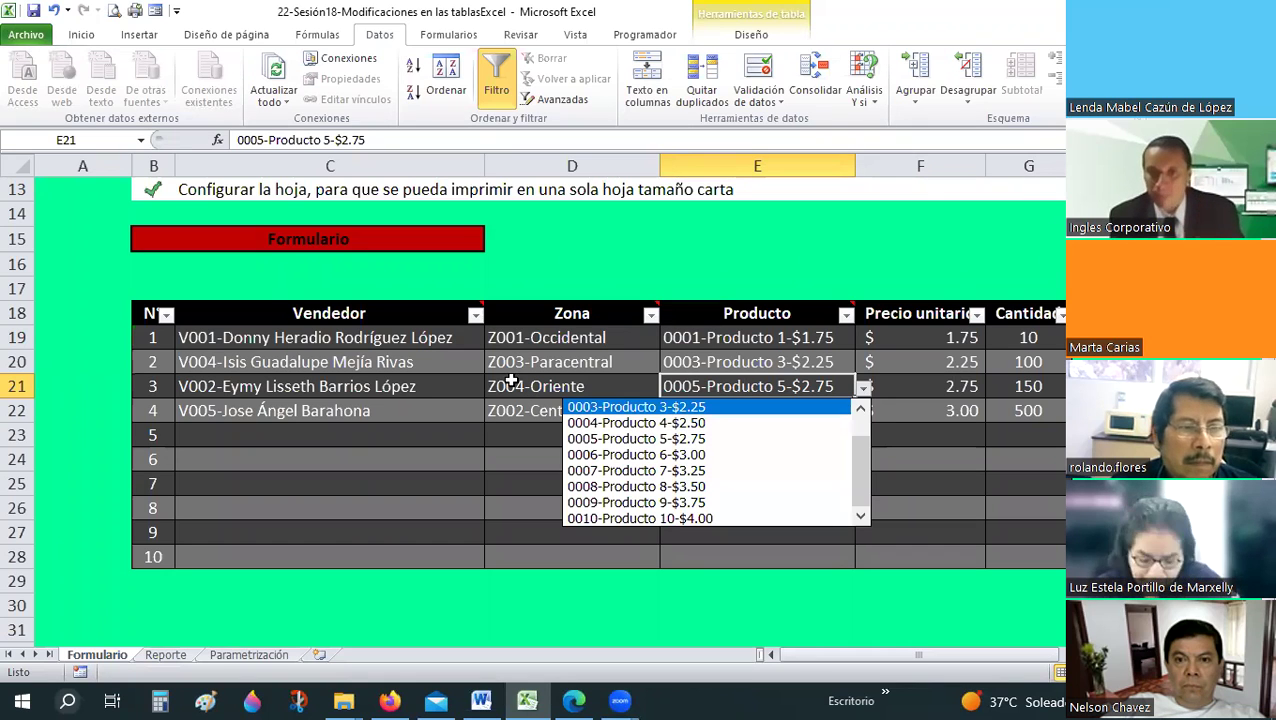
{"action": "key", "text": "Escape"}
- Review the instruction rows 12–13 and the vendor and product entry cells of the Formulario
{"action": "scroll", "coordinate": [225, 312], "scroll_direction": "up", "scroll_amount": 2}
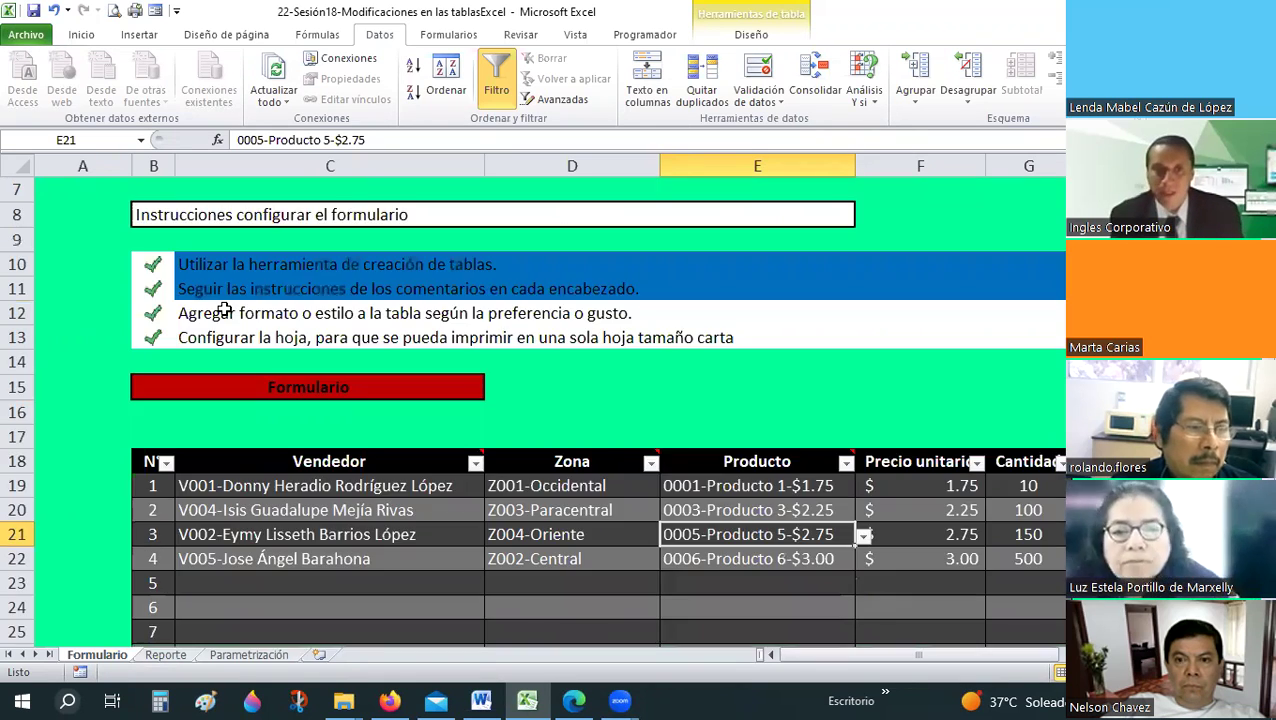
{"action": "left_click", "coordinate": [225, 312]}
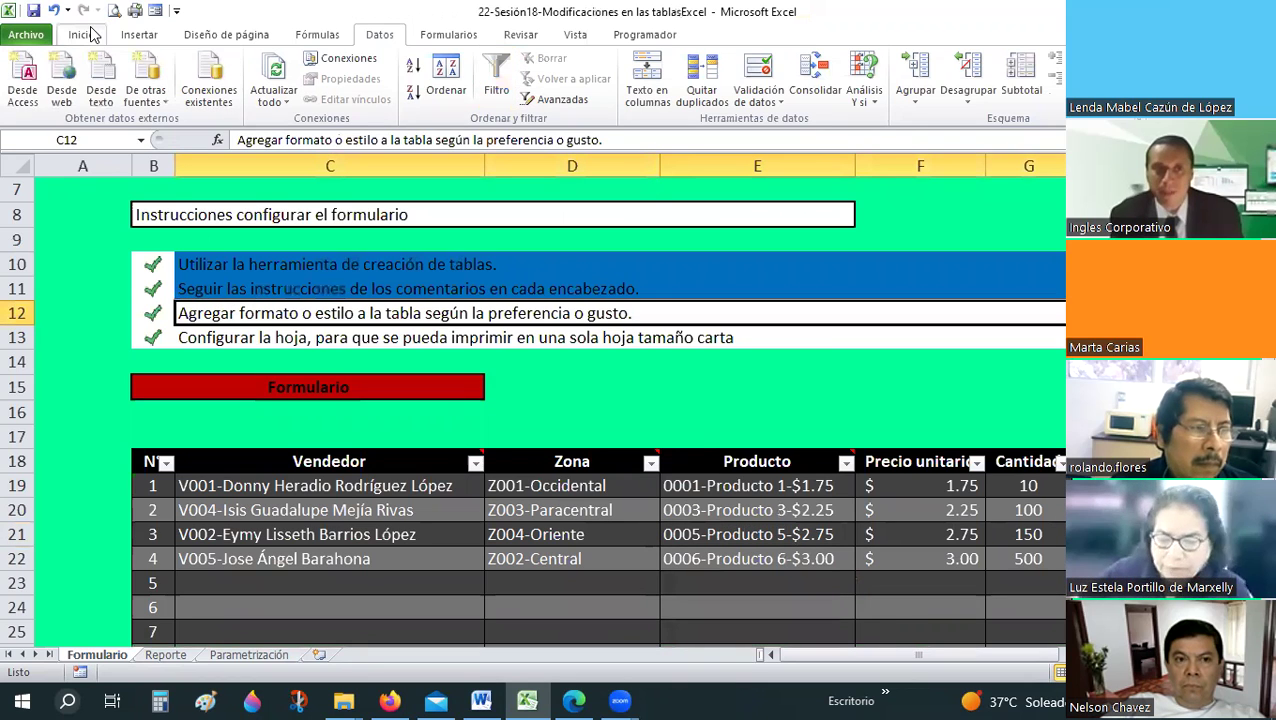
{"action": "scroll", "coordinate": [298, 103], "scroll_direction": "up", "scroll_amount": 4}
{"action": "left_click", "coordinate": [528, 385]}
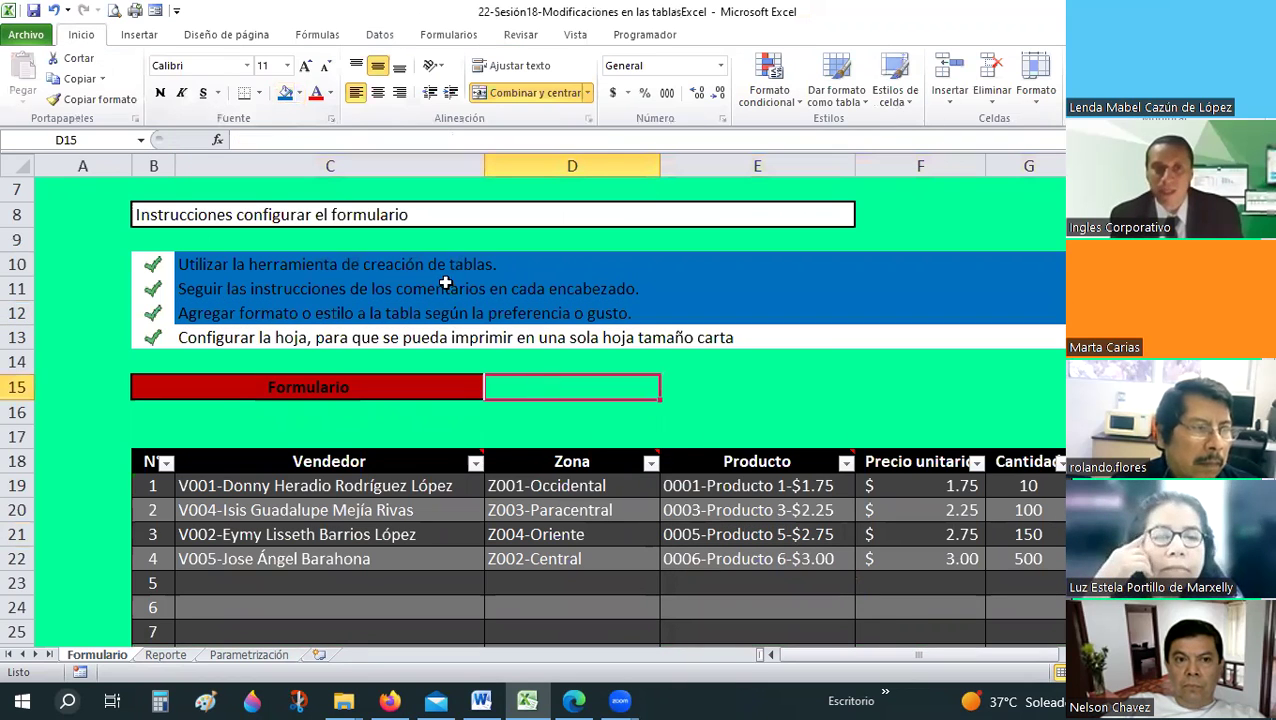
{"action": "scroll", "coordinate": [323, 335], "scroll_direction": "down", "scroll_amount": 3}
{"action": "key", "text": "Left"}
{"action": "key", "text": "Down"}
{"action": "key", "text": "Down"}
{"action": "key", "text": "Down"}
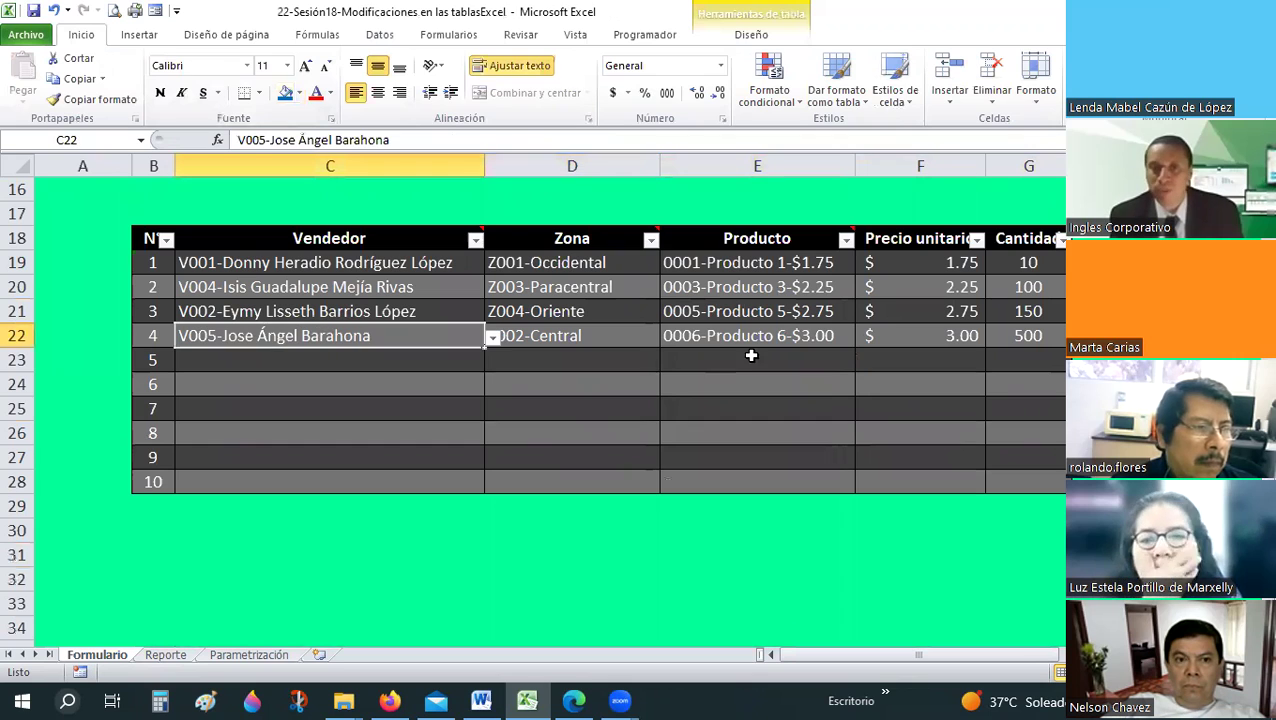
{"action": "key", "text": "Down"}
{"action": "key", "text": "Right"}
{"action": "key", "text": "Right"}
{"action": "scroll", "coordinate": [361, 332], "scroll_direction": "up", "scroll_amount": 3}
{"action": "key", "text": "Up"}
{"action": "key", "text": "Up"}
{"action": "key", "text": "Up"}
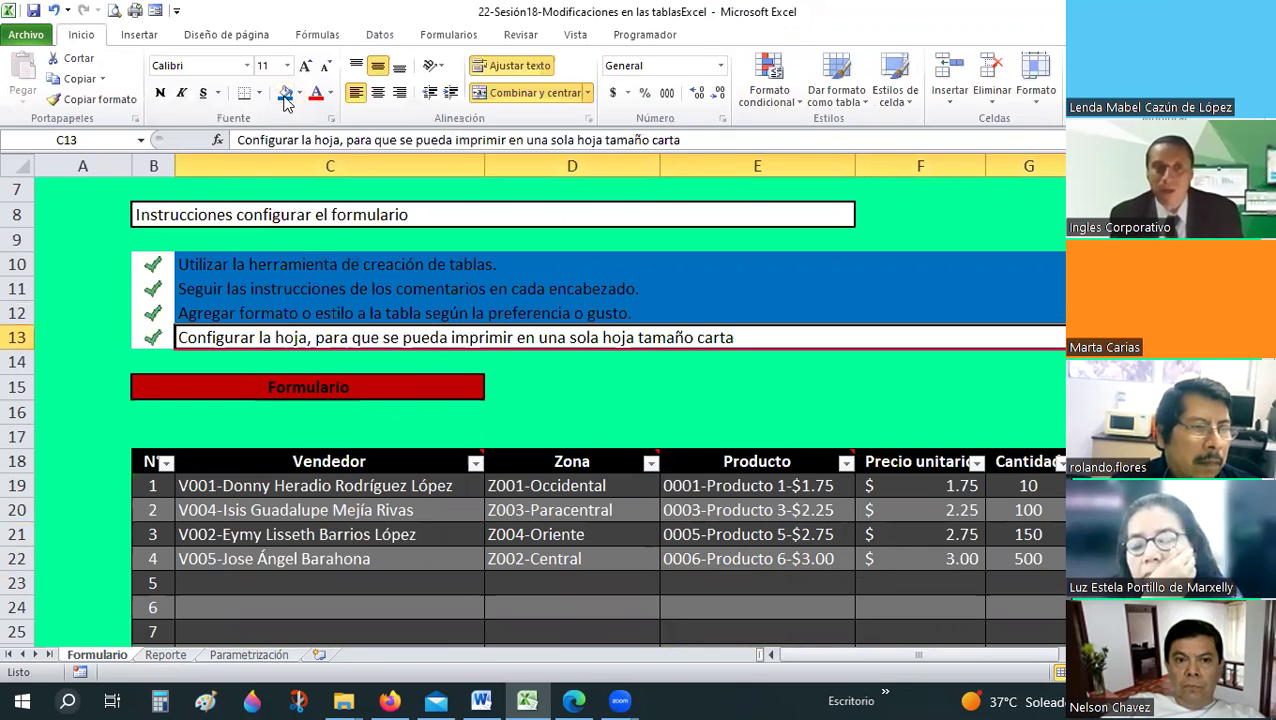
{"action": "left_click", "coordinate": [716, 480]}
{"action": "scroll", "coordinate": [650, 397], "scroll_direction": "down", "scroll_amount": 1}
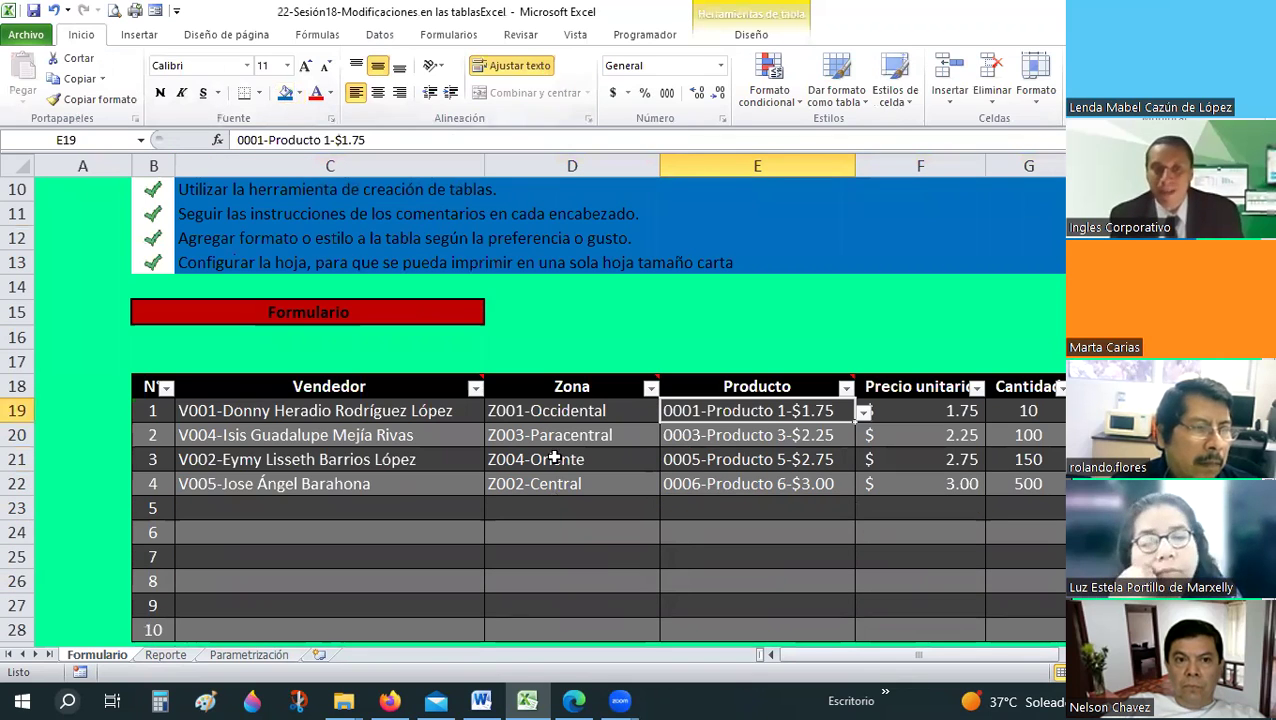
{"action": "left_click", "coordinate": [625, 330]}
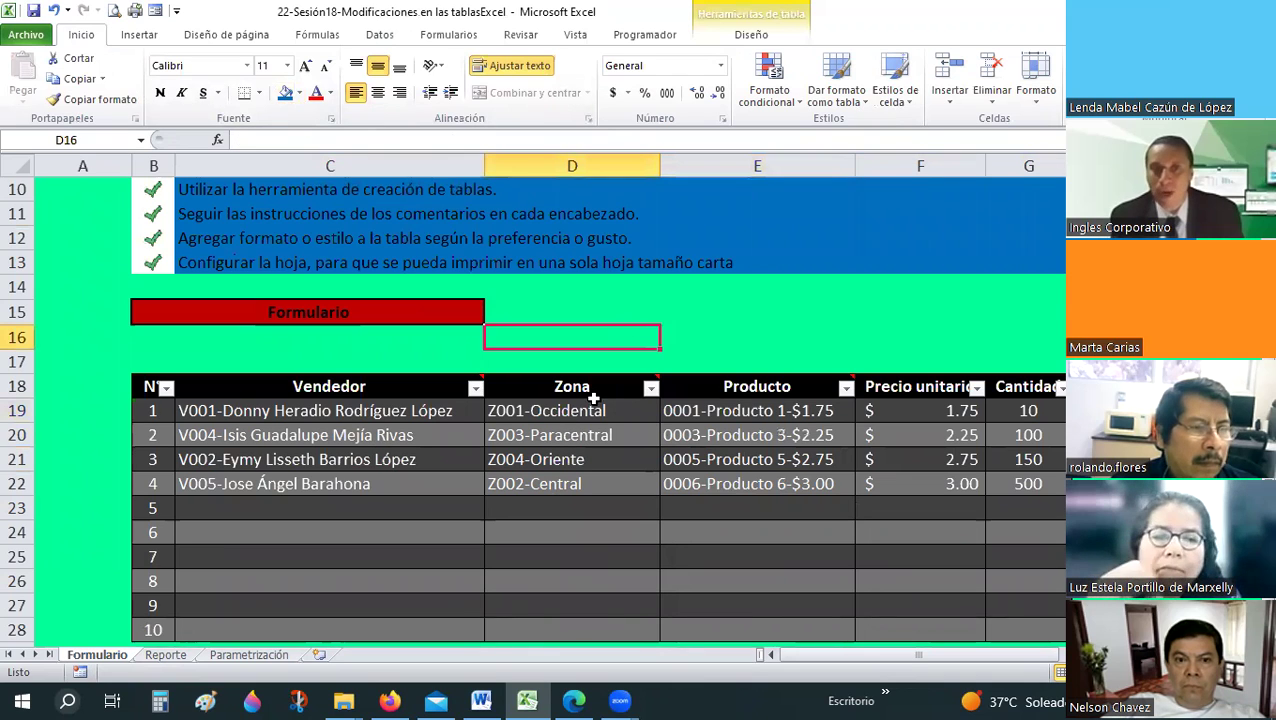
{"action": "scroll", "coordinate": [524, 431], "scroll_direction": "down", "scroll_amount": 1}
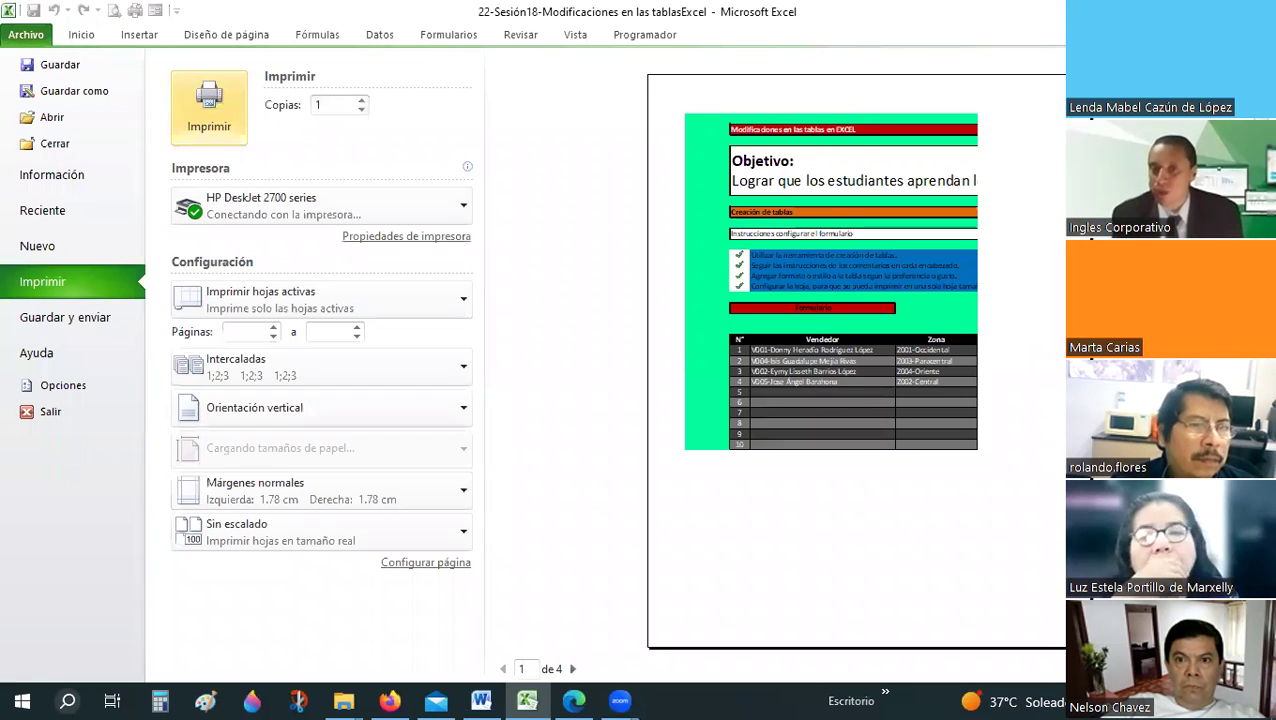
- Page through the print preview to page 3, then return to the sheet
{"action": "left_click", "coordinate": [574, 669]}
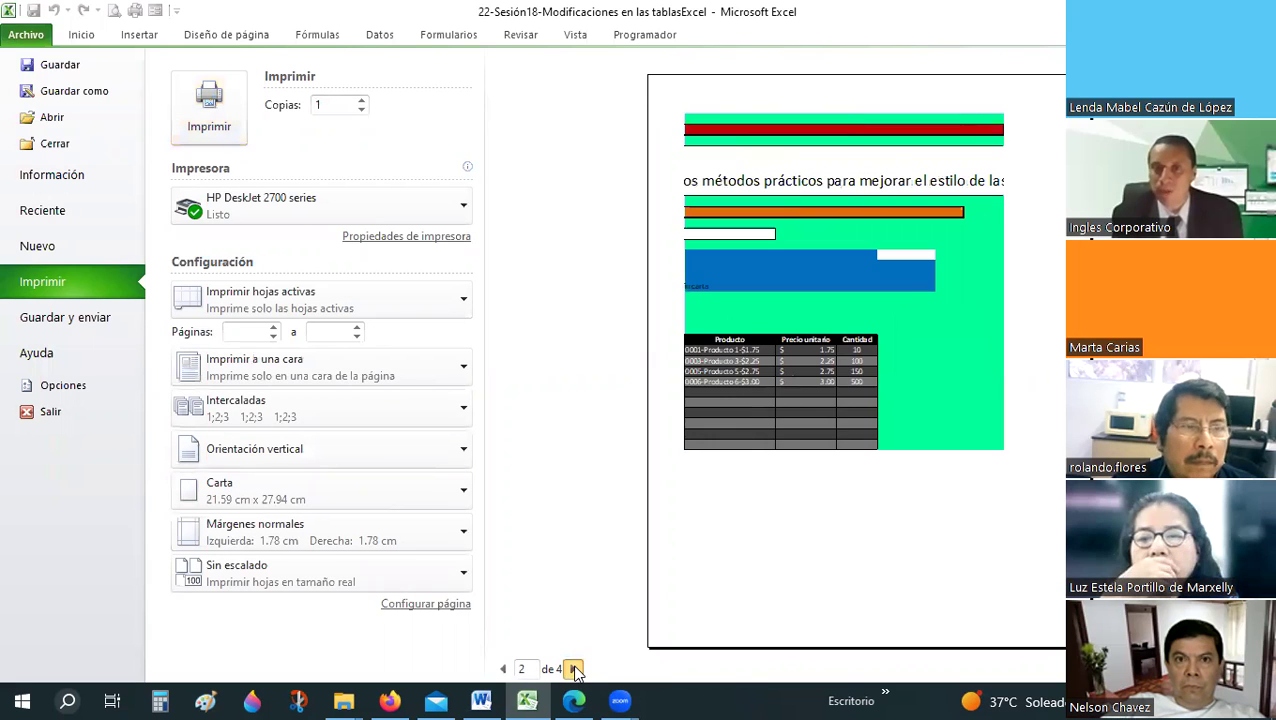
{"action": "left_click", "coordinate": [574, 669]}
{"action": "key", "text": "Escape"}
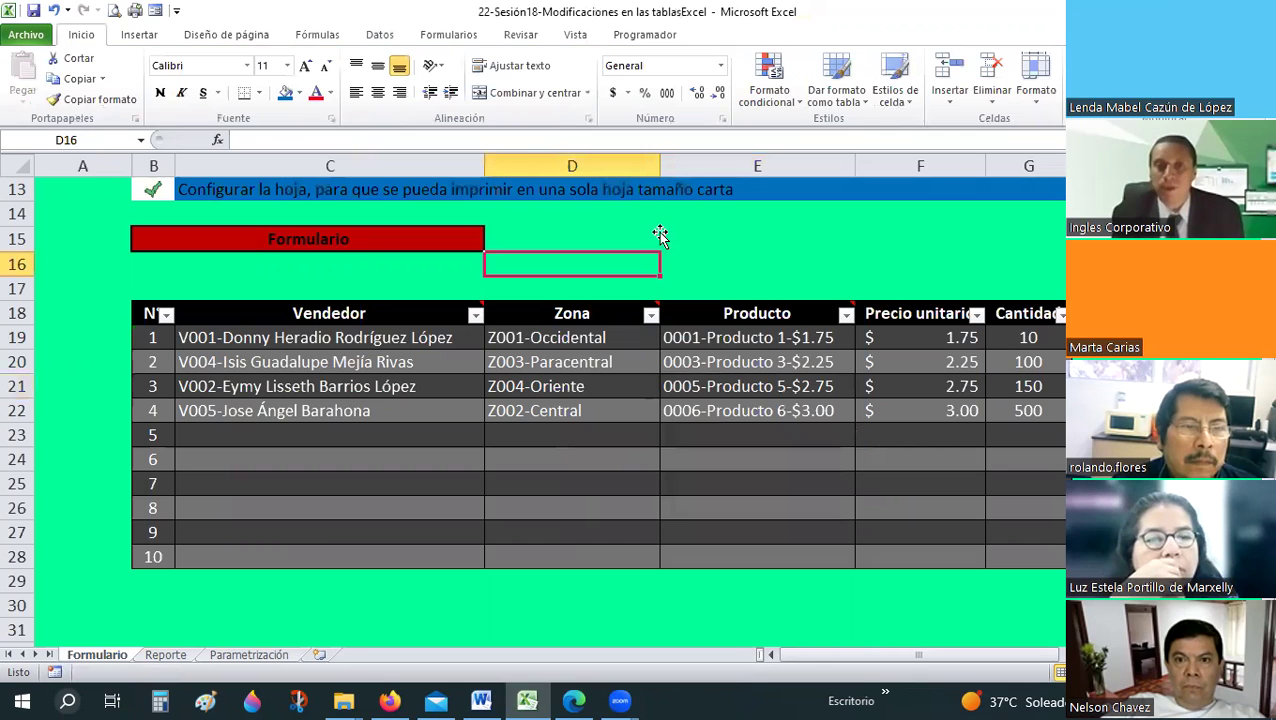
{"action": "key", "text": "Up"}
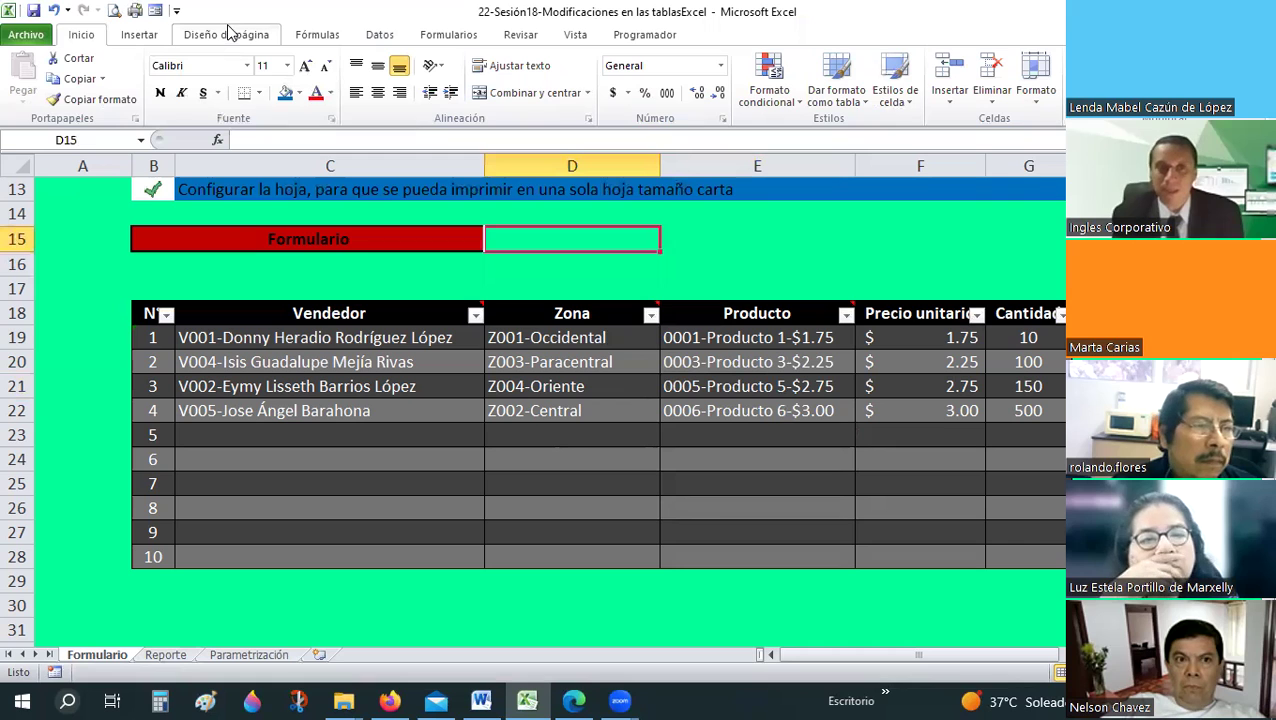
- Set the Formulario sheet's page orientation to landscape (Horizontal)
{"action": "left_click", "coordinate": [222, 38]}
{"action": "left_click", "coordinate": [205, 85]}
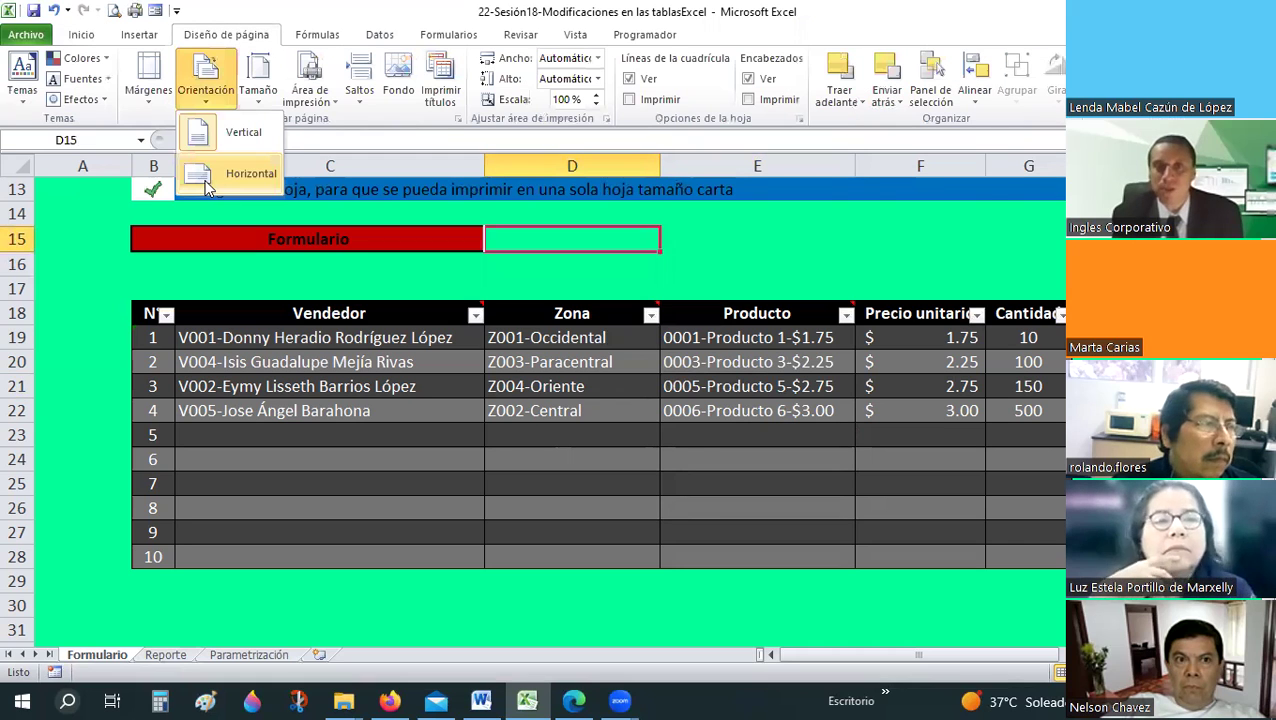
{"action": "left_click", "coordinate": [203, 179]}
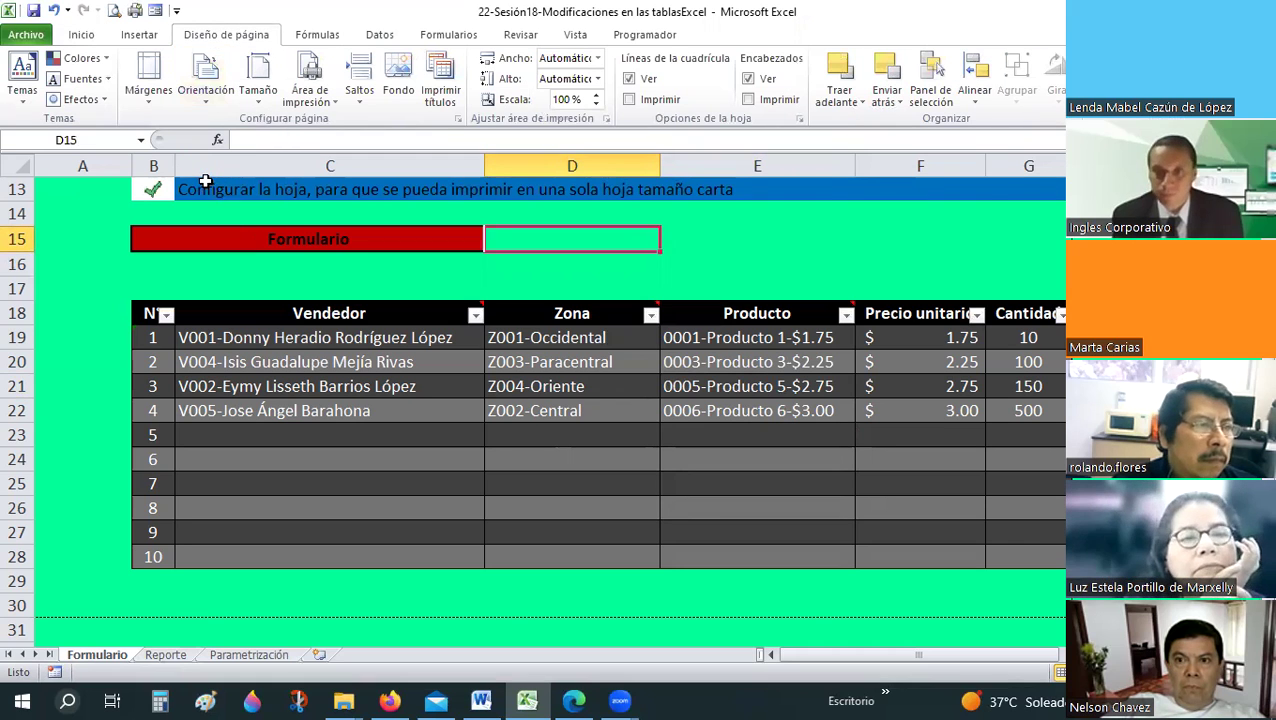
{"action": "scroll", "coordinate": [975, 383], "scroll_direction": "up", "scroll_amount": 3}
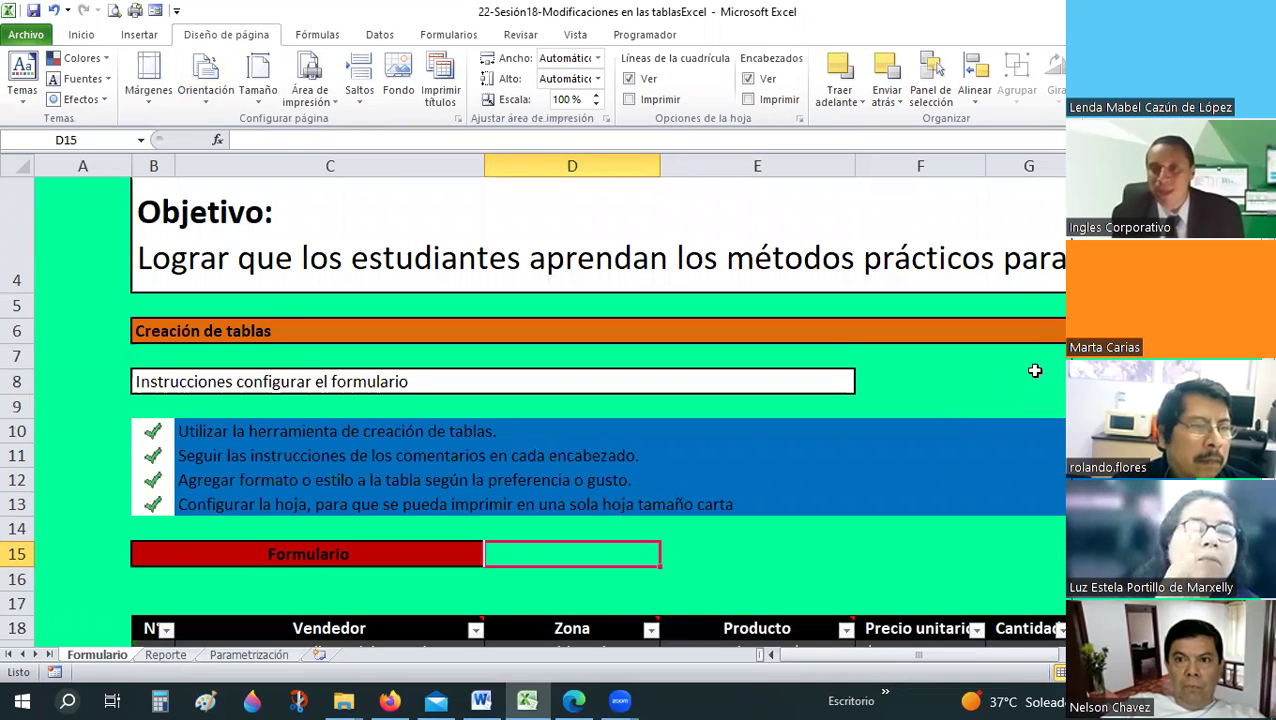
{"action": "scroll", "coordinate": [872, 488], "scroll_direction": "down", "scroll_amount": 3}
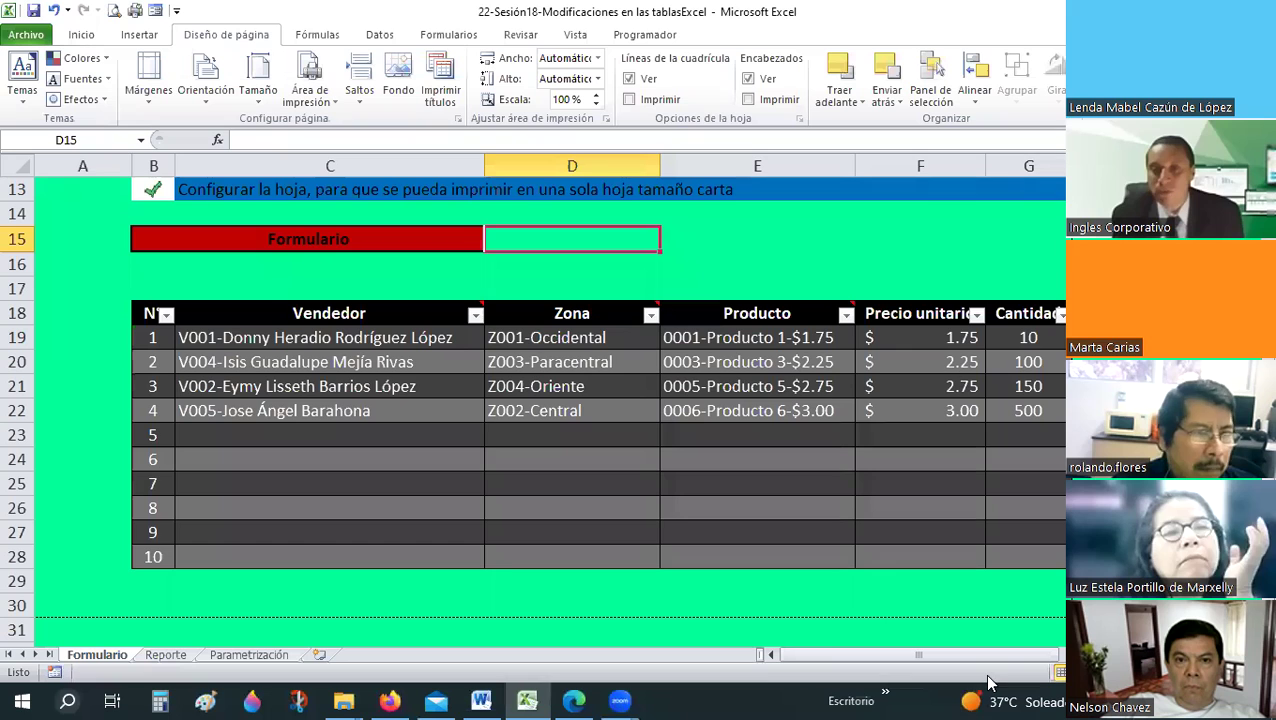
{"action": "left_click_drag", "start_coordinate": [989, 655], "coordinate": [1060, 658]}
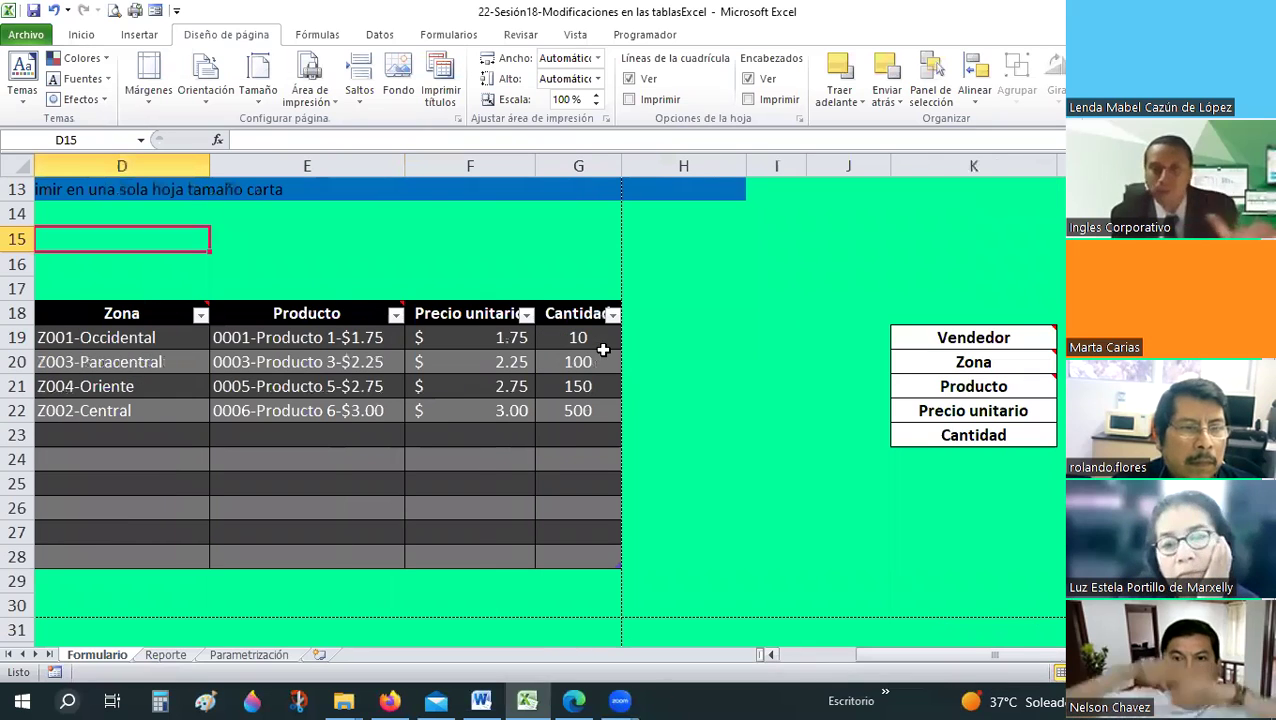
- Copy cell K17's formatting down the header list below it
{"action": "left_click", "coordinate": [921, 283]}
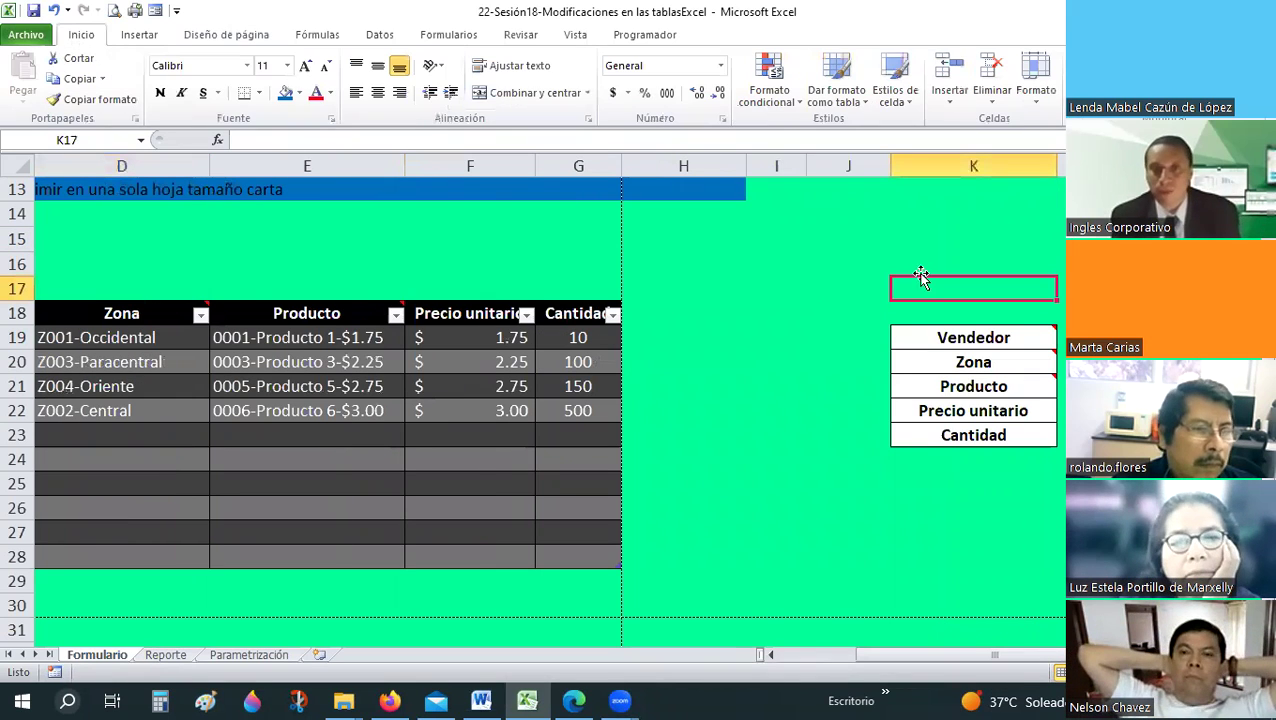
{"action": "key", "text": "ctrl+c"}
{"action": "left_click", "coordinate": [90, 99]}
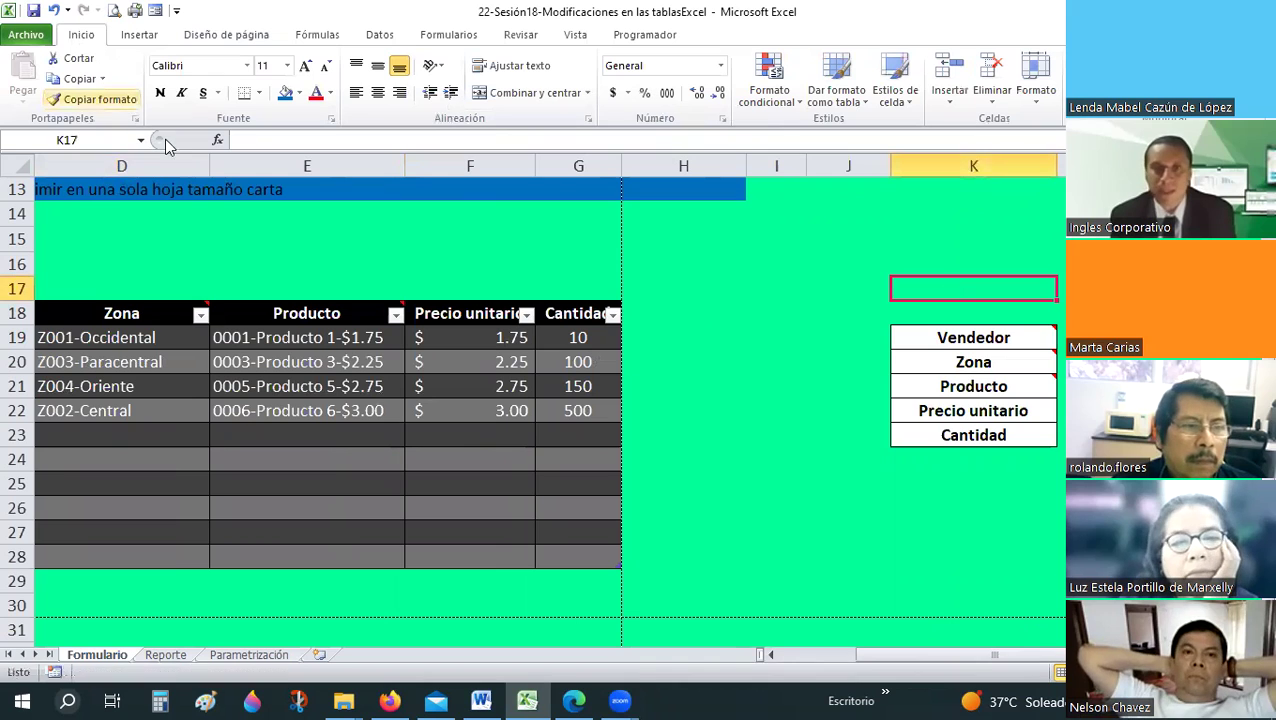
{"action": "left_click_drag", "start_coordinate": [930, 288], "coordinate": [950, 445]}
{"action": "left_click", "coordinate": [735, 432]}
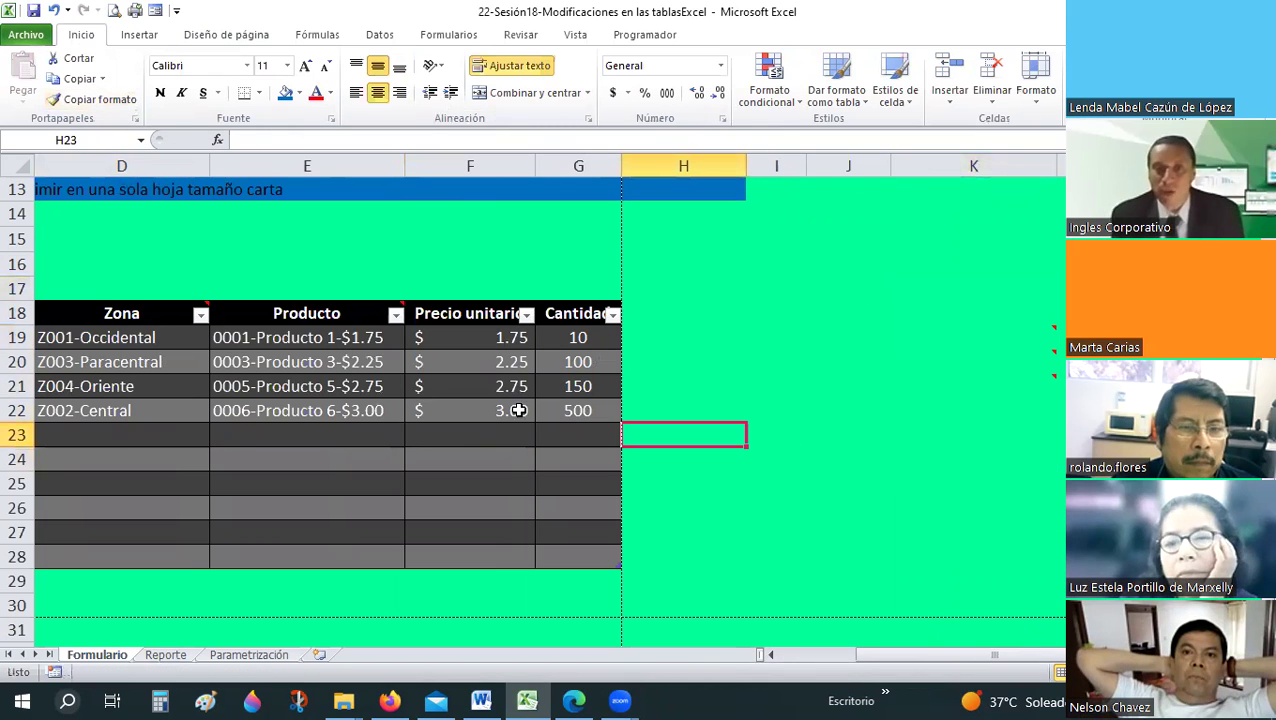
- Select the merged Objetivo cell B4
{"action": "scroll", "coordinate": [747, 307], "scroll_direction": "up", "scroll_amount": 4}
{"action": "left_click", "coordinate": [747, 307]}
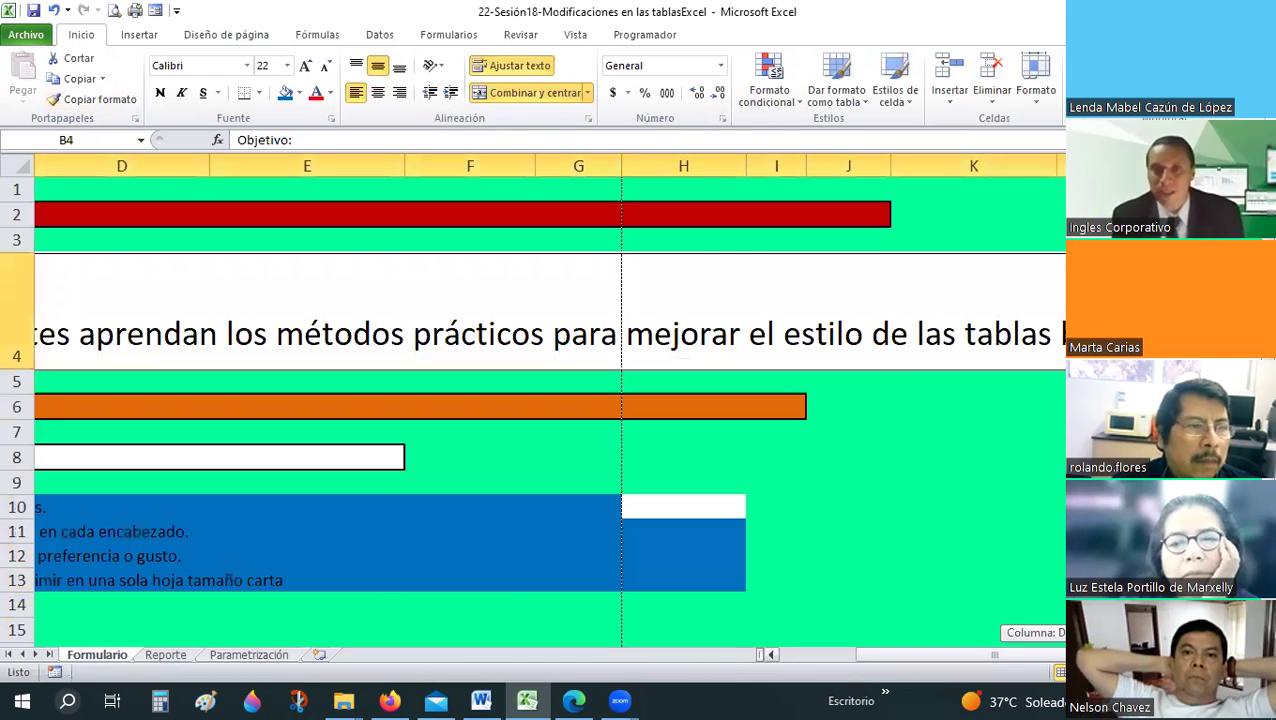
{"action": "left_click_drag", "start_coordinate": [968, 655], "coordinate": [891, 655]}
{"action": "left_click_drag", "start_coordinate": [806, 668], "coordinate": [806, 664]}
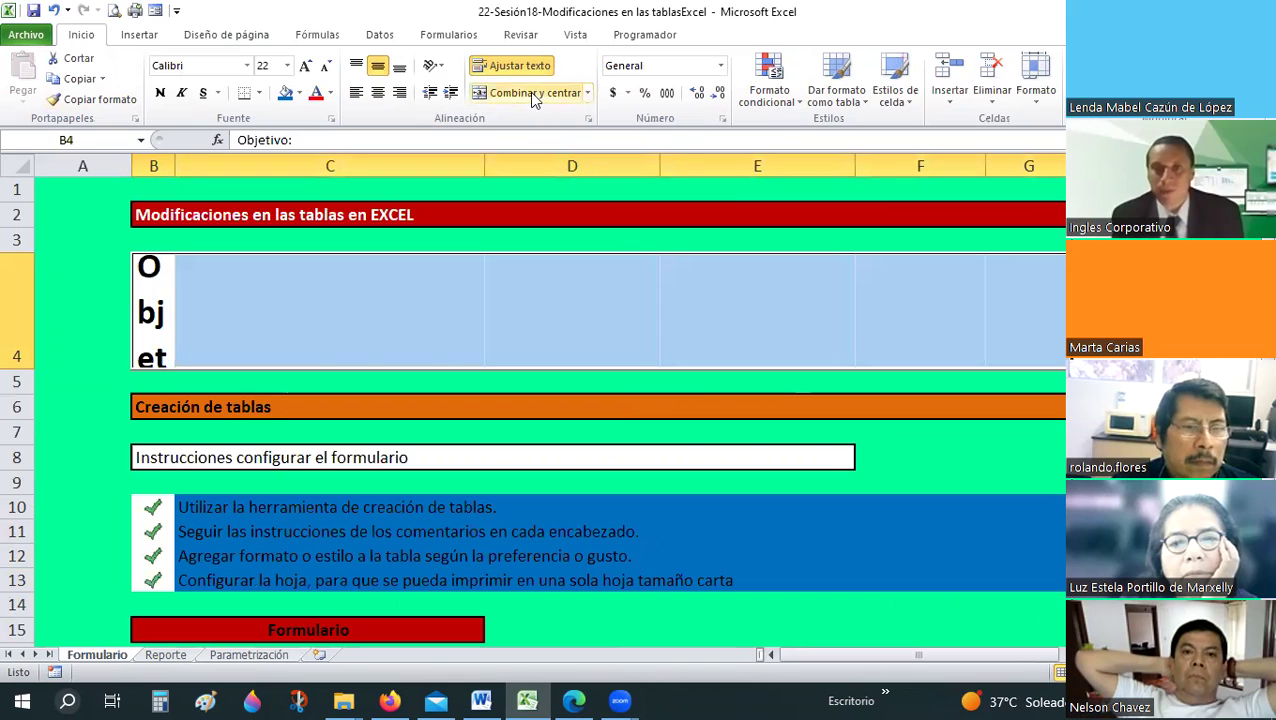
- Copy row 11's instruction formatting onto rows 12 and 13, undoing the stray application to rows 8–17
{"action": "left_click", "coordinate": [774, 507]}
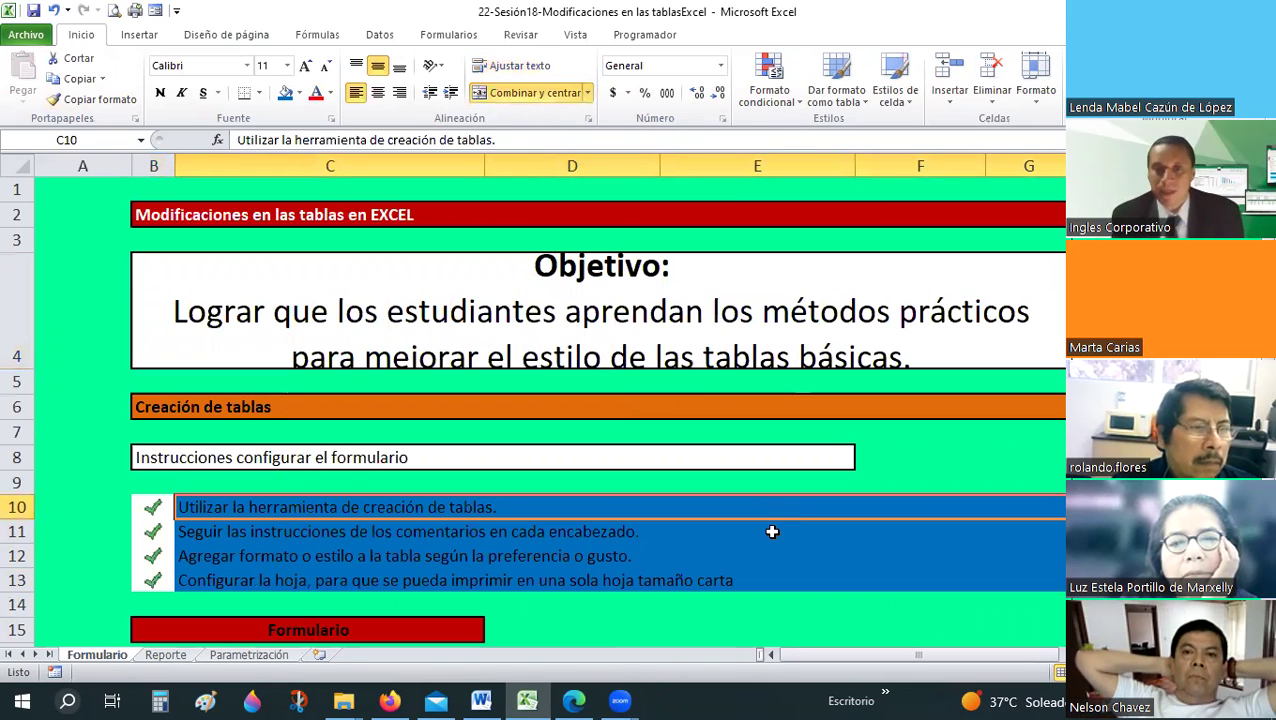
{"action": "left_click", "coordinate": [772, 532]}
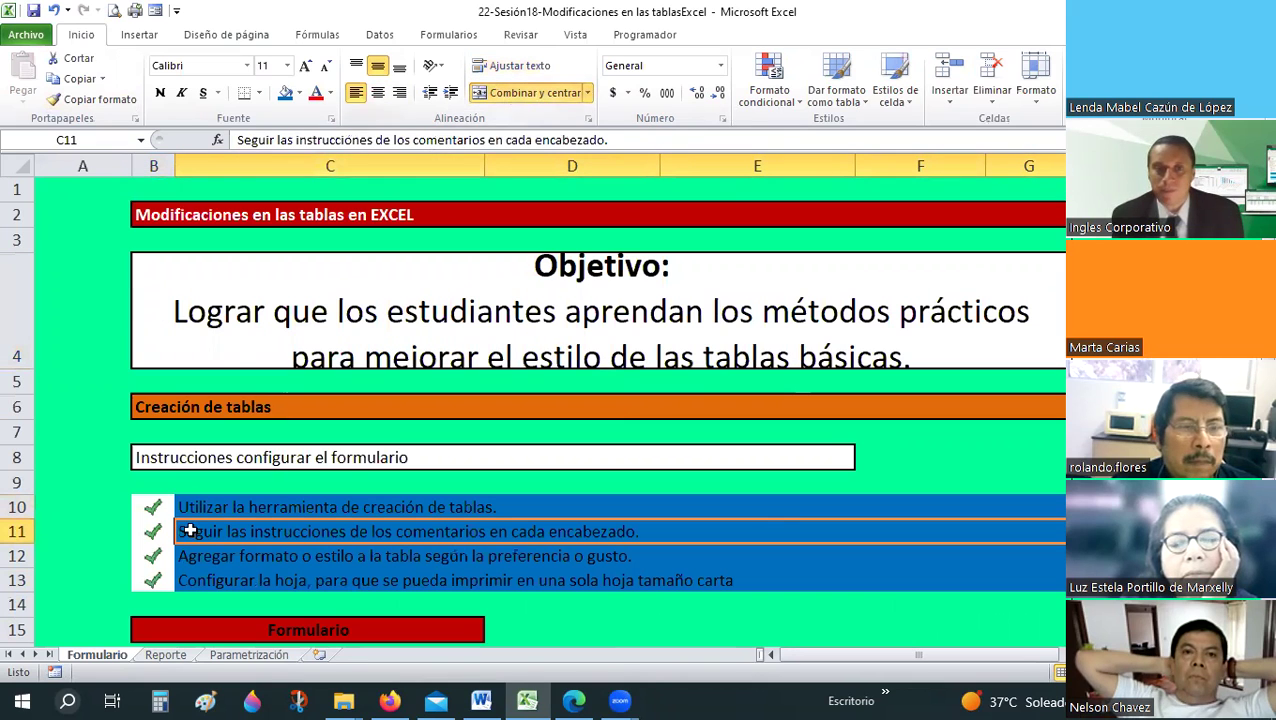
{"action": "left_click_drag", "start_coordinate": [184, 535], "coordinate": [991, 532]}
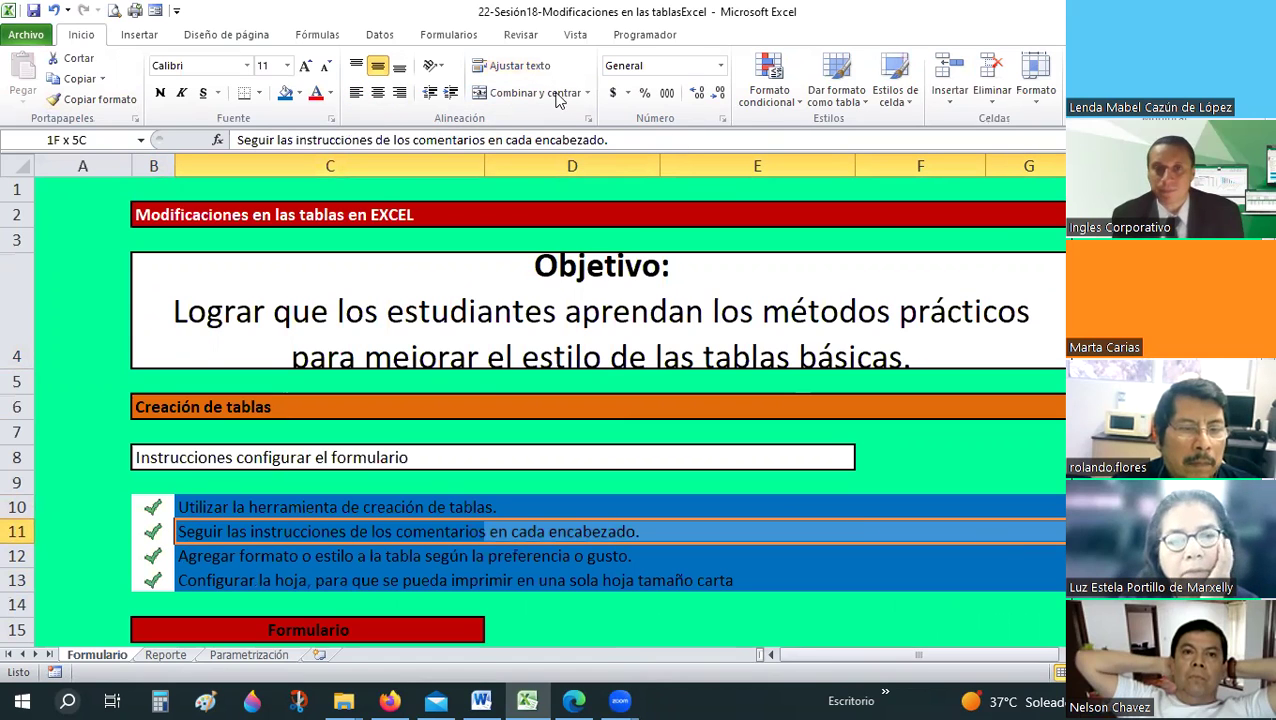
{"action": "scroll", "coordinate": [256, 423], "scroll_direction": "down", "scroll_amount": 2}
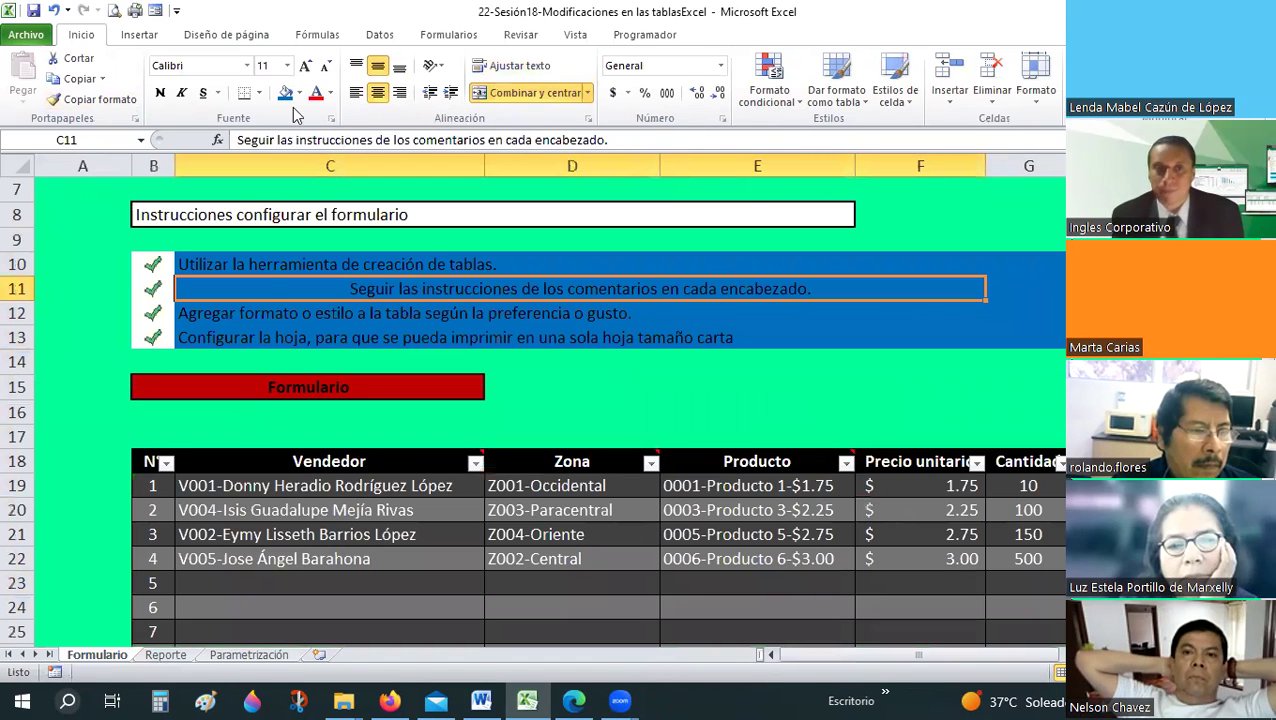
{"action": "left_click", "coordinate": [100, 100]}
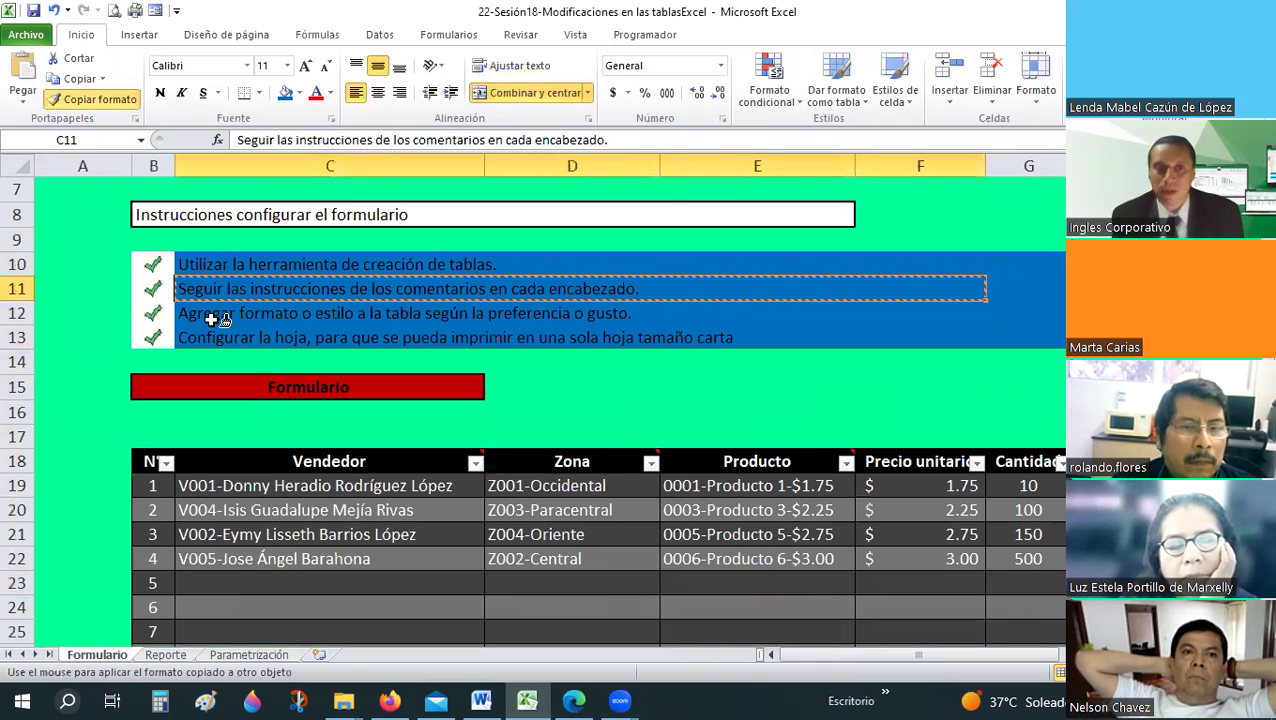
{"action": "mouse_move", "coordinate": [1000, 313]}
{"action": "left_mouse_down"}
{"action": "mouse_move", "coordinate": [1027, 339]}
{"action": "mouse_move", "coordinate": [470, 336]}
{"action": "left_mouse_up"}
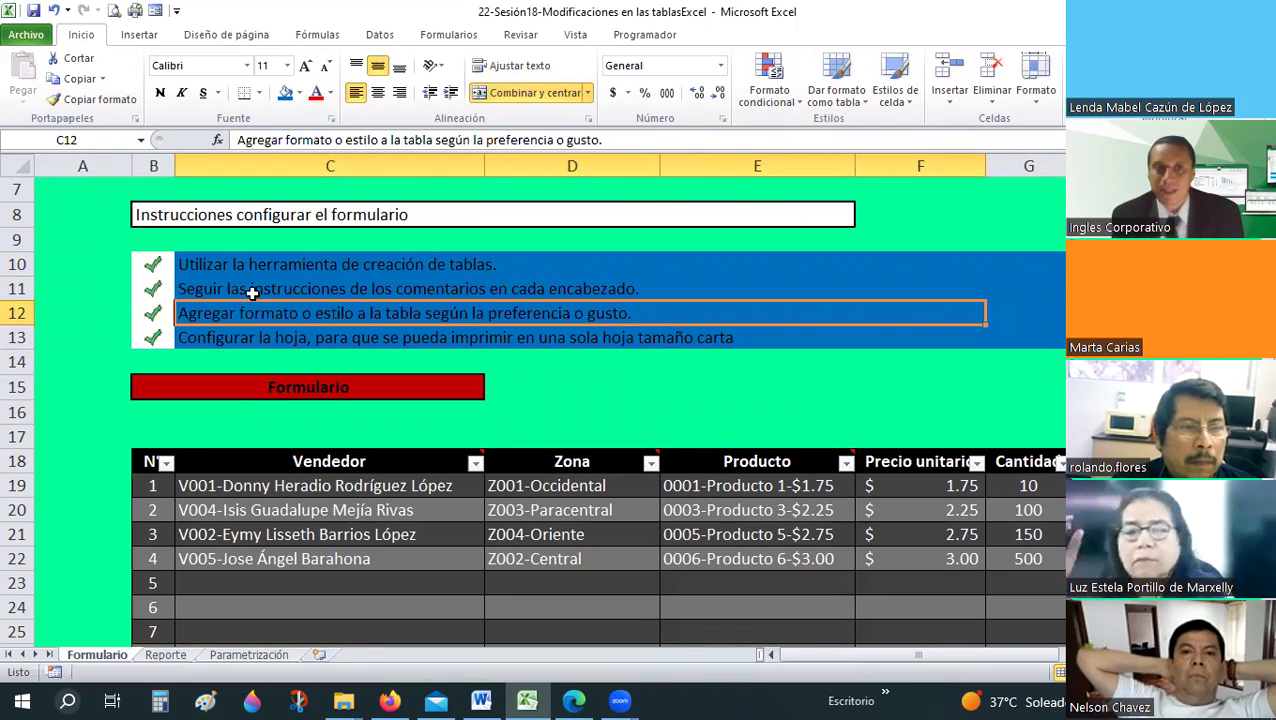
{"action": "double_click", "coordinate": [90, 100]}
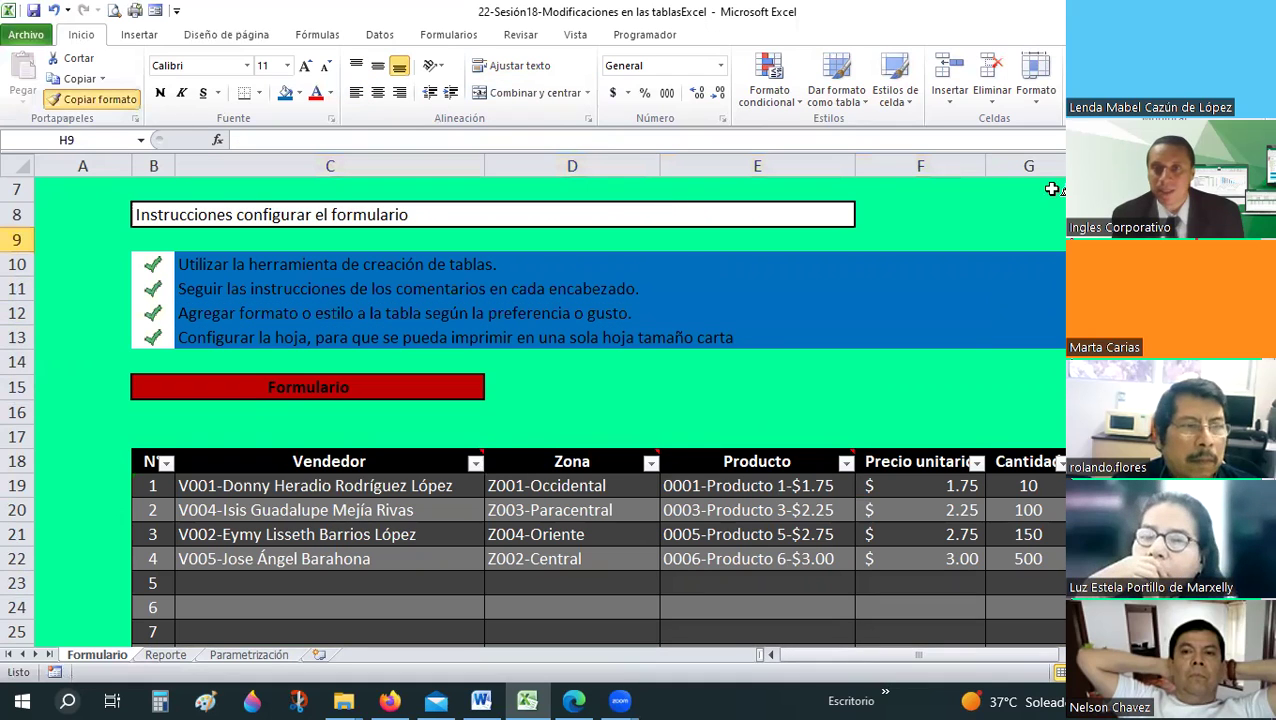
{"action": "left_click_drag", "start_coordinate": [135, 214], "coordinate": [1060, 432]}
{"action": "key", "text": "ctrl+z"}
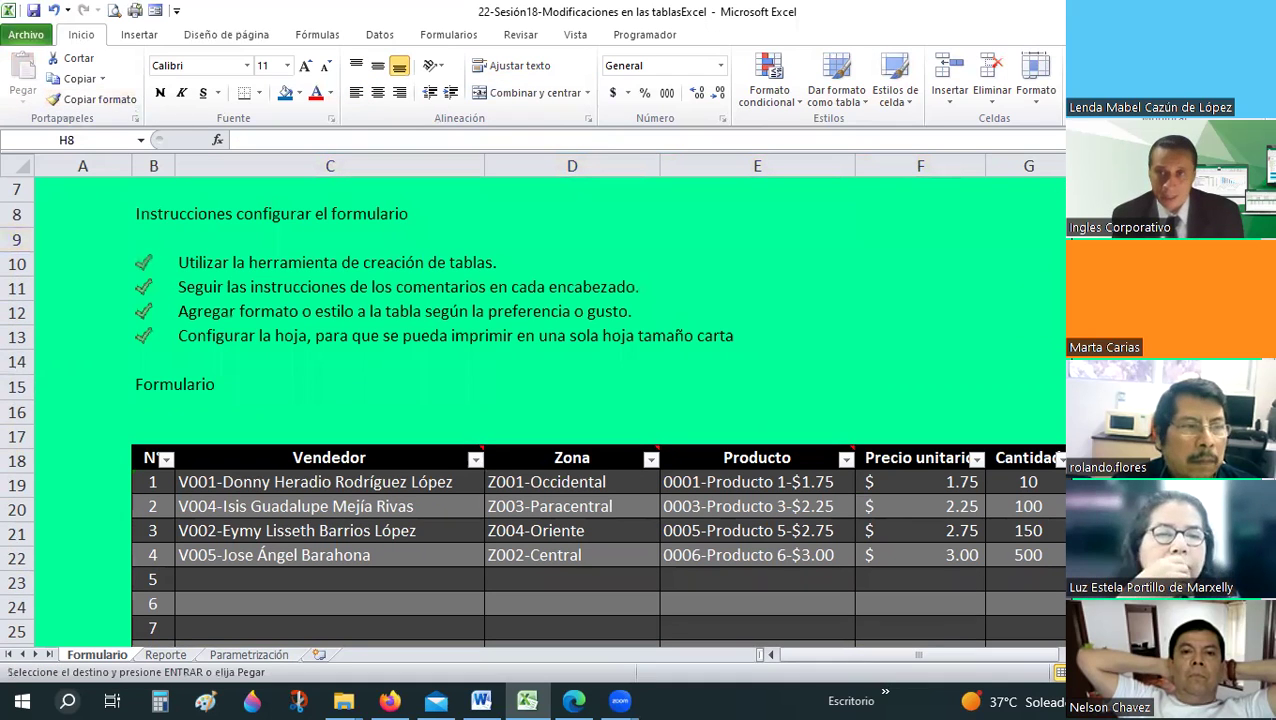
- Merge C12:G12, then unmerge rows 12 and 13 across to column G
{"action": "left_click", "coordinate": [986, 323]}
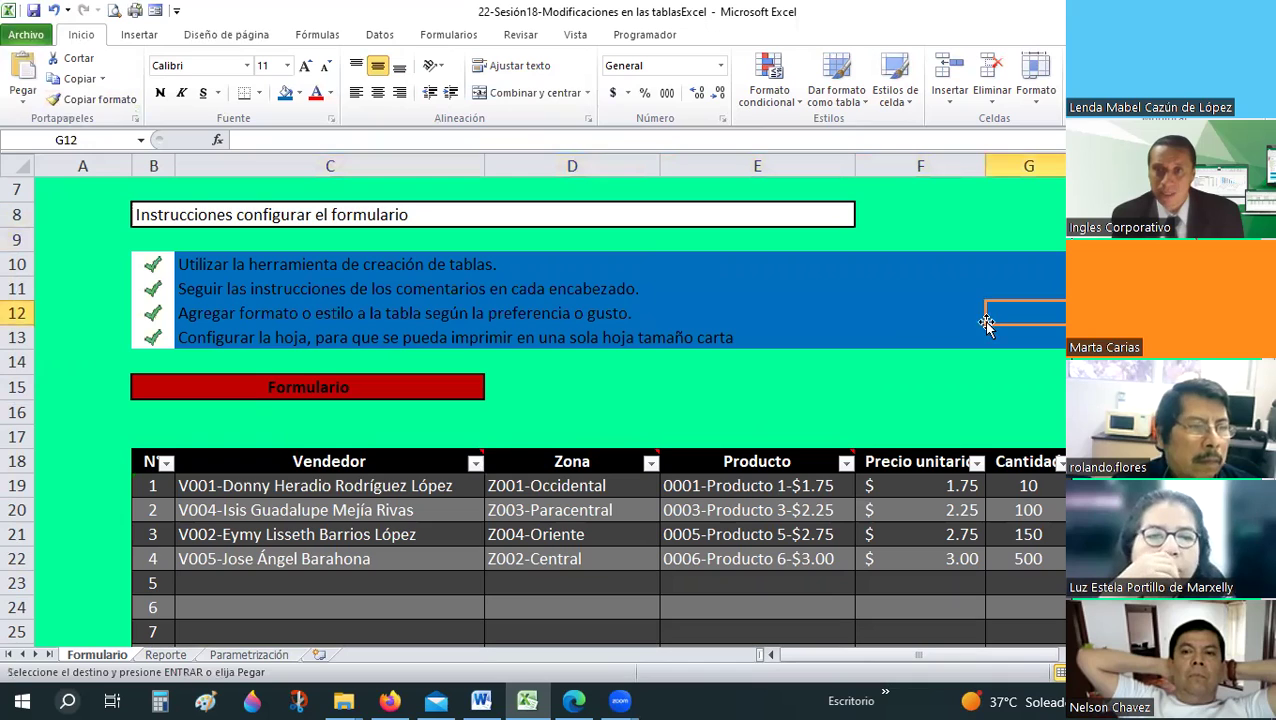
{"action": "left_click", "coordinate": [244, 312]}
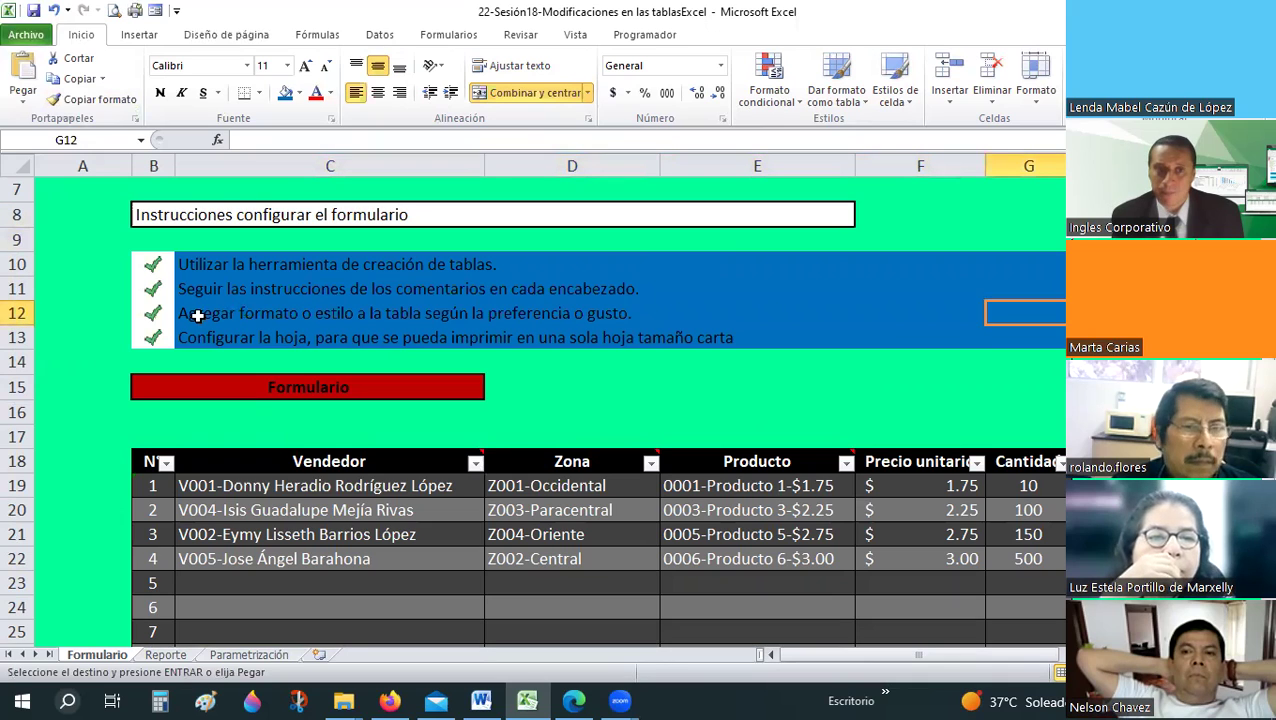
{"action": "left_click", "coordinate": [1051, 311], "text": "shift"}
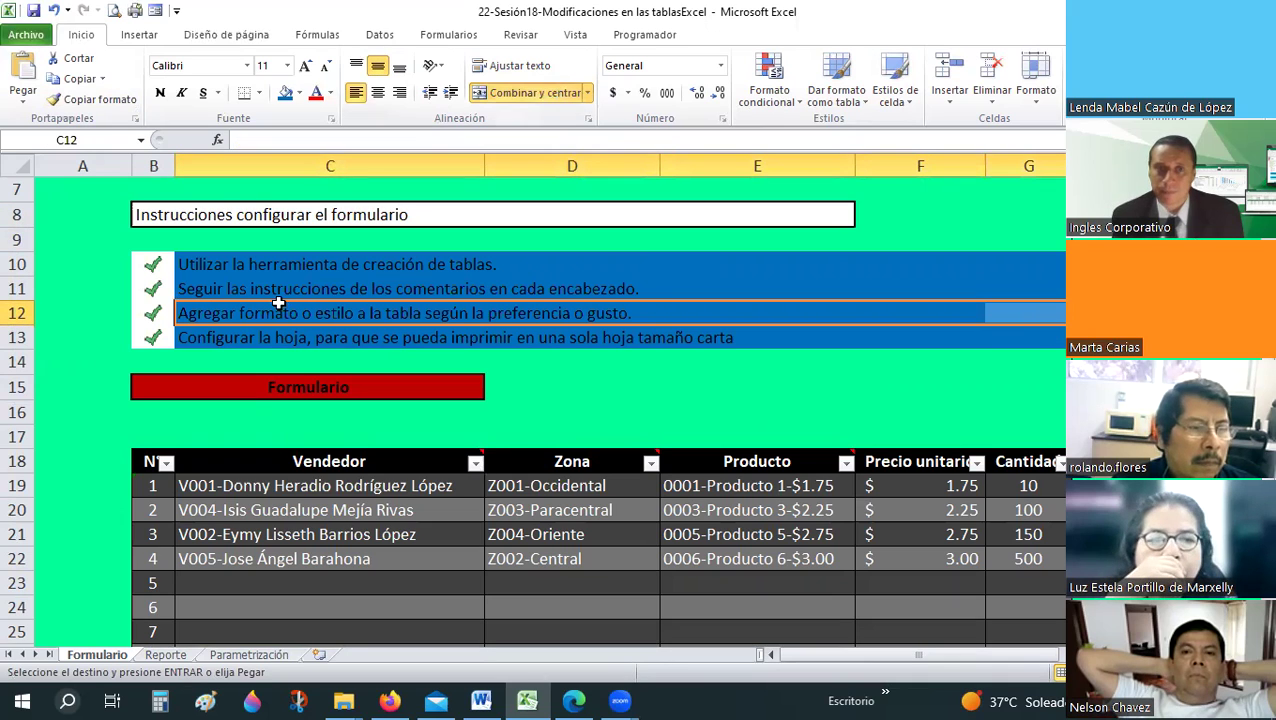
{"action": "key", "text": "ctrl+z"}
{"action": "left_click", "coordinate": [995, 311], "text": "shift"}
{"action": "left_click", "coordinate": [550, 93]}
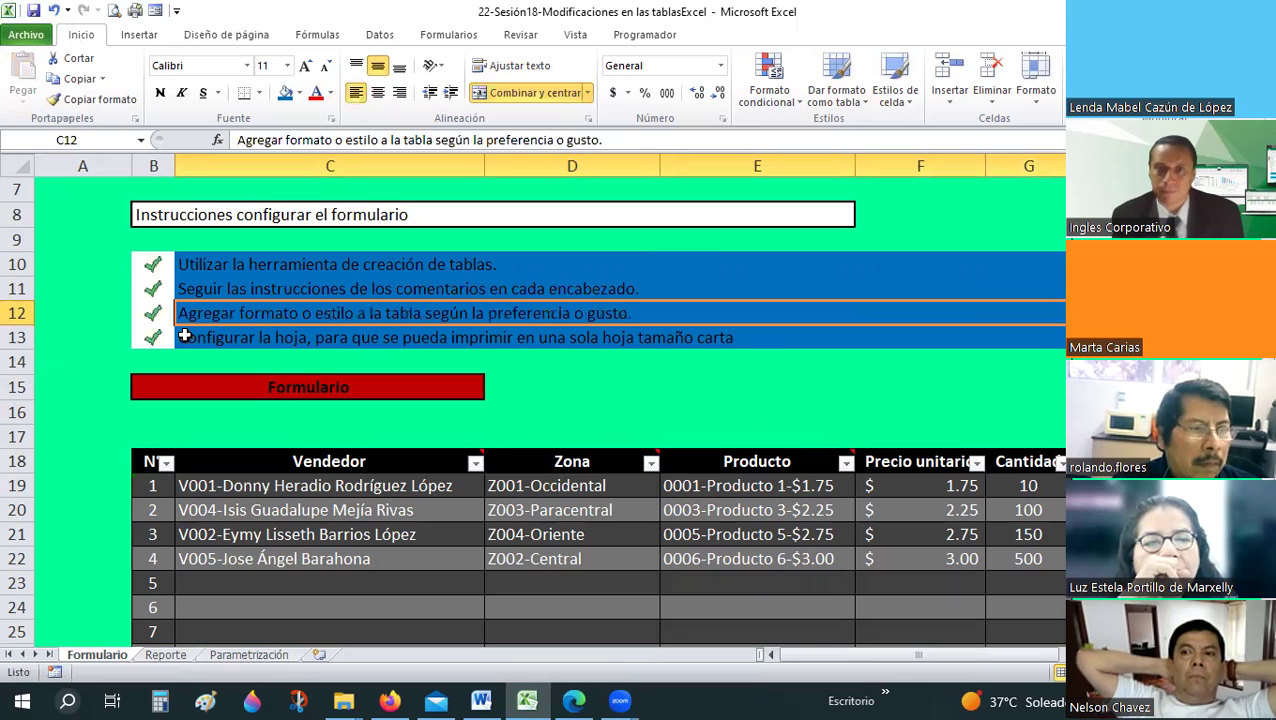
{"action": "left_click_drag", "start_coordinate": [188, 338], "coordinate": [1042, 341]}
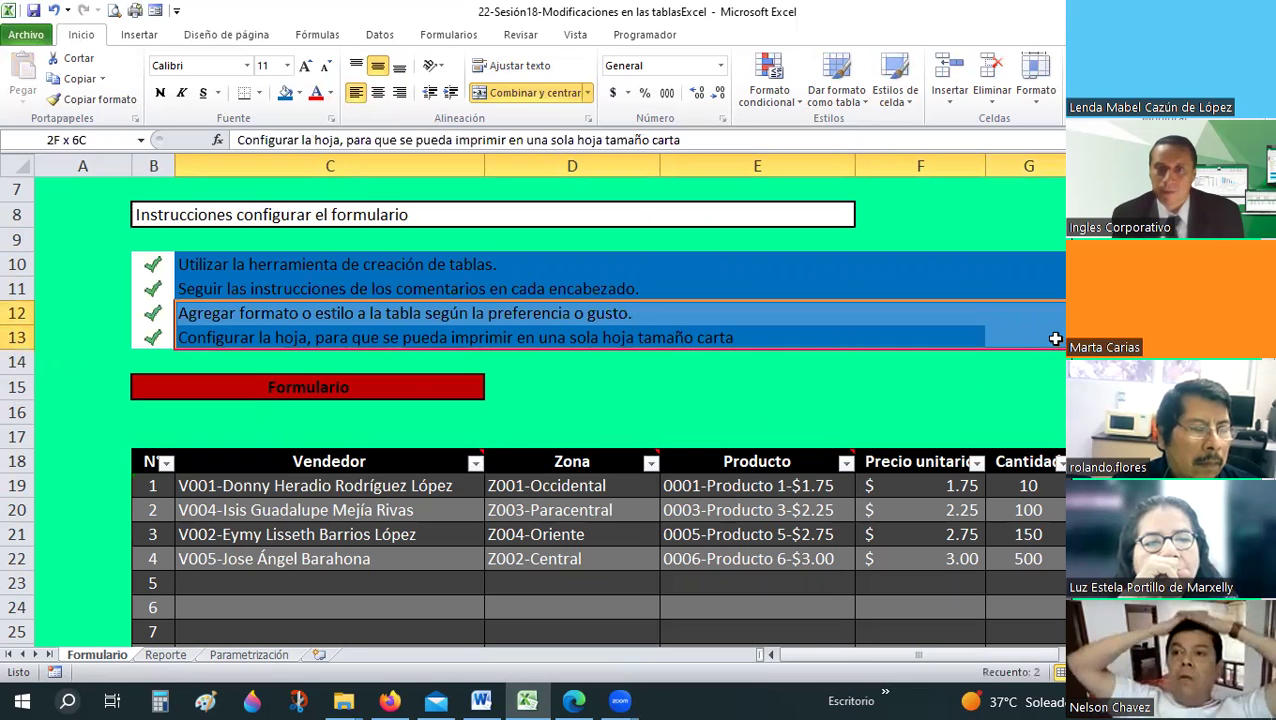
{"action": "left_click", "coordinate": [535, 92]}
- Merge the fourth instruction across C13:G13 and left-align its text
{"action": "left_click", "coordinate": [420, 337]}
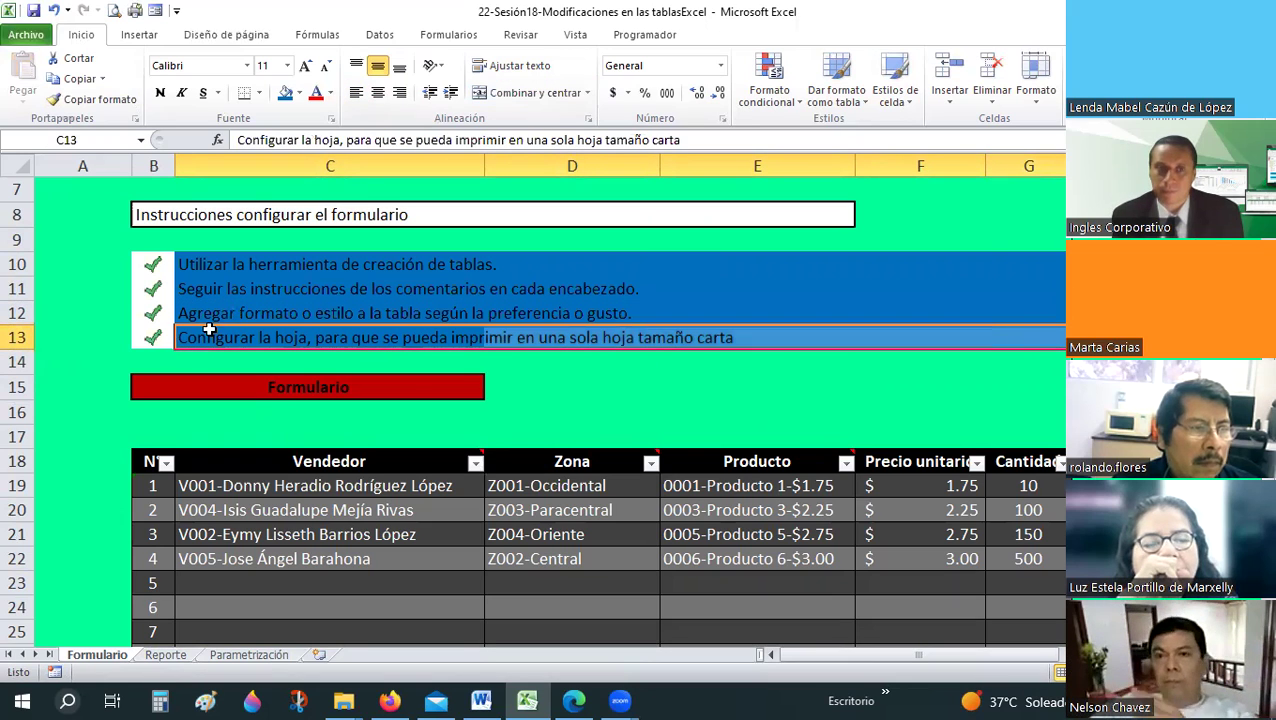
{"action": "left_click_drag", "start_coordinate": [842, 367], "coordinate": [1040, 339]}
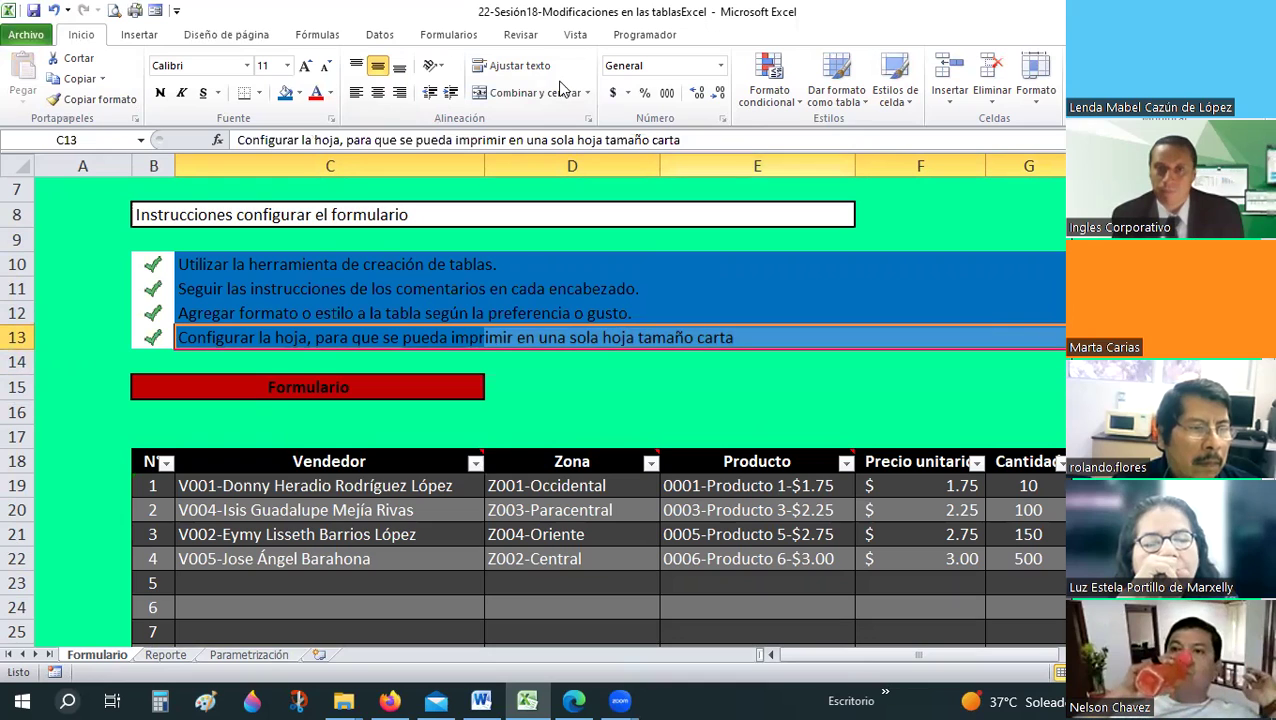
{"action": "left_click", "coordinate": [530, 95]}
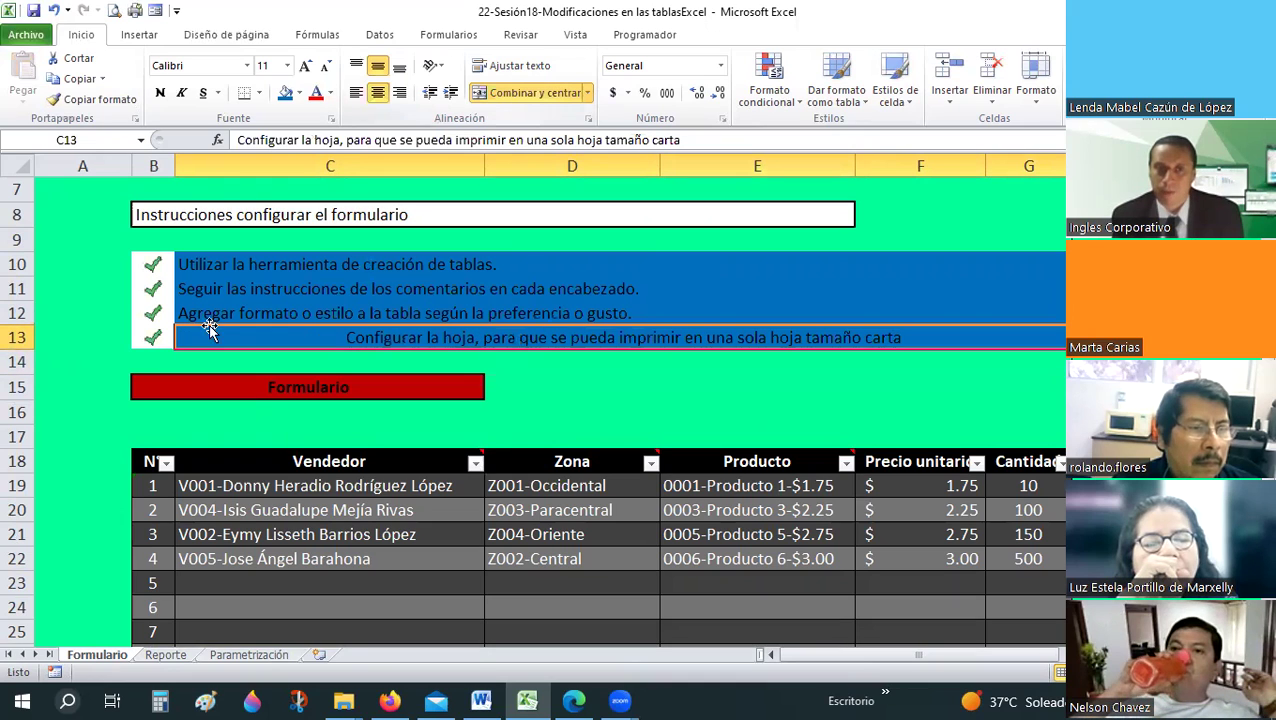
{"action": "left_click", "coordinate": [356, 92]}
{"action": "left_click_drag", "start_coordinate": [918, 654], "coordinate": [943, 654]}
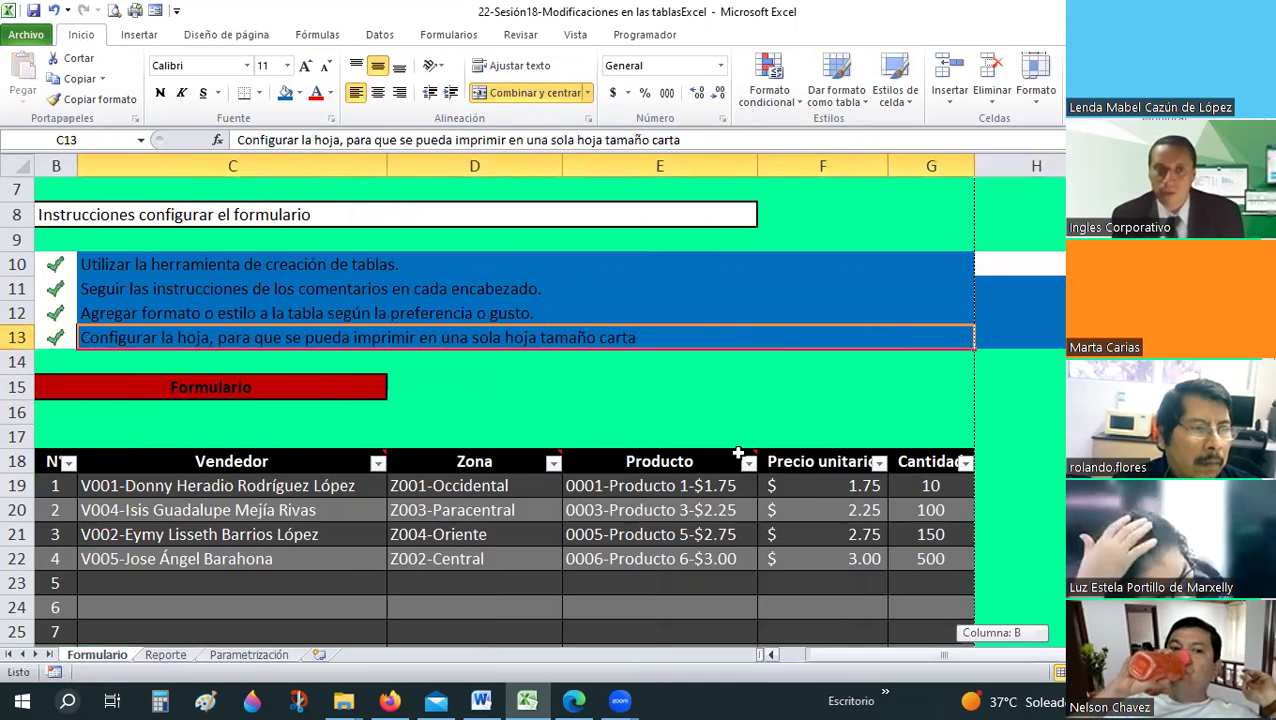
{"action": "scroll", "coordinate": [738, 455], "scroll_direction": "down", "scroll_amount": 3}
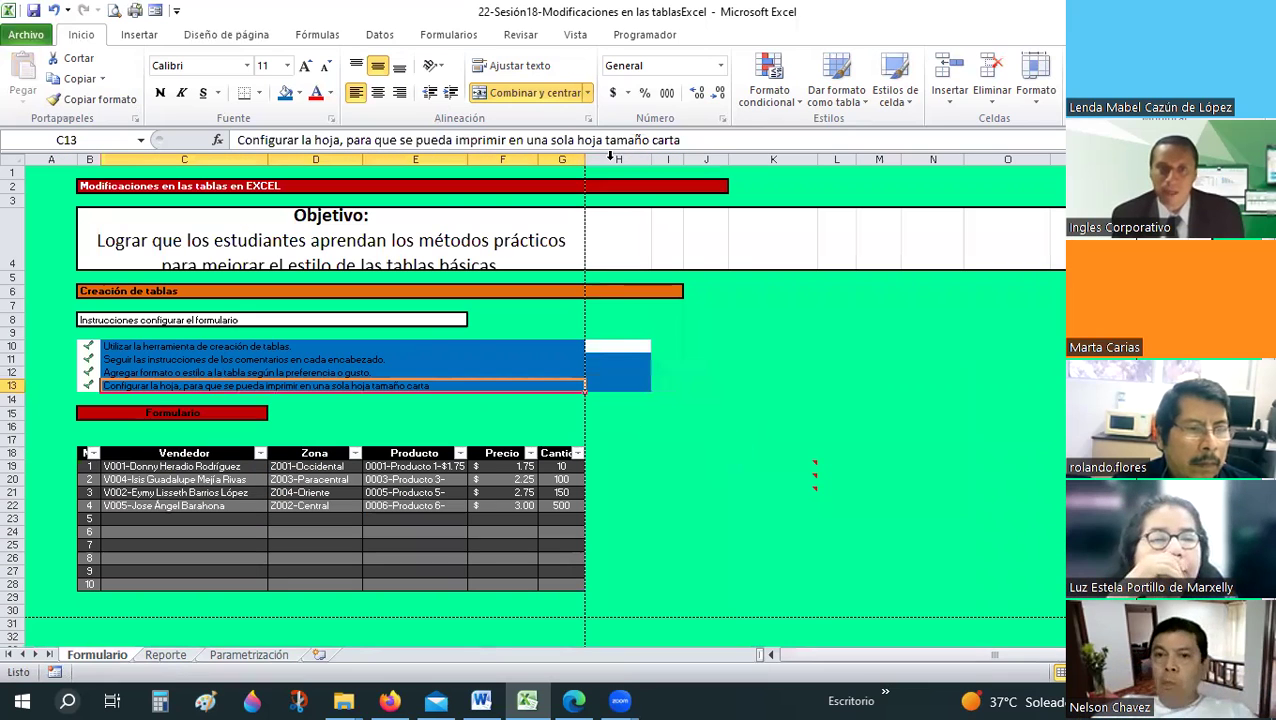
- Delete all columns to the right of column G on the Formulario sheet
{"action": "left_click", "coordinate": [610, 157]}
{"action": "key", "text": "ctrl+shift+Right"}
{"action": "right_click", "coordinate": [948, 268]}
{"action": "left_click", "coordinate": [1000, 410]}
{"action": "left_click", "coordinate": [612, 413]}
{"action": "left_click", "coordinate": [470, 300]}
{"action": "scroll", "coordinate": [447, 224], "scroll_direction": "up", "scroll_amount": 3}
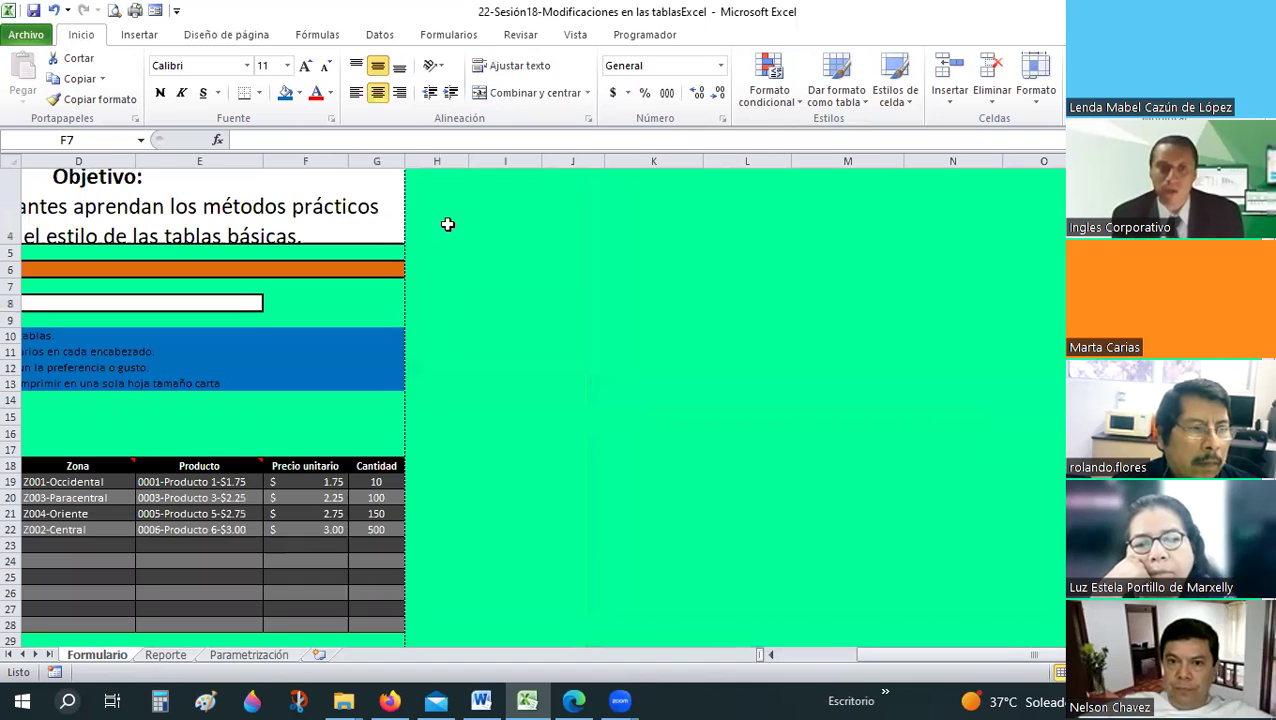
{"action": "scroll", "coordinate": [447, 224], "scroll_direction": "up", "scroll_amount": 1}
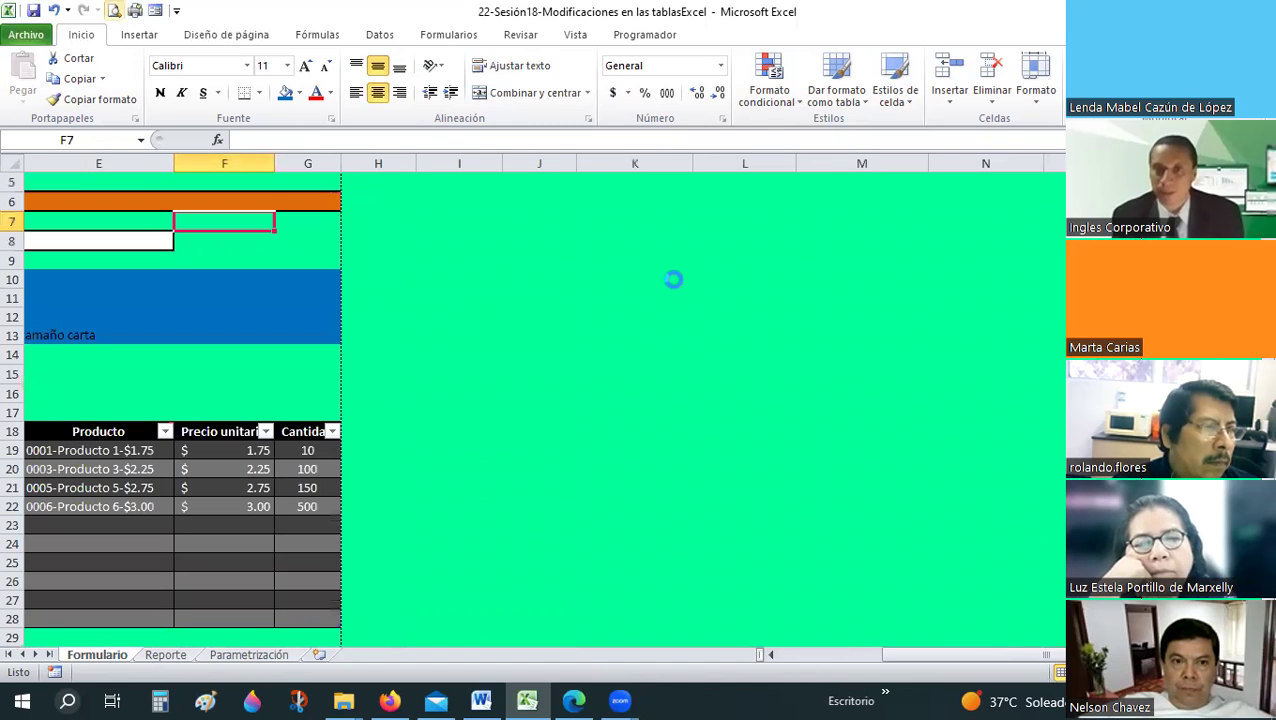
- Check the print preview with Ctrl+P, then return to the sheet
{"action": "key", "text": "ctrl+p"}
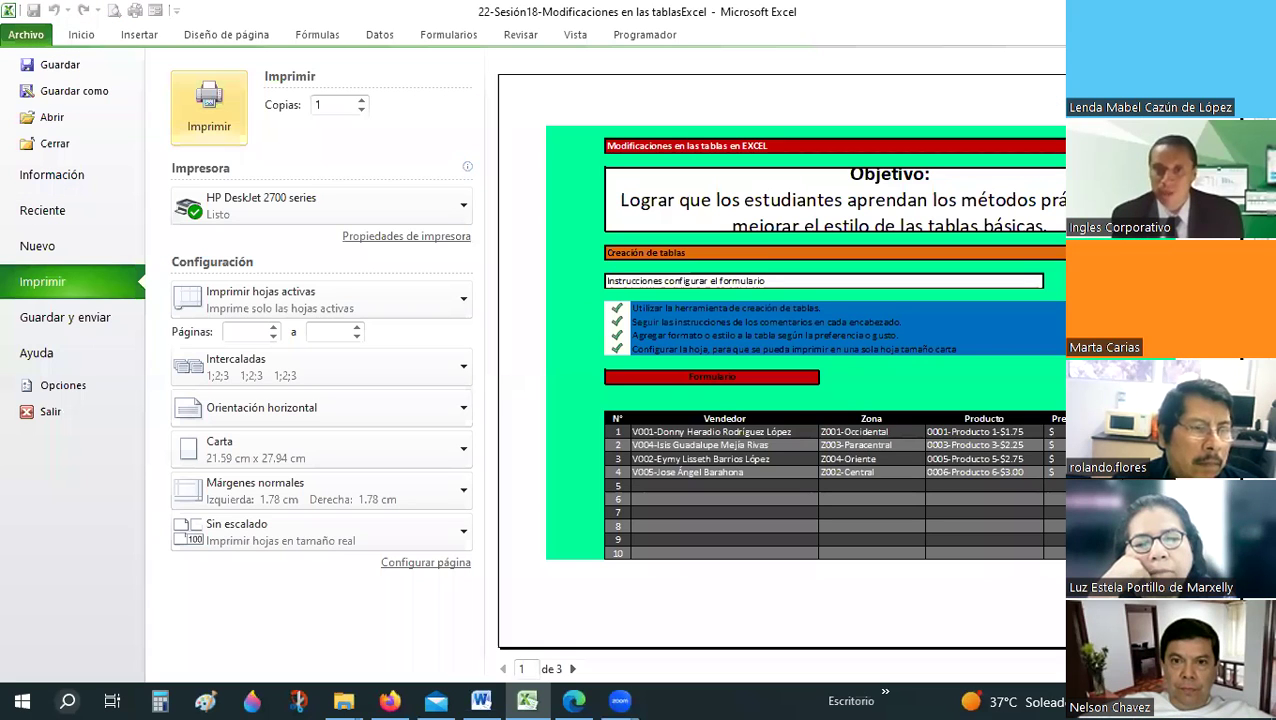
{"action": "scroll", "coordinate": [780, 360], "scroll_direction": "down", "scroll_amount": 2}
{"action": "scroll", "coordinate": [780, 360], "scroll_direction": "up", "scroll_amount": 2}
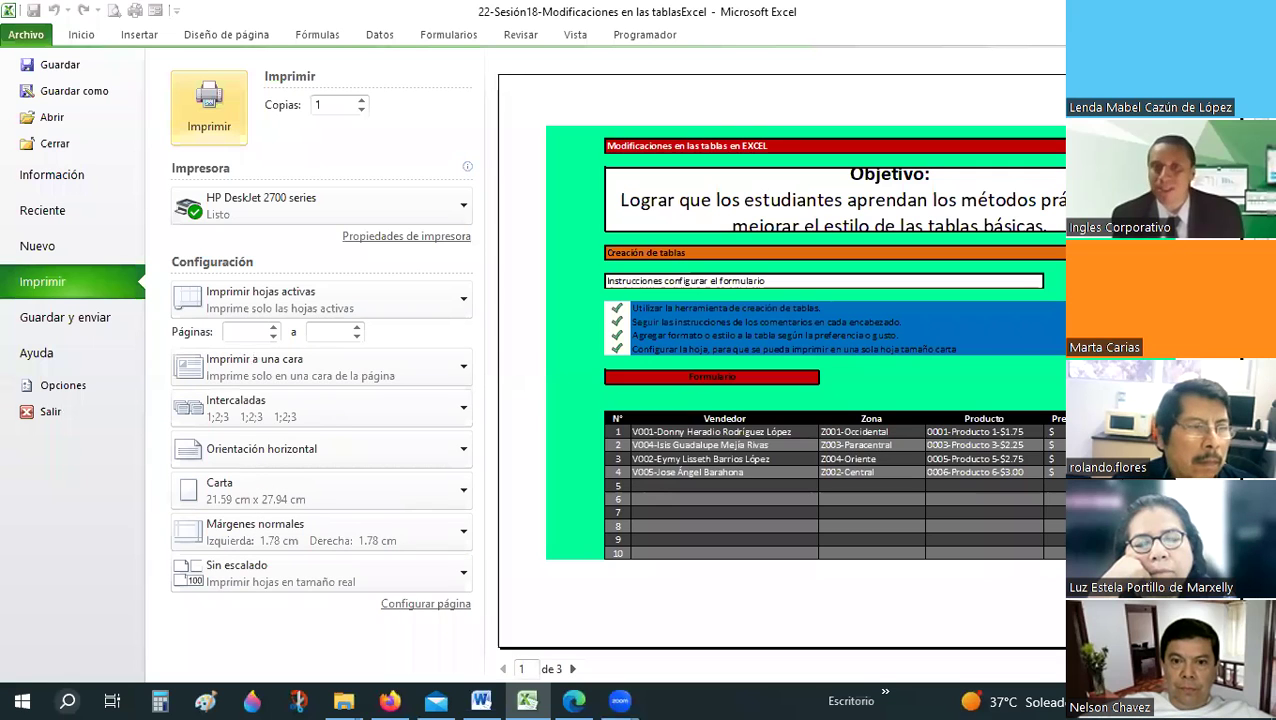
{"action": "key", "text": "Escape"}
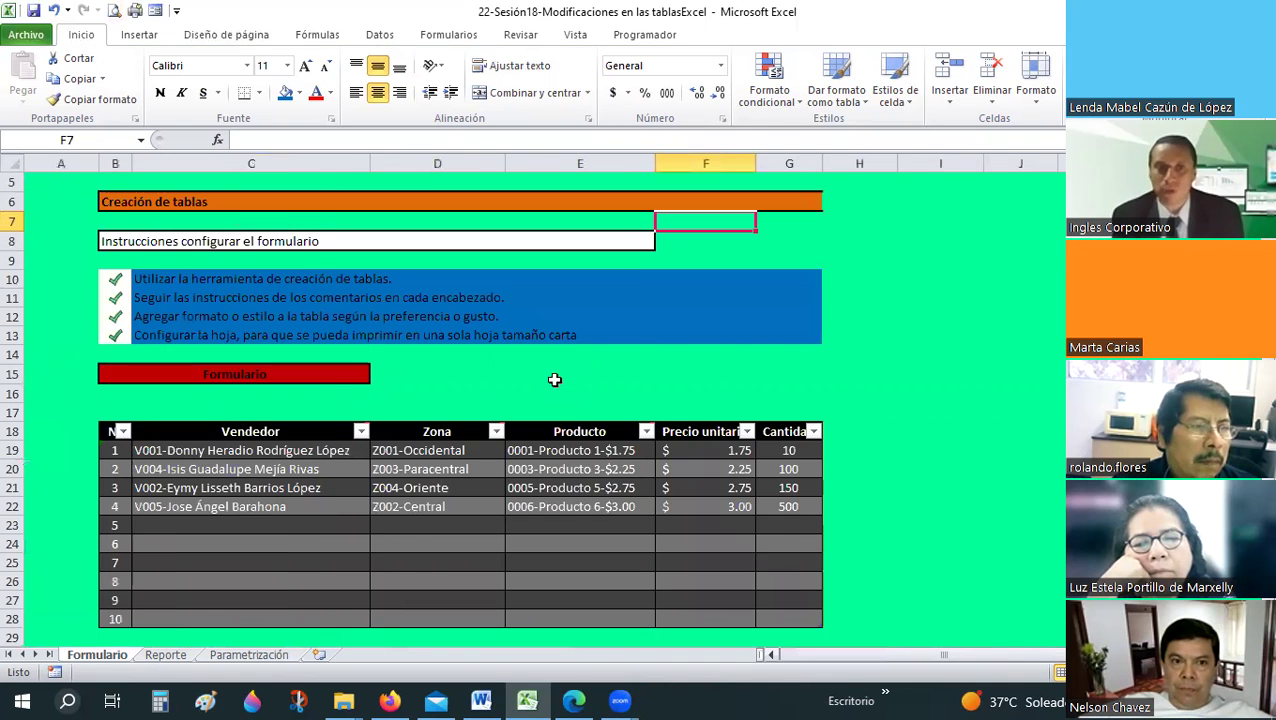
- Left-align the Objetivo block in B4, give it a thick box border and shrink the font to 20
{"action": "scroll", "coordinate": [215, 276], "scroll_direction": "up", "scroll_amount": 2}
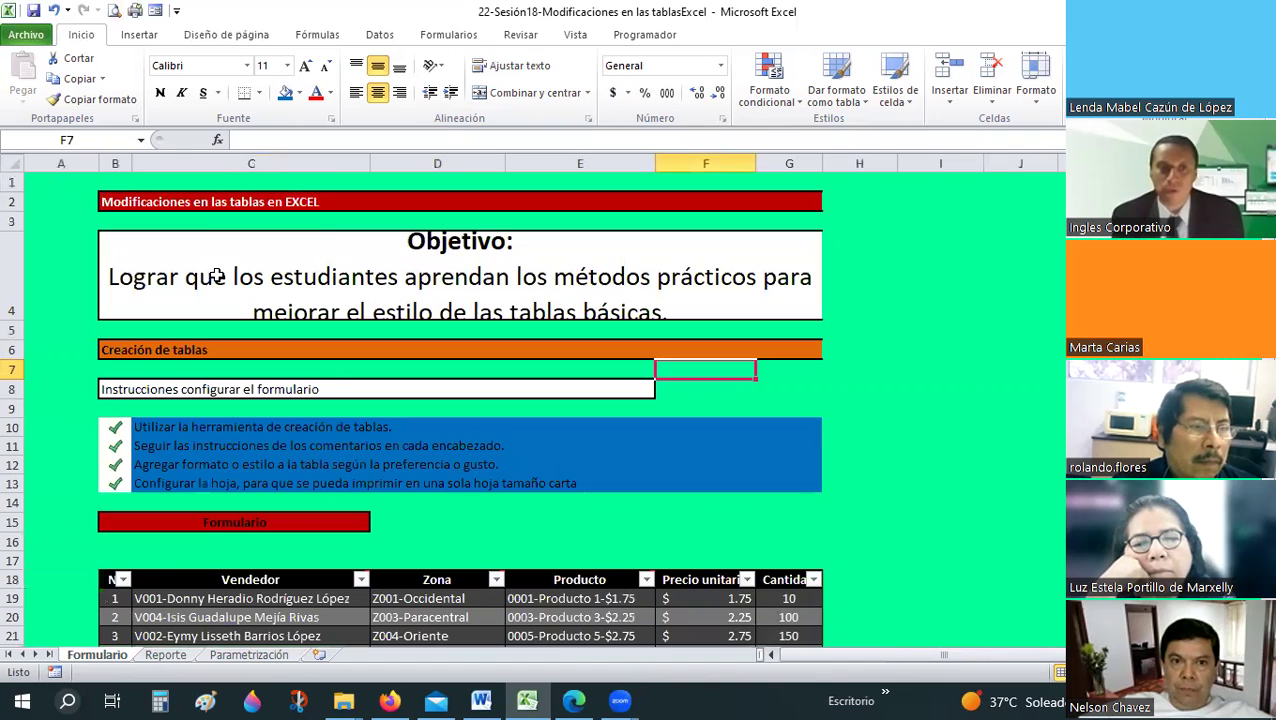
{"action": "key", "text": "Up"}
{"action": "key", "text": "Up"}
{"action": "key", "text": "Up"}
{"action": "left_click", "coordinate": [351, 93]}
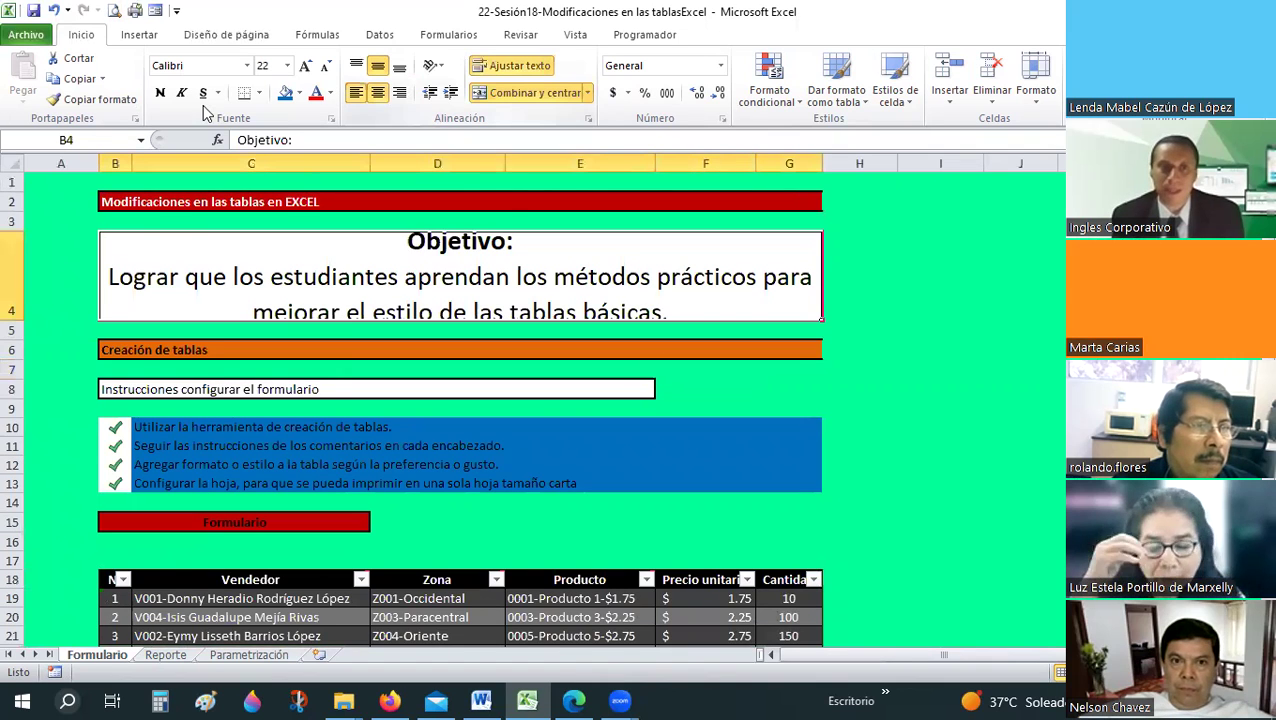
{"action": "left_click", "coordinate": [258, 92]}
{"action": "left_click", "coordinate": [283, 287]}
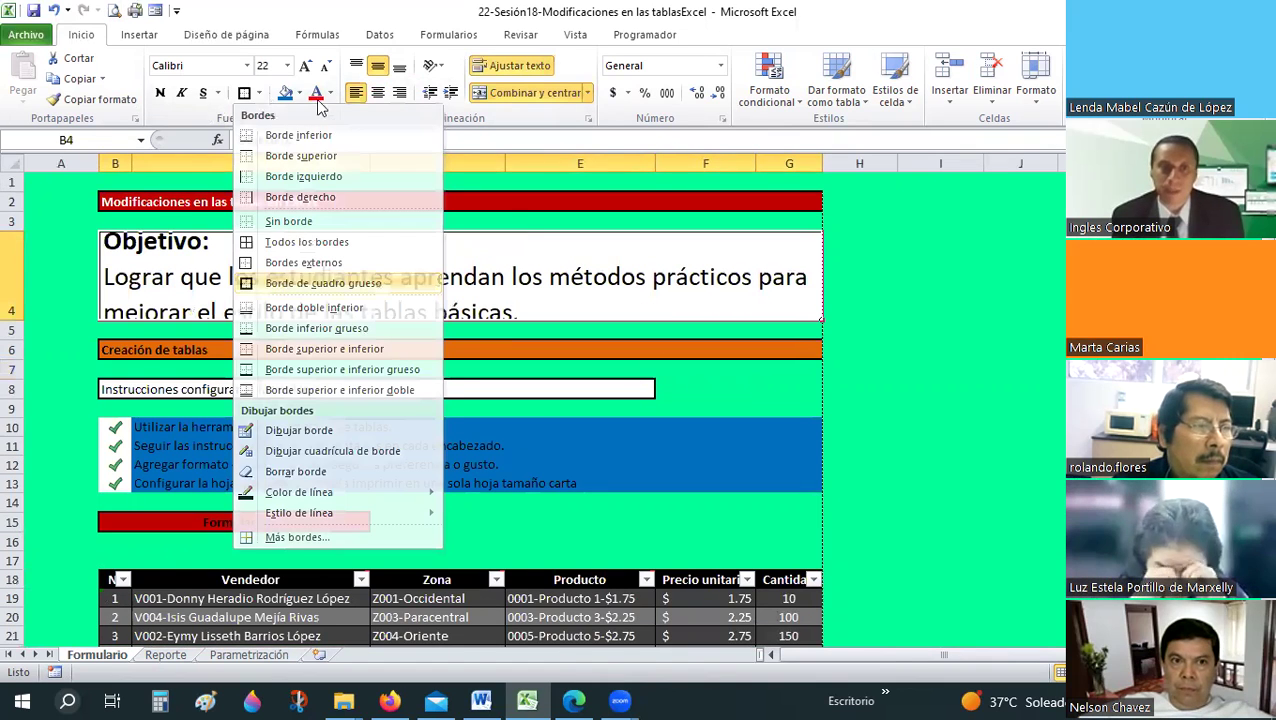
{"action": "left_click", "coordinate": [323, 72]}
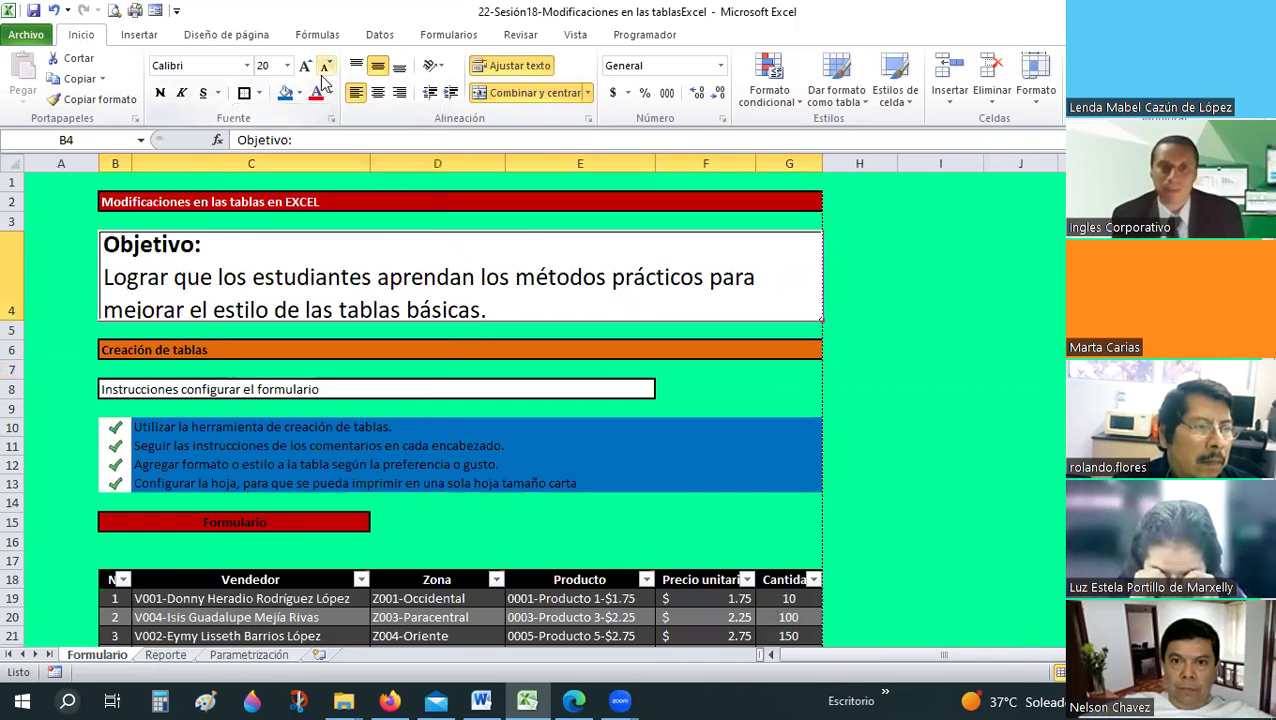
{"action": "left_click", "coordinate": [945, 349]}
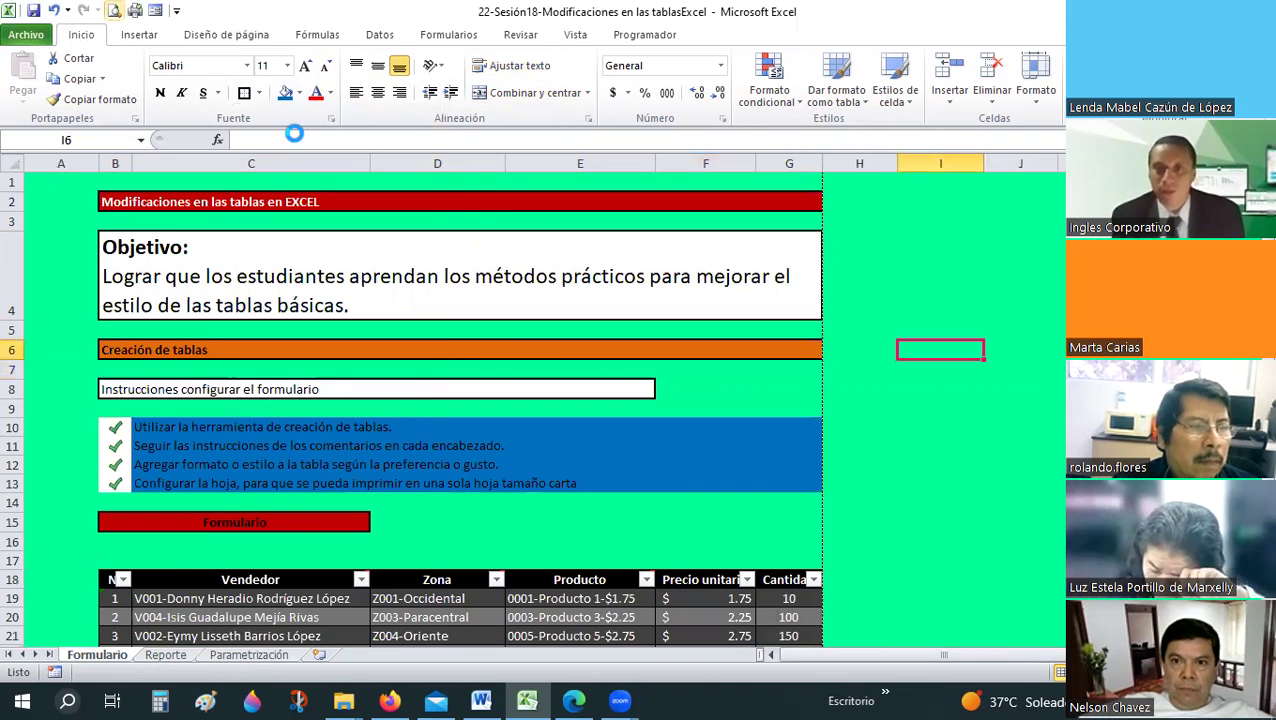
- Check the print preview, now spanning 3 pages, then return to the sheet
{"action": "key", "text": "ctrl+p"}
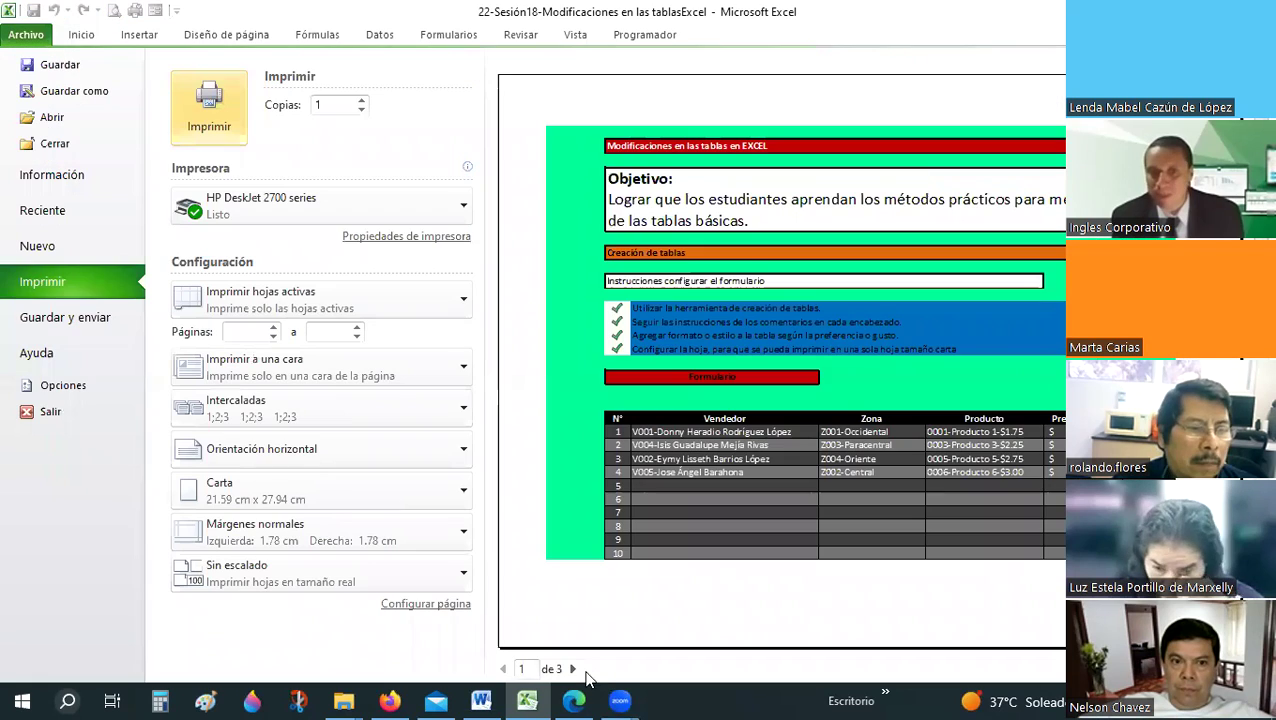
{"action": "left_click", "coordinate": [573, 669]}
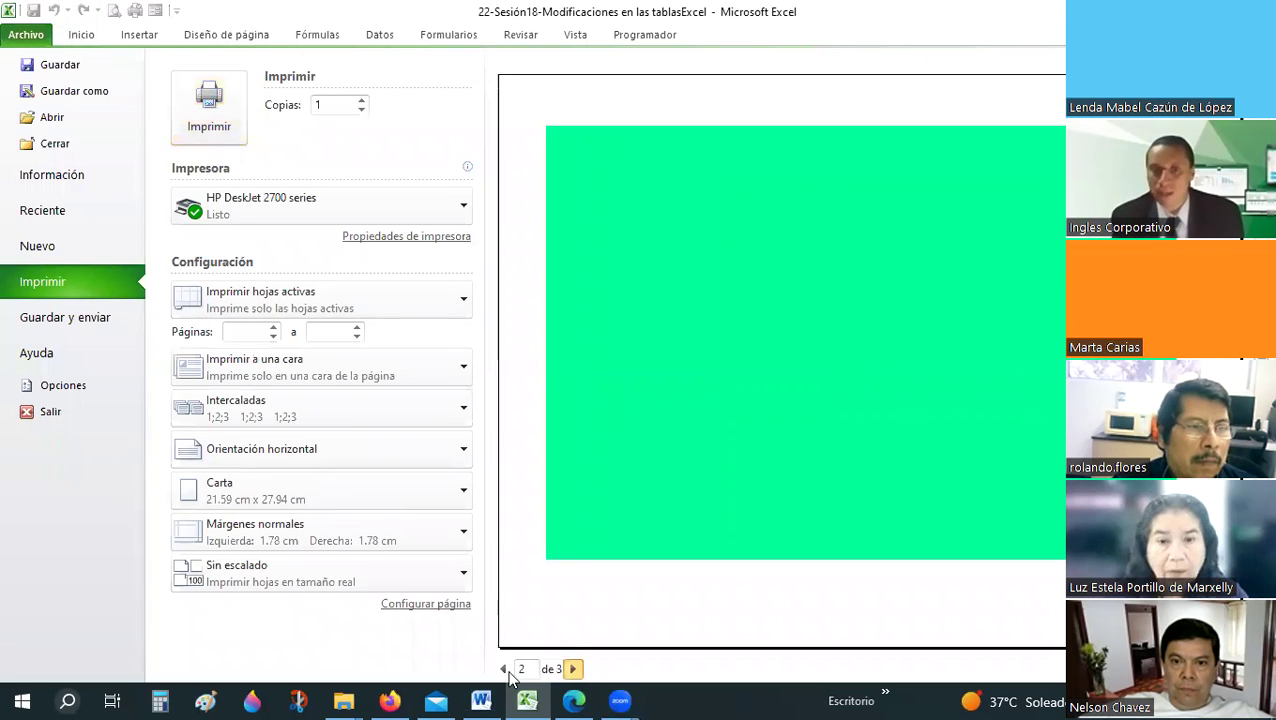
{"action": "scroll", "coordinate": [508, 681], "scroll_direction": "down", "scroll_amount": 1}
{"action": "scroll", "coordinate": [508, 681], "scroll_direction": "up", "scroll_amount": 2}
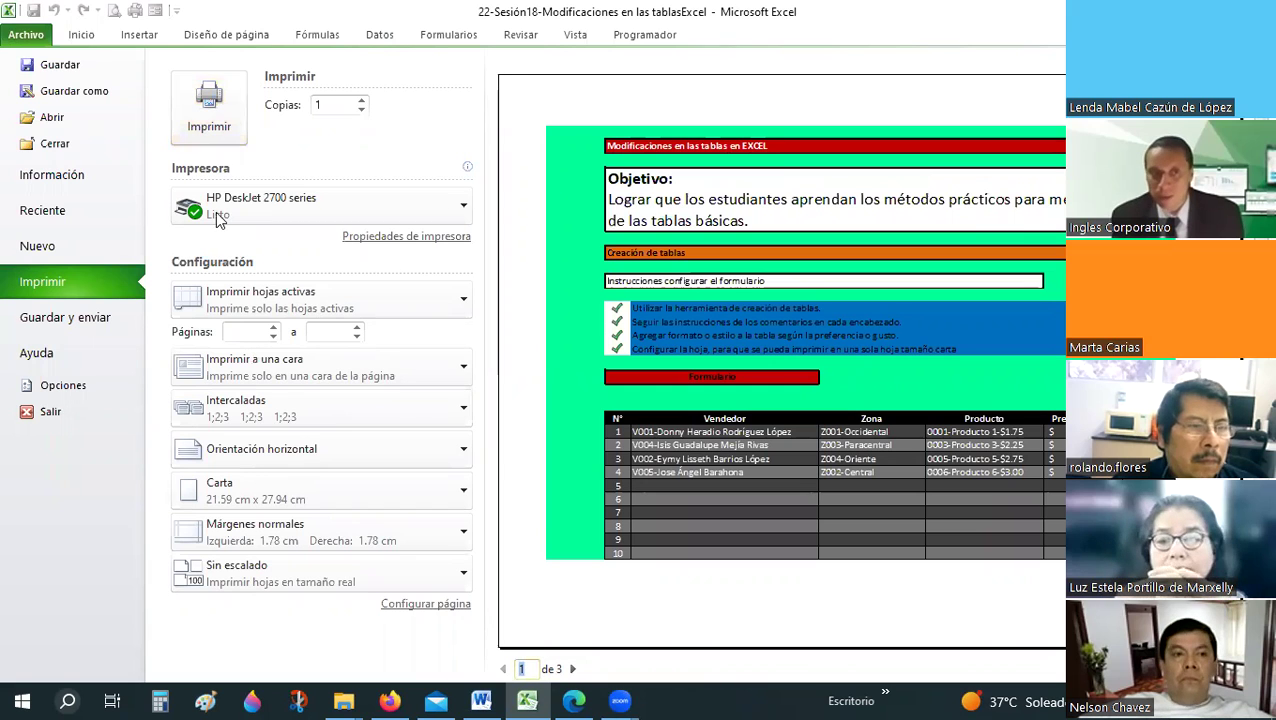
{"action": "left_click", "coordinate": [90, 38]}
- Lower the page scale to 90% and check the result in print preview
{"action": "key", "text": "Up"}
{"action": "key", "text": "Up"}
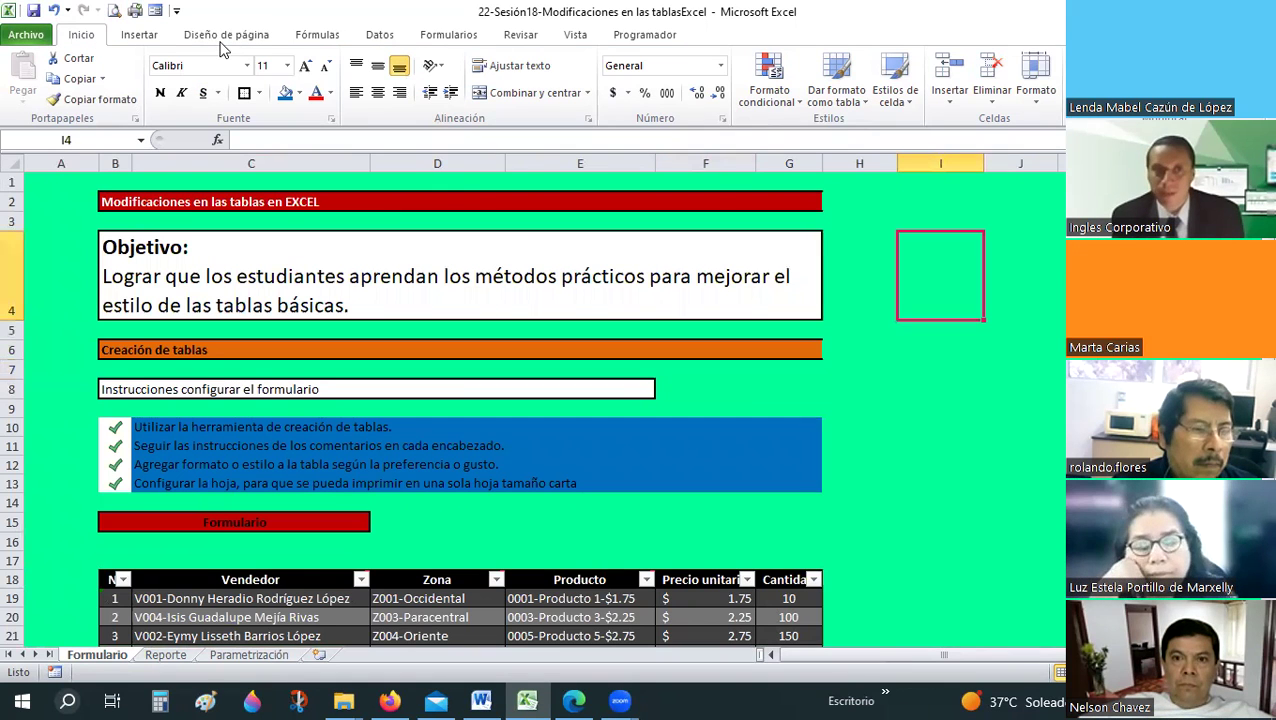
{"action": "left_click", "coordinate": [226, 34]}
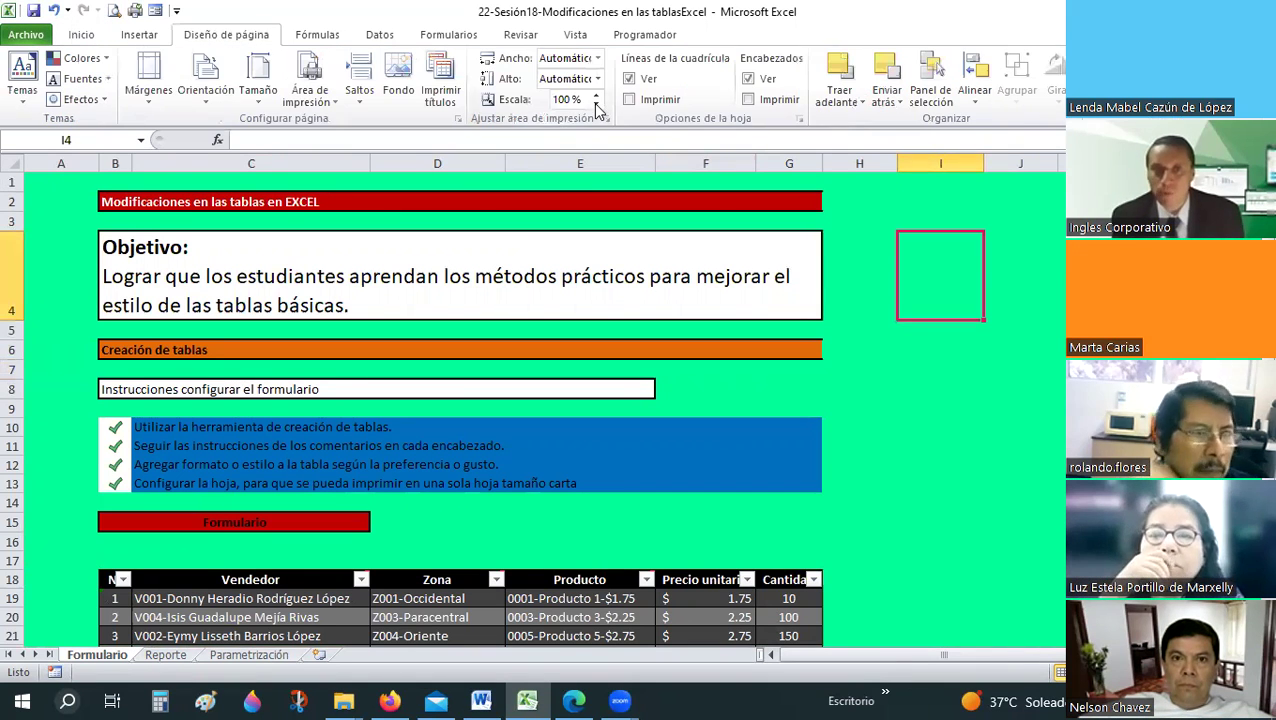
{"action": "left_click", "coordinate": [596, 104]}
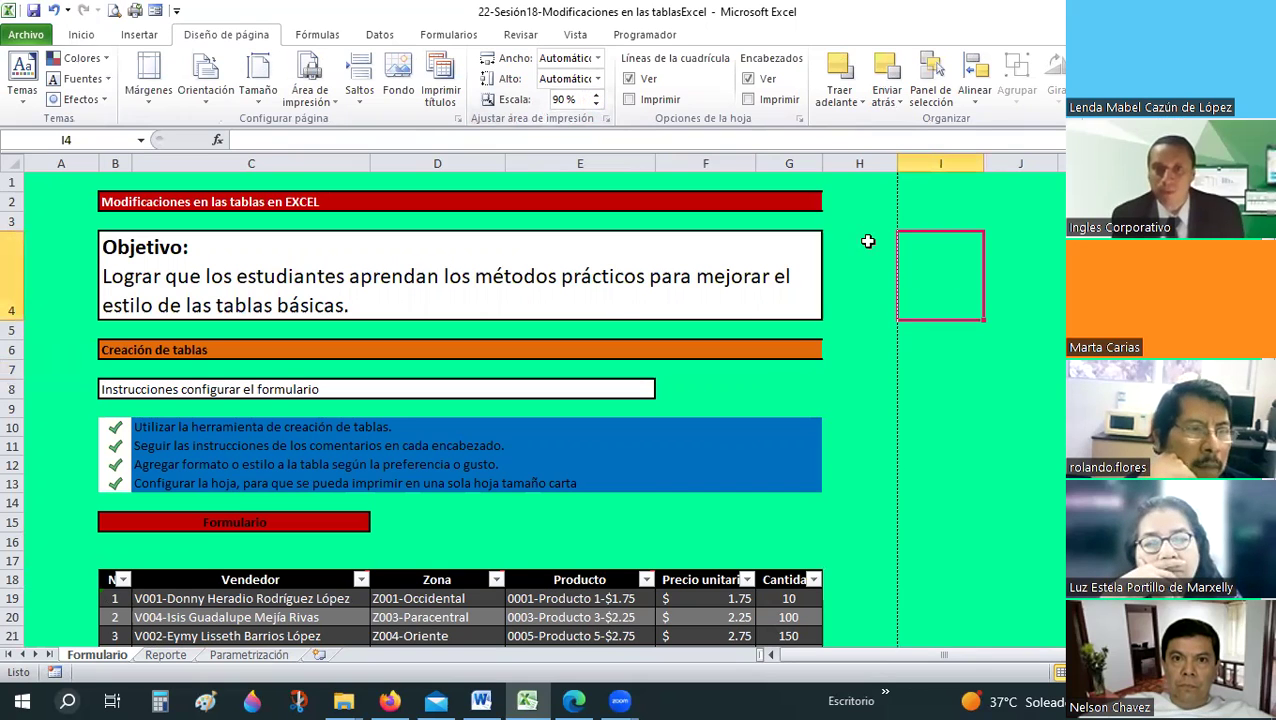
{"action": "scroll", "coordinate": [250, 558], "scroll_direction": "down", "scroll_amount": 4}
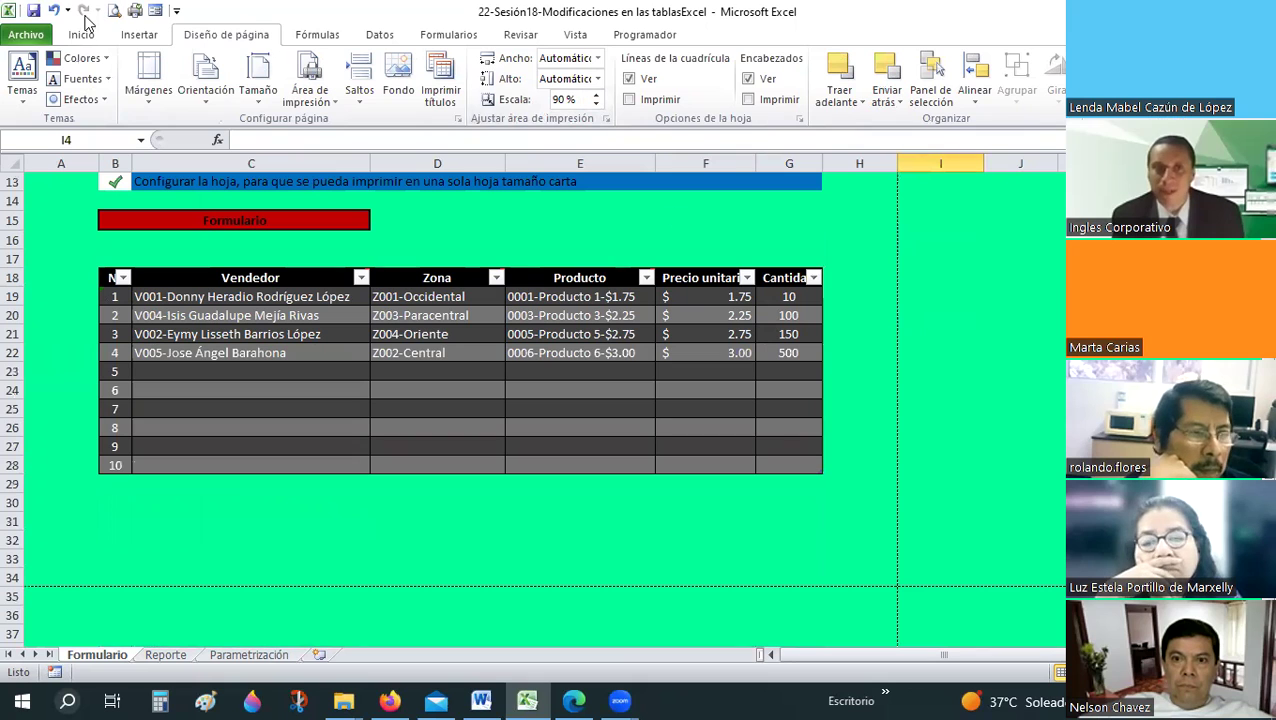
{"action": "key", "text": "ctrl+p"}
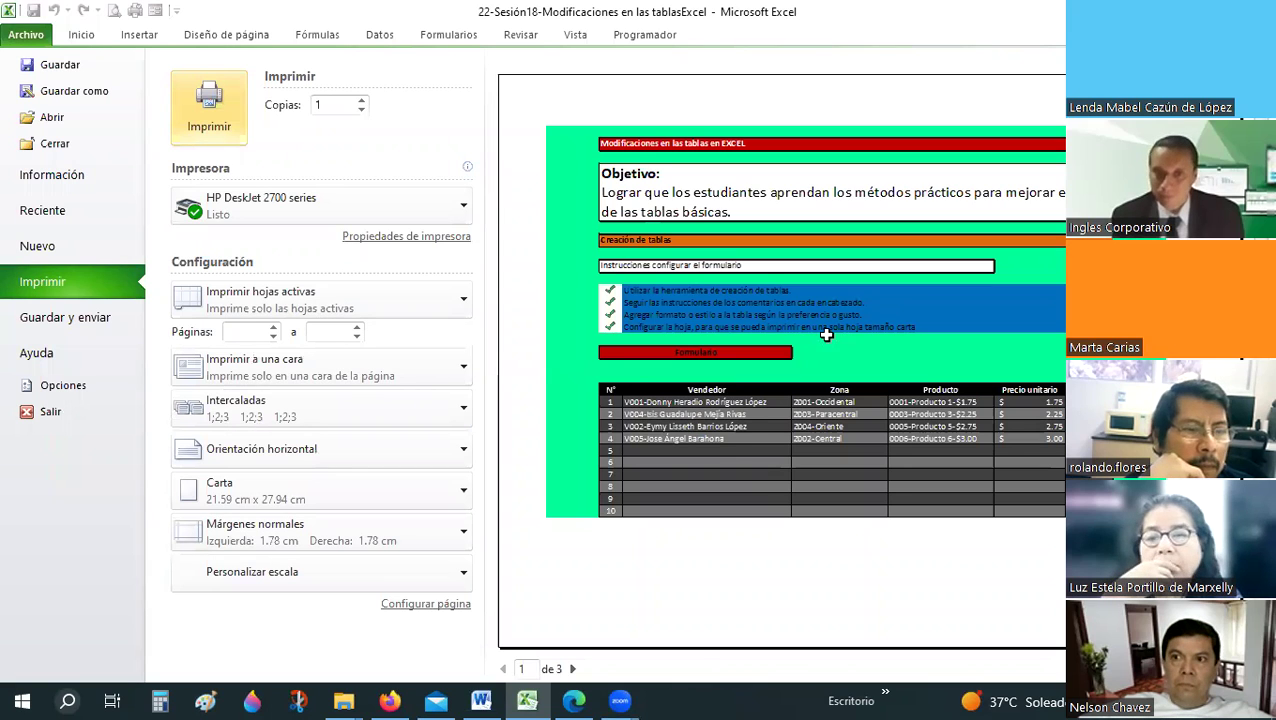
{"action": "key", "text": "Escape"}
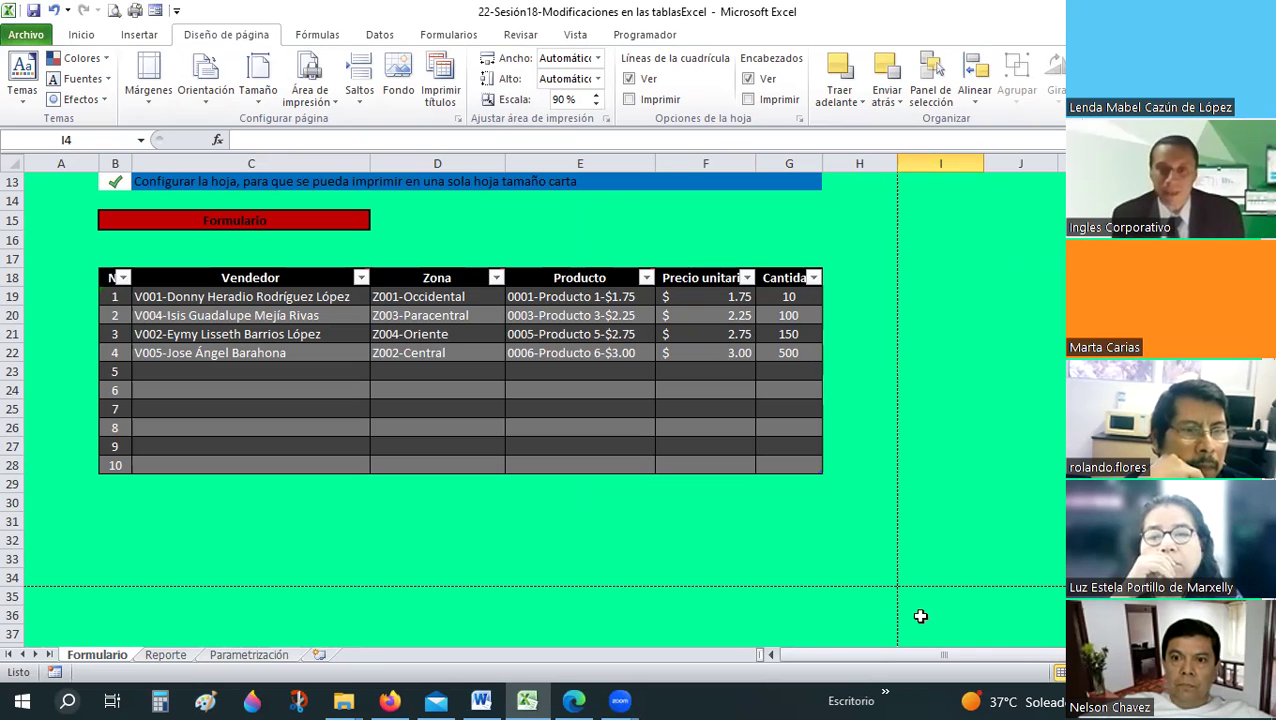
- Set A1:H34 as the print area and confirm the preview fits one landscape page
{"action": "left_click_drag", "start_coordinate": [860, 580], "coordinate": [45, 95]}
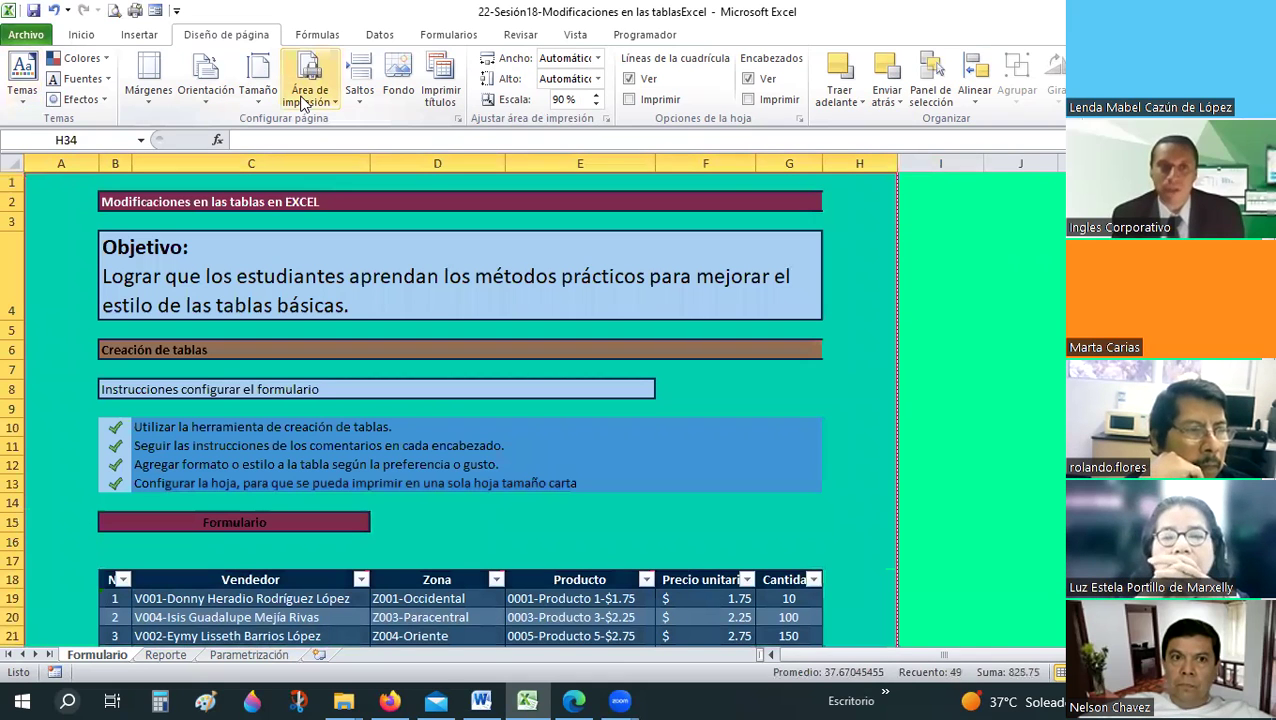
{"action": "left_click", "coordinate": [333, 112]}
{"action": "left_click", "coordinate": [343, 123]}
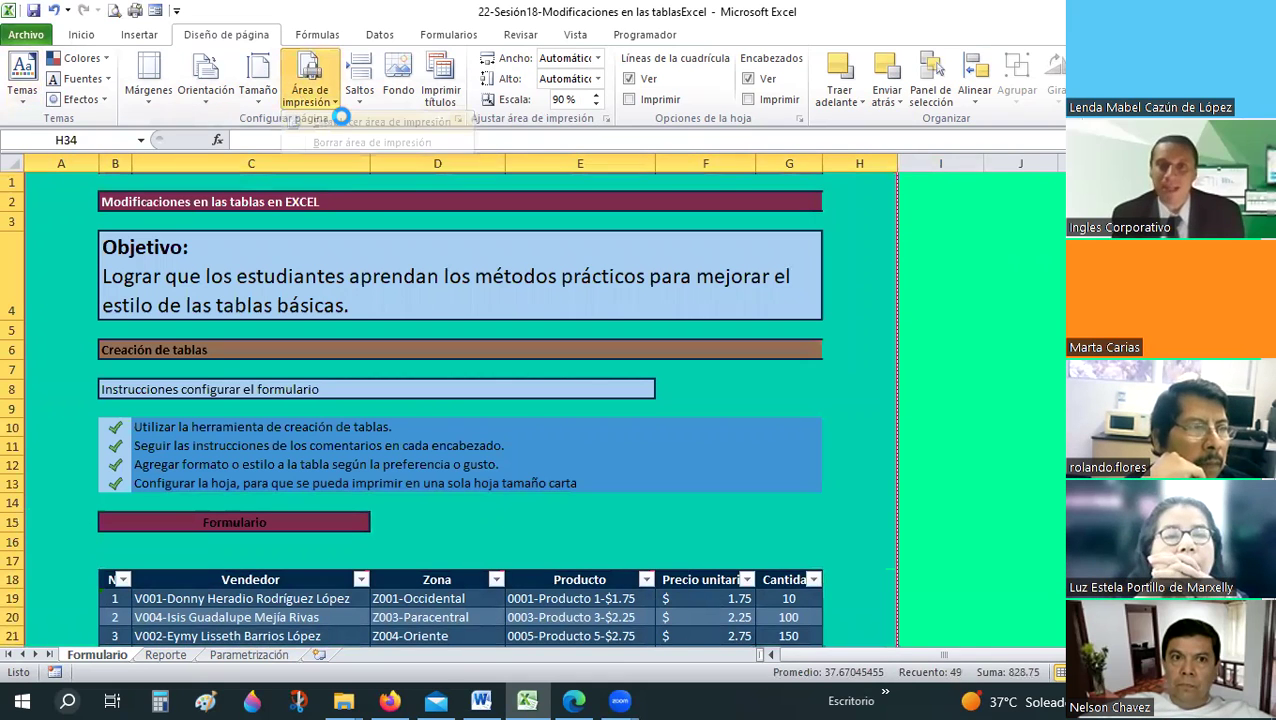
{"action": "scroll", "coordinate": [560, 428], "scroll_direction": "down", "scroll_amount": 7}
{"action": "left_click", "coordinate": [580, 556]}
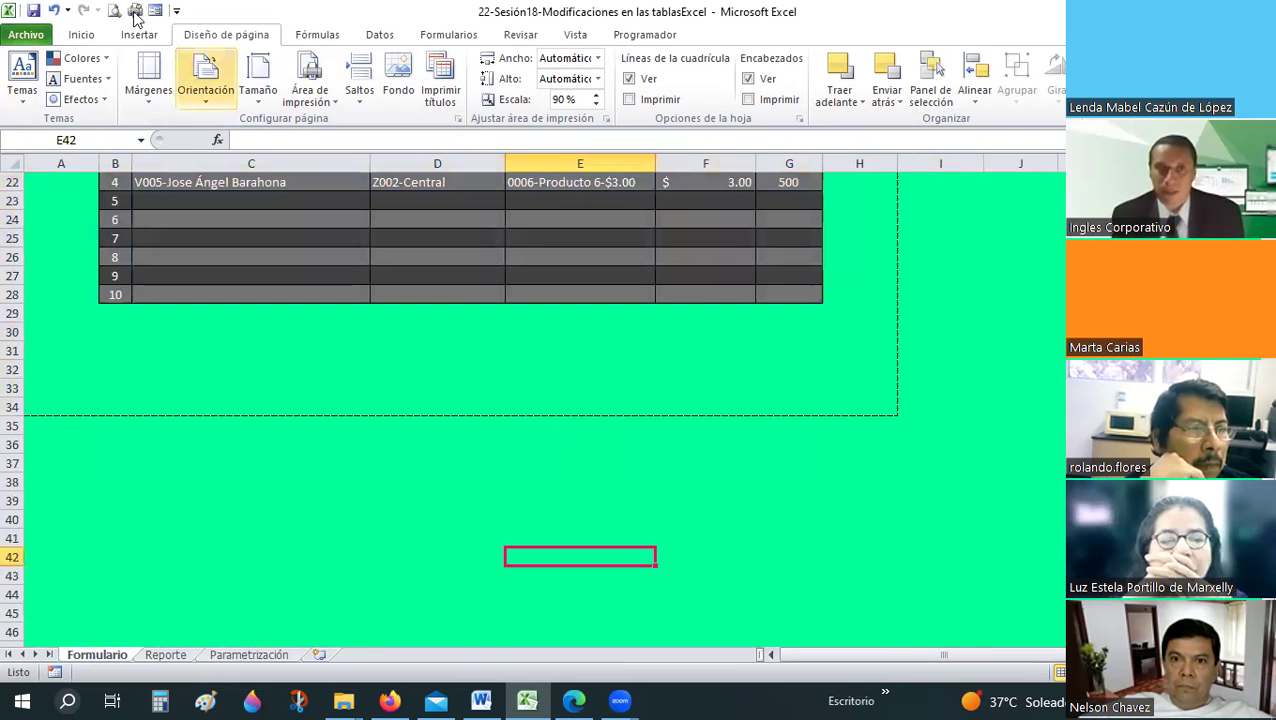
{"action": "left_click", "coordinate": [110, 11]}
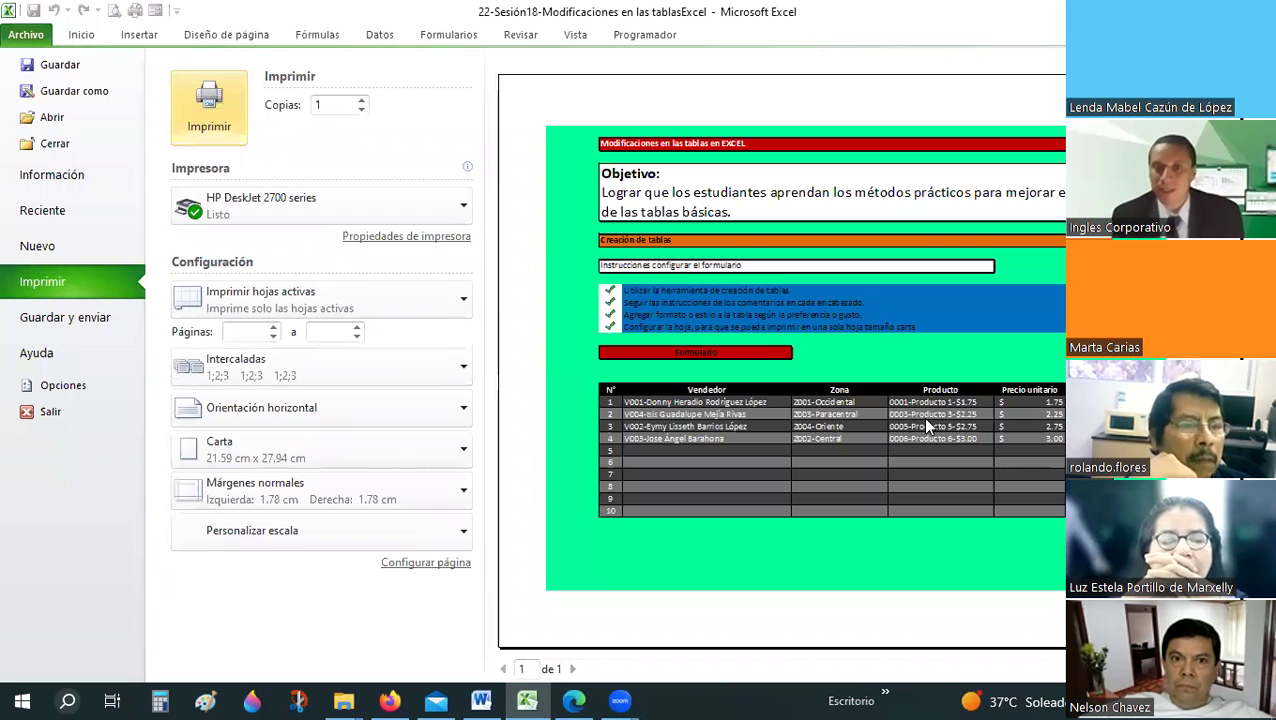
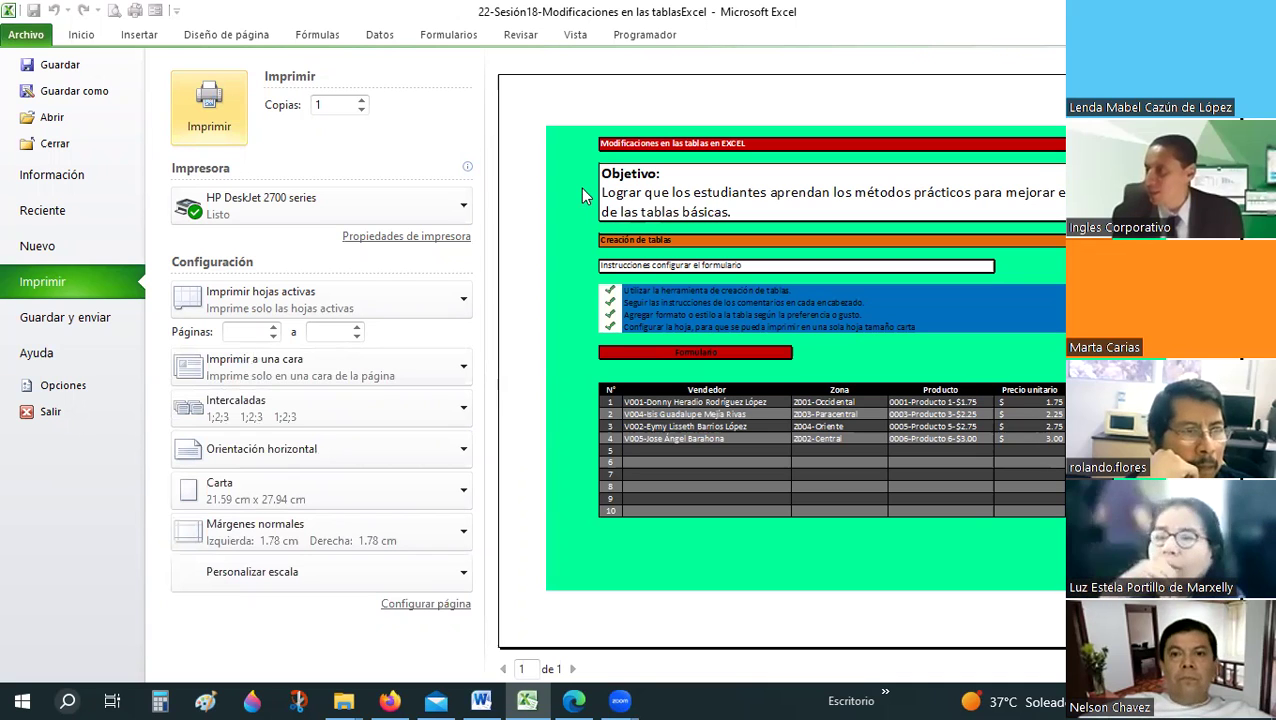
- Exit the print preview and scroll back up to the Formulario sales table
{"action": "key", "text": "Escape"}
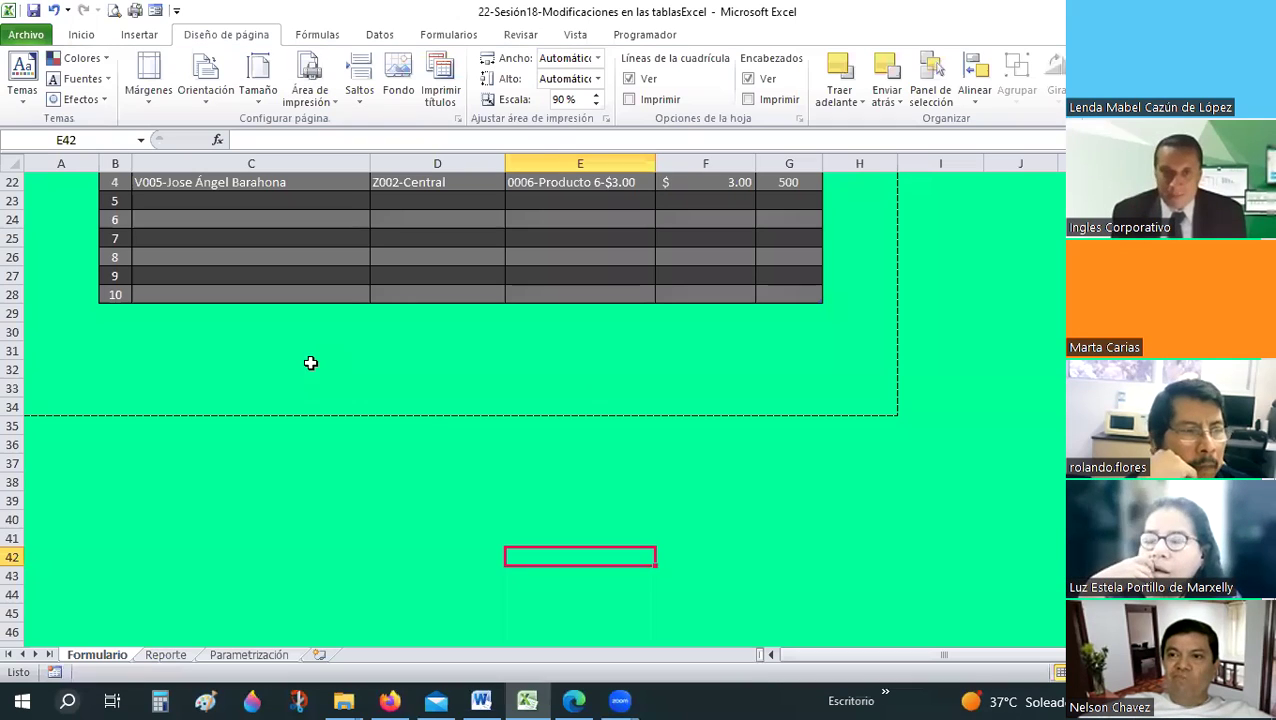
{"action": "left_click", "coordinate": [445, 424]}
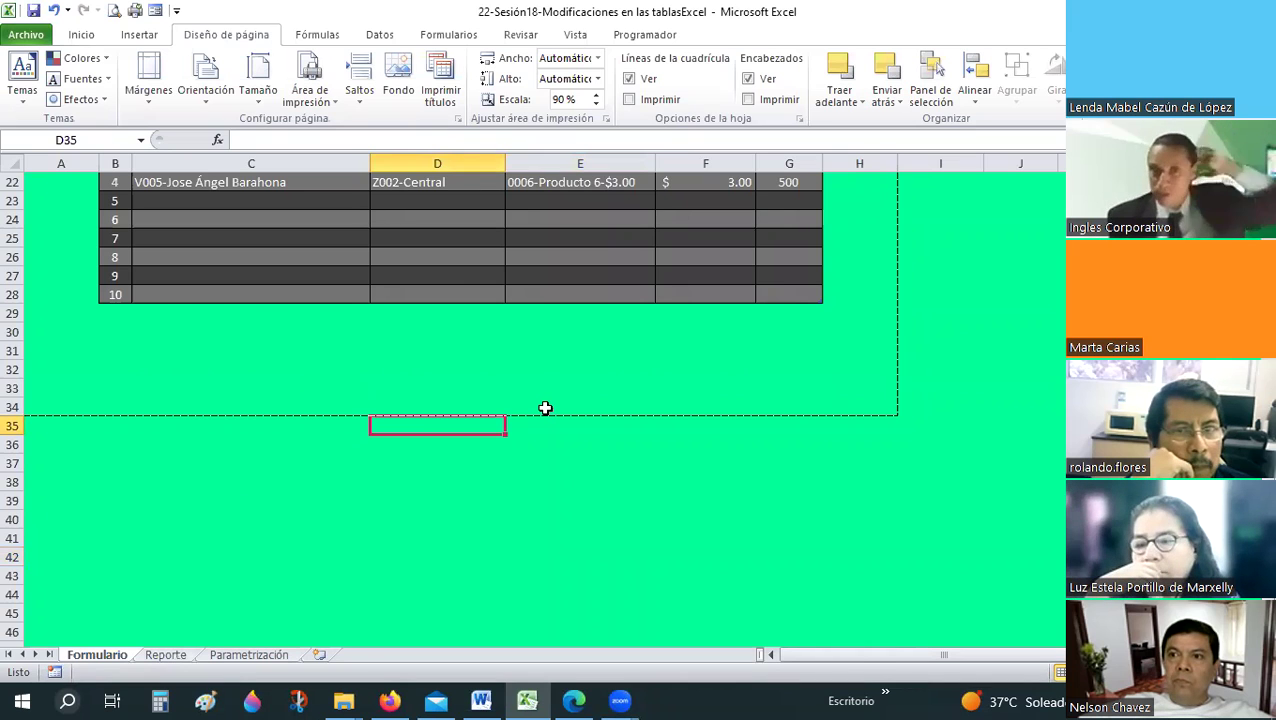
{"action": "scroll", "coordinate": [545, 411], "scroll_direction": "up", "scroll_amount": 3}
{"action": "scroll", "coordinate": [70, 582], "scroll_direction": "up", "scroll_amount": 2, "text": "ctrl"}
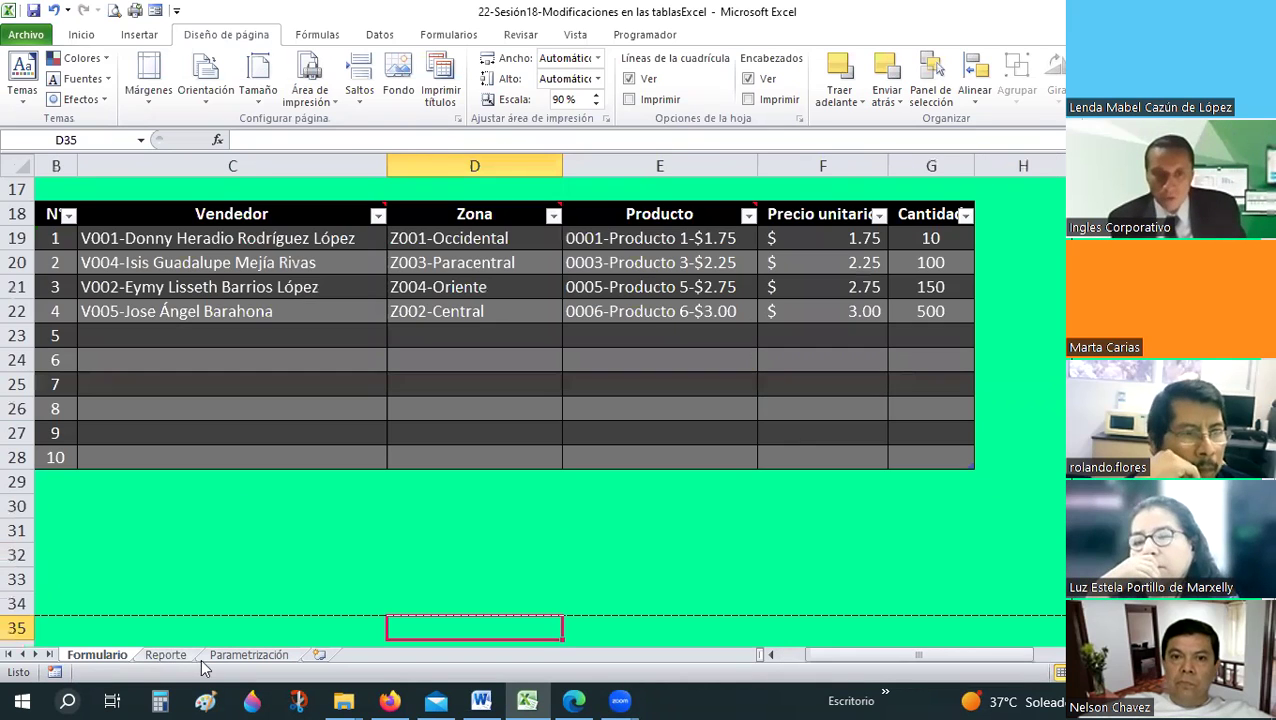
- Go to the Reporte sheet and review the conditional formatting and table instructions
{"action": "left_click", "coordinate": [175, 662]}
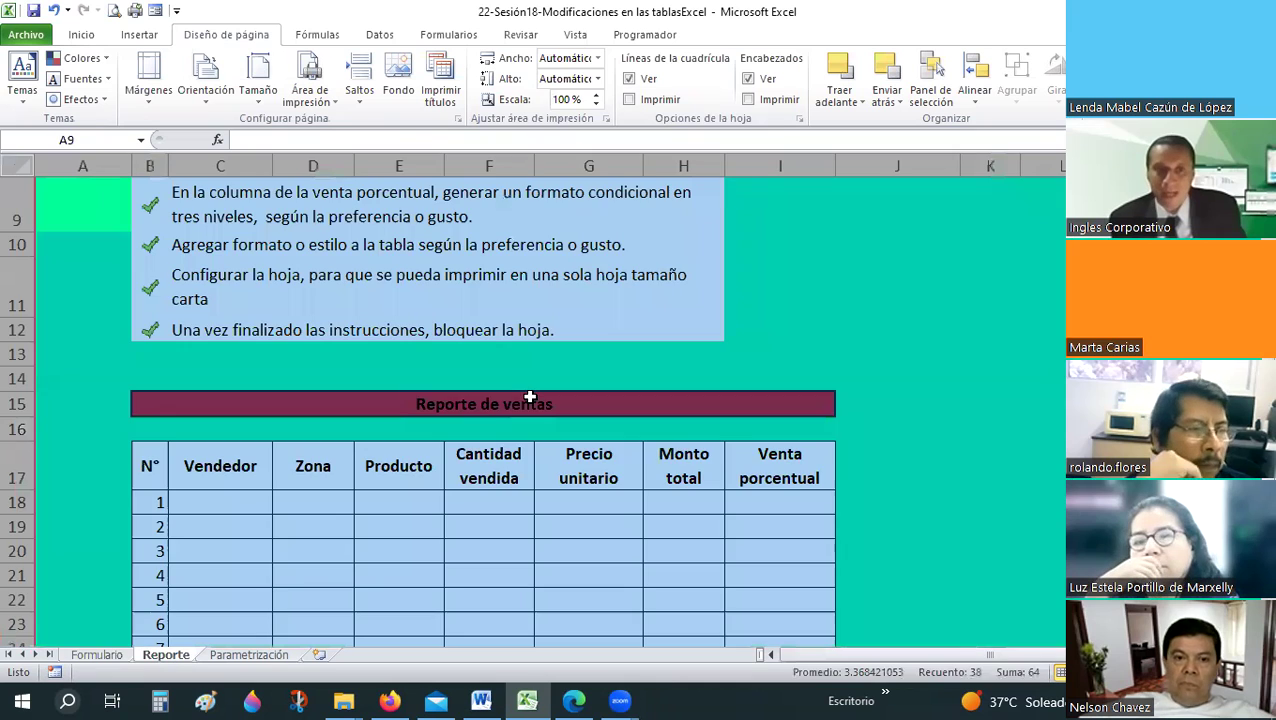
{"action": "scroll", "coordinate": [530, 397], "scroll_direction": "up", "scroll_amount": 3}
{"action": "left_click", "coordinate": [530, 397]}
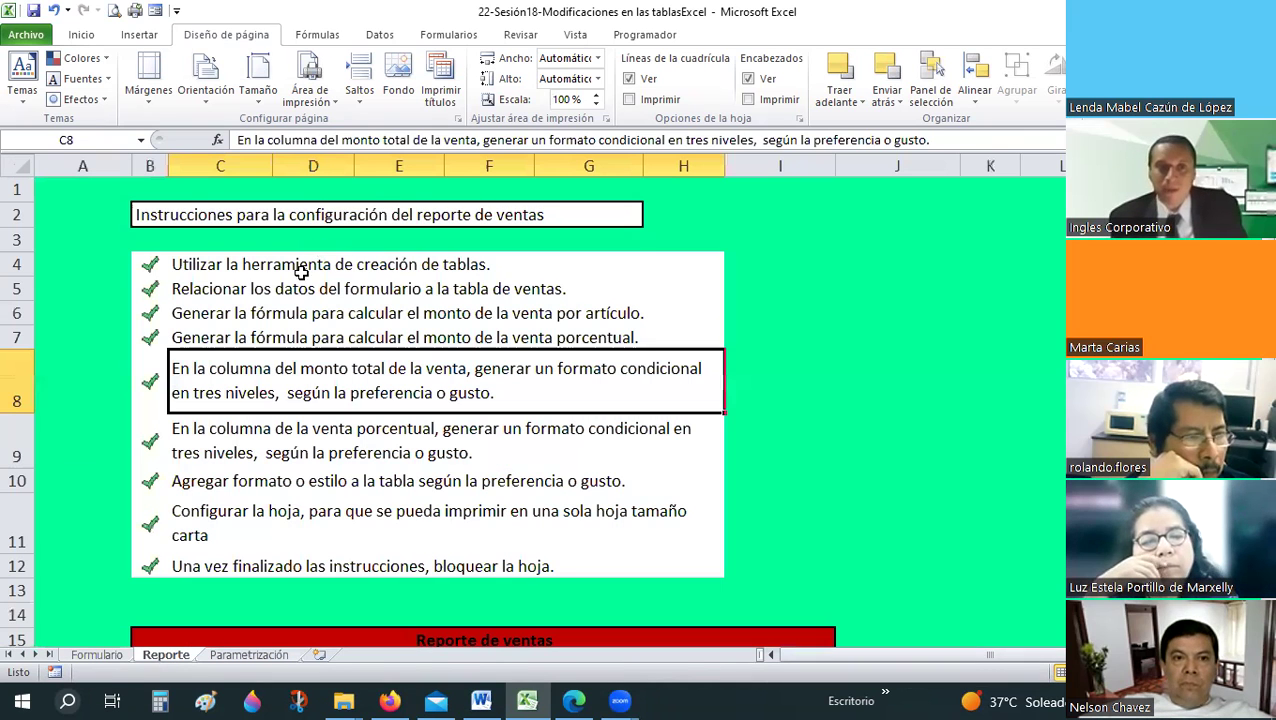
{"action": "left_click", "coordinate": [302, 270]}
{"action": "scroll", "coordinate": [300, 270], "scroll_direction": "down", "scroll_amount": 4}
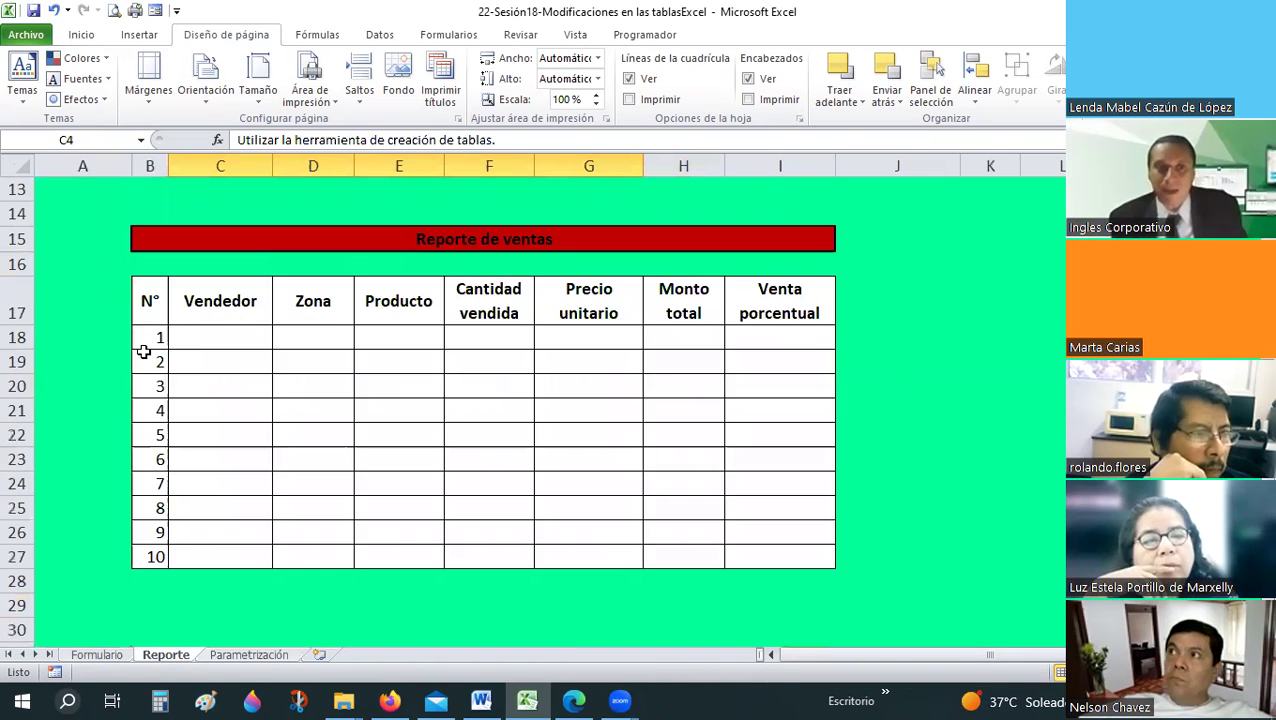
- Convert B17:I27 into a table with headers and a dark blue banded style
{"action": "left_click_drag", "start_coordinate": [146, 312], "coordinate": [737, 550]}
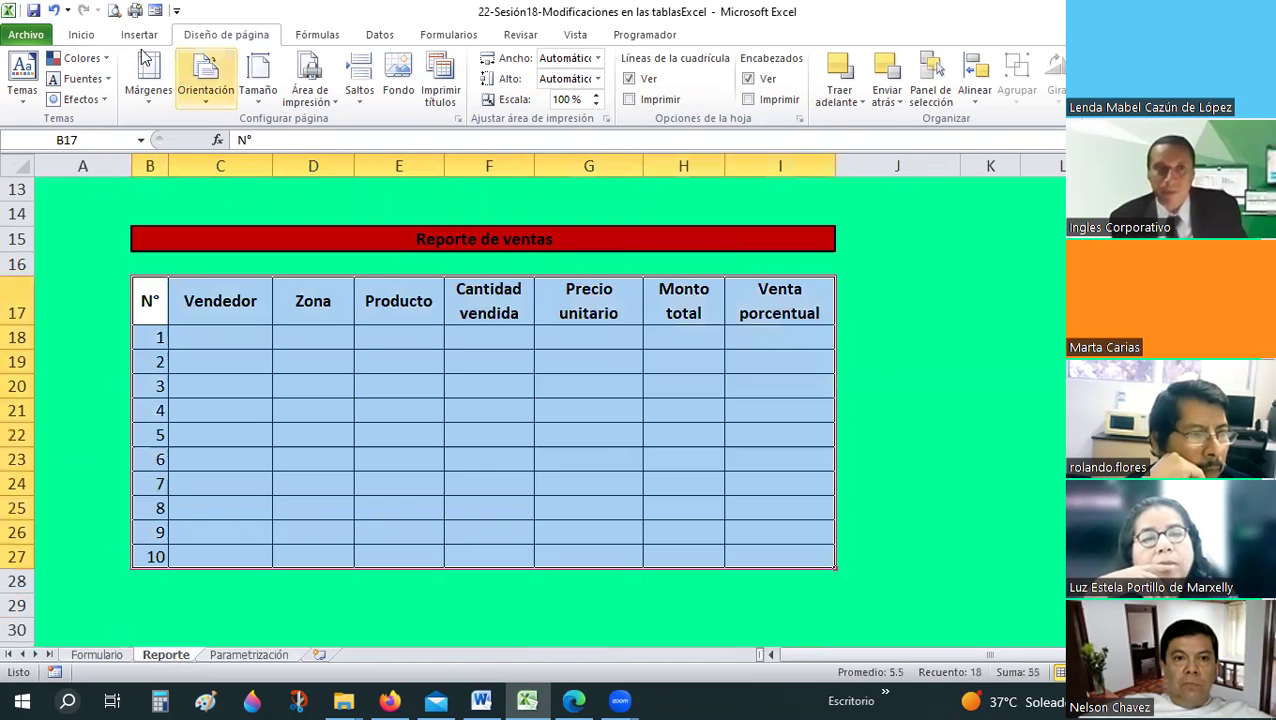
{"action": "left_click", "coordinate": [137, 36]}
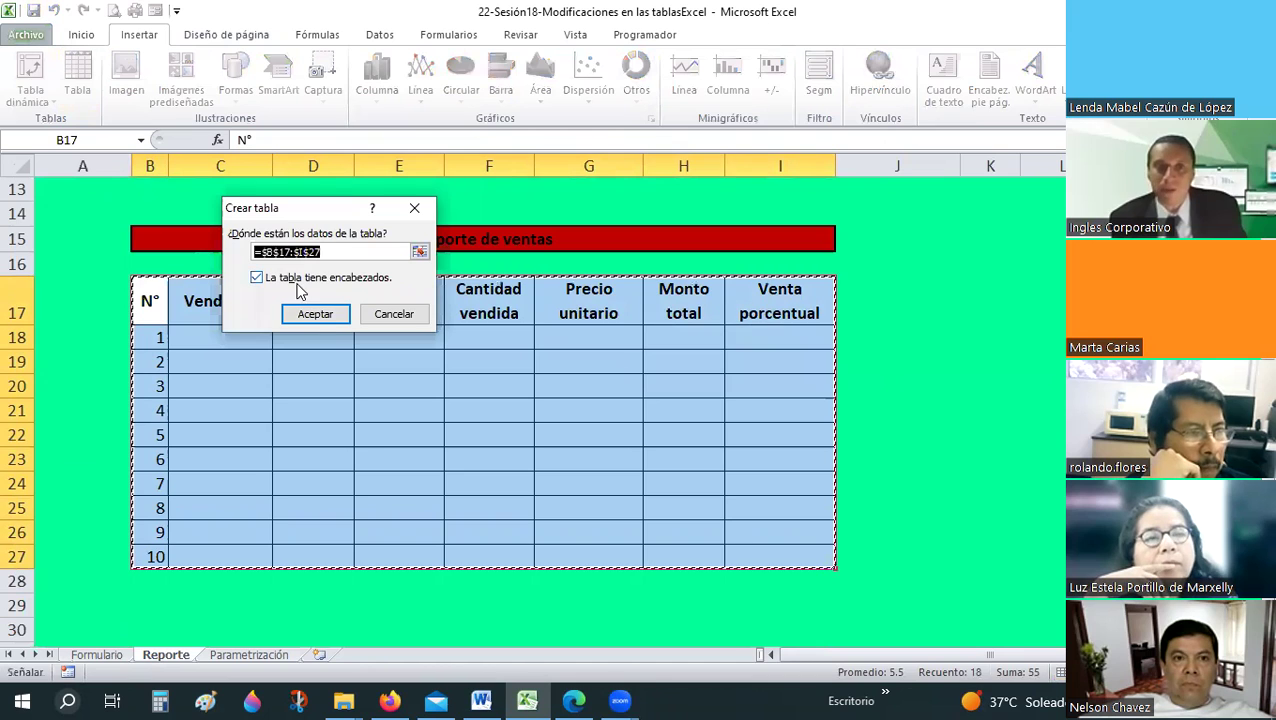
{"action": "key", "text": "Return"}
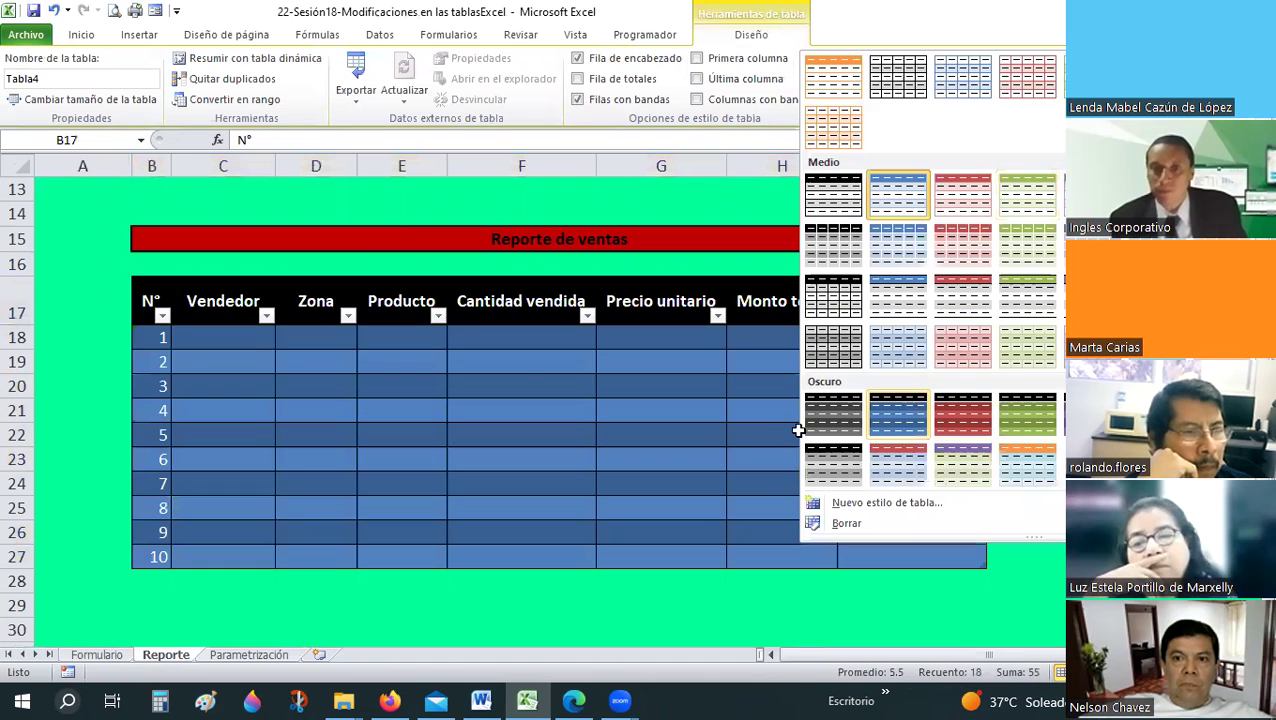
{"action": "left_click", "coordinate": [798, 430]}
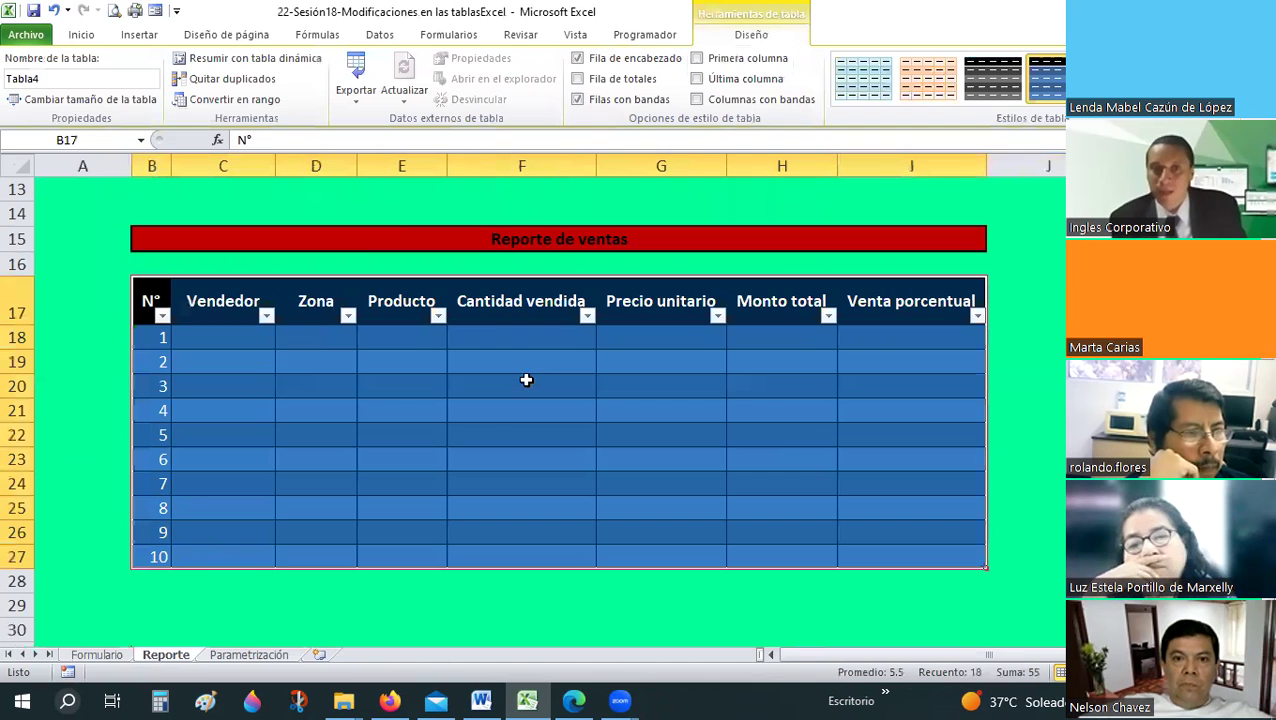
{"action": "scroll", "coordinate": [218, 239], "scroll_direction": "up", "scroll_amount": 4}
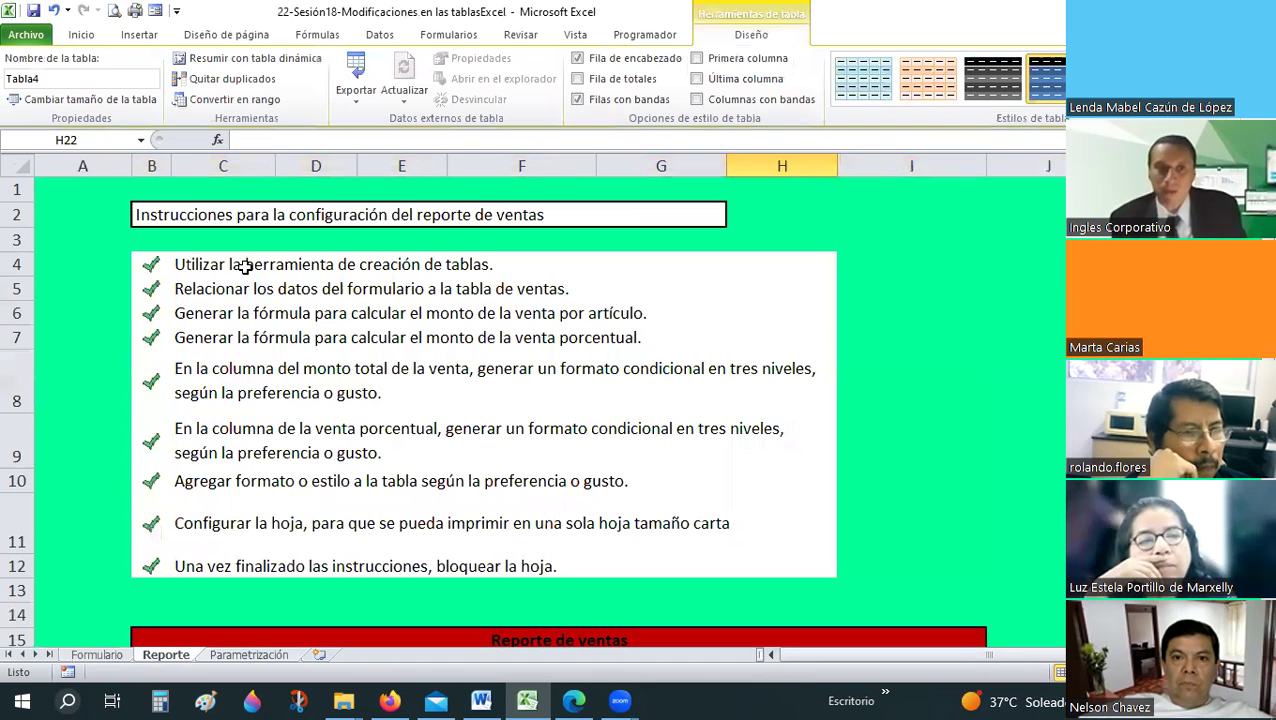
- Review the instructions on using tables and linking form data, glancing at Formulario
{"action": "left_click", "coordinate": [240, 264]}
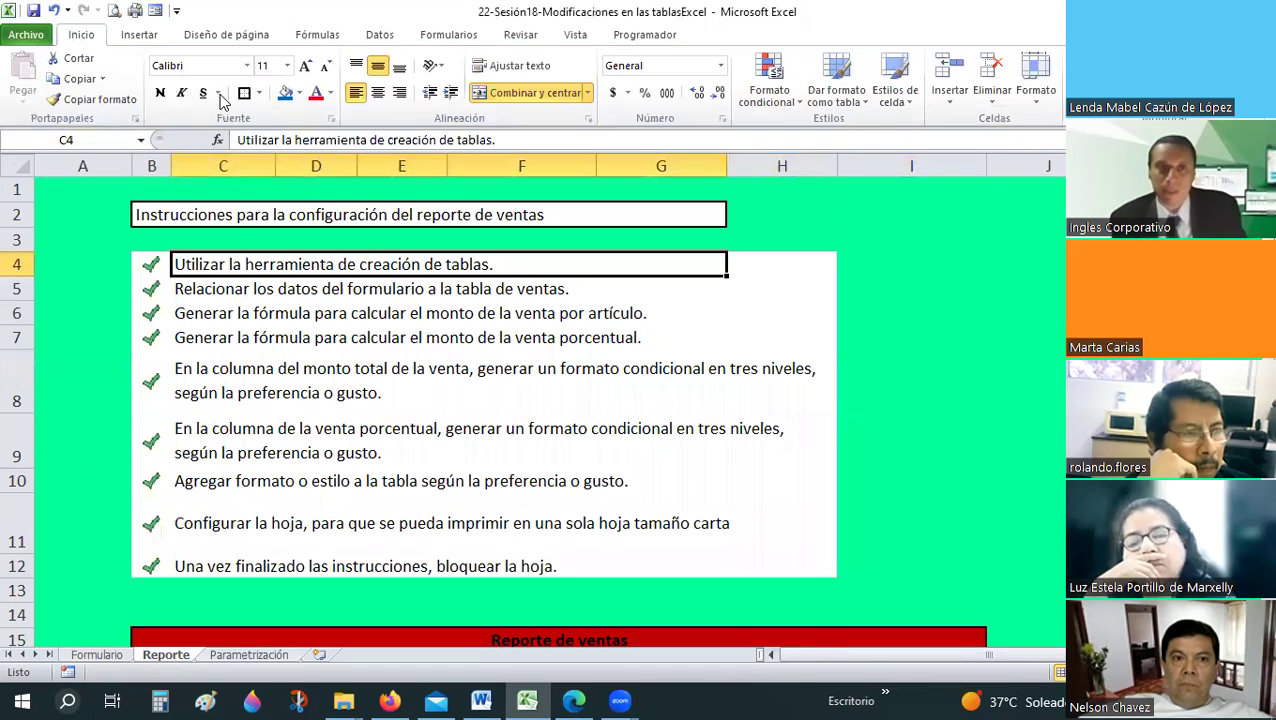
{"action": "left_click", "coordinate": [118, 655]}
{"action": "scroll", "coordinate": [196, 368], "scroll_direction": "up", "scroll_amount": 4}
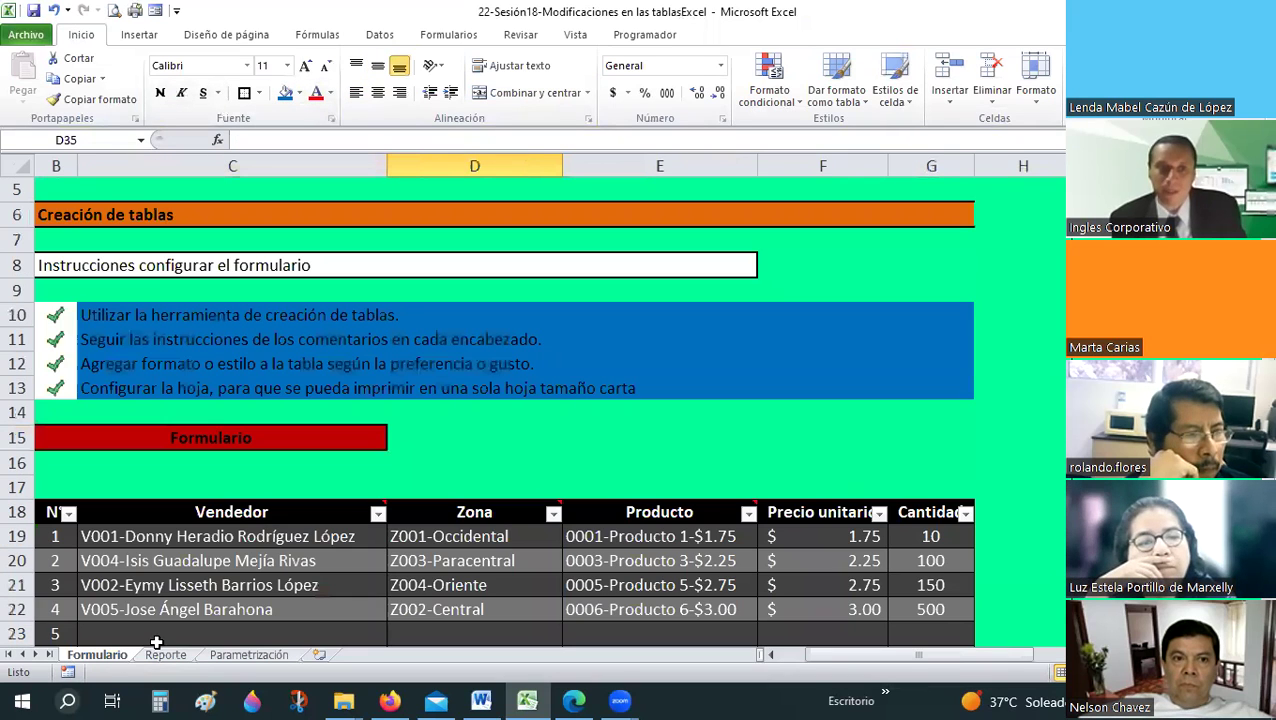
{"action": "left_click", "coordinate": [165, 655]}
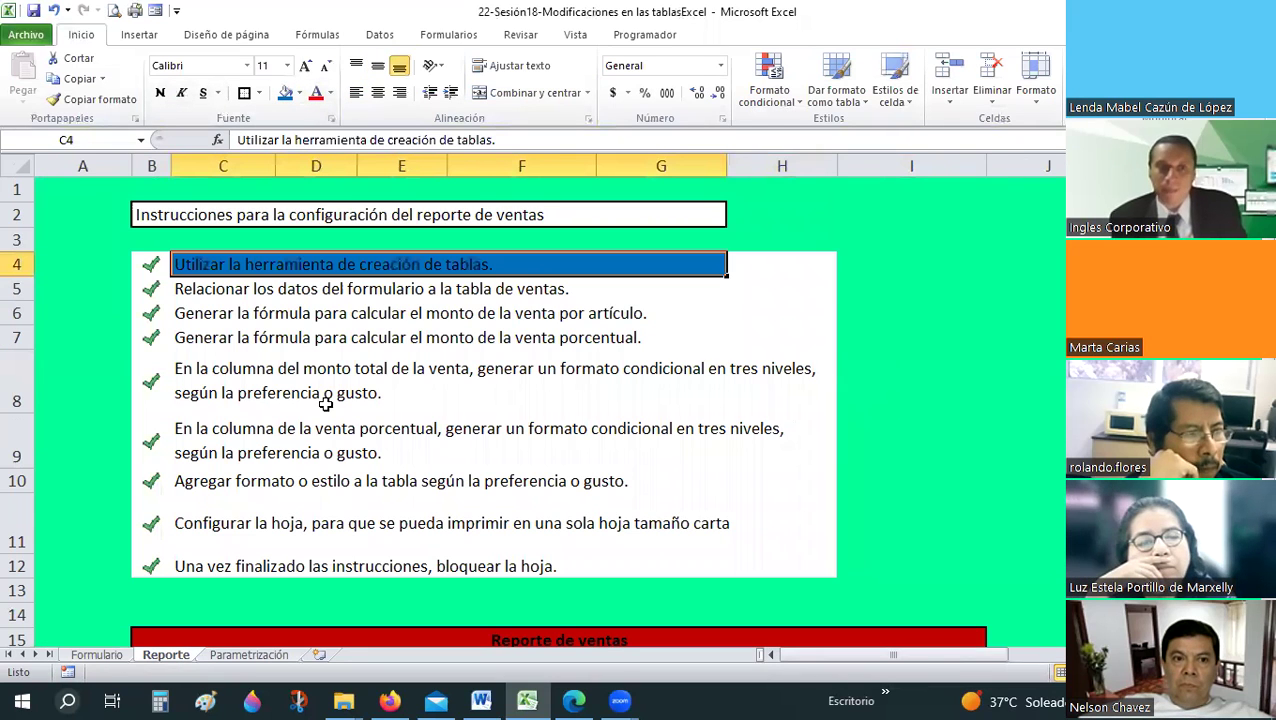
{"action": "left_click", "coordinate": [344, 289]}
{"action": "scroll", "coordinate": [288, 340], "scroll_direction": "down", "scroll_amount": 4}
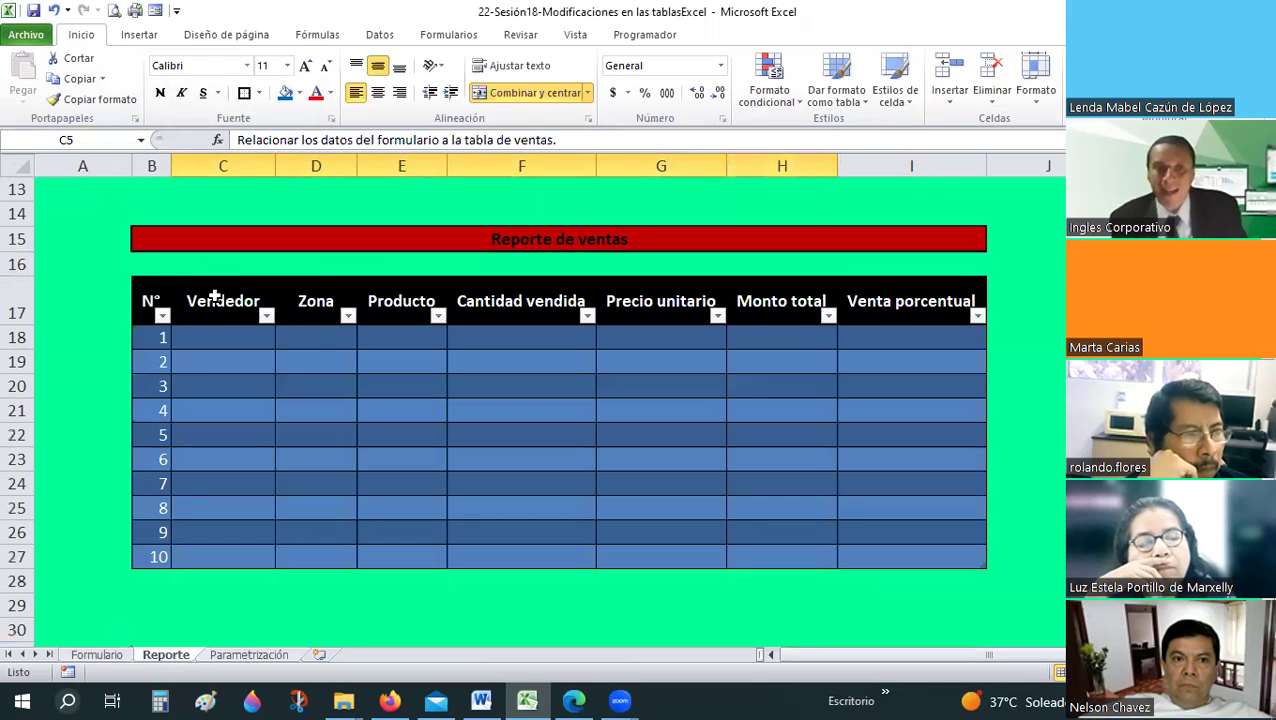
- Compare the report's Zona and Precio unitario headers with the Formulario columns
{"action": "left_click", "coordinate": [315, 283]}
{"action": "left_click", "coordinate": [306, 296]}
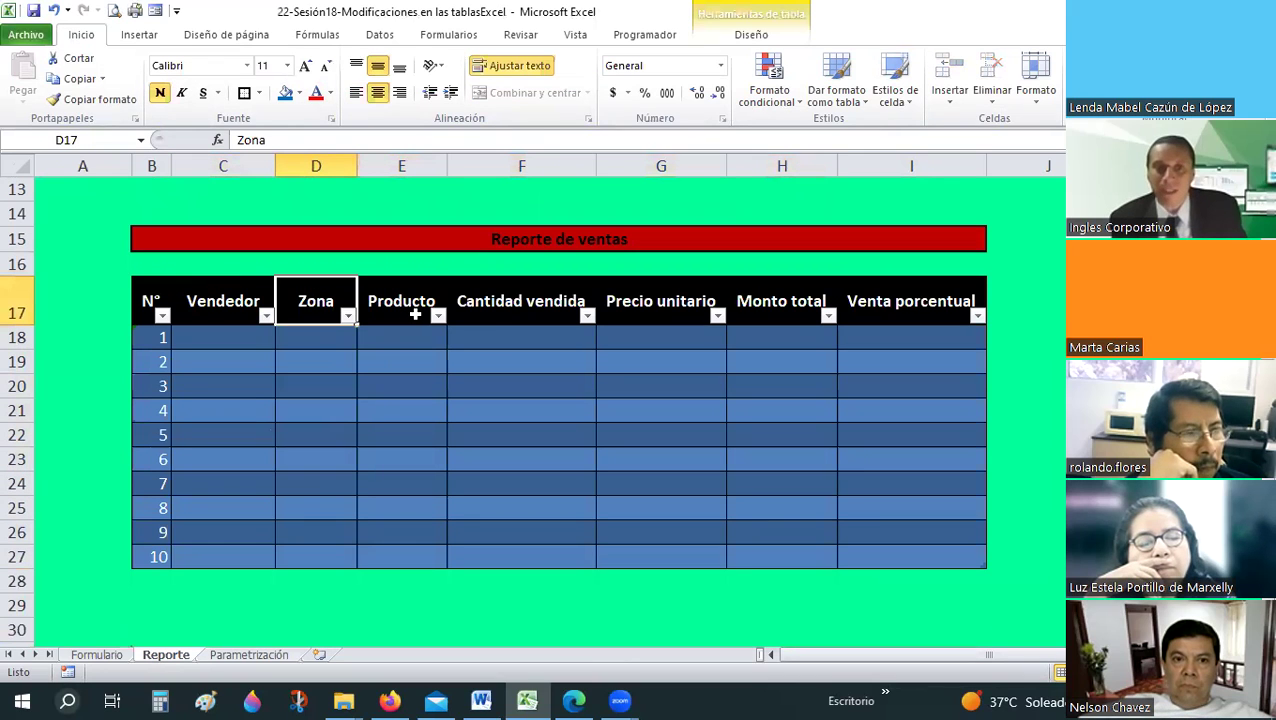
{"action": "left_click", "coordinate": [494, 316]}
{"action": "key", "text": "Right"}
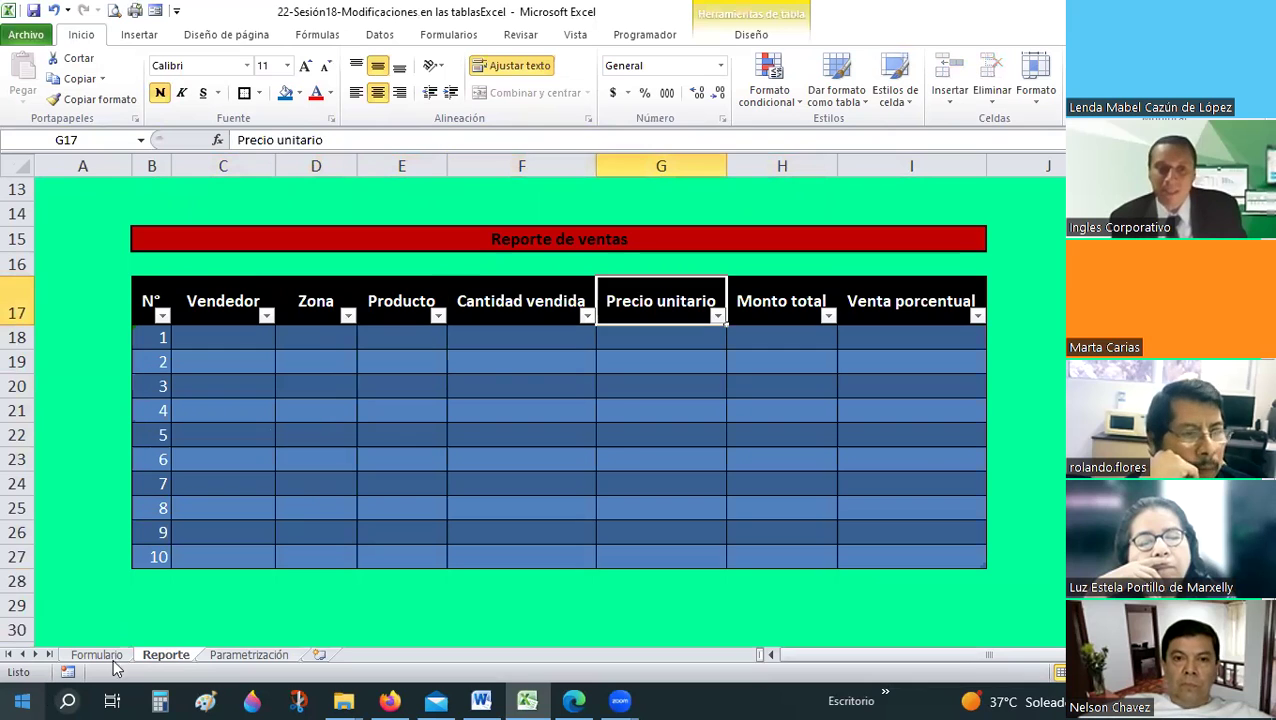
{"action": "key", "text": "ctrl+Page_Up"}
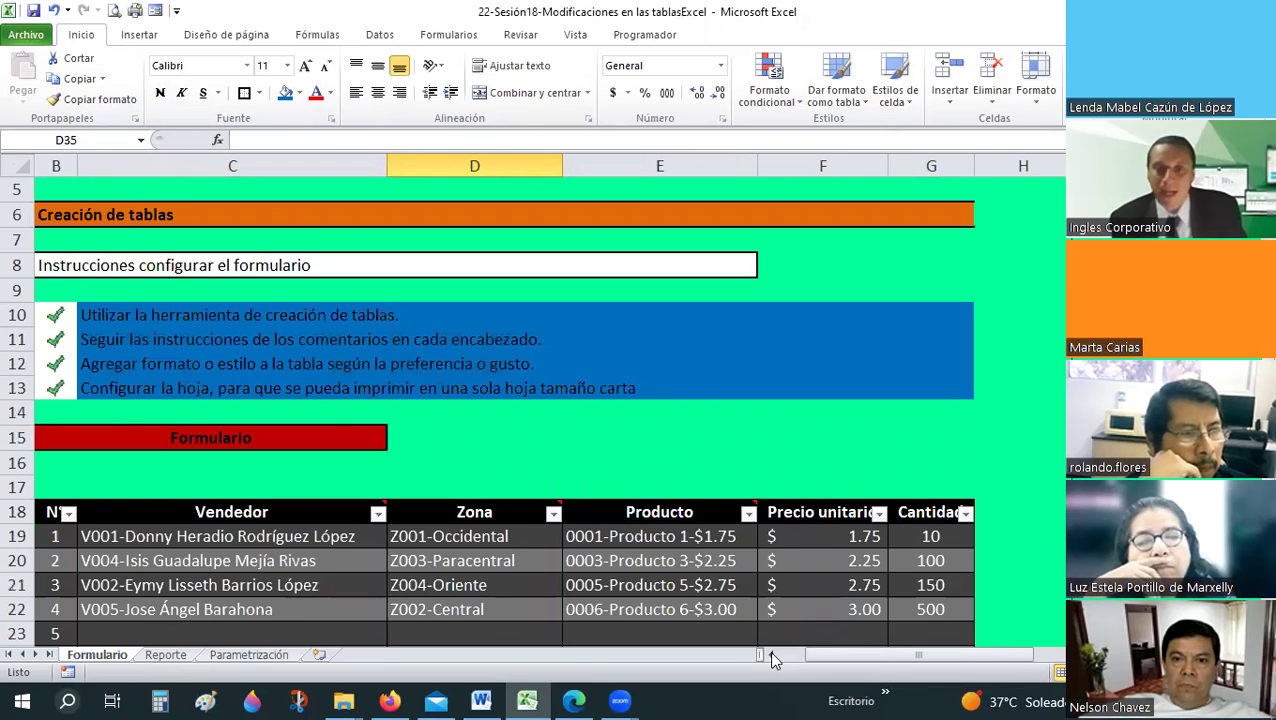
{"action": "left_click", "coordinate": [770, 656]}
{"action": "scroll", "coordinate": [212, 582], "scroll_direction": "down", "scroll_amount": 2}
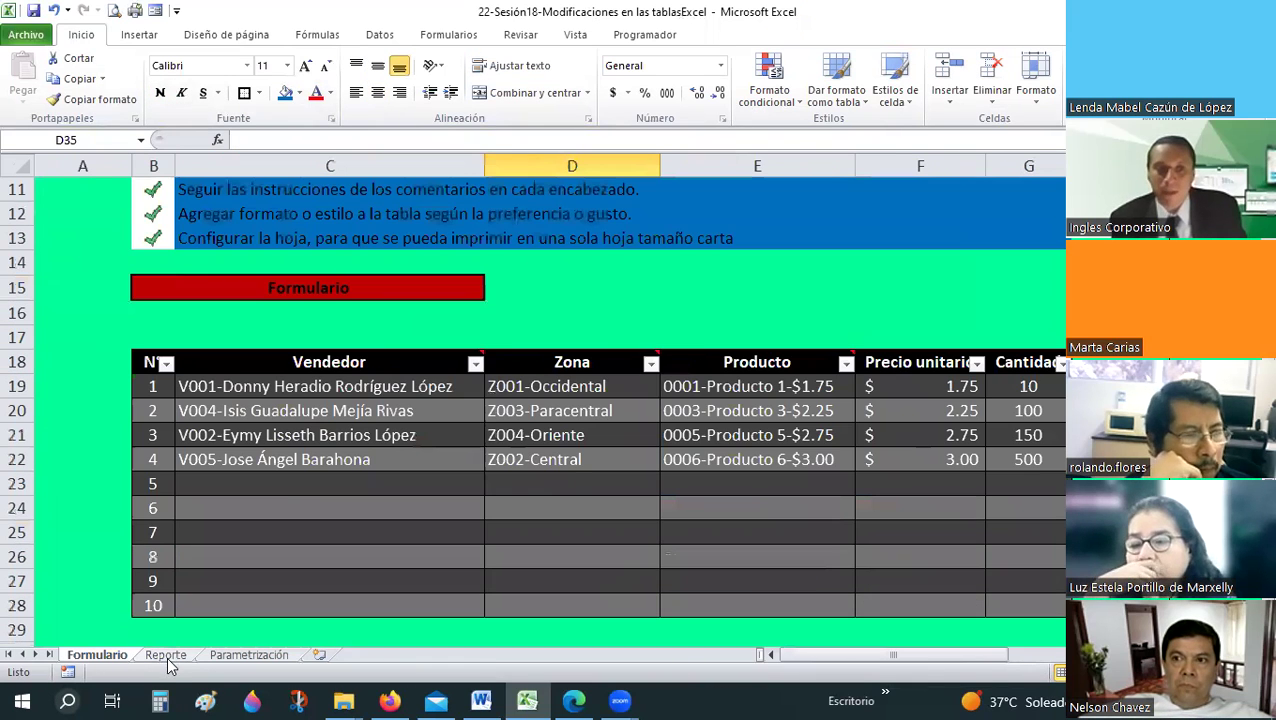
{"action": "key", "text": "ctrl+Page_Down"}
- Link Vendedor cell C18 to Formulario!C19
{"action": "left_click", "coordinate": [206, 337]}
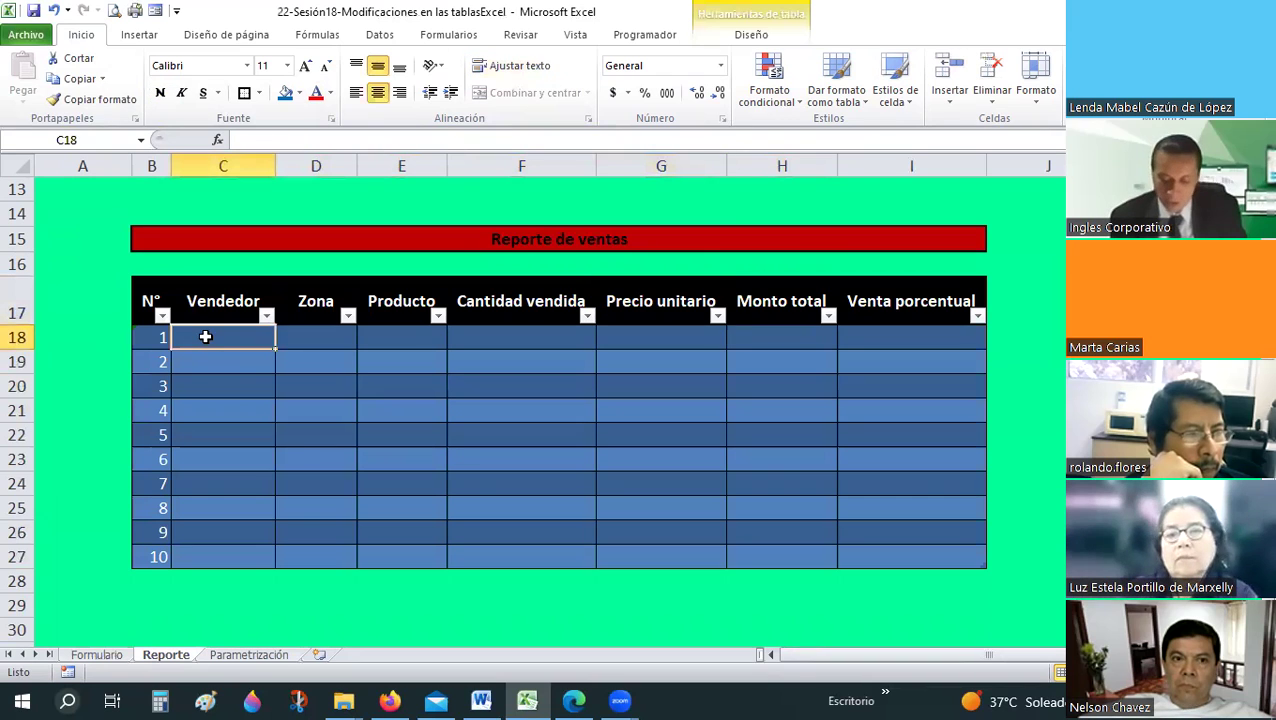
{"action": "type", "text": "="}
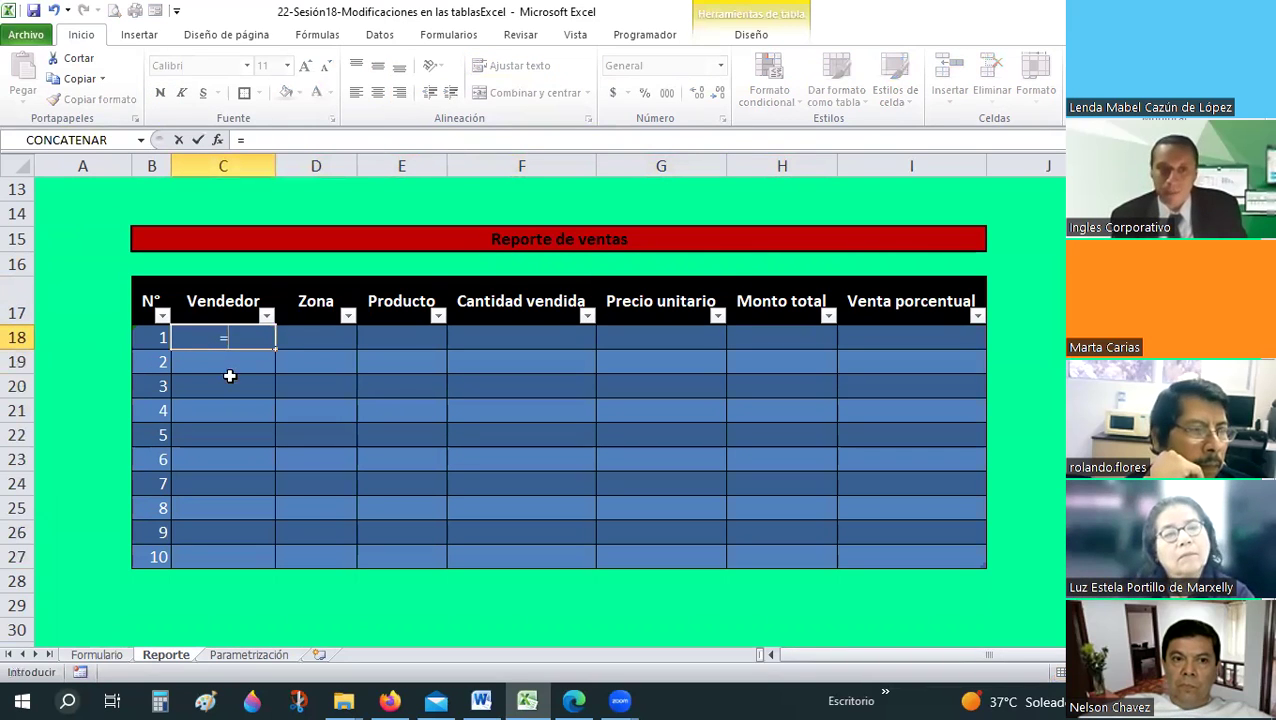
{"action": "left_click", "coordinate": [113, 660]}
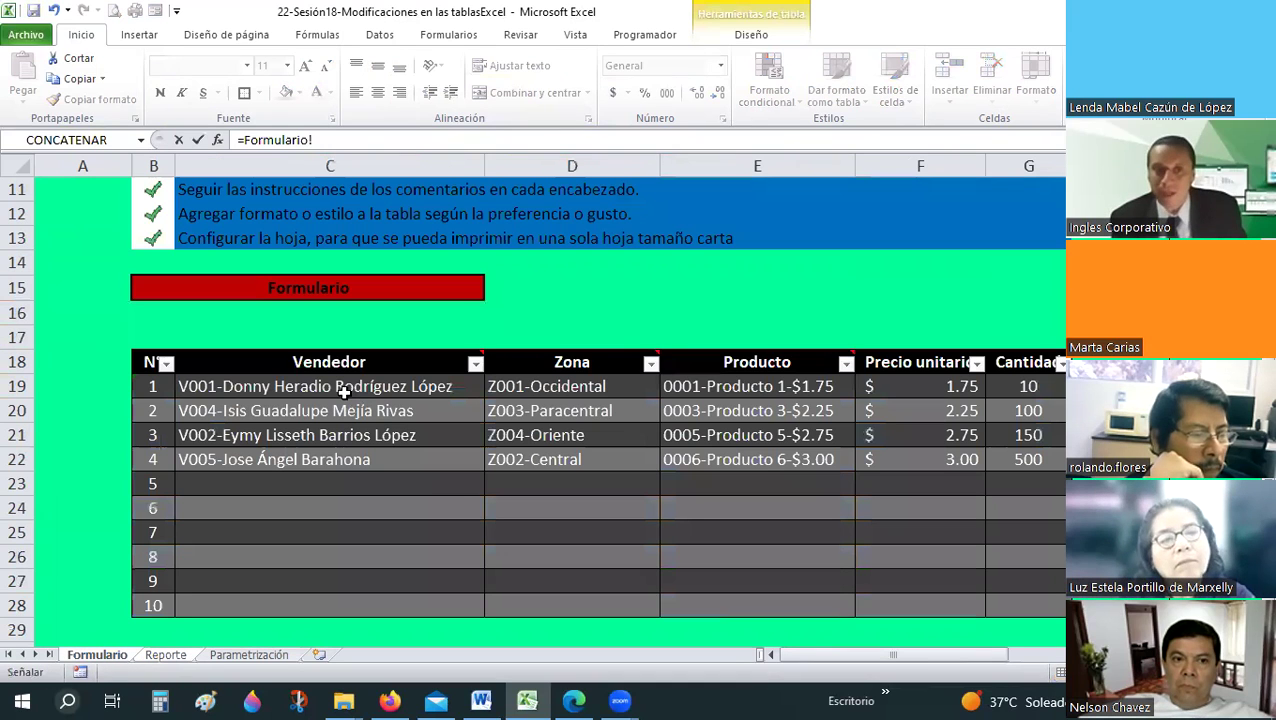
{"action": "left_click", "coordinate": [341, 390]}
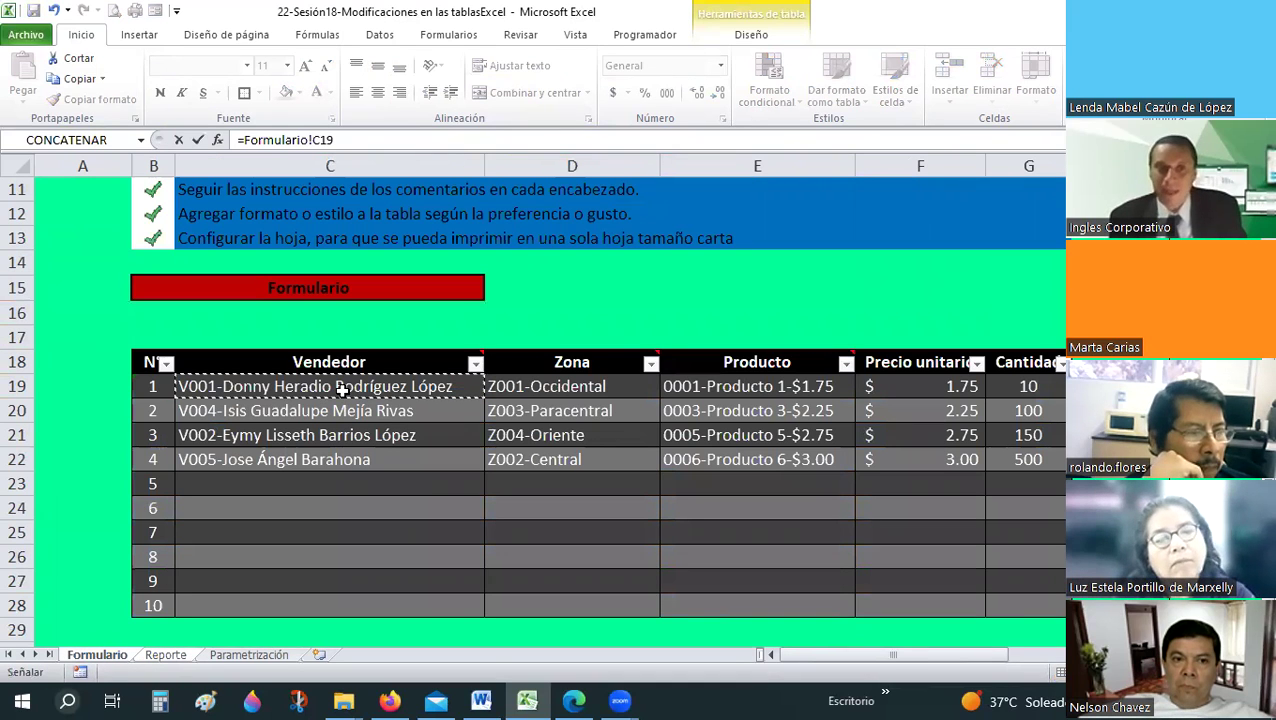
{"action": "key", "text": "Return"}
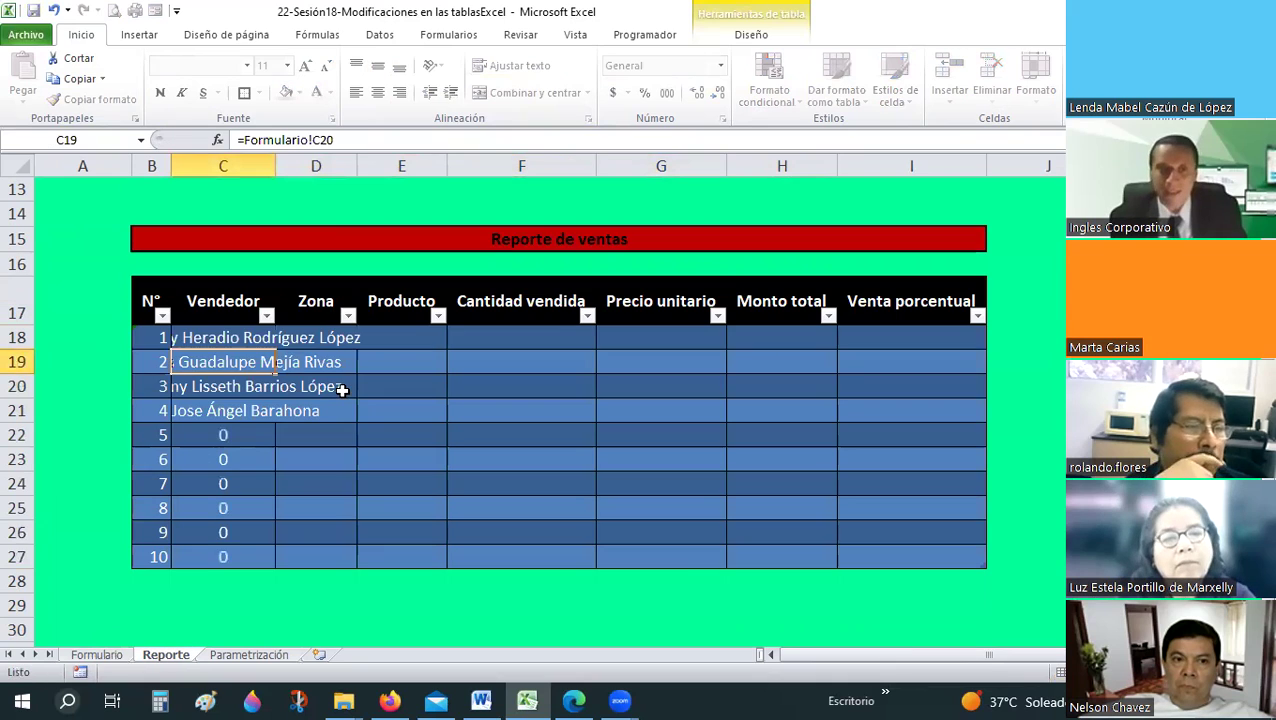
- Autofit column C and left-align the vendor names in C18:C27
{"action": "double_click", "coordinate": [273, 160]}
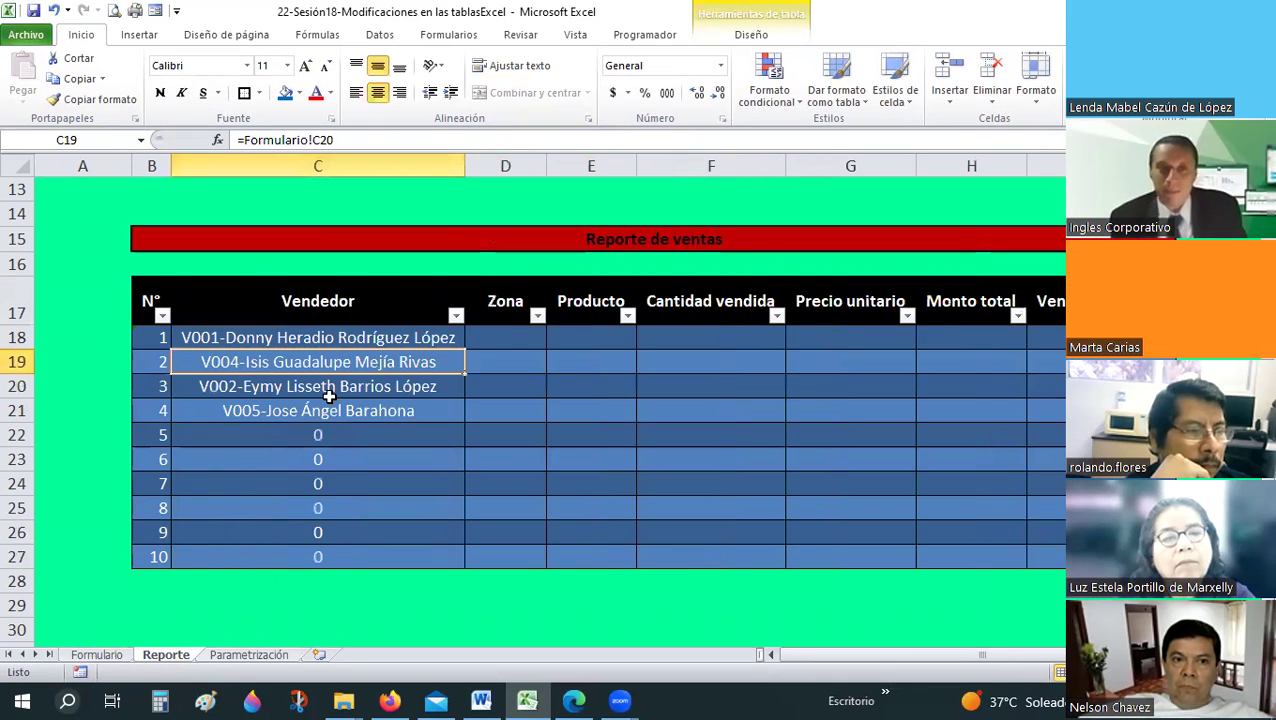
{"action": "left_click", "coordinate": [305, 338]}
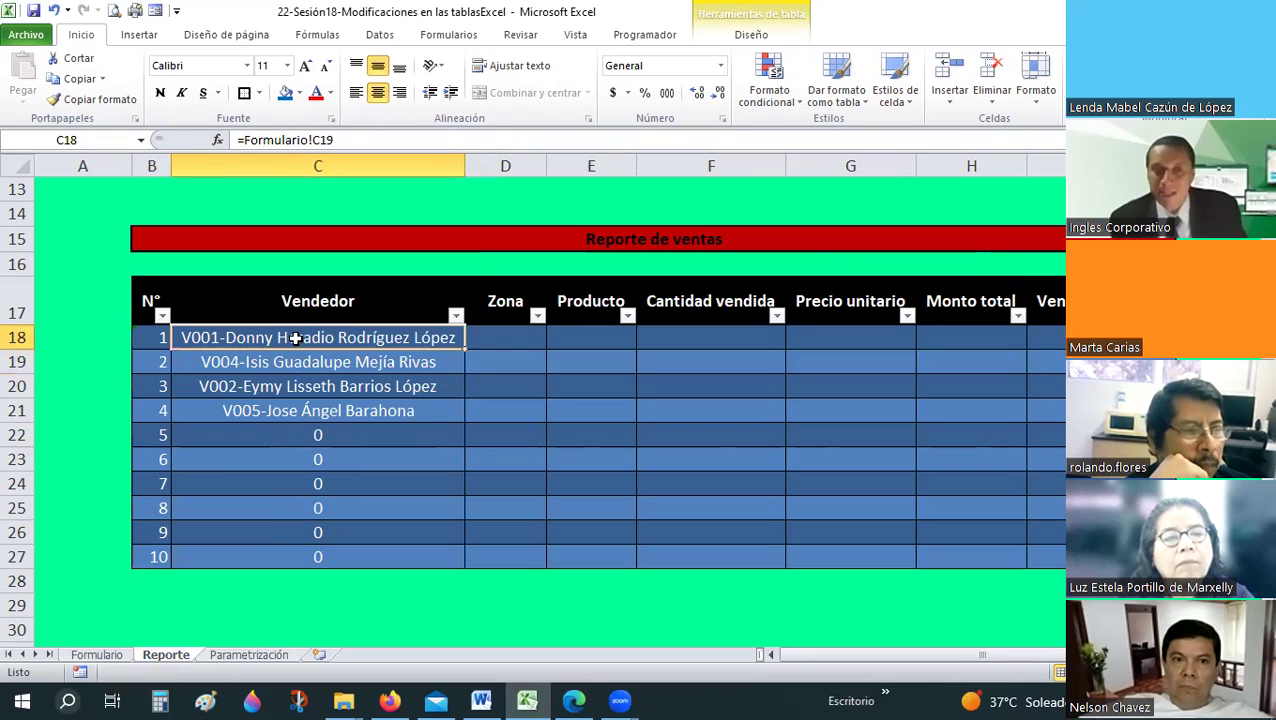
{"action": "left_click", "coordinate": [309, 561], "text": "shift"}
{"action": "left_click", "coordinate": [357, 93]}
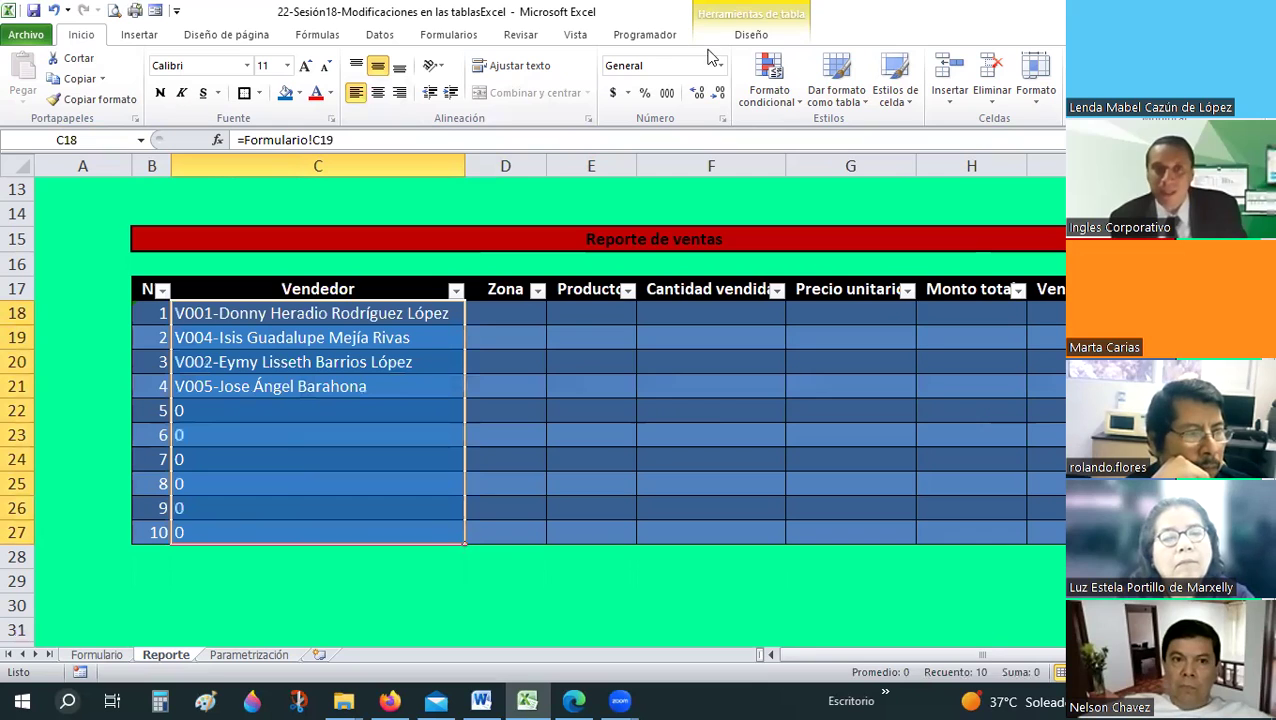
{"action": "left_click", "coordinate": [160, 34]}
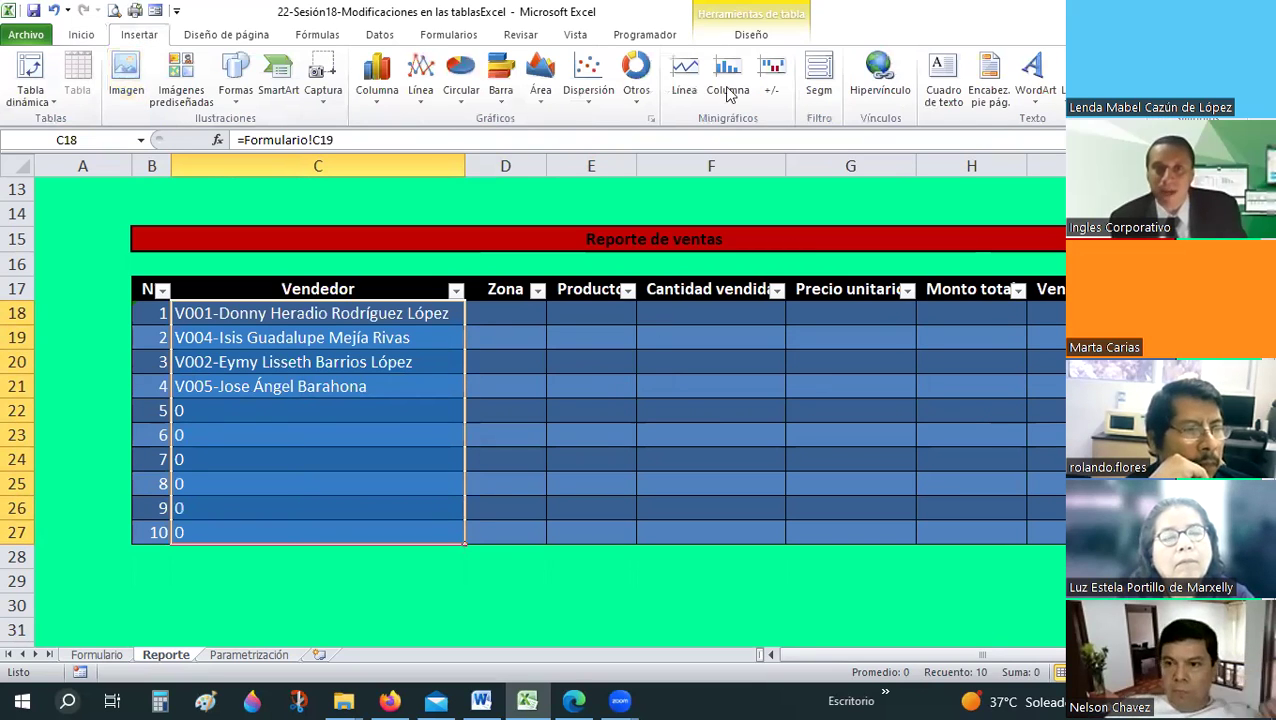
- Rename the sales table from Tabla4 to REPORTE1
{"action": "left_click", "coordinate": [711, 337]}
{"action": "left_click", "coordinate": [751, 34]}
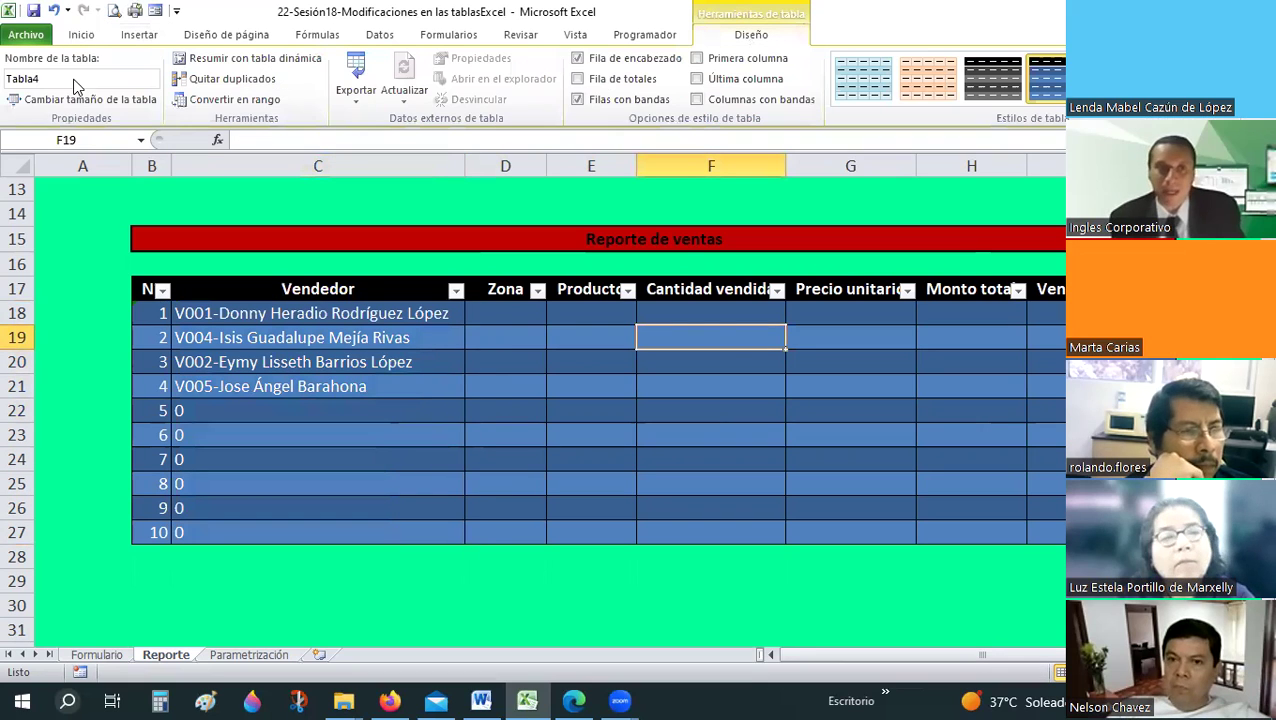
{"action": "left_click", "coordinate": [6, 79]}
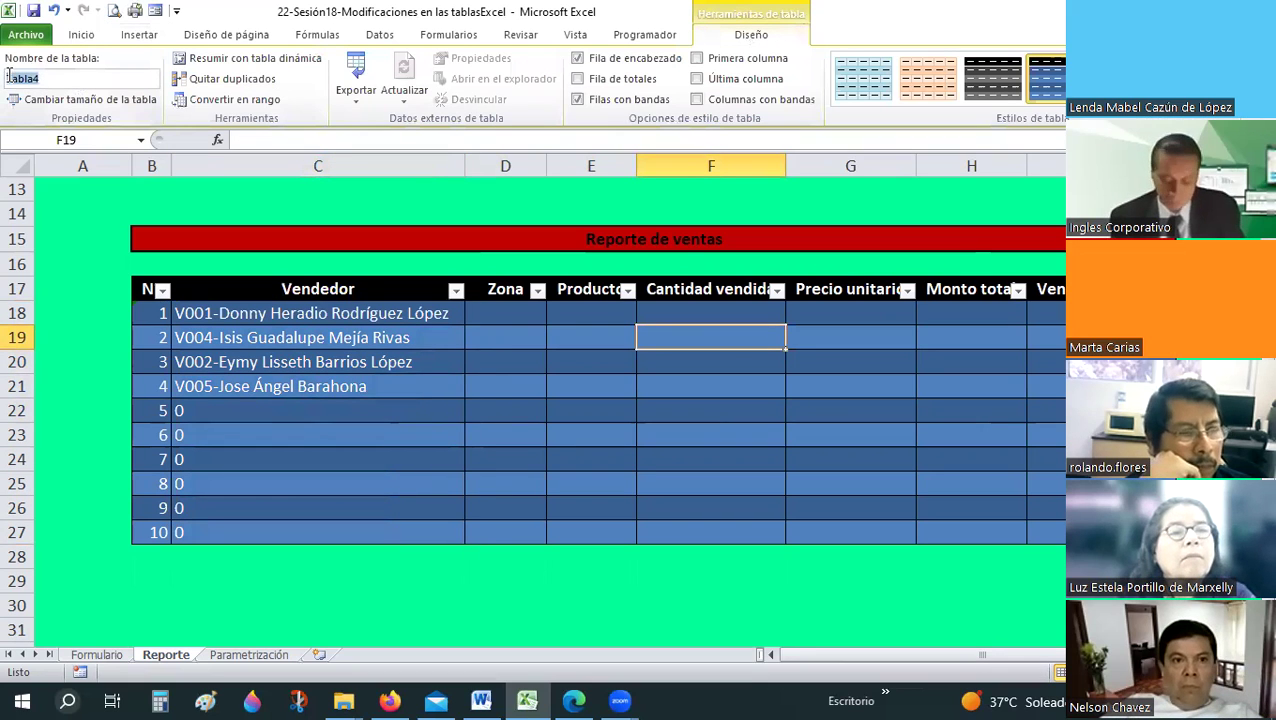
{"action": "key", "text": "BackSpace"}
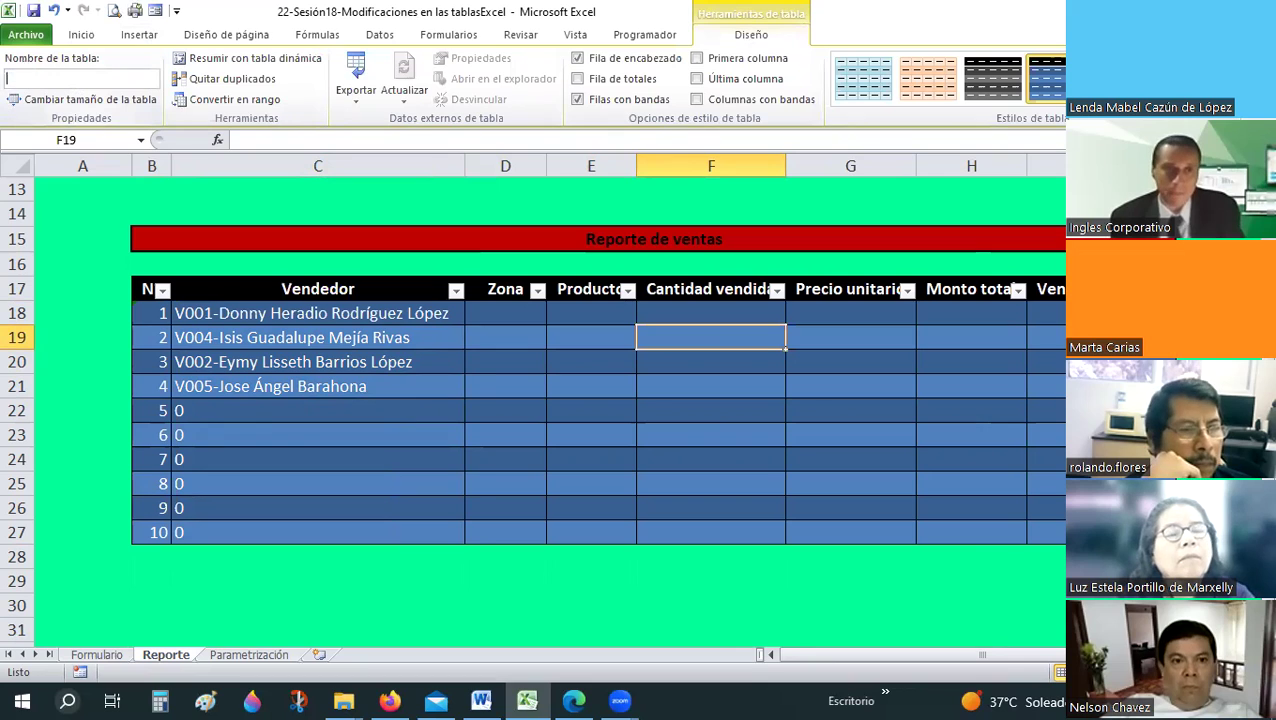
{"action": "type", "text": "REPORTE1"}
{"action": "key", "text": "Return"}
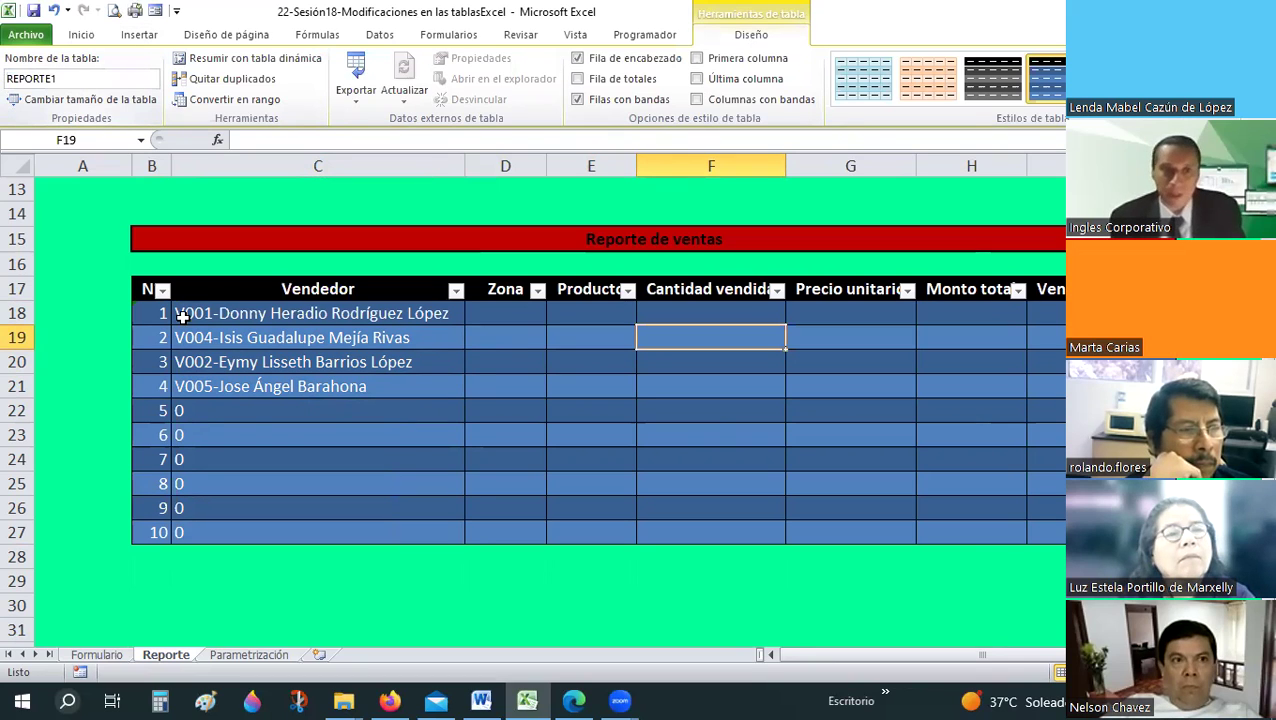
{"action": "left_click", "coordinate": [317, 324]}
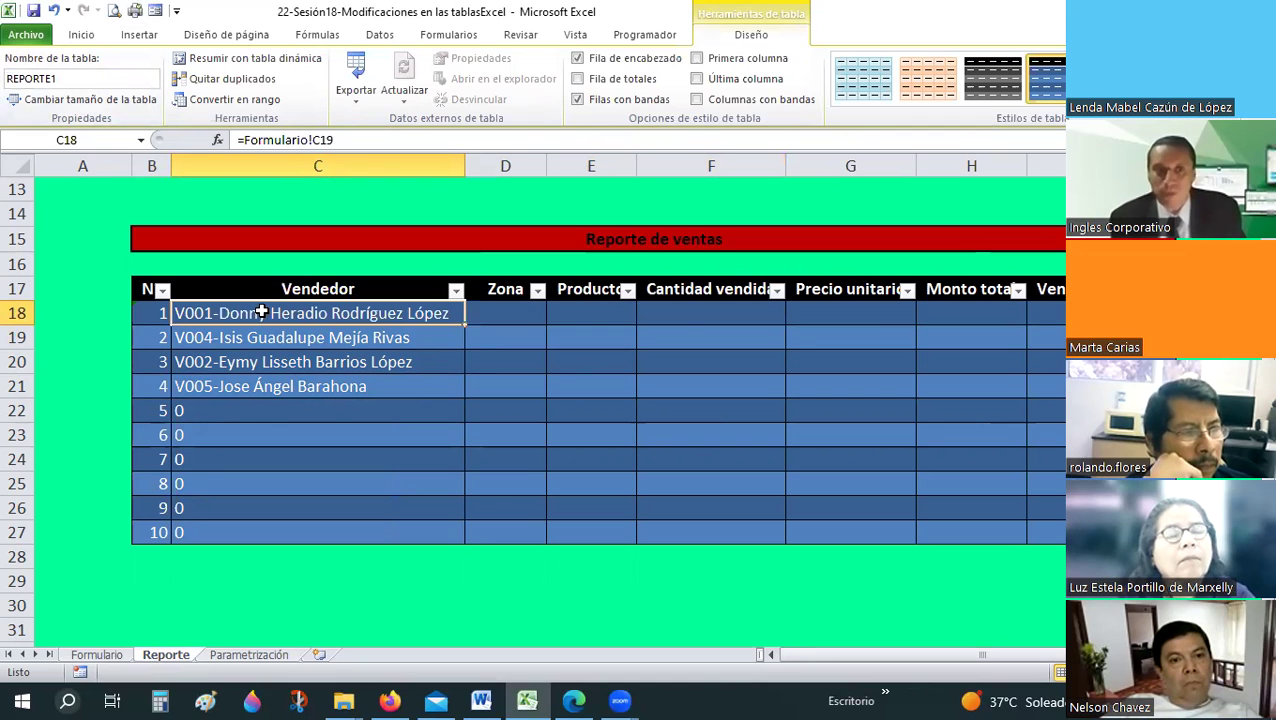
- Link Zona cell D18 to Formulario!D19 so the zones fill the column
{"action": "left_click_drag", "start_coordinate": [259, 337], "coordinate": [259, 526]}
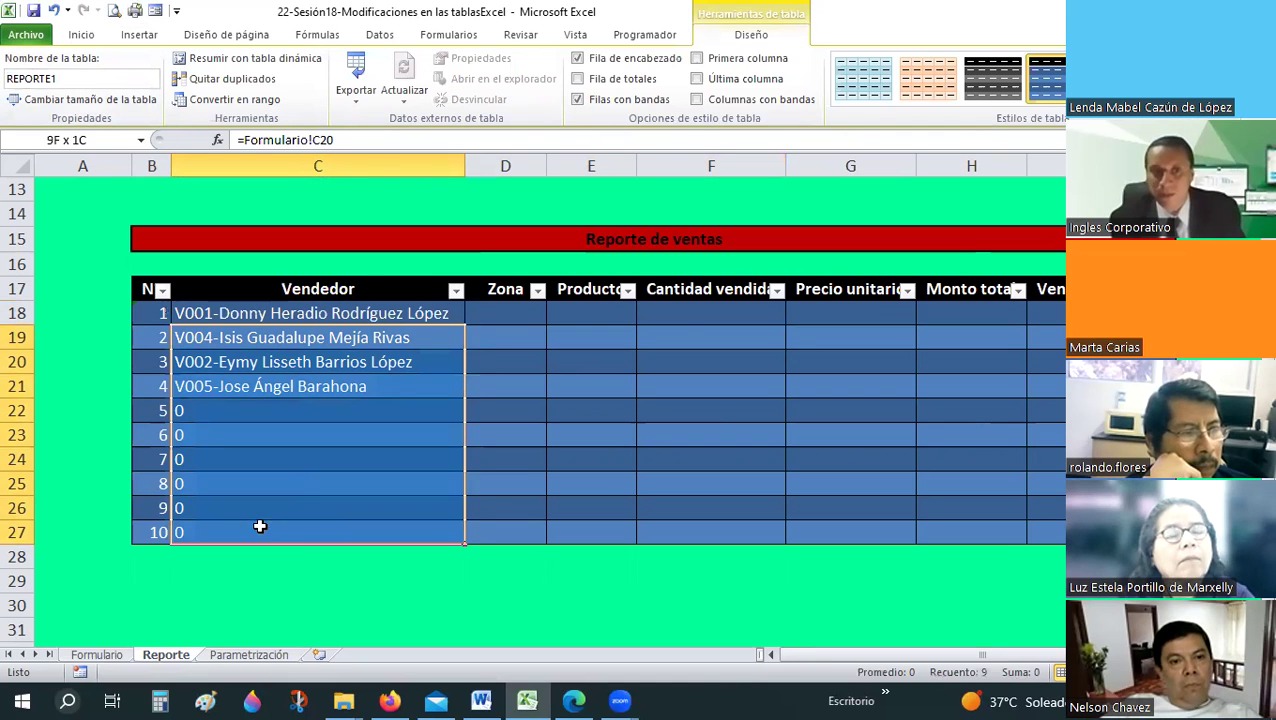
{"action": "left_click", "coordinate": [495, 313]}
{"action": "type", "text": "="}
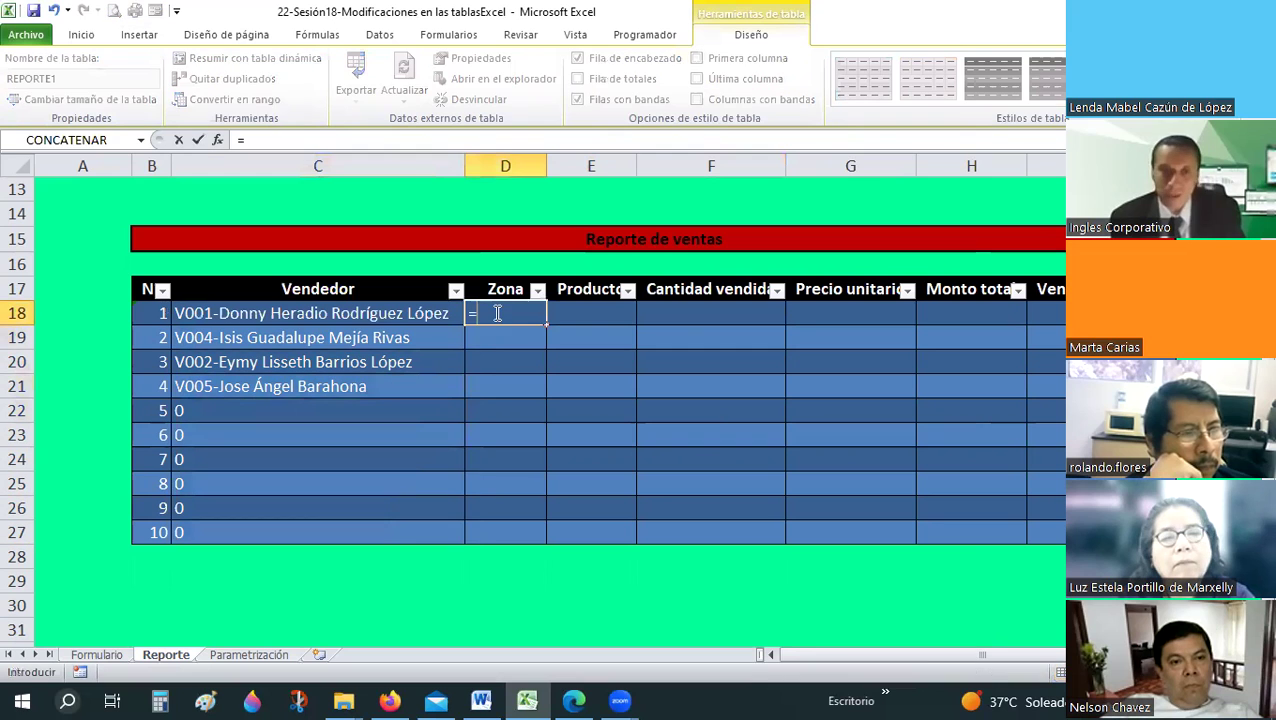
{"action": "key", "text": "ctrl+Page_Up"}
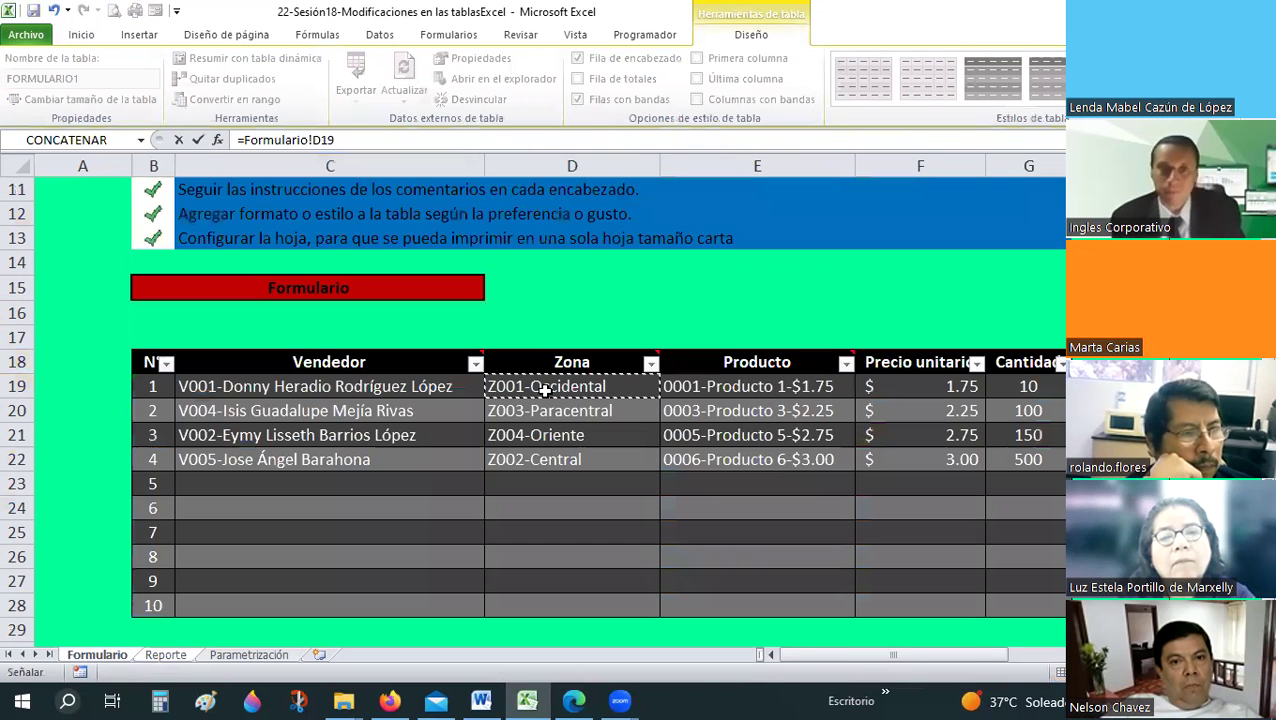
{"action": "key", "text": "Return"}
{"action": "left_click", "coordinate": [652, 385]}
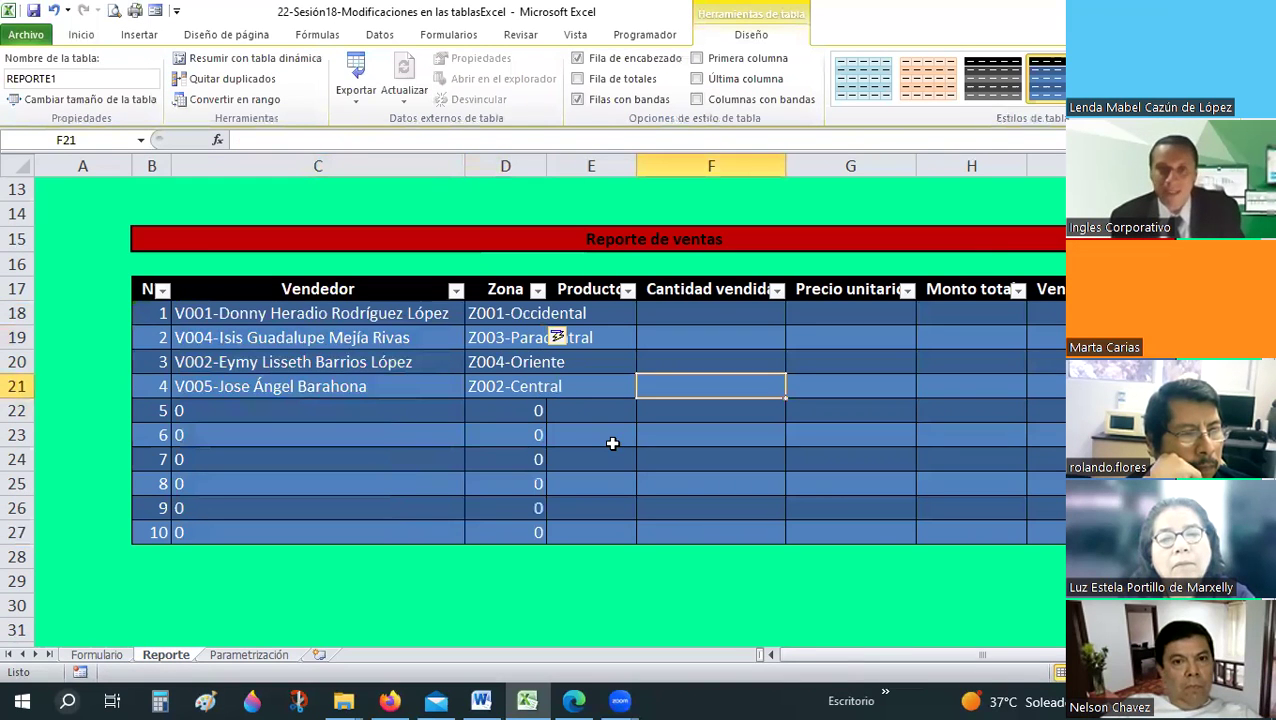
{"action": "left_click", "coordinate": [556, 392]}
{"action": "left_click", "coordinate": [515, 310]}
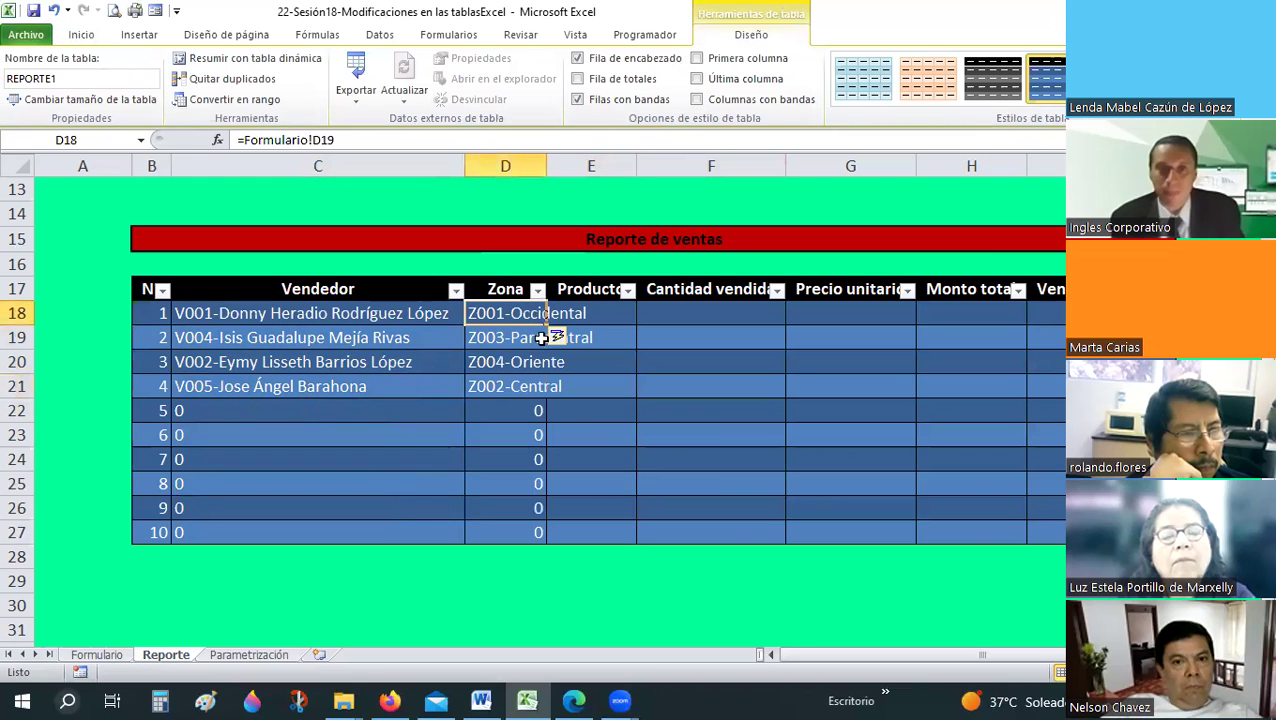
- Widen column D and left-align the Zona values, then compare against Formulario
{"action": "left_click_drag", "start_coordinate": [546, 166], "coordinate": [599, 166]}
{"action": "left_click_drag", "start_coordinate": [524, 310], "coordinate": [535, 532]}
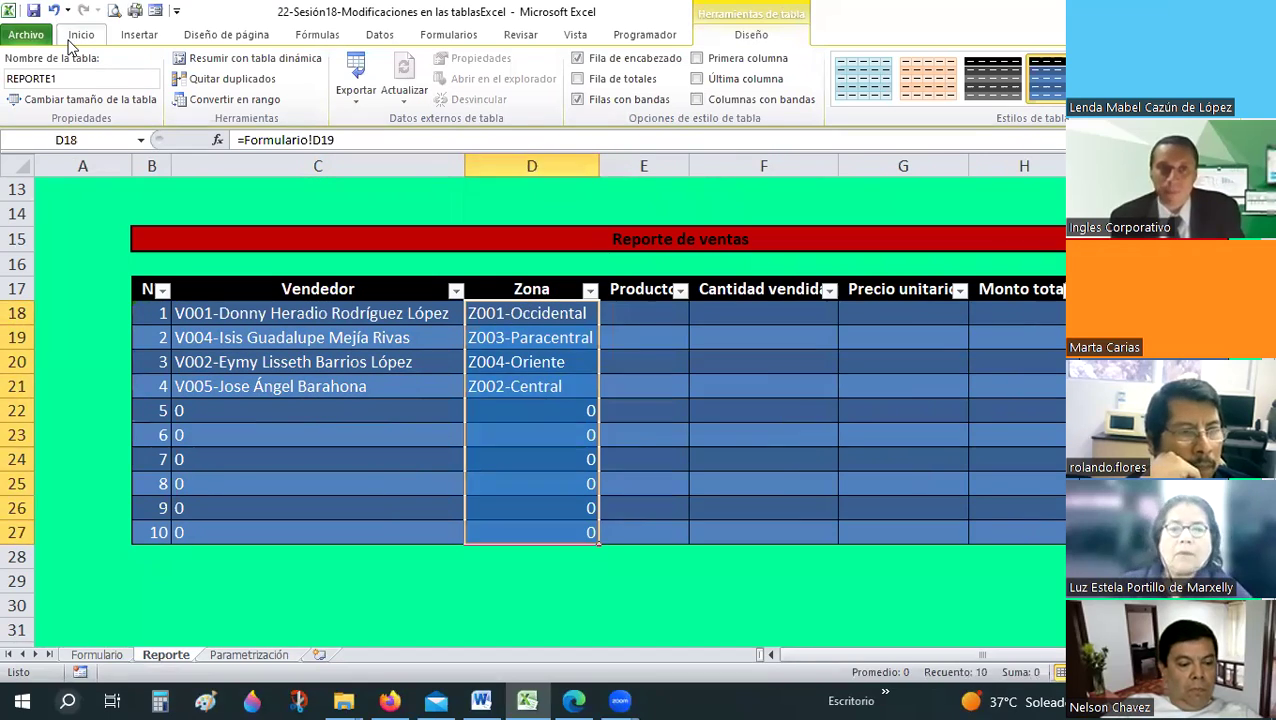
{"action": "left_click", "coordinate": [81, 34]}
{"action": "left_click", "coordinate": [355, 92]}
{"action": "left_click", "coordinate": [554, 316]}
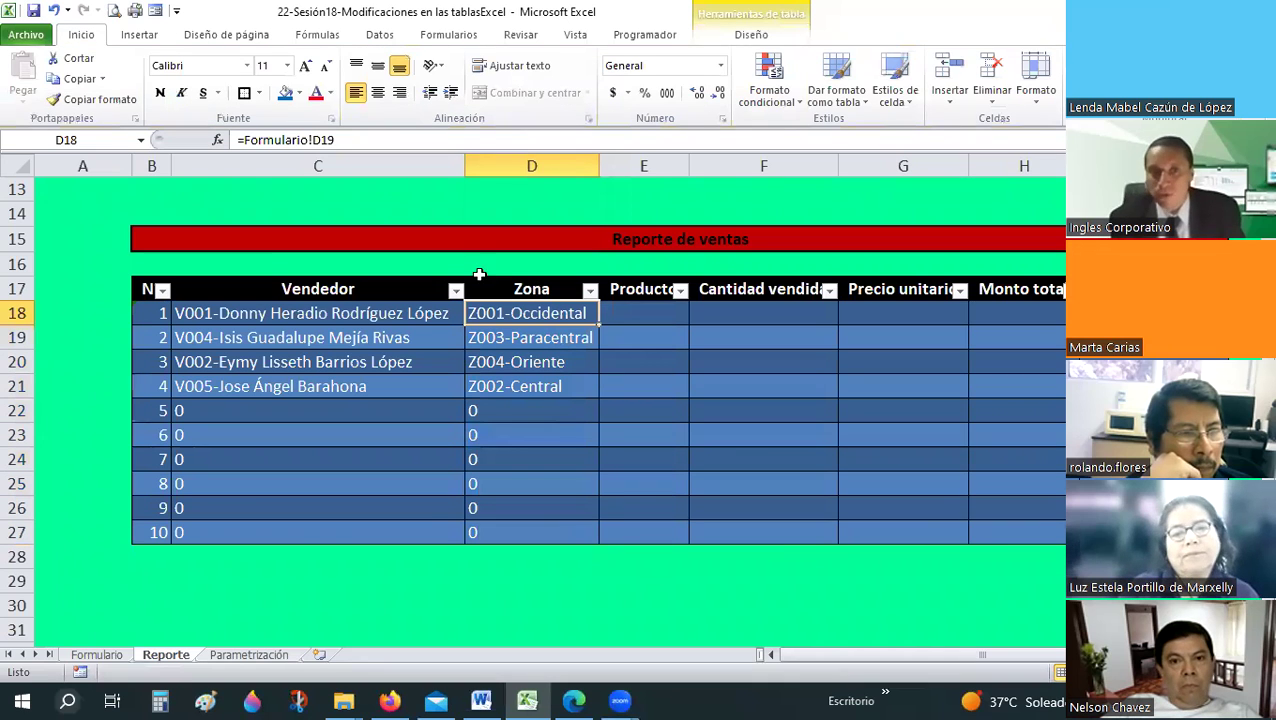
{"action": "left_click", "coordinate": [115, 656]}
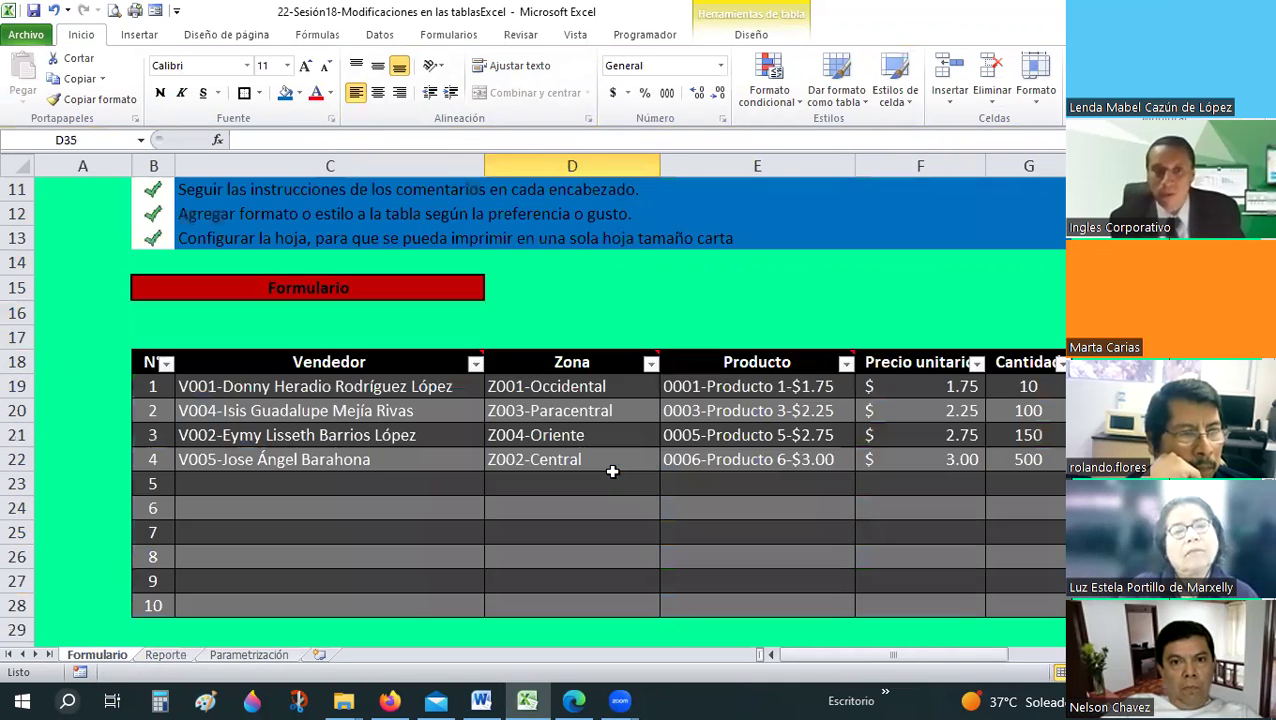
{"action": "left_click", "coordinate": [178, 656]}
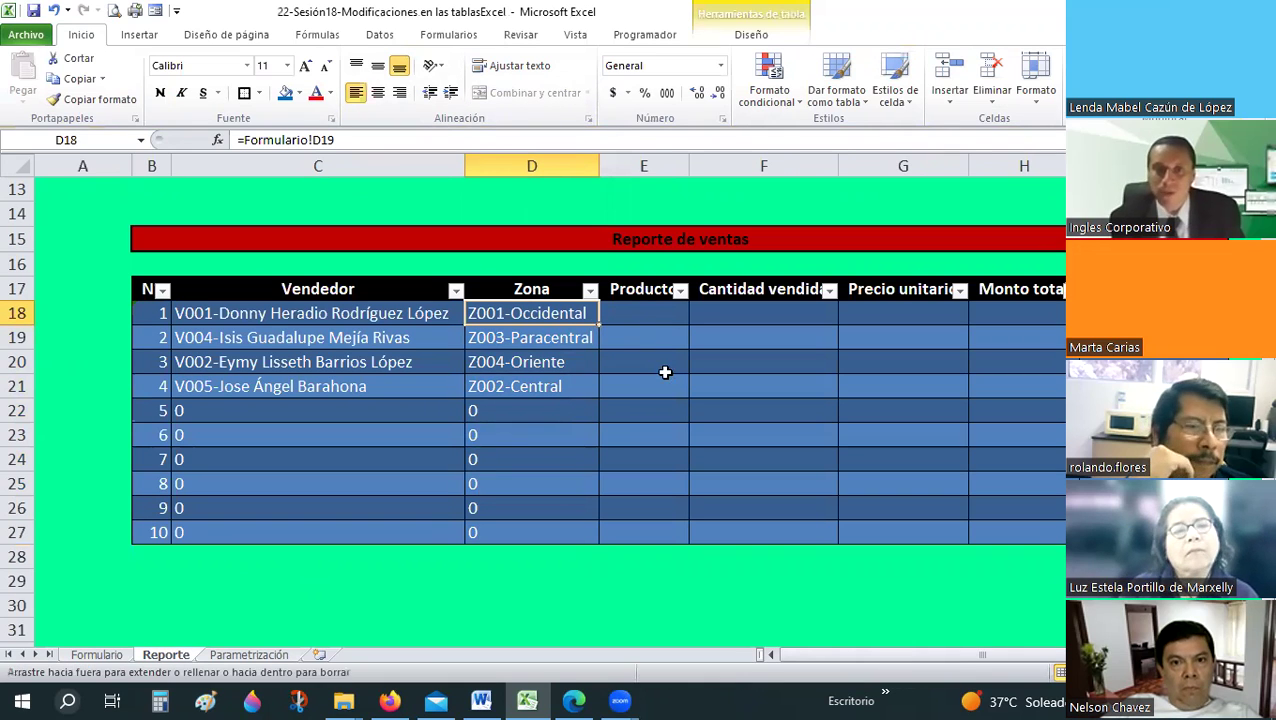
- Copy the link formula into Producto cell E18, autofit column E and fill down to row 27
{"action": "left_click_drag", "start_coordinate": [697, 236], "coordinate": [688, 166]}
{"action": "key", "text": "alt+h"}
{"action": "key", "text": "o"}
{"action": "key", "text": "i"}
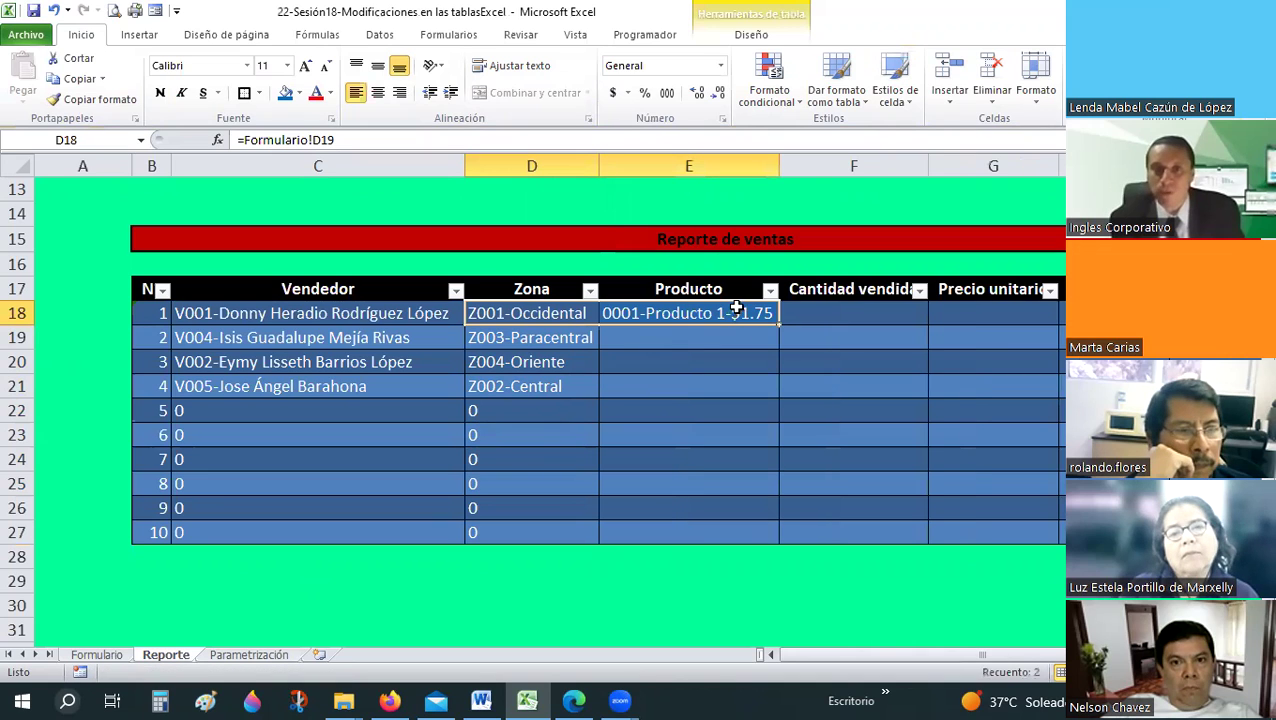
{"action": "left_click", "coordinate": [777, 324]}
{"action": "double_click", "coordinate": [777, 324]}
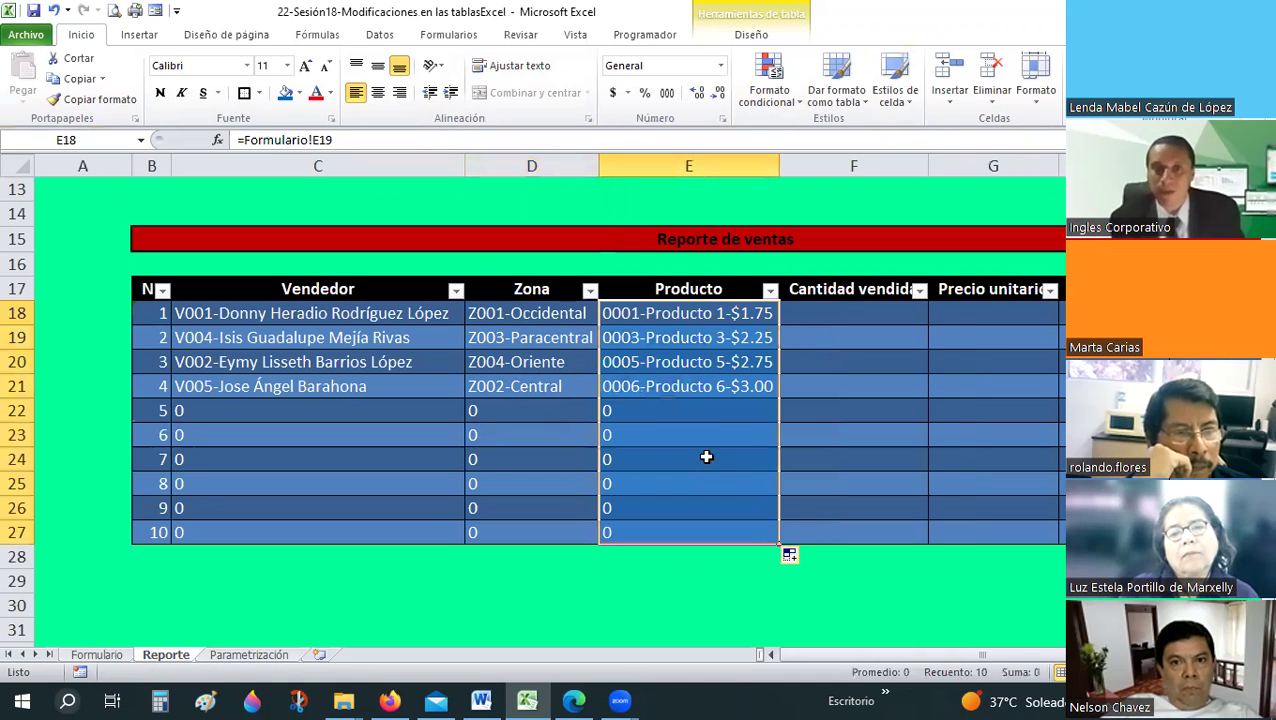
{"action": "left_click", "coordinate": [716, 314]}
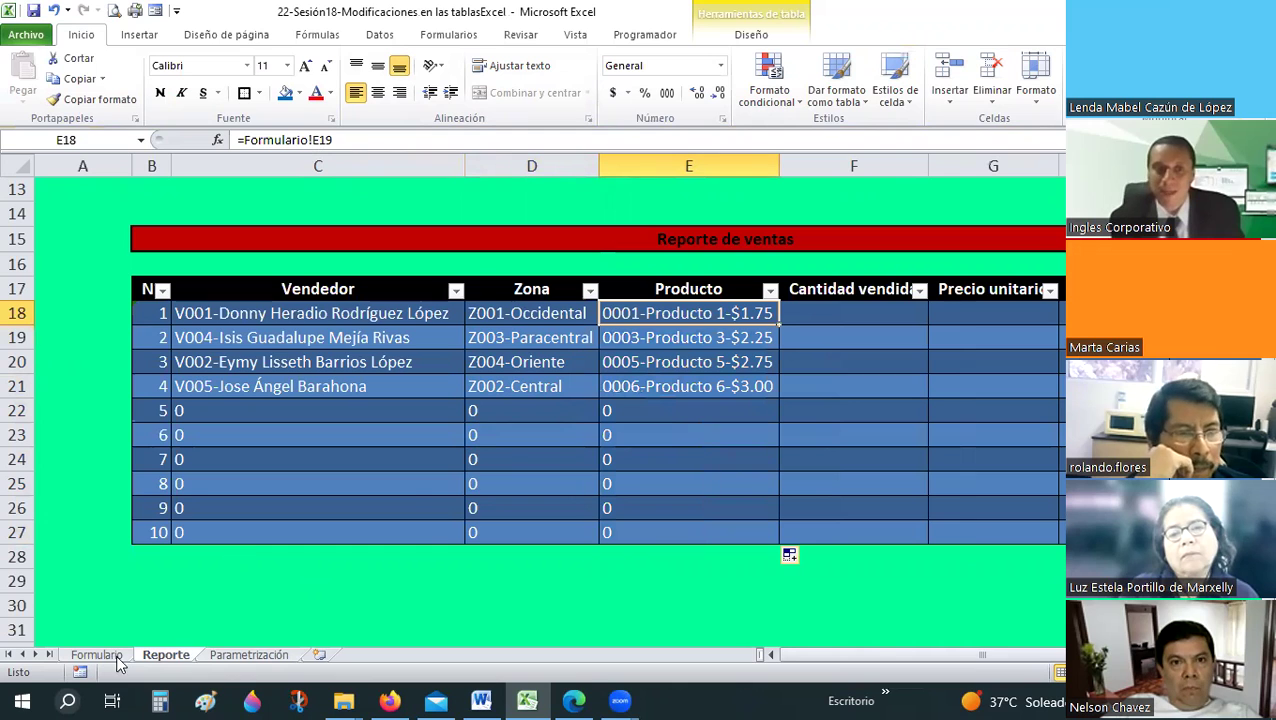
- Compare Formulario with the report and select Cantidad vendida cell F18
{"action": "key", "text": "ctrl+Page_Up"}
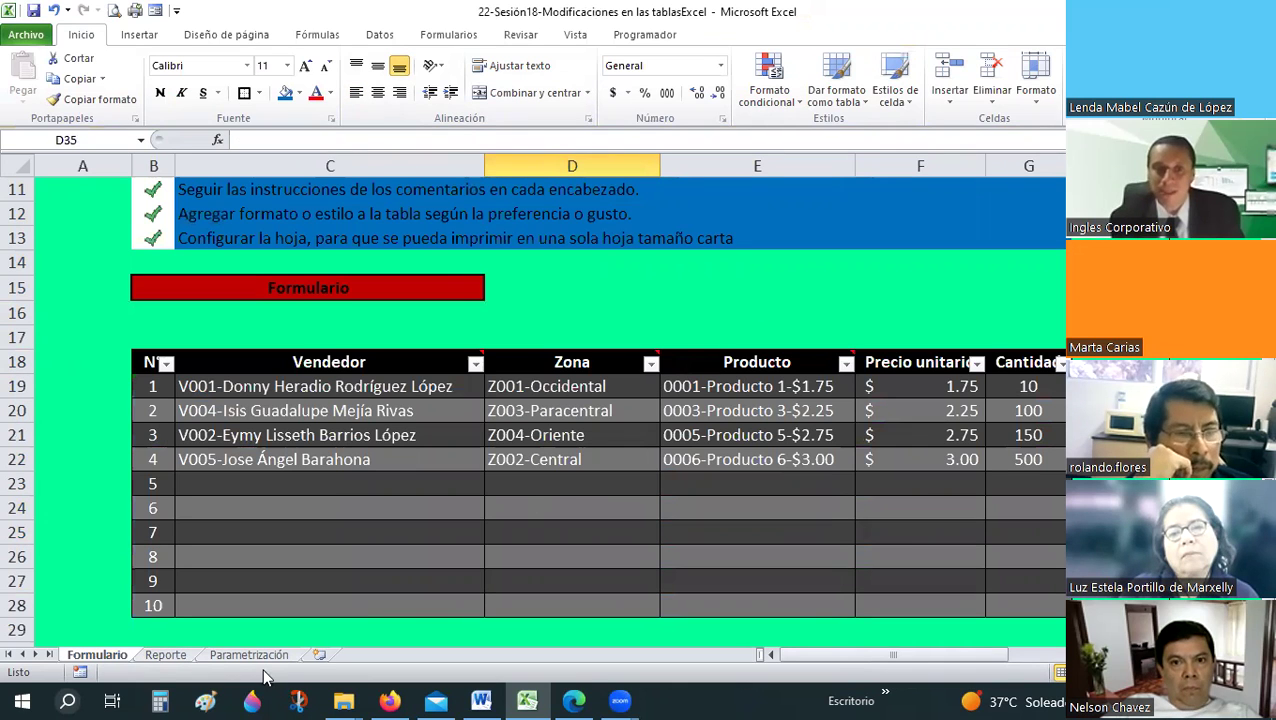
{"action": "left_click", "coordinate": [170, 655]}
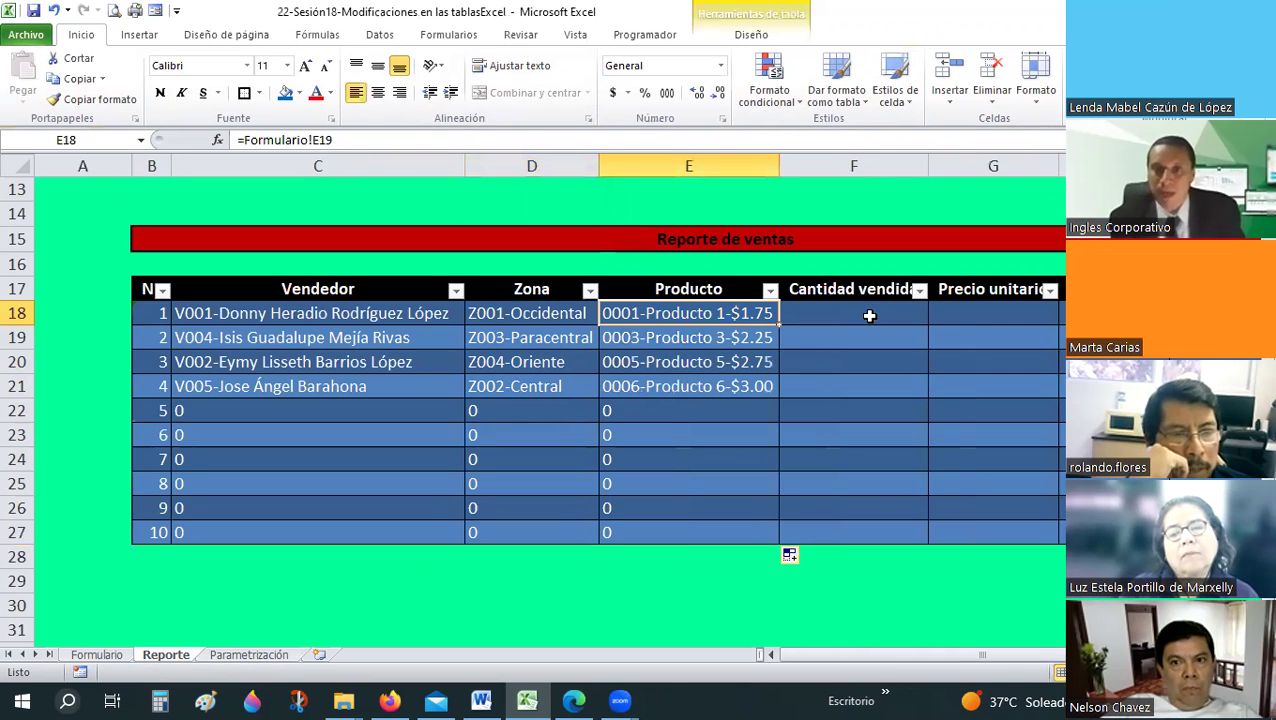
{"action": "left_click", "coordinate": [795, 320]}
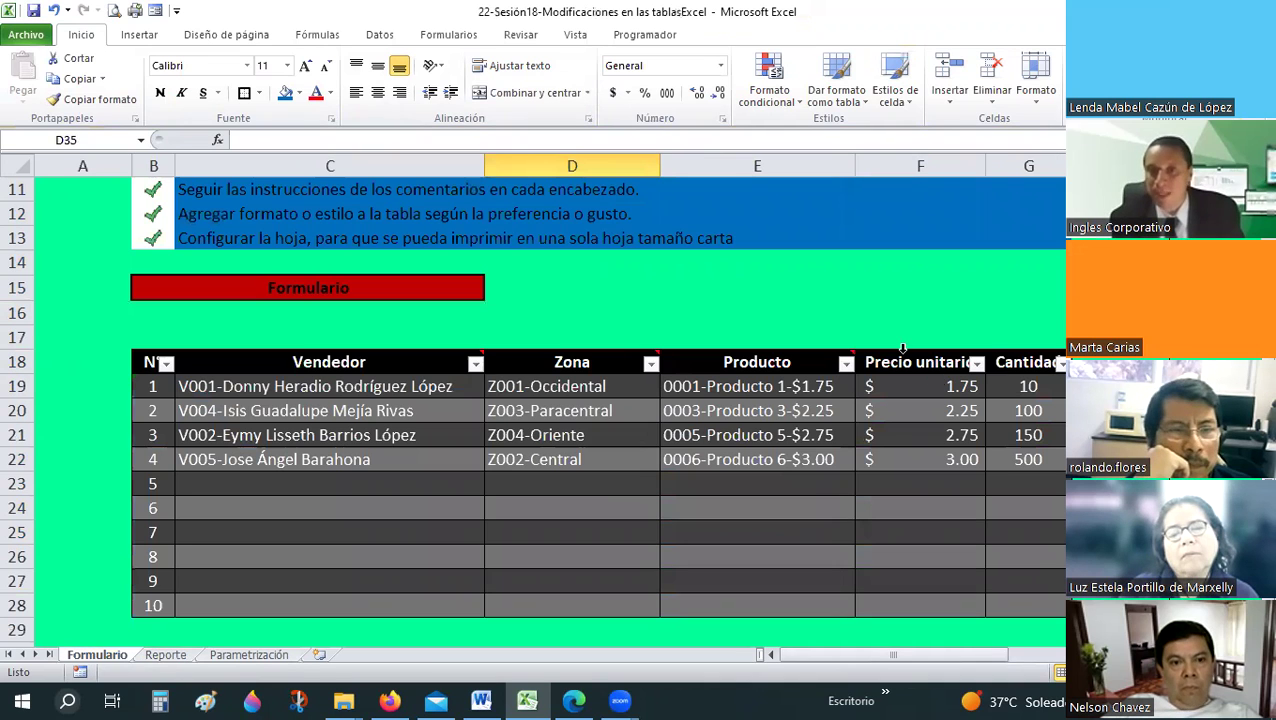
{"action": "left_click", "coordinate": [96, 655]}
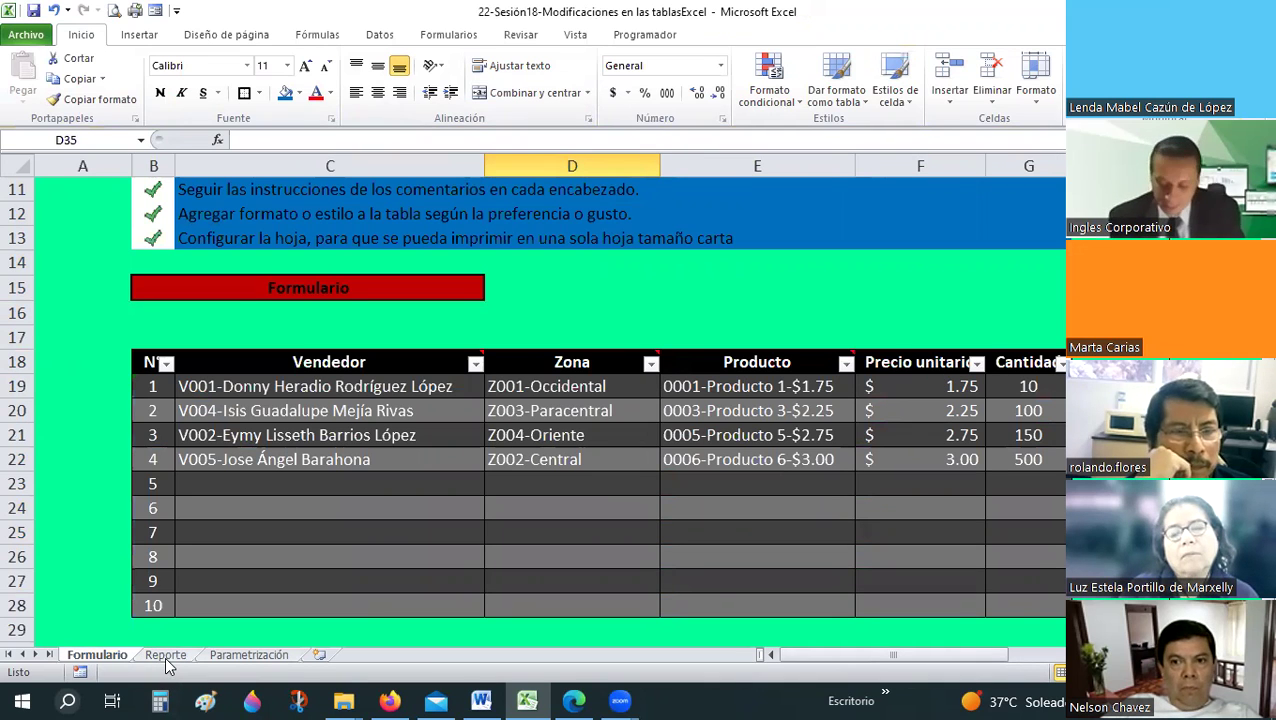
- Link Cantidad vendida cell F18 to the quantity in Formulario!G19
{"action": "left_click", "coordinate": [166, 656]}
{"action": "type", "text": "="}
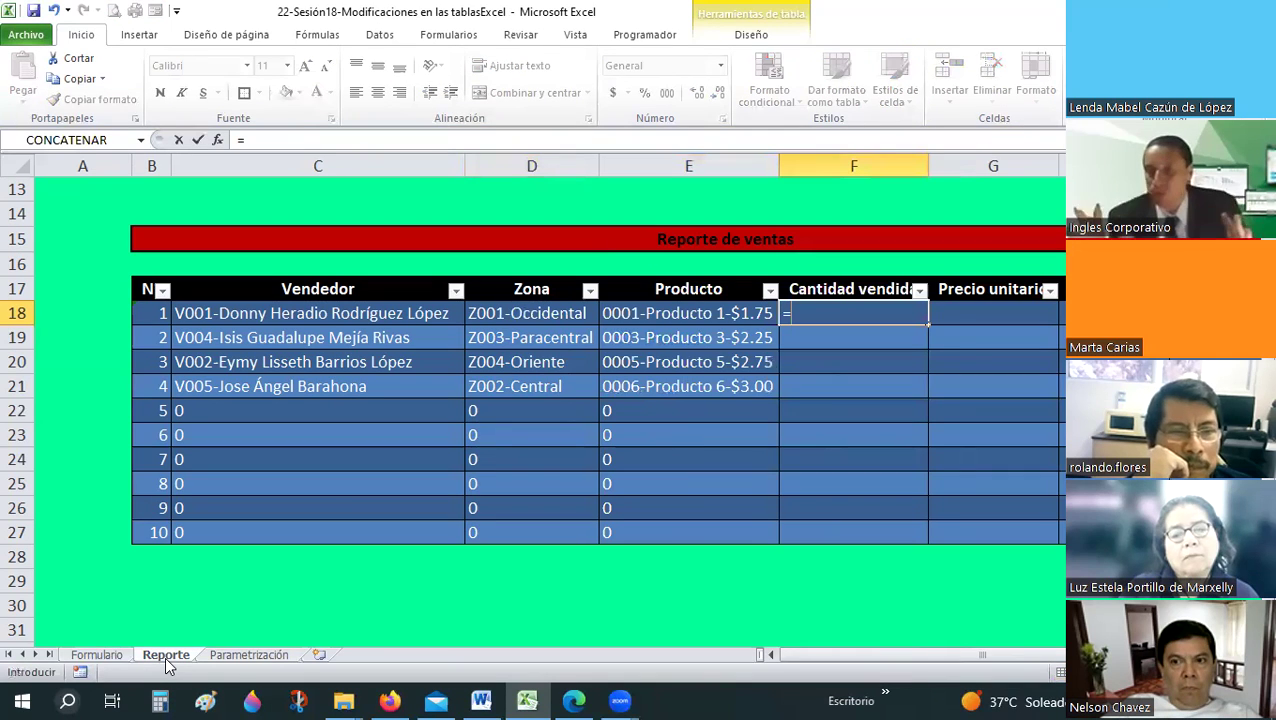
{"action": "left_click", "coordinate": [122, 656]}
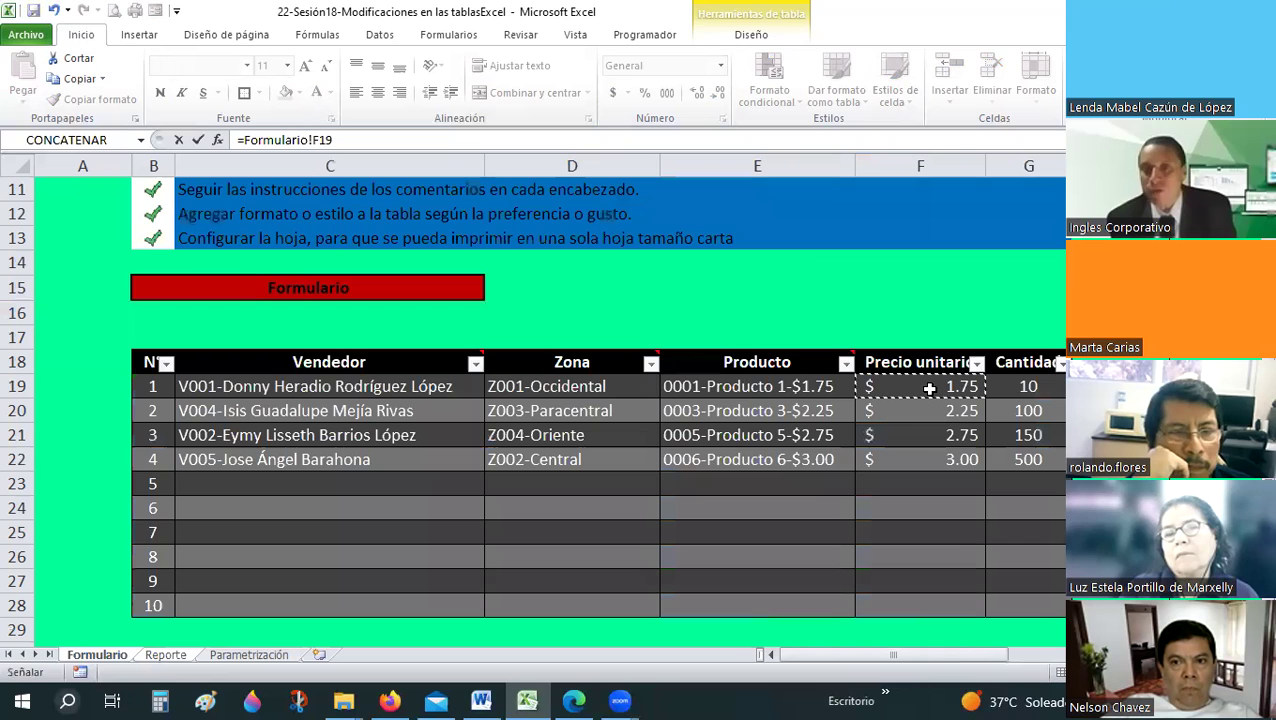
{"action": "key", "text": "Return"}
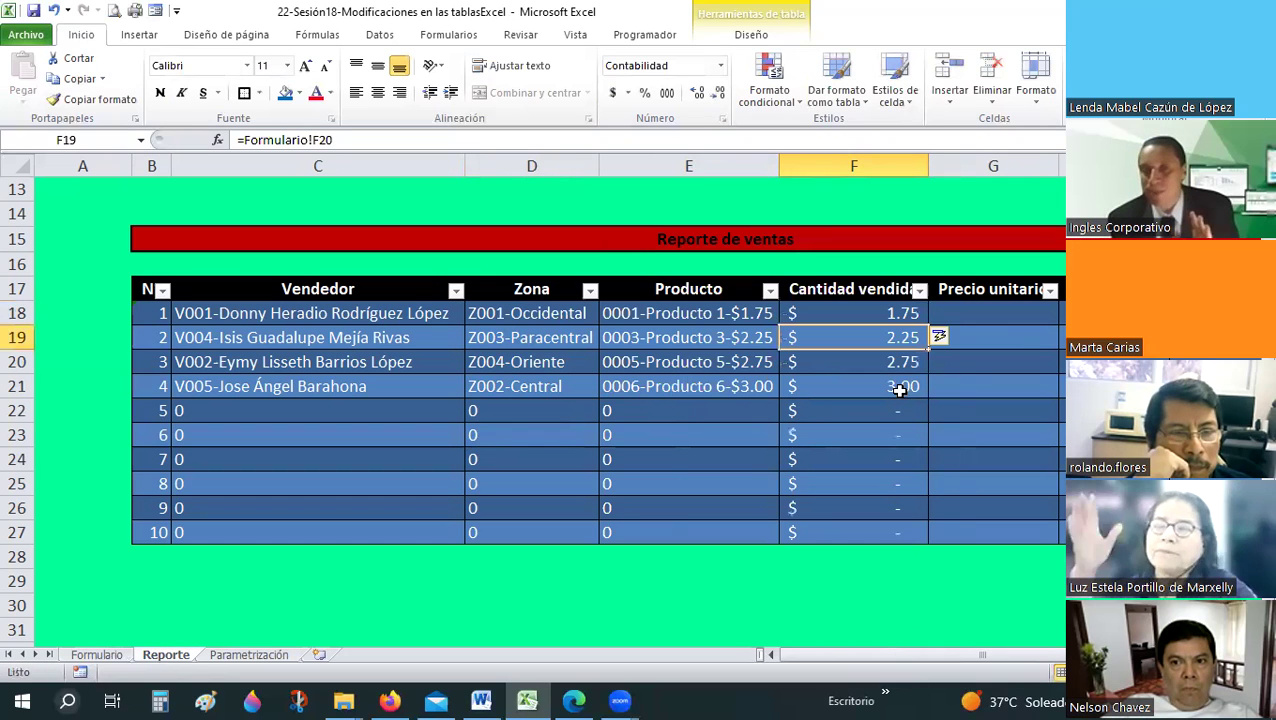
{"action": "left_click", "coordinate": [897, 292]}
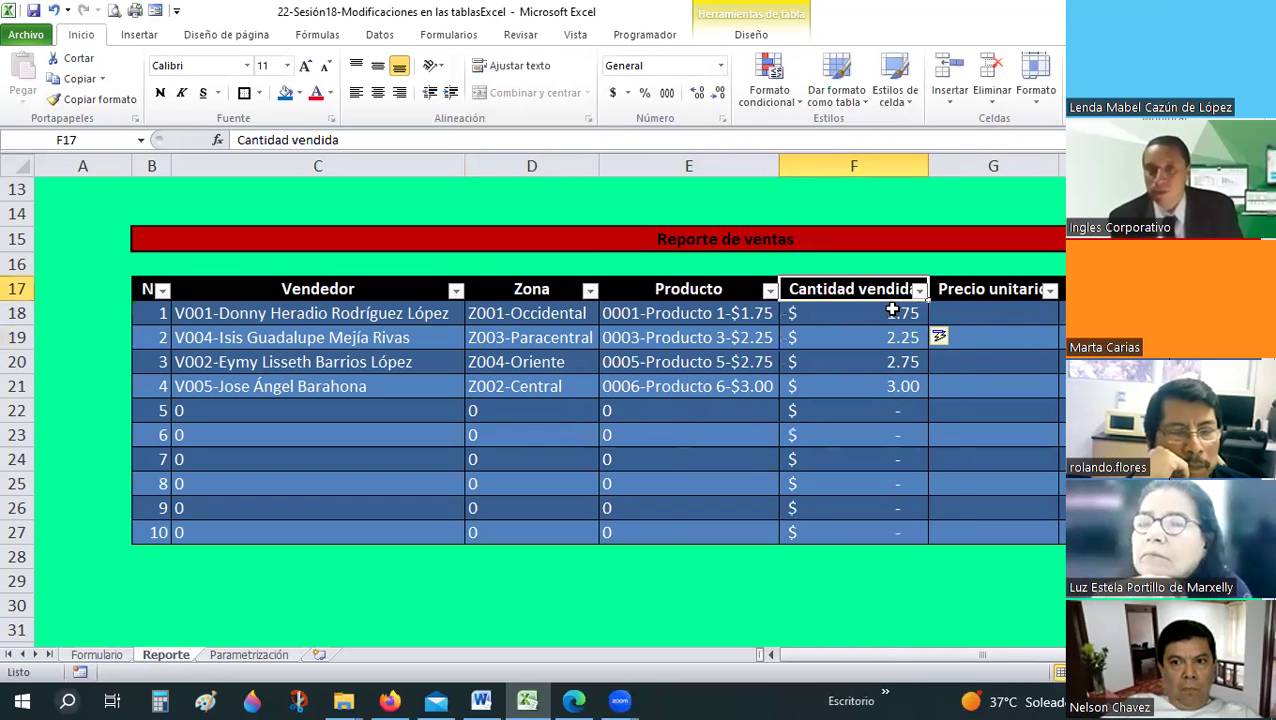
{"action": "left_click", "coordinate": [892, 312]}
{"action": "type", "text": "="}
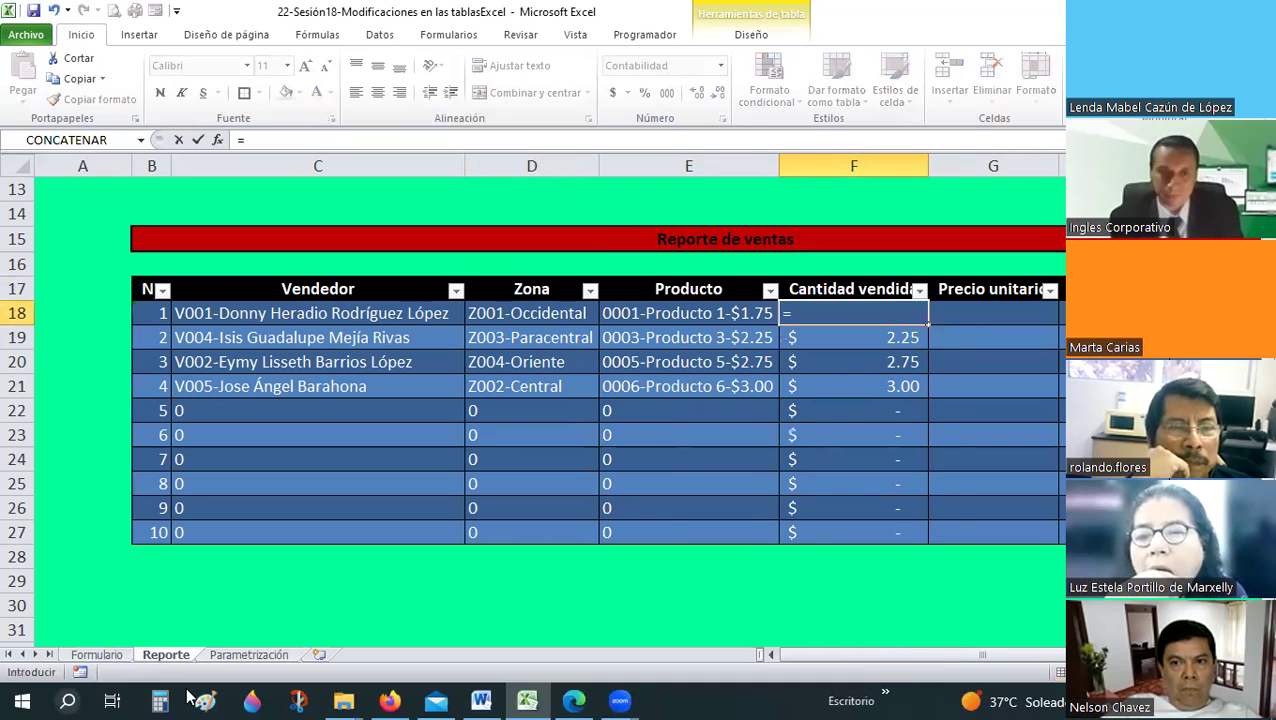
{"action": "left_click", "coordinate": [97, 654]}
{"action": "left_click", "coordinate": [993, 401]}
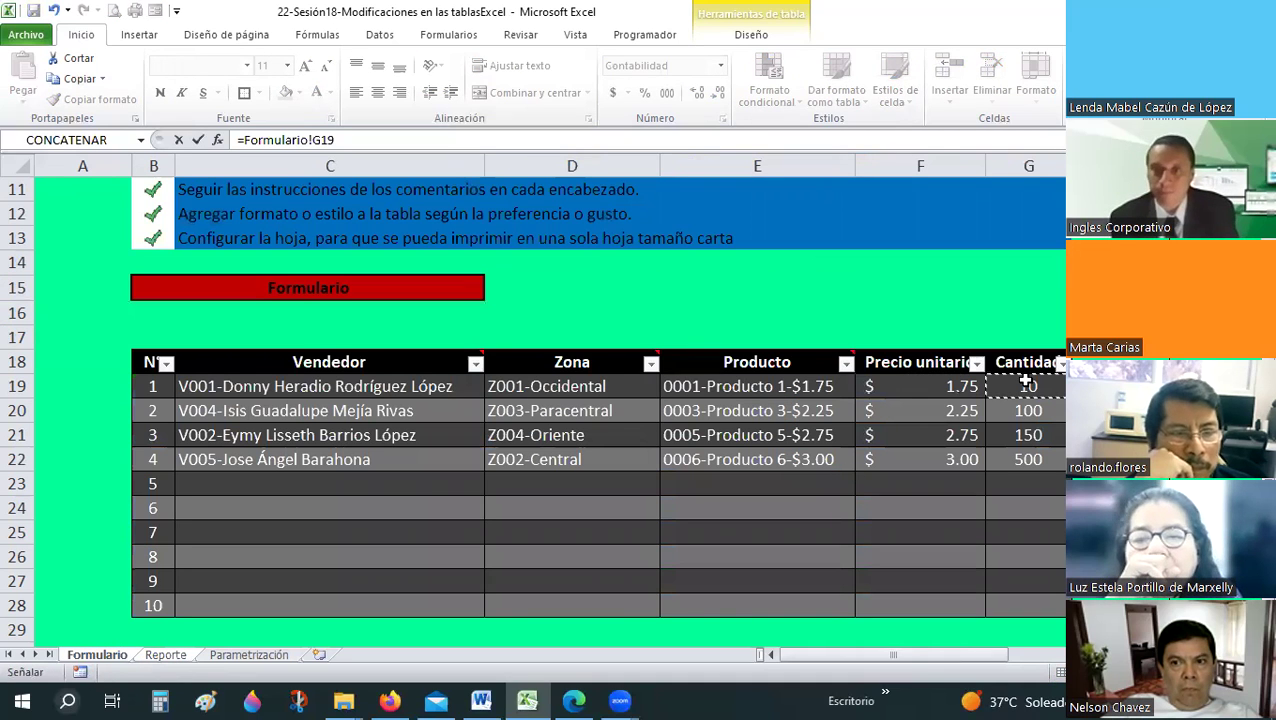
{"action": "key", "text": "Return"}
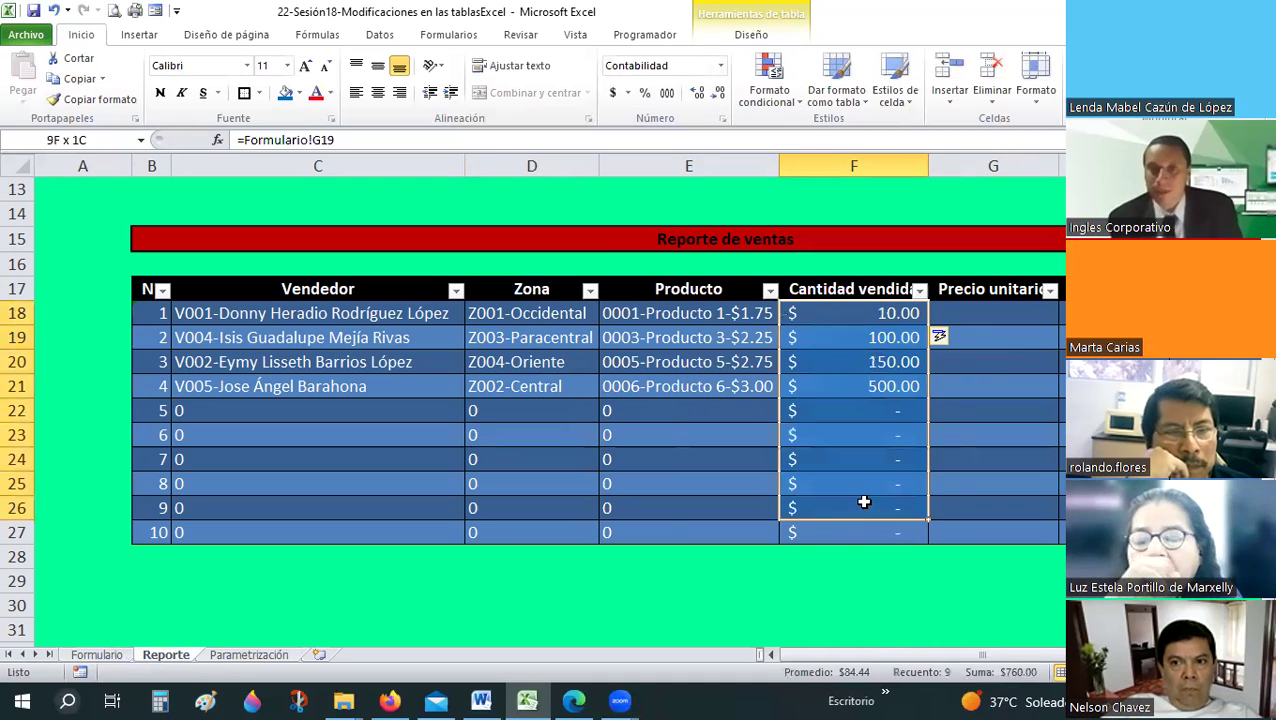
- Format F18:F27 as plain whole numbers without currency signs or decimals
{"action": "left_click_drag", "start_coordinate": [885, 312], "coordinate": [862, 532]}
{"action": "left_click", "coordinate": [667, 94]}
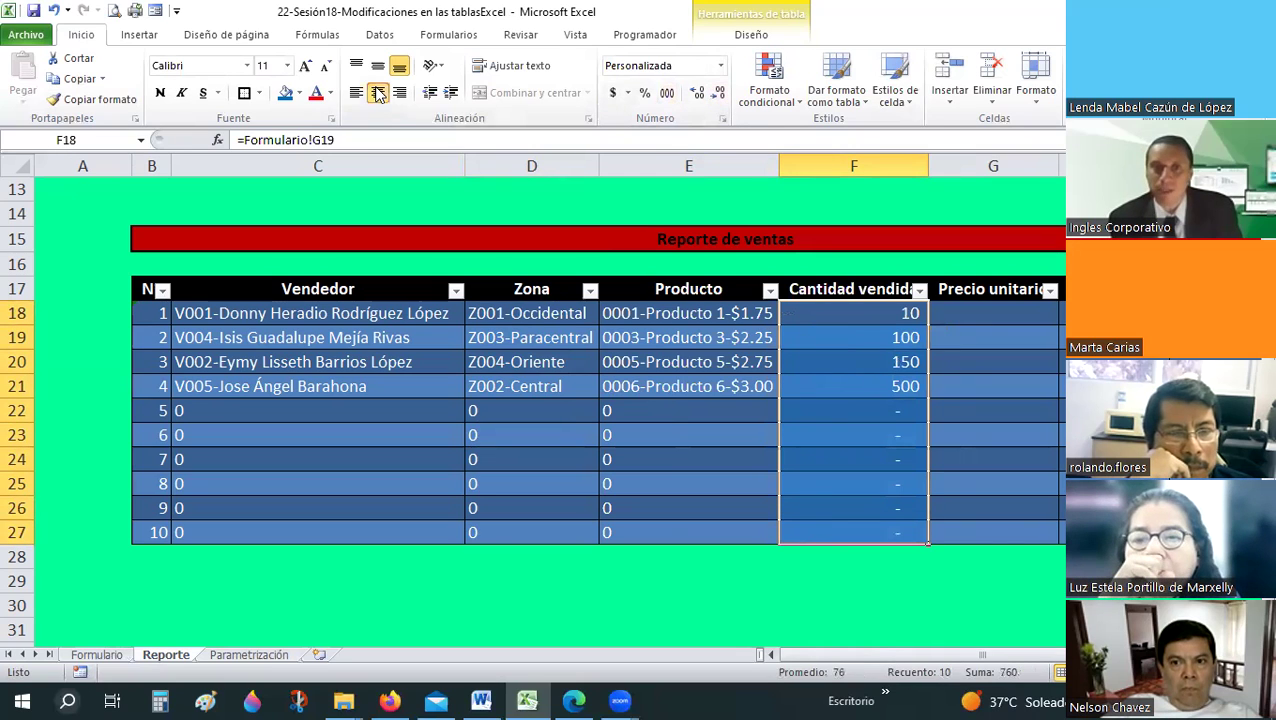
{"action": "left_click", "coordinate": [719, 66]}
{"action": "left_click", "coordinate": [688, 132]}
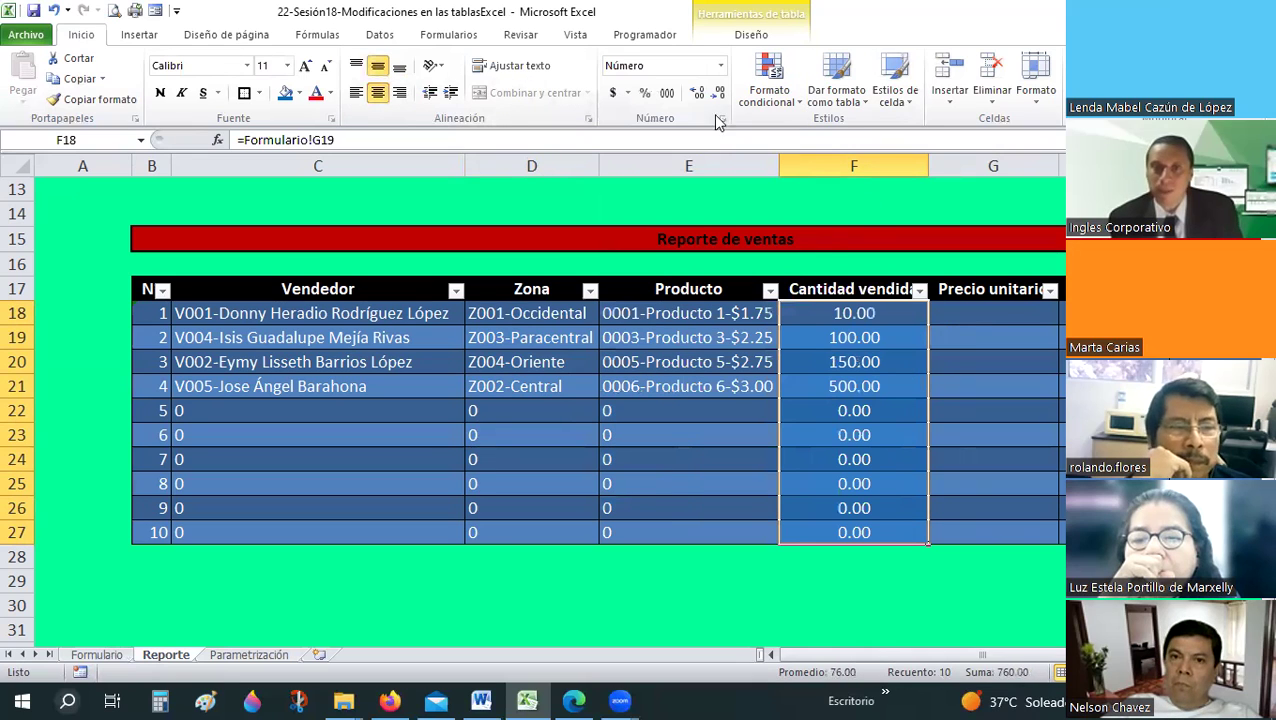
{"action": "left_click", "coordinate": [720, 93]}
{"action": "left_click", "coordinate": [720, 93]}
- Link Precio unitario cell G18 to the unit price in Formulario!F19
{"action": "left_click", "coordinate": [1043, 317]}
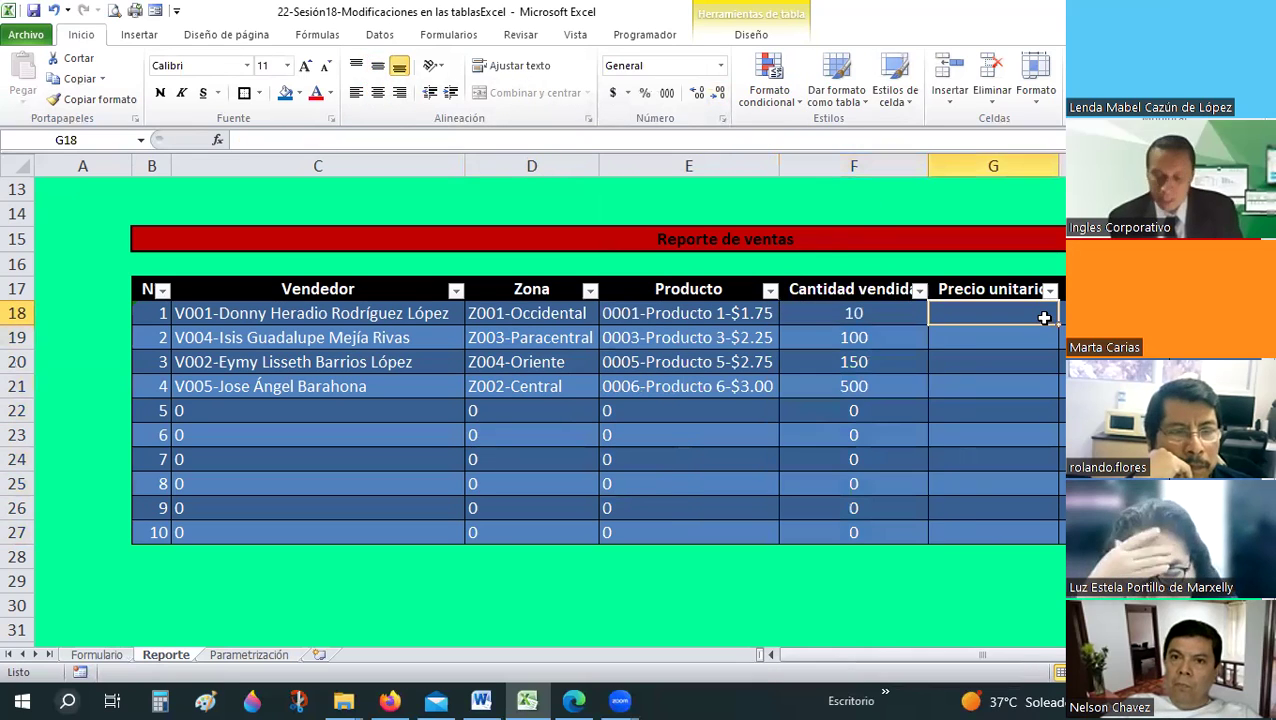
{"action": "type", "text": "="}
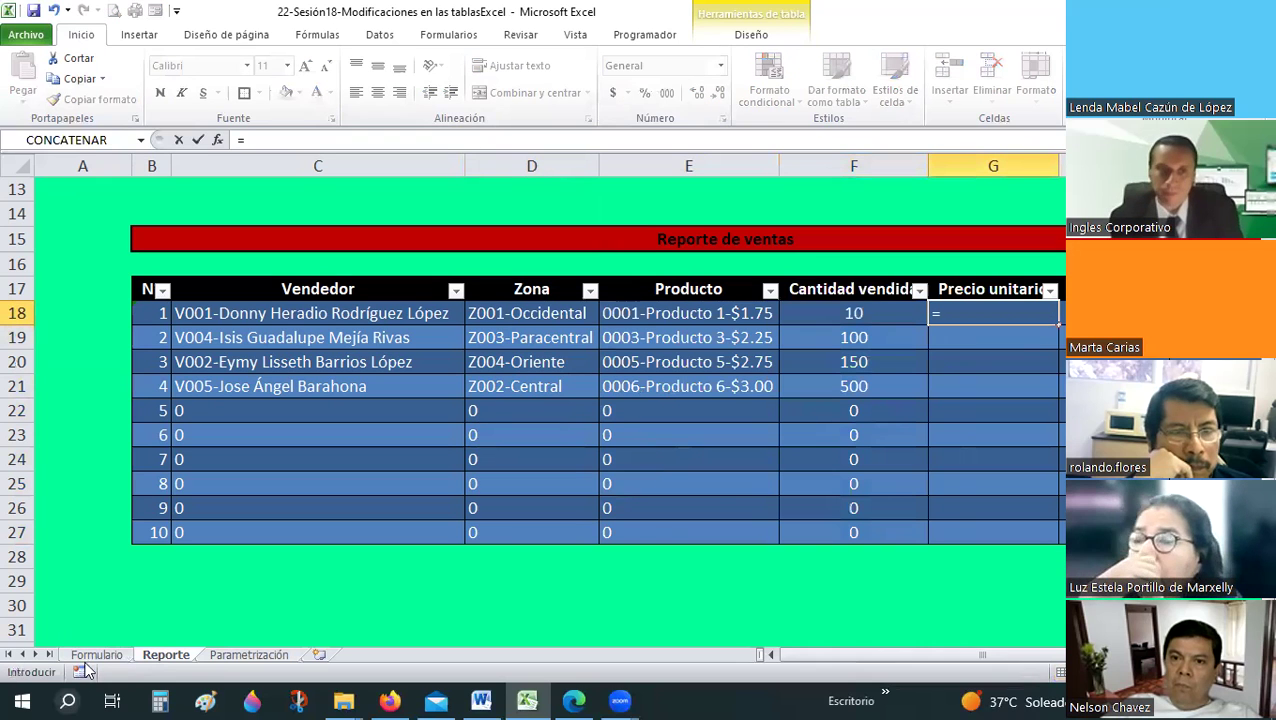
{"action": "key", "text": "ctrl+Page_Up"}
{"action": "left_click", "coordinate": [914, 386]}
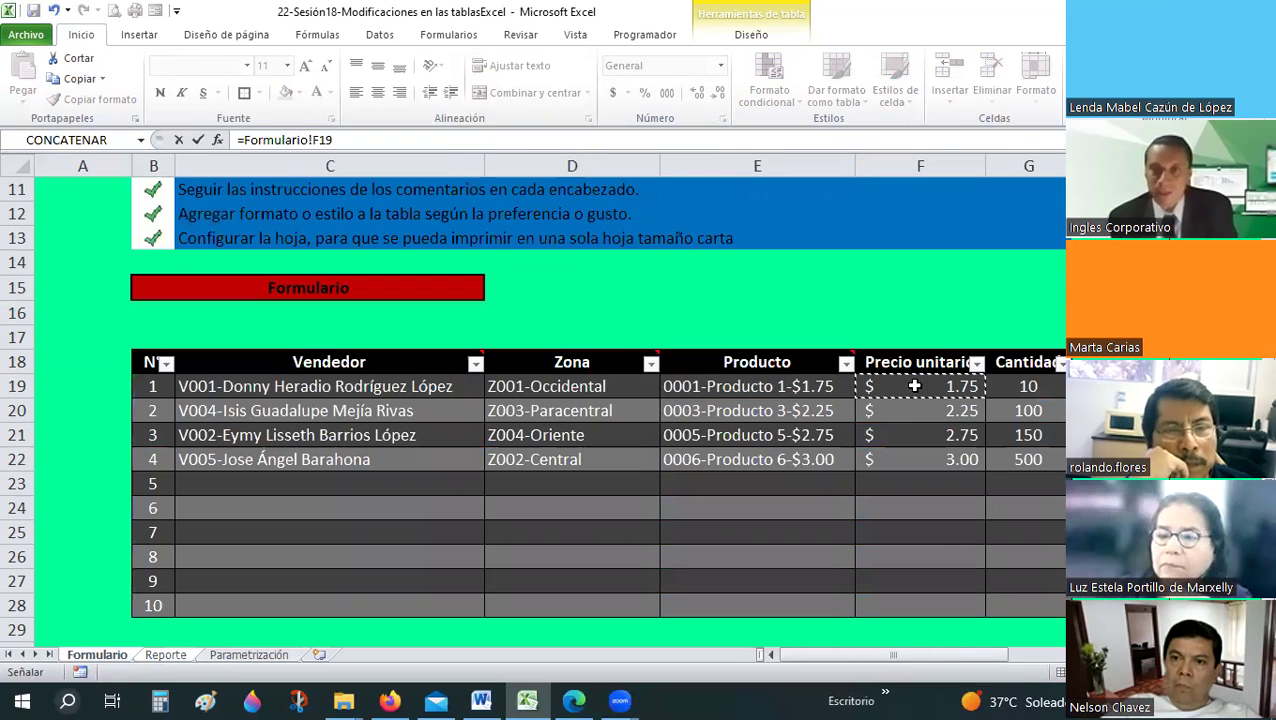
{"action": "key", "text": "Return"}
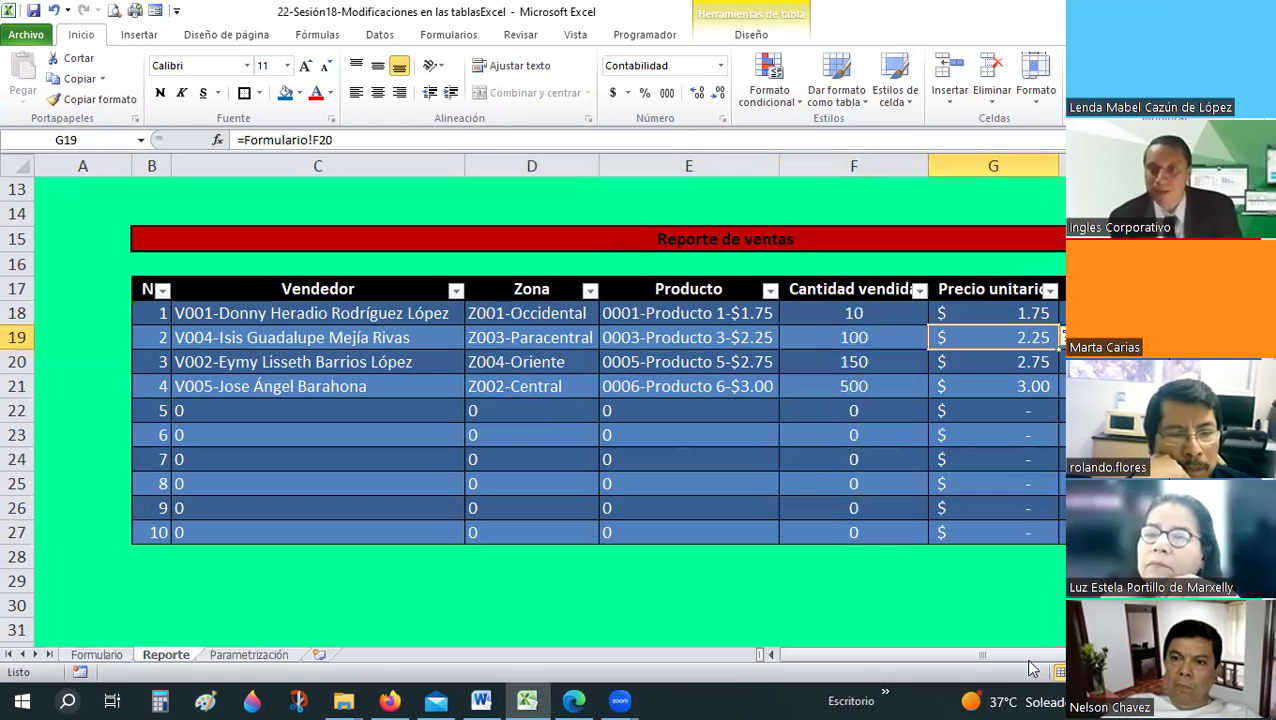
- Select the second instruction, about linking form data, to mark it done
{"action": "scroll", "coordinate": [263, 330], "scroll_direction": "right", "scroll_amount": 1}
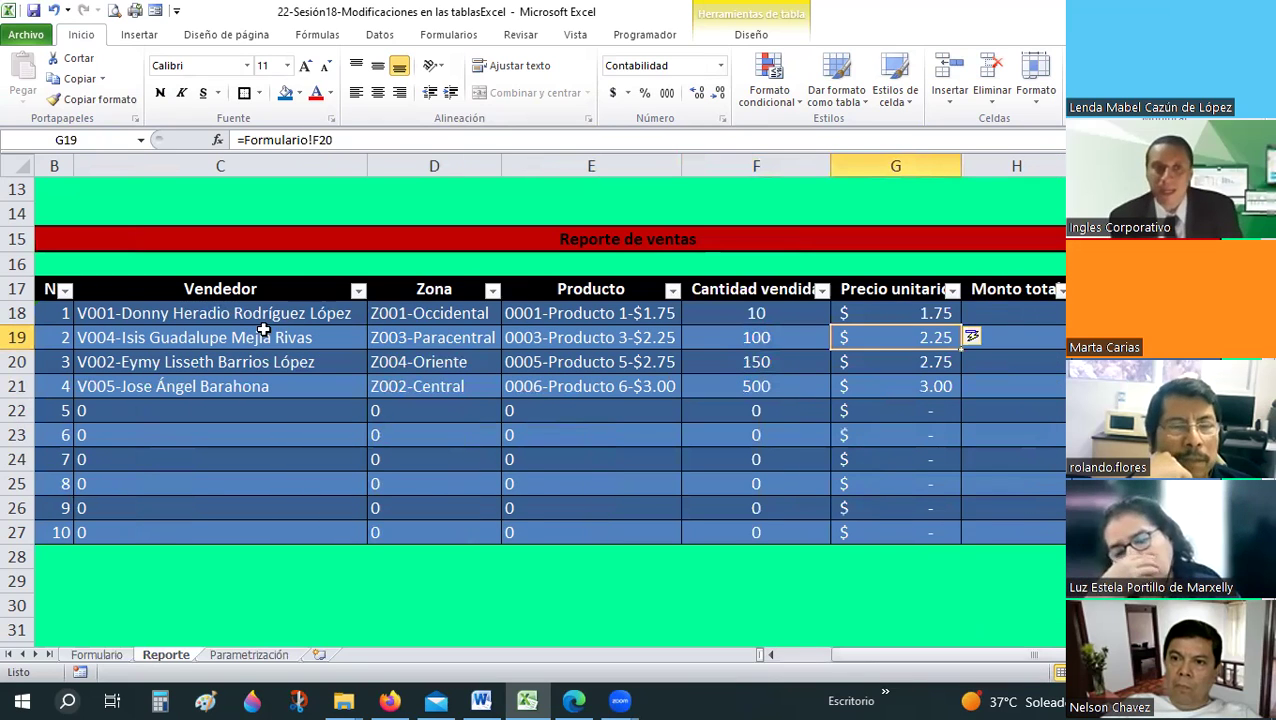
{"action": "scroll", "coordinate": [263, 330], "scroll_direction": "up", "scroll_amount": 4}
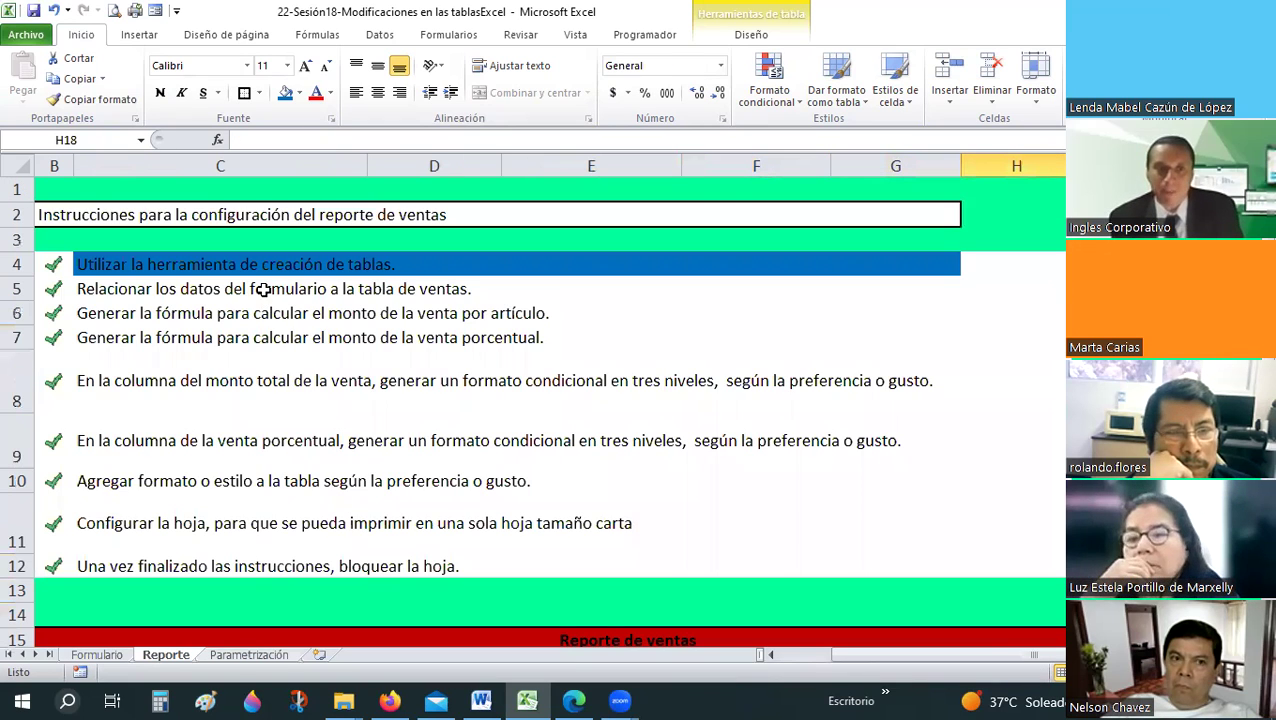
{"action": "left_click", "coordinate": [157, 290]}
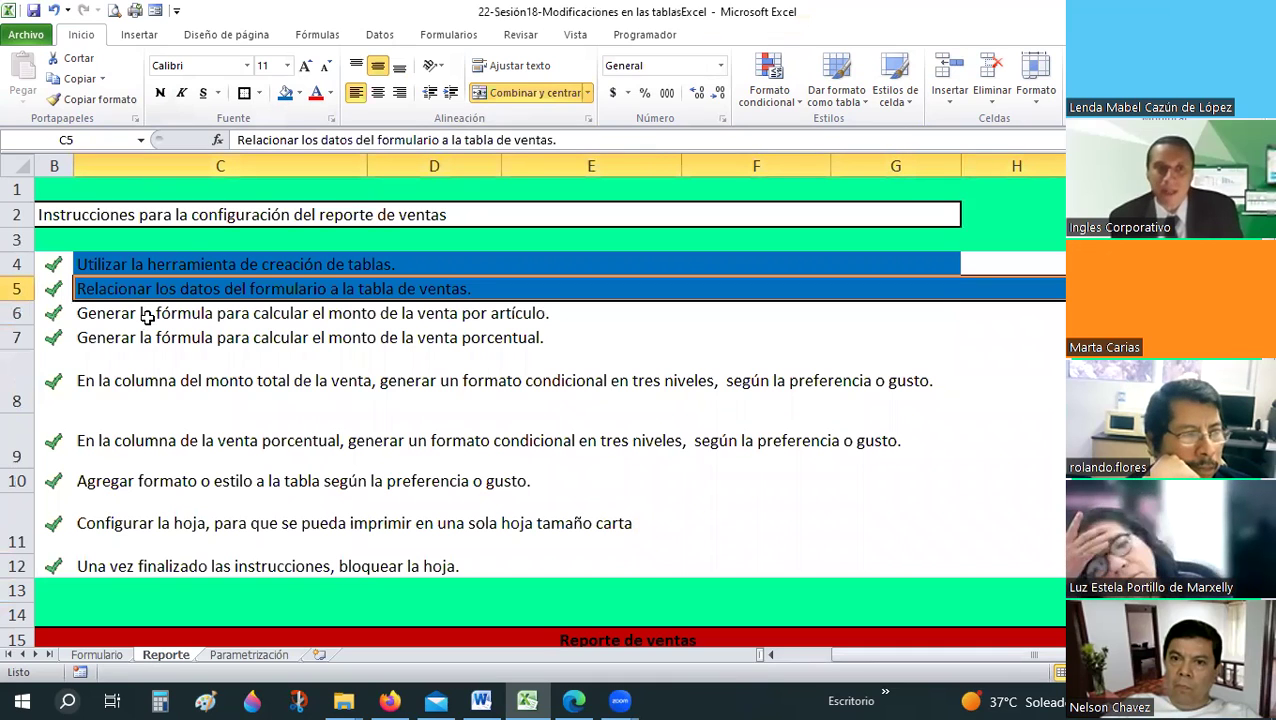
- Set Monto total to Precio unitario times Cantidad vendida, shown in accounting format
{"action": "scroll", "coordinate": [1047, 313], "scroll_direction": "down", "scroll_amount": 4}
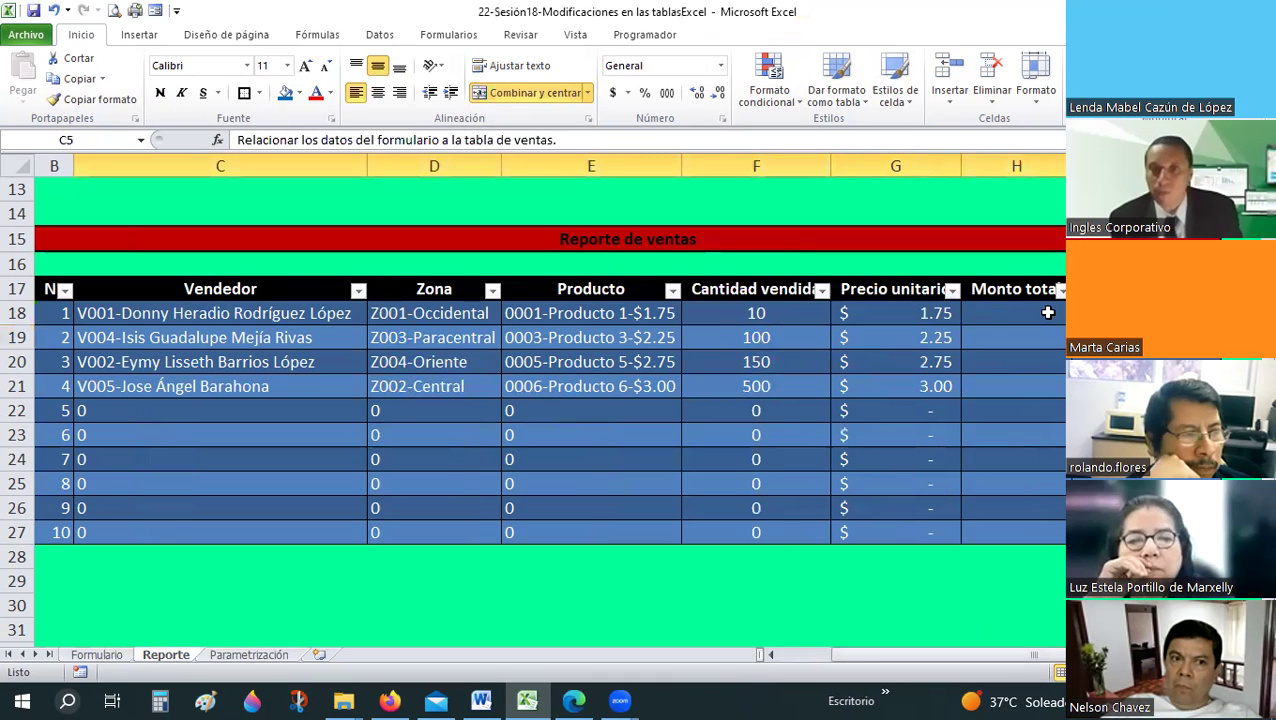
{"action": "left_click", "coordinate": [1047, 313]}
{"action": "type", "text": "="}
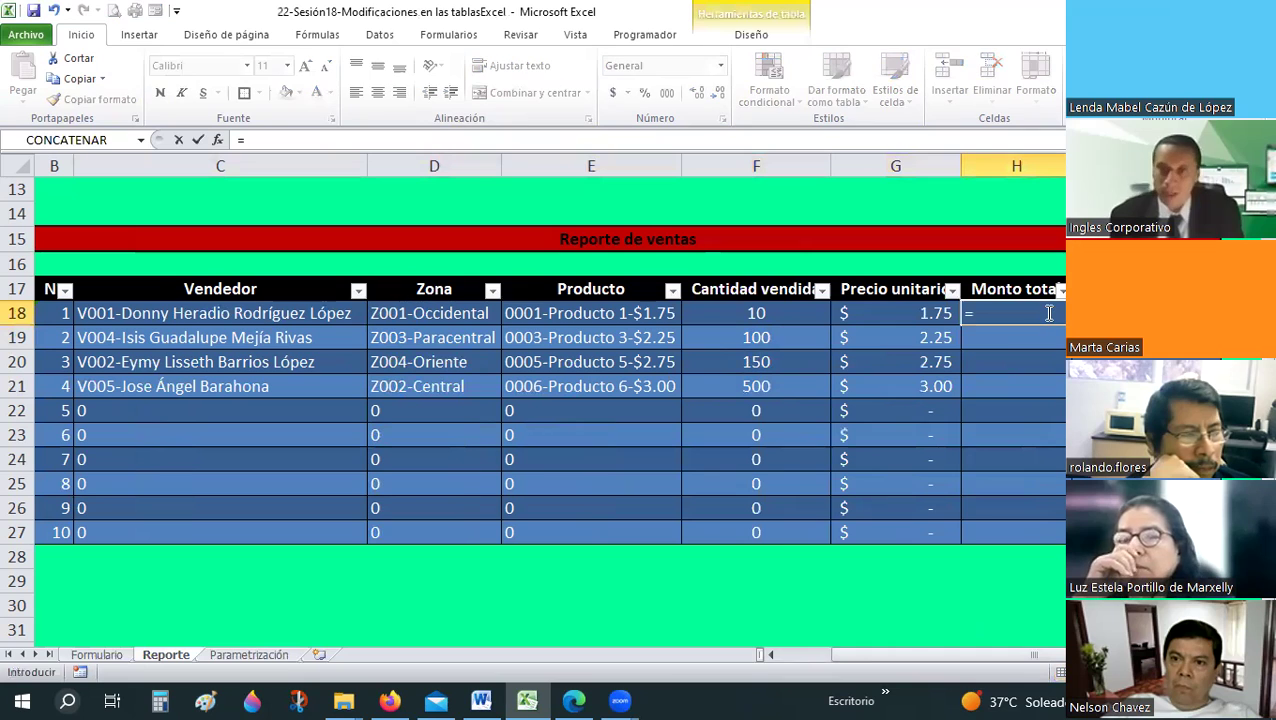
{"action": "key", "text": "Left"}
{"action": "type", "text": "*"}
{"action": "key", "text": "Left"}
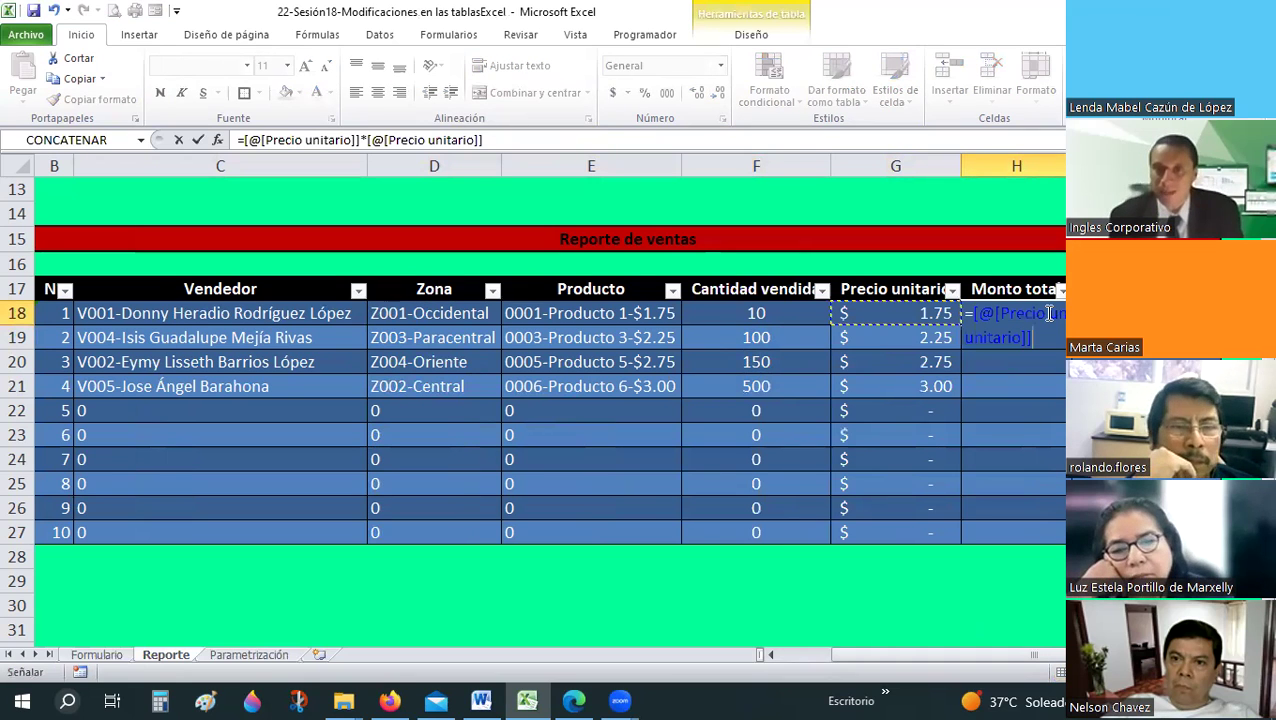
{"action": "key", "text": "Left"}
{"action": "key", "text": "Return"}
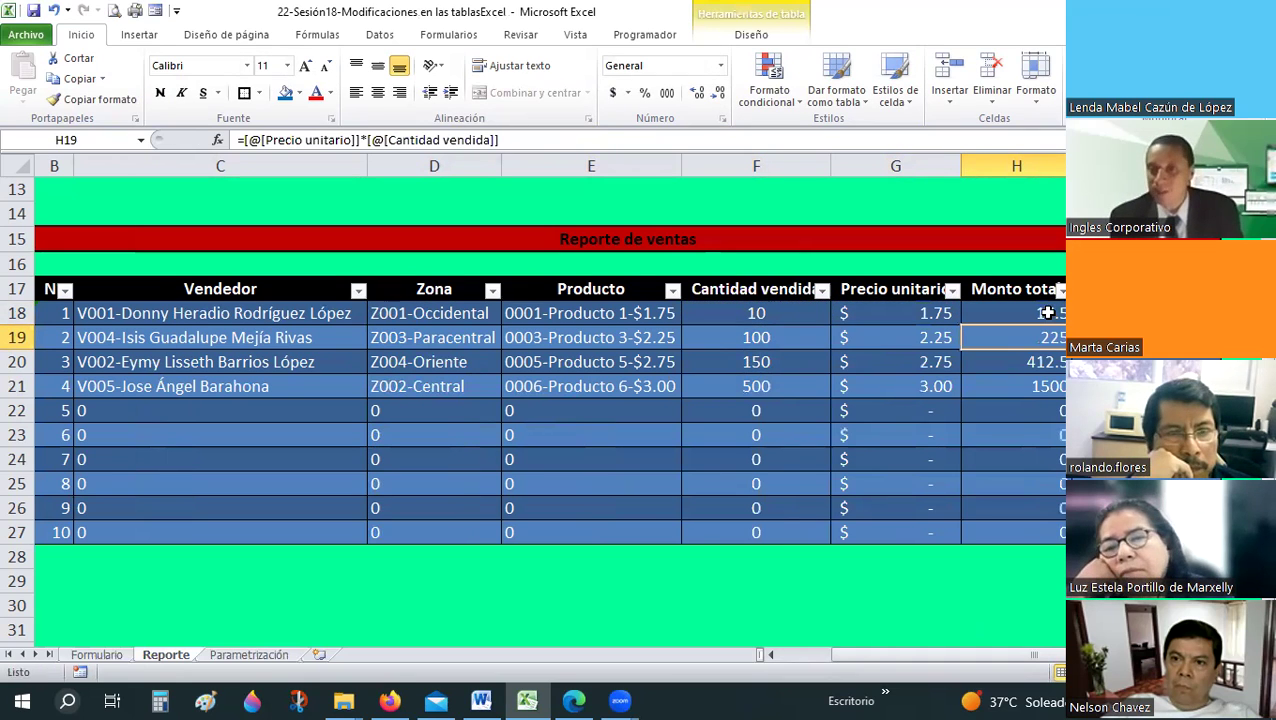
{"action": "left_click_drag", "start_coordinate": [1015, 313], "coordinate": [1027, 530]}
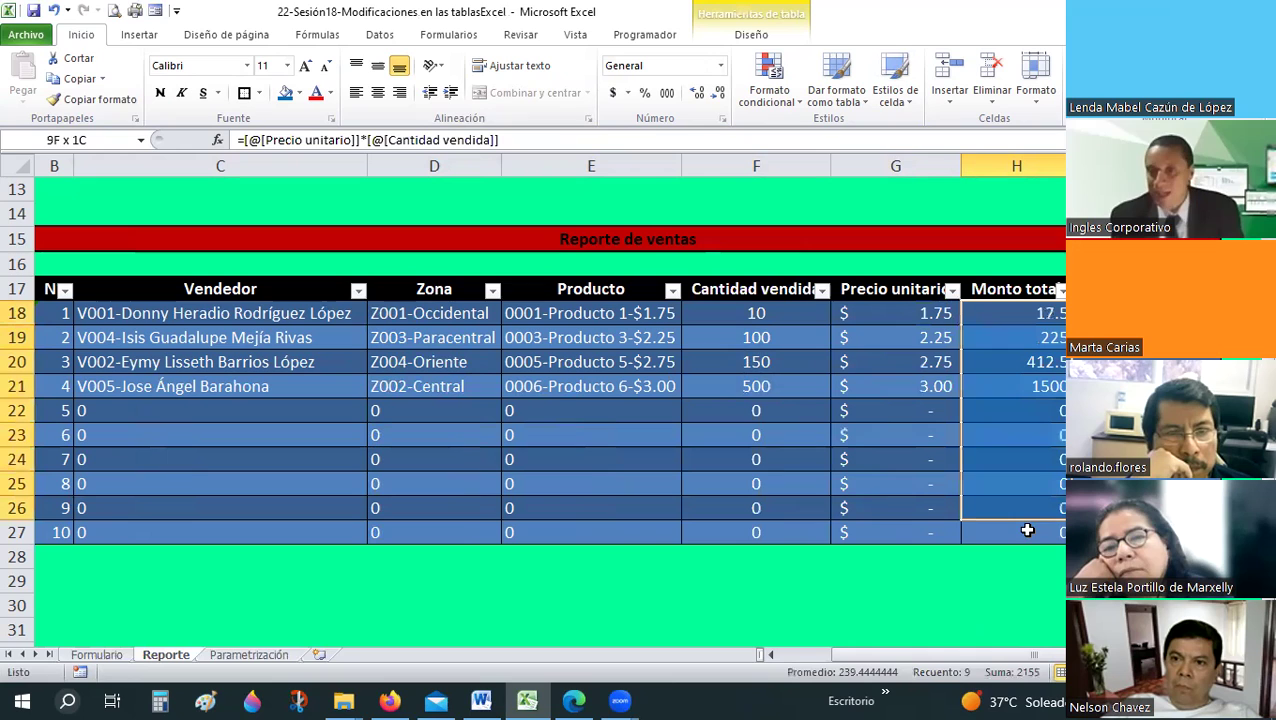
{"action": "left_click", "coordinate": [613, 92]}
{"action": "left_click", "coordinate": [1010, 435]}
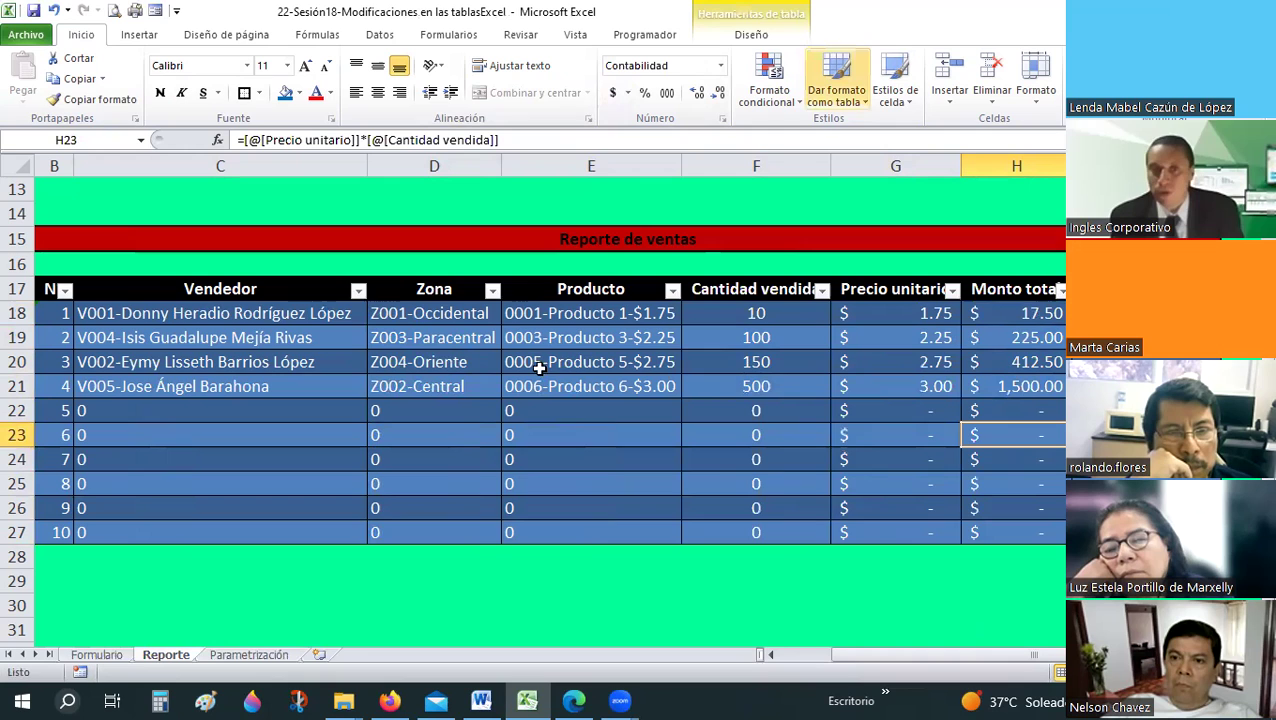
- Highlight the per-item amount instruction as done and return to the sales table
{"action": "scroll", "coordinate": [397, 330], "scroll_direction": "up", "scroll_amount": 3}
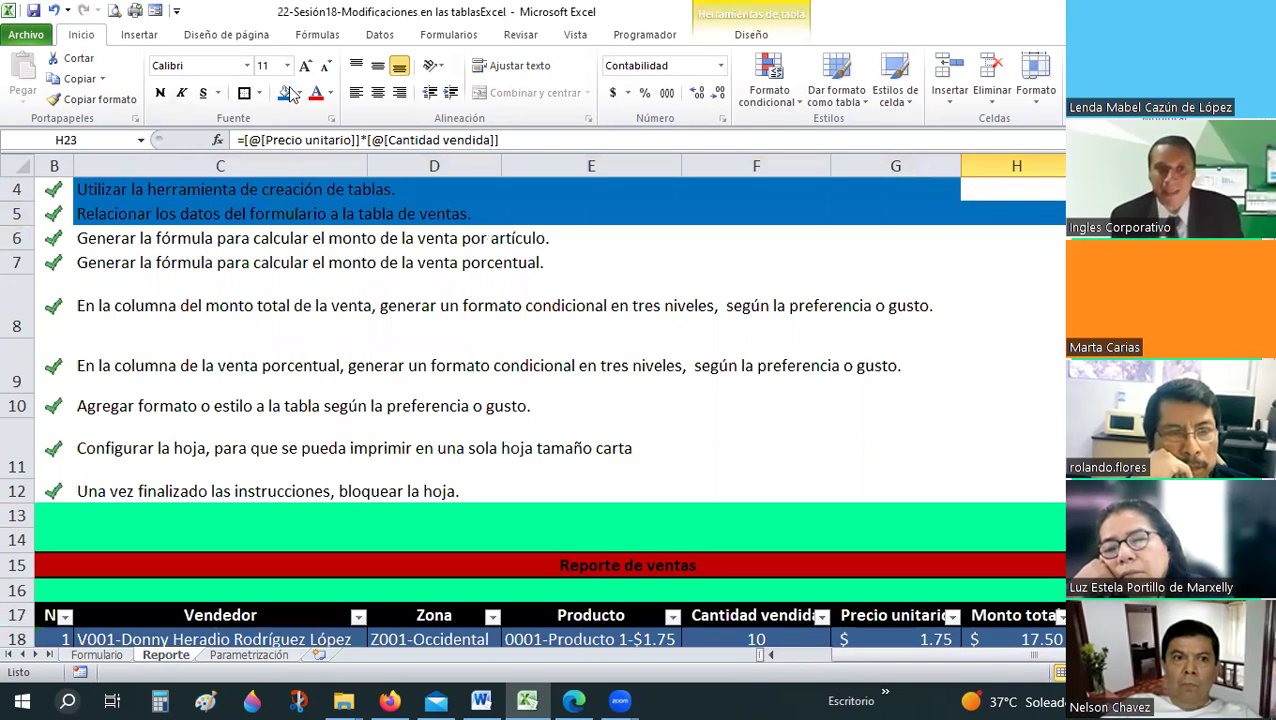
{"action": "left_click", "coordinate": [370, 240]}
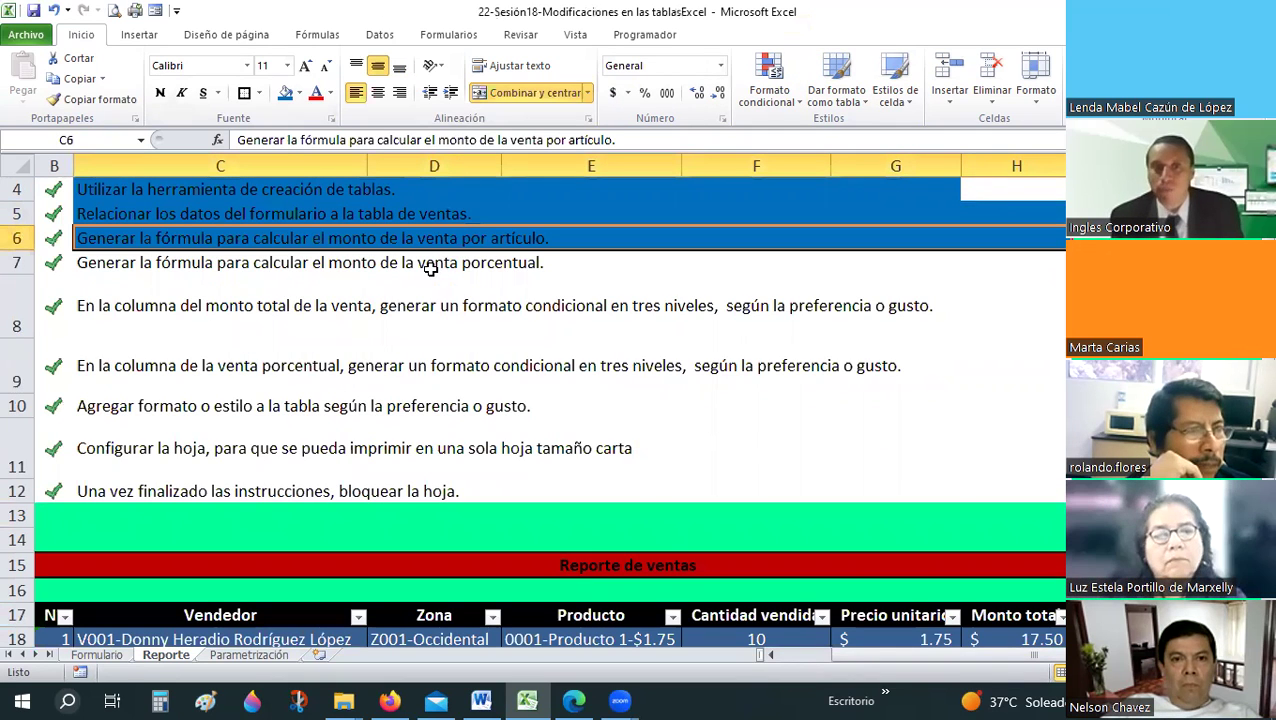
{"action": "scroll", "coordinate": [430, 290], "scroll_direction": "down", "scroll_amount": 5}
{"action": "scroll", "coordinate": [550, 400], "scroll_direction": "up", "scroll_amount": 2}
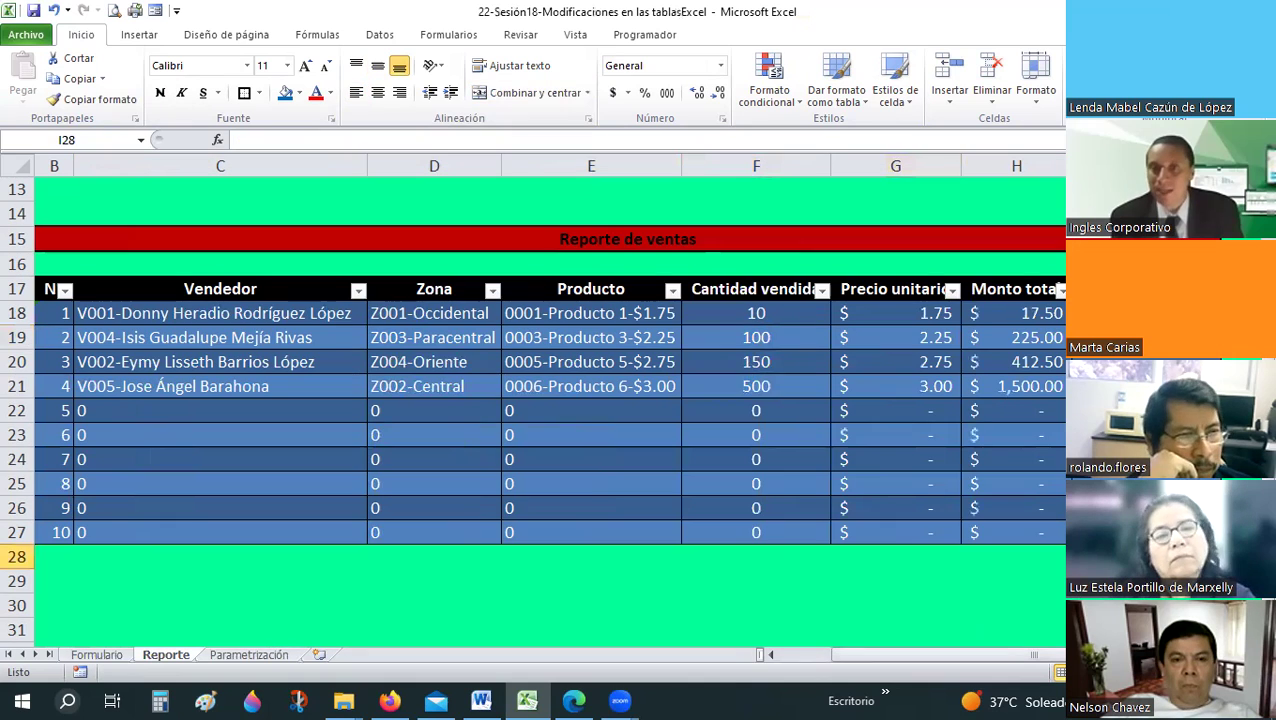
{"action": "left_click", "coordinate": [1110, 313]}
- Add a Total row to REPORTE1 and sum Monto total to $2,155.00
{"action": "left_click", "coordinate": [763, 38]}
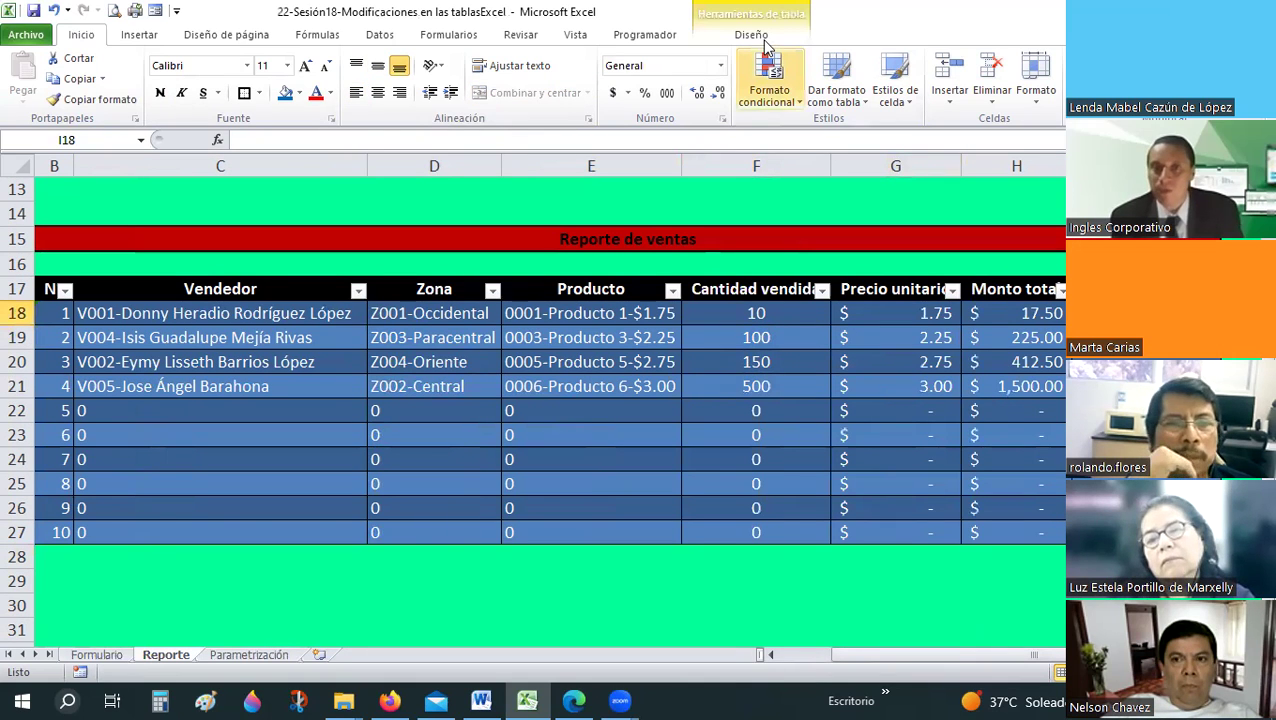
{"action": "key", "text": "ctrl+shift+t"}
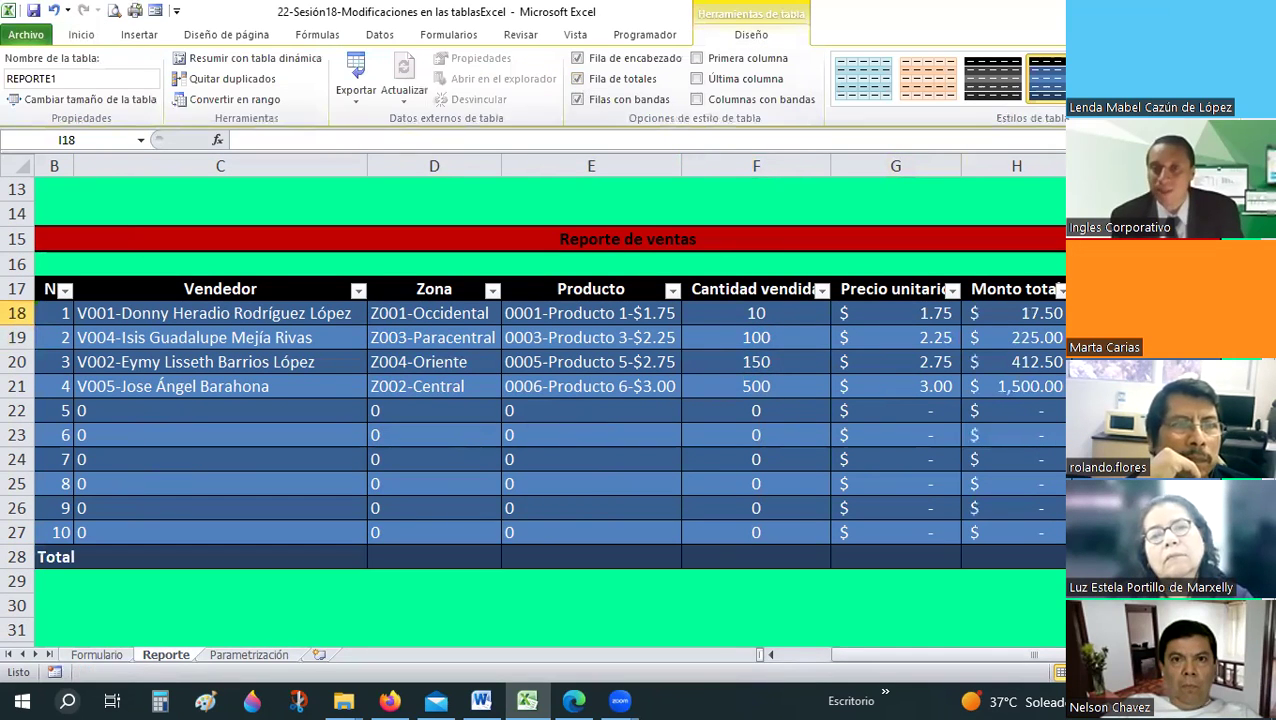
{"action": "left_click", "coordinate": [1110, 556]}
{"action": "left_click", "coordinate": [1160, 556]}
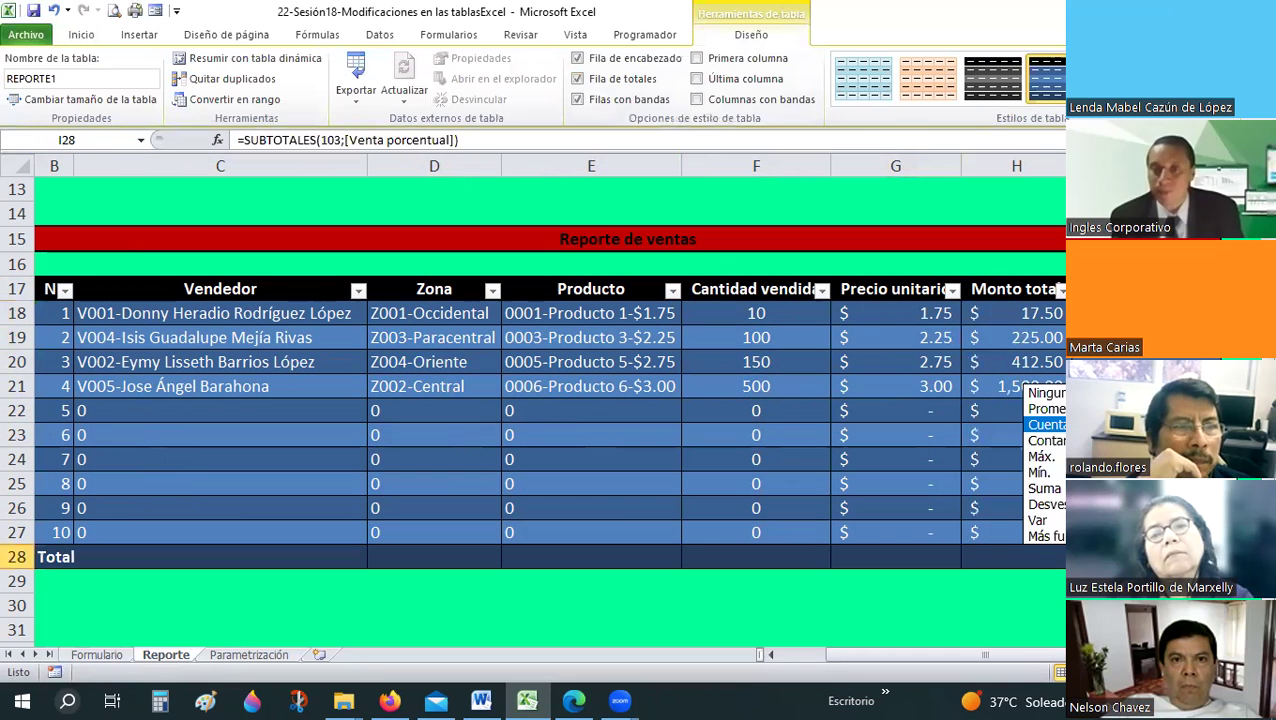
{"action": "left_click", "coordinate": [1060, 556]}
{"action": "left_click", "coordinate": [1060, 556]}
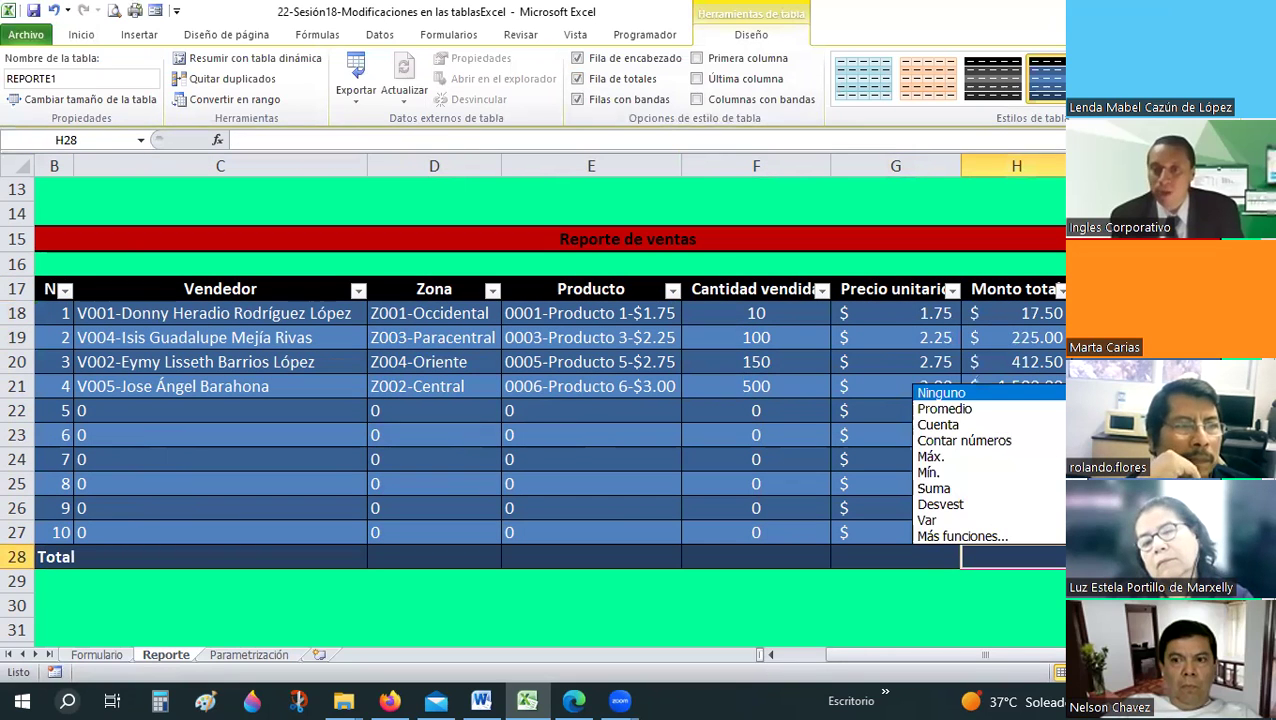
{"action": "left_click", "coordinate": [933, 488]}
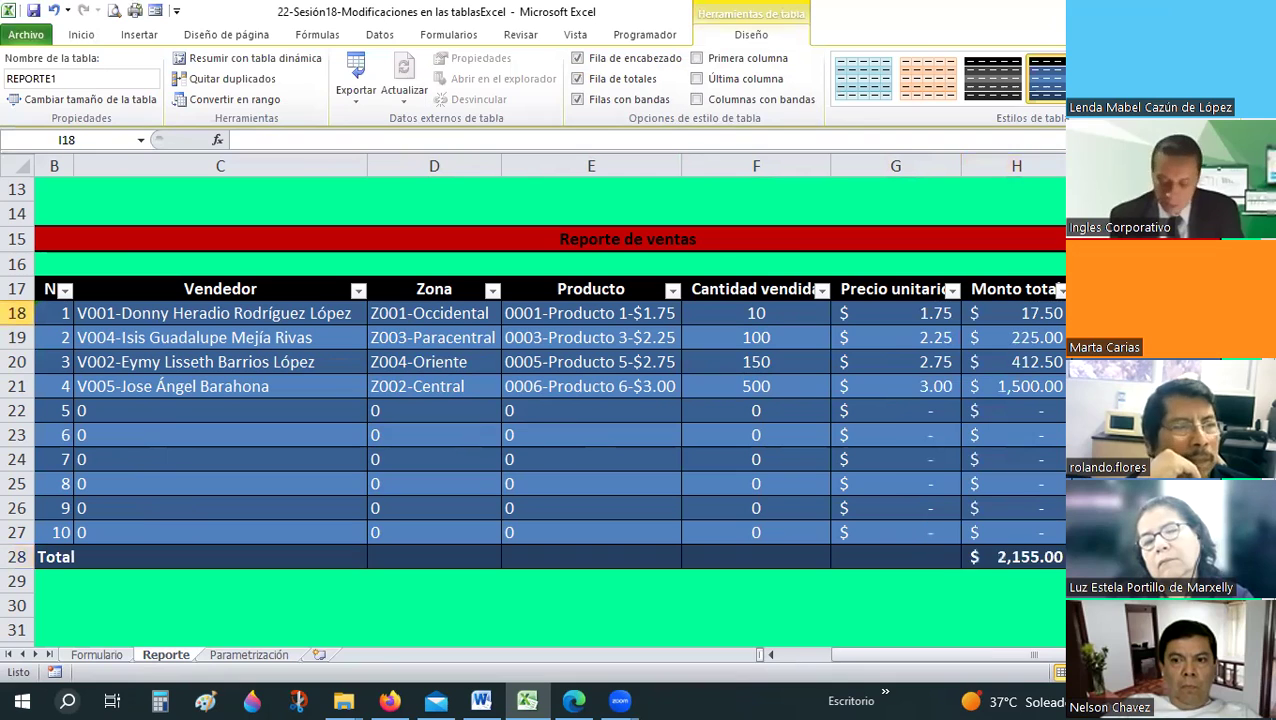
- Compute Venta porcentual as each Monto total divided by the total, formatted as centred percentages
{"action": "type", "text": "="}
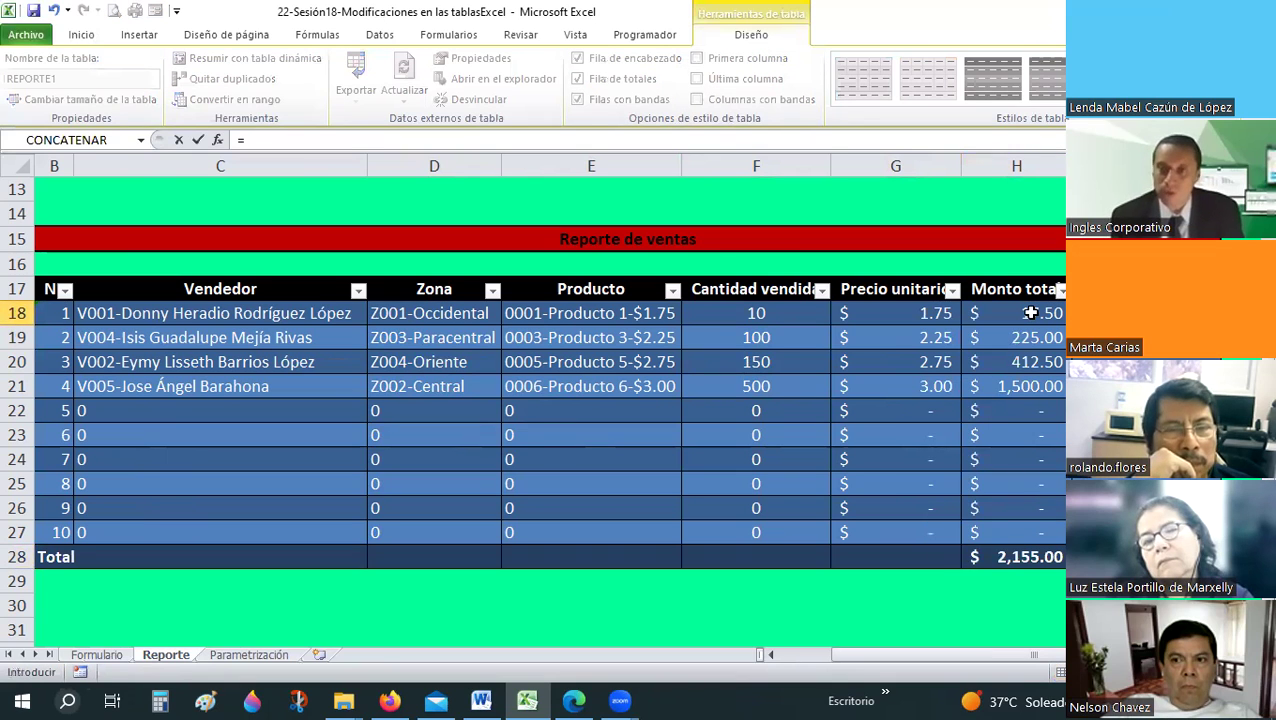
{"action": "left_click", "coordinate": [1030, 313]}
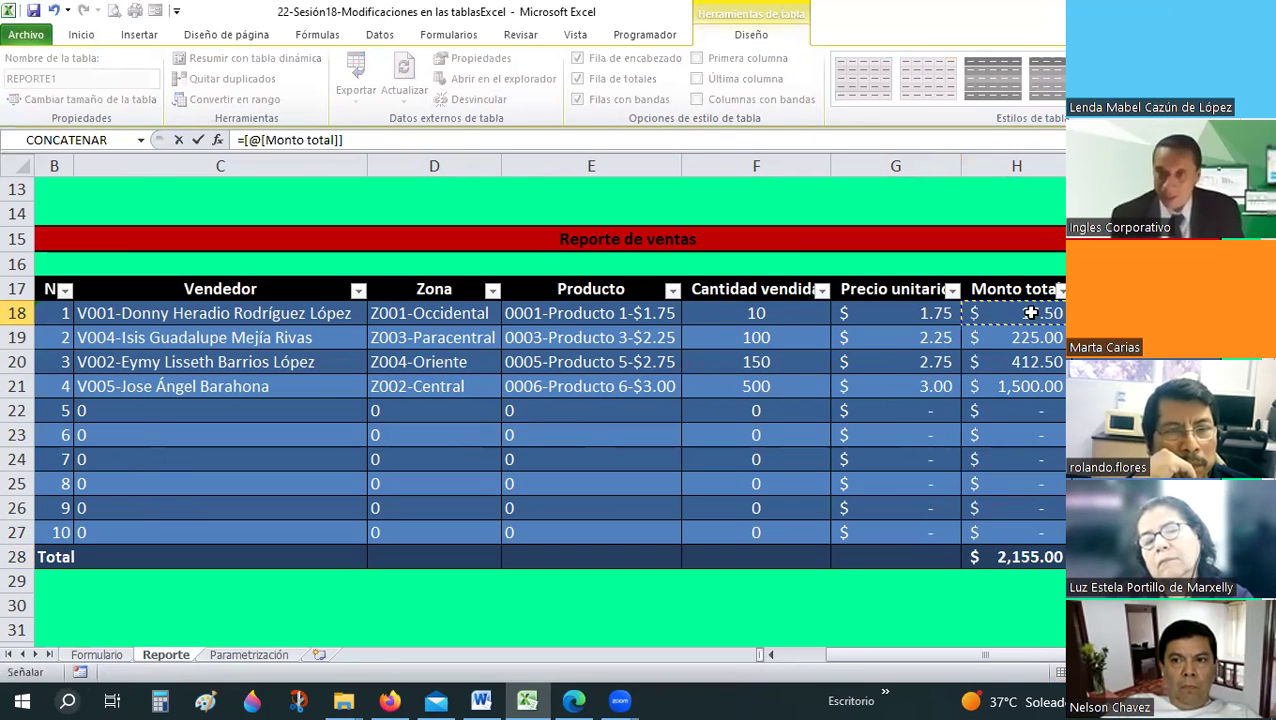
{"action": "left_click", "coordinate": [987, 565]}
{"action": "key", "text": "Return"}
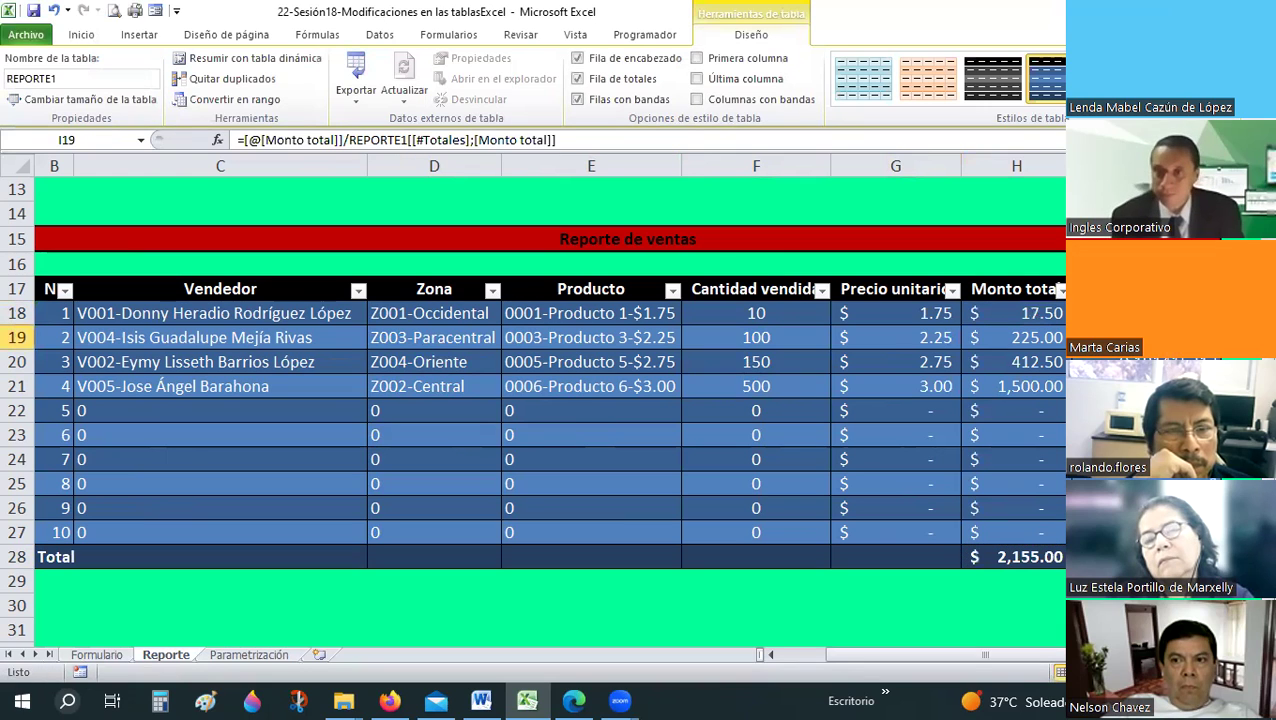
{"action": "left_click_drag", "start_coordinate": [1095, 313], "coordinate": [1095, 557]}
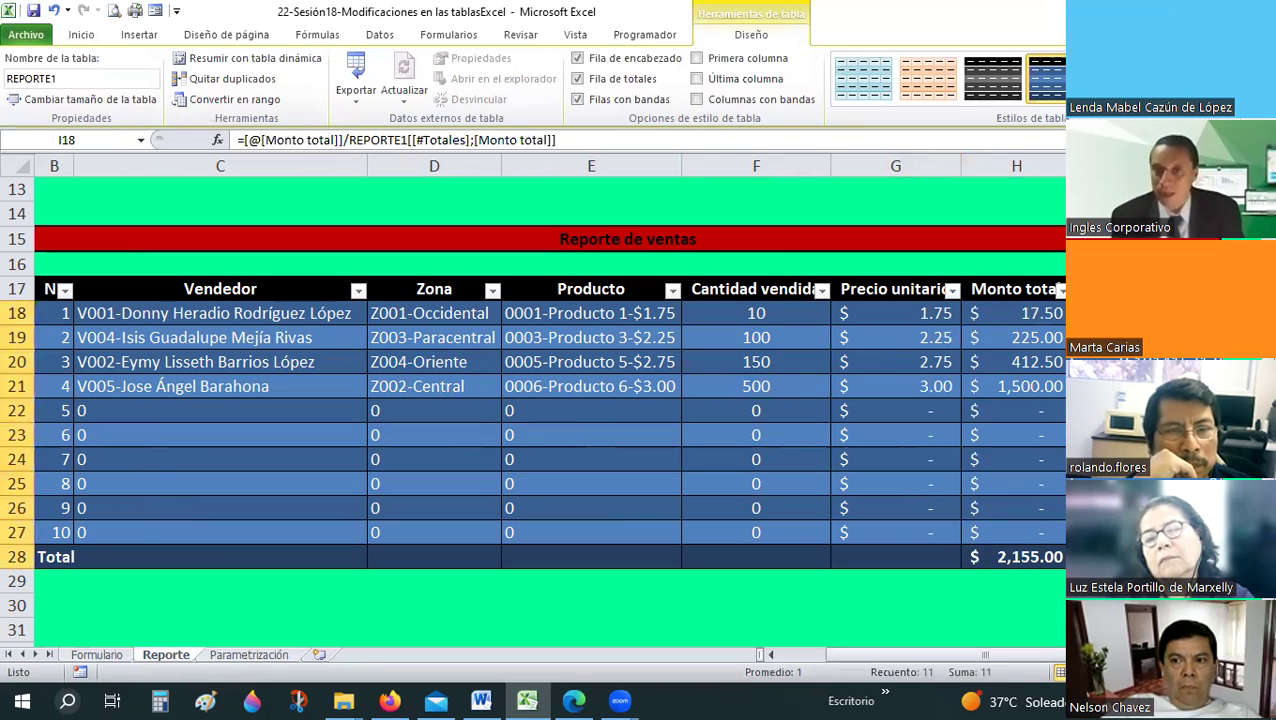
{"action": "left_click", "coordinate": [98, 37]}
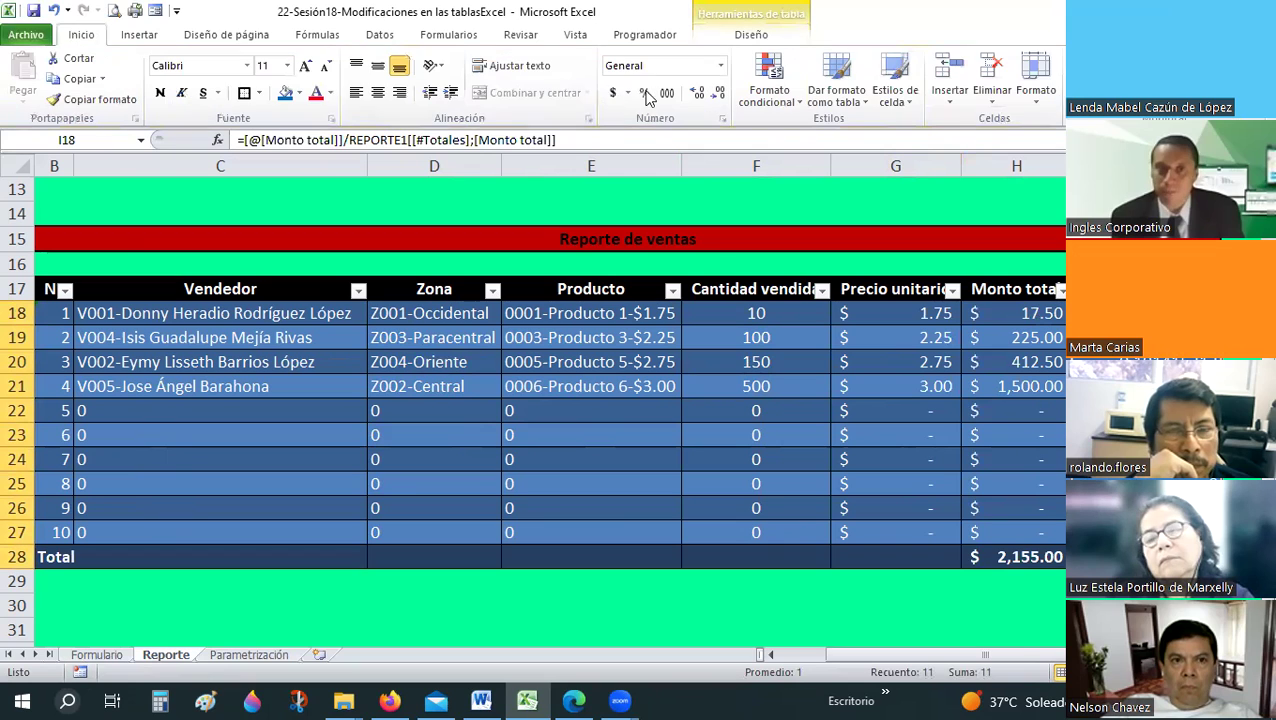
{"action": "left_click", "coordinate": [644, 93]}
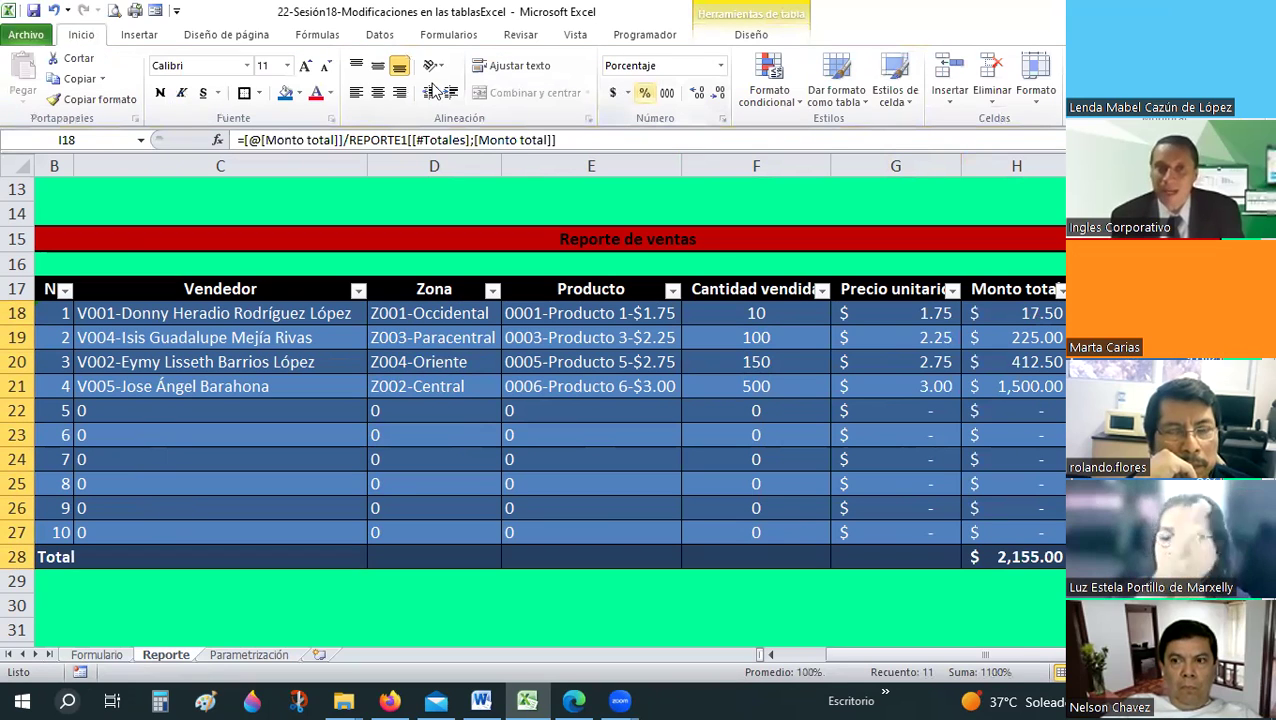
{"action": "left_click", "coordinate": [378, 92]}
{"action": "left_click", "coordinate": [378, 66]}
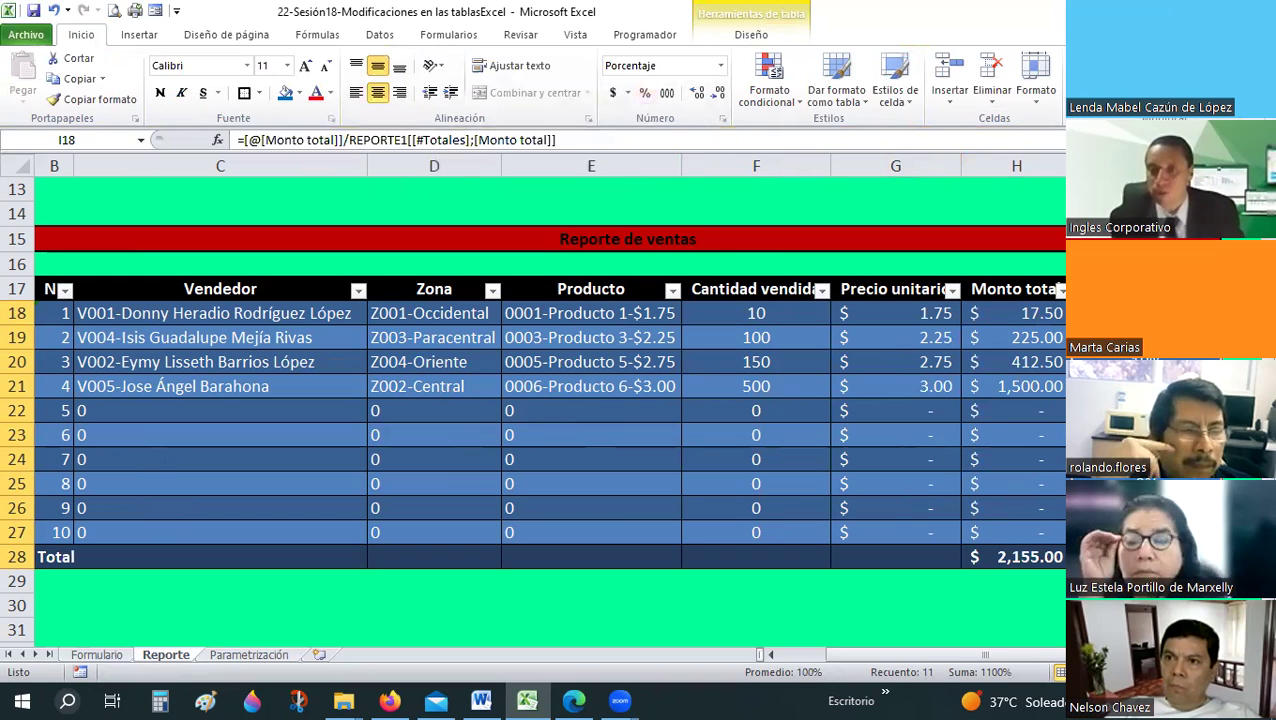
- Sum the Venta porcentual column in the Total row
{"action": "left_click", "coordinate": [1095, 557]}
{"action": "left_click", "coordinate": [1120, 557]}
{"action": "left_click", "coordinate": [1045, 488]}
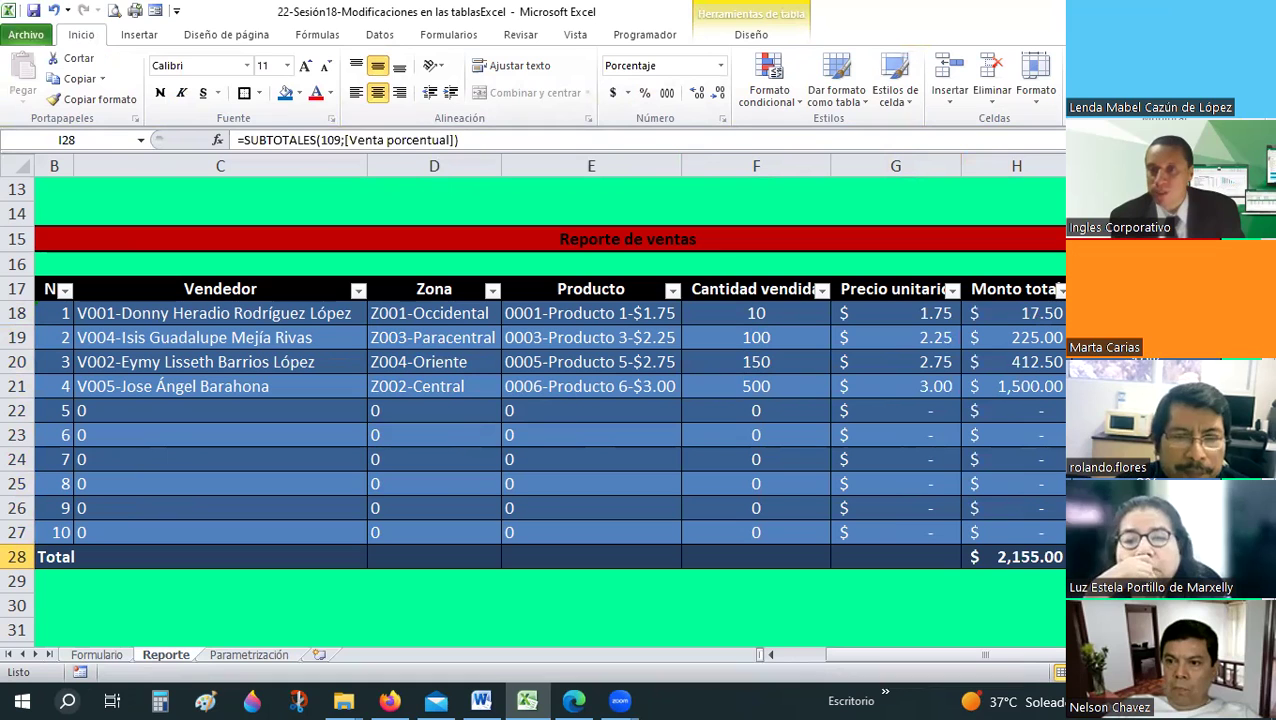
{"action": "key", "text": "ctrl+Up"}
- Give the row 7 and 8 instructions the same dark blue fill using F4
{"action": "scroll", "coordinate": [211, 369], "scroll_direction": "up", "scroll_amount": 4}
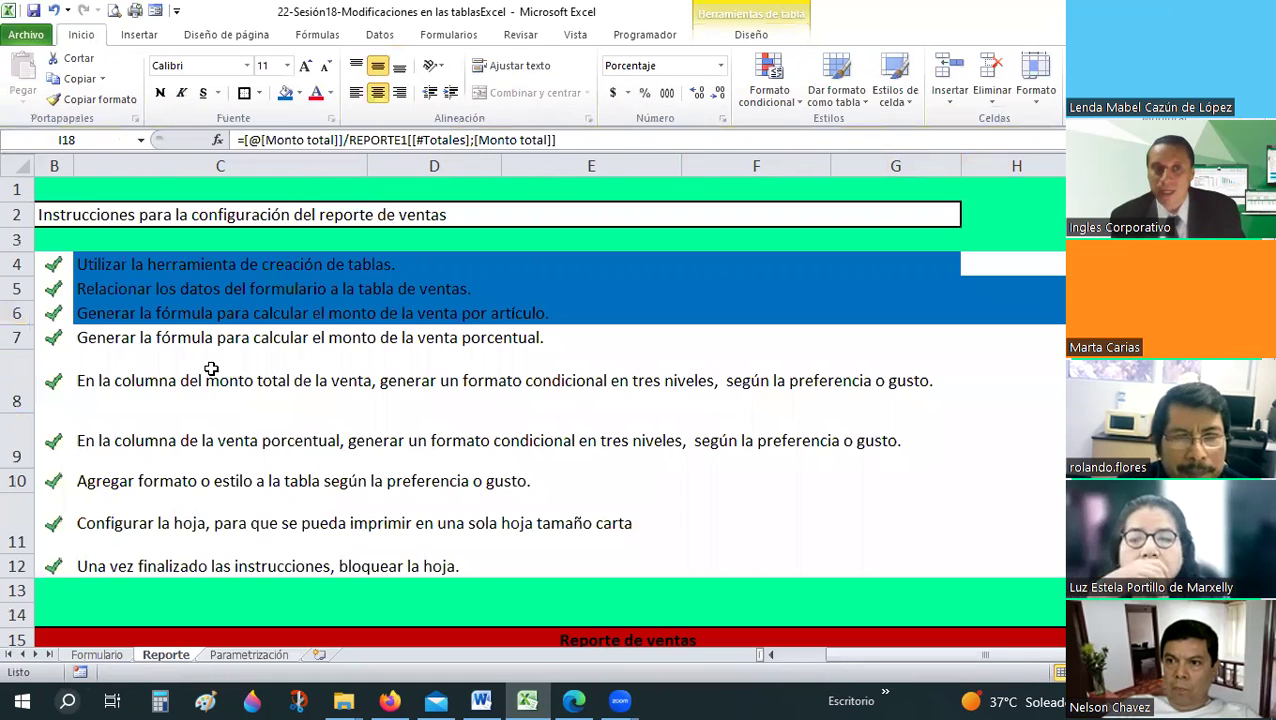
{"action": "left_click_drag", "start_coordinate": [215, 338], "coordinate": [430, 398]}
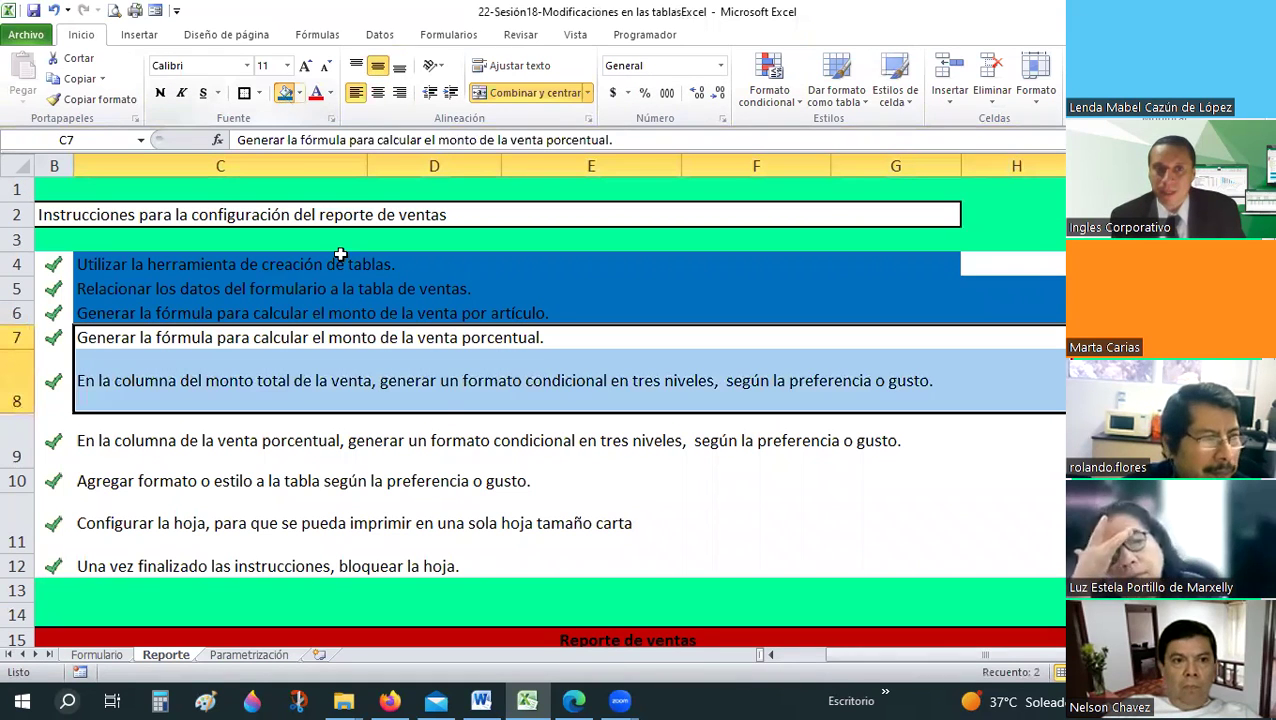
{"action": "key", "text": "F4"}
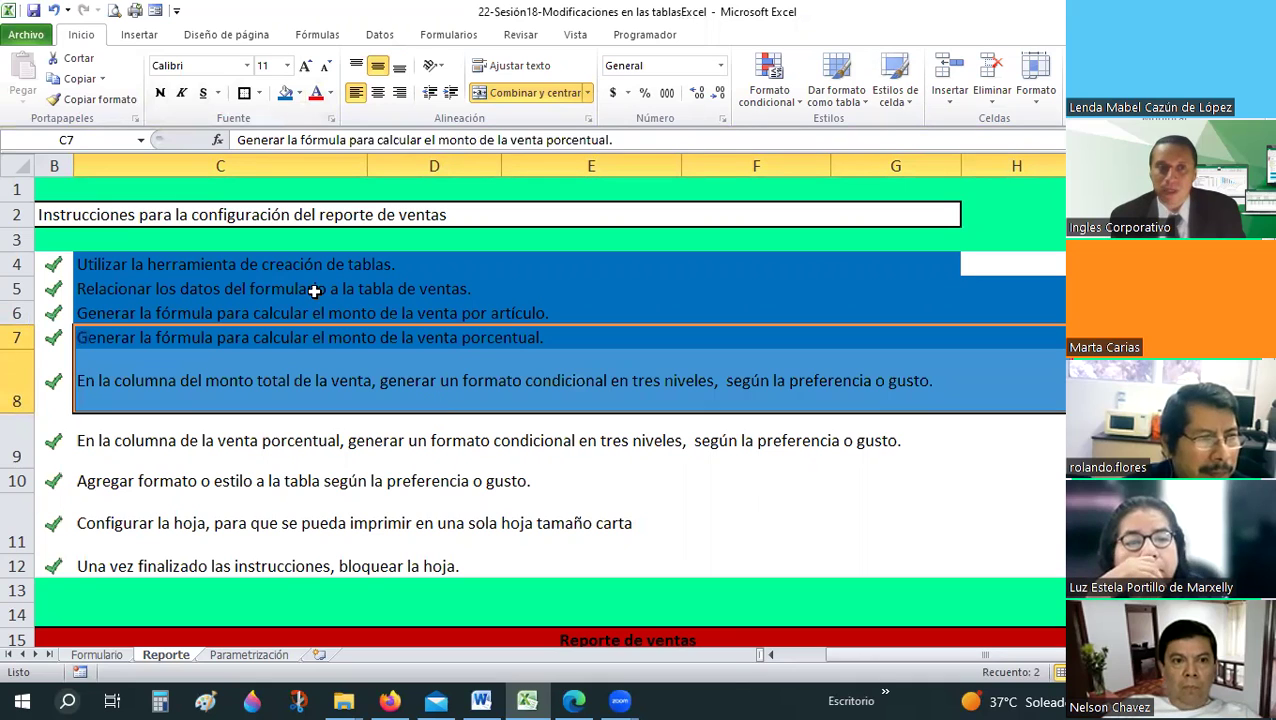
{"action": "key", "text": "Down"}
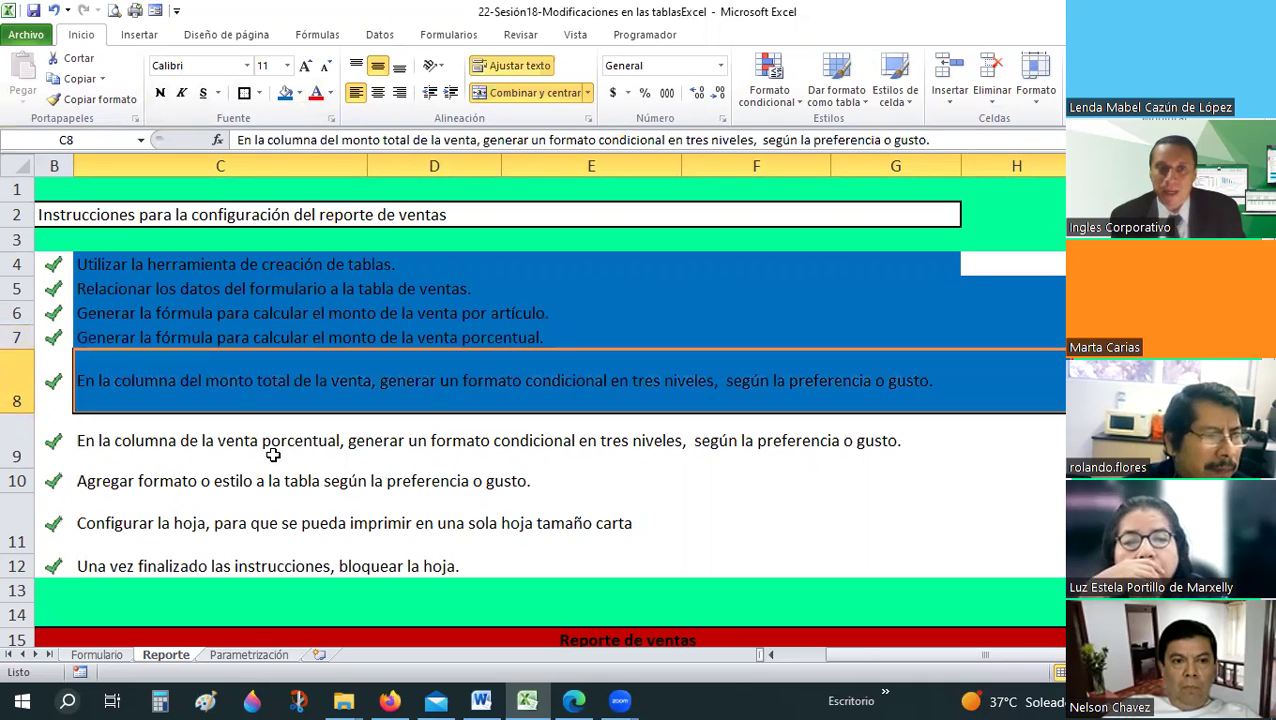
- Move down and select the Monto total amounts in H18:H27
{"action": "key", "text": "Down"}
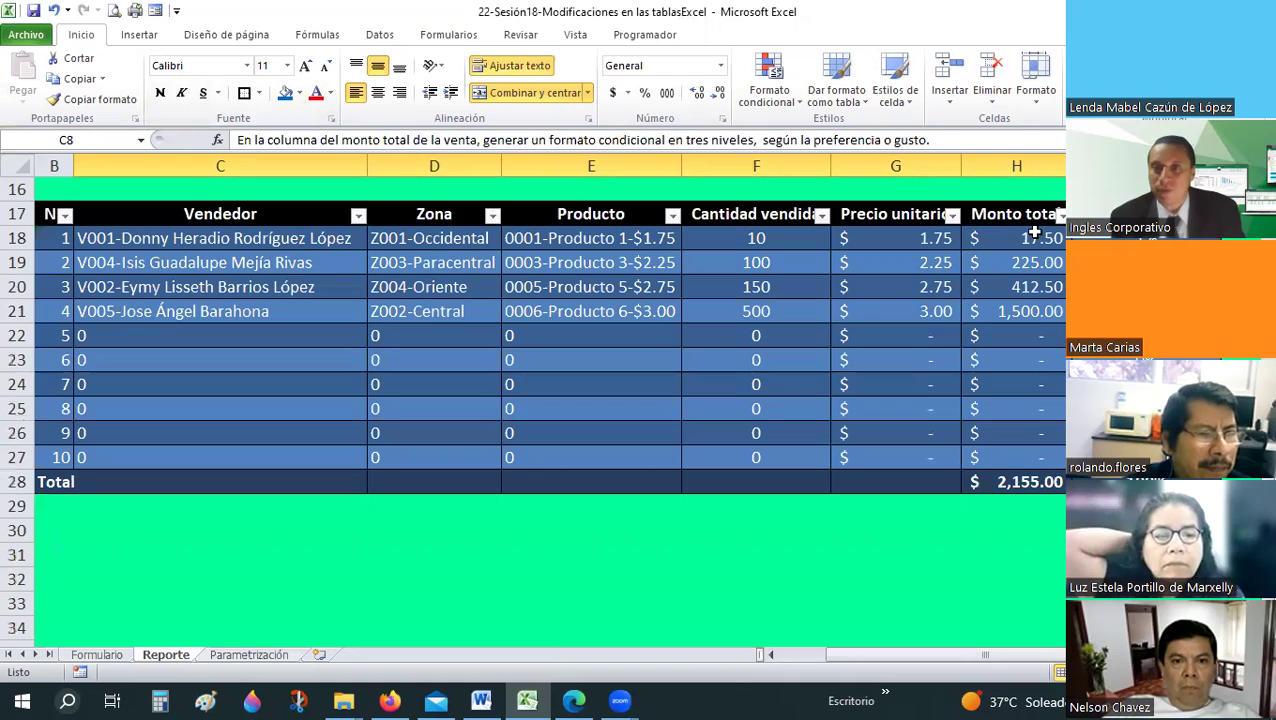
{"action": "scroll", "coordinate": [1045, 260], "scroll_direction": "down", "scroll_amount": 5}
{"action": "left_click_drag", "start_coordinate": [1015, 240], "coordinate": [1040, 458]}
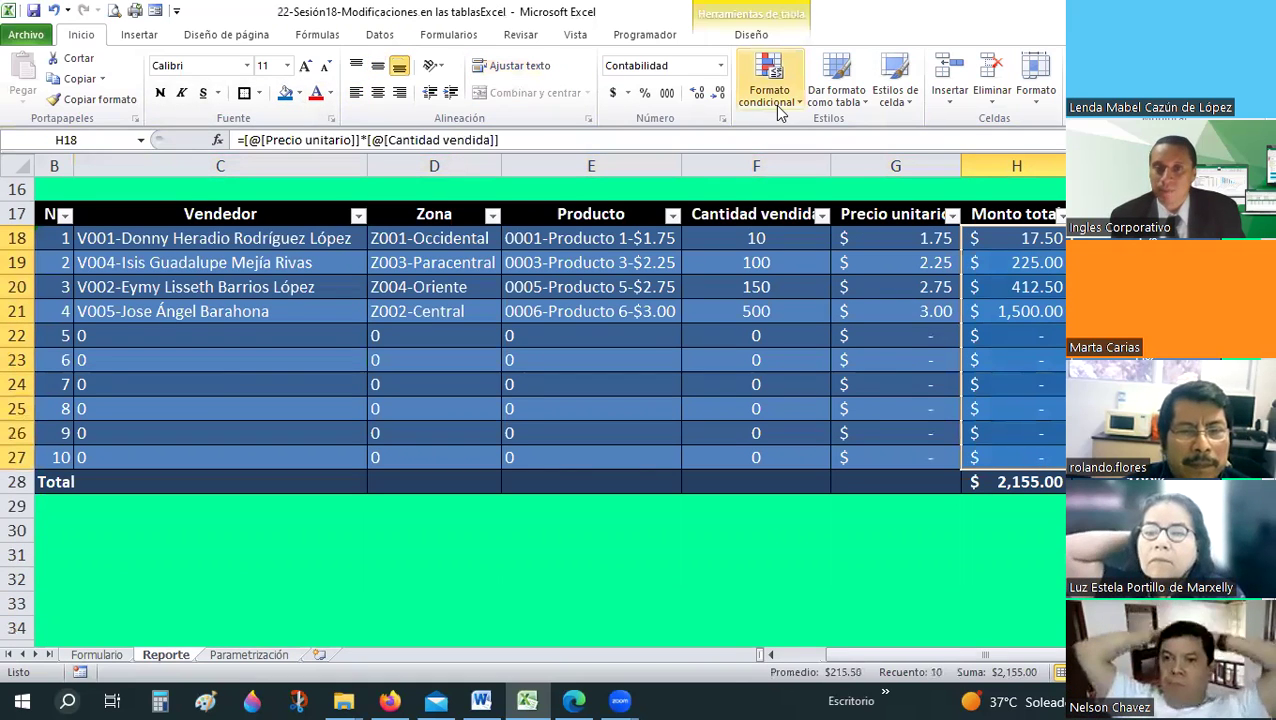
- Apply a three-flags icon set to Monto total and autofit the column so 1,500 shows
{"action": "left_click", "coordinate": [769, 85]}
{"action": "mouse_move", "coordinate": [830, 300]}
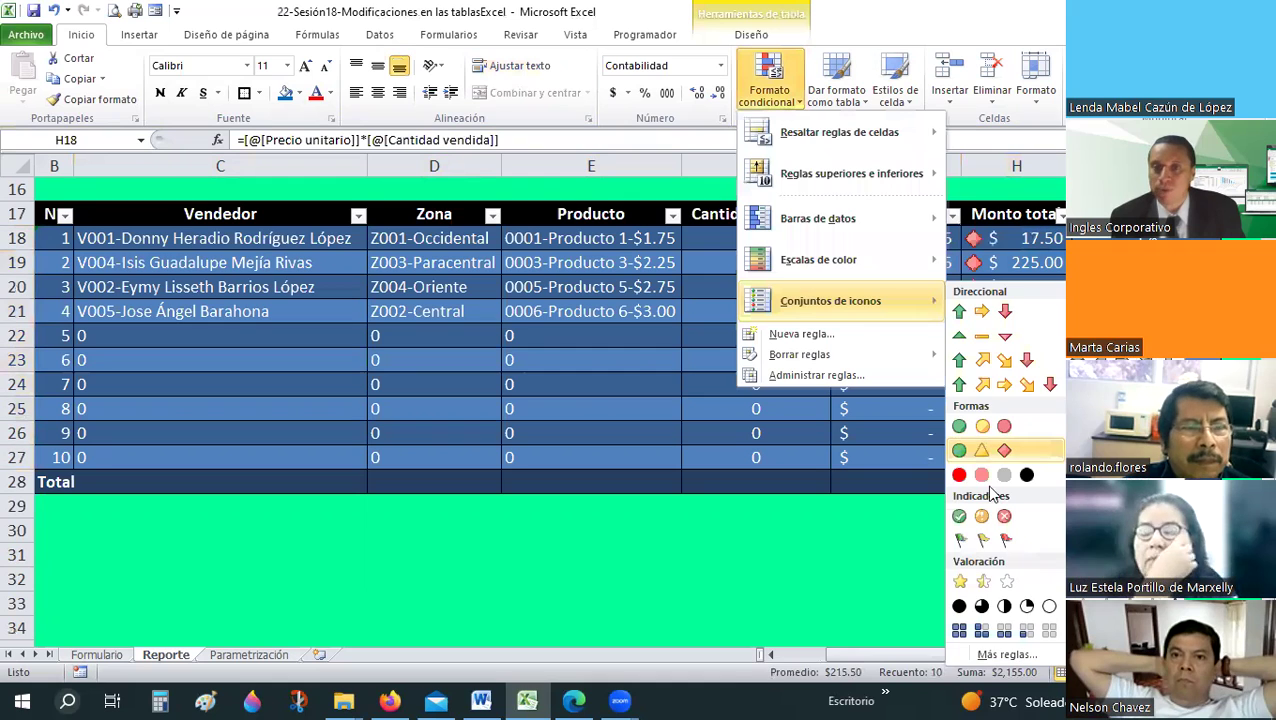
{"action": "left_click", "coordinate": [983, 541]}
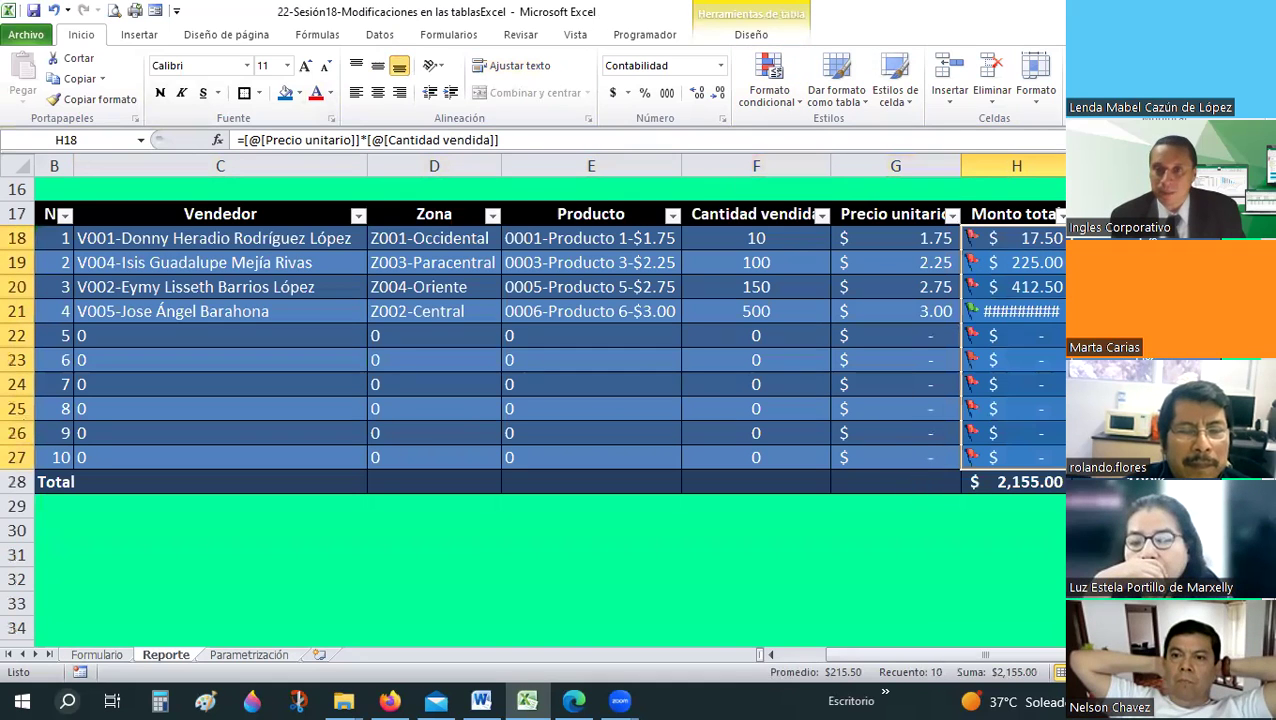
{"action": "key", "text": "alt+h"}
{"action": "key", "text": "o"}
{"action": "key", "text": "i"}
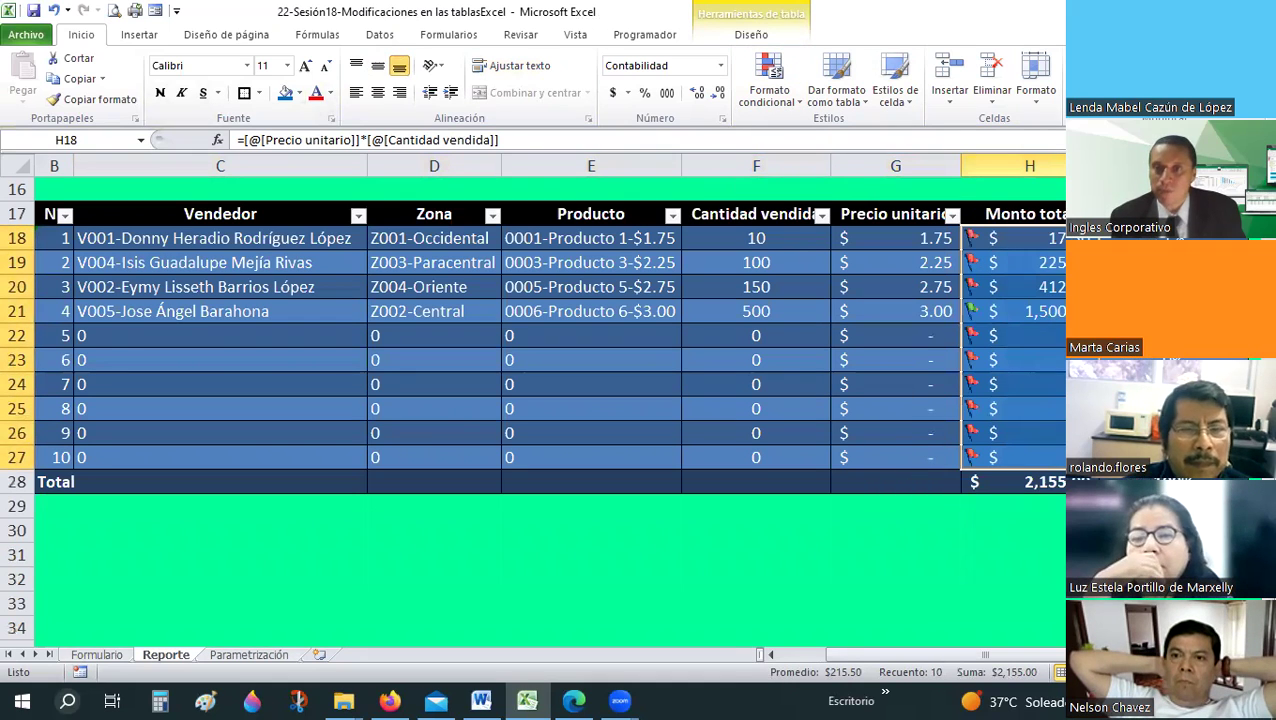
- Browse the conditional formatting options and reselect the Monto total values H18:H27
{"action": "key", "text": "ctrl+shift+Down"}
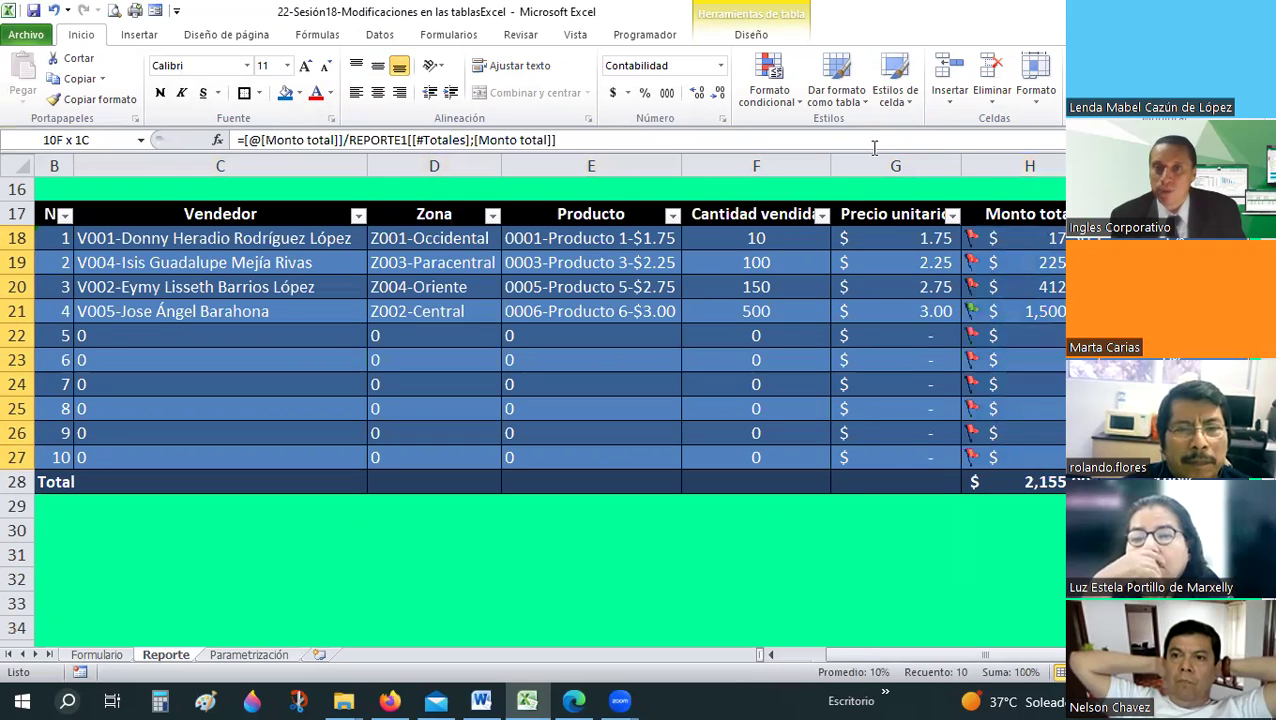
{"action": "left_click", "coordinate": [803, 104]}
{"action": "mouse_move", "coordinate": [830, 300]}
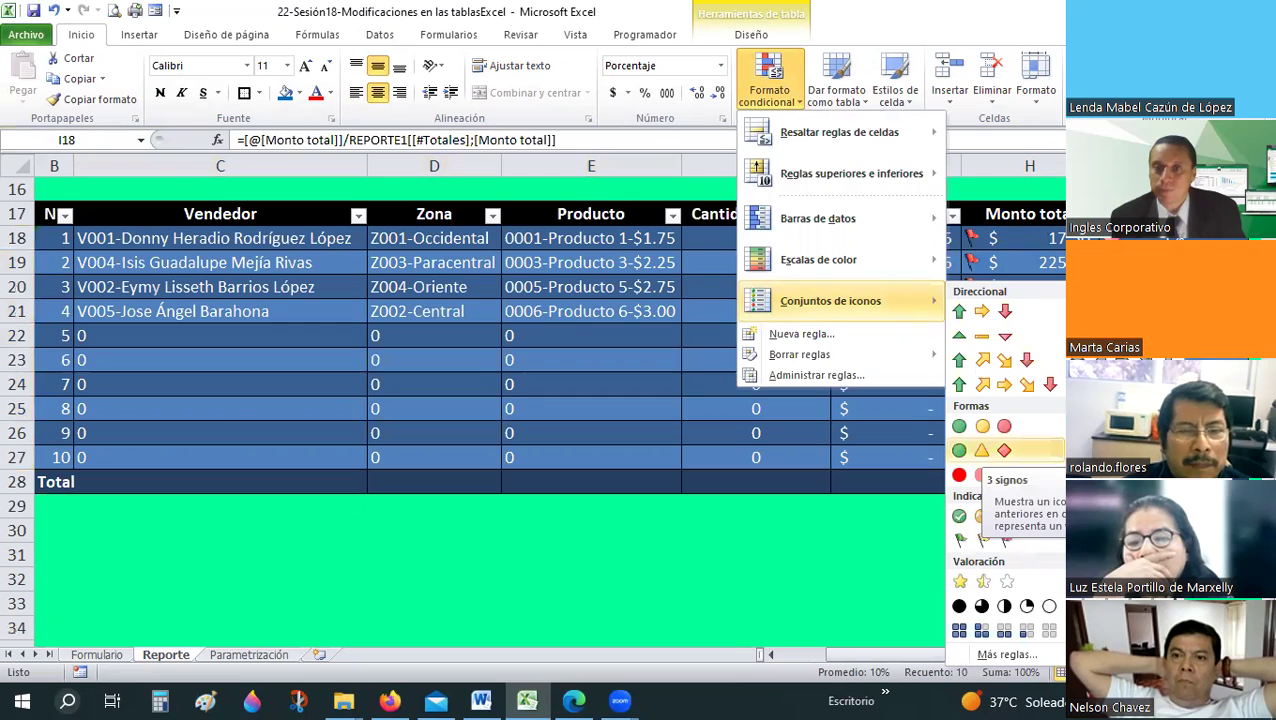
{"action": "left_click", "coordinate": [1044, 245]}
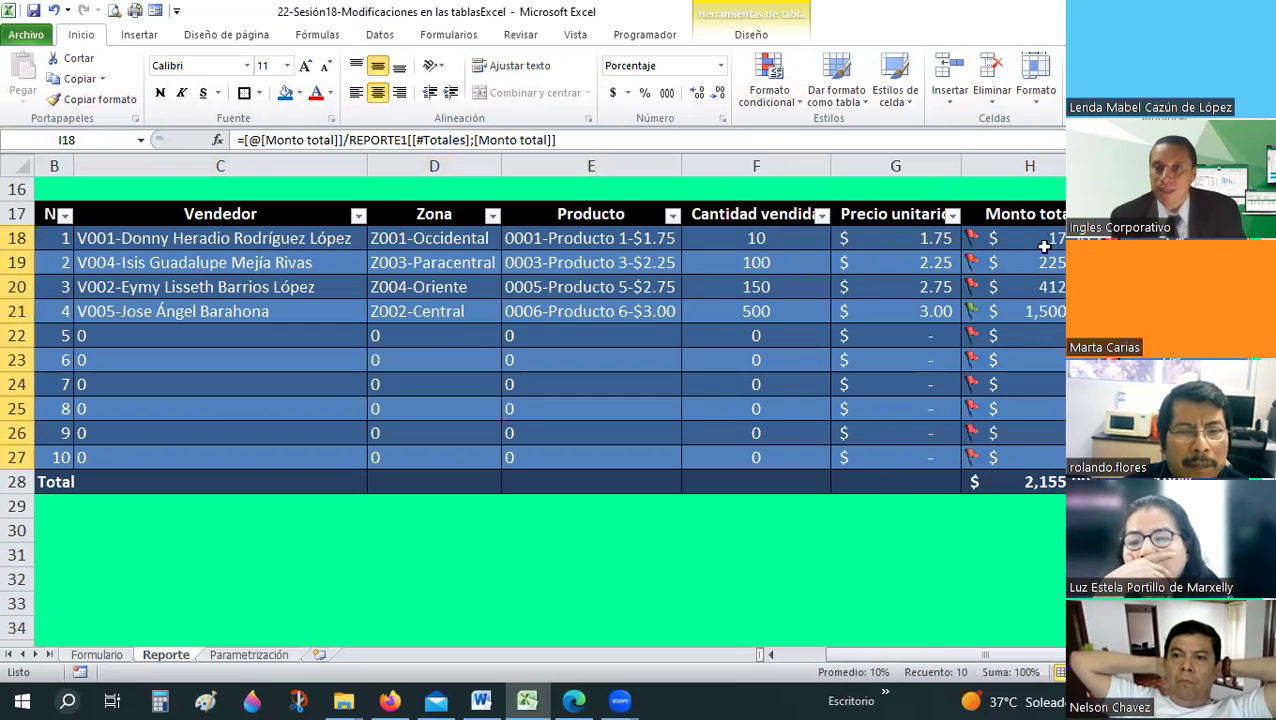
{"action": "left_click_drag", "start_coordinate": [1027, 238], "coordinate": [1027, 452]}
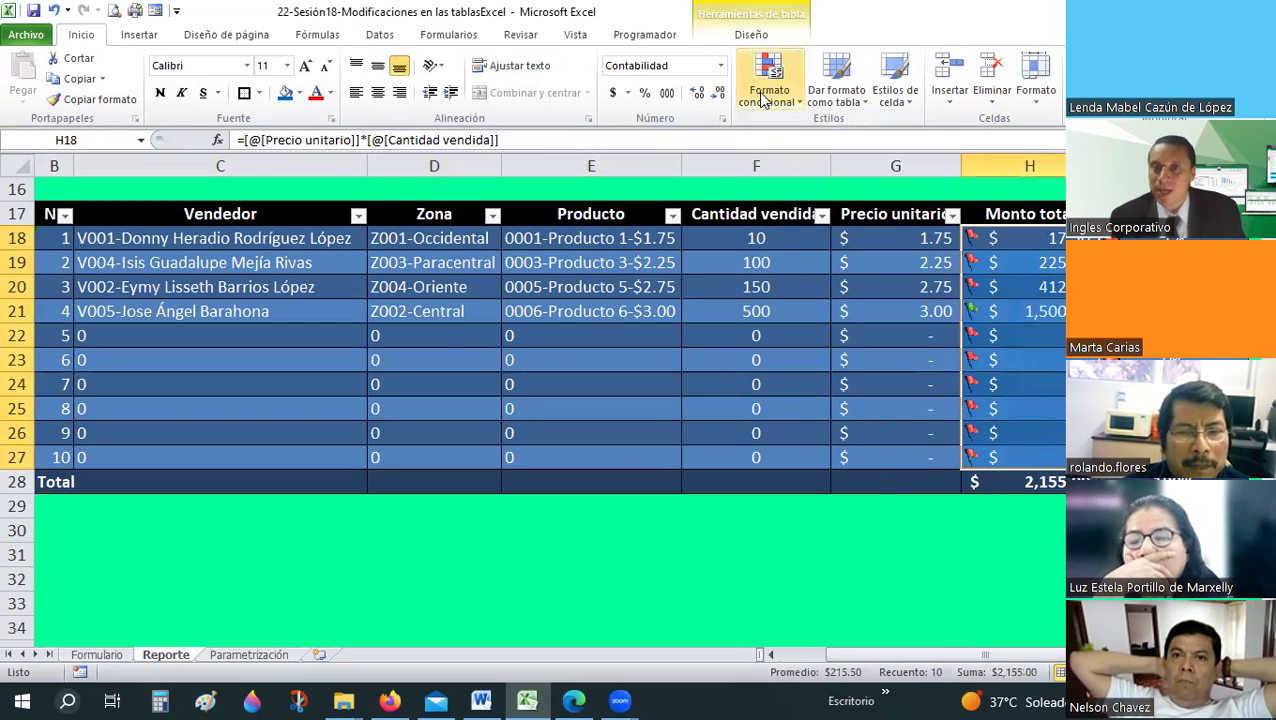
- Delete the icon rule applied to I18:I27 in the formatting rules list
{"action": "left_click", "coordinate": [818, 376]}
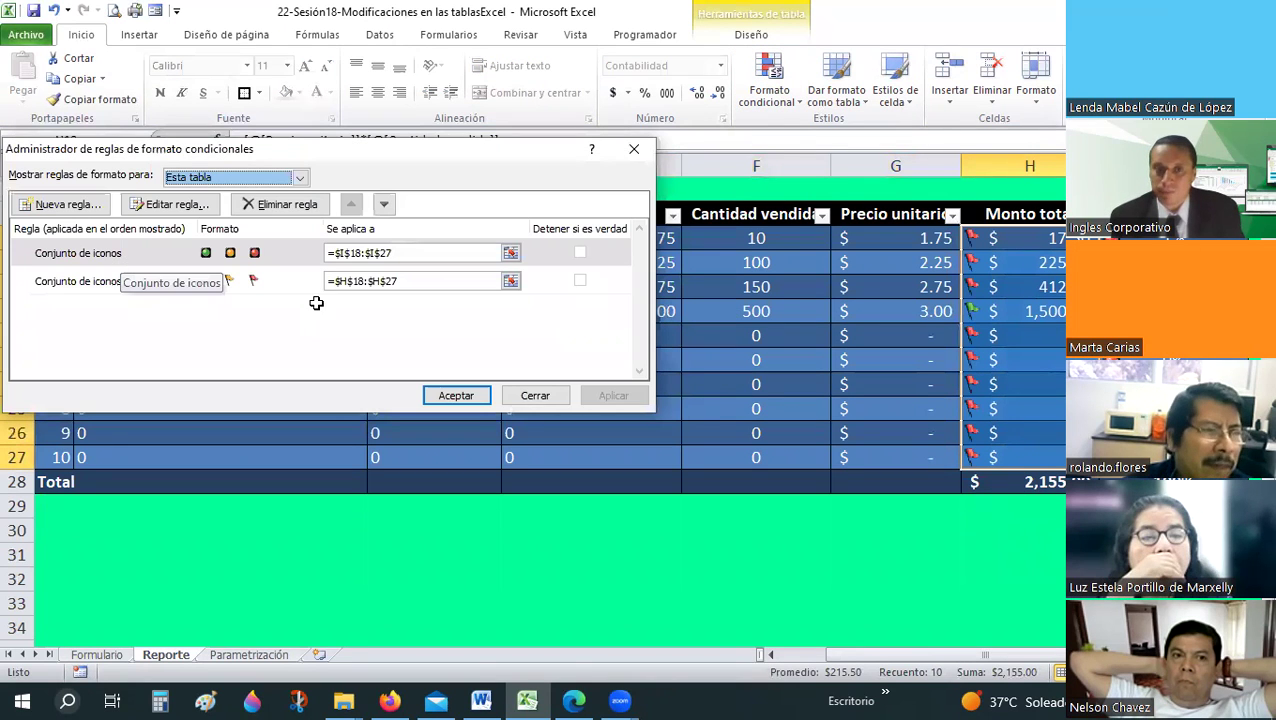
{"action": "key", "text": "Escape"}
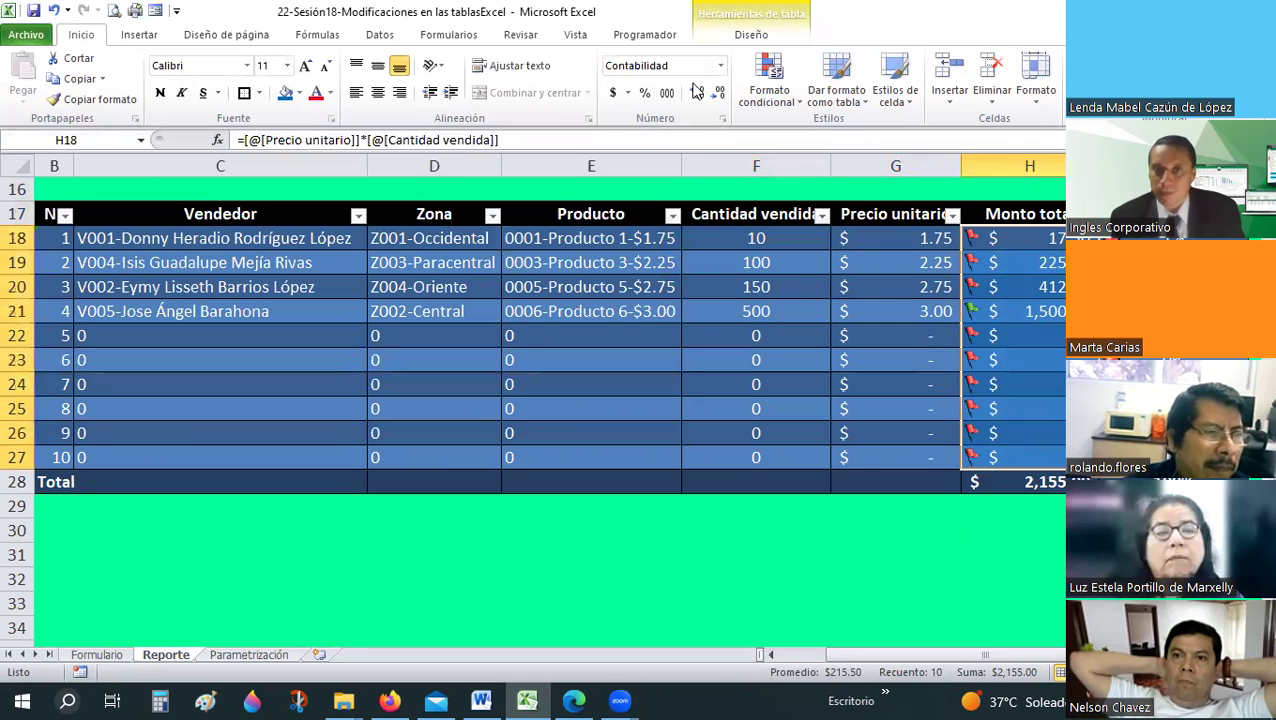
{"action": "left_click", "coordinate": [769, 85]}
{"action": "left_click", "coordinate": [812, 450]}
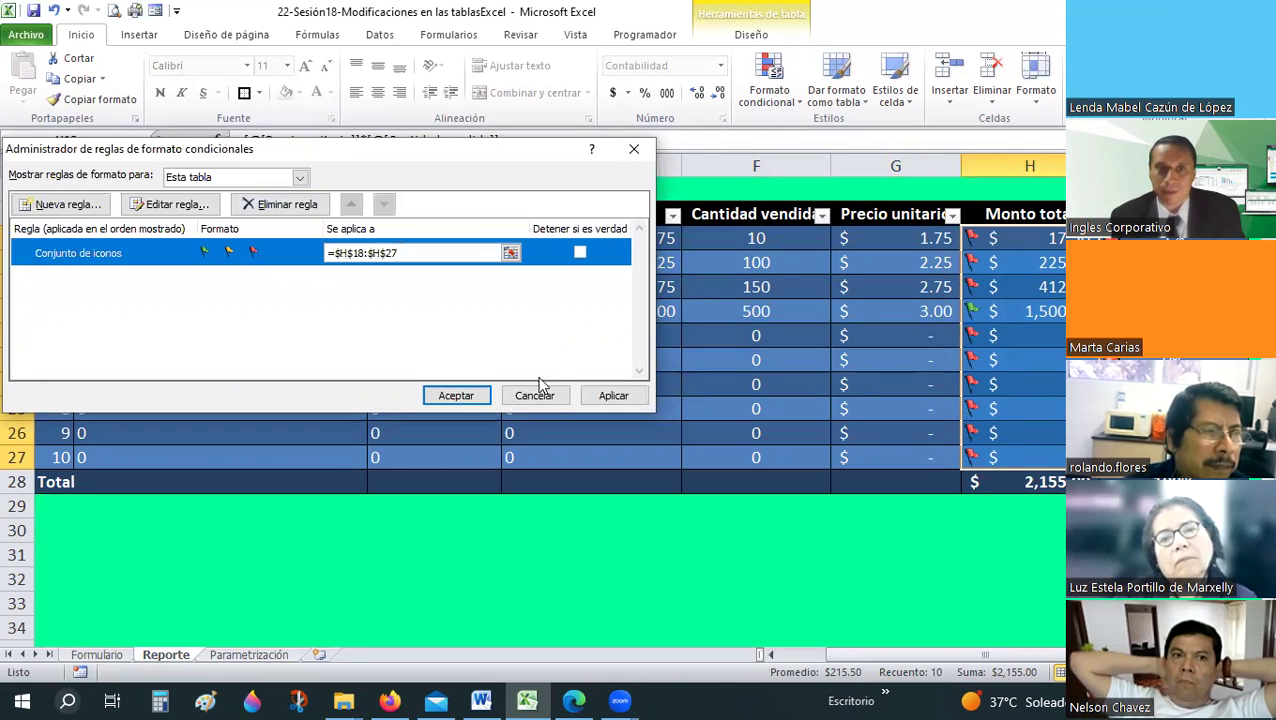
{"action": "left_click", "coordinate": [456, 395]}
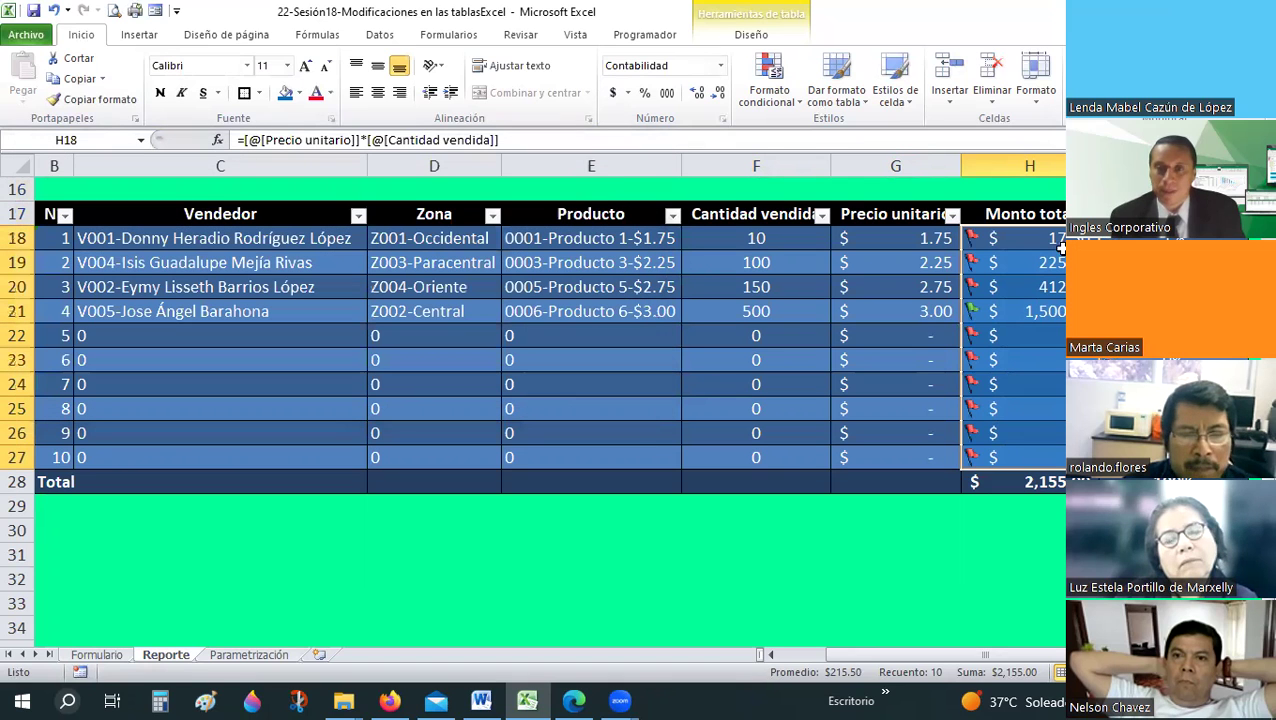
- Edit the H18:H27 flag rule to Número thresholds: green from 250, yellow from 100
{"action": "left_click", "coordinate": [769, 92]}
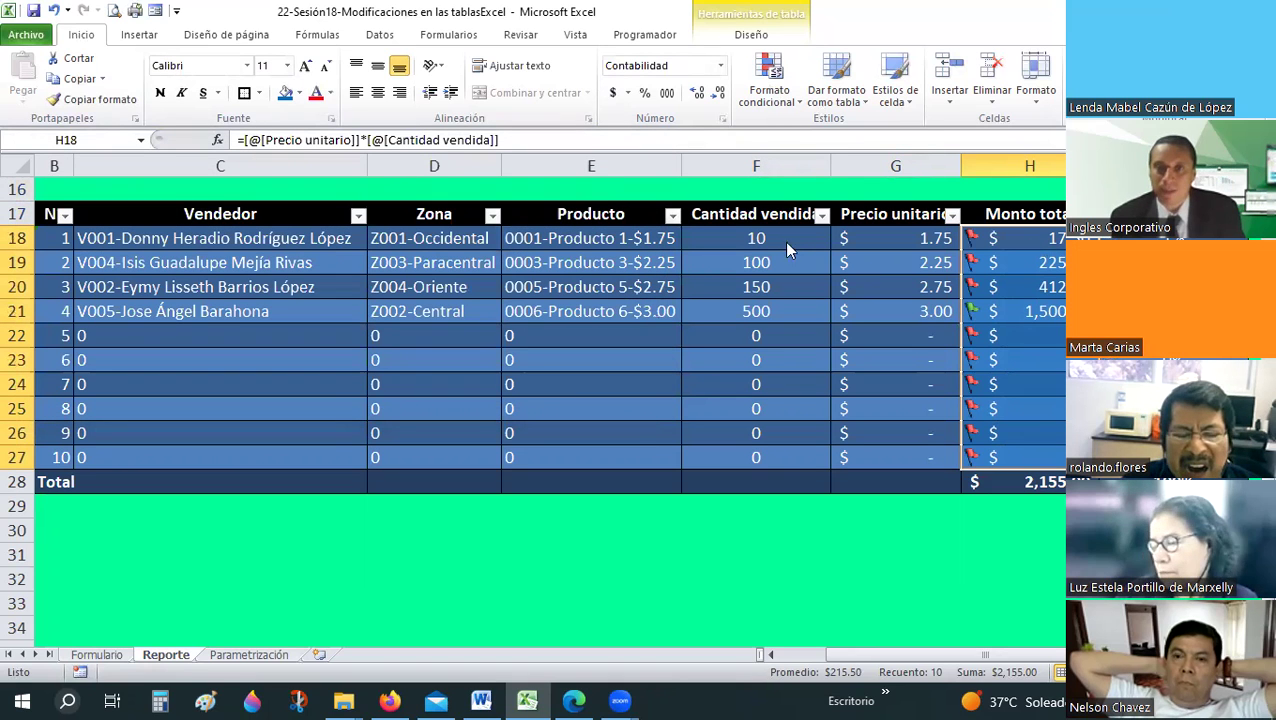
{"action": "key", "text": "Return"}
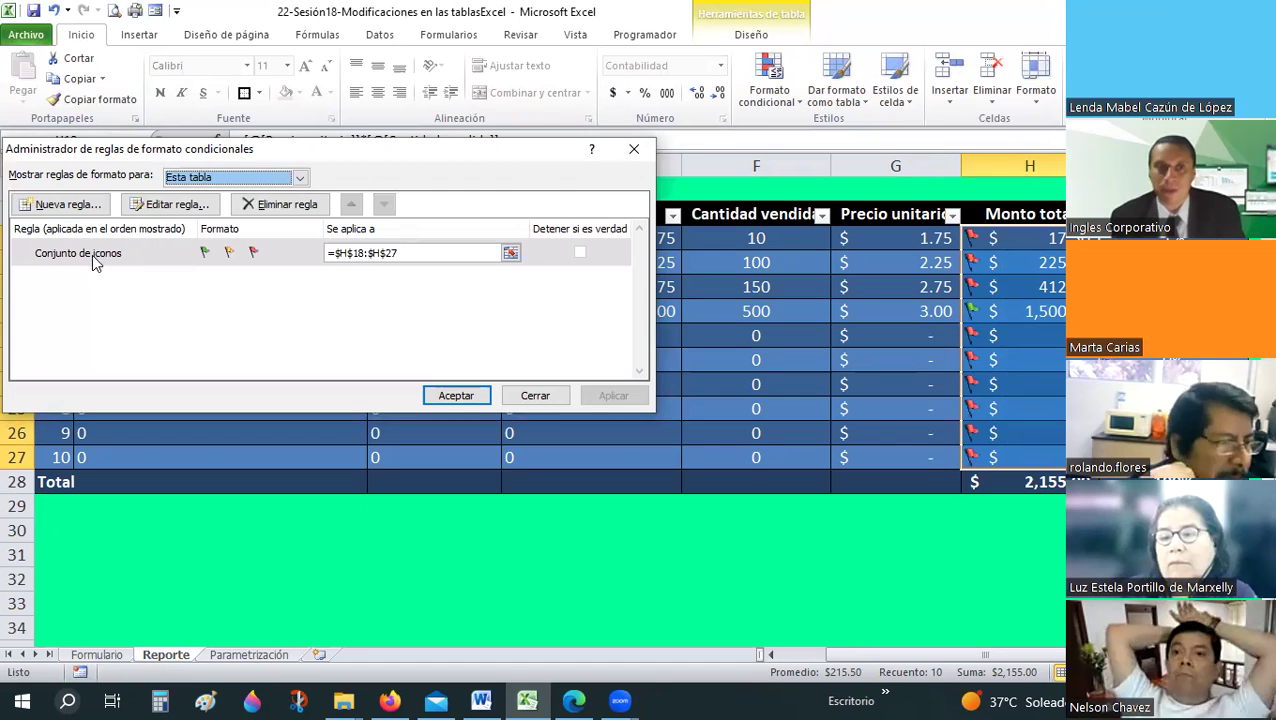
{"action": "key", "text": "Escape"}
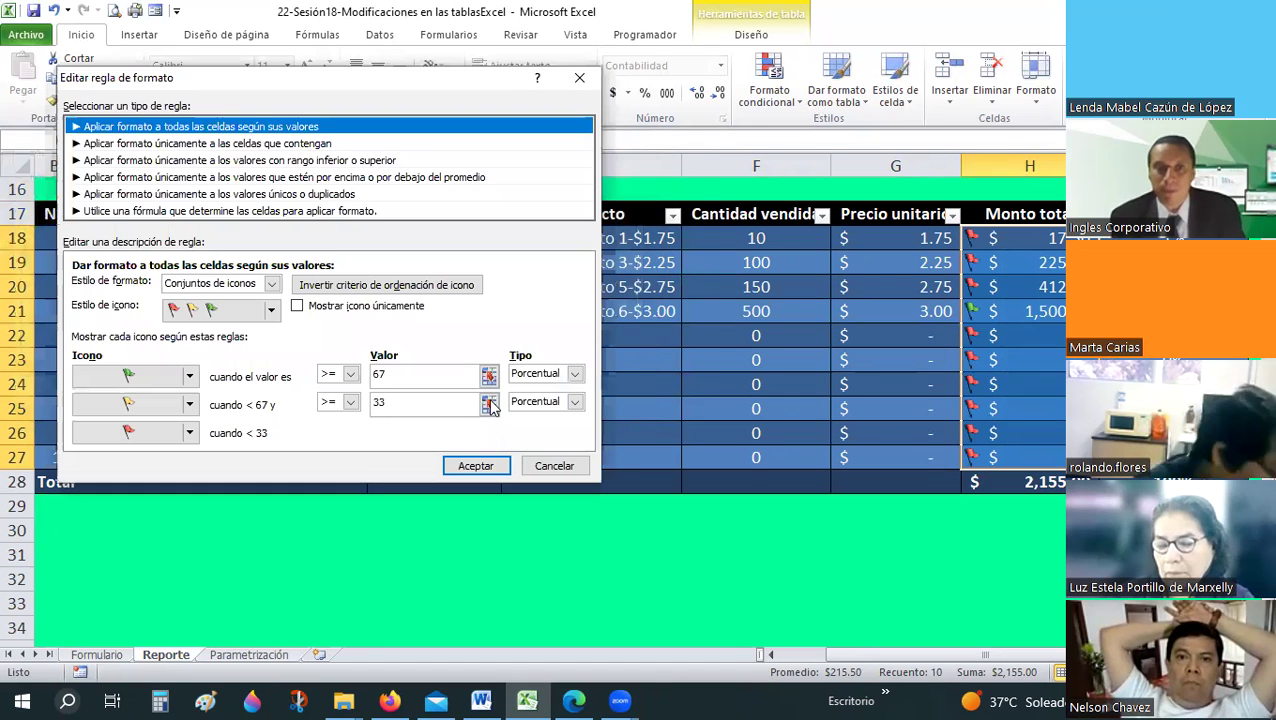
{"action": "left_click", "coordinate": [560, 373]}
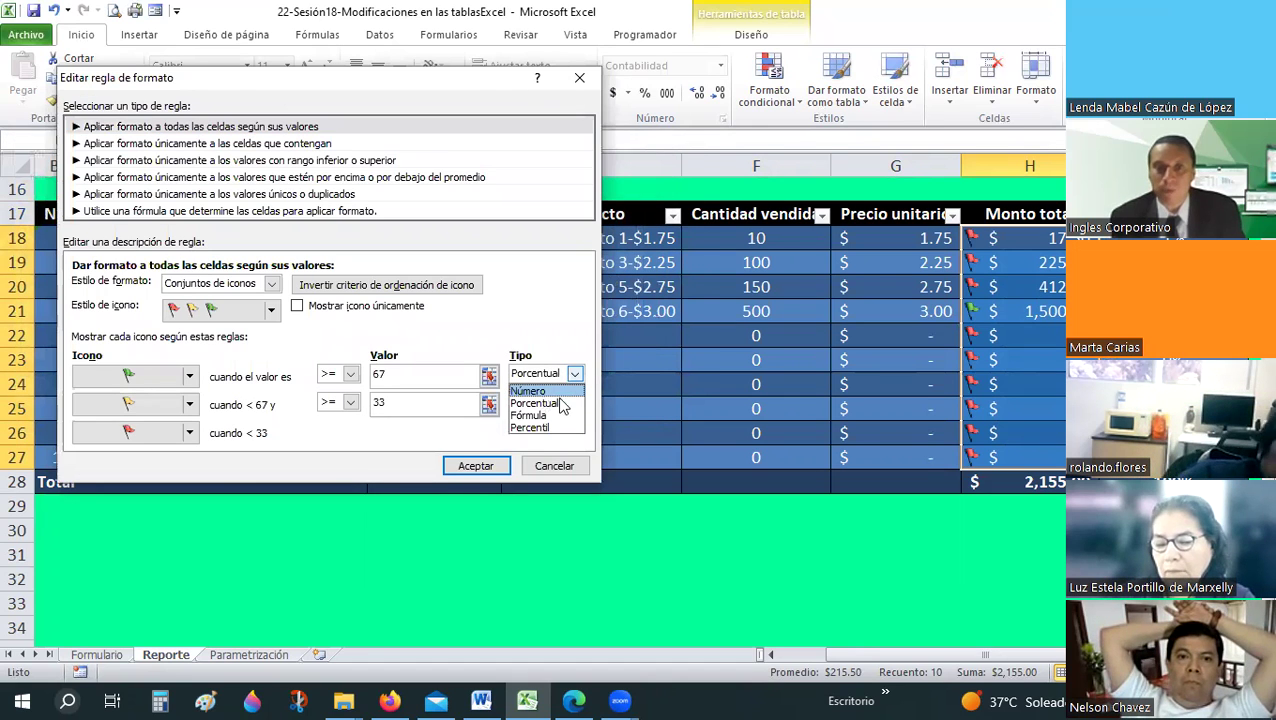
{"action": "left_click", "coordinate": [528, 391]}
{"action": "left_click", "coordinate": [575, 401]}
{"action": "key", "text": "Up"}
{"action": "key", "text": "Return"}
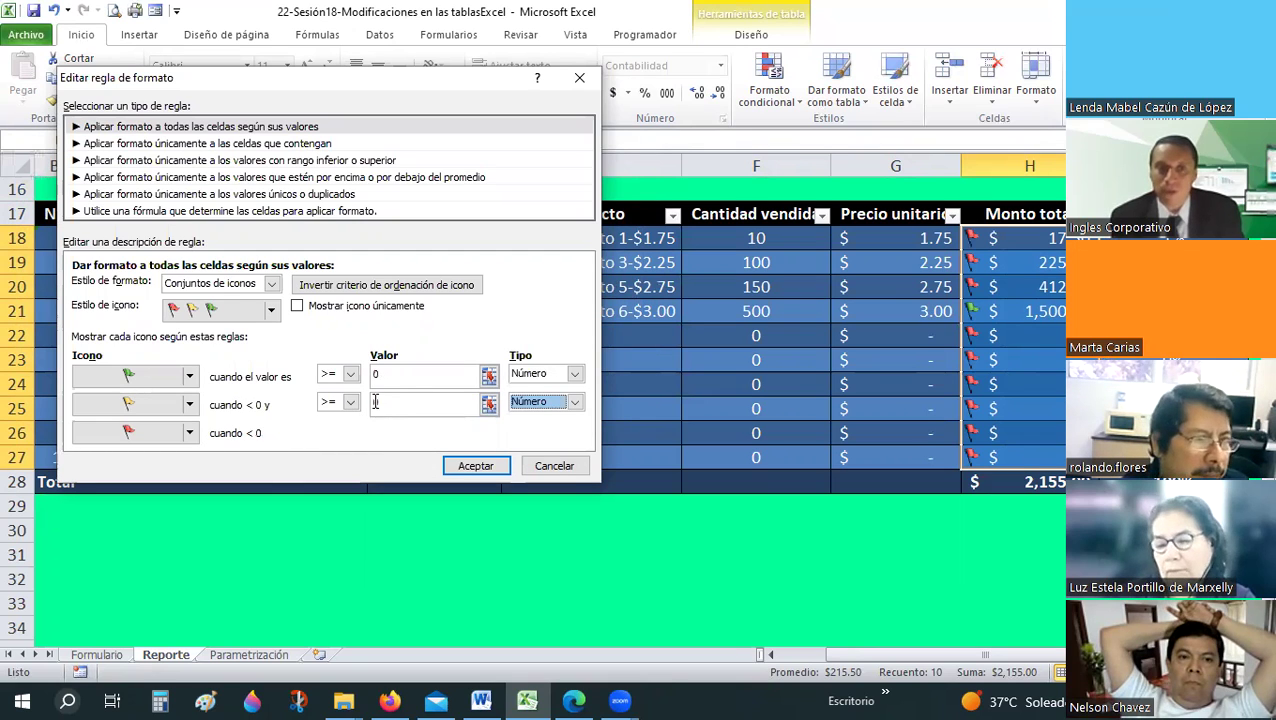
{"action": "left_click", "coordinate": [416, 404]}
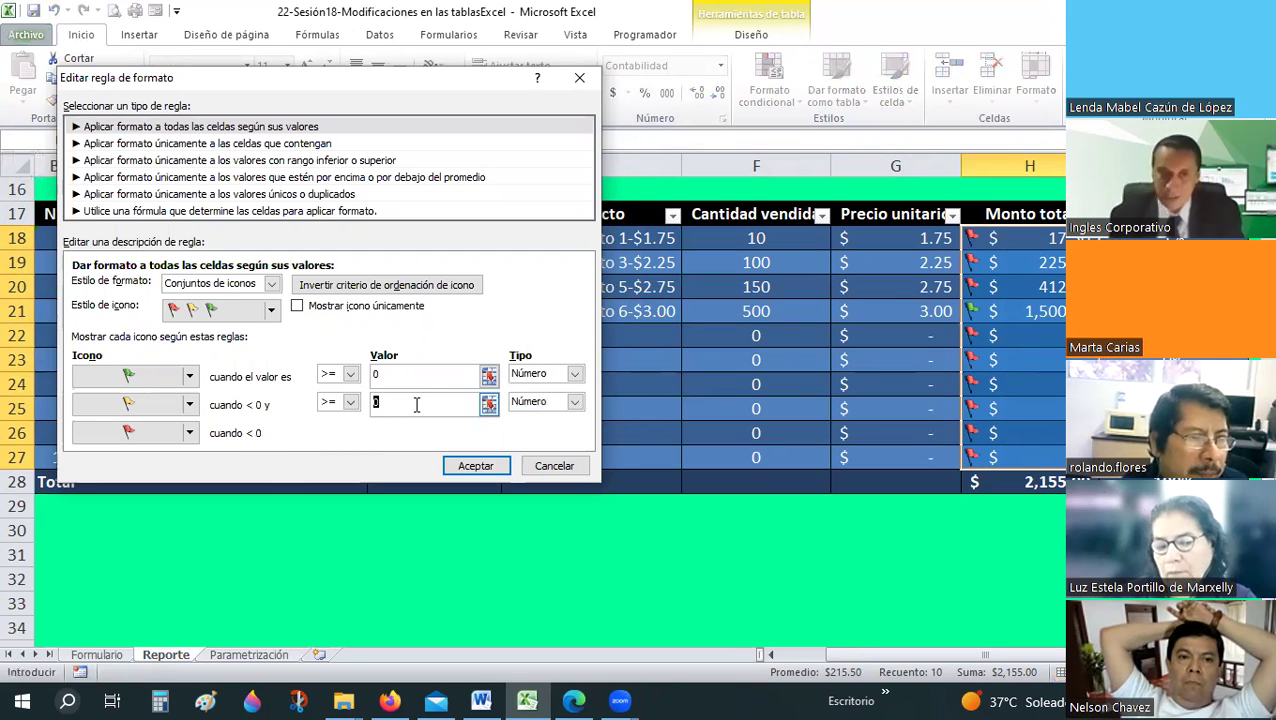
{"action": "type", "text": "100"}
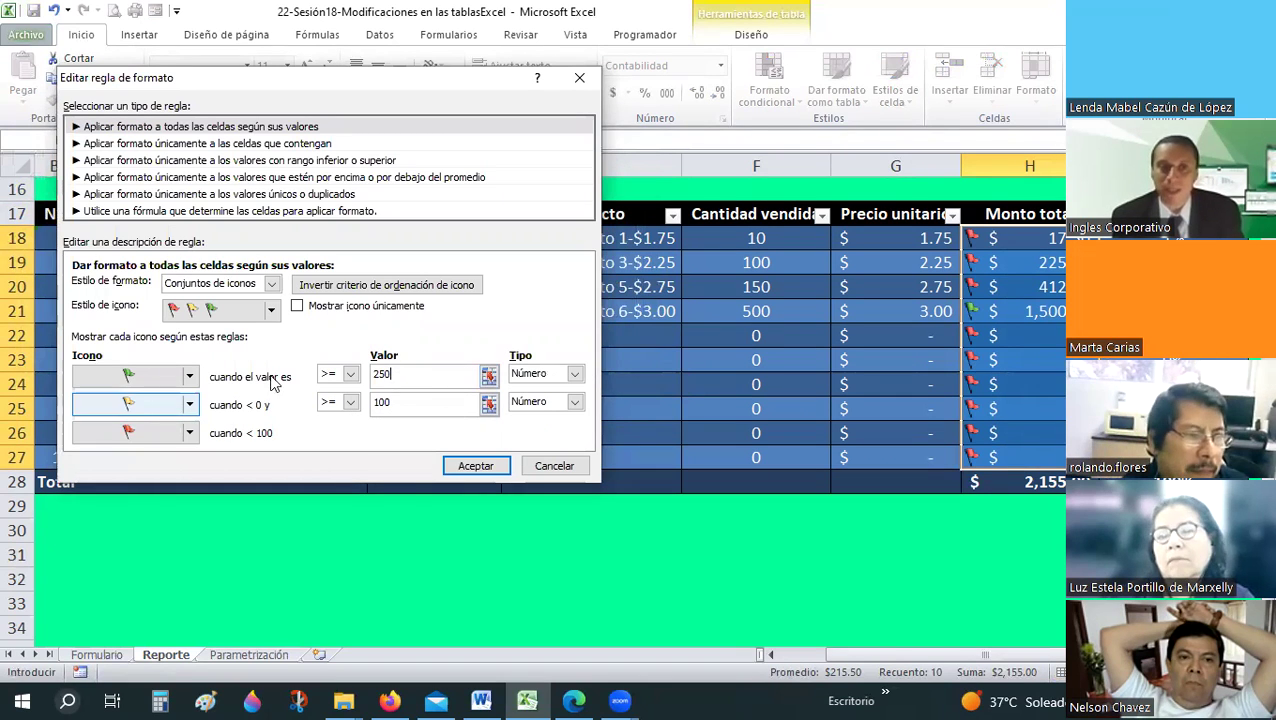
{"action": "left_click", "coordinate": [477, 466]}
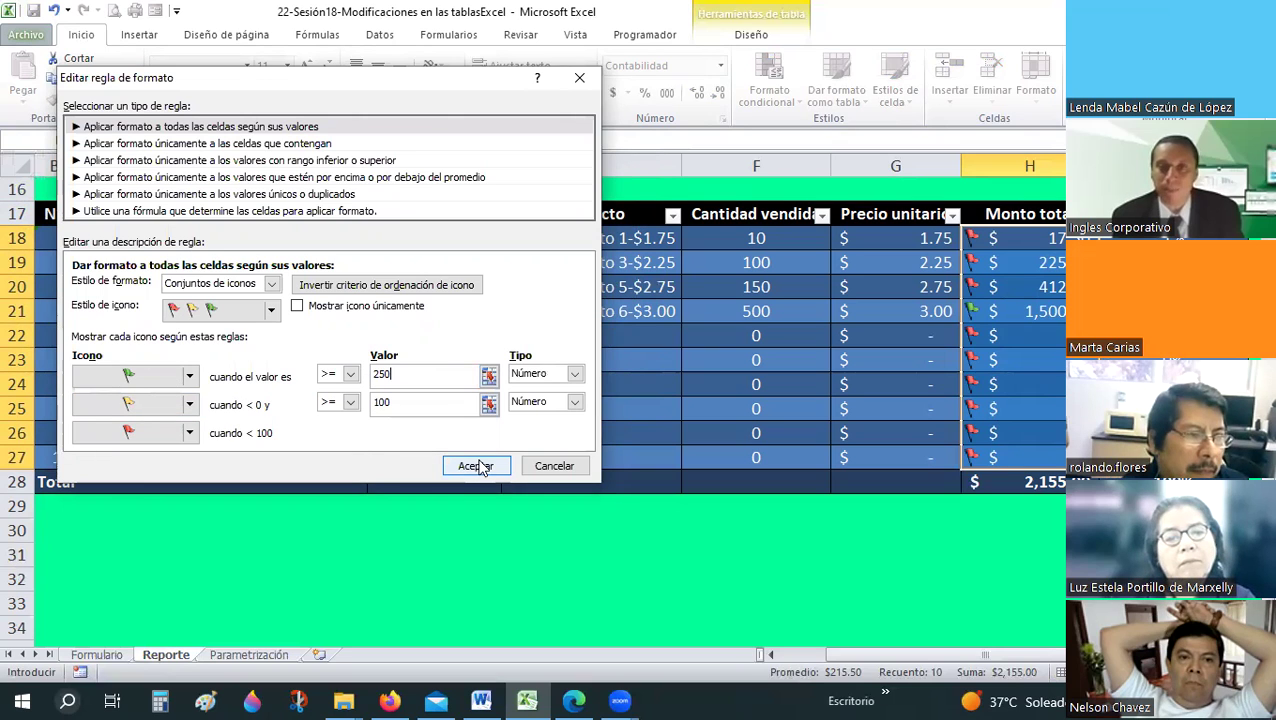
{"action": "left_click", "coordinate": [466, 397]}
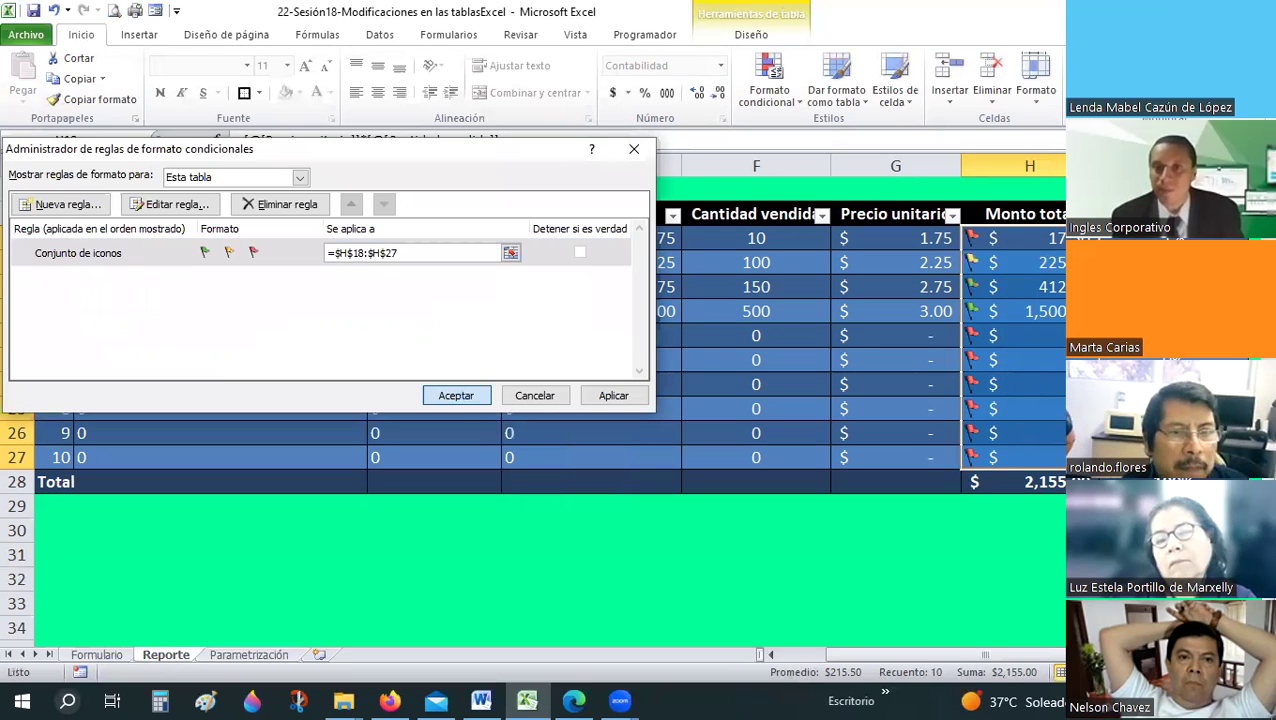
- Check the resulting flags on the Monto total cells, then select percentages I18:I27
{"action": "left_click", "coordinate": [1014, 262]}
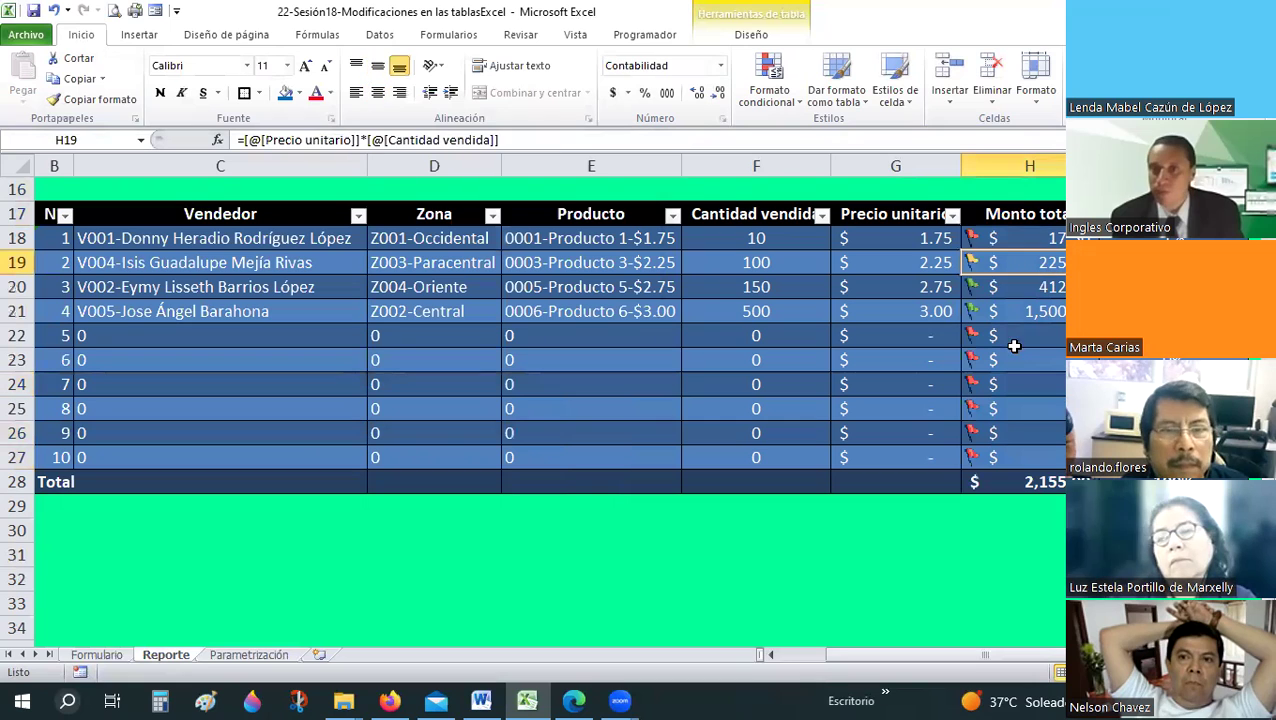
{"action": "left_click", "coordinate": [1001, 432]}
{"action": "left_click", "coordinate": [1001, 457]}
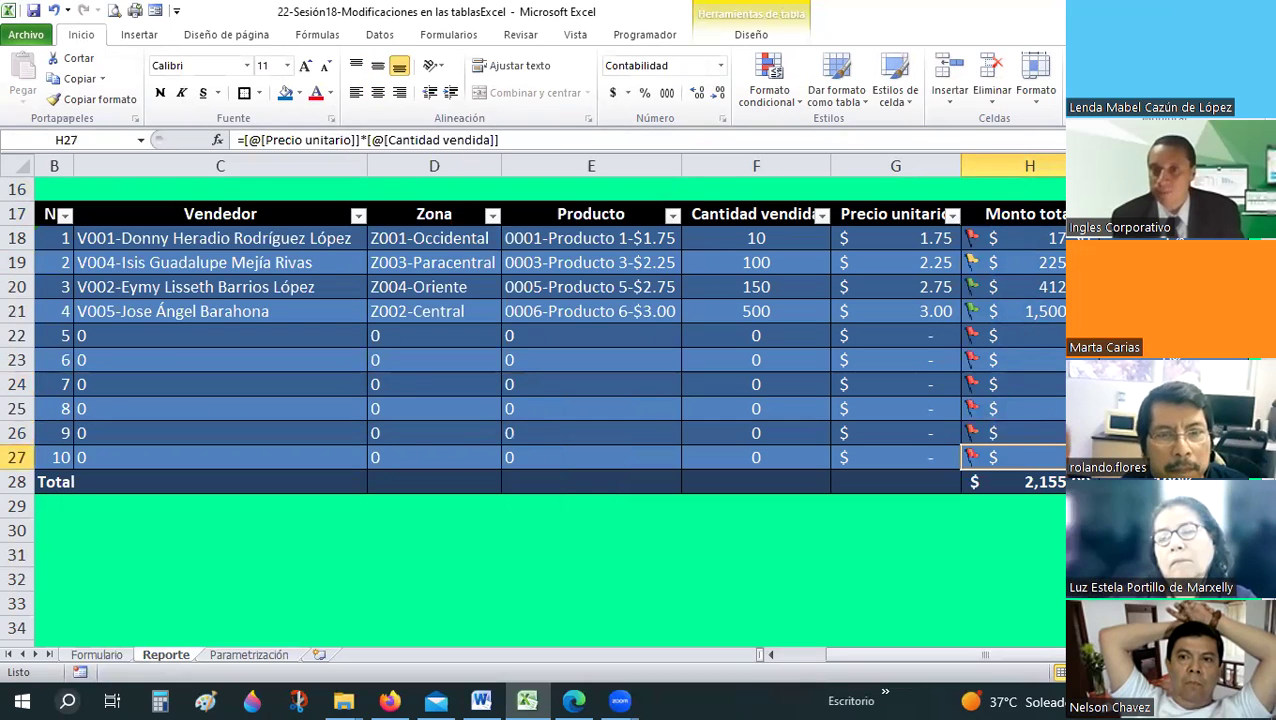
{"action": "left_click_drag", "start_coordinate": [1130, 238], "coordinate": [1130, 457]}
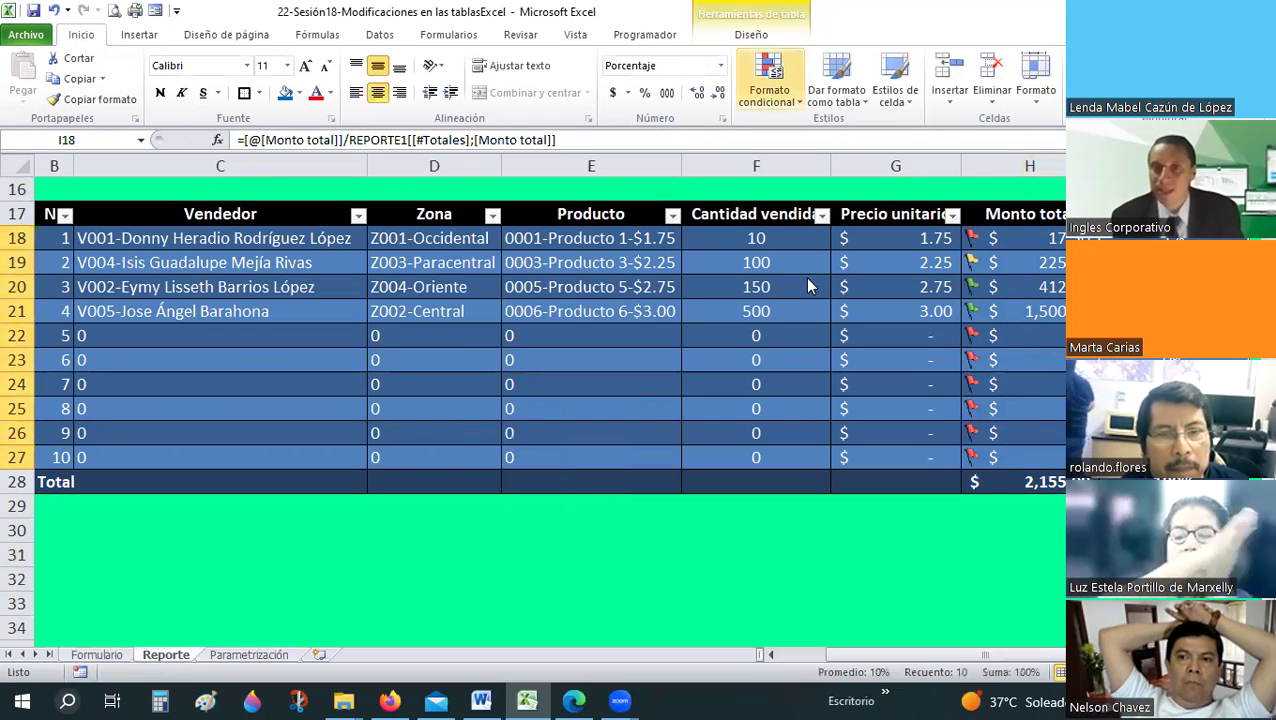
- Delete the flag rule on H18:H27 in the rules manager
{"action": "left_click", "coordinate": [769, 80]}
{"action": "mouse_move", "coordinate": [830, 300]}
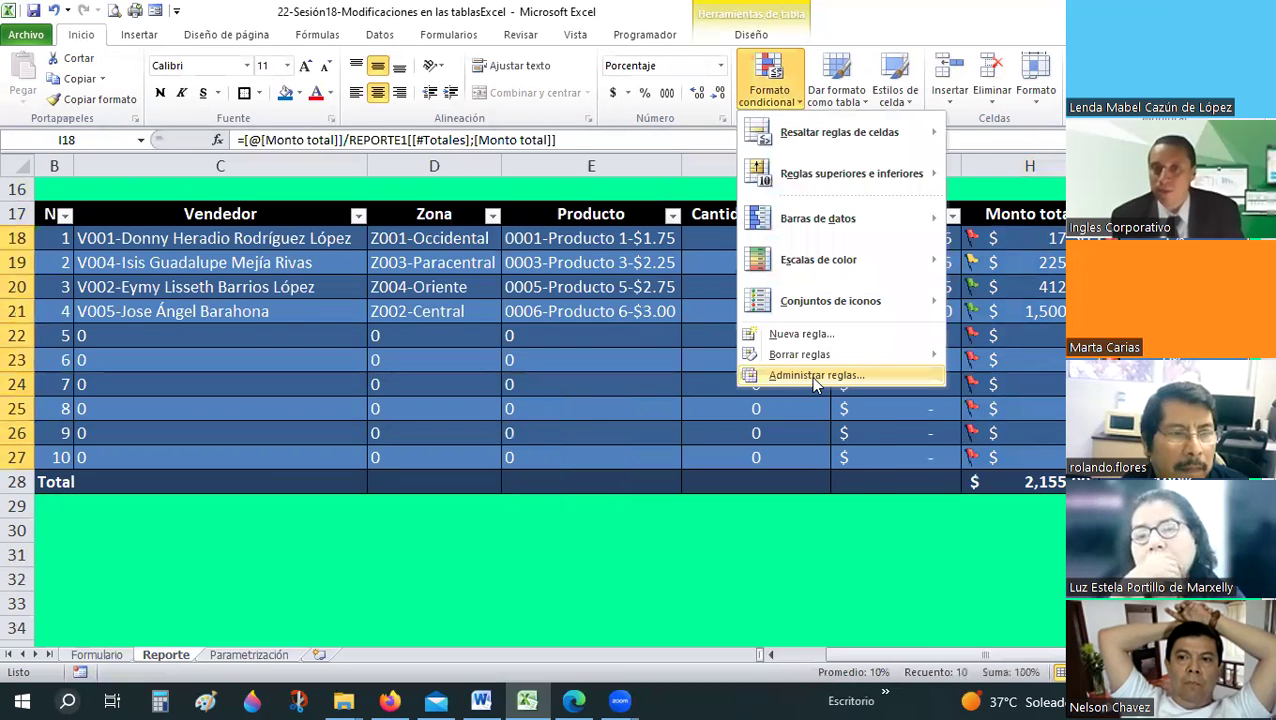
{"action": "key", "text": "Return"}
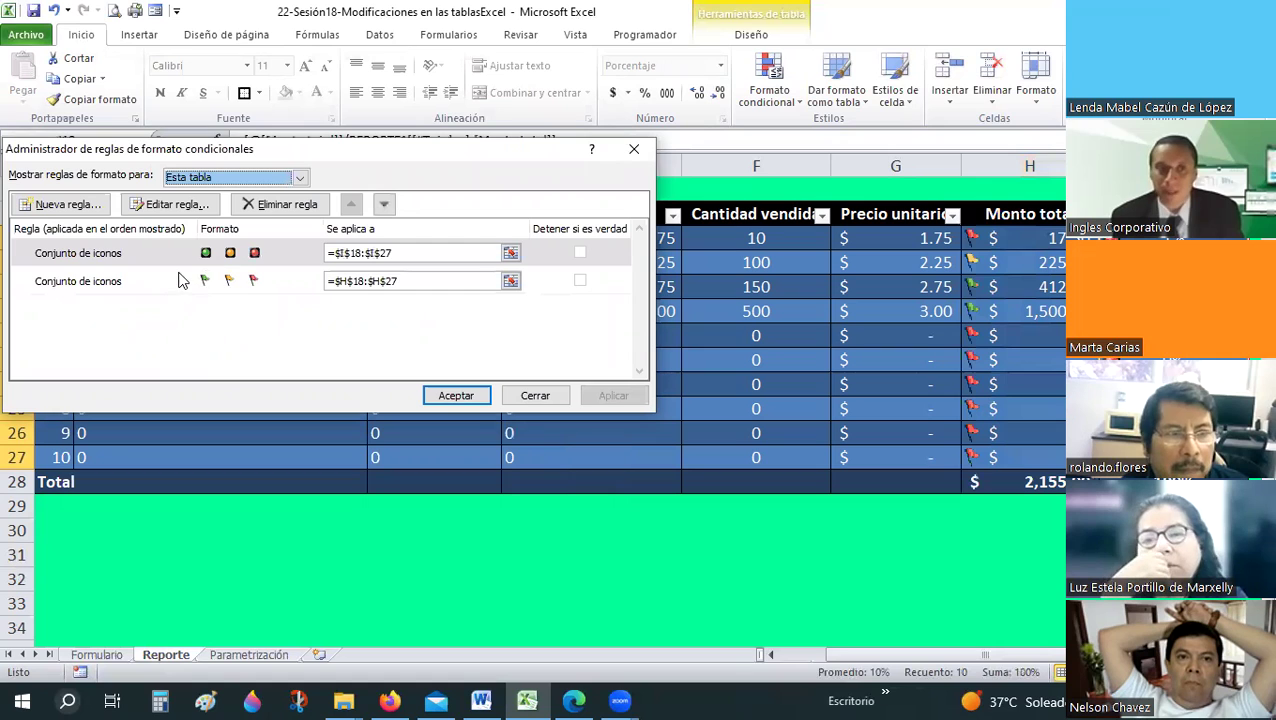
{"action": "left_click", "coordinate": [181, 281]}
{"action": "left_click", "coordinate": [268, 205]}
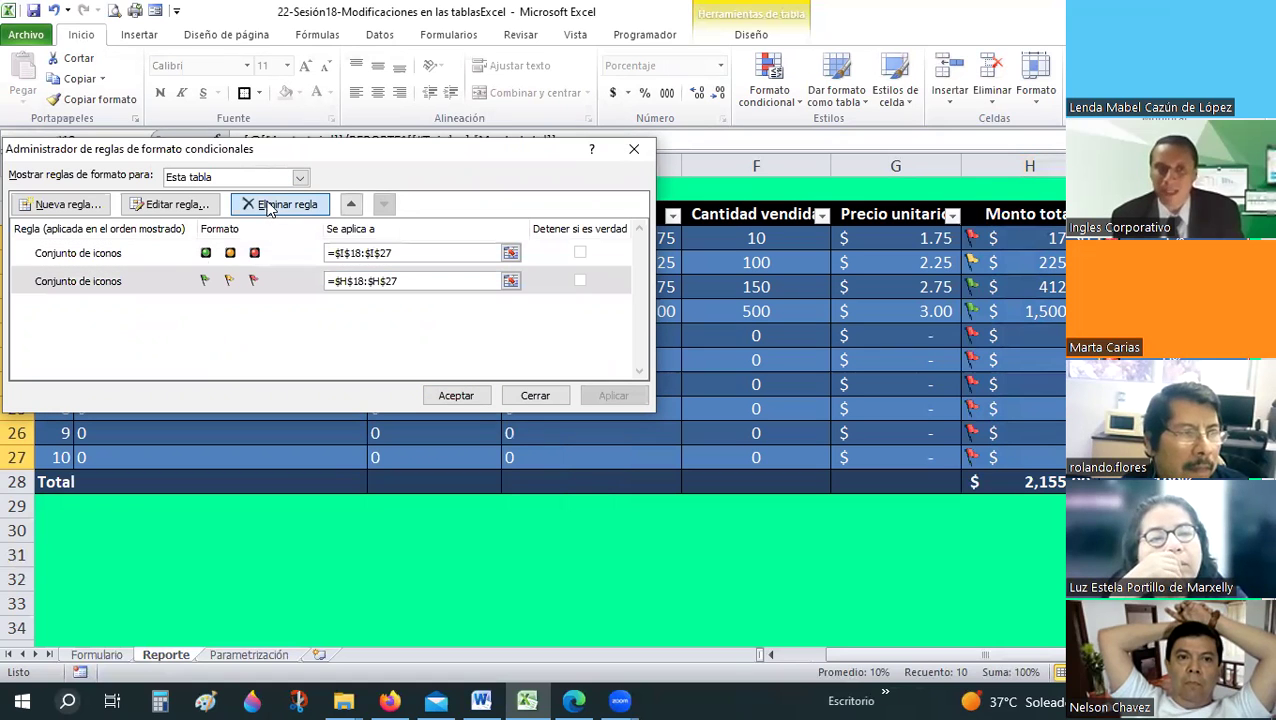
- Set the I18:I27 traffic-light thresholds to 45 and 10 percent and apply
{"action": "double_click", "coordinate": [230, 256]}
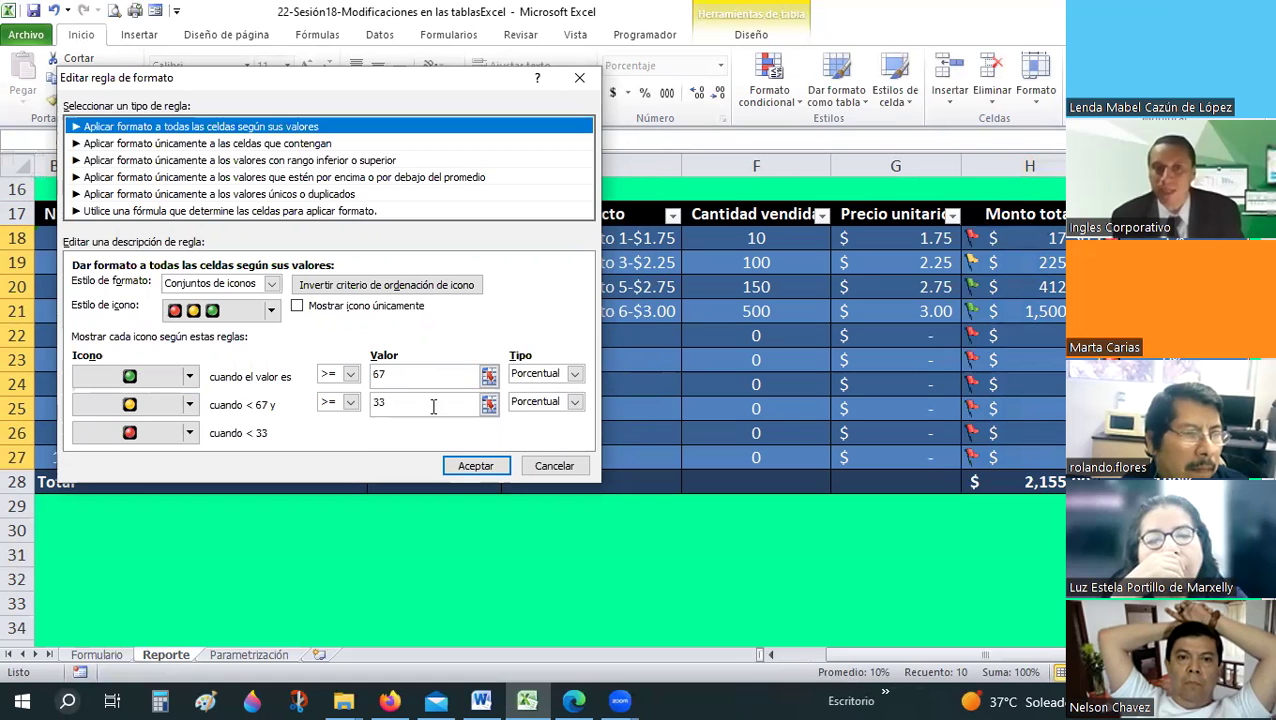
{"action": "left_click", "coordinate": [420, 374]}
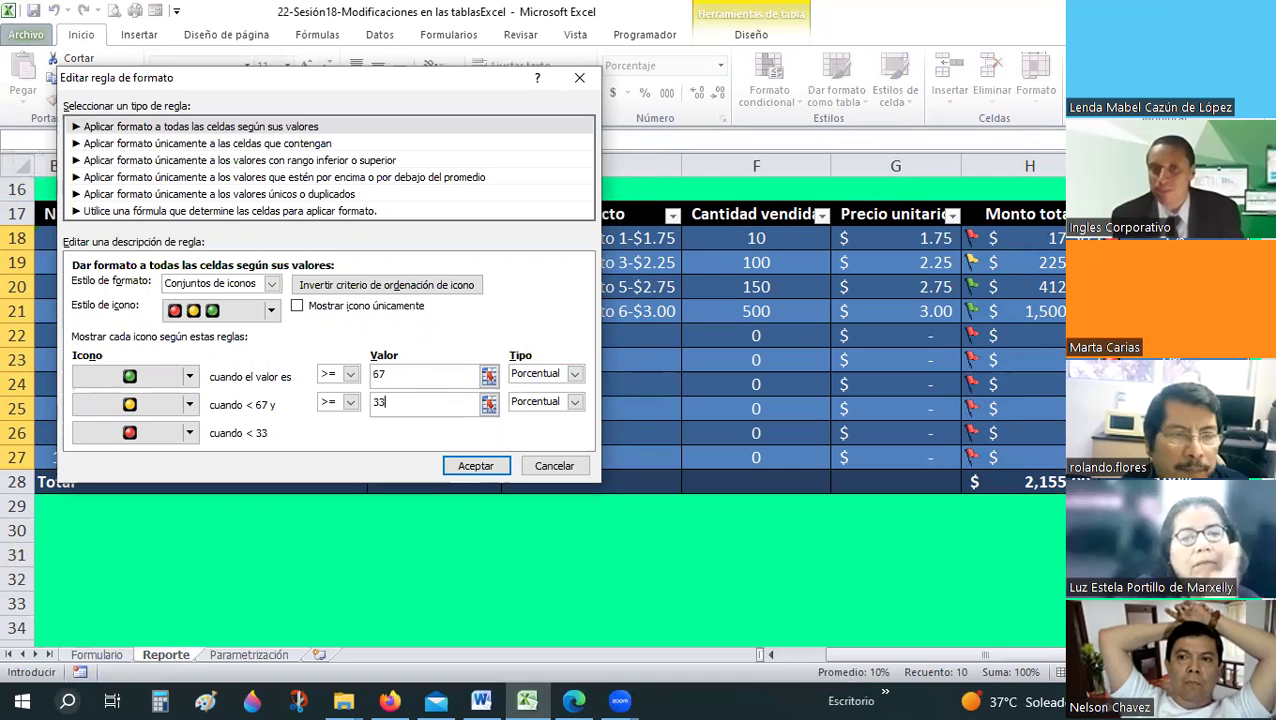
{"action": "left_click", "coordinate": [380, 402]}
{"action": "double_click", "coordinate": [366, 402]}
{"action": "type", "text": "10"}
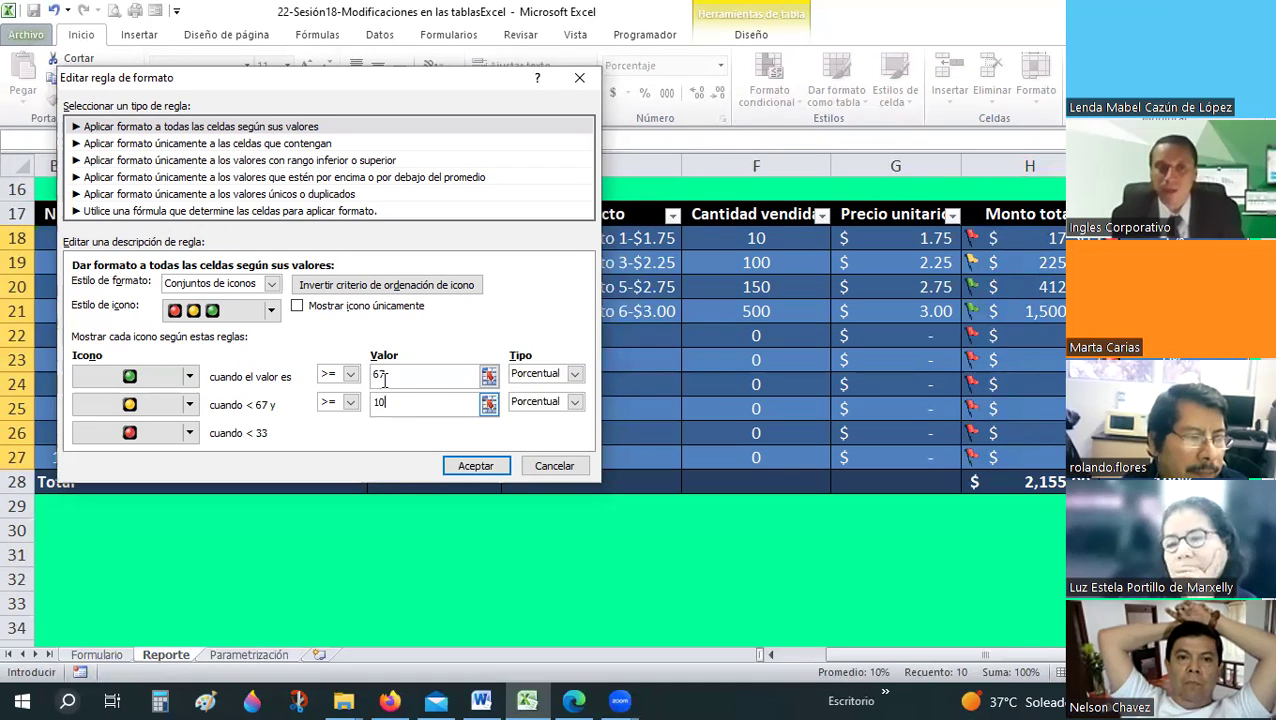
{"action": "double_click", "coordinate": [376, 374]}
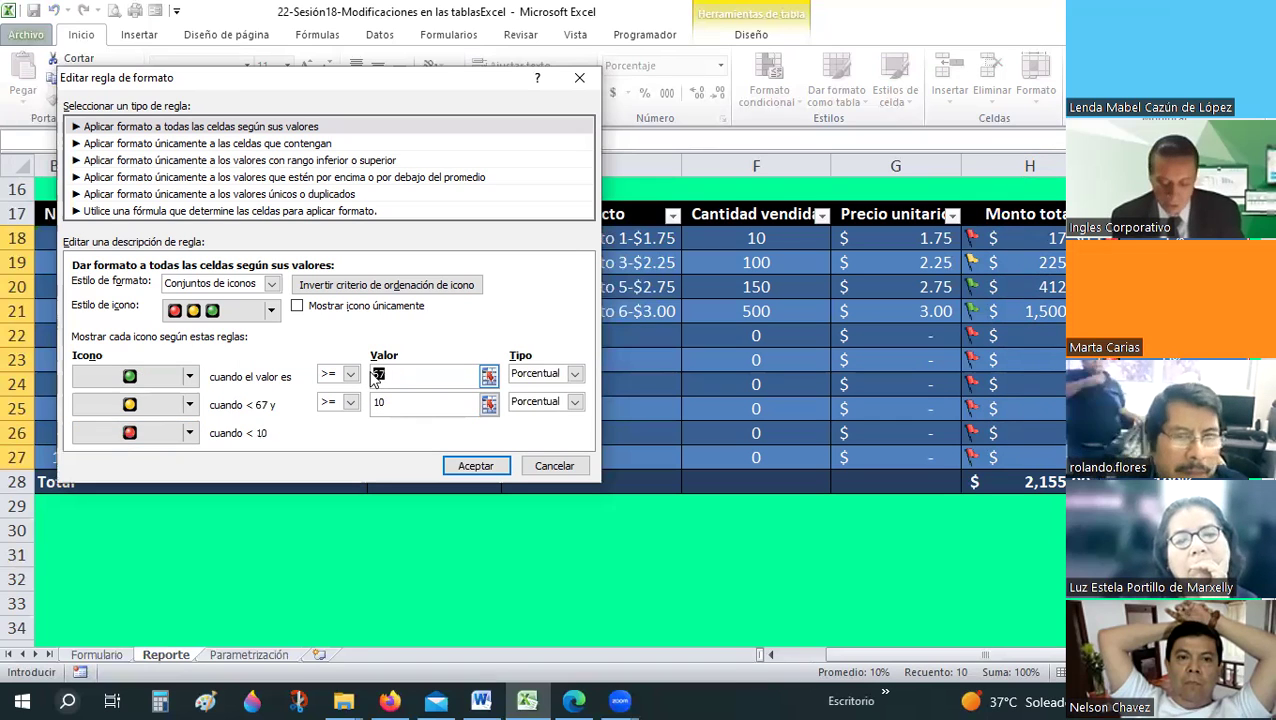
{"action": "type", "text": "45"}
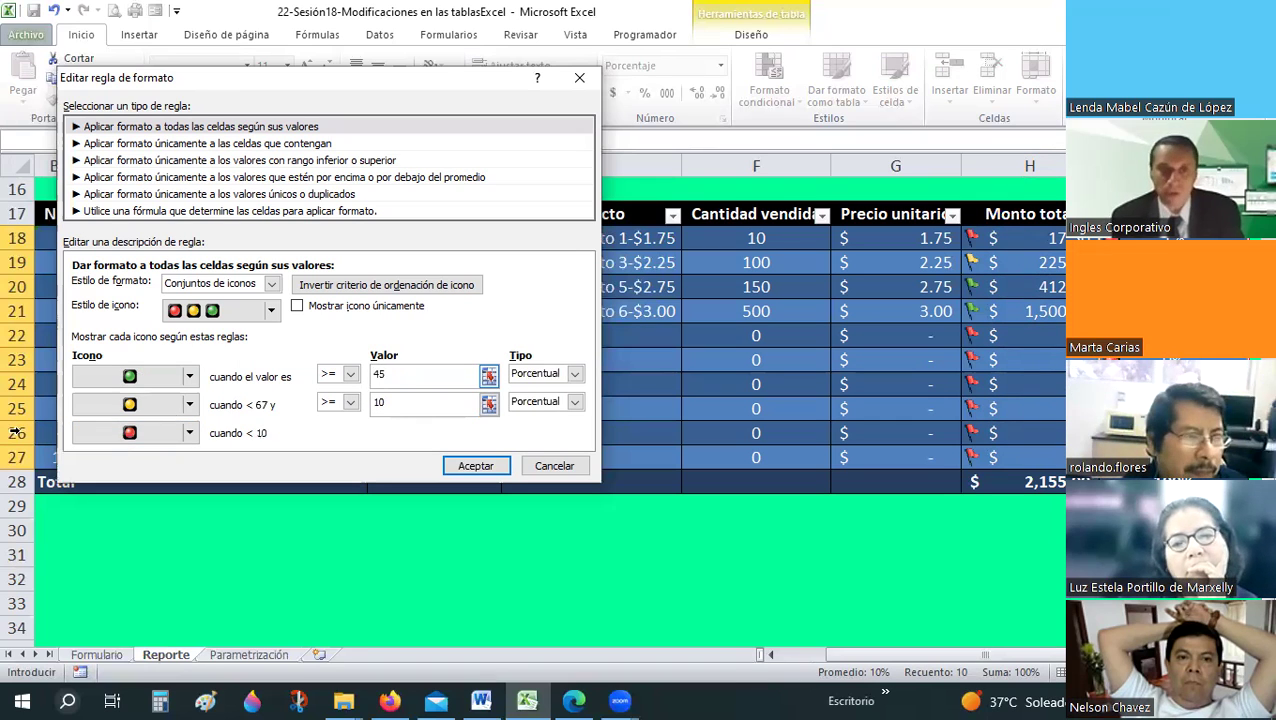
{"action": "left_click", "coordinate": [478, 468]}
{"action": "left_click", "coordinate": [455, 397]}
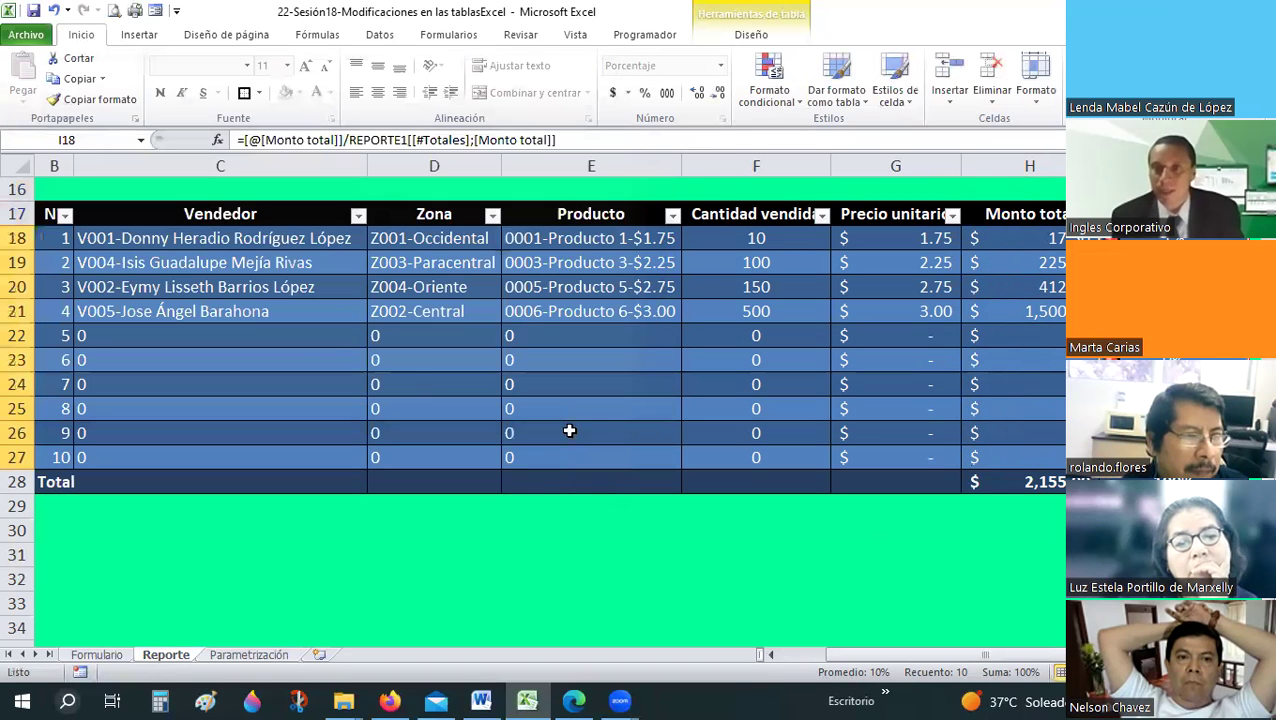
- Apply a flag icon set to the Monto total values H18:H27
{"action": "key", "text": "Down"}
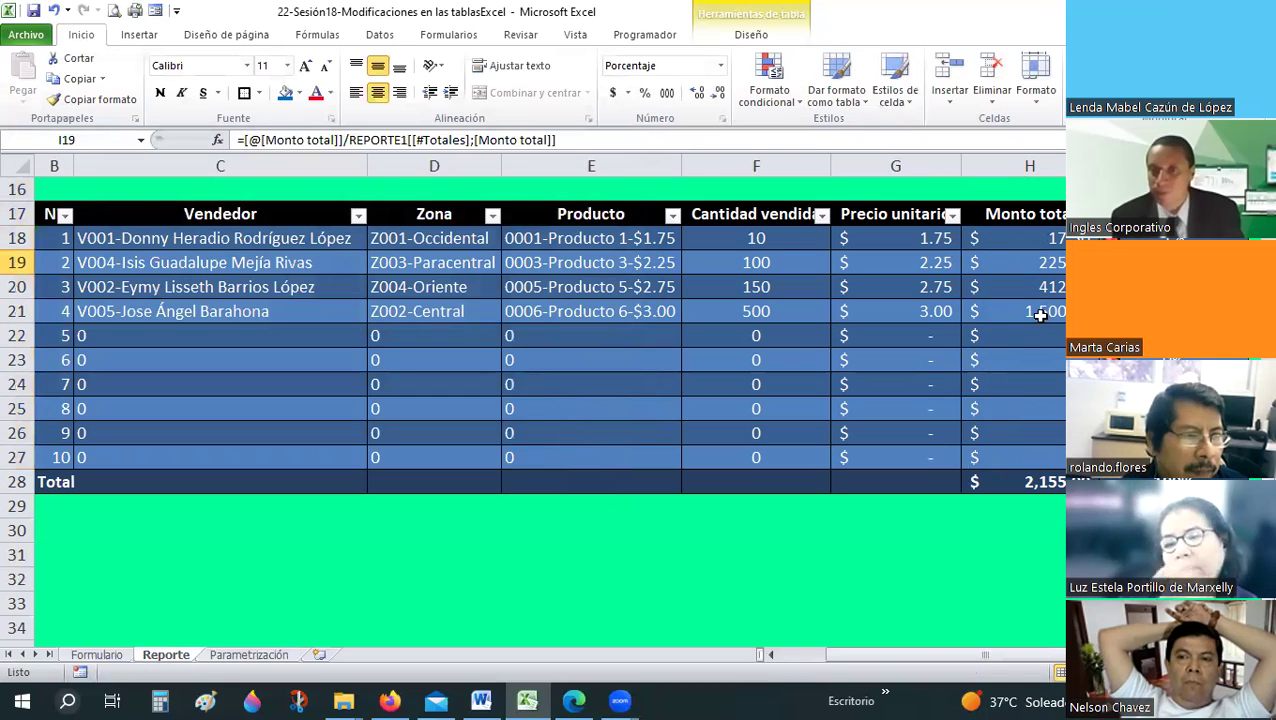
{"action": "left_click_drag", "start_coordinate": [1030, 238], "coordinate": [1030, 457]}
{"action": "left_click", "coordinate": [770, 80]}
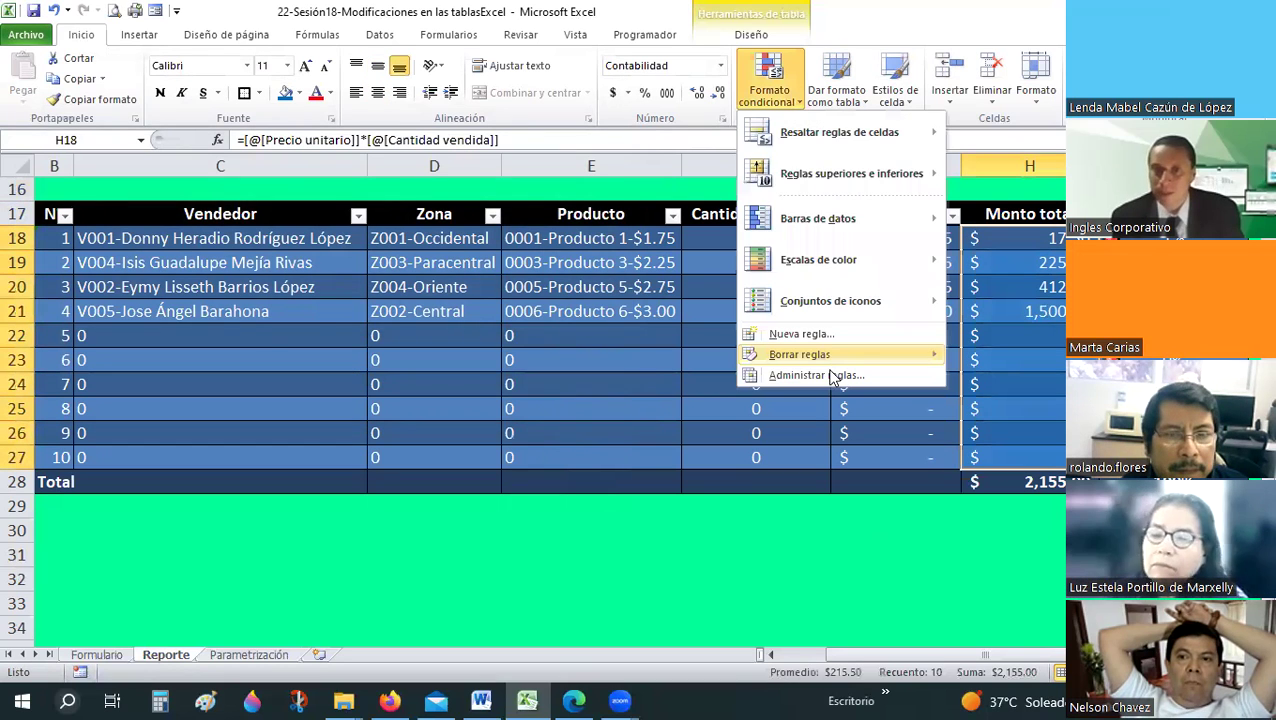
{"action": "key", "text": "Escape"}
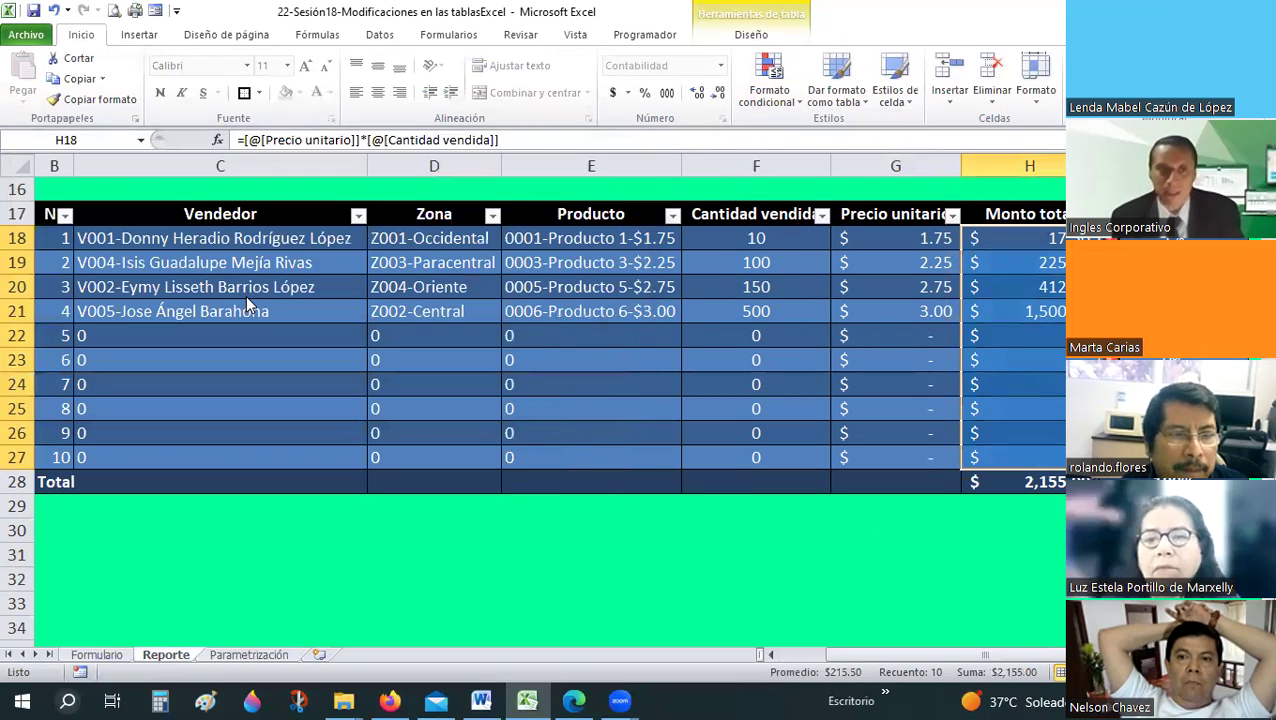
{"action": "left_click", "coordinate": [518, 447]}
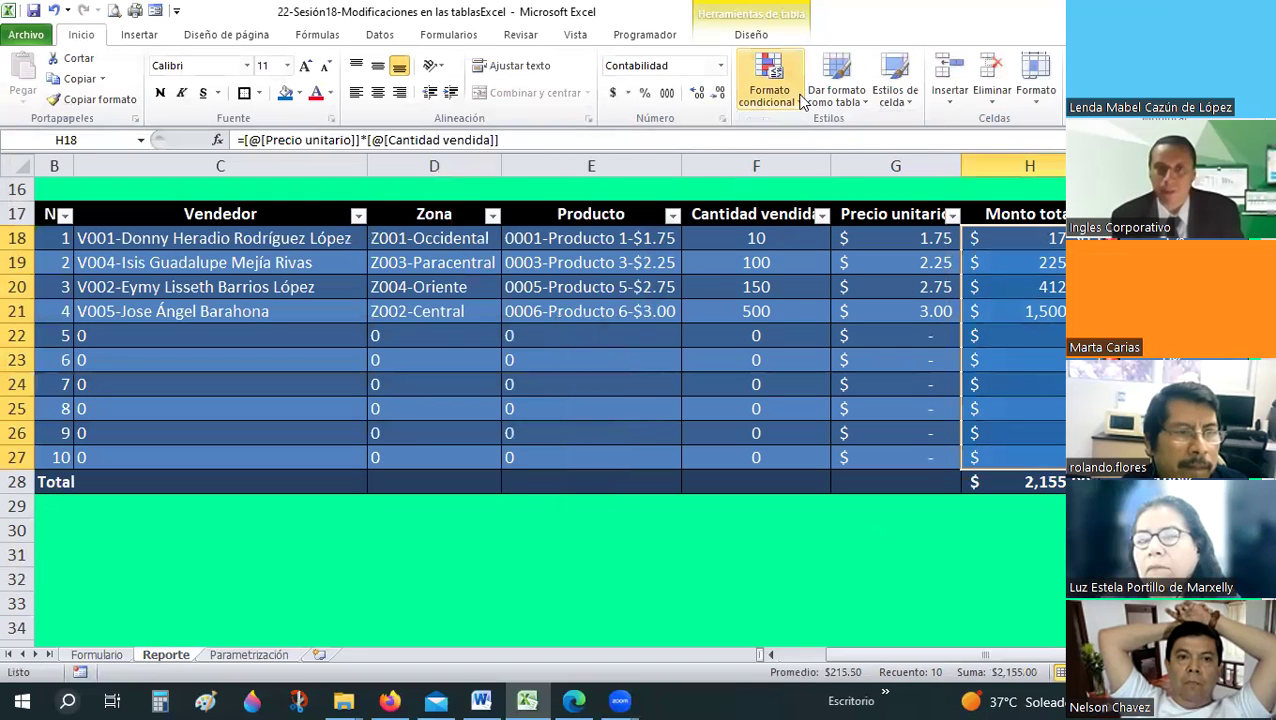
{"action": "left_click", "coordinate": [770, 88]}
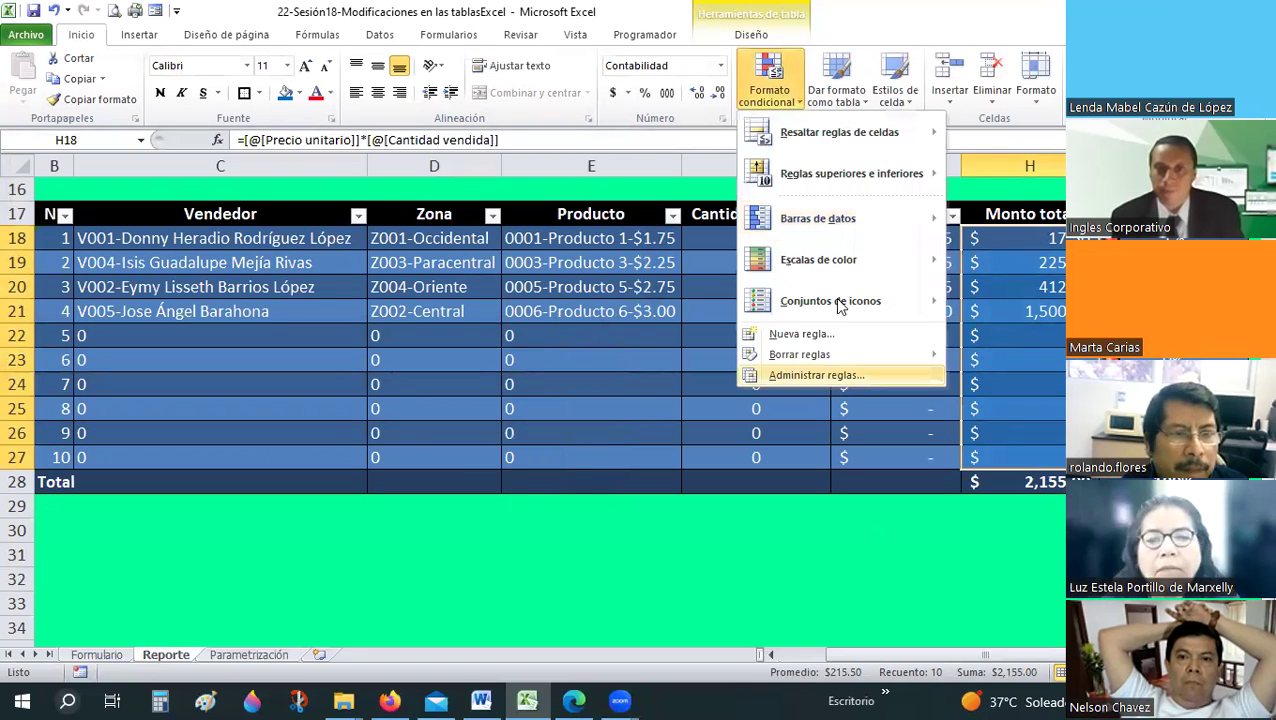
{"action": "mouse_move", "coordinate": [830, 301]}
{"action": "left_click", "coordinate": [1082, 522]}
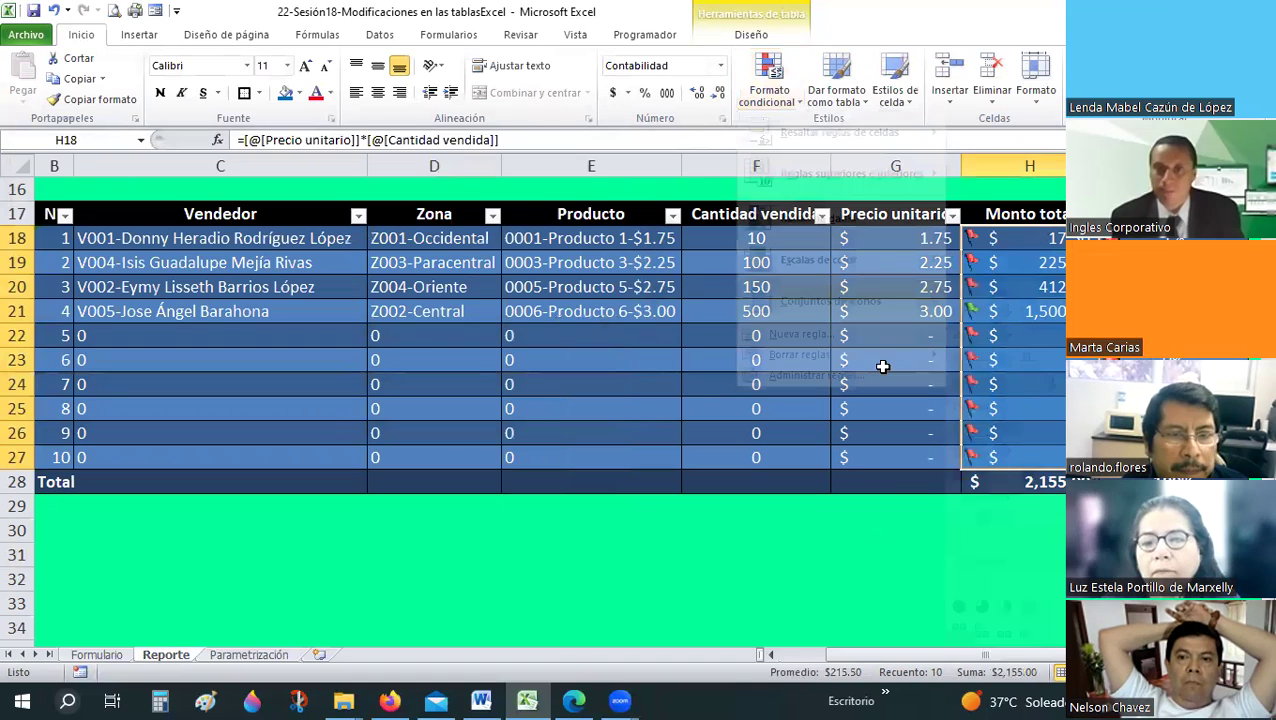
- Edit the flag rule to Número thresholds: green from 250, yellow from 100
{"action": "left_click", "coordinate": [778, 98]}
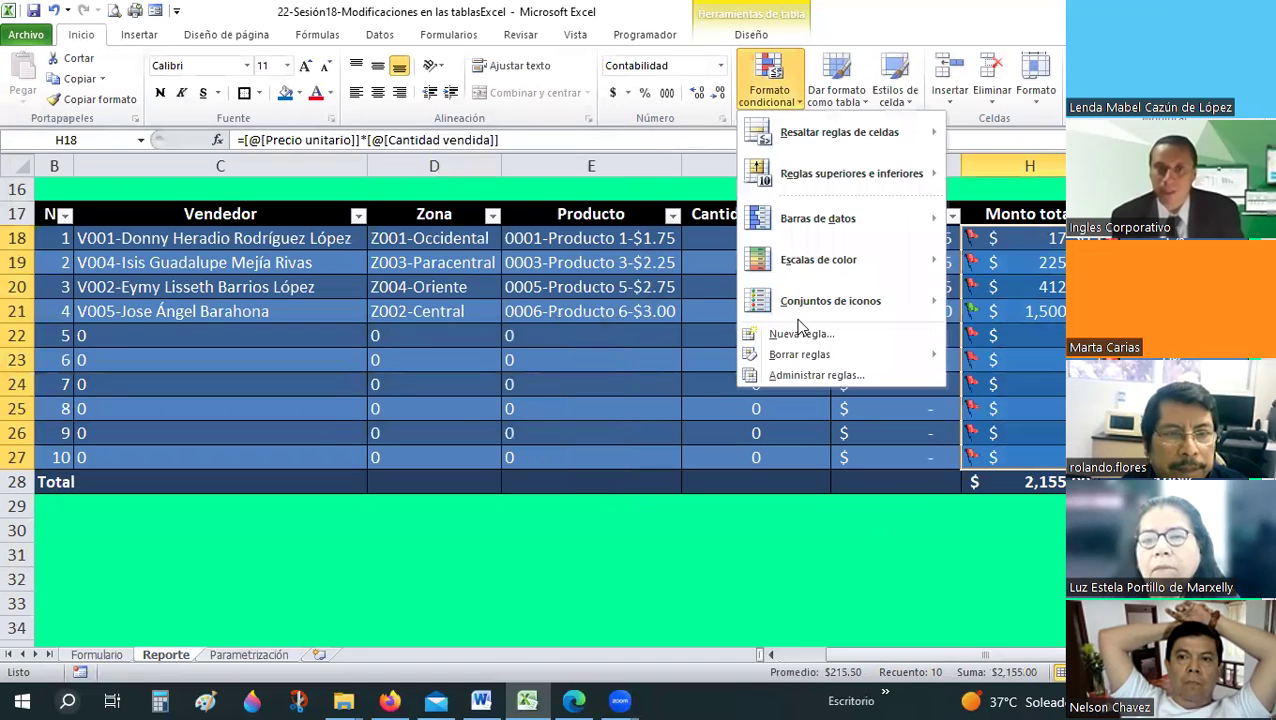
{"action": "left_click", "coordinate": [814, 376]}
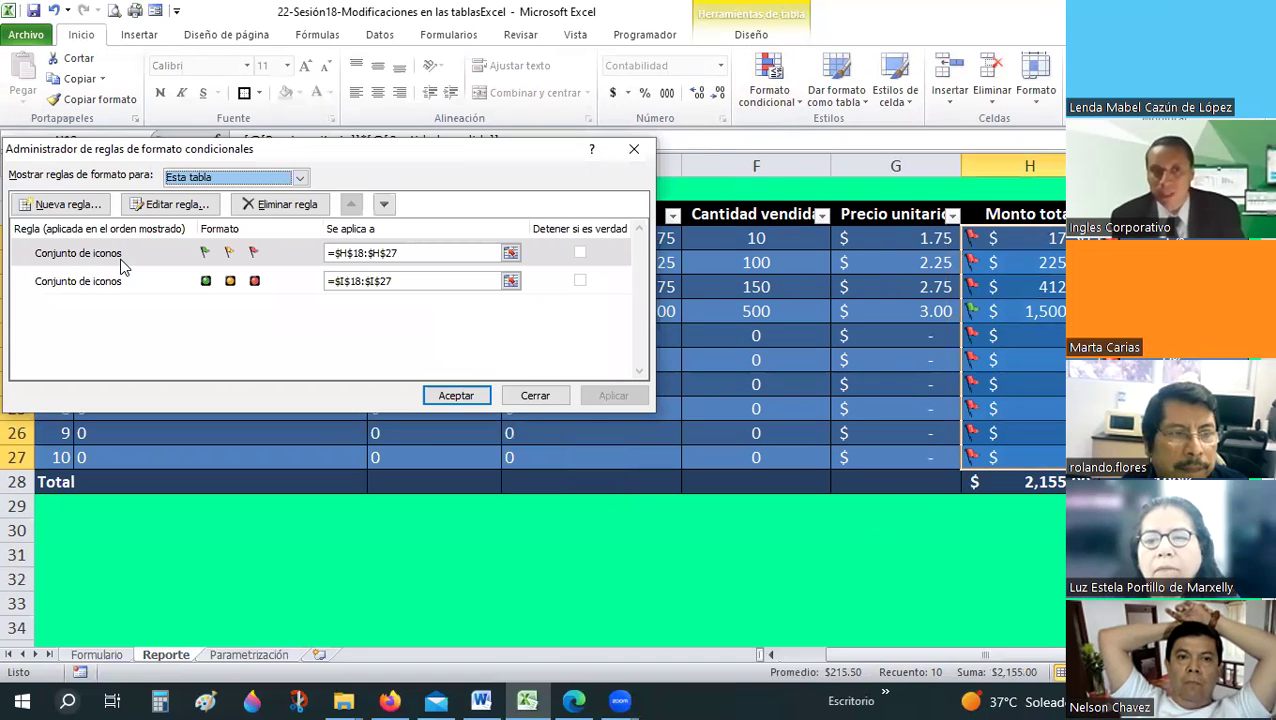
{"action": "key", "text": "Escape"}
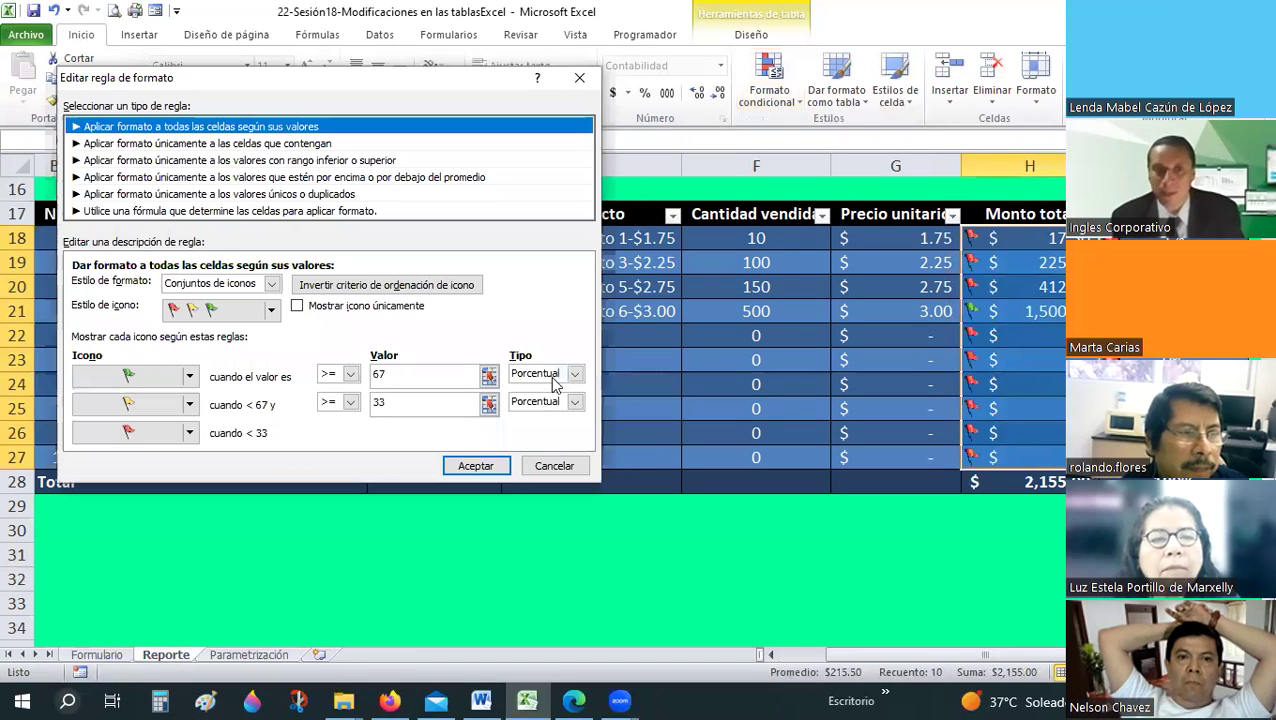
{"action": "left_click", "coordinate": [545, 375]}
{"action": "left_click", "coordinate": [540, 390]}
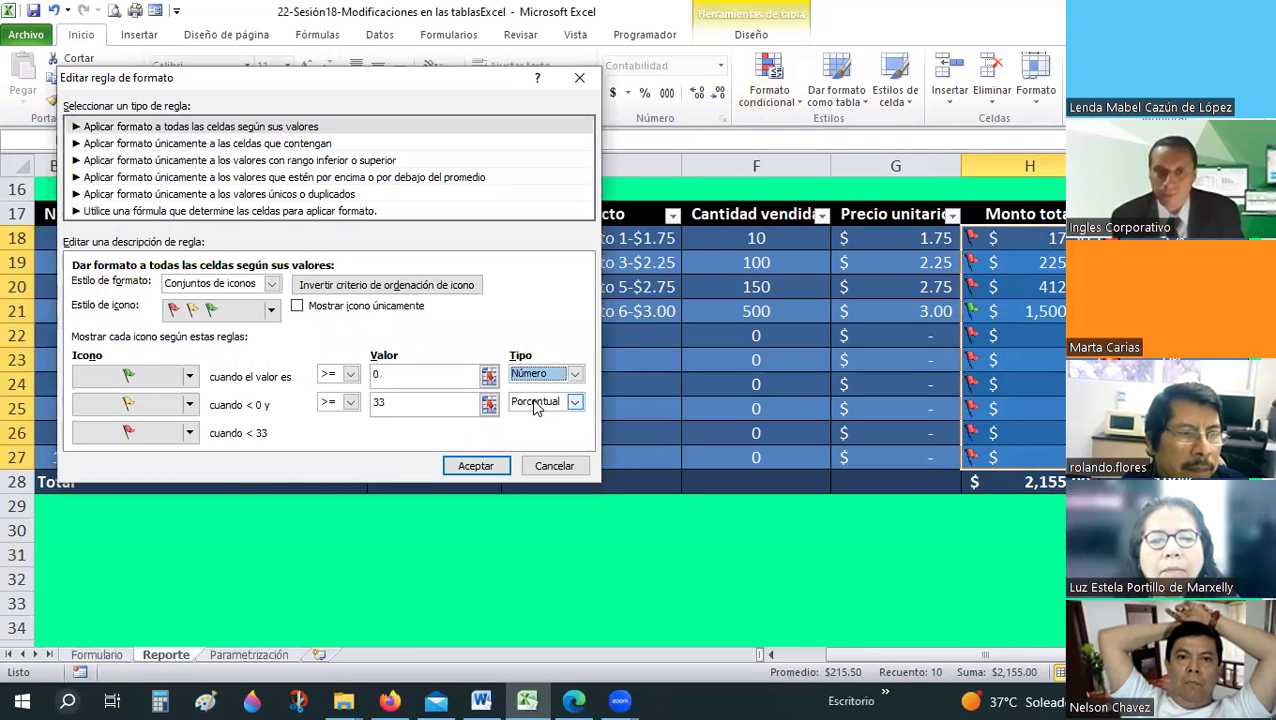
{"action": "left_click", "coordinate": [535, 420]}
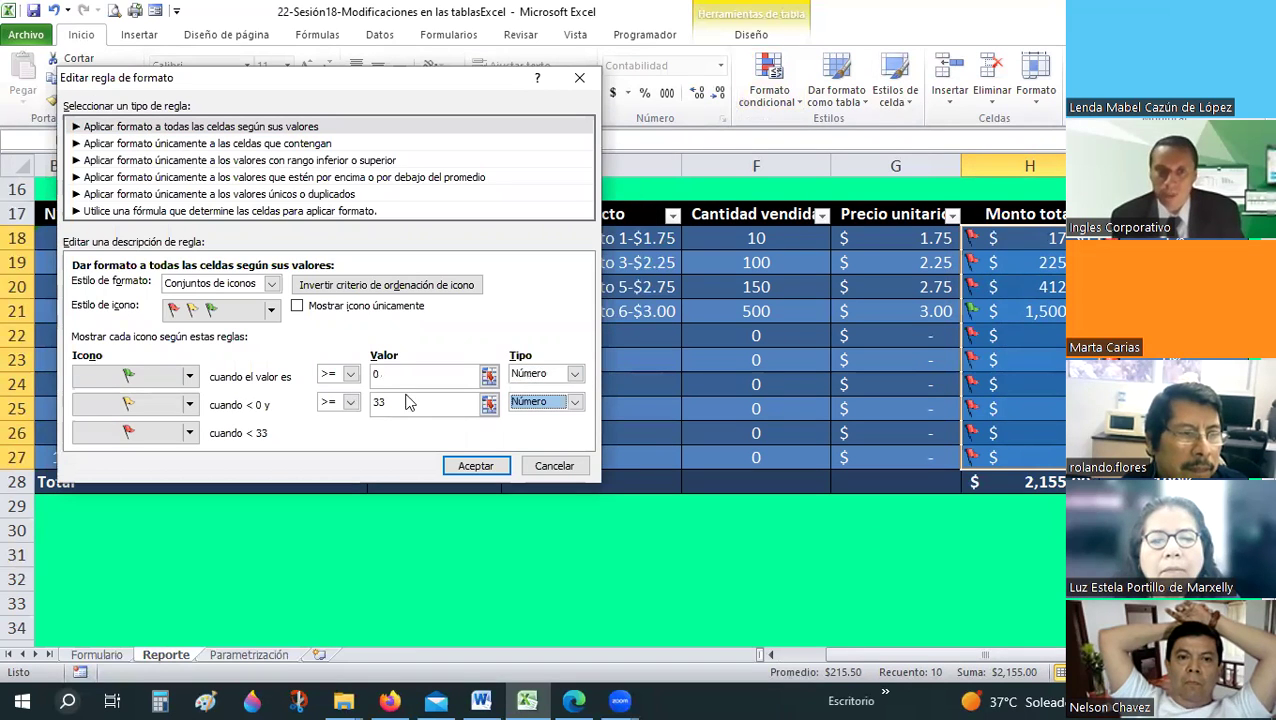
{"action": "left_click", "coordinate": [357, 402]}
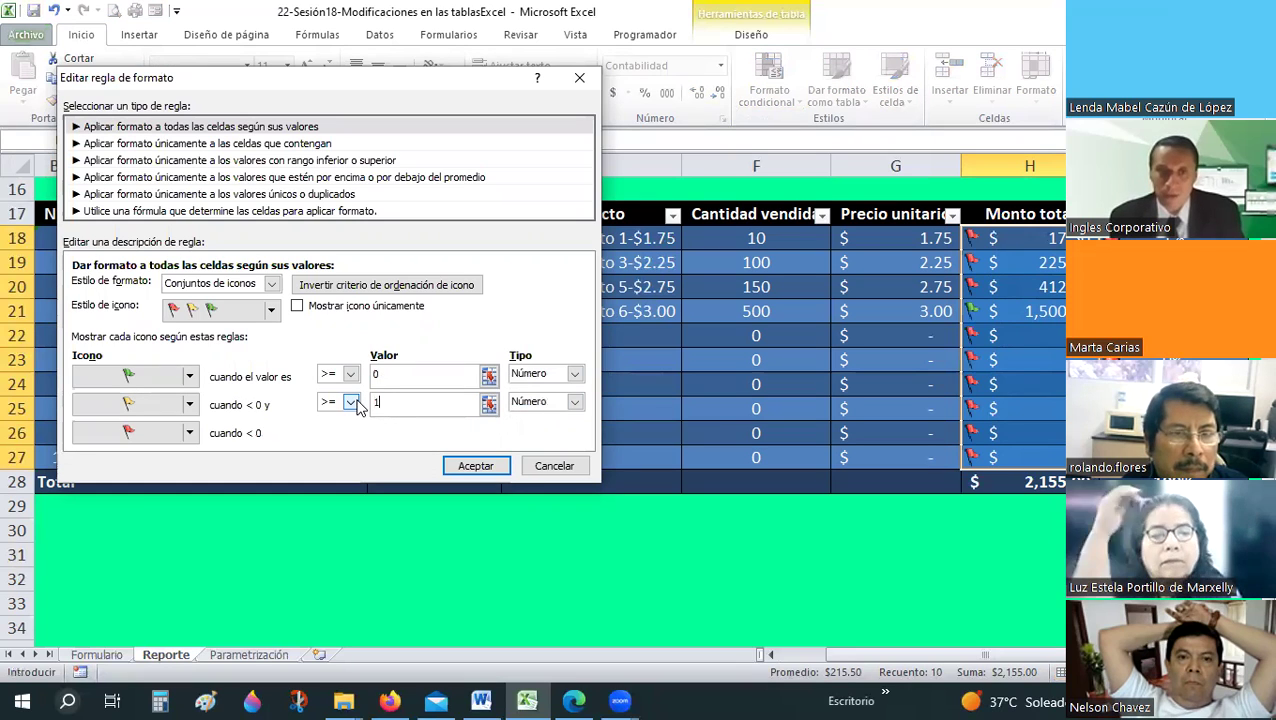
{"action": "type", "text": "100"}
{"action": "double_click", "coordinate": [388, 373]}
{"action": "type", "text": "250"}
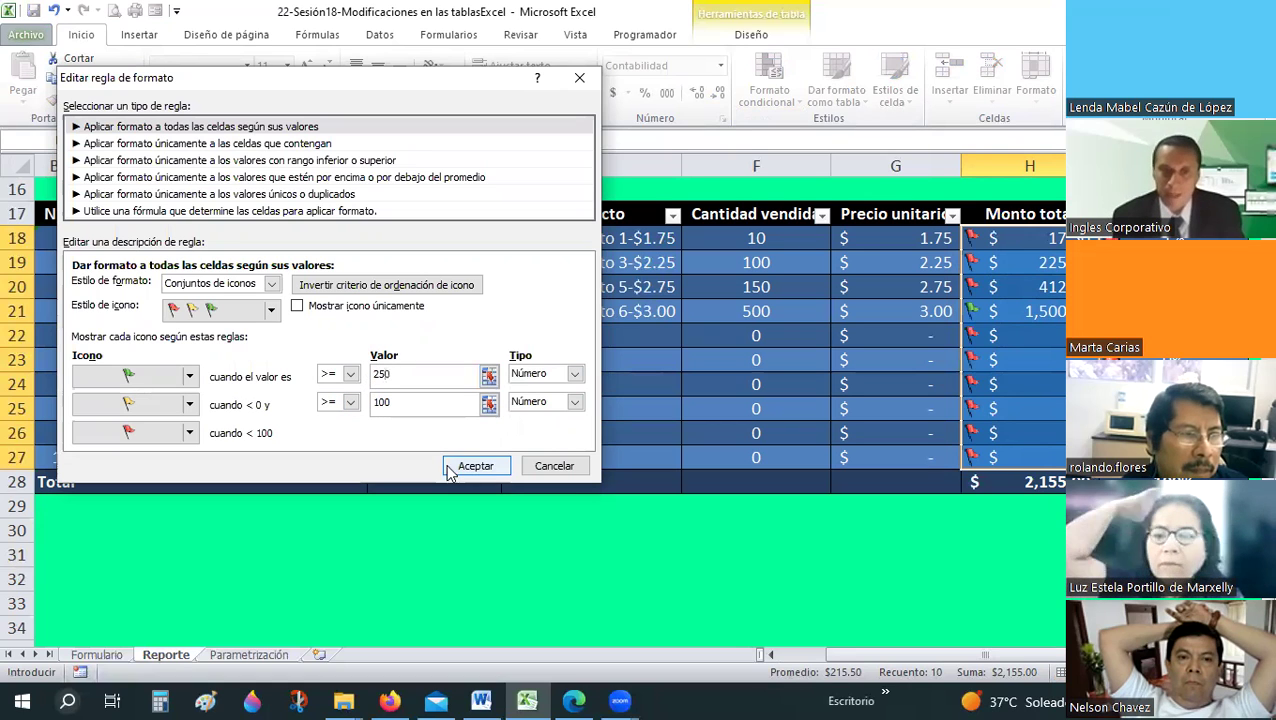
{"action": "left_click", "coordinate": [465, 466]}
{"action": "left_click", "coordinate": [446, 394]}
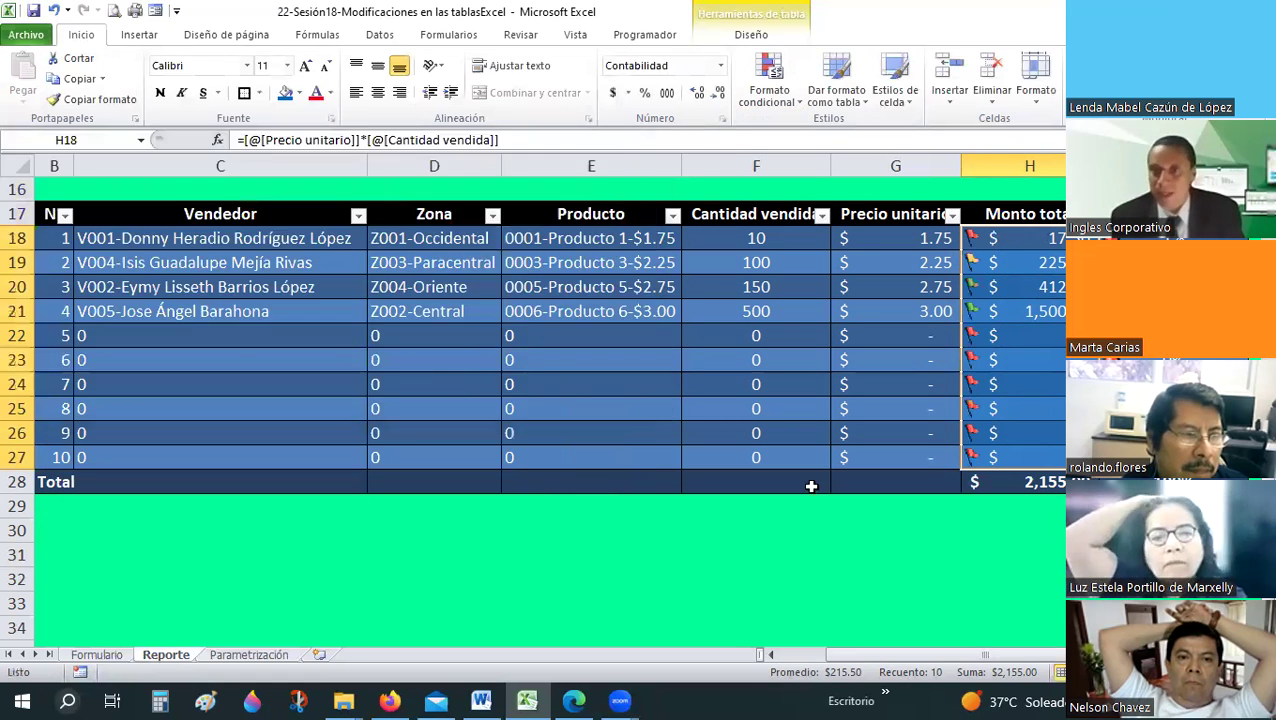
- Review the flag and coloured-dot rules in the rules manager without changes
{"action": "left_click_drag", "start_coordinate": [1040, 240], "coordinate": [1050, 458]}
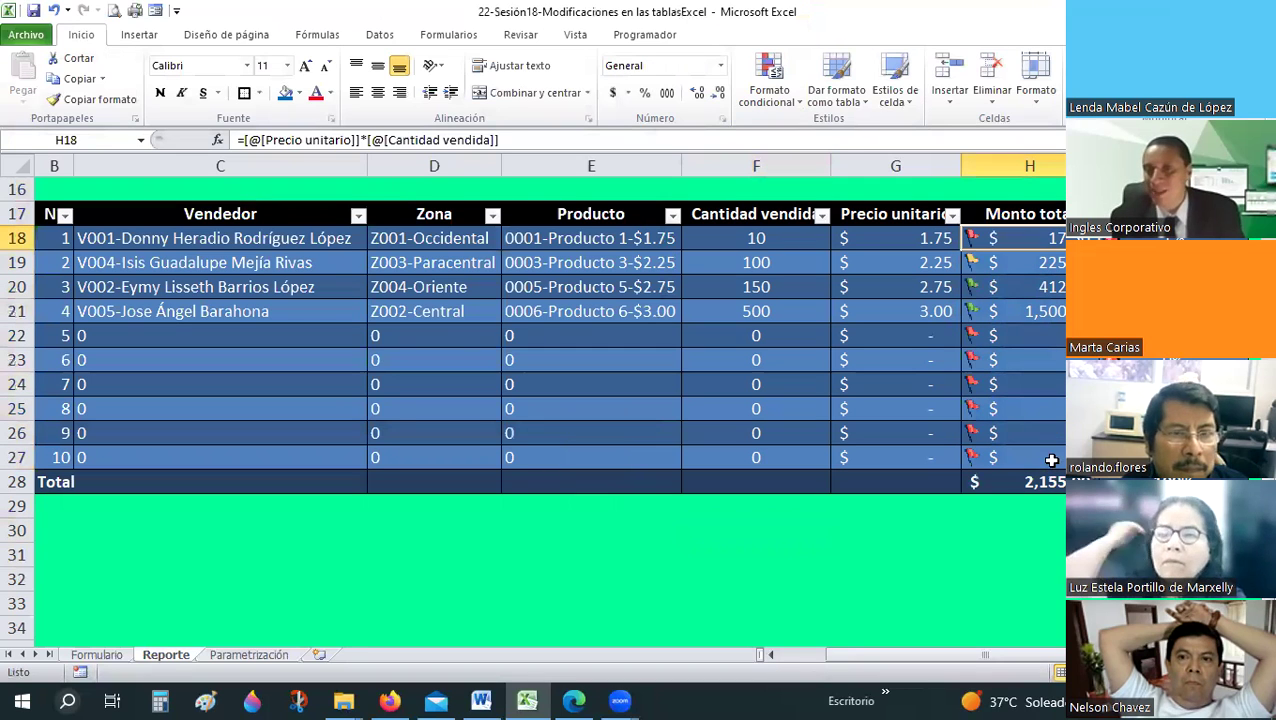
{"action": "left_click", "coordinate": [770, 98]}
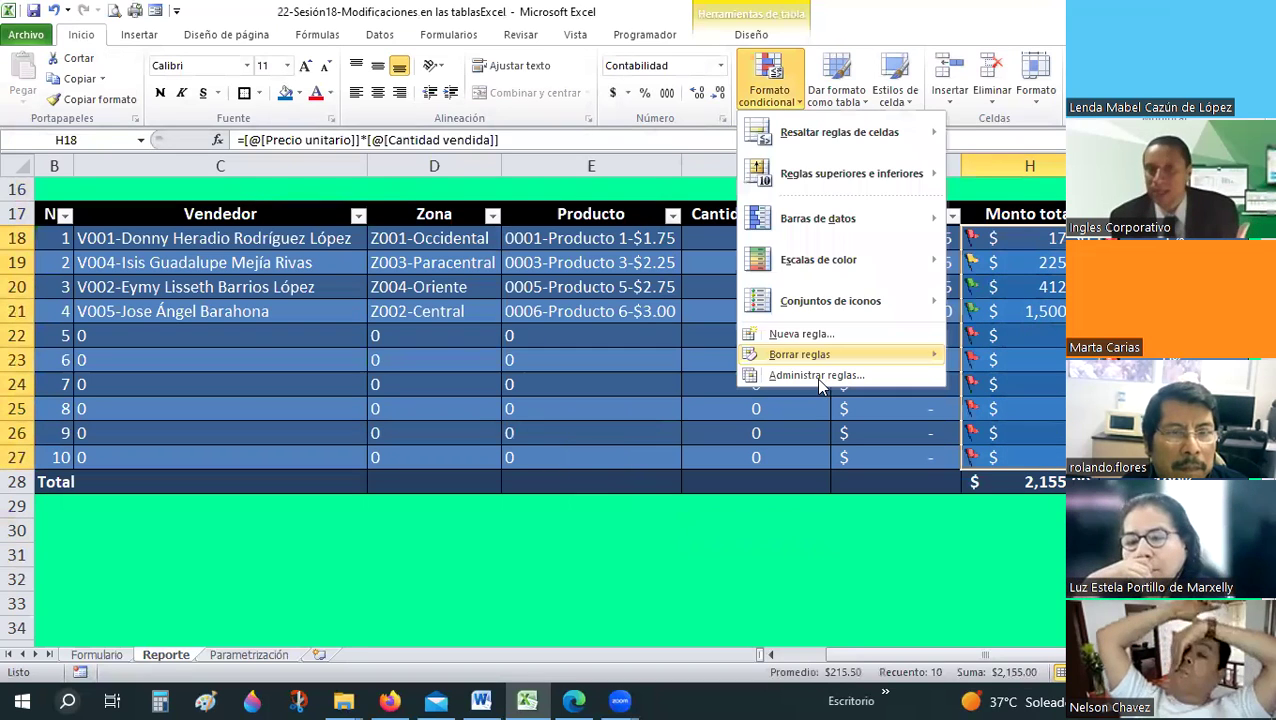
{"action": "left_click", "coordinate": [790, 416]}
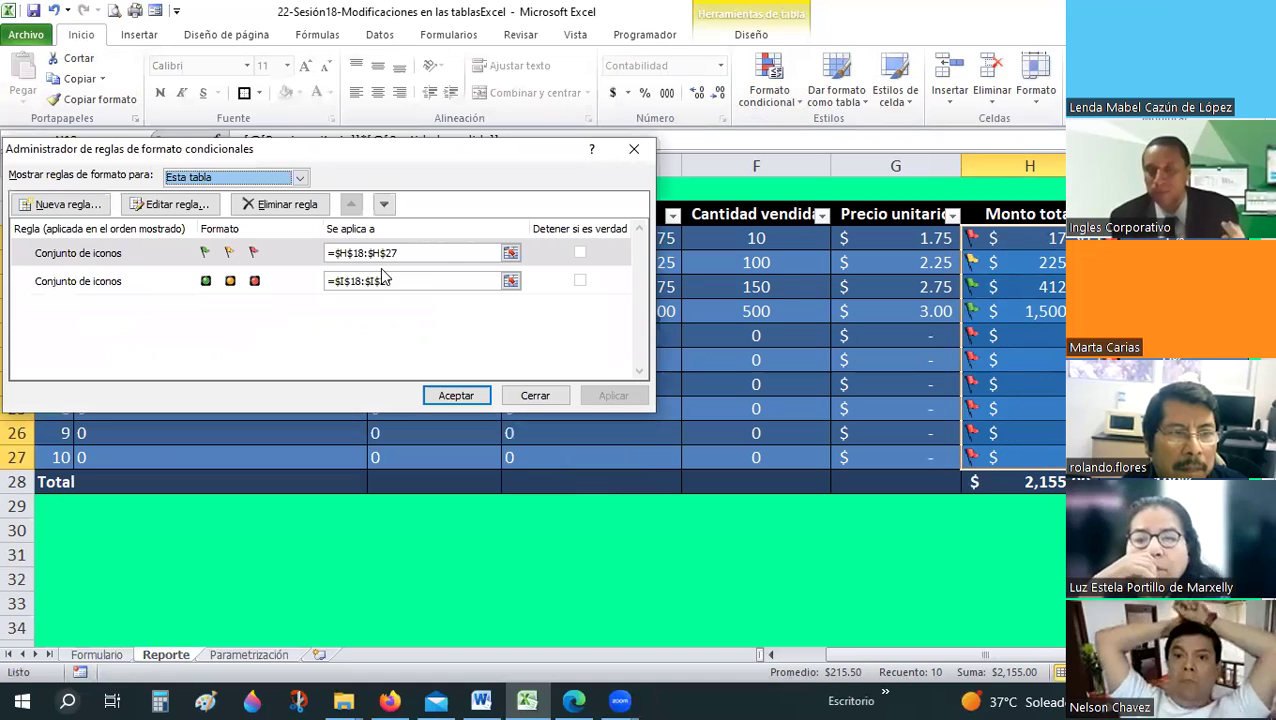
{"action": "double_click", "coordinate": [204, 256]}
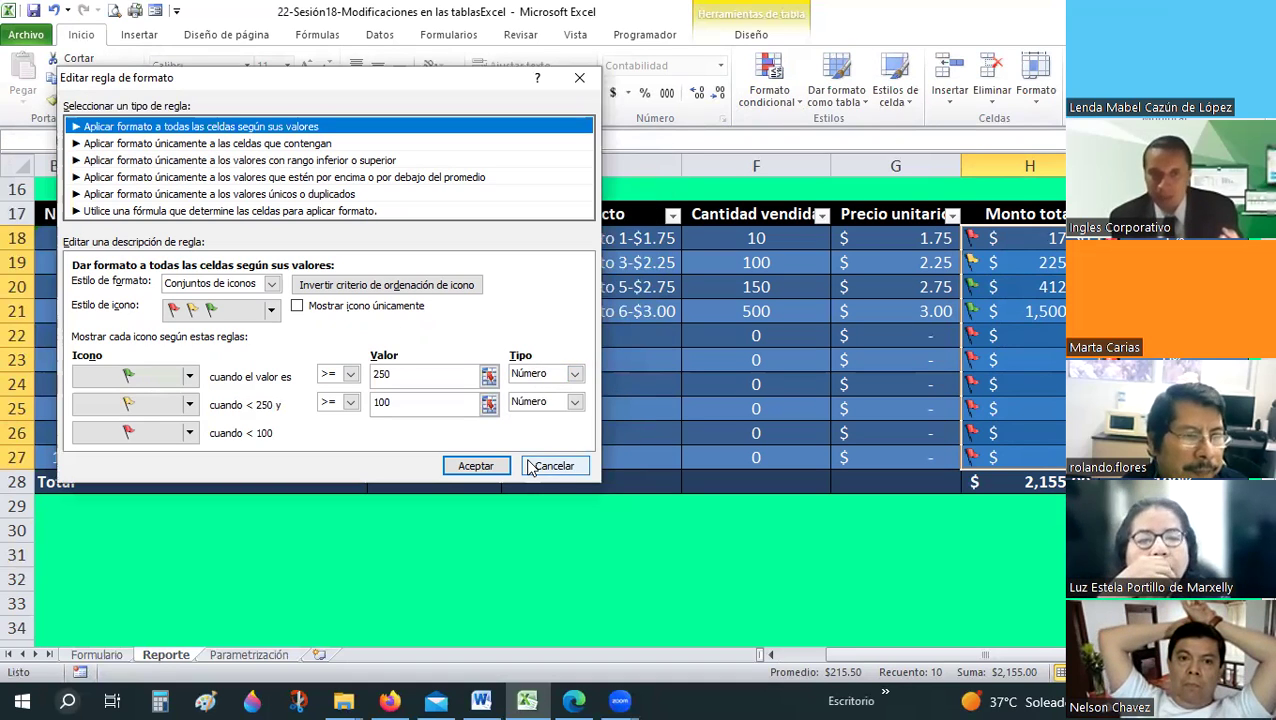
{"action": "left_click", "coordinate": [533, 465]}
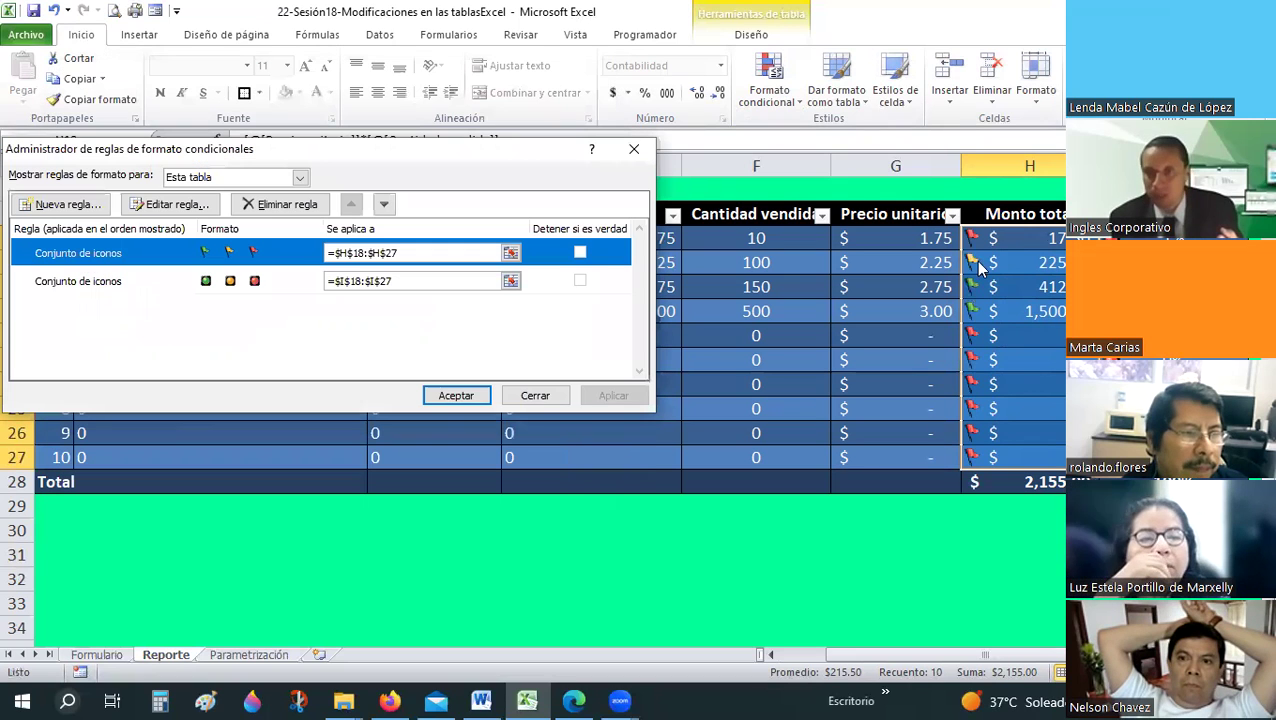
{"action": "left_click", "coordinate": [126, 283]}
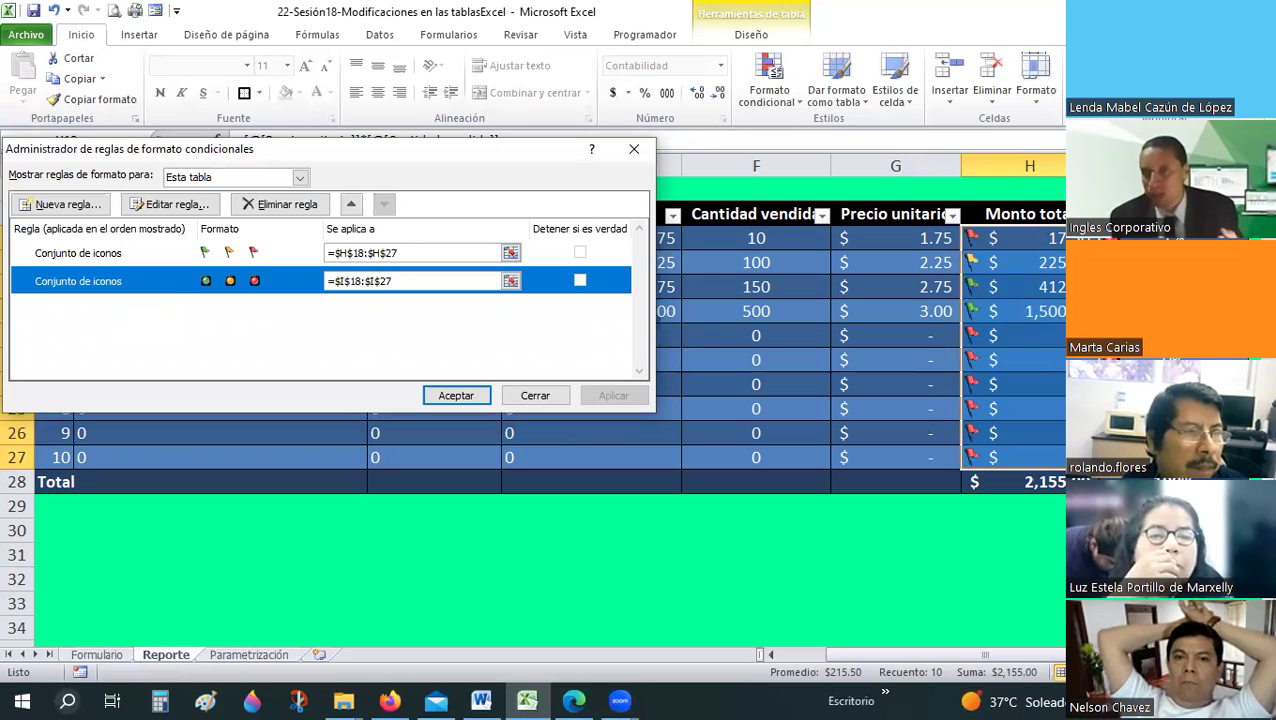
{"action": "left_click", "coordinate": [455, 396]}
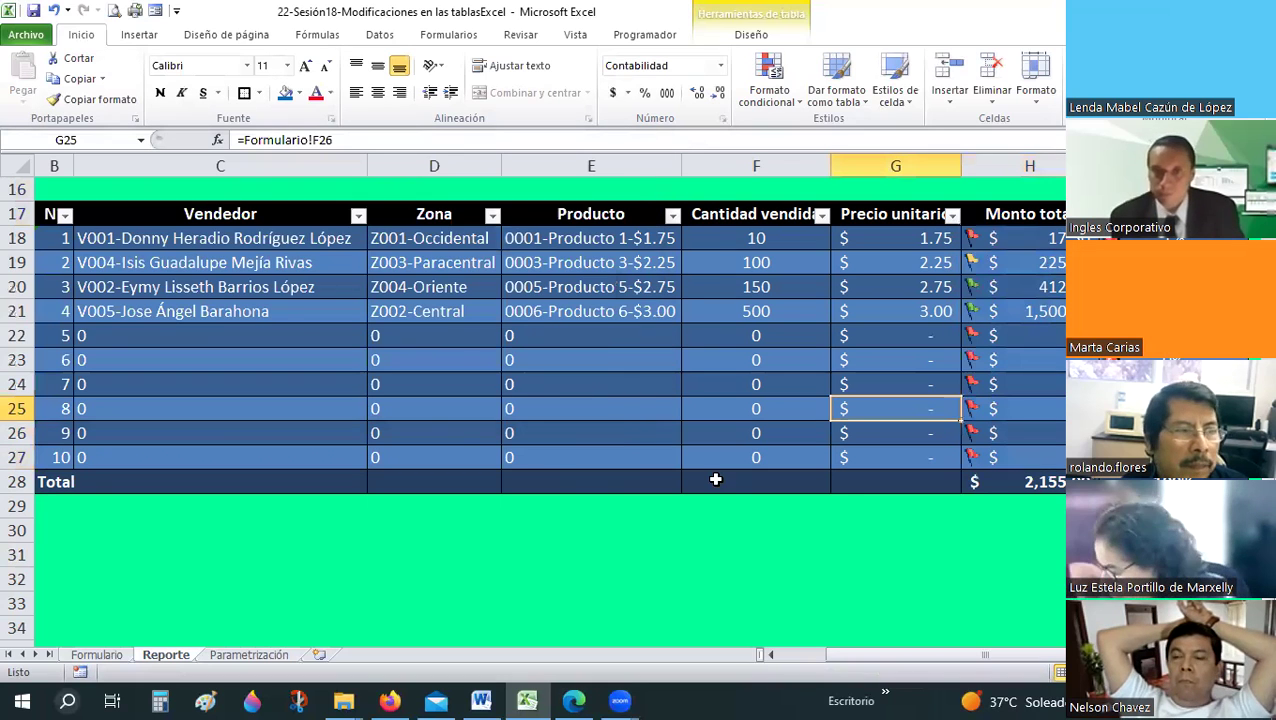
- Give the row 10 instruction the same blue fill
{"action": "scroll", "coordinate": [614, 404], "scroll_direction": "up", "scroll_amount": 1}
{"action": "scroll", "coordinate": [614, 404], "scroll_direction": "up", "scroll_amount": 1}
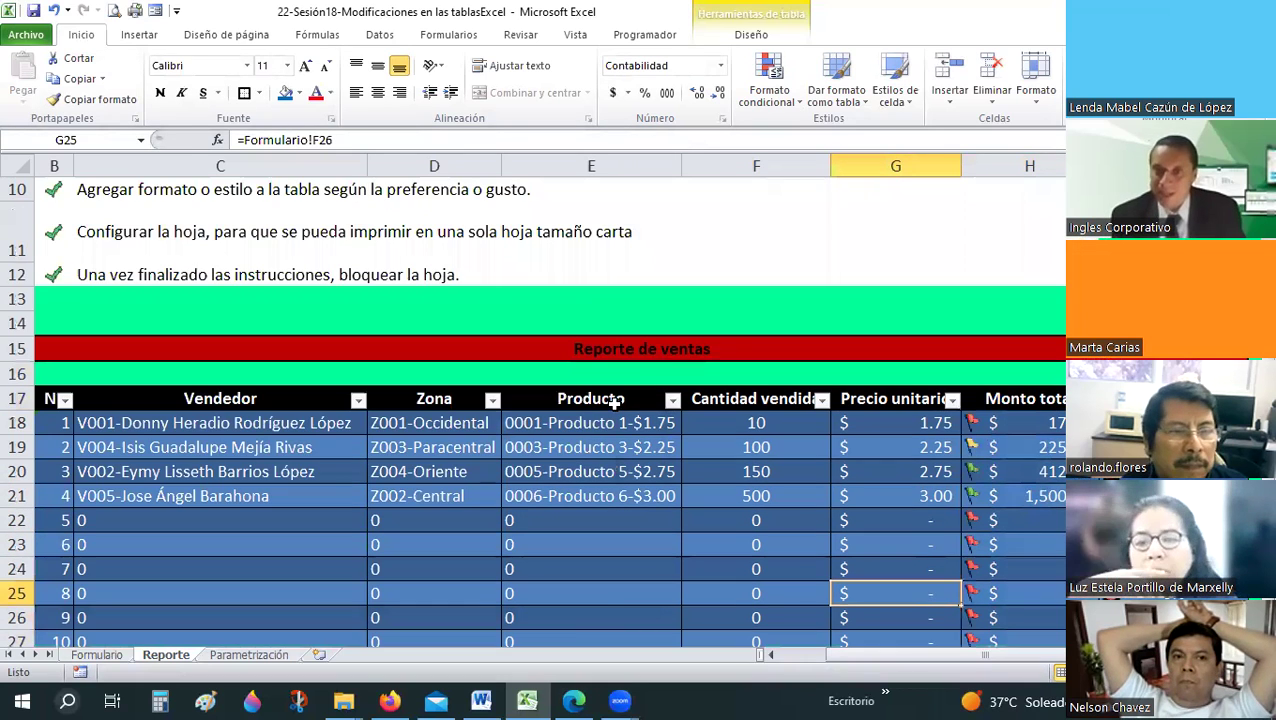
{"action": "scroll", "coordinate": [564, 397], "scroll_direction": "up", "scroll_amount": 1}
{"action": "left_click", "coordinate": [270, 333]}
{"action": "left_click", "coordinate": [286, 93]}
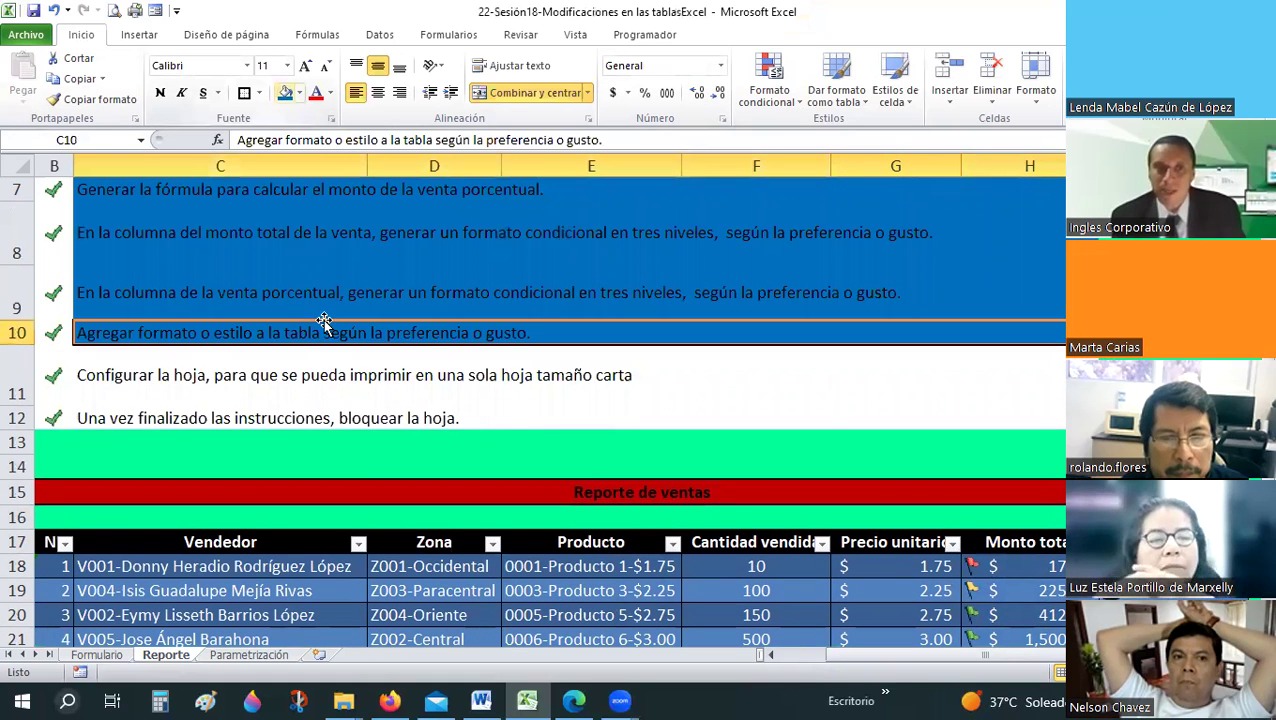
- Set the Reporte page to landscape orientation
{"action": "scroll", "coordinate": [288, 225], "scroll_direction": "down", "scroll_amount": 1}
{"action": "left_click", "coordinate": [385, 240]}
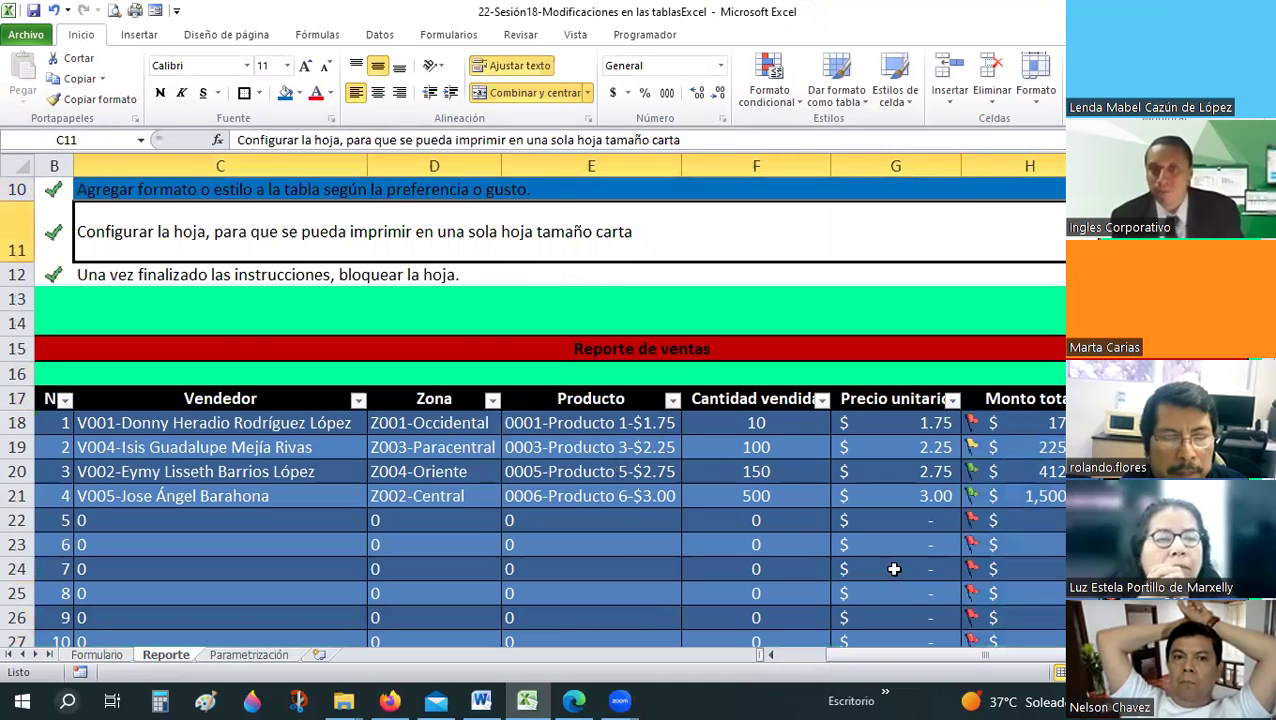
{"action": "scroll", "coordinate": [117, 12], "scroll_direction": "up", "scroll_amount": 3}
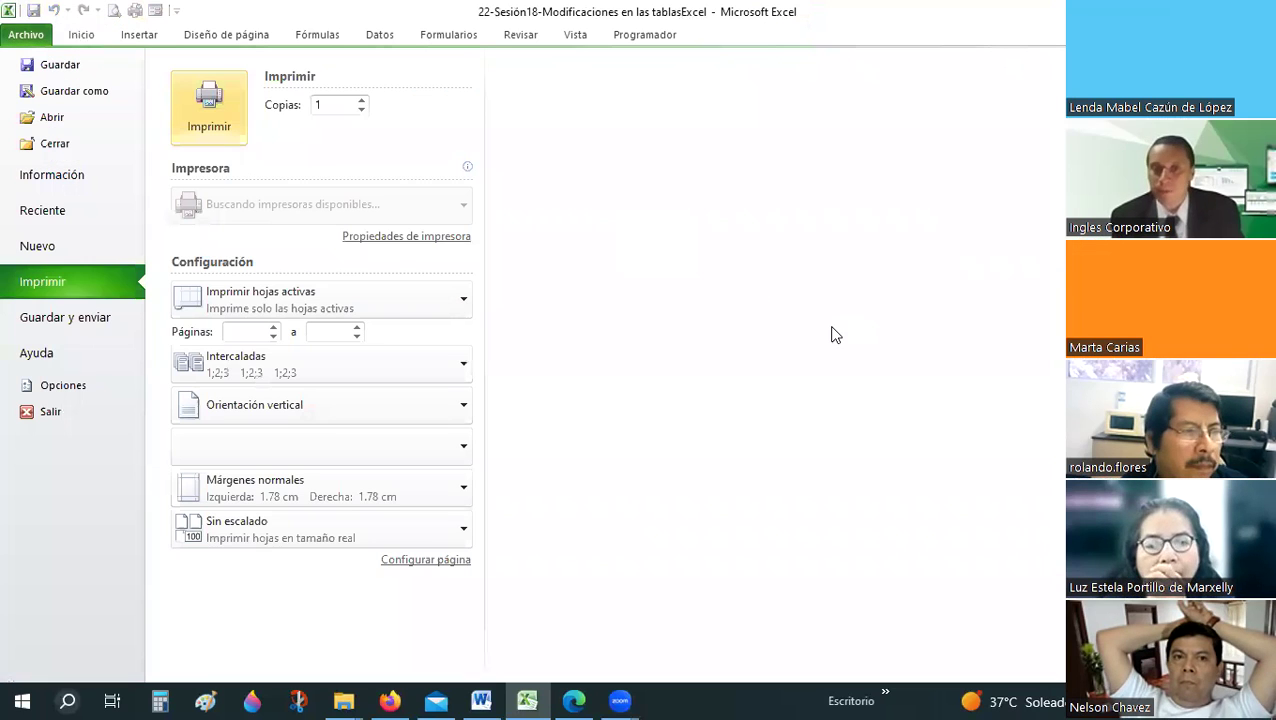
{"action": "key", "text": "Escape"}
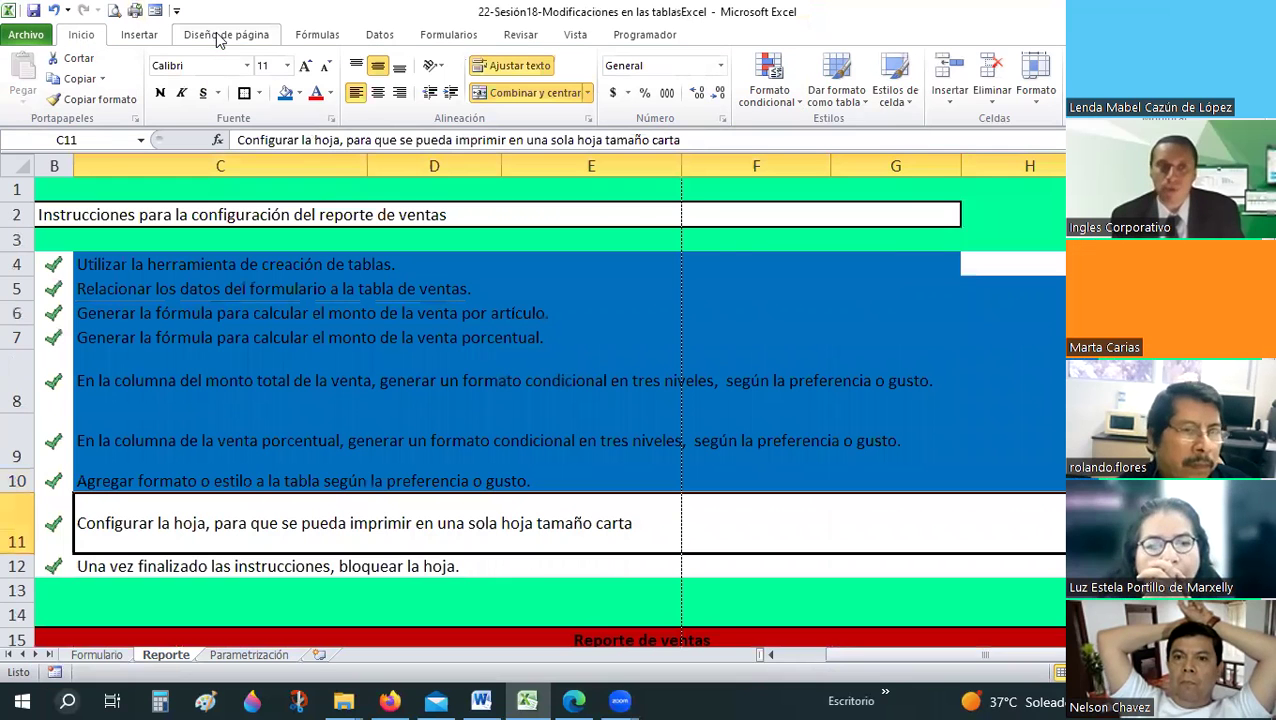
{"action": "left_click", "coordinate": [226, 34]}
{"action": "left_click", "coordinate": [205, 80]}
{"action": "left_click", "coordinate": [224, 178]}
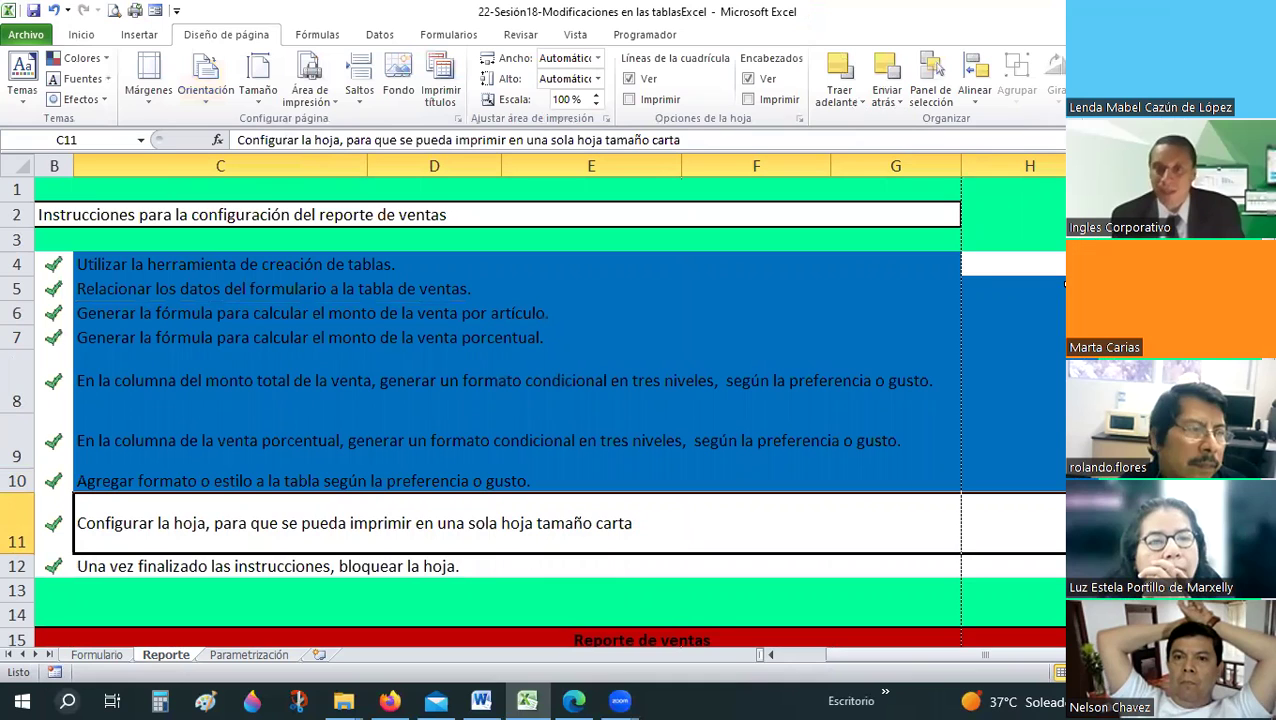
- Lower the print scale step by step down to 70%
{"action": "left_click", "coordinate": [596, 107]}
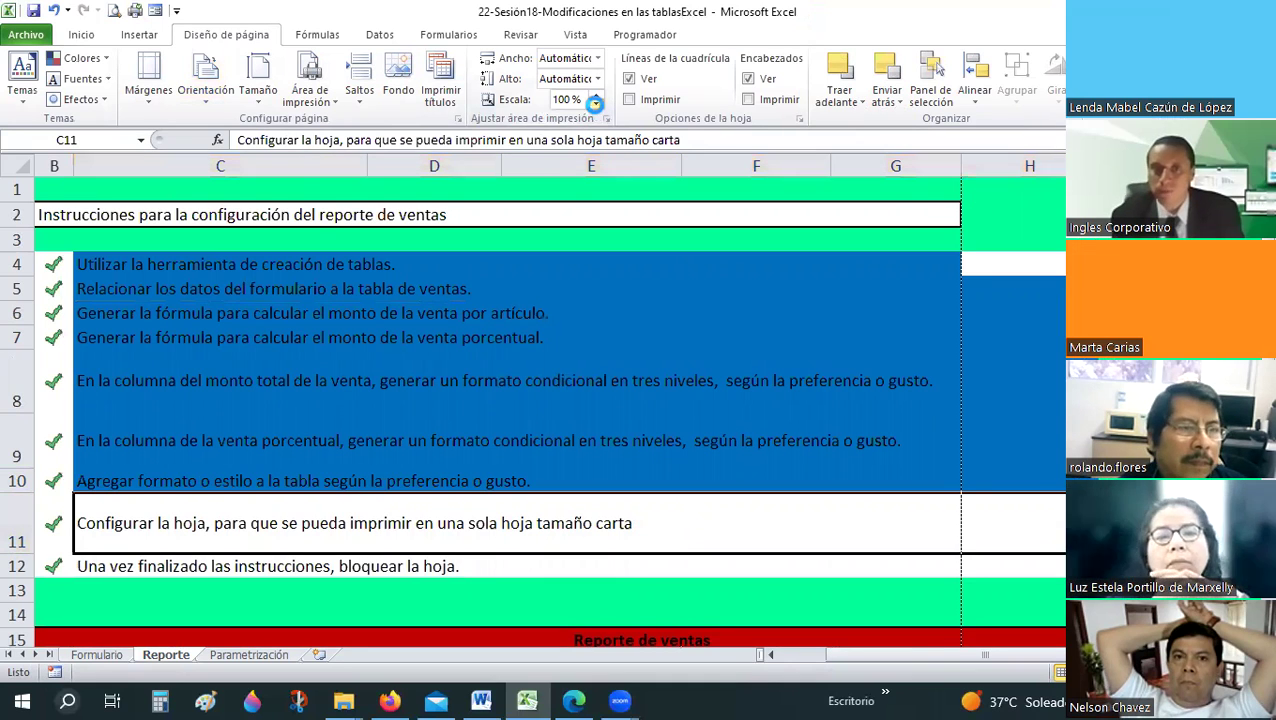
{"action": "left_click", "coordinate": [596, 107]}
{"action": "left_click", "coordinate": [596, 107]}
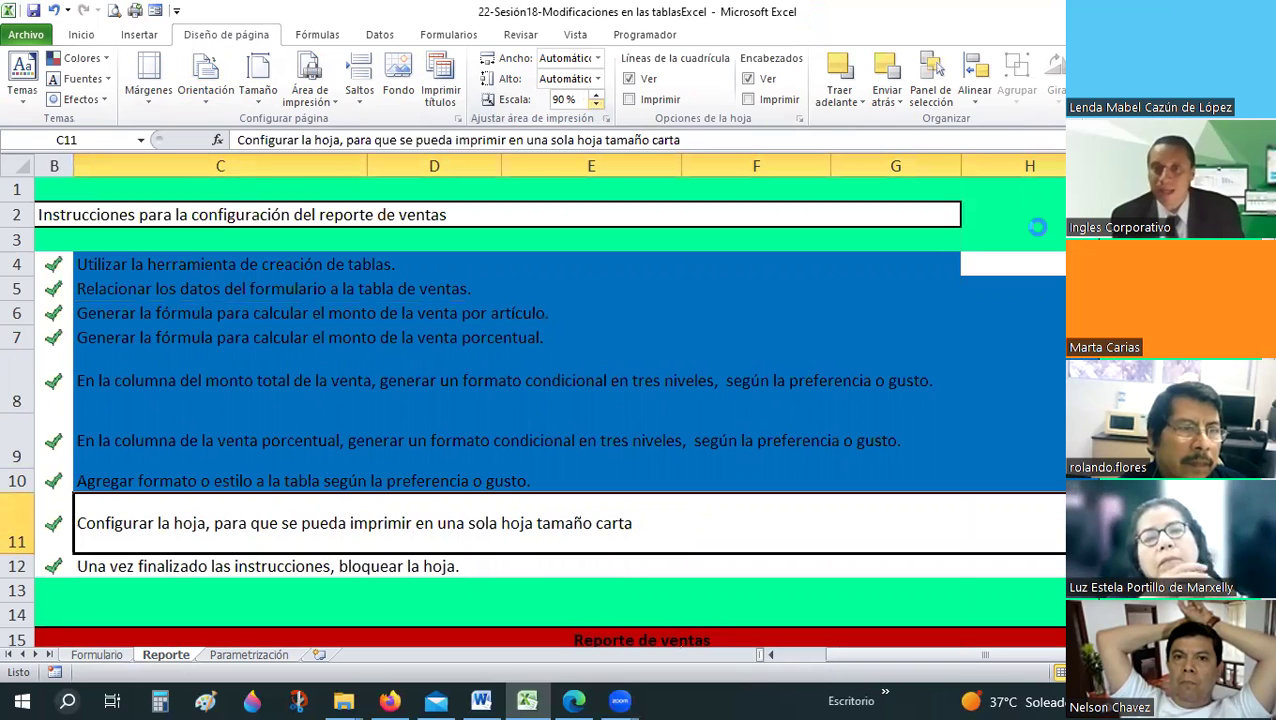
{"action": "scroll", "coordinate": [1044, 419], "scroll_direction": "down", "scroll_amount": 1}
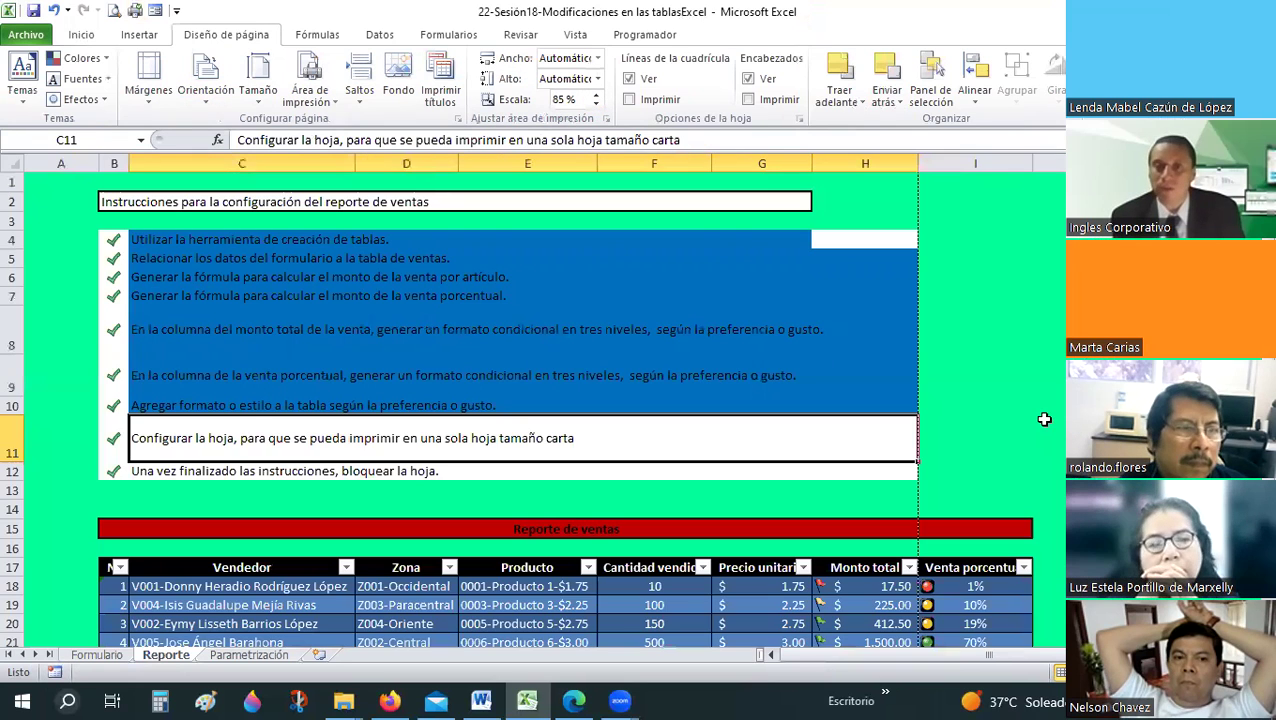
{"action": "scroll", "coordinate": [714, 260], "scroll_direction": "down", "scroll_amount": 1}
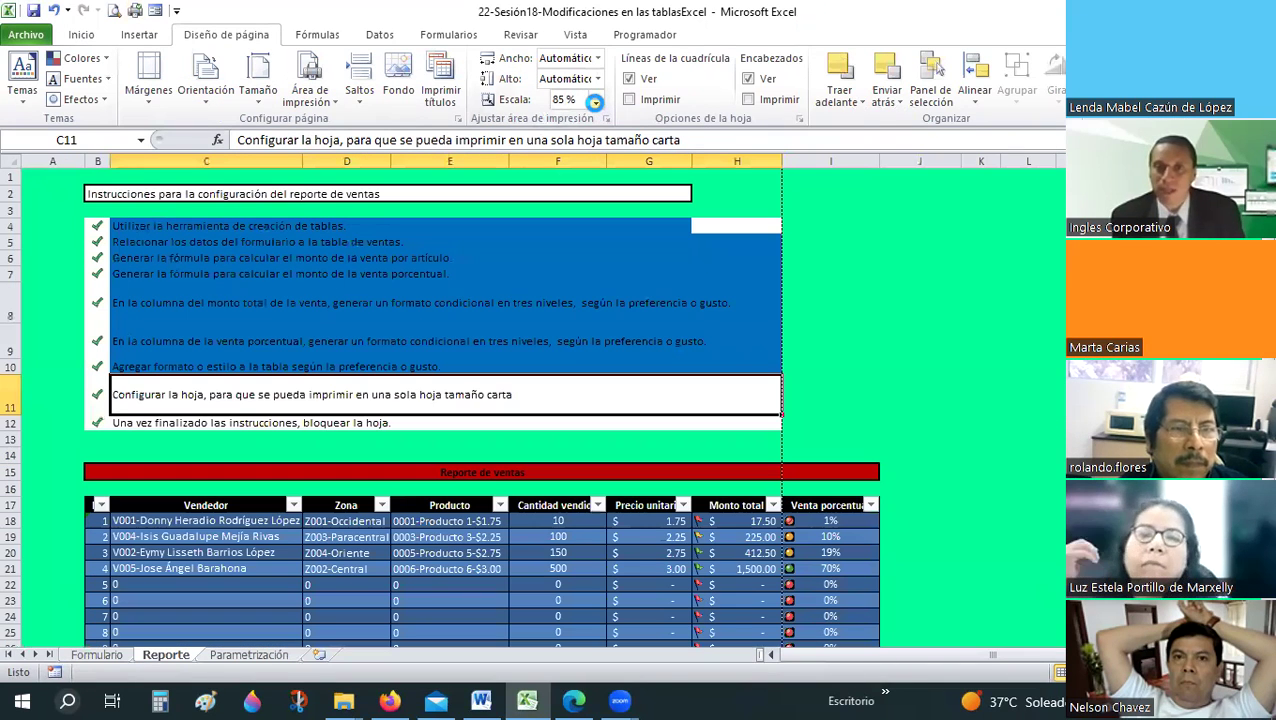
{"action": "left_click", "coordinate": [595, 104]}
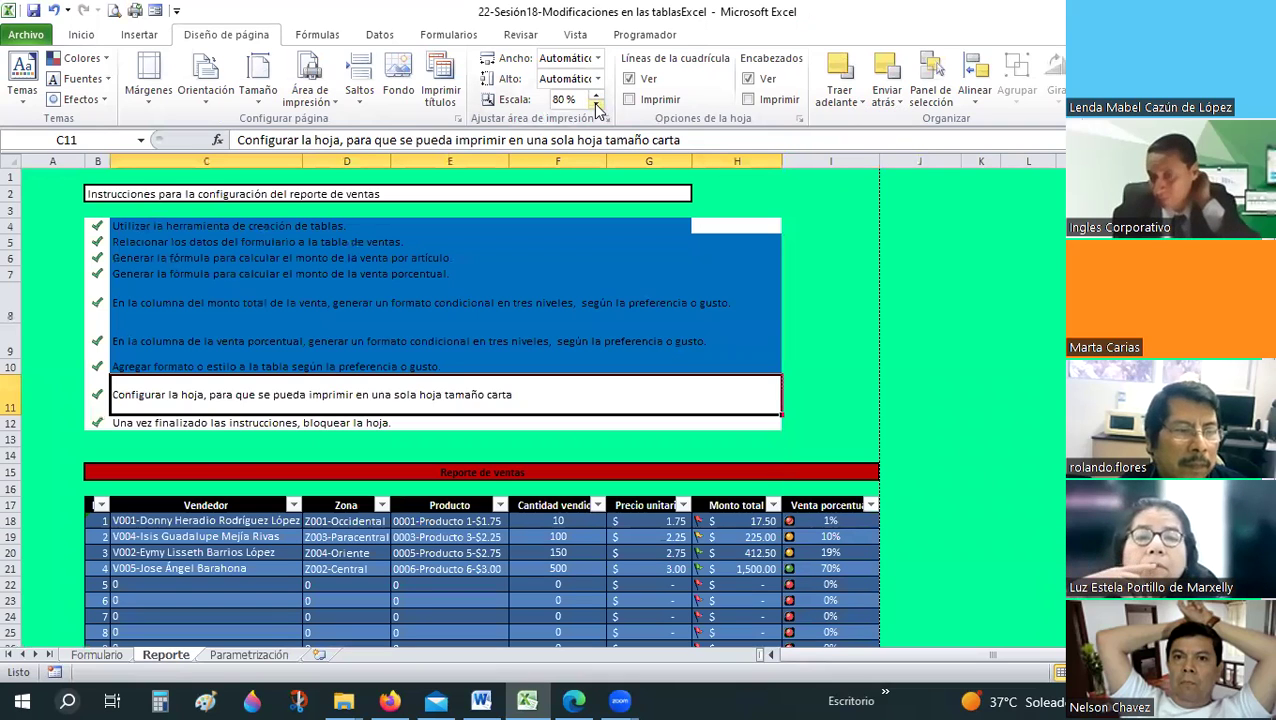
{"action": "scroll", "coordinate": [400, 187], "scroll_direction": "down", "scroll_amount": 1}
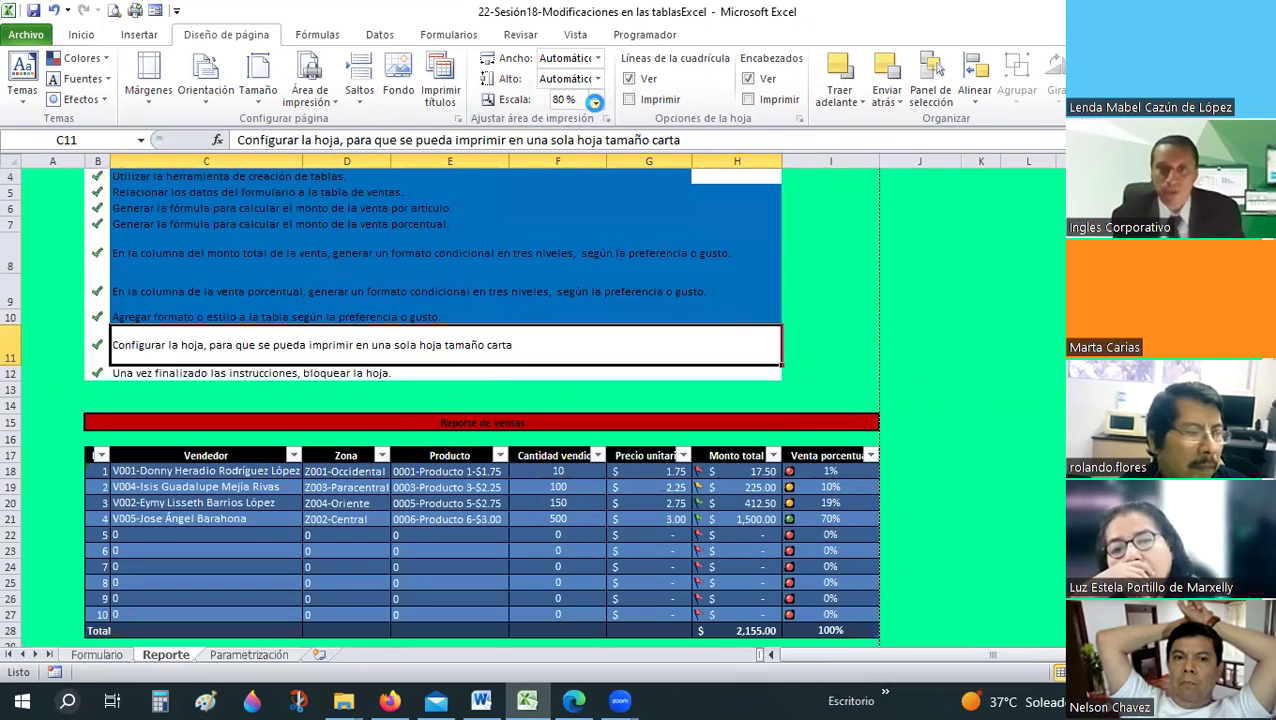
{"action": "left_click", "coordinate": [596, 104]}
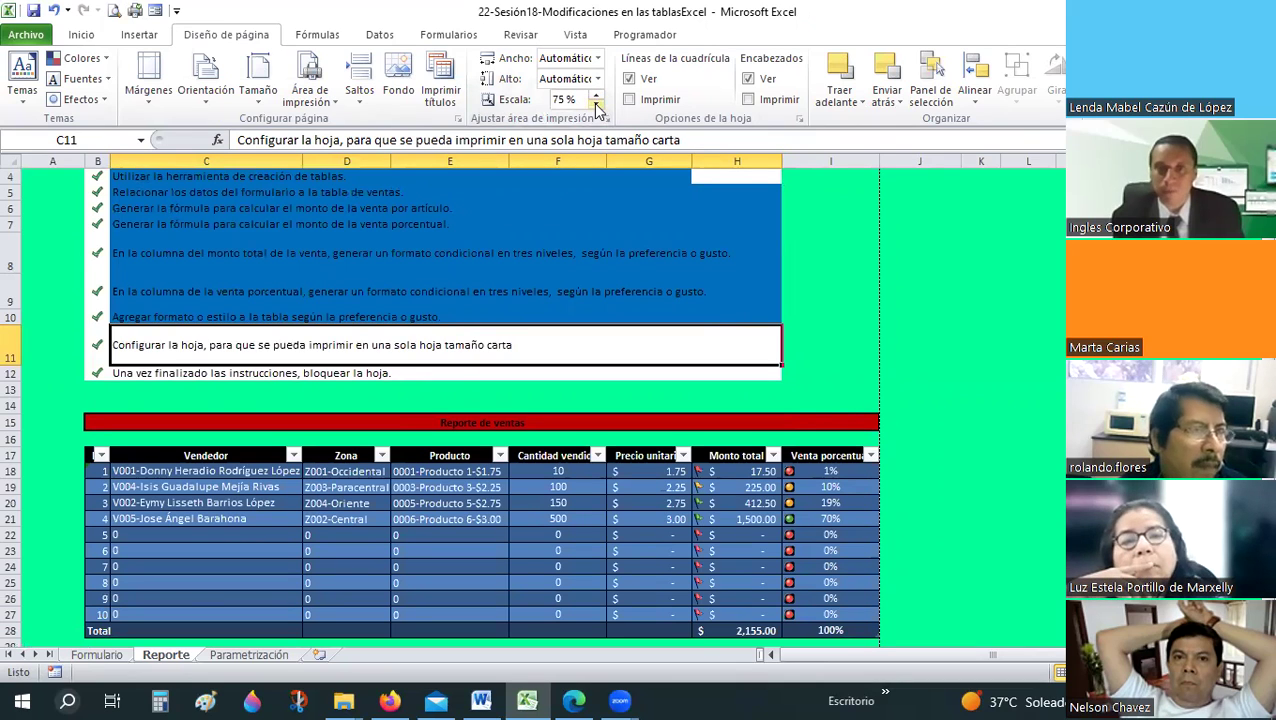
{"action": "left_click", "coordinate": [946, 297]}
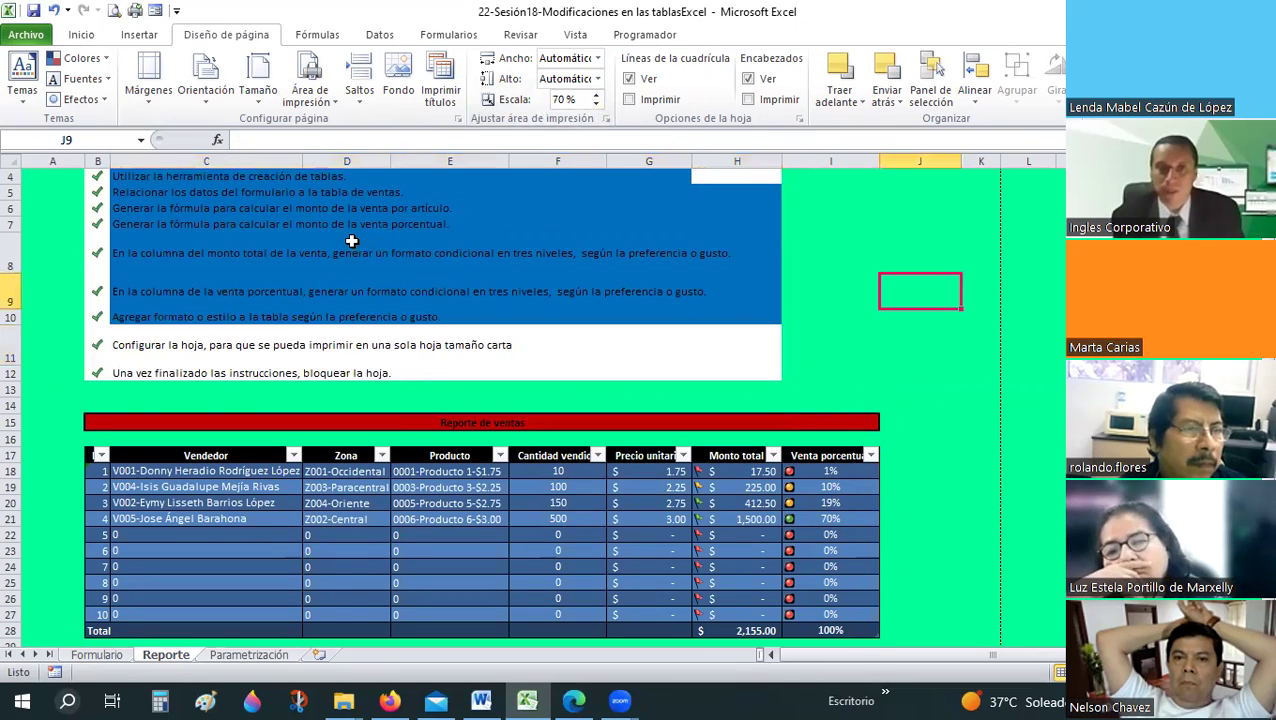
{"action": "scroll", "coordinate": [57, 189], "scroll_direction": "up", "scroll_amount": 1}
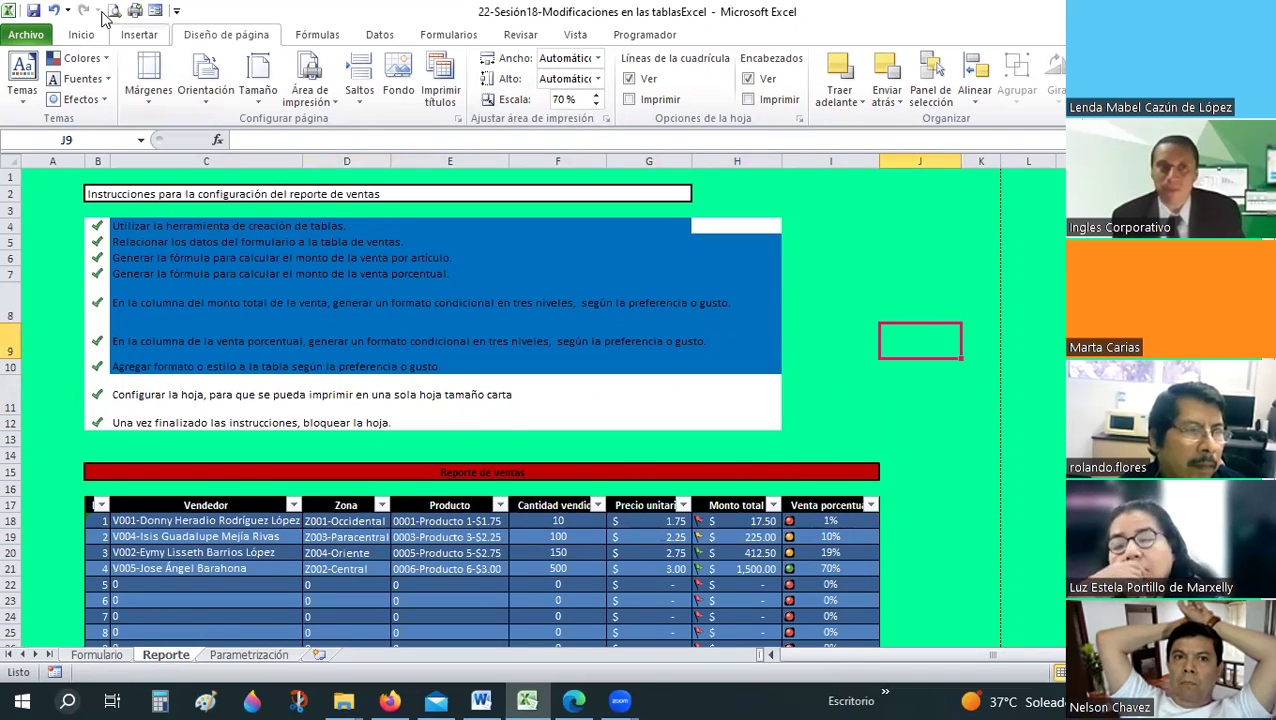
- Preview how the Reporte sheet currently prints
{"action": "left_click", "coordinate": [109, 12]}
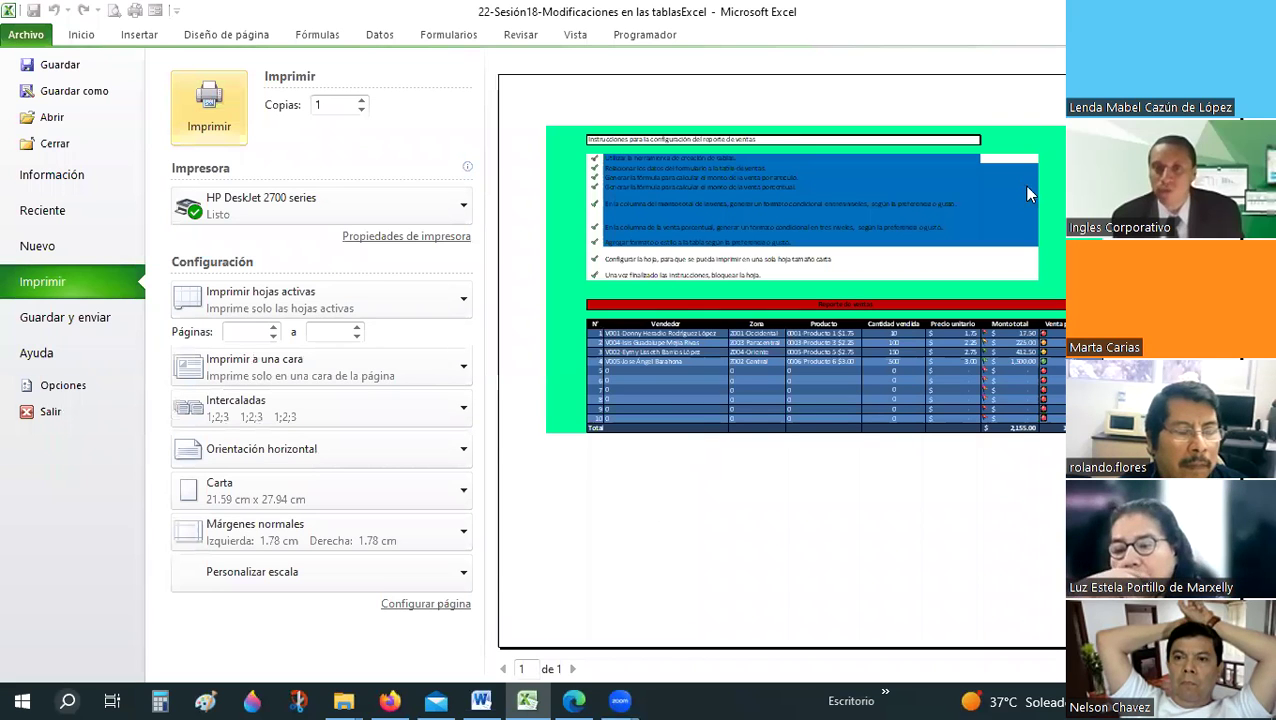
{"action": "key", "text": "Escape"}
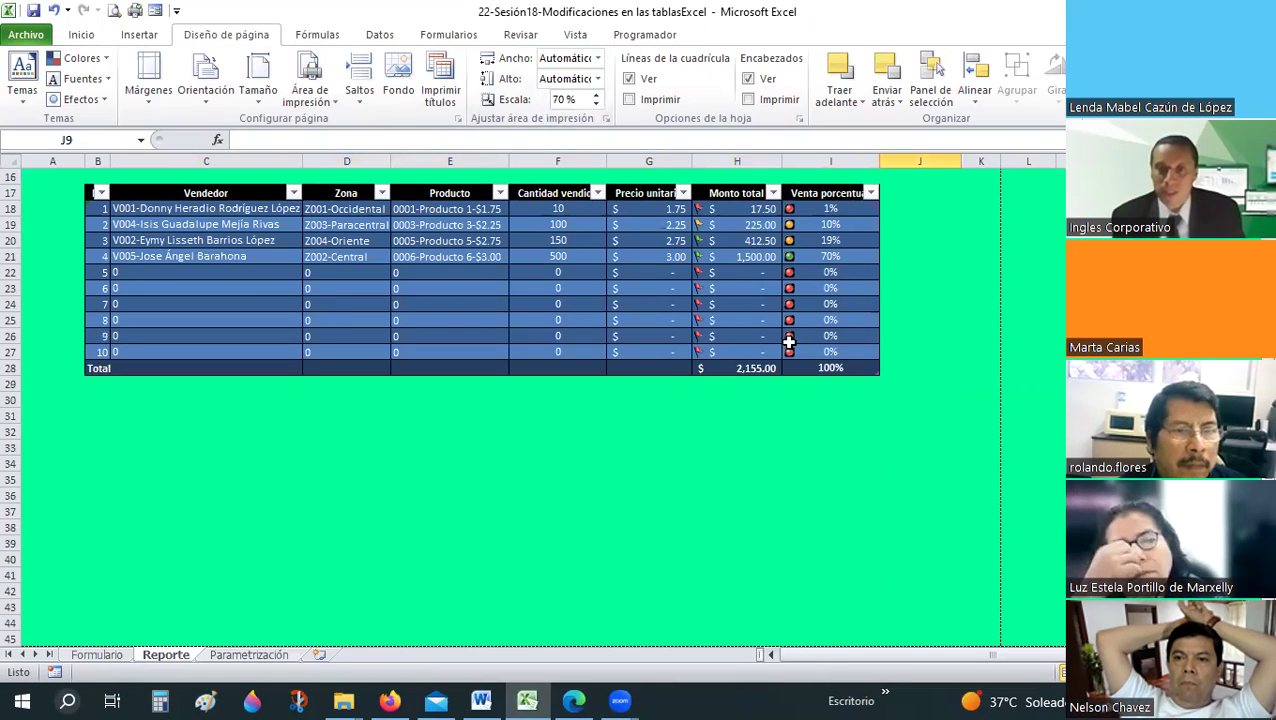
{"action": "scroll", "coordinate": [997, 498], "scroll_direction": "down", "scroll_amount": 4}
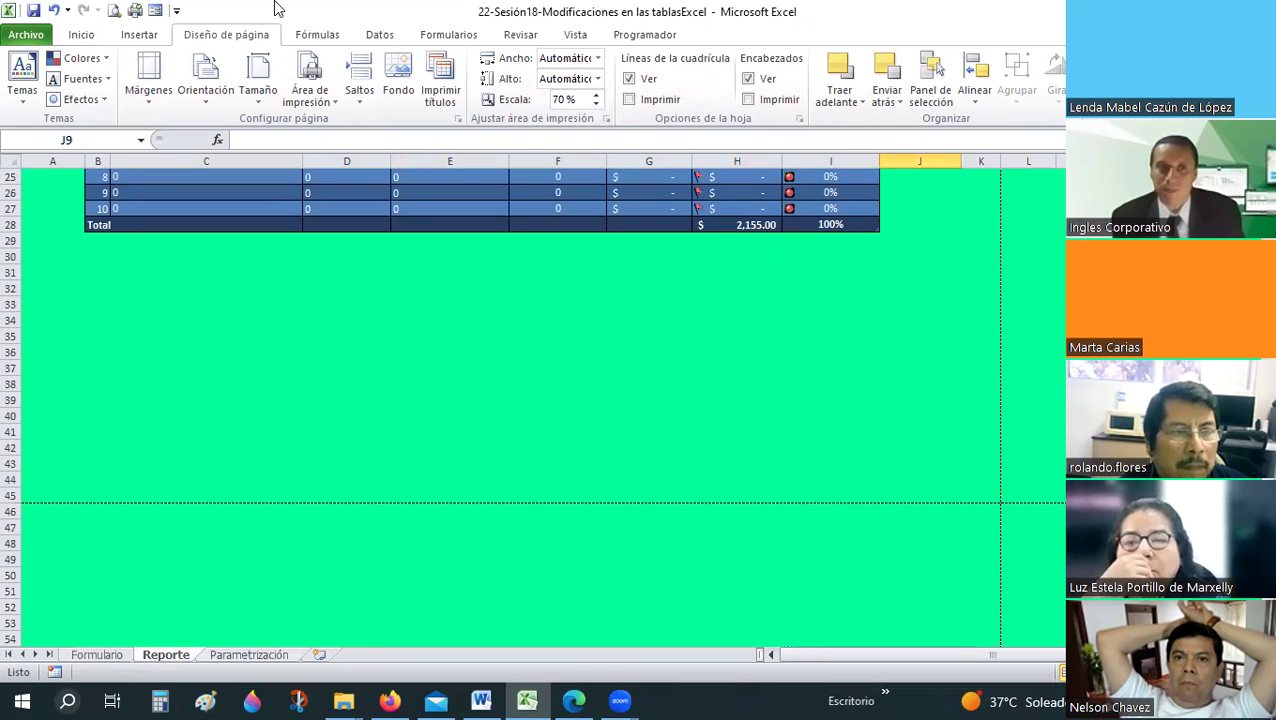
{"action": "left_click", "coordinate": [114, 11]}
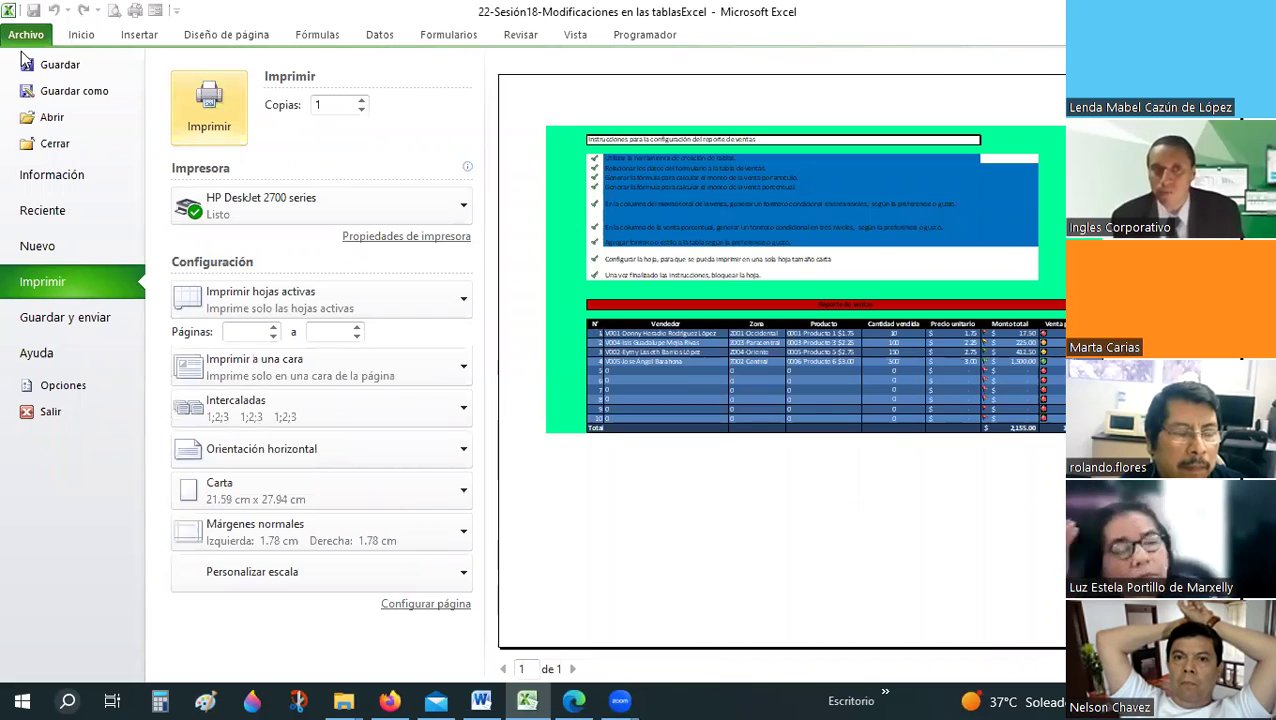
{"action": "key", "text": "Escape"}
- Set A9:K45 as the print area
{"action": "mouse_move", "coordinate": [986, 492]}
{"action": "left_mouse_down"}
{"action": "mouse_move", "coordinate": [14, 44]}
{"action": "mouse_move", "coordinate": [210, 40]}
{"action": "left_mouse_up"}
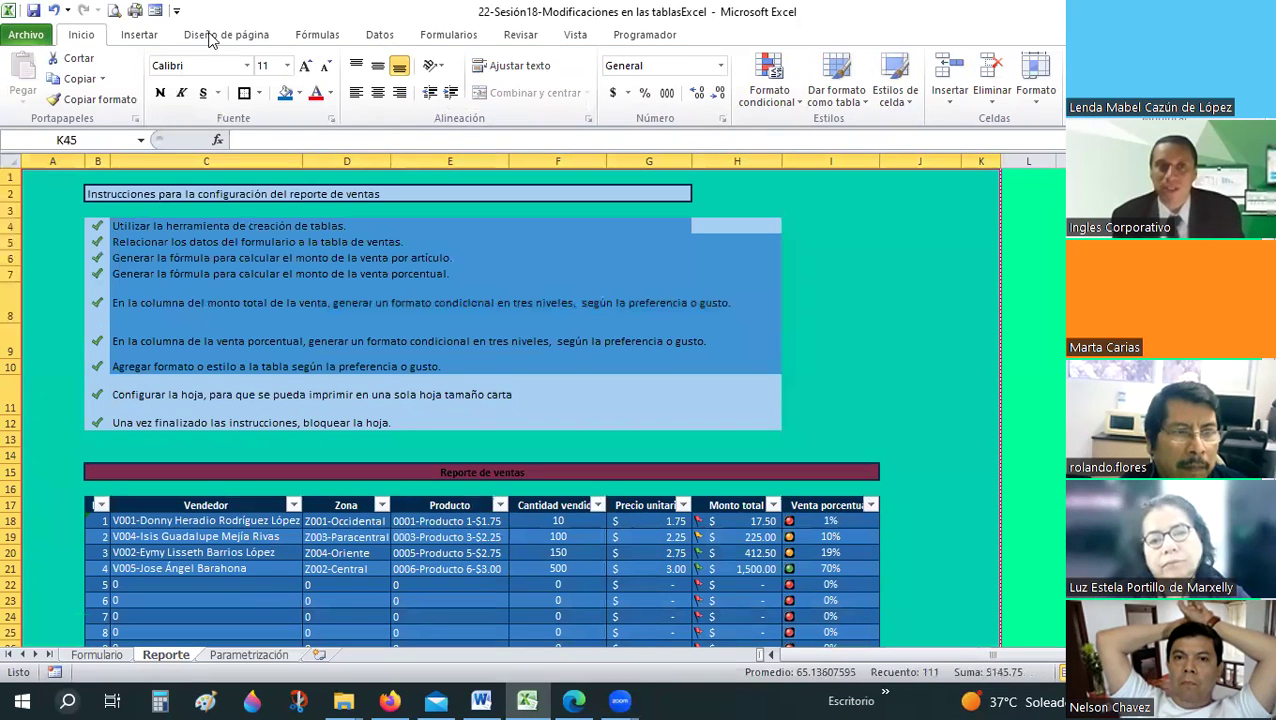
{"action": "scroll", "coordinate": [300, 99], "scroll_direction": "down", "scroll_amount": 2}
{"action": "left_click", "coordinate": [310, 95]}
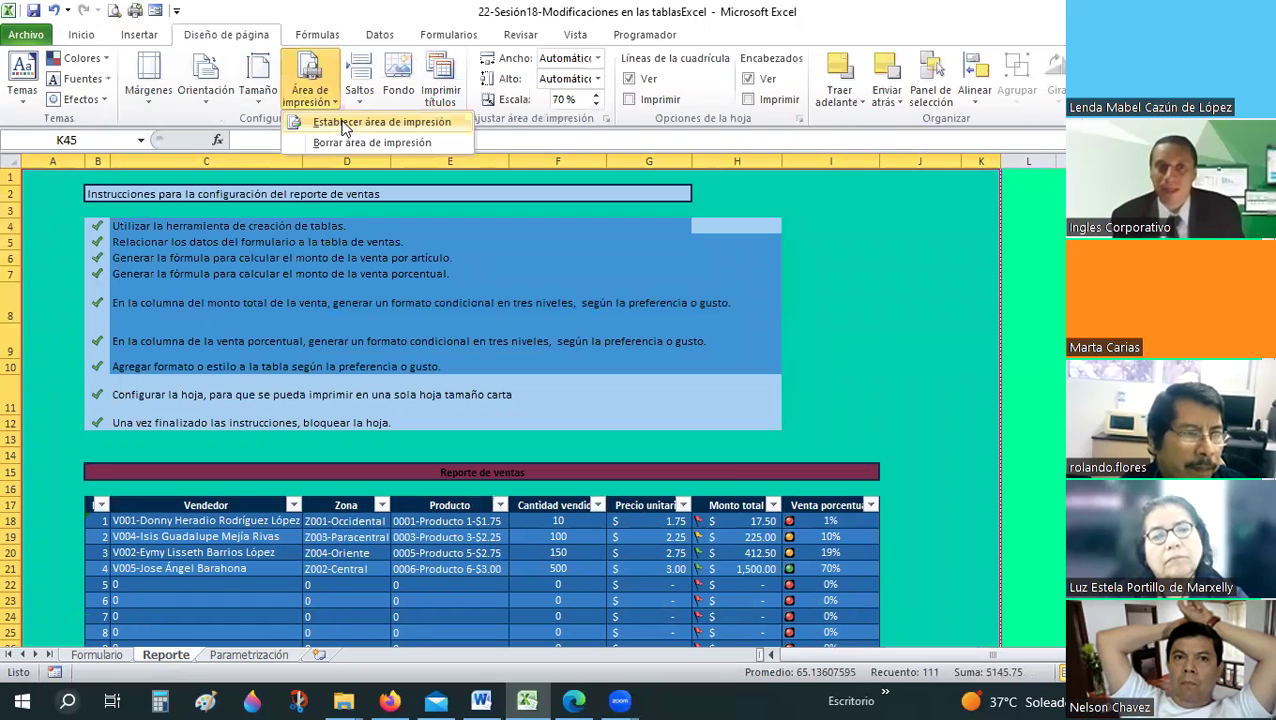
- Stretch the print area border over the whole report and preview the one-page result
{"action": "scroll", "coordinate": [716, 432], "scroll_direction": "up", "scroll_amount": 6}
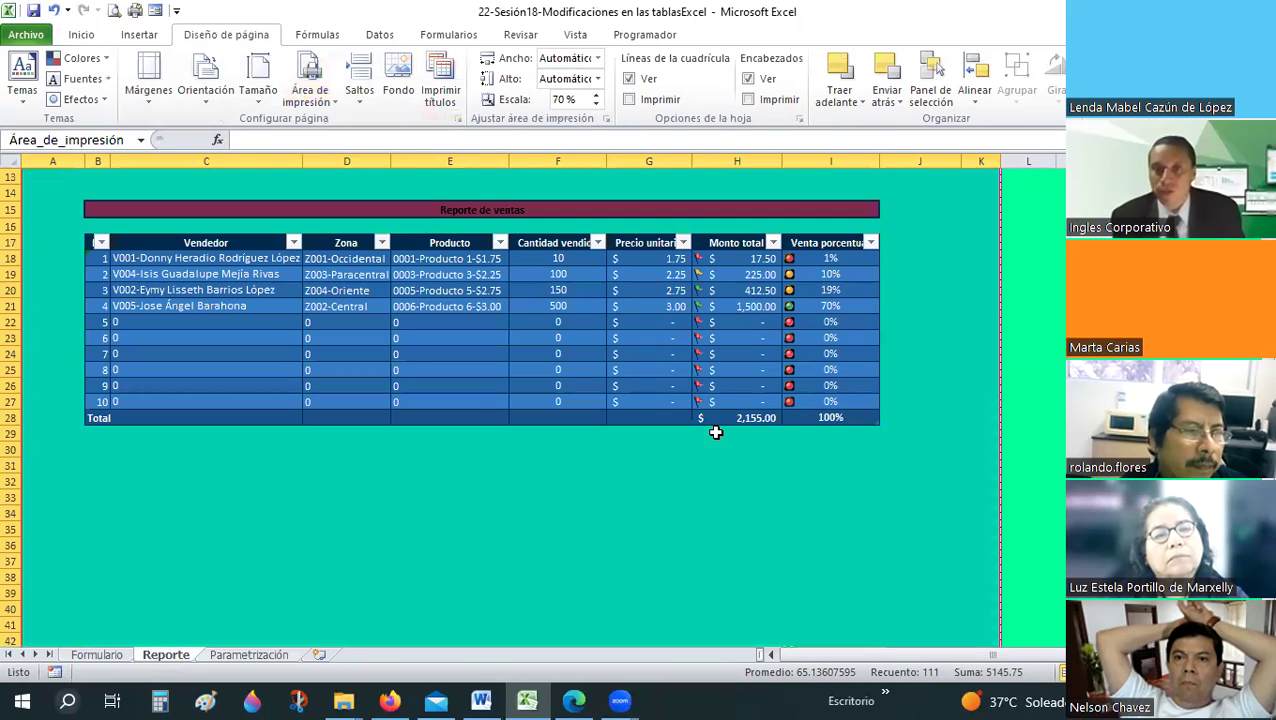
{"action": "scroll", "coordinate": [522, 299], "scroll_direction": "up", "scroll_amount": 4}
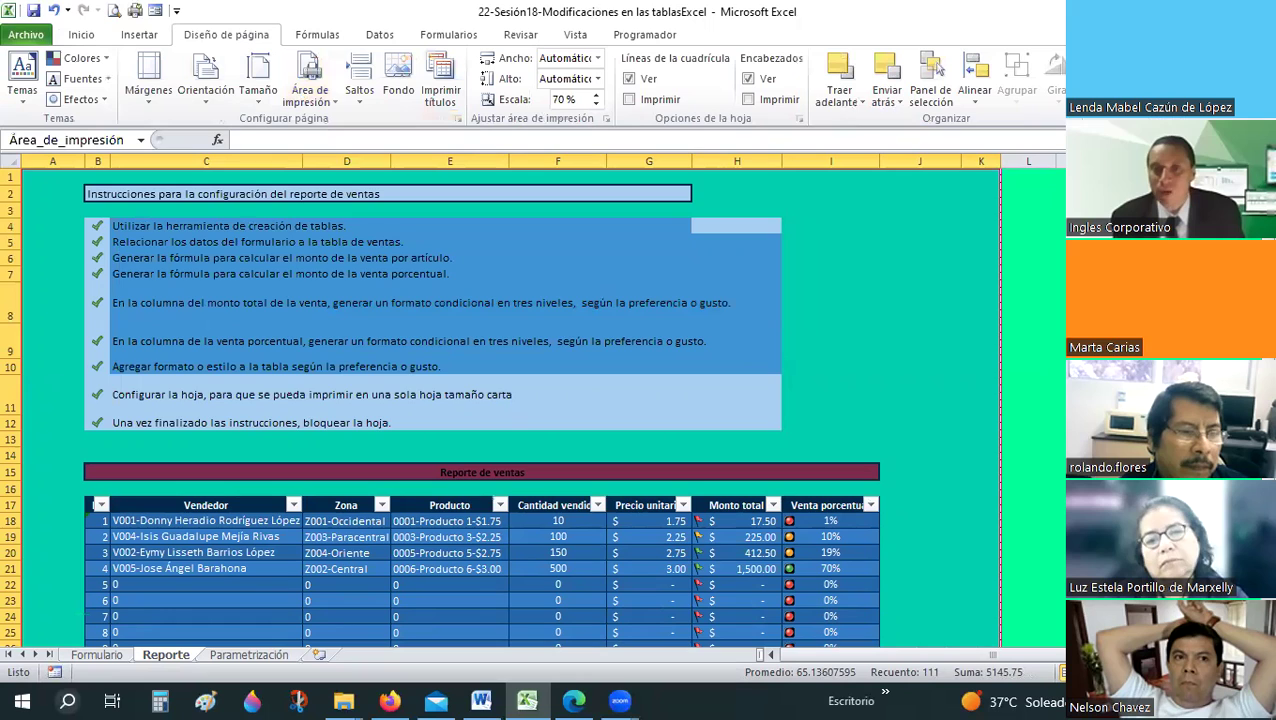
{"action": "scroll", "coordinate": [679, 541], "scroll_direction": "down", "scroll_amount": 2}
{"action": "left_click", "coordinate": [854, 498]}
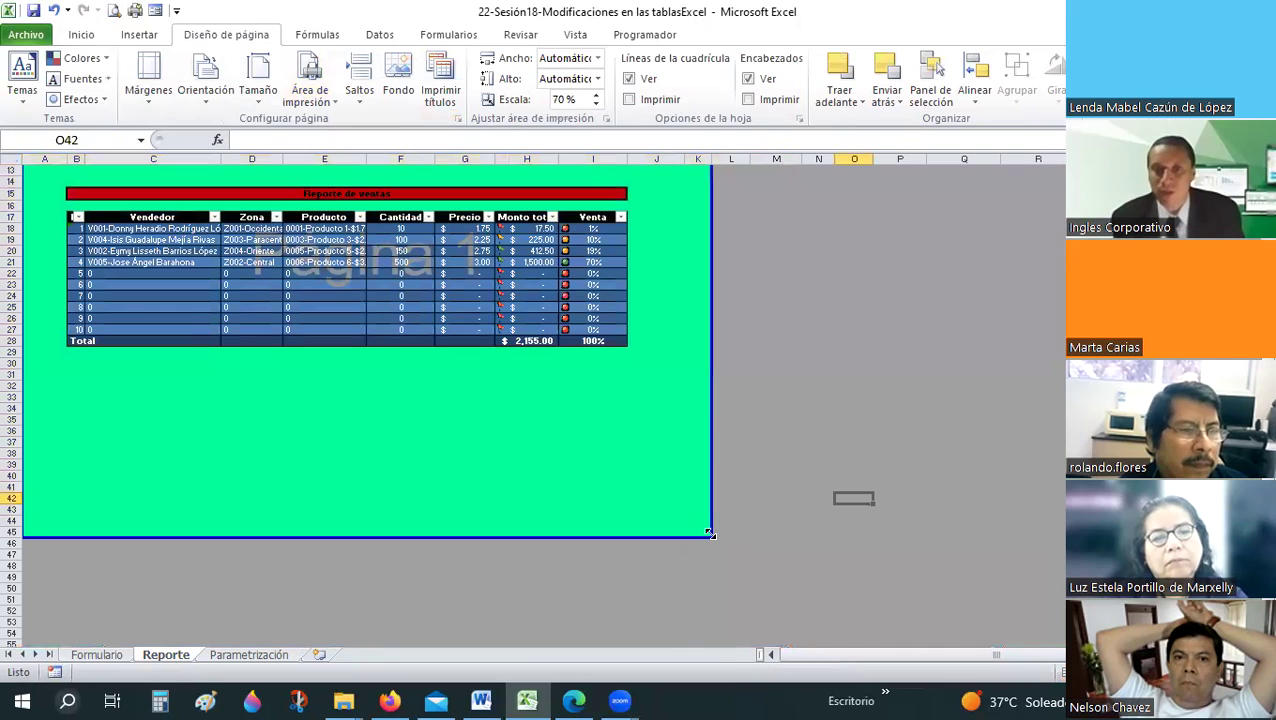
{"action": "mouse_move", "coordinate": [717, 453]}
{"action": "left_mouse_down"}
{"action": "mouse_move", "coordinate": [743, 567]}
{"action": "mouse_move", "coordinate": [712, 538]}
{"action": "left_mouse_up"}
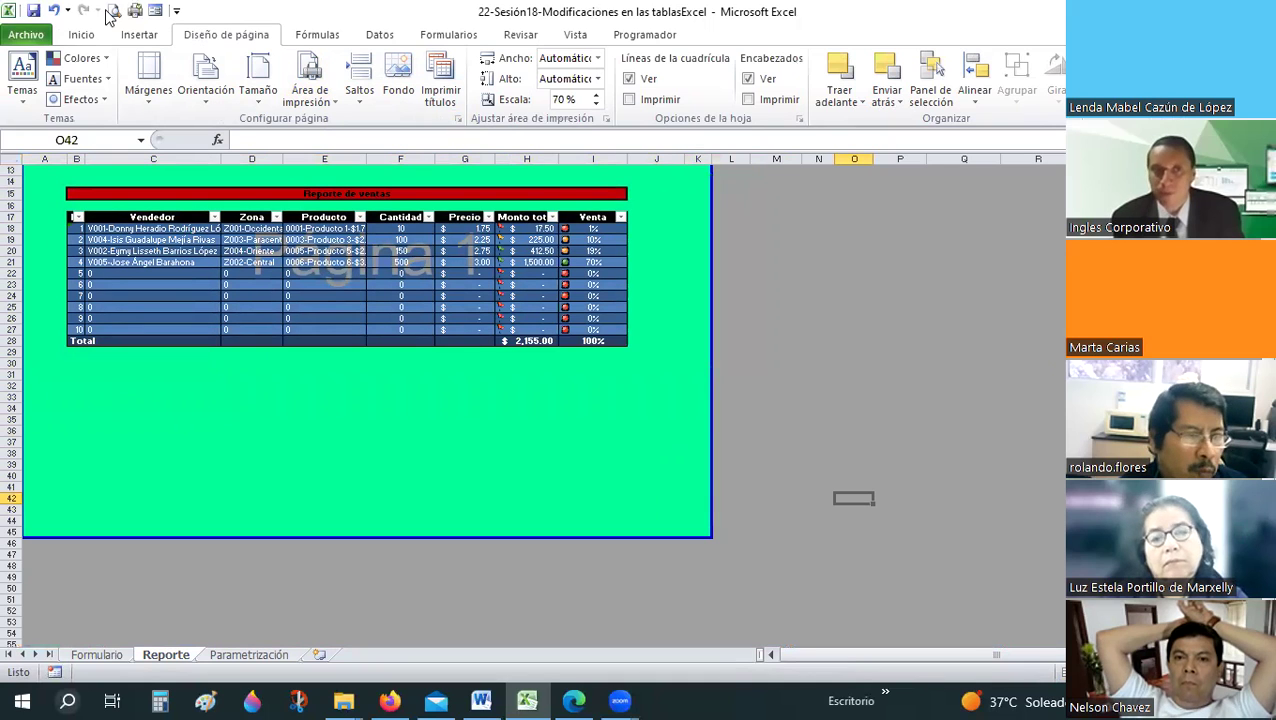
{"action": "left_click", "coordinate": [115, 12]}
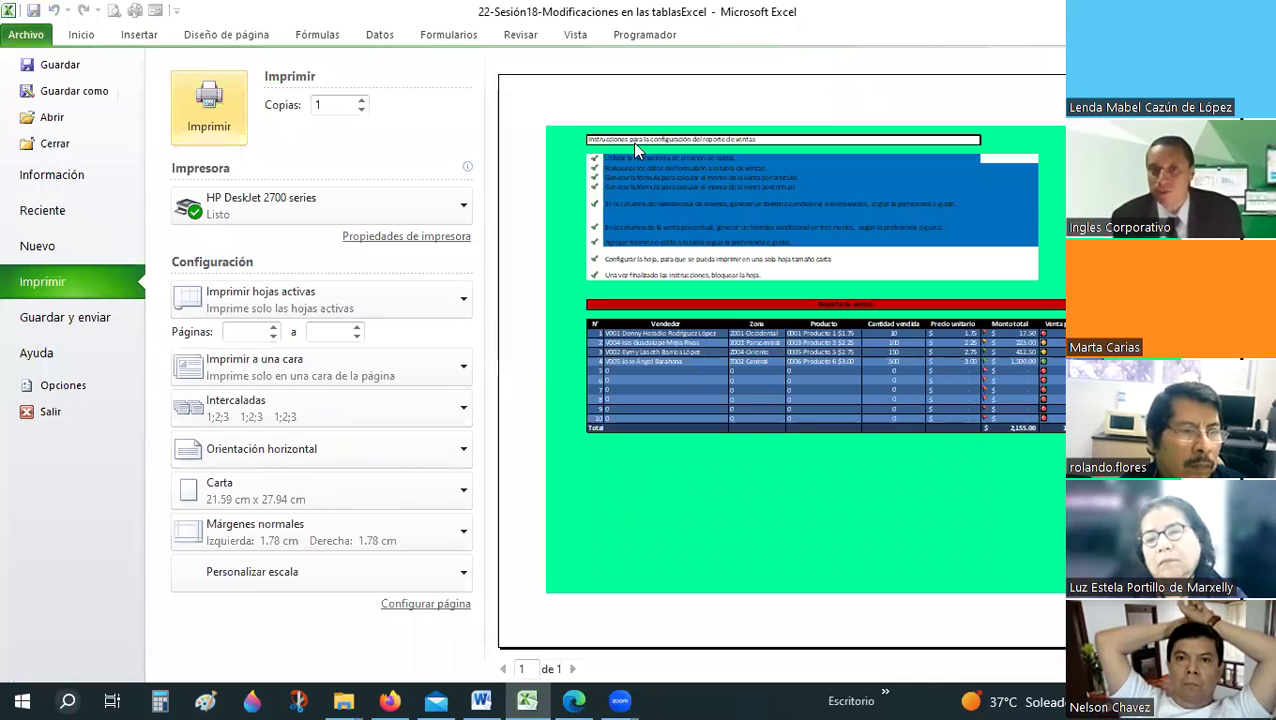
- Return to the sheet and select the print-setup and lock-sheet instructions in C11 and C12
{"action": "left_click", "coordinate": [80, 38]}
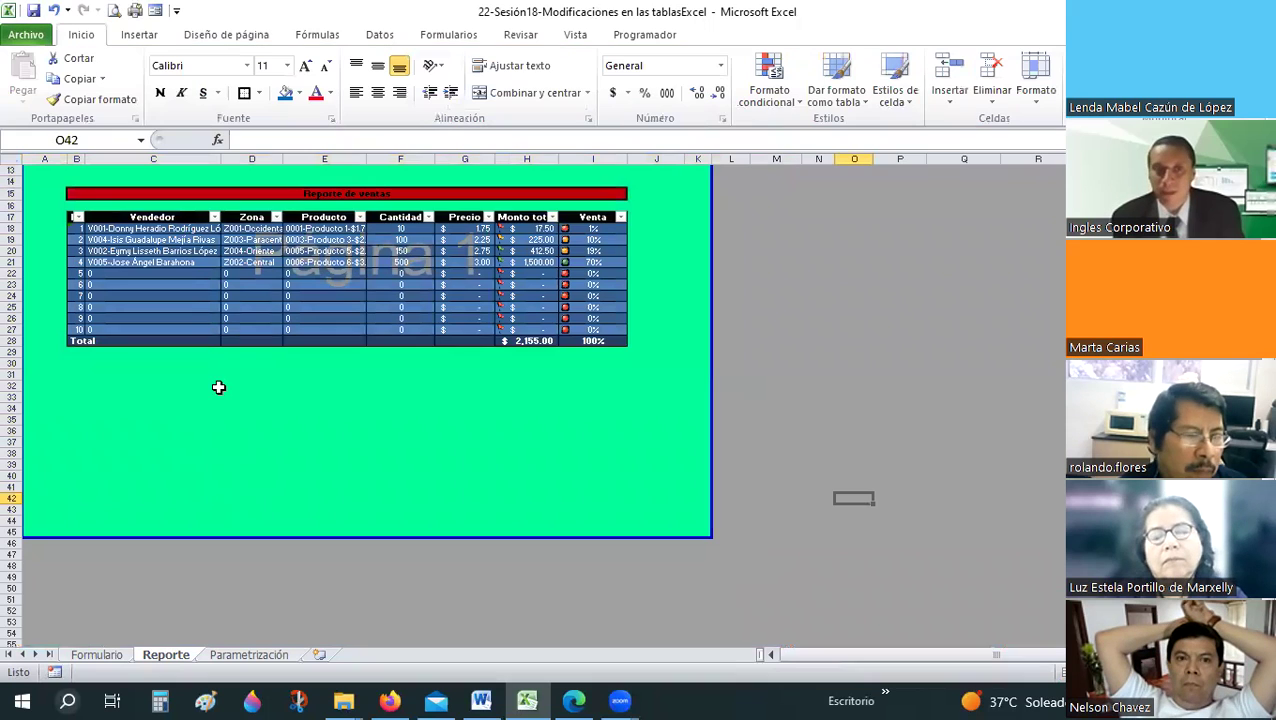
{"action": "scroll", "coordinate": [389, 483], "scroll_direction": "up", "scroll_amount": 2, "text": "ctrl"}
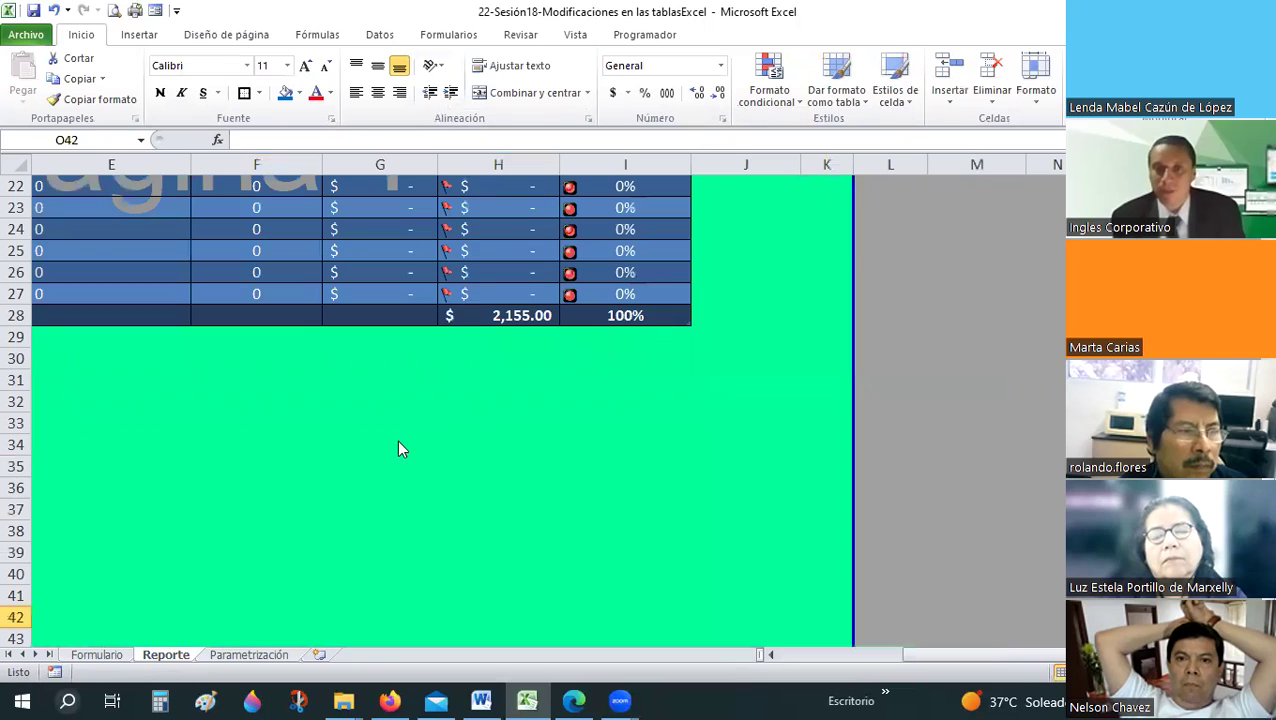
{"action": "scroll", "coordinate": [629, 473], "scroll_direction": "down", "scroll_amount": 2, "text": "ctrl"}
{"action": "scroll", "coordinate": [840, 600], "scroll_direction": "up", "scroll_amount": 5}
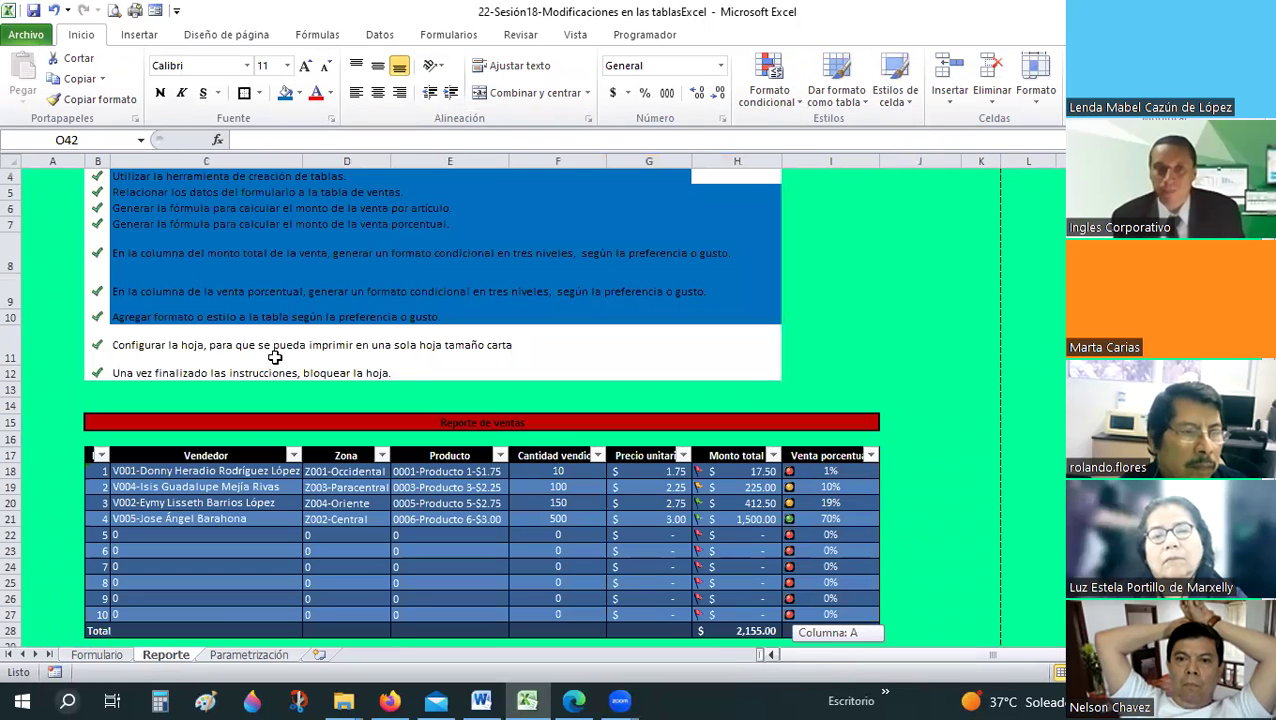
{"action": "left_click", "coordinate": [203, 345]}
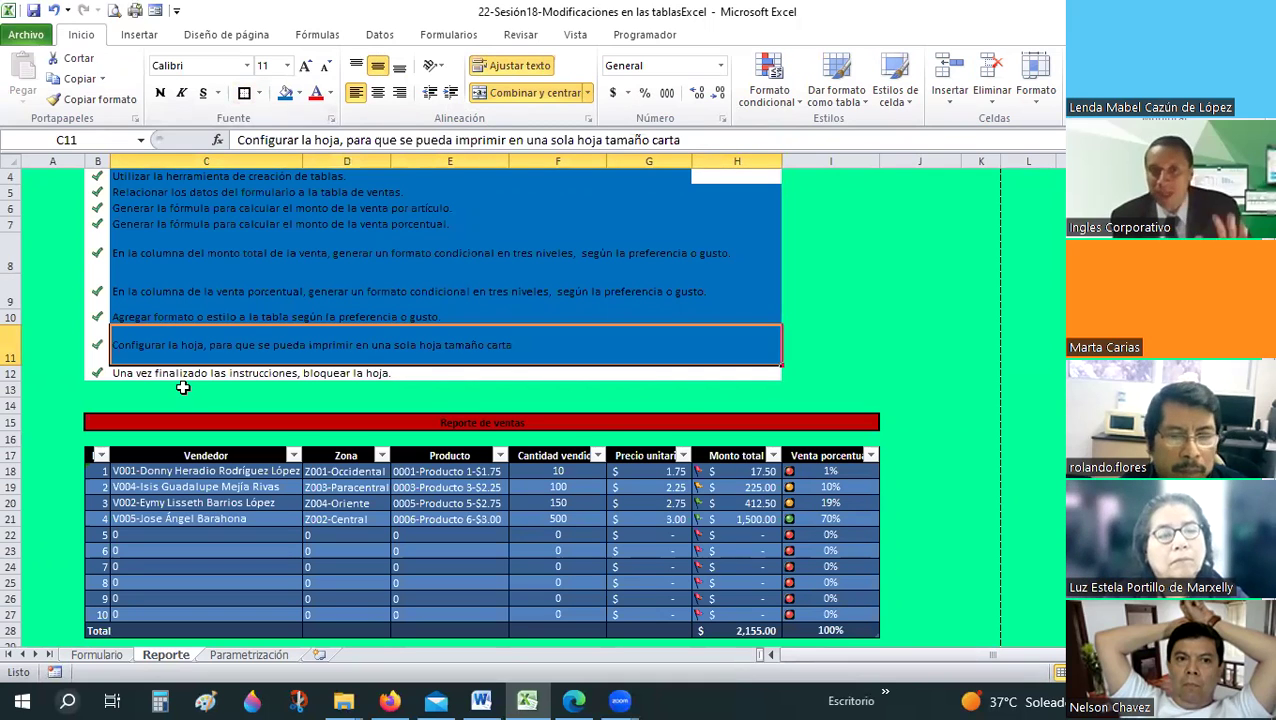
{"action": "scroll", "coordinate": [183, 387], "scroll_direction": "down", "scroll_amount": 1}
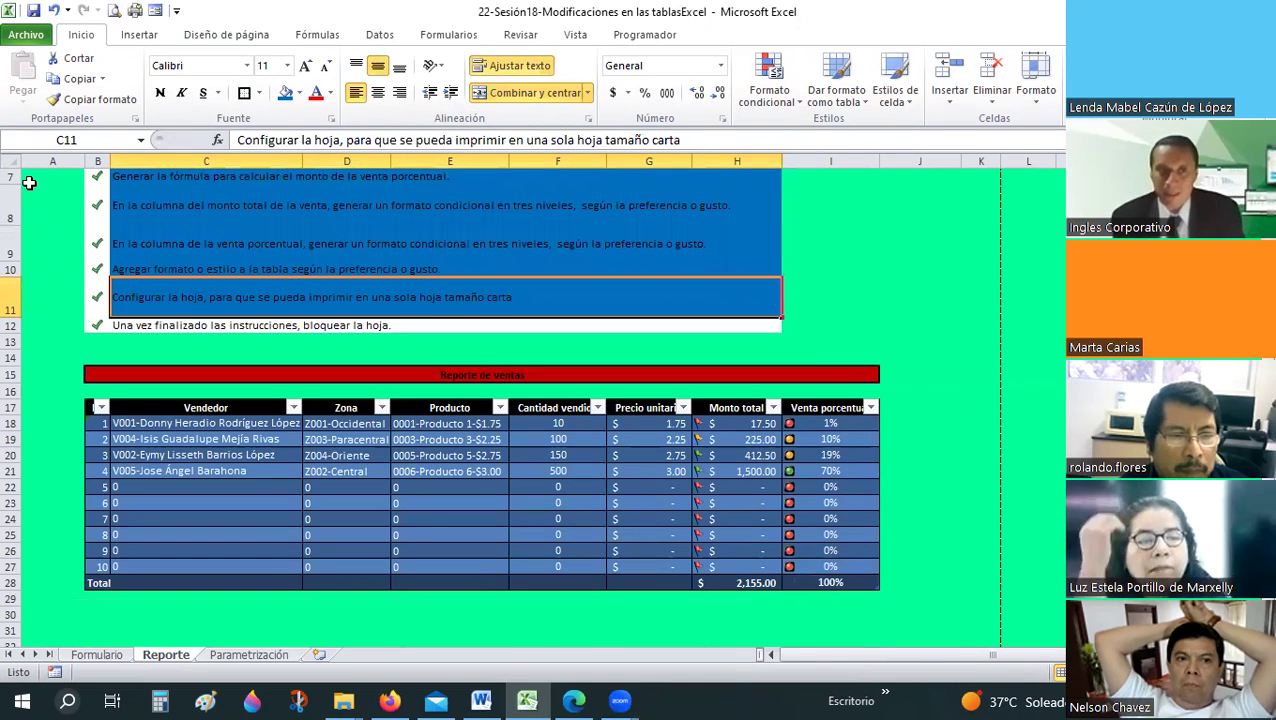
{"action": "key", "text": "Down"}
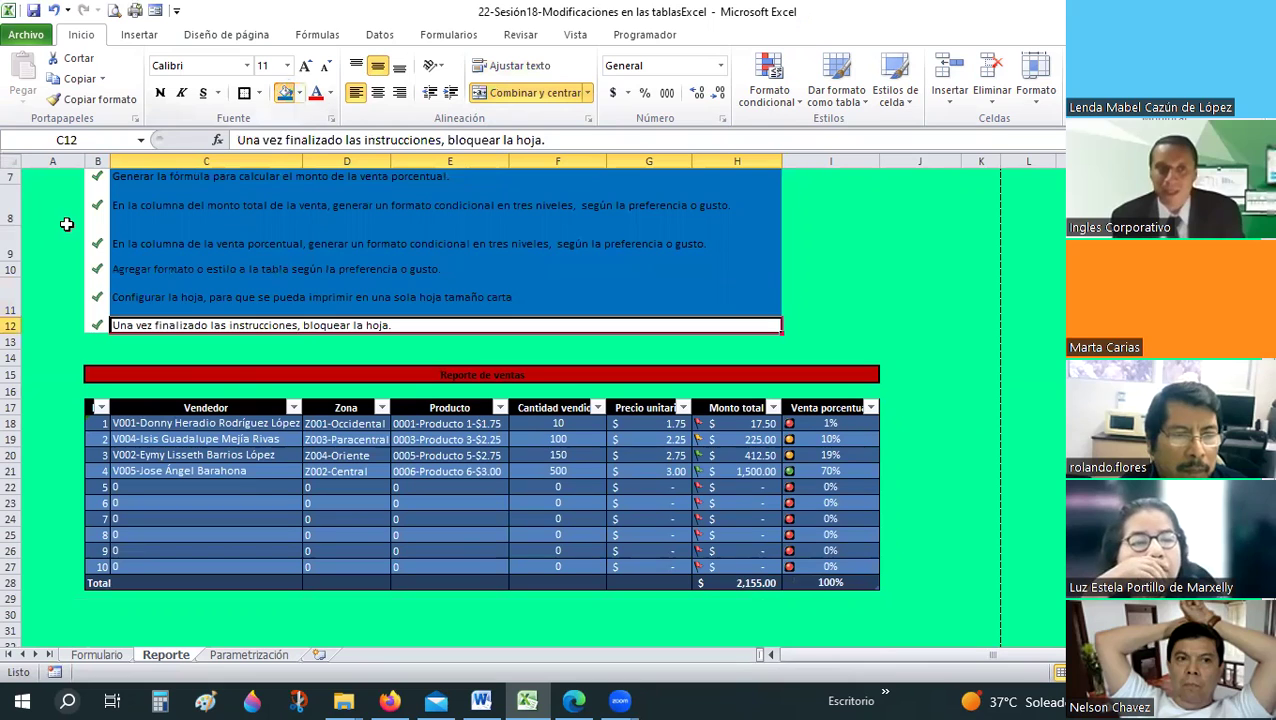
- Select A9, jump back to A1 and select the entire worksheet
{"action": "left_click", "coordinate": [60, 235]}
{"action": "scroll", "coordinate": [46, 179], "scroll_direction": "up", "scroll_amount": 2}
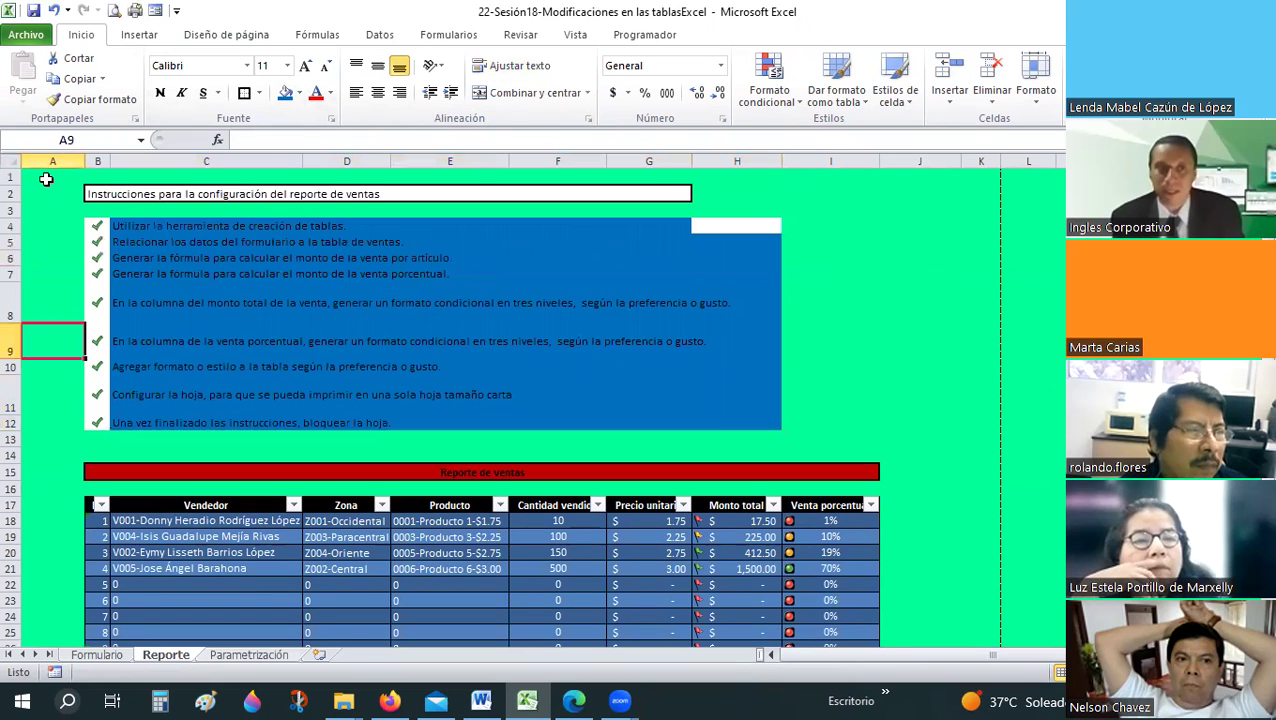
{"action": "key", "text": "ctrl+Home"}
{"action": "key", "text": "ctrl+e"}
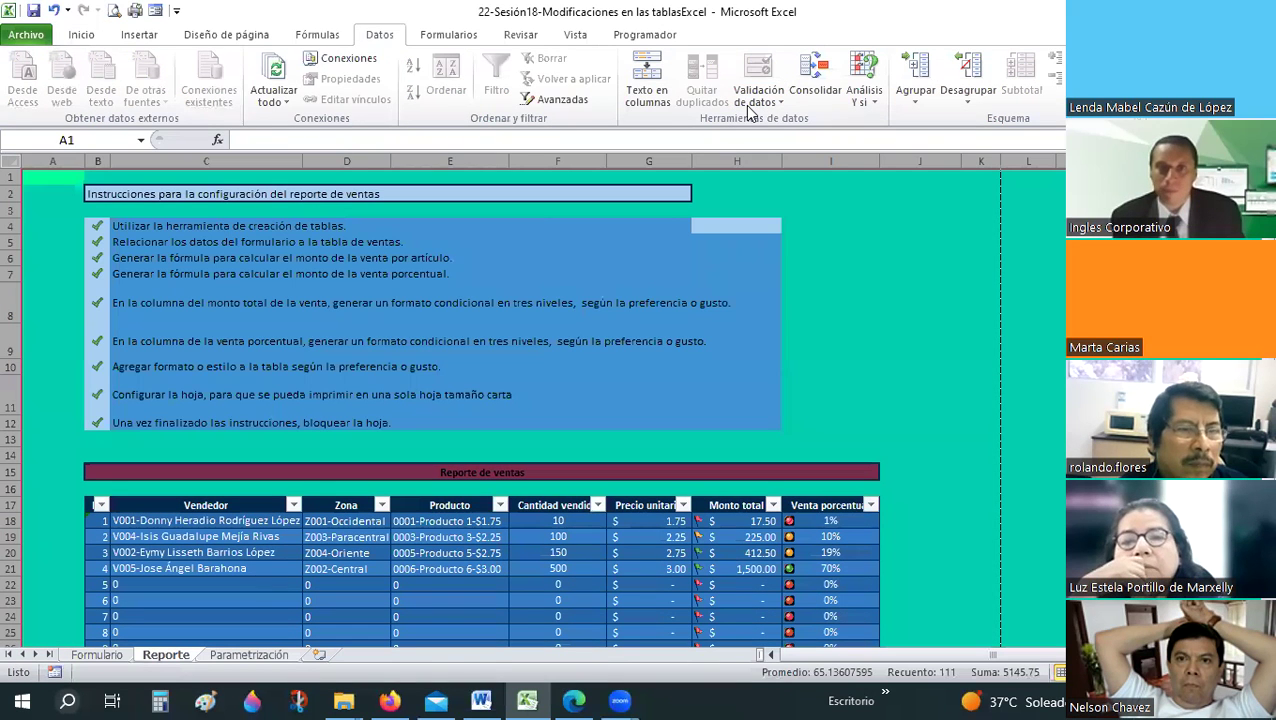
{"action": "left_click", "coordinate": [767, 102]}
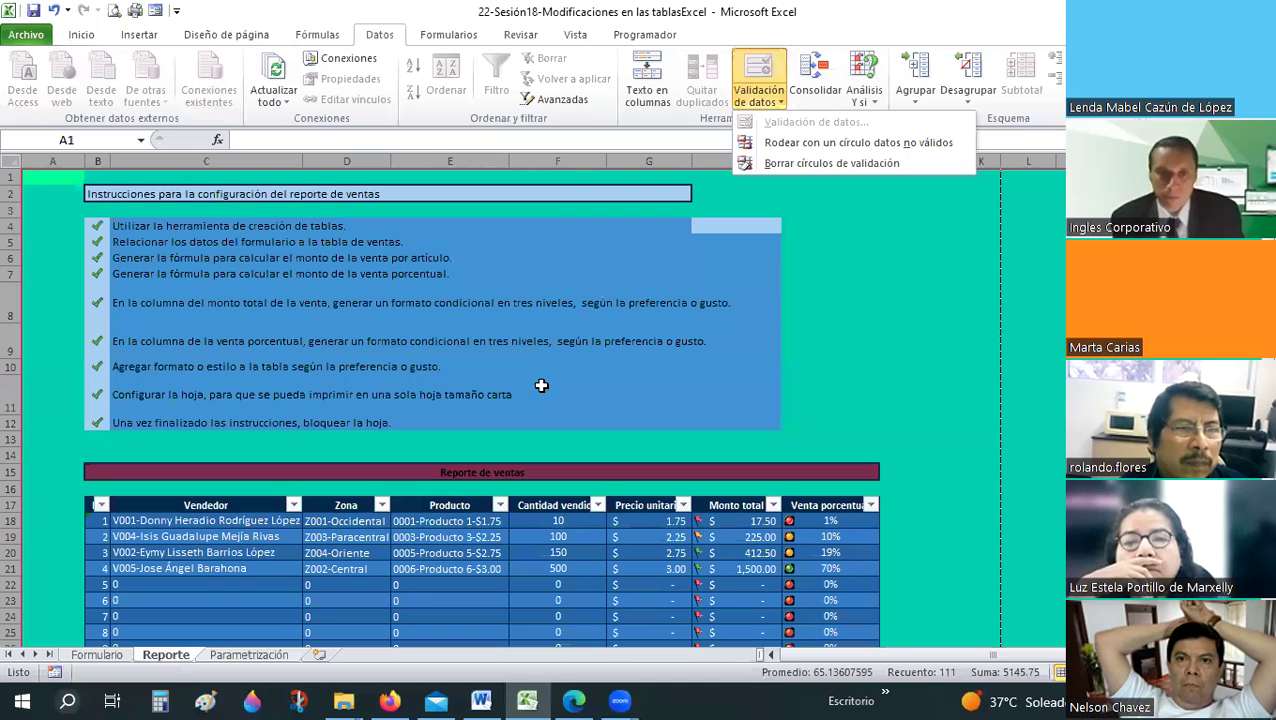
{"action": "scroll", "coordinate": [541, 385], "scroll_direction": "down", "scroll_amount": 1}
{"action": "left_click", "coordinate": [237, 341]}
{"action": "scroll", "coordinate": [134, 294], "scroll_direction": "up", "scroll_amount": 2}
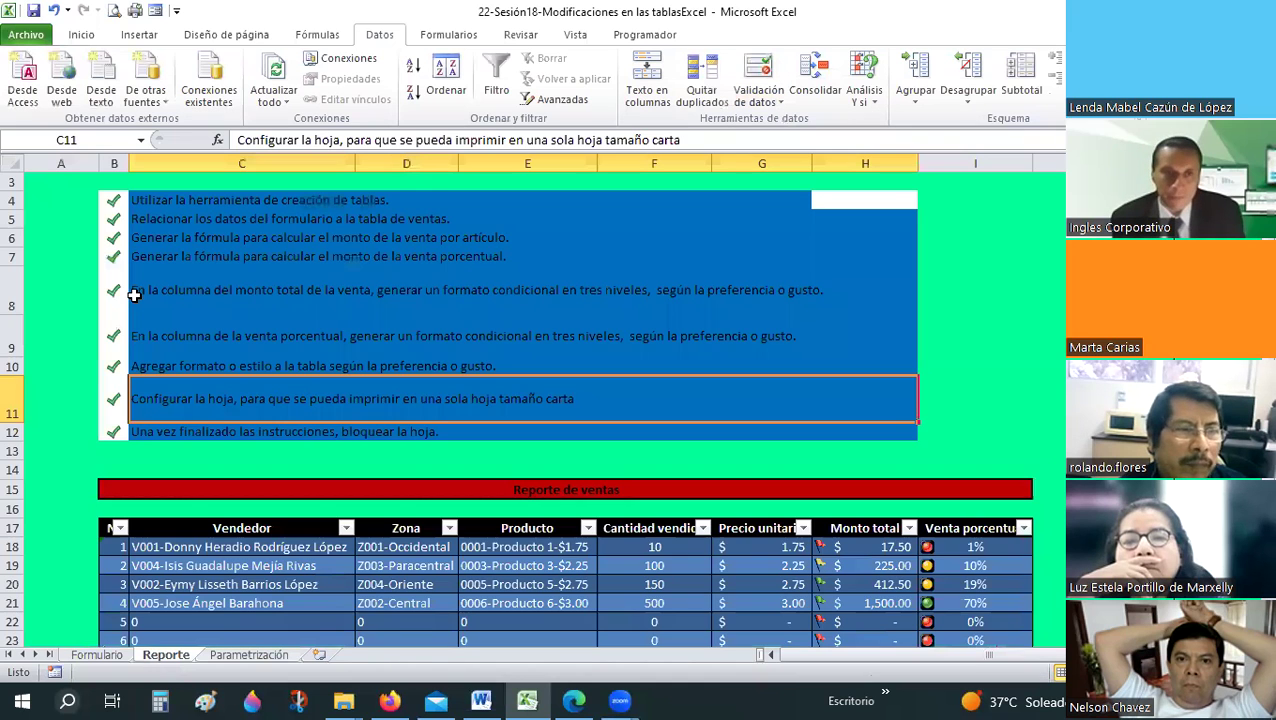
{"action": "scroll", "coordinate": [45, 200], "scroll_direction": "up", "scroll_amount": 1}
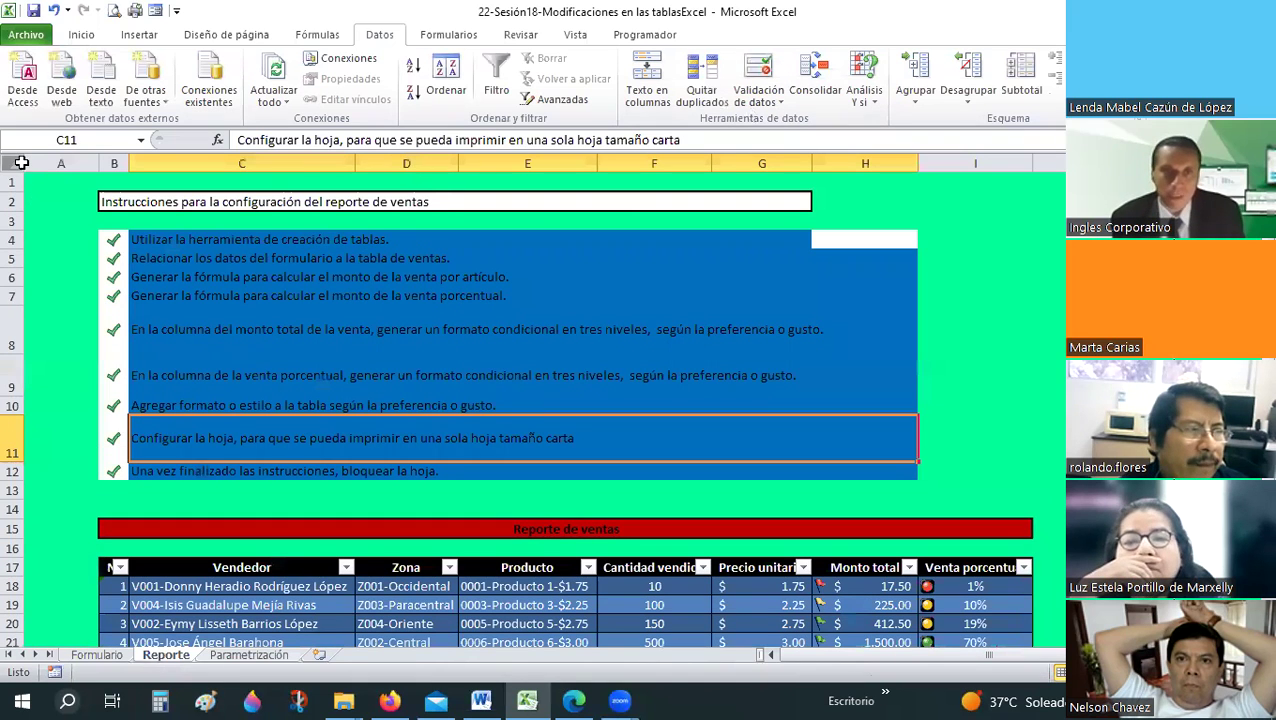
{"action": "key", "text": "ctrl+e"}
{"action": "left_click", "coordinate": [212, 36]}
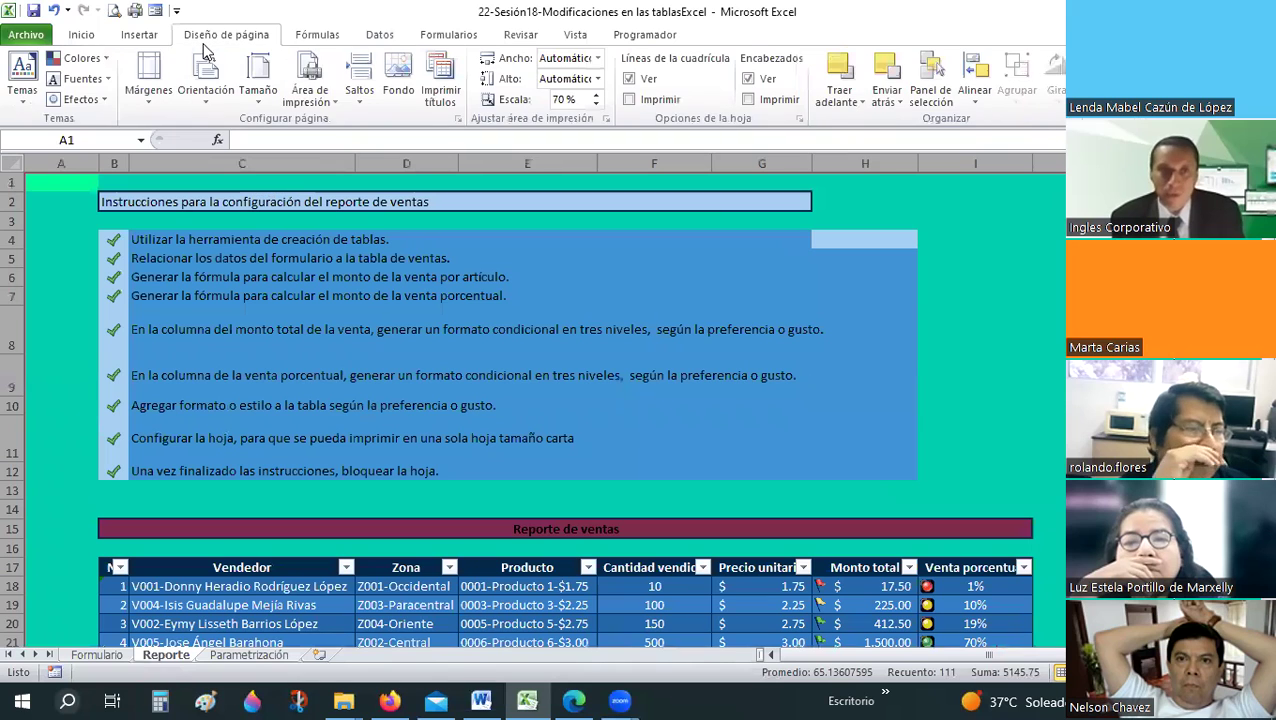
{"action": "left_click", "coordinate": [338, 100]}
{"action": "key", "text": "Escape"}
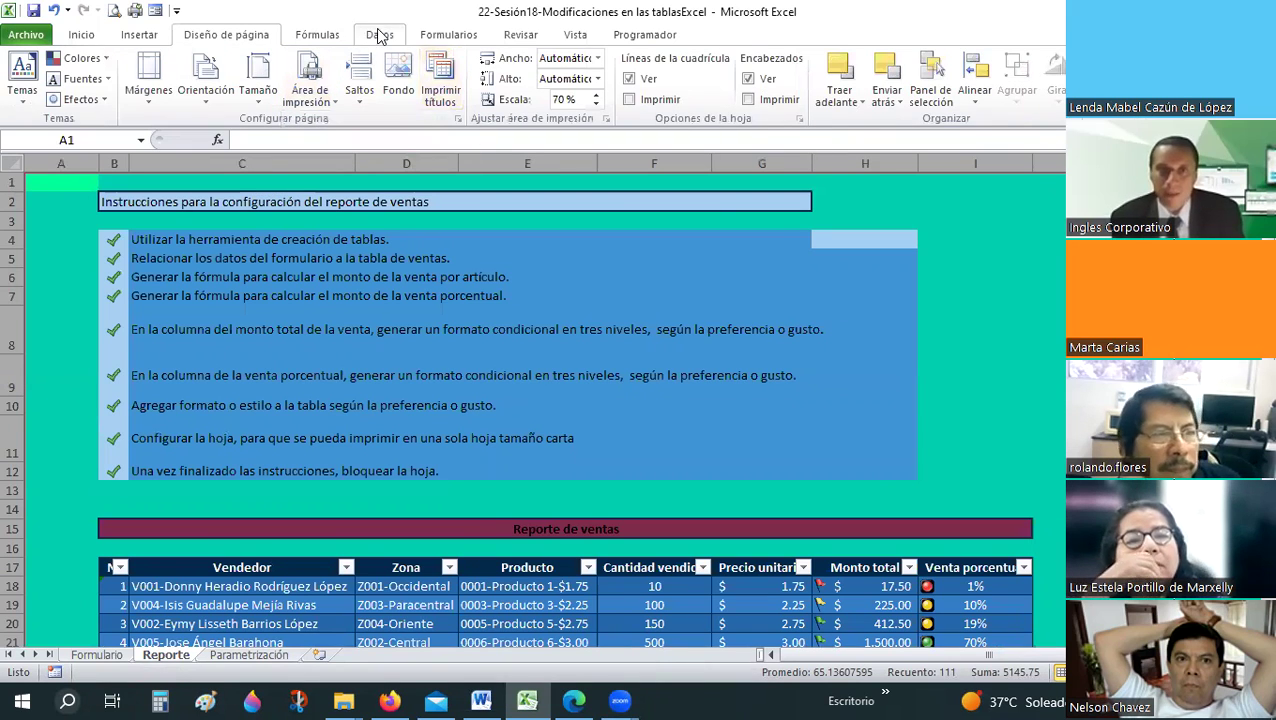
{"action": "left_click", "coordinate": [776, 102]}
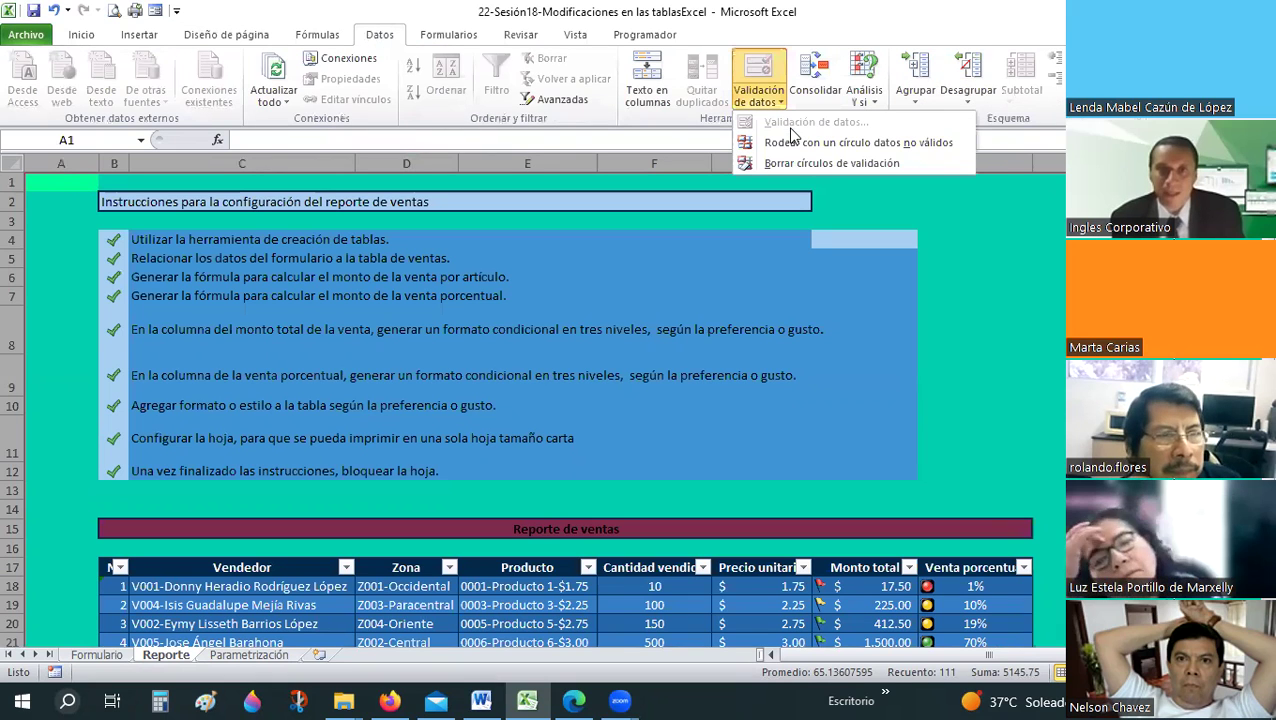
{"action": "left_click", "coordinate": [8, 207]}
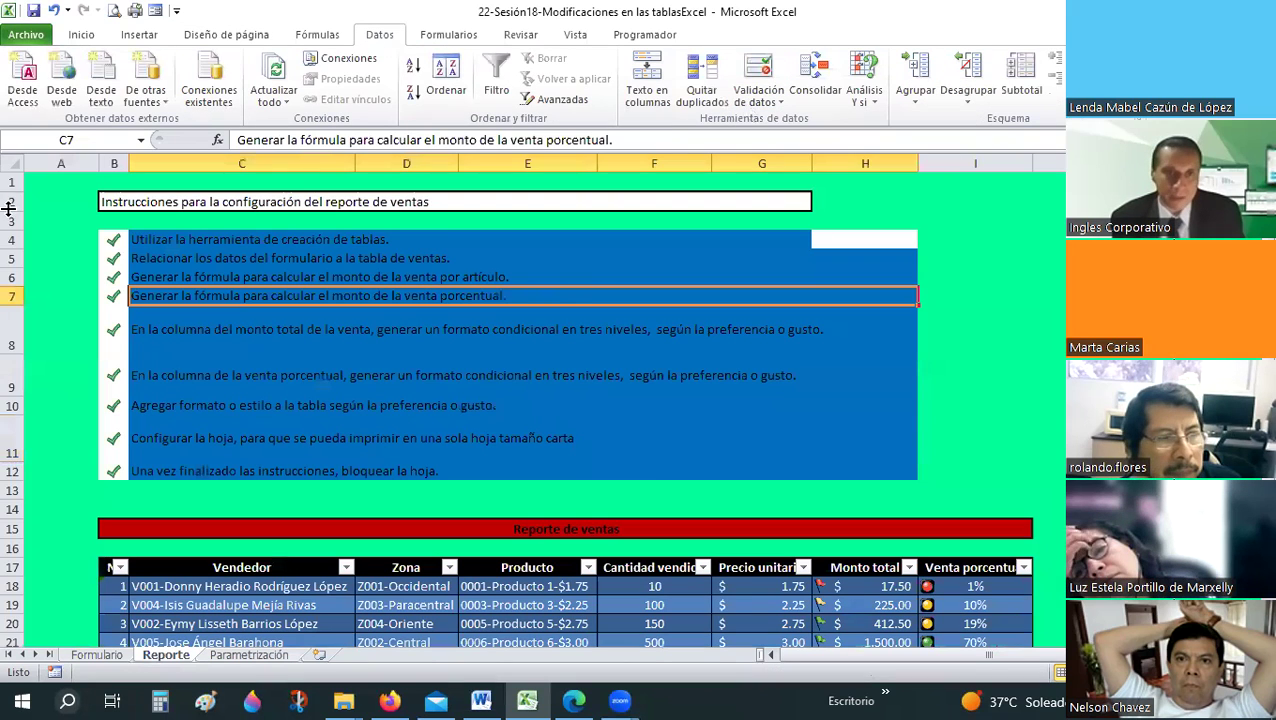
{"action": "left_click", "coordinate": [10, 163]}
{"action": "left_click", "coordinate": [758, 100]}
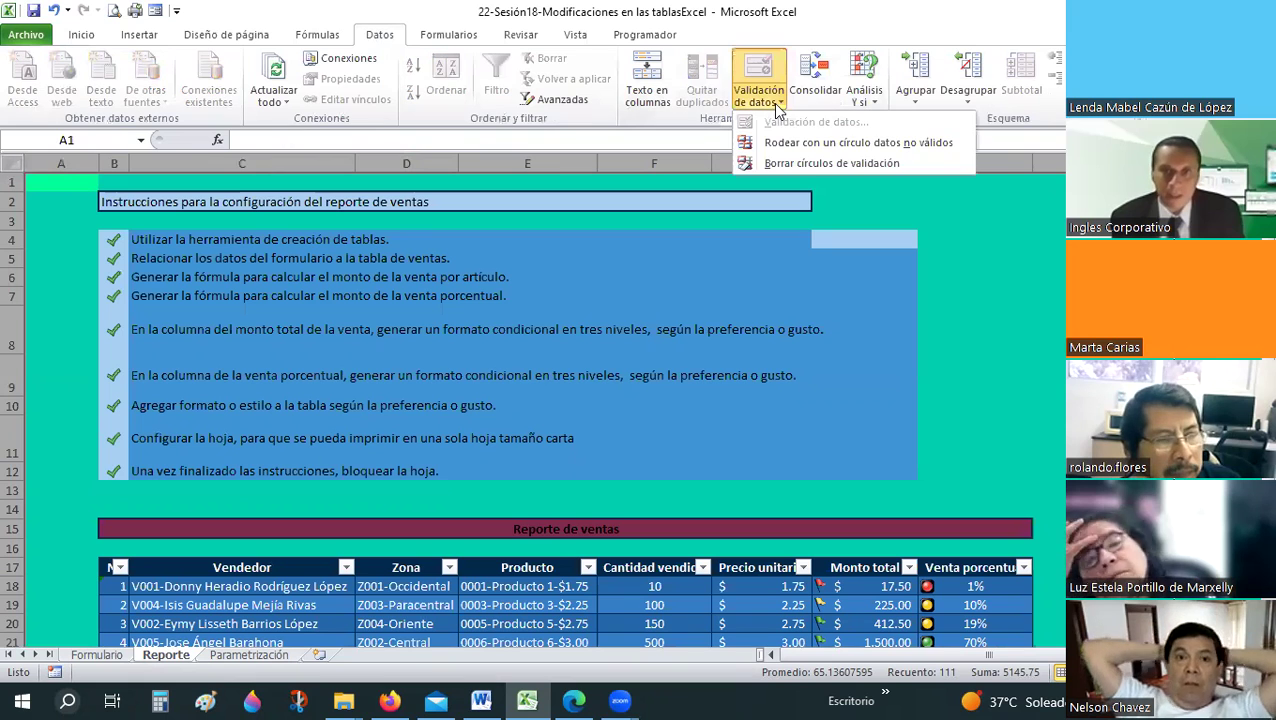
{"action": "scroll", "coordinate": [119, 423], "scroll_direction": "down", "scroll_amount": 3}
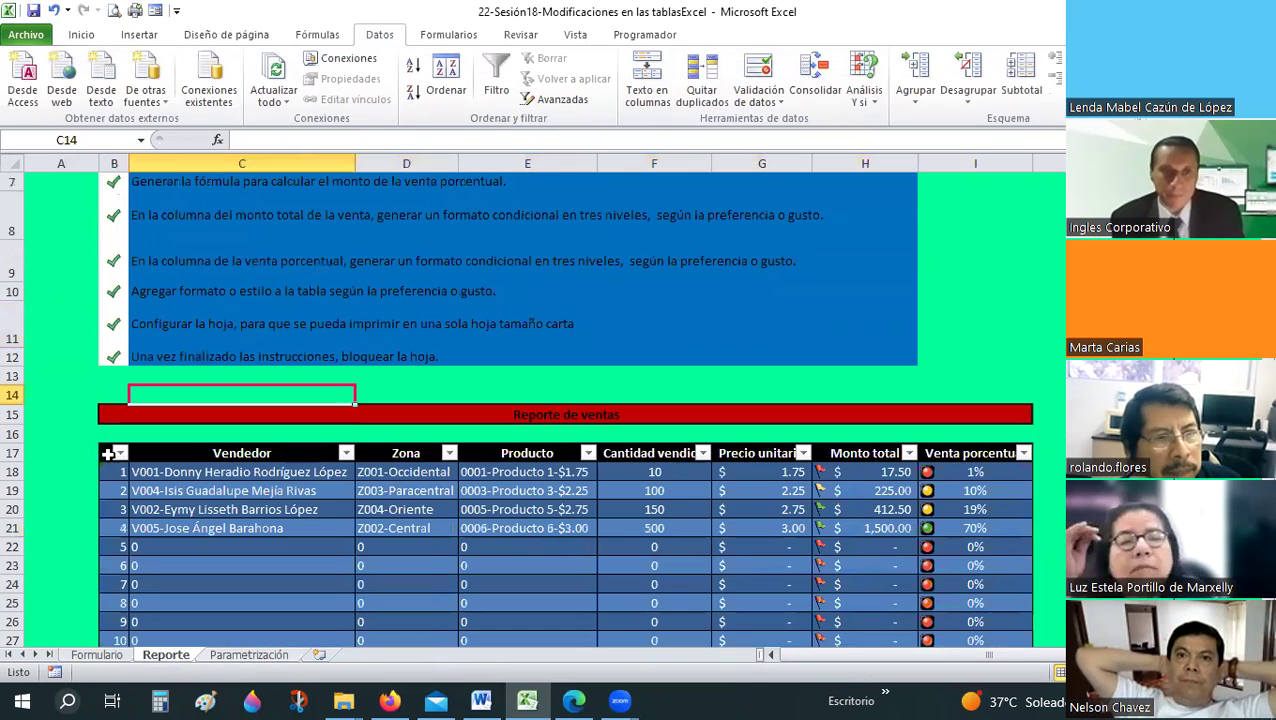
{"action": "left_click_drag", "start_coordinate": [114, 447], "coordinate": [990, 592]}
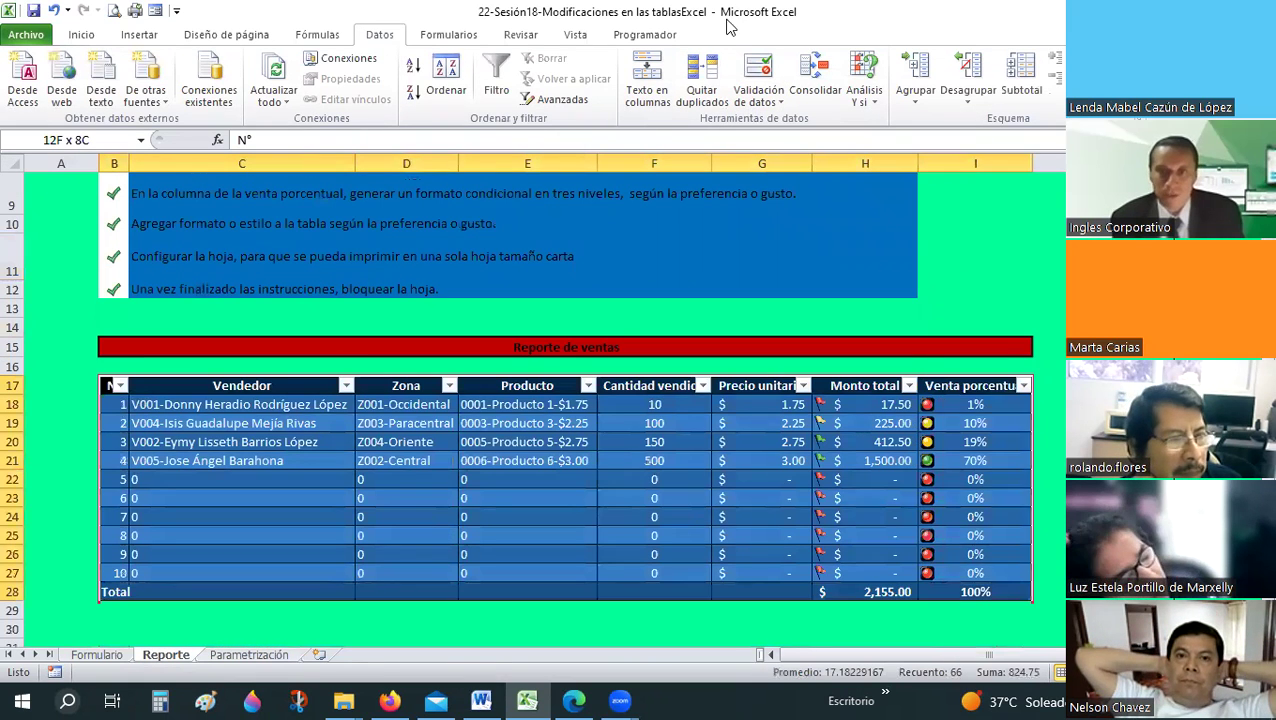
{"action": "left_click", "coordinate": [780, 97]}
{"action": "left_click", "coordinate": [225, 322]}
{"action": "scroll", "coordinate": [225, 320], "scroll_direction": "up", "scroll_amount": 3}
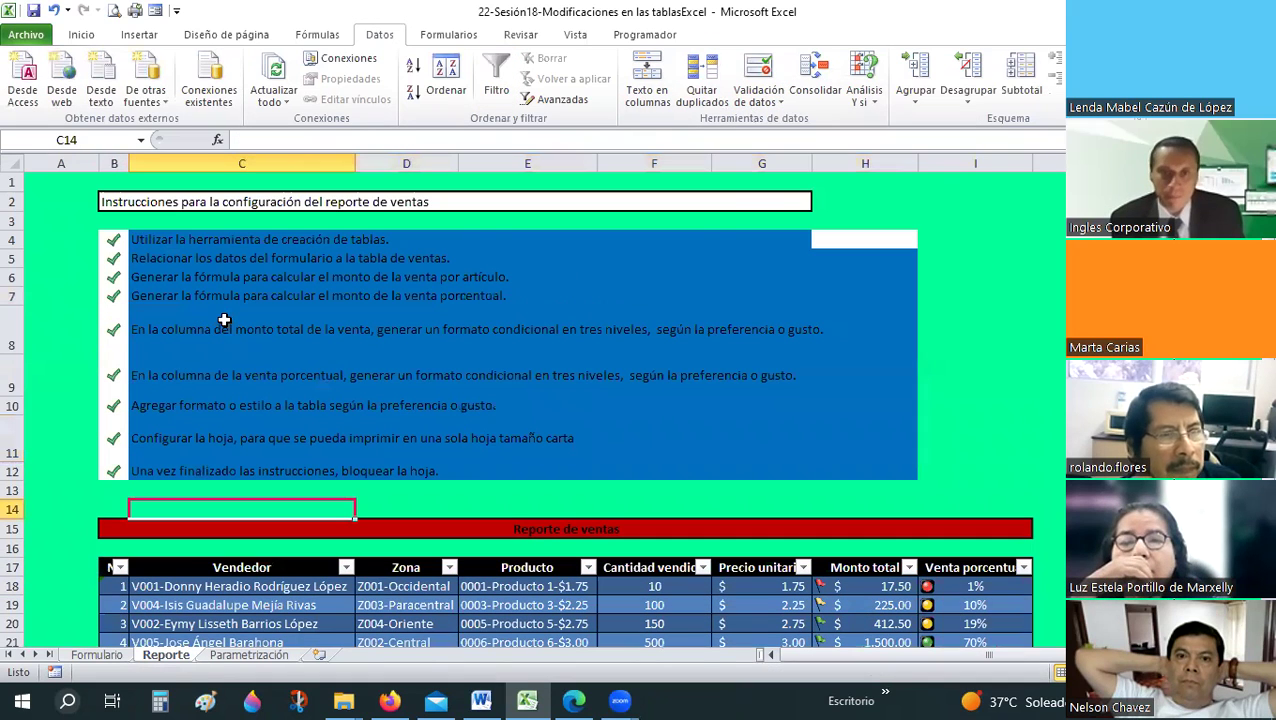
{"action": "key", "text": "ctrl+Home"}
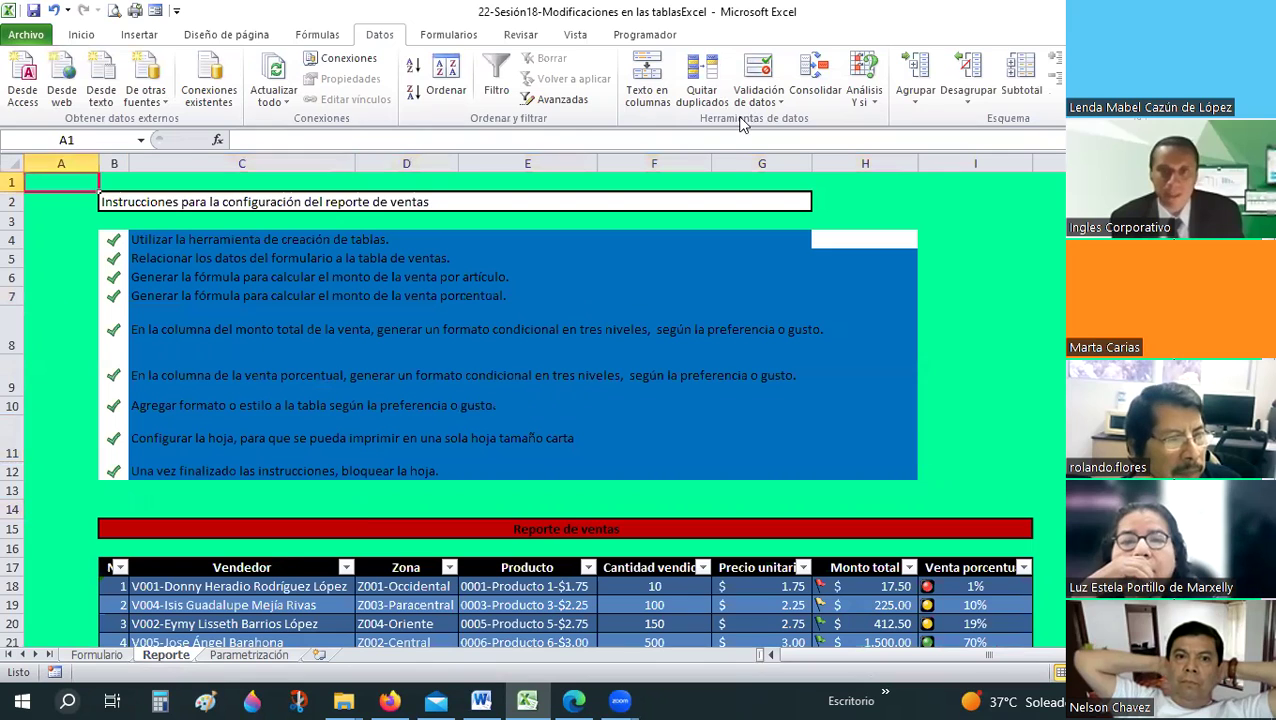
{"action": "left_click", "coordinate": [757, 104]}
{"action": "left_click", "coordinate": [38, 182]}
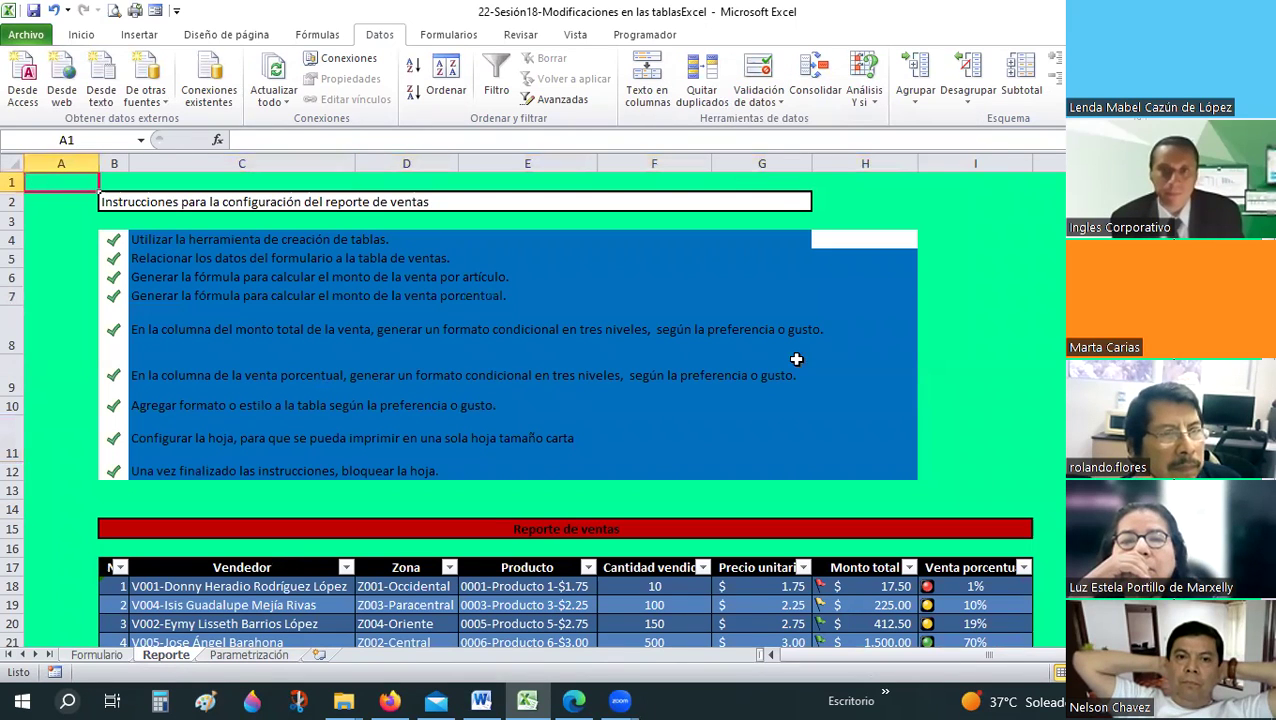
{"action": "left_click_drag", "start_coordinate": [99, 191], "coordinate": [1040, 628]}
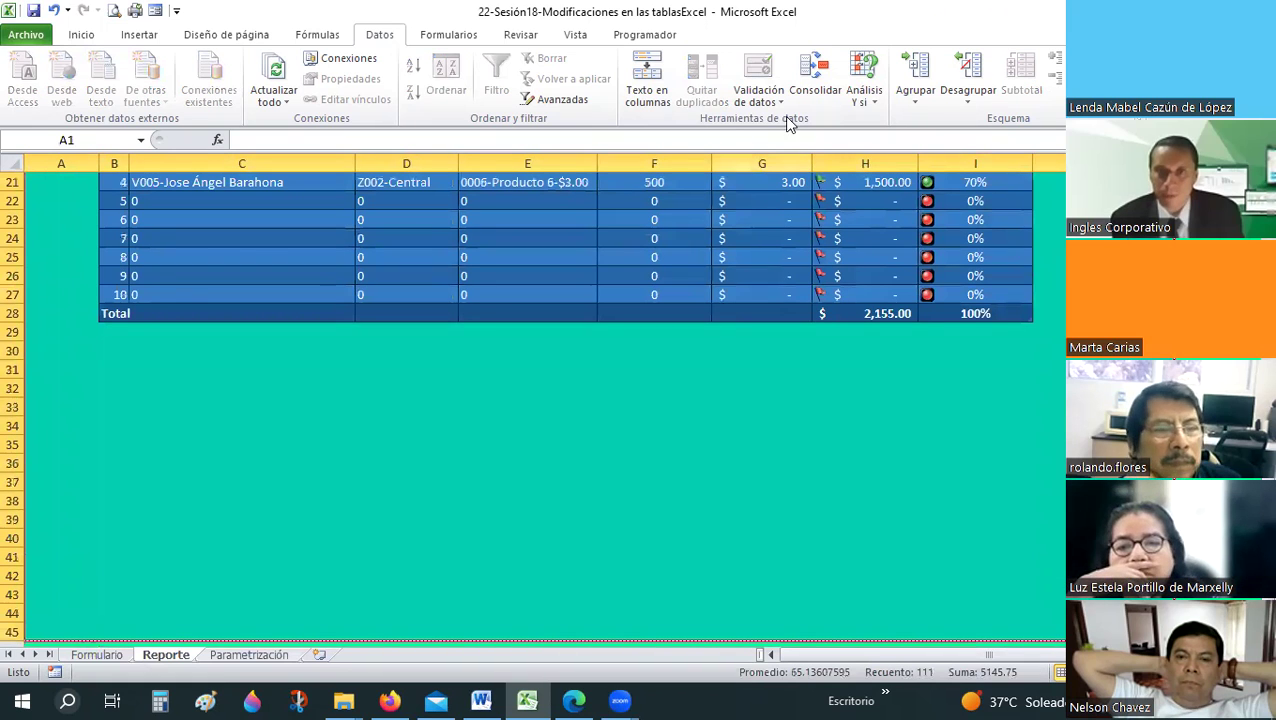
{"action": "left_click", "coordinate": [777, 101]}
- Select the sales report range from B15 to I29 and bring up its shortcut menu
{"action": "left_click", "coordinate": [550, 407]}
{"action": "scroll", "coordinate": [550, 407], "scroll_direction": "up", "scroll_amount": 3}
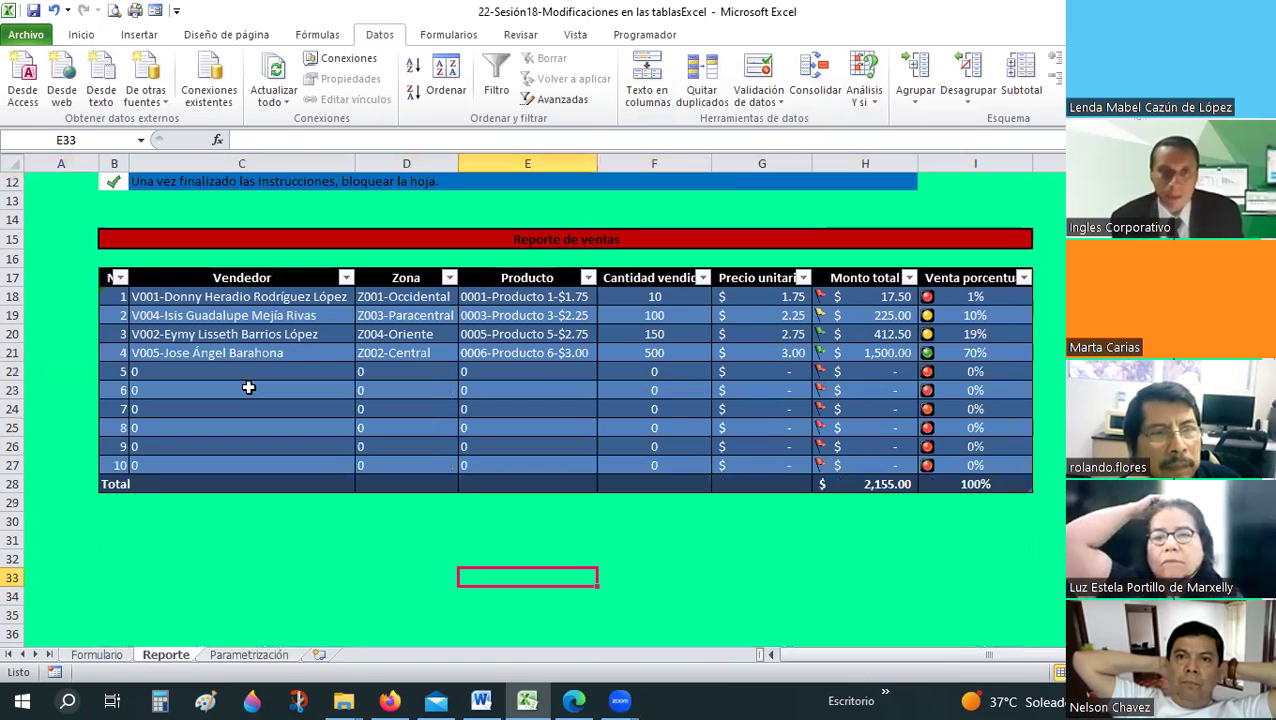
{"action": "left_click_drag", "start_coordinate": [115, 239], "coordinate": [975, 502]}
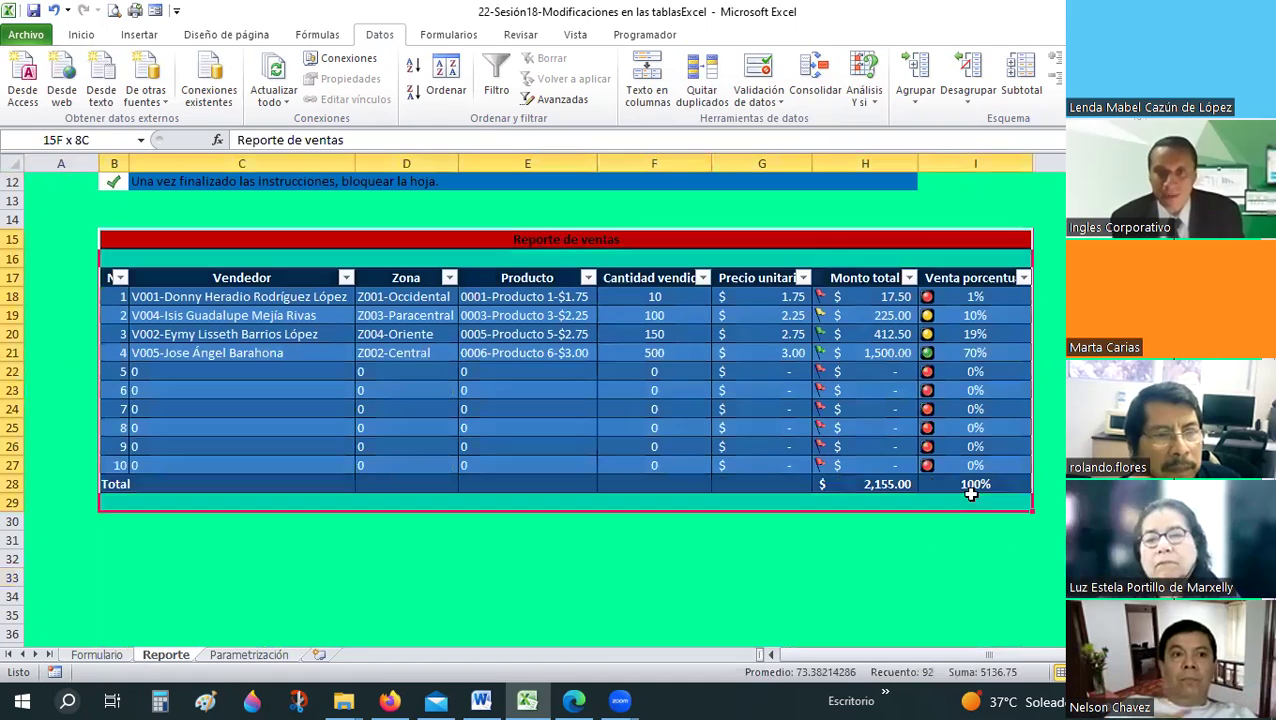
{"action": "left_click_drag", "start_coordinate": [782, 158], "coordinate": [975, 484]}
{"action": "left_click", "coordinate": [758, 95]}
{"action": "left_click", "coordinate": [115, 242]}
{"action": "left_click_drag", "start_coordinate": [115, 242], "coordinate": [945, 500]}
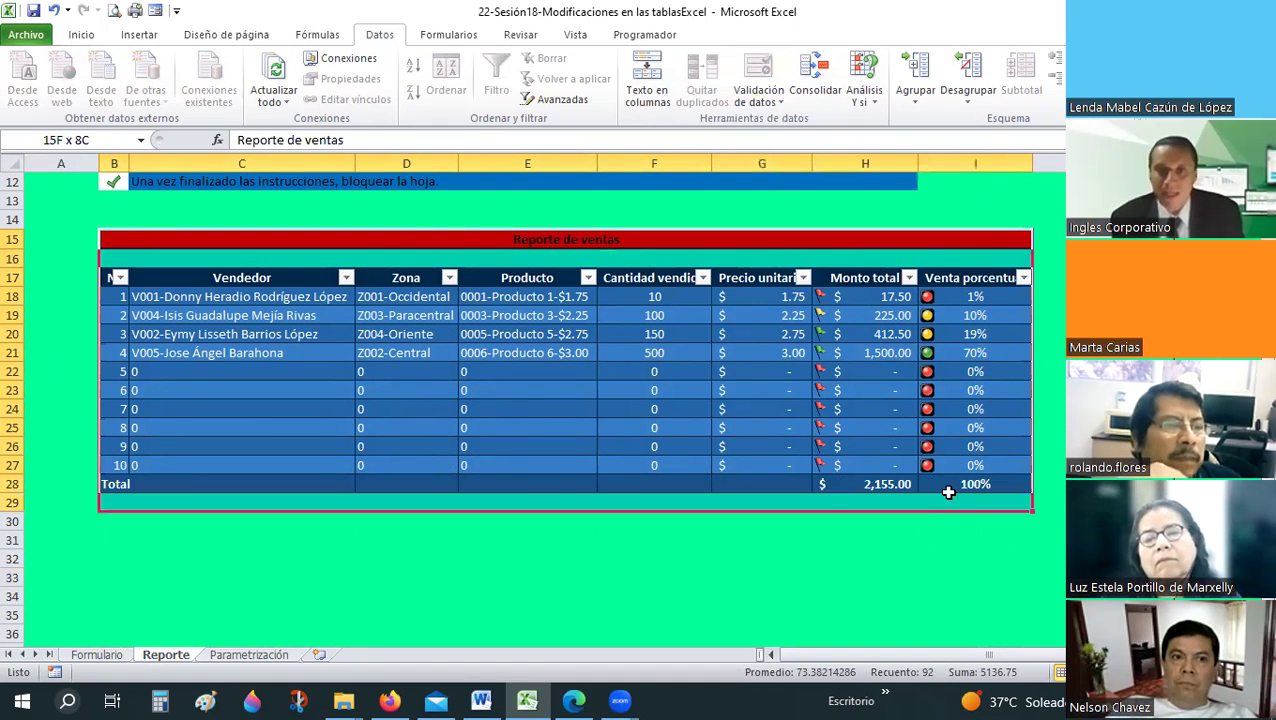
{"action": "left_click", "coordinate": [139, 34]}
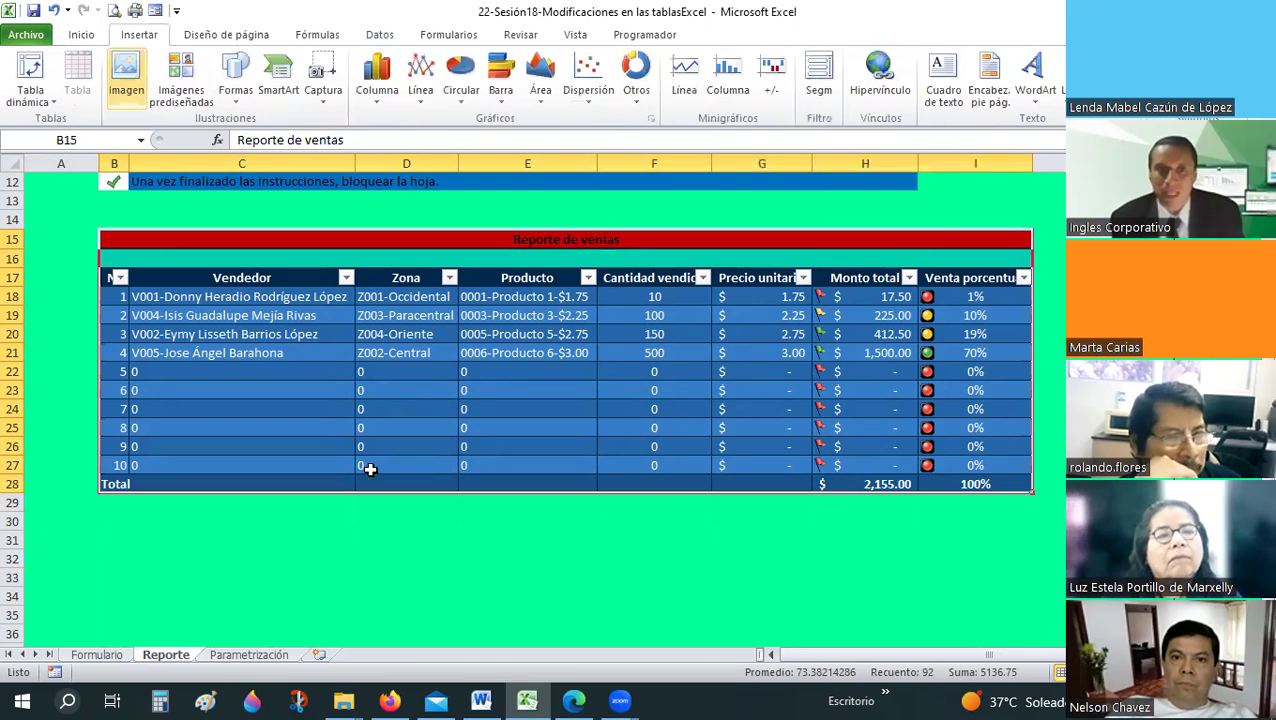
{"action": "left_click", "coordinate": [370, 469]}
{"action": "left_click_drag", "start_coordinate": [165, 245], "coordinate": [900, 497]}
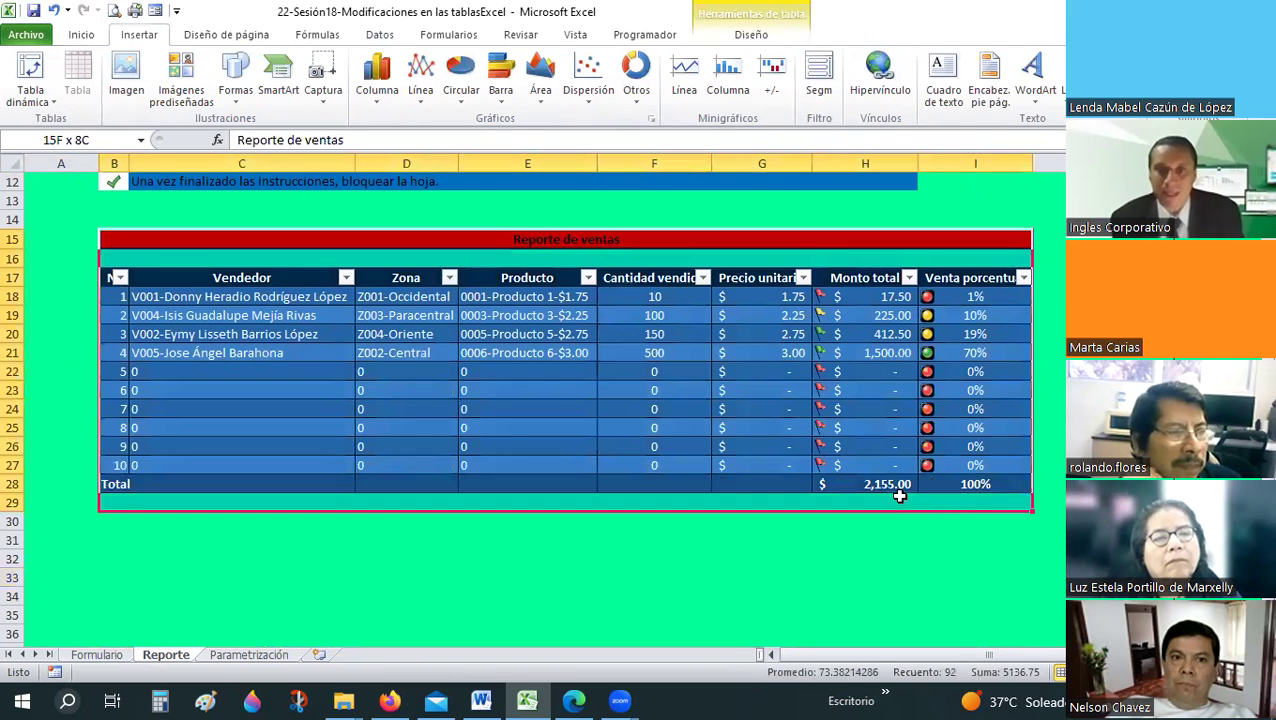
{"action": "right_click", "coordinate": [881, 432]}
{"action": "mouse_move", "coordinate": [936, 308]}
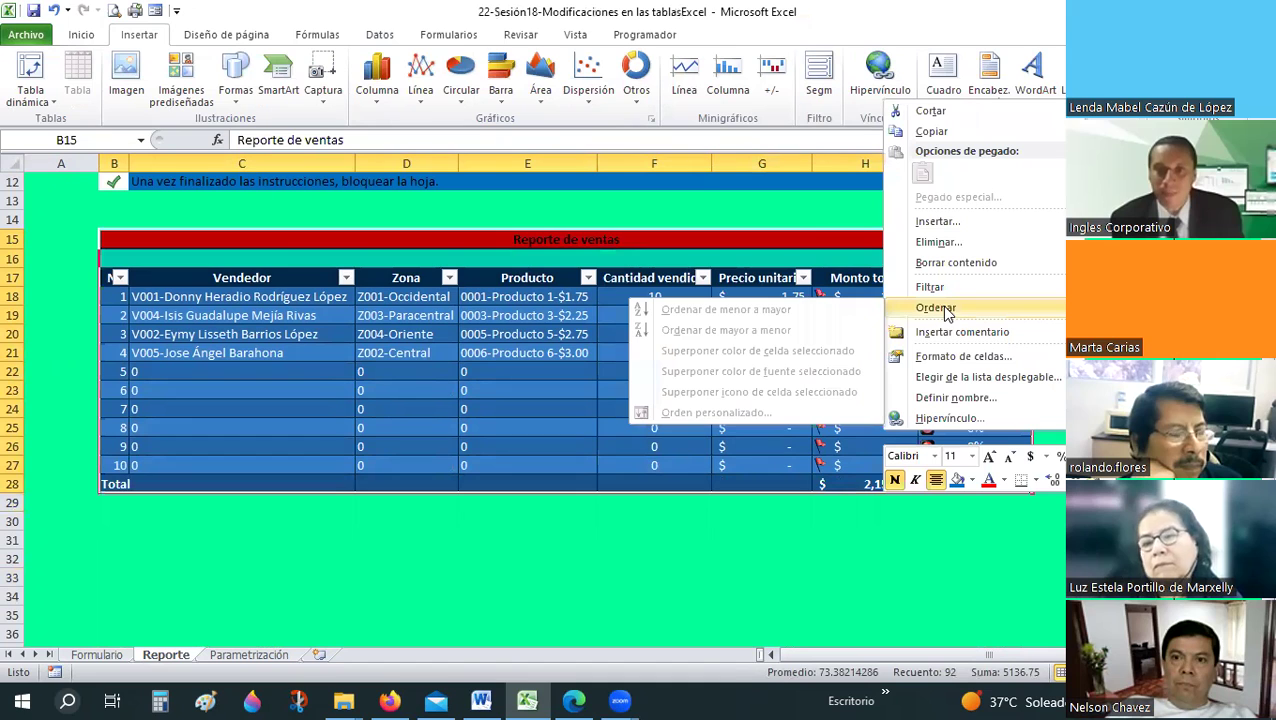
{"action": "left_click", "coordinate": [265, 315]}
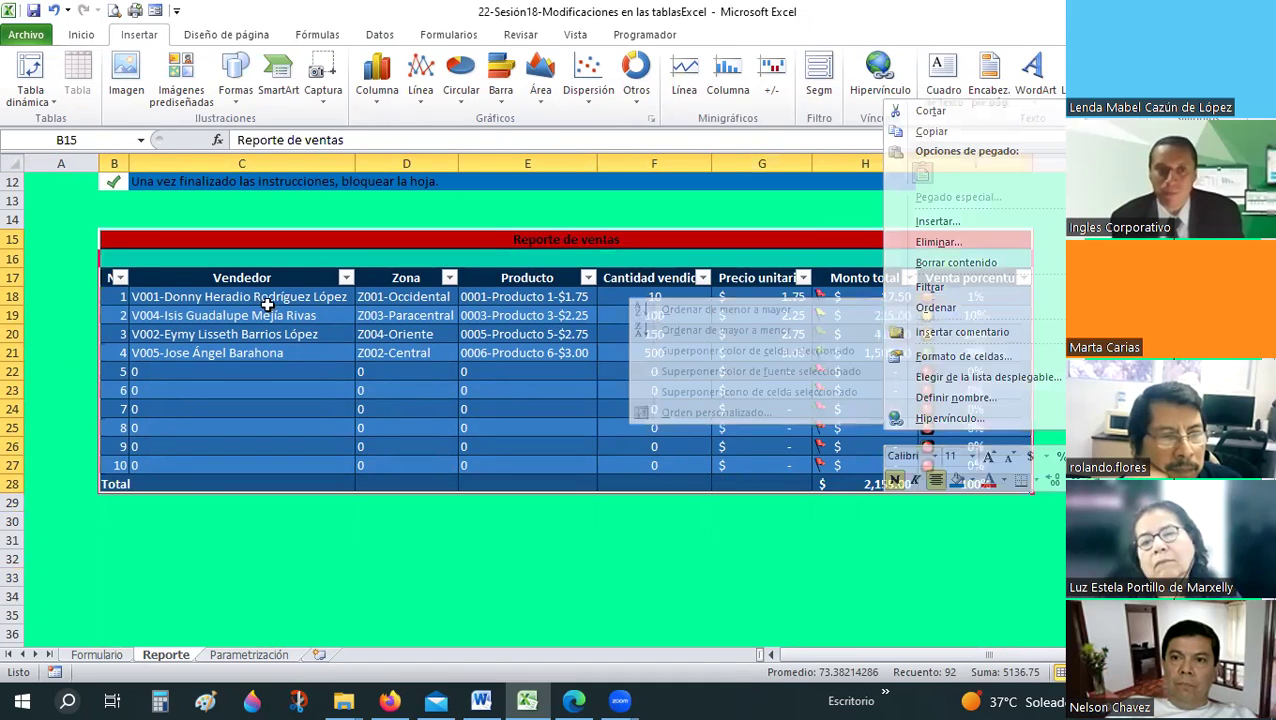
- Convert the sales report table B17:I27 into a normal range, confirming with Sí
{"action": "left_click", "coordinate": [108, 276]}
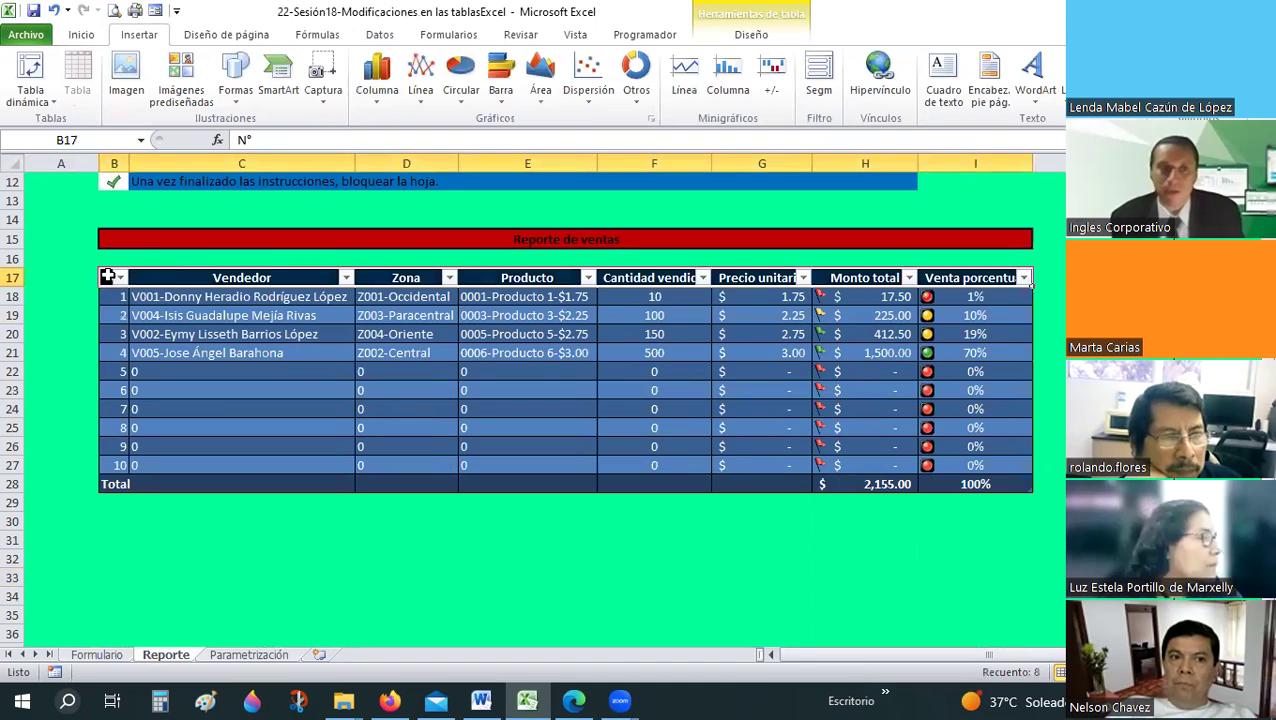
{"action": "left_click_drag", "start_coordinate": [108, 276], "coordinate": [990, 481]}
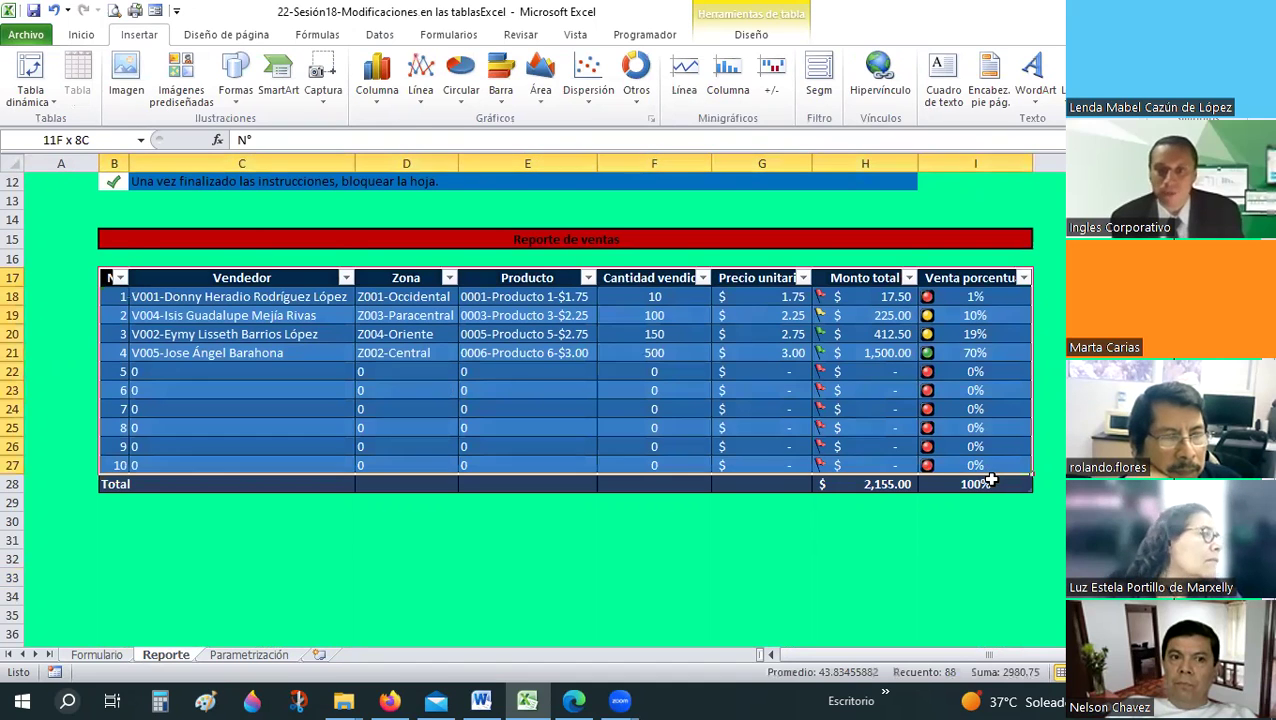
{"action": "right_click", "coordinate": [990, 483]}
{"action": "mouse_move", "coordinate": [1037, 378]}
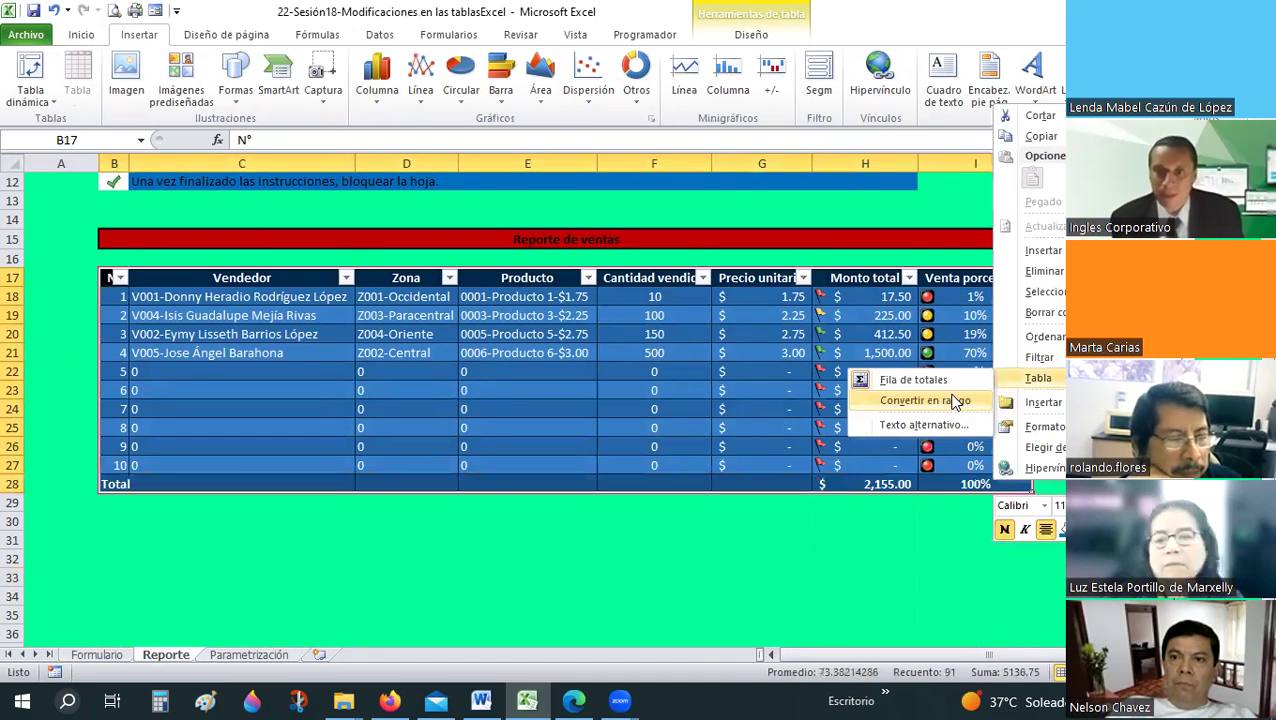
{"action": "left_click", "coordinate": [950, 401]}
{"action": "left_click", "coordinate": [585, 398]}
{"action": "left_click", "coordinate": [527, 577]}
{"action": "key", "text": "ctrl+a"}
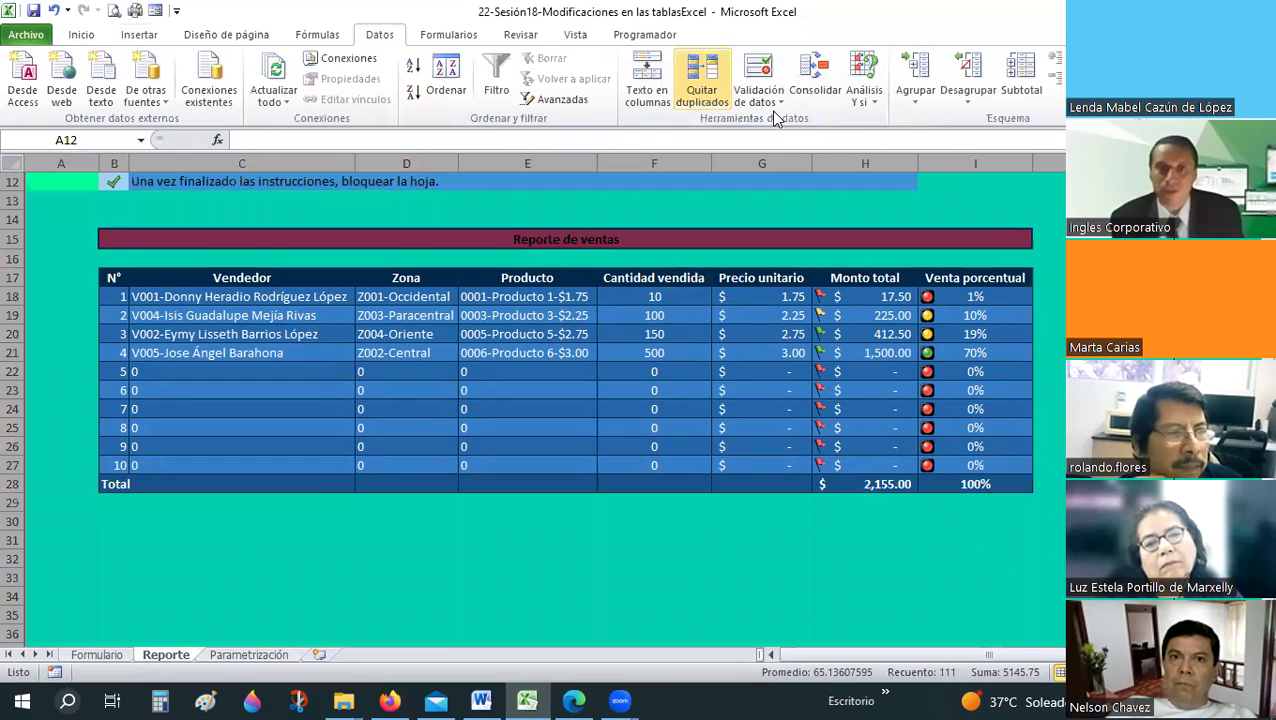
{"action": "left_click", "coordinate": [770, 100]}
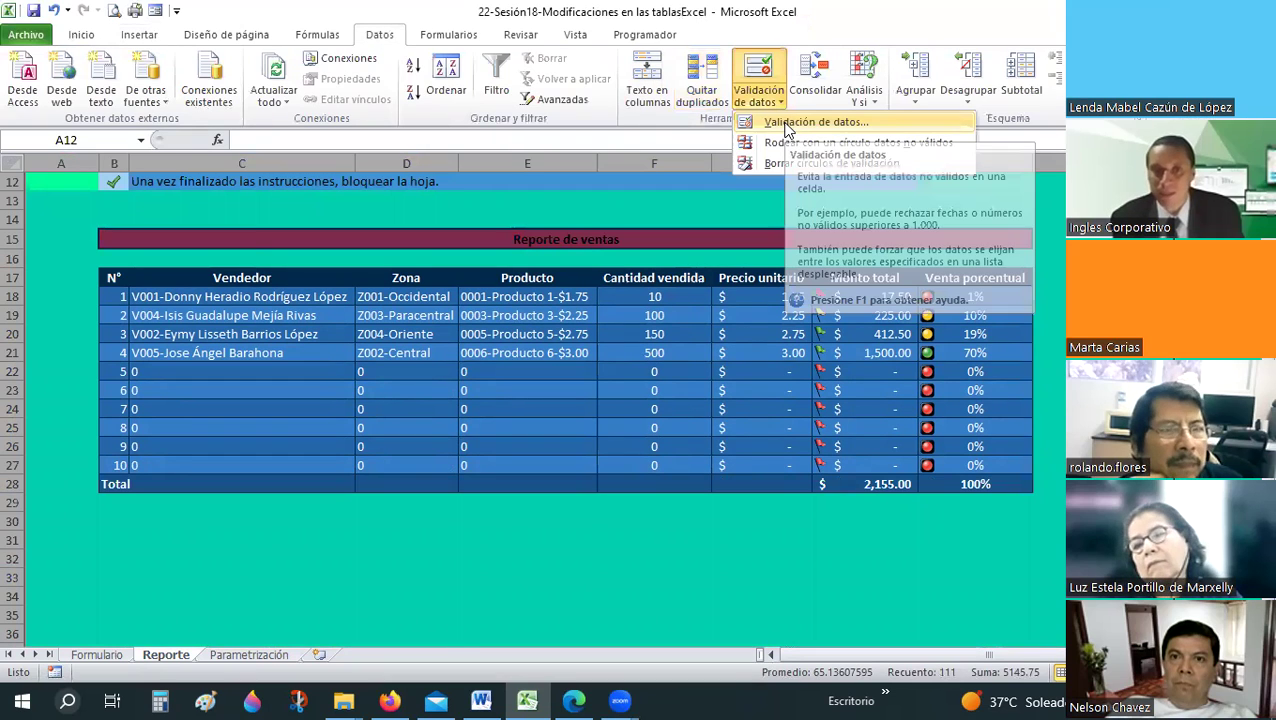
{"action": "key", "text": "Return"}
{"action": "left_click", "coordinate": [196, 320]}
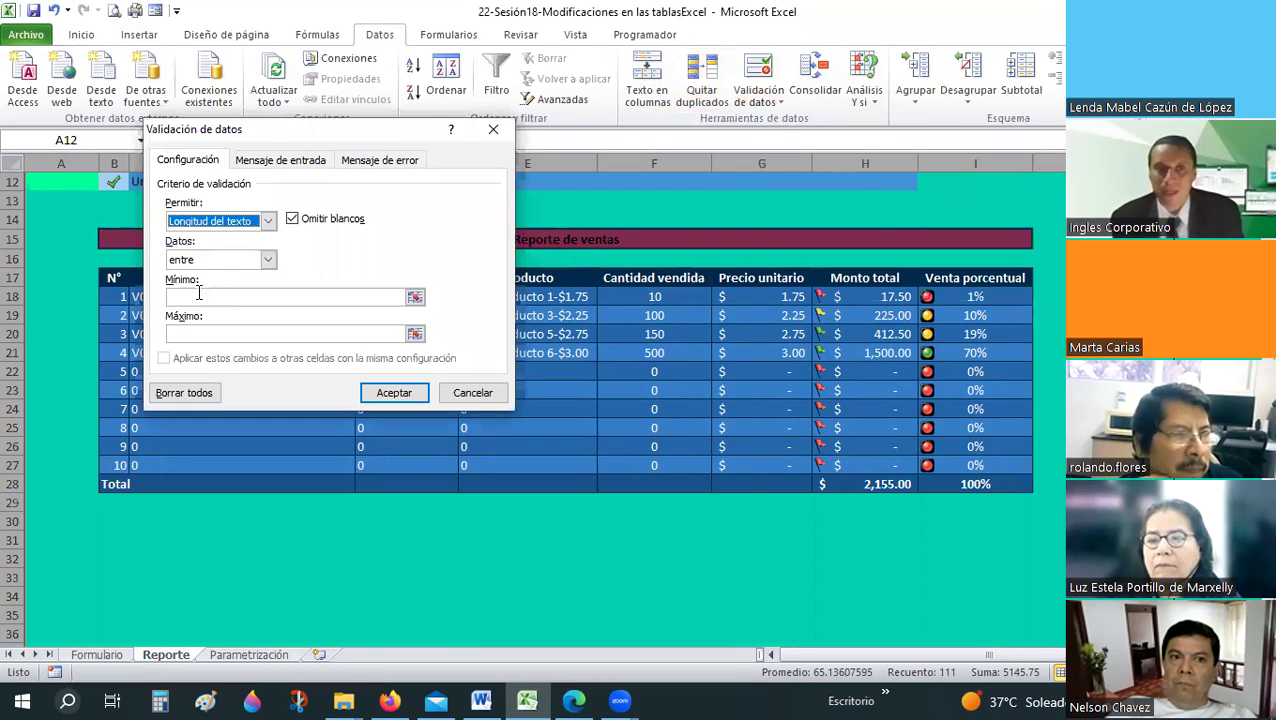
{"action": "left_click", "coordinate": [220, 259]}
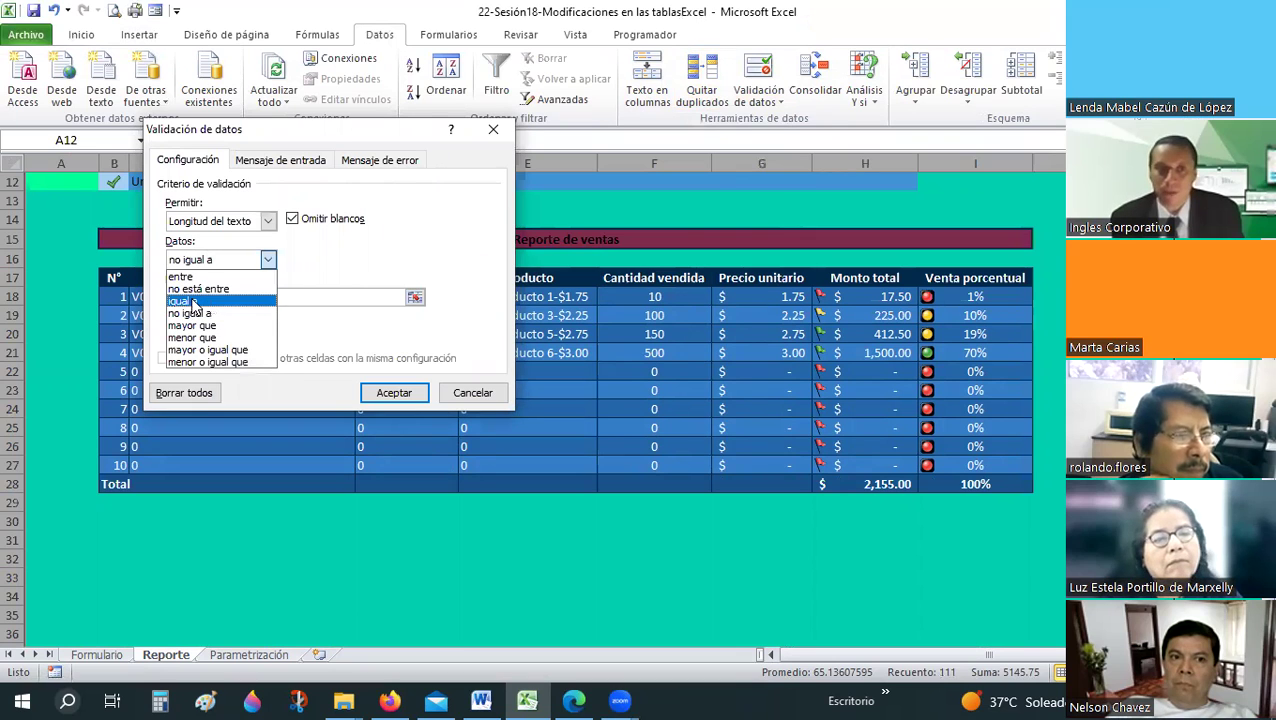
{"action": "left_click", "coordinate": [193, 300]}
{"action": "key", "text": "Escape"}
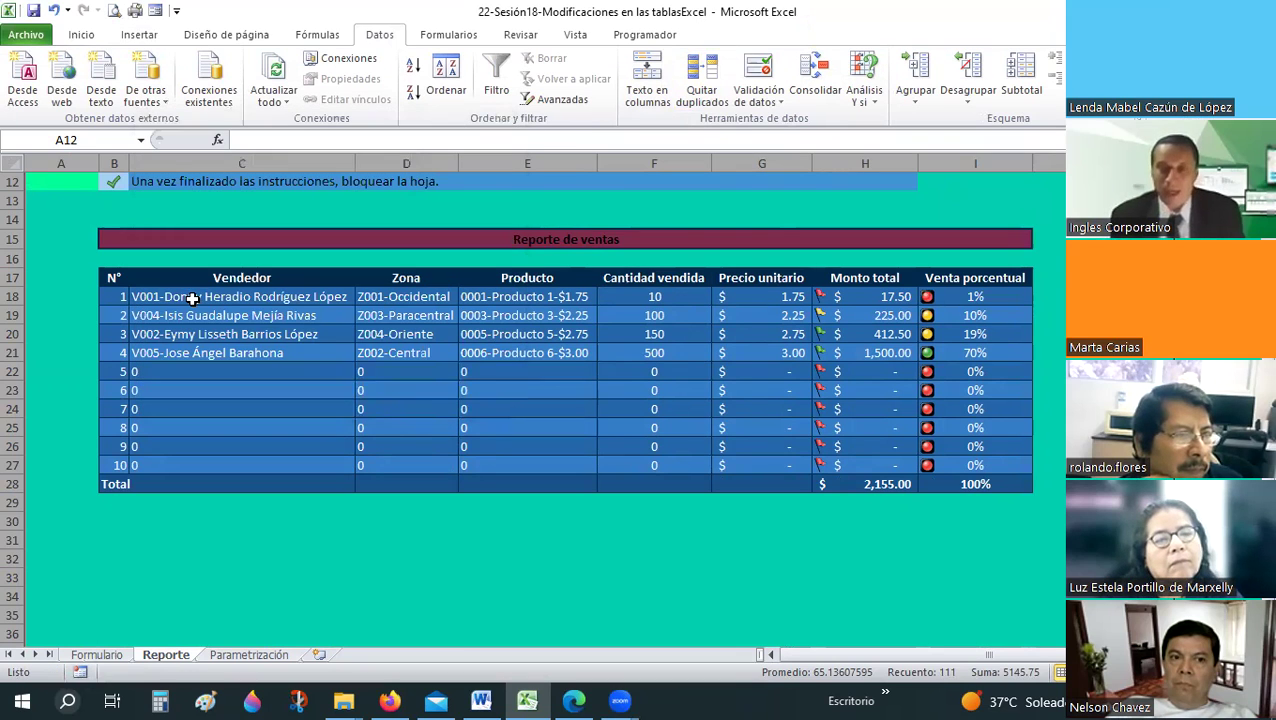
{"action": "left_click", "coordinate": [597, 468]}
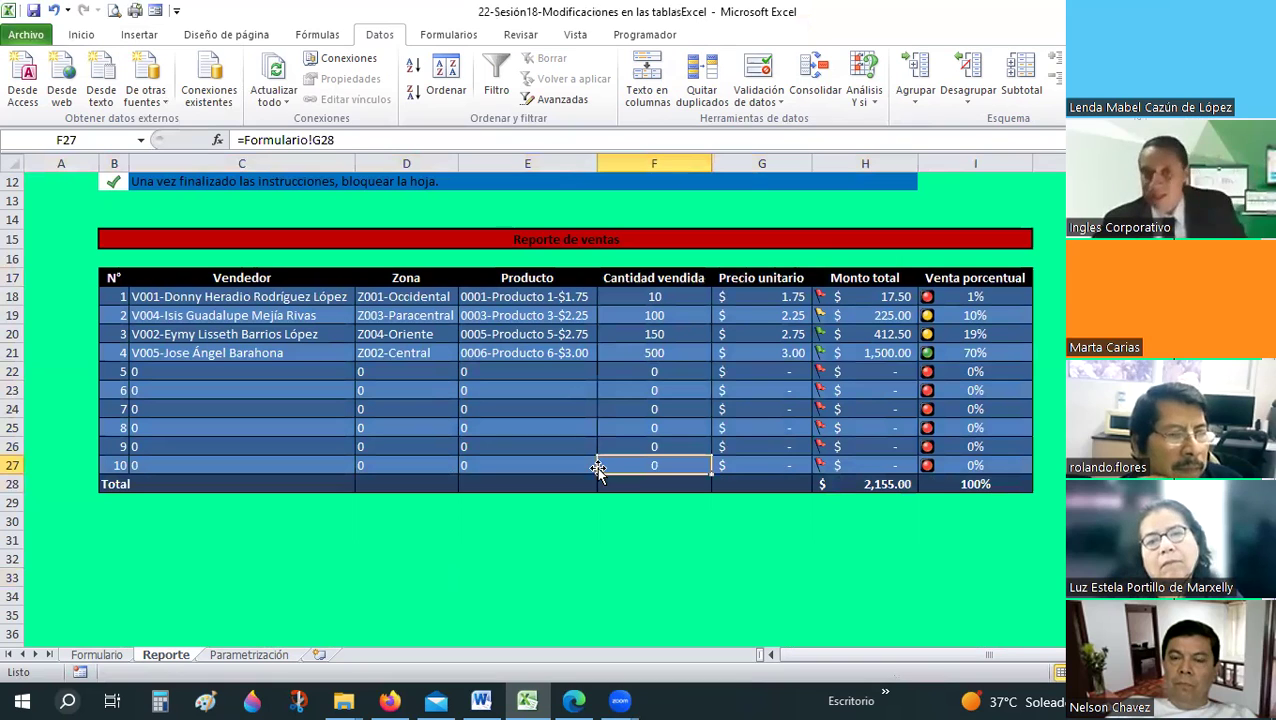
- Inspect Reporte cell E21's link, then review the Formulario and Parametrización sheets
{"action": "scroll", "coordinate": [597, 468], "scroll_direction": "up", "scroll_amount": 1, "text": "ctrl"}
{"action": "left_click", "coordinate": [597, 466]}
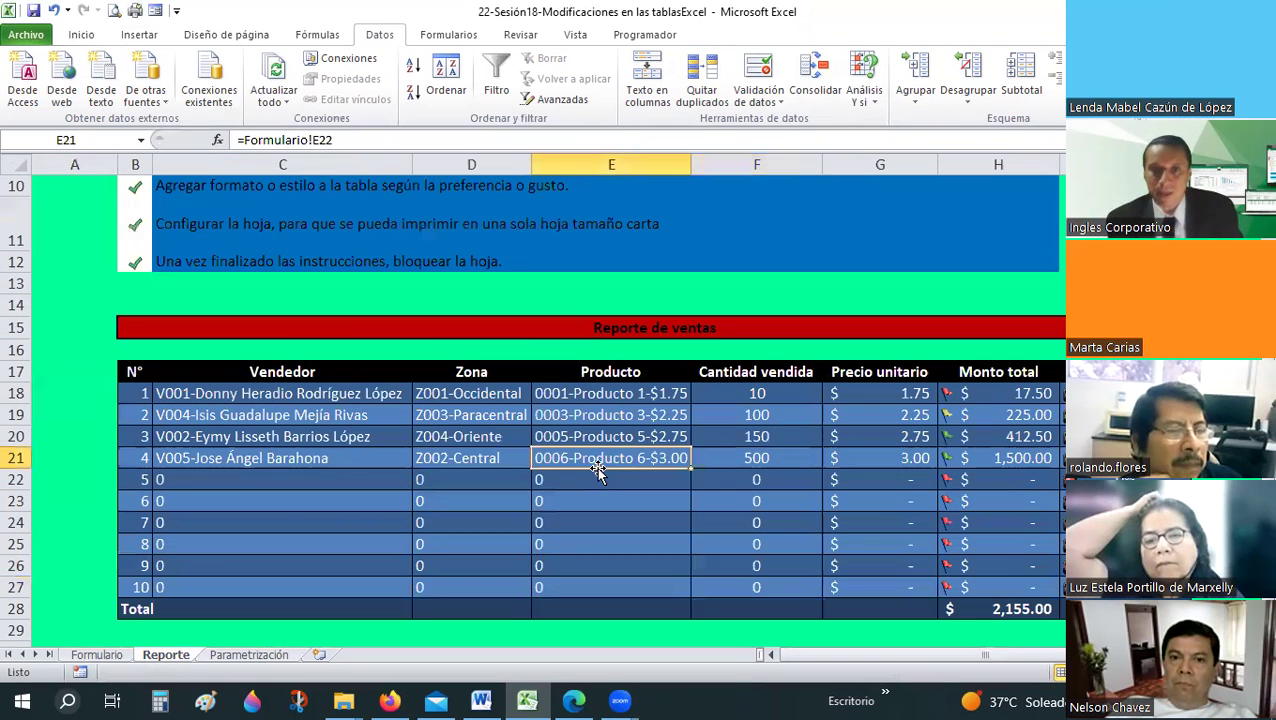
{"action": "type", "text": "SADA"}
{"action": "key", "text": "Escape"}
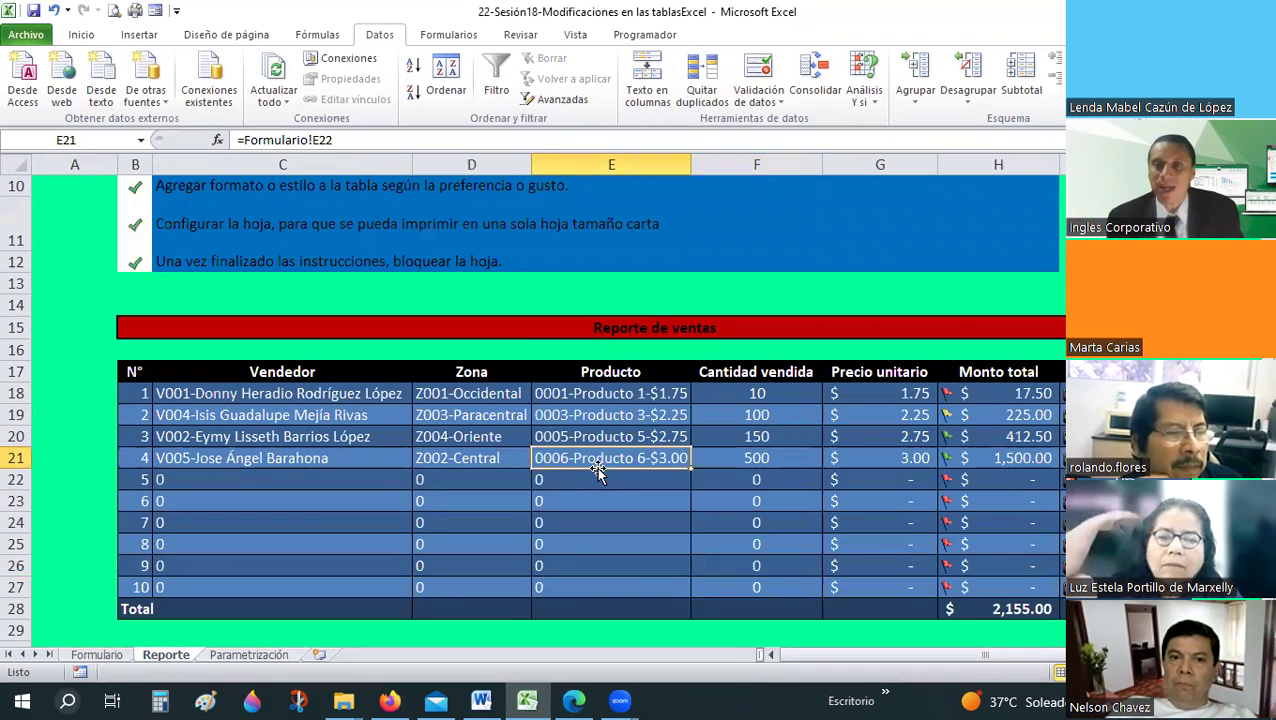
{"action": "left_click", "coordinate": [110, 655]}
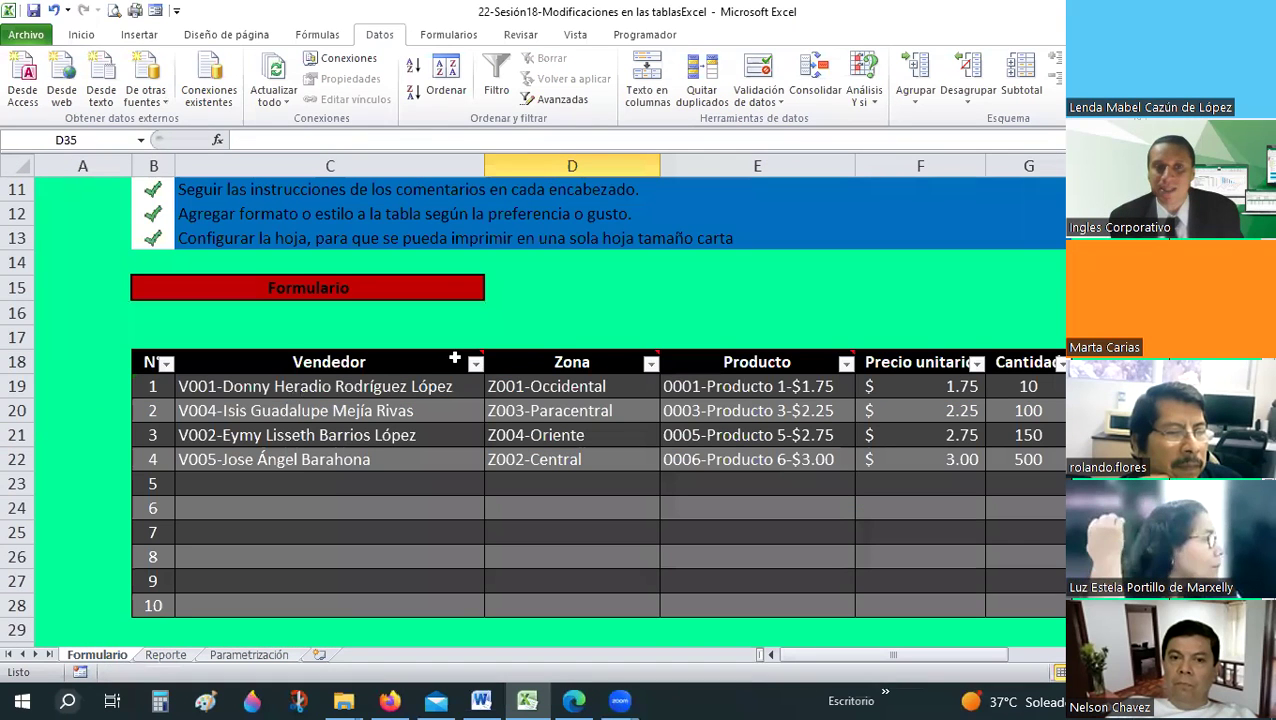
{"action": "scroll", "coordinate": [357, 494], "scroll_direction": "up", "scroll_amount": 1, "text": "ctrl"}
{"action": "key", "text": "Down"}
{"action": "key", "text": "Down"}
{"action": "key", "text": "Down"}
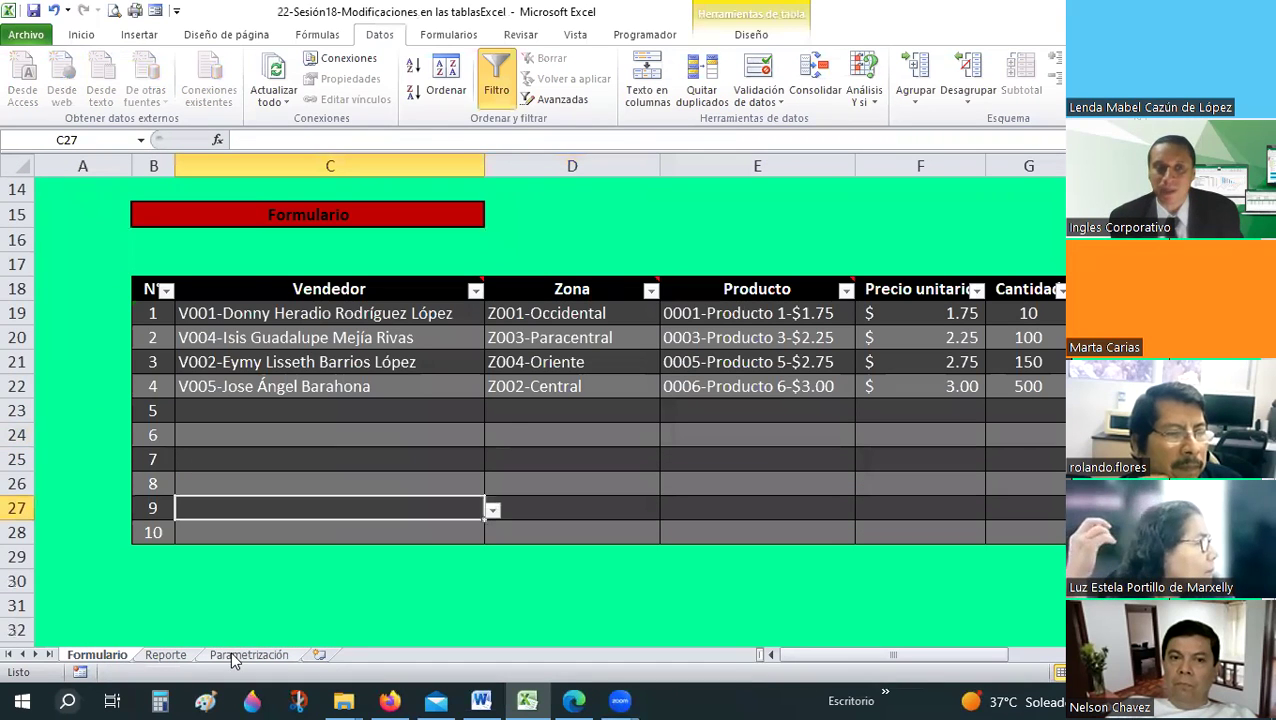
{"action": "left_click", "coordinate": [240, 656]}
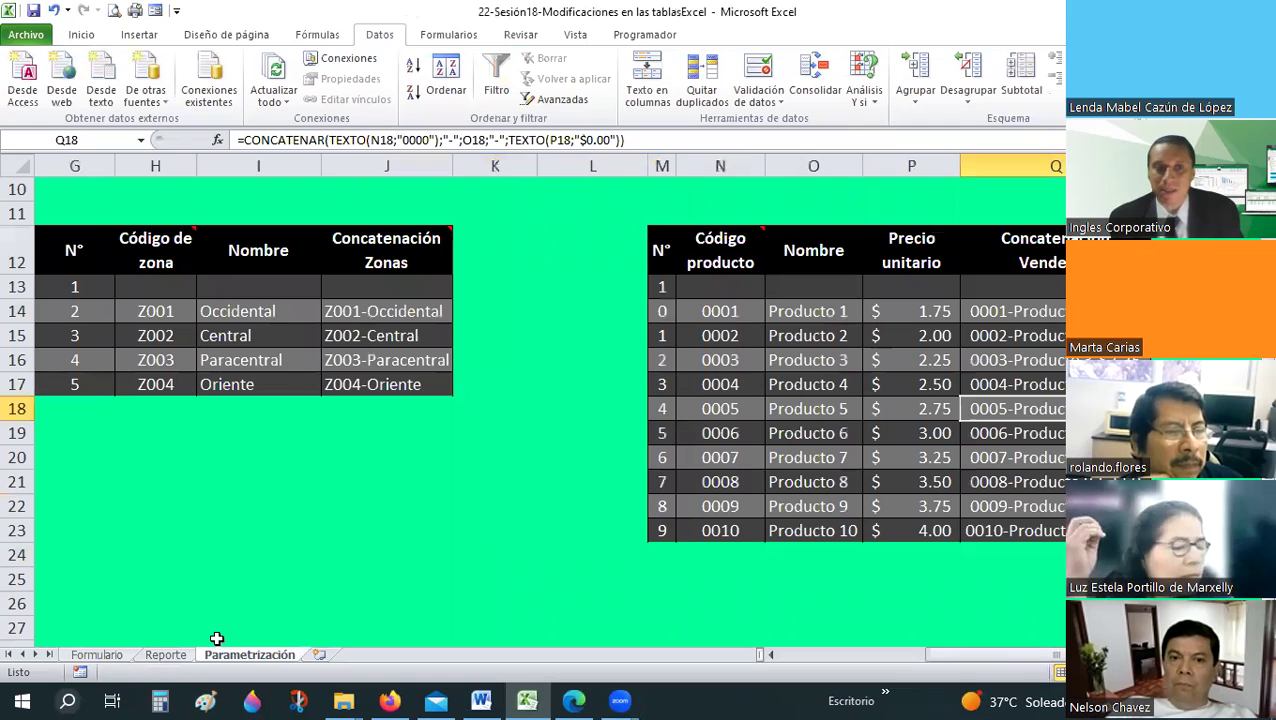
{"action": "key", "text": "ctrl+Page_Up"}
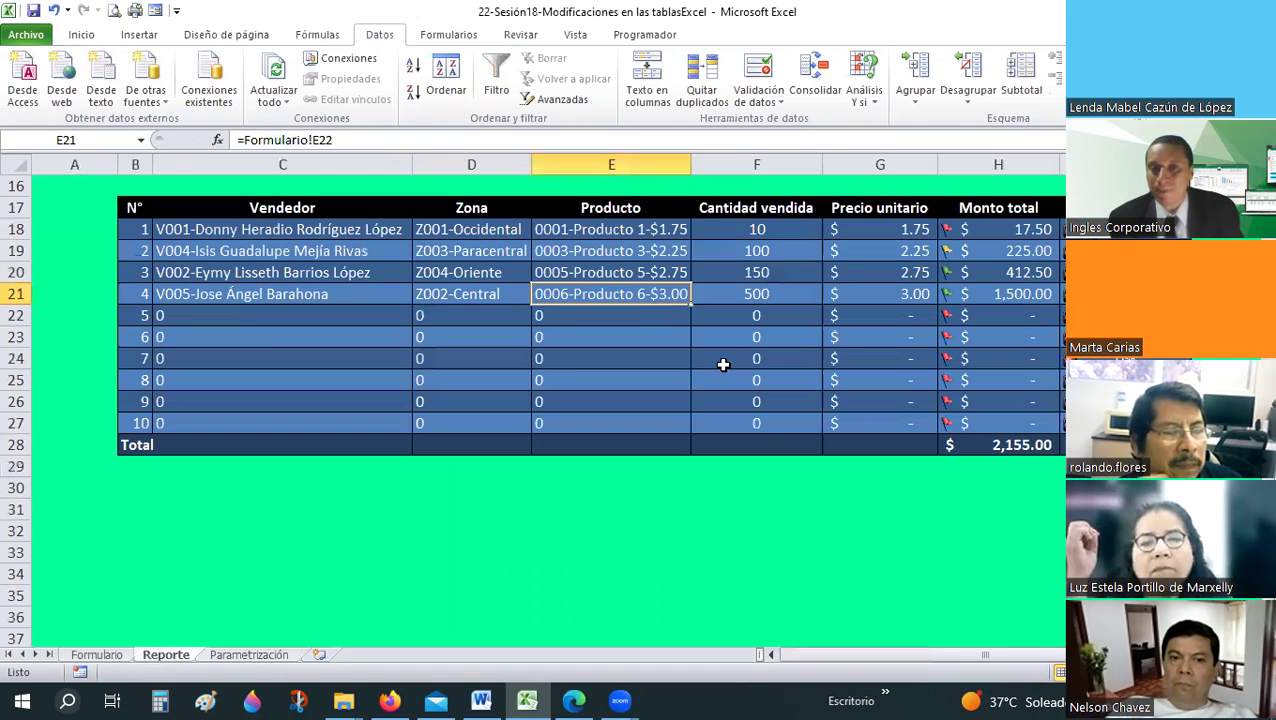
- Inspect the Reporte quantity formula in F24 and amount formula in H20 against Formulario
{"action": "left_click", "coordinate": [723, 362]}
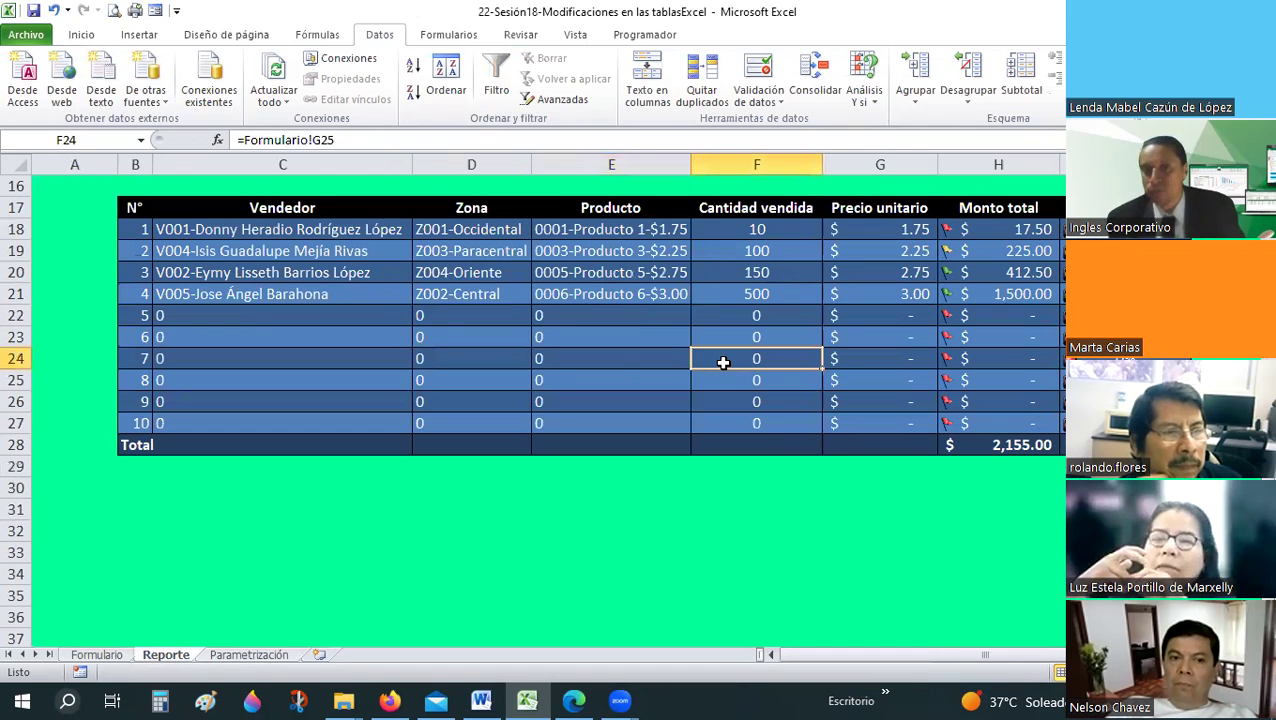
{"action": "left_click", "coordinate": [1030, 275]}
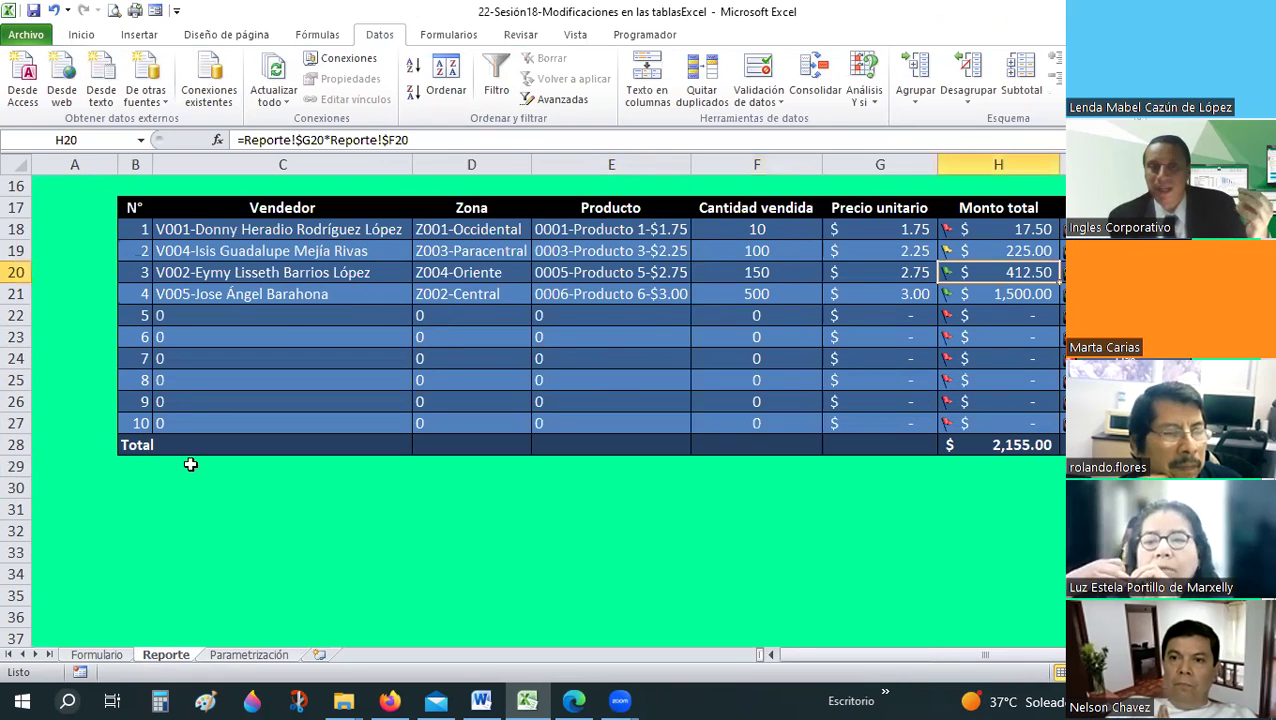
{"action": "left_click", "coordinate": [117, 656]}
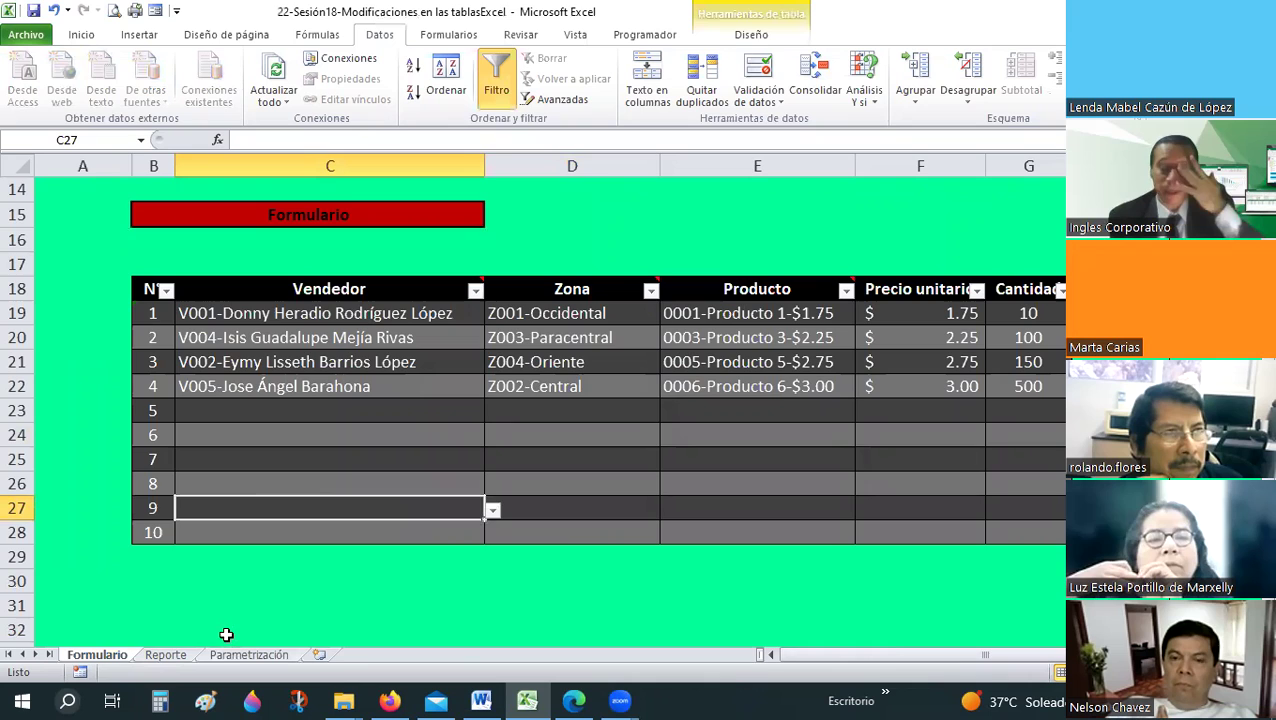
{"action": "left_click", "coordinate": [166, 655]}
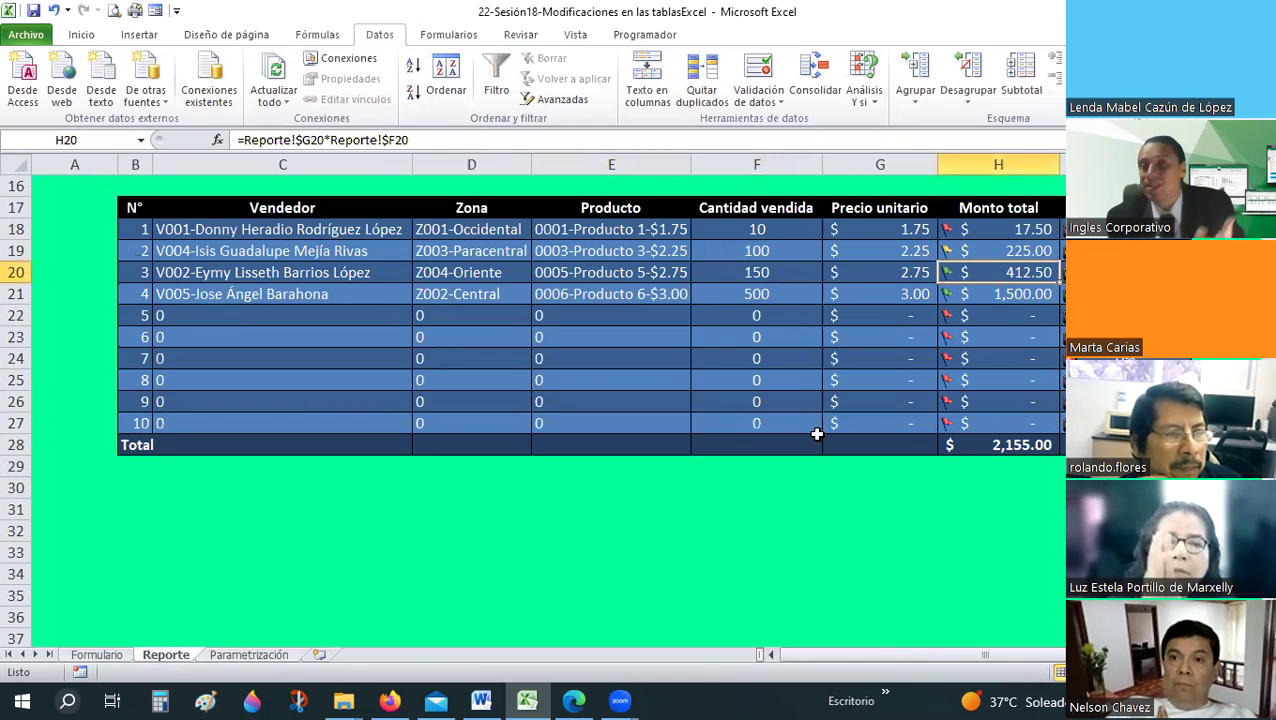
{"action": "scroll", "coordinate": [817, 434], "scroll_direction": "up", "scroll_amount": 2}
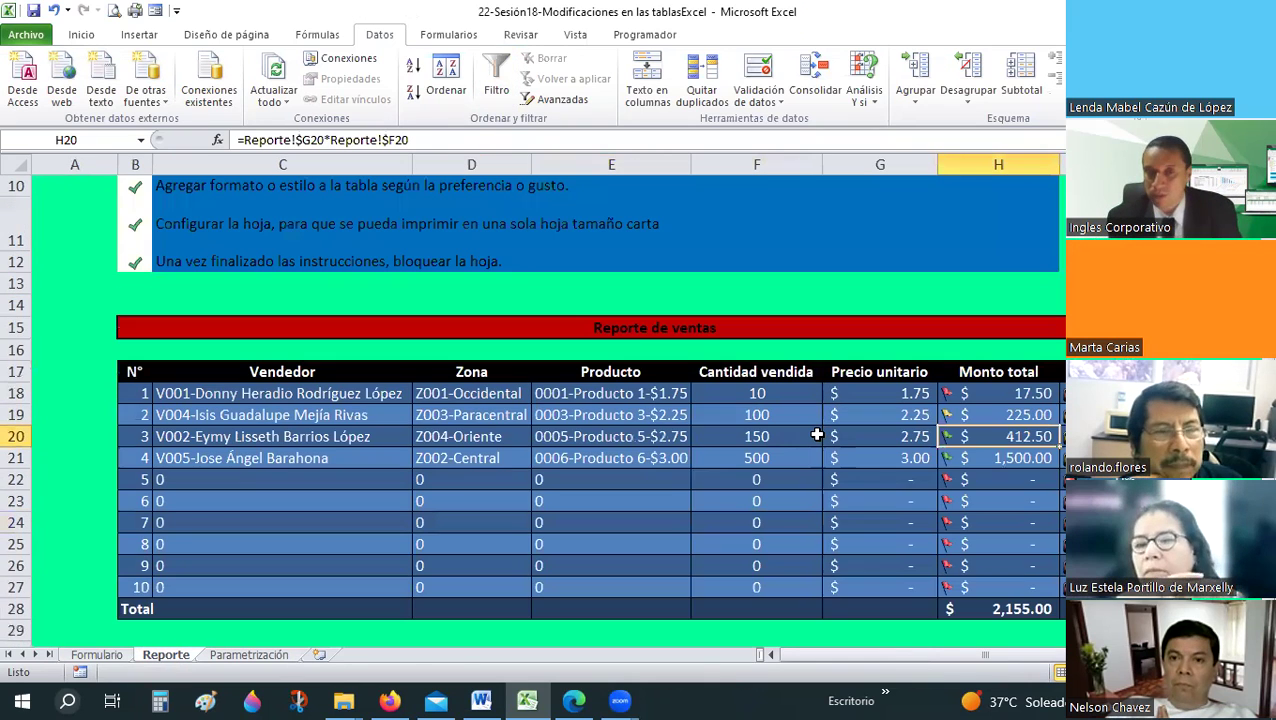
{"action": "scroll", "coordinate": [817, 434], "scroll_direction": "up", "scroll_amount": 3}
{"action": "scroll", "coordinate": [817, 434], "scroll_direction": "down", "scroll_amount": 1}
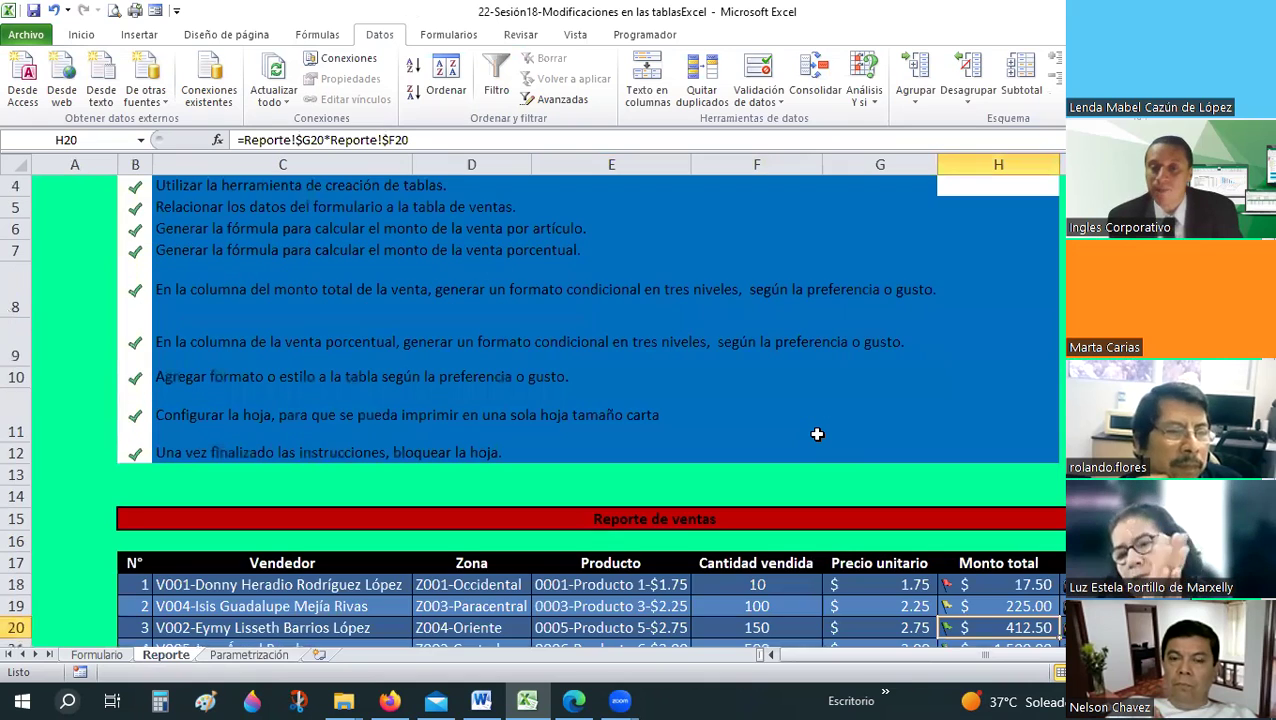
{"action": "scroll", "coordinate": [817, 434], "scroll_direction": "down", "scroll_amount": 3}
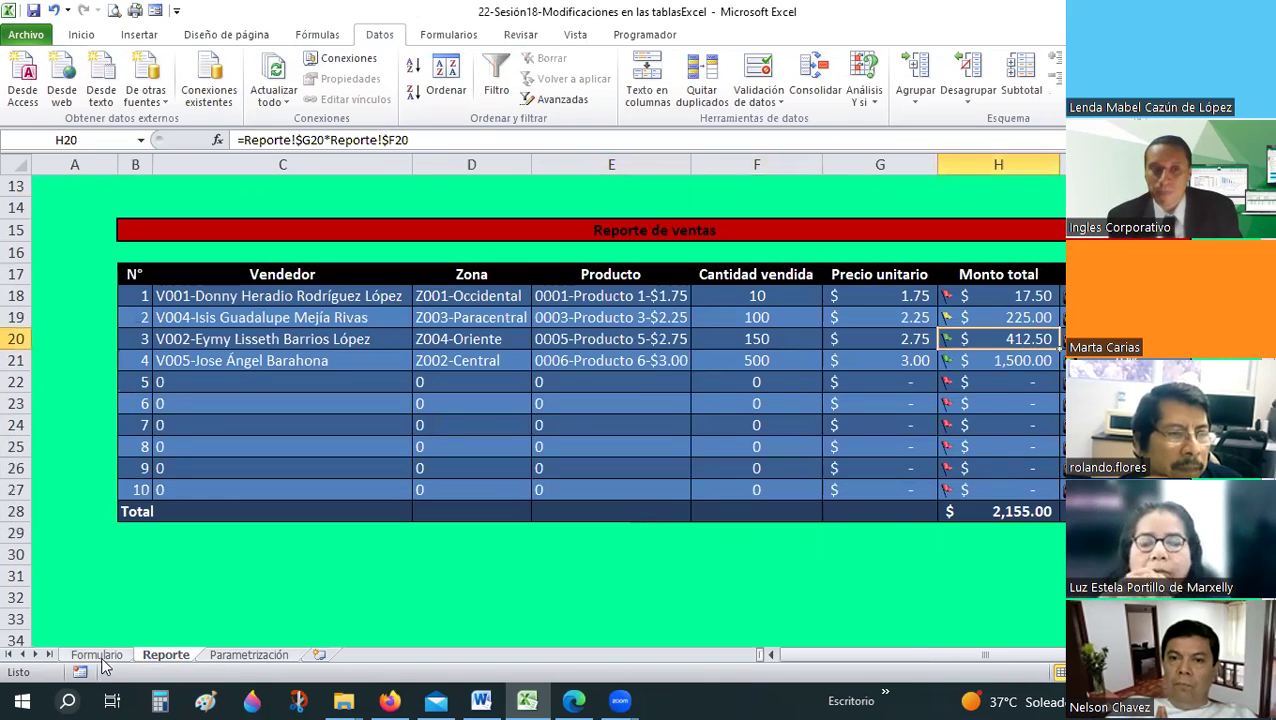
- Check Formulario row 22's vendor, then Reporte's row 19, 21, 24 amounts and SUBTOTALES total
{"action": "key", "text": "ctrl+Page_Up"}
{"action": "left_click", "coordinate": [482, 391]}
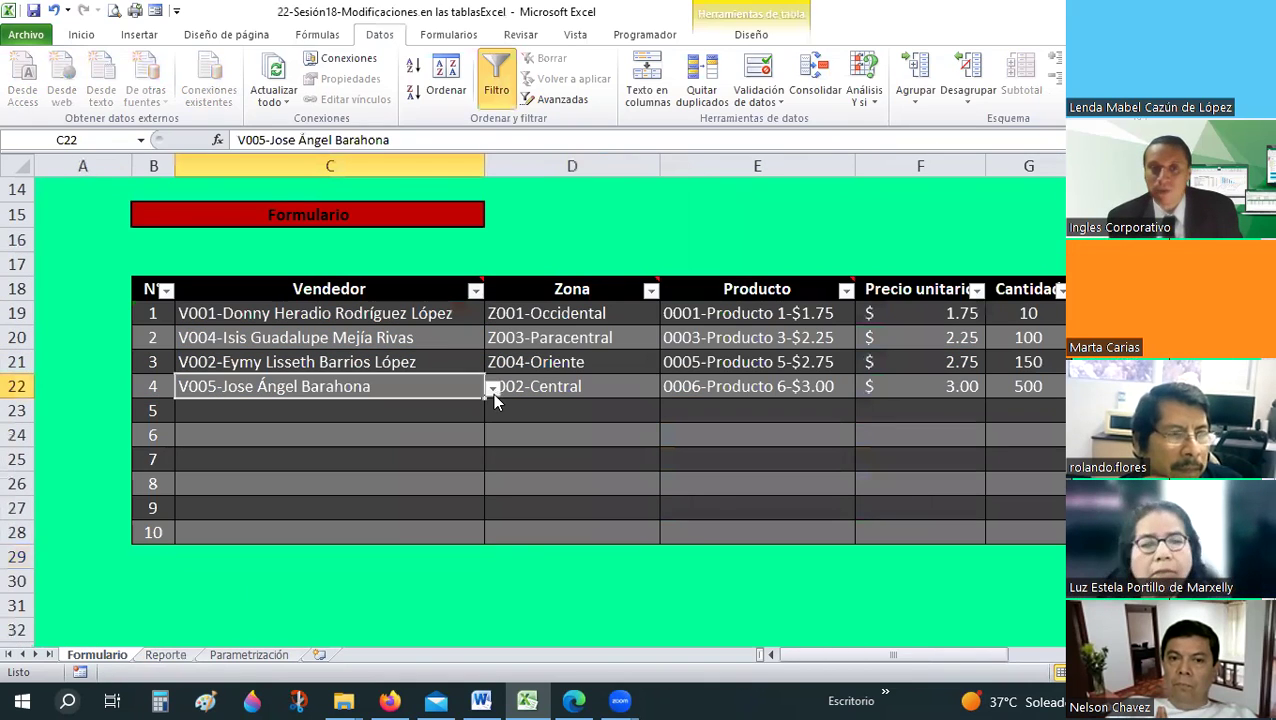
{"action": "left_click", "coordinate": [224, 655]}
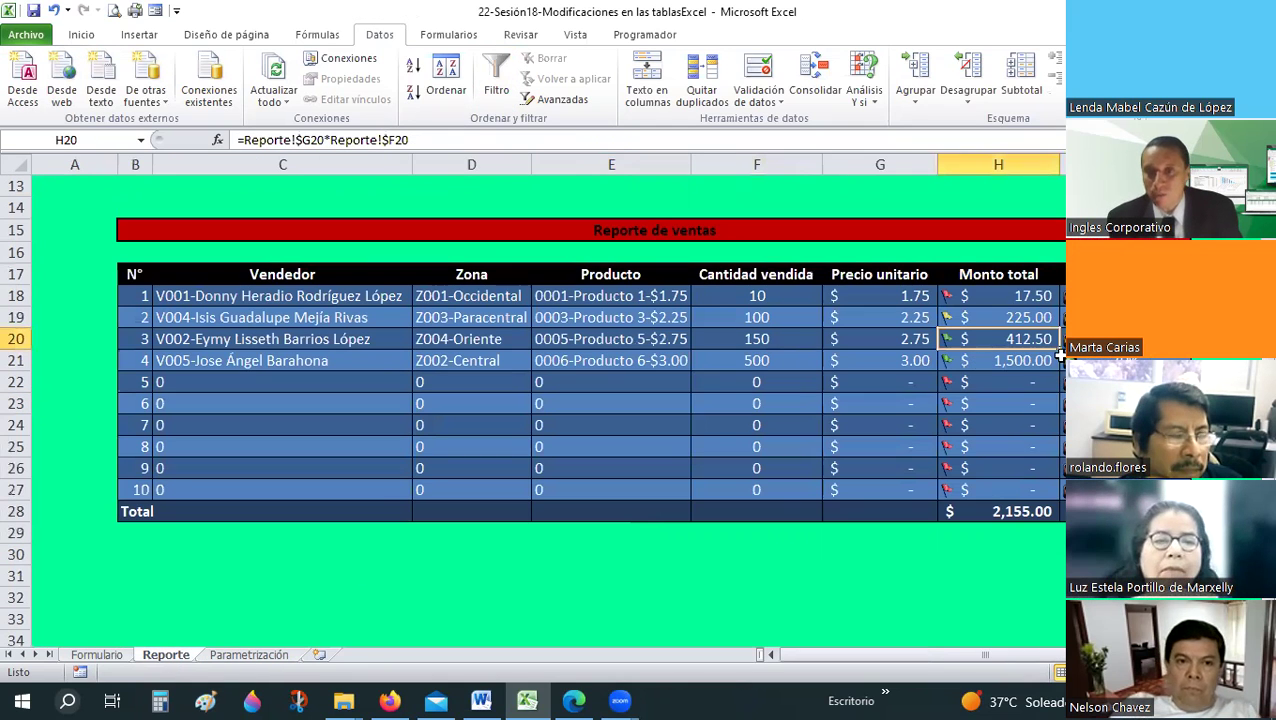
{"action": "key", "text": "ctrl+Page_Up"}
{"action": "left_click", "coordinate": [1012, 318]}
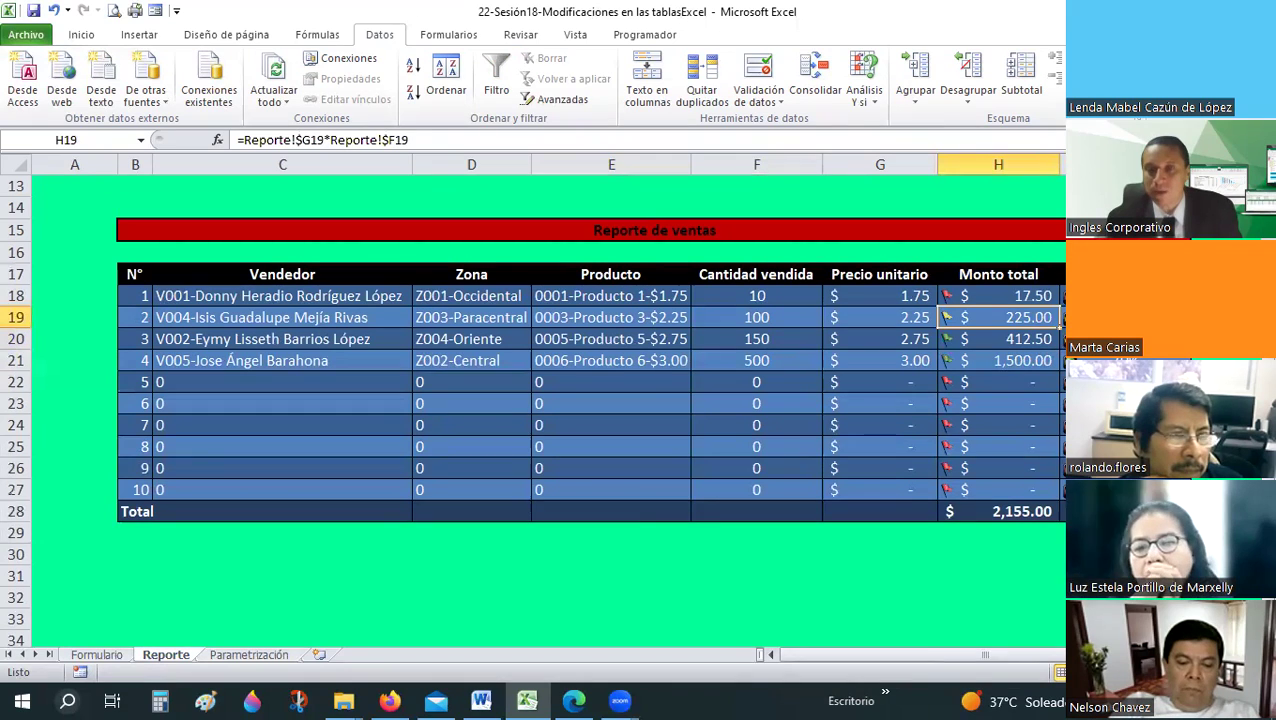
{"action": "left_click", "coordinate": [1017, 424]}
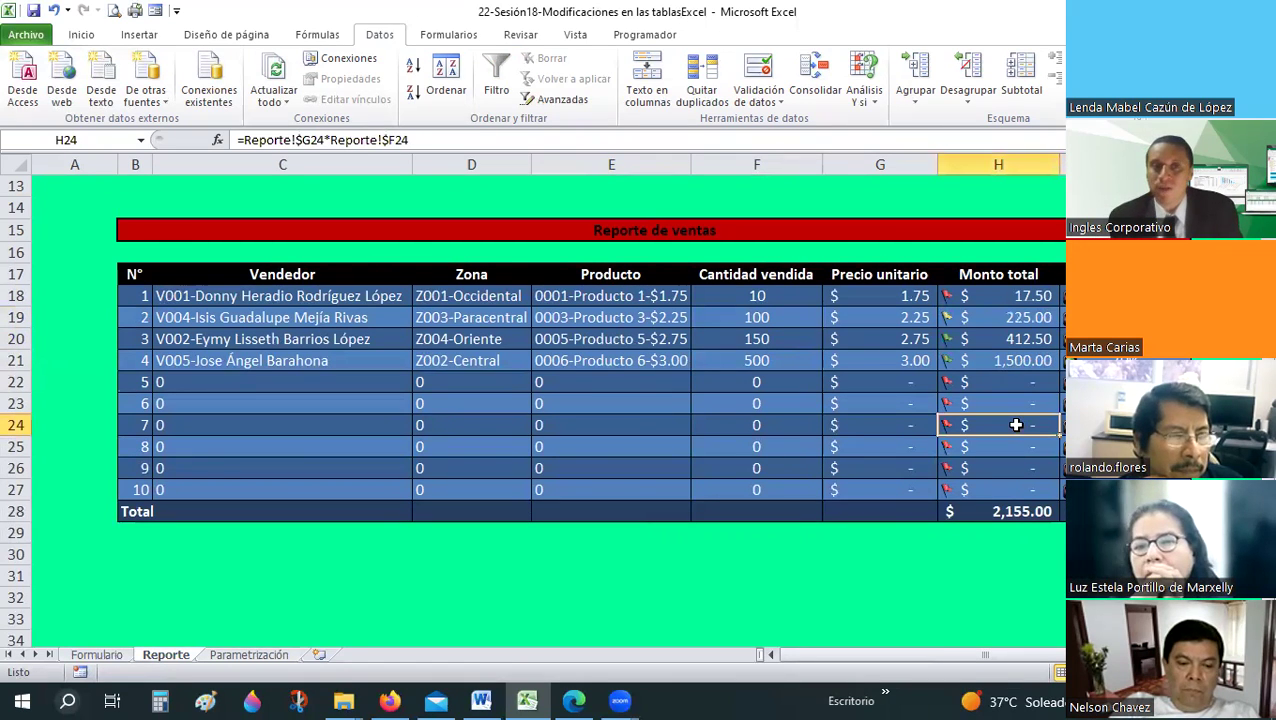
{"action": "left_click", "coordinate": [1025, 357]}
{"action": "left_click", "coordinate": [996, 505]}
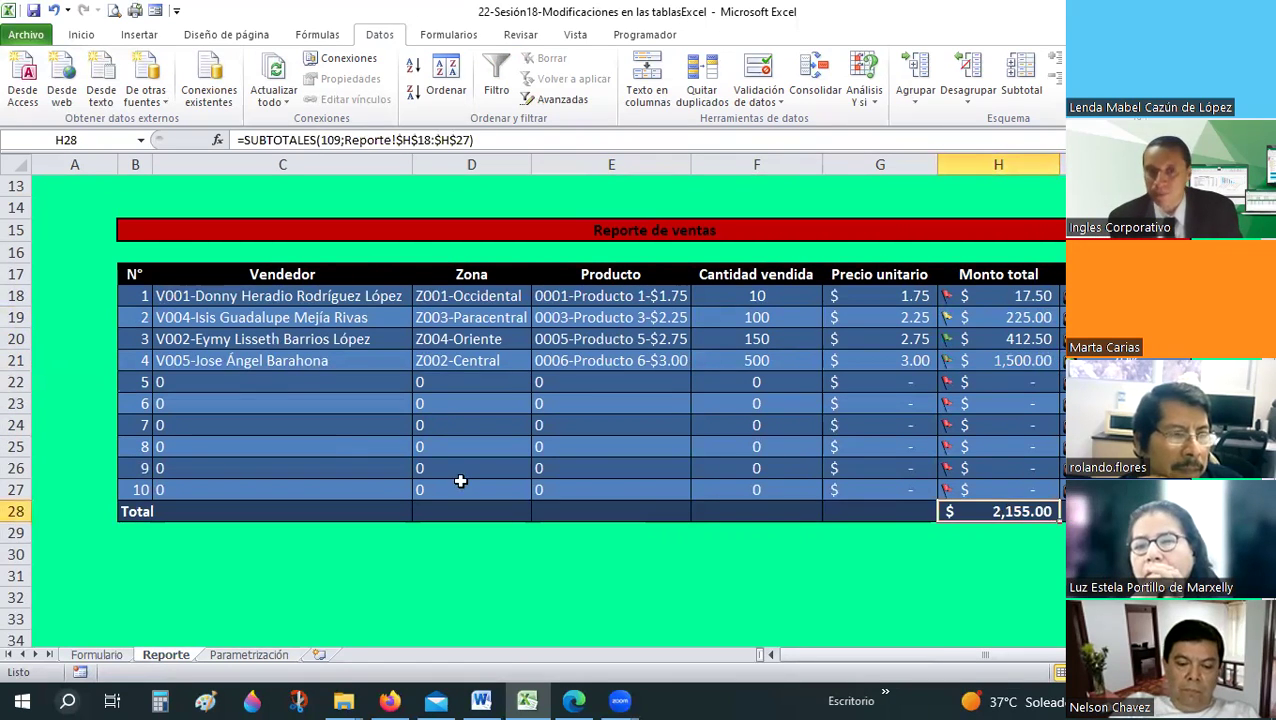
{"action": "scroll", "coordinate": [338, 428], "scroll_direction": "up", "scroll_amount": 4}
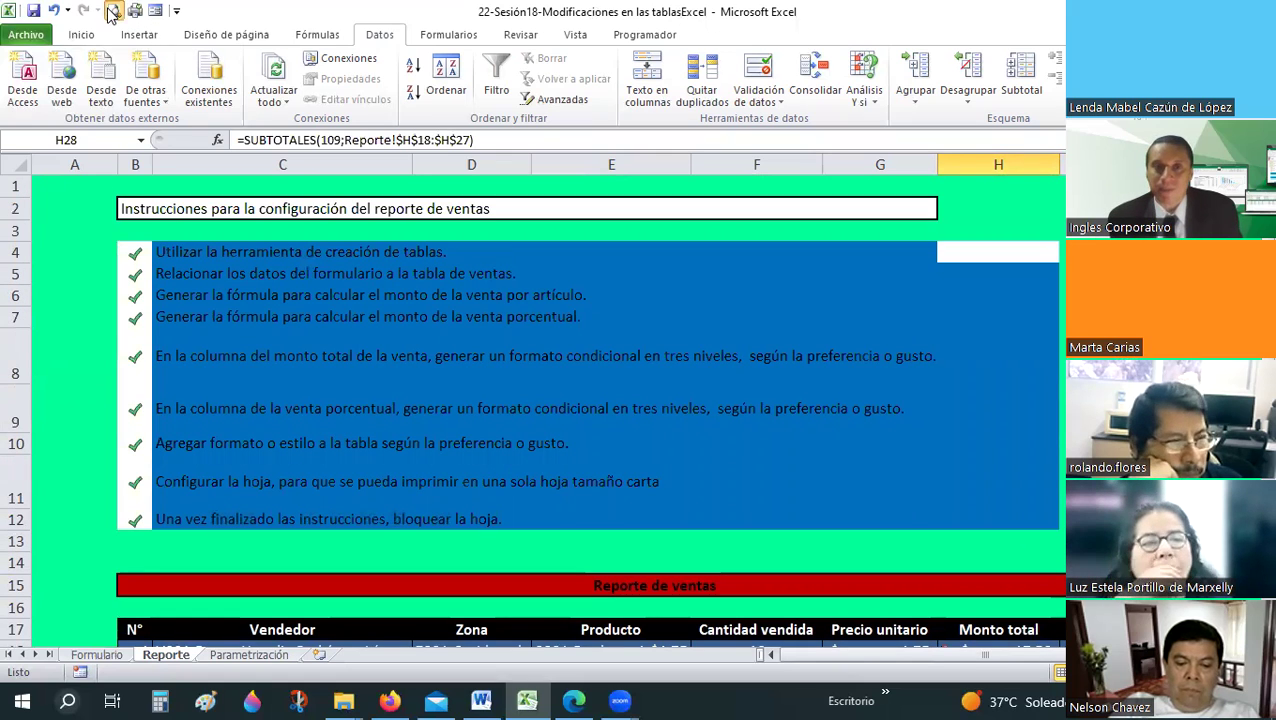
- Set A1 through the sales table as Reporte's print area and preview it as one Letter page
{"action": "key", "text": "ctrl+p"}
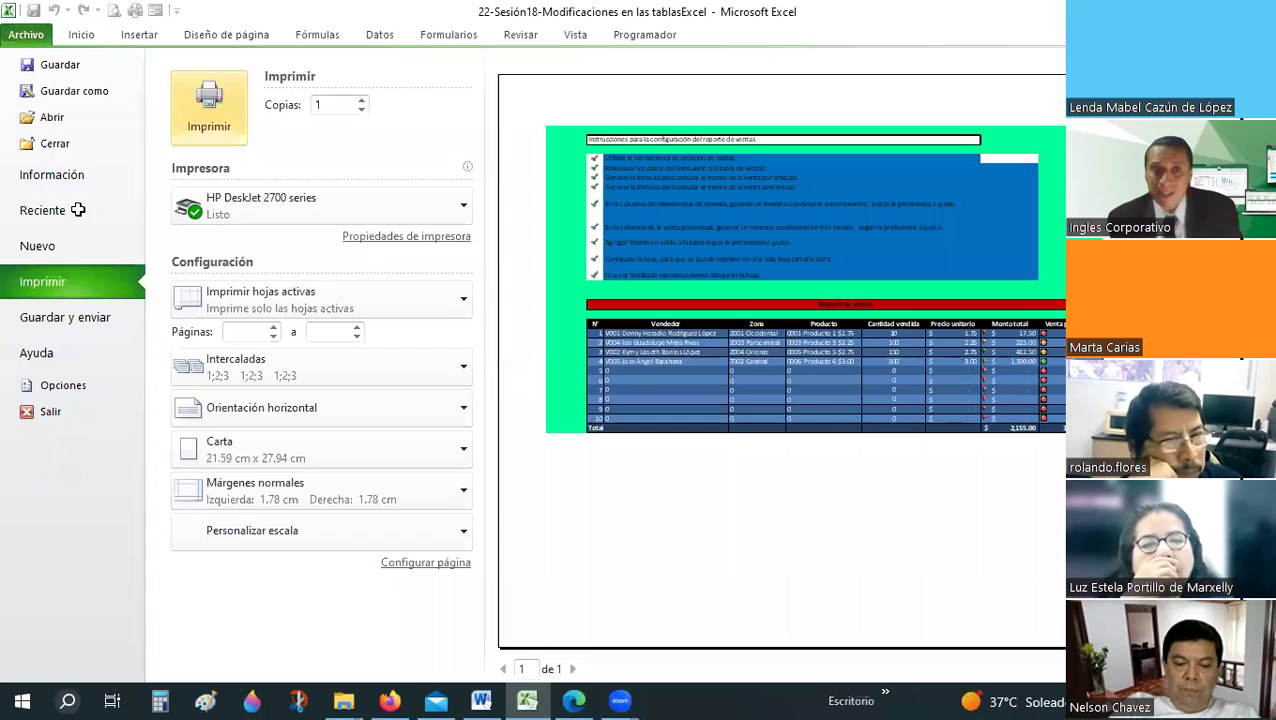
{"action": "key", "text": "Escape"}
{"action": "mouse_move", "coordinate": [51, 182]}
{"action": "left_mouse_down"}
{"action": "mouse_move", "coordinate": [1060, 378]}
{"action": "mouse_move", "coordinate": [935, 450]}
{"action": "left_mouse_up"}
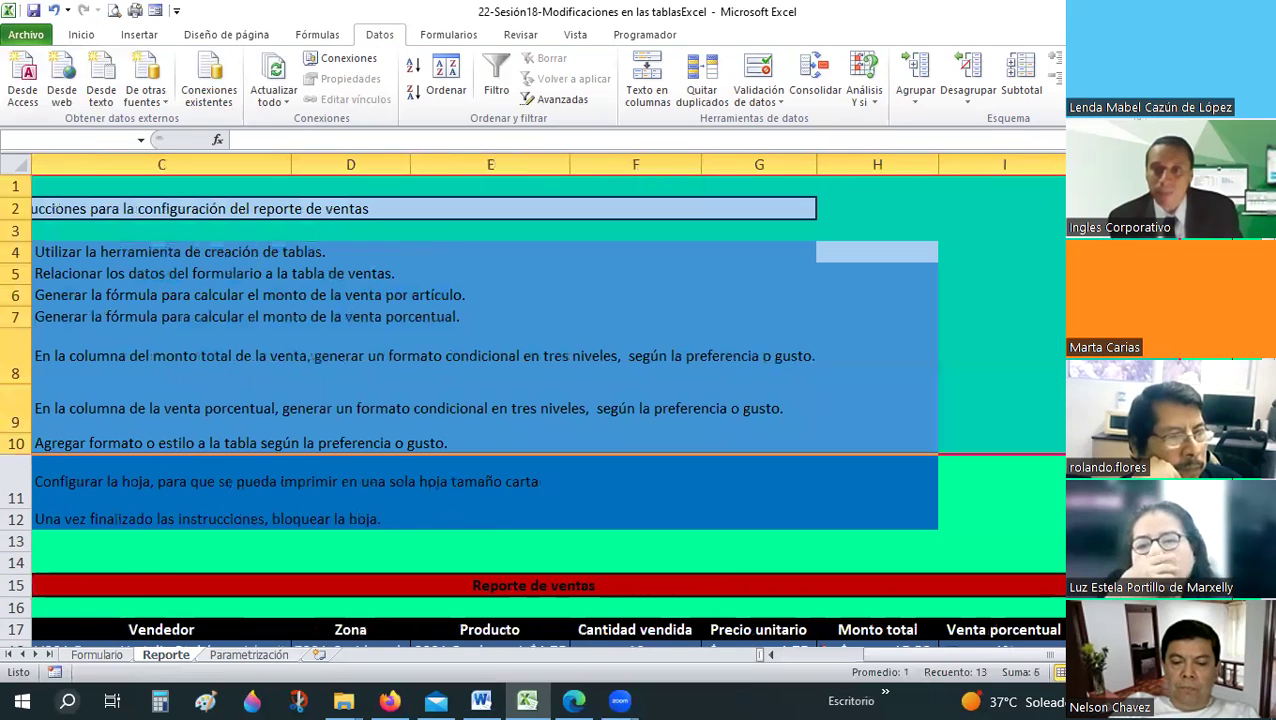
{"action": "left_click_drag", "start_coordinate": [935, 520], "coordinate": [935, 648]}
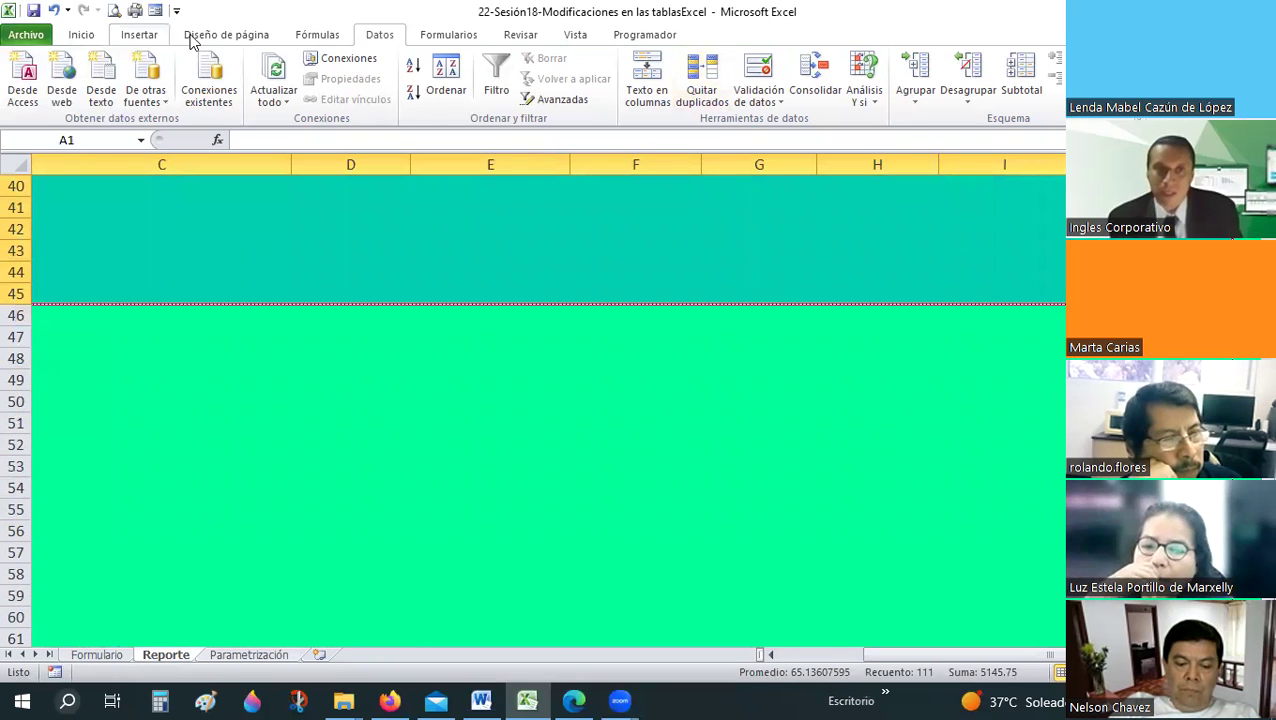
{"action": "left_click", "coordinate": [226, 34]}
{"action": "left_click", "coordinate": [310, 90]}
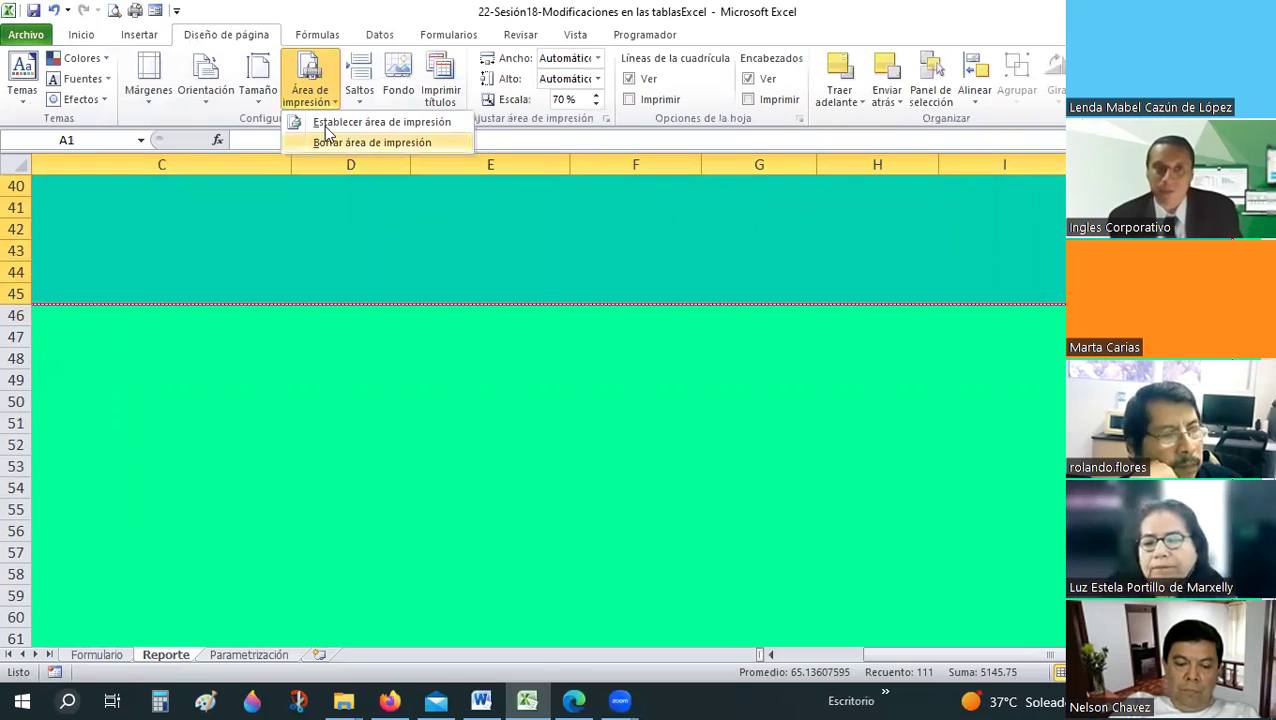
{"action": "left_click", "coordinate": [381, 121]}
{"action": "left_click", "coordinate": [115, 12]}
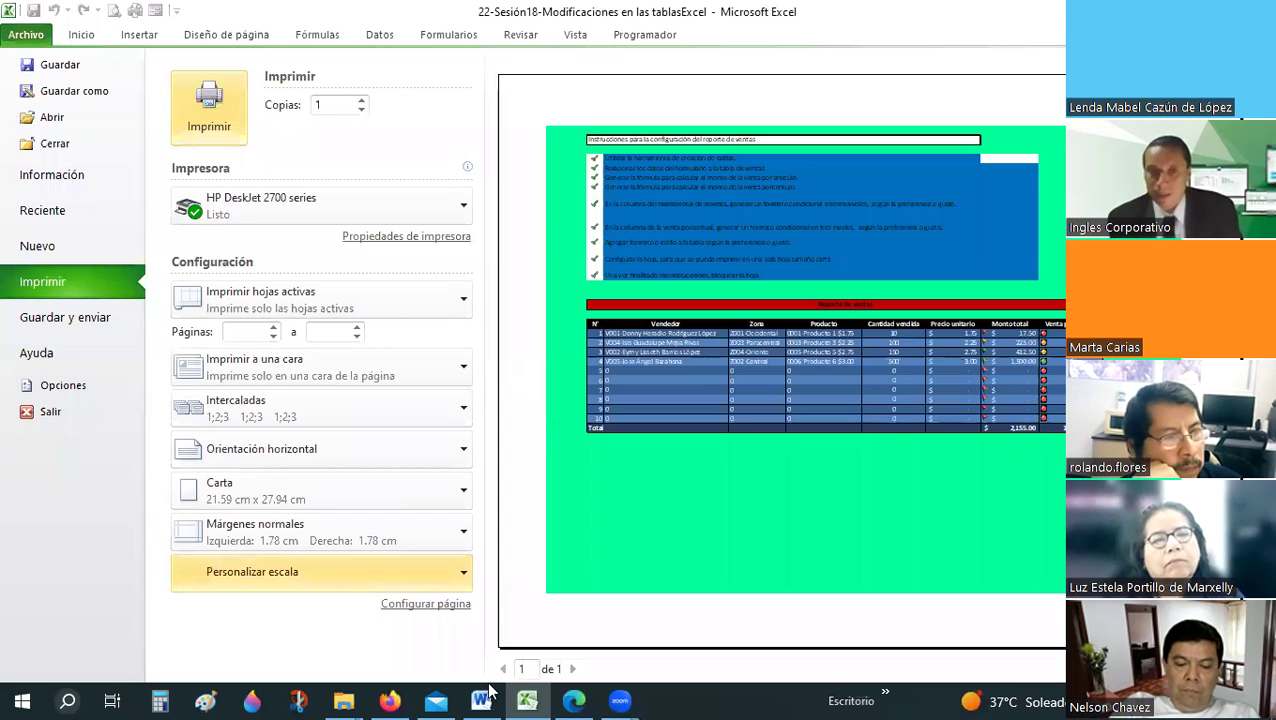
{"action": "key", "text": "Escape"}
{"action": "left_click", "coordinate": [545, 481]}
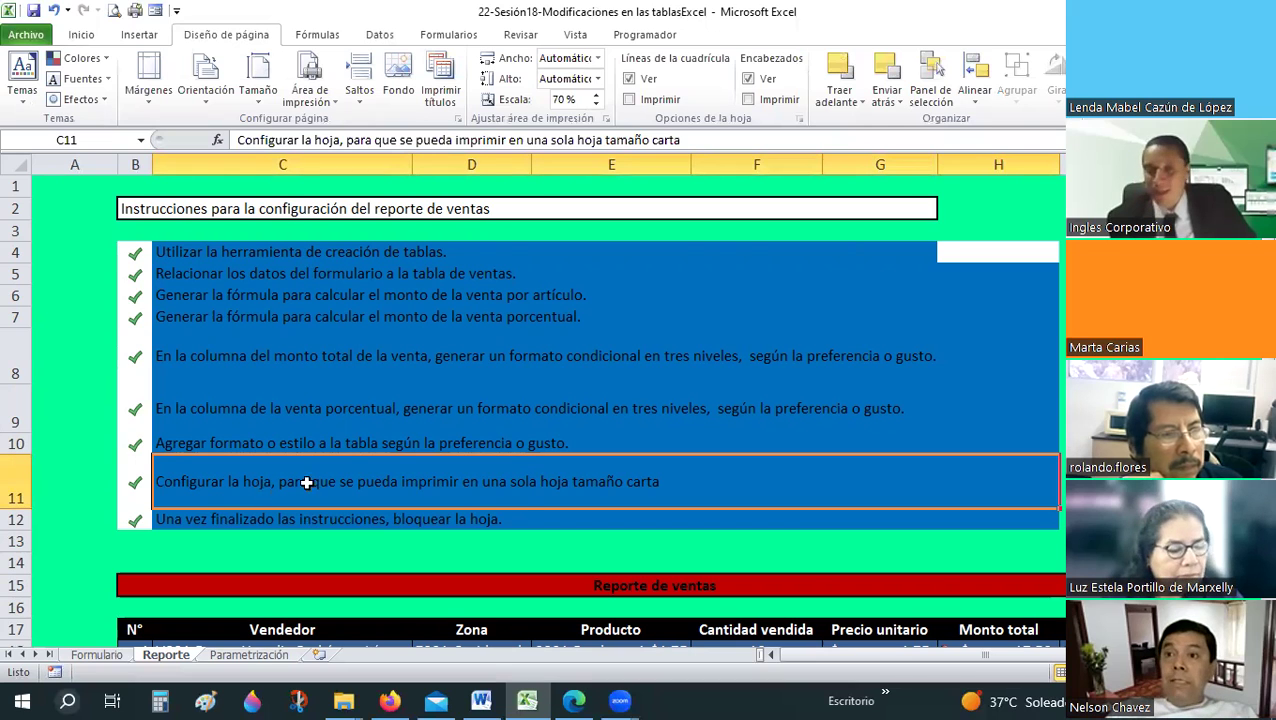
- Review Formulario's row 24 vendor and Z004-Oriente zone, then Parametrización's first product concatenation cell
{"action": "key", "text": "ctrl+Page_Up"}
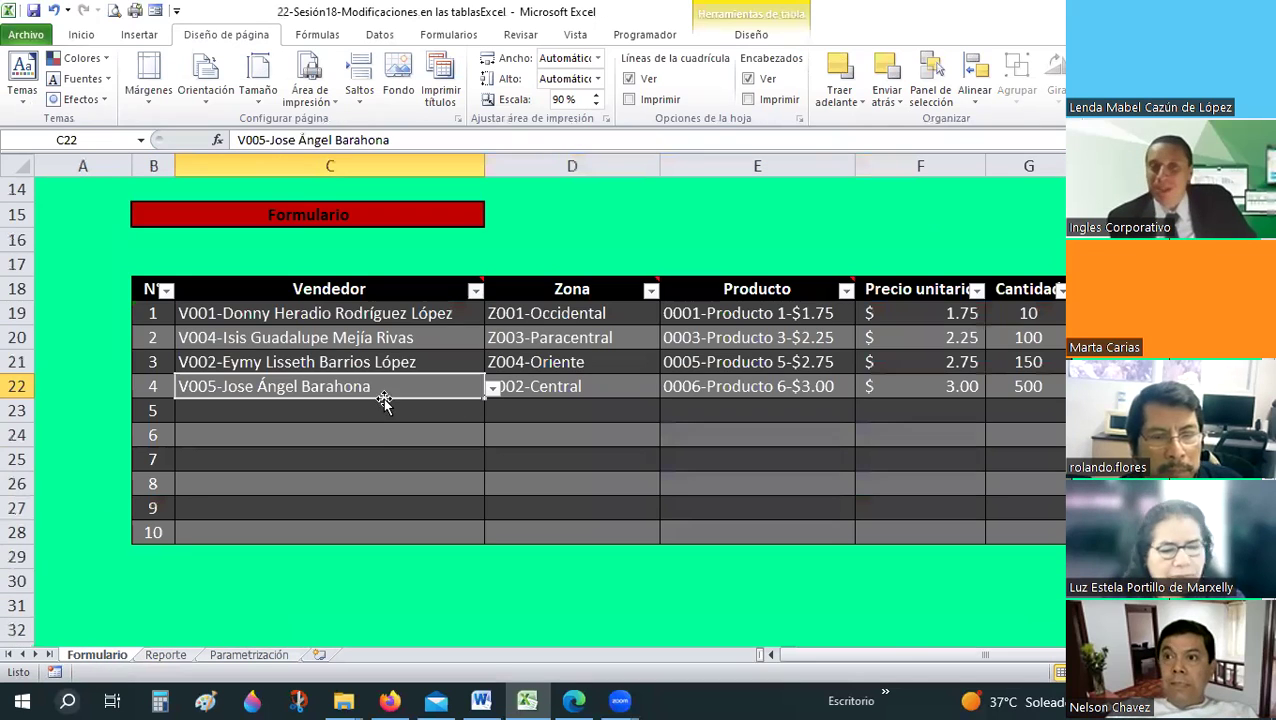
{"action": "left_click", "coordinate": [382, 426]}
{"action": "left_click", "coordinate": [510, 367]}
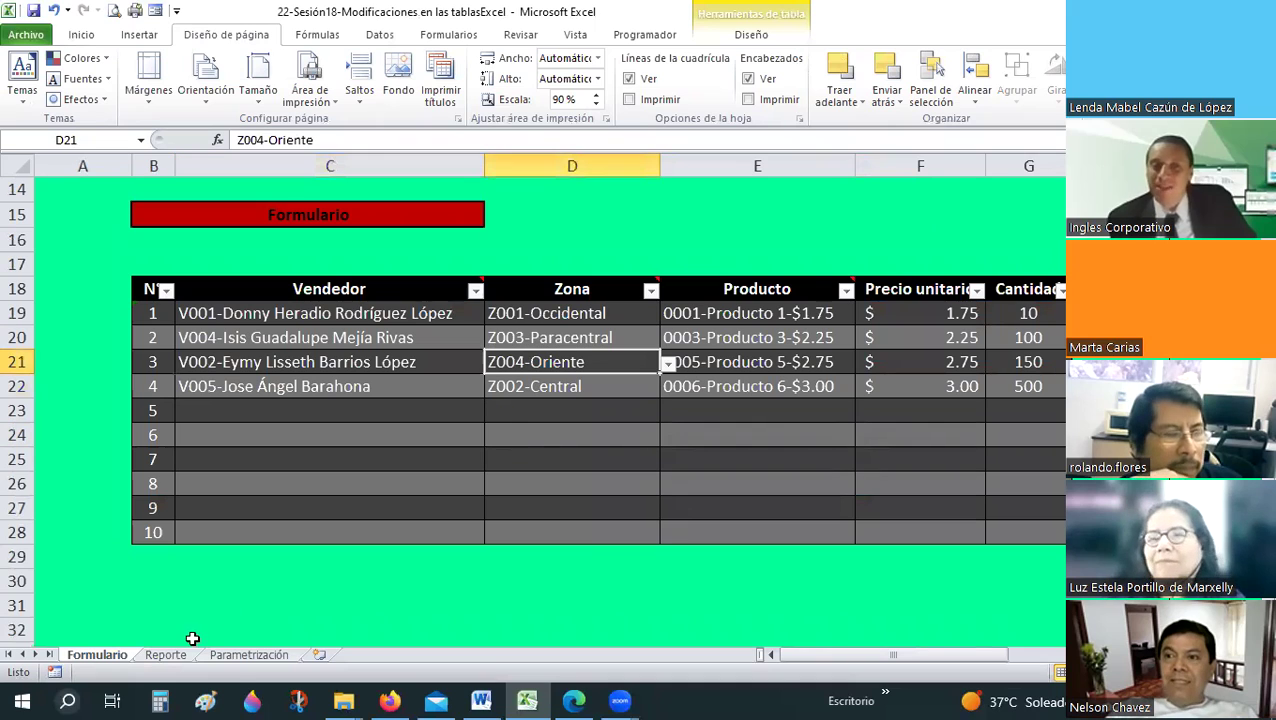
{"action": "left_click", "coordinate": [236, 656]}
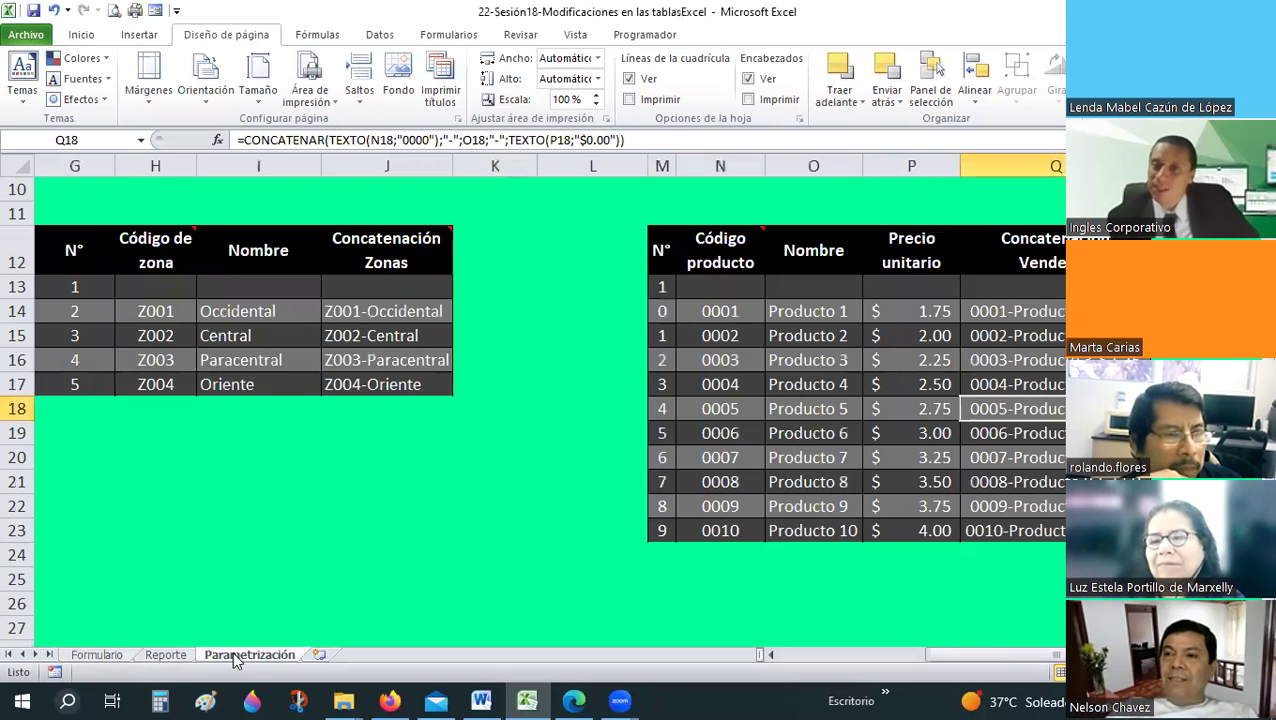
{"action": "left_click", "coordinate": [1007, 308]}
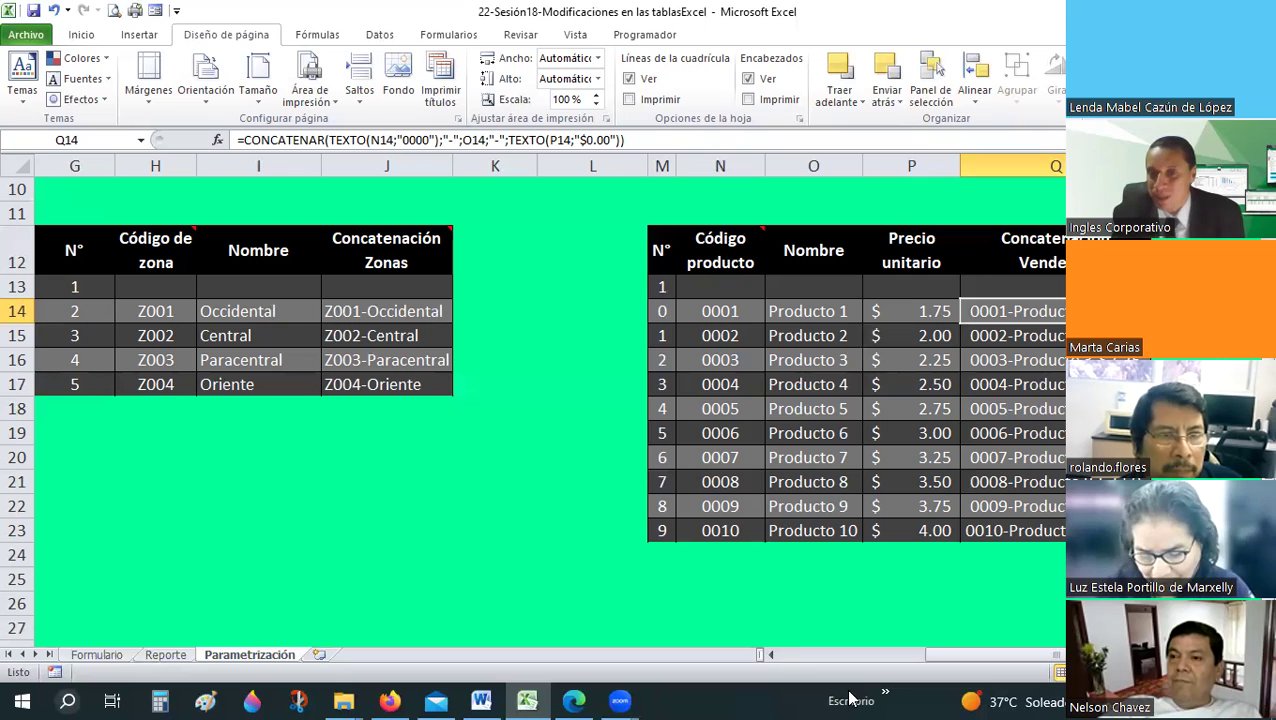
- Scroll through Parametrización's vendor table and select the third vendor's name
{"action": "scroll", "coordinate": [269, 407], "scroll_direction": "up", "scroll_amount": 3}
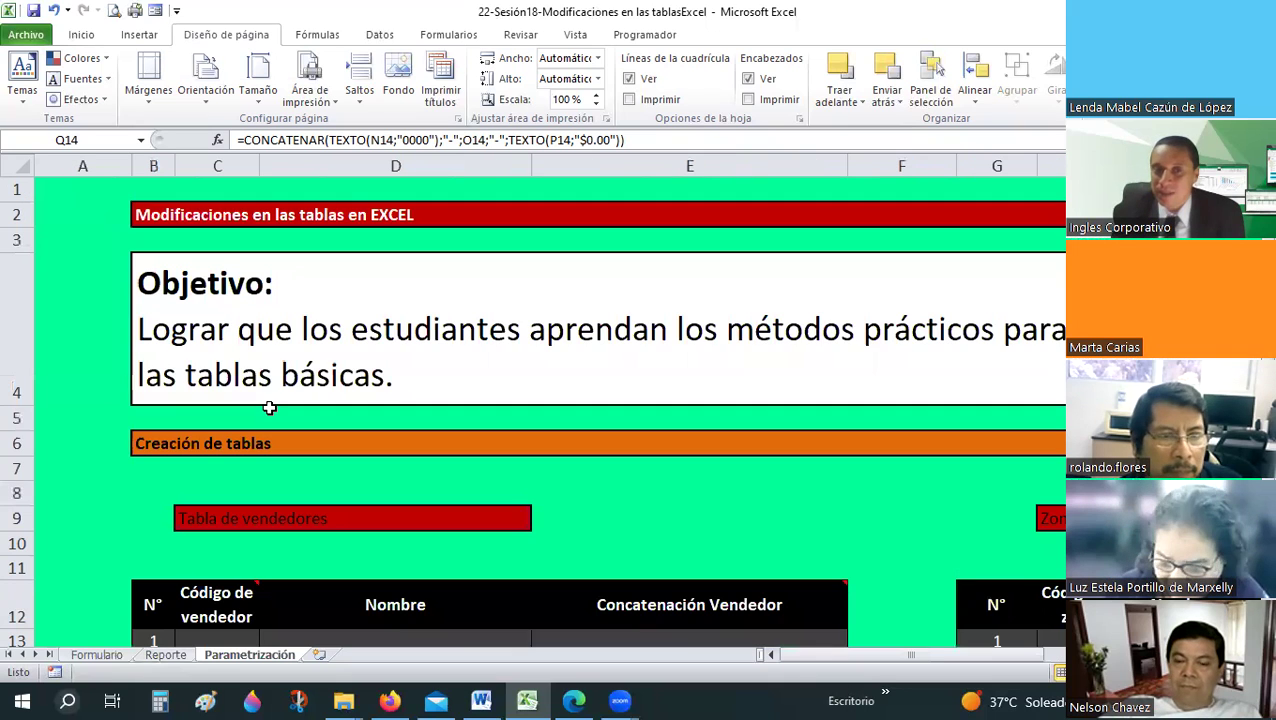
{"action": "scroll", "coordinate": [269, 407], "scroll_direction": "down", "scroll_amount": 2}
{"action": "scroll", "coordinate": [269, 407], "scroll_direction": "down", "scroll_amount": 1}
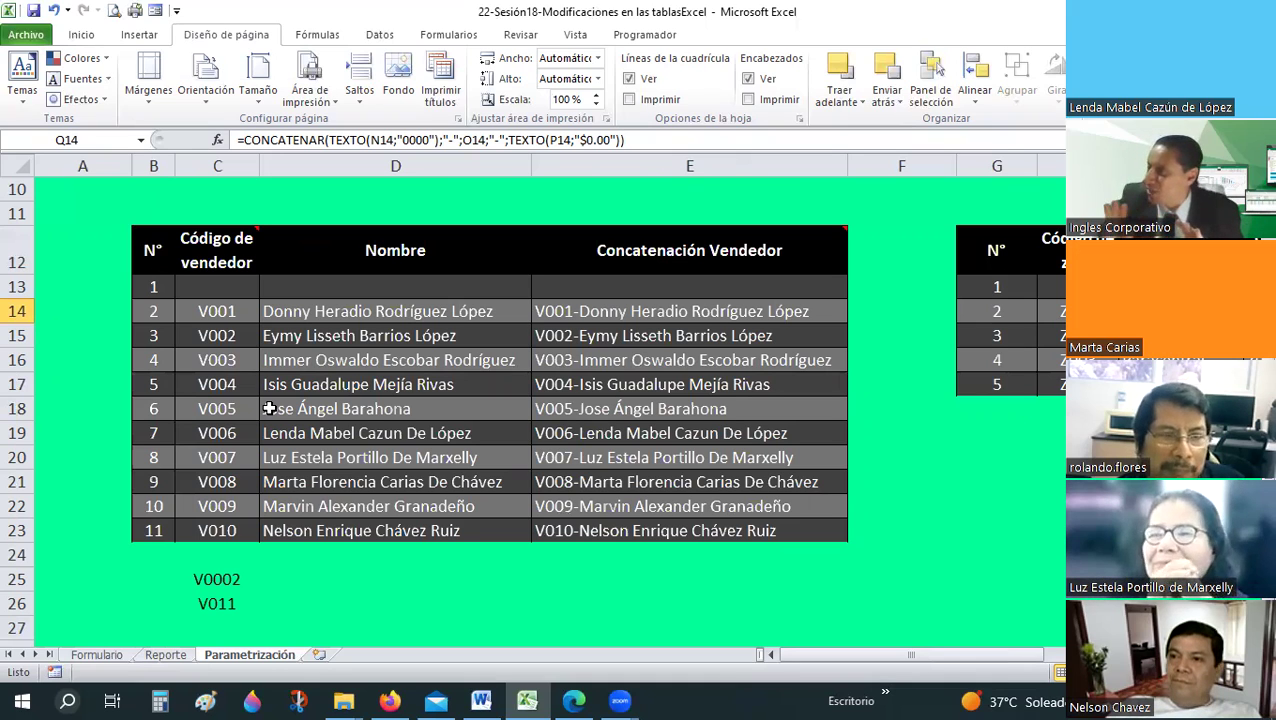
{"action": "left_click", "coordinate": [371, 354]}
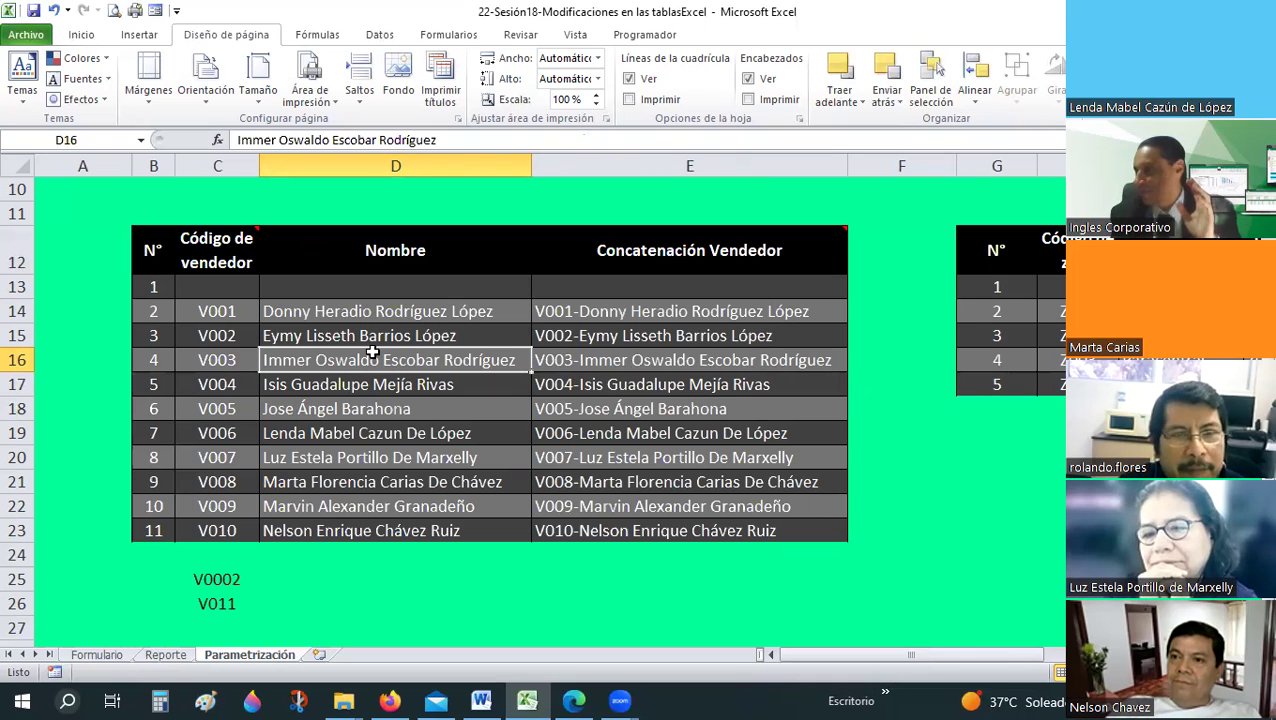
{"action": "scroll", "coordinate": [371, 353], "scroll_direction": "up", "scroll_amount": 2}
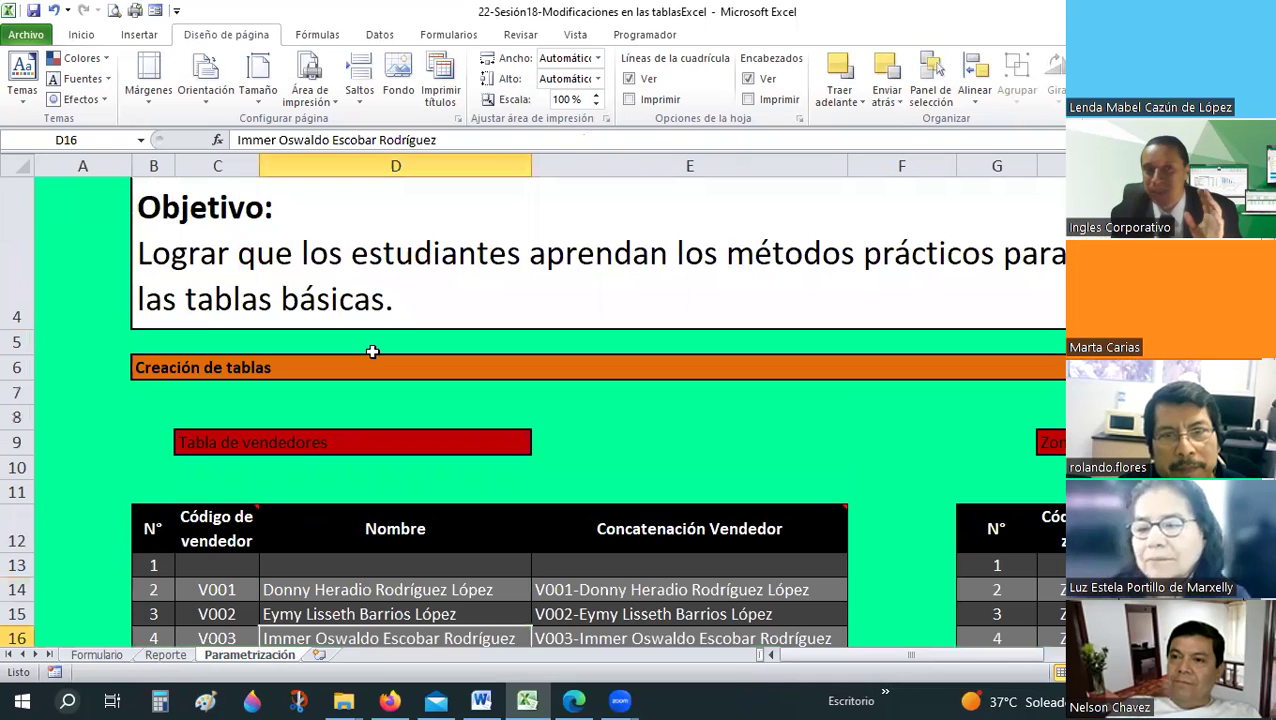
{"action": "scroll", "coordinate": [371, 352], "scroll_direction": "down", "scroll_amount": 1}
{"action": "scroll", "coordinate": [371, 352], "scroll_direction": "down", "scroll_amount": 2}
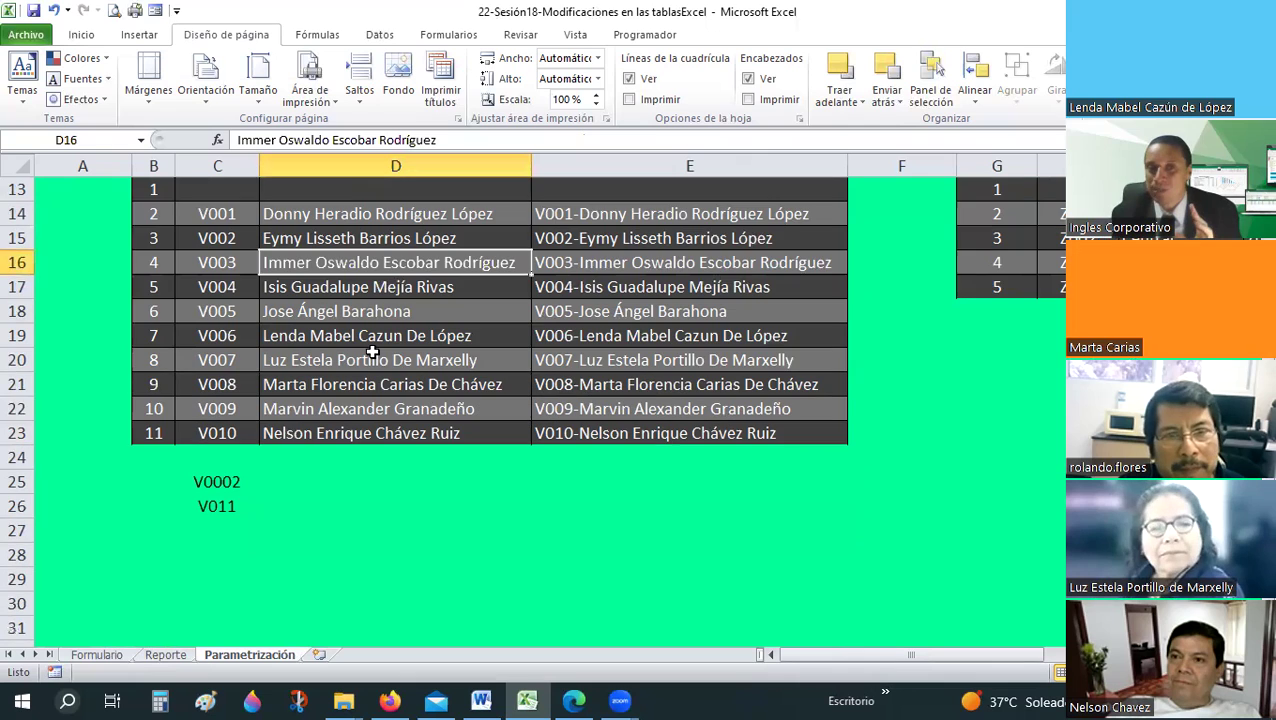
{"action": "scroll", "coordinate": [371, 352], "scroll_direction": "up", "scroll_amount": 1}
- On Formulario, select the row 24 and row 21 vendor cells, then scroll to the top
{"action": "left_click", "coordinate": [95, 655]}
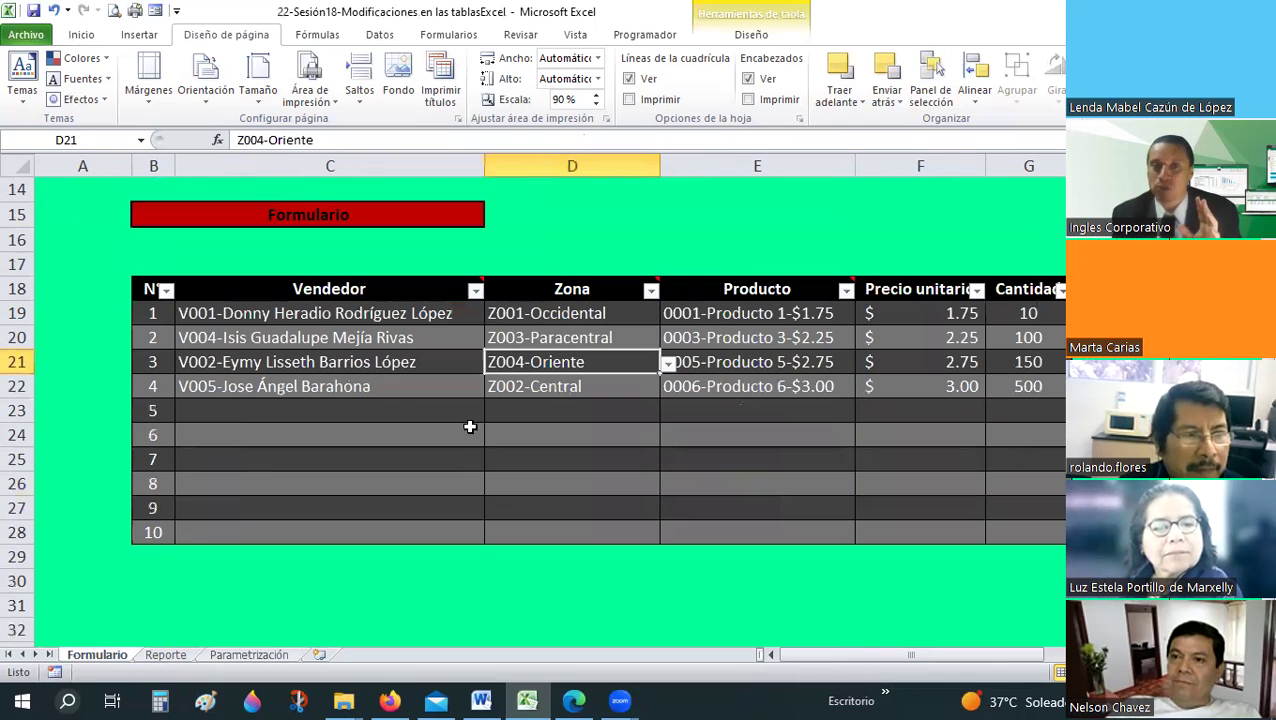
{"action": "left_click", "coordinate": [470, 427]}
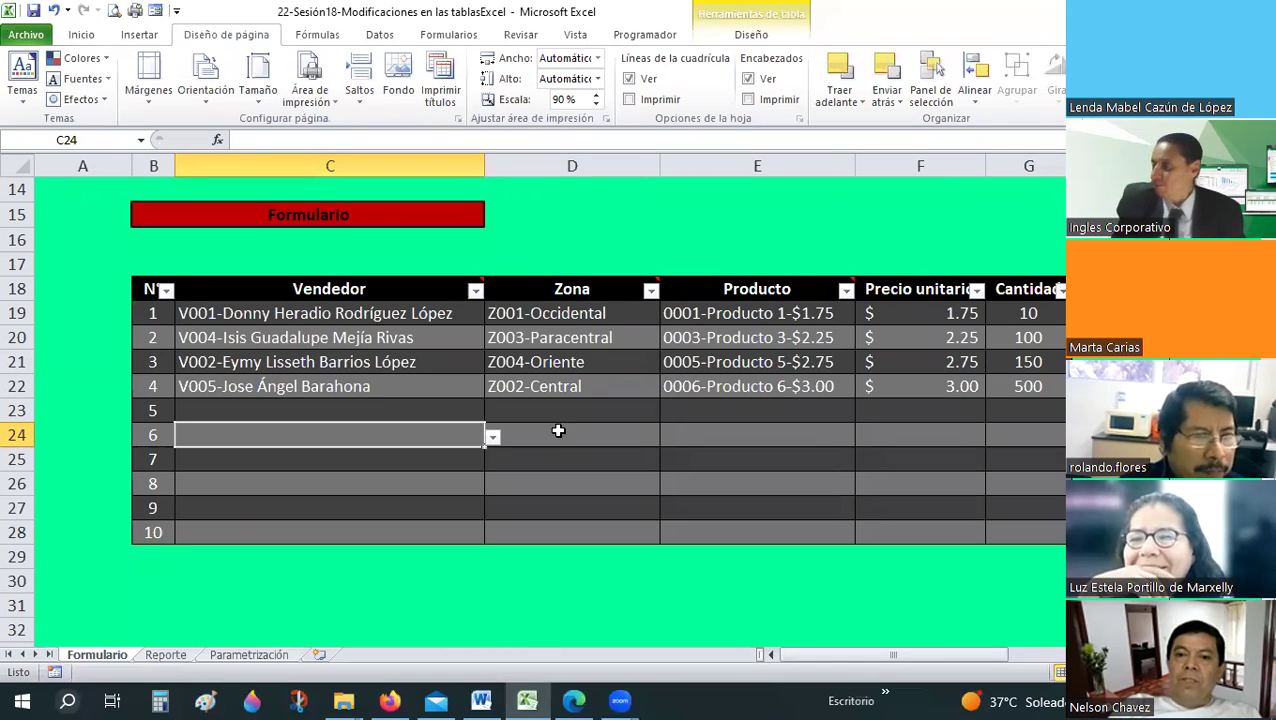
{"action": "left_click", "coordinate": [447, 372]}
{"action": "scroll", "coordinate": [447, 372], "scroll_direction": "up", "scroll_amount": 4}
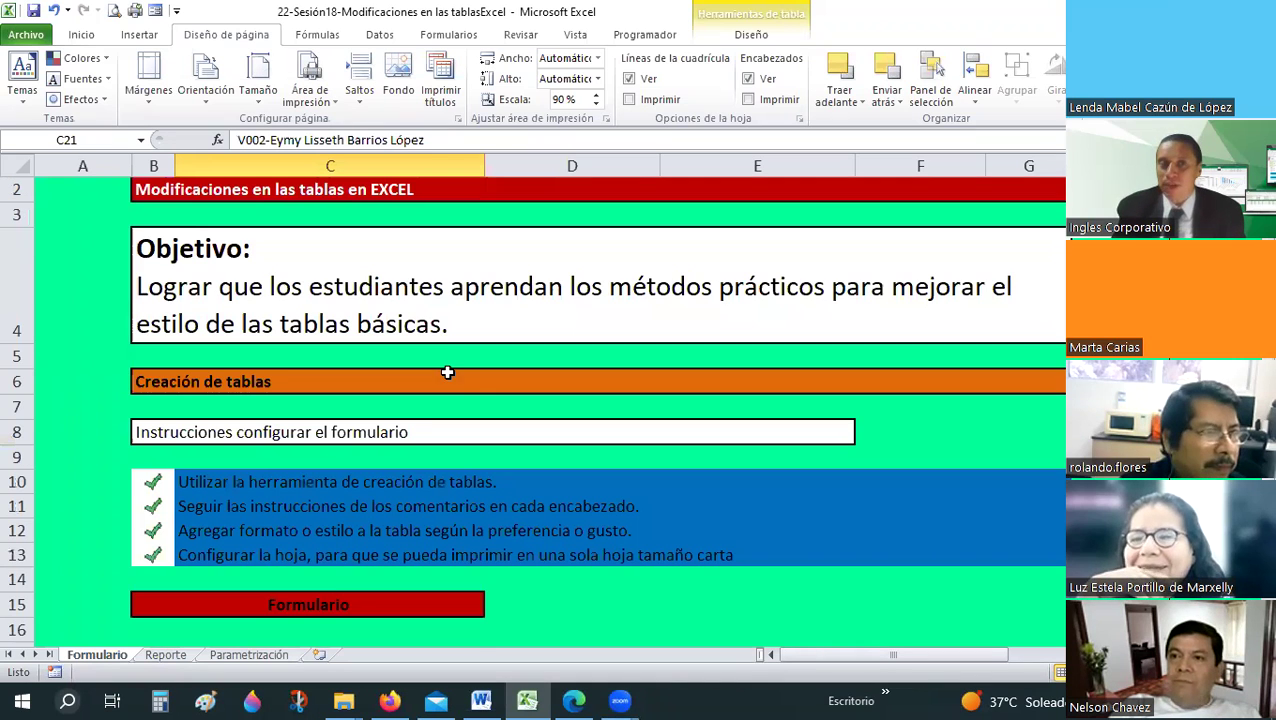
{"action": "scroll", "coordinate": [430, 322], "scroll_direction": "up", "scroll_amount": 1}
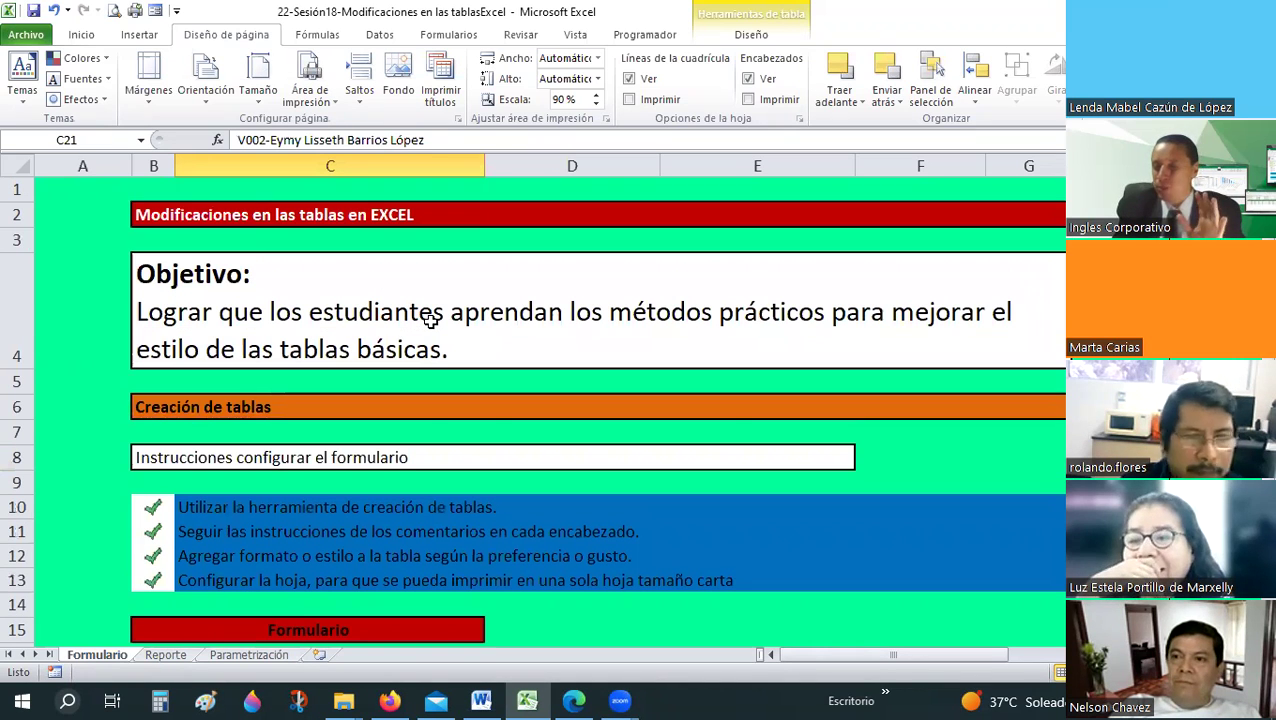